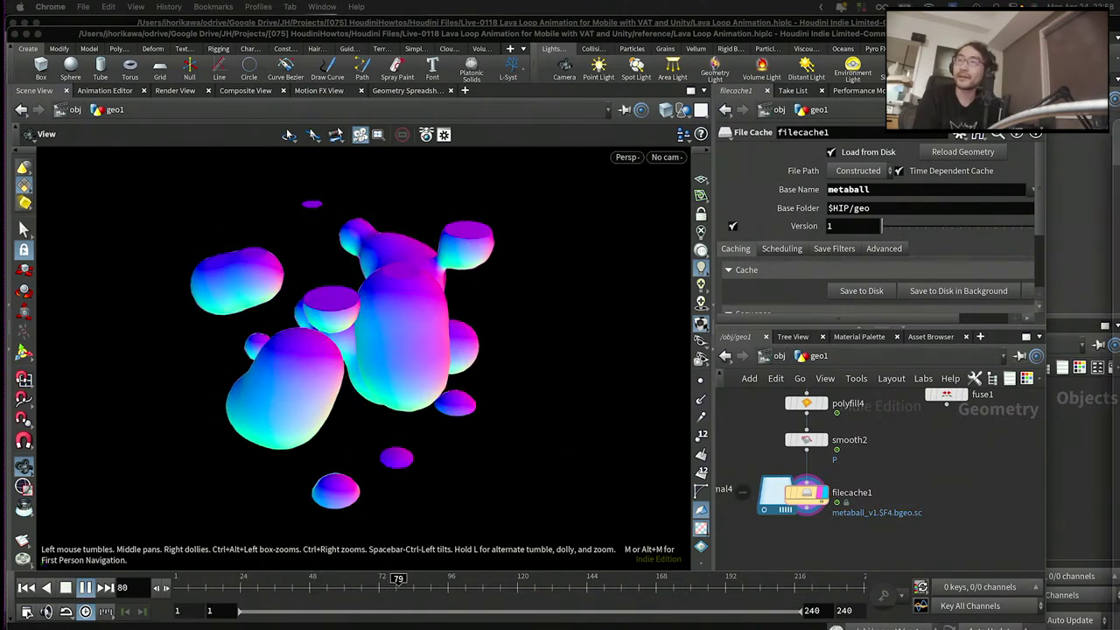
- Drag the browser window showing the DIGRAPH exhibition page over the Houdini viewport
left_click_drag(1119, 91, 613, 44)
scroll(650, 278, "down", 2)
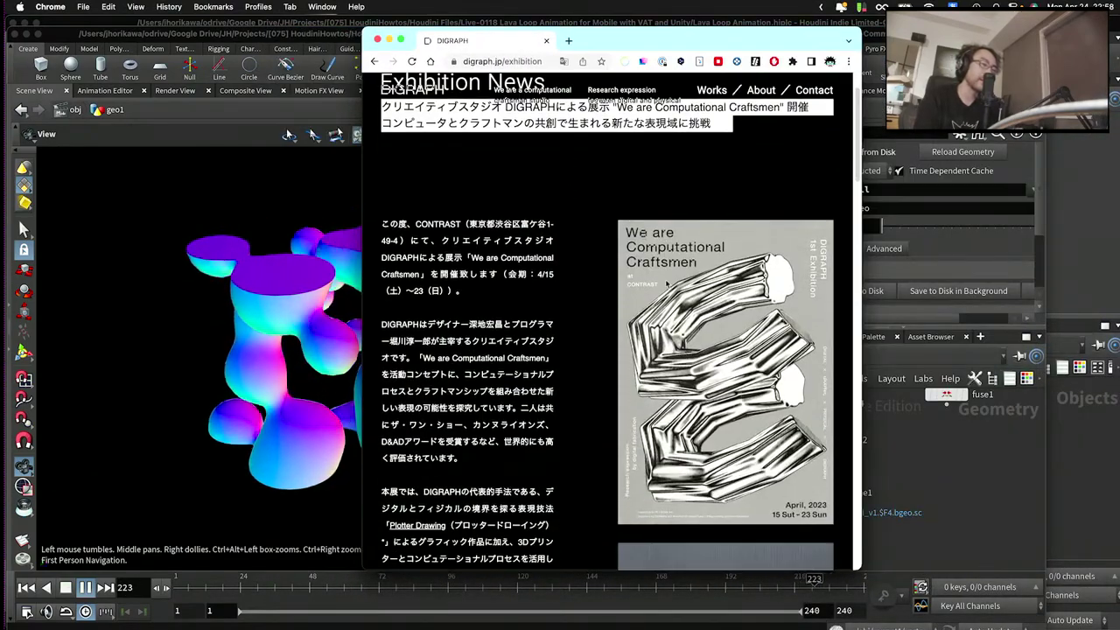
left_click_drag(862, 571, 997, 628)
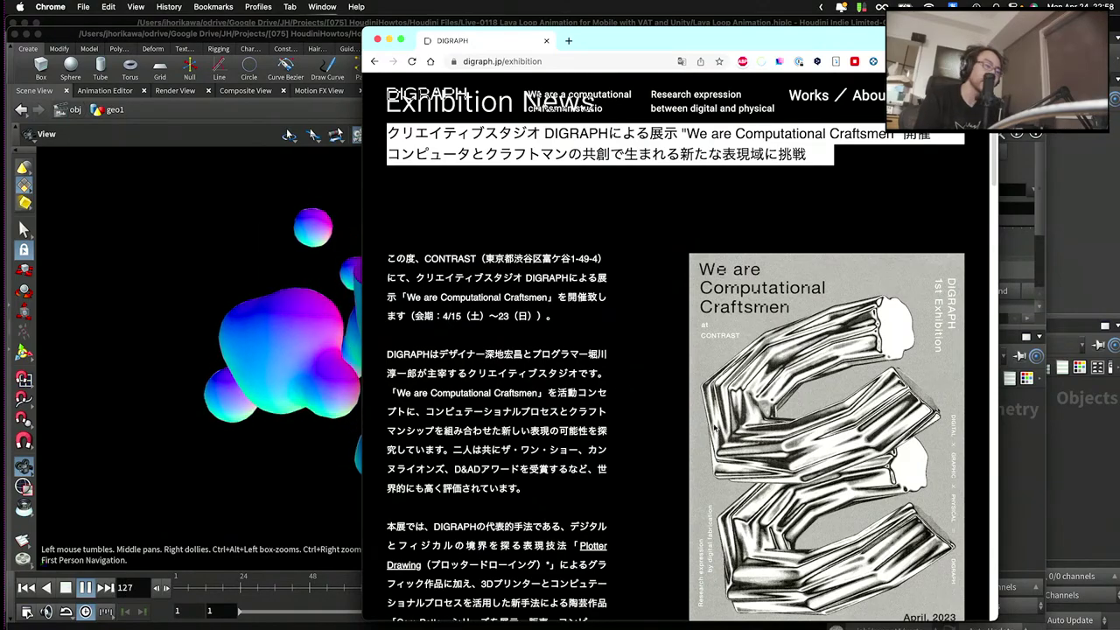
scroll(715, 429, "down", 20)
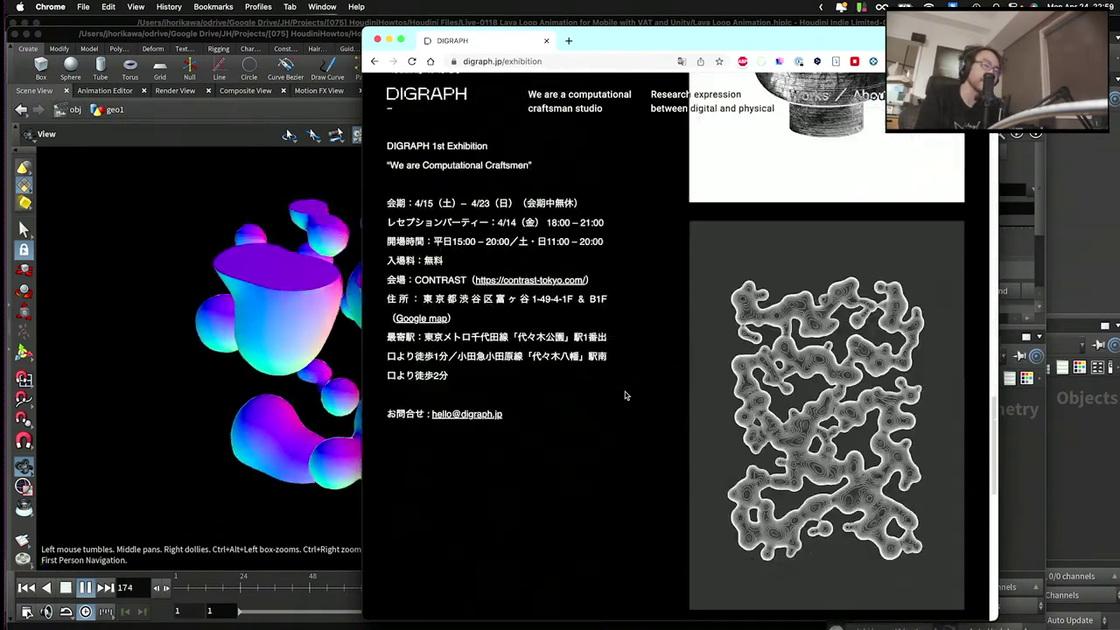
scroll(625, 395, "down", 5)
scroll(624, 395, "up", 15)
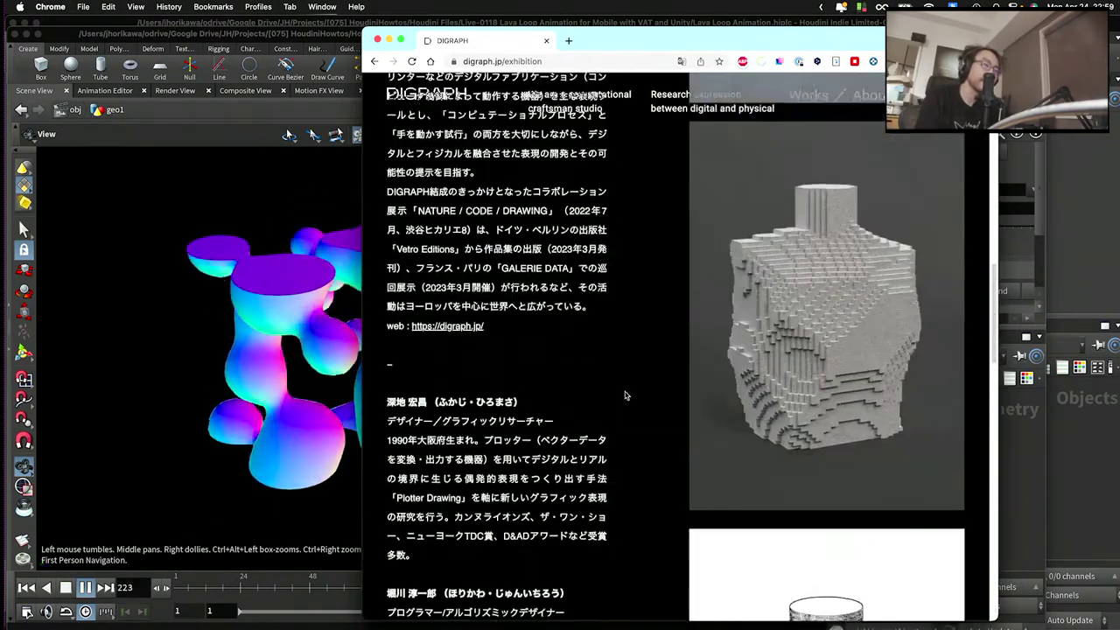
scroll(625, 395, "up", 6)
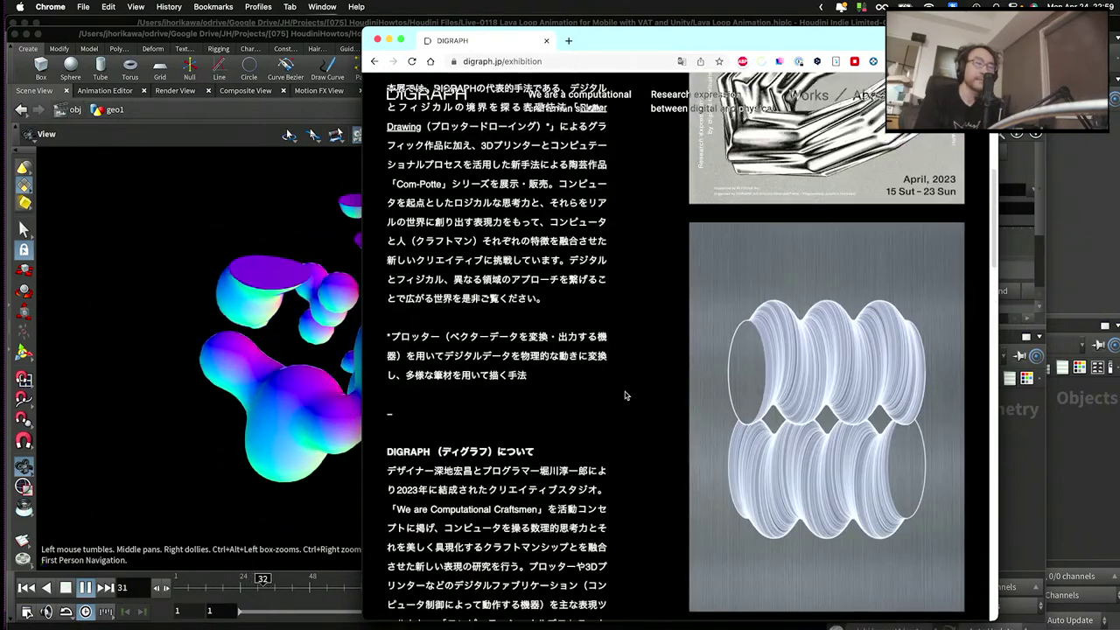
scroll(625, 396, "up", 3)
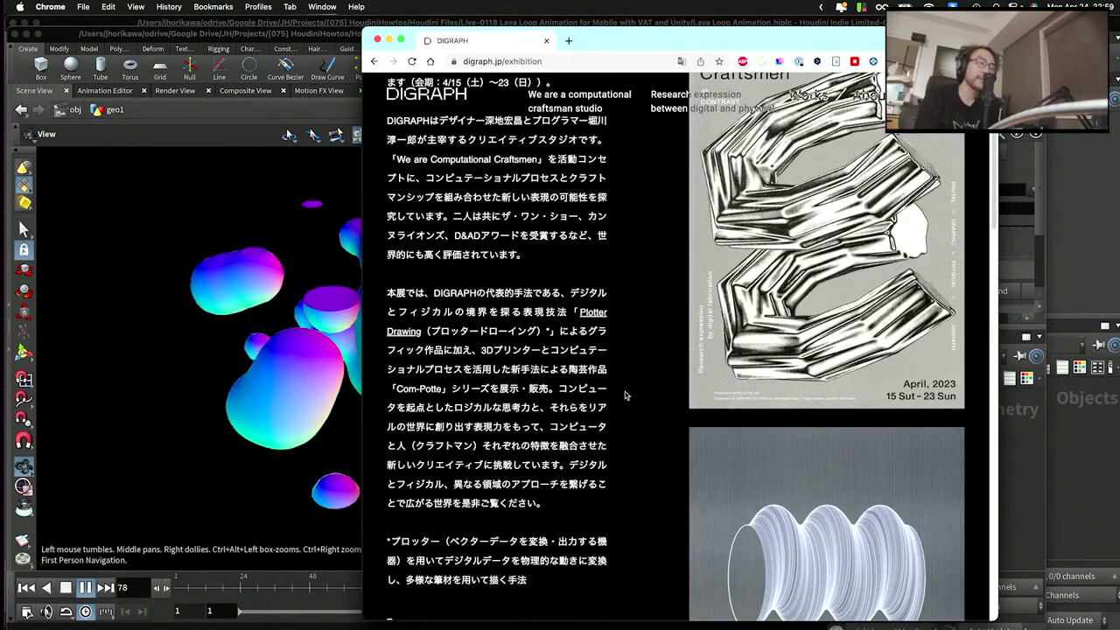
scroll(648, 387, "up", 2)
scroll(648, 387, "up", 2)
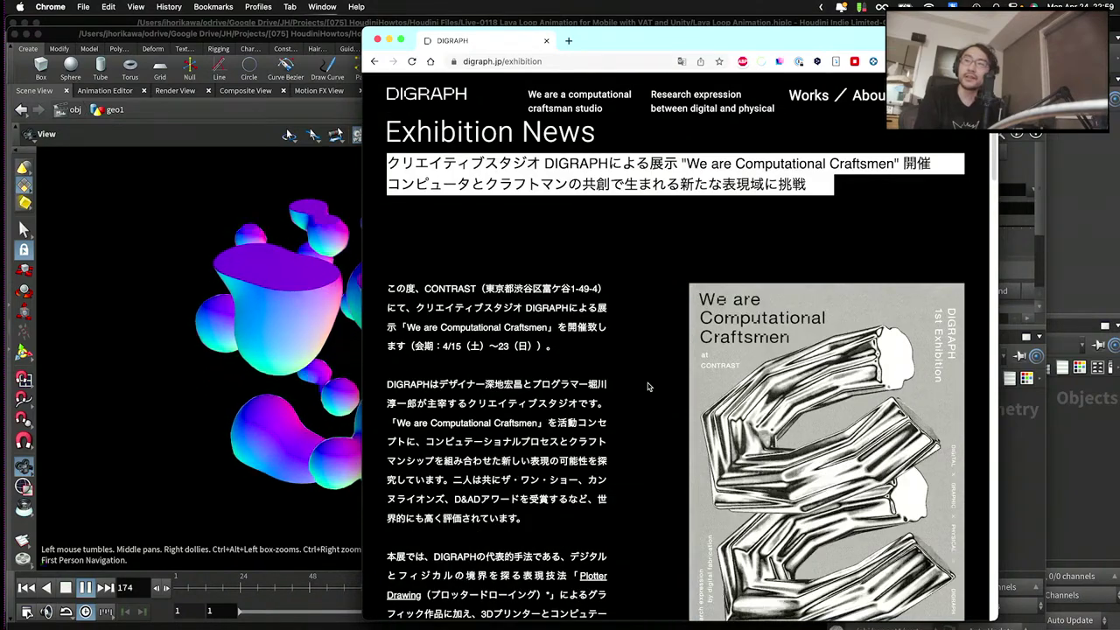
scroll(648, 386, "down", 20)
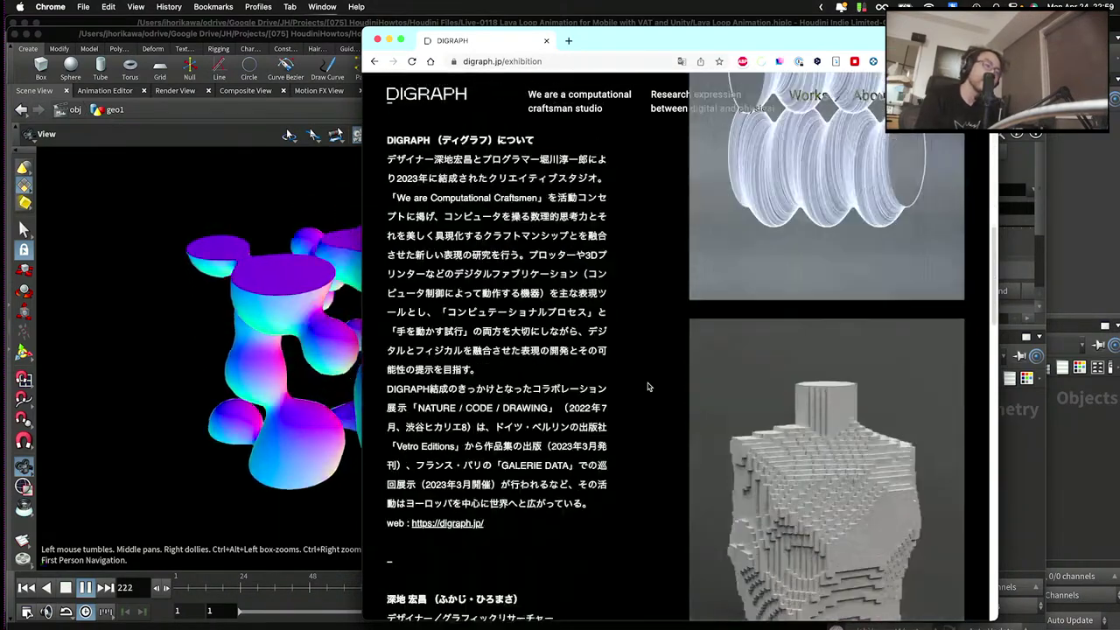
scroll(823, 306, "up", 1)
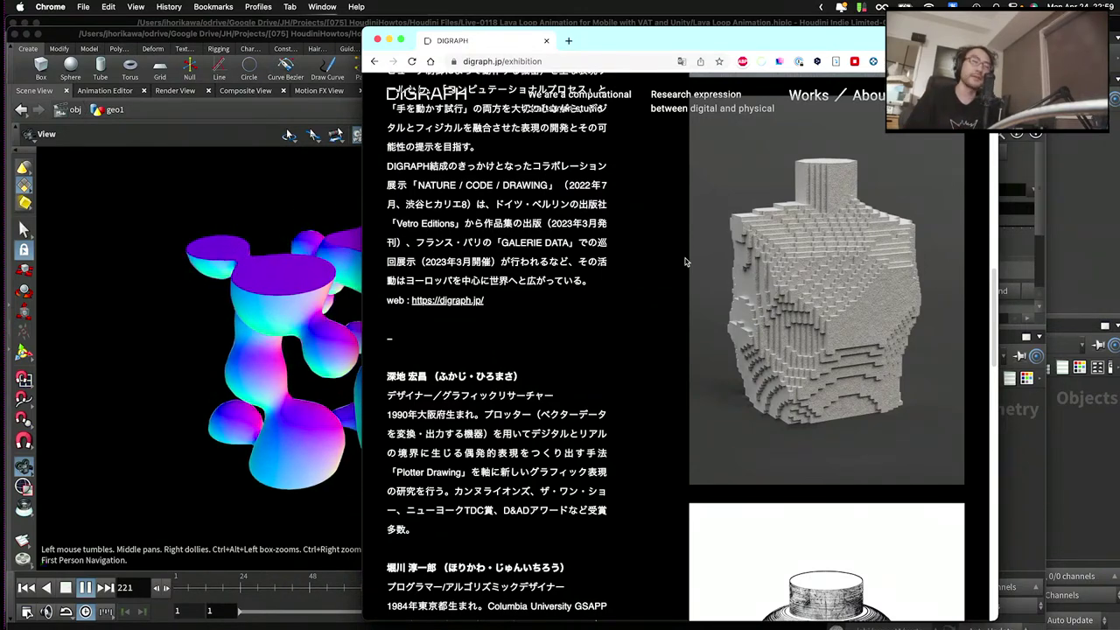
scroll(684, 249, "down", 10)
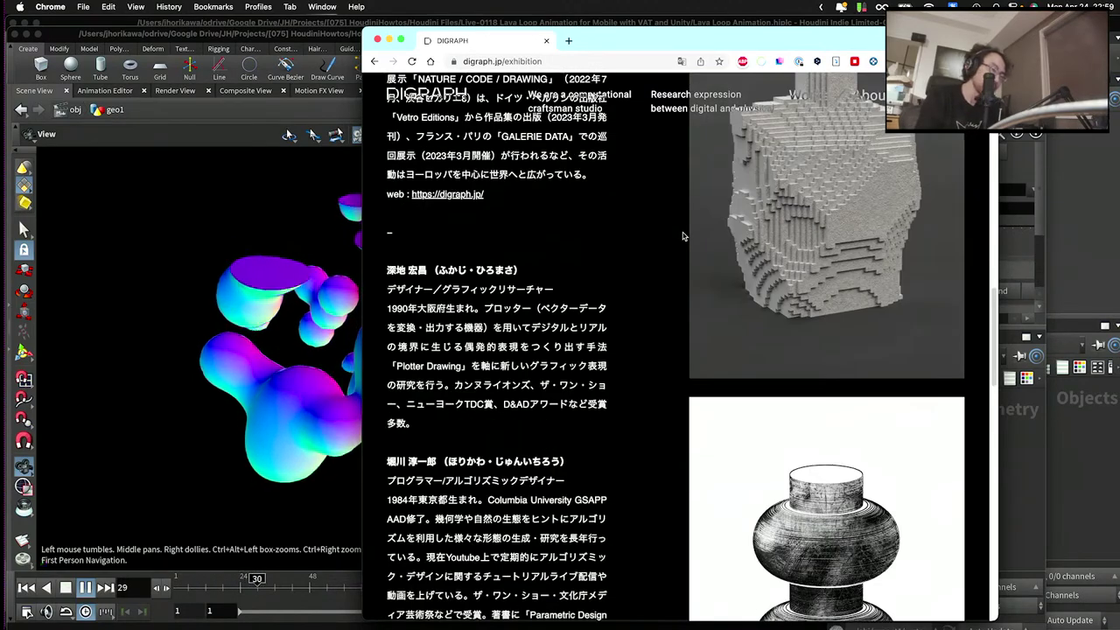
scroll(684, 236, "down", 12)
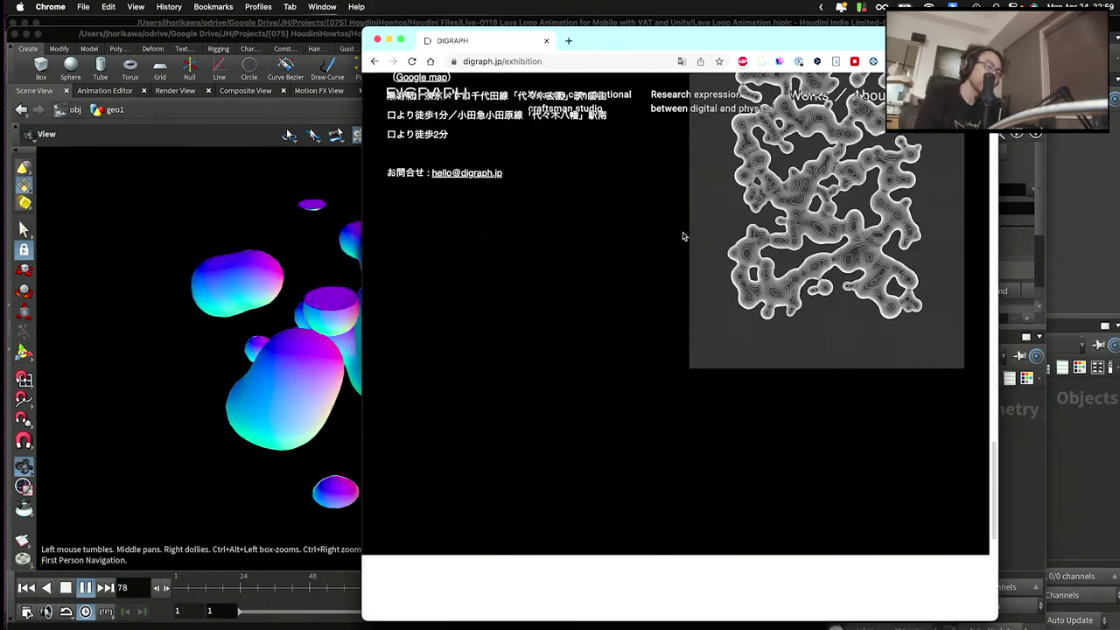
scroll(684, 236, "up", 20)
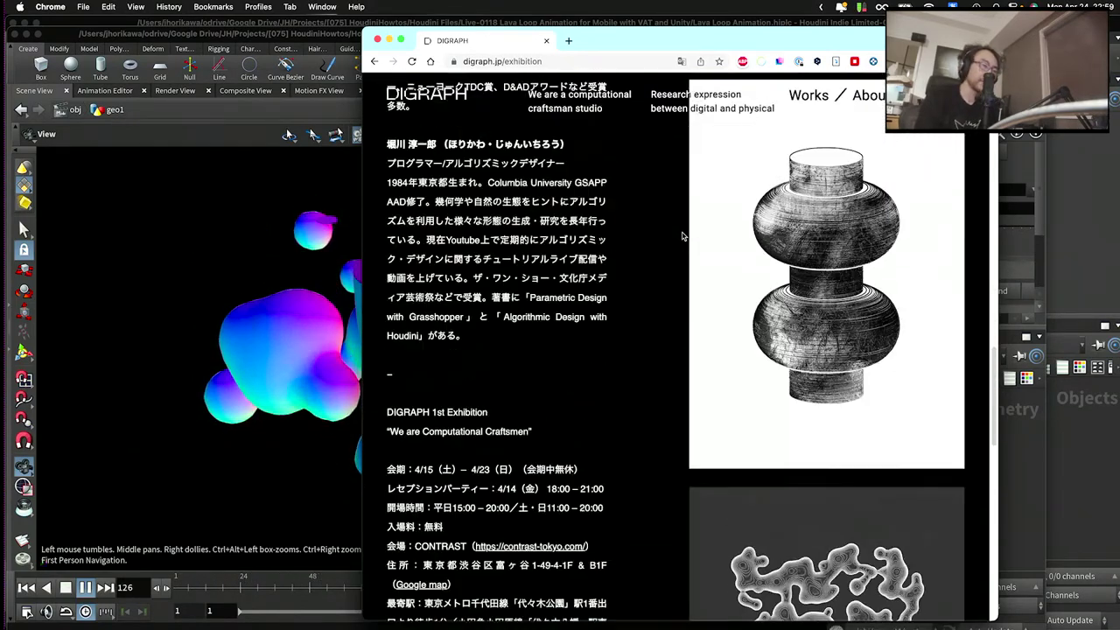
scroll(683, 237, "up", 15)
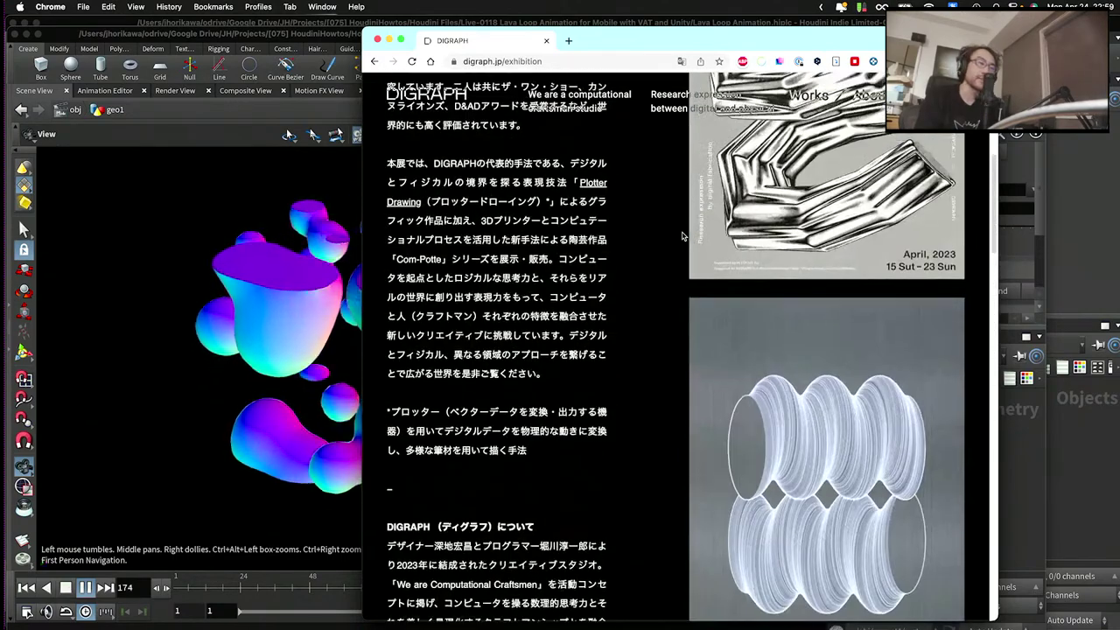
scroll(683, 236, "up", 8)
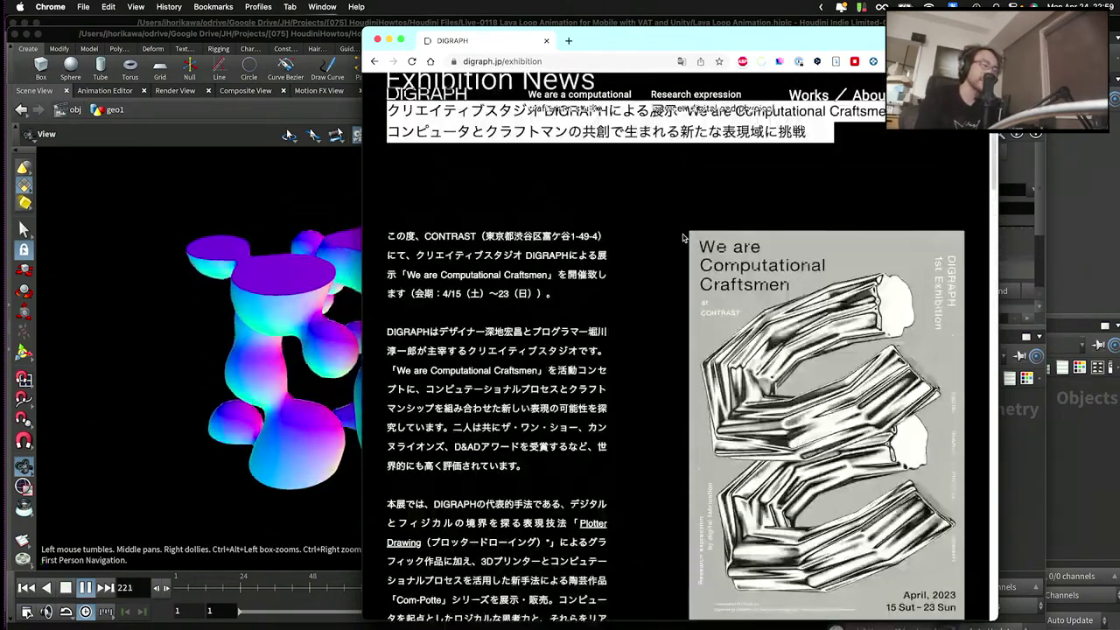
scroll(616, 162, "up", 3)
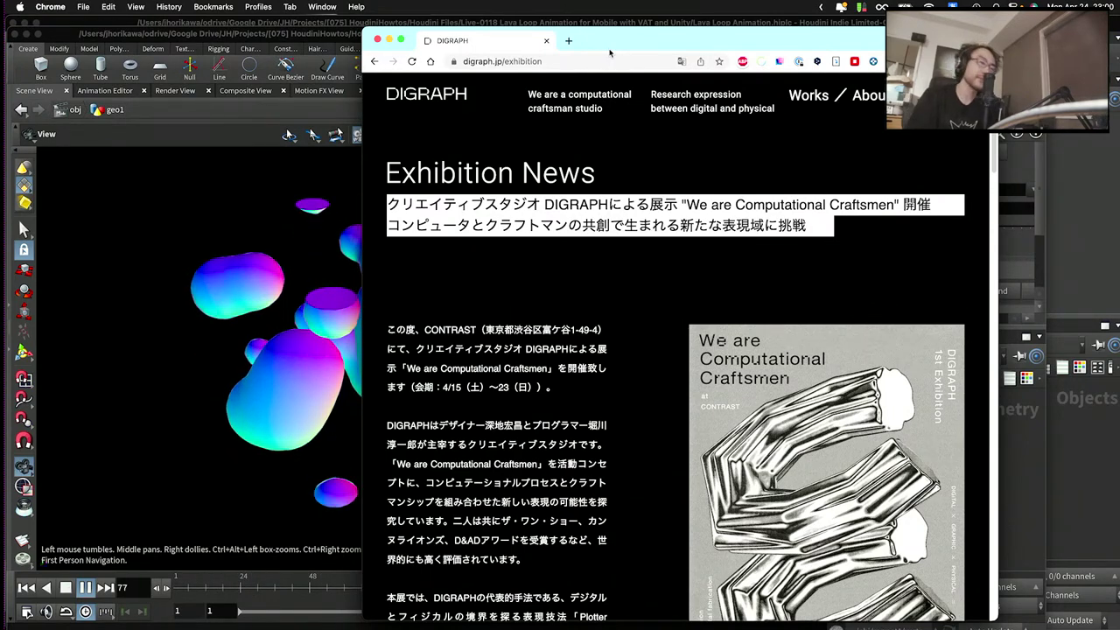
left_click_drag(614, 48, 641, 48)
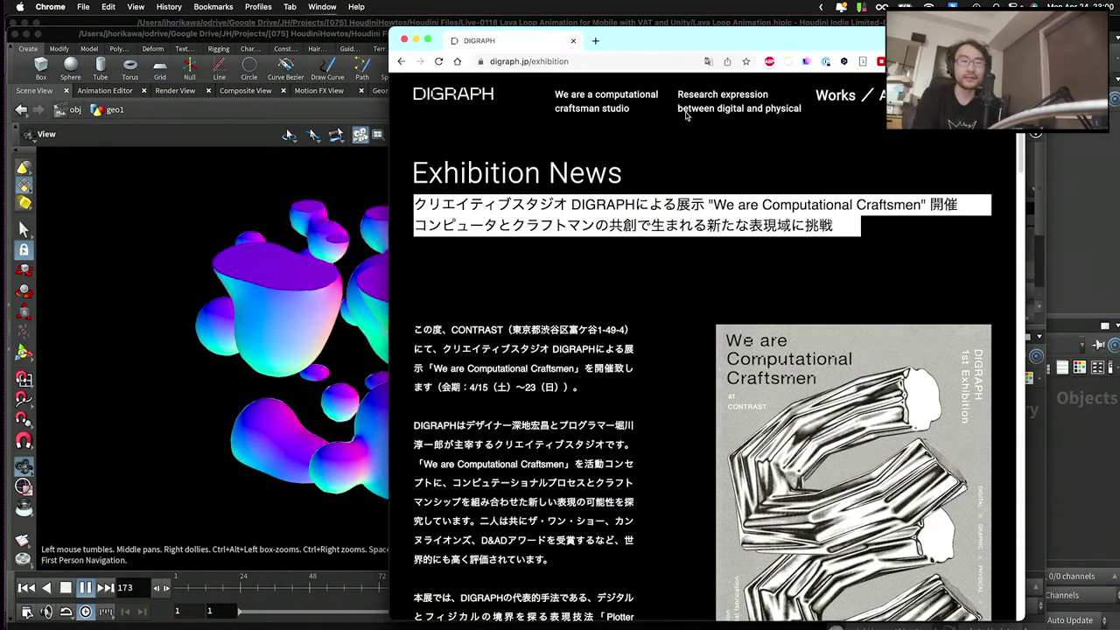
- Move the Chrome window off to the right so the Houdini window is uncovered
left_click_drag(688, 38, 1119, 38)
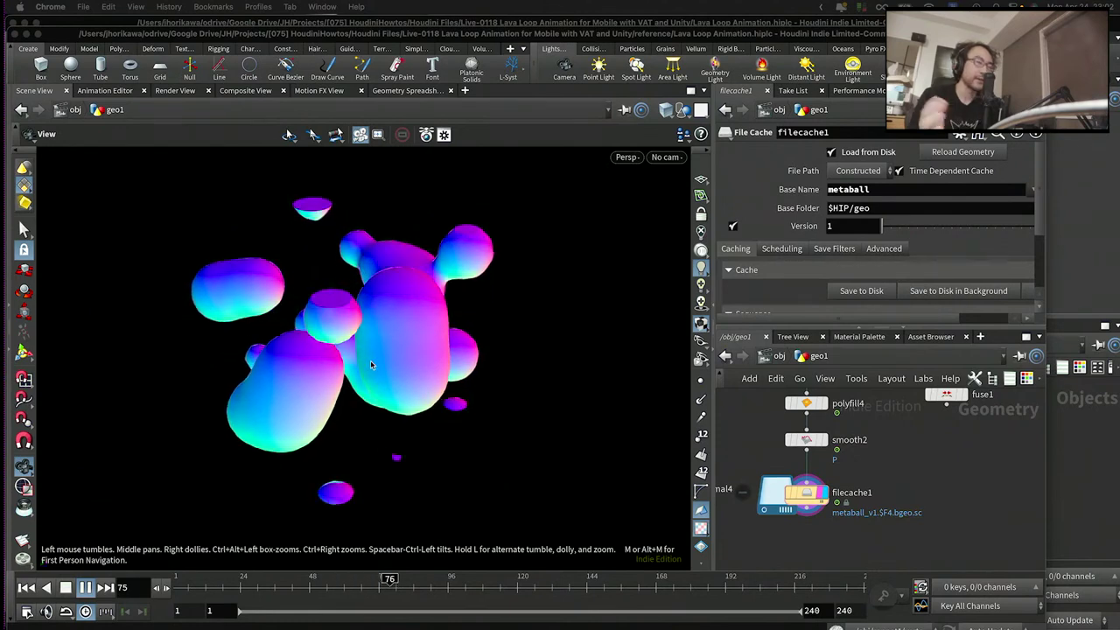
left_click(390, 330)
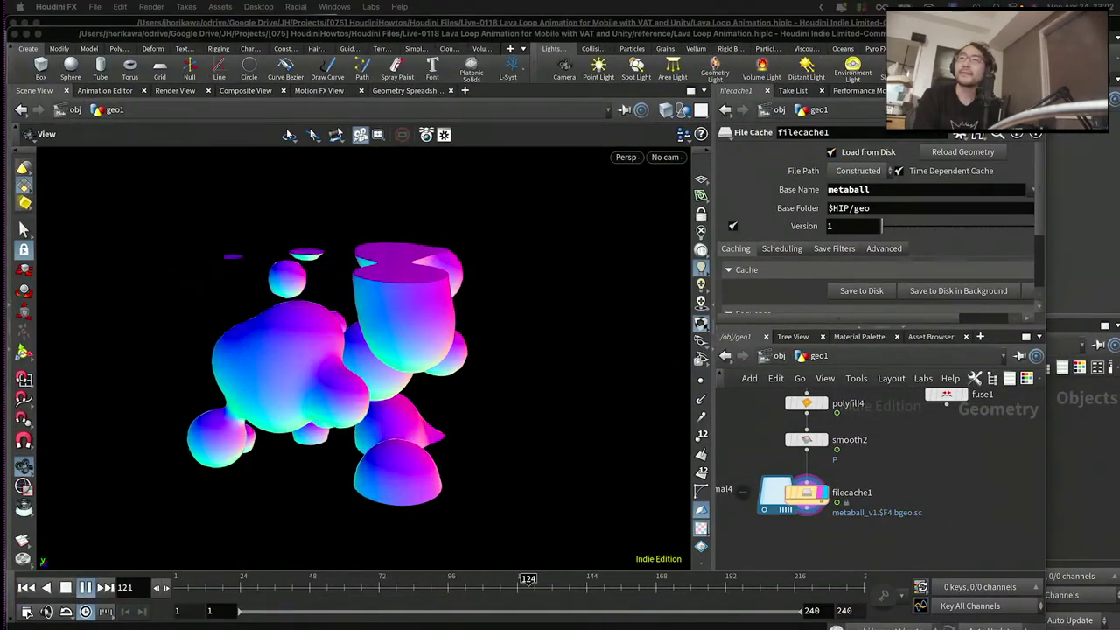
left_click_drag(1119, 210, 651, 78)
scroll(645, 301, "down", 5)
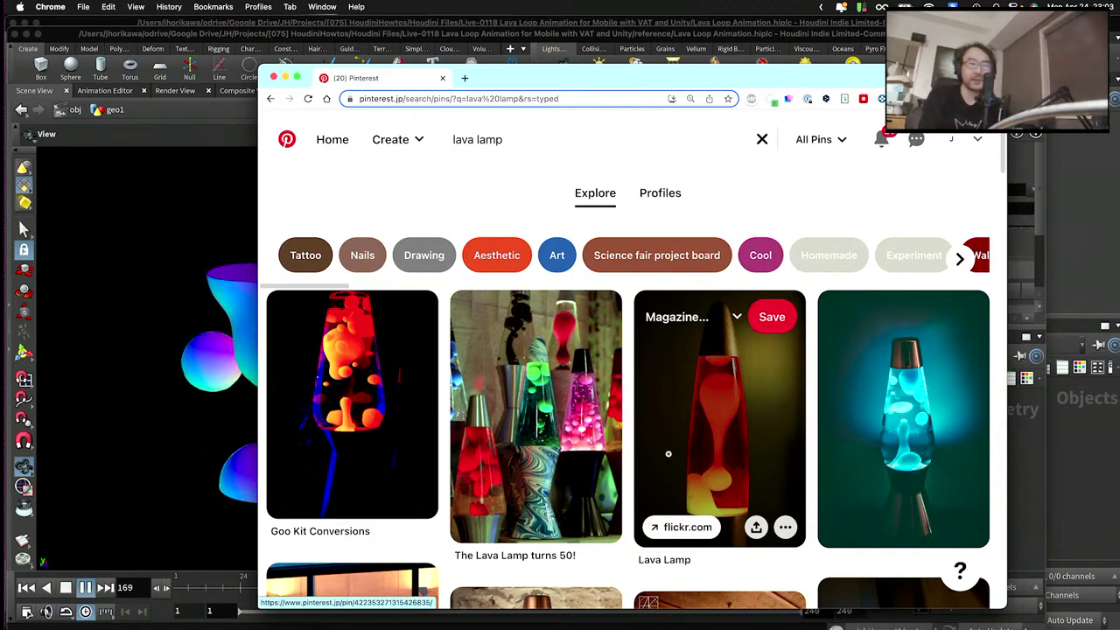
left_click_drag(609, 77, 1119, 174)
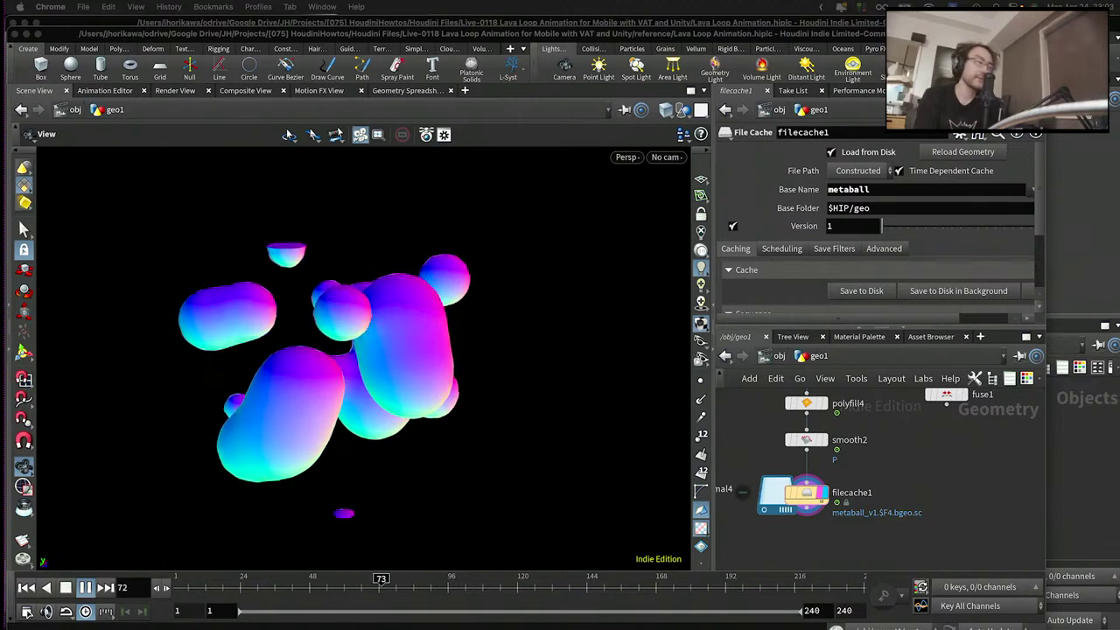
- Open and close Mission Control, then switch to the QuickTime iPhone mirror recording
left_click(569, 315)
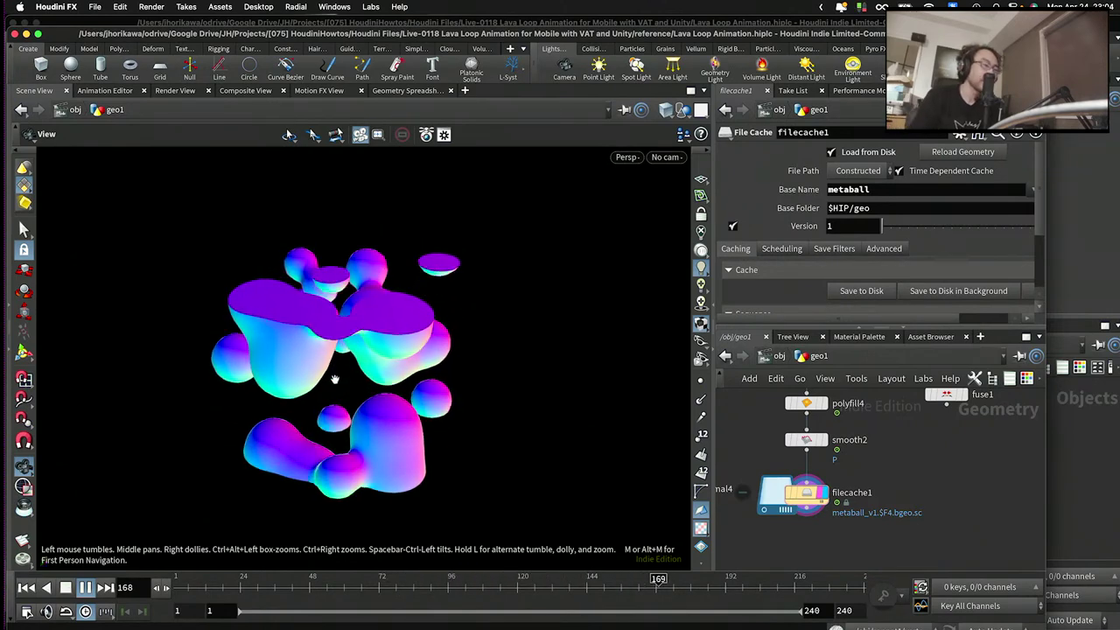
key("ctrl+Up")
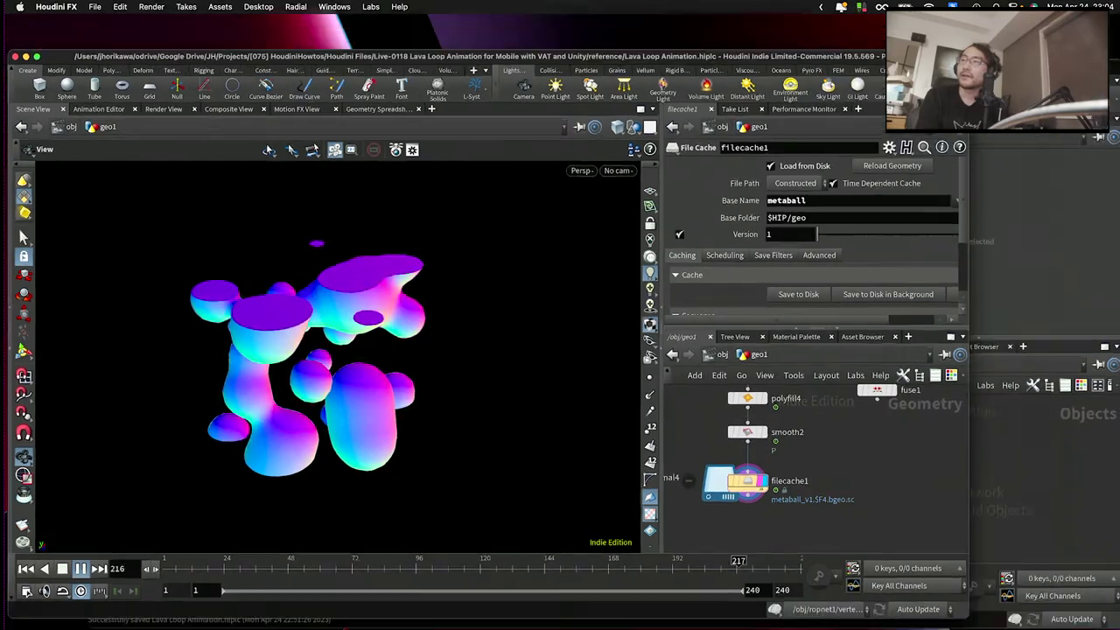
key("ctrl+Up")
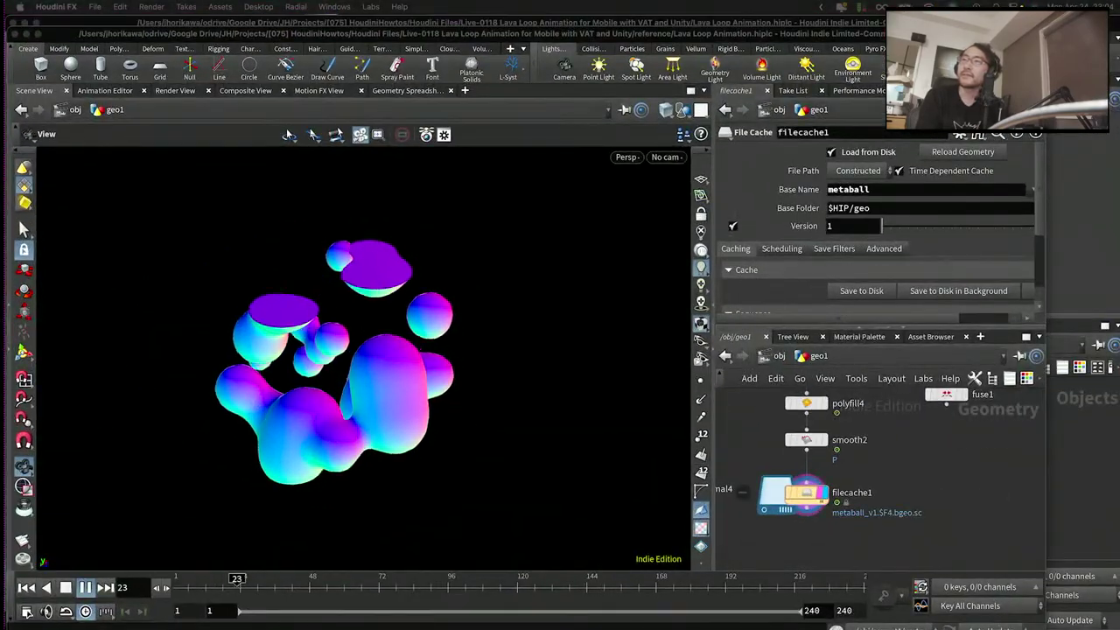
key("super+Tab")
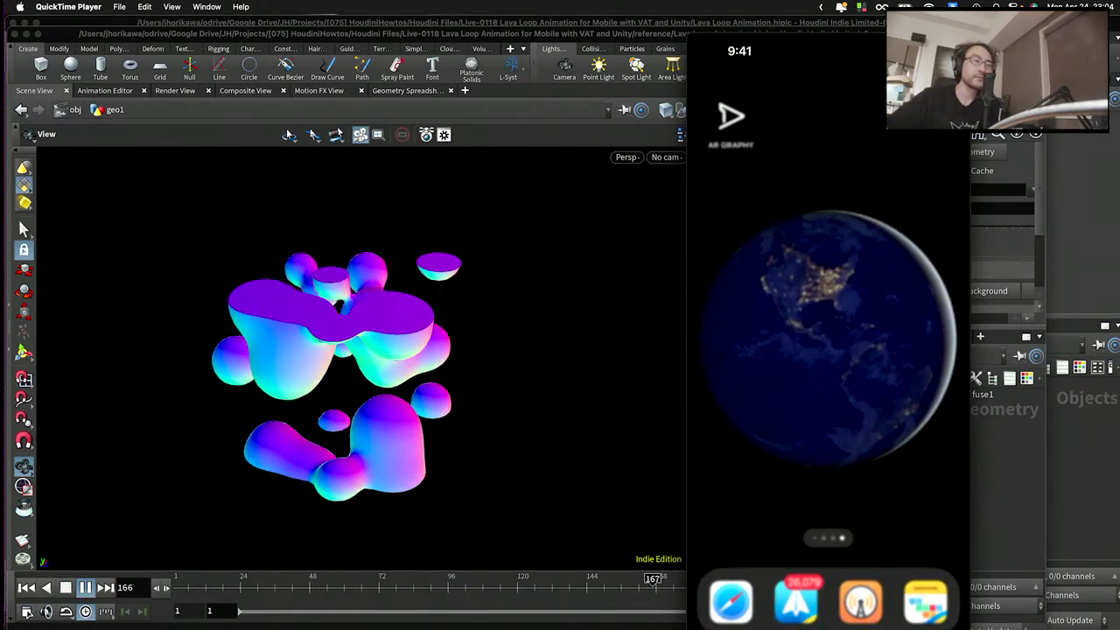
- Push the iPhone mirror window off screen, hide it, and move the reference Houdini window aside
mouse_move(841, 172)
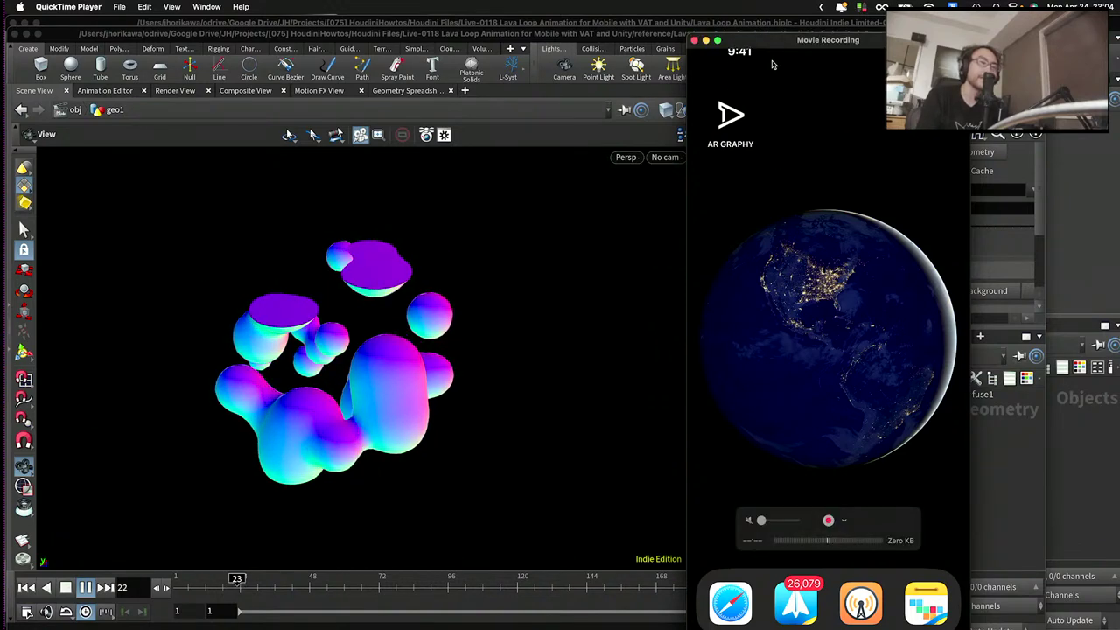
left_click_drag(773, 57, 1109, 57)
key("super+w")
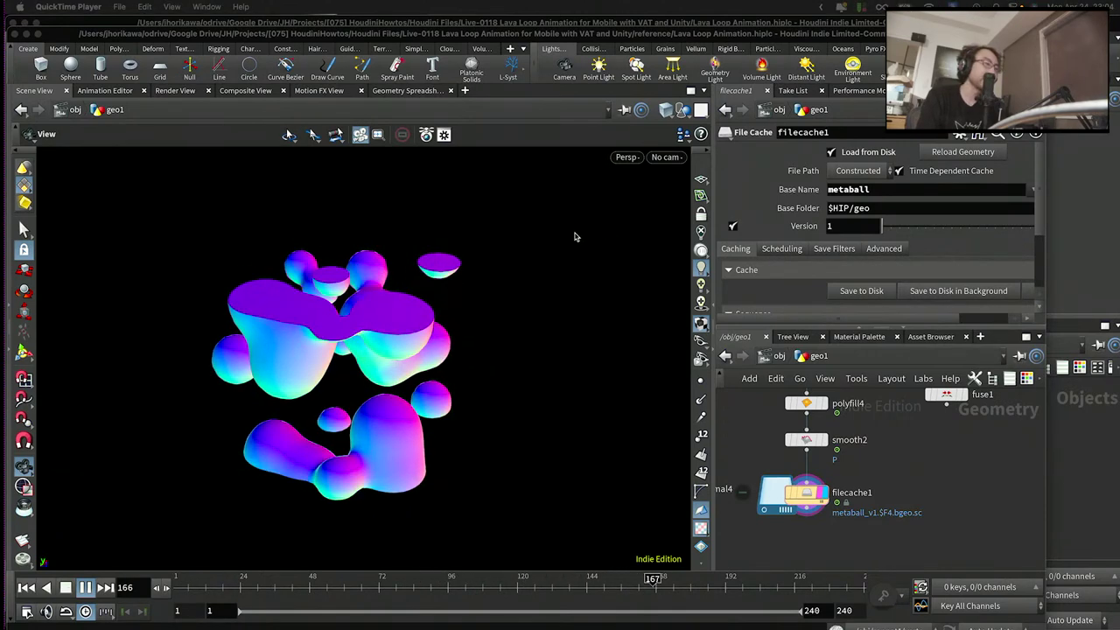
left_click_drag(88, 35, 1119, 41)
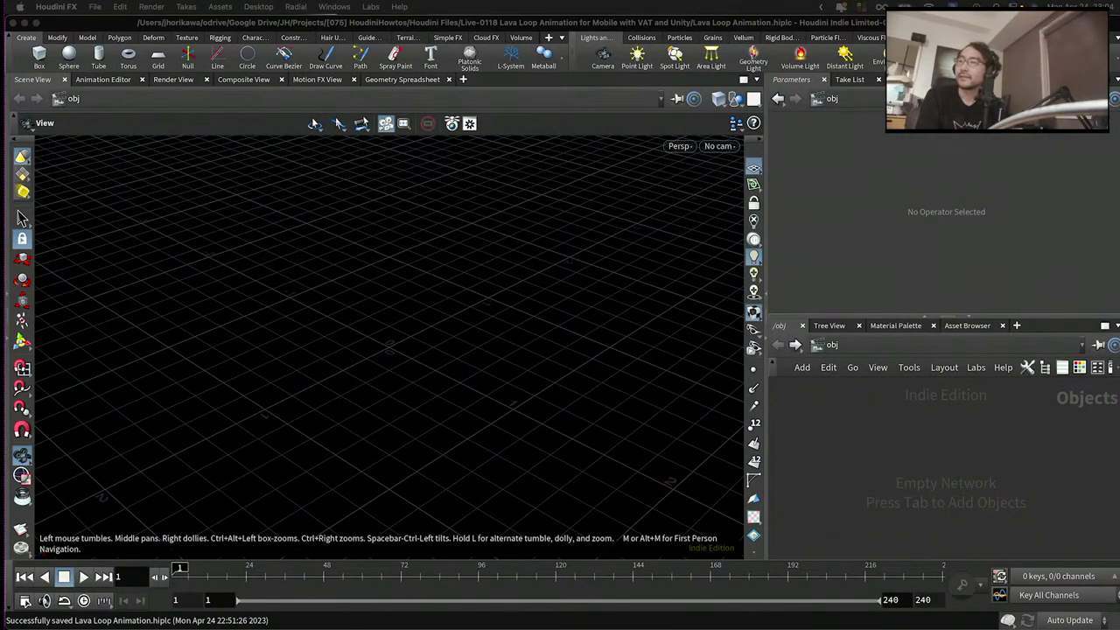
- Add a Geometry object named geo1 to the empty /obj network, searching 'geom'
key("ctrl+Left")
key("ctrl+Right")
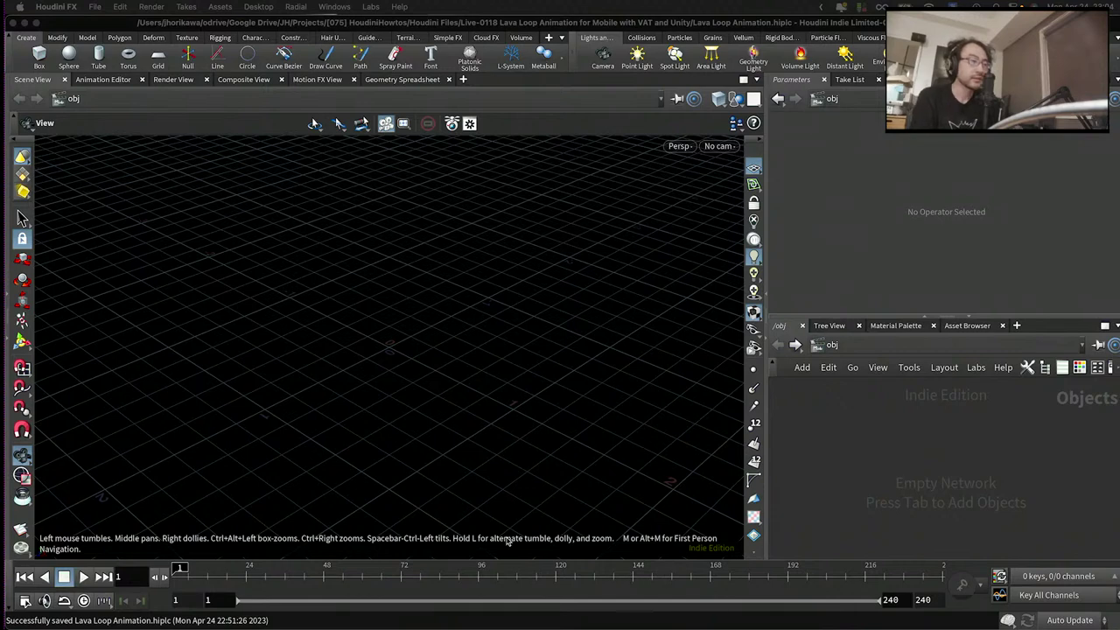
left_click(482, 395)
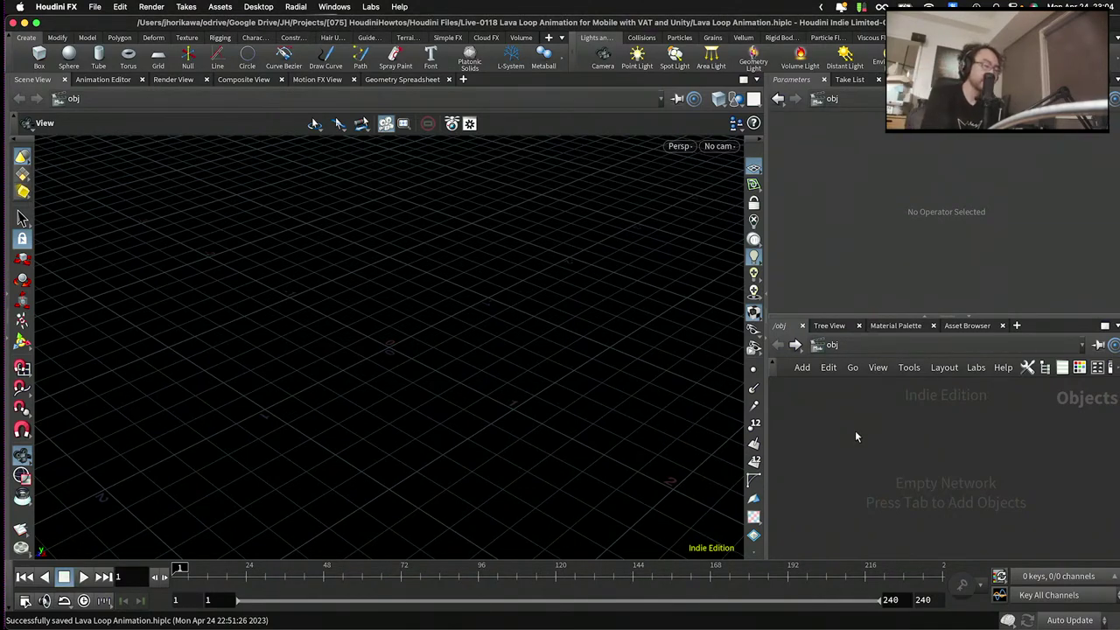
key("Tab")
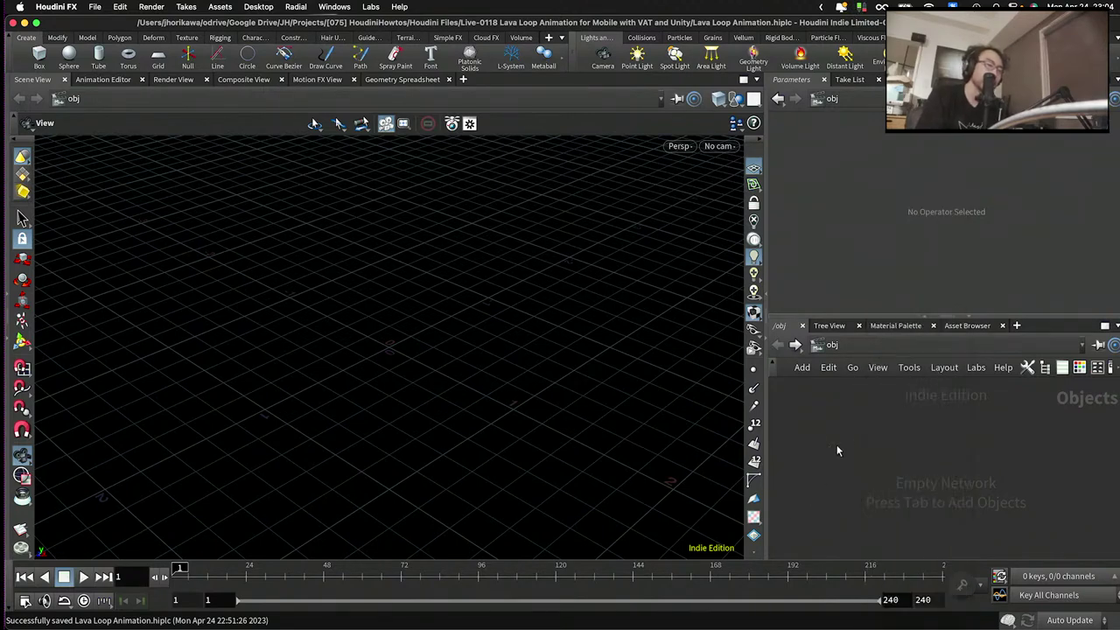
key("Tab")
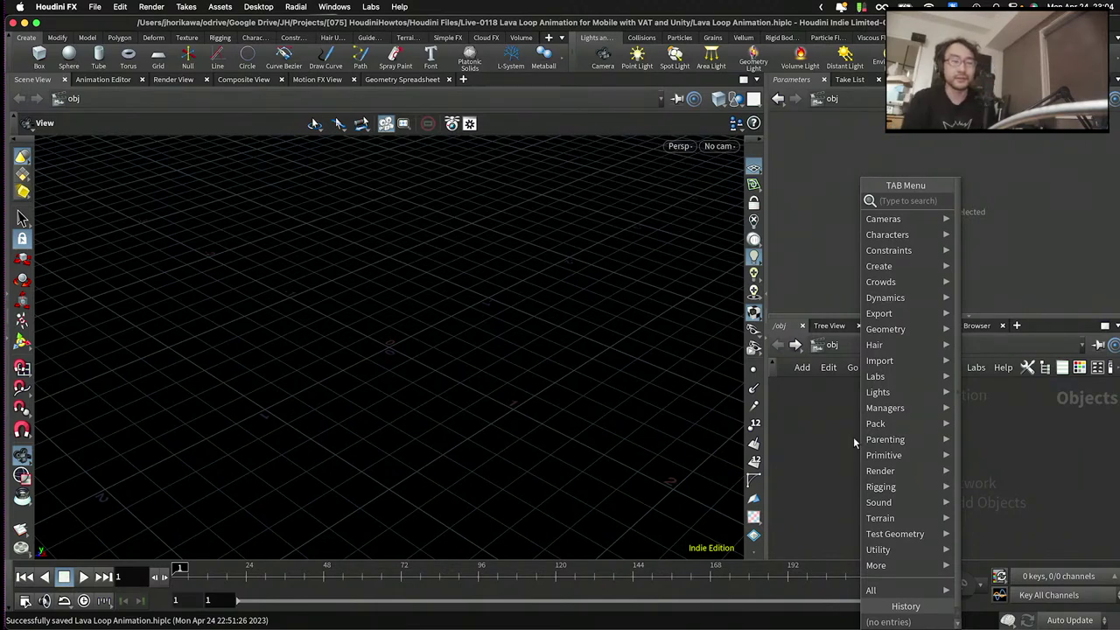
key("Tab")
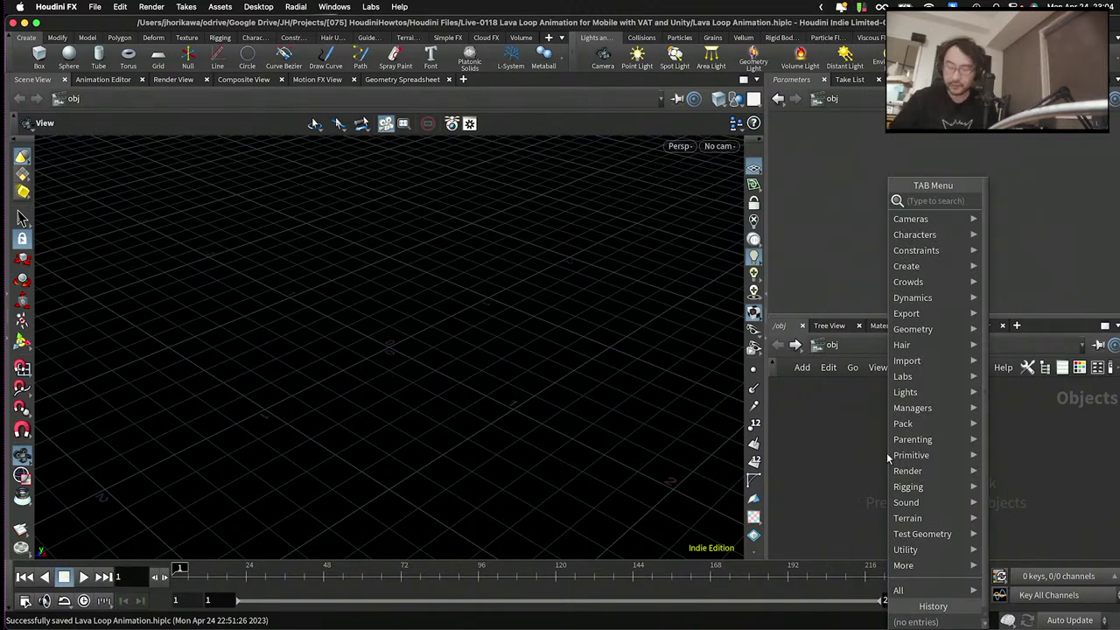
type("geome")
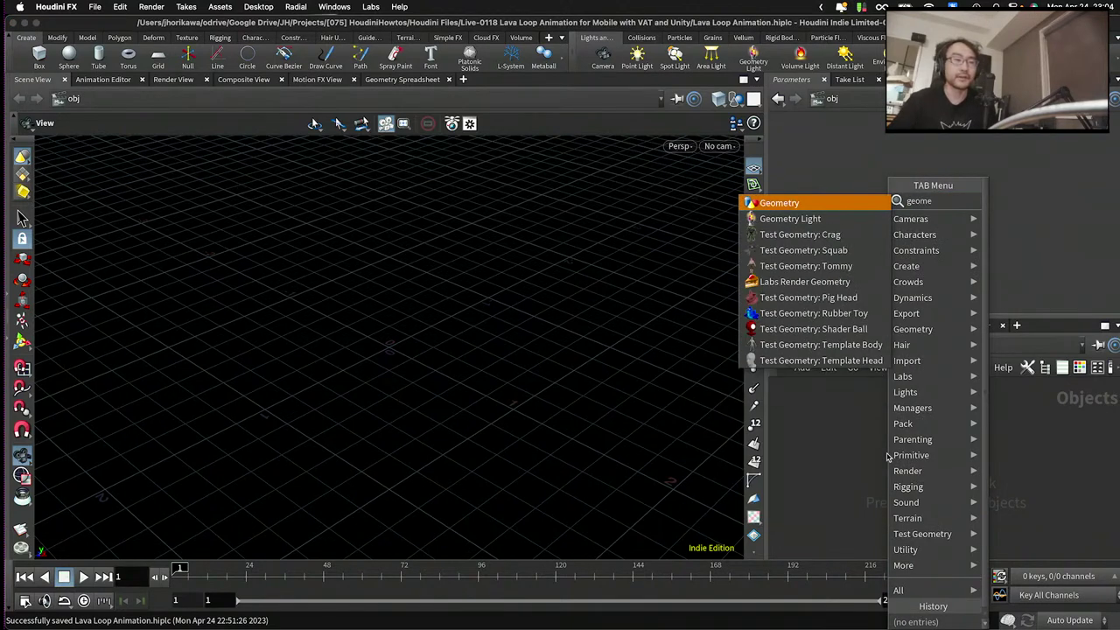
key("Return")
left_click(876, 454)
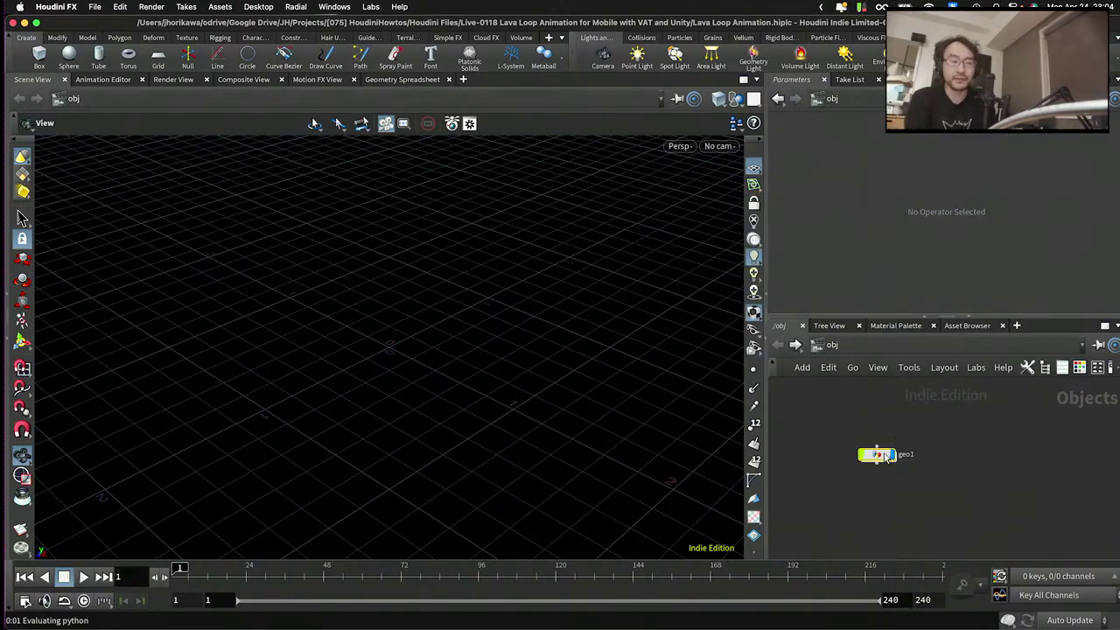
- Inside geo1, place a Box node box1 and orbit around its 1×1×1 cube
double_click(876, 452)
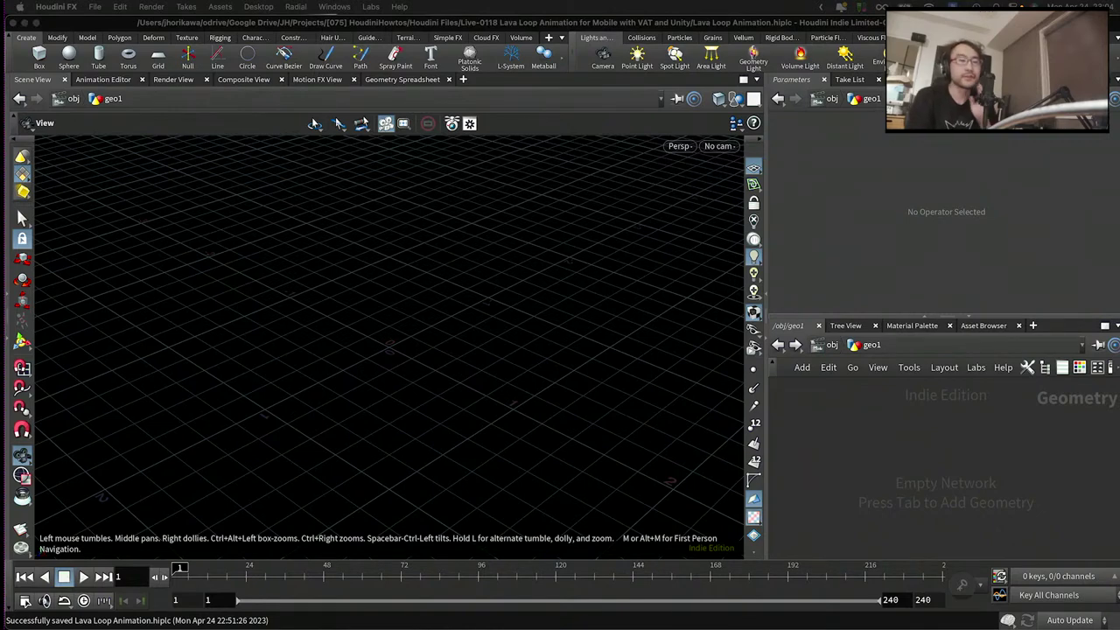
left_click(857, 445)
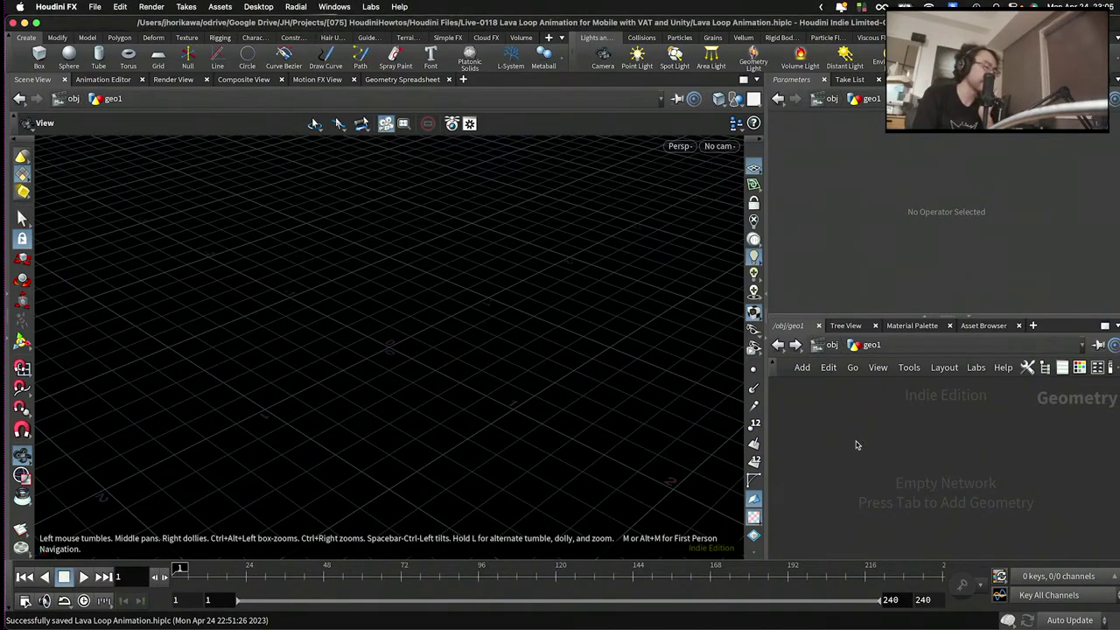
key("Tab")
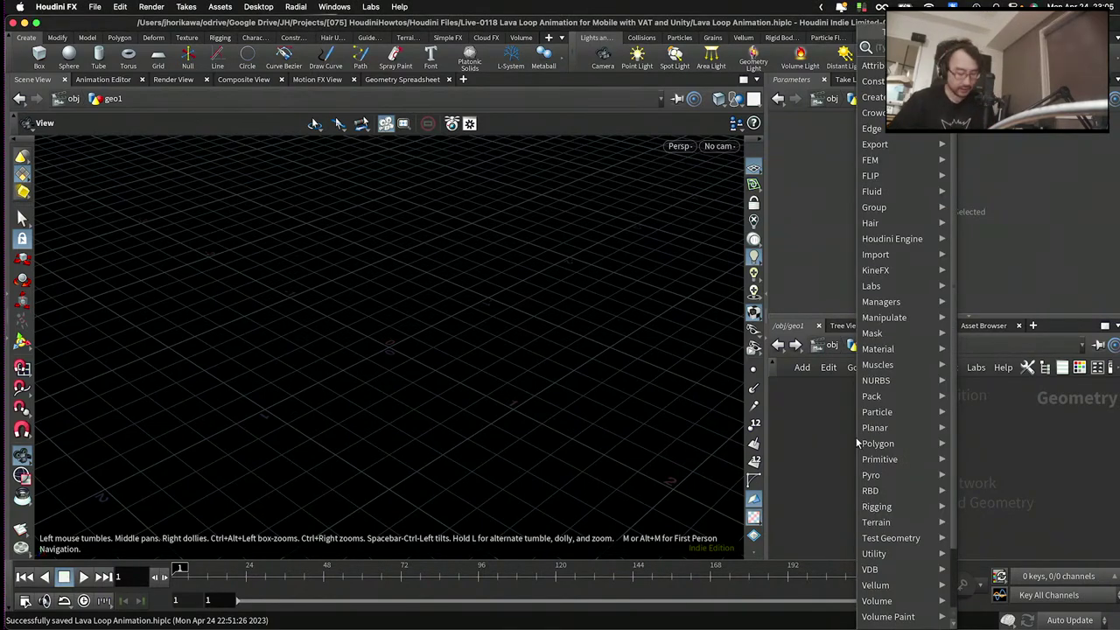
key("Escape")
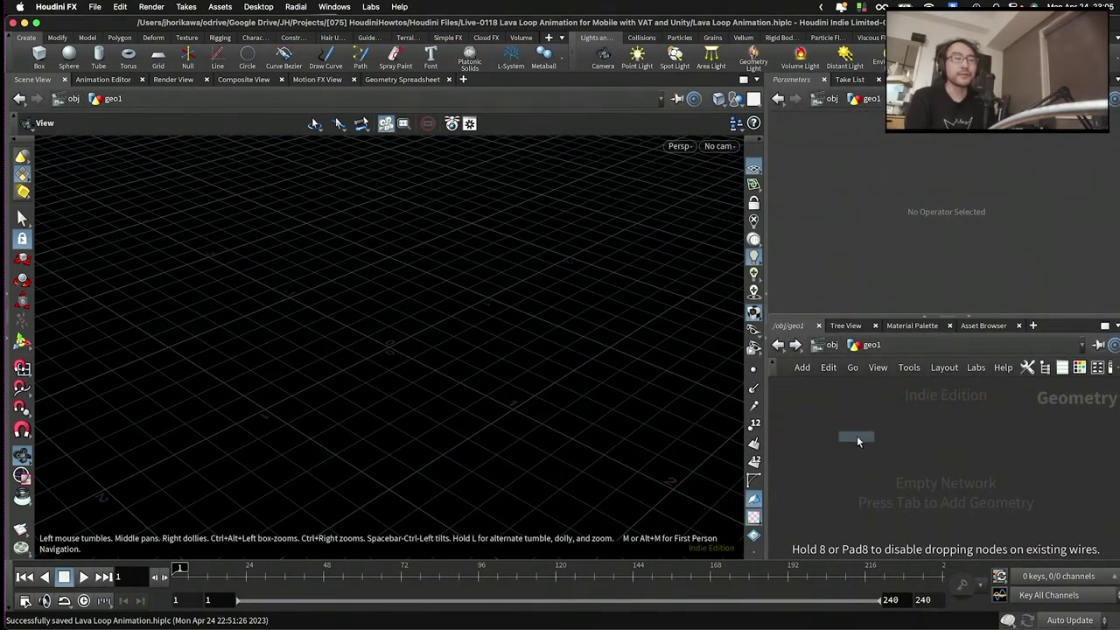
left_click(868, 442)
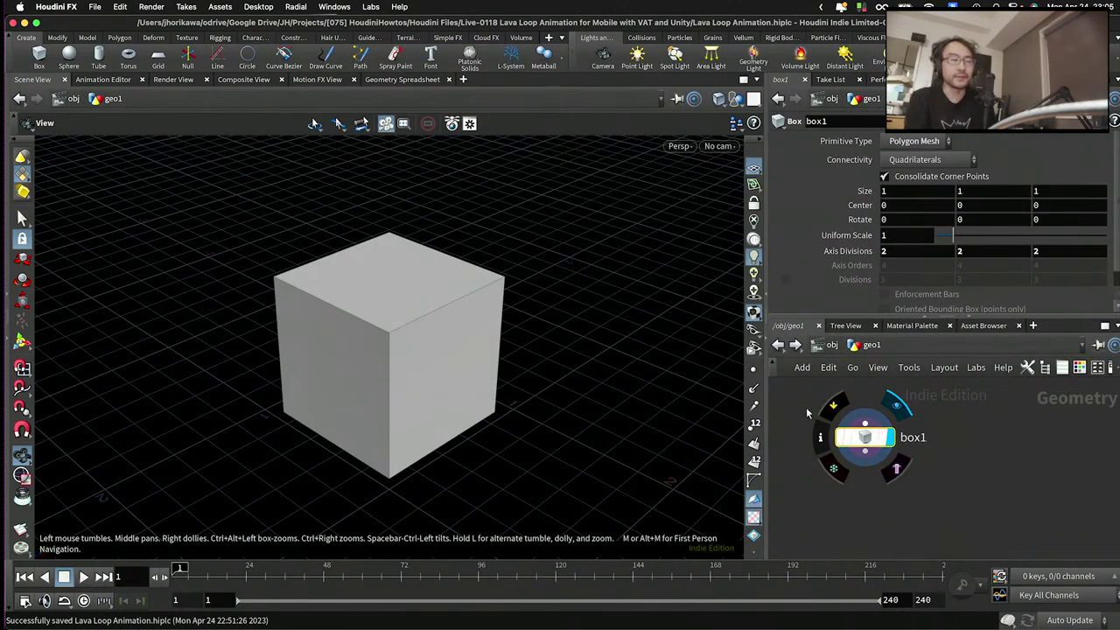
left_click_drag(494, 336, 605, 353)
- Wire an IsoOffset node under box1 and raise Uniform Sampling Divs from 10 to 50
mouse_move(877, 435)
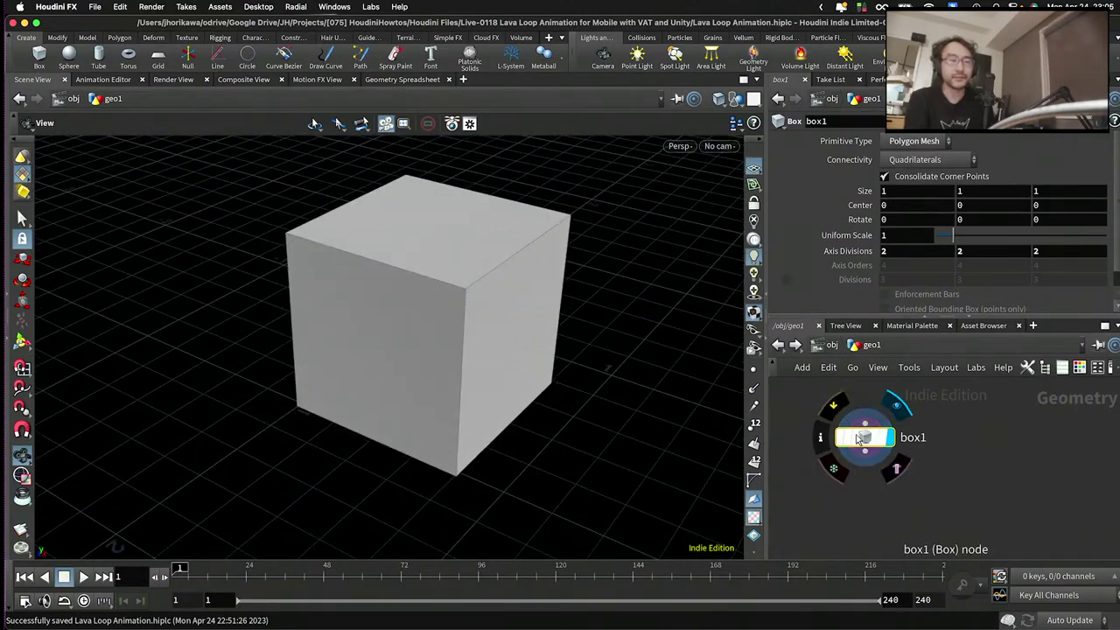
key("Tab")
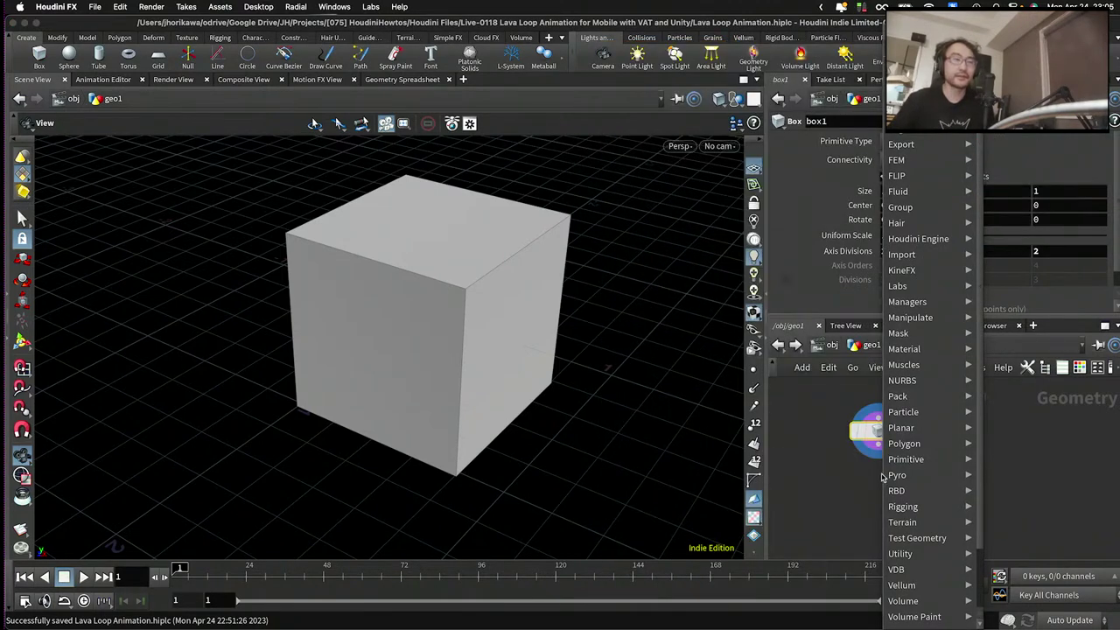
type("iso")
key("Return")
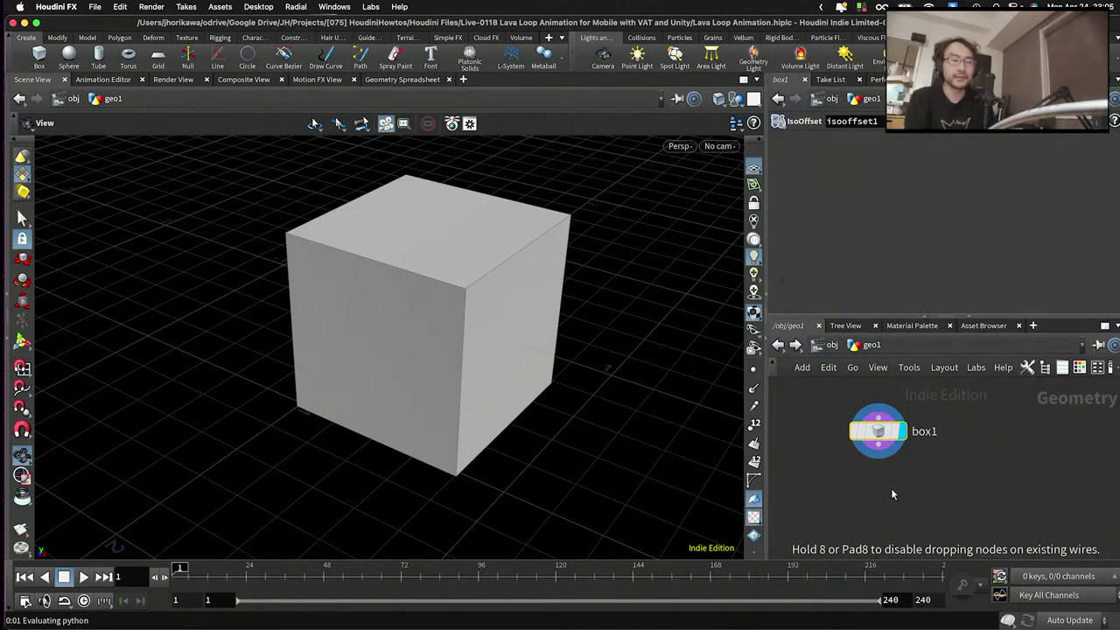
left_click(890, 487)
left_click_drag(877, 456, 880, 492)
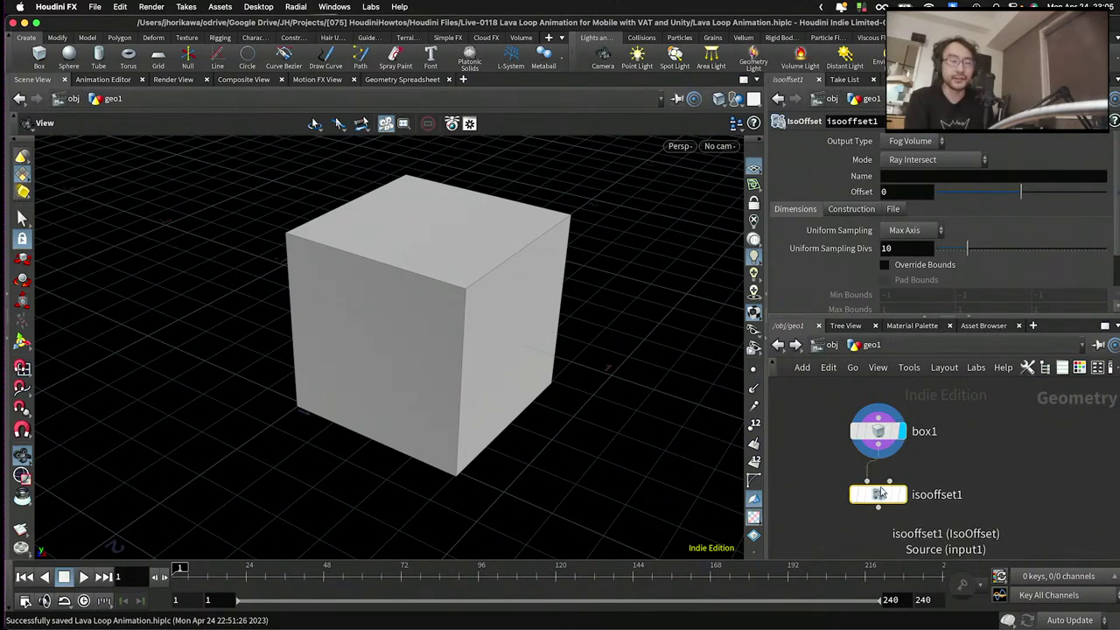
key("r")
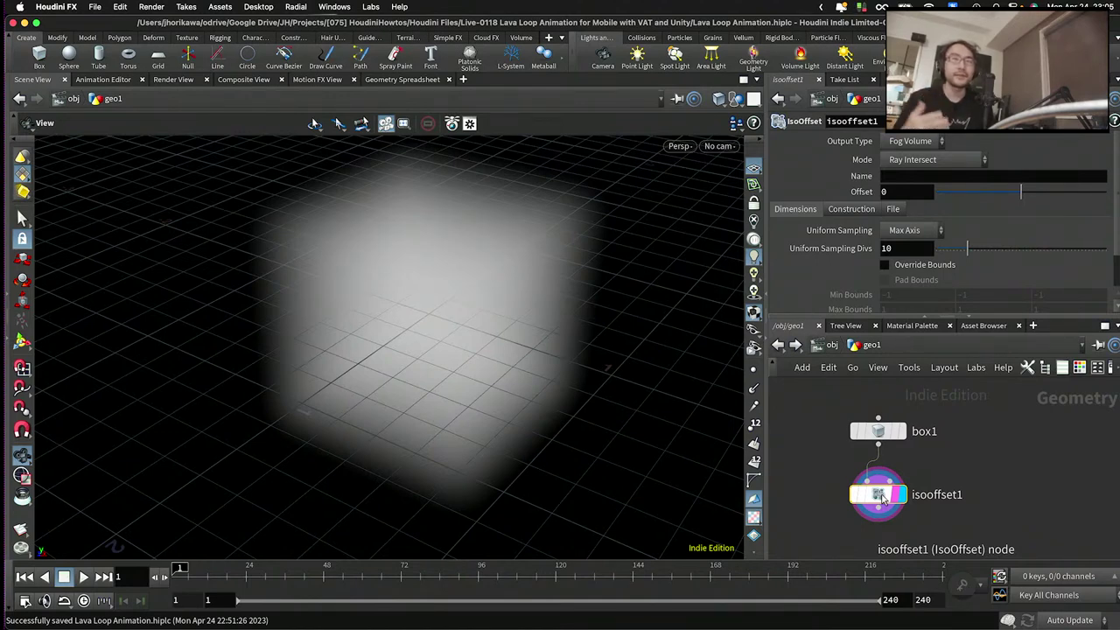
left_click_drag(967, 248, 1103, 248)
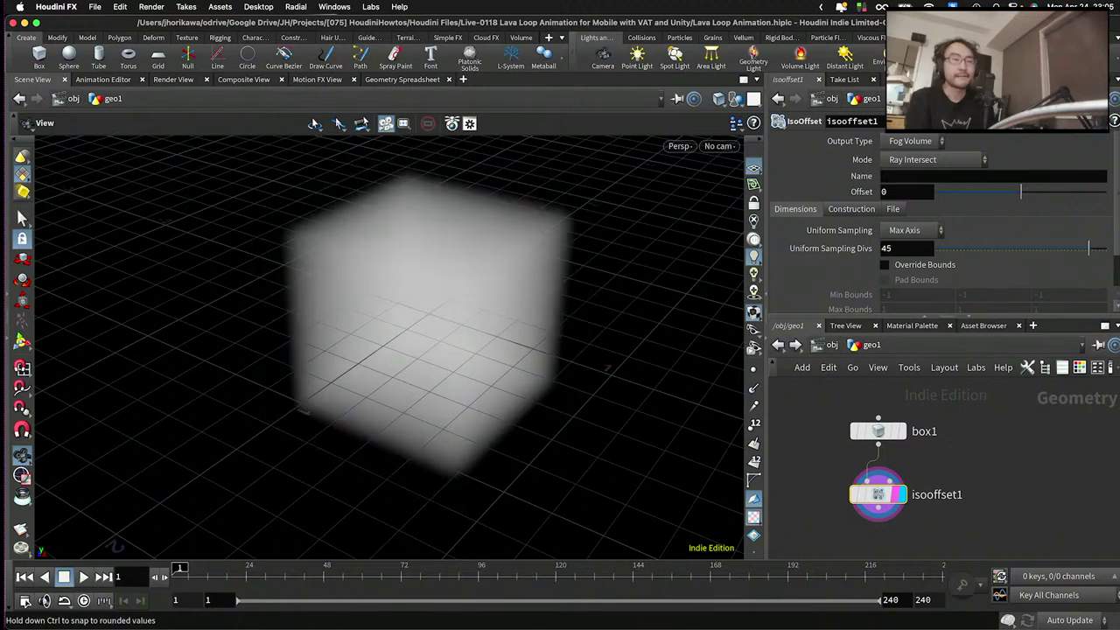
left_click_drag(894, 503, 936, 460)
- Add scatter1 below isooffset1 and display its 1000 points filling the cube volume
key("Tab")
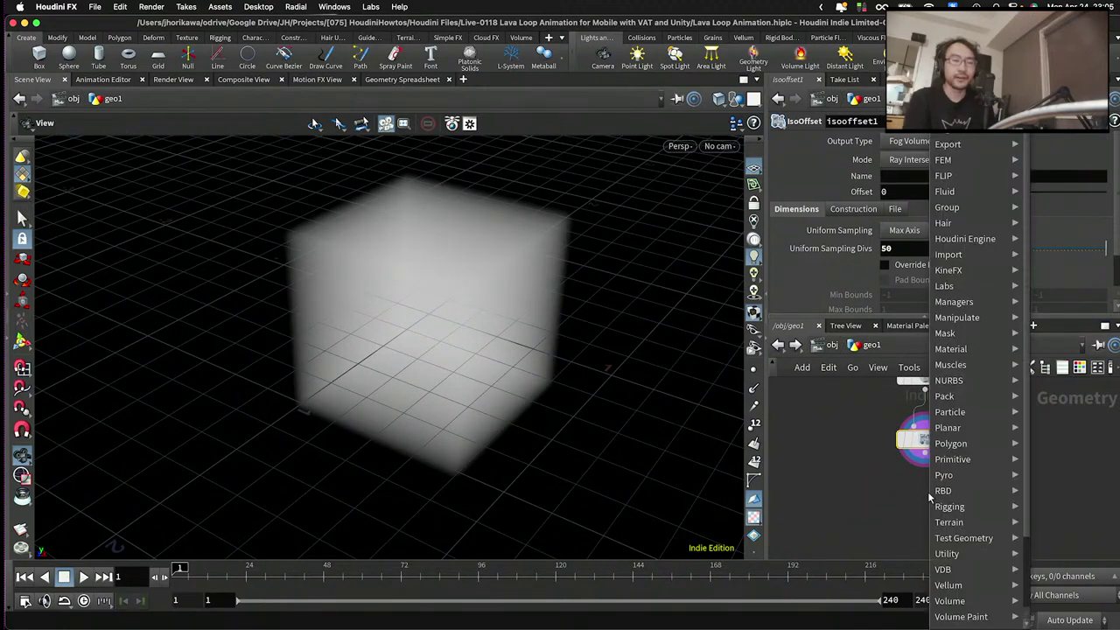
type("volume")
key("Return")
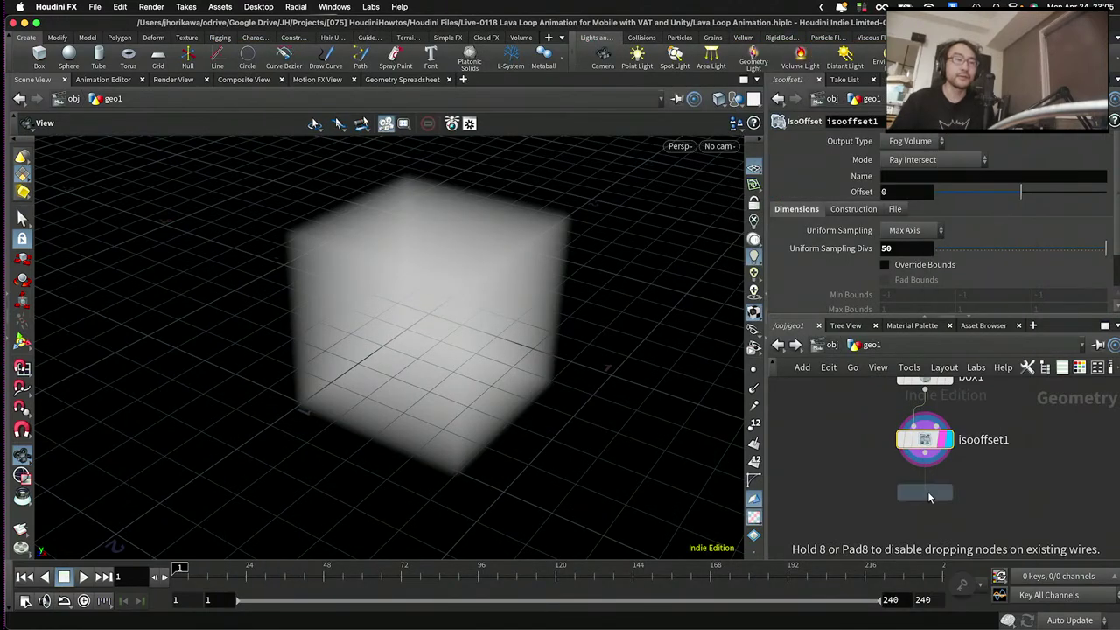
left_click(928, 491)
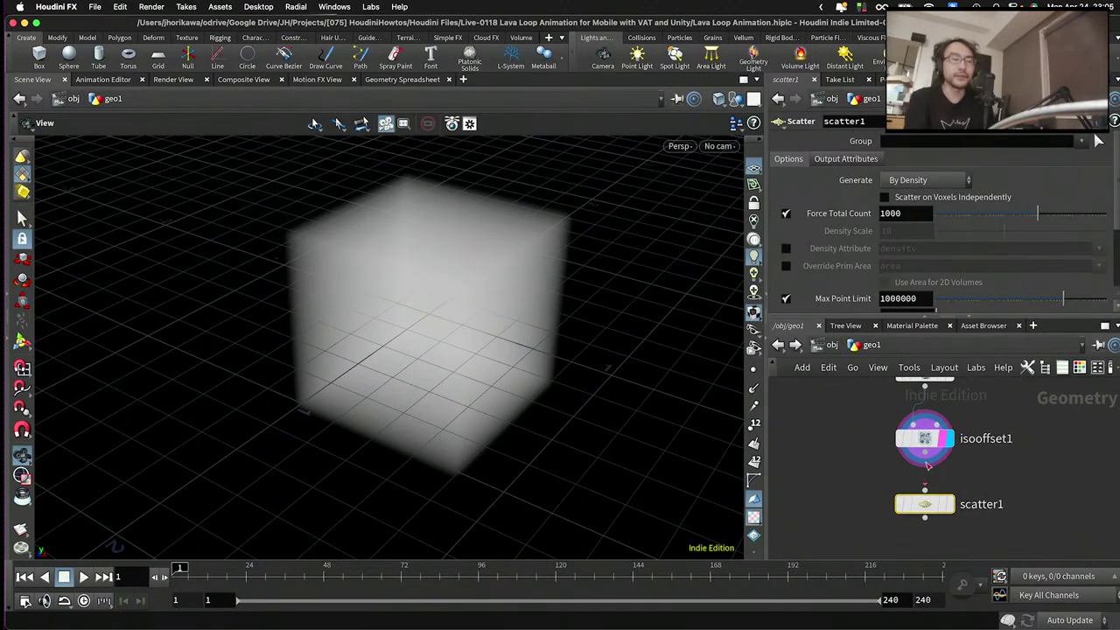
left_click(946, 505)
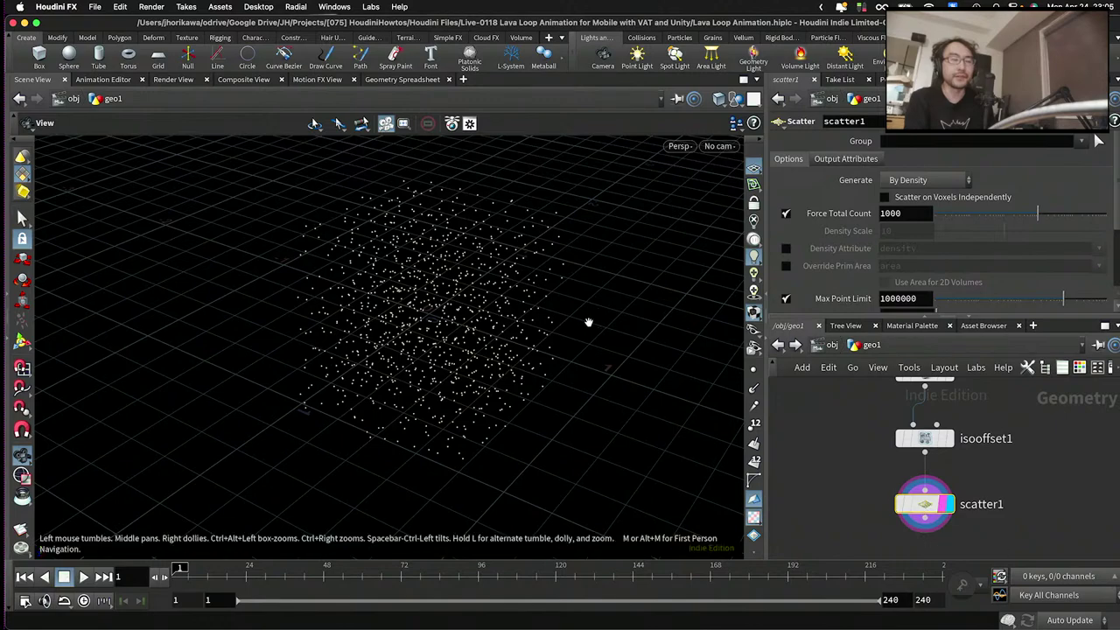
left_click_drag(615, 289, 556, 300)
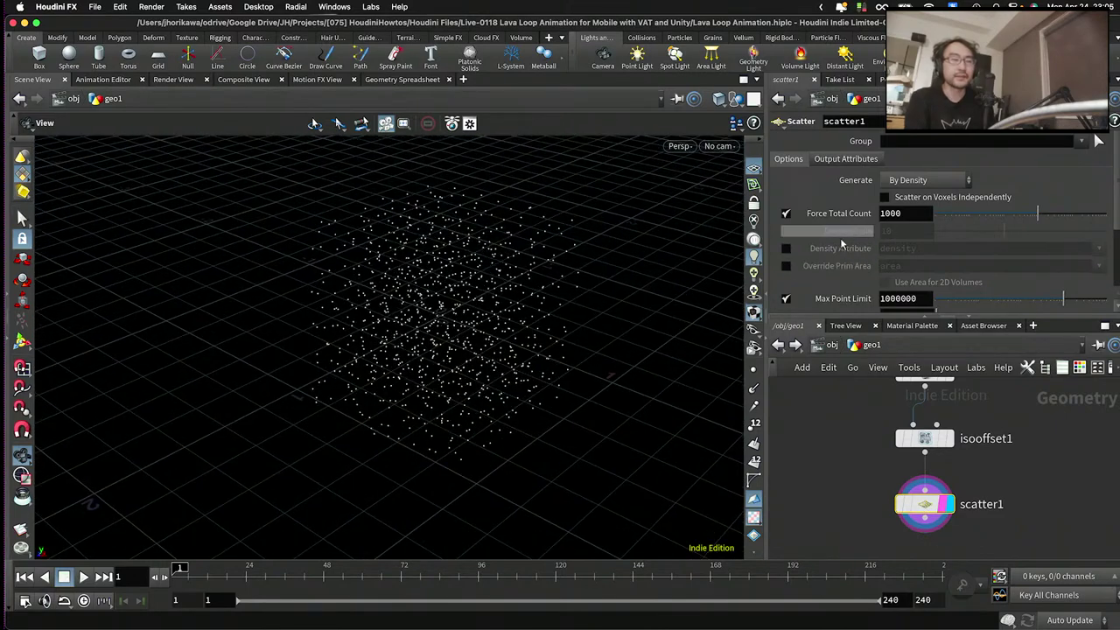
scroll(825, 475, "down", 2)
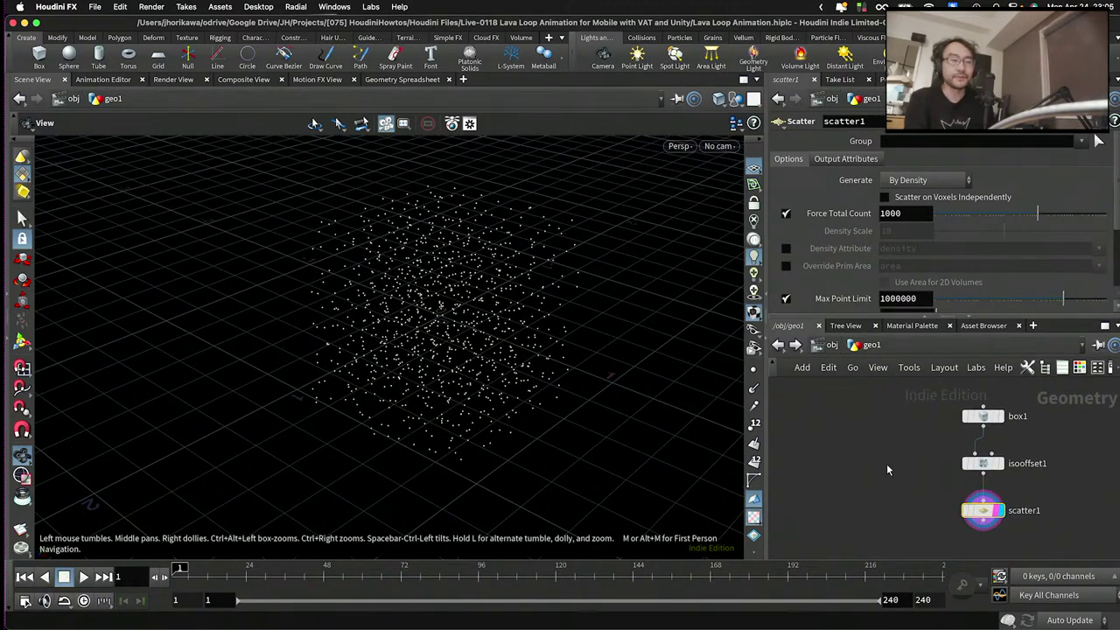
key("Tab")
- Add a Null node left of the chain and rename it CONTROLLER
type("null")
key("Return")
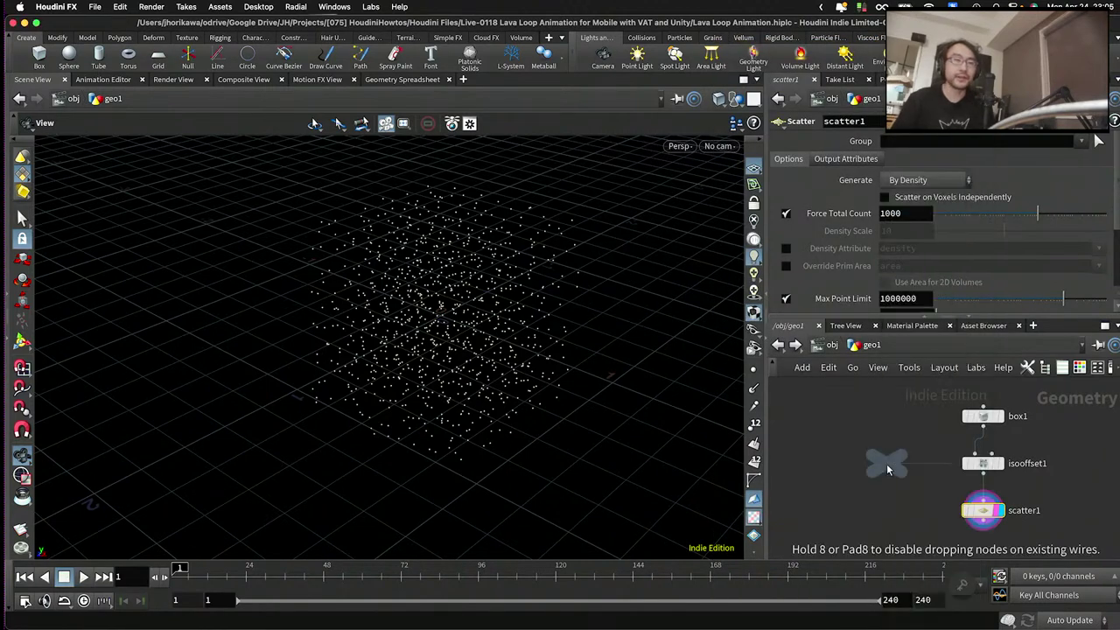
left_click(838, 449)
double_click(869, 450)
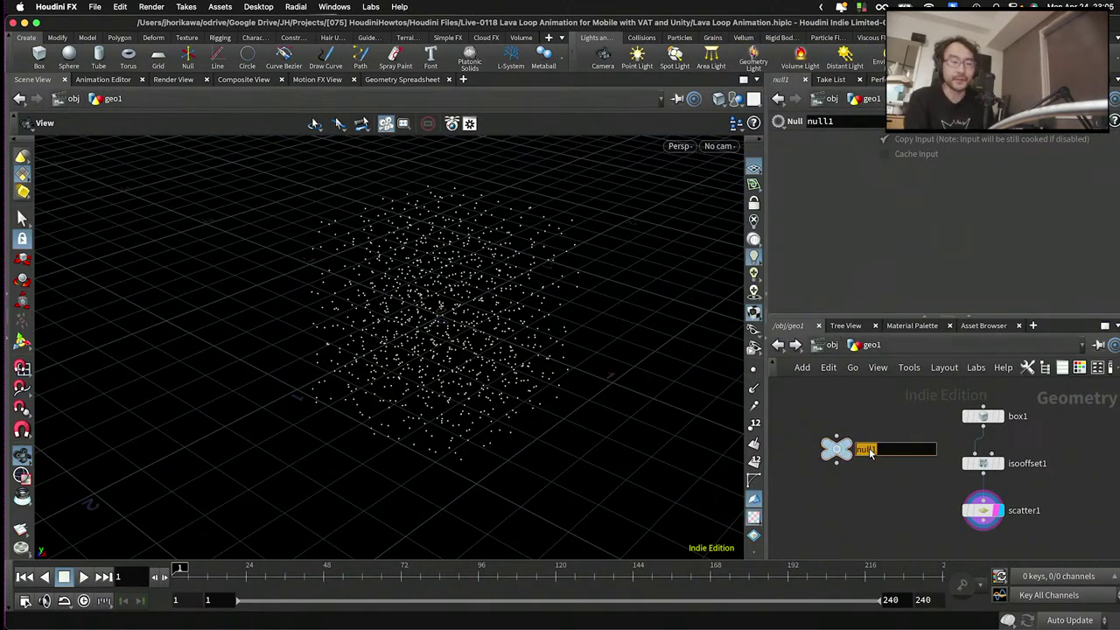
type("CONTROLLER")
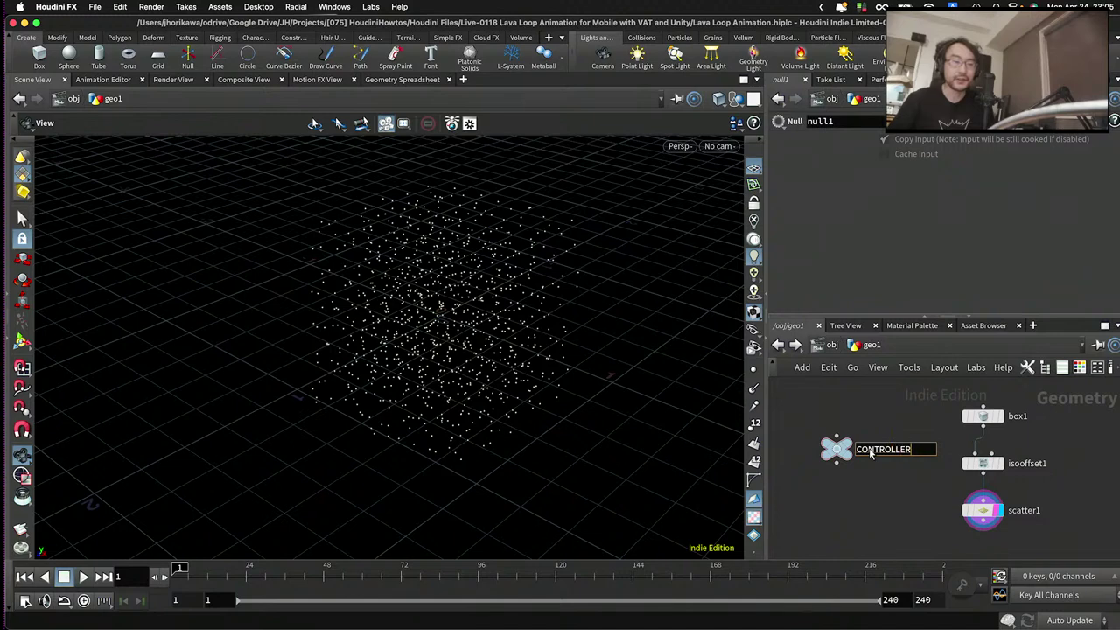
key("Return")
- Colour CONTROLLER blue, save the scene, and bring up its parameter interface editor
key("c")
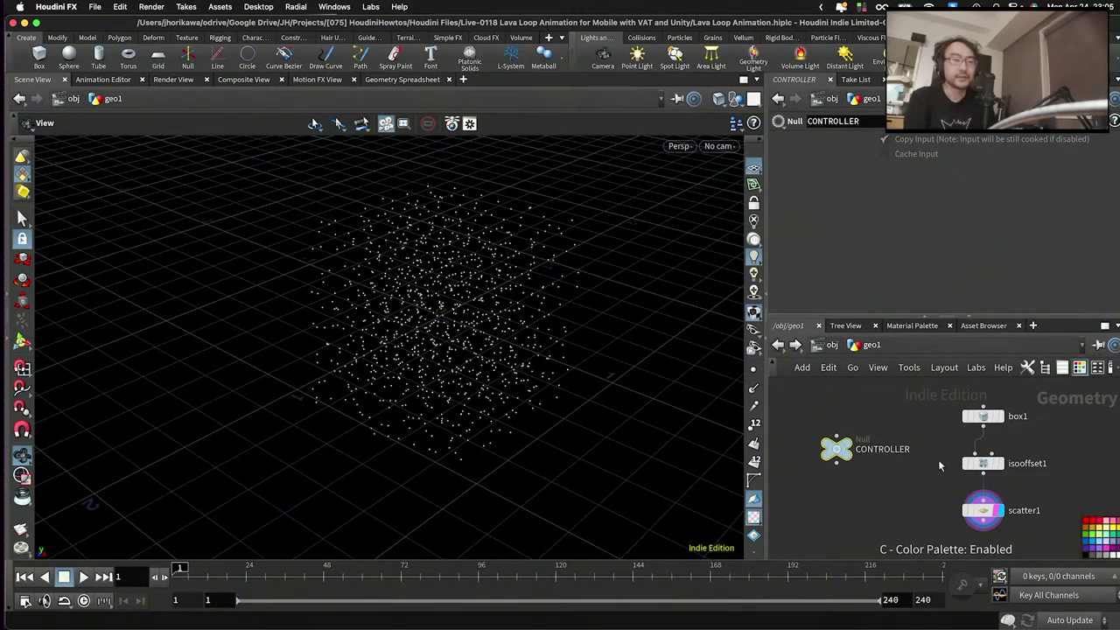
left_click(1087, 544)
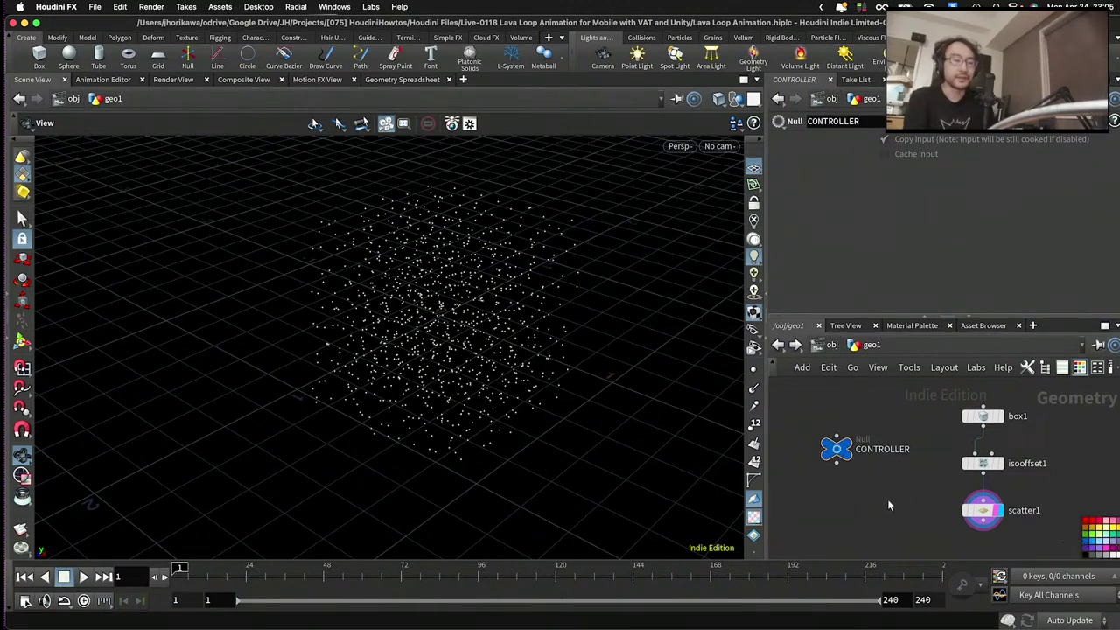
key("ctrl+s")
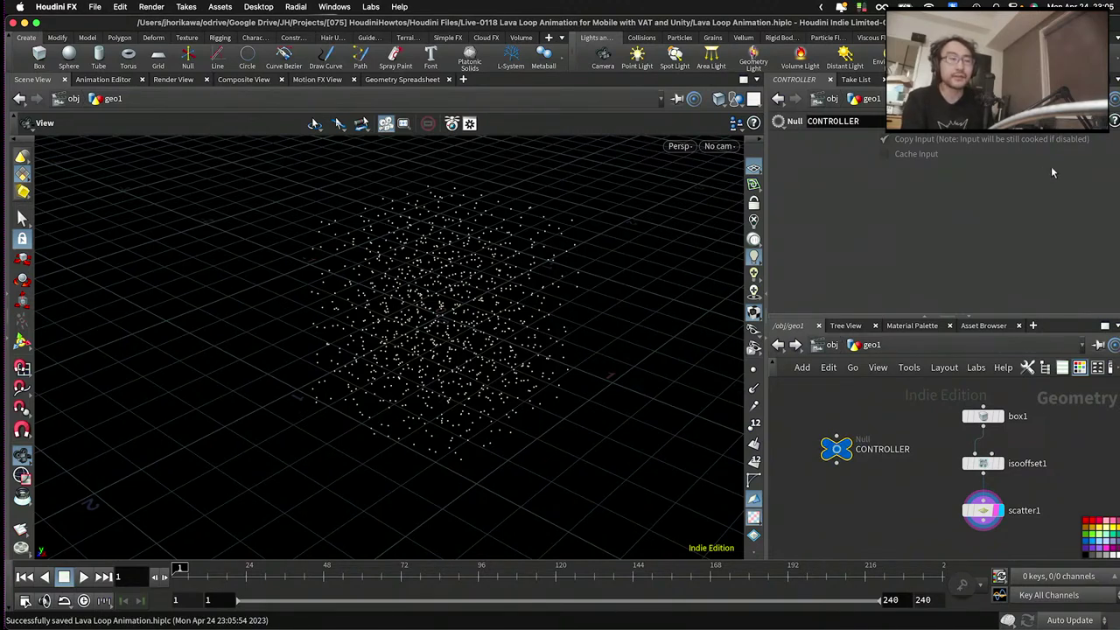
left_click(1098, 121)
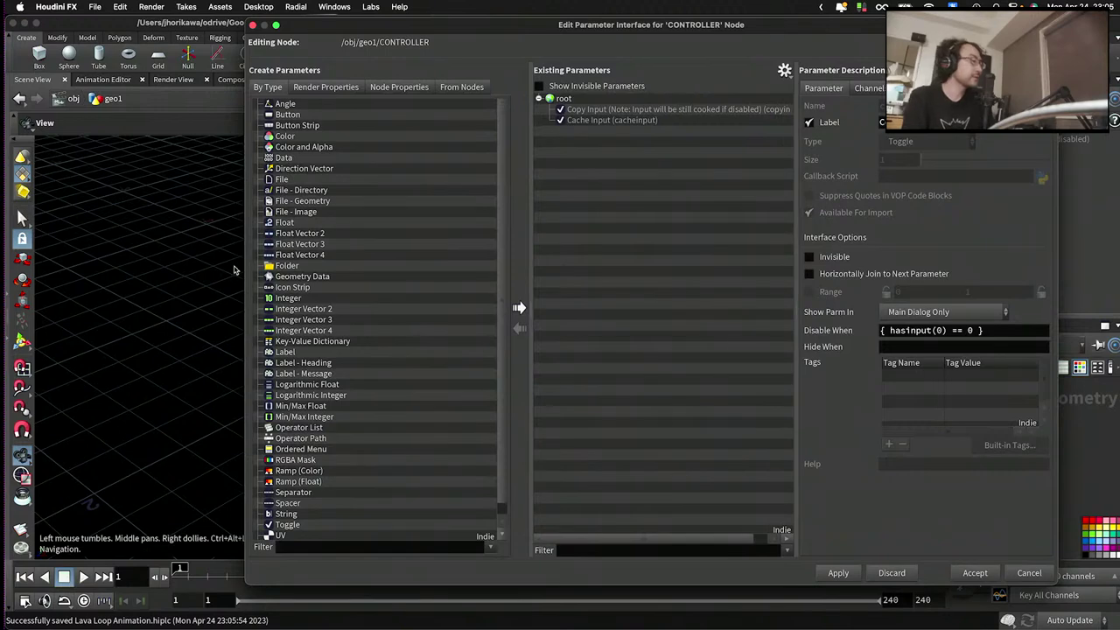
- Try adding an Integer parameter to CONTROLLER, then cancel the editor, discarding it
left_click_drag(277, 297, 573, 240)
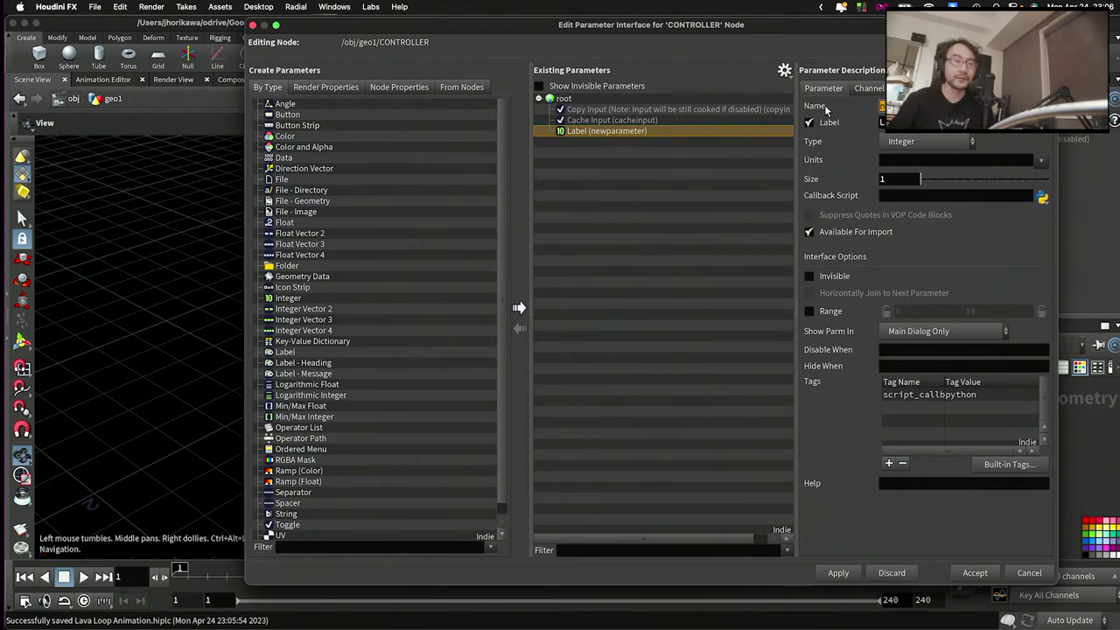
type("m")
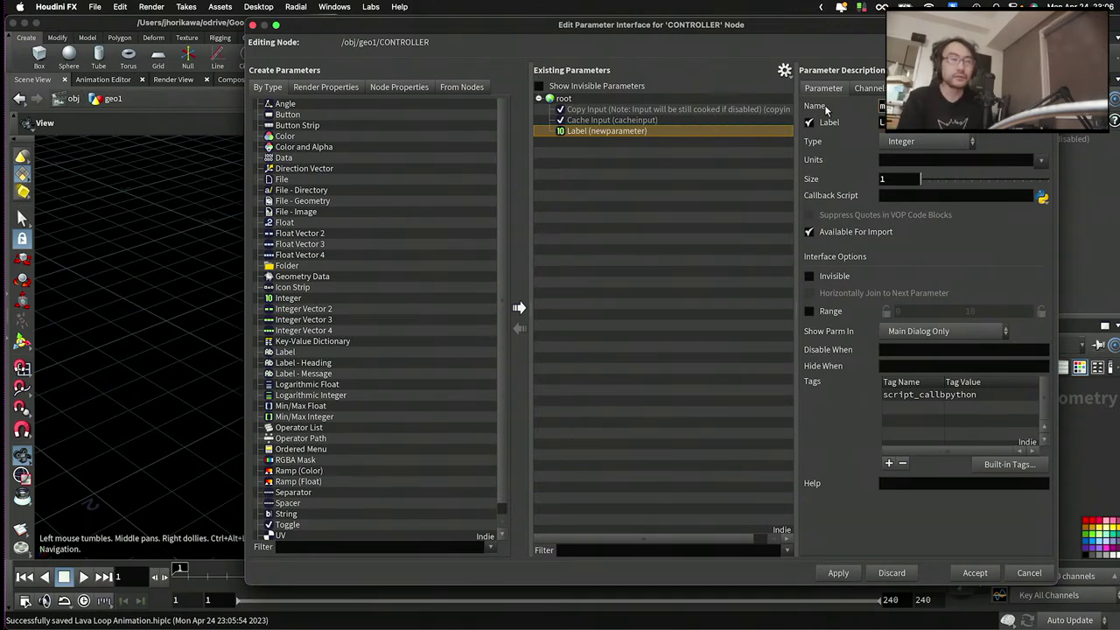
double_click(881, 105)
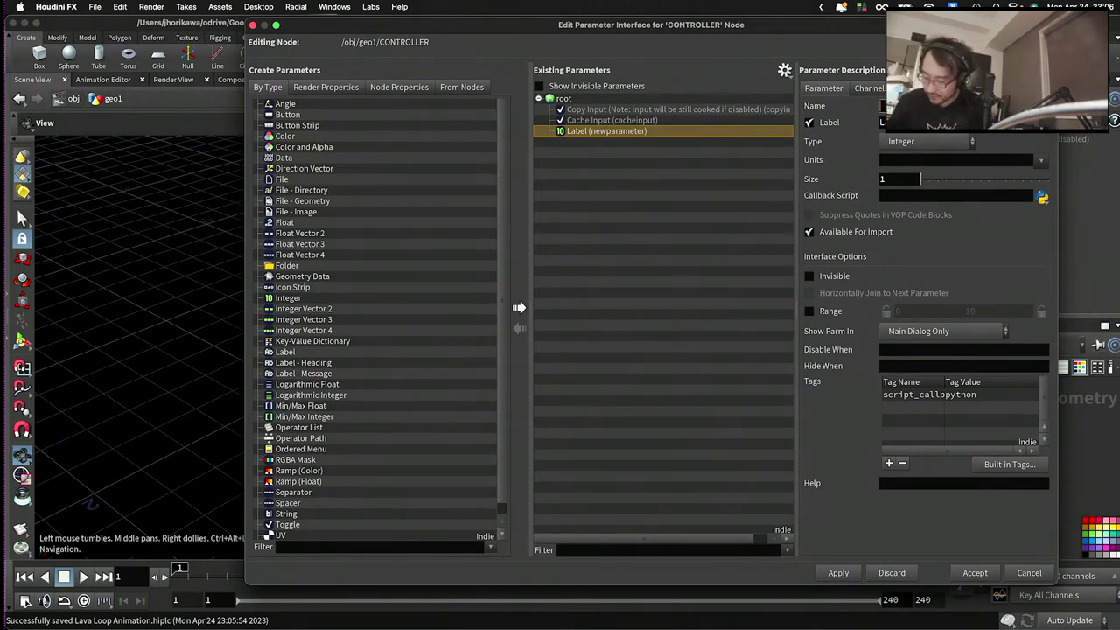
key("alt+space")
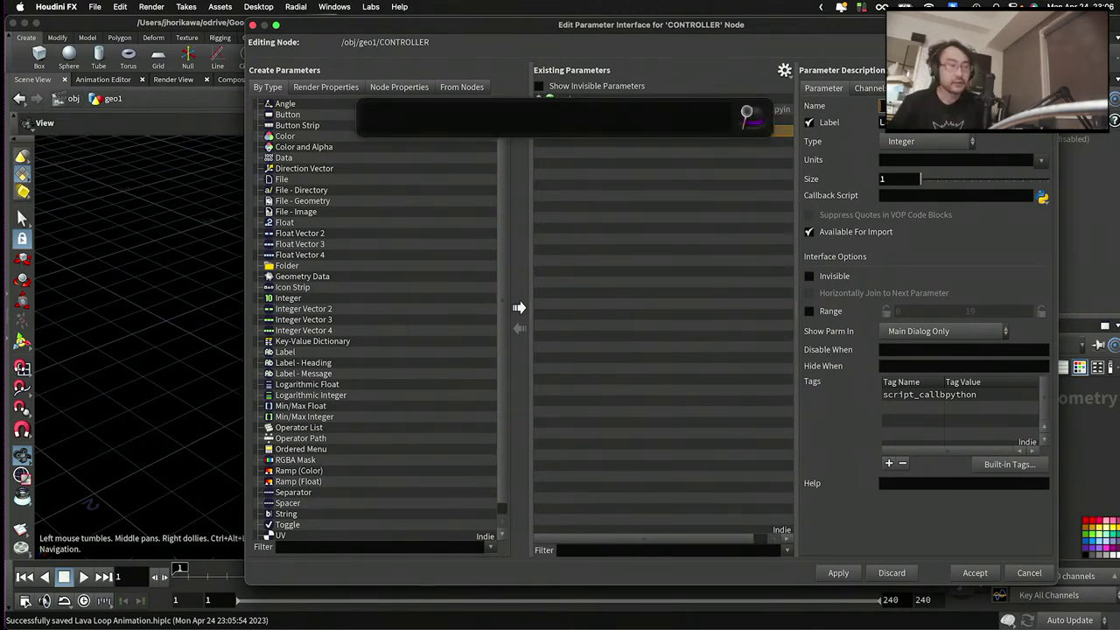
key("Escape")
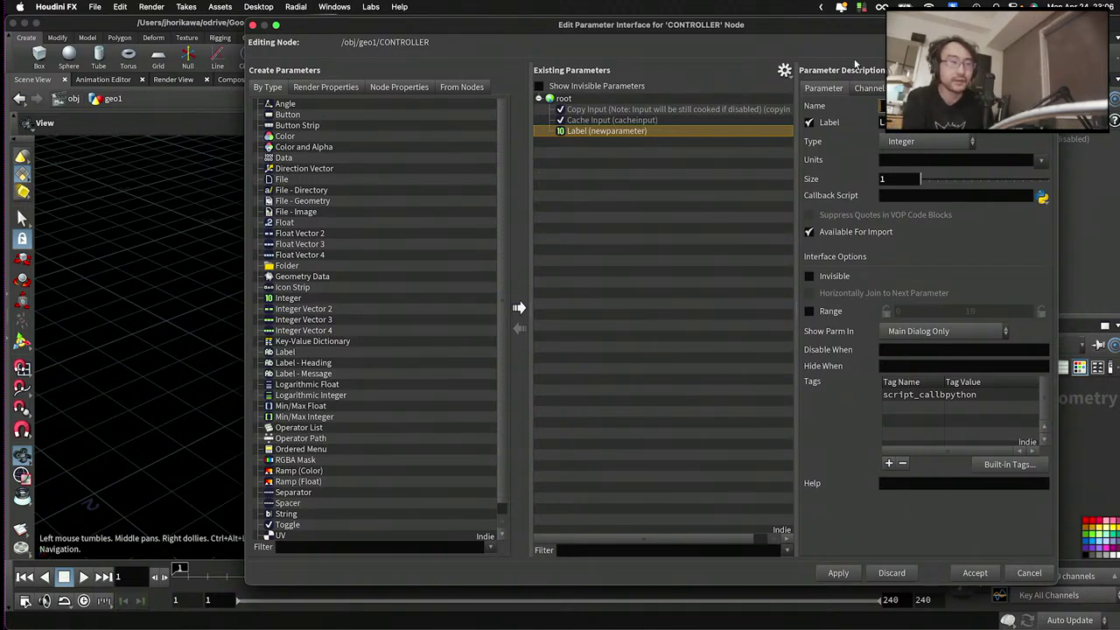
left_click_drag(849, 37, 825, 35)
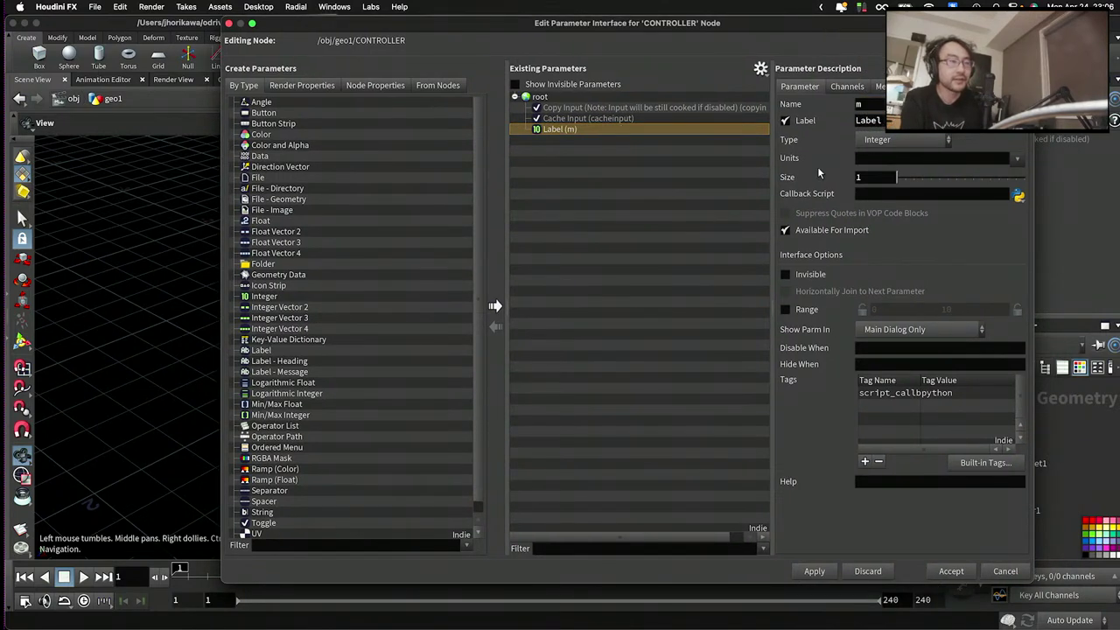
left_click(999, 573)
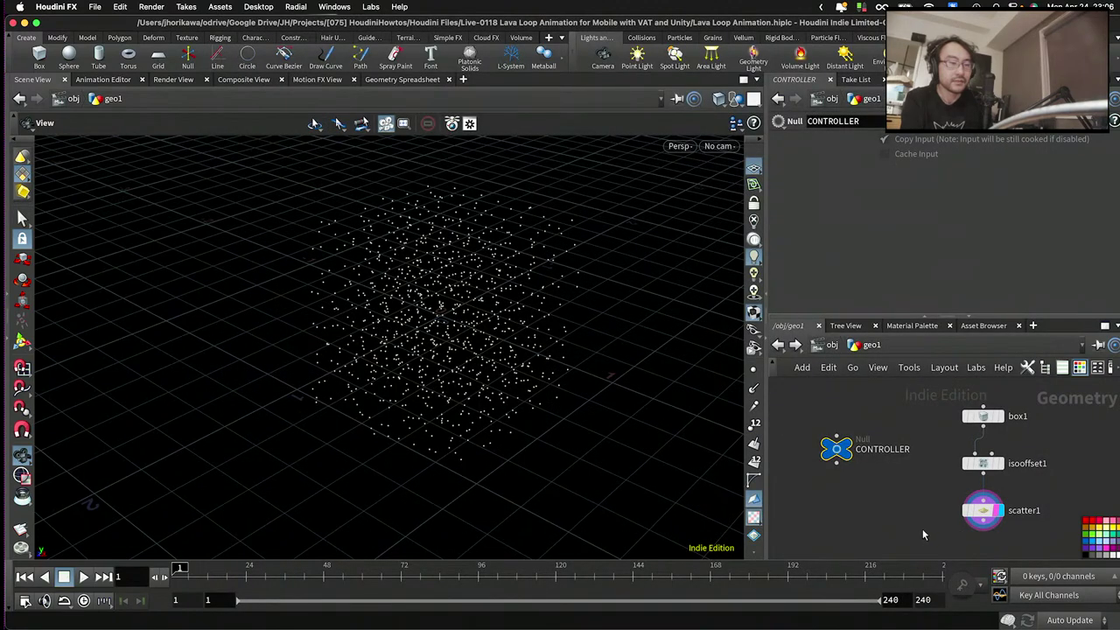
- Check the keyboard input source, then open CONTROLLER's Edit Parameter Interface
scroll(922, 528, "down", 1)
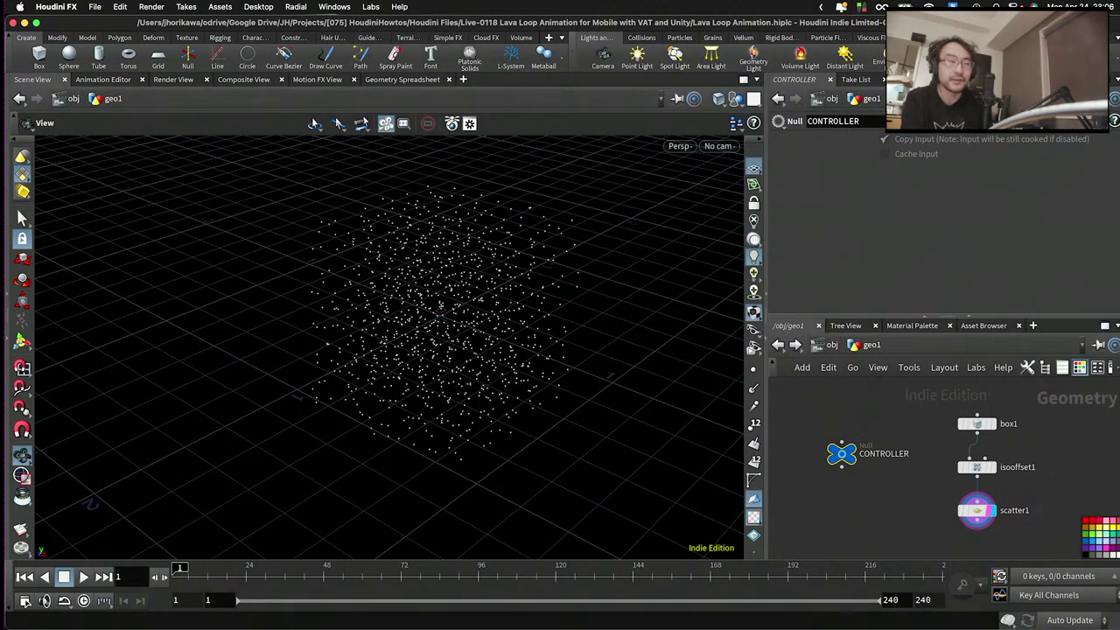
left_click(951, 6)
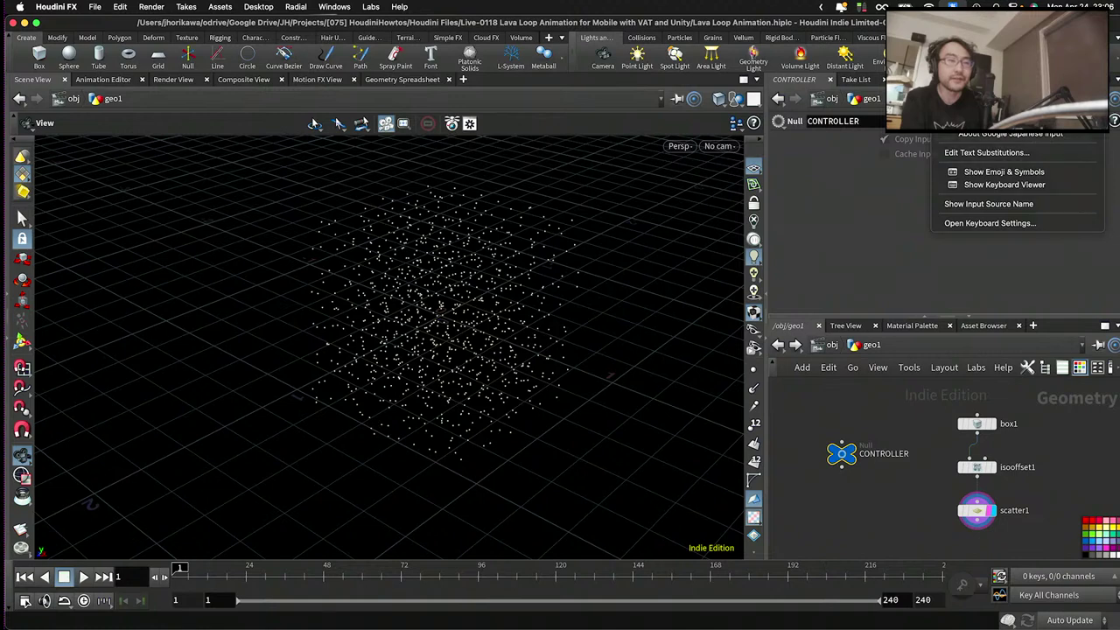
key("Escape")
left_click(952, 7)
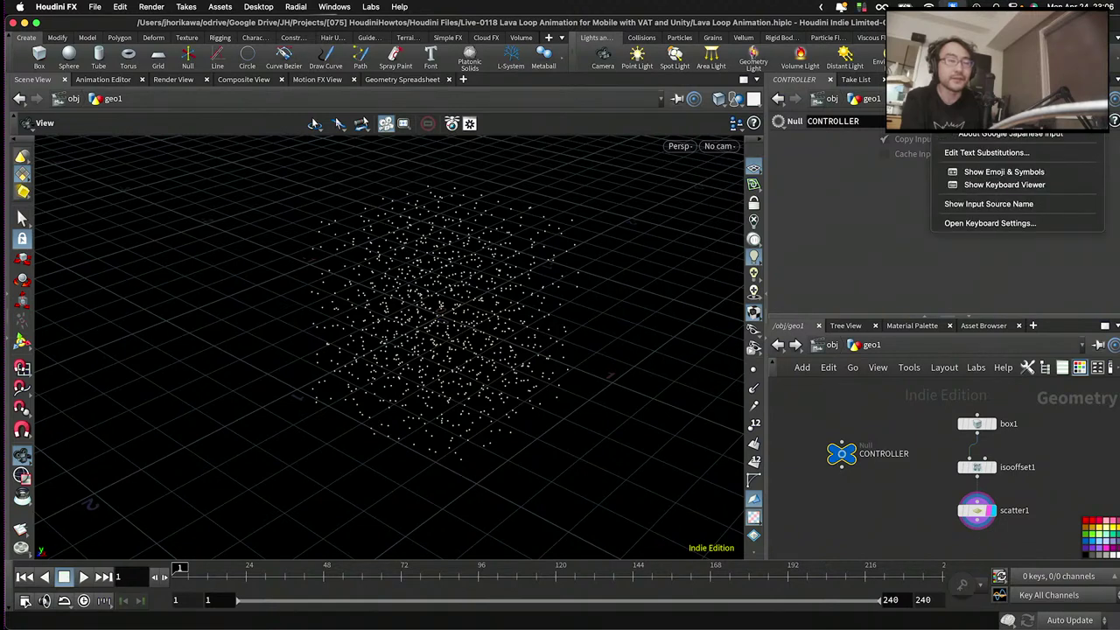
left_click(950, 5)
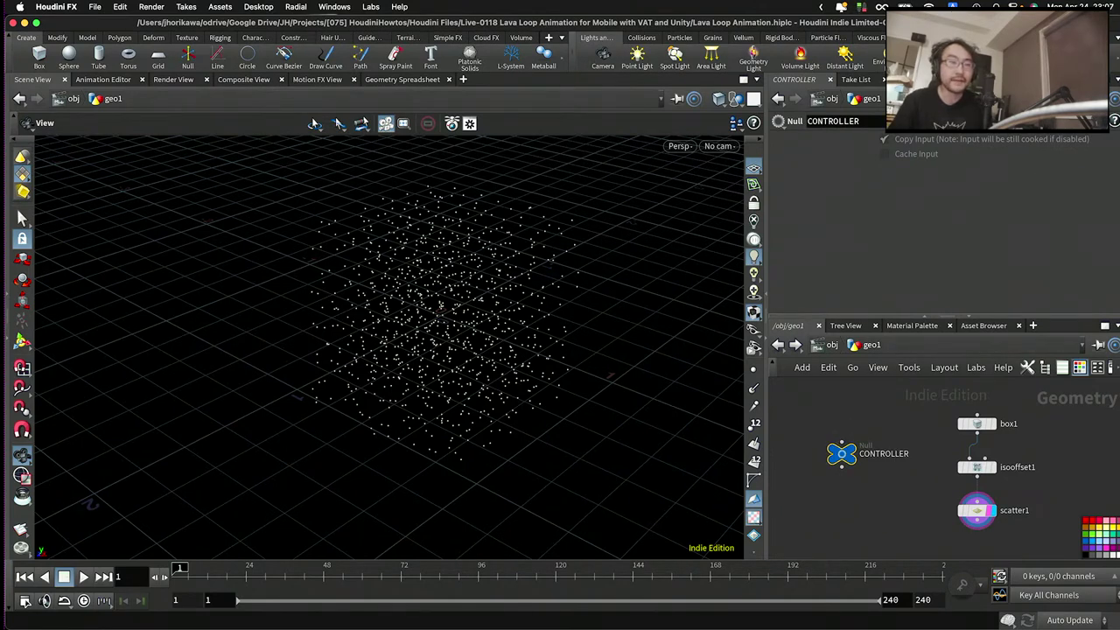
left_click(1035, 138)
left_click(1035, 141)
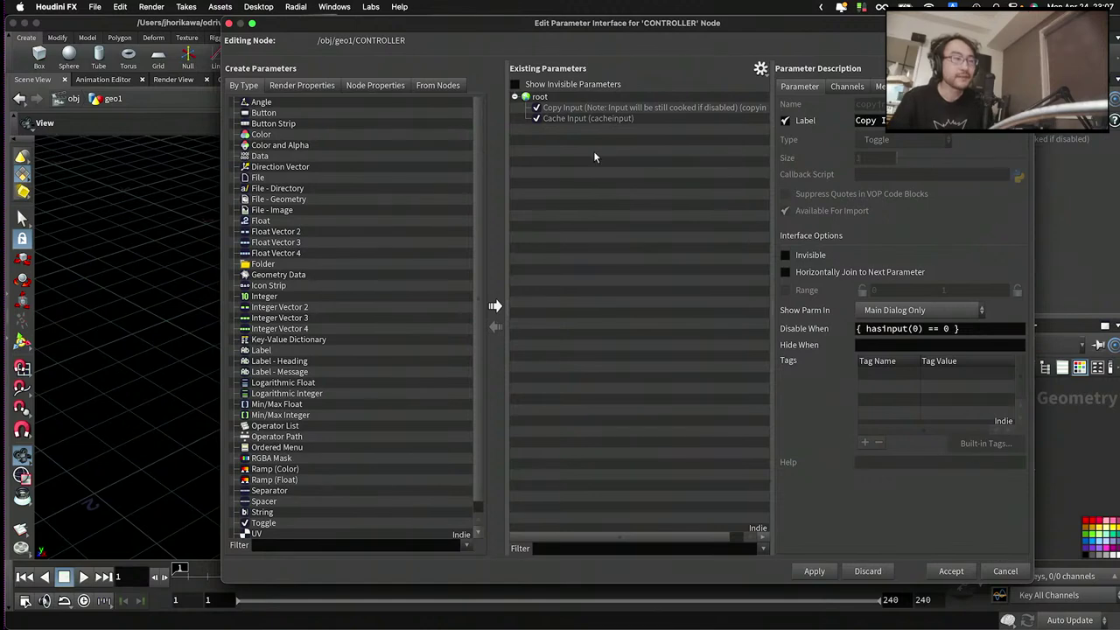
- Add an Integer parameter named num_balls with the label num balls
left_click_drag(264, 296, 612, 131)
double_click(870, 103)
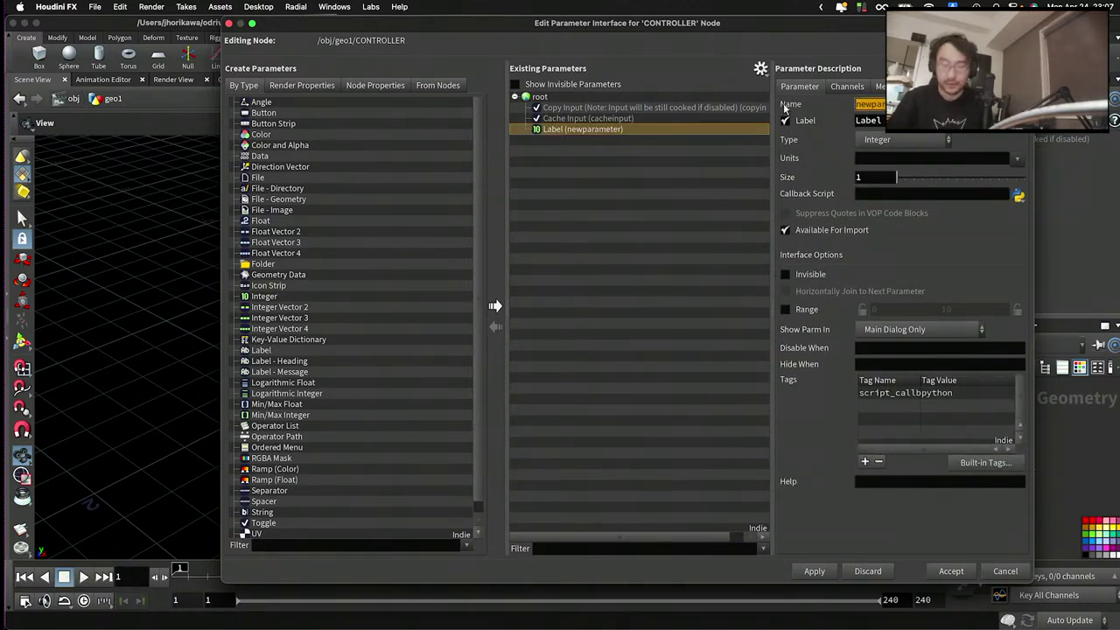
type("num_balls")
key("Tab")
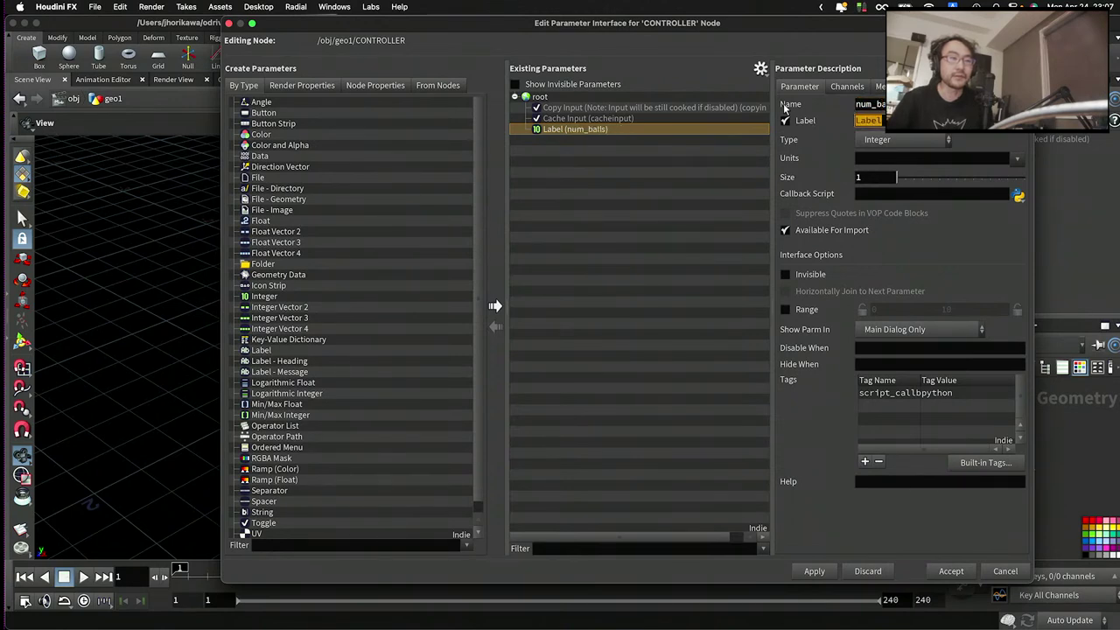
type("nuj")
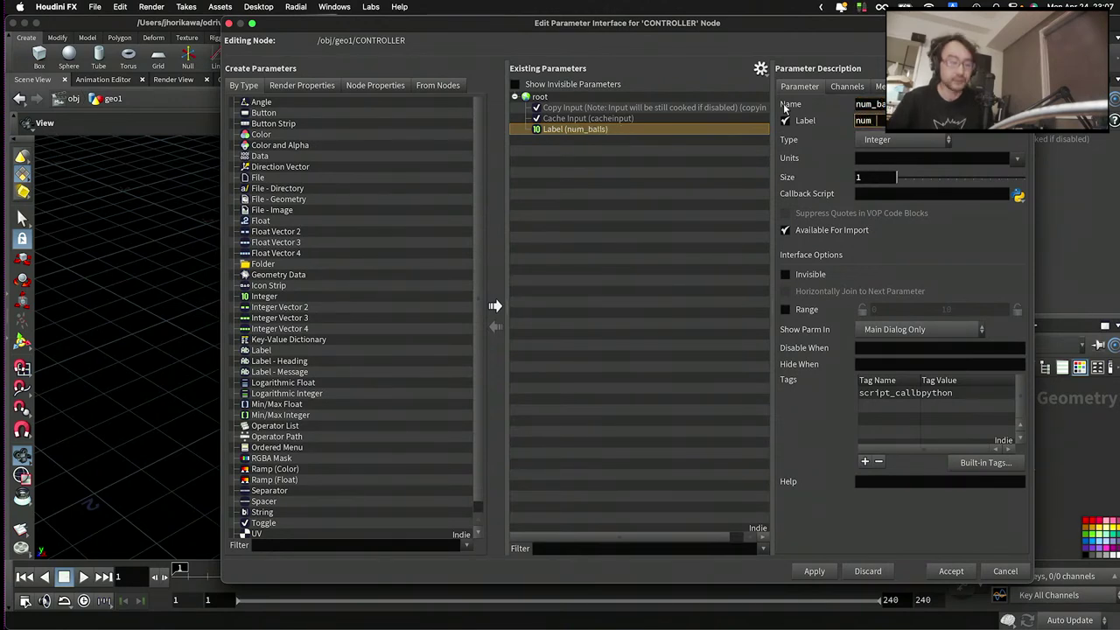
type(" balls")
key("Return")
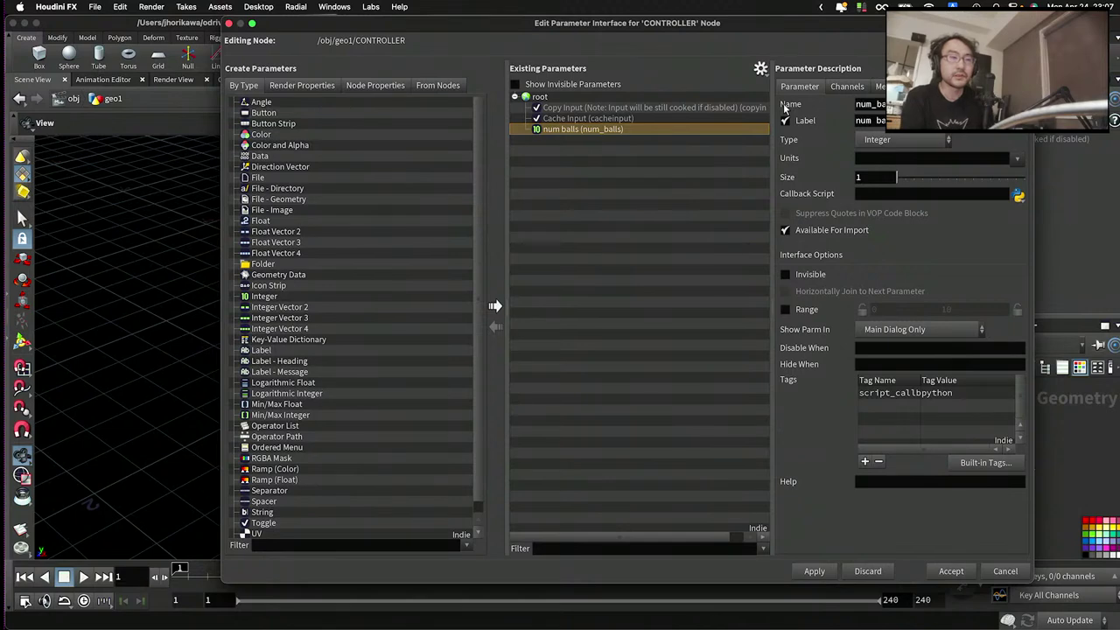
- Give num balls a range of 1 to 100 and accept the interface
left_click(785, 309)
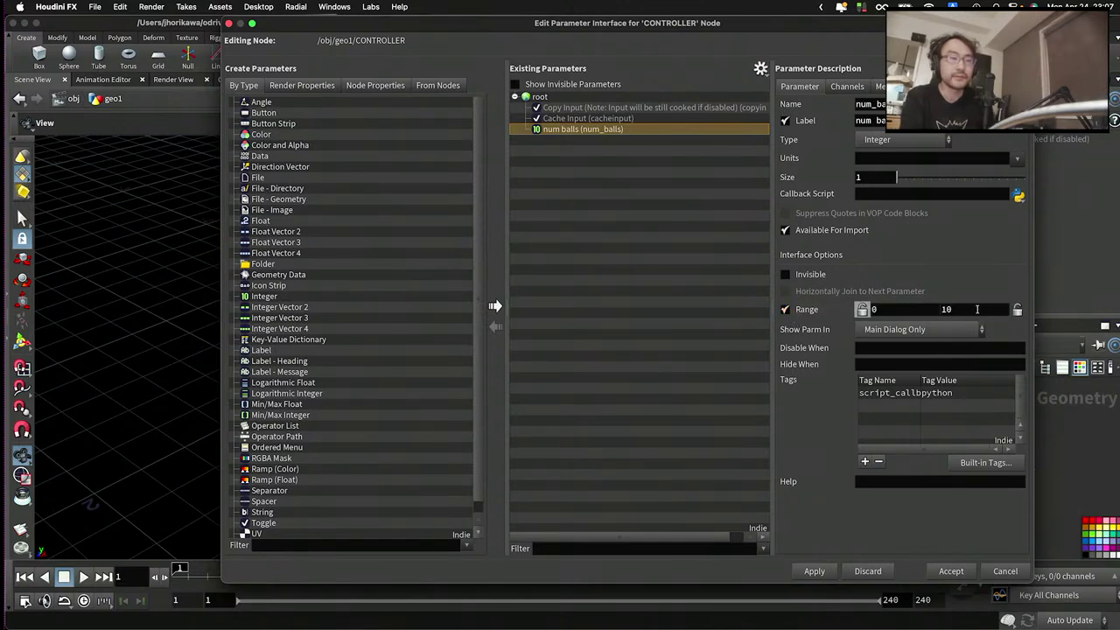
left_click(926, 309)
type("1")
key("Tab")
type("1")
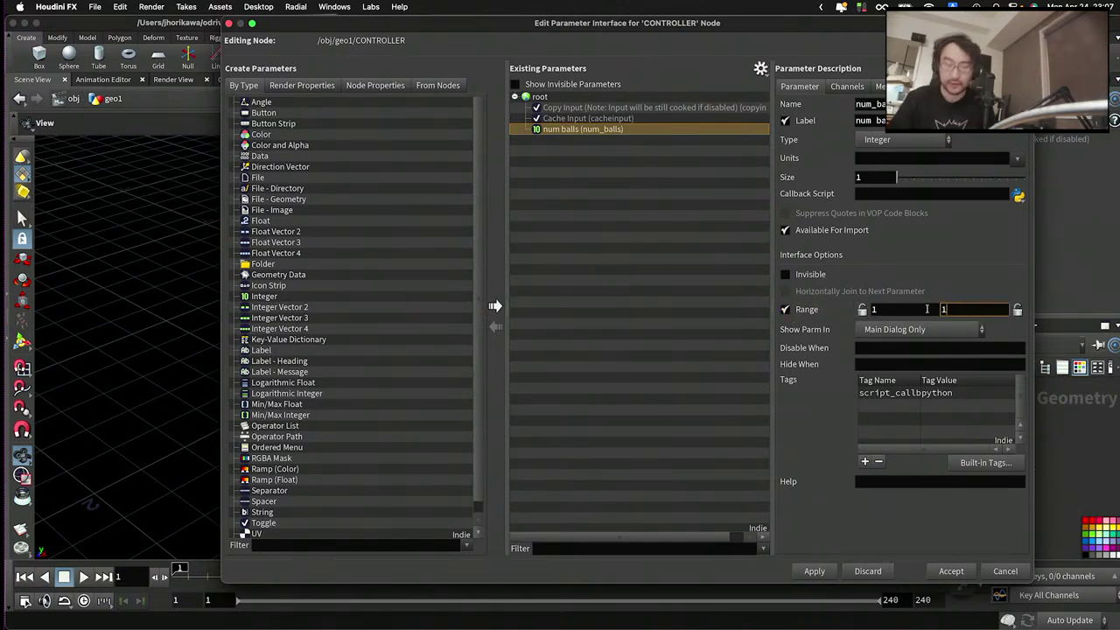
type("00")
left_click(950, 571)
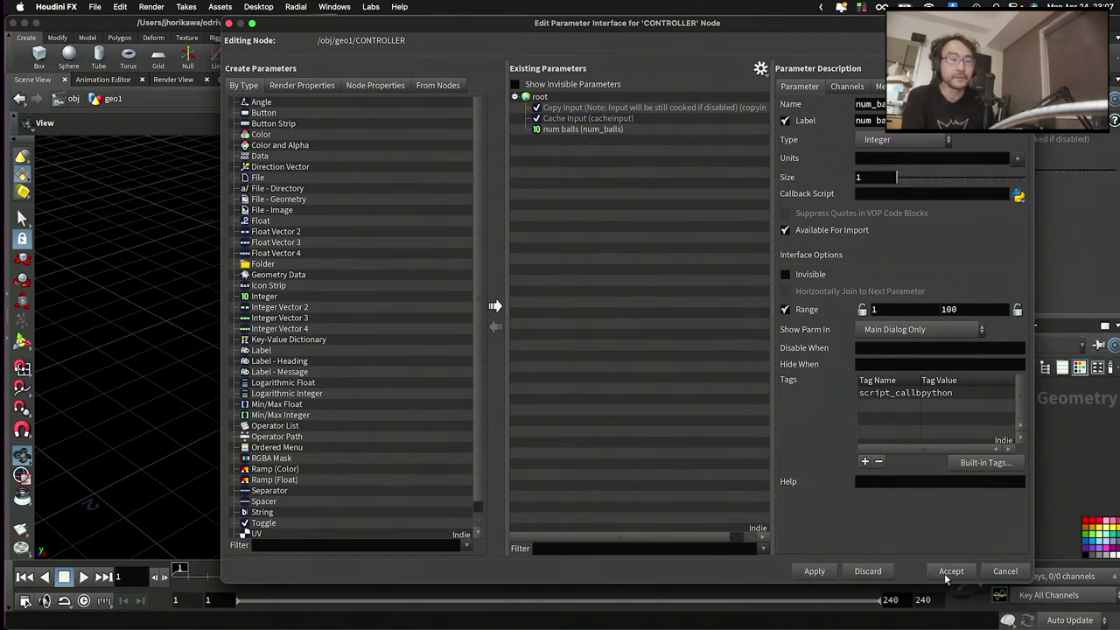
left_click(977, 170)
- Copy the num balls parameter and select scatter1's Force Total Count value of 1000
right_click(901, 172)
mouse_move(925, 229)
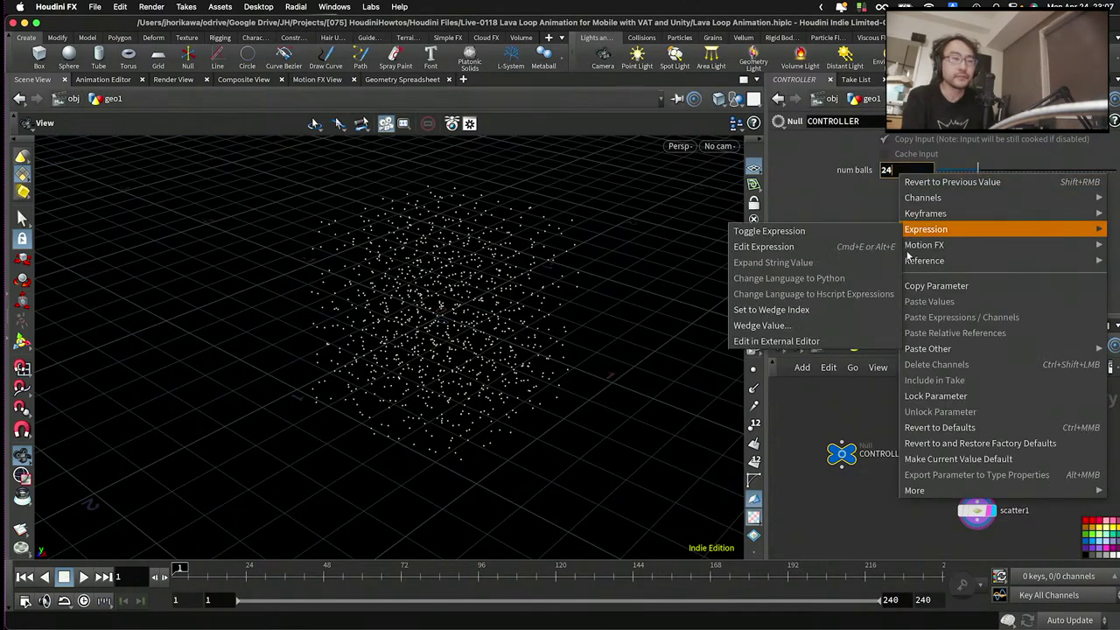
left_click(917, 286)
left_click(1016, 514)
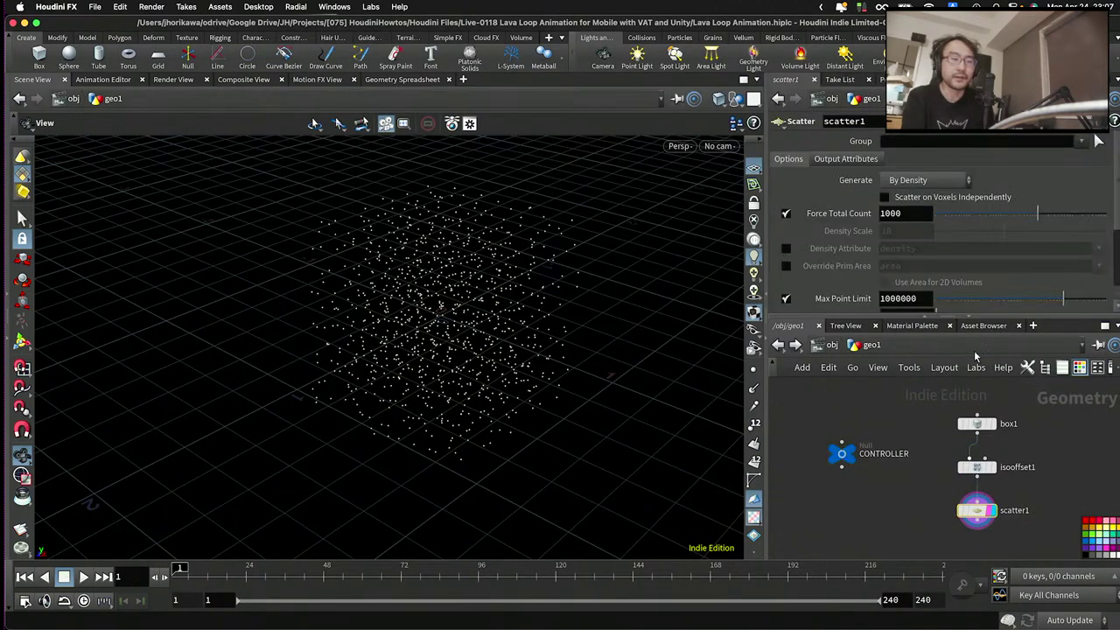
left_click(918, 211)
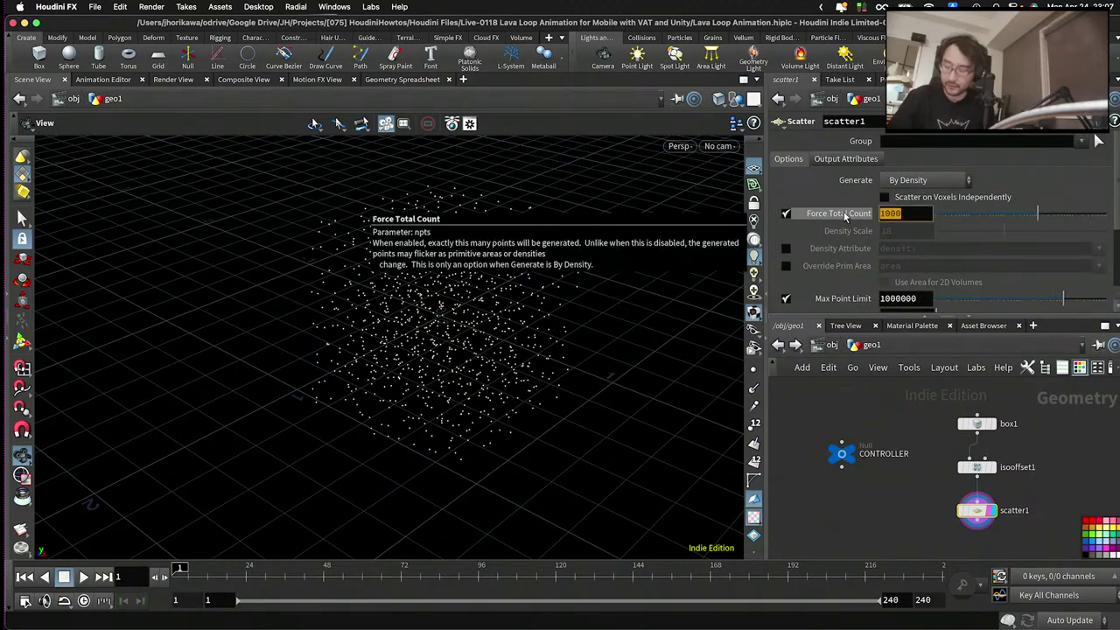
- Link scatter1's Force Total Count to the CONTROLLER's num balls as a relative reference
right_click(909, 217)
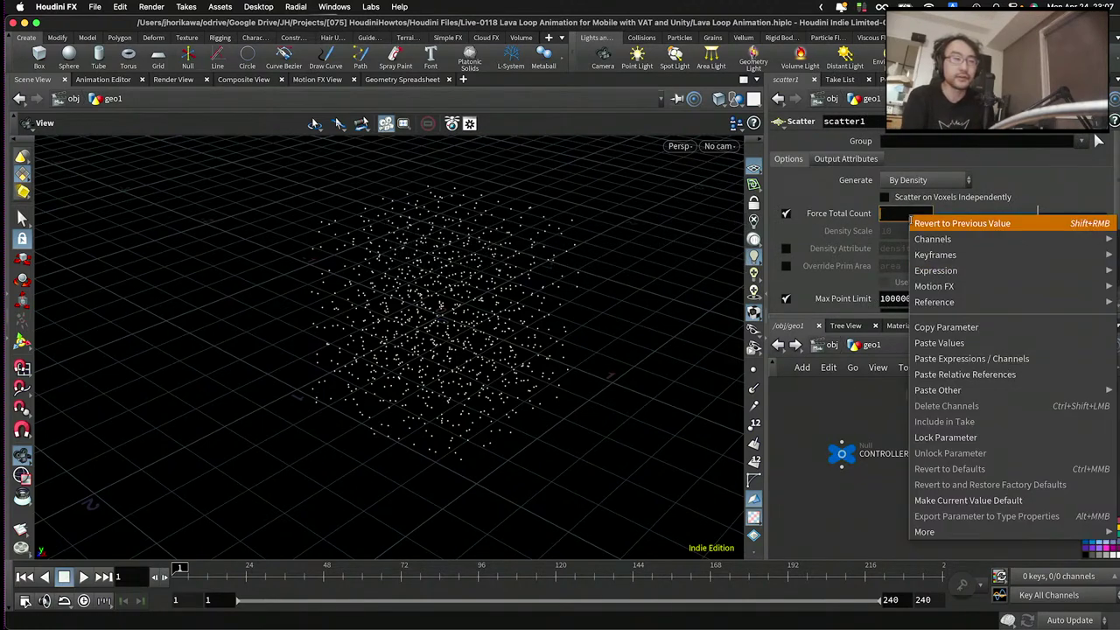
left_click(944, 374)
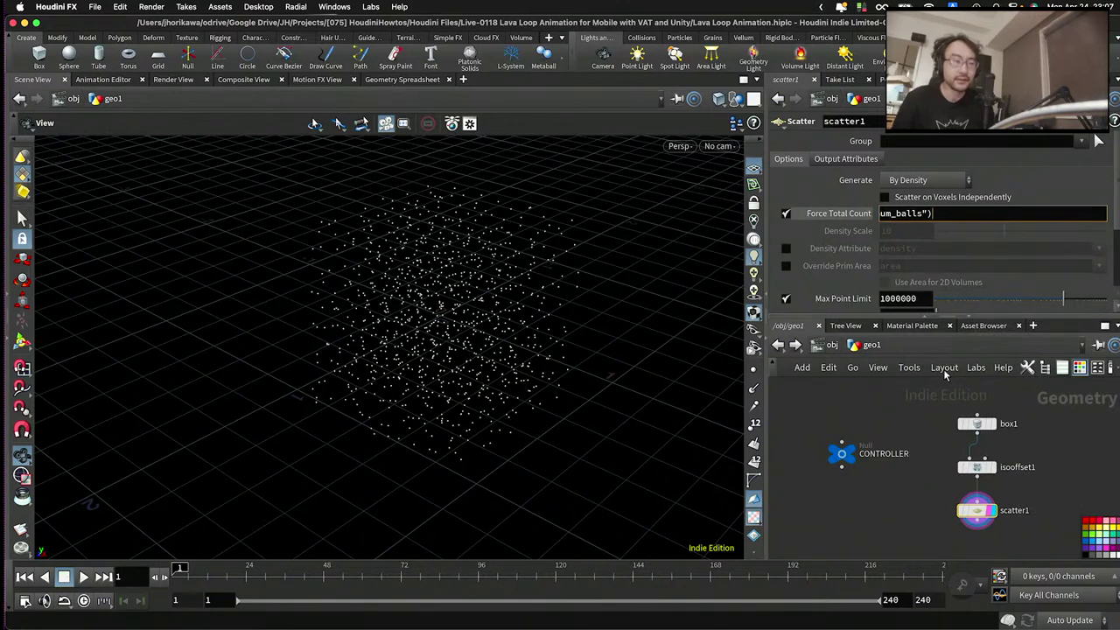
key("Return")
- Set the CONTROLLER's num balls to 18 and lay out the network nodes
left_click(838, 454)
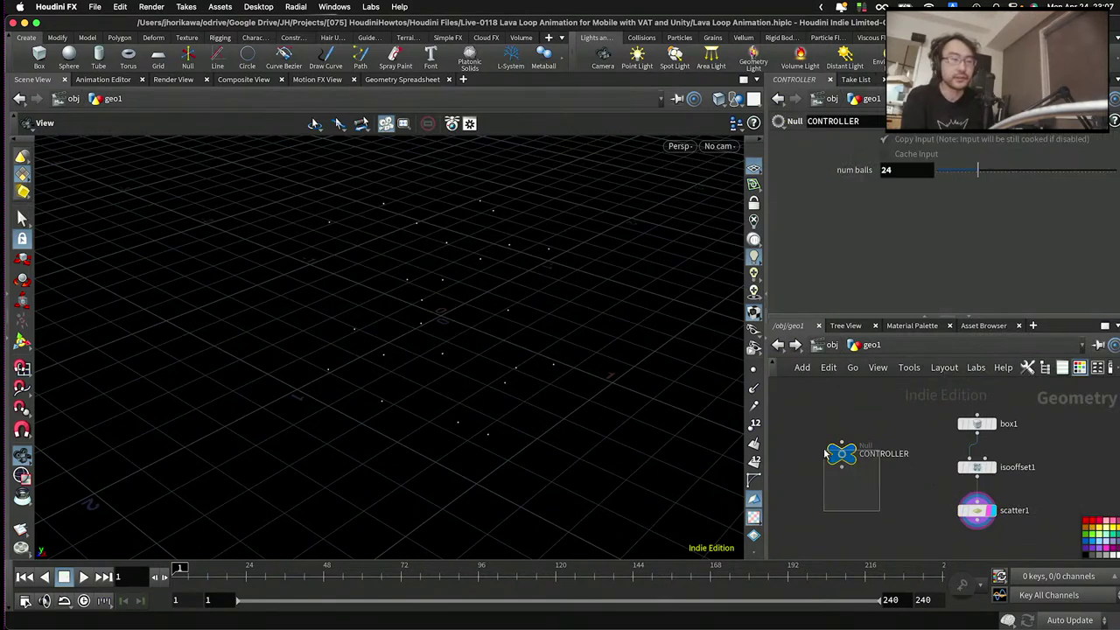
left_click_drag(982, 178, 966, 178)
key("l")
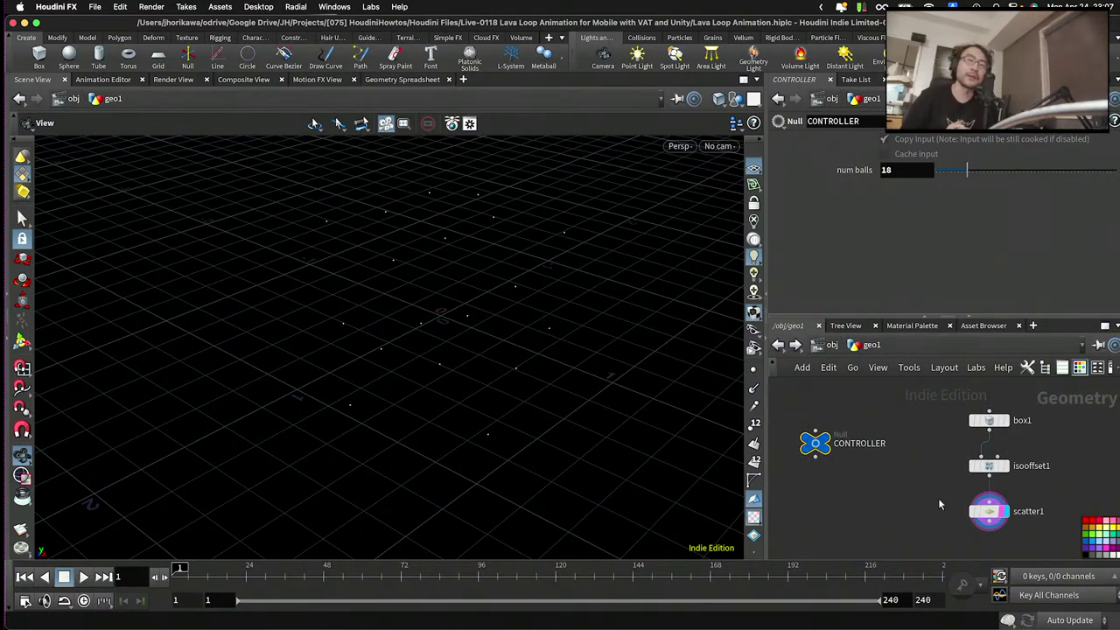
key("Tab")
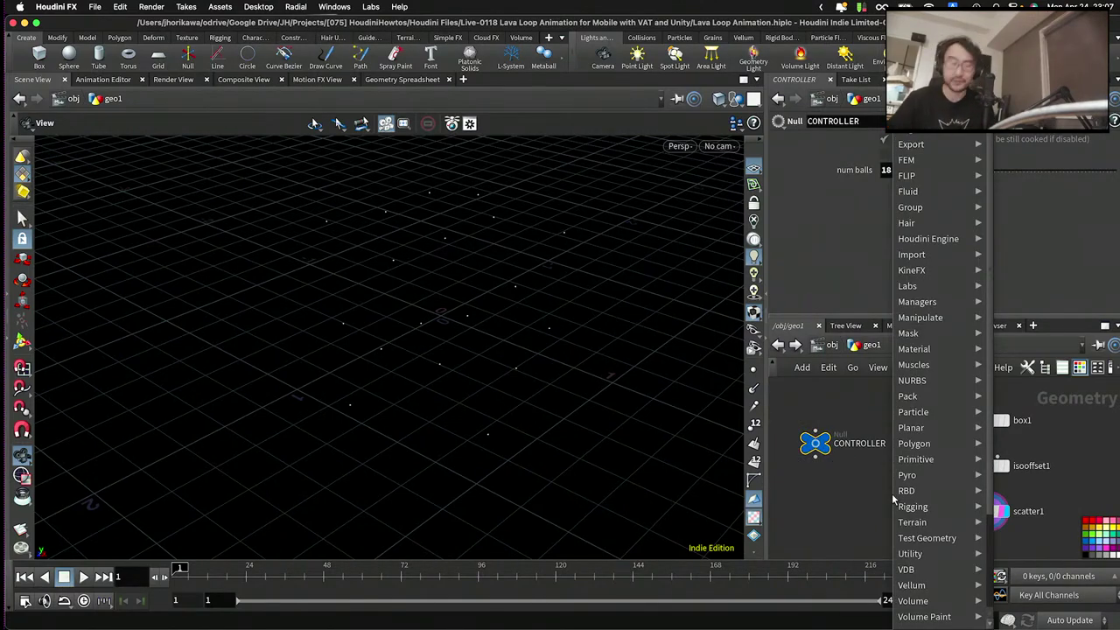
- Add a metaball node to the geo1 network
type("metaball")
key("Return")
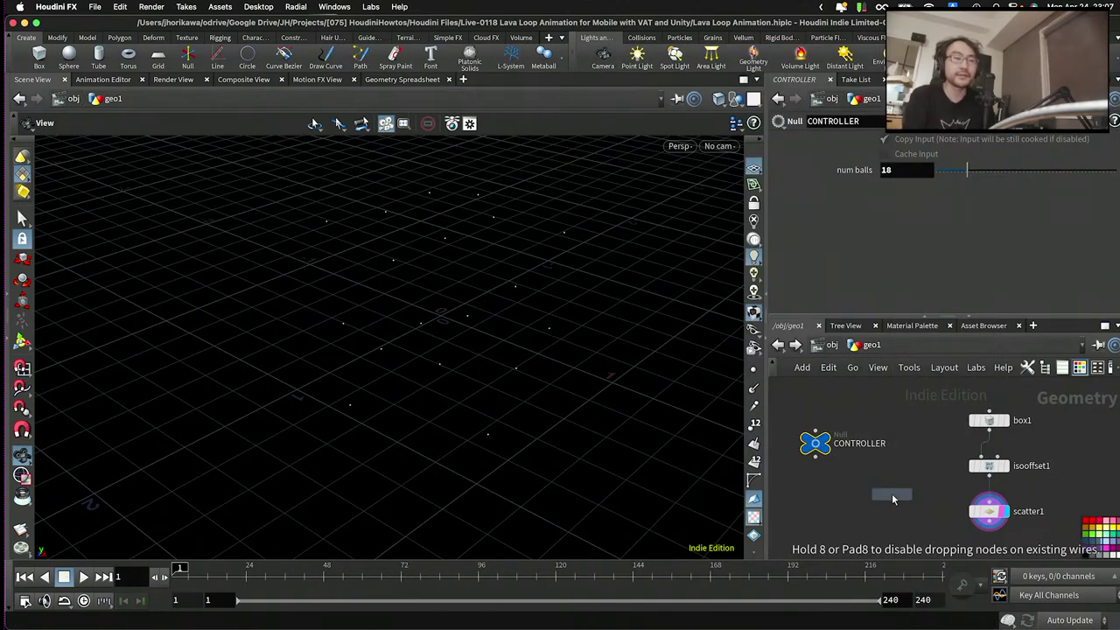
left_click(890, 511)
middle_click_drag(893, 512, 902, 450)
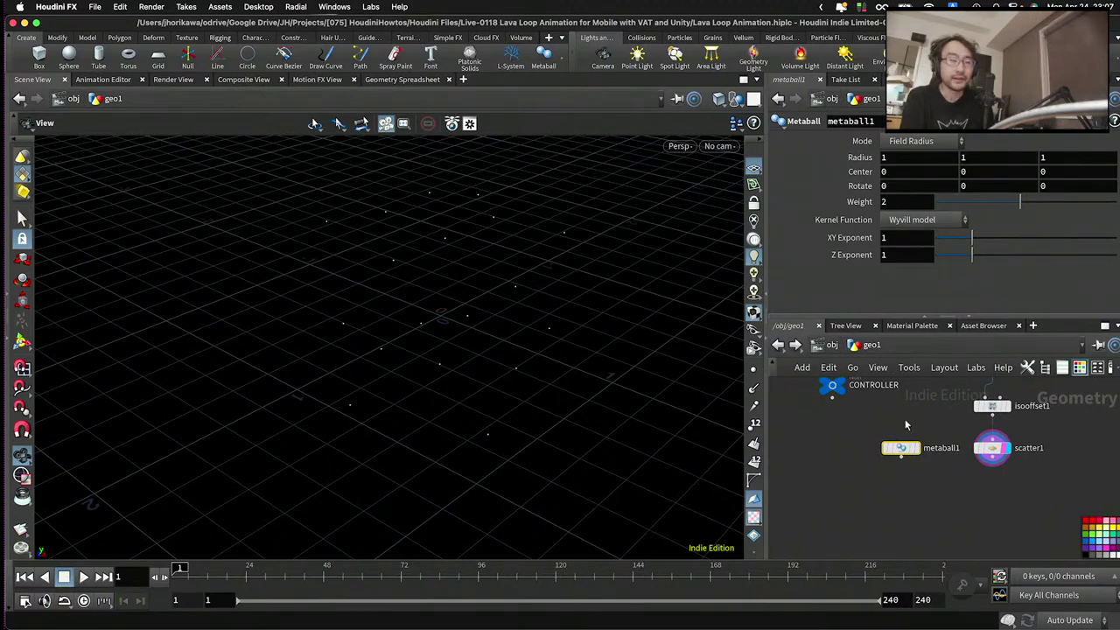
- Add a Copy to Points node below scatter1
key("Tab")
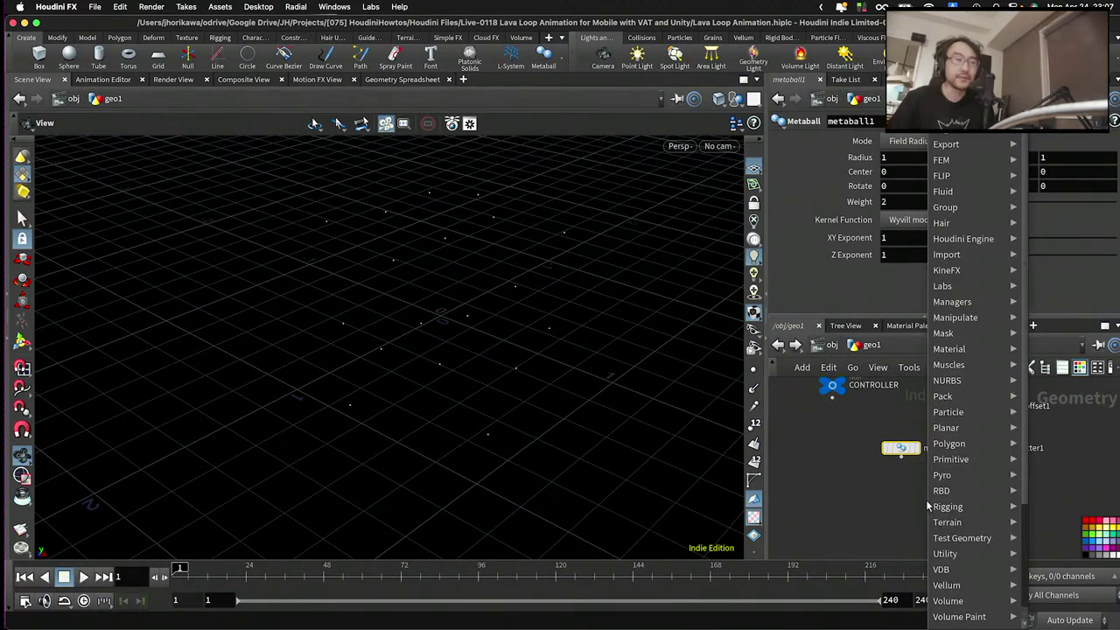
type("cop")
key("BackSpace")
key("BackSpace")
key("BackSpace")
type("meta")
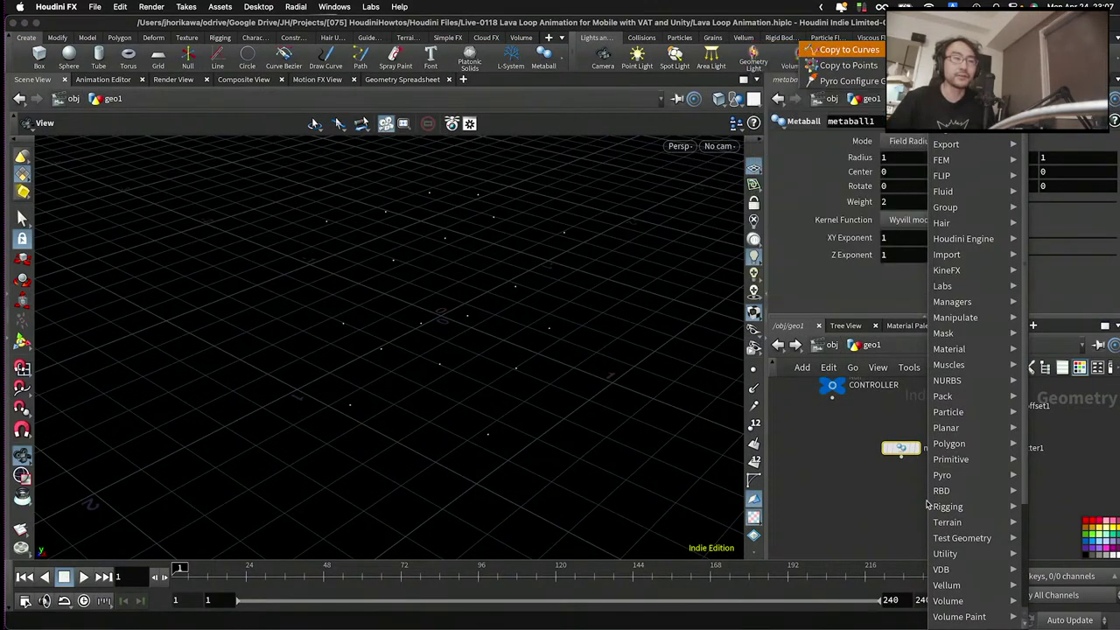
key("Return")
type("copy to")
key("Return")
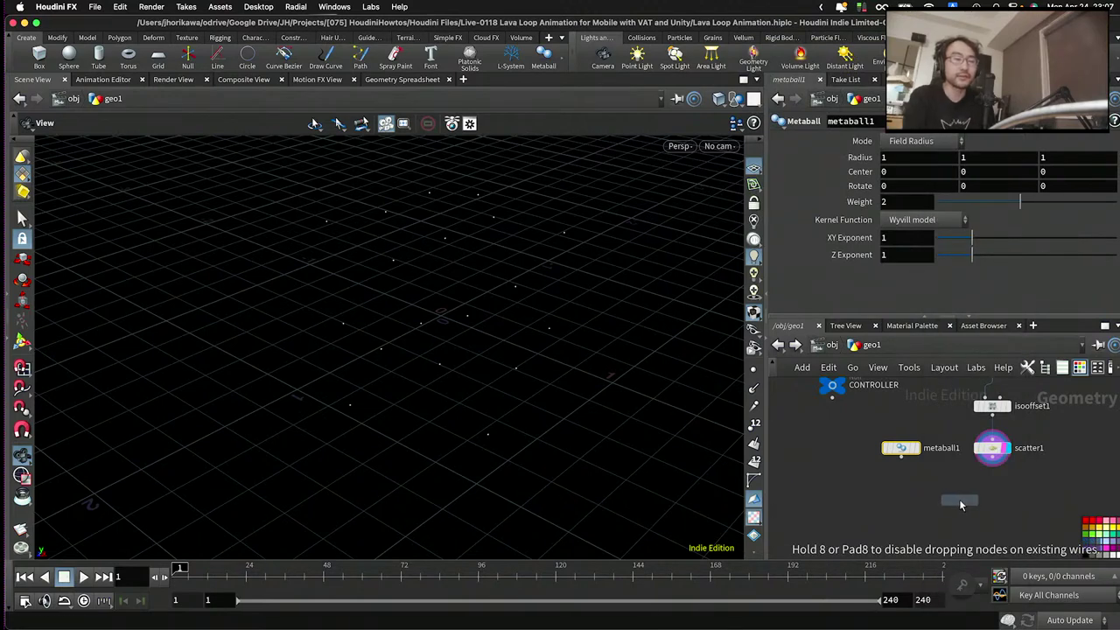
left_click(953, 501)
- Wire metaball1 into copytopoints1 as the copied geometry and inspect the blob
left_click(920, 451)
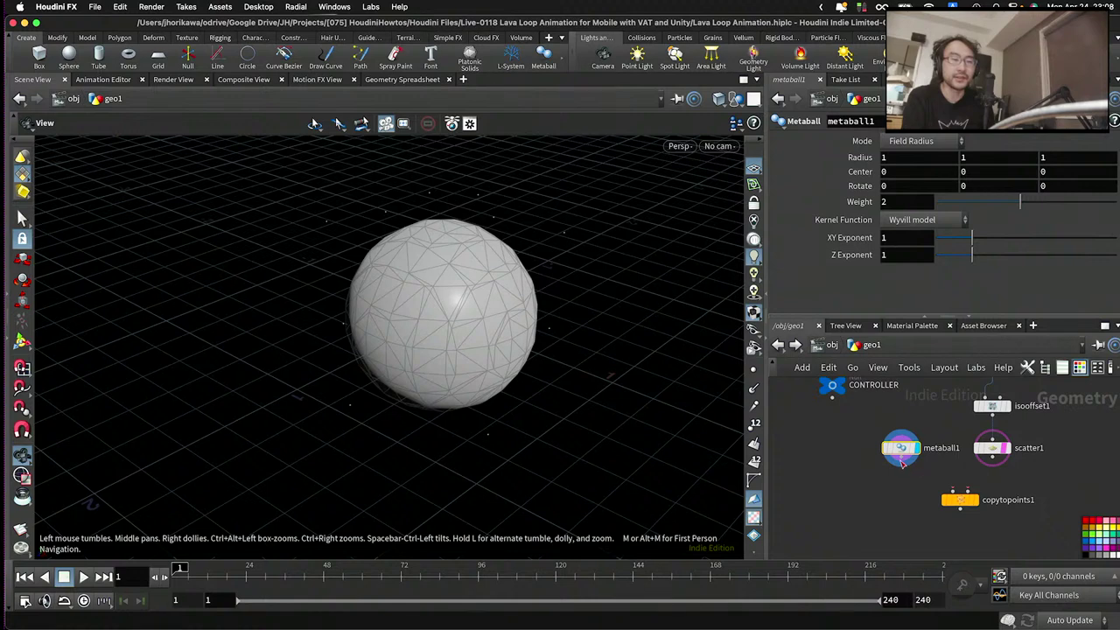
left_click_drag(902, 463, 965, 490)
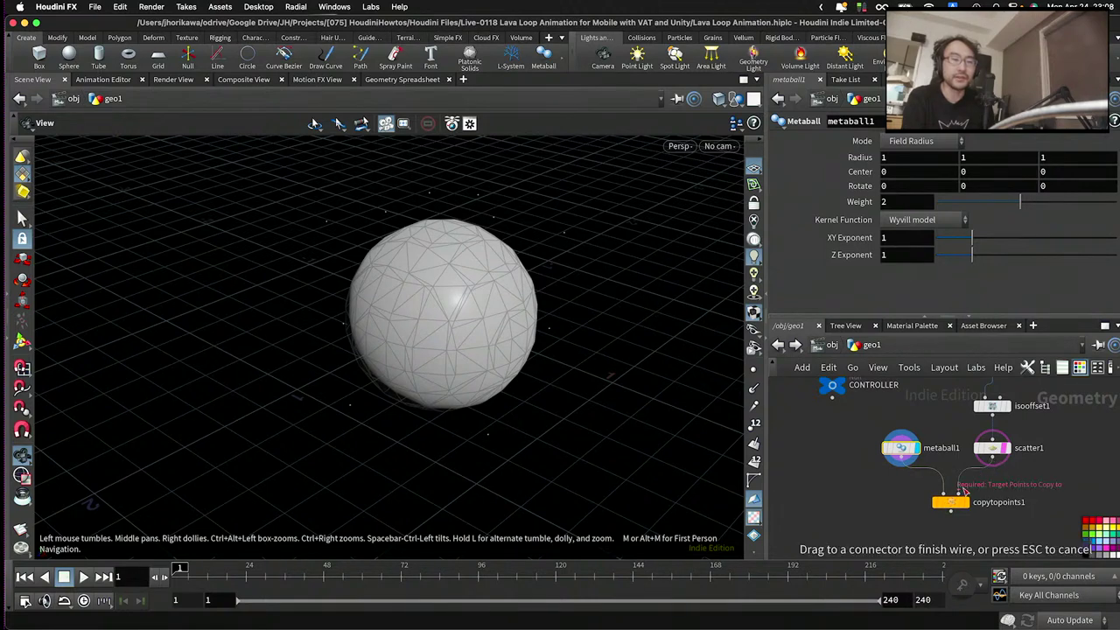
left_click(950, 494)
left_click(949, 502)
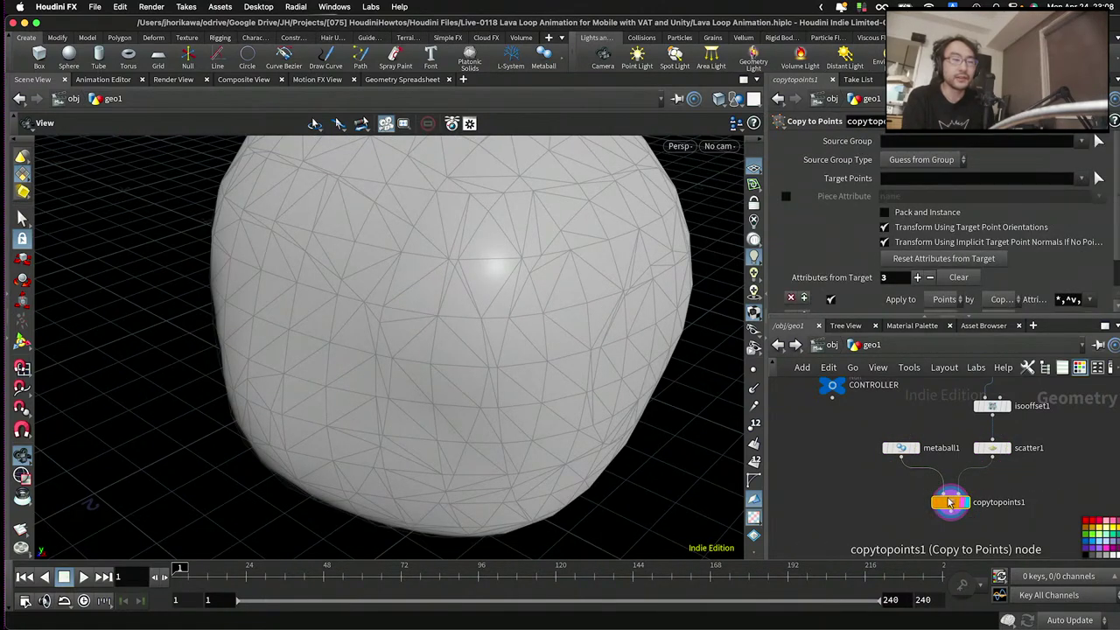
left_click_drag(411, 328, 456, 318)
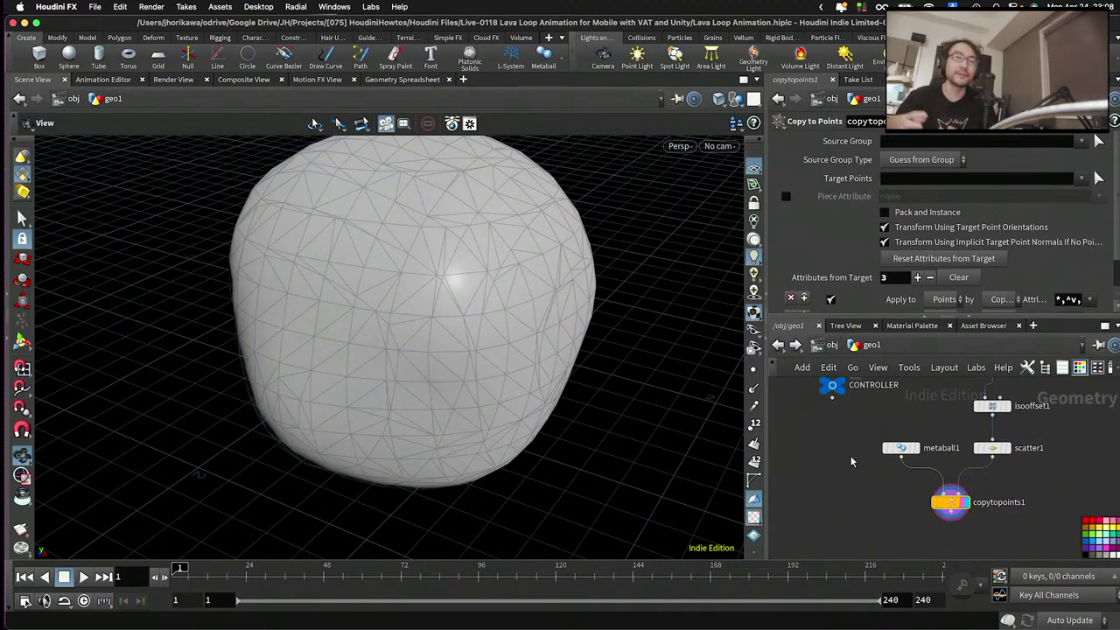
- Switch metaball1's Kernel Function to Blinn model
left_click(899, 447)
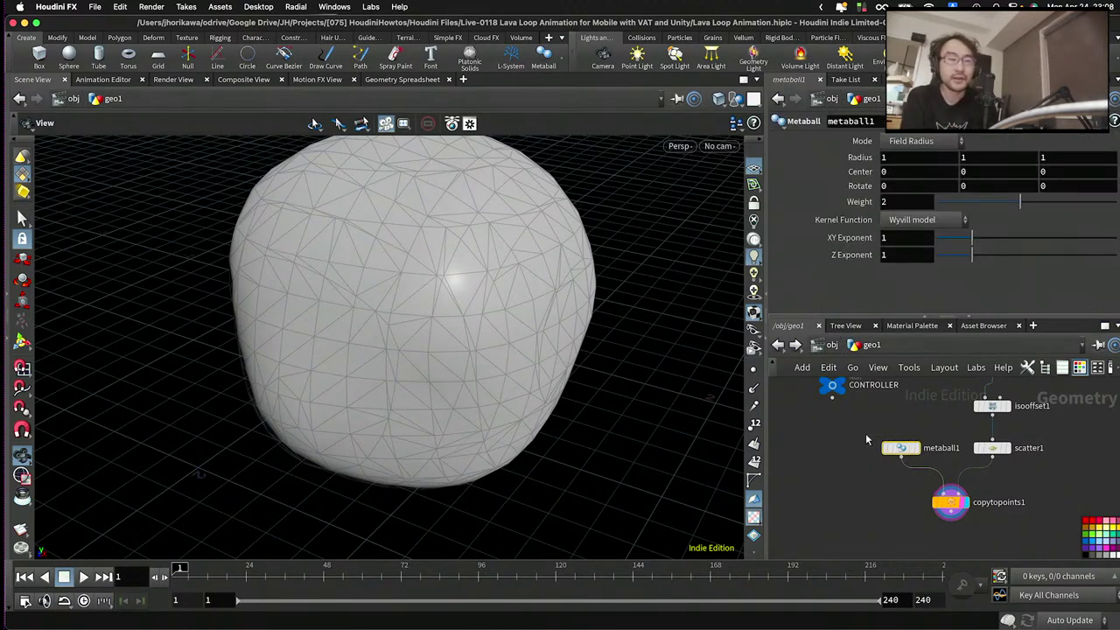
left_click(890, 222)
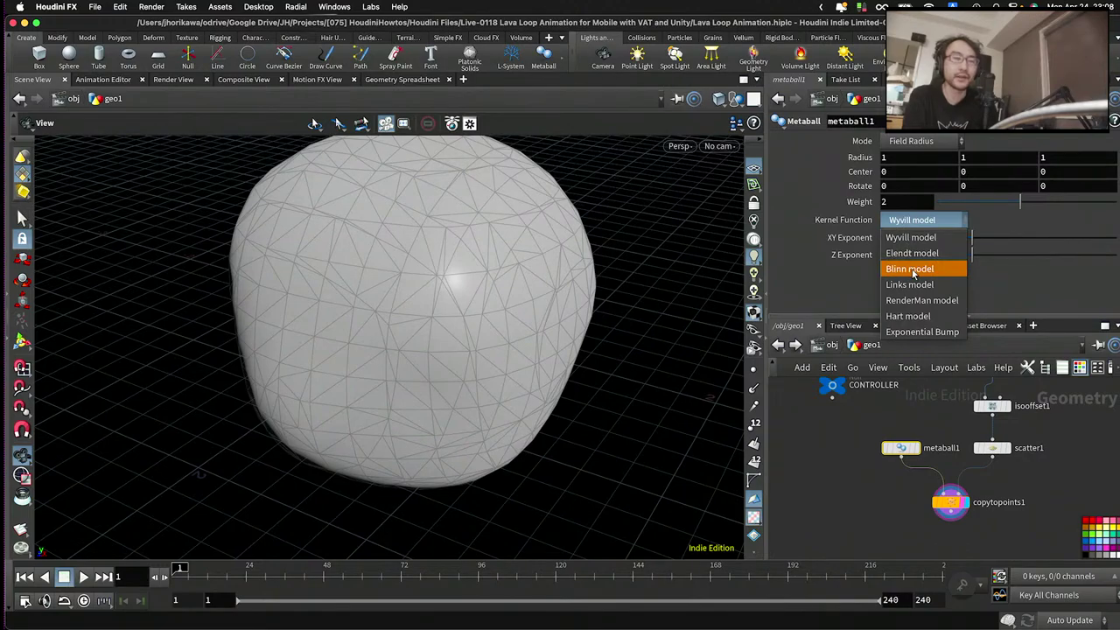
left_click(913, 270)
left_click_drag(600, 280, 525, 272)
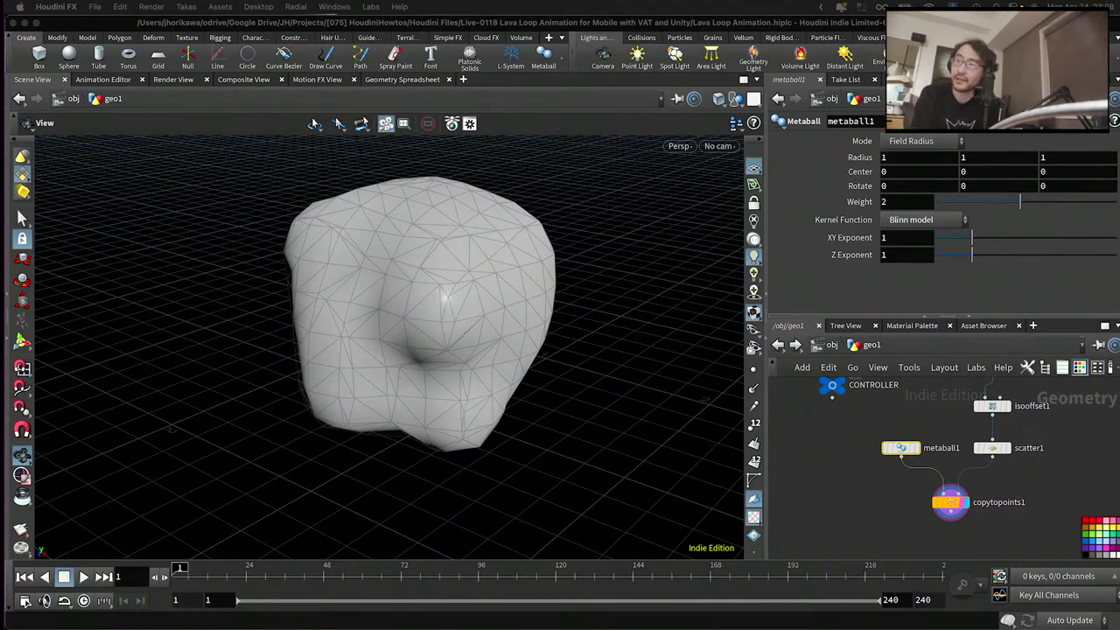
- Scrub metaball1's Weight to test the blob, leaving it at 2
left_click(897, 518)
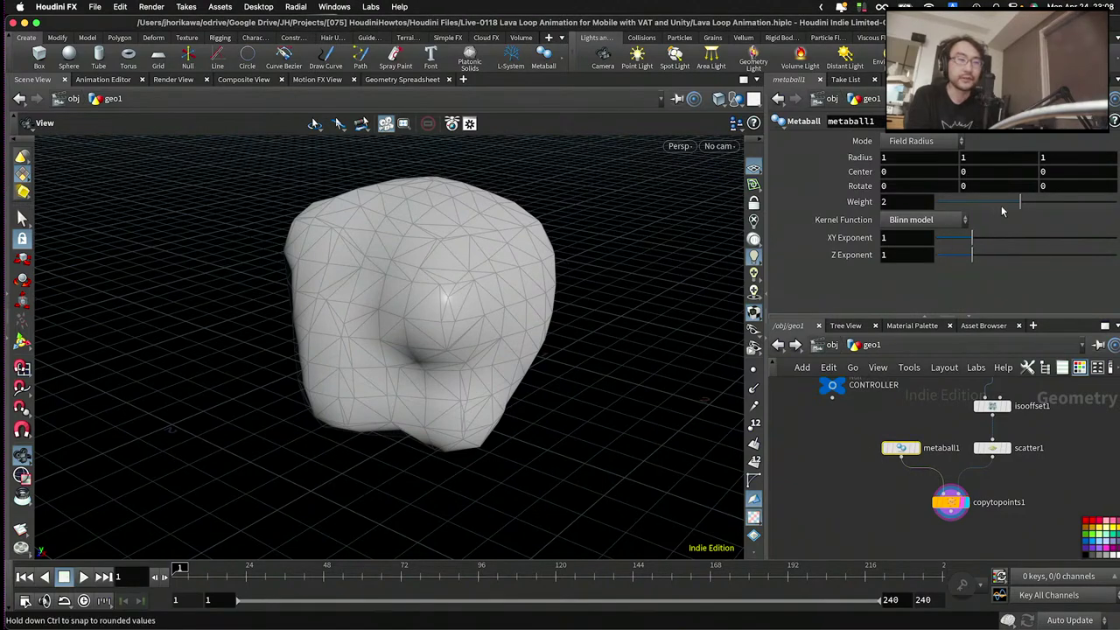
mouse_move(1003, 211)
left_mouse_down()
mouse_move(983, 211)
mouse_move(1033, 209)
mouse_move(1016, 210)
left_mouse_up()
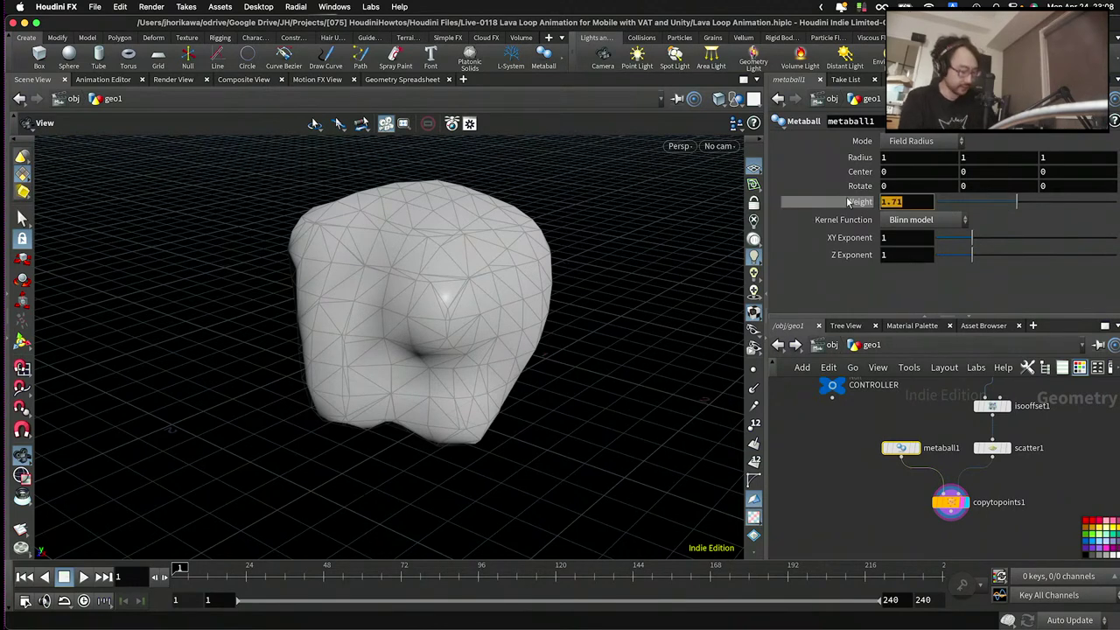
mouse_move(847, 202)
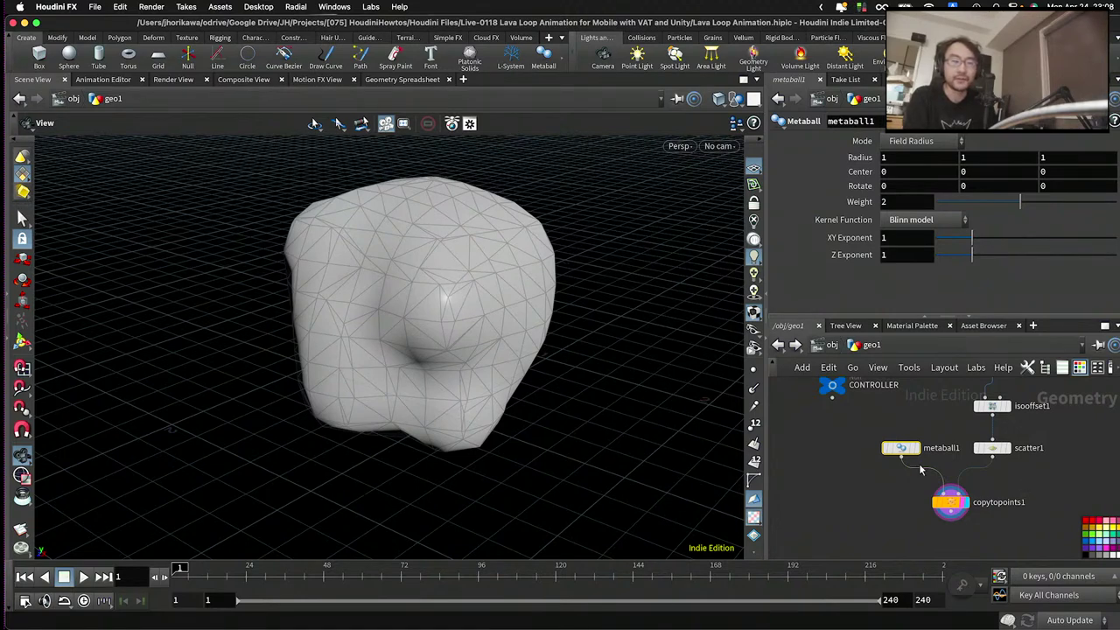
mouse_move(942, 448)
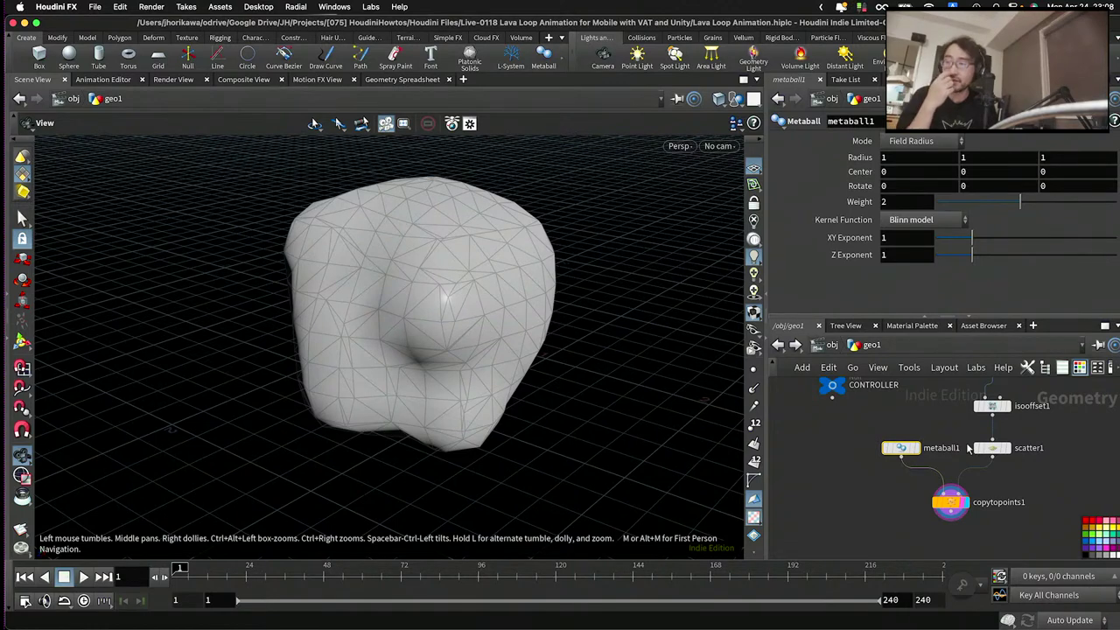
- Insert a point wrangle between scatter1 and copytopoints1
left_click_drag(951, 501, 951, 519)
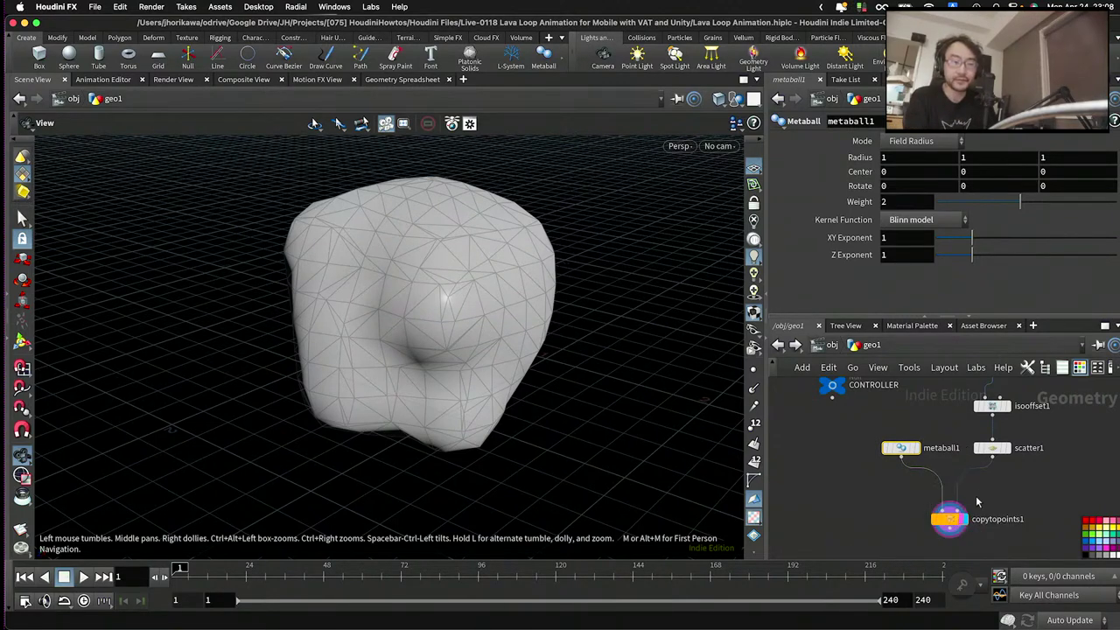
key("Tab")
type("p")
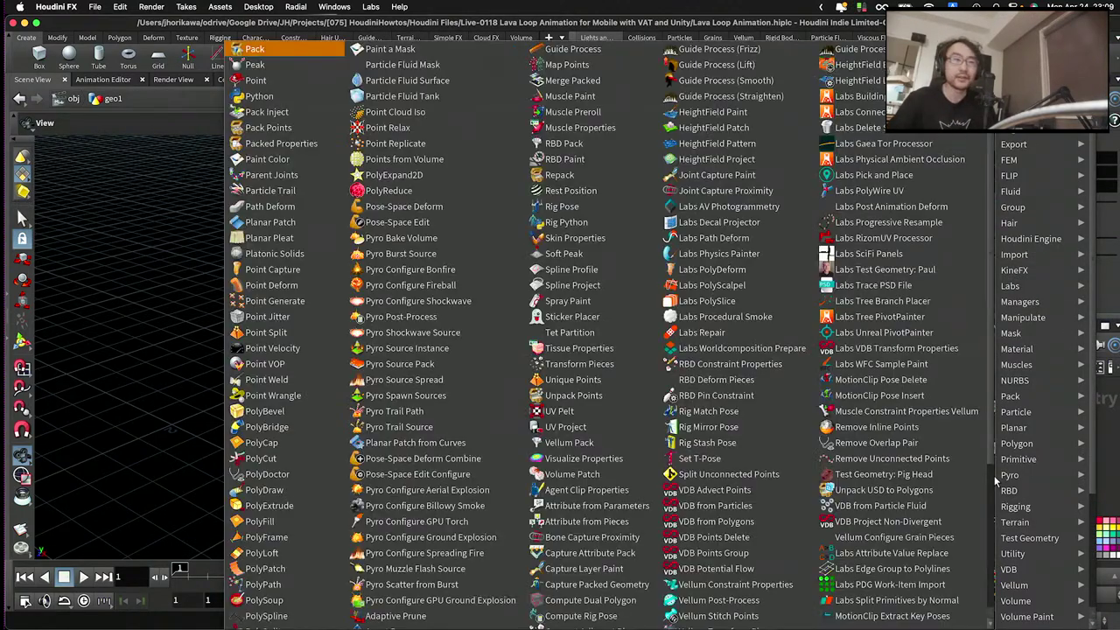
key("Return")
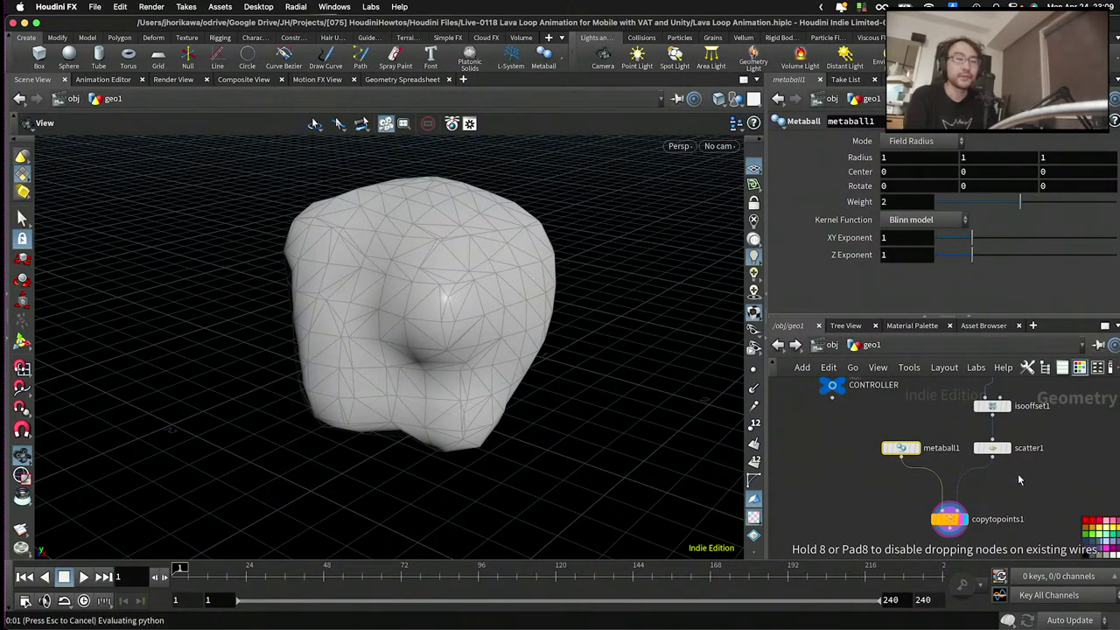
left_click(1004, 474)
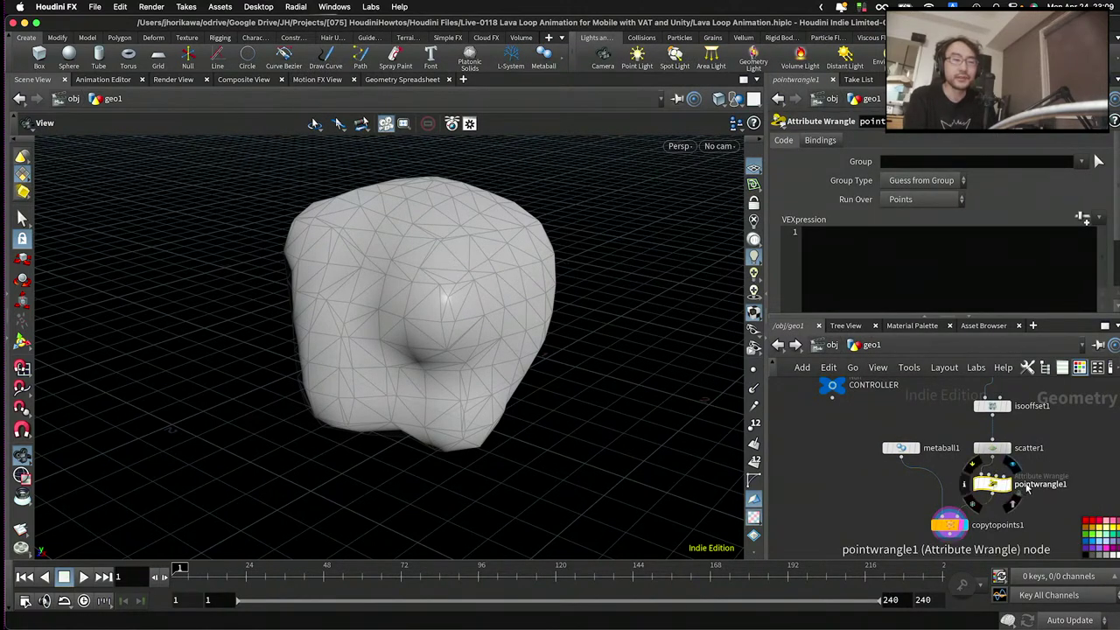
double_click(1027, 486)
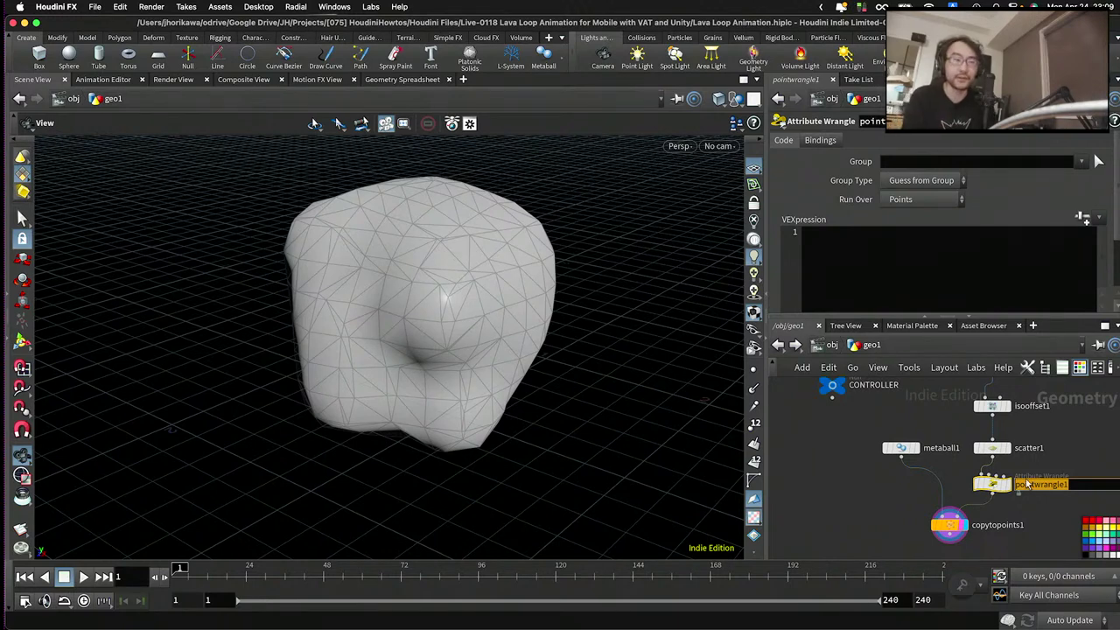
- Write VEX: rnd = rand(@P) and size = fit01(rnd, chf("minsize"), chf("maxsize"))
left_click(979, 254)
type("float ")
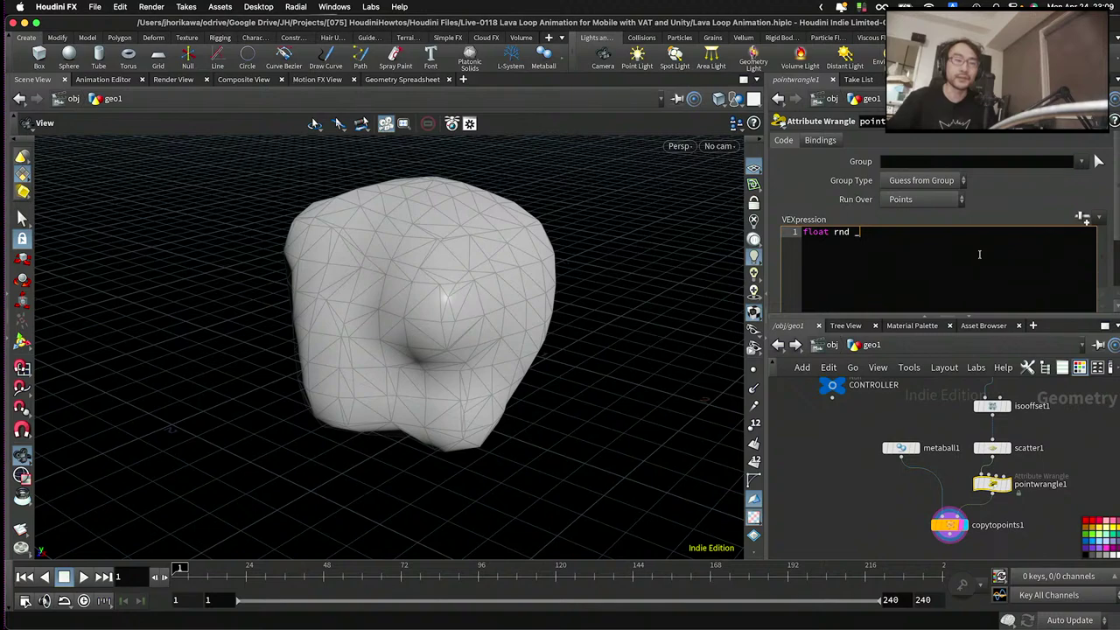
type("rnd = rand")
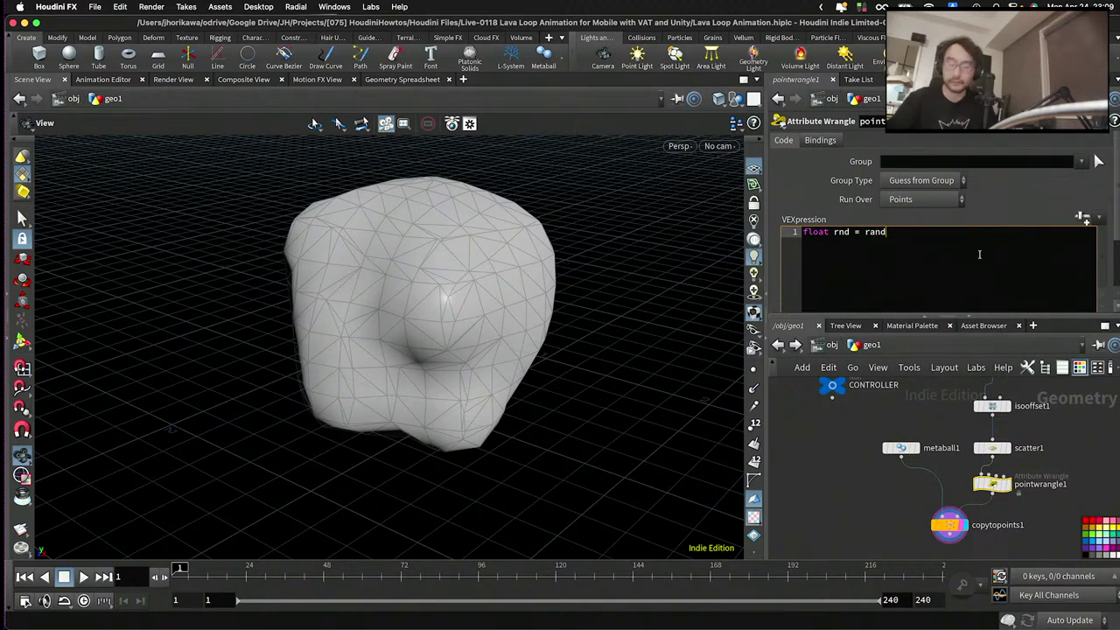
type("(")
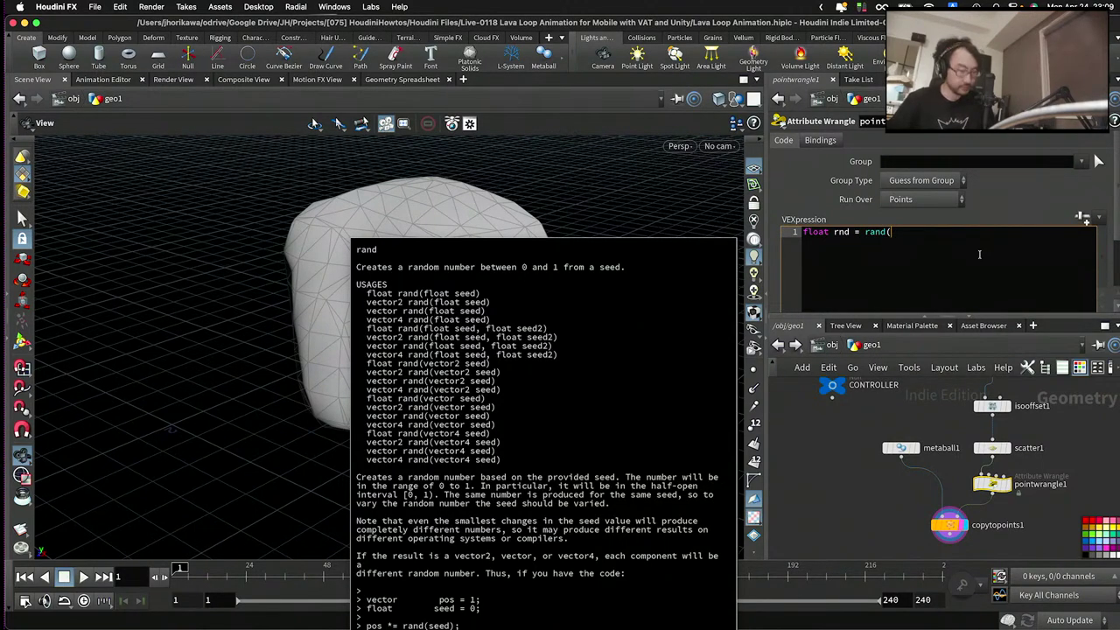
type("(@P(")
type(")")
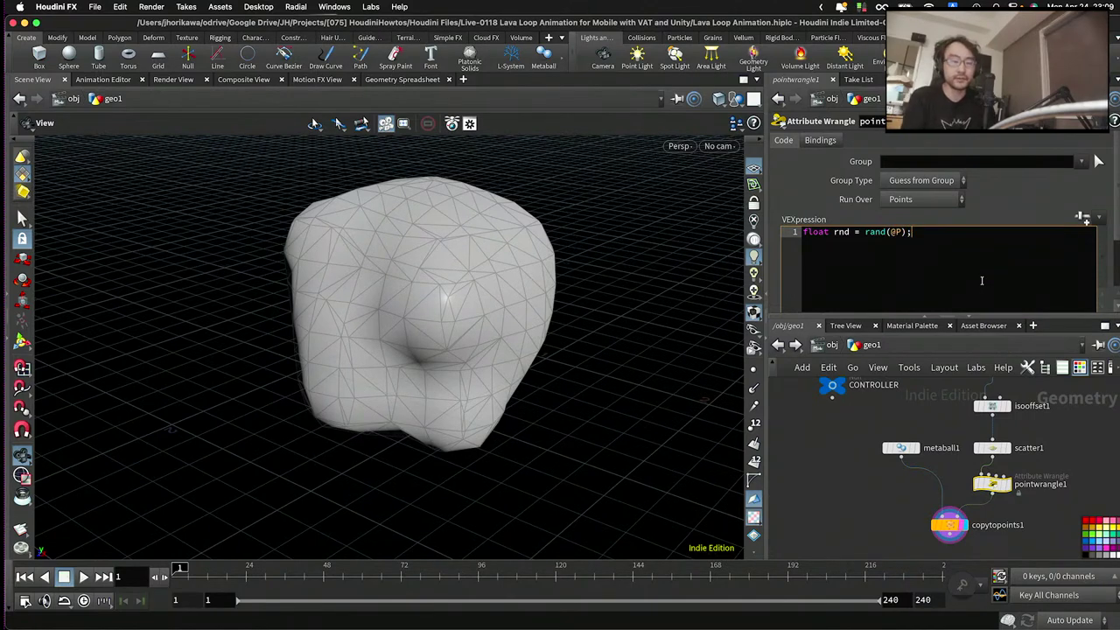
type(";")
key("Return")
key("Return")
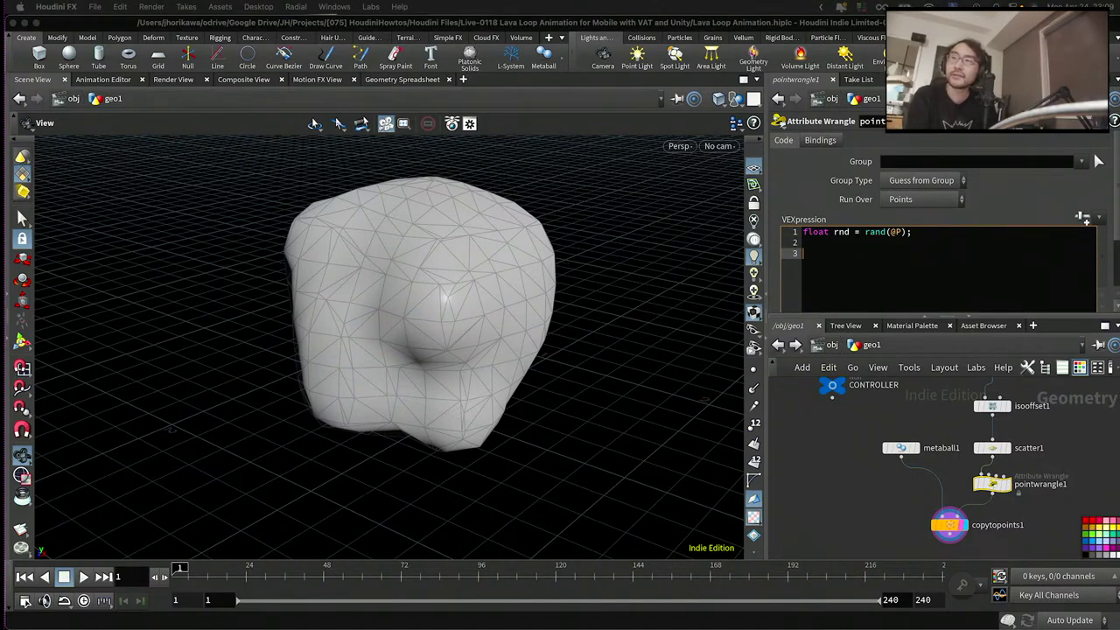
left_click(837, 277)
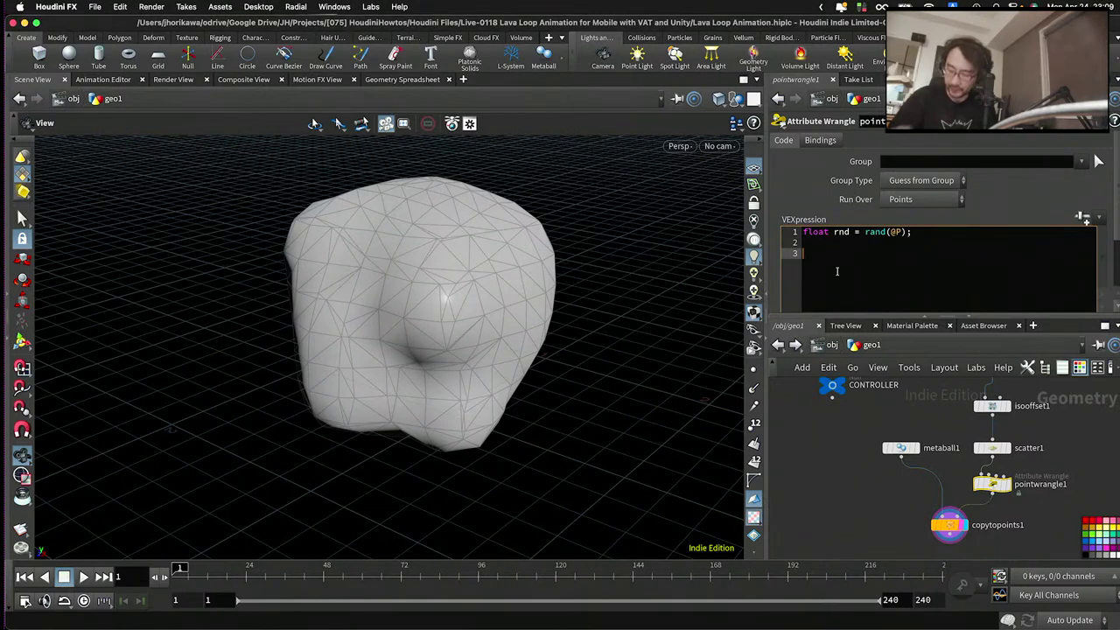
type("rand(@P);  ")
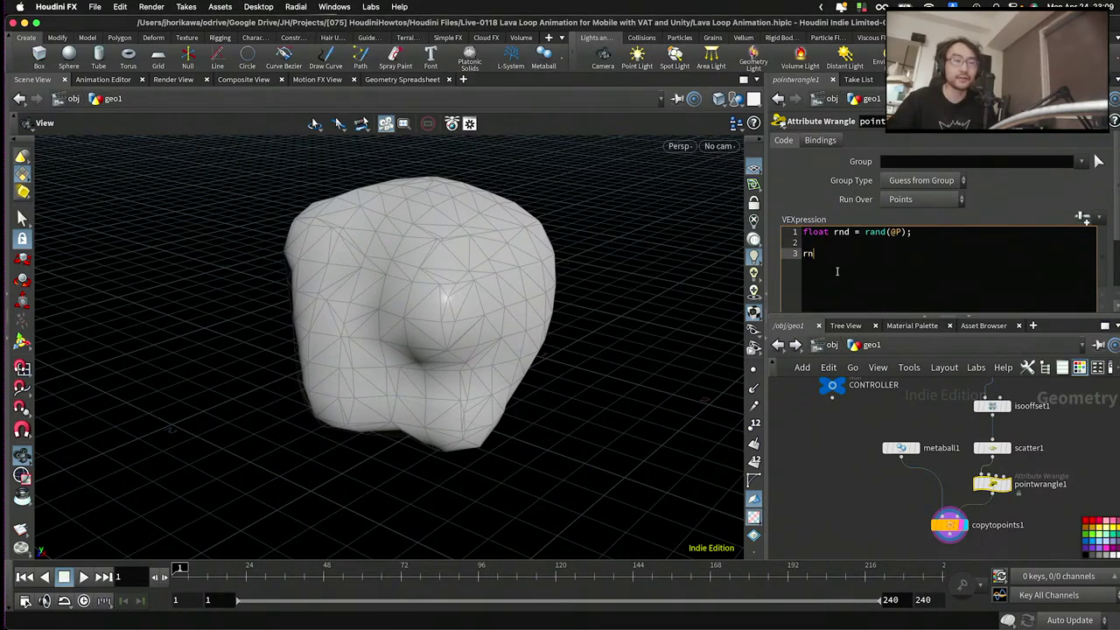
type("float si")
type("ze = fit")
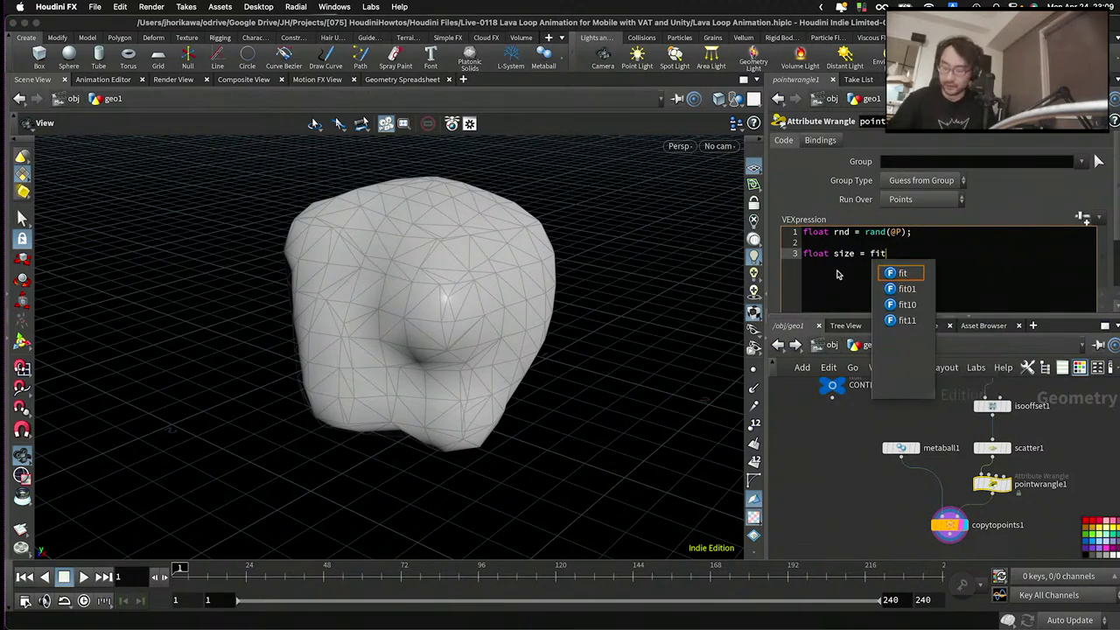
type("01(rnd, ")
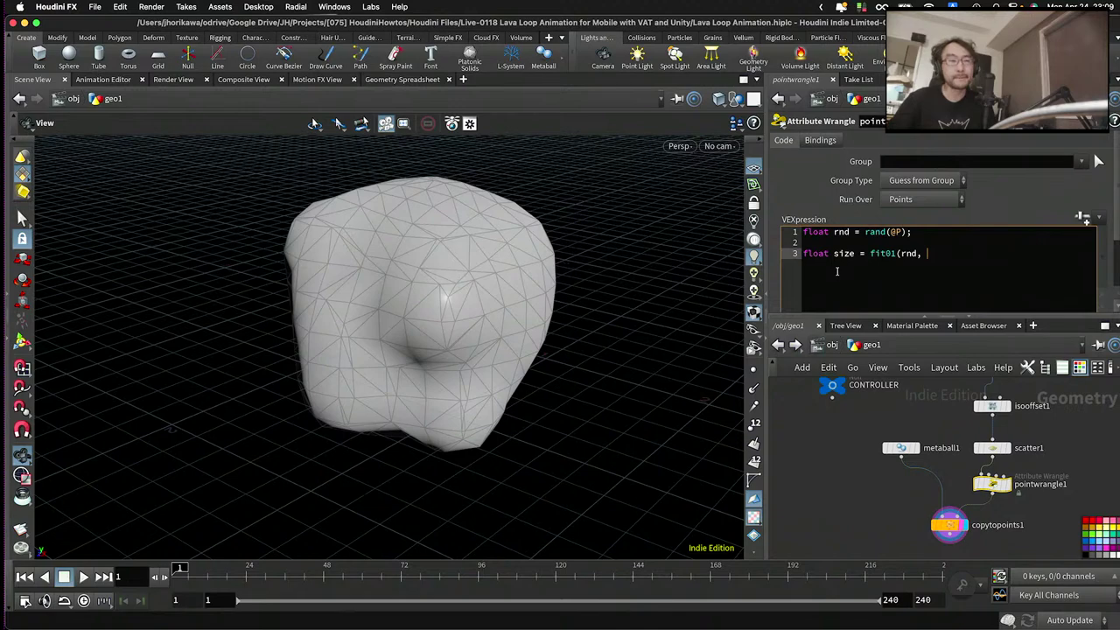
type("chf(@")
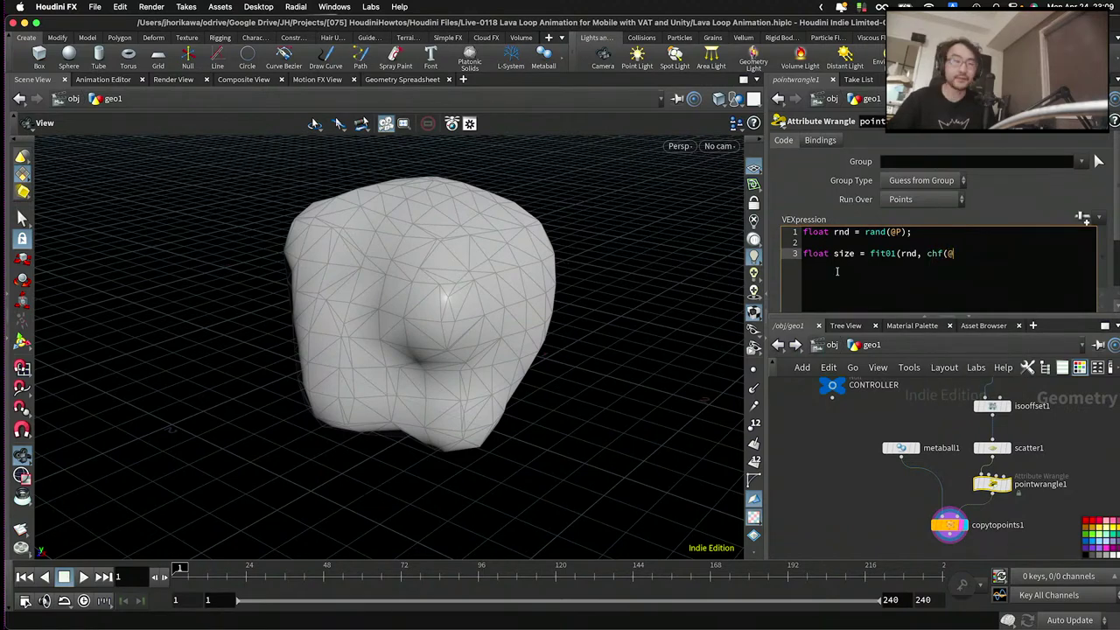
key("BackSpace")
type("\"")
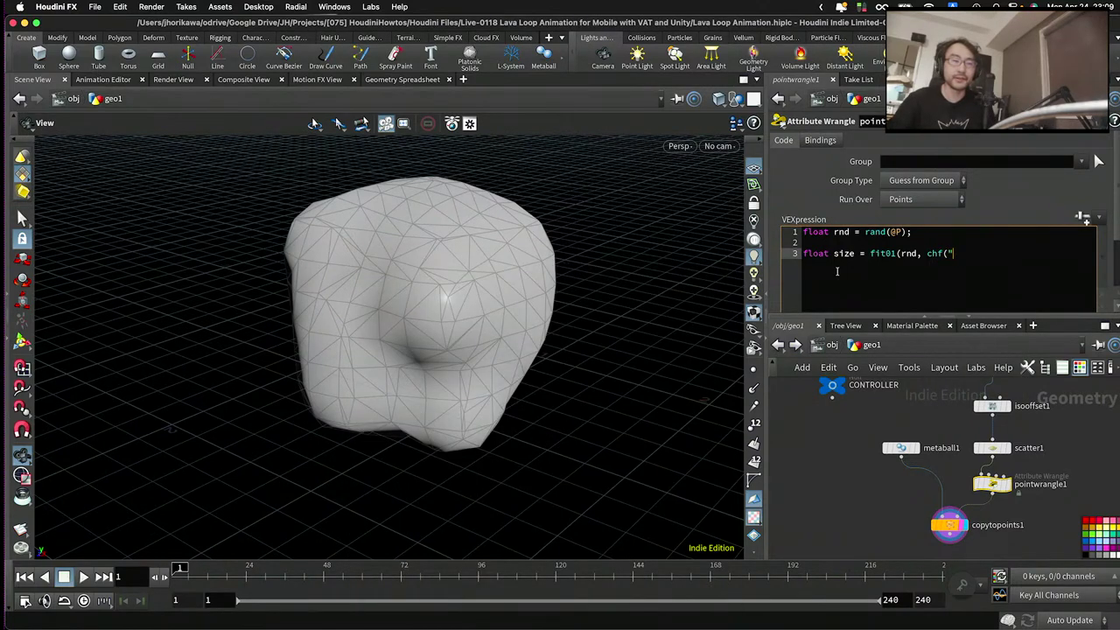
type("minsize\"),")
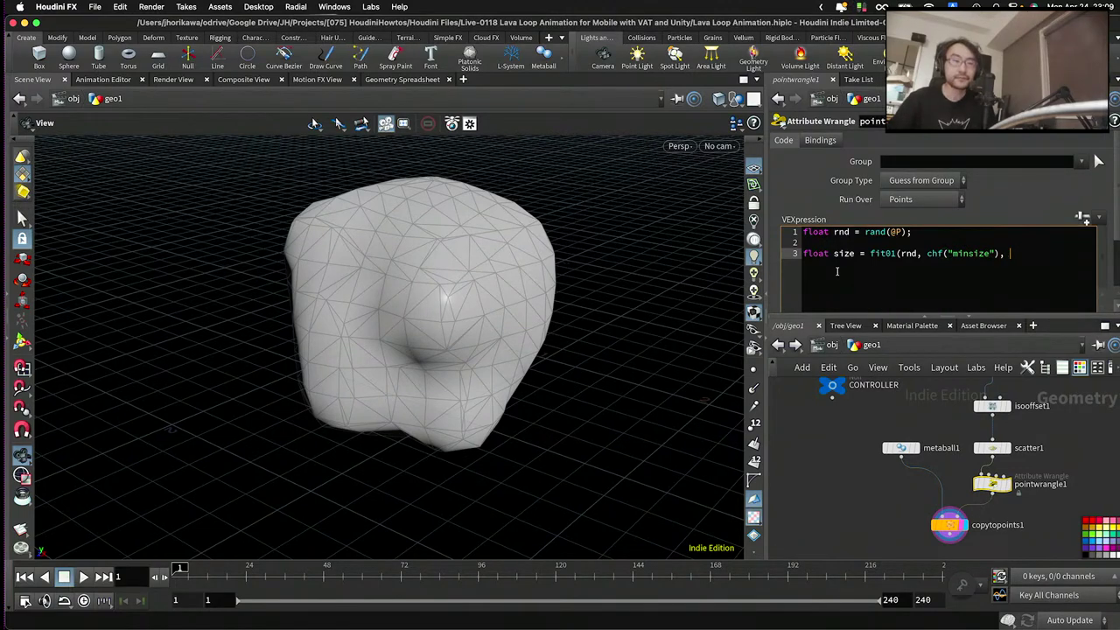
type(" chf(")
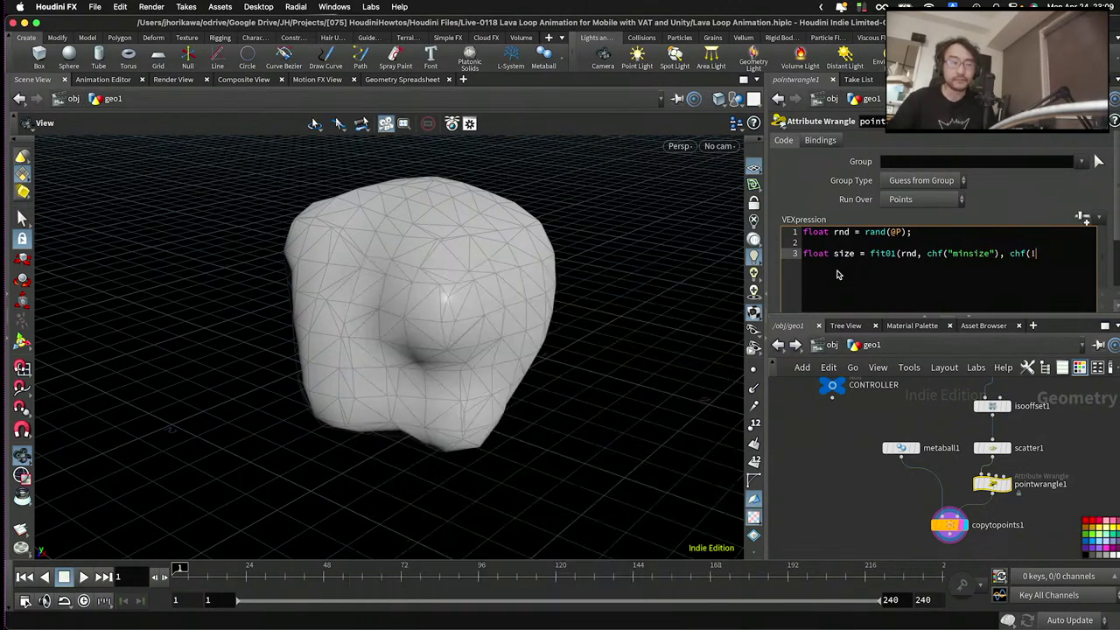
type("\"maxsize")
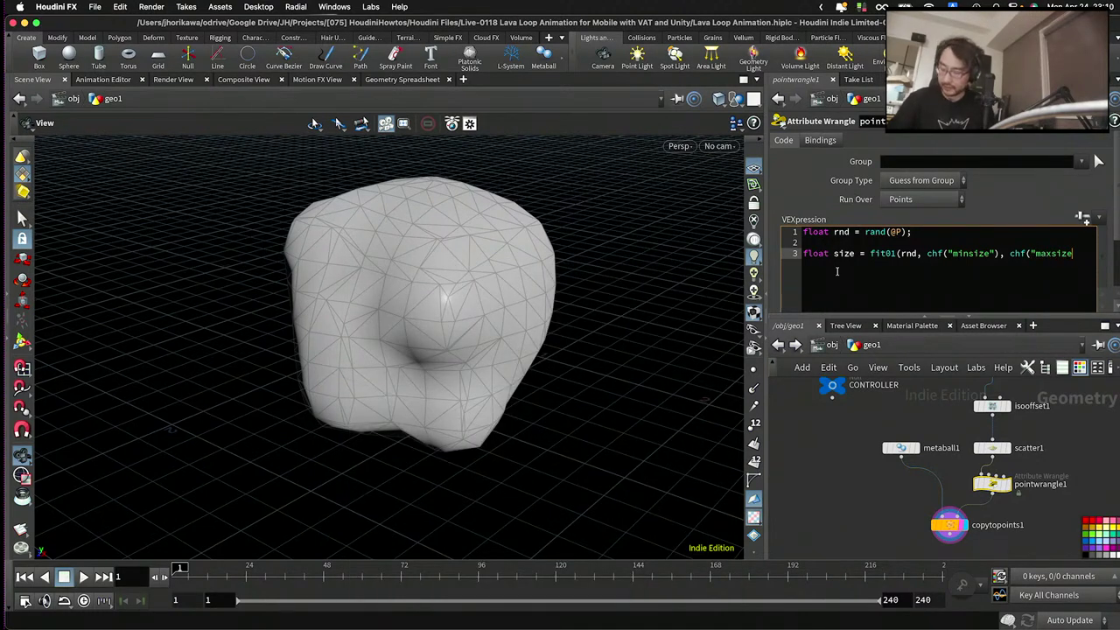
type("\"));")
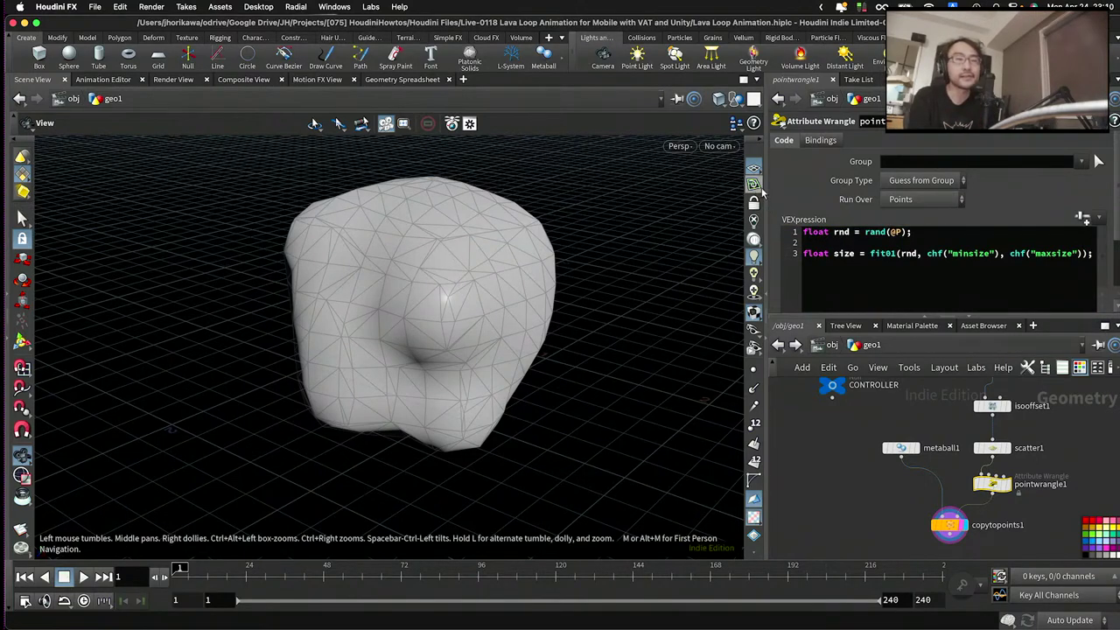
- Create the Minsize/Maxsize sliders, with Minsize 0.21 and Maxsize 0.608
left_click_drag(764, 194, 745, 194)
scroll(1107, 206, "down", 2)
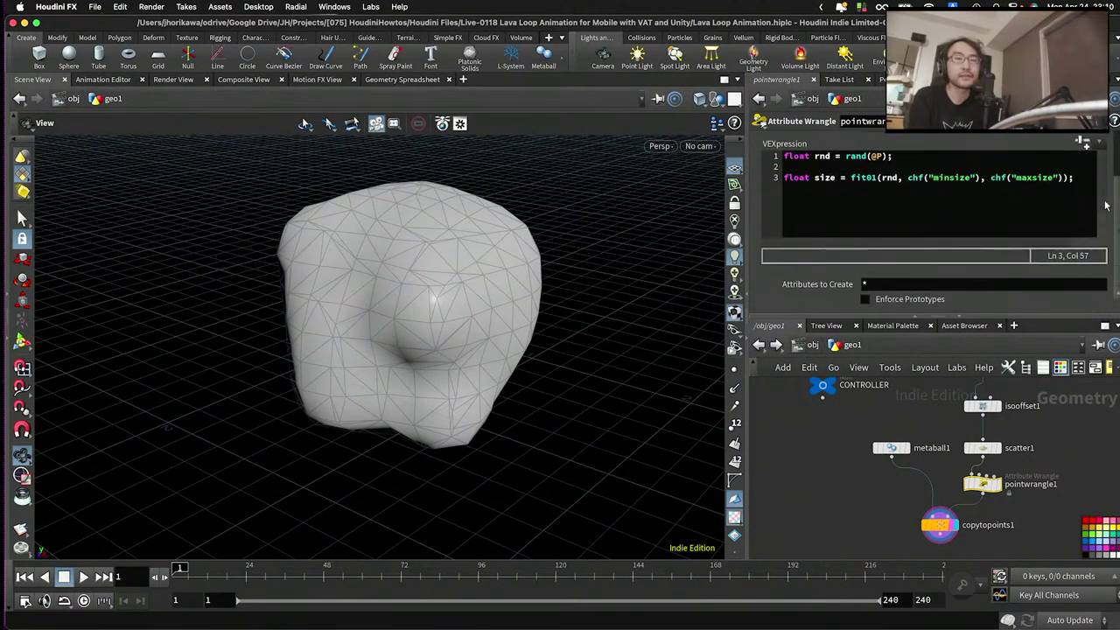
scroll(1082, 216, "up", 2)
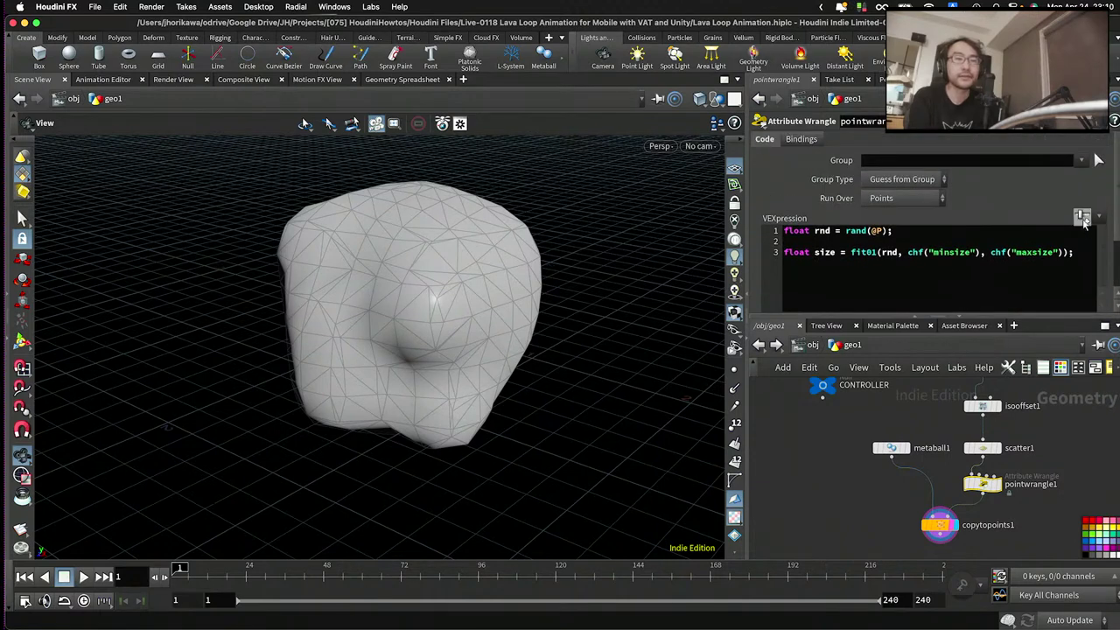
left_click(1083, 218)
scroll(944, 263, "down", 2)
left_click_drag(943, 286, 956, 287)
left_click_drag(957, 303, 1032, 307)
scroll(936, 488, "down", 2)
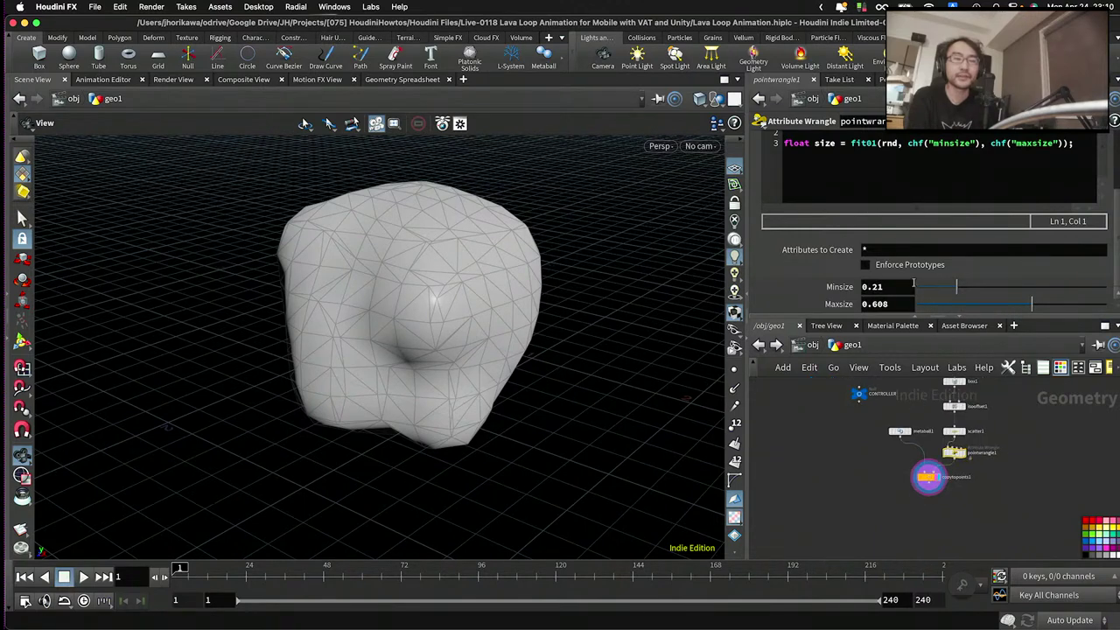
scroll(936, 488, "up", 2)
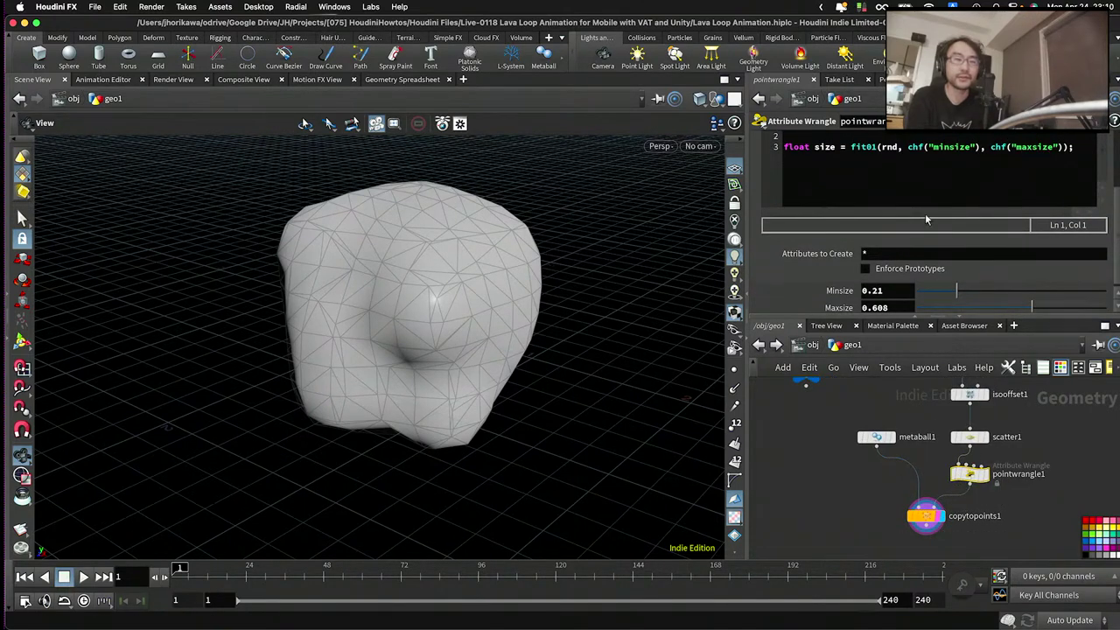
- Add 'f@pscale = size;' to the wrangle code so copies vary in size
left_click(1080, 166)
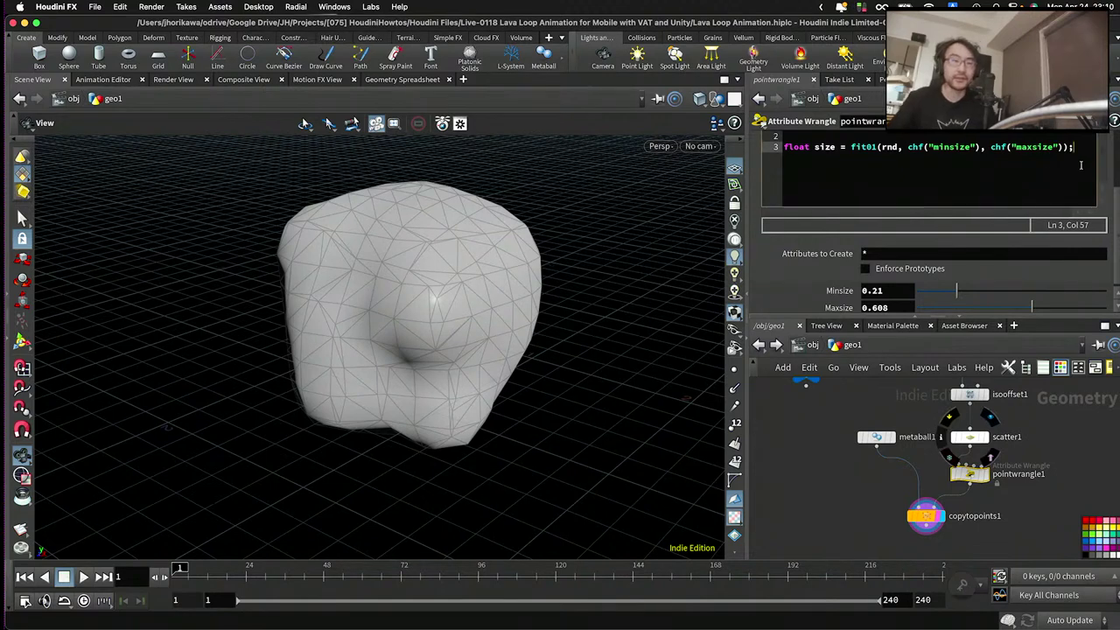
key("Return")
key("Return")
type("f@")
key("Escape")
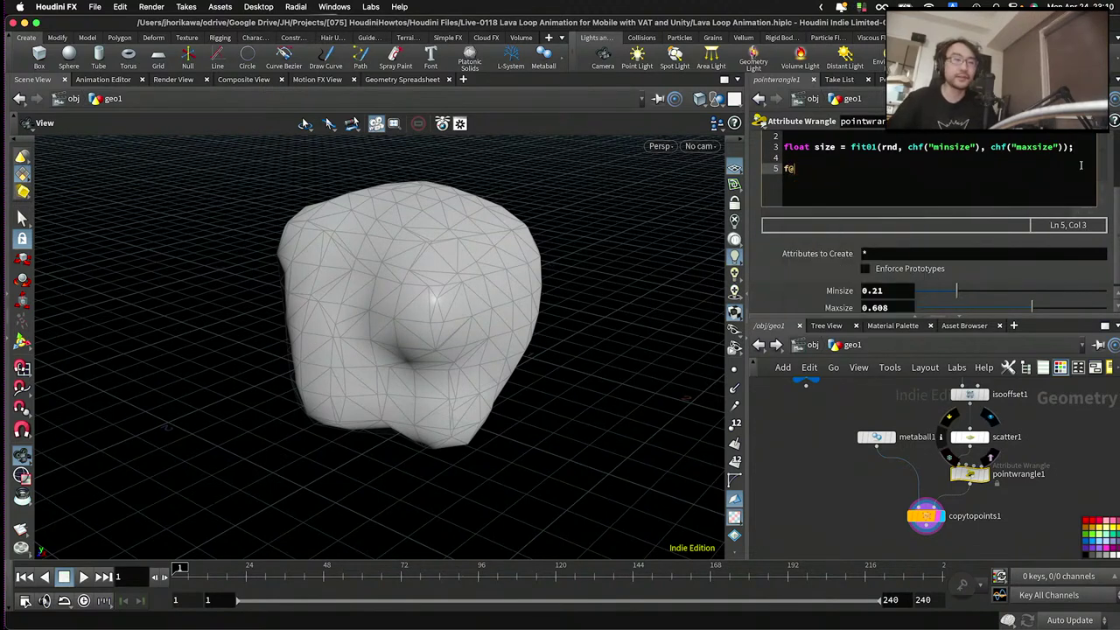
type("pscale = size;")
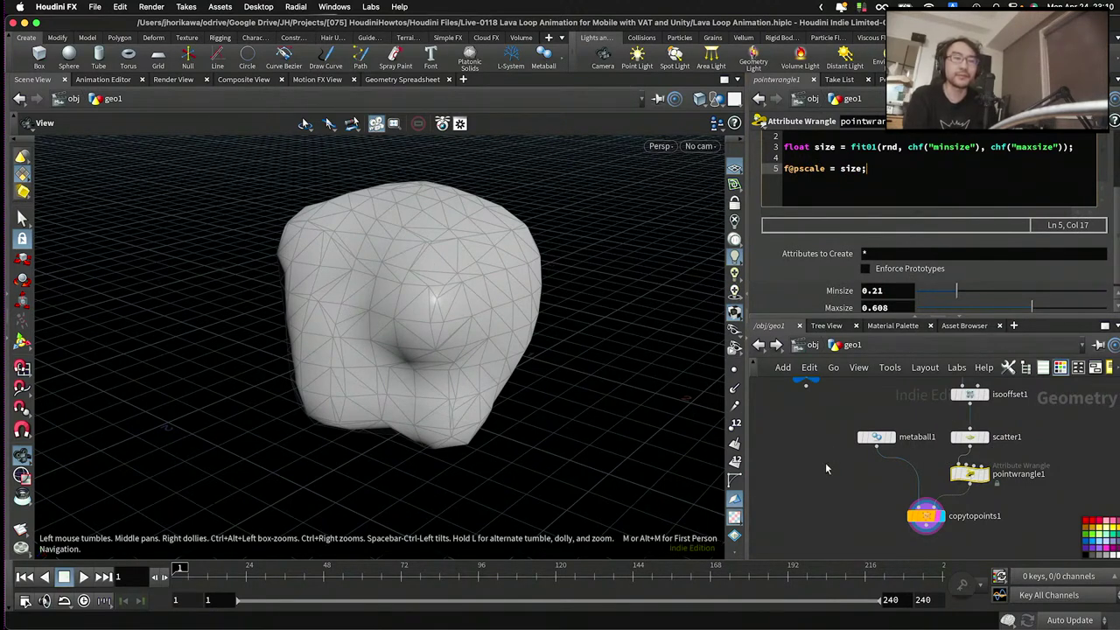
left_click(825, 462)
left_click_drag(587, 245, 469, 391)
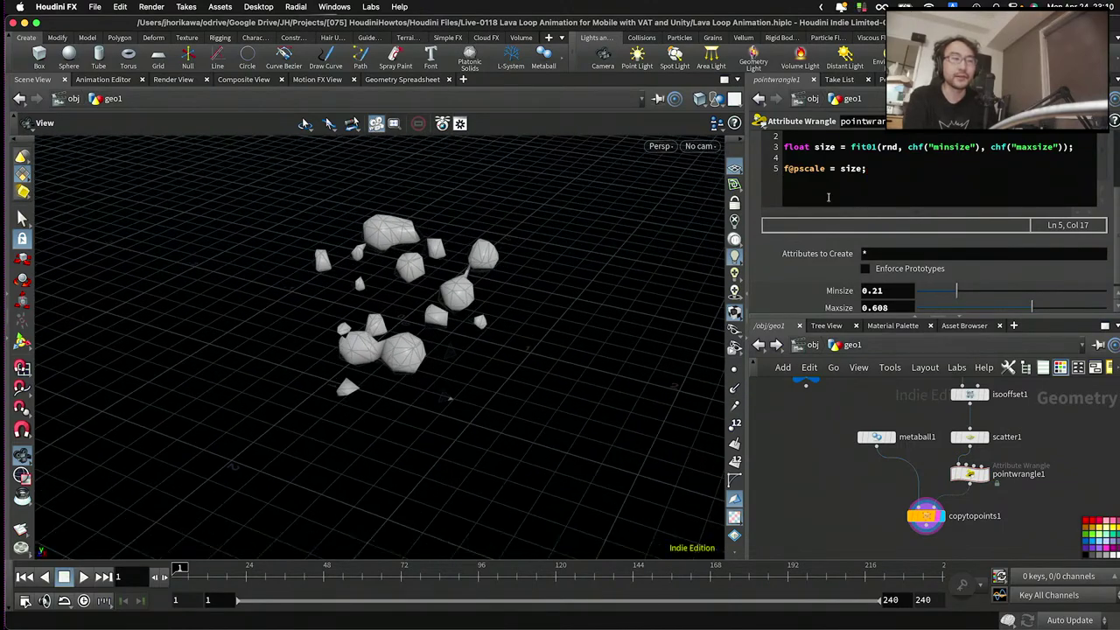
left_click_drag(874, 169, 840, 169)
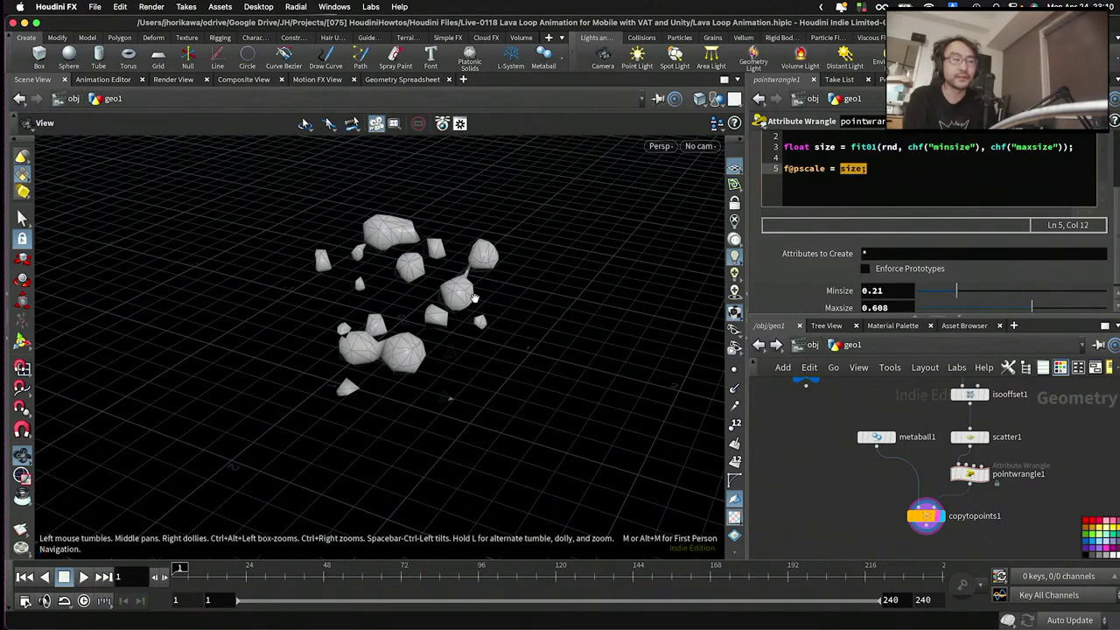
- Raise metaball1's Weight to about 2.99 so the blobs merge
left_click_drag(474, 298, 438, 303)
scroll(813, 434, "down", 2)
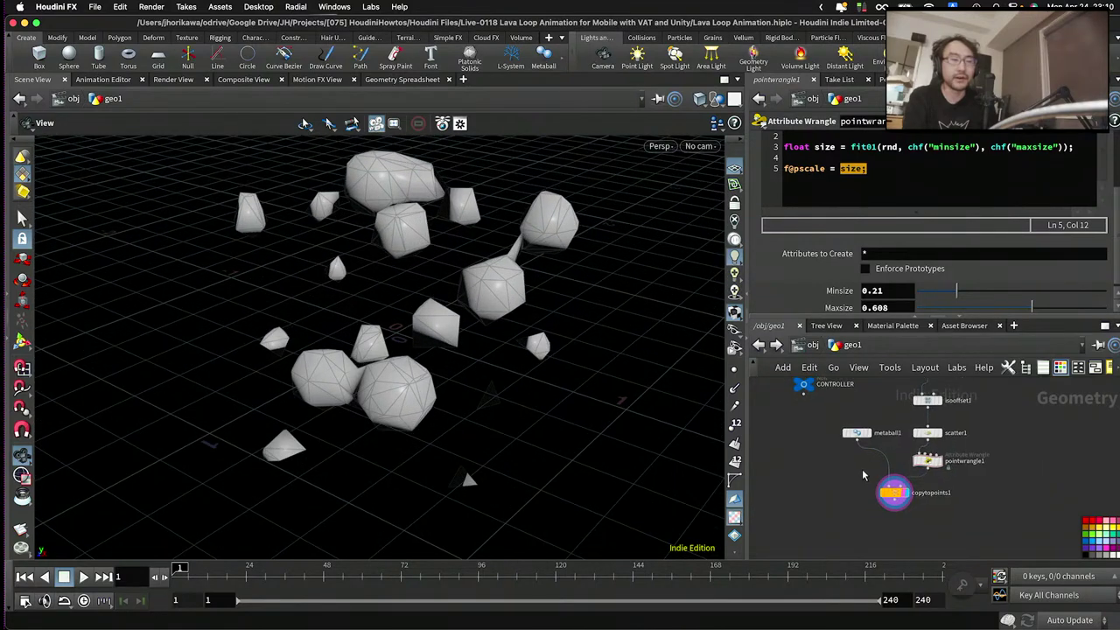
left_click_drag(866, 469, 833, 428)
mouse_move(1011, 201)
left_mouse_down()
mouse_move(1039, 201)
mouse_move(1022, 201)
left_mouse_up()
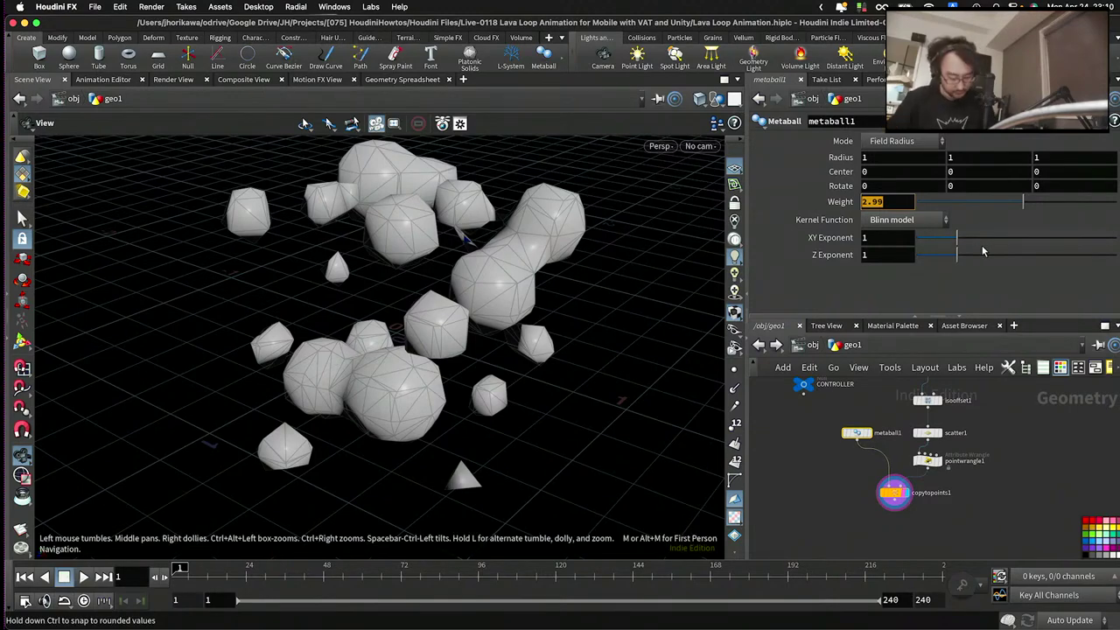
- Set metaball1's Weight to exactly 3
type("3")
key("Return")
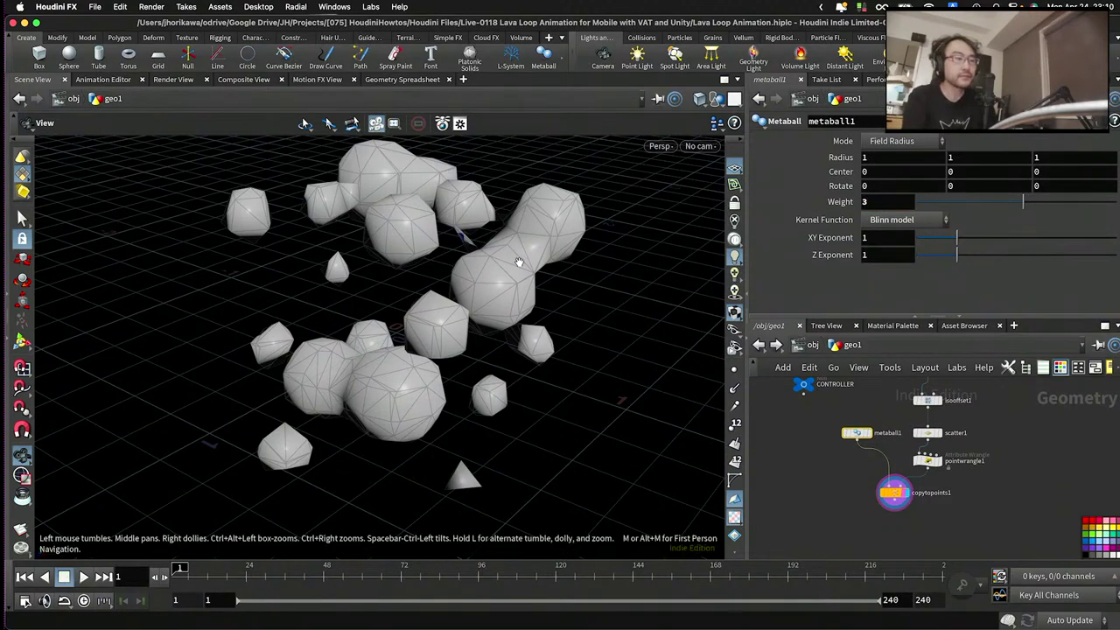
mouse_move(517, 257)
left_mouse_down()
mouse_move(679, 245)
mouse_move(537, 247)
mouse_move(498, 260)
left_mouse_up()
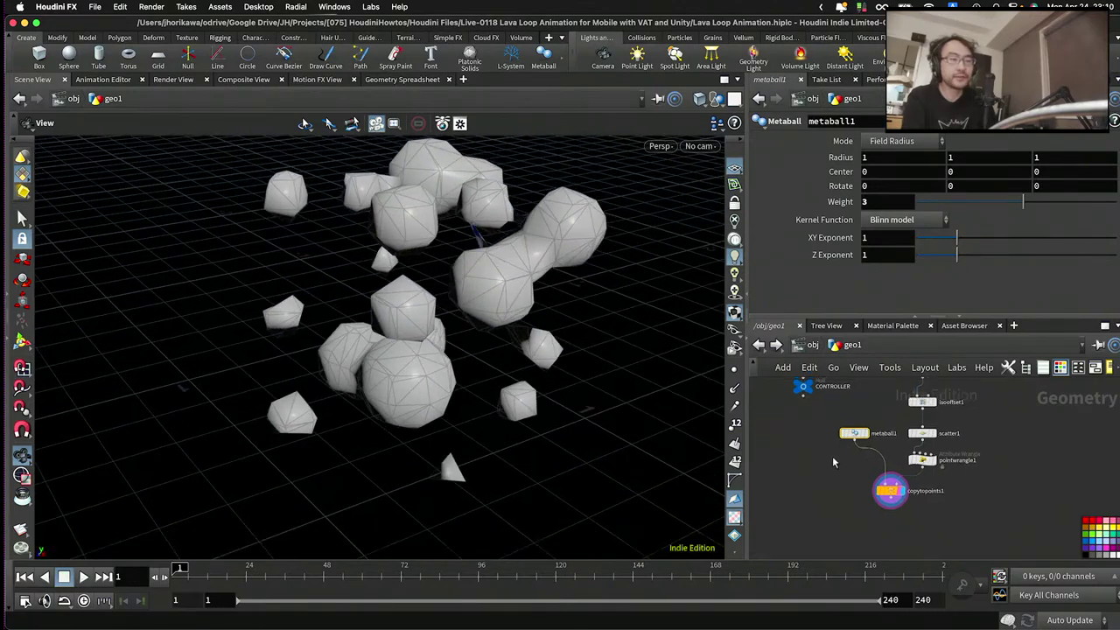
scroll(875, 512, "up", 4)
- Append a displayed Convert node after copytopoints1 with U LOD raised to 5
key("Tab")
type("conv")
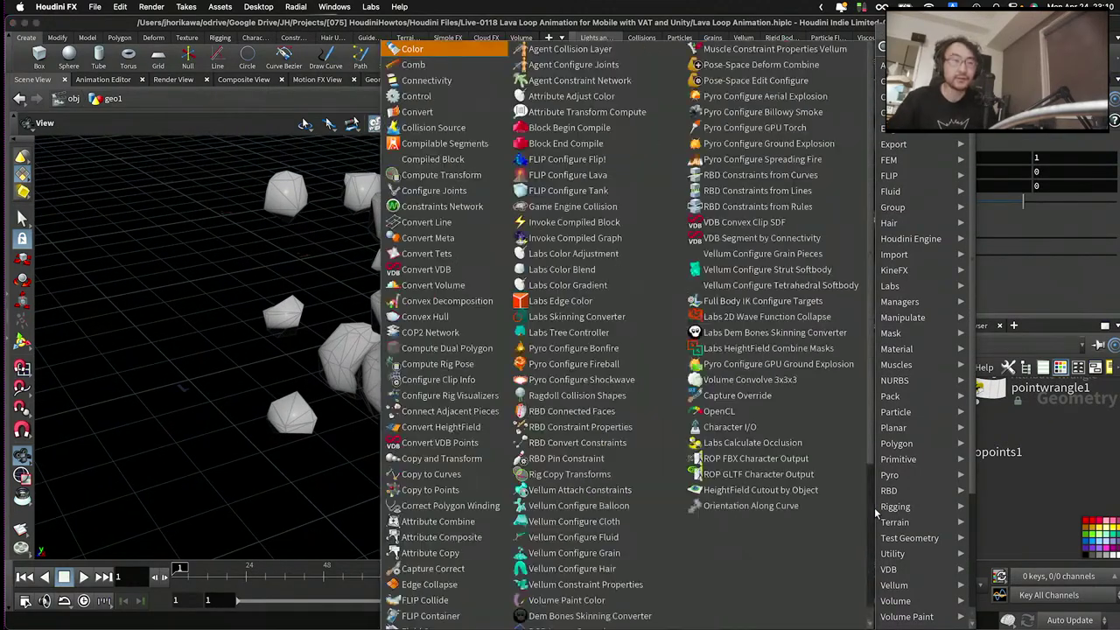
key("Return")
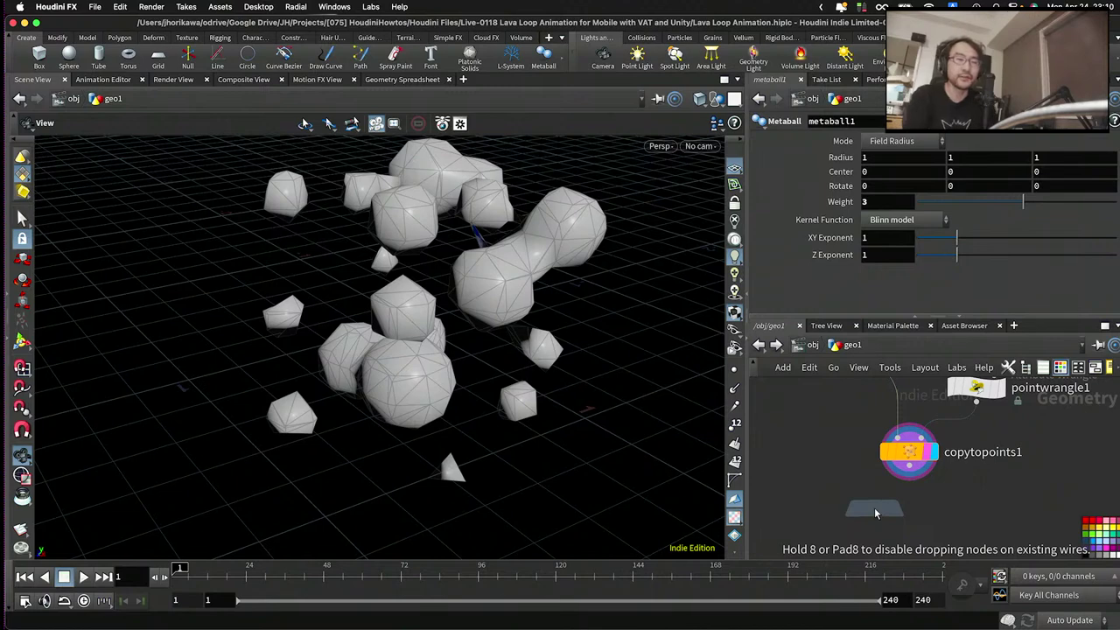
left_click(909, 507)
left_click_drag(908, 472, 908, 500)
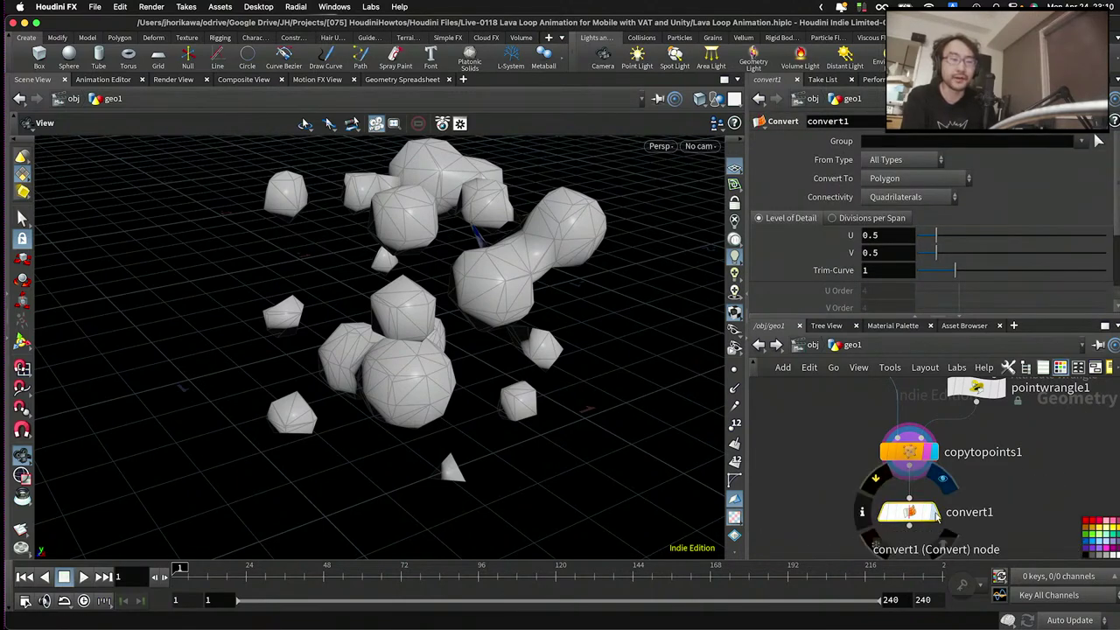
left_click(933, 513)
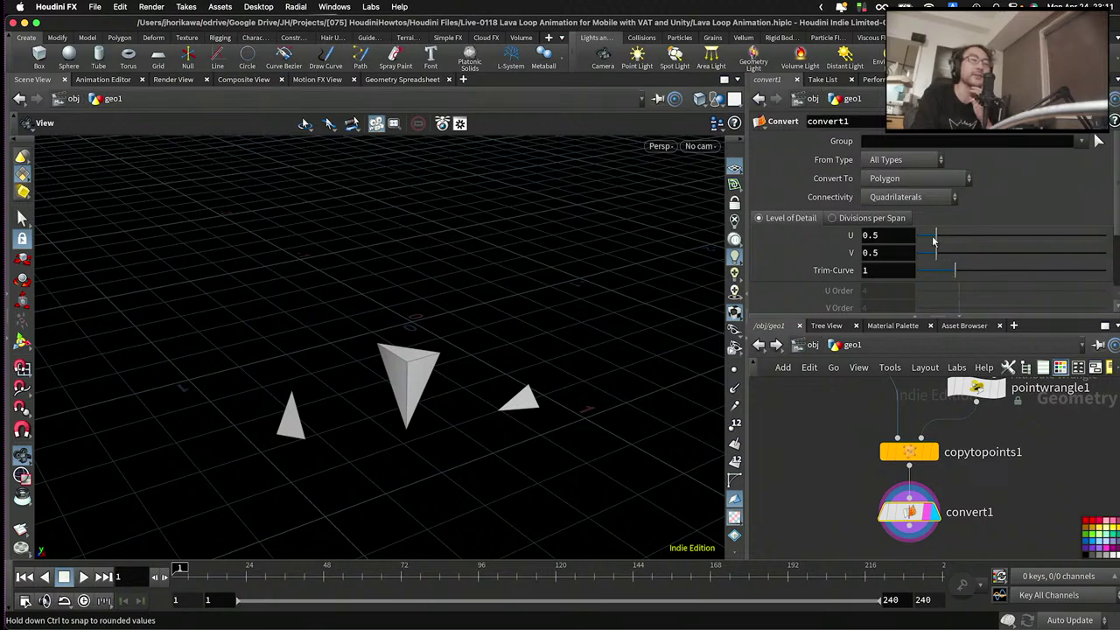
left_click_drag(936, 238, 1116, 234)
left_click_drag(697, 256, 325, 457)
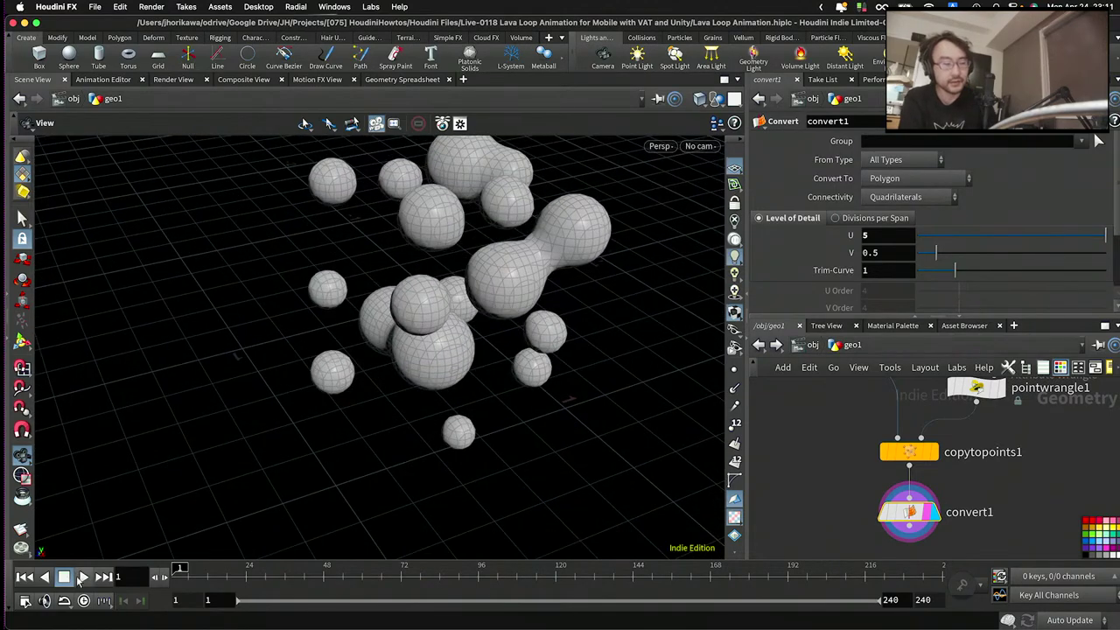
left_click_drag(288, 420, 682, 406)
scroll(972, 453, "down", 2)
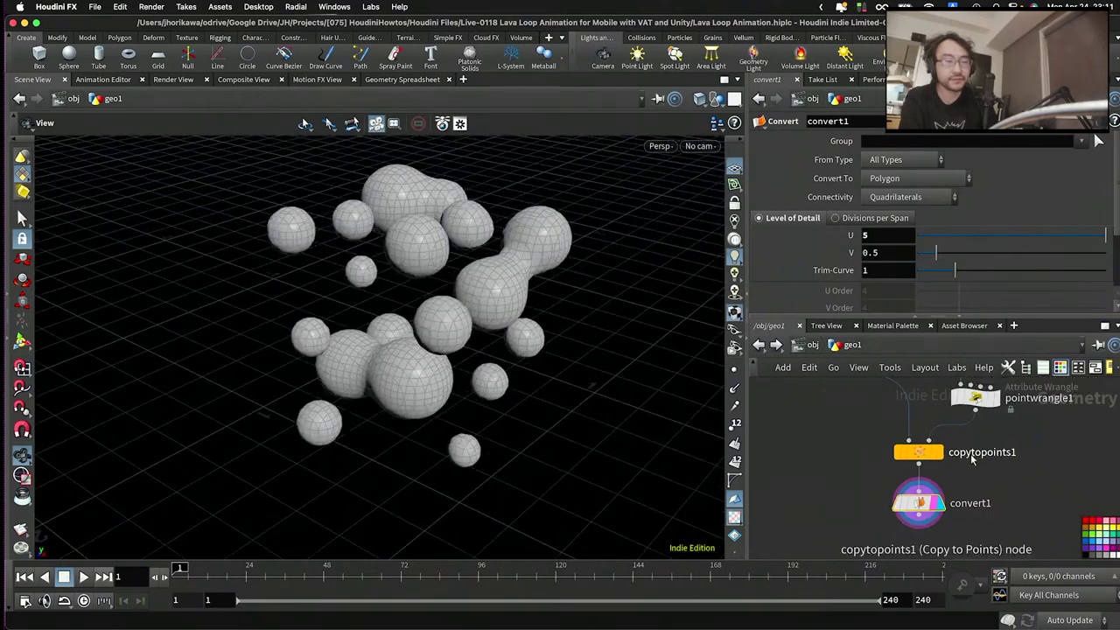
- Retune pointwrangle1's size range to Minsize 0.21 and Maxsize 0.627
left_click(967, 432)
left_click_drag(959, 294, 1041, 308)
mouse_move(967, 292)
left_mouse_down()
mouse_move(979, 294)
mouse_move(955, 293)
left_mouse_up()
mouse_move(1040, 308)
left_mouse_down()
mouse_move(1025, 311)
mouse_move(1035, 310)
left_mouse_up()
left_click_drag(537, 312, 489, 354)
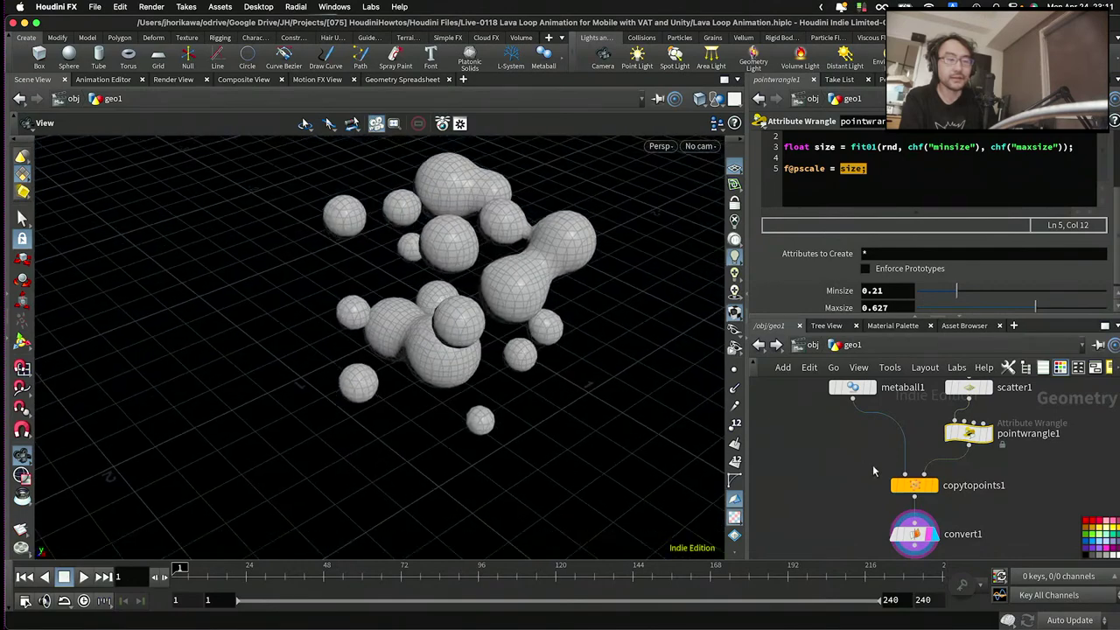
- Settle metaball1's Weight at 3.08, then select the CONTROLLER null to view its parameters
scroll(871, 459, "down", 3)
left_click(849, 411)
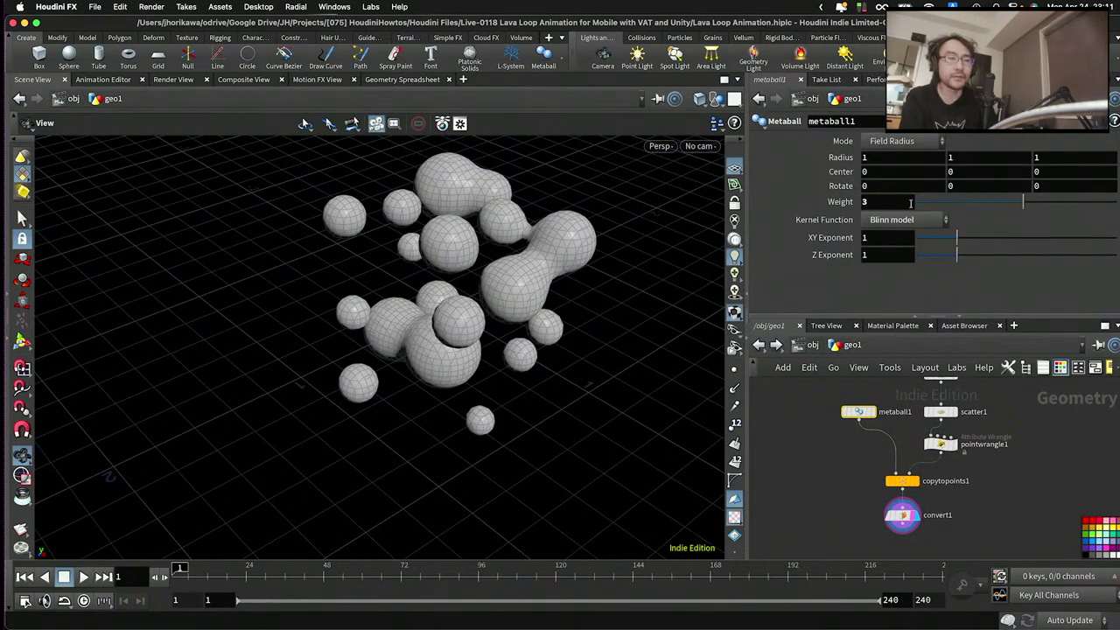
mouse_move(1023, 202)
left_mouse_down()
mouse_move(980, 202)
mouse_move(1046, 201)
mouse_move(1023, 199)
left_mouse_up()
scroll(910, 472, "up", 5)
left_click(886, 480)
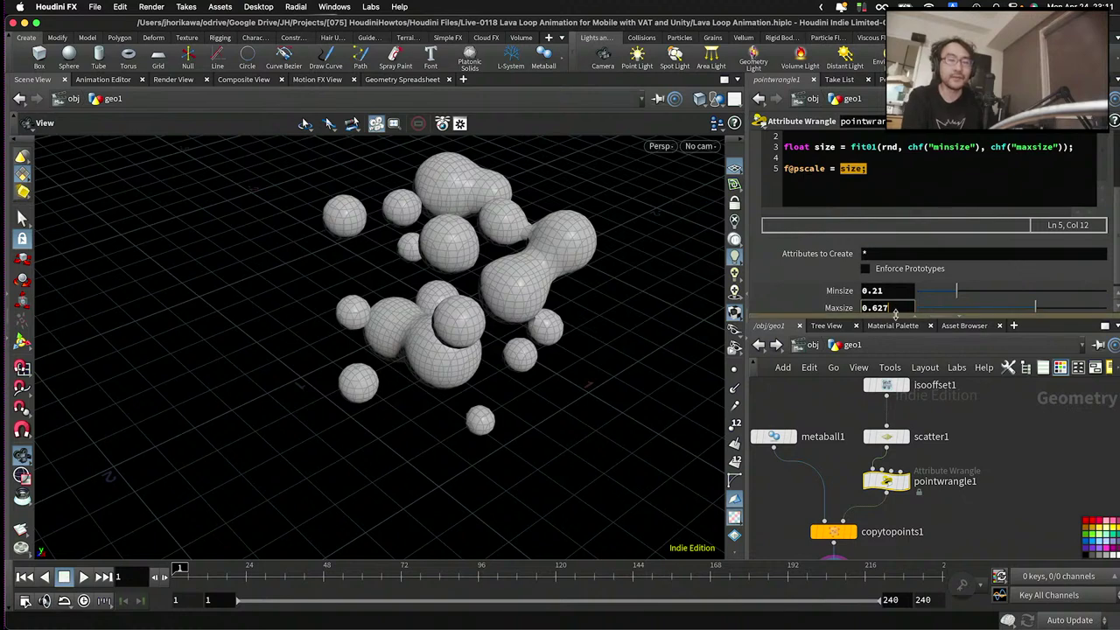
scroll(845, 428, "down", 2)
left_click(780, 438)
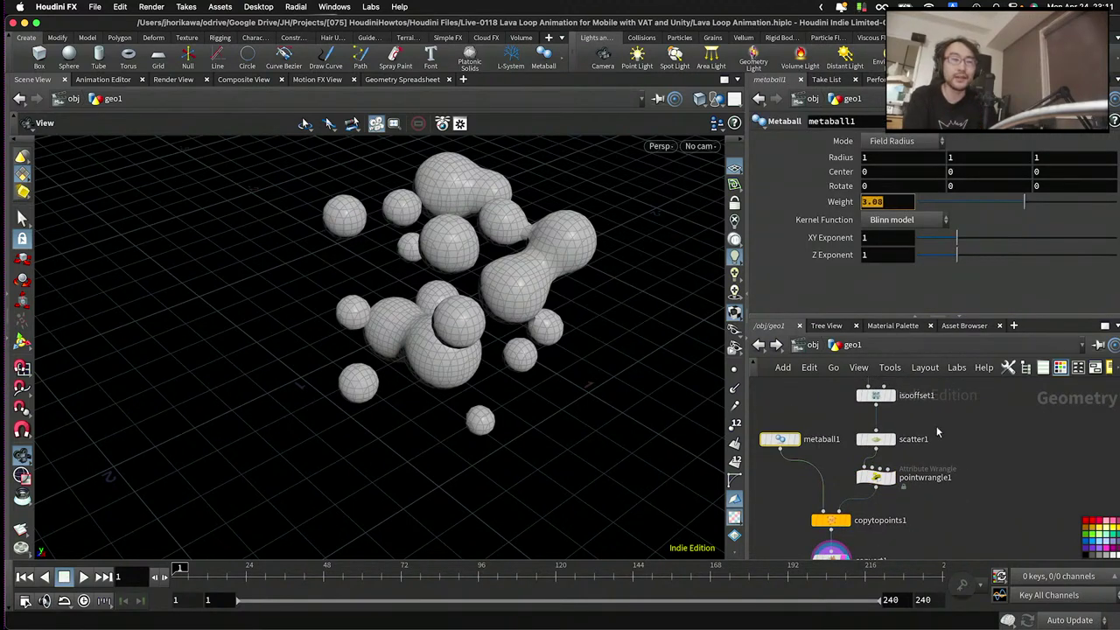
scroll(936, 426, "down", 2)
left_click(840, 404)
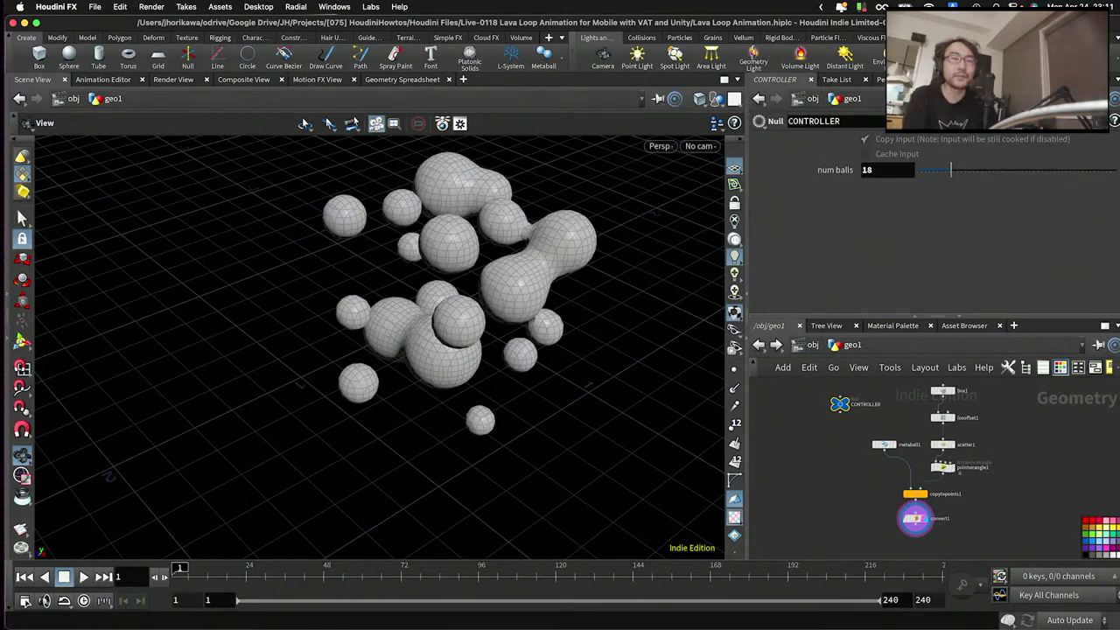
- Open the CONTROLLER's Edit Parameter Interface window and move it aside
right_click(752, 137)
left_click(774, 143)
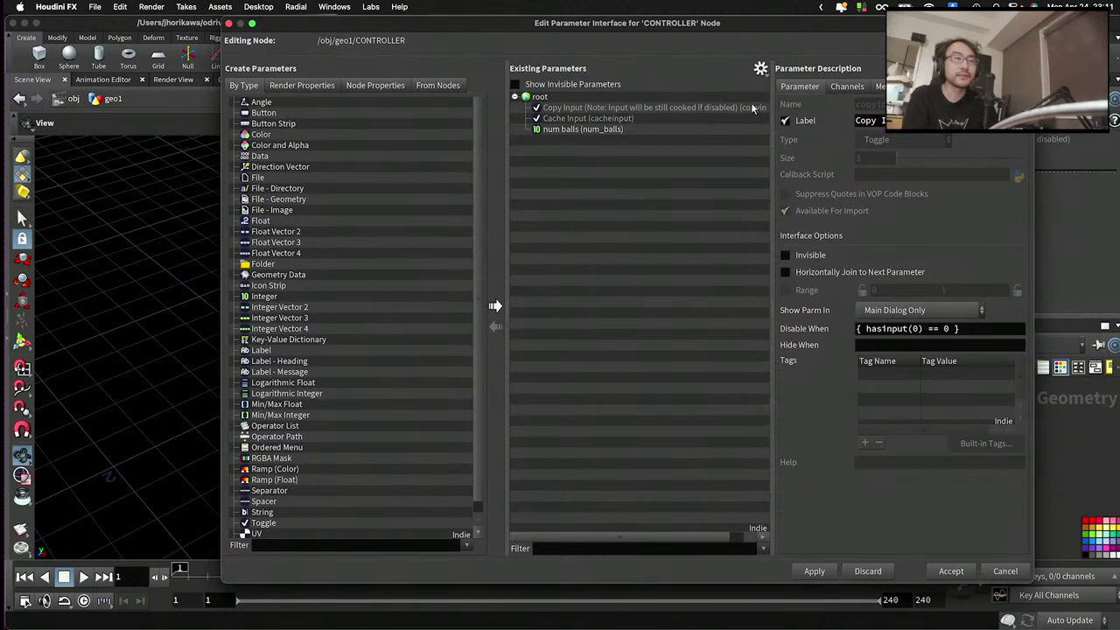
left_click(760, 70)
left_click(798, 65)
left_click_drag(812, 29, 505, 49)
- Add metaball1's Weight to CONTROLLER, renamed and labelled 'metaball weight'
left_click(884, 445)
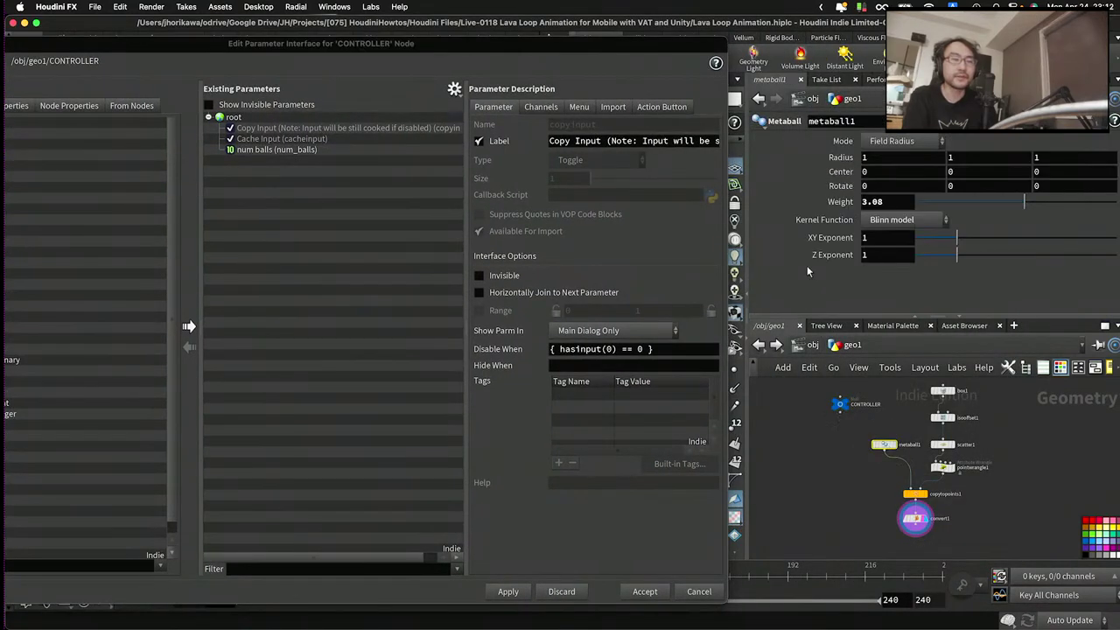
left_click_drag(840, 202, 235, 119)
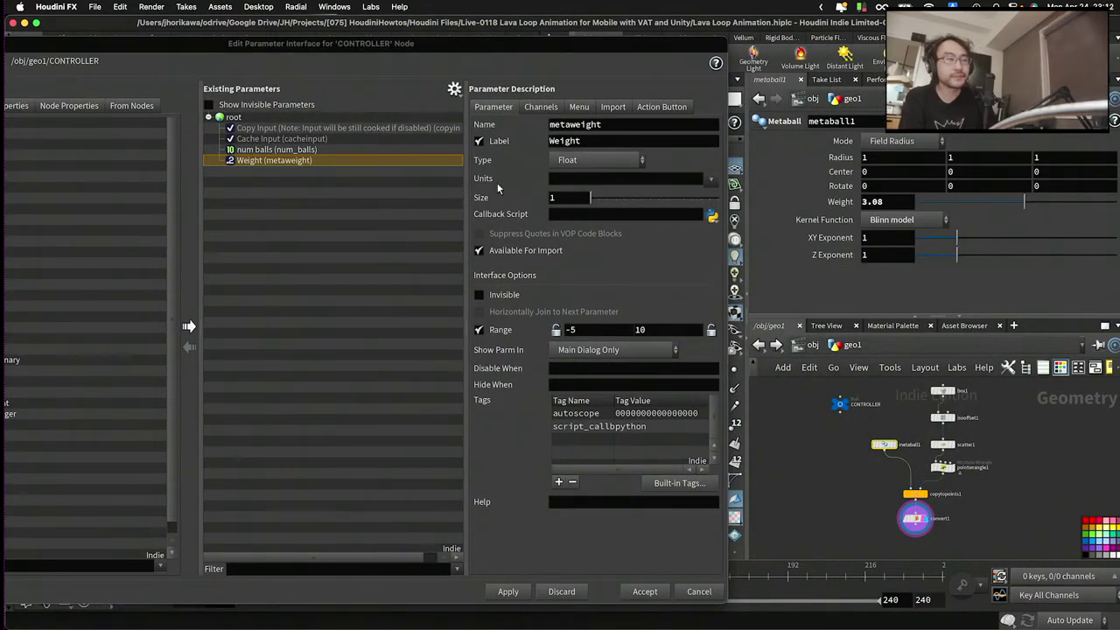
double_click(595, 127)
type("met")
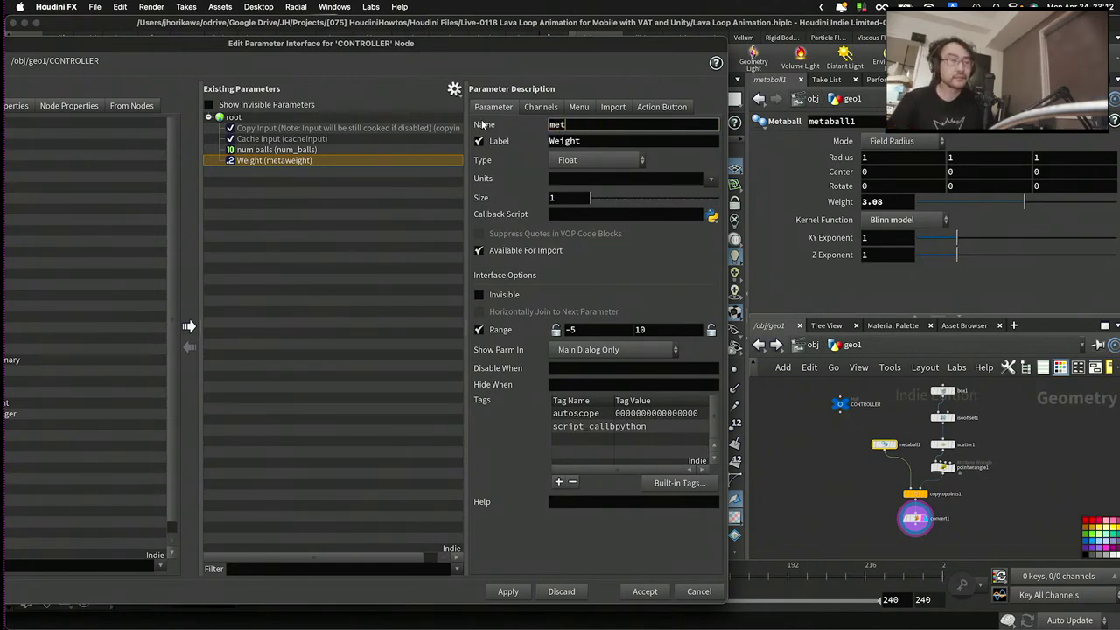
type("a_bal")
key("BackSpace")
key("BackSpace")
key("BackSpace")
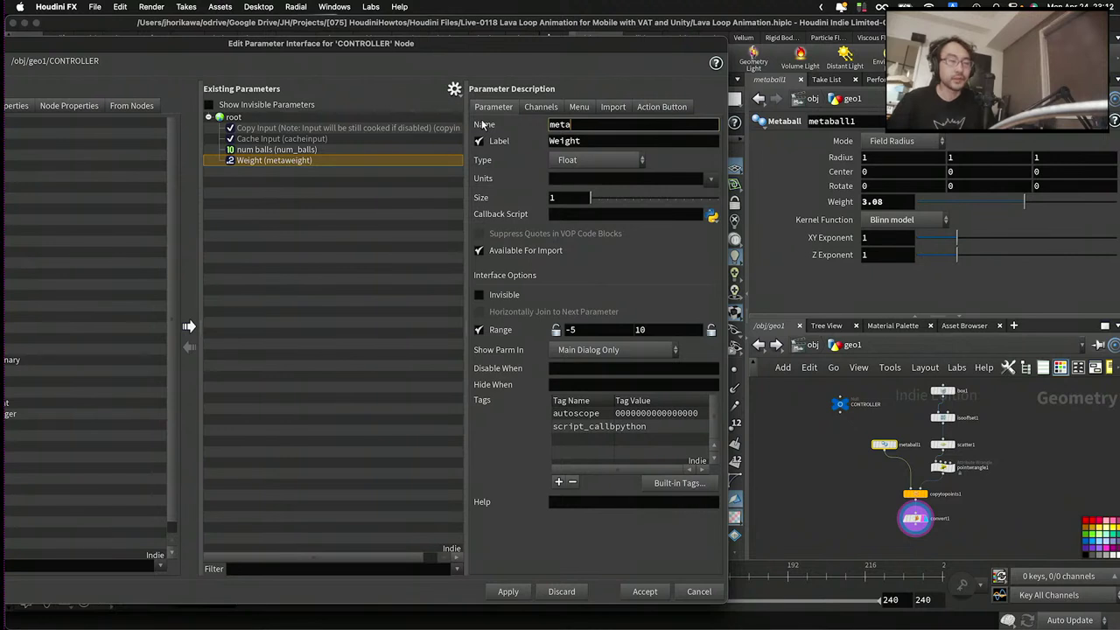
type("ball_weight")
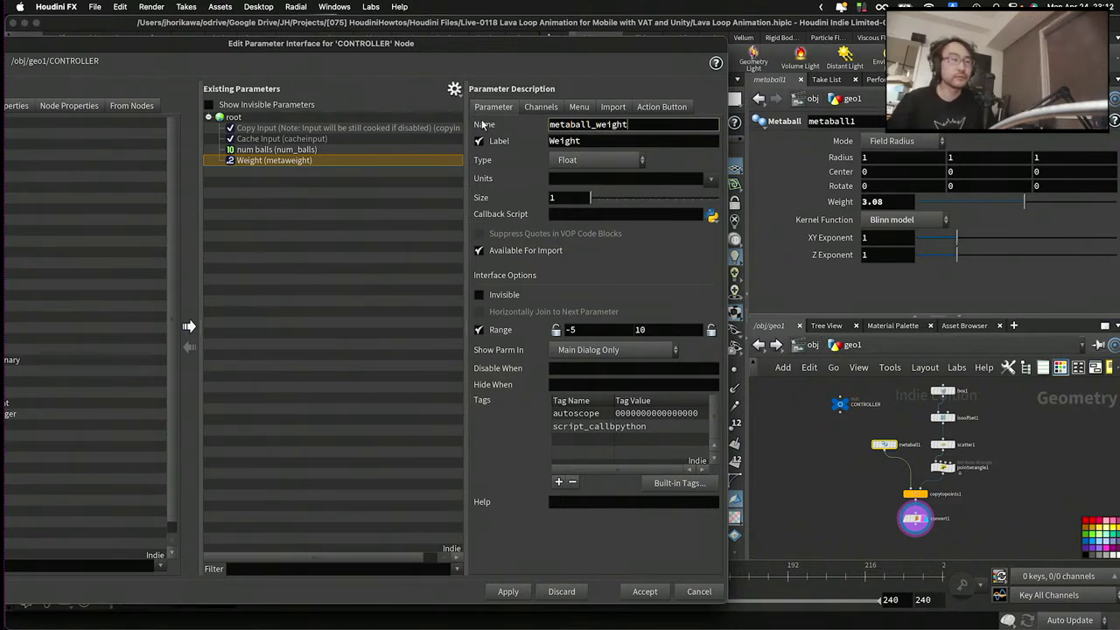
key("Tab")
type("me")
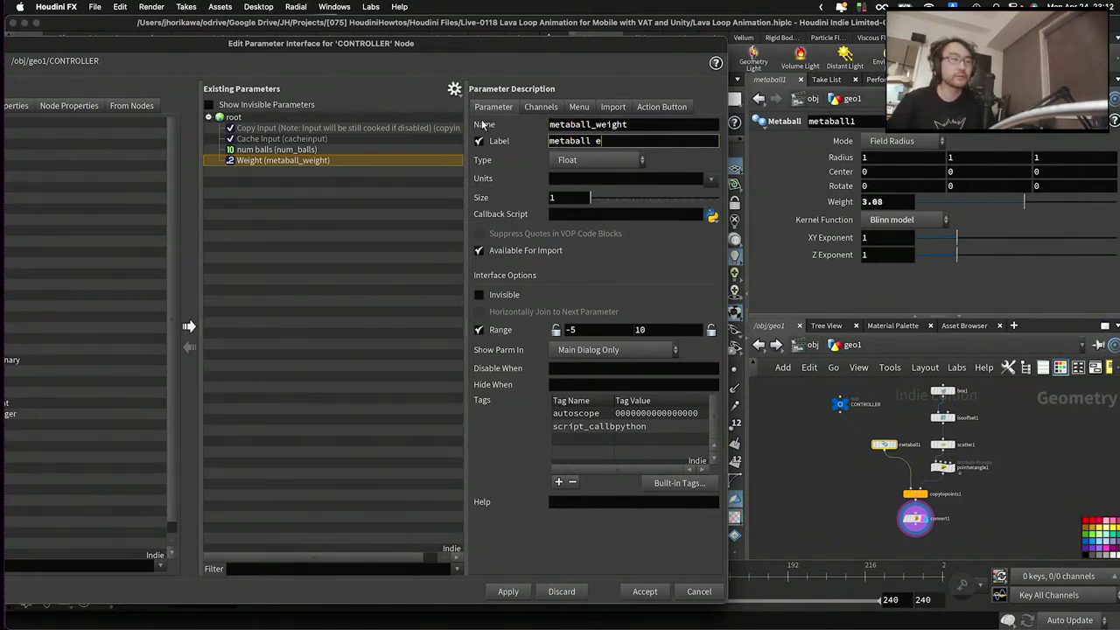
type("taball weight")
key("Return")
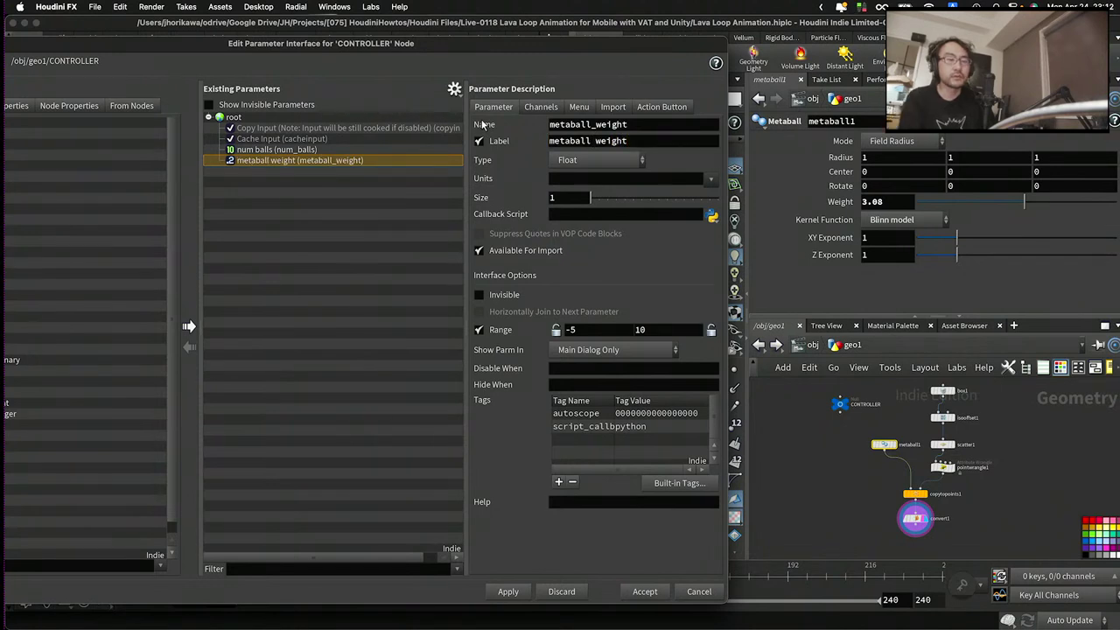
- Add the wrangle's Minsize and Maxsize, renaming Minsize to min_meta_size labelled 'min meta size'
left_click(943, 467)
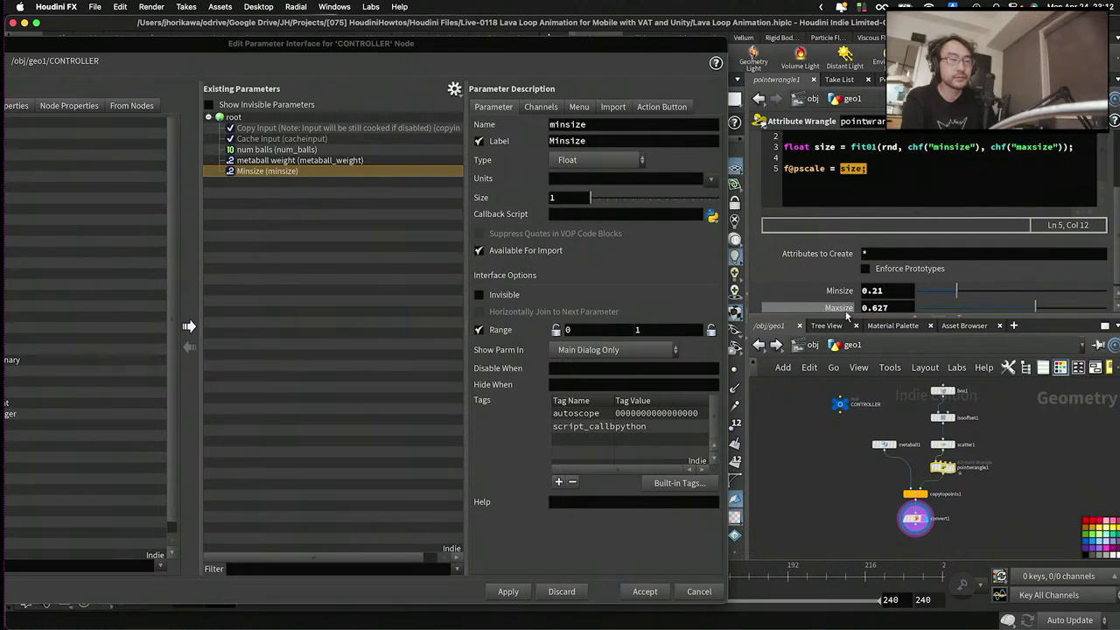
left_click_drag(838, 307, 353, 186)
left_click(376, 171)
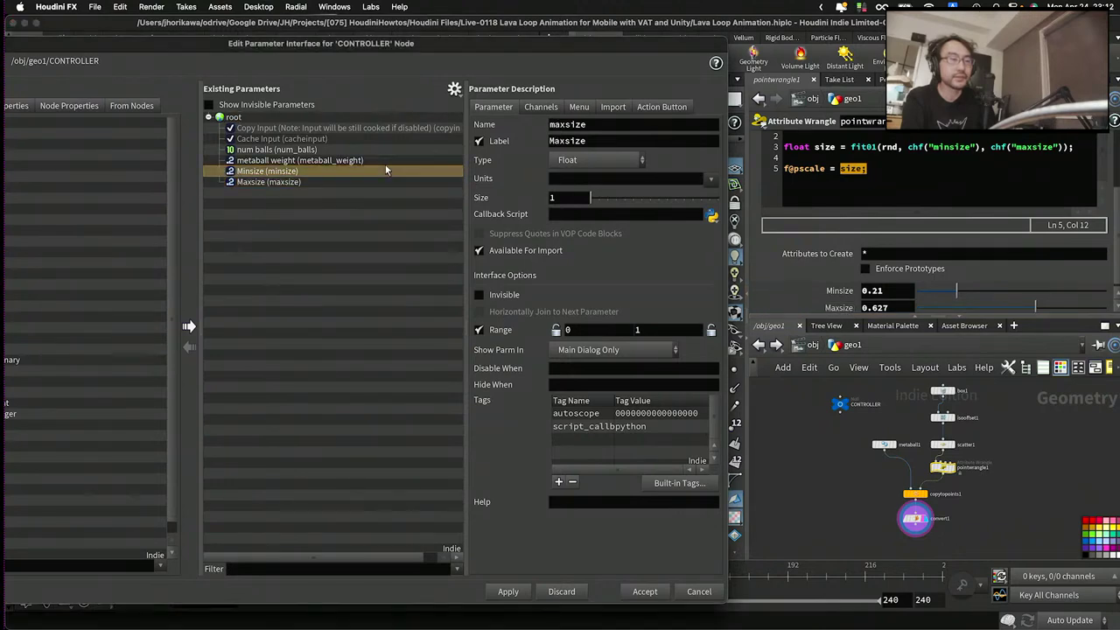
double_click(573, 124)
type("min_meta_")
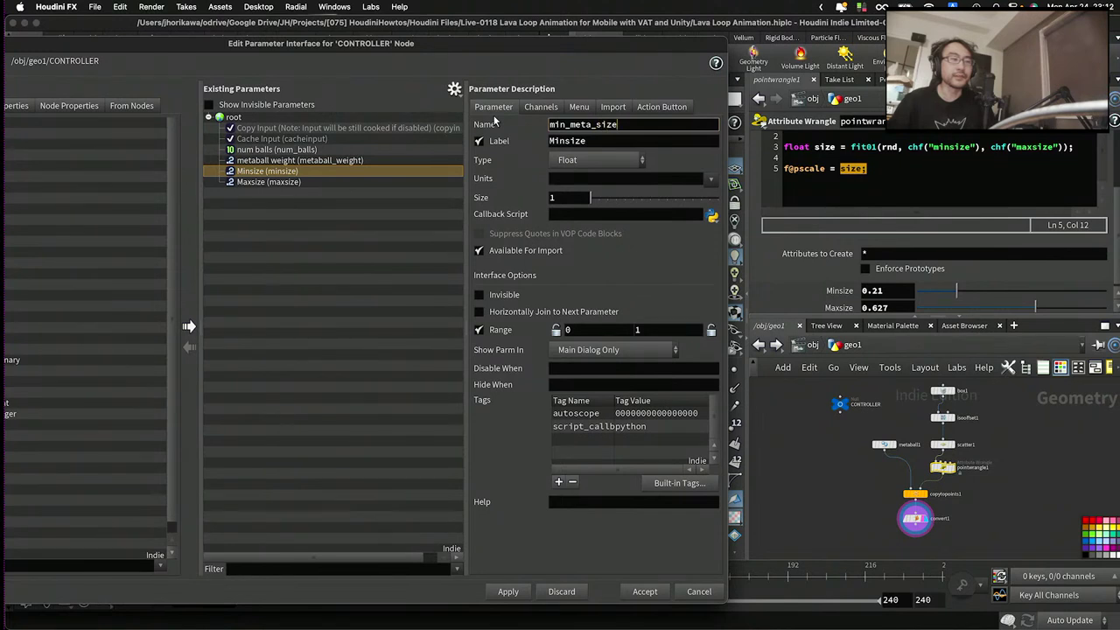
key("Tab")
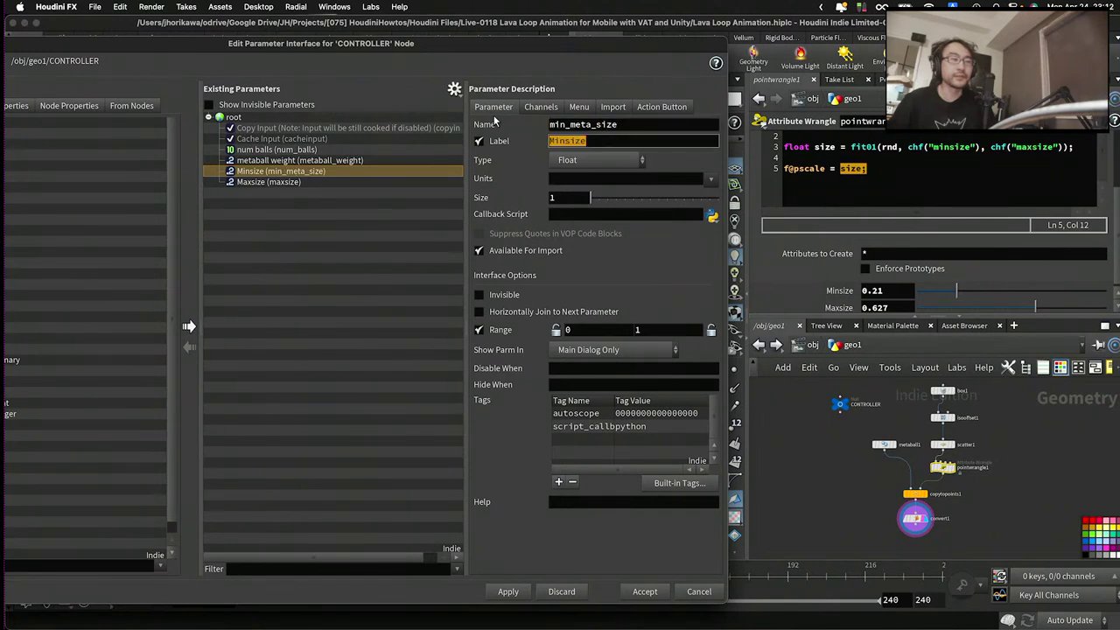
type("min meta ")
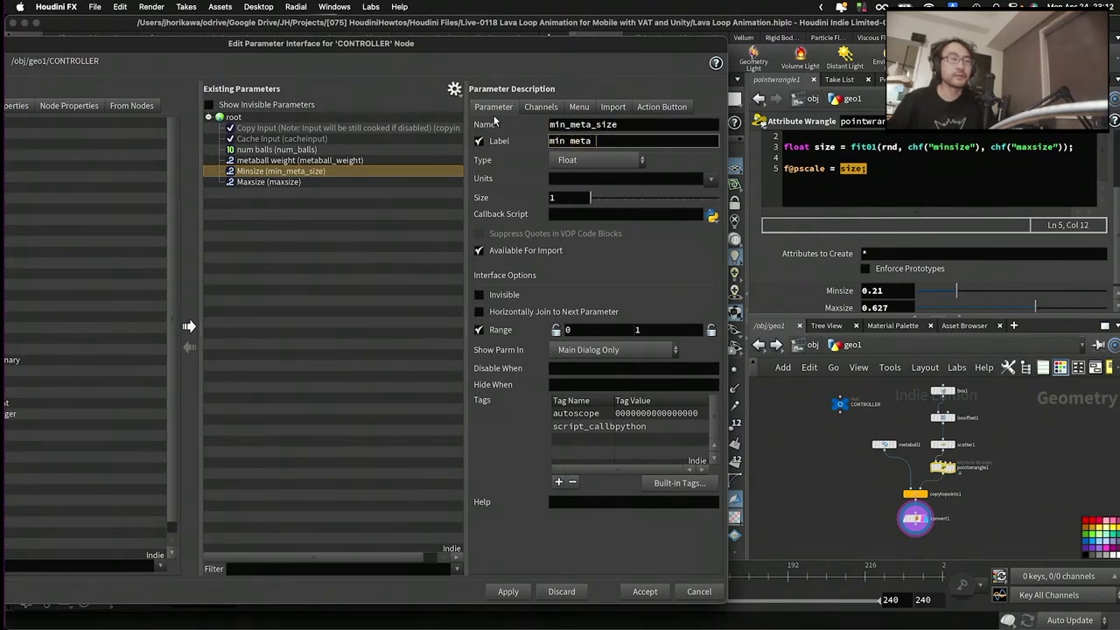
type("size")
key("Tab")
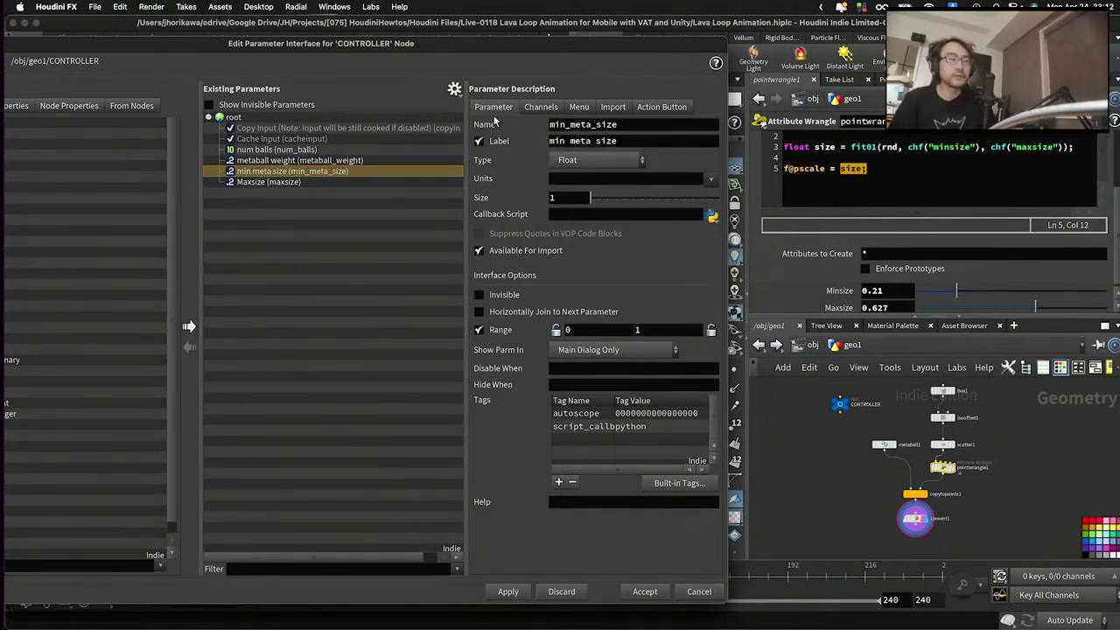
- Rename Maxsize to max_meta_size labelled 'max meta size', then apply and accept
left_click(372, 182)
left_click_drag(612, 126, 483, 127)
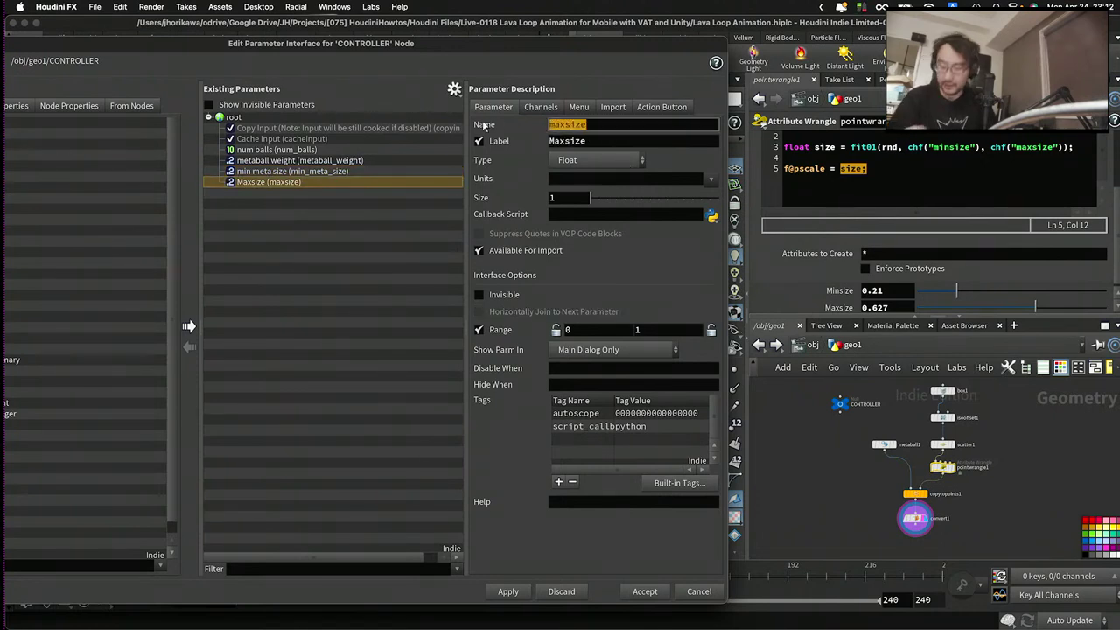
type("meta_")
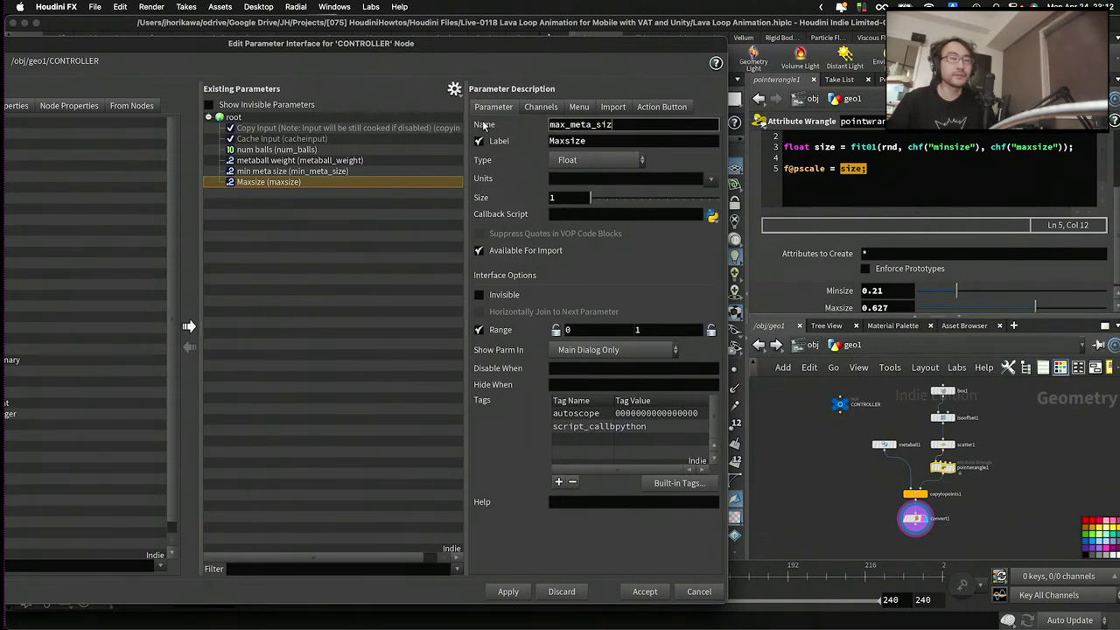
key("Tab")
type("MA")
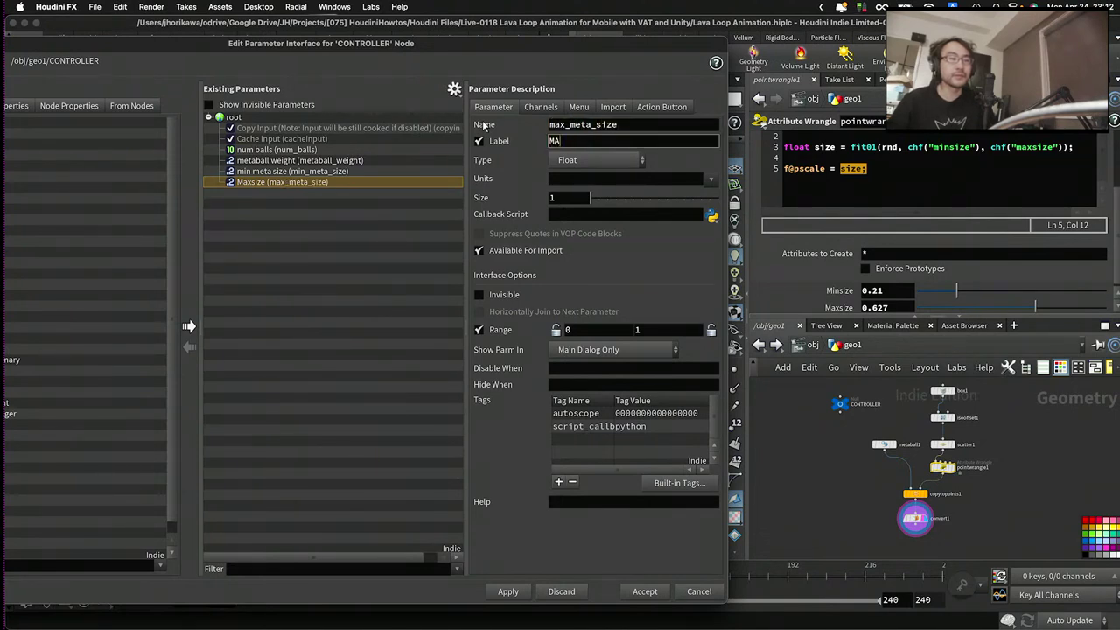
key("BackSpace")
key("BackSpace")
key("BackSpace")
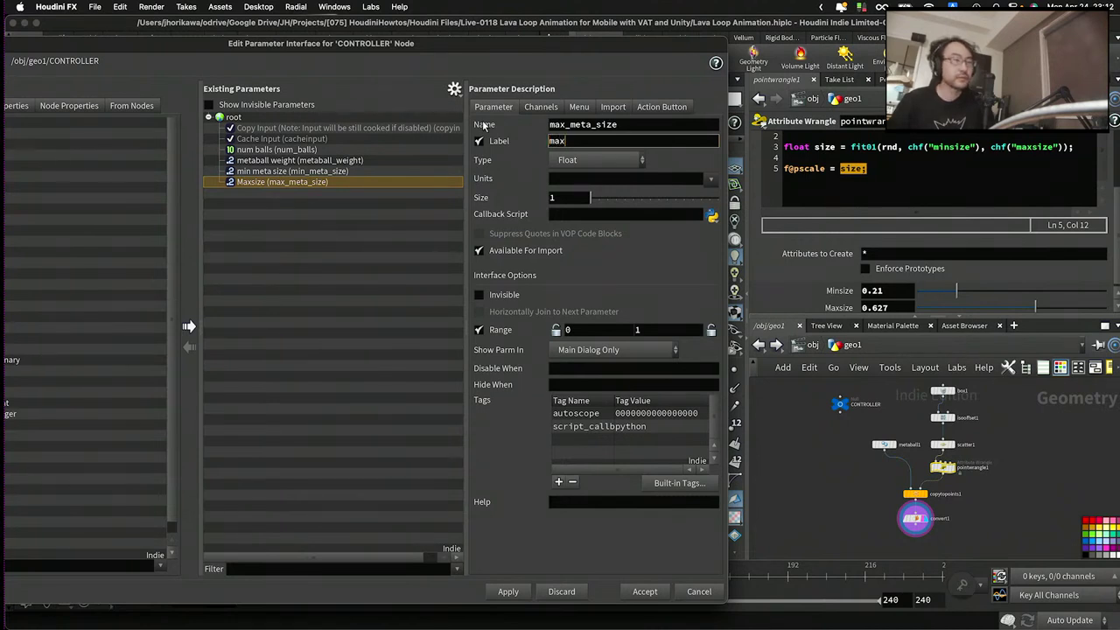
type("ax meta size")
key("Return")
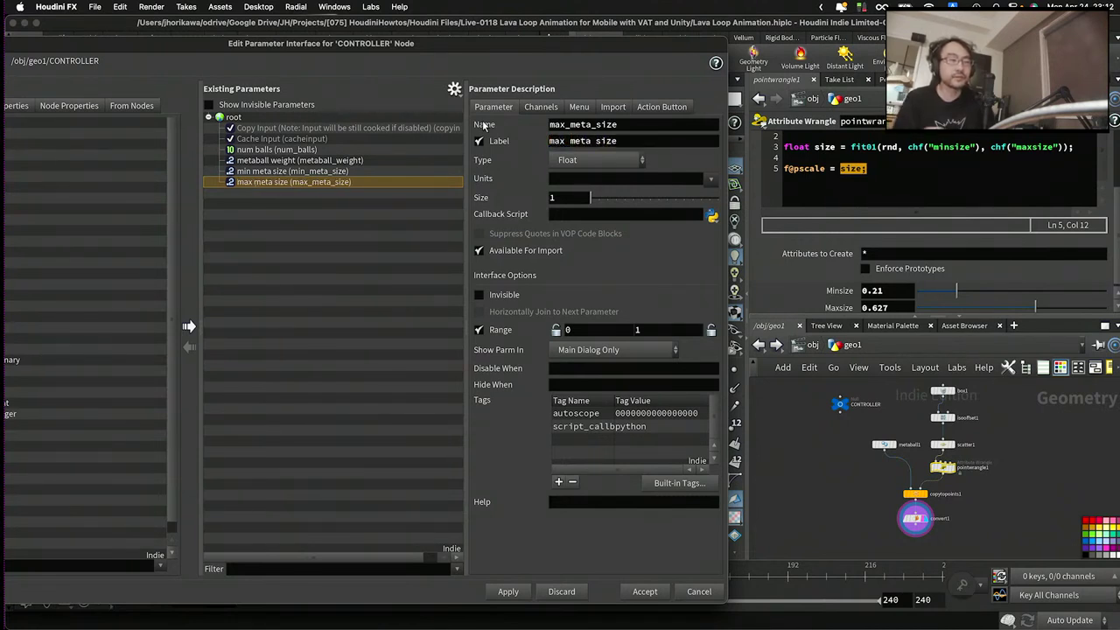
left_click(509, 591)
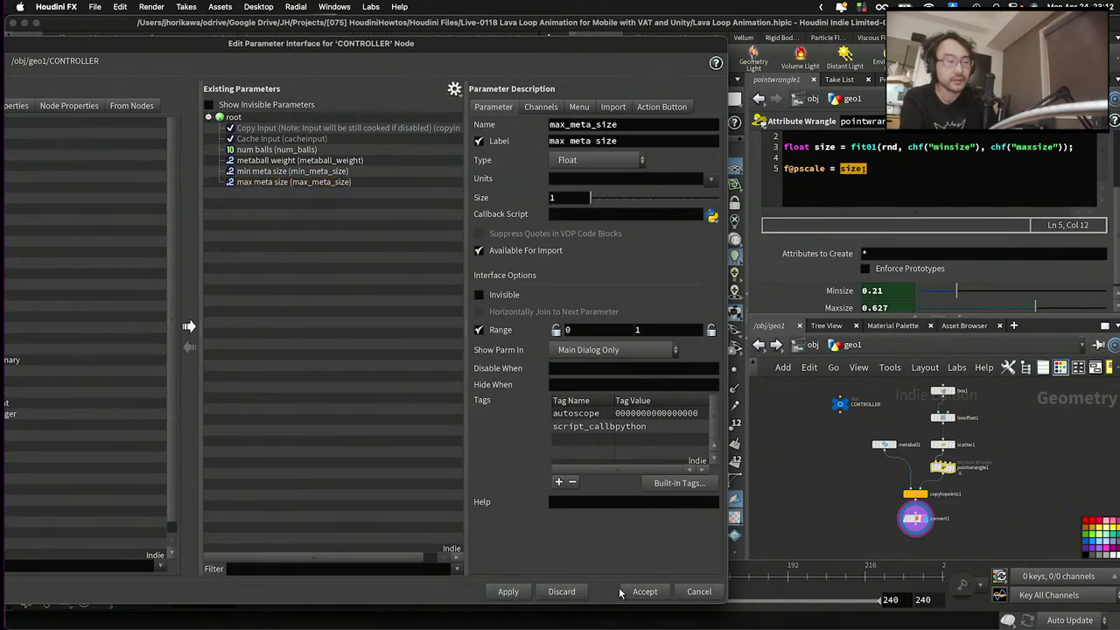
left_click(644, 591)
- Orbit around the metaball cluster and raise pointwrangle1's Maxsize from 0.627 to 0.738
left_click_drag(592, 324, 589, 290)
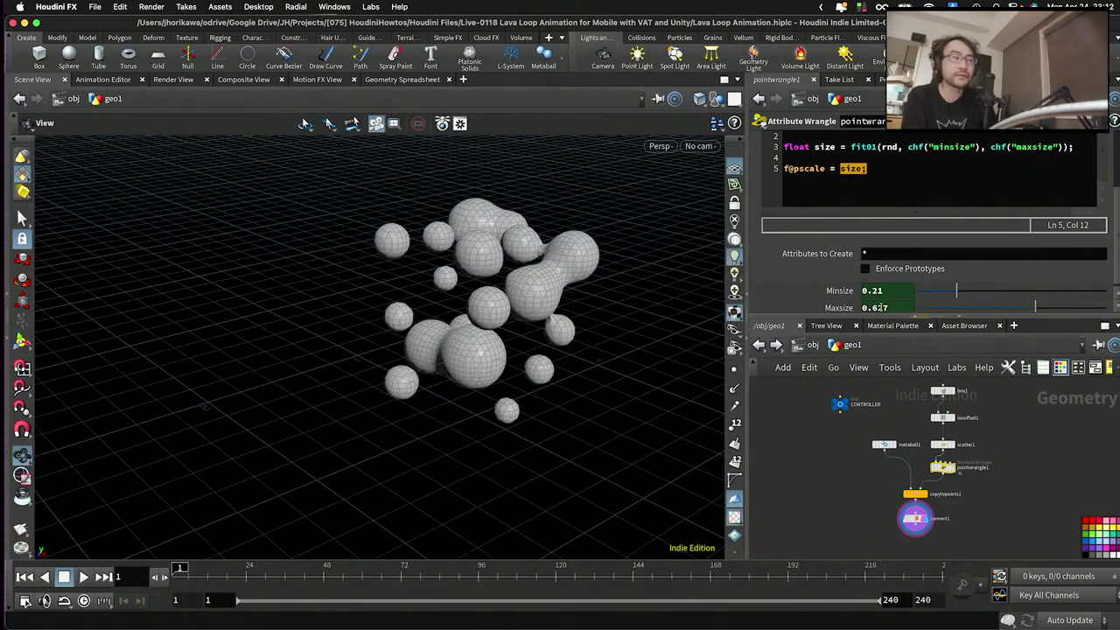
left_click_drag(569, 300, 664, 306)
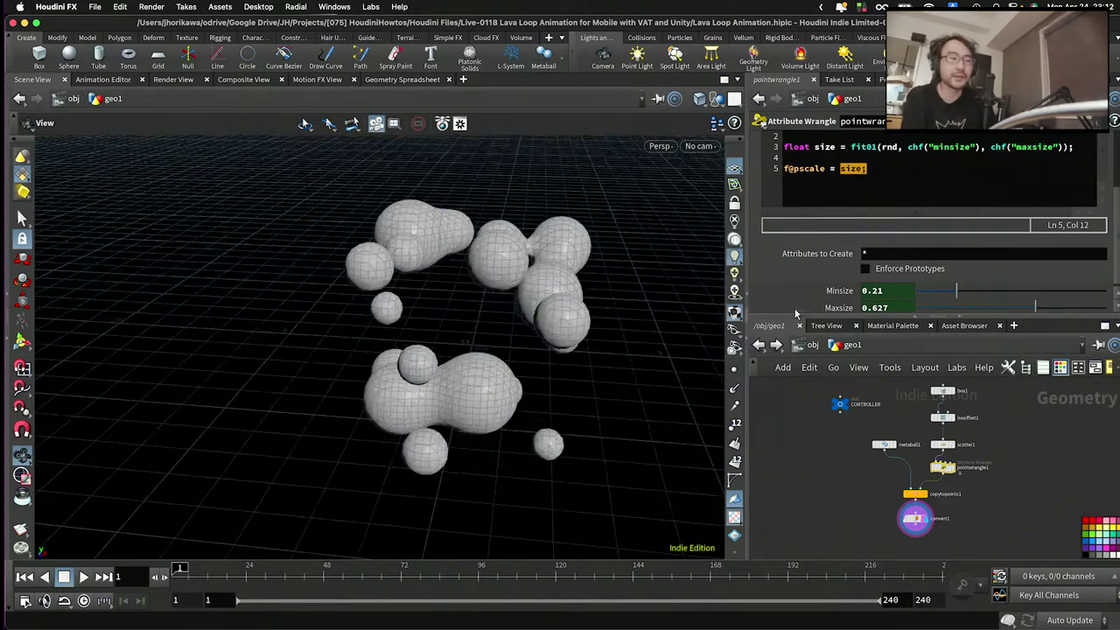
left_click_drag(587, 313, 532, 283)
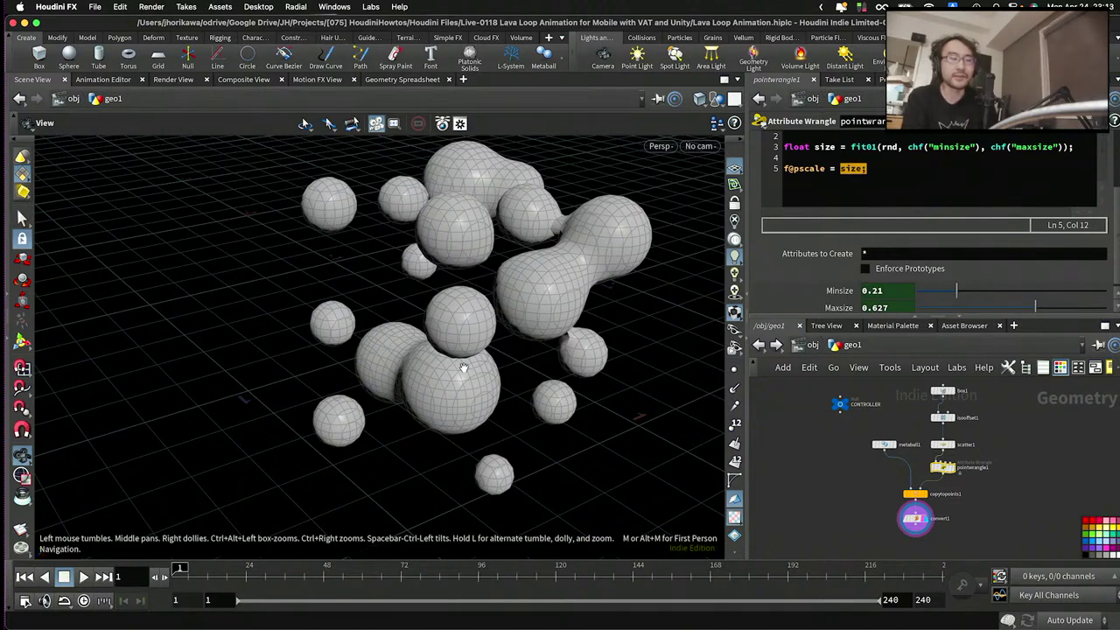
left_click_drag(499, 210, 531, 348)
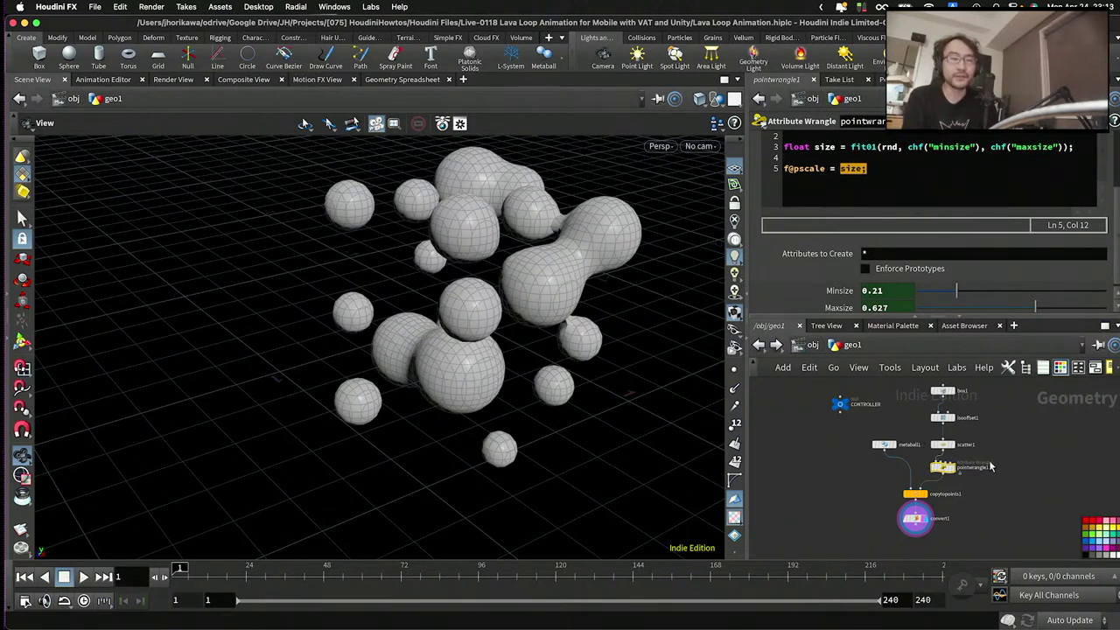
scroll(980, 471, "up", 3)
left_click_drag(590, 346, 581, 298)
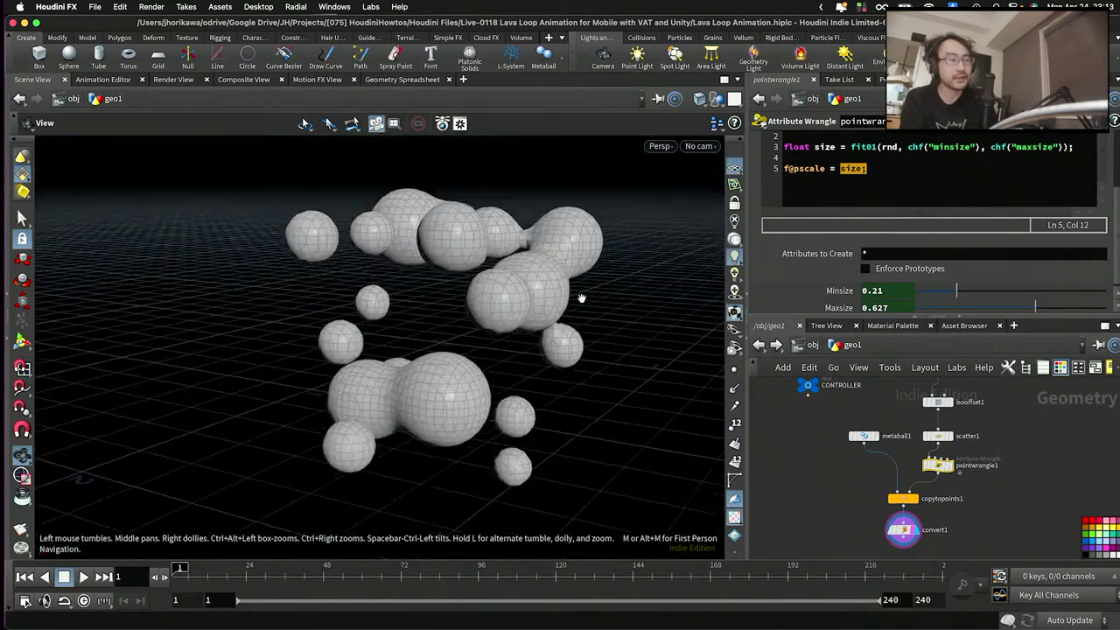
scroll(940, 472, "up", 1)
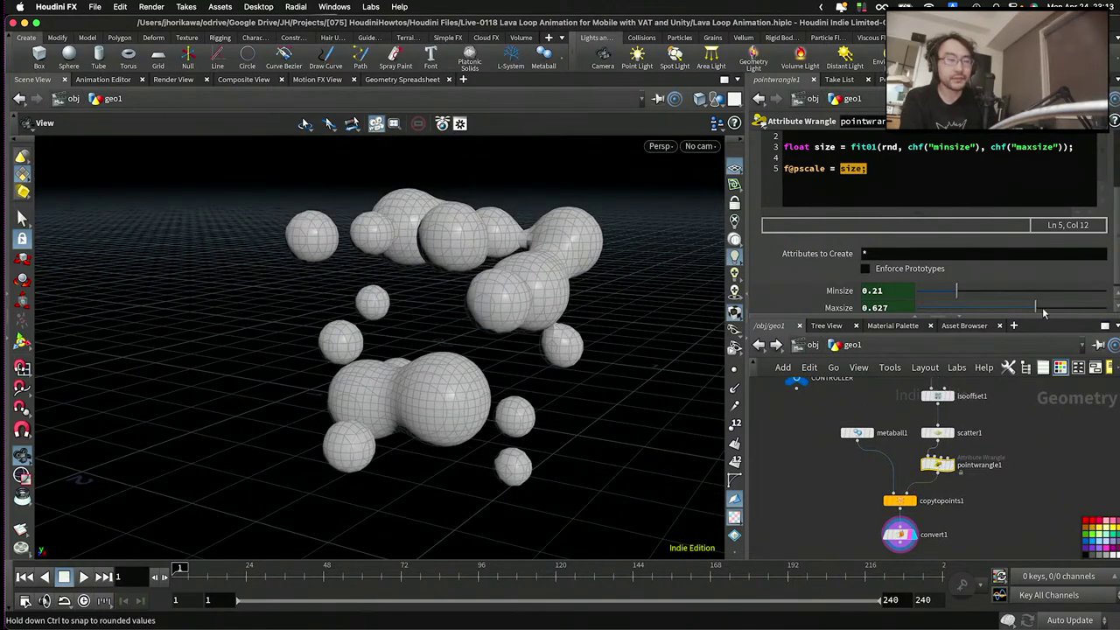
left_click_drag(1041, 313, 1062, 312)
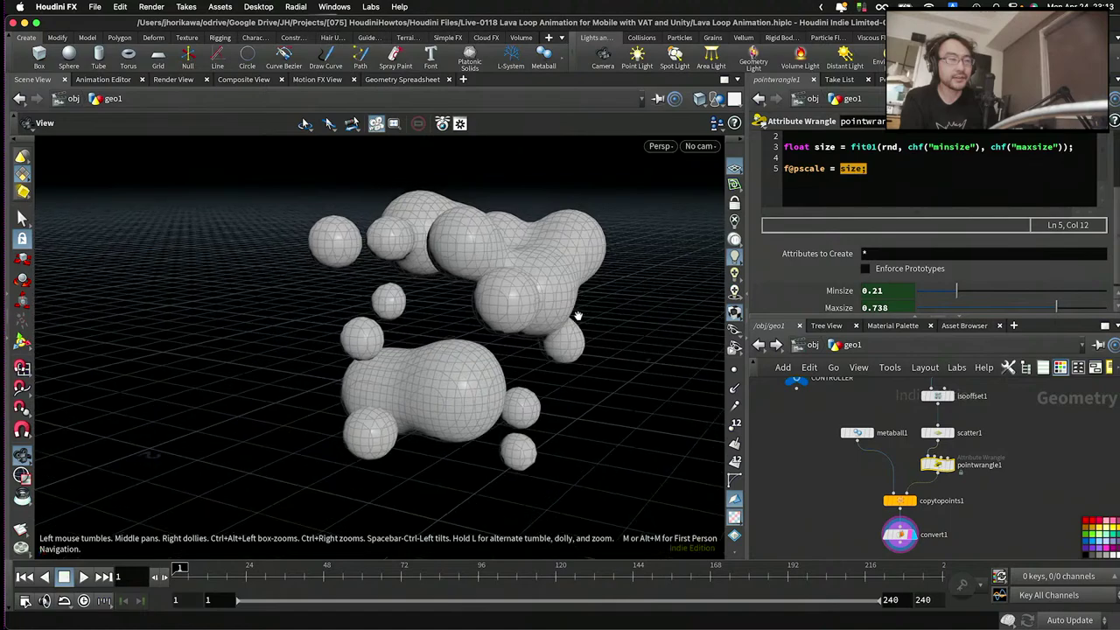
left_click_drag(577, 316, 581, 343)
scroll(946, 517, "up", 4)
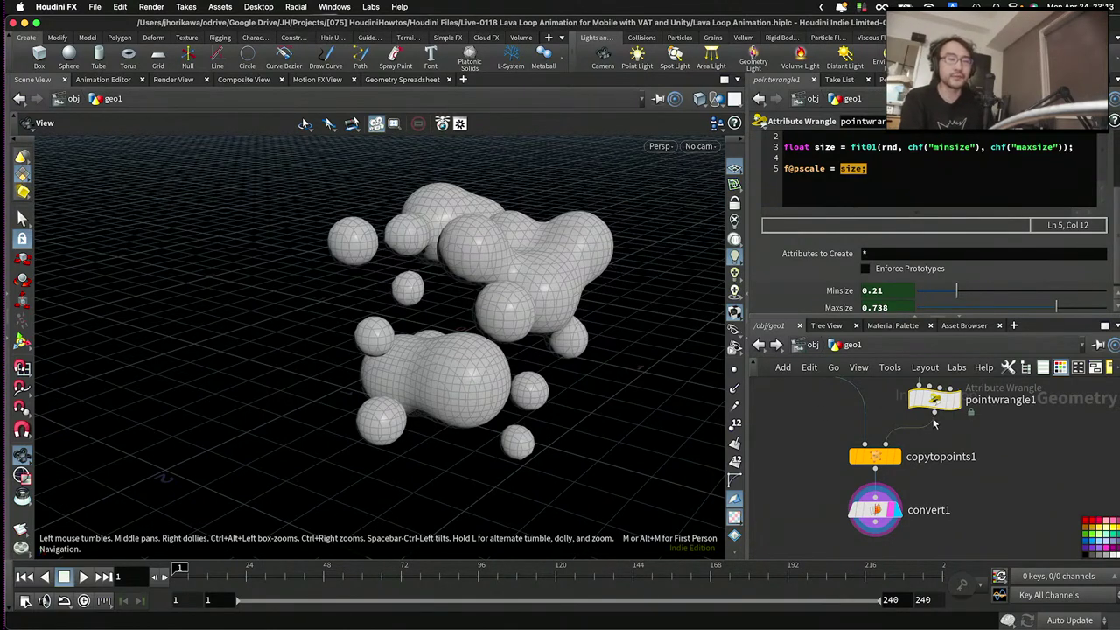
- View the scattered points from the point wrangle and wire them into copytopoints1's second input
left_click(953, 399)
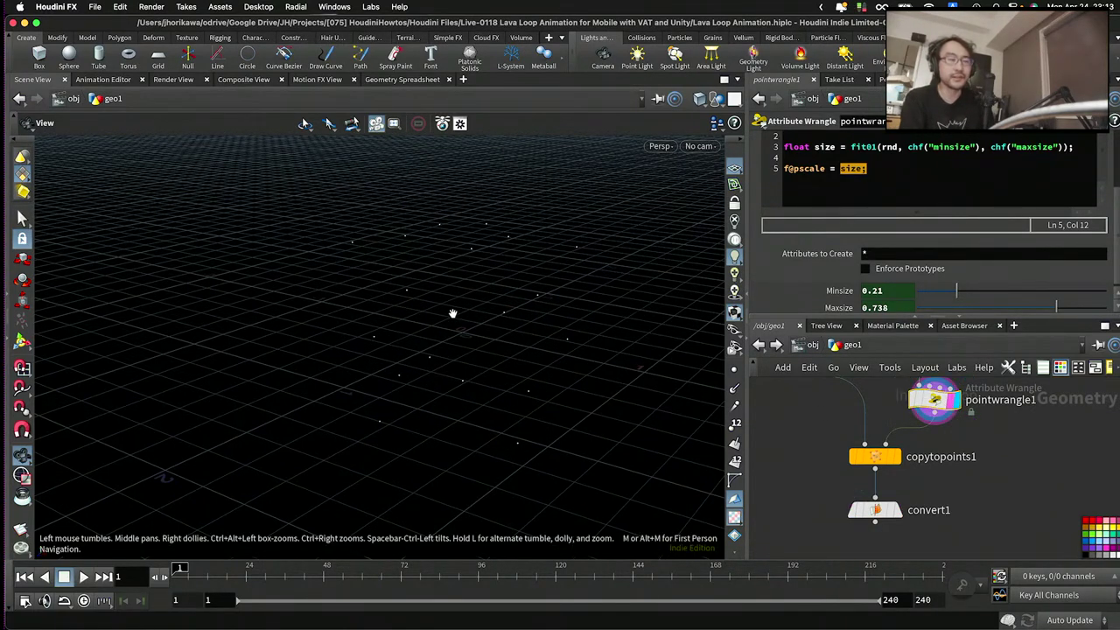
mouse_move(463, 204)
left_mouse_down()
mouse_move(478, 210)
mouse_move(478, 249)
mouse_move(473, 211)
left_mouse_up()
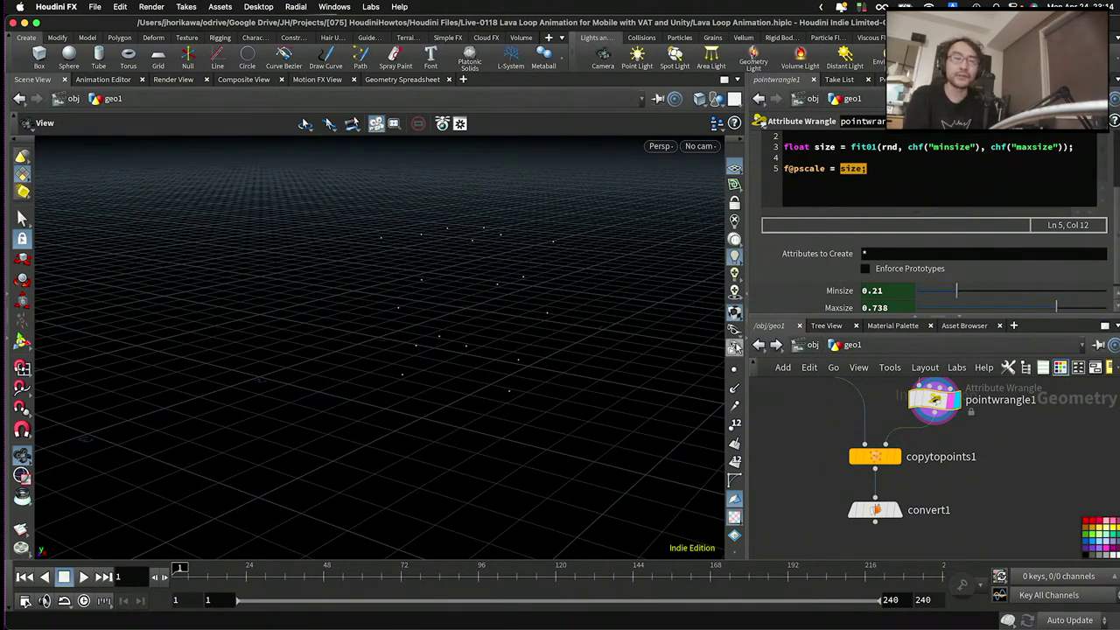
scroll(942, 443, "down", 3)
left_click(914, 449)
scroll(914, 450, "up", 2)
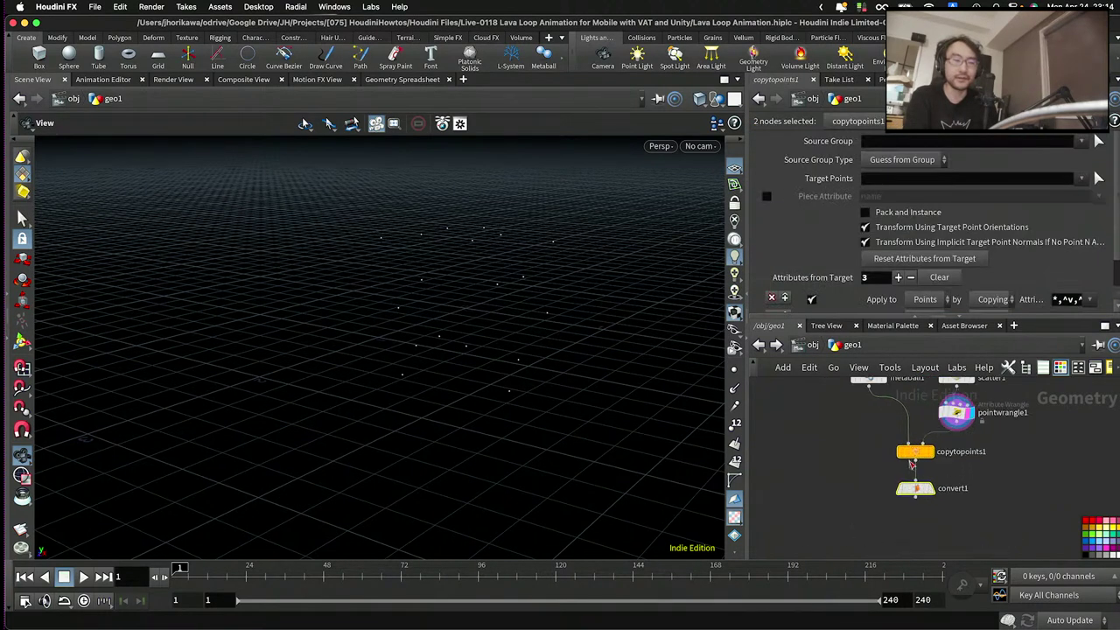
left_click(923, 446)
scroll(927, 437, "up", 2)
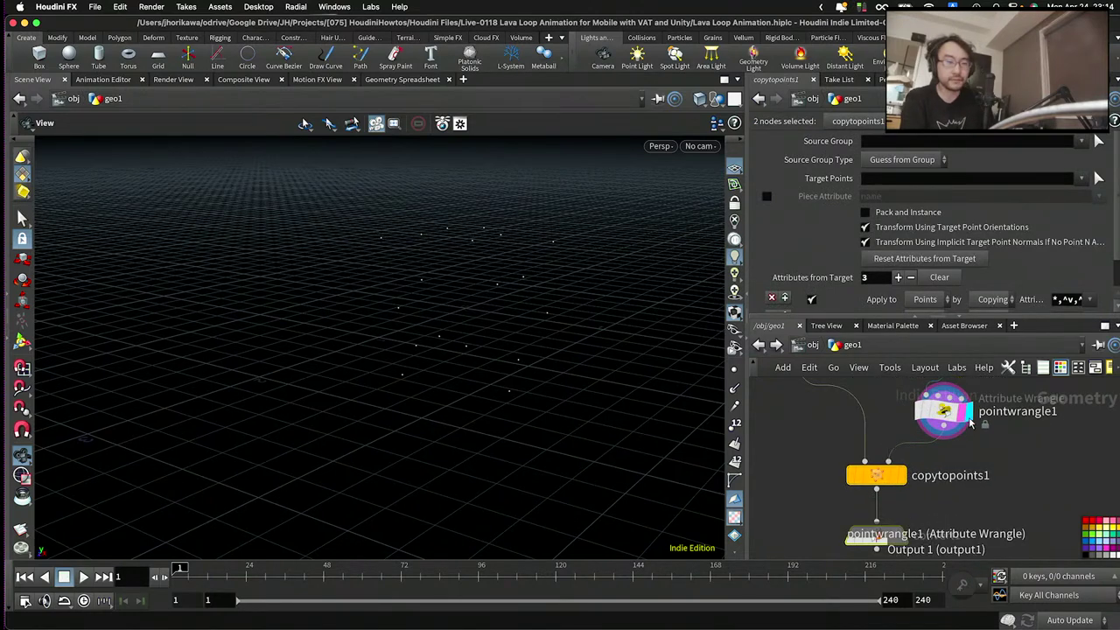
left_click(943, 427)
- Rename the point wrangle node to pscale
double_click(1010, 420)
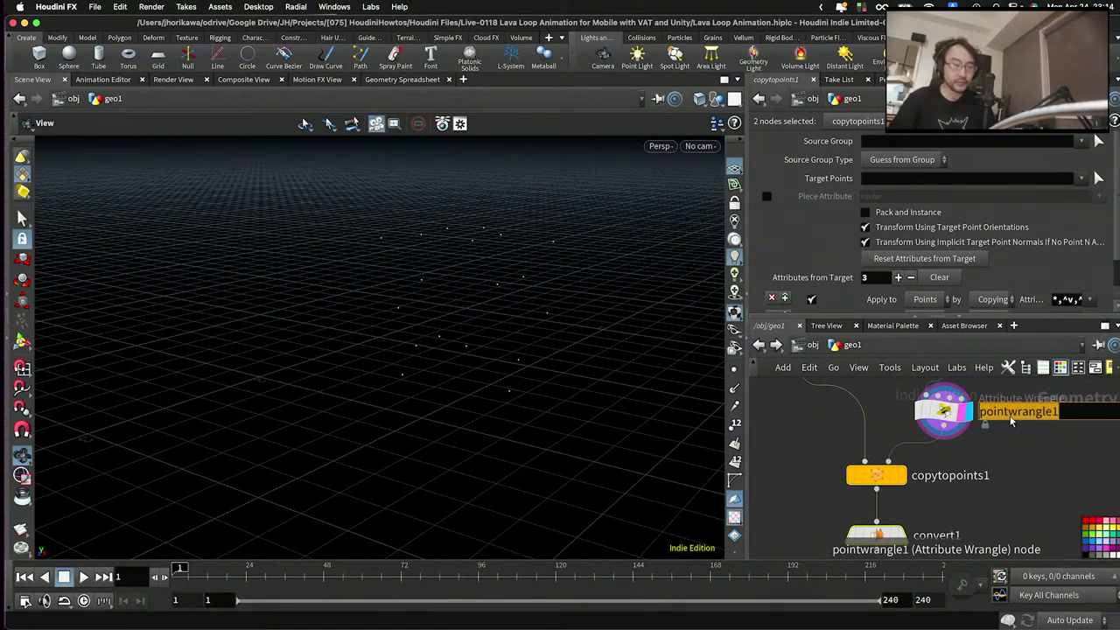
type("pscale")
key("Return")
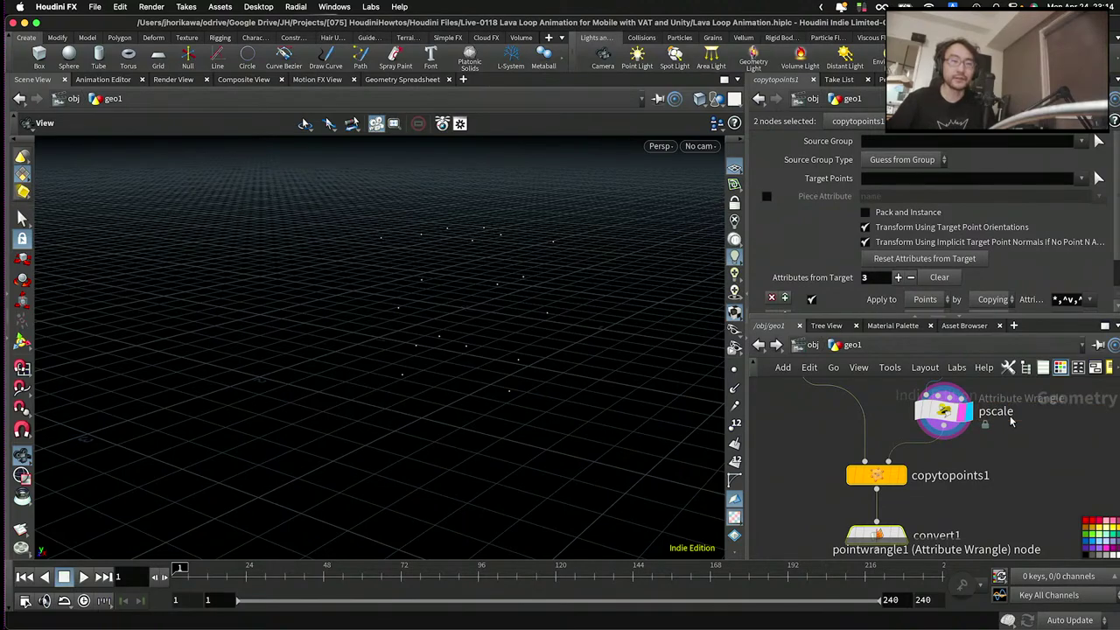
key("ctrl+Up")
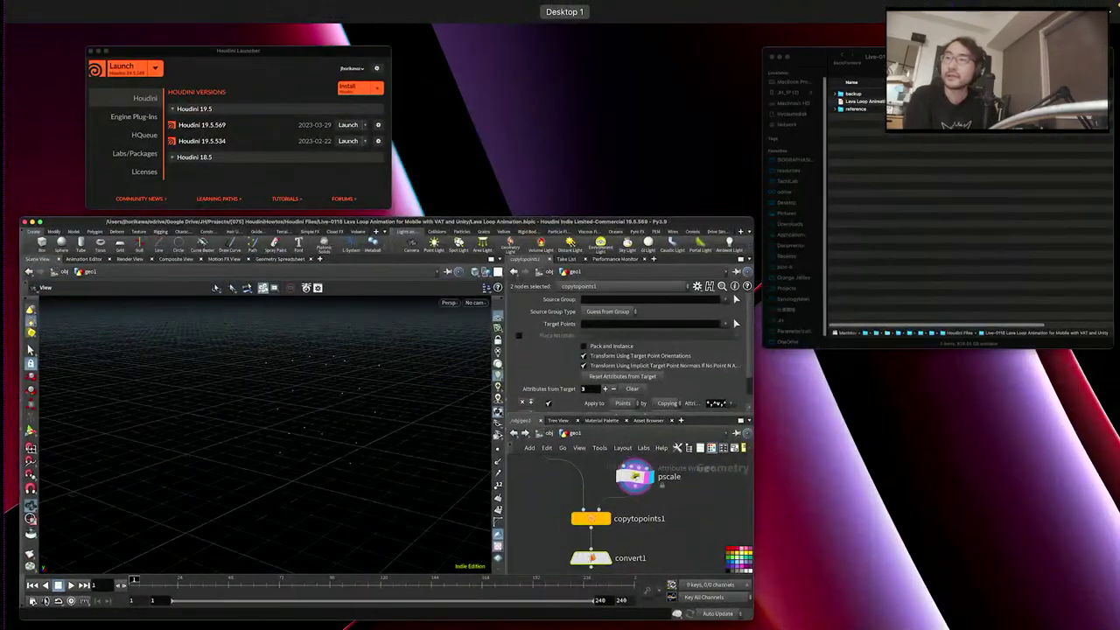
key("ctrl+Up")
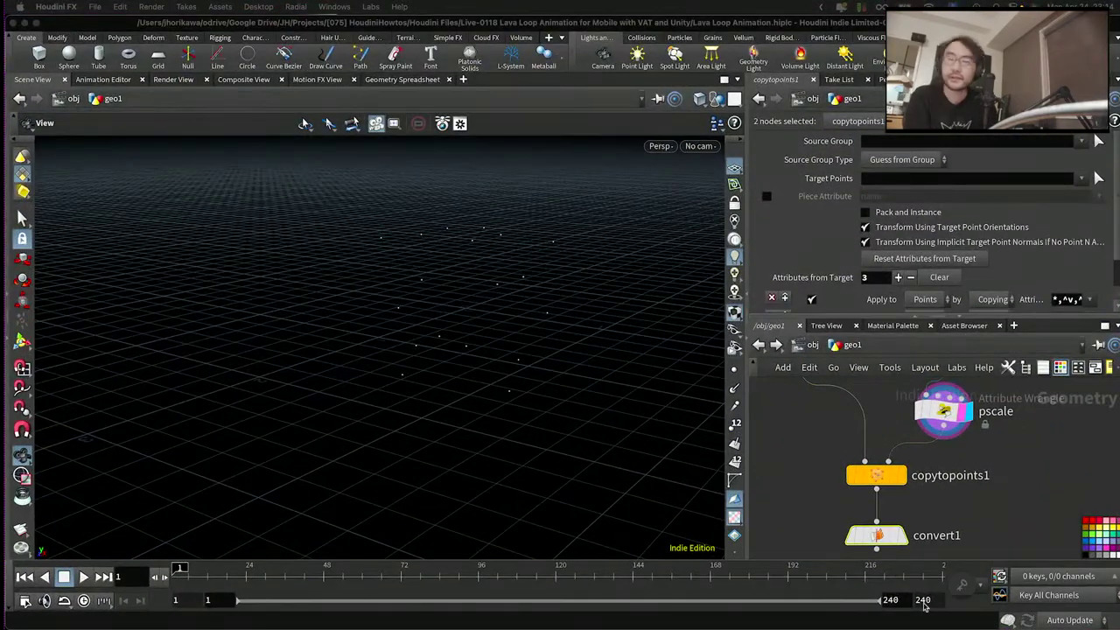
- Add convert1 to the selection, tidy the node layout, and scrub the timeline back to frame 1
left_click(877, 536, "shift")
scroll(877, 542, "down", 3)
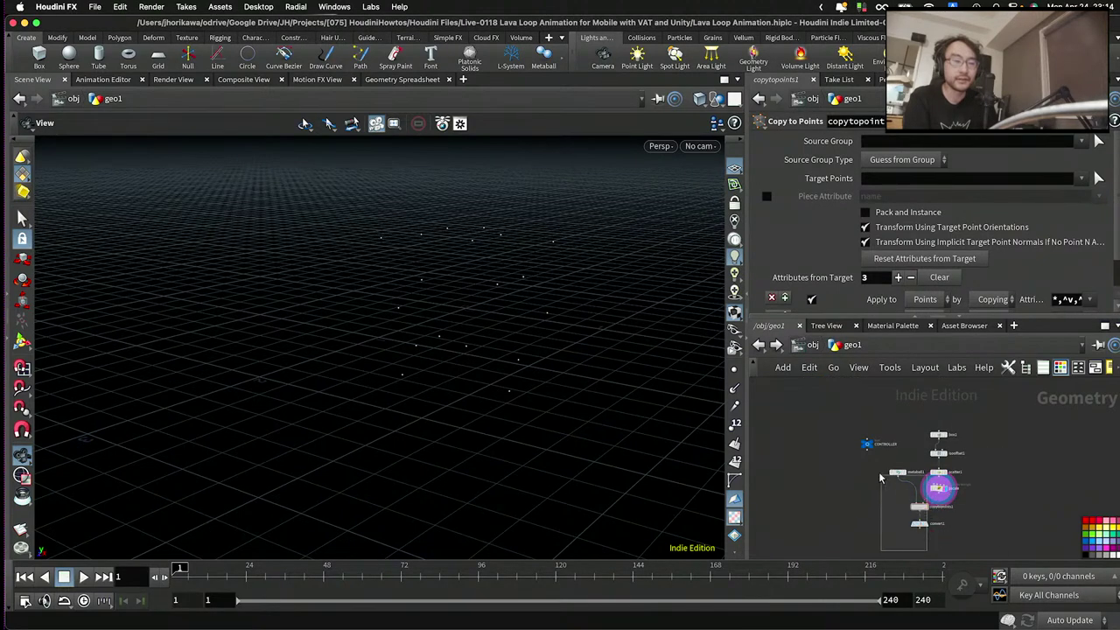
key("l")
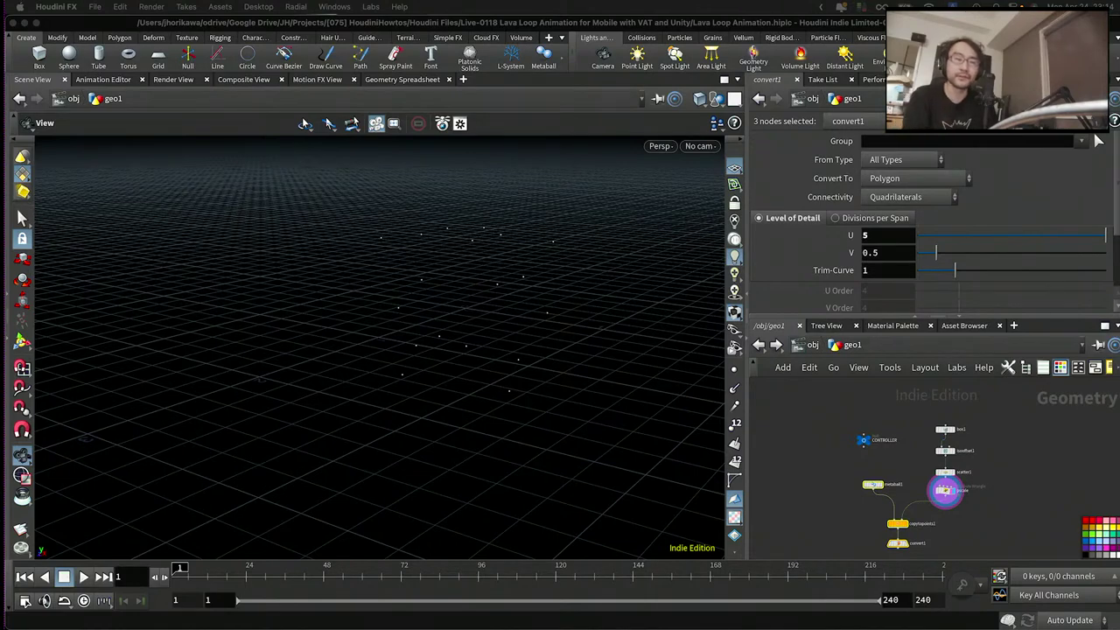
key("F11")
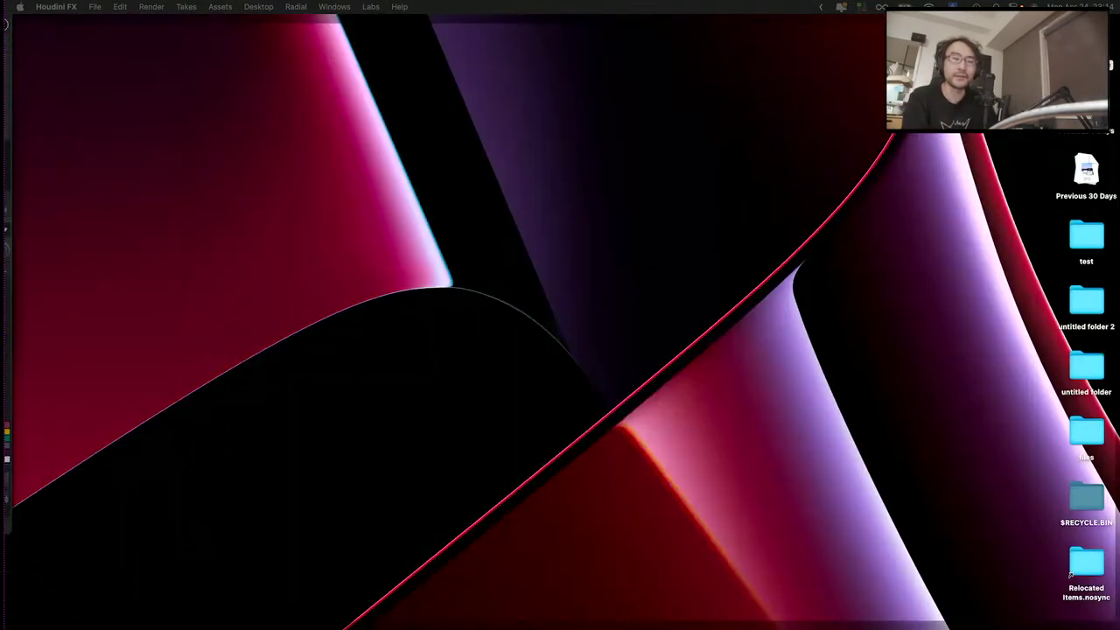
key("F11")
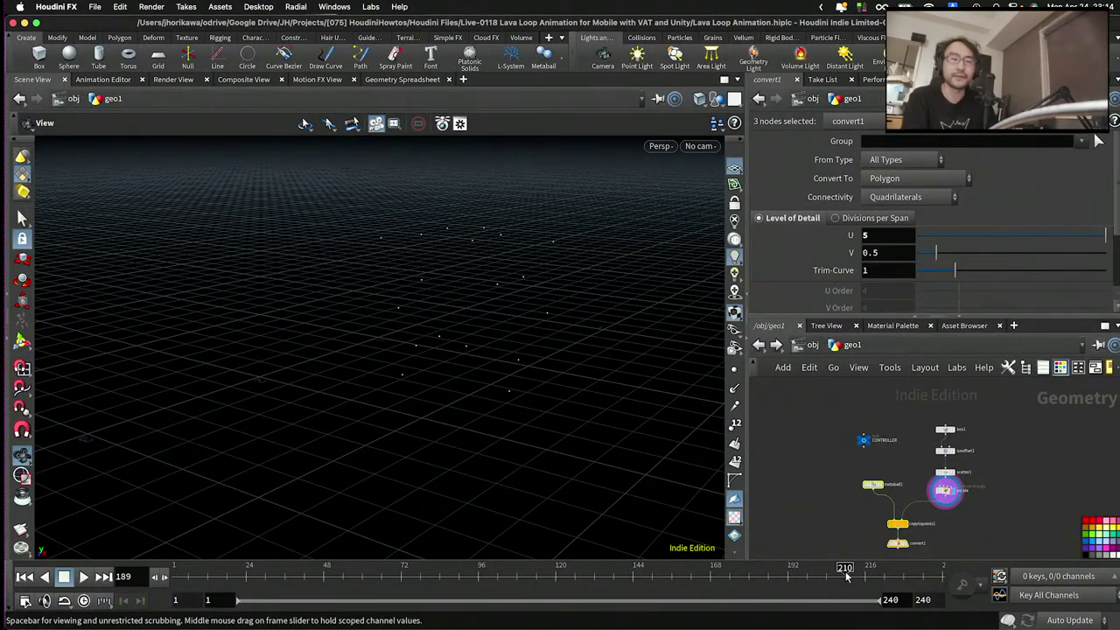
left_click_drag(845, 575, 179, 570)
- Keep only convert1 selected and frame the copy and convert nodes in the network
left_click(957, 517)
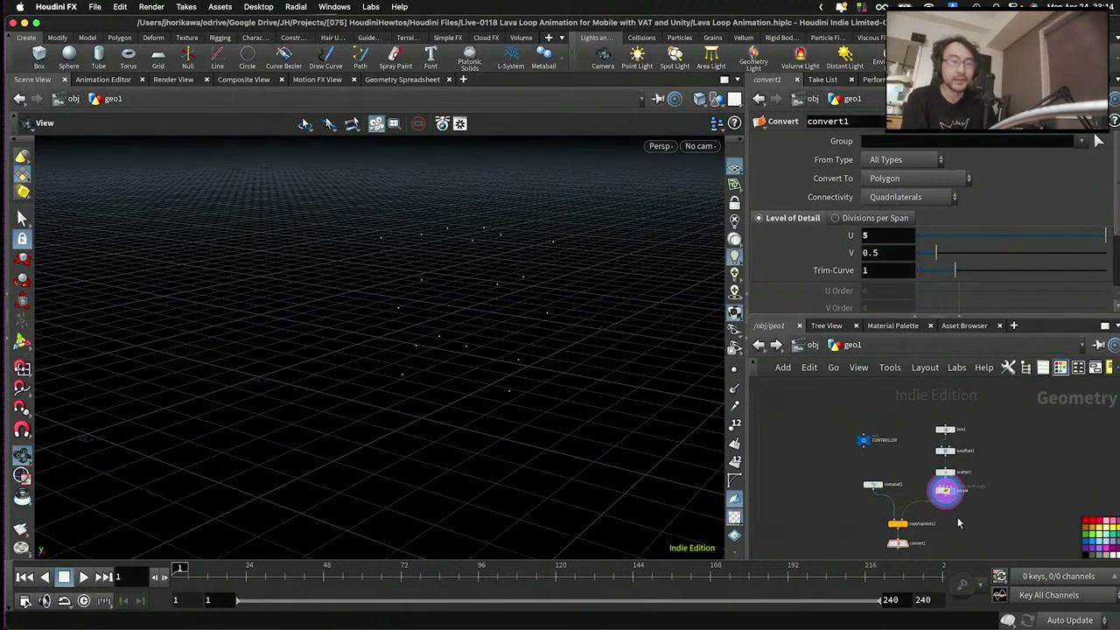
scroll(957, 516, "up", 2)
middle_click_drag(957, 516, 971, 486)
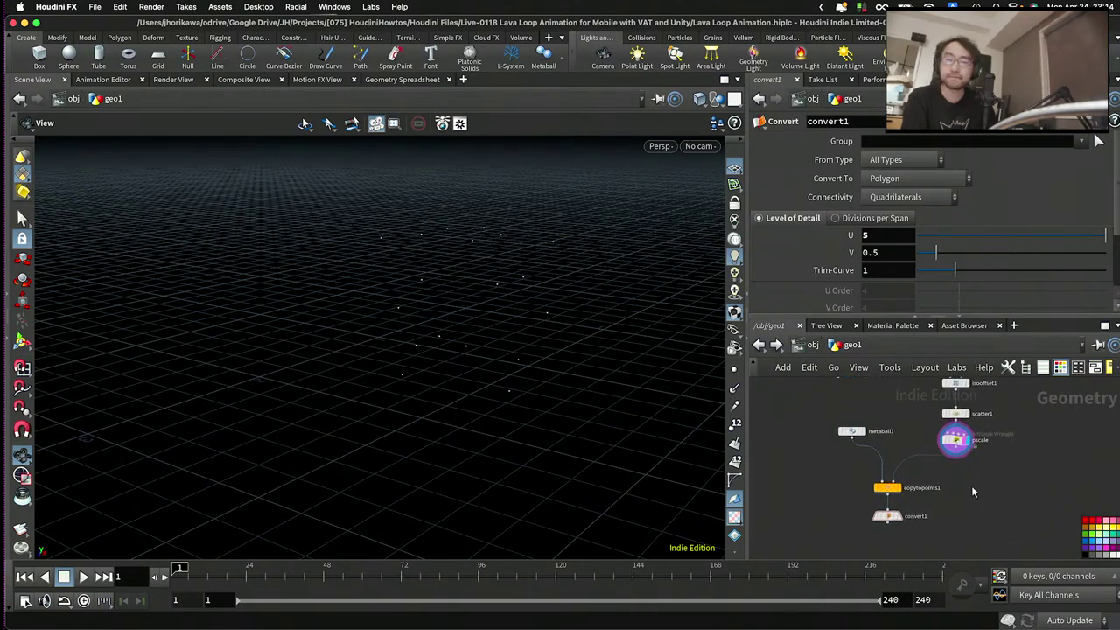
key("Tab")
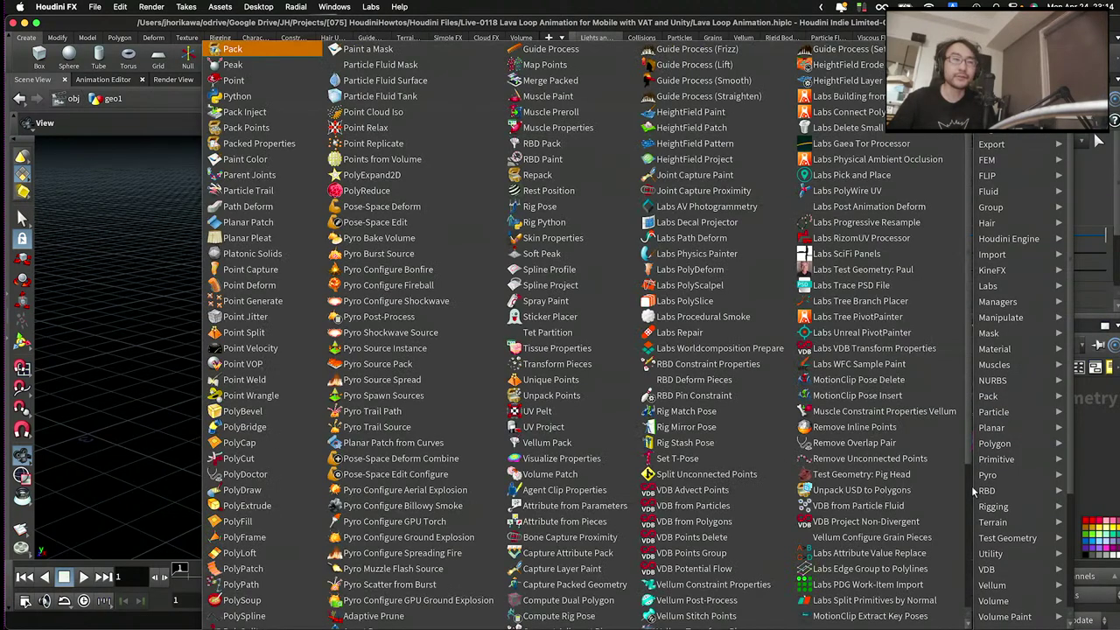
- Drop an Attribute Wrangle on the wire after pscale and rename it animate
type("wrangle")
key("Return")
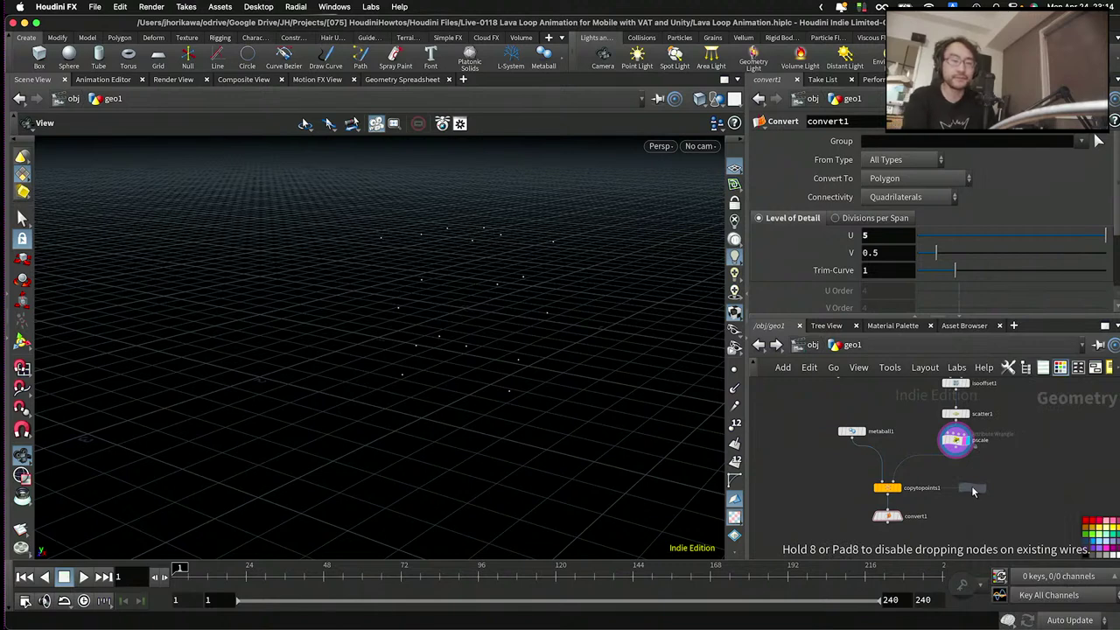
left_click(927, 468)
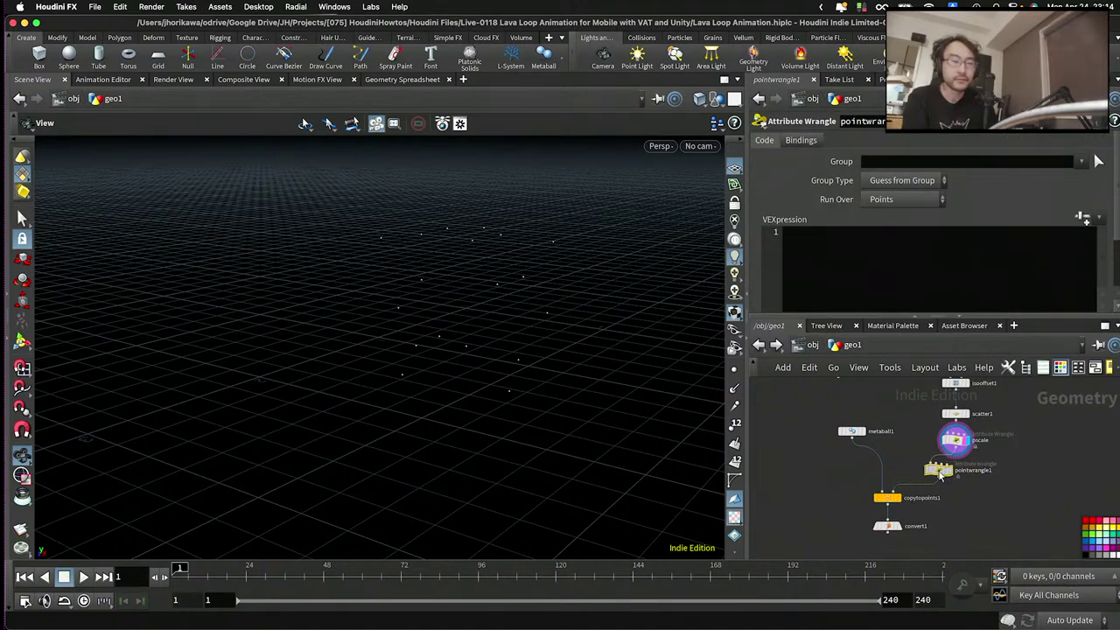
scroll(959, 472, "up", 3)
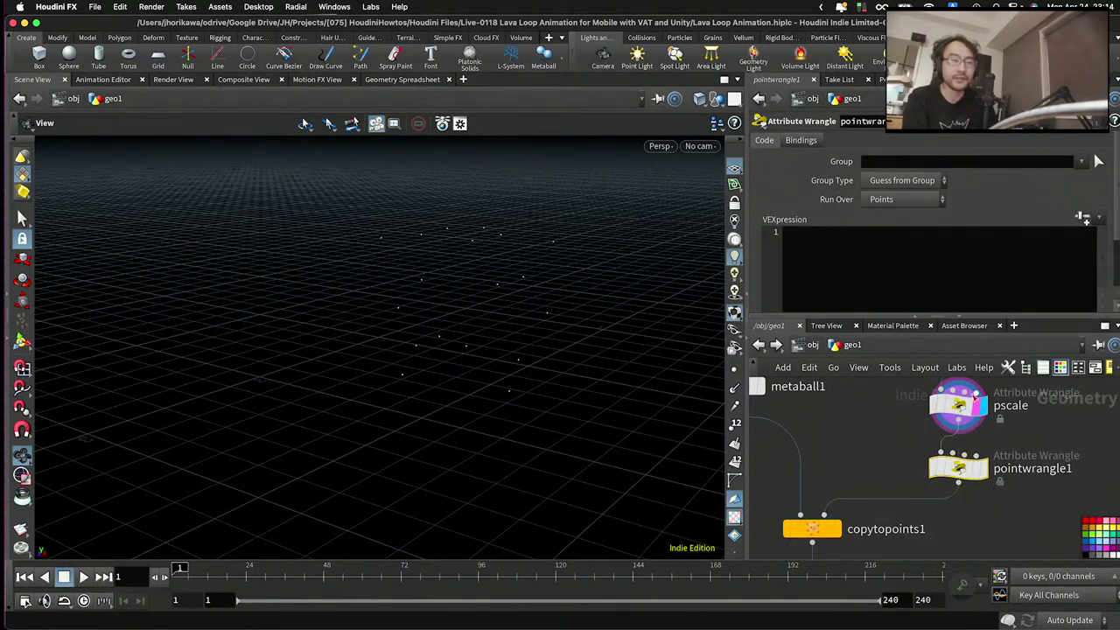
double_click(1016, 470)
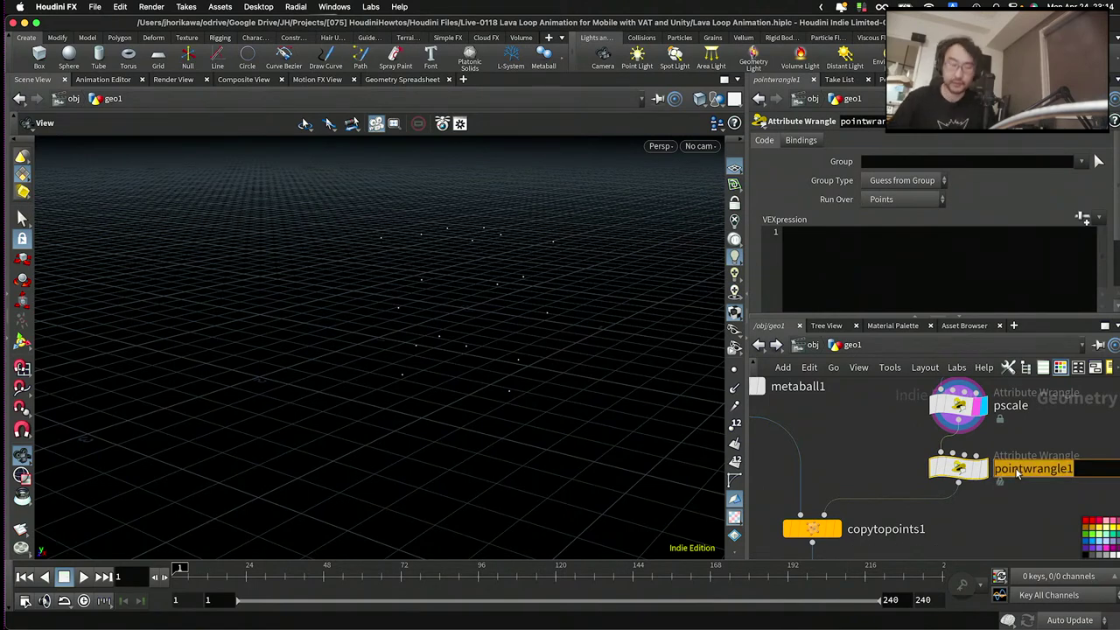
type("animate")
key("Return")
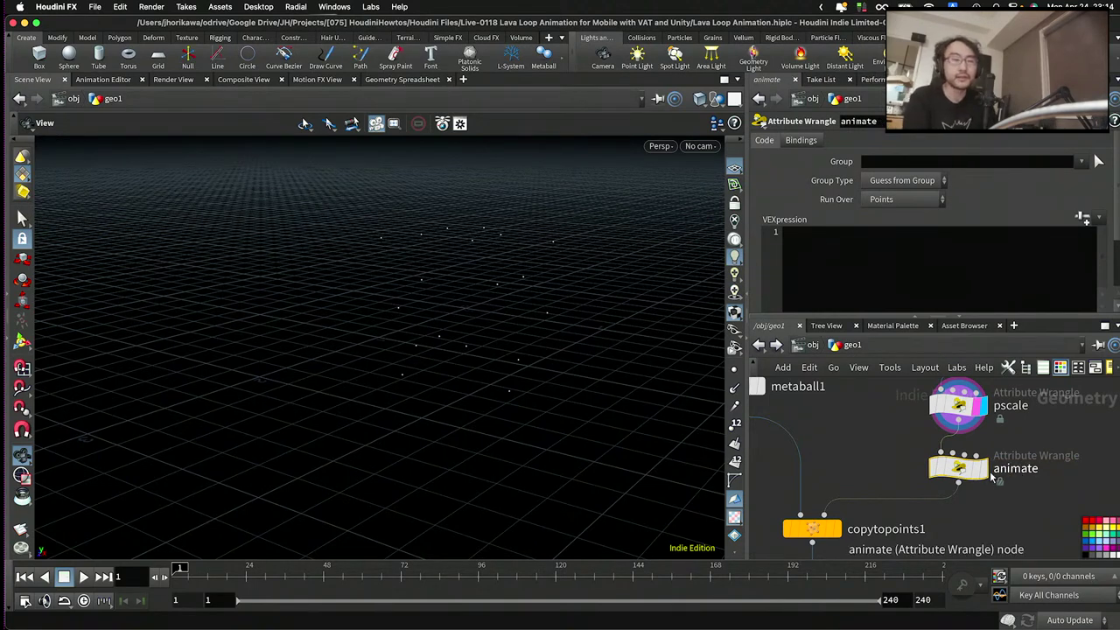
left_click(930, 282)
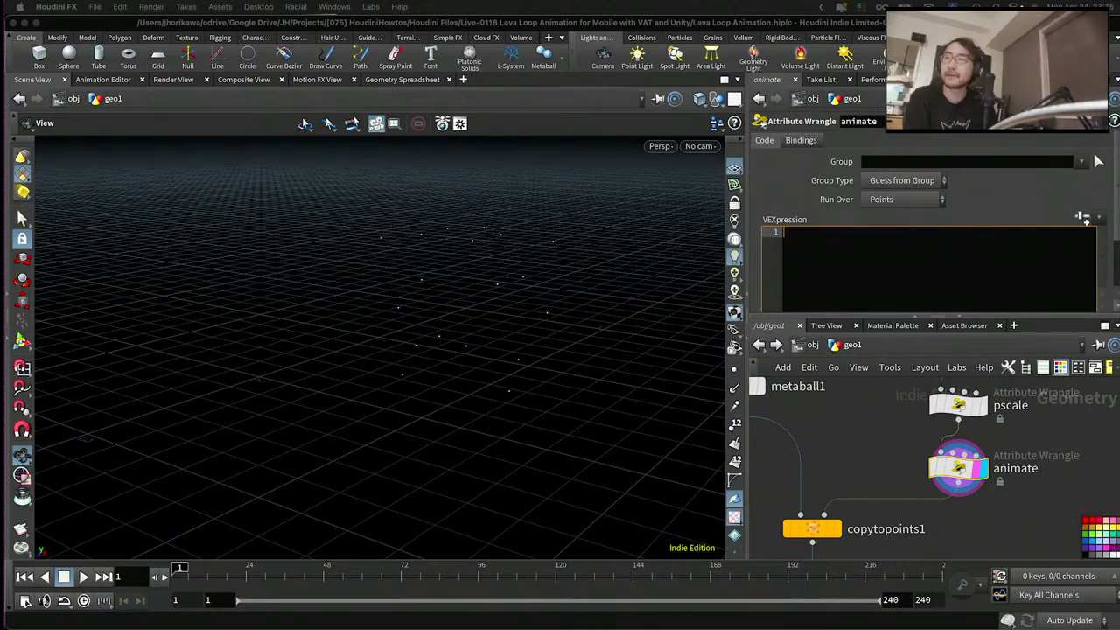
left_click(962, 473)
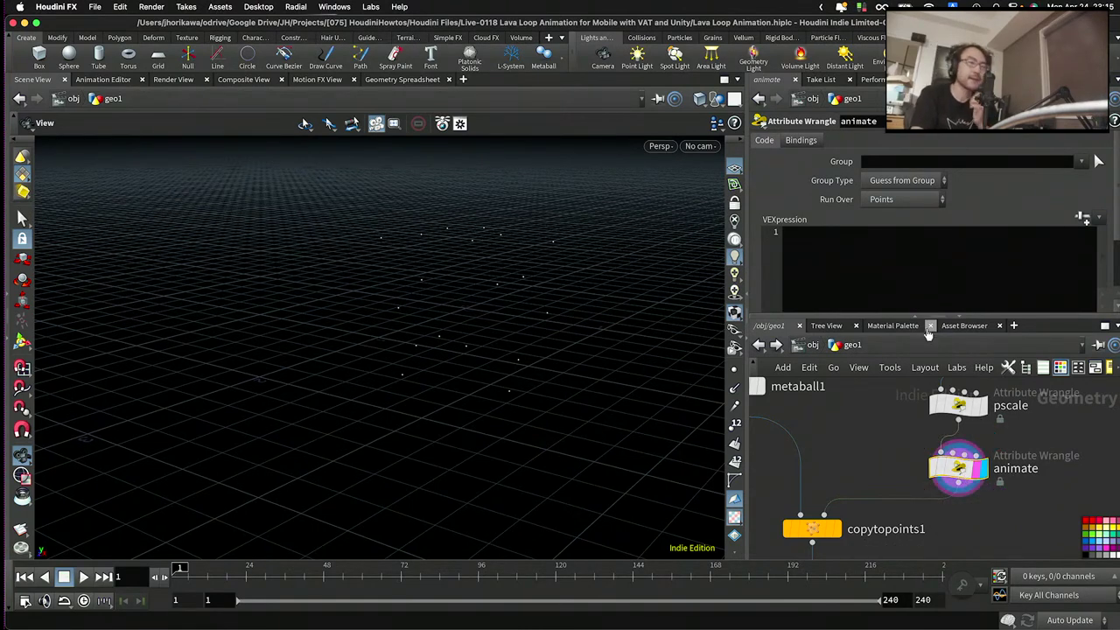
left_click(912, 274)
type("@P")
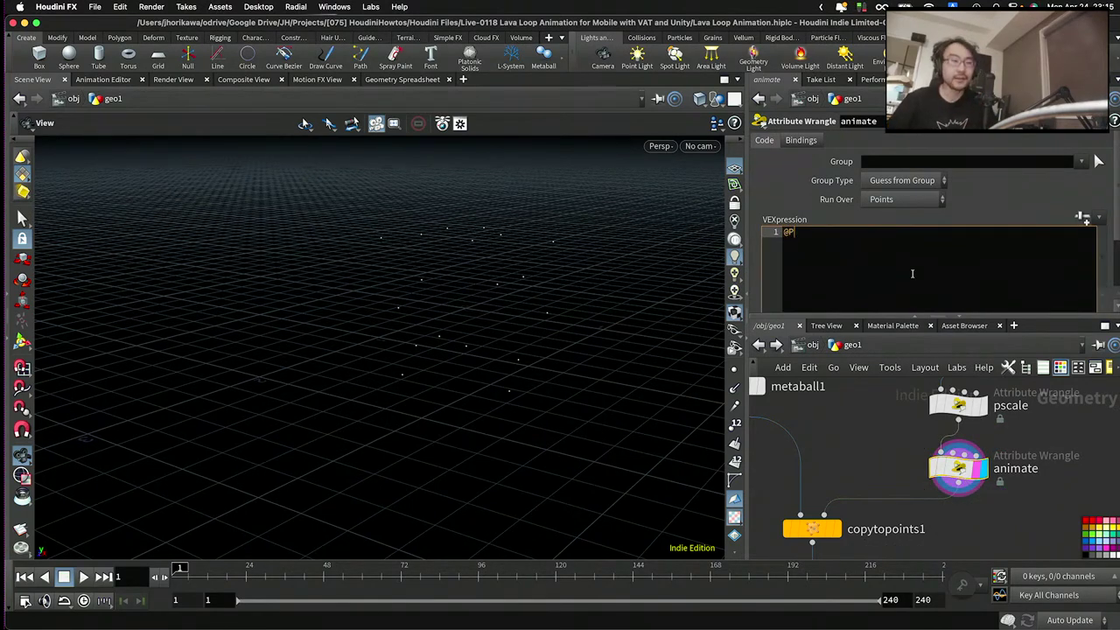
key("BackSpace")
key("BackSpace")
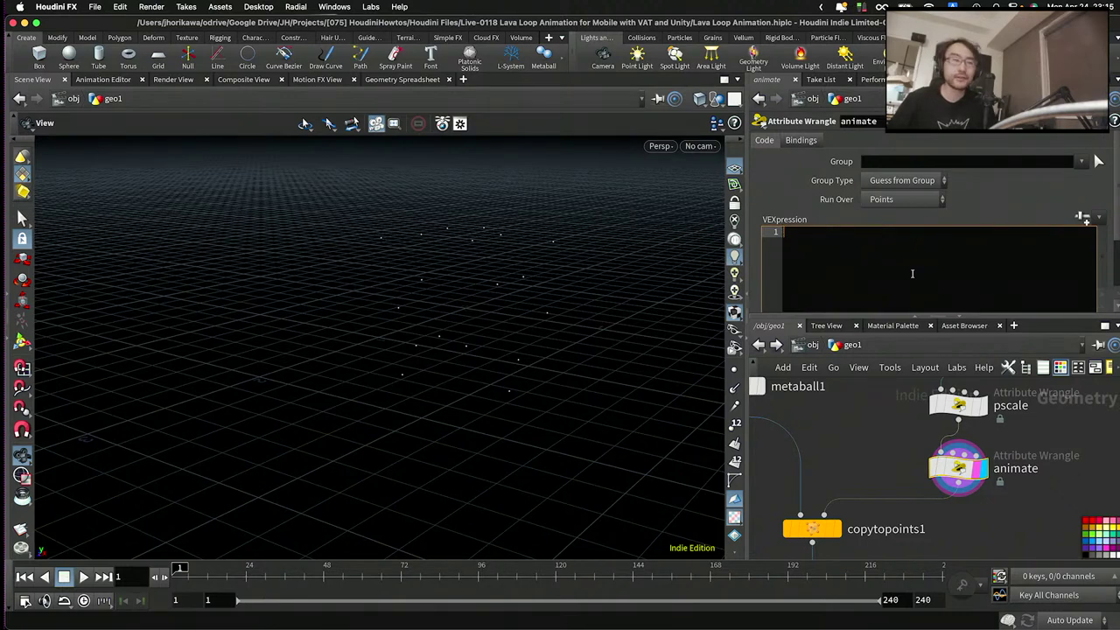
type("float")
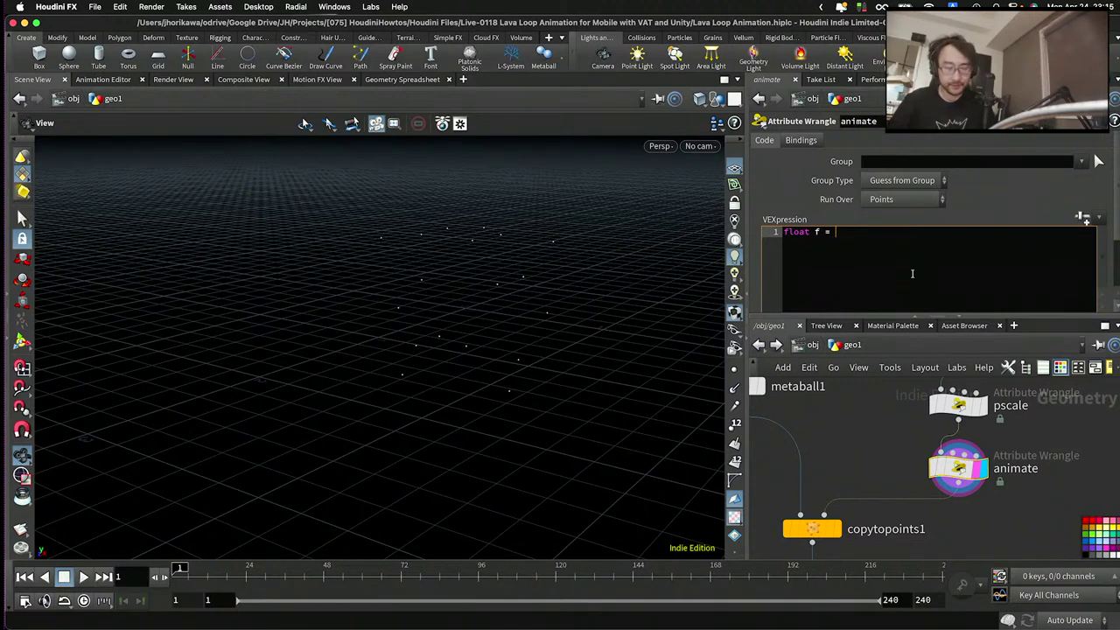
type("f = @Fra")
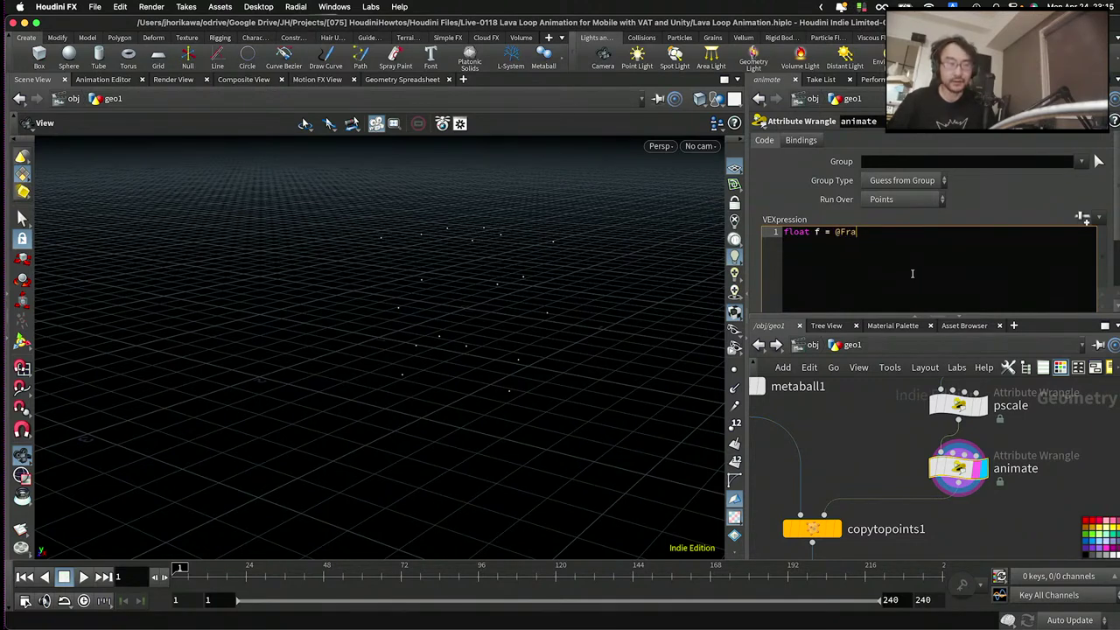
type("me / $FEND;")
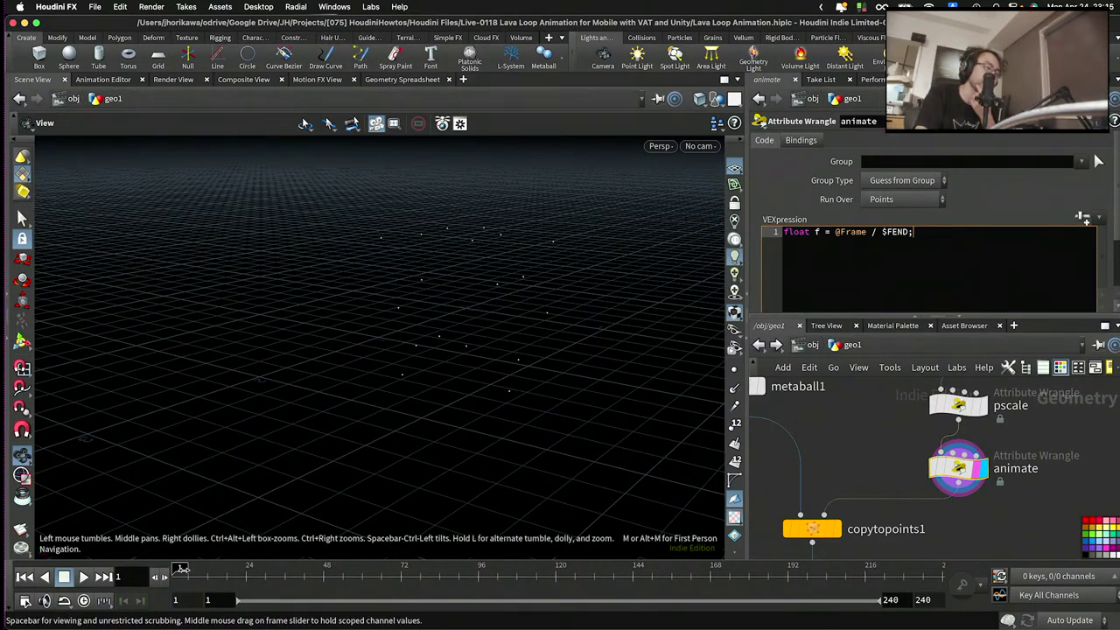
- Scrub the timeline, highlight the variable f, and orbit the viewport to a grazing angle
left_click_drag(181, 571, 9, 594)
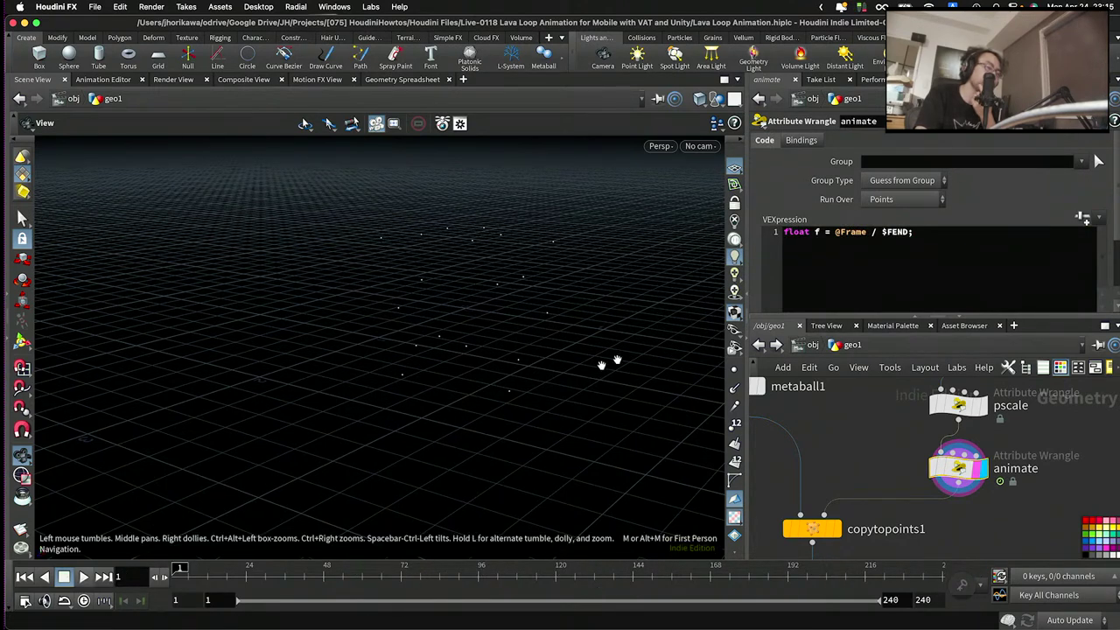
double_click(816, 233)
left_click(816, 233)
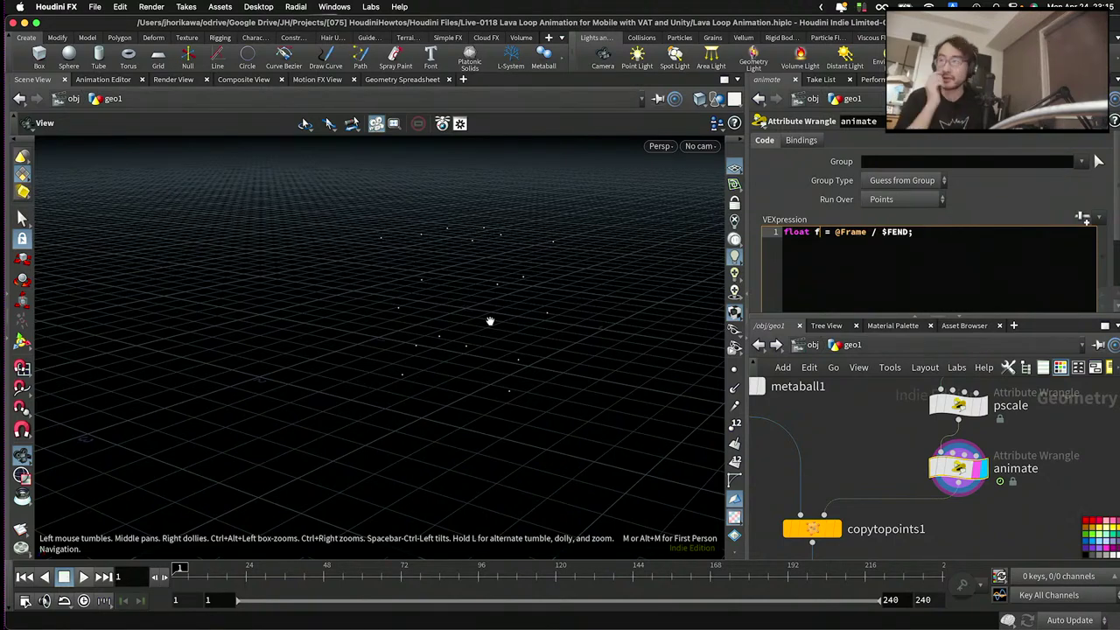
left_click_drag(490, 320, 467, 270)
- Set box1's template flag to show it as a wireframe and display its parameters
scroll(869, 447, "down", 3)
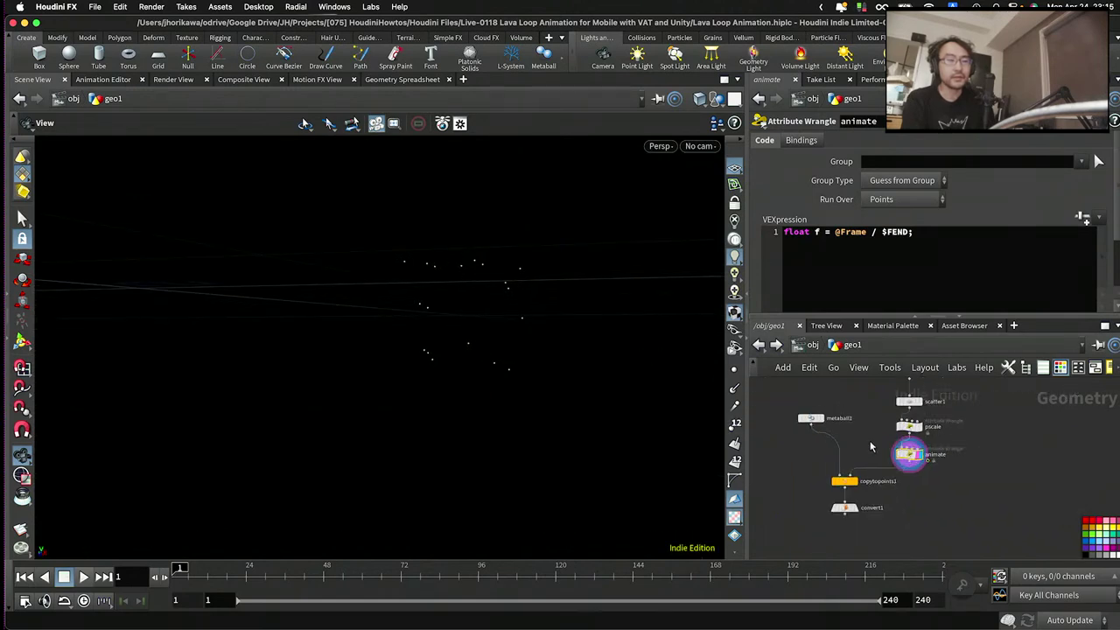
middle_click_drag(869, 447, 864, 554)
scroll(883, 473, "up", 3)
left_click(915, 454)
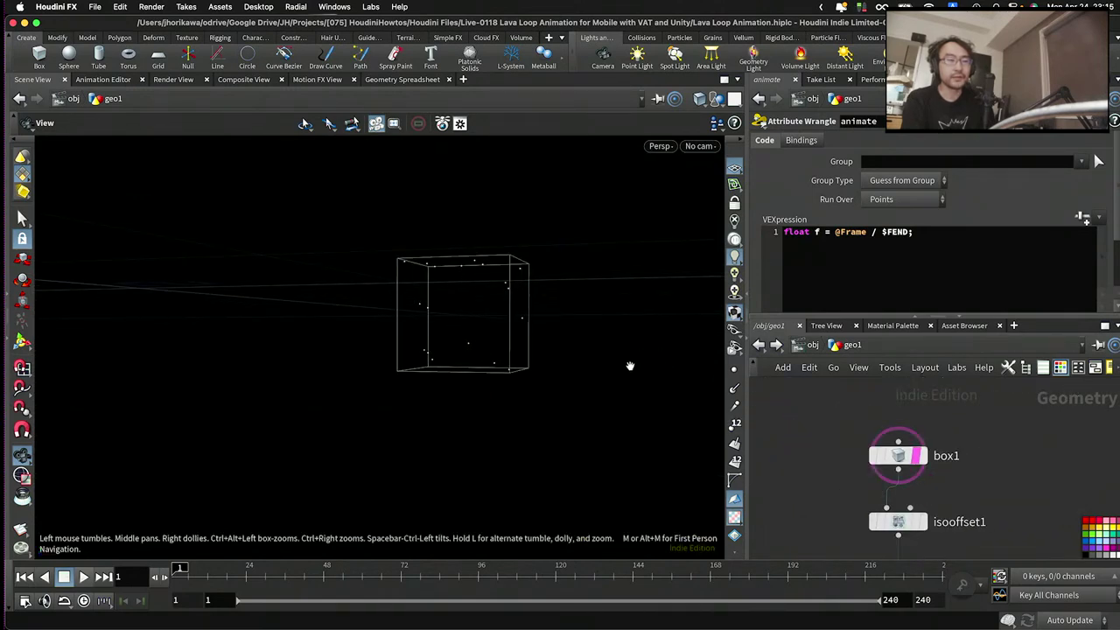
left_click_drag(607, 331, 522, 263)
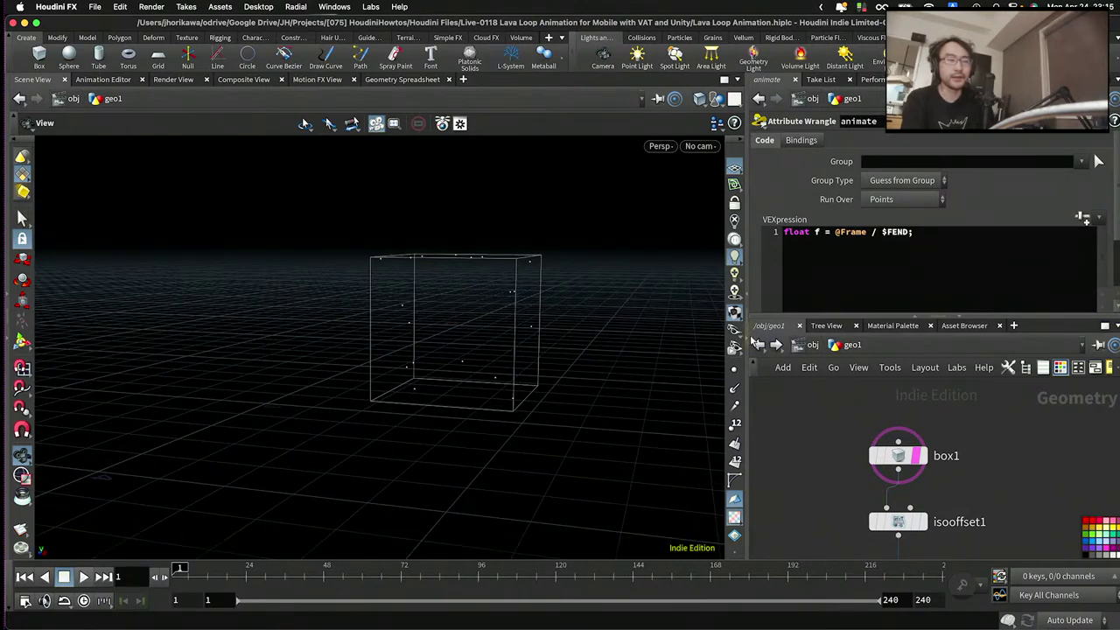
left_click_drag(901, 456, 907, 453)
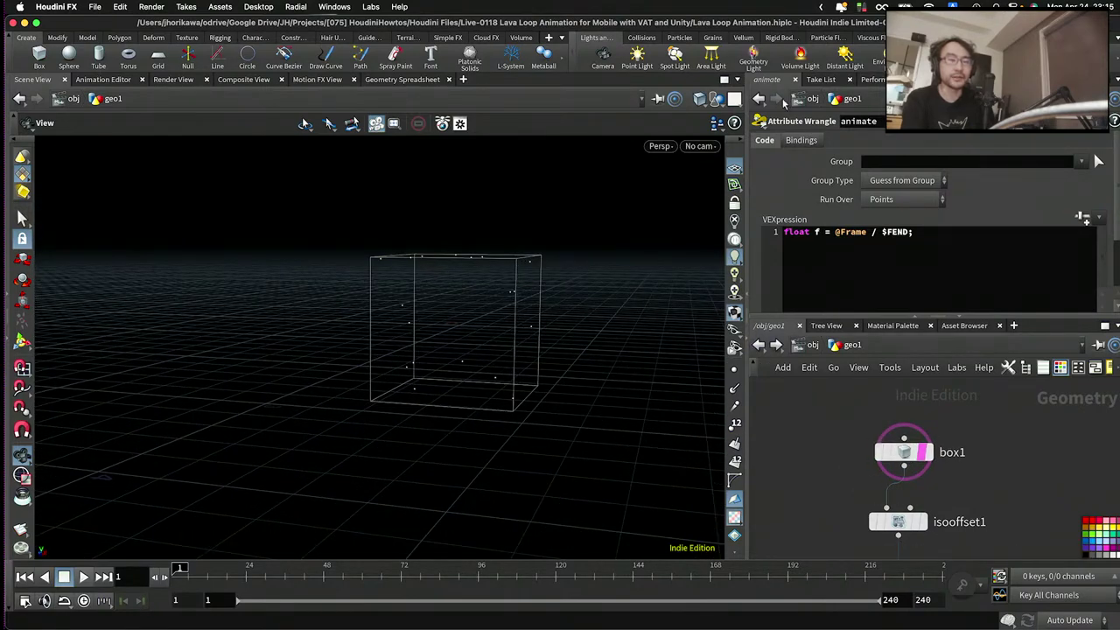
left_click(904, 451)
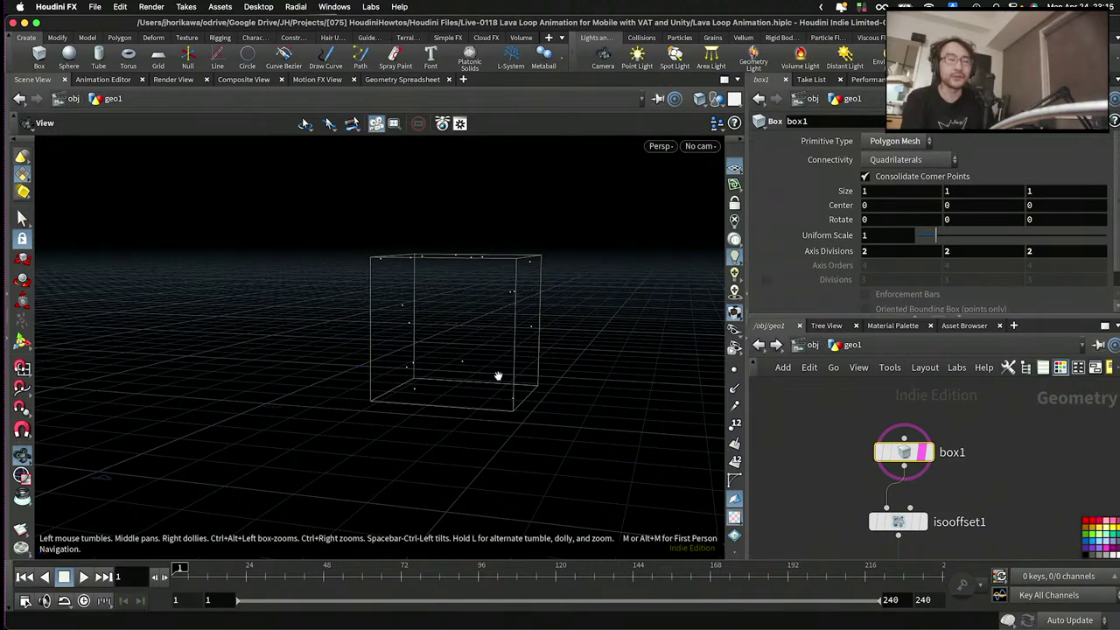
mouse_move(460, 242)
left_mouse_down()
mouse_move(437, 265)
mouse_move(452, 233)
left_mouse_up()
- Orbit the viewport around the box and reselect the animate wrangle
scroll(849, 420, "down", 3)
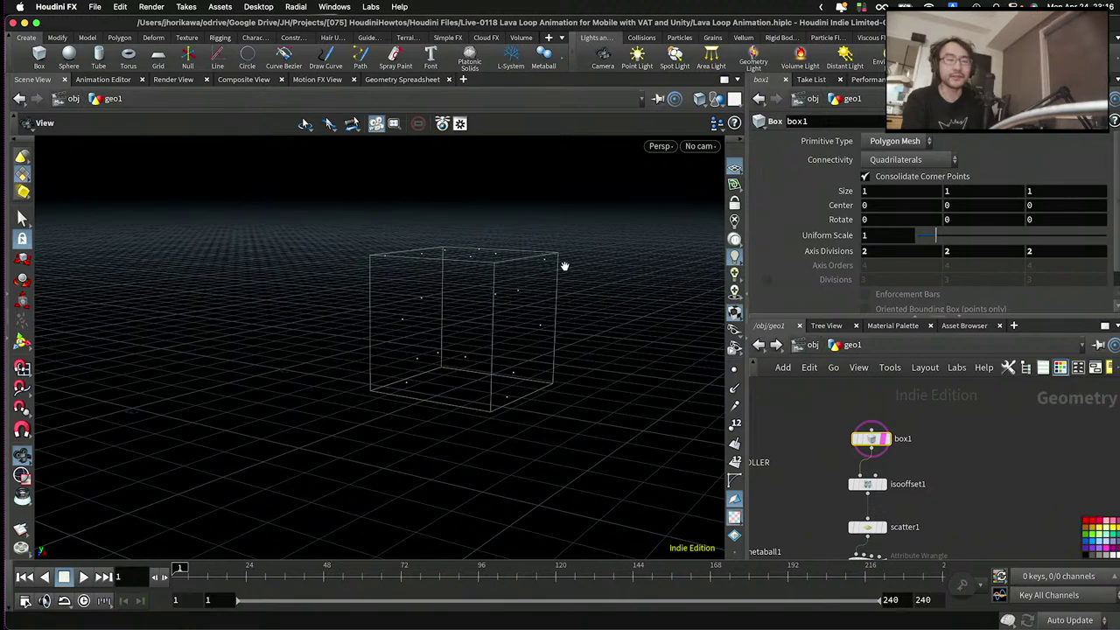
scroll(847, 448, "down", 5)
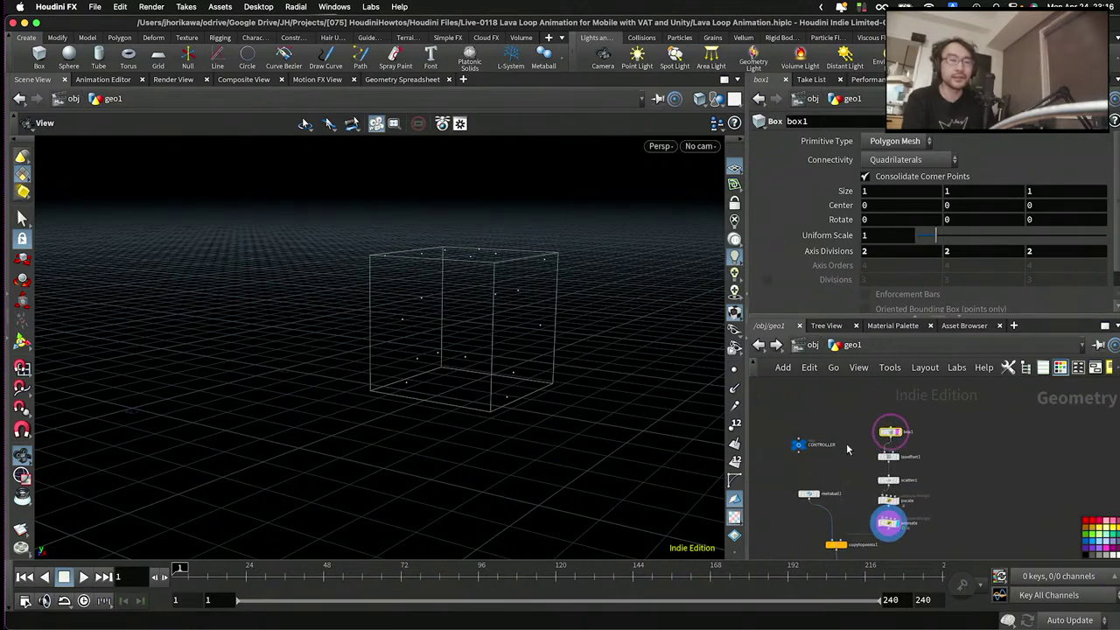
scroll(850, 450, "up", 3)
left_click_drag(613, 303, 547, 260)
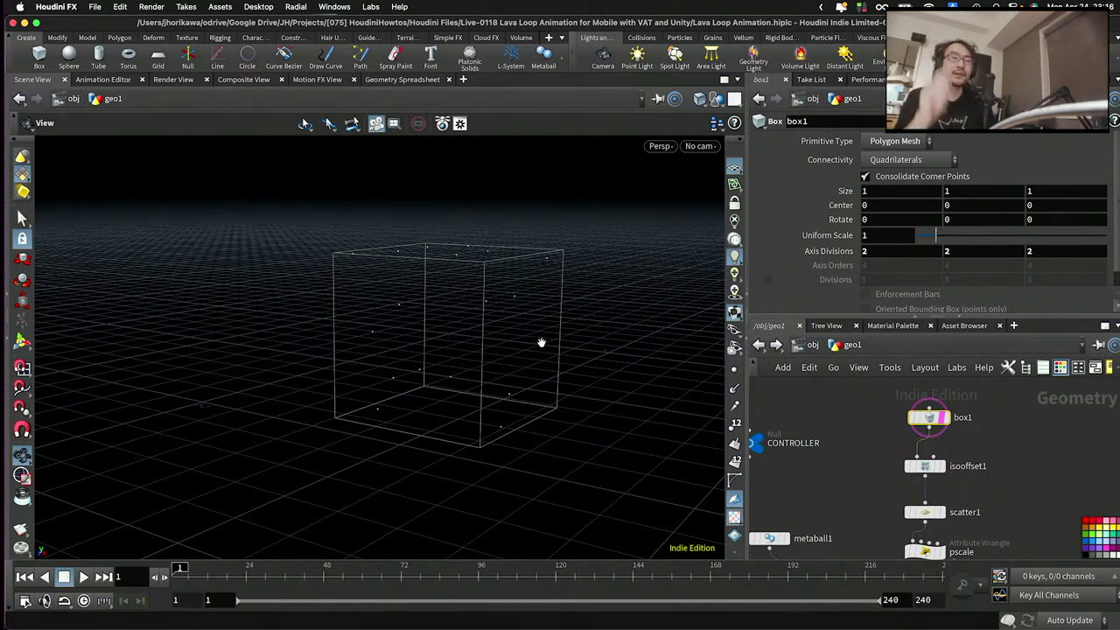
left_click_drag(542, 312, 582, 300)
scroll(859, 415, "down", 4)
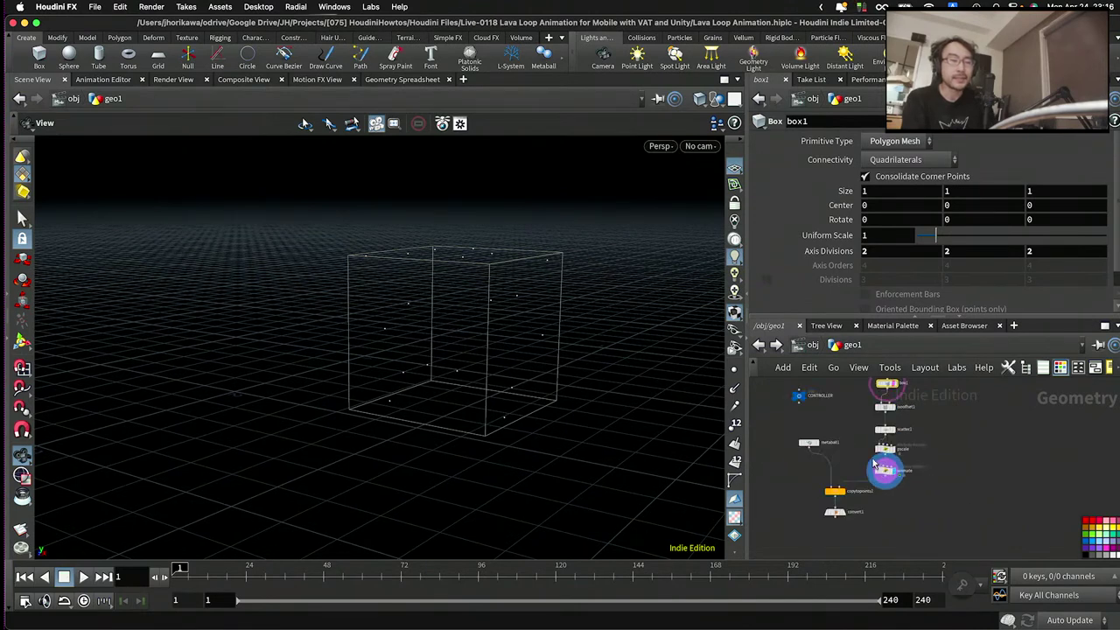
scroll(873, 464, "up", 4)
left_click(882, 463)
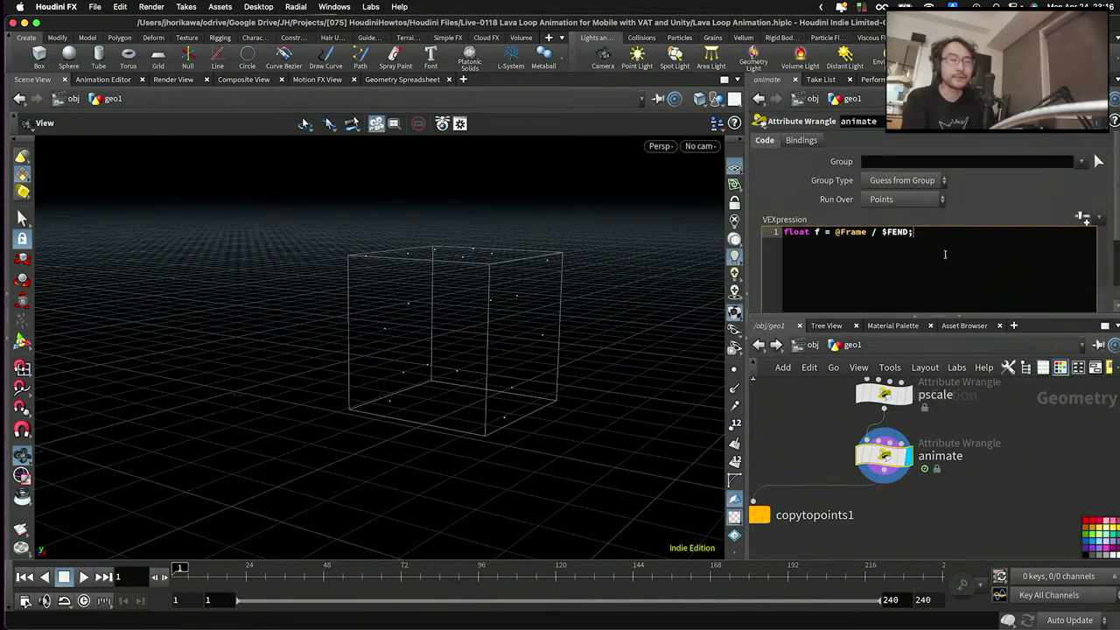
- Start line 3 of the animate code with '@P.y += f *'
key("Return")
key("Return")
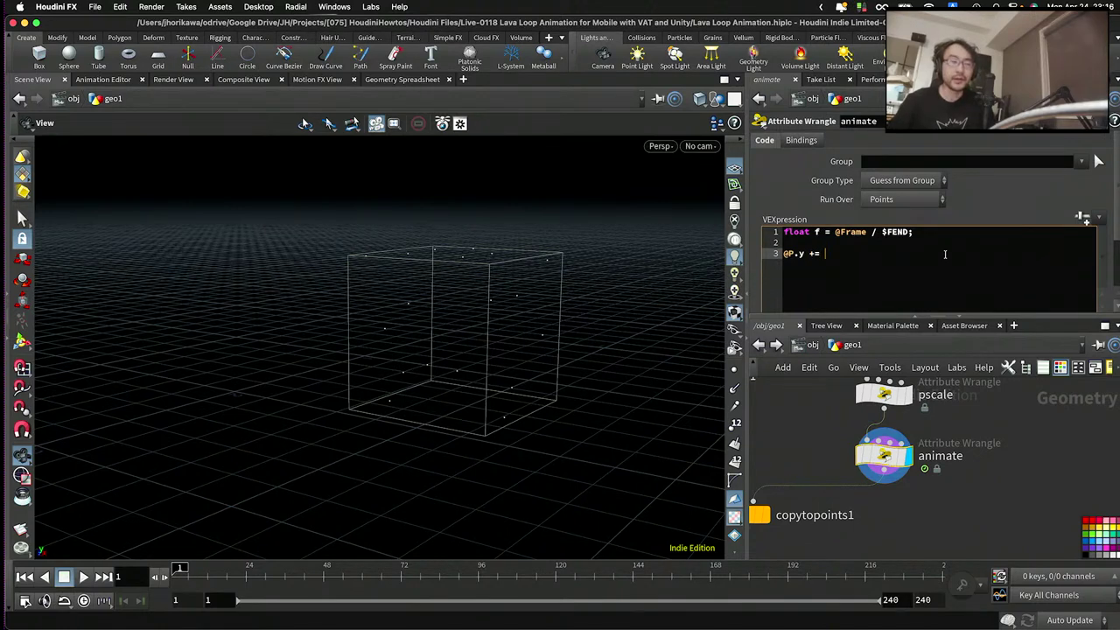
type("f")
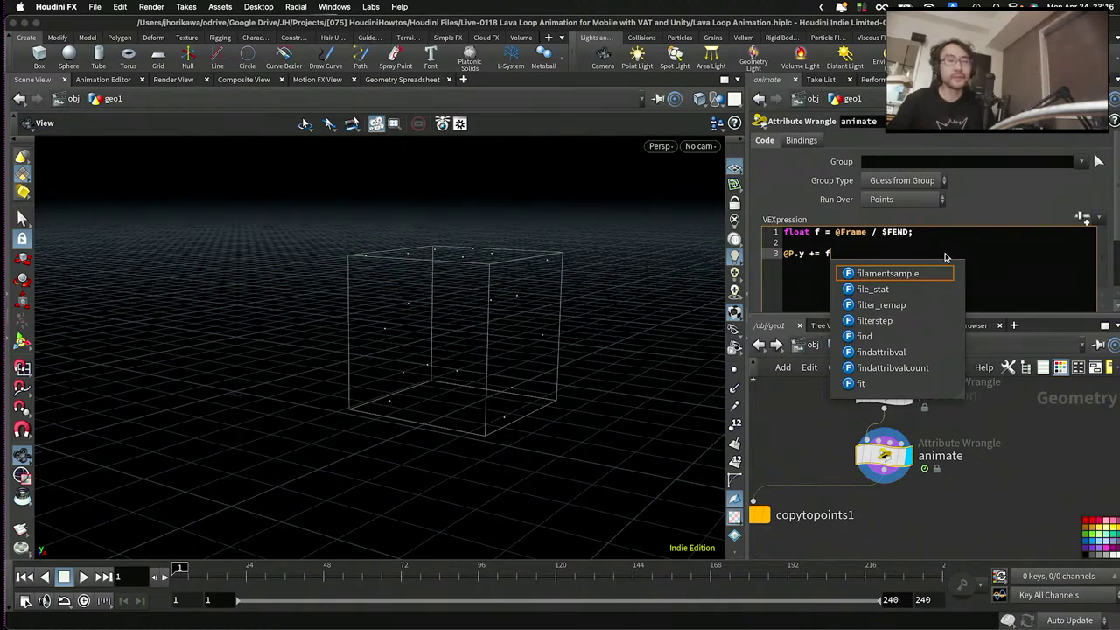
type(" *")
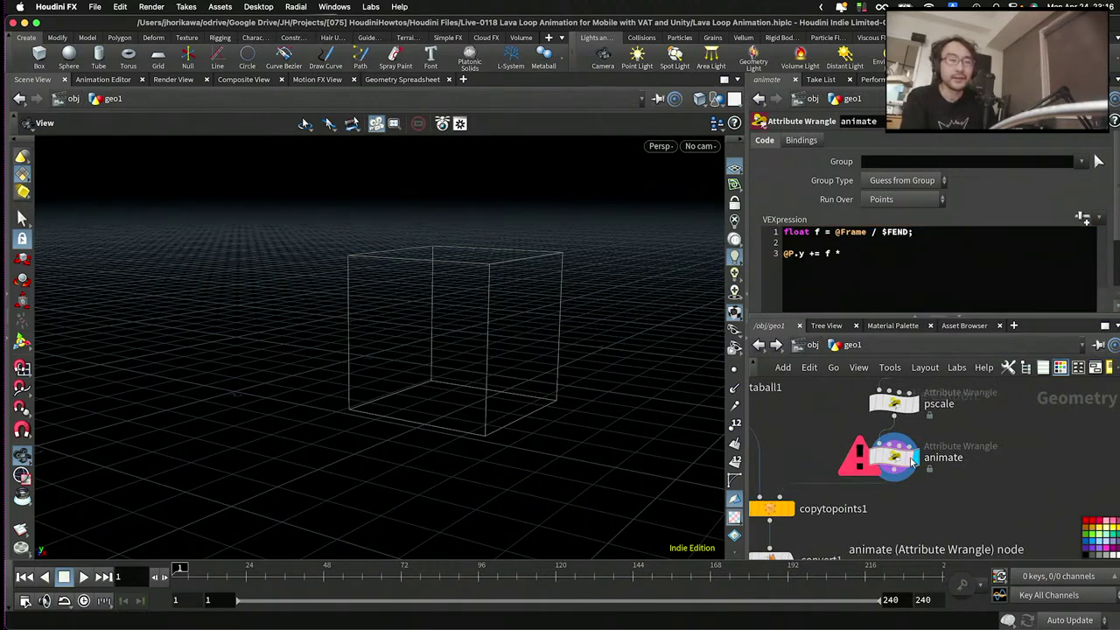
scroll(963, 468, "down", 5)
scroll(945, 461, "up", 4)
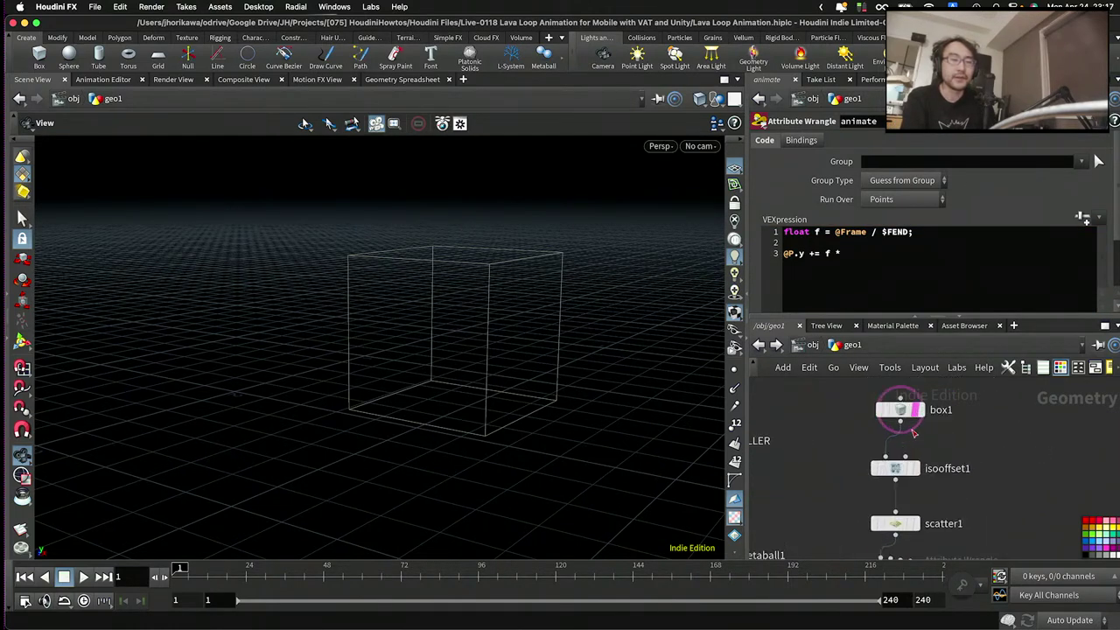
left_click_drag(901, 413, 932, 400)
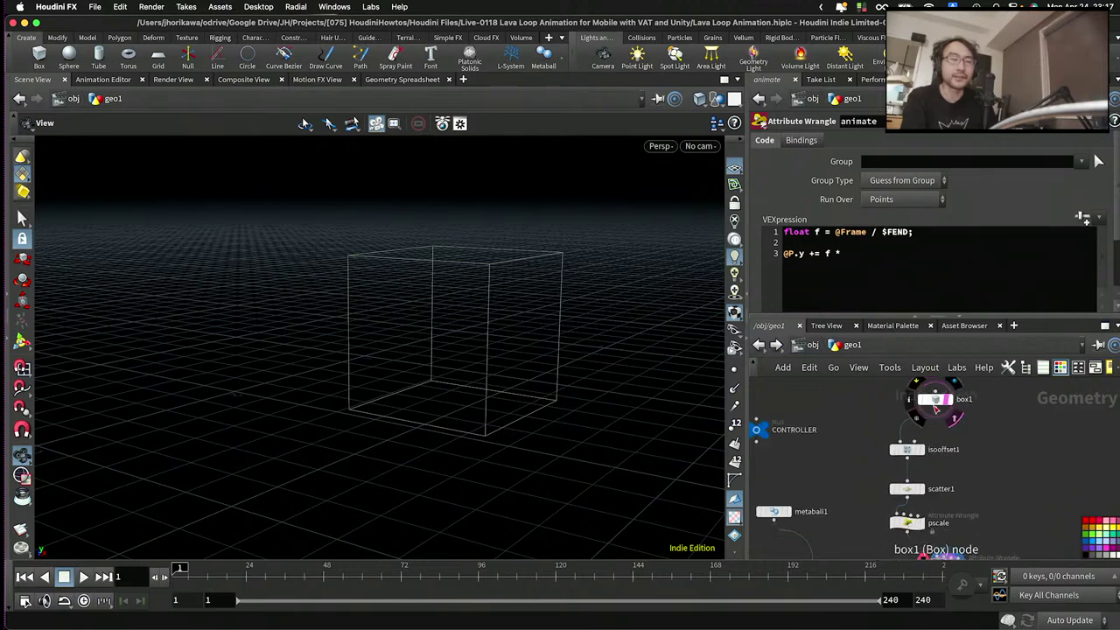
scroll(933, 400, "down", 1)
left_click(943, 528)
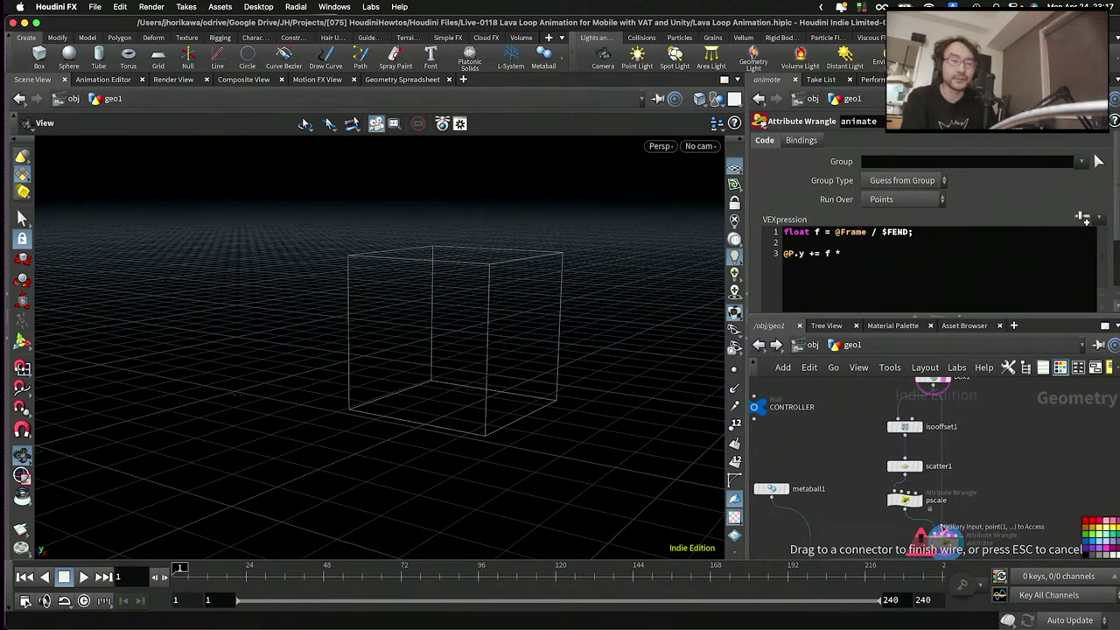
scroll(962, 503, "up", 1)
key("Escape")
scroll(970, 521, "up", 2)
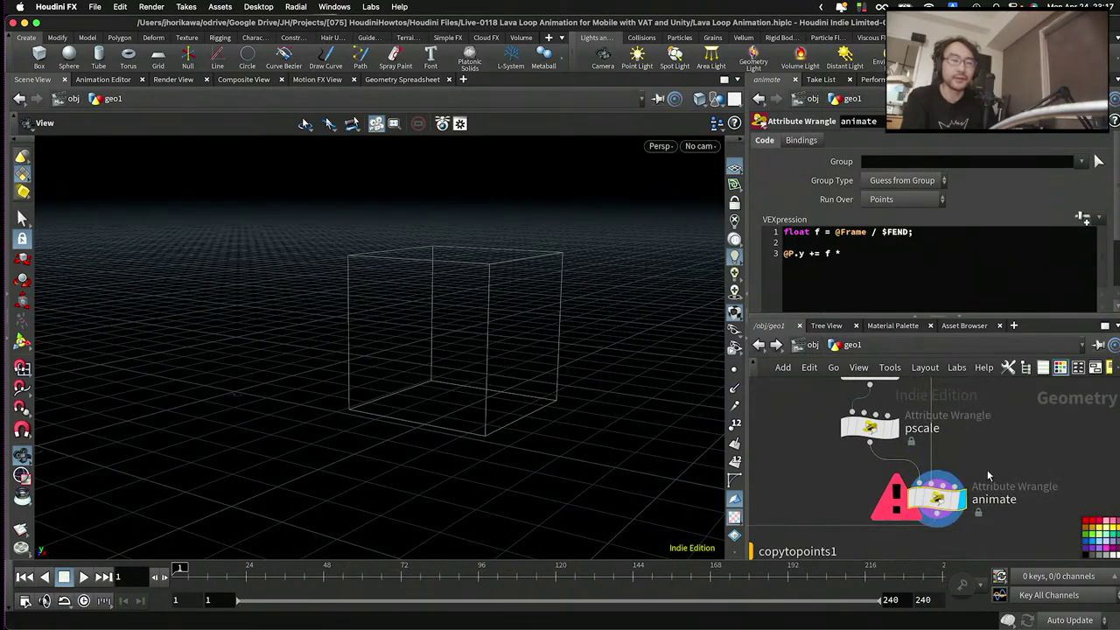
left_click(887, 245)
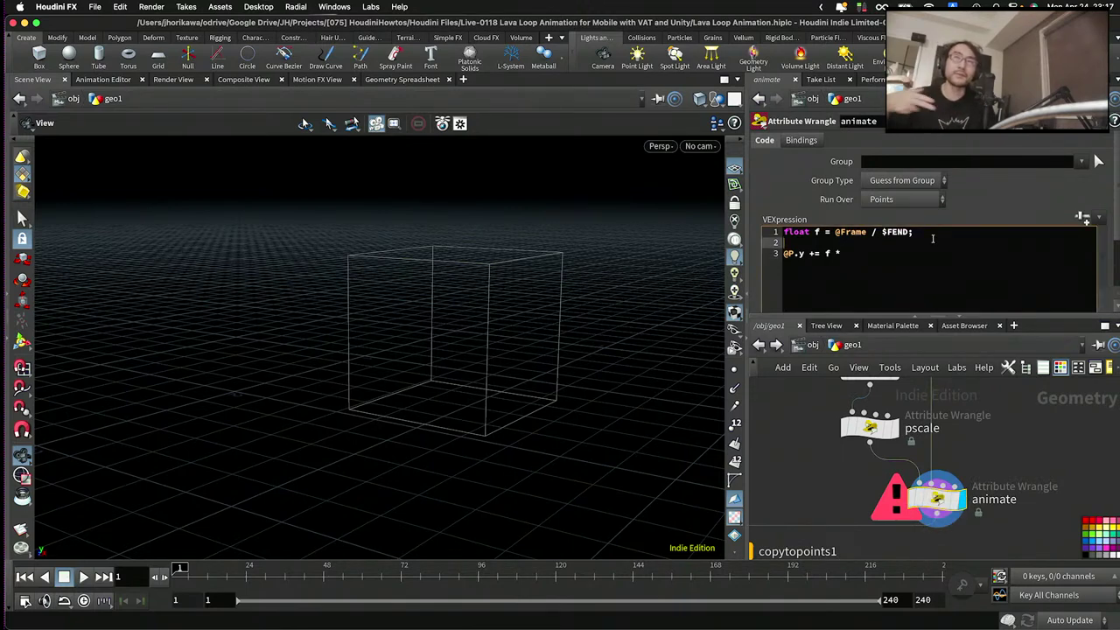
- Declare min and max vectors, fill them with getbbox, and add 'vector bsize = getbbox_size(1);'
key("Return")
key("Return")
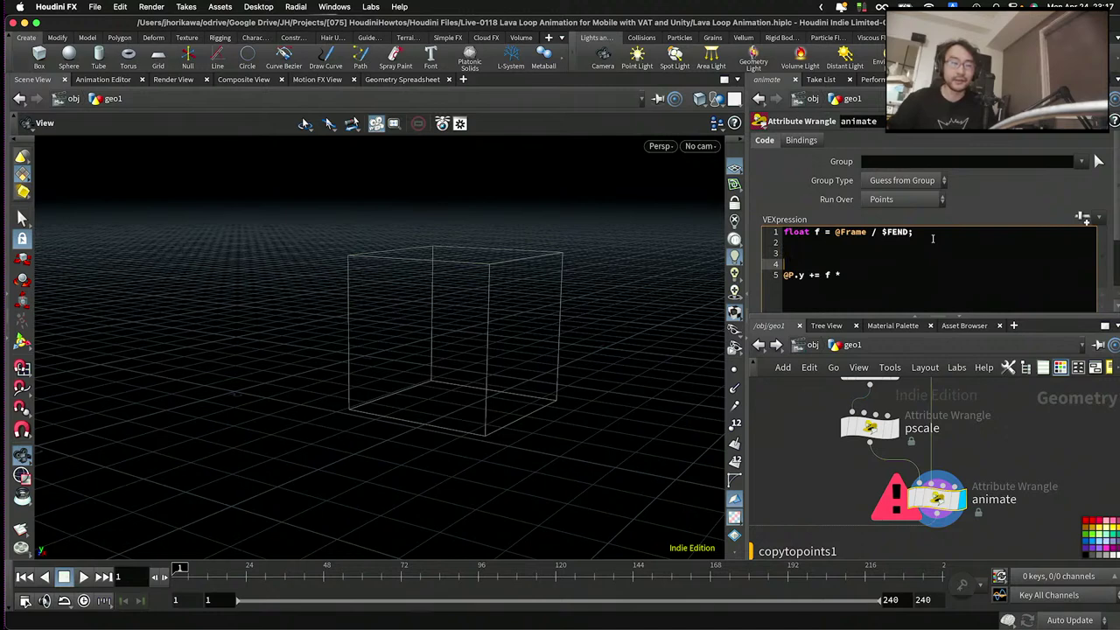
key("BackSpace")
type("vector ")
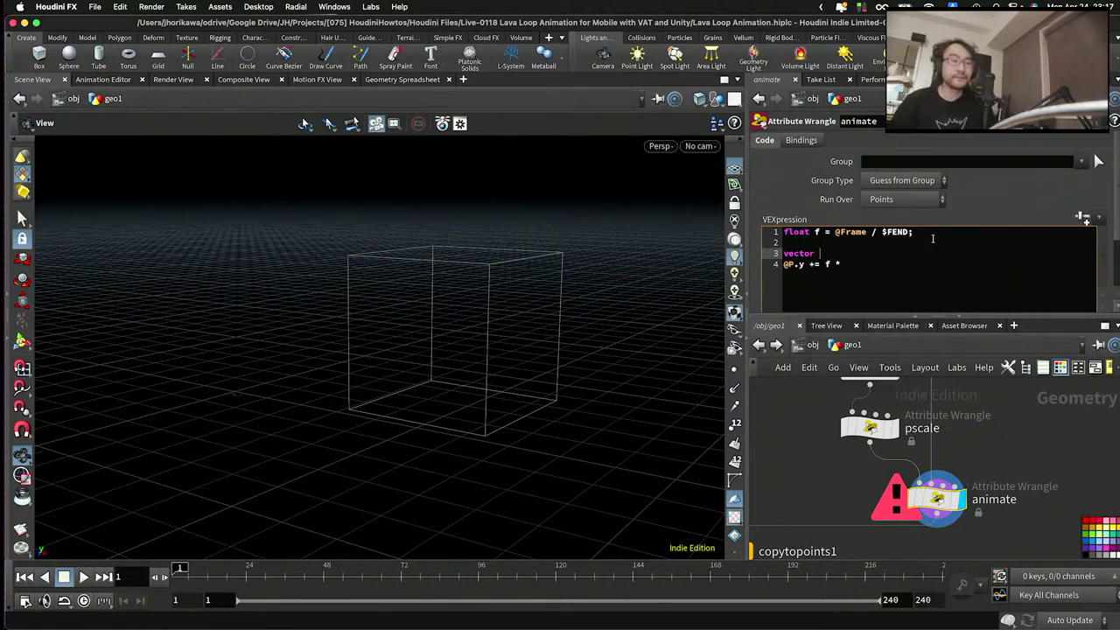
type("min, max")
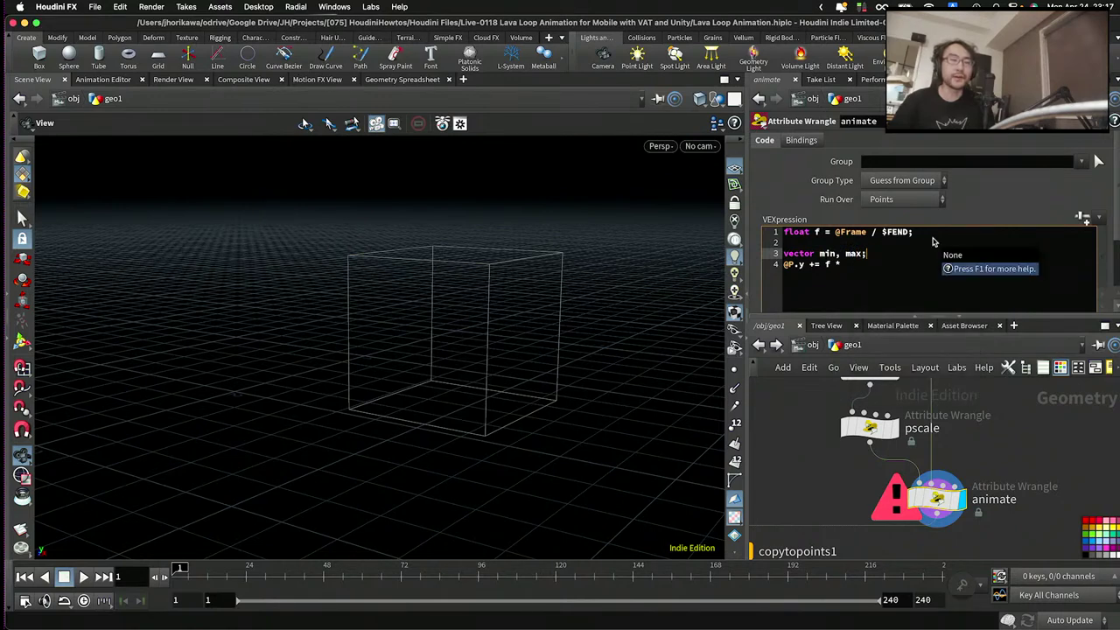
type(";")
key("Return")
type("getbbox(")
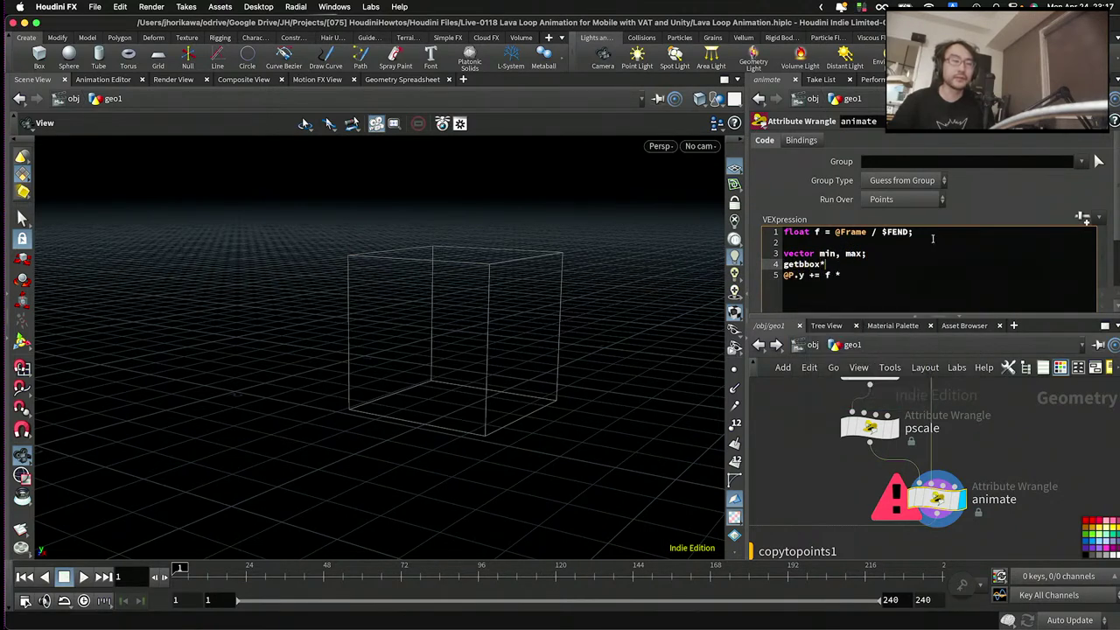
type("0")
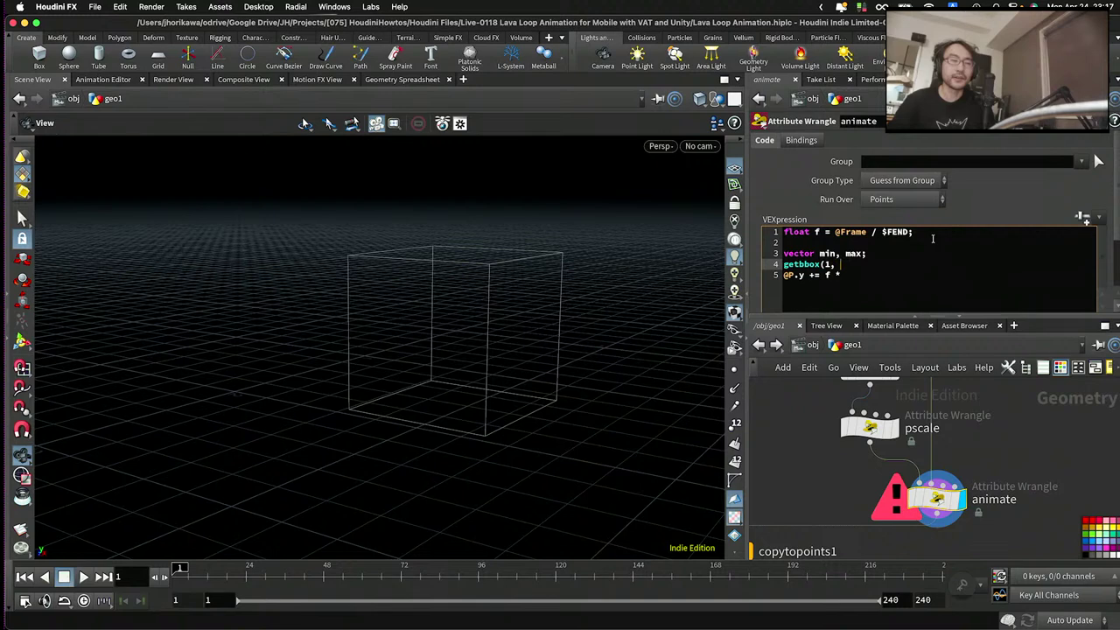
type(", min, max);")
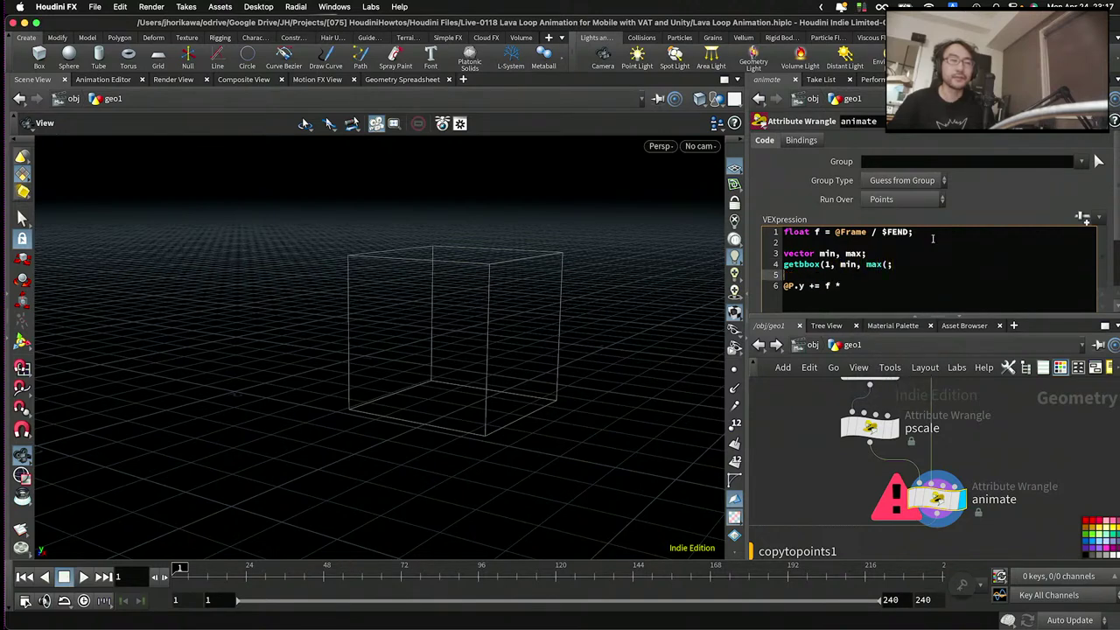
key("Return")
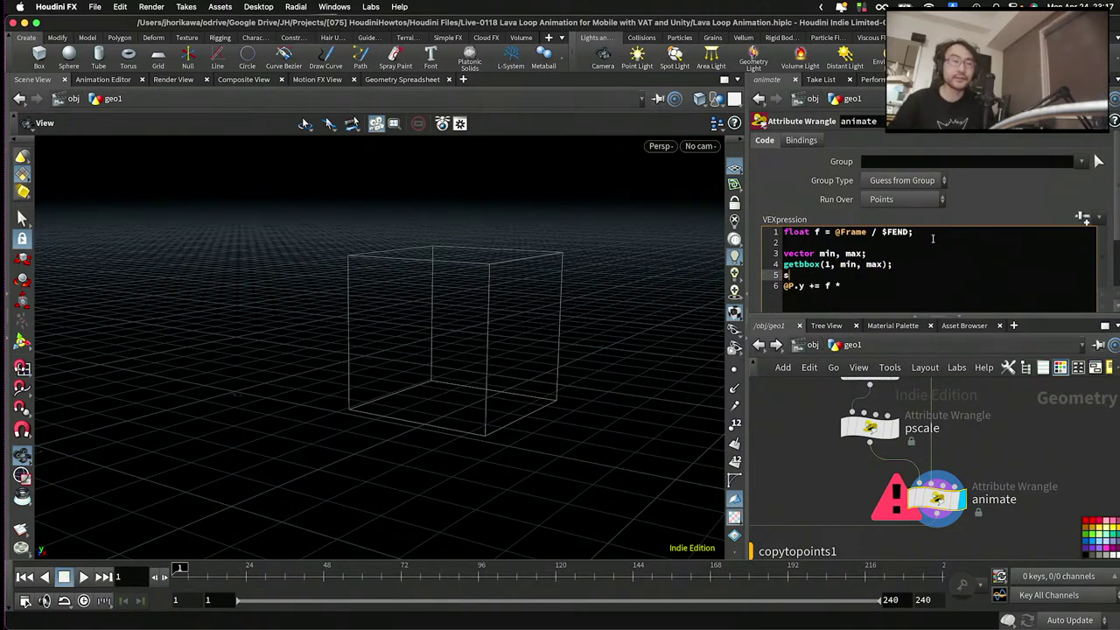
type("vector bsize = ")
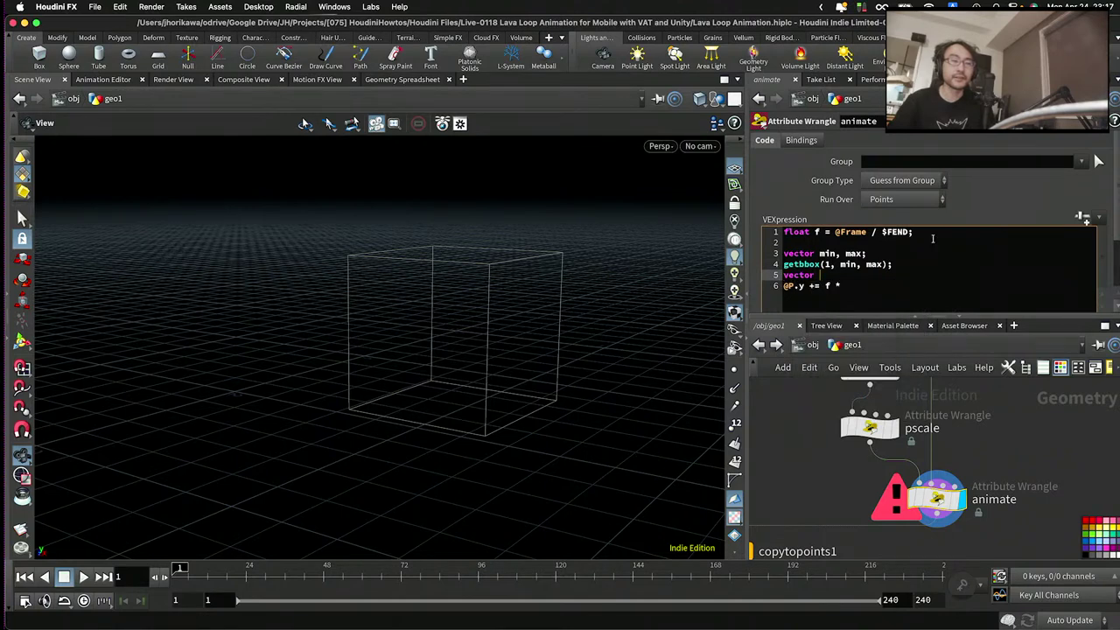
type("getbbox*")
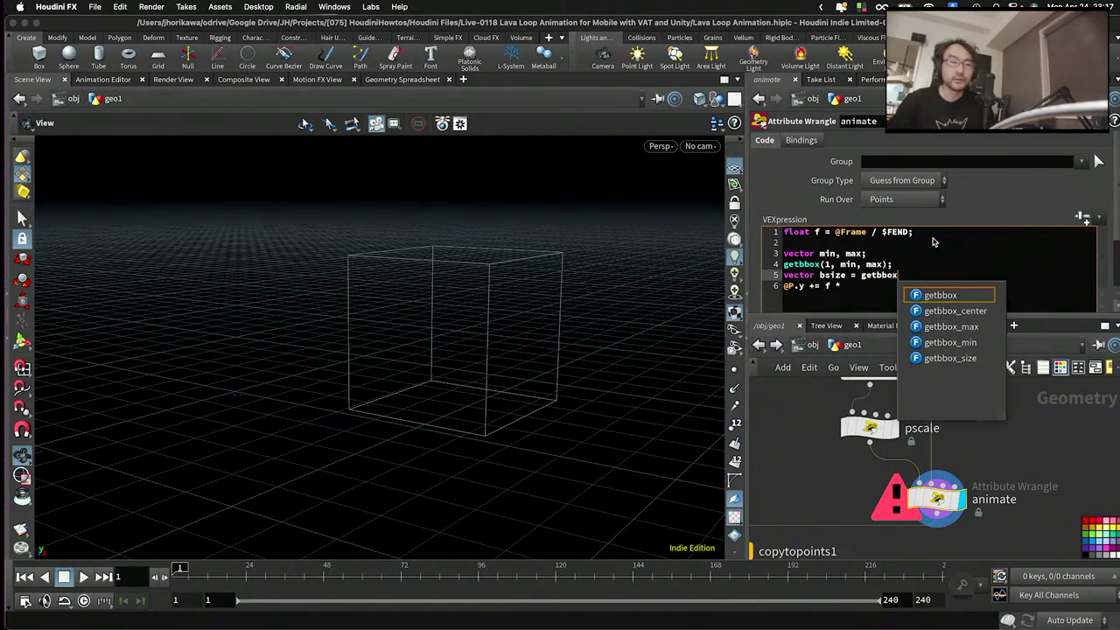
key("Down")
key("Down")
key("Down")
key("Down")
key("Return")
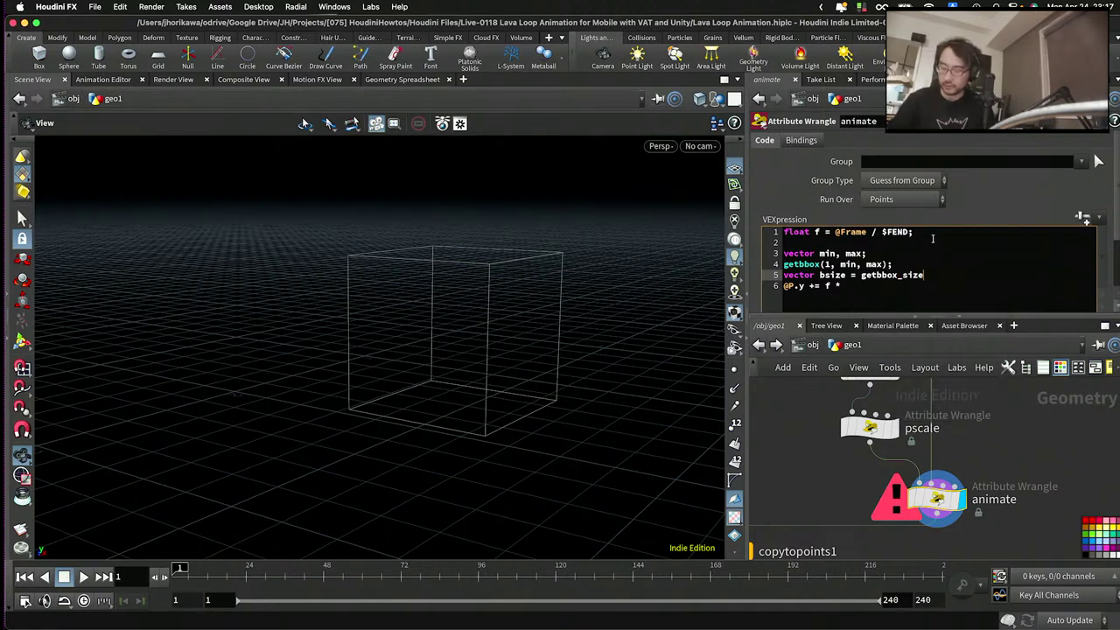
type("(")
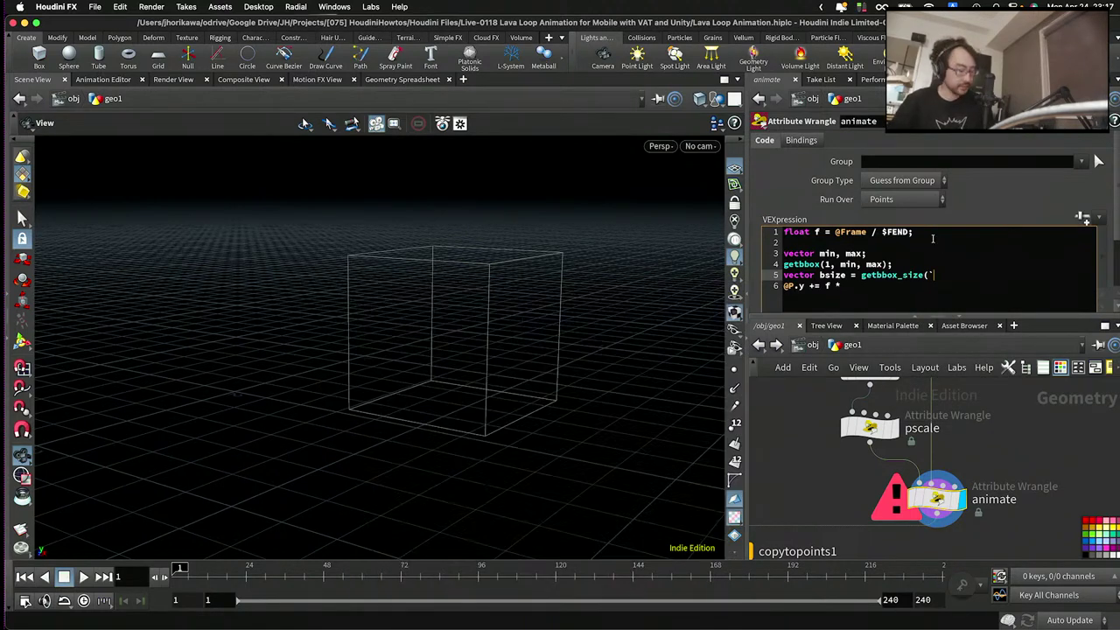
type("1);")
key("Return")
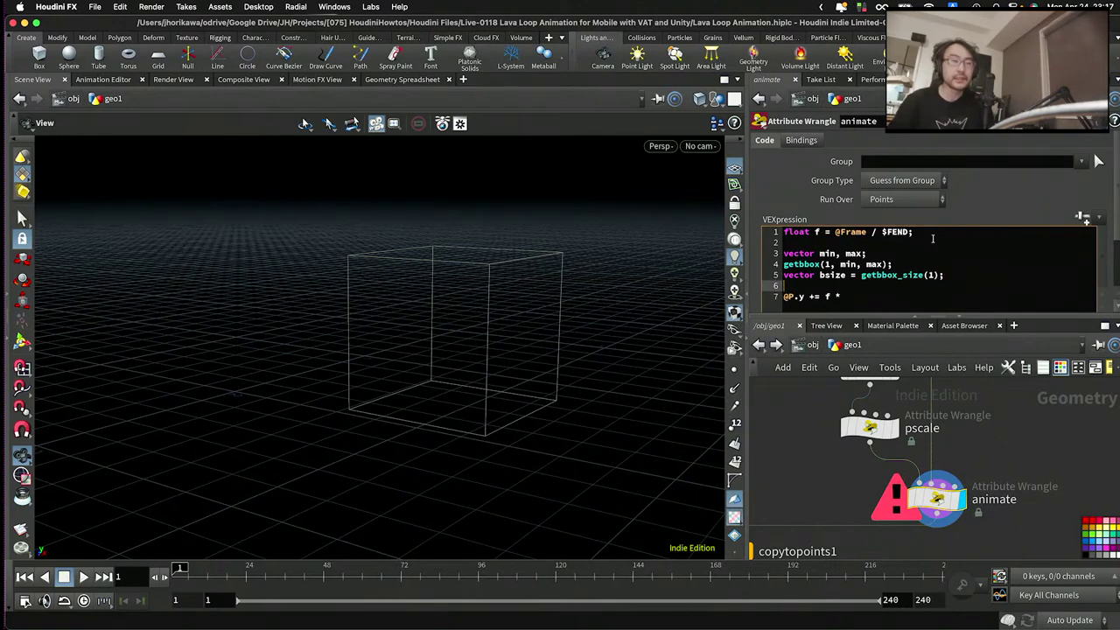
- End the @P.y line with '* bsize.y;' and highlight its terms to explain them
left_click(885, 297)
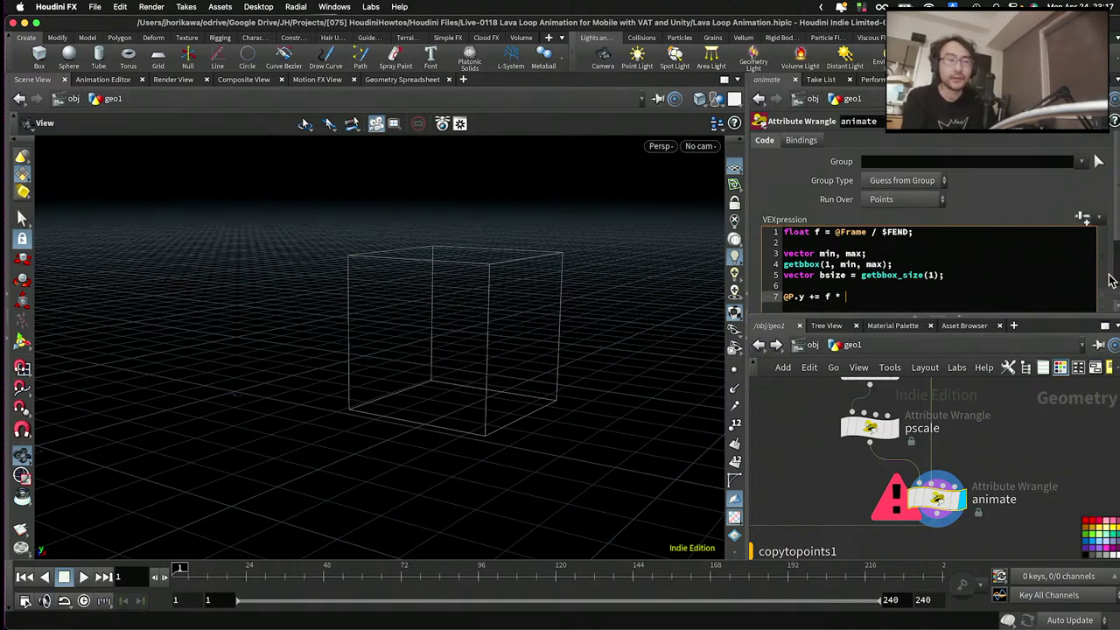
scroll(945, 284, "down", 2)
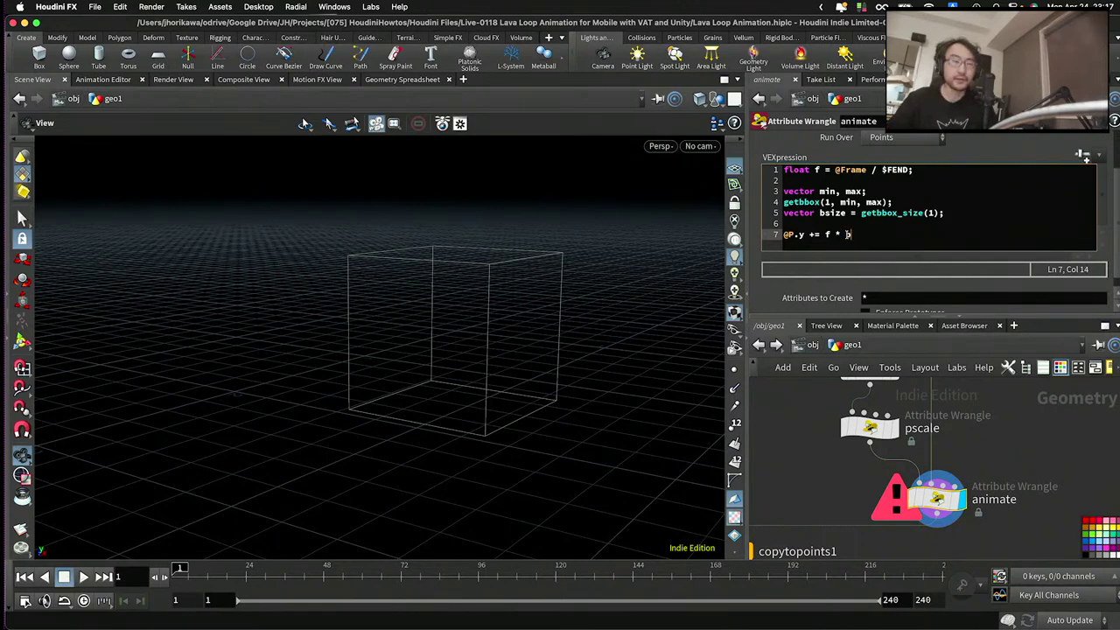
type("ze.y;")
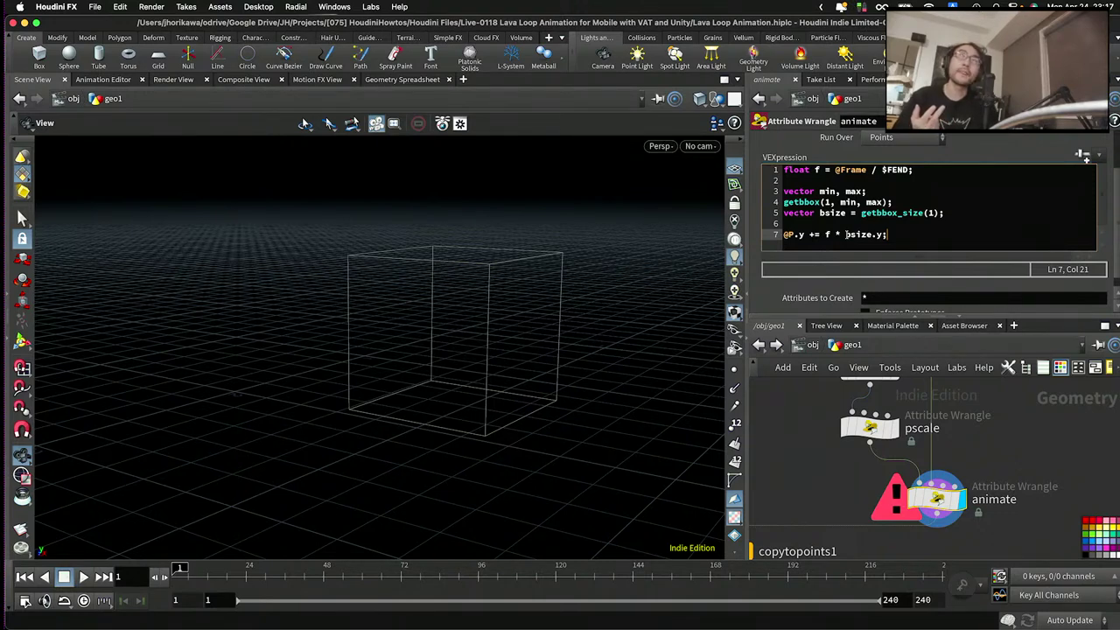
left_click_drag(892, 234, 848, 235)
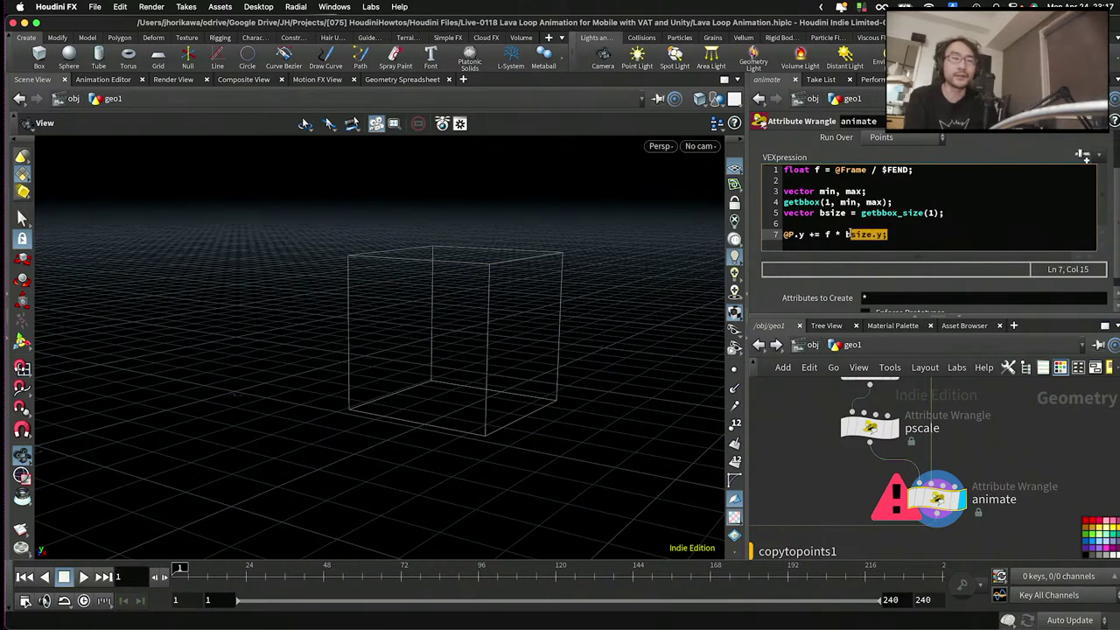
left_click(833, 234)
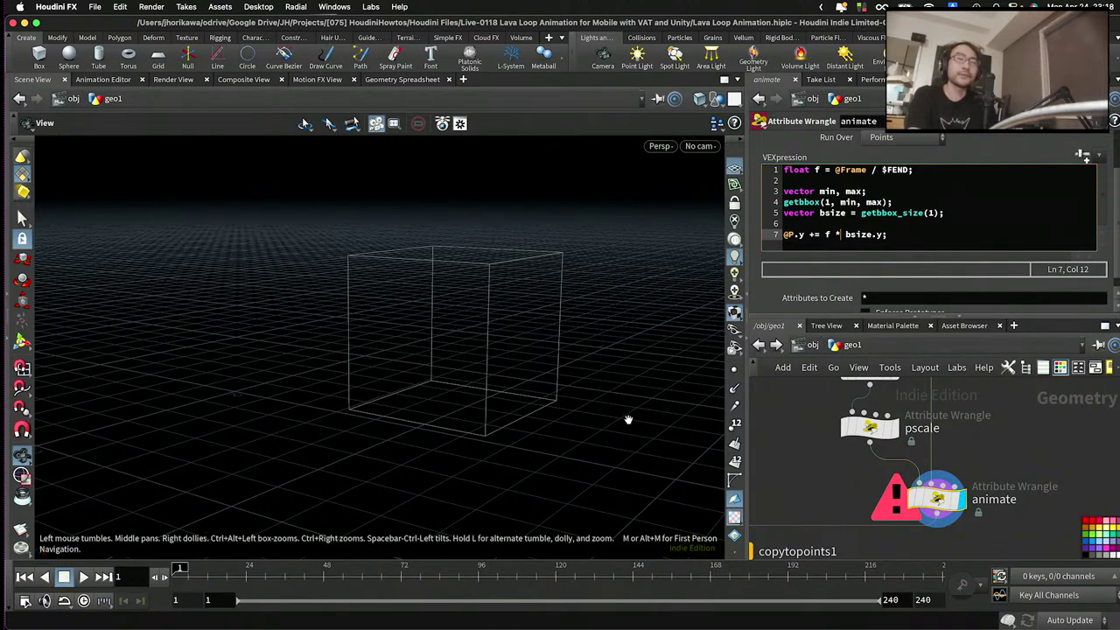
left_click_drag(892, 234, 847, 235)
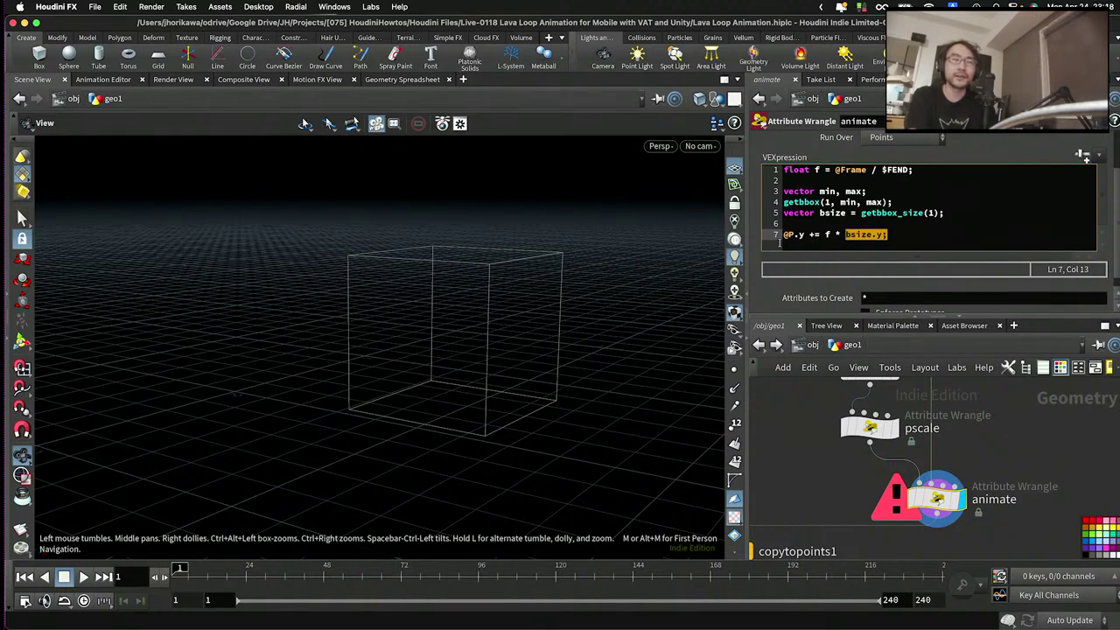
left_click(868, 234)
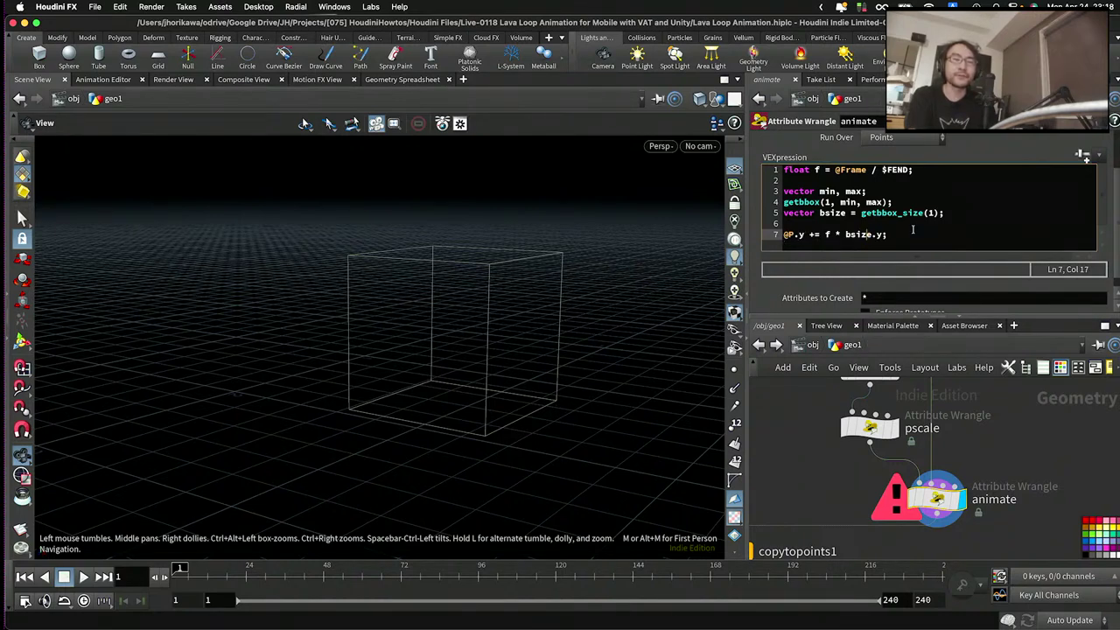
double_click(802, 234)
left_click_drag(807, 235, 835, 234)
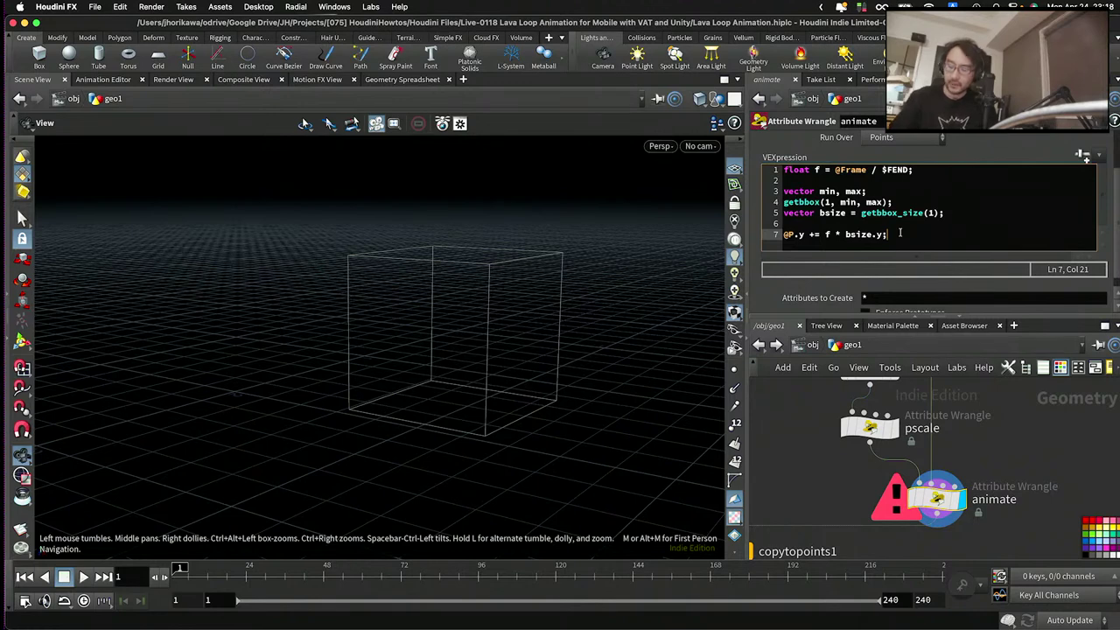
- Display the animate node and play then stop the animation to watch points rise
left_click(960, 498)
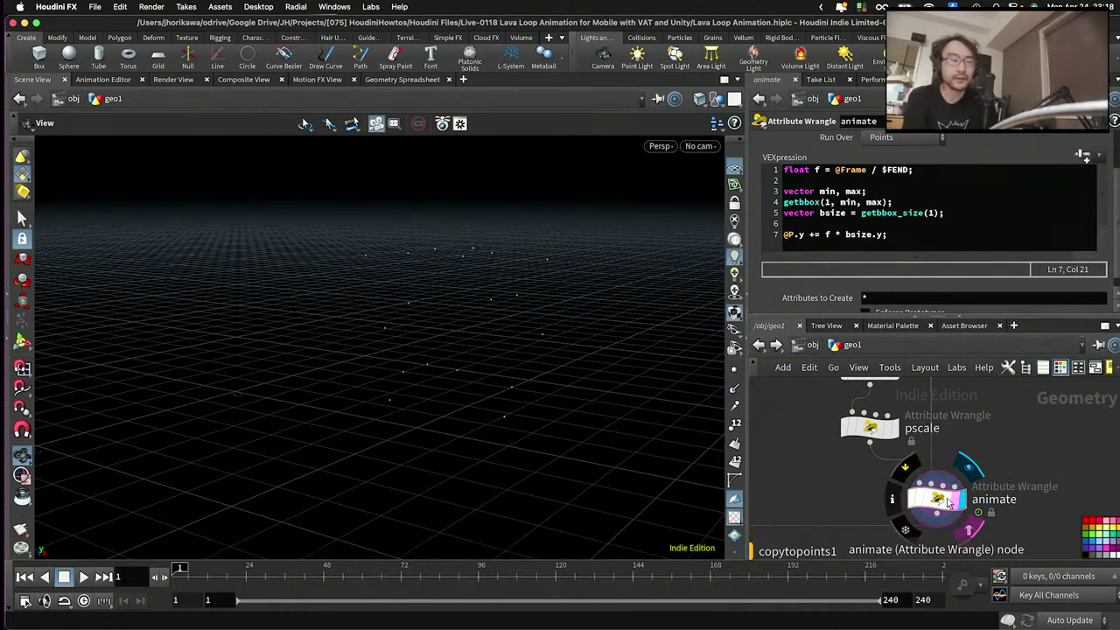
left_click(83, 577)
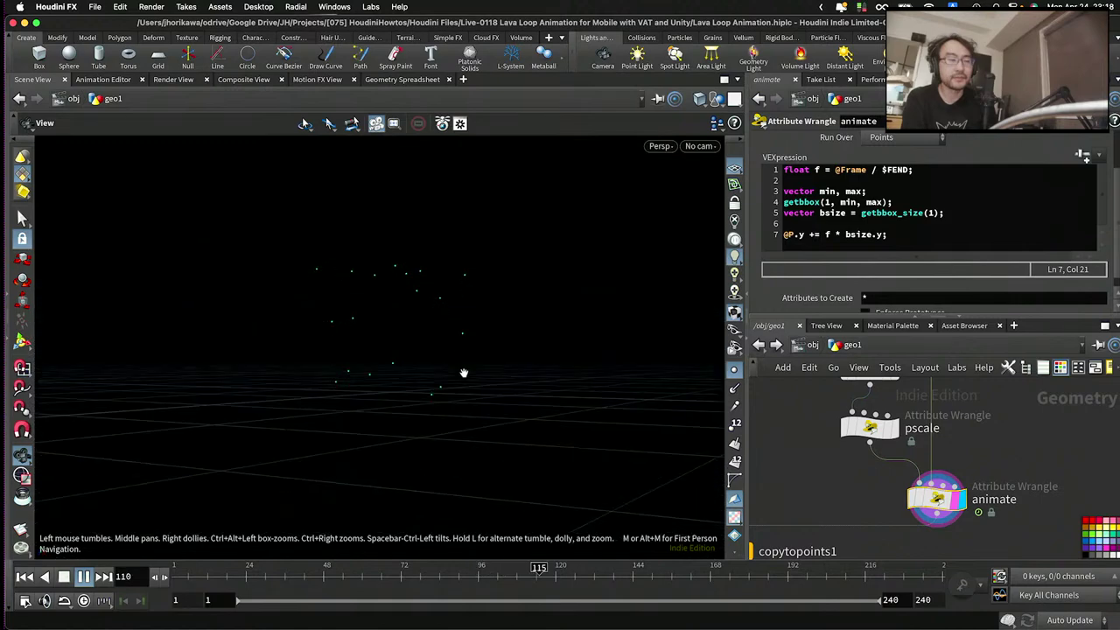
left_click(83, 576)
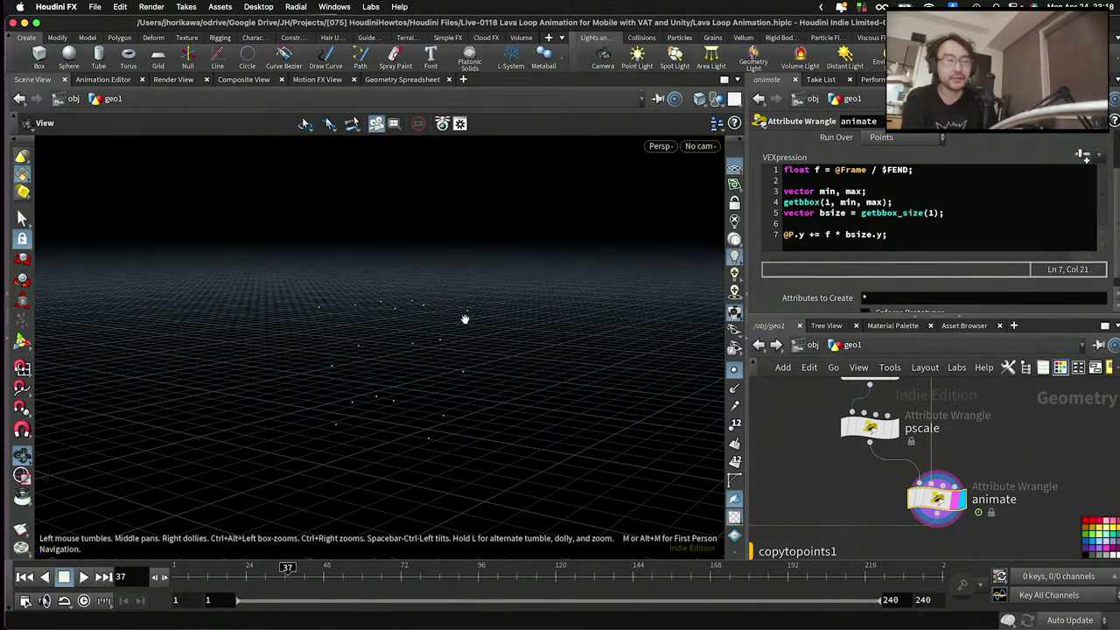
- Template box1 so its wireframe cube surrounds the rising points
scroll(922, 429, "down", 3)
middle_click_drag(922, 420, 927, 525)
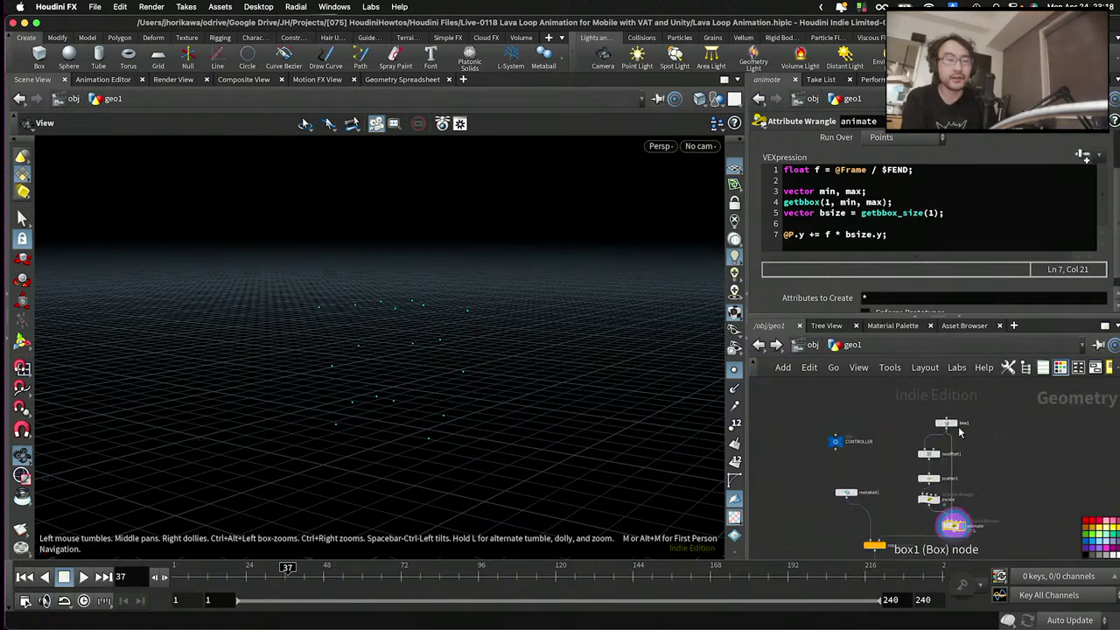
left_click(950, 419)
left_click_drag(535, 343, 502, 368)
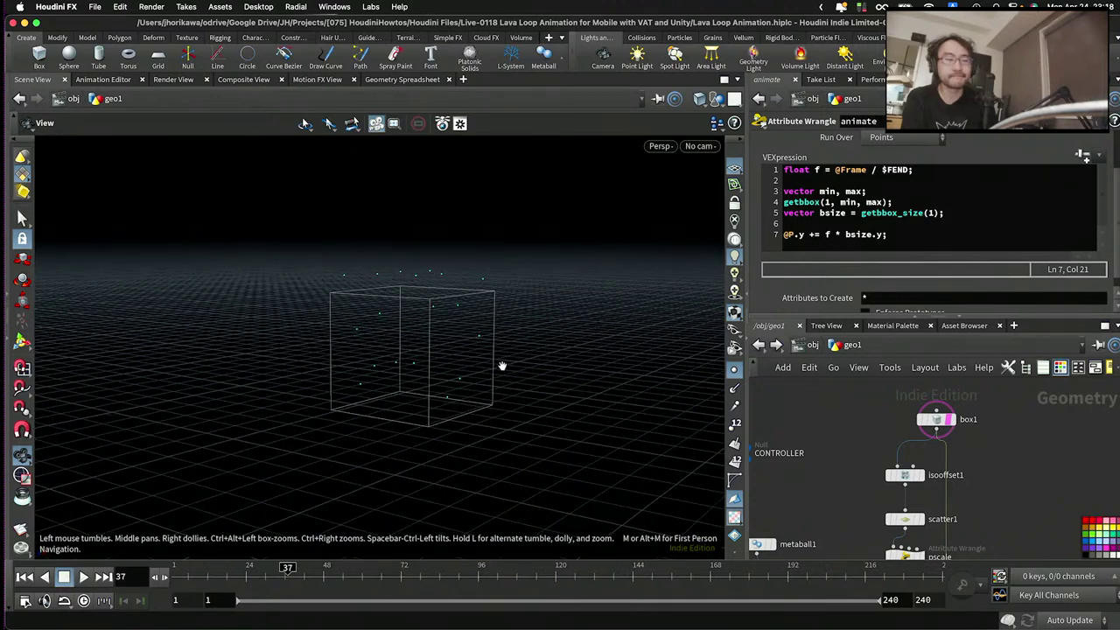
- Add the condition 'if(@P.y > max.y){' below the position update line
left_click(903, 235)
key("Return")
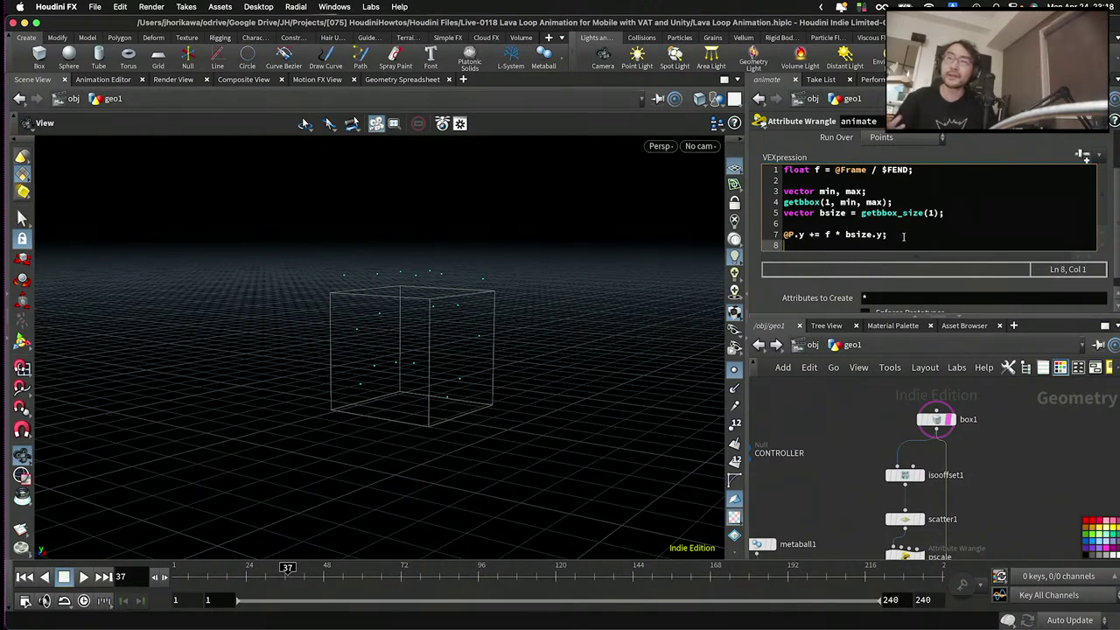
key("Return")
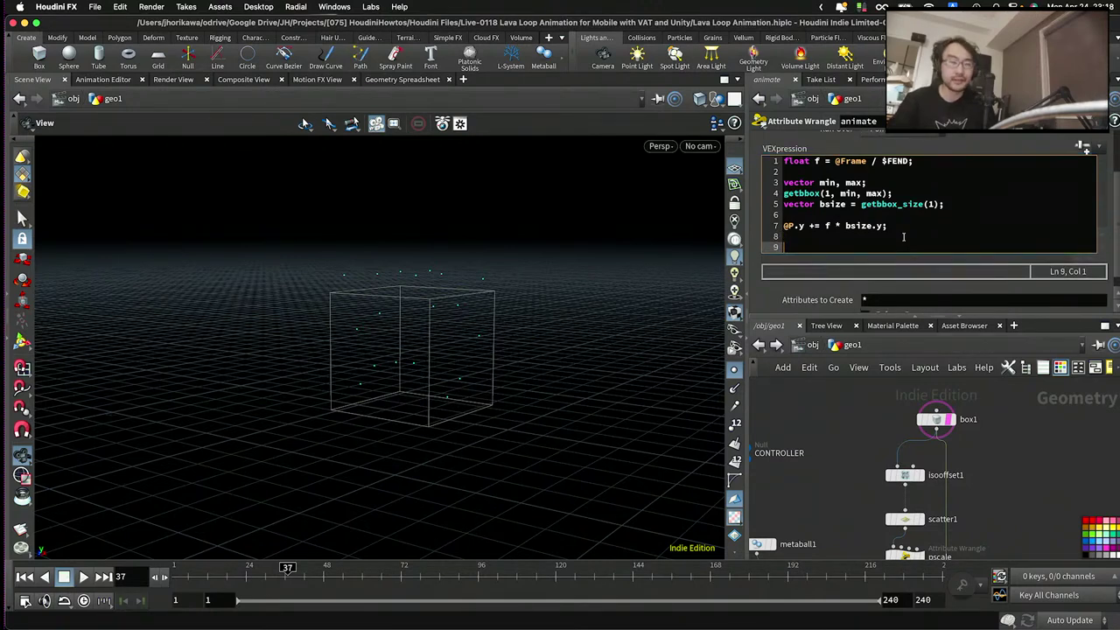
type("@P")
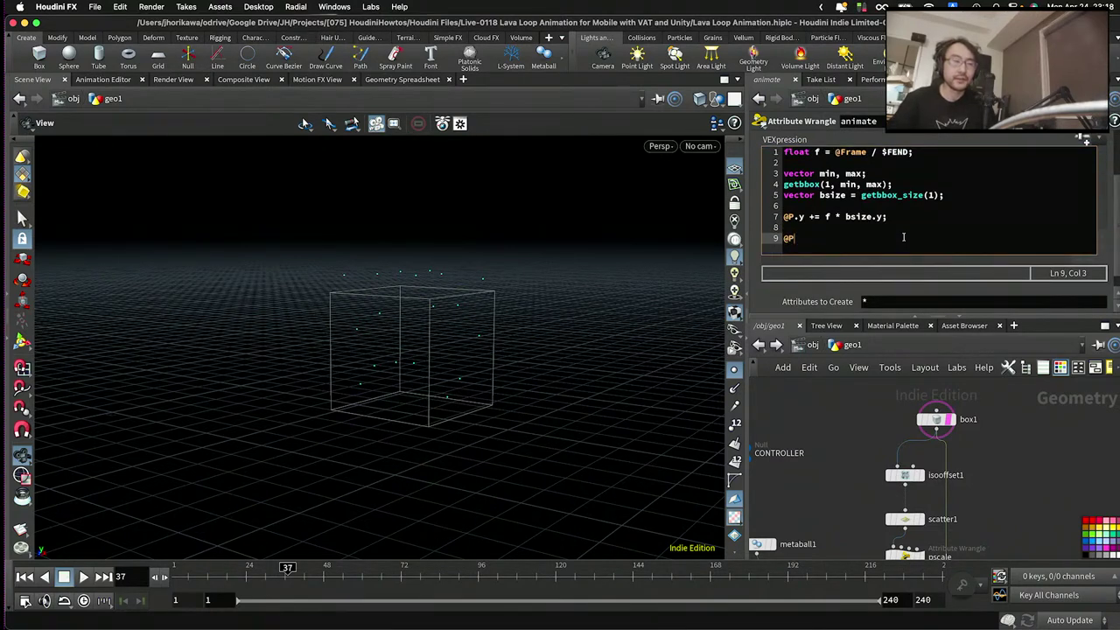
key("BackSpace")
key("BackSpace")
type("if")
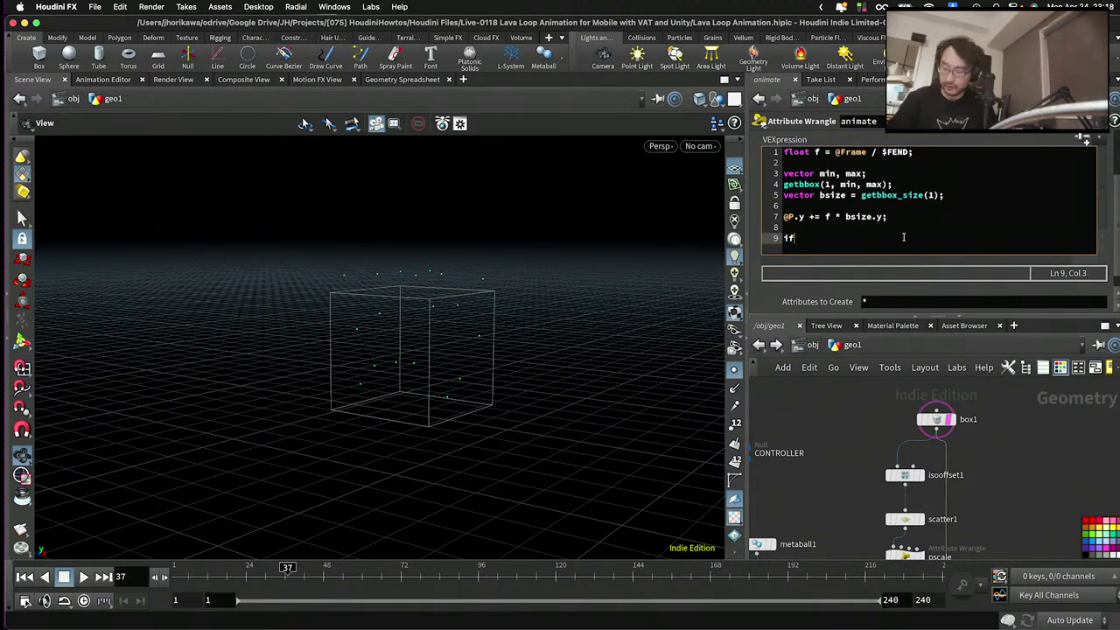
type("(@@P.")
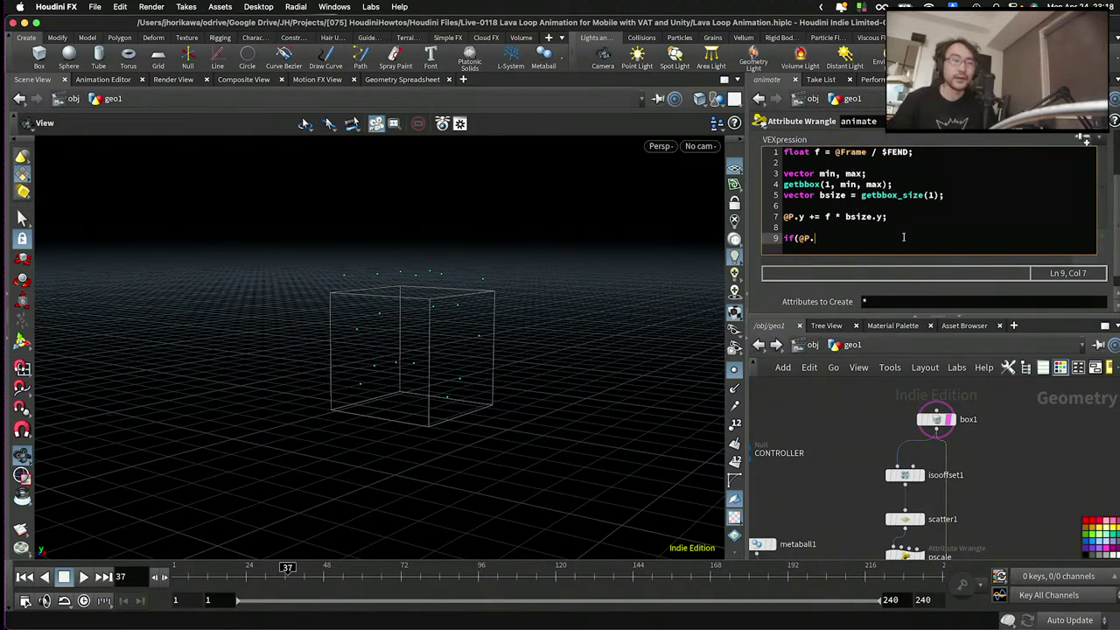
type("y >")
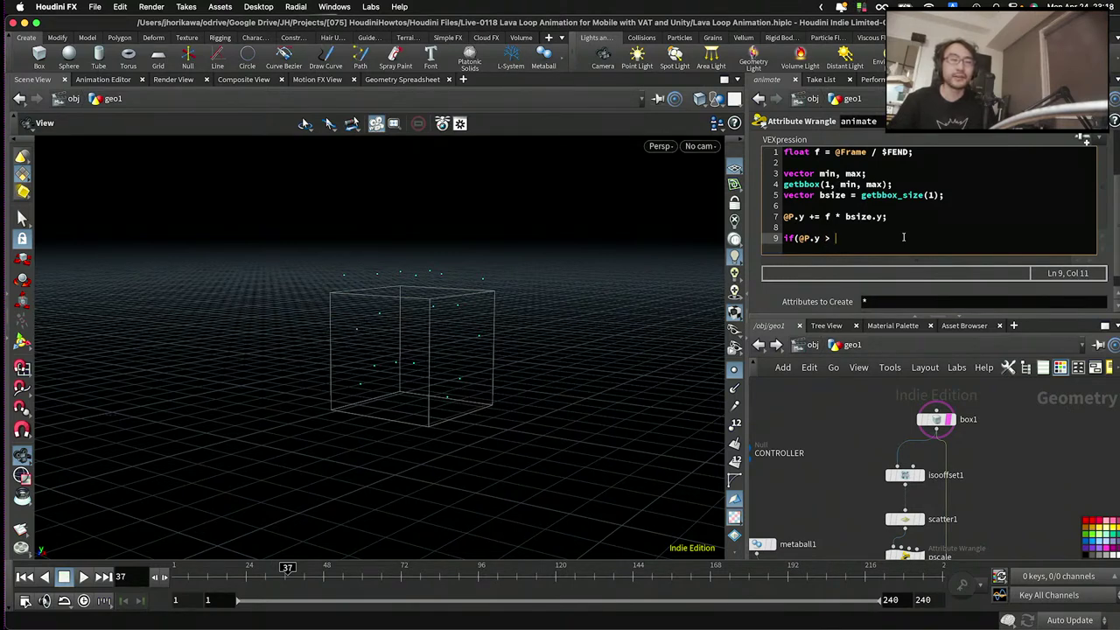
type(" max.y")
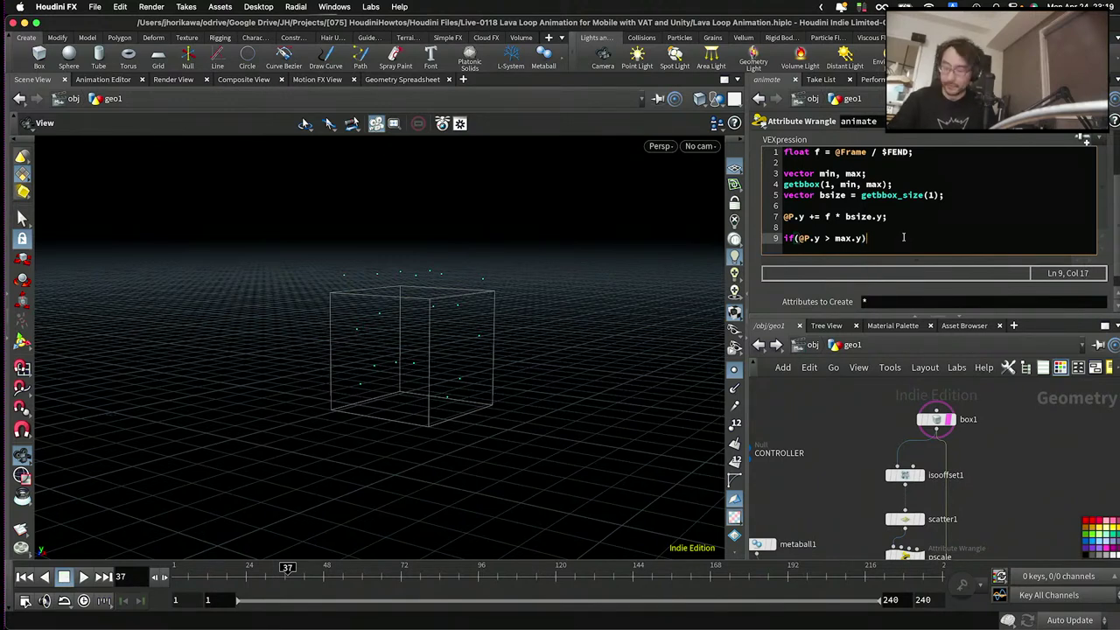
type("){")
- Fill the block with '@P.y = min.y;', close it, and highlight max.y and min
key("Return")
type("}")
key("Left")
key("Return")
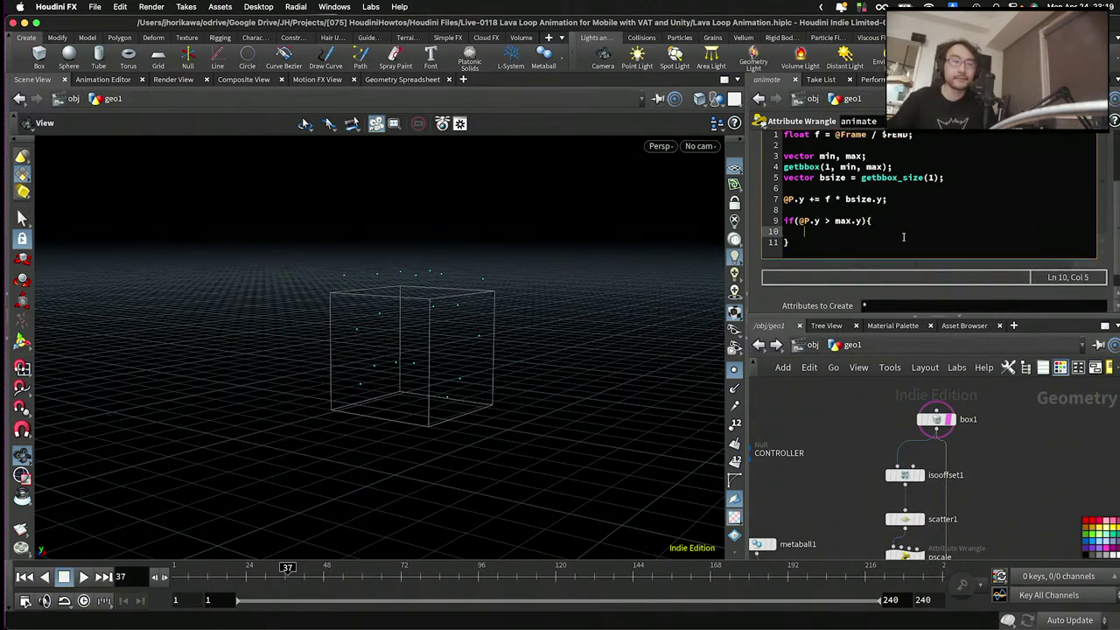
type("@P.y ")
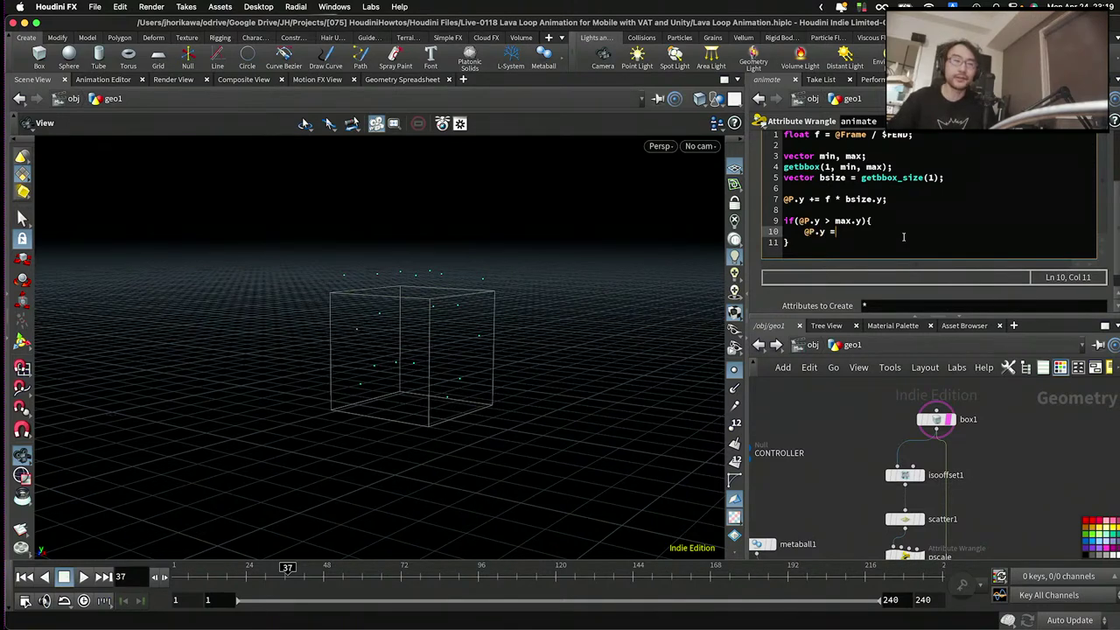
type("= min.y;")
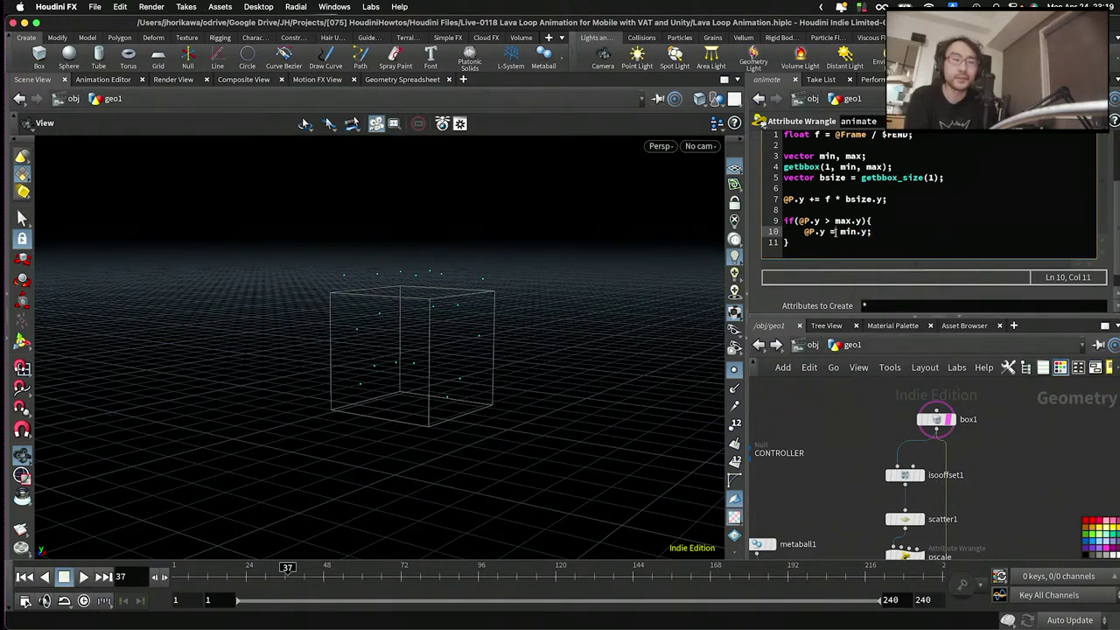
double_click(850, 231)
left_click_drag(864, 221, 836, 221)
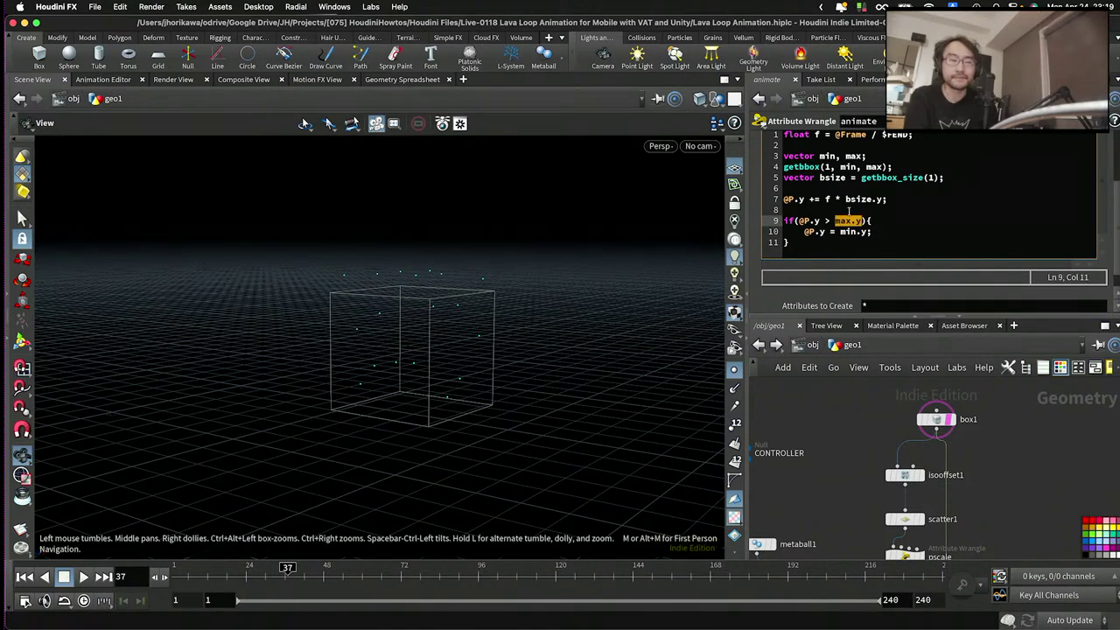
left_click(885, 232)
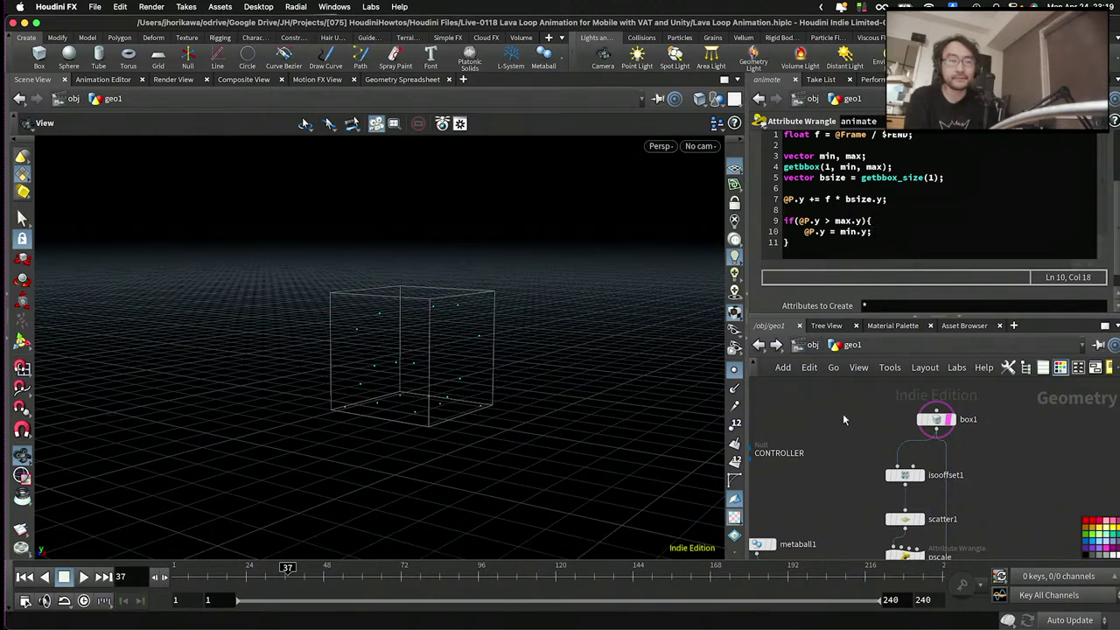
scroll(843, 435, "down", 3)
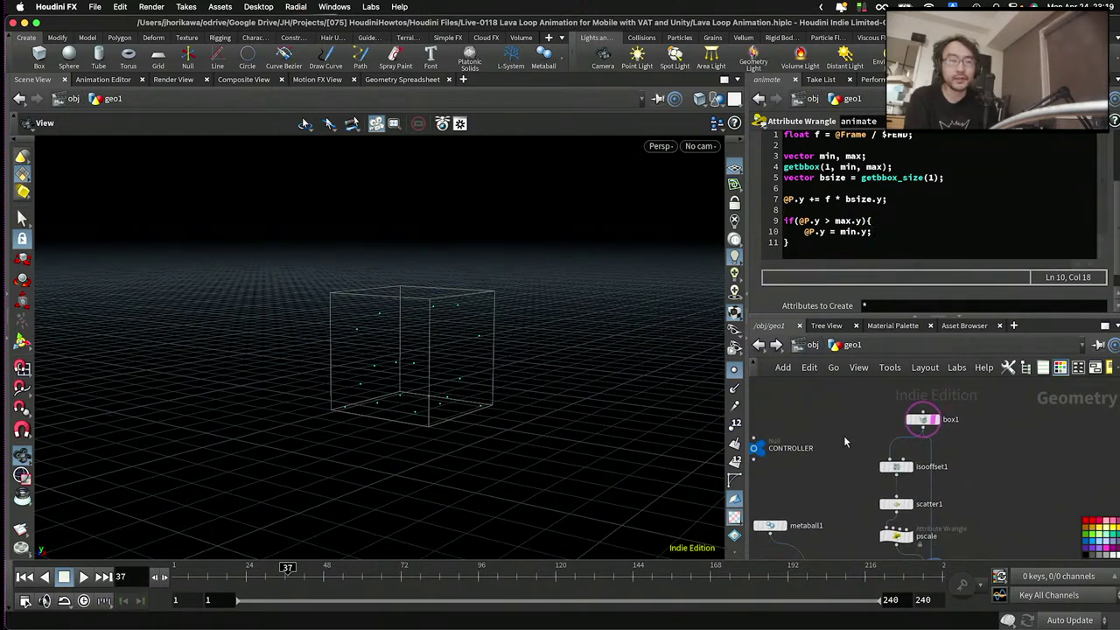
left_click(24, 577)
left_click(83, 577)
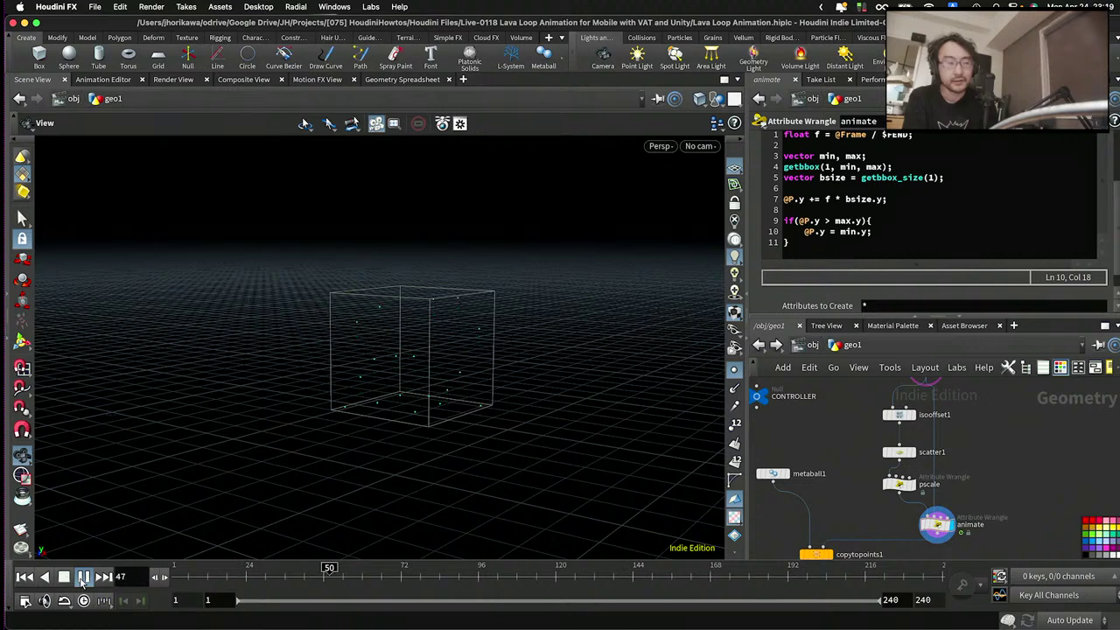
left_click(83, 577)
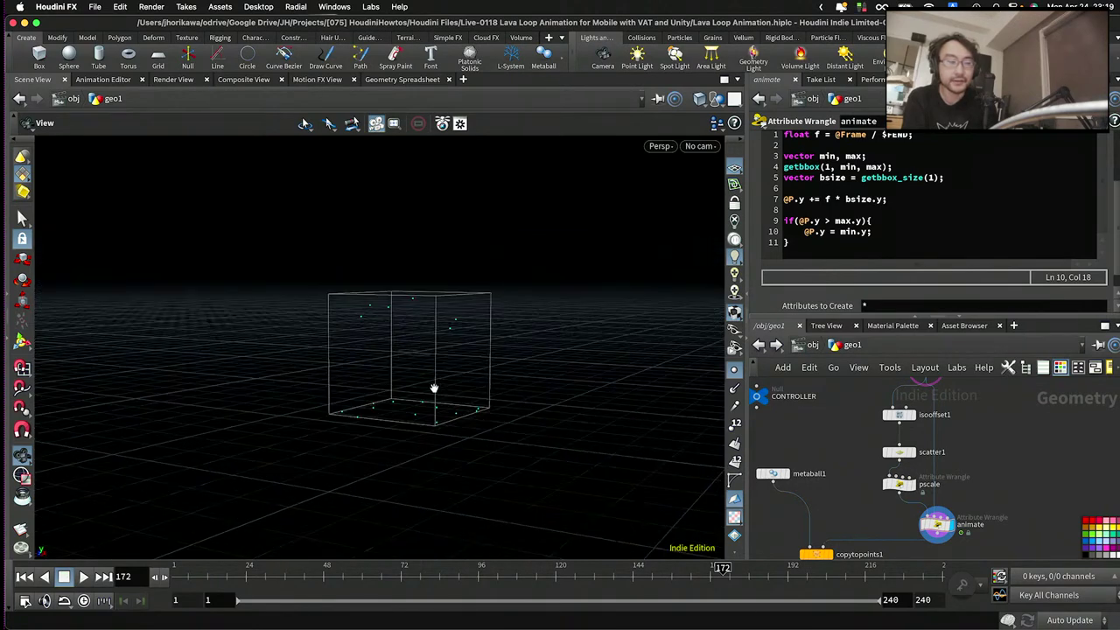
left_click_drag(425, 388, 428, 391)
left_click_drag(254, 570, 645, 569)
left_click(828, 232)
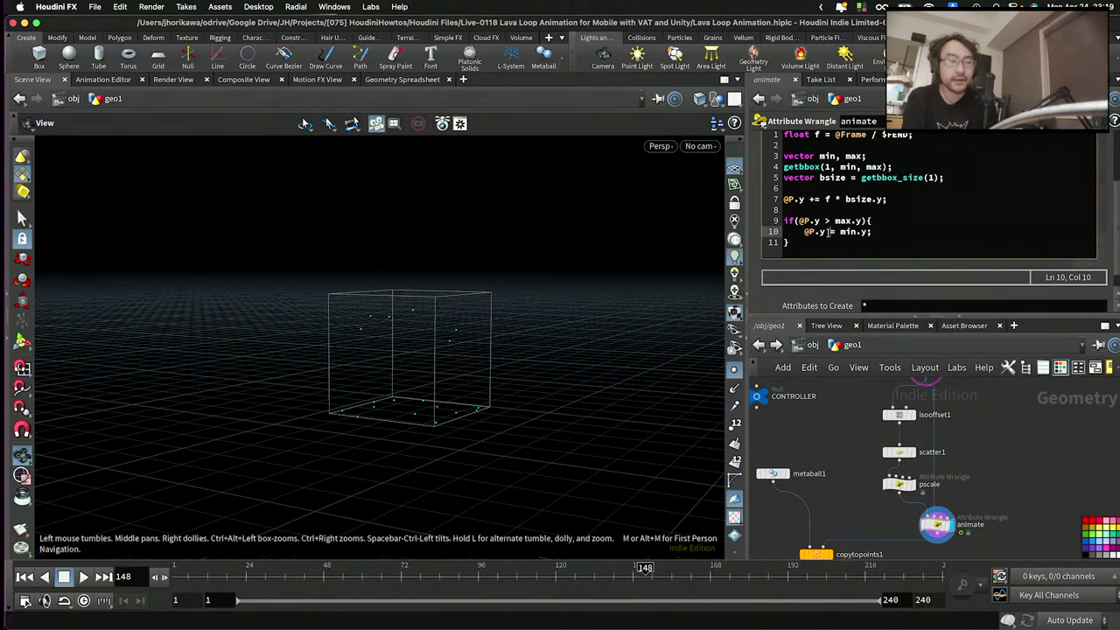
left_click_drag(873, 232, 806, 232)
left_click(810, 233)
left_click(832, 232)
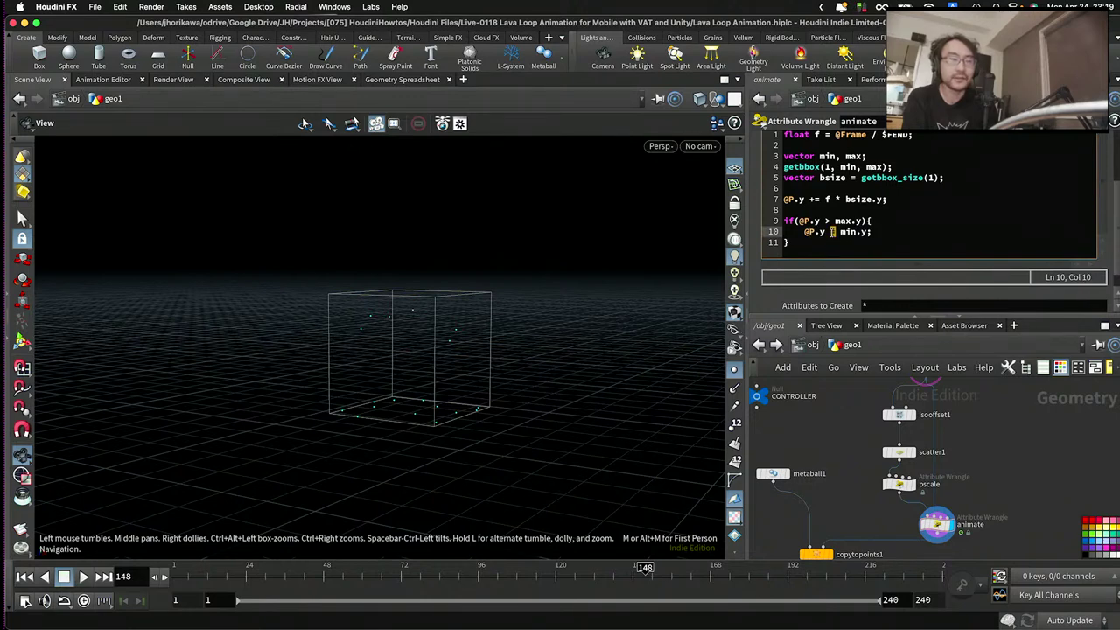
left_click(828, 236)
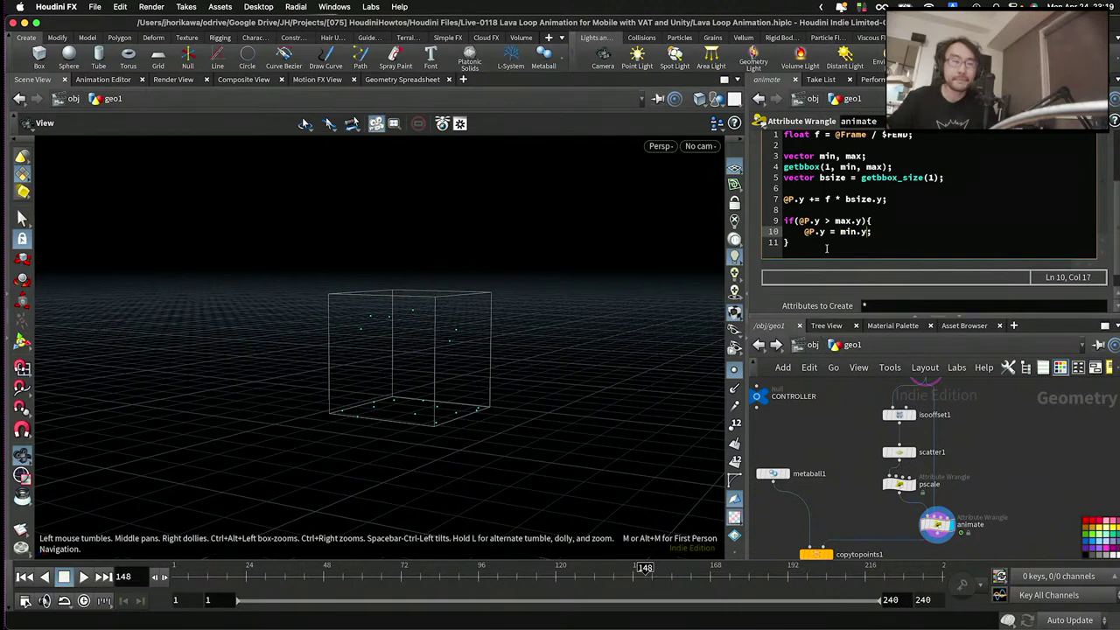
- Replace '= min.y' on line 10 with '-= bsize.y' to drop points by the box height
key("shift+Left")
key("shift+Left")
key("shift+Left")
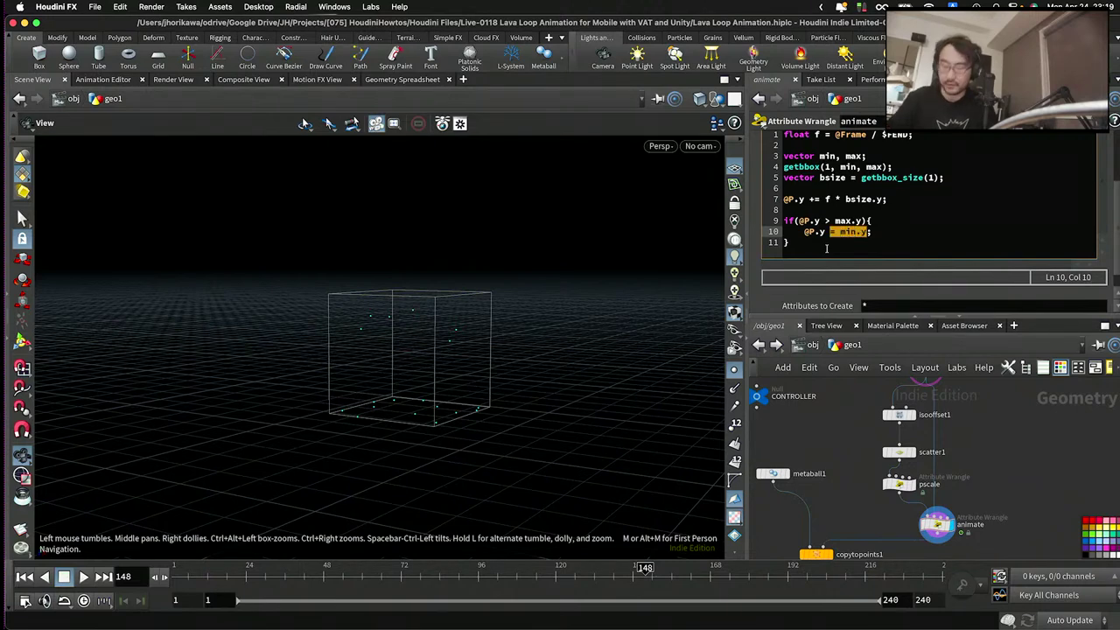
type("-=")
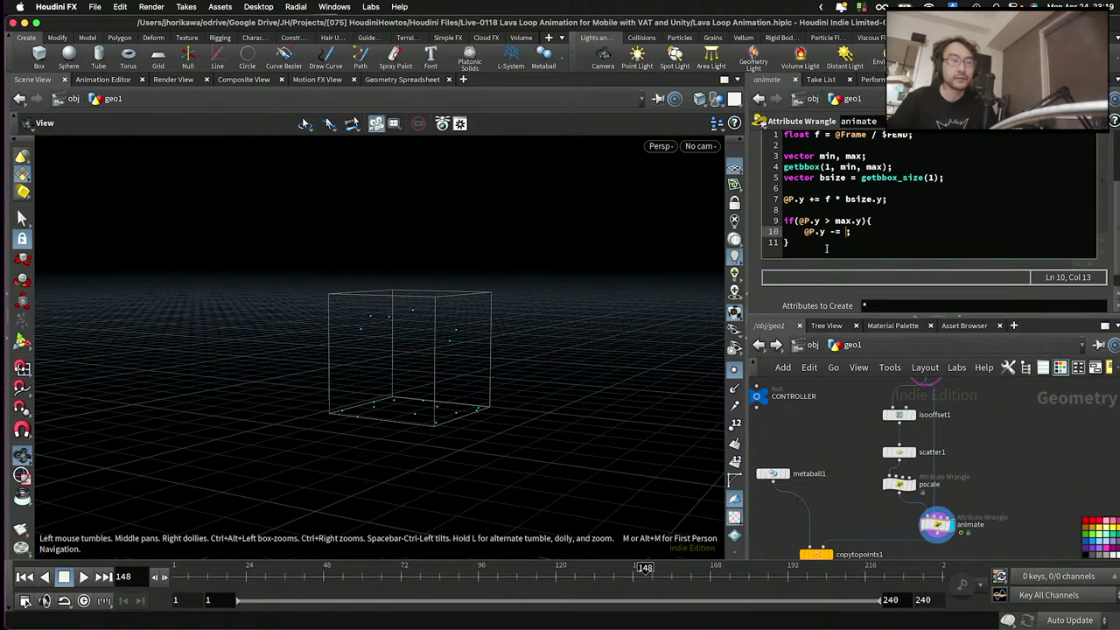
type(" size")
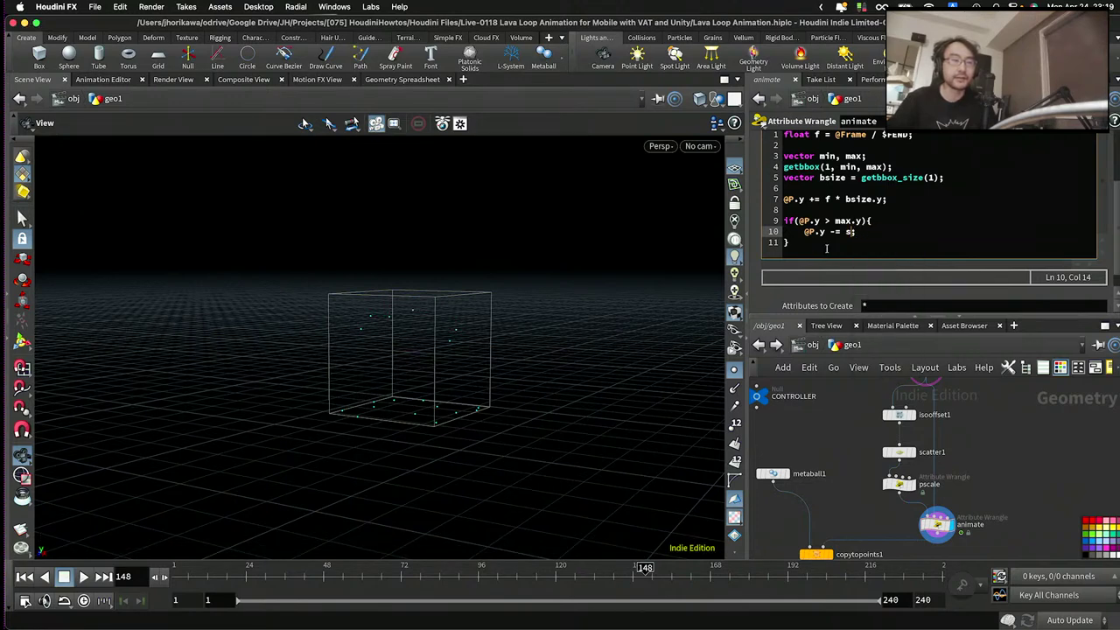
key("BackSpace")
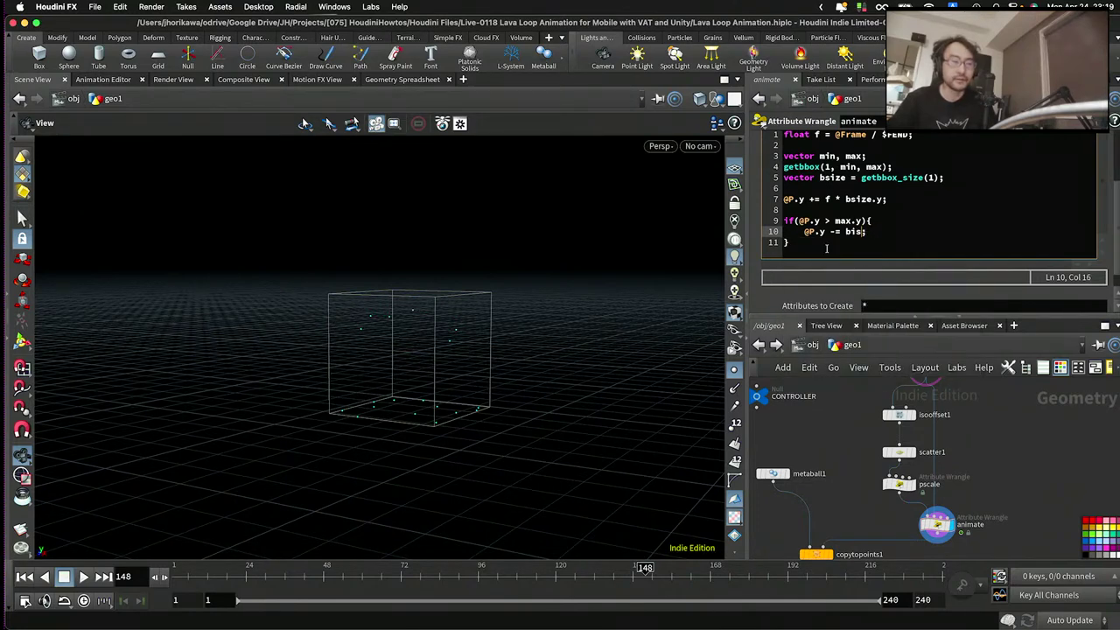
type("bis")
key("BackSpace")
key("BackSpace")
type("size.y")
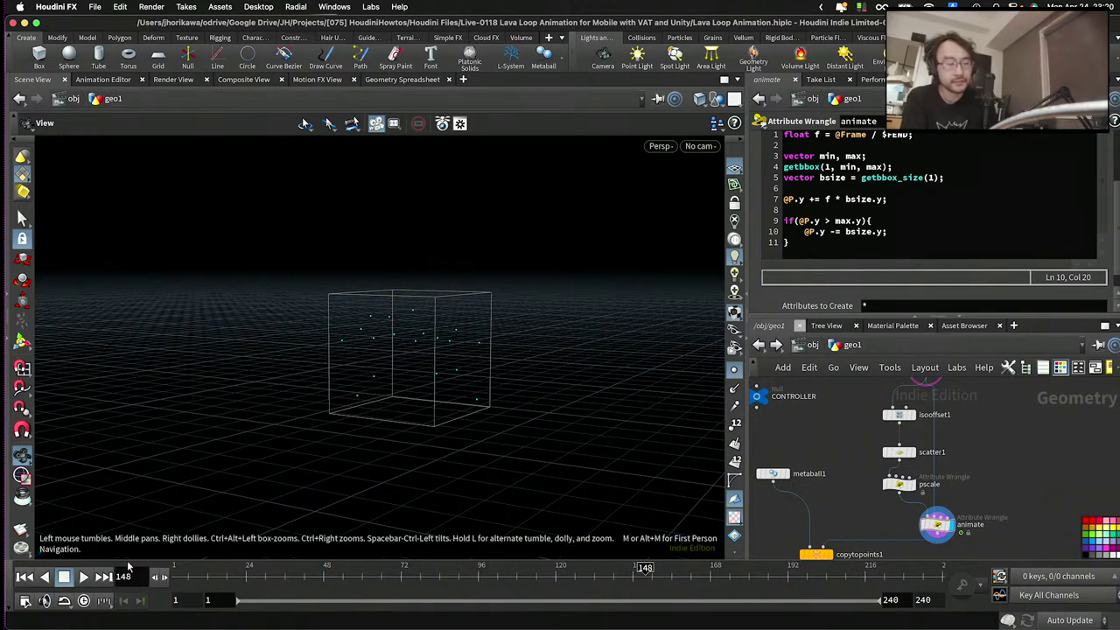
left_click(83, 577)
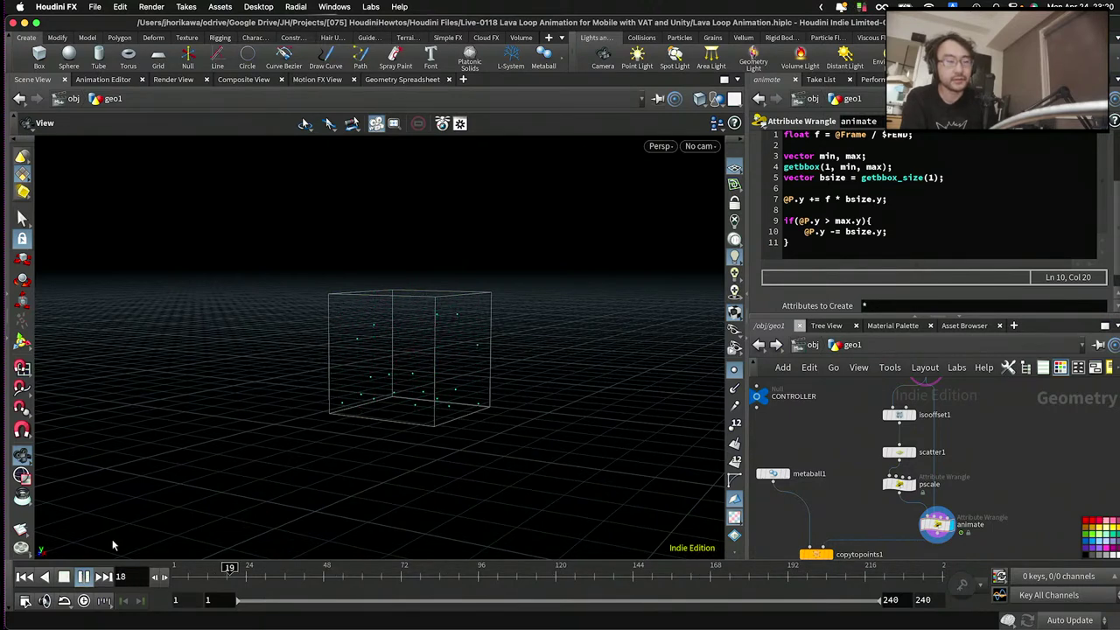
mouse_move(443, 335)
left_mouse_down()
mouse_move(470, 340)
mouse_move(408, 345)
mouse_move(422, 335)
left_mouse_up()
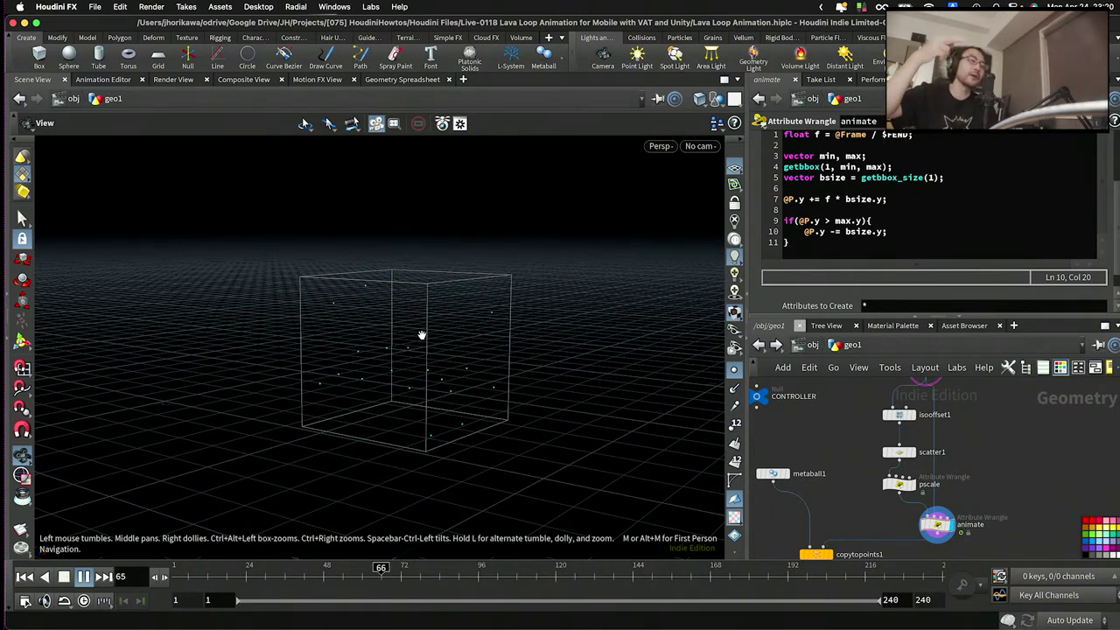
left_click(83, 576)
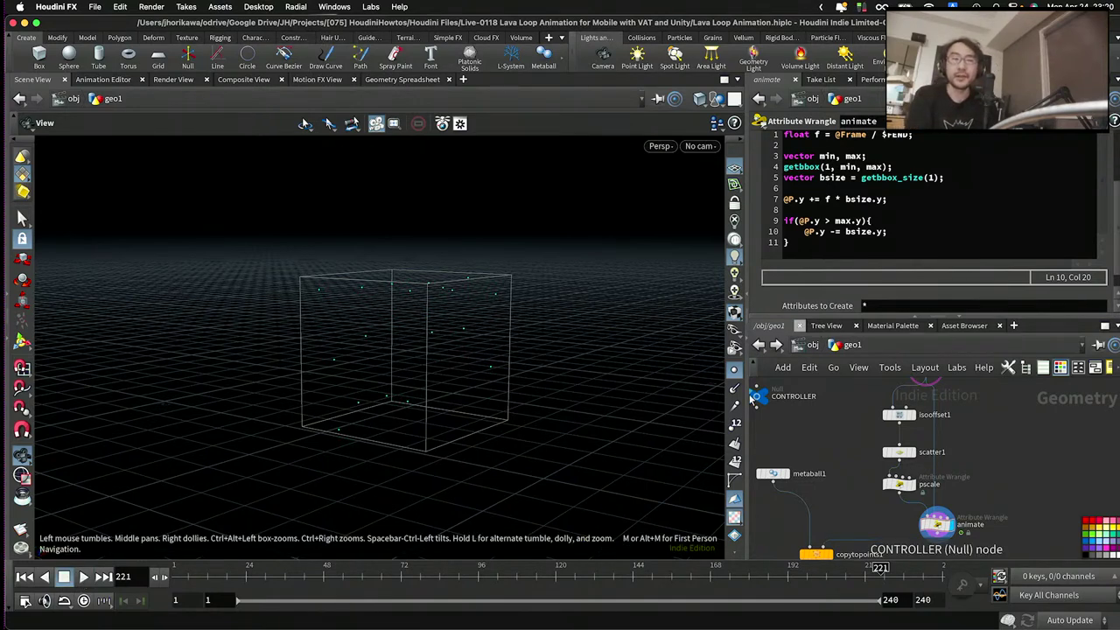
- Display and select convert1 to show the quad-polygon metaball blobs, then play the looping animation
middle_click_drag(892, 542, 893, 464)
scroll(890, 490, "up", 3)
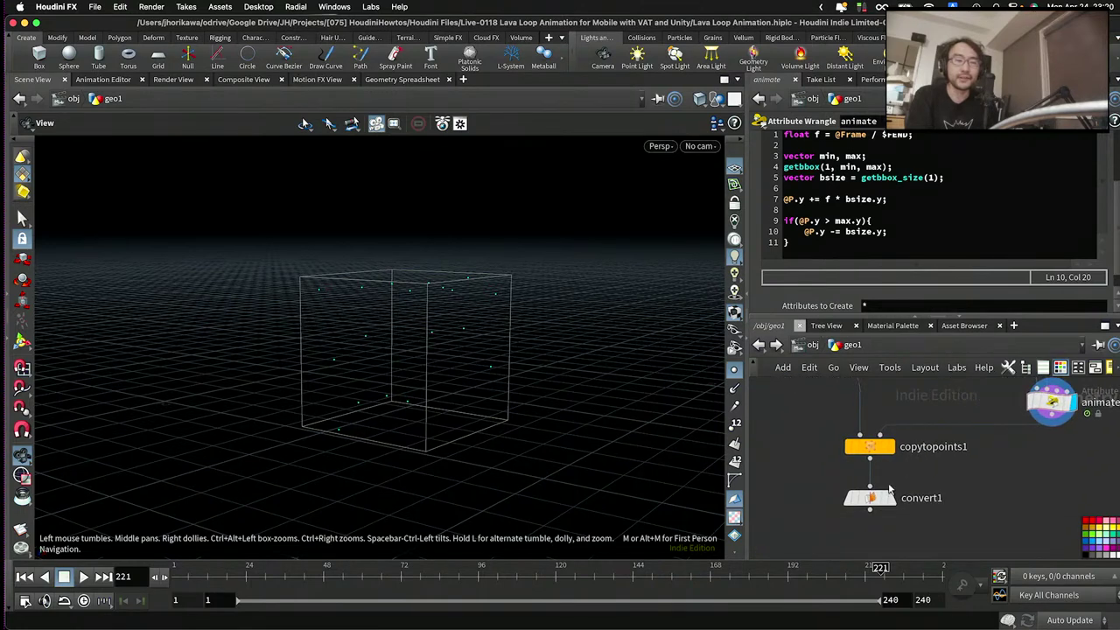
left_click(890, 499)
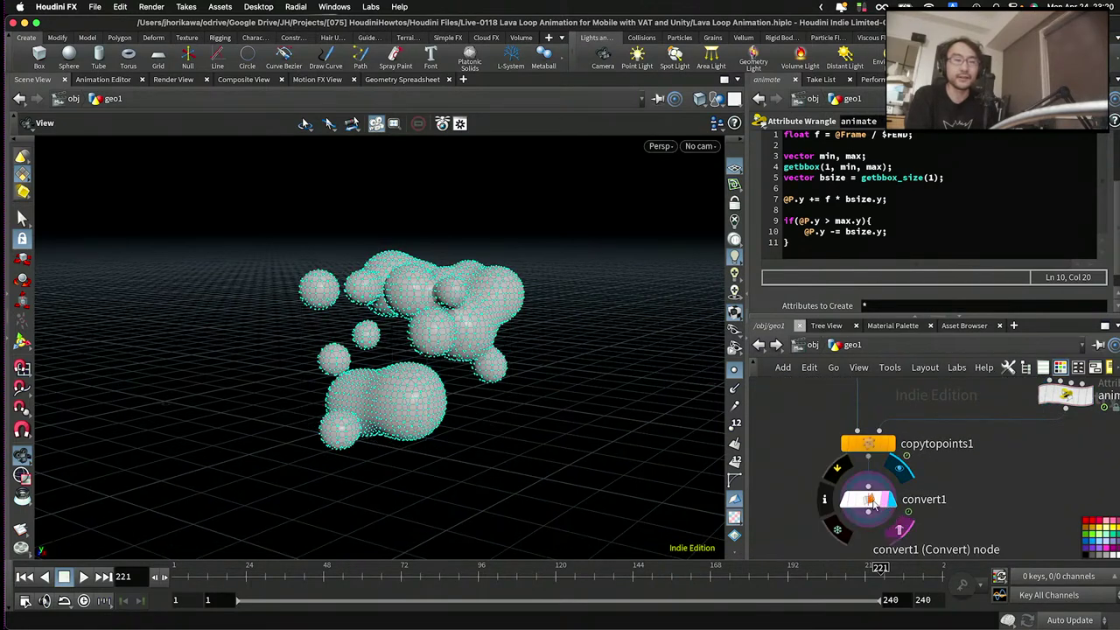
left_click(870, 499)
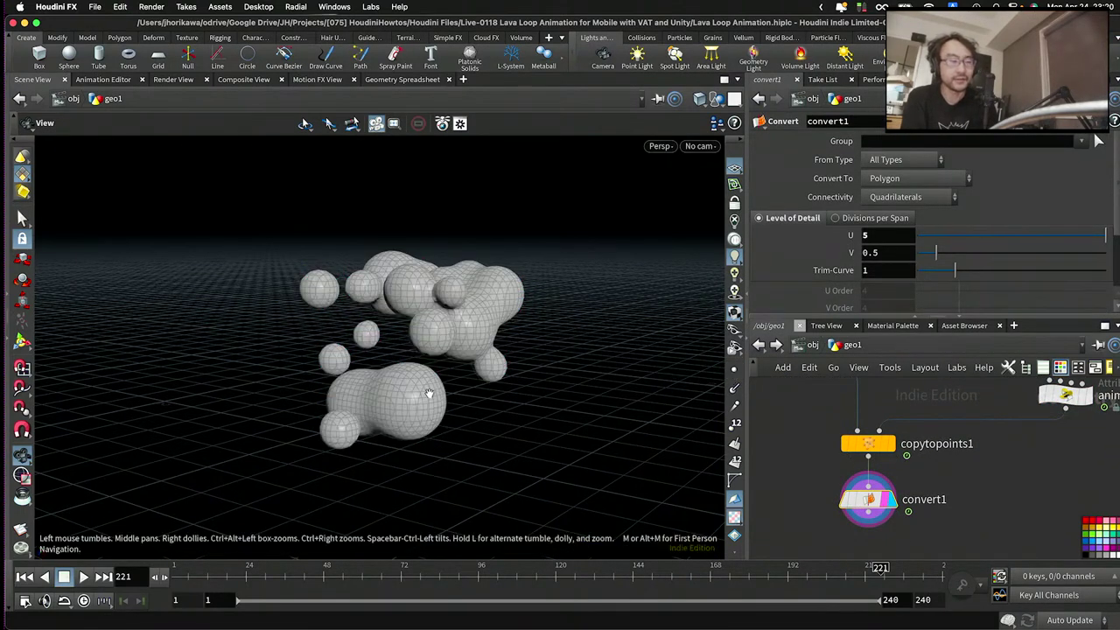
left_click_drag(429, 394, 378, 411)
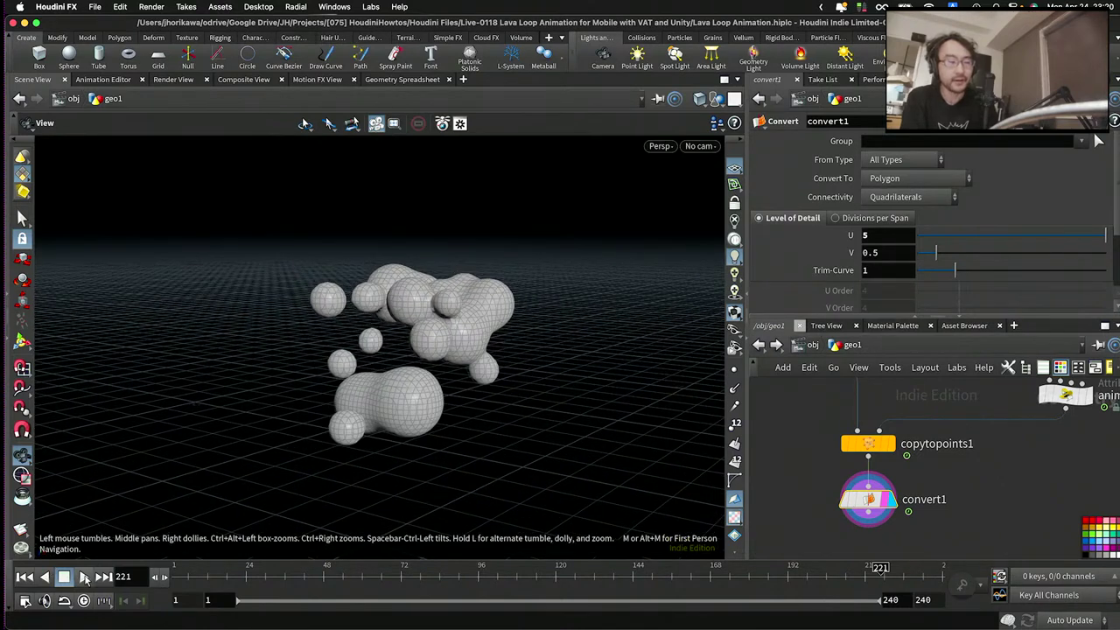
left_click(82, 577)
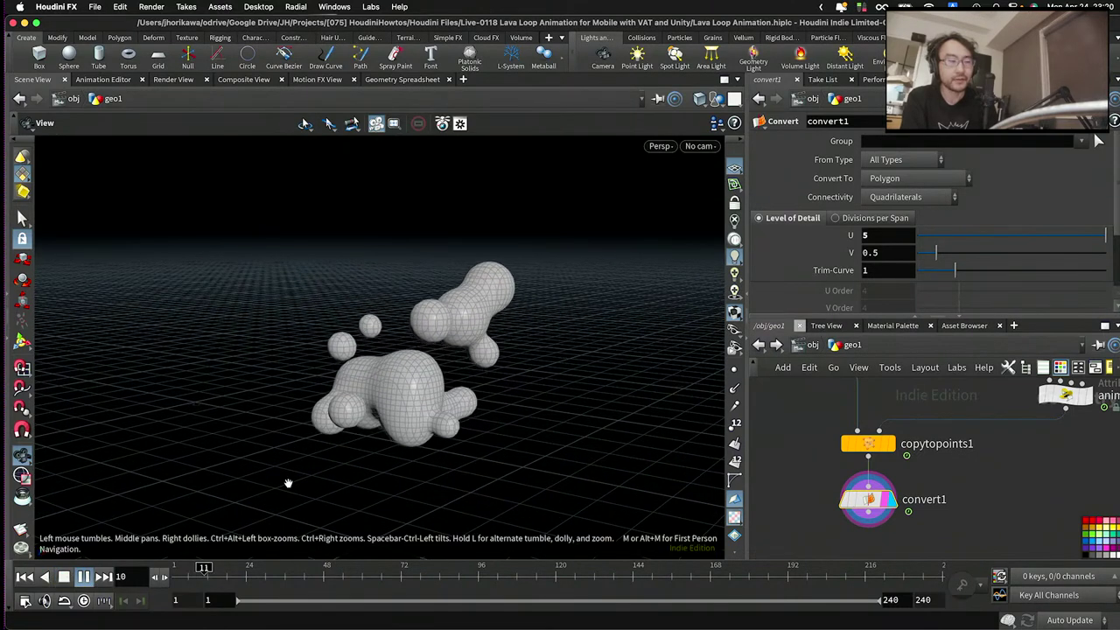
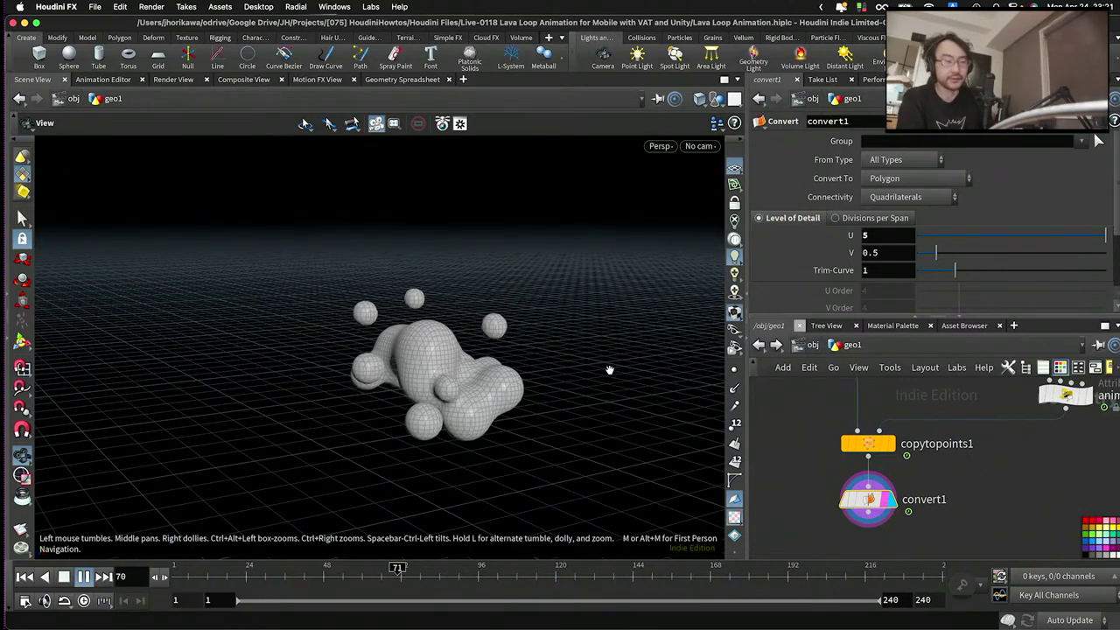
- Return the animation to frame 1 and orbit around the blob cluster
mouse_move(219, 576)
left_mouse_down()
mouse_move(177, 571)
mouse_move(300, 570)
mouse_move(179, 570)
left_mouse_up()
left_click_drag(408, 424, 411, 299)
left_click_drag(508, 375, 428, 304)
left_click_drag(500, 401, 413, 390)
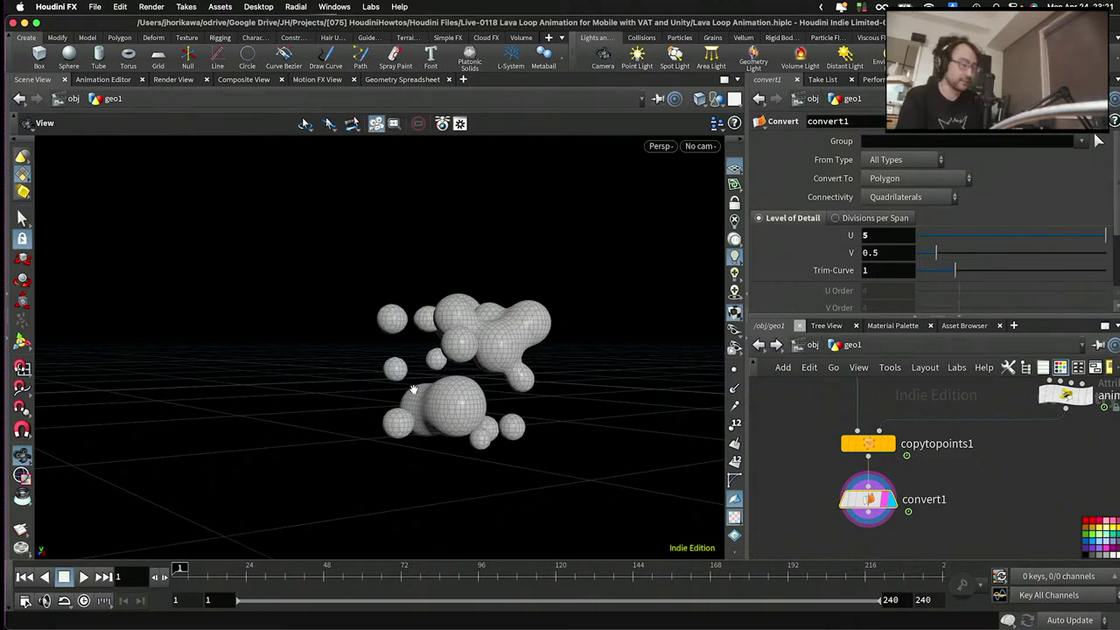
left_click_drag(495, 353, 397, 323)
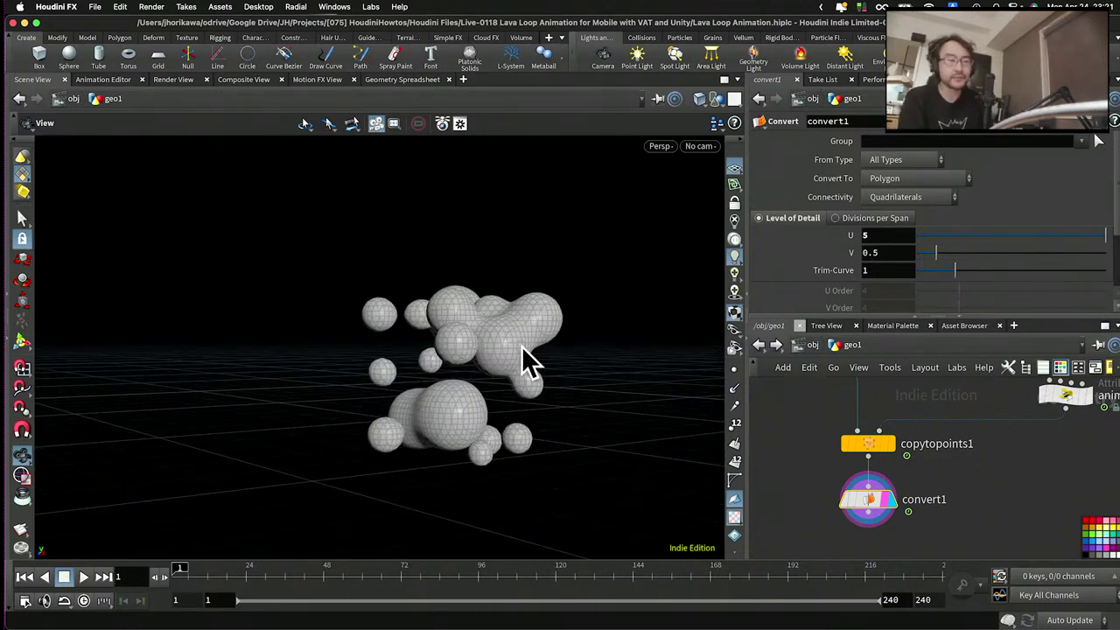
left_click_drag(523, 348, 527, 368)
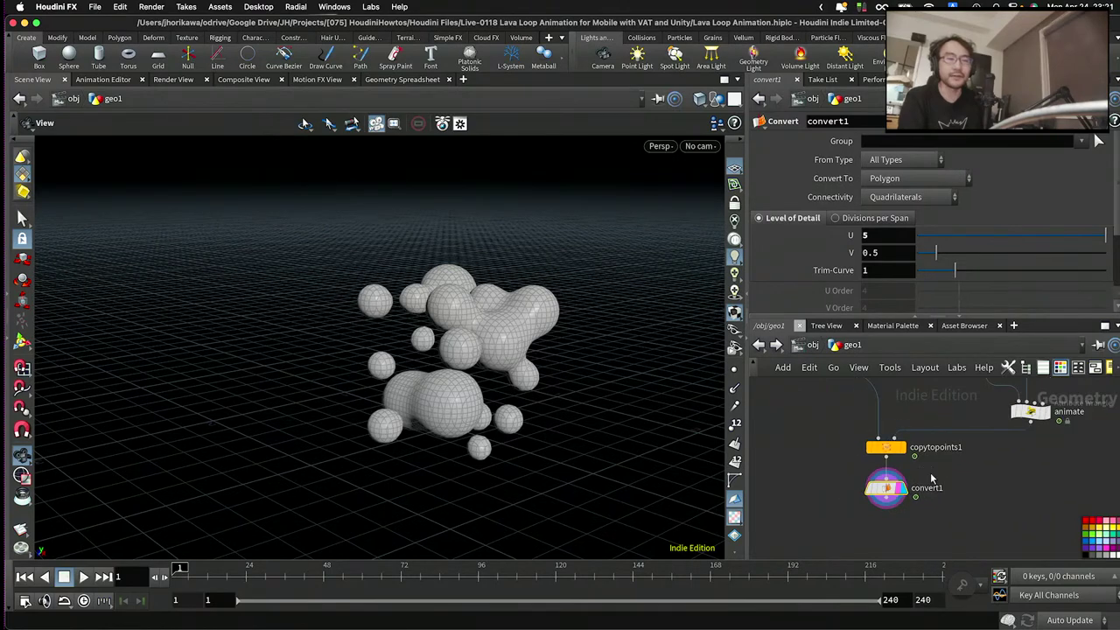
left_click_drag(582, 425, 599, 420)
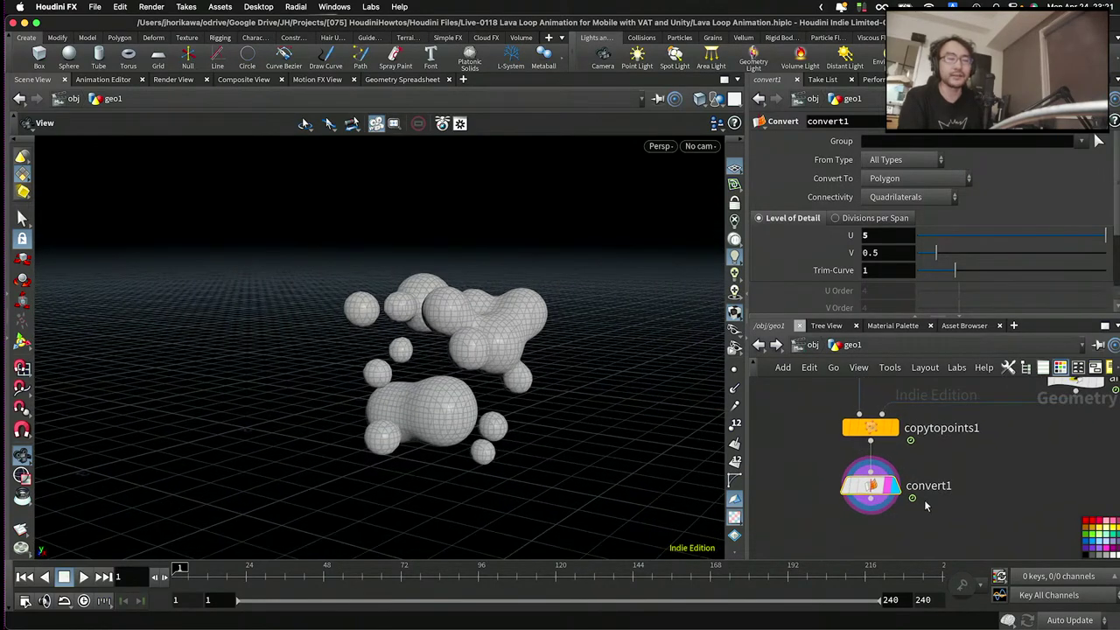
scroll(912, 499, "down", 3)
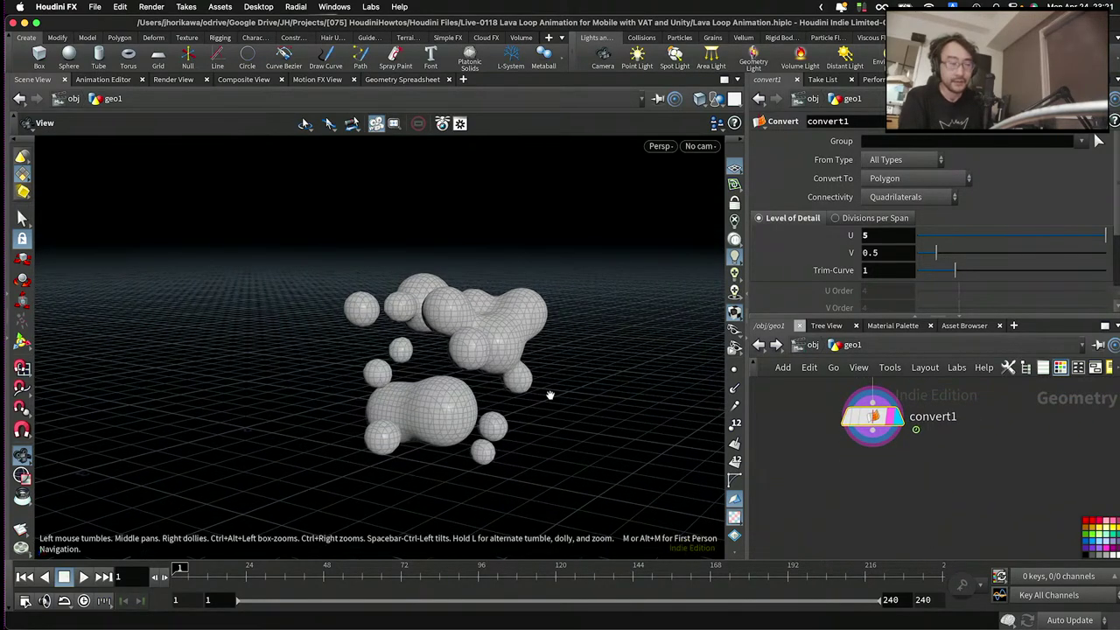
left_click_drag(487, 372, 475, 382)
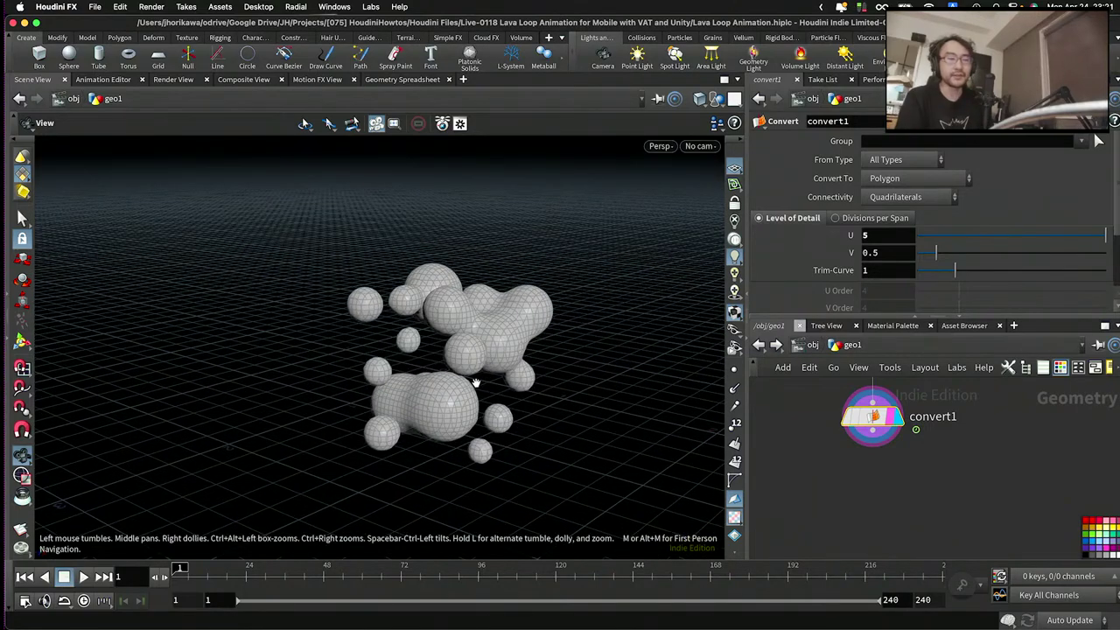
scroll(839, 473, "down", 5)
scroll(929, 437, "up", 4)
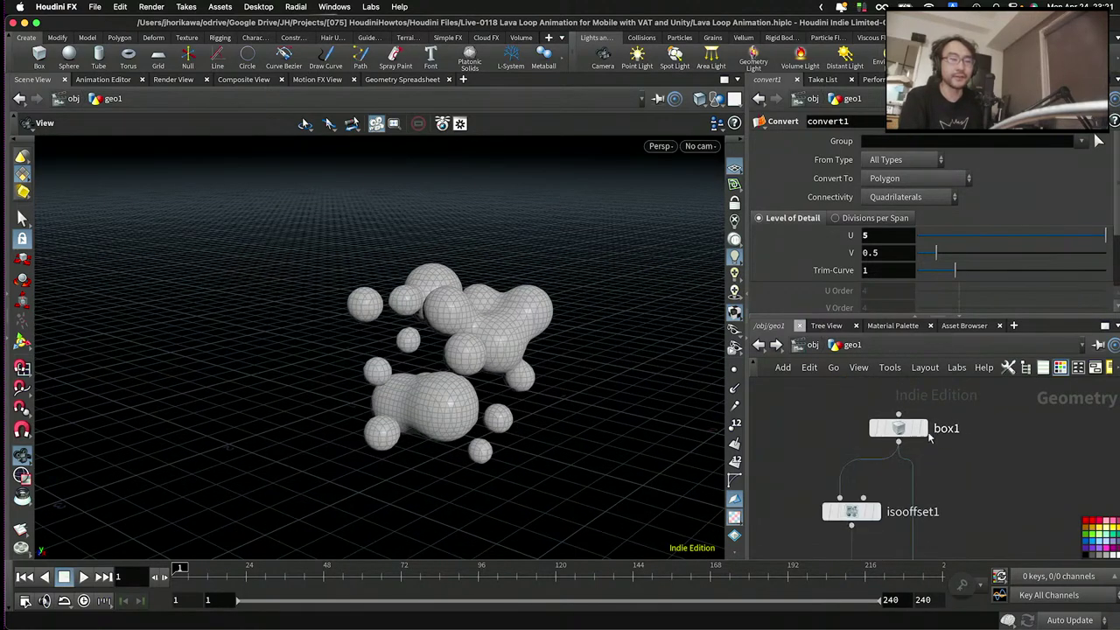
- Template box1 so its outline shows as a wireframe guide around the blobs
left_click(926, 454)
left_click_drag(572, 380, 372, 311)
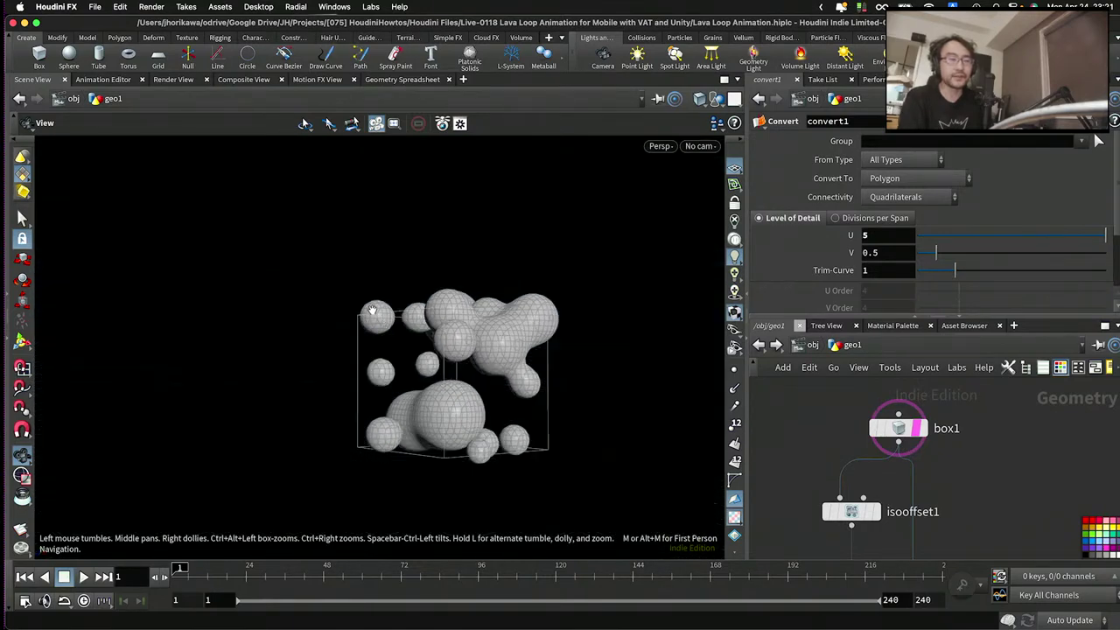
scroll(841, 427, "down", 6)
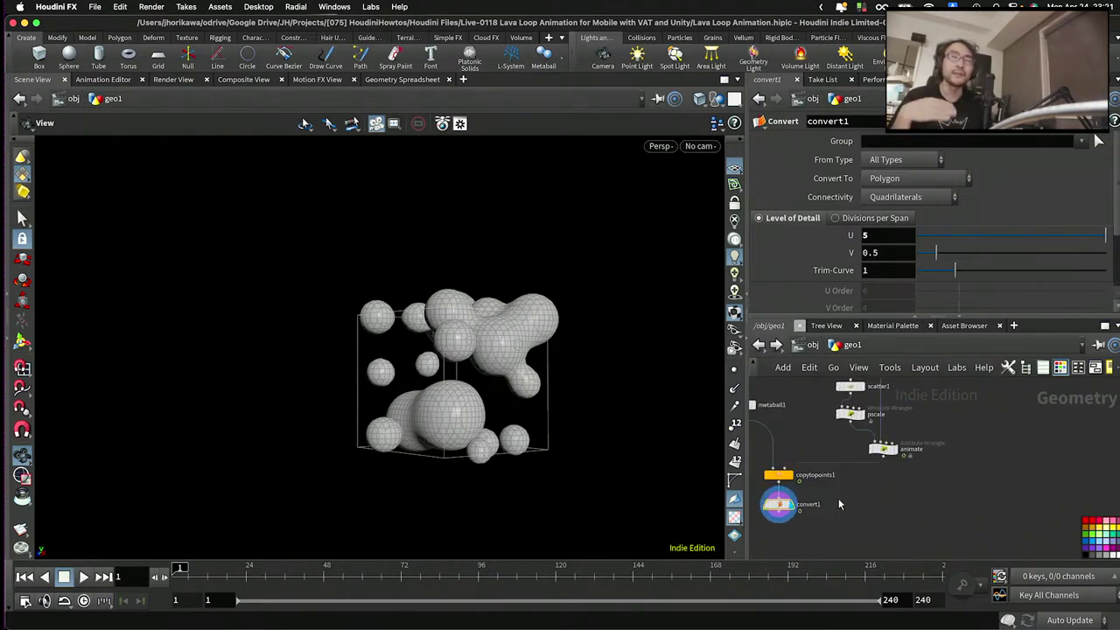
scroll(838, 503, "up", 3)
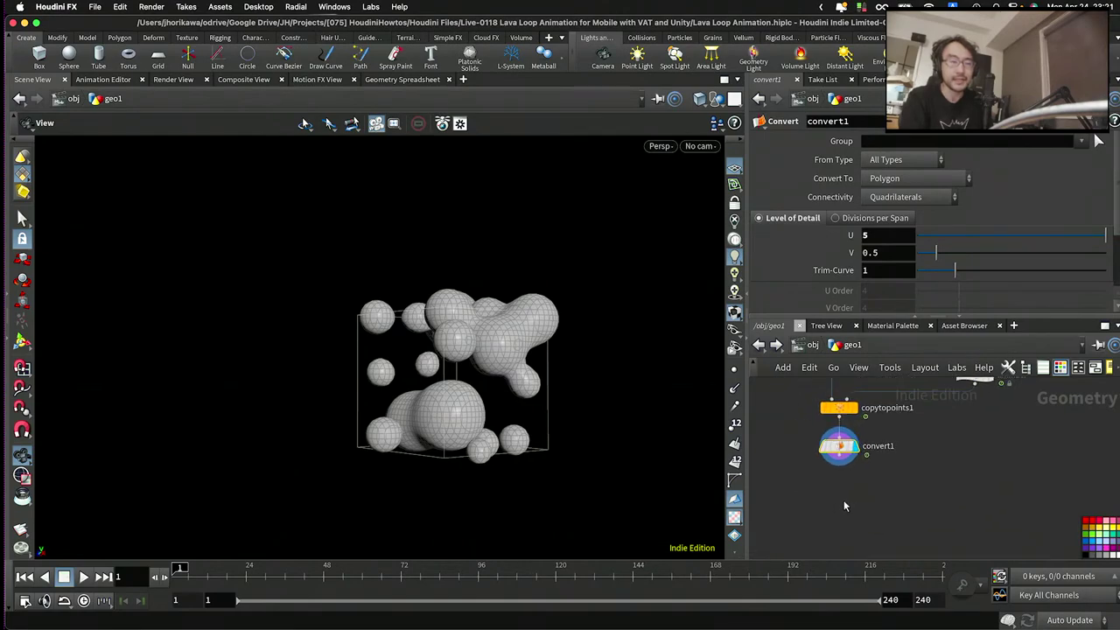
- Add a Clip node wired after convert1 and set its Distance to -0.08
key("Tab")
type("cl")
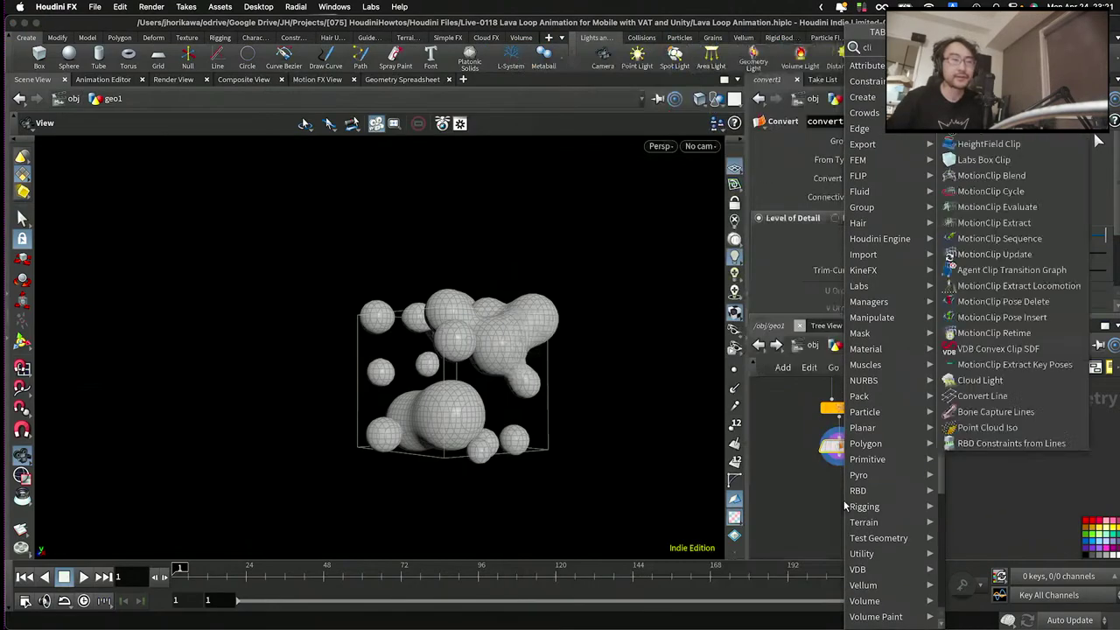
type("ip")
key("Return")
left_click(843, 500)
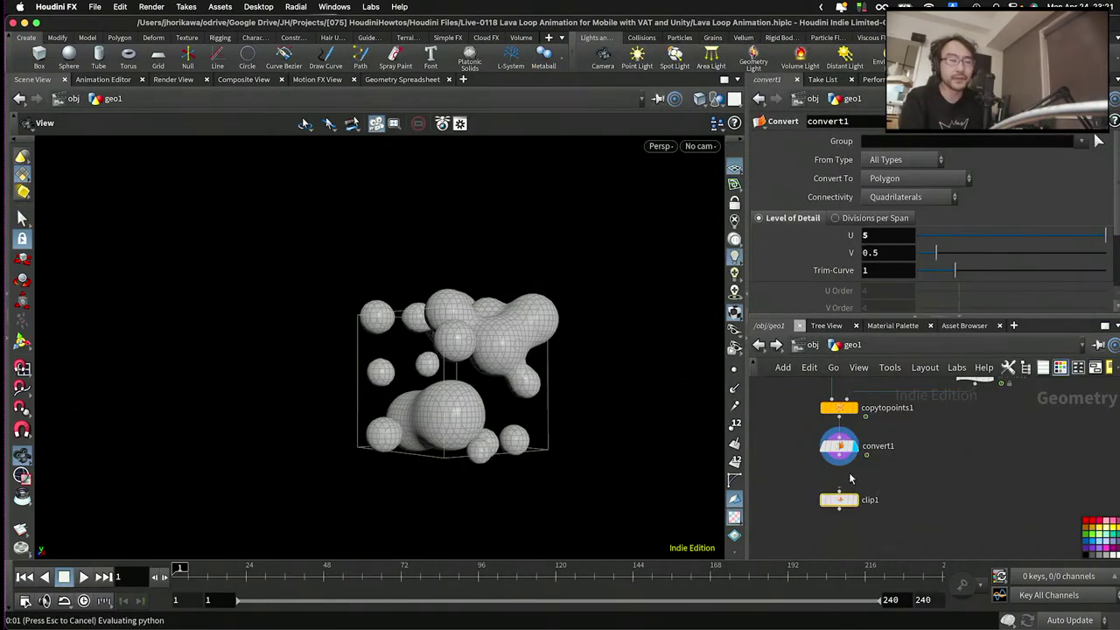
scroll(842, 465, "up", 2)
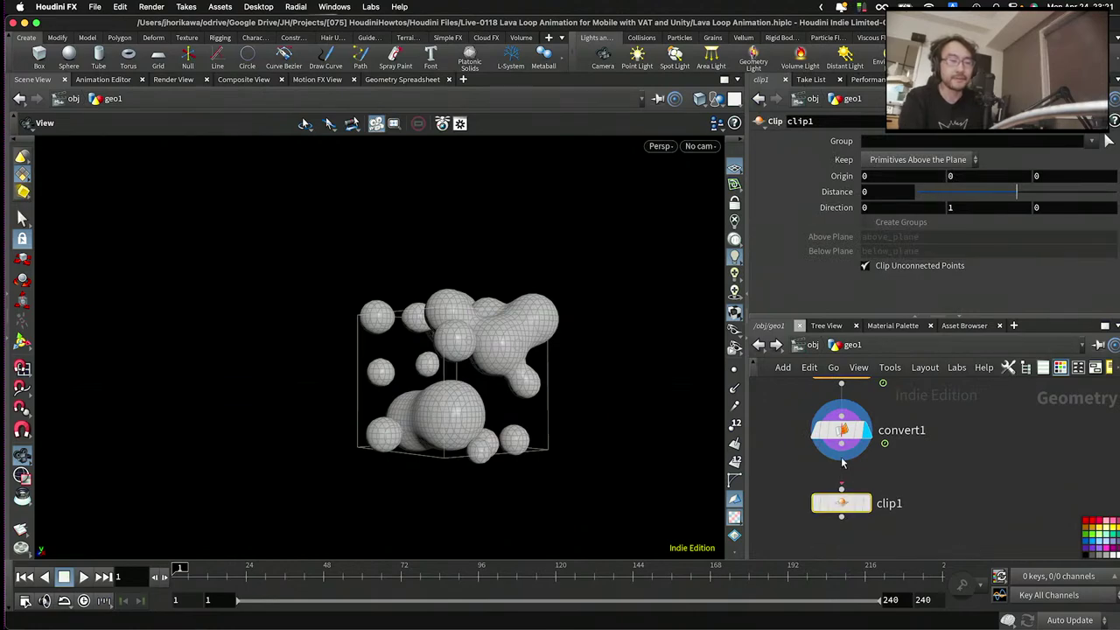
left_click_drag(842, 462, 842, 495)
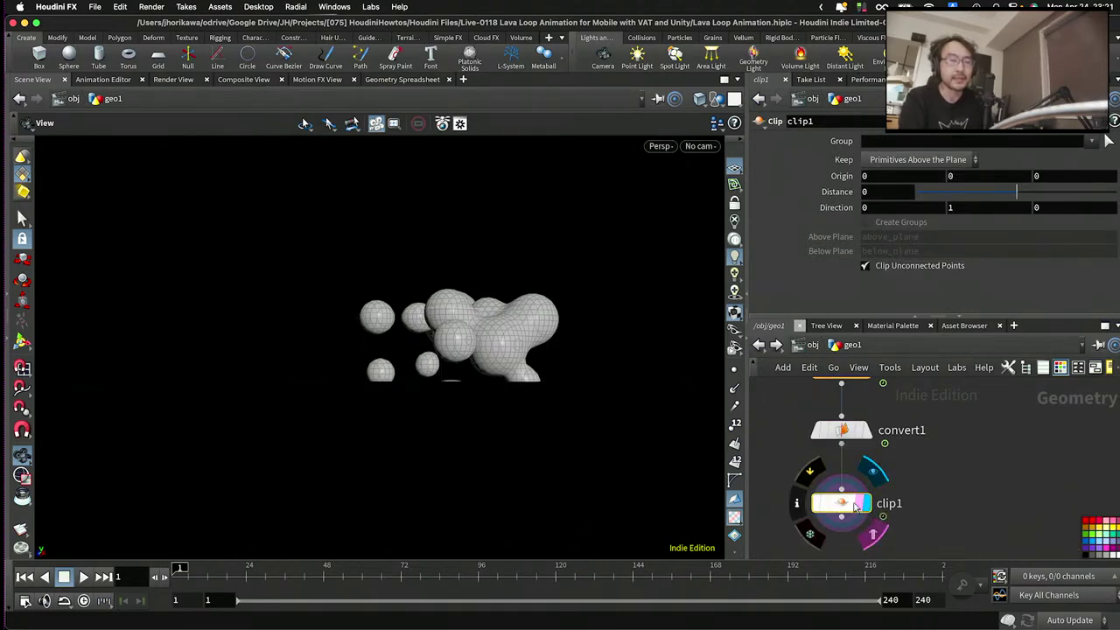
left_click_drag(512, 367, 516, 350)
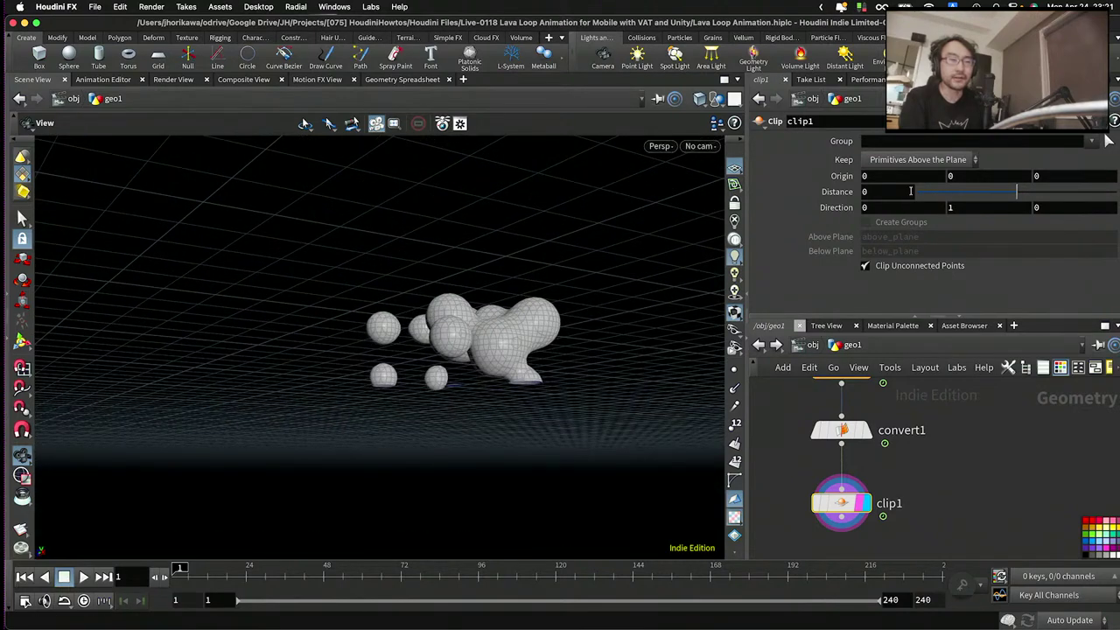
left_click_drag(1001, 196, 1014, 187)
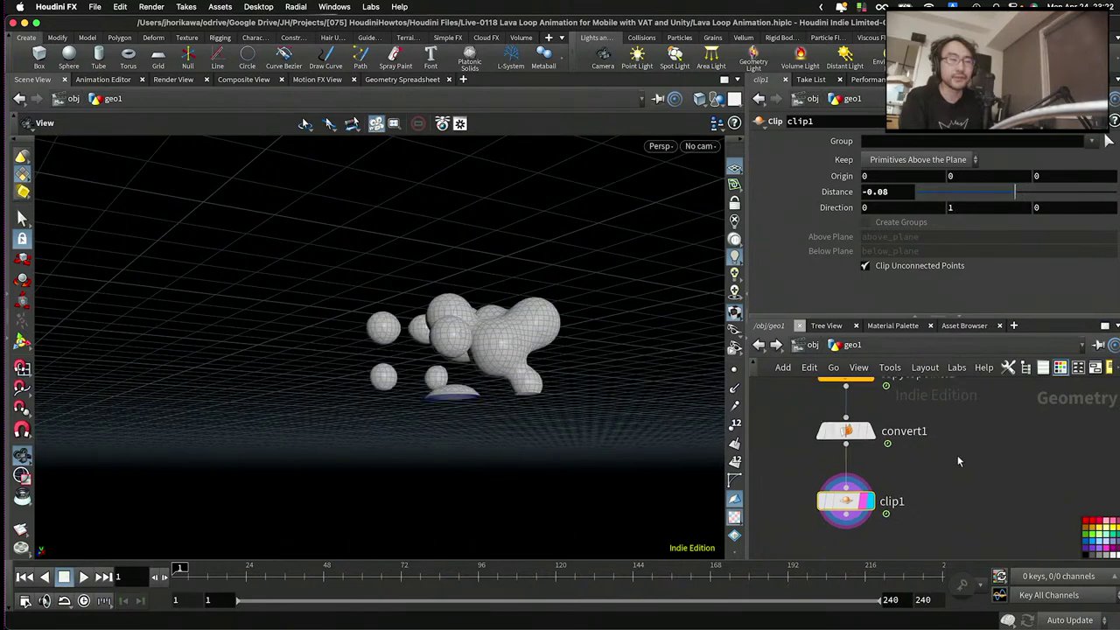
- Locate box1 in the network and select it to show its settings
key("Tab")
type("box")
key("Return")
left_click(892, 501)
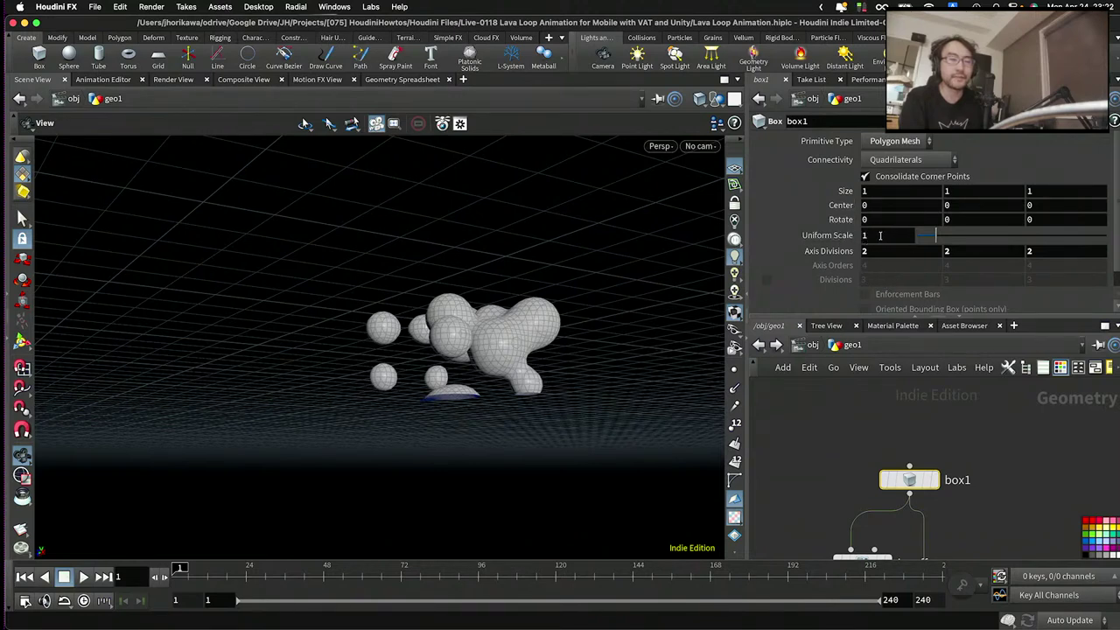
- Insert a Null named BOUNDING_BOX between box1 and isooffset1
scroll(931, 428, "down", 4)
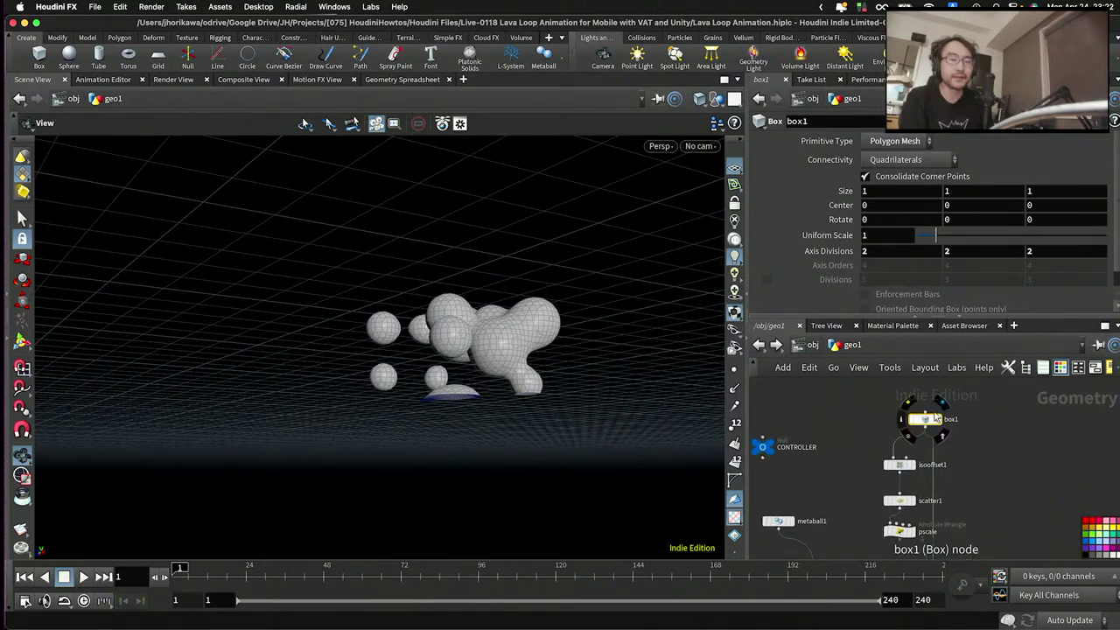
scroll(962, 431, "up", 4)
key("Tab")
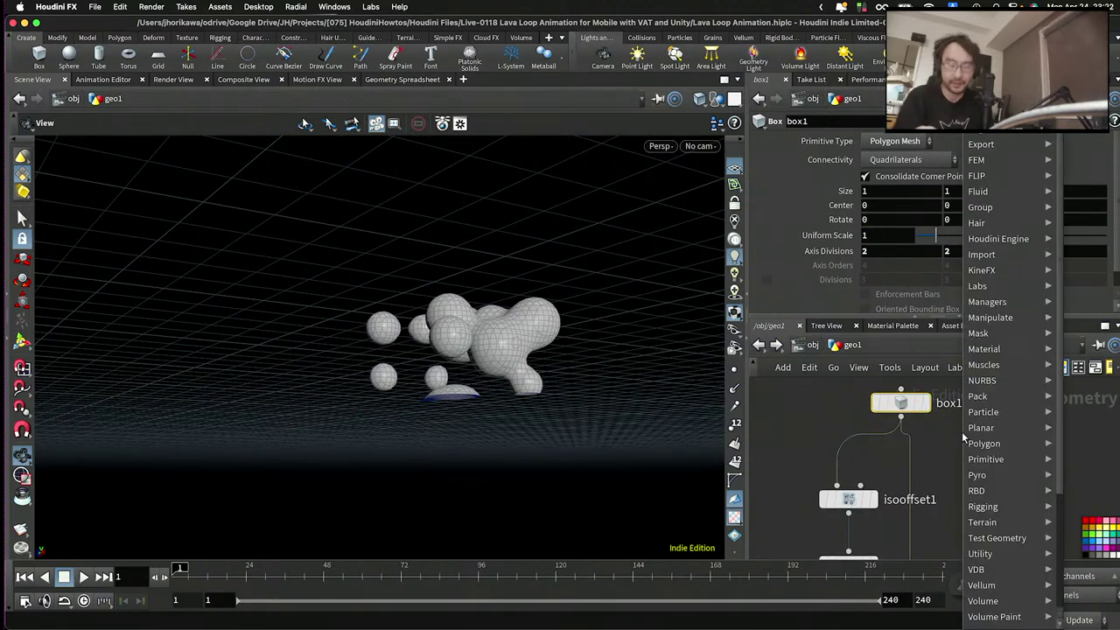
key("Return")
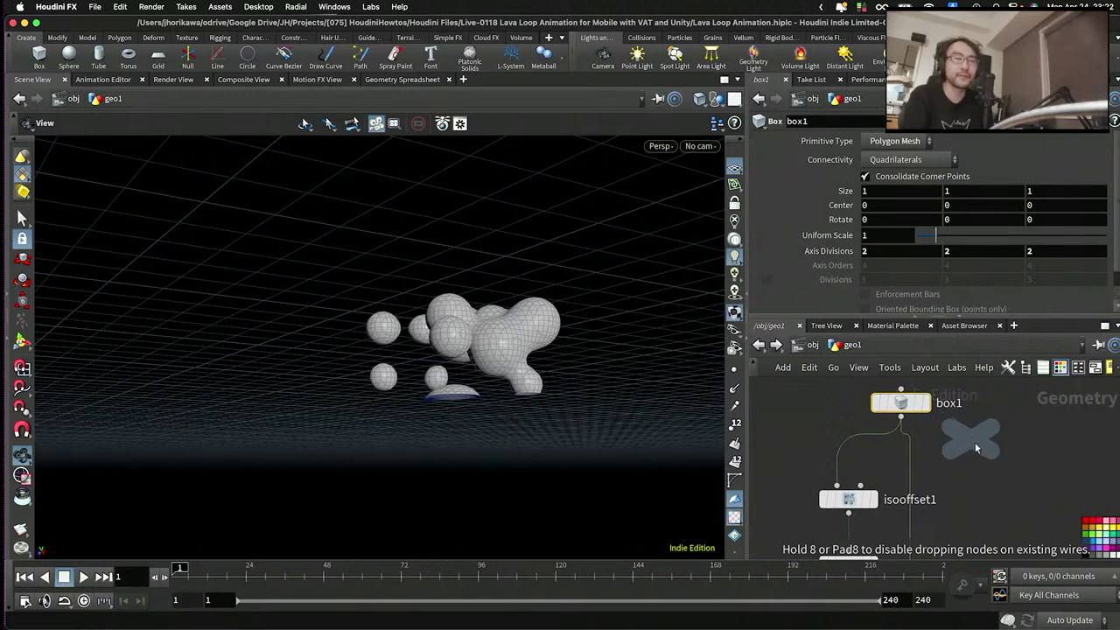
left_click(971, 427)
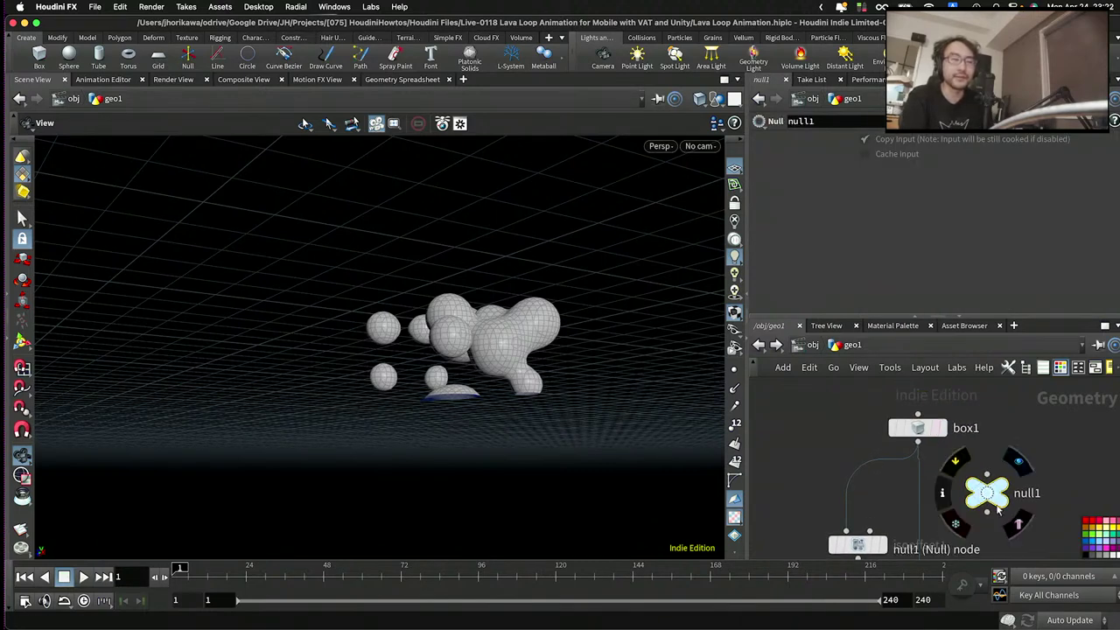
left_click_drag(998, 510, 923, 482)
double_click(921, 482)
type("BOUNDING_BOX")
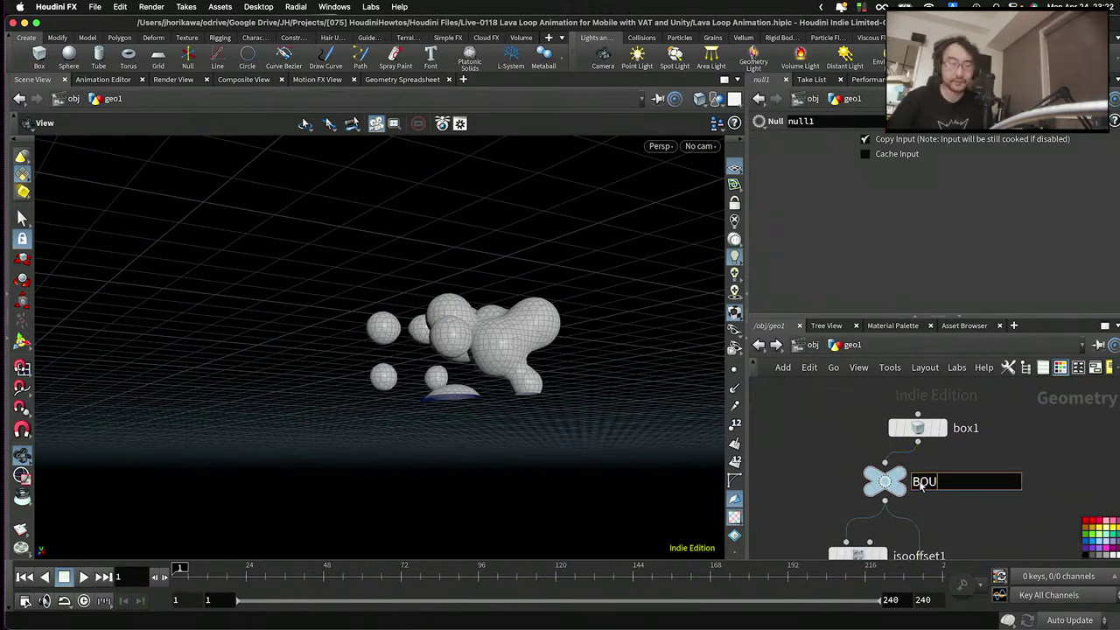
key("Return")
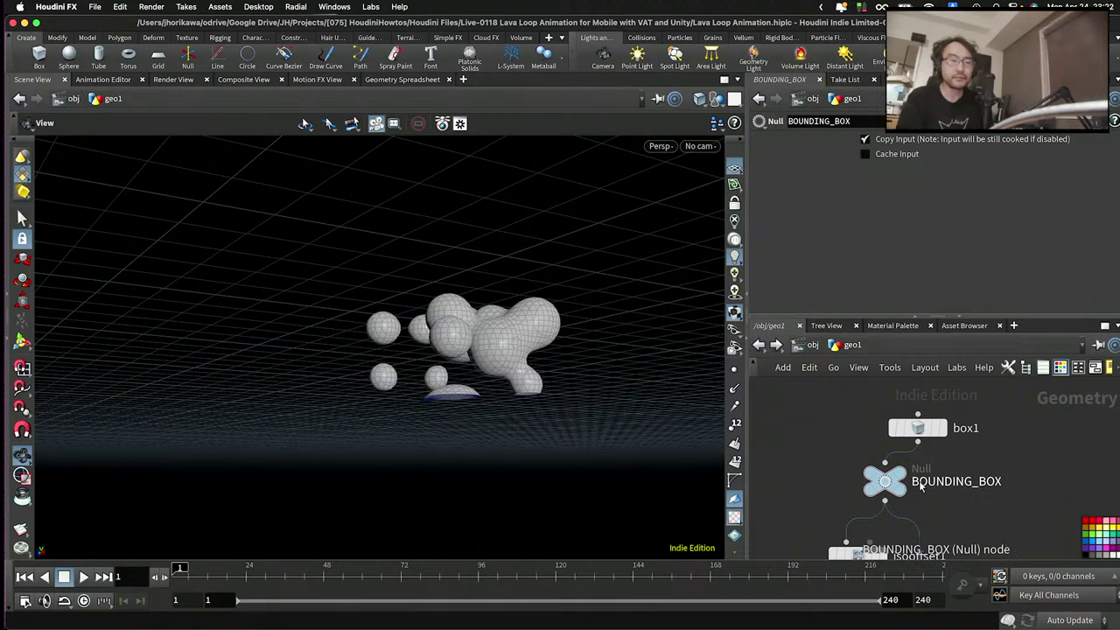
left_click_drag(888, 482, 920, 484)
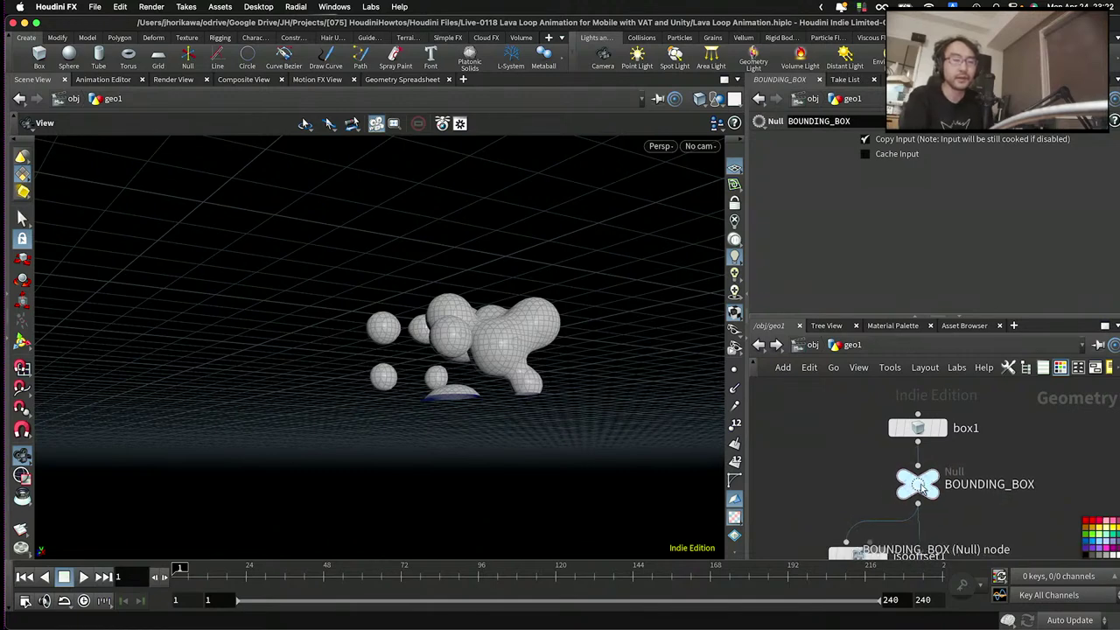
- Select box1 and nudge it slightly upward in the network
left_click(922, 430)
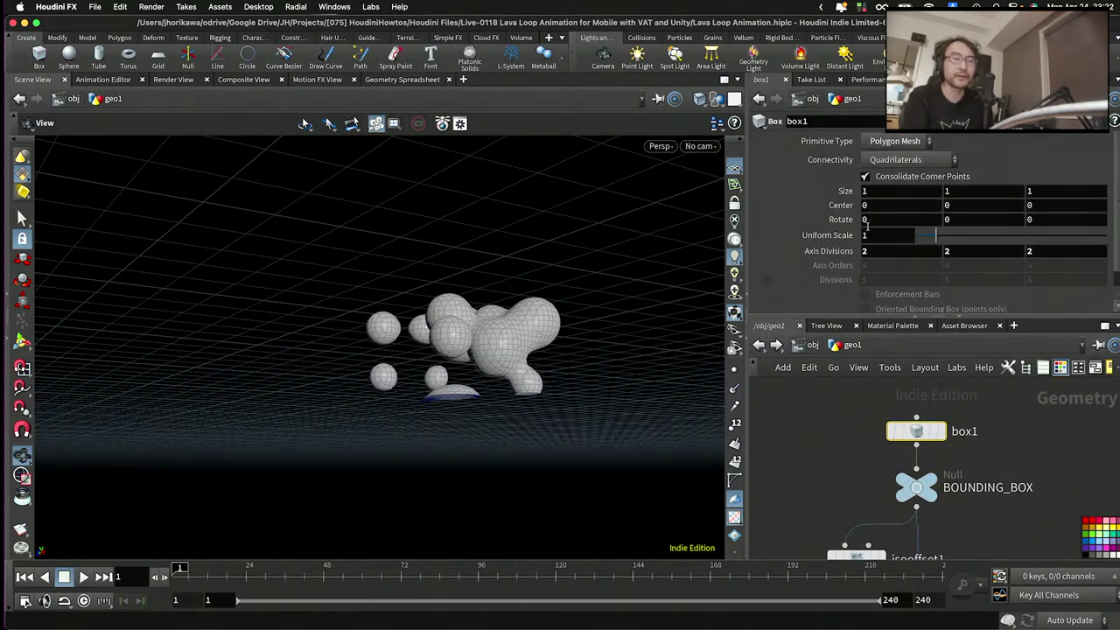
left_click_drag(916, 433, 923, 406)
scroll(916, 423, "down", 3)
scroll(918, 411, "down", 5)
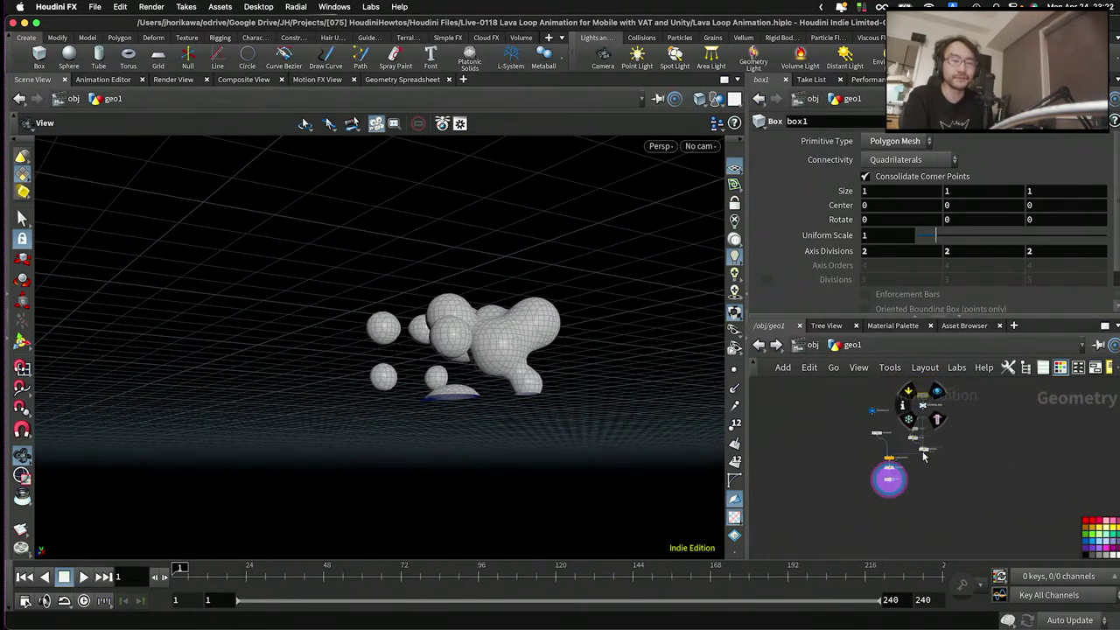
- Select clip1 and its Distance field for editing
left_click(844, 486)
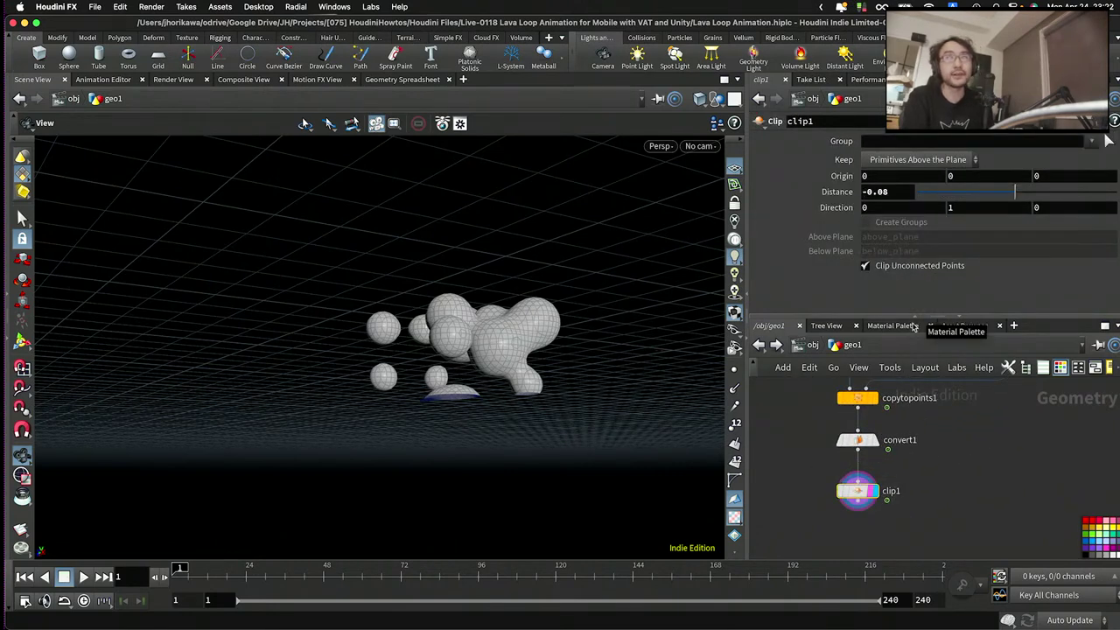
left_click(879, 192)
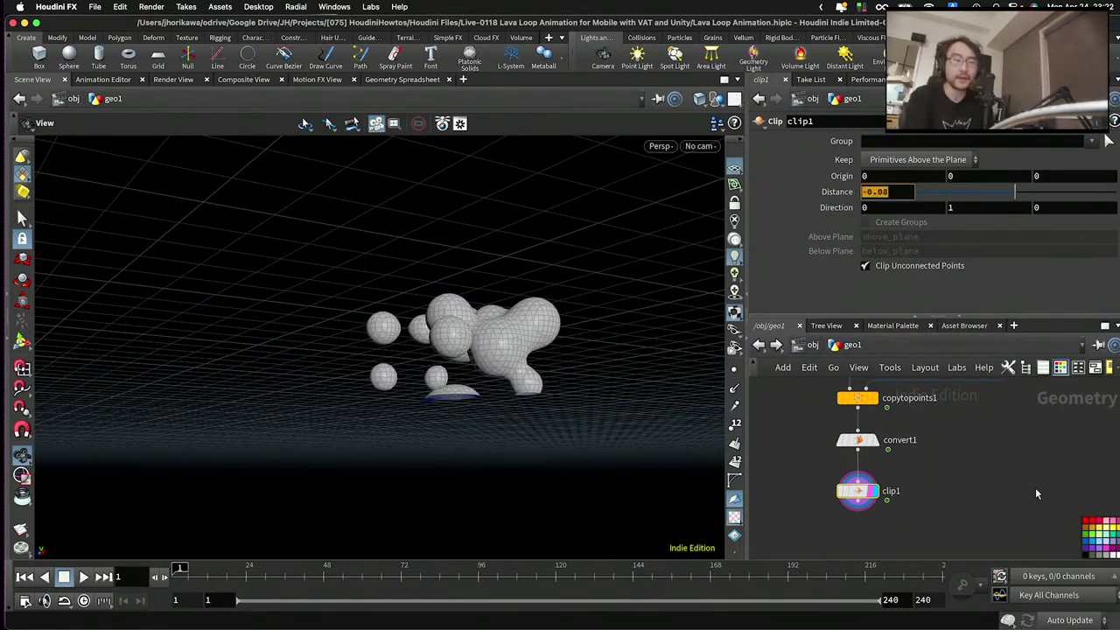
scroll(1012, 482, "down", 5)
scroll(1013, 434, "up", 4)
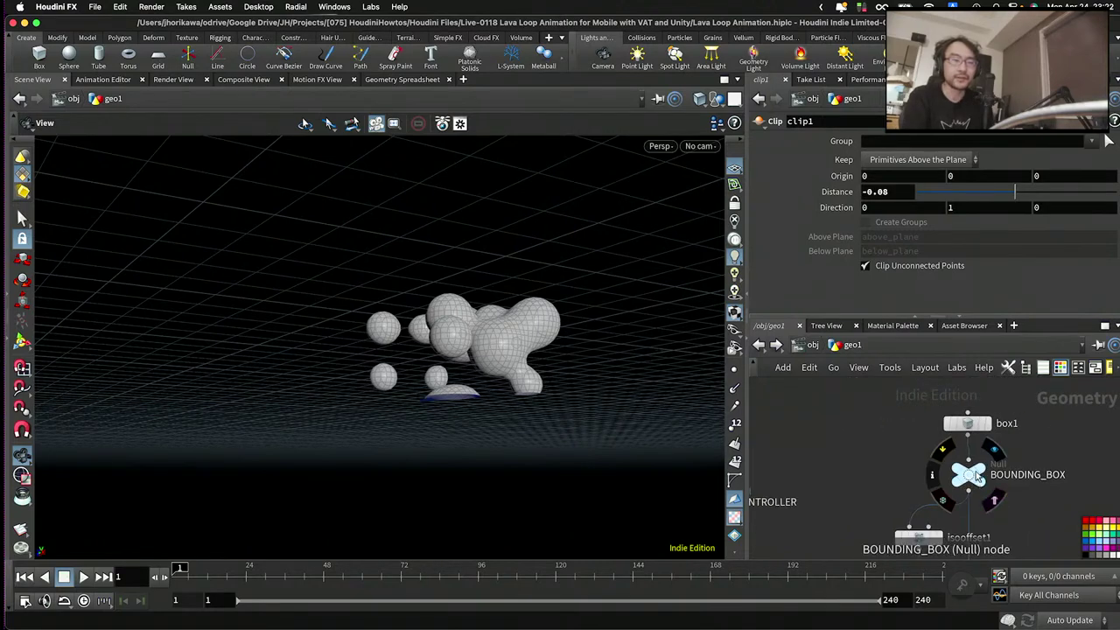
- Raise box1's Center Y to 0.9, then display BOUNDING_BOX again
left_click(980, 476)
left_click_drag(612, 400, 847, 427)
left_click(953, 449)
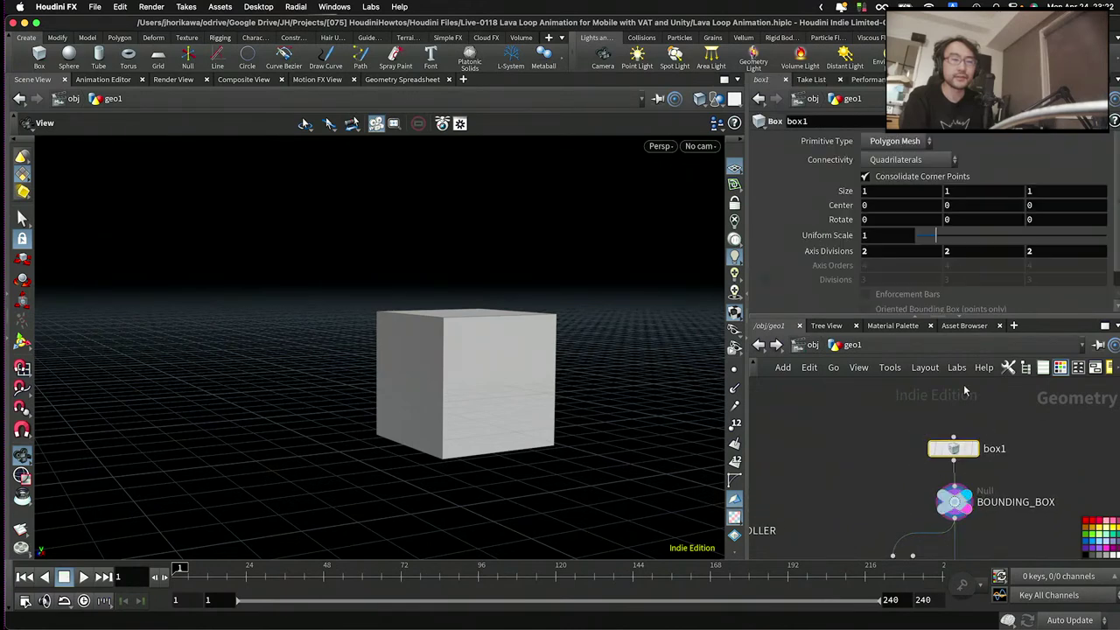
middle_click_drag(960, 207, 1032, 207)
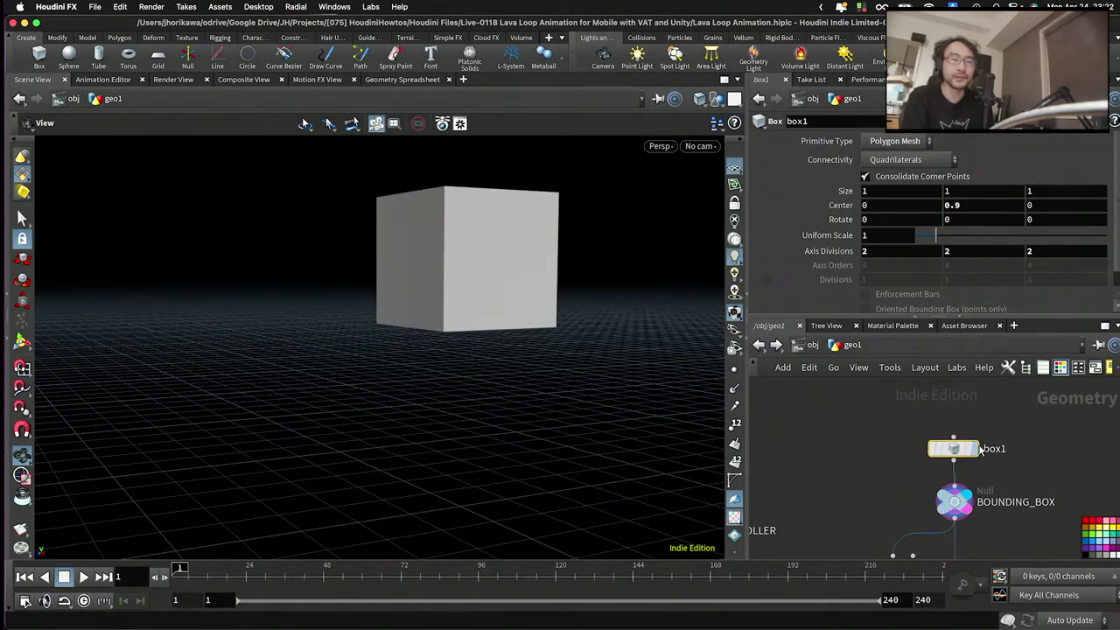
left_click(973, 448)
left_click_drag(484, 303, 475, 375)
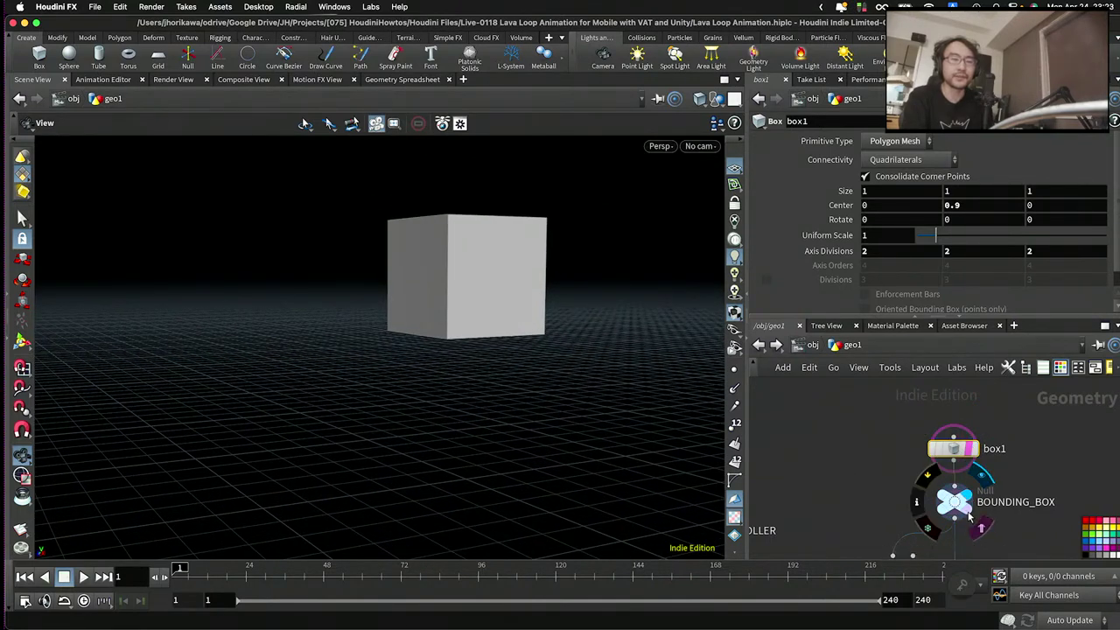
left_click(979, 479)
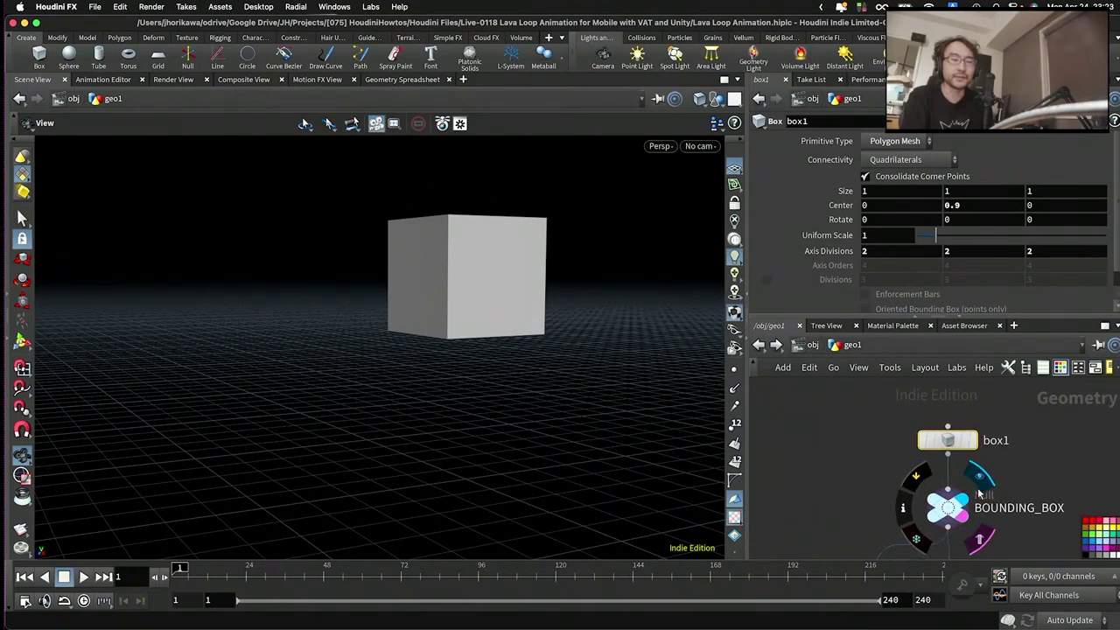
left_click(947, 454)
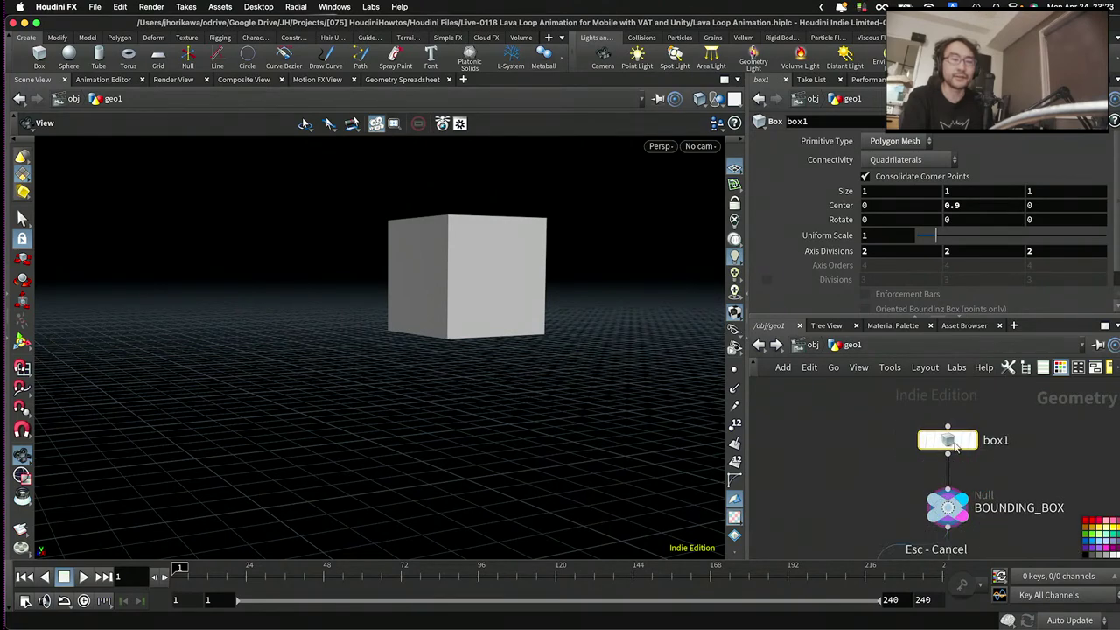
- Insert a Transform node (transform1) after box1
key("Tab")
type("rans")
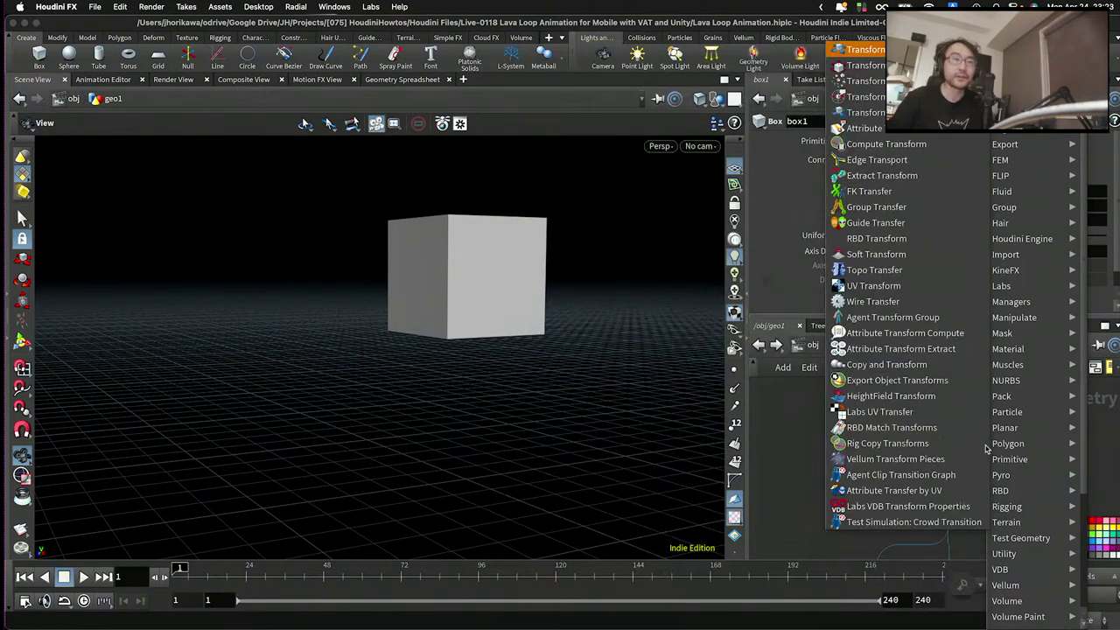
key("Return")
left_click(986, 446)
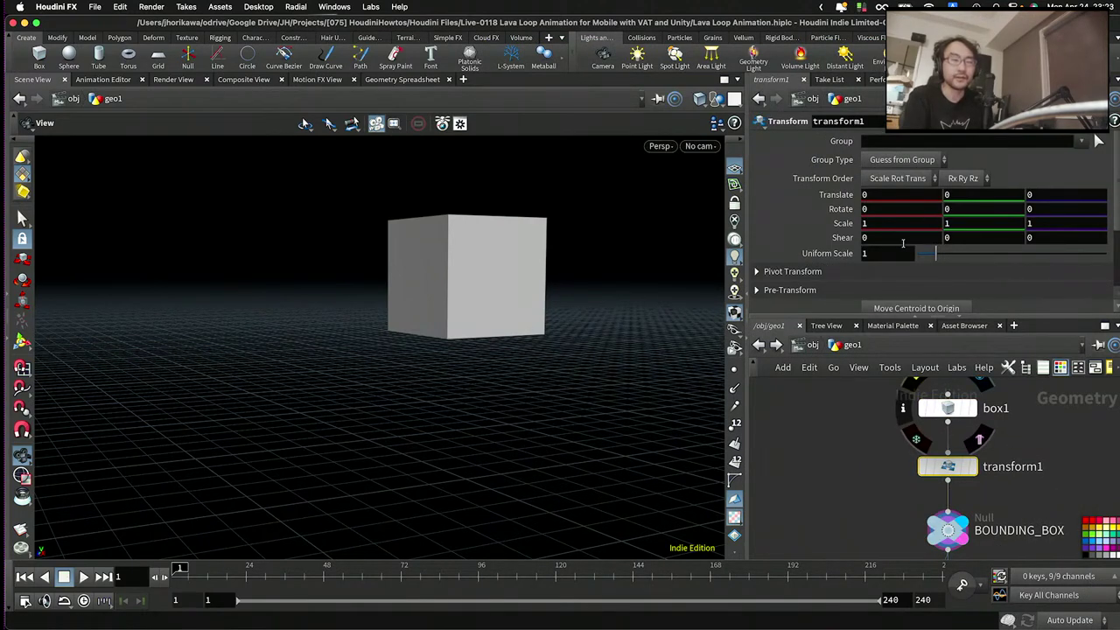
- Set transform1's Translate to -$CEX, -$CEY, -$CEZ
left_click(879, 194)
type("$")
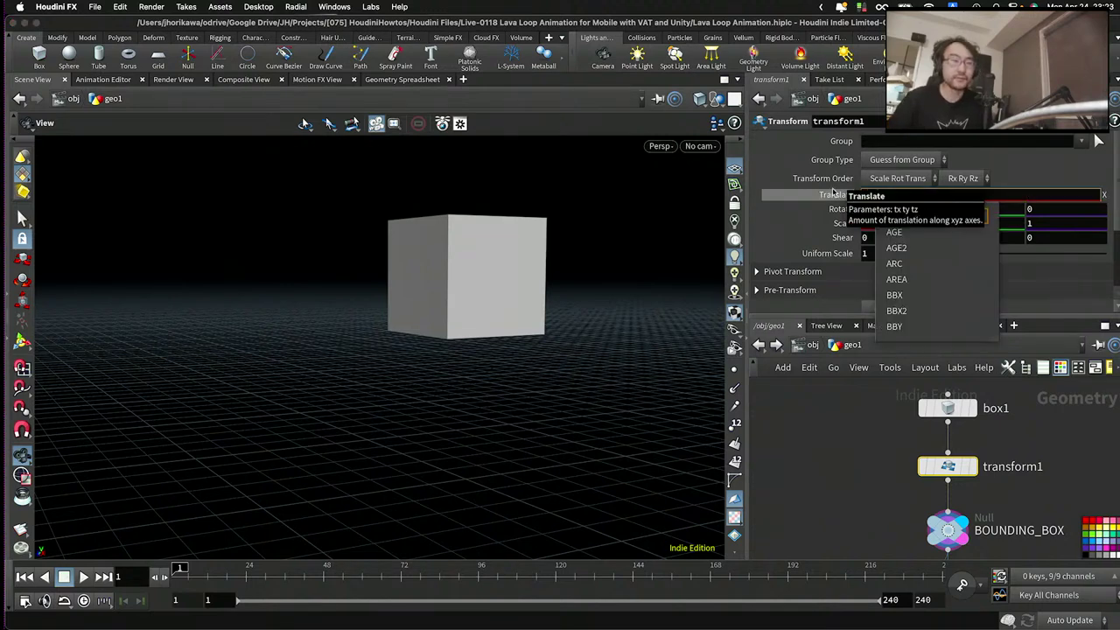
type("CEX")
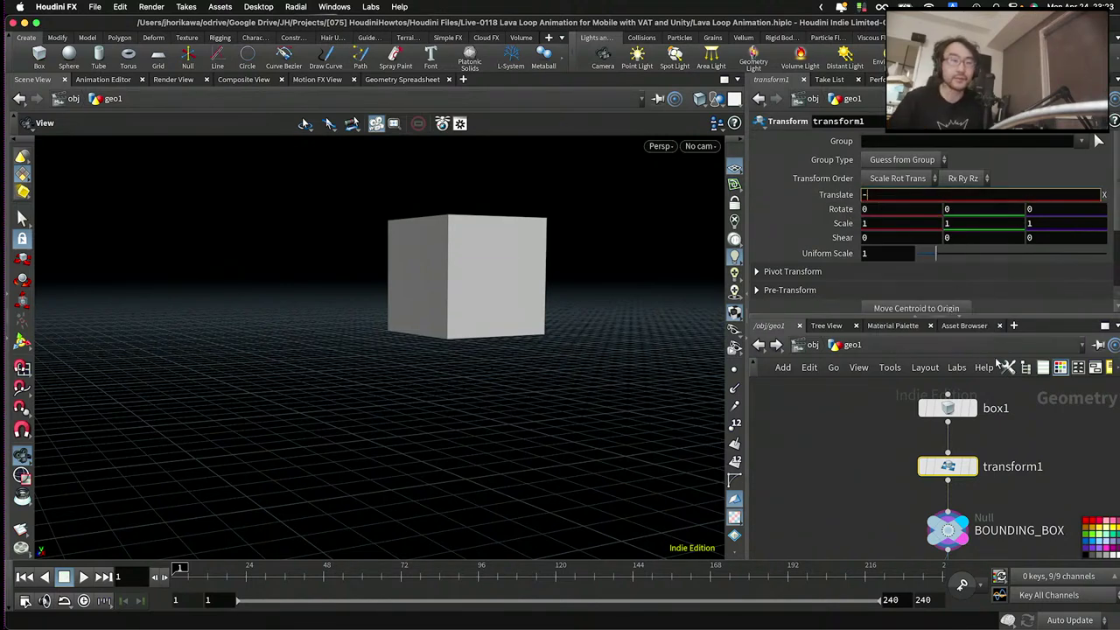
key("Return")
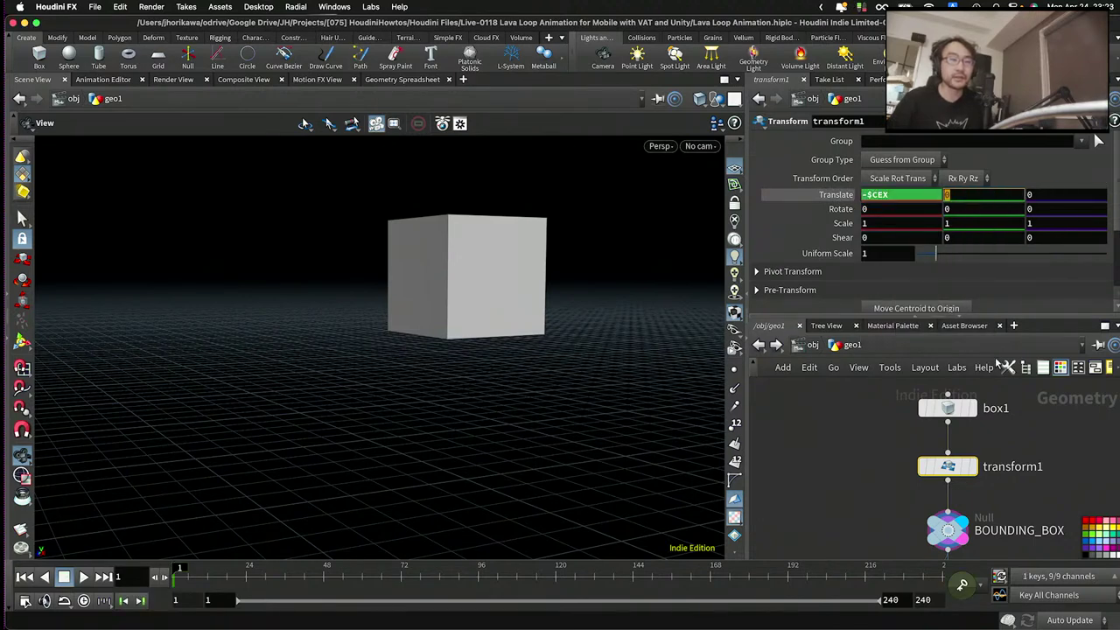
type("-$")
type("CEY")
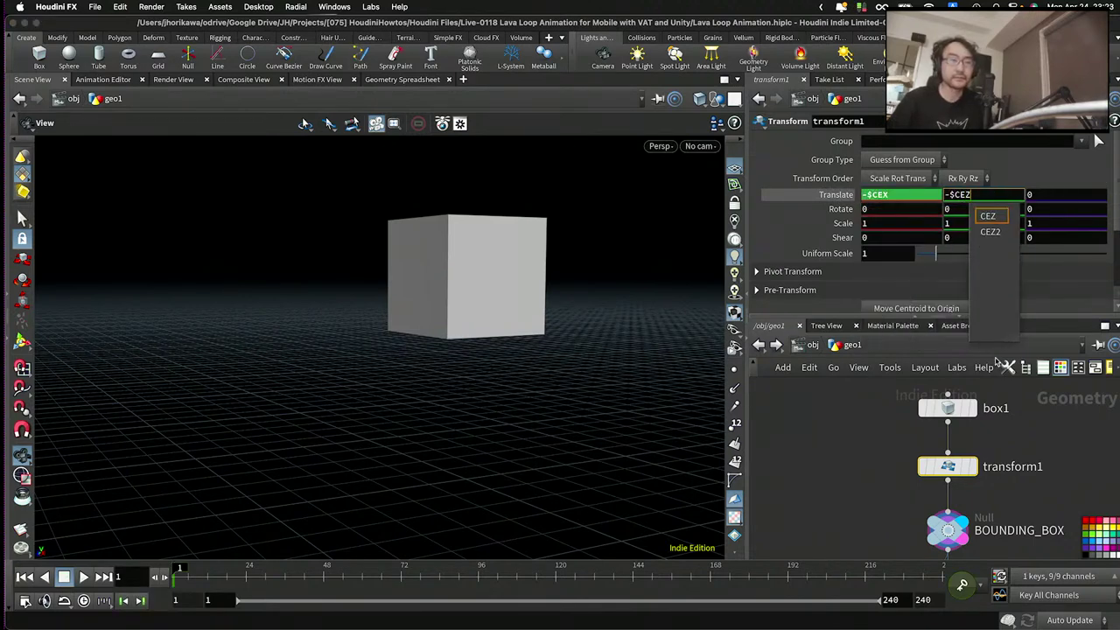
key("Tab")
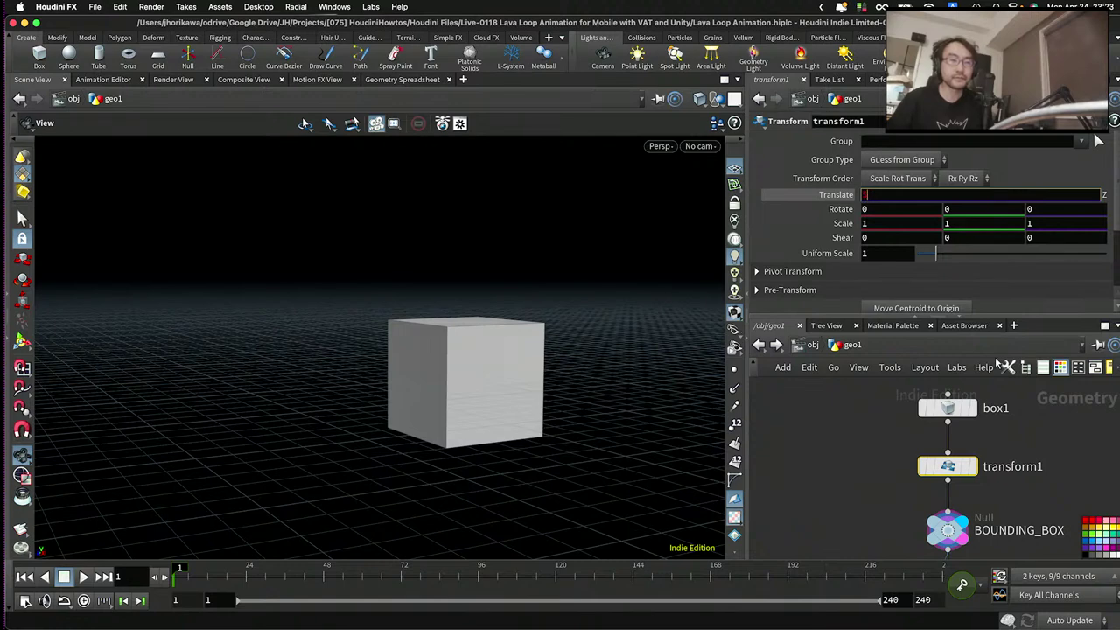
type("-$C")
key("BackSpace")
key("BackSpace")
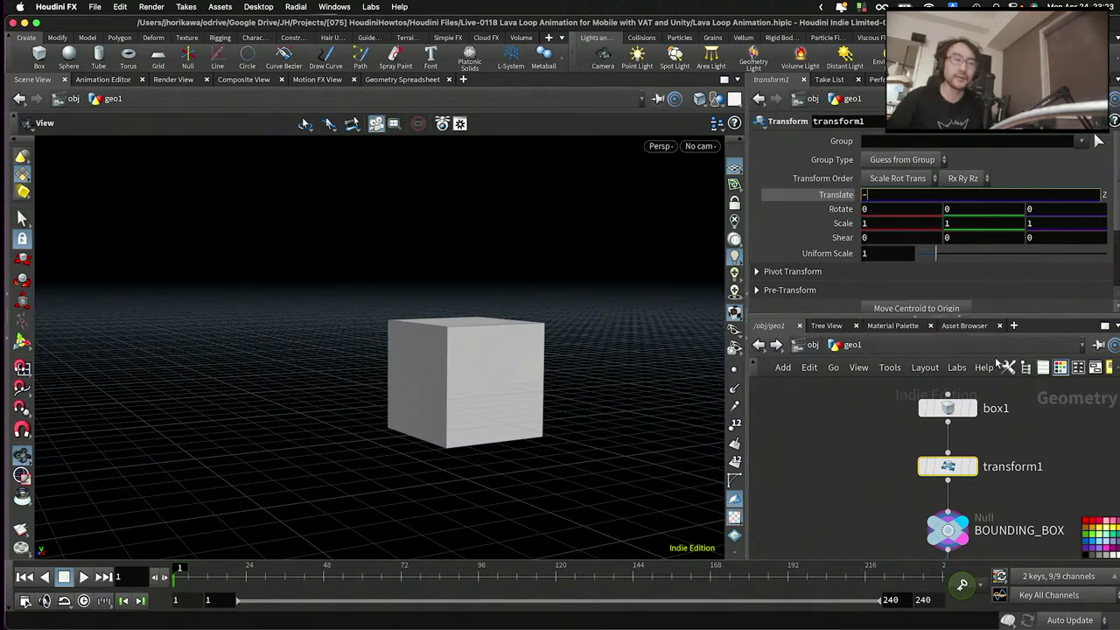
type("$CEZ")
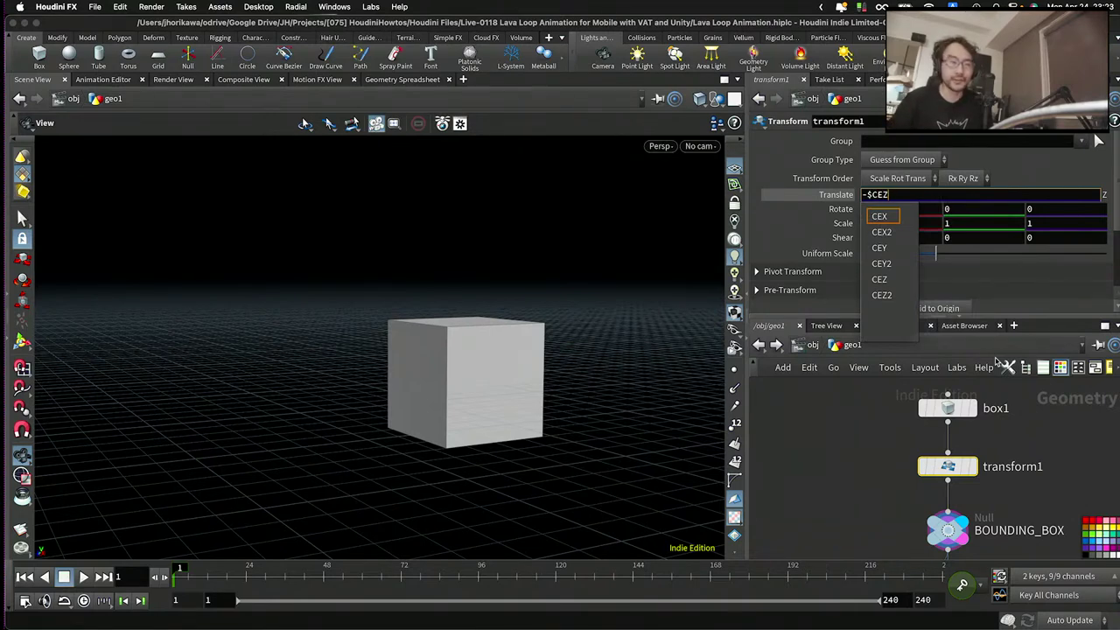
key("Return")
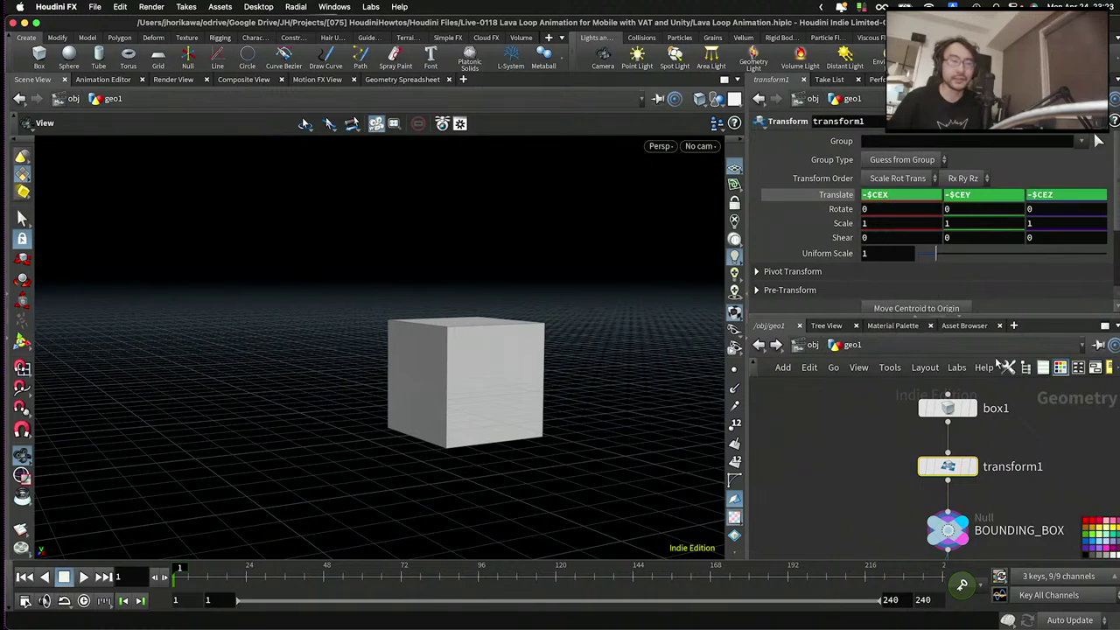
- Reset box1's Center Y back to 0
scroll(997, 479, "down", 3)
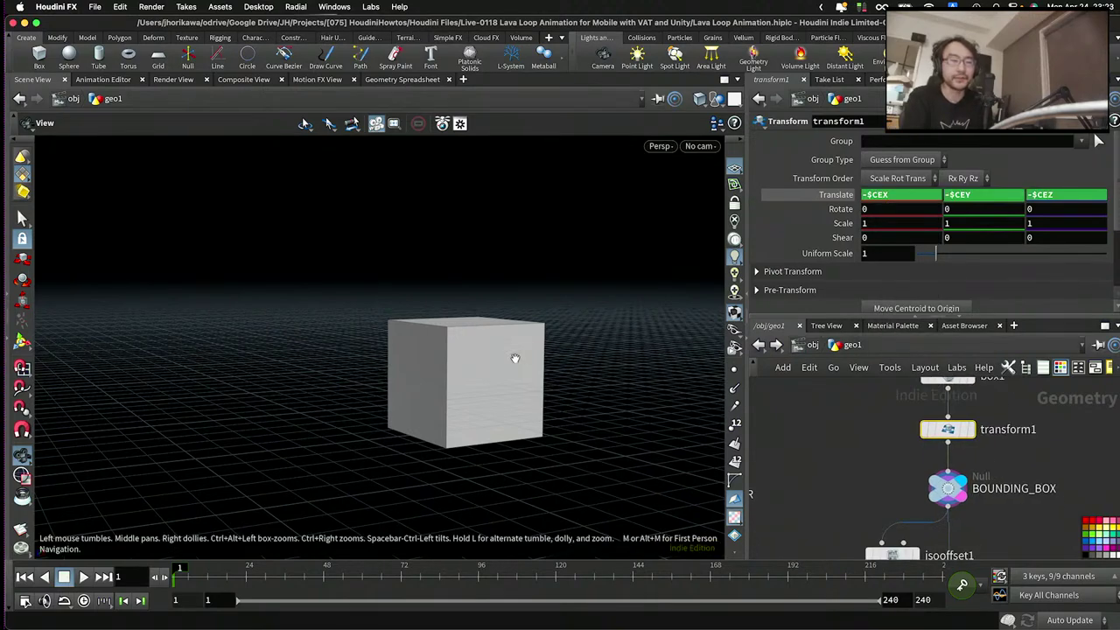
left_click_drag(498, 373, 472, 403)
scroll(1033, 420, "up", 2)
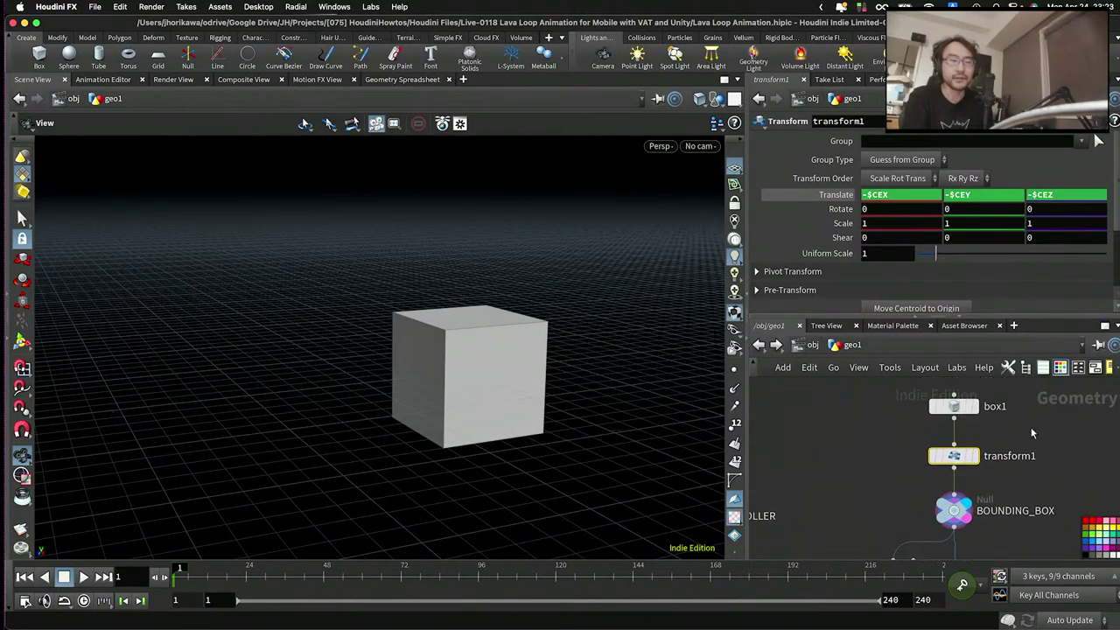
left_click(946, 402)
left_click(977, 204)
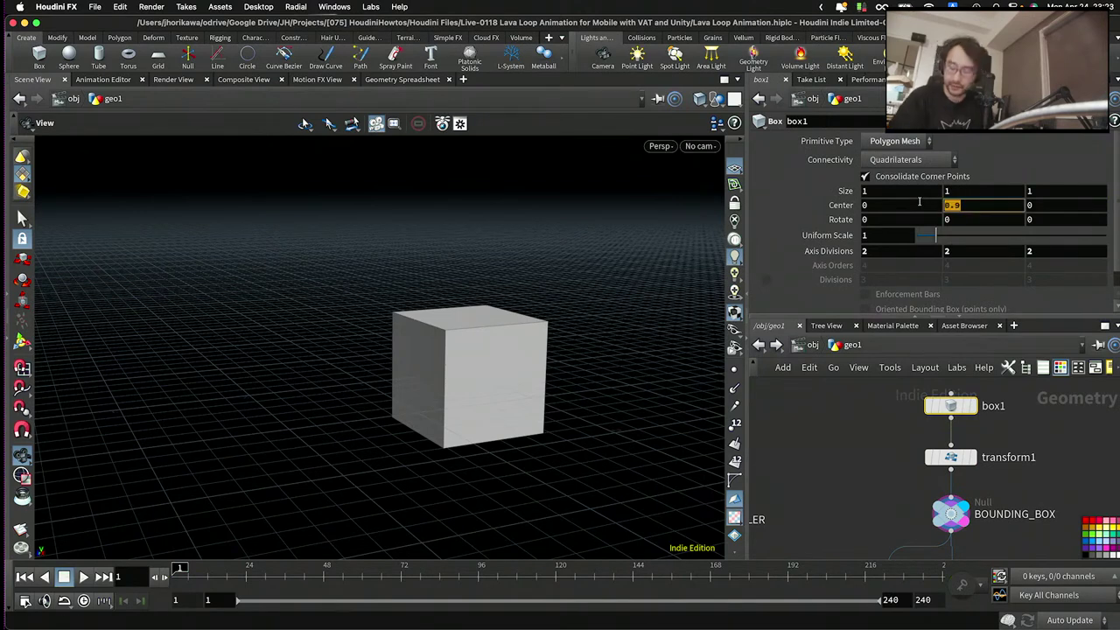
type("0")
key("Return")
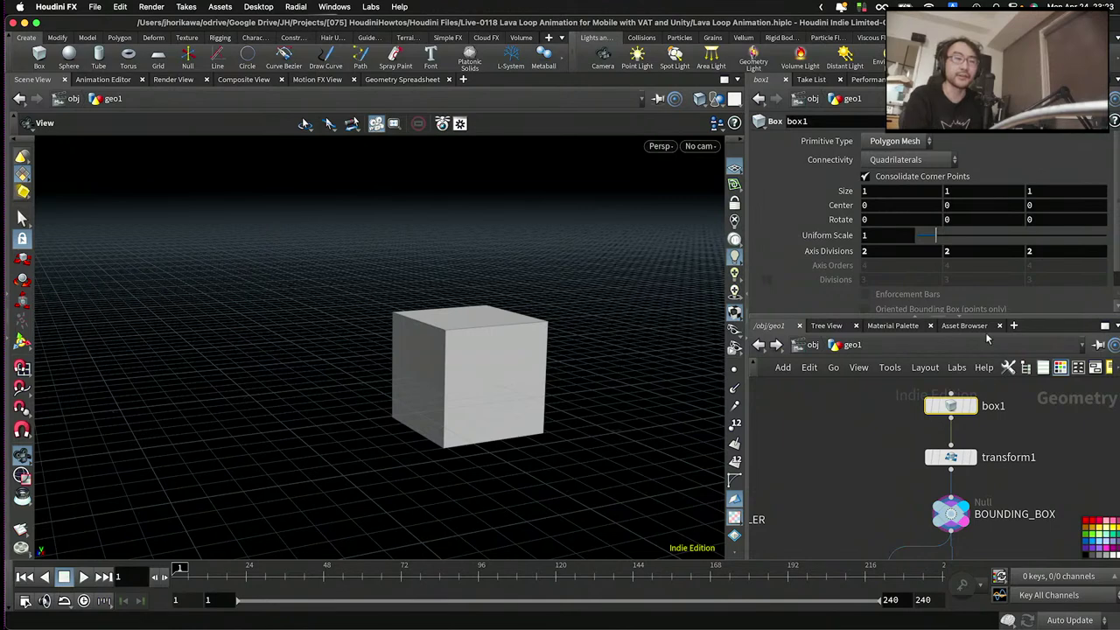
scroll(945, 463, "down", 5)
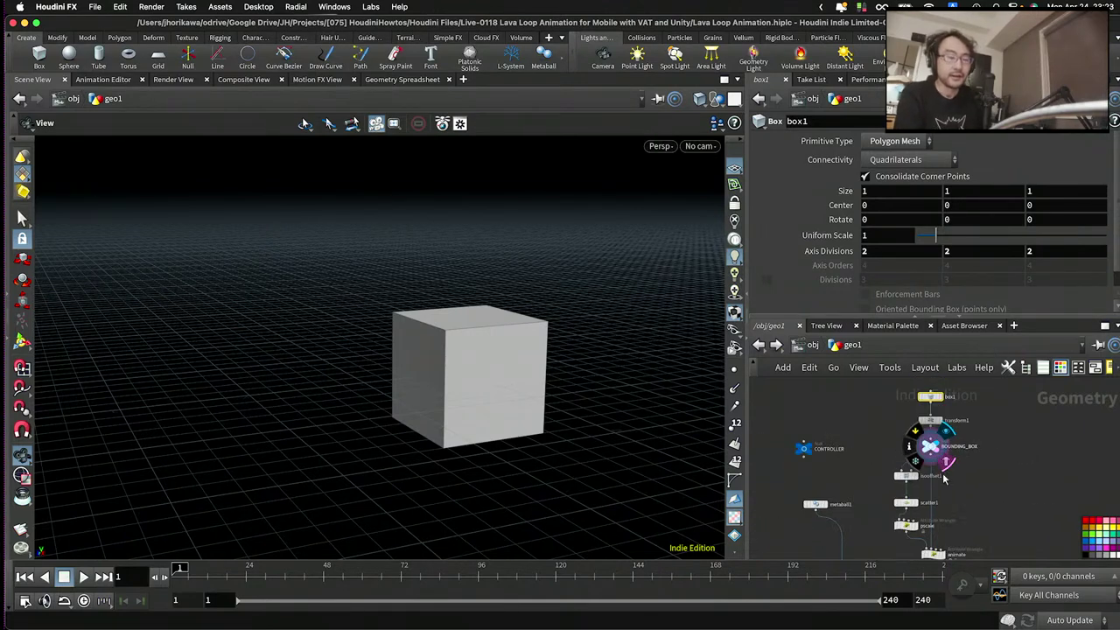
scroll(875, 490, "up", 6)
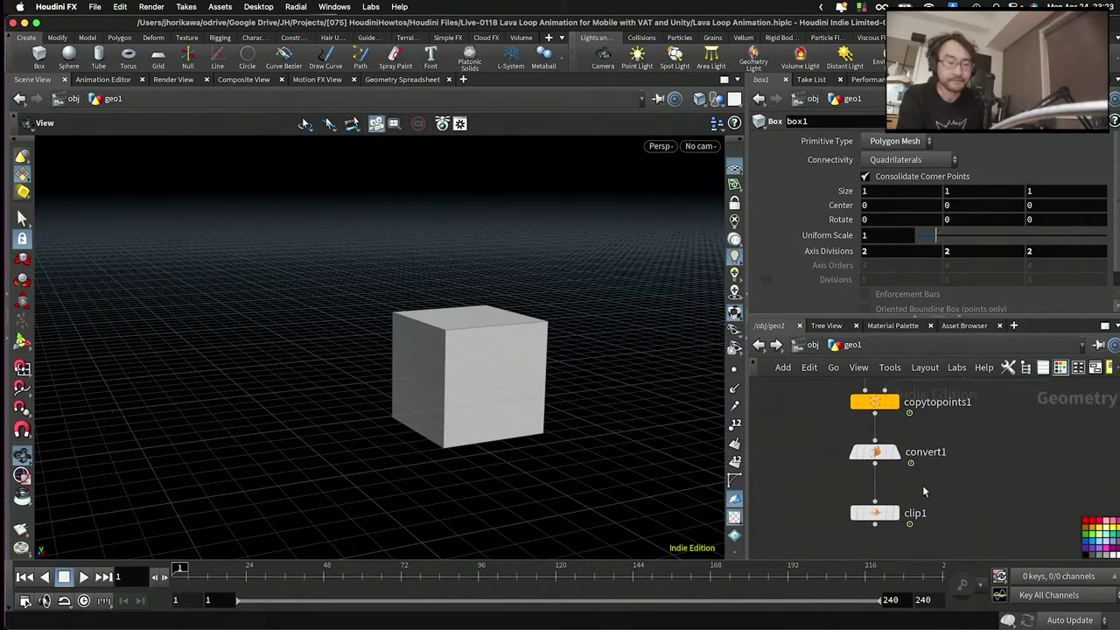
- Enter -bbox("../BOUNDING_BOX/", "D_YSIZE") * 0.5 as clip1's Distance and display clip1
left_click(874, 513)
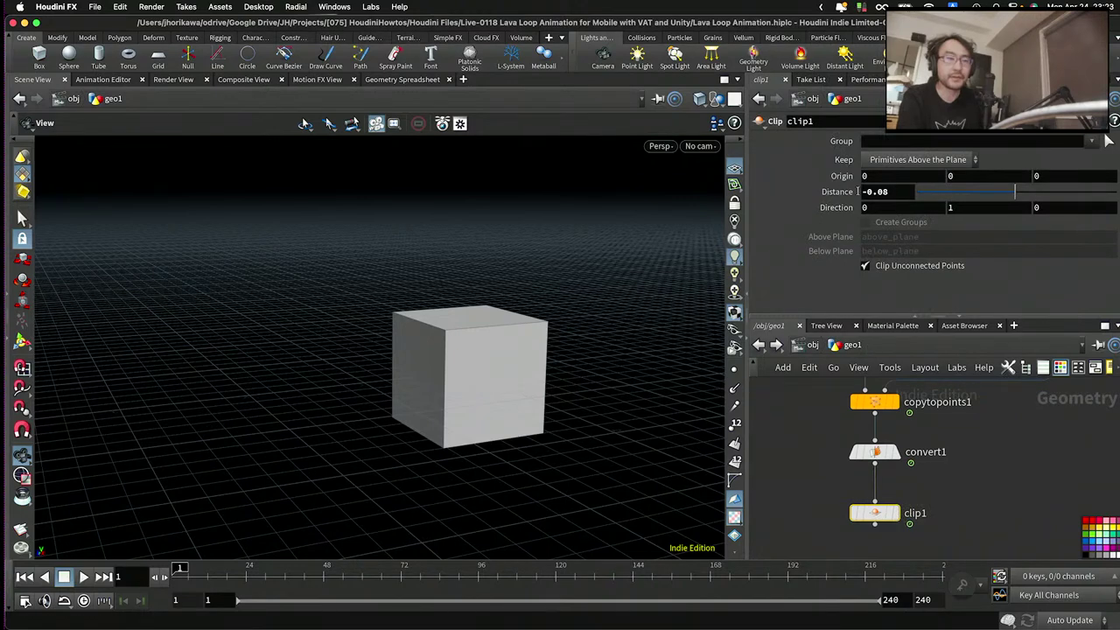
double_click(858, 192)
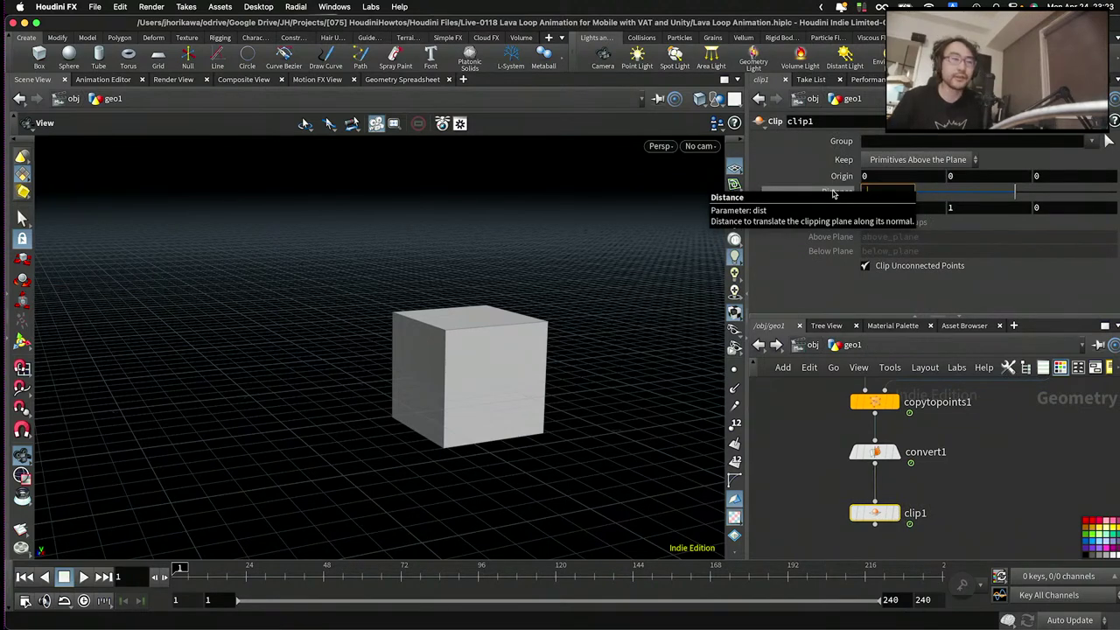
type("-")
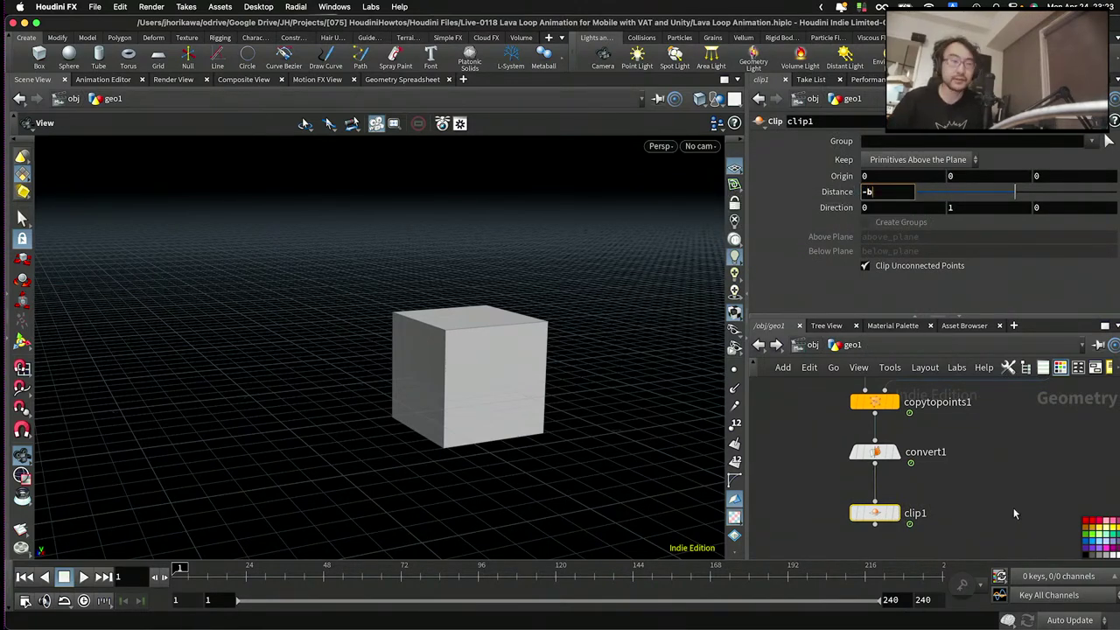
type("b")
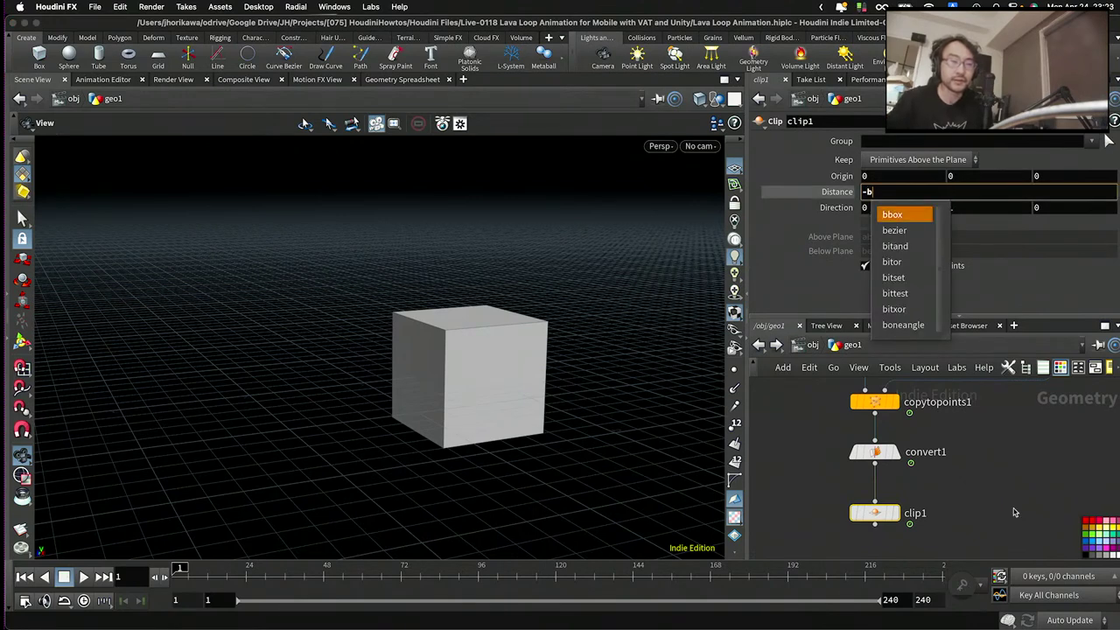
key("Return")
type("(")
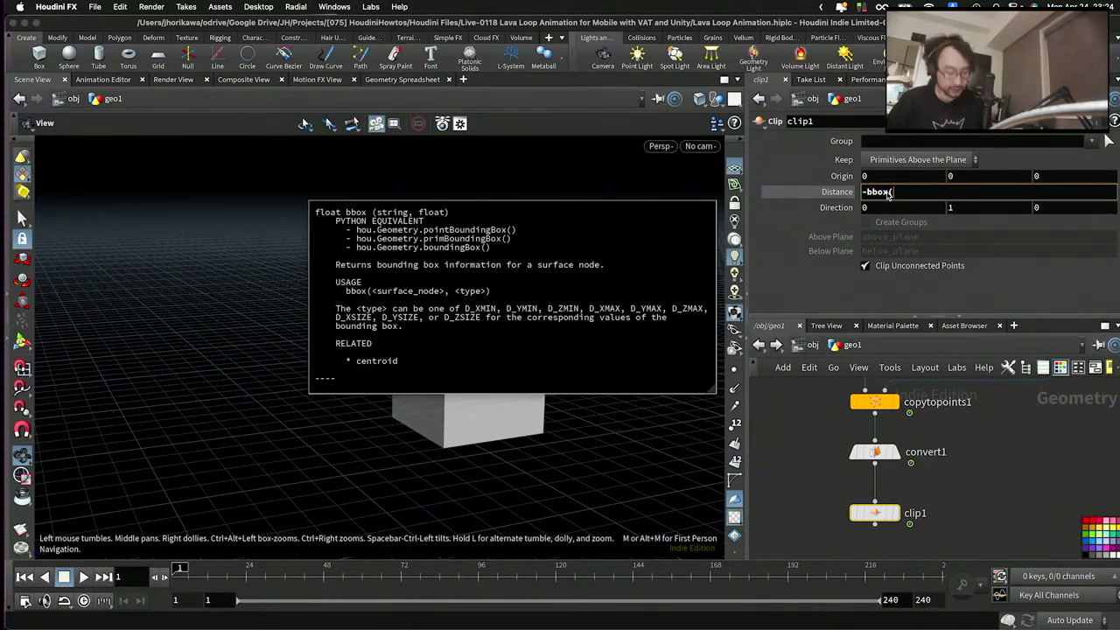
type("../")
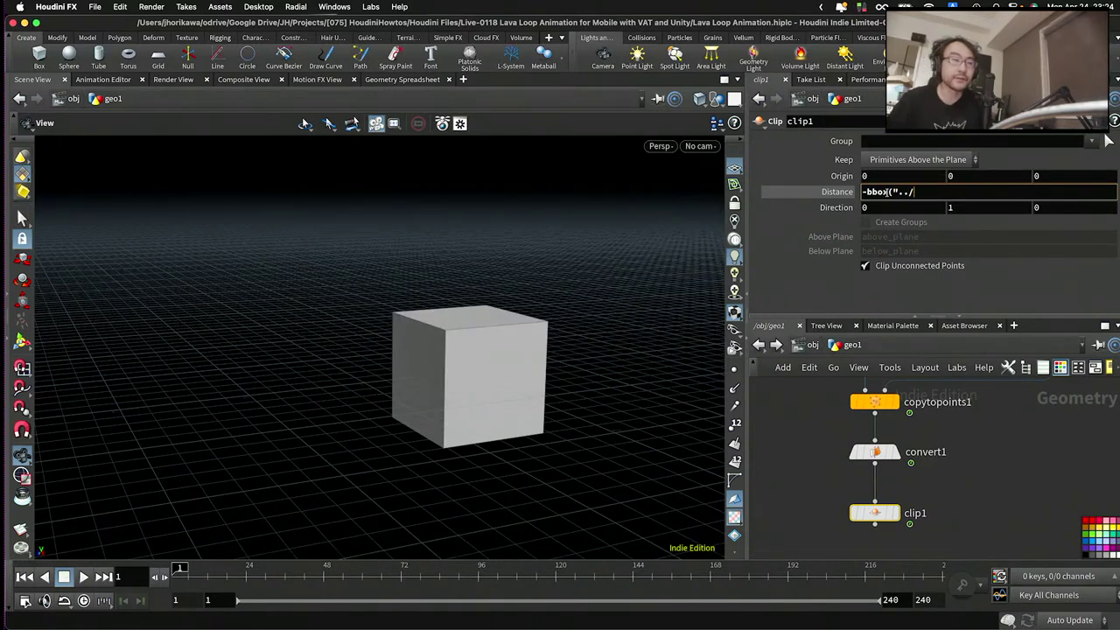
key("Tab")
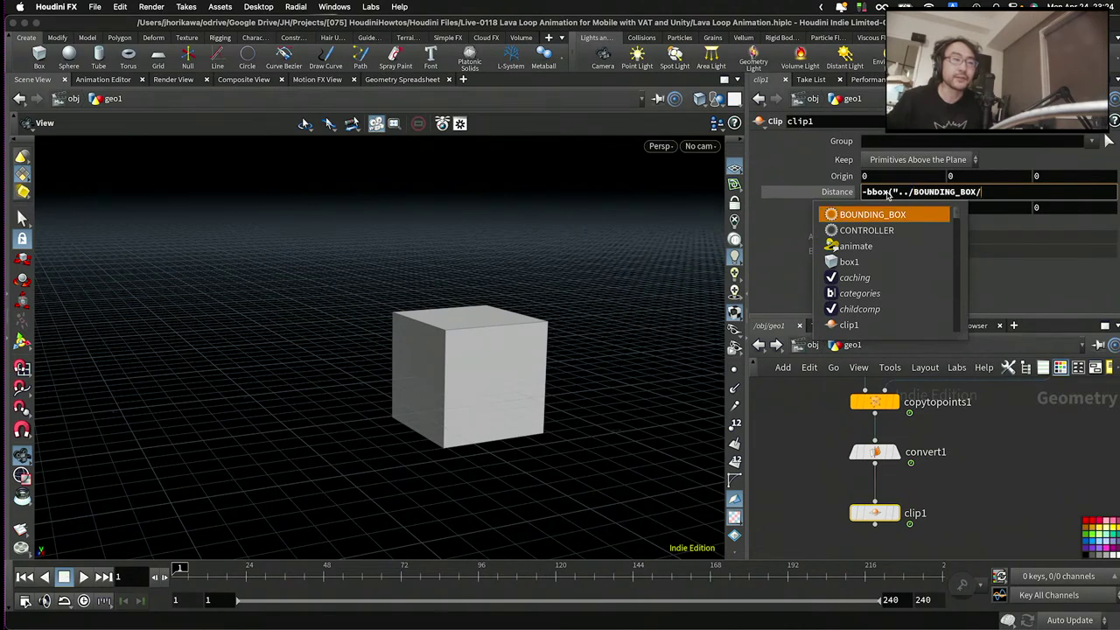
type("\"")
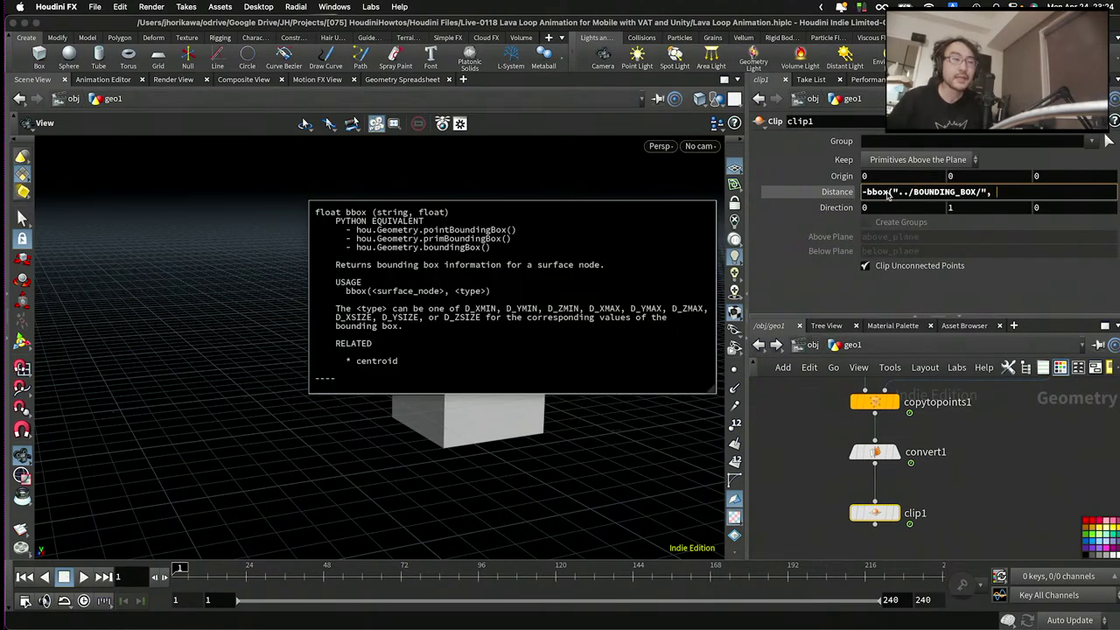
type(", \"")
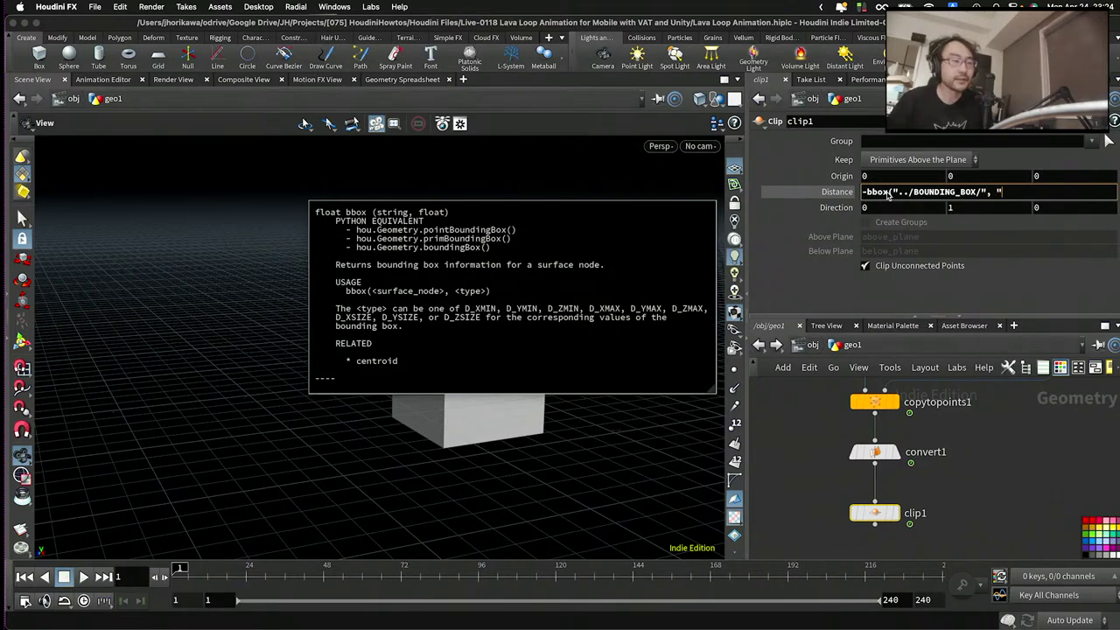
type("D_YSIZE")
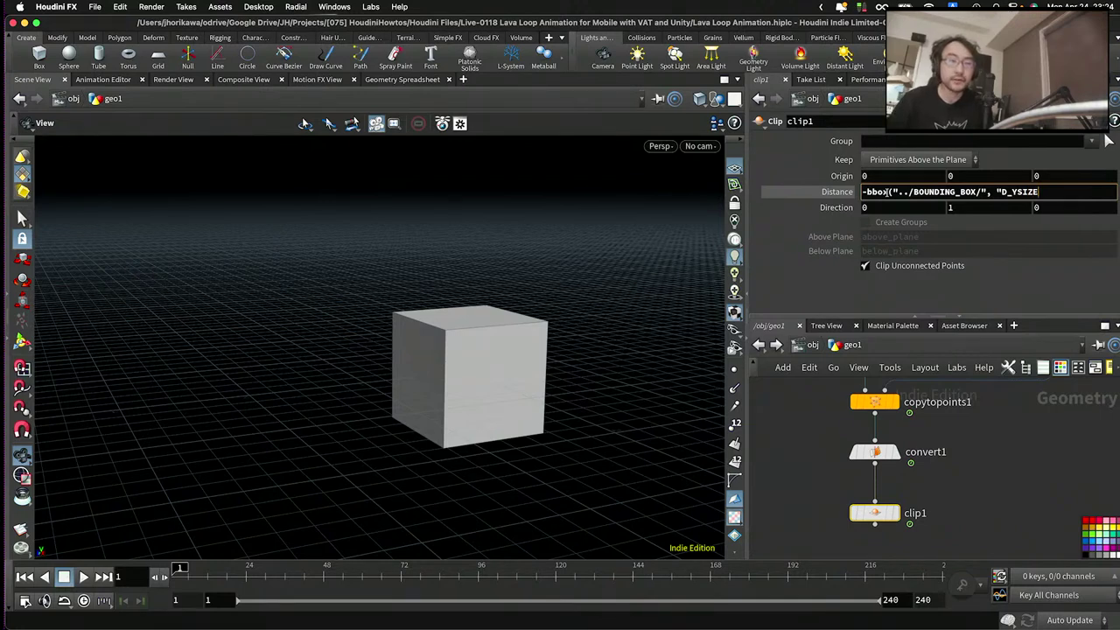
type("\")")
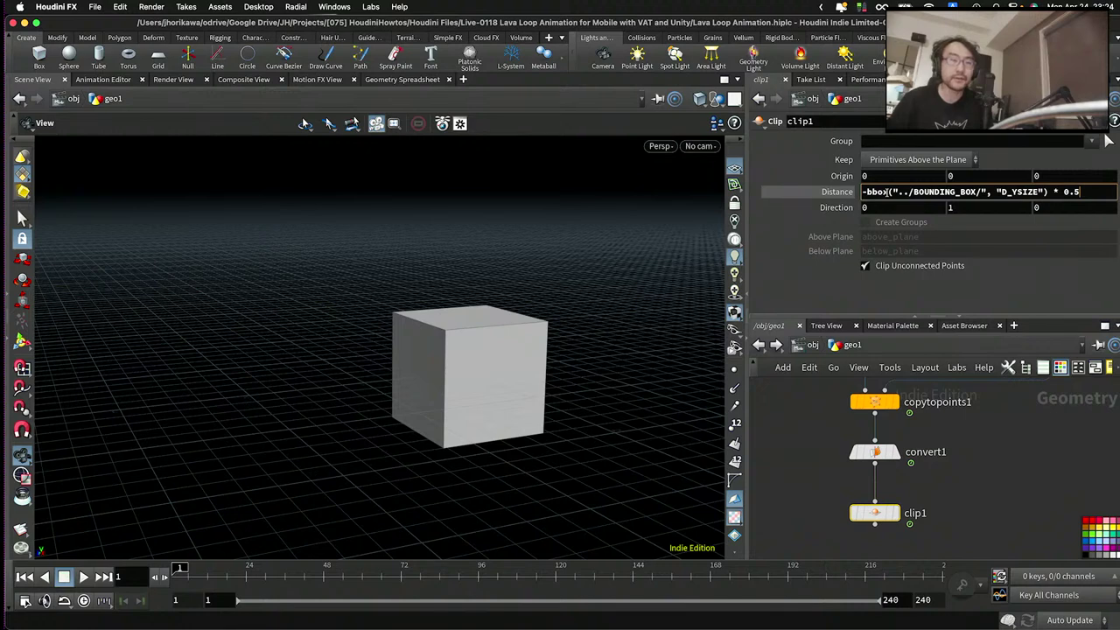
type(" * 0.5")
key("Return")
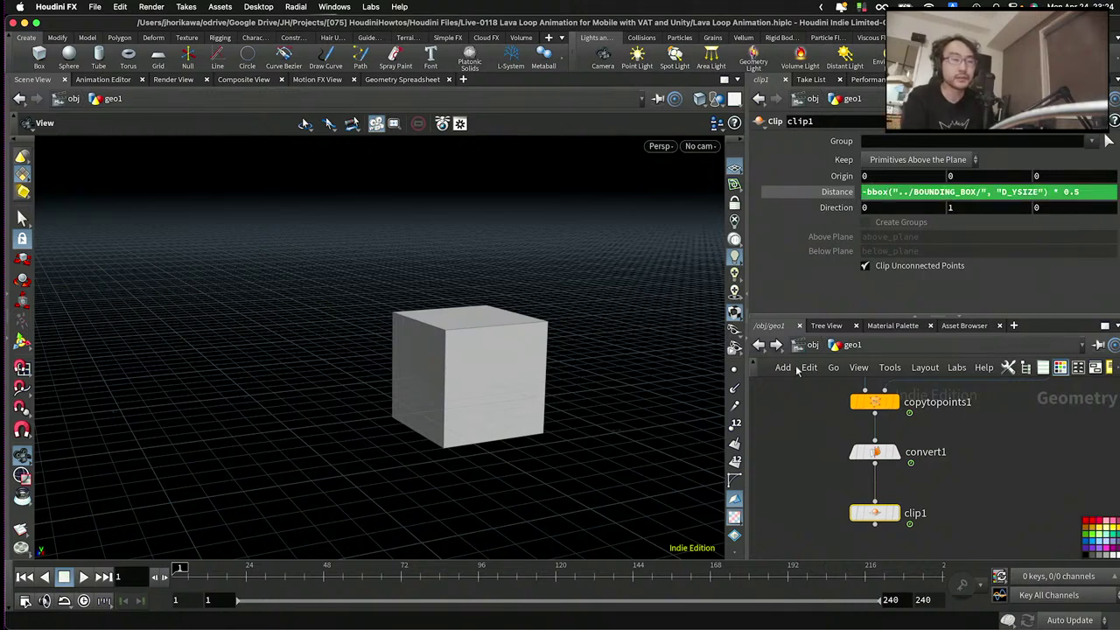
left_click(892, 515)
left_click(893, 517)
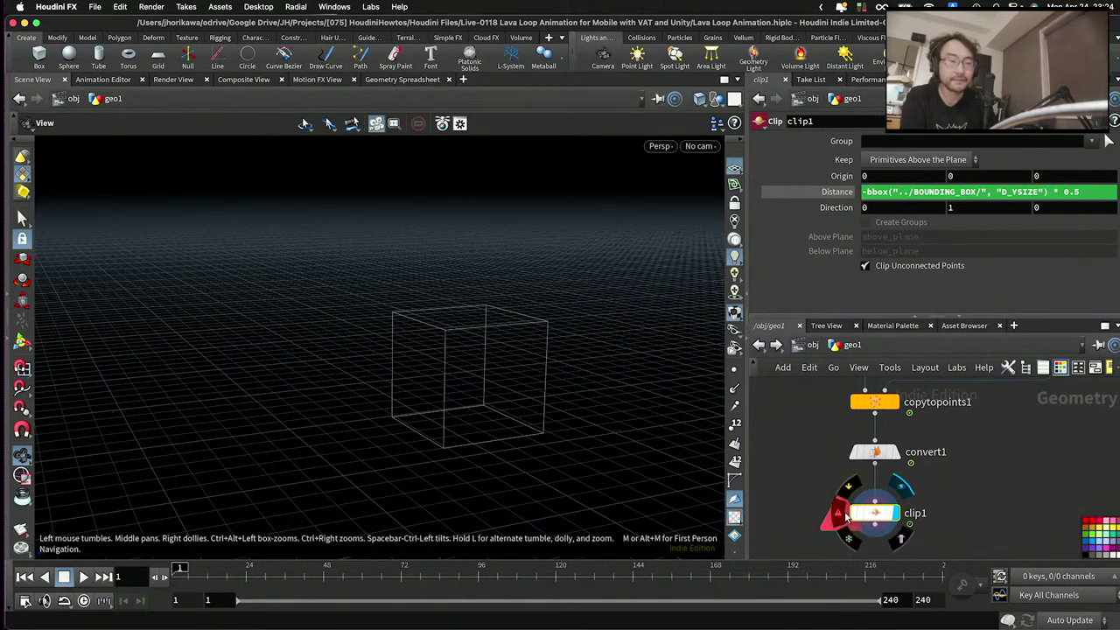
- Rewrite clip1's Distance as bbox("../BOUNDING_BOX/", D_YSIZE) * 0.5 with D_YSIZE unquoted
left_click(844, 516)
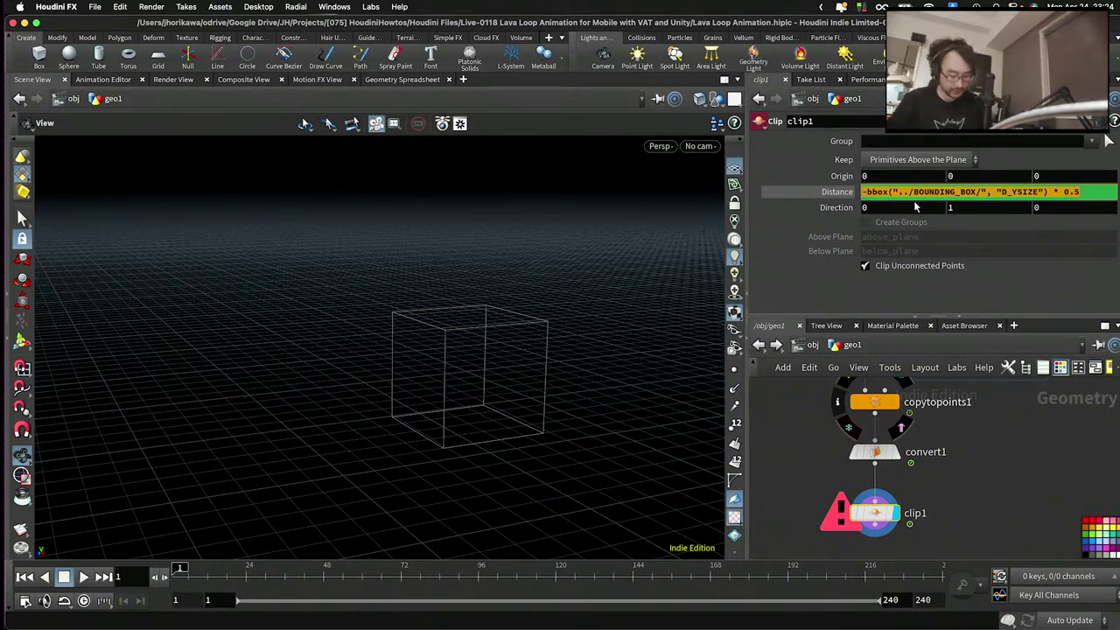
key("ctrl+a")
type("bbox")
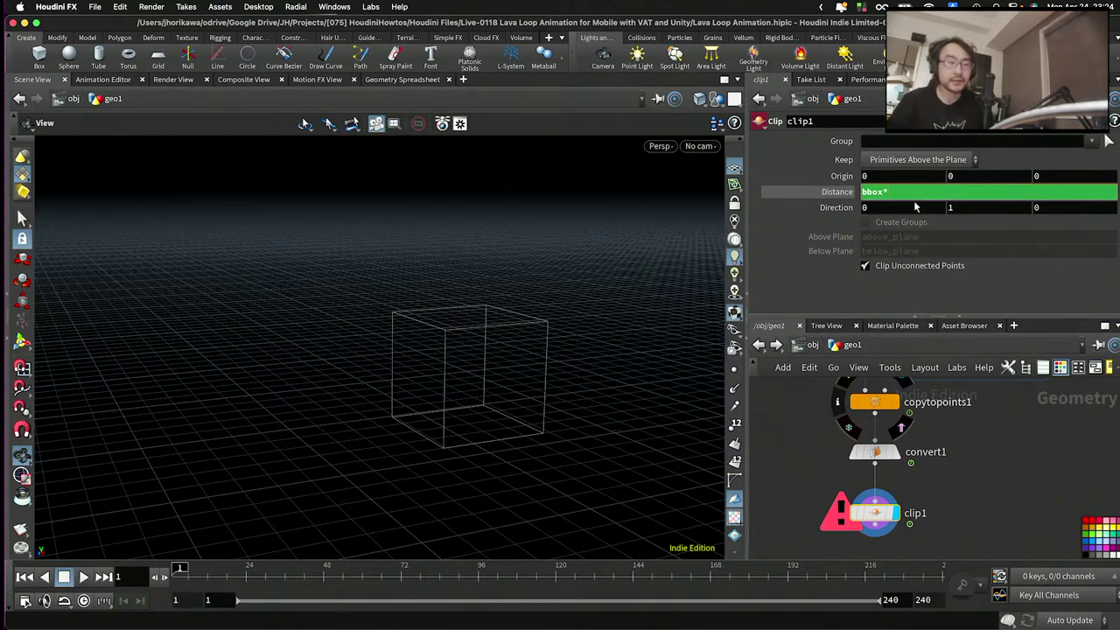
key("BackSpace")
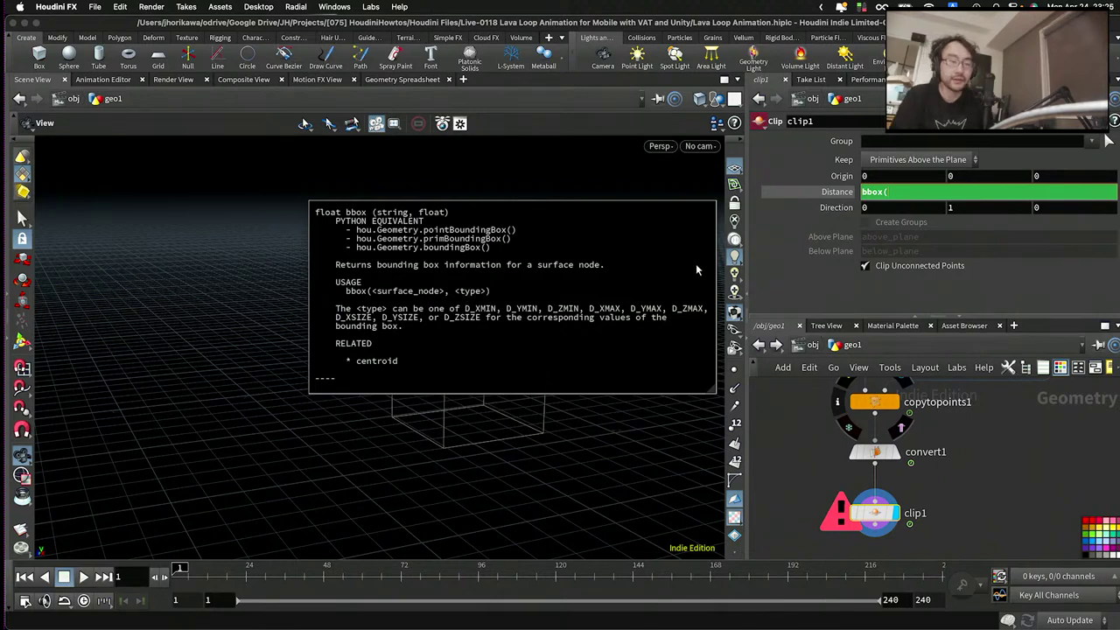
type("\"")
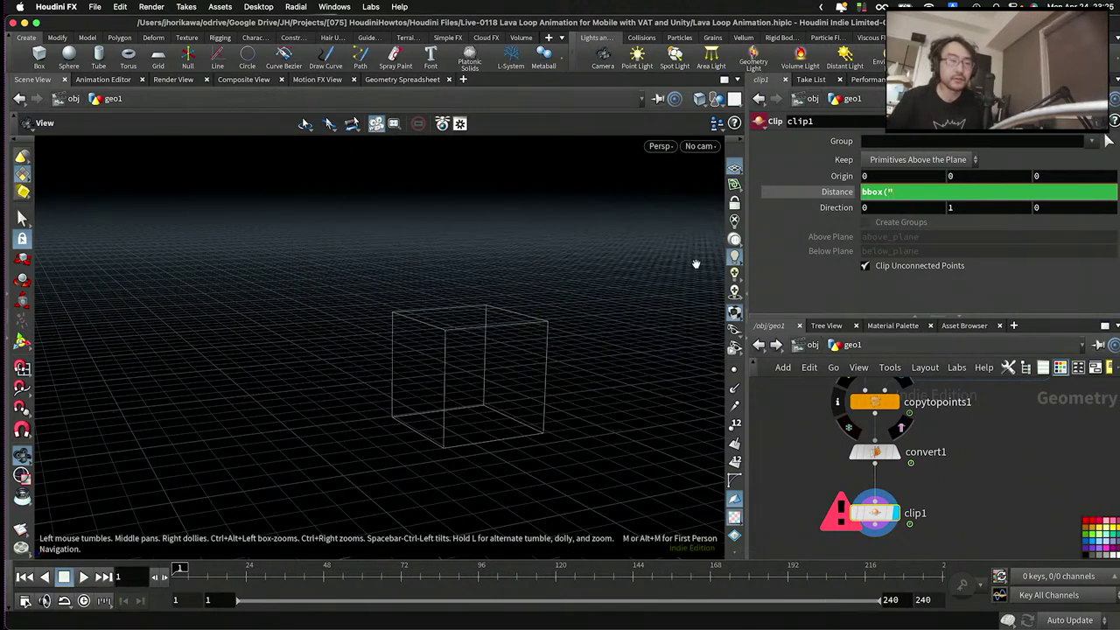
type("../BOUNDING_BOX/@")
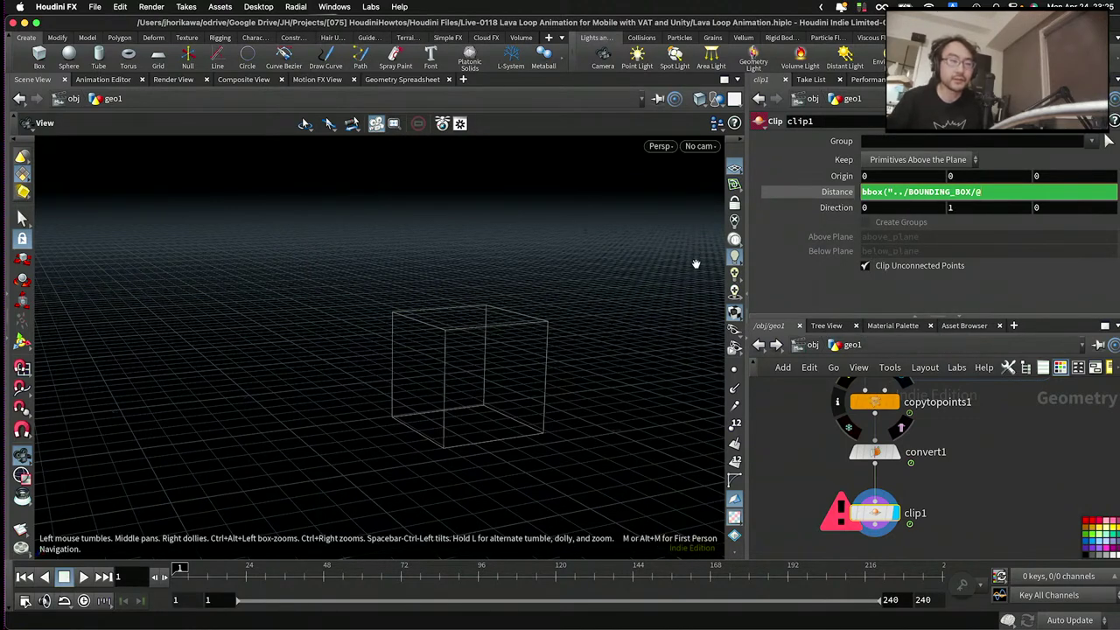
key("BackSpace")
type("\",")
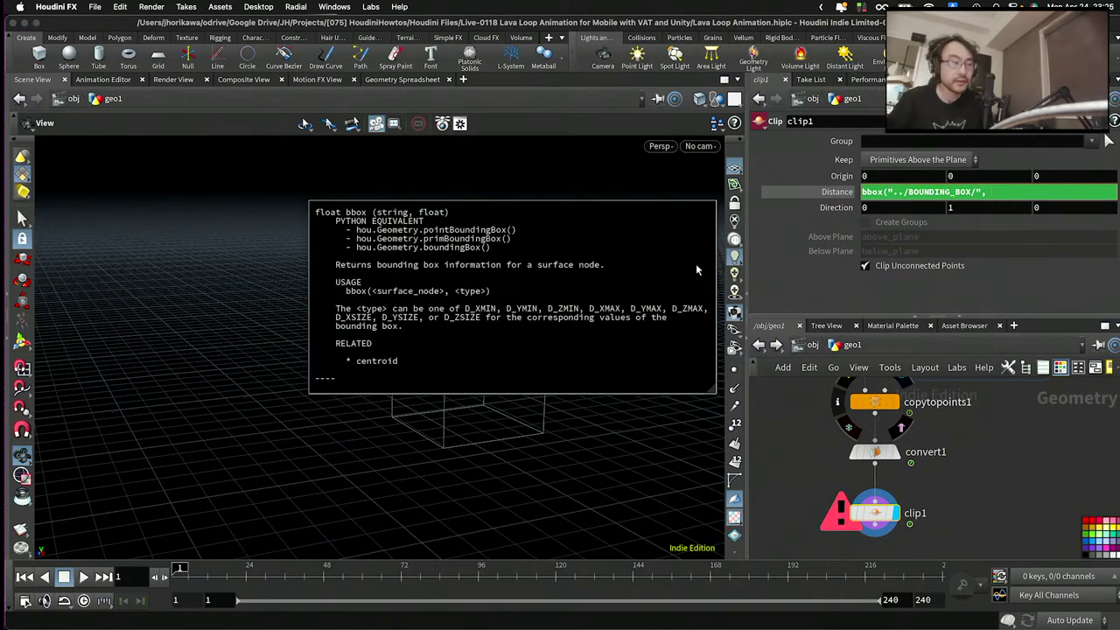
type(" D_YSIZE")
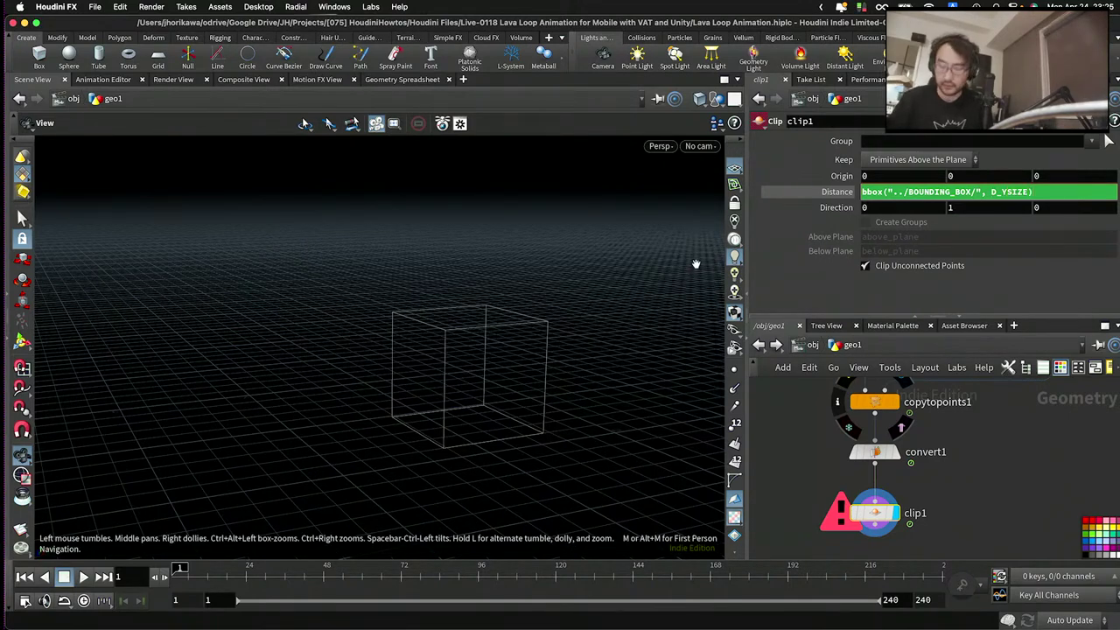
key("Return")
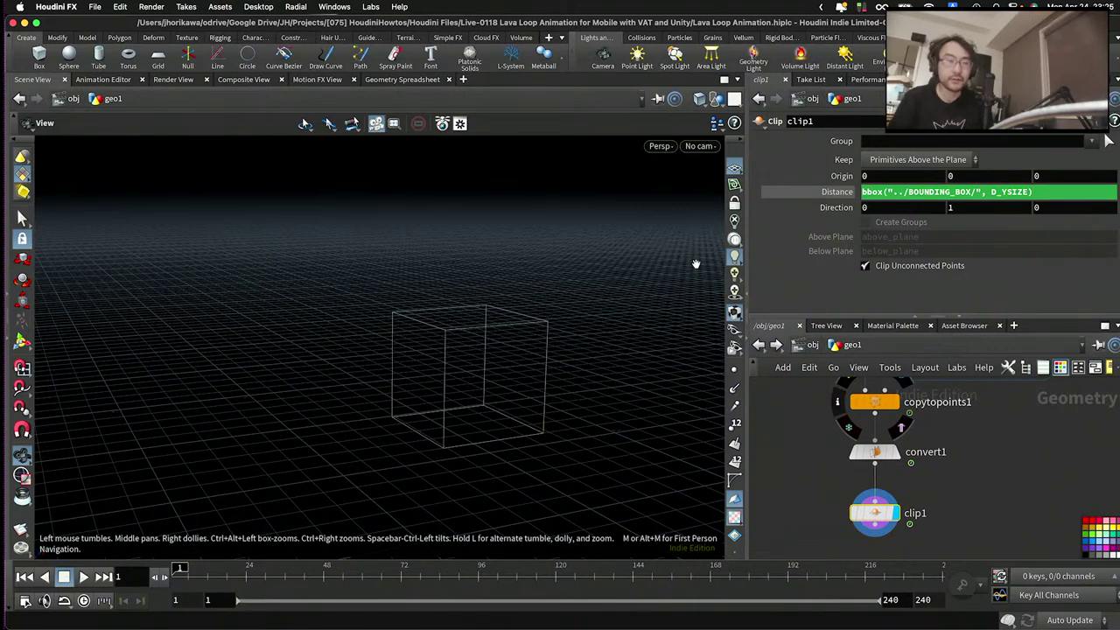
left_click(1068, 193)
type("* 0.5")
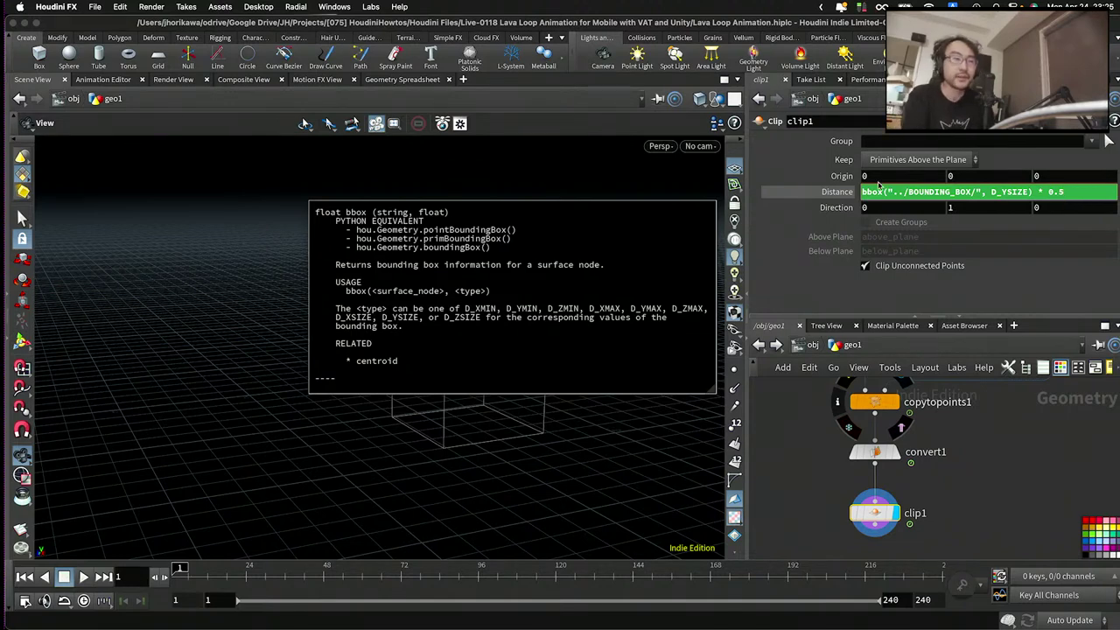
key("Return")
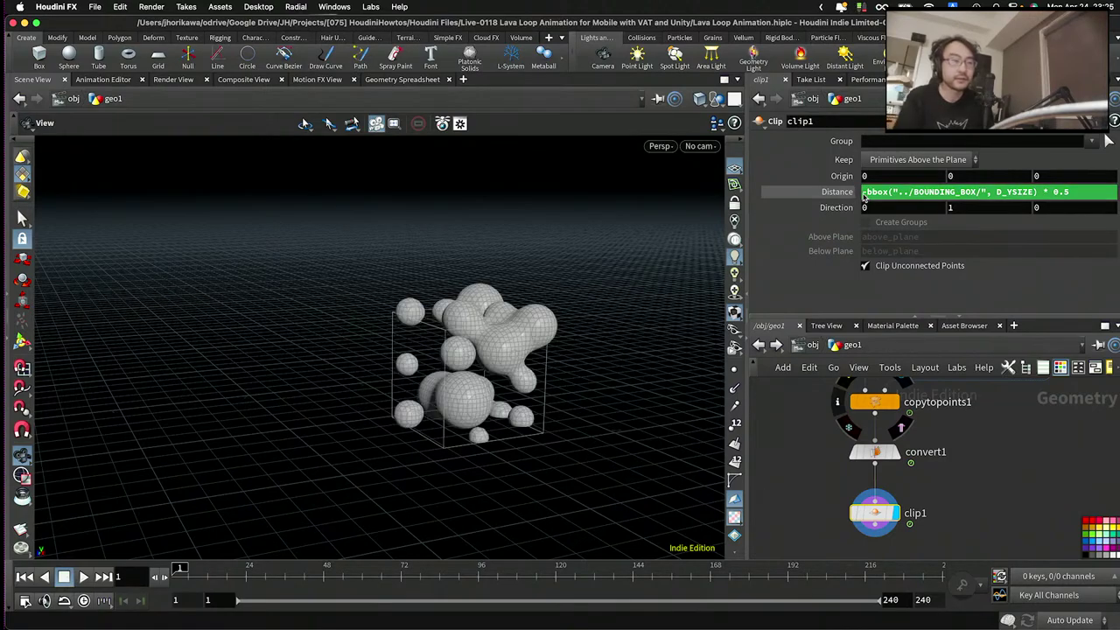
- Inspect the open cut blob faces and search the node menu for 'poly'
mouse_move(533, 353)
left_mouse_down()
mouse_move(542, 275)
mouse_move(509, 332)
mouse_move(495, 306)
mouse_move(530, 342)
mouse_move(530, 320)
mouse_move(524, 340)
left_mouse_up()
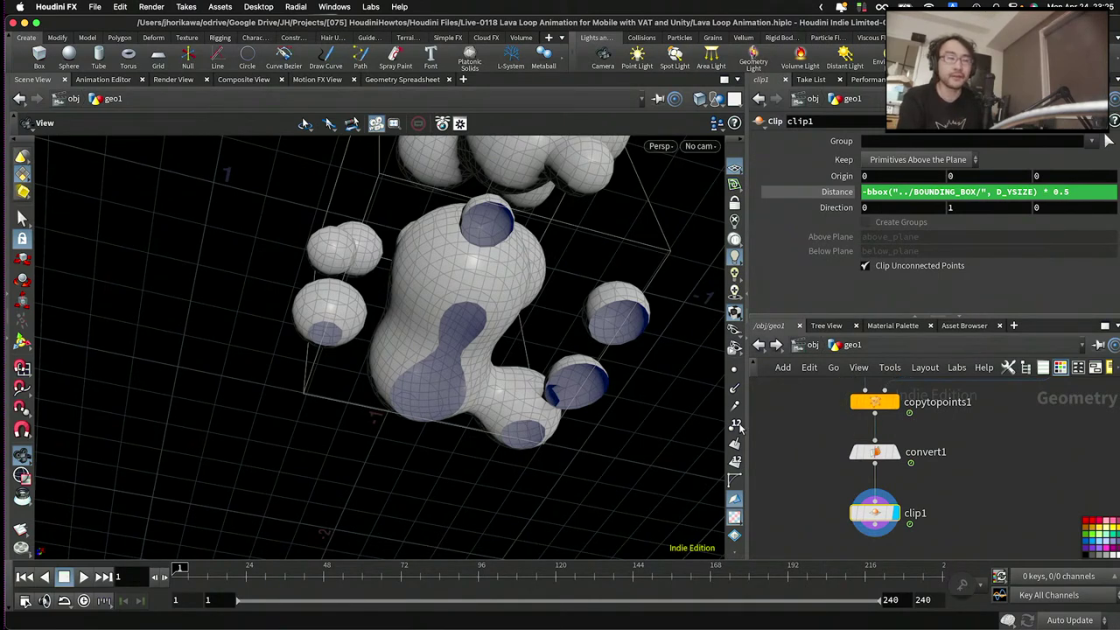
scroll(833, 477, "up", 2)
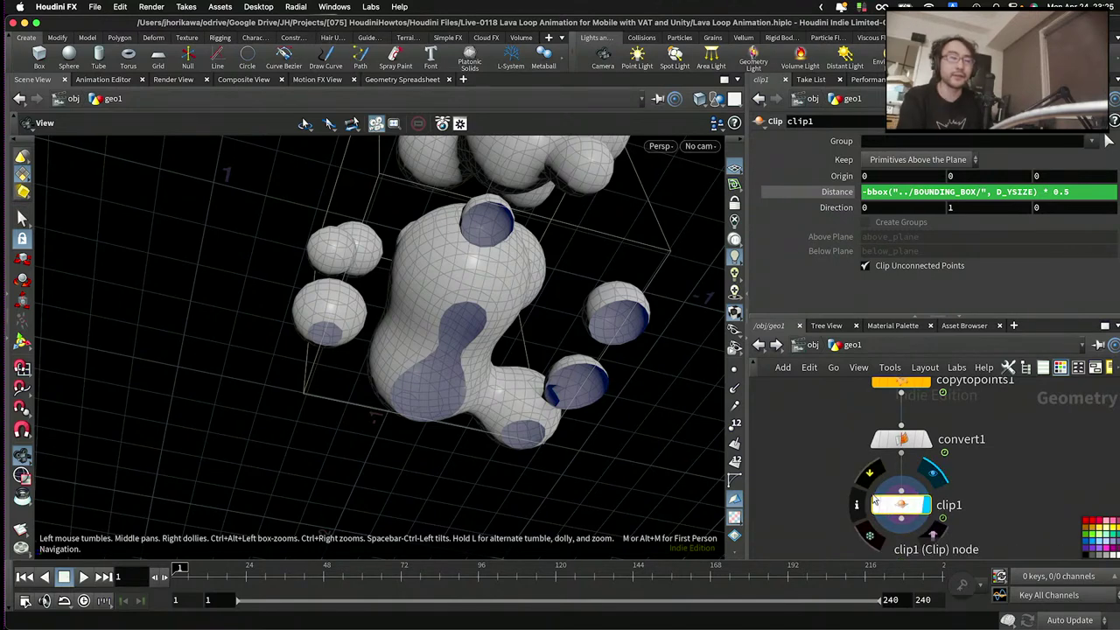
scroll(782, 444, "down", 1)
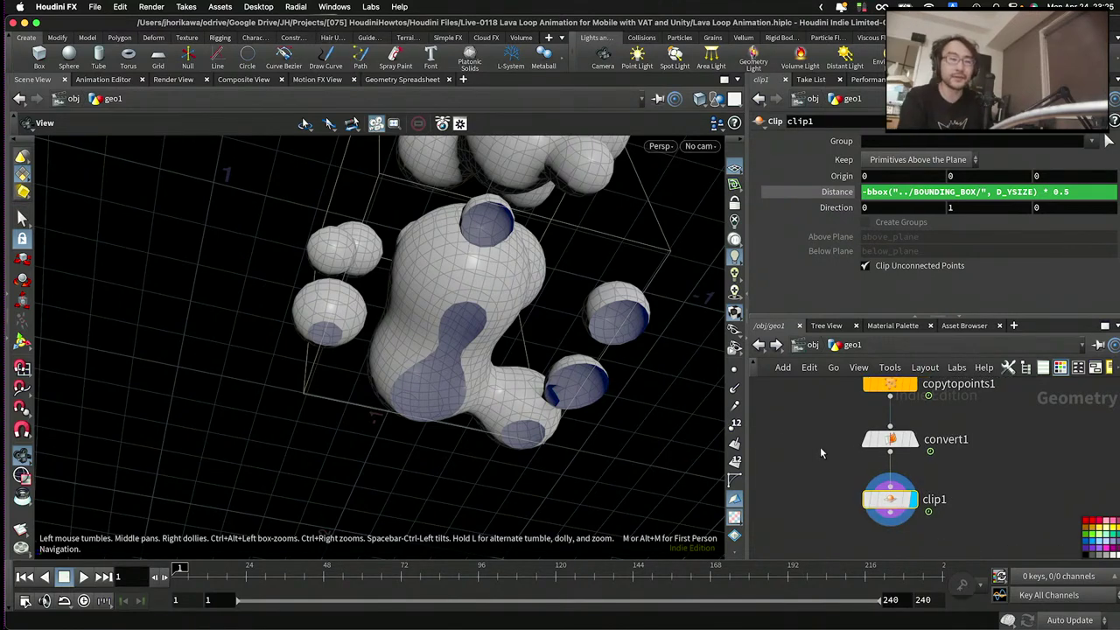
scroll(820, 446, "down", 1)
key("Tab")
type("poly")
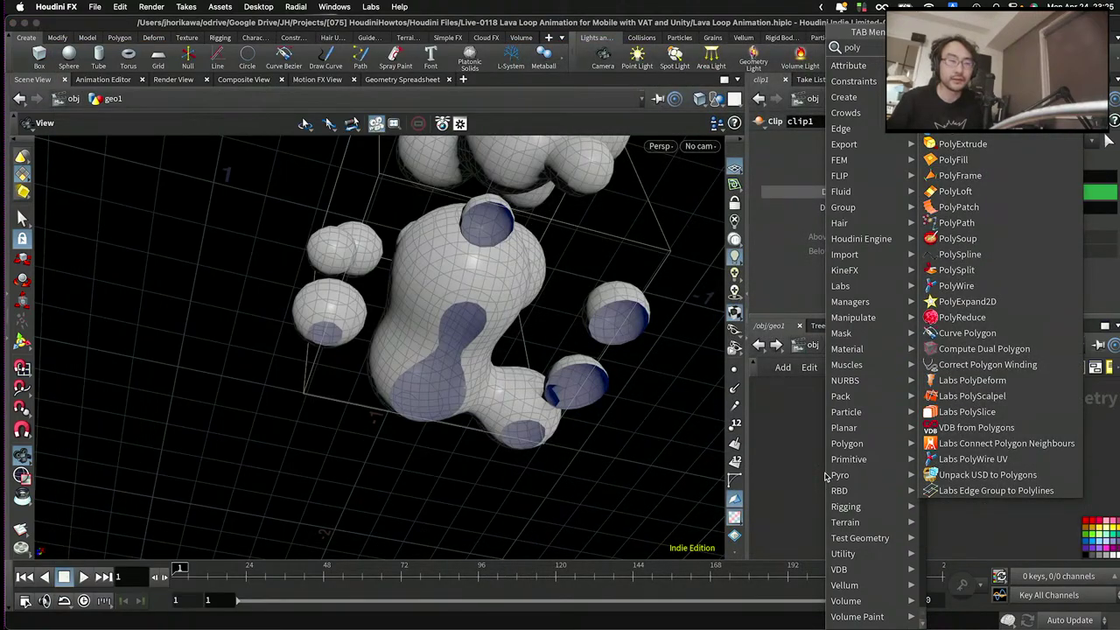
- Add a PolyFill node after clip1, display it, and set Fill Mode to Triangles
key("Escape")
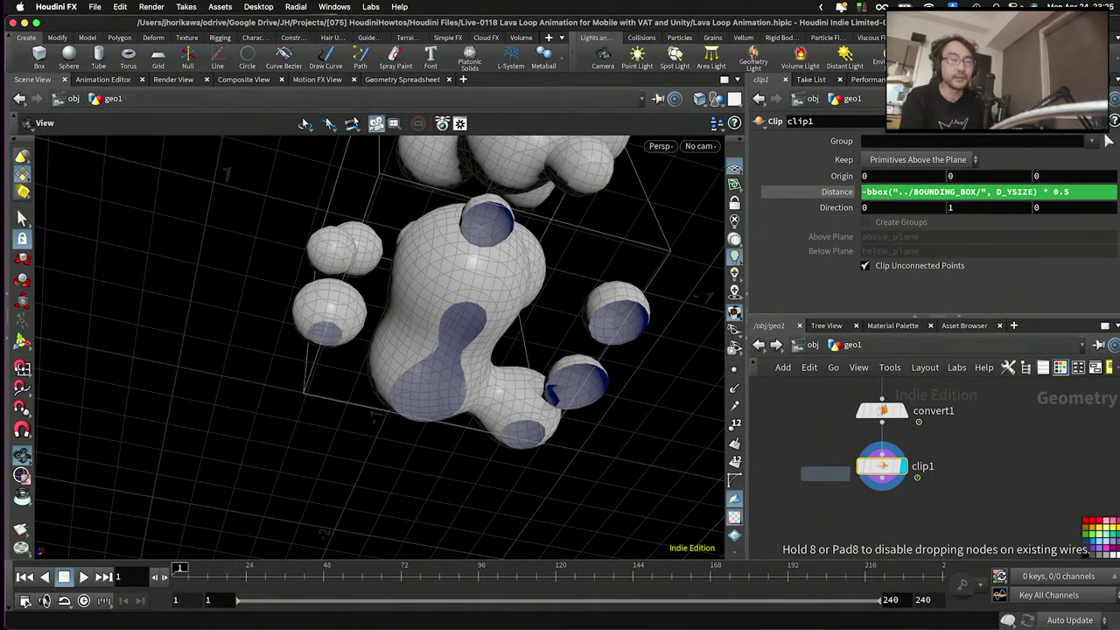
left_click(869, 502)
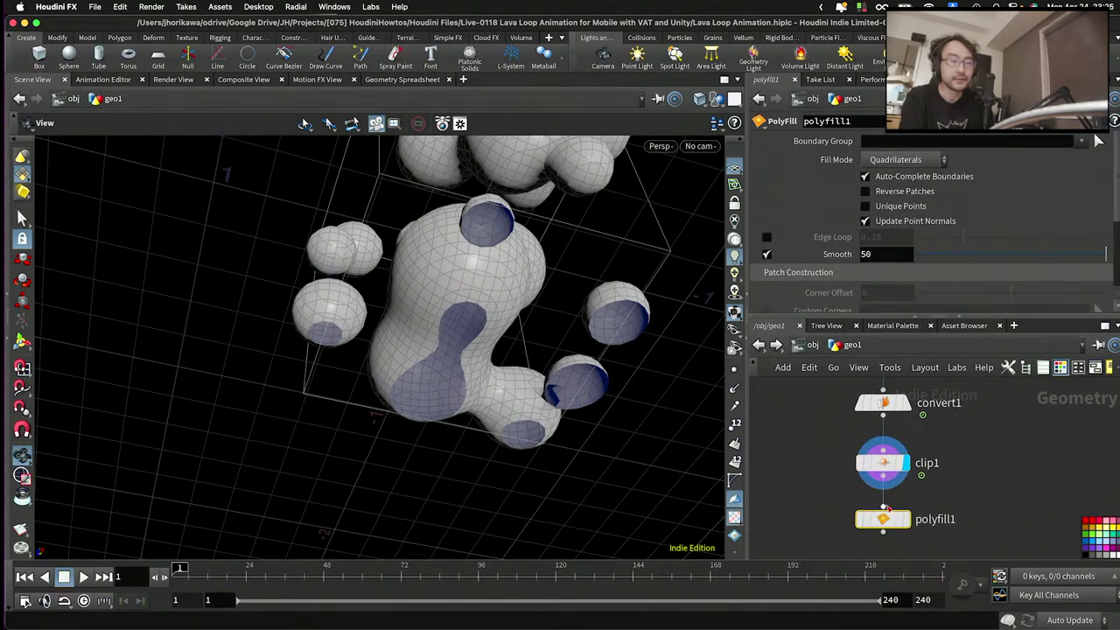
left_click(901, 521)
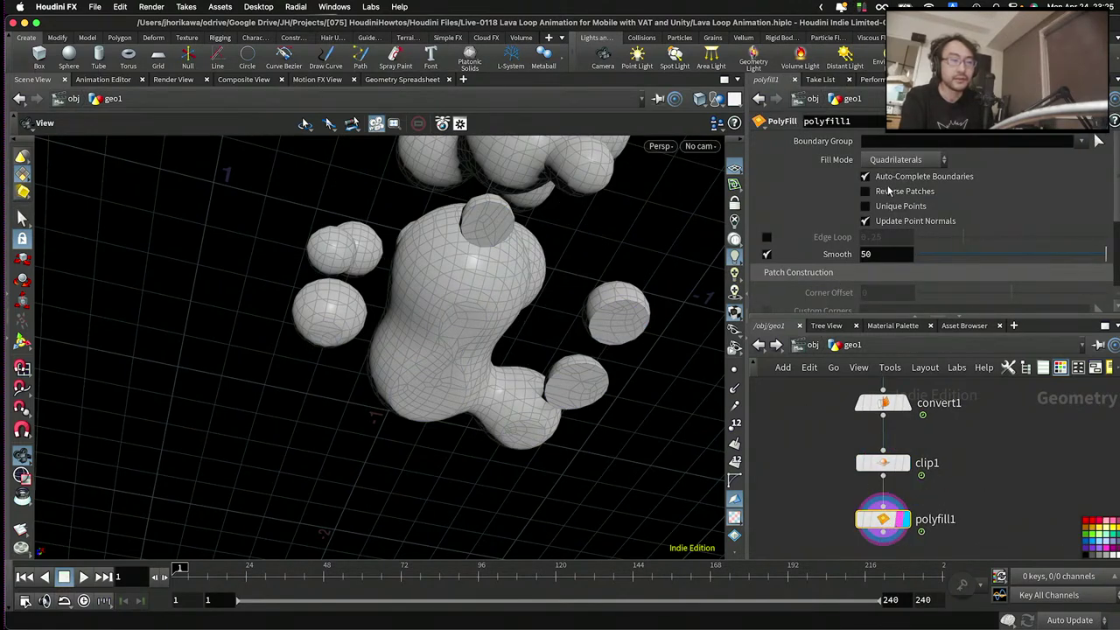
scroll(887, 190, "down", 1)
left_click(901, 139)
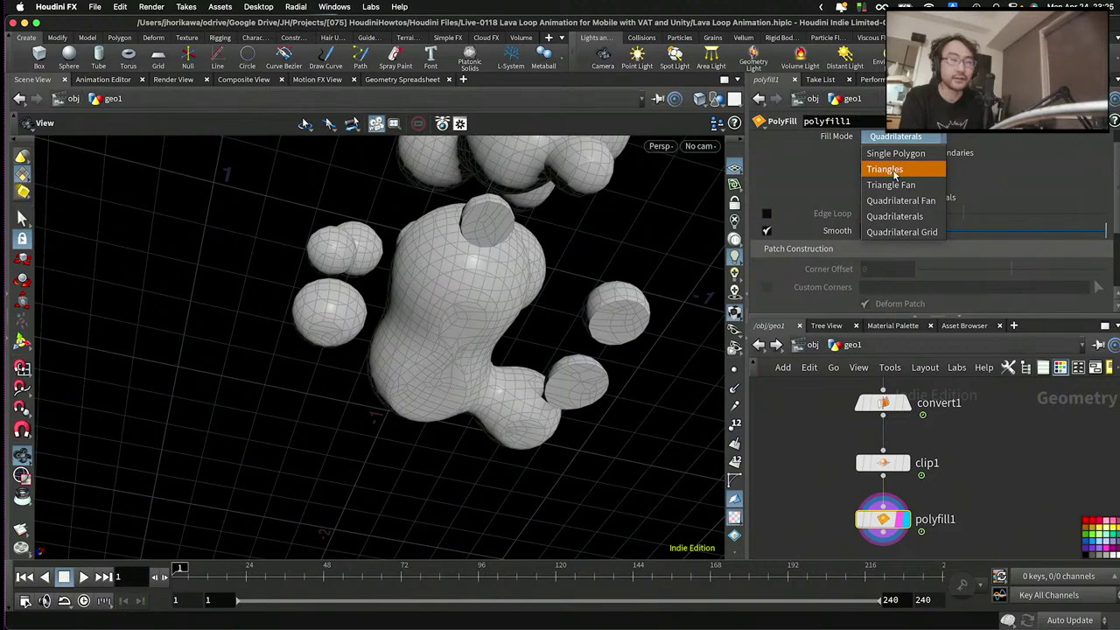
left_click(885, 170)
left_click_drag(579, 228, 523, 210)
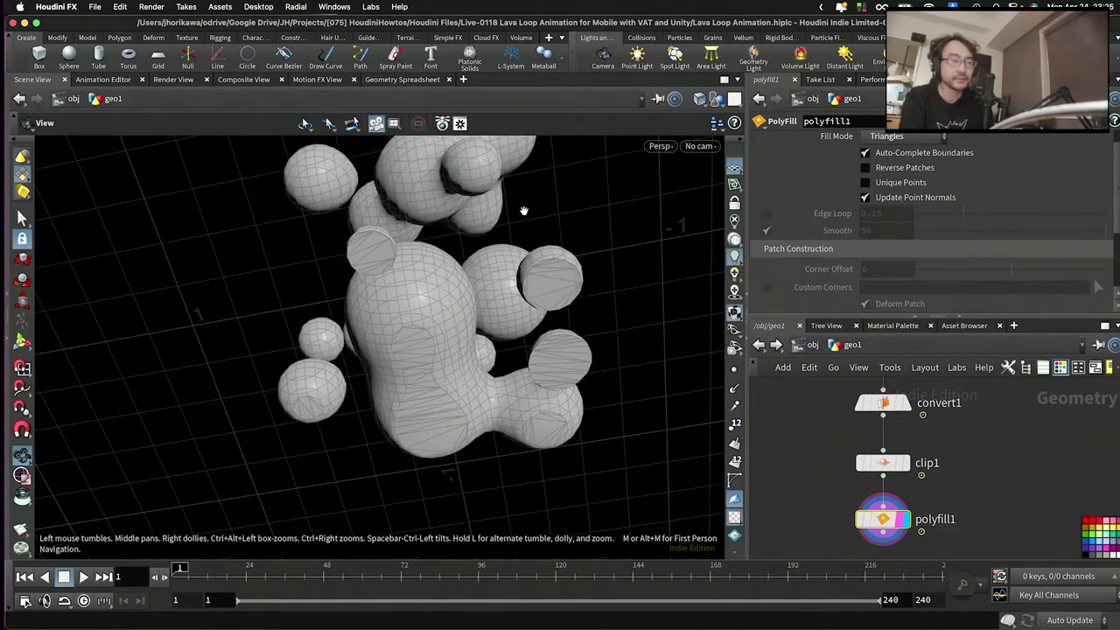
- Try Quadrilateral Fan fill, then return to Triangles and inspect the caps
left_click(896, 137)
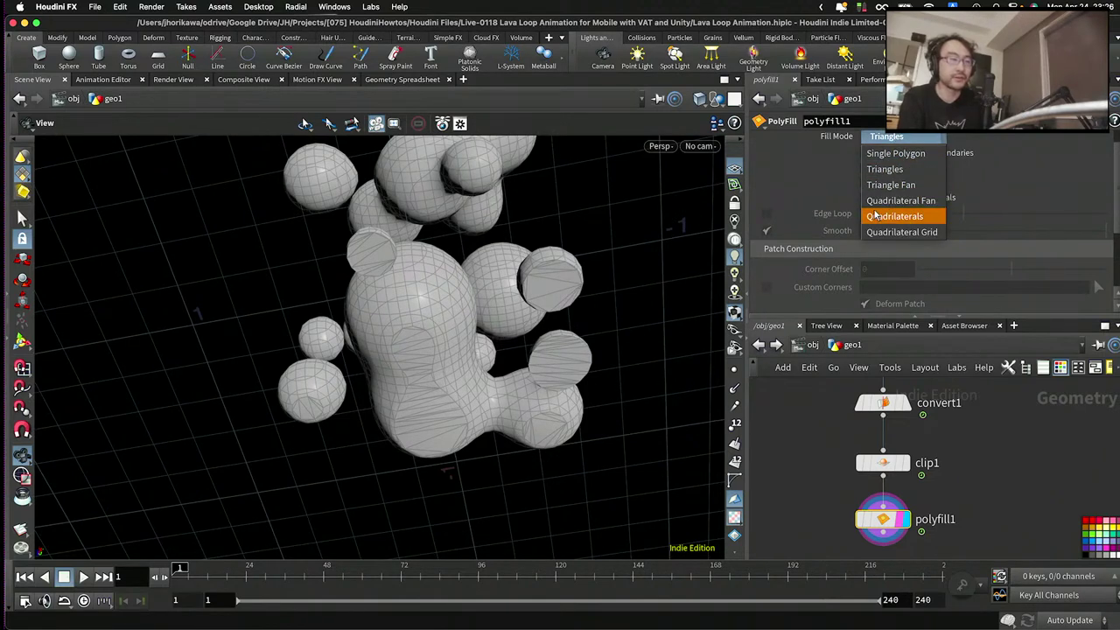
left_click(617, 387)
left_click_drag(618, 387, 603, 320)
left_click(894, 139)
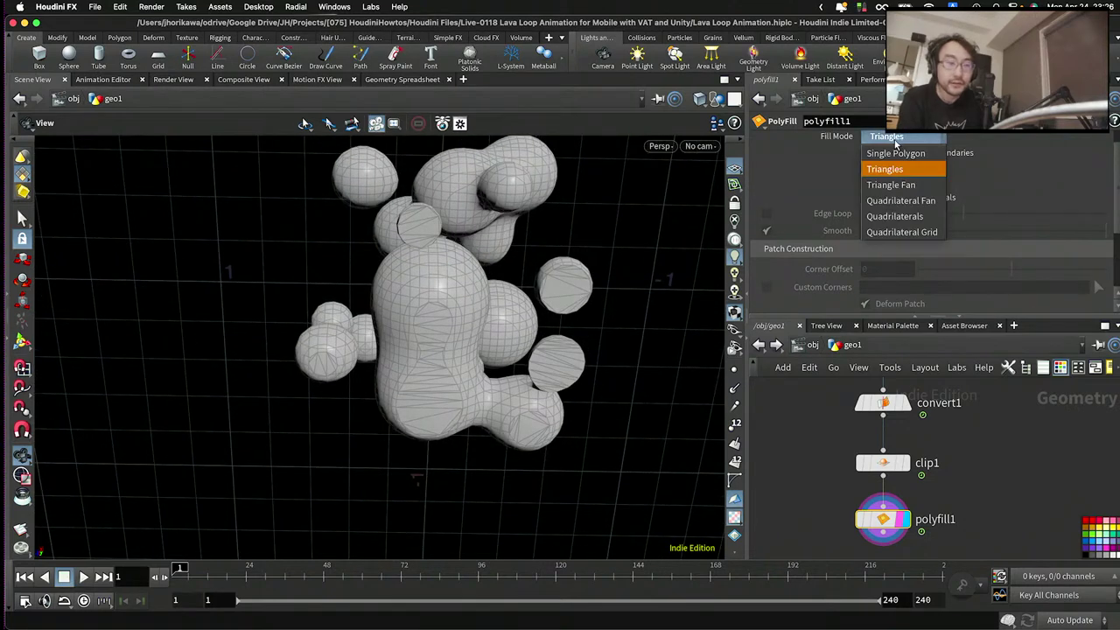
left_click(896, 202)
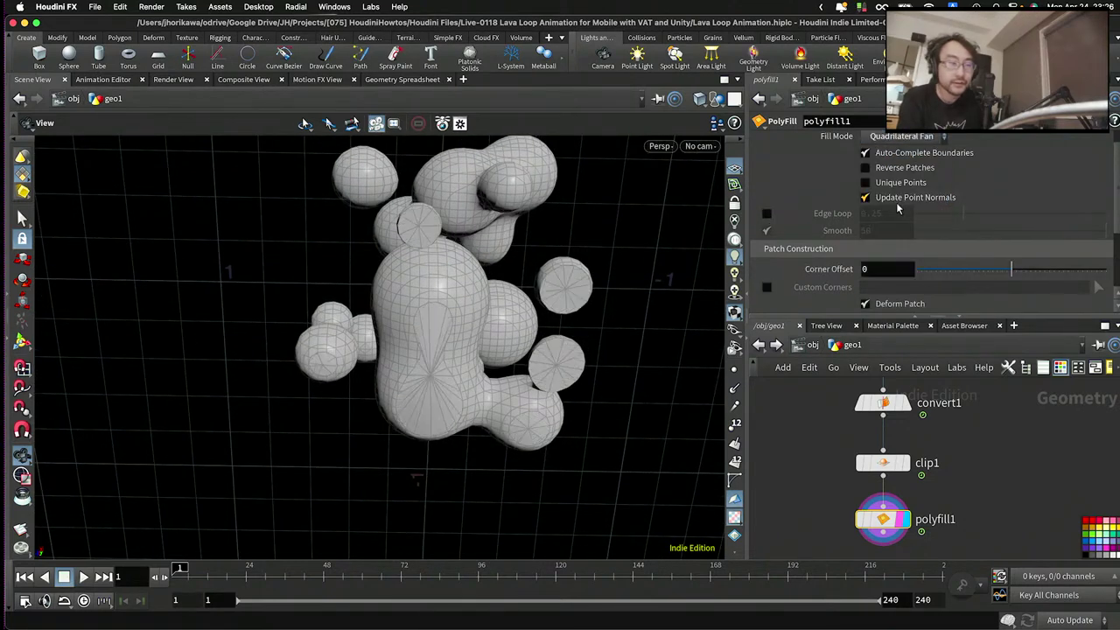
left_click(900, 138)
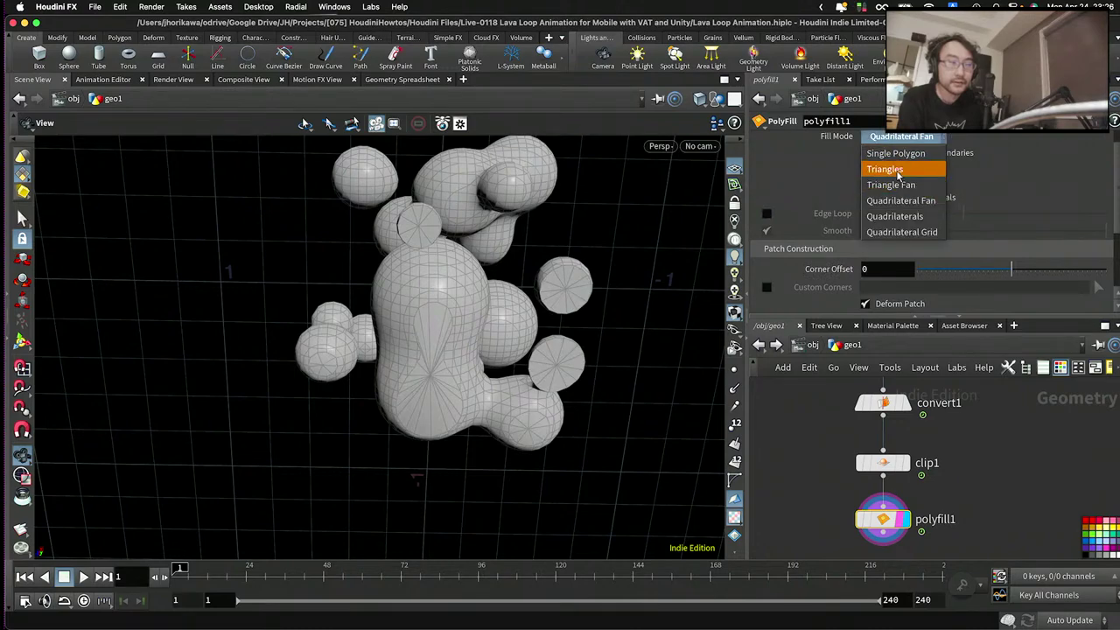
left_click(896, 171)
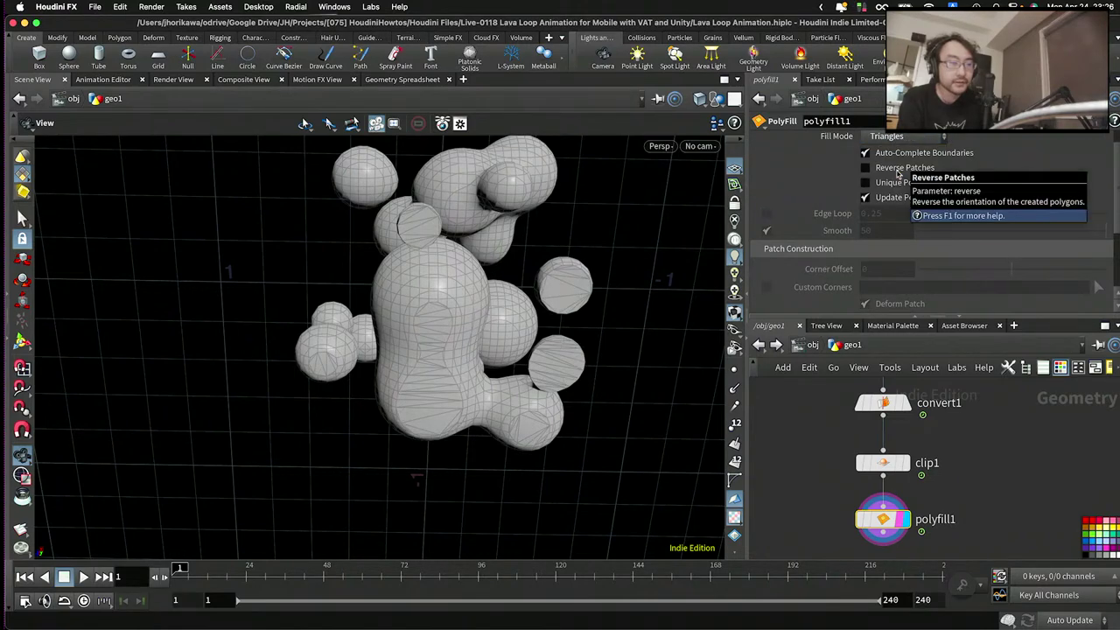
left_click_drag(455, 289, 539, 259)
- Duplicate clip1 and polyfill1 and line the copies up below polyfill1
scroll(836, 437, "down", 3)
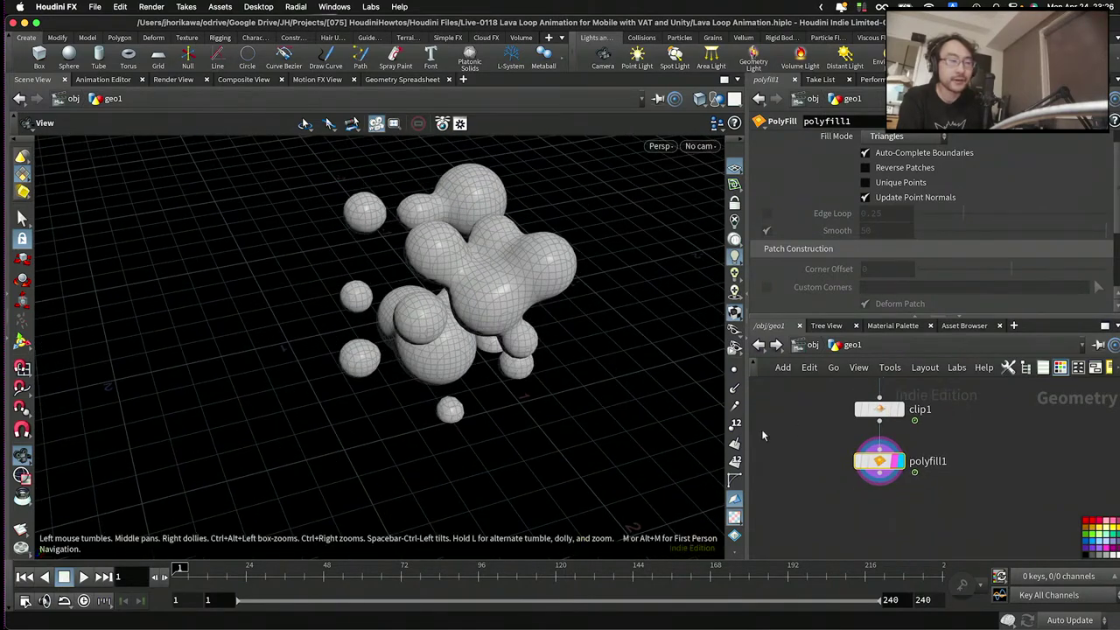
left_click(879, 409, "shift")
key("ctrl+c")
key("ctrl+v")
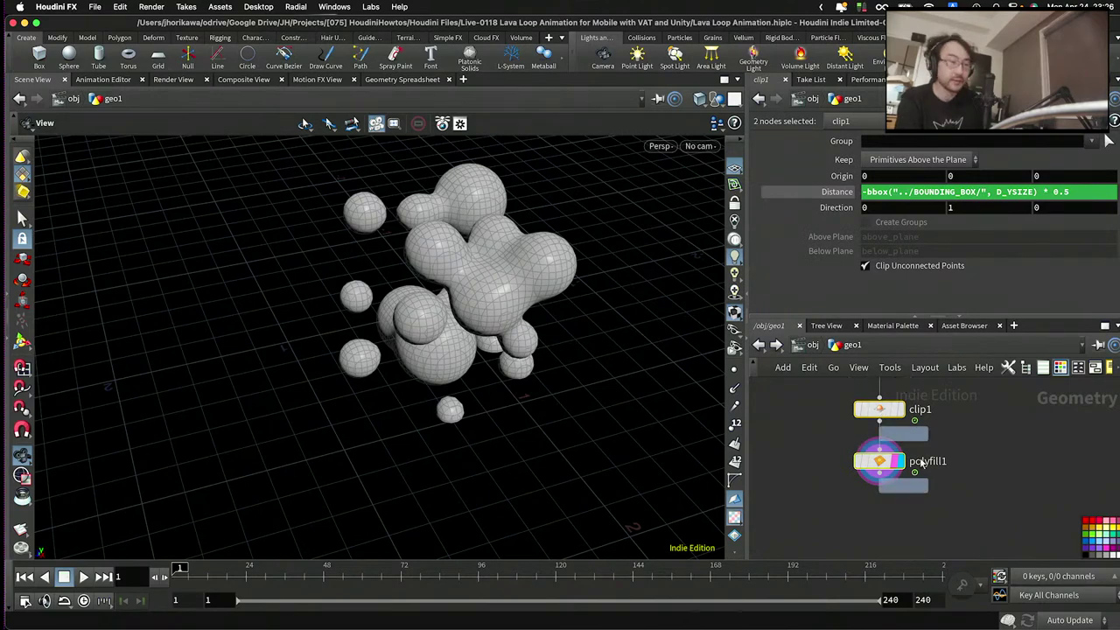
left_click(939, 518)
left_click_drag(936, 522, 891, 516)
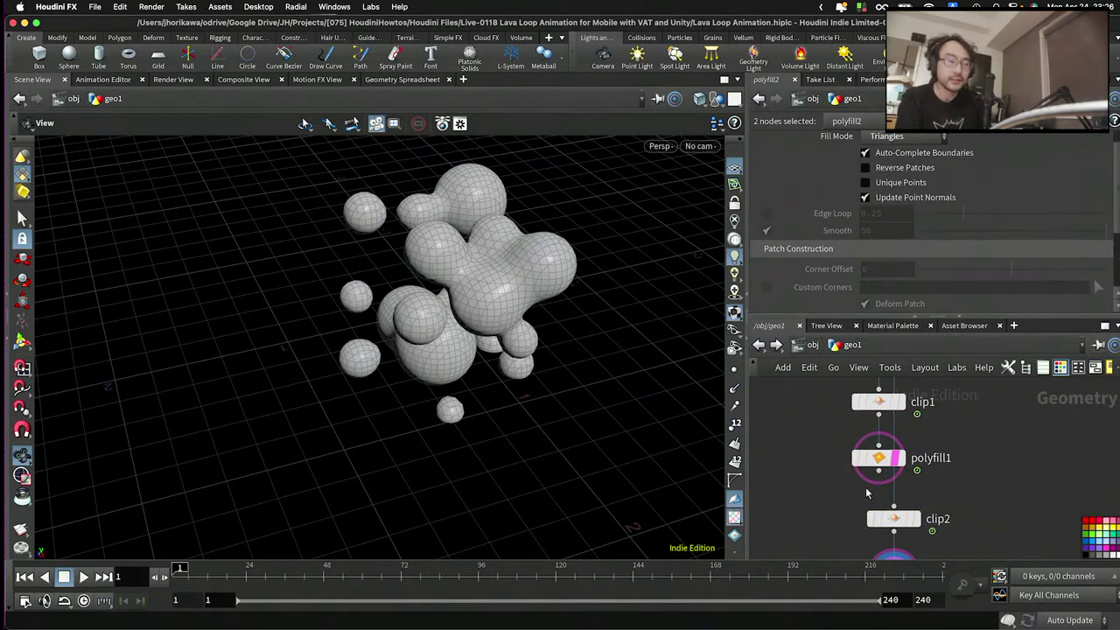
scroll(945, 516, "down", 2)
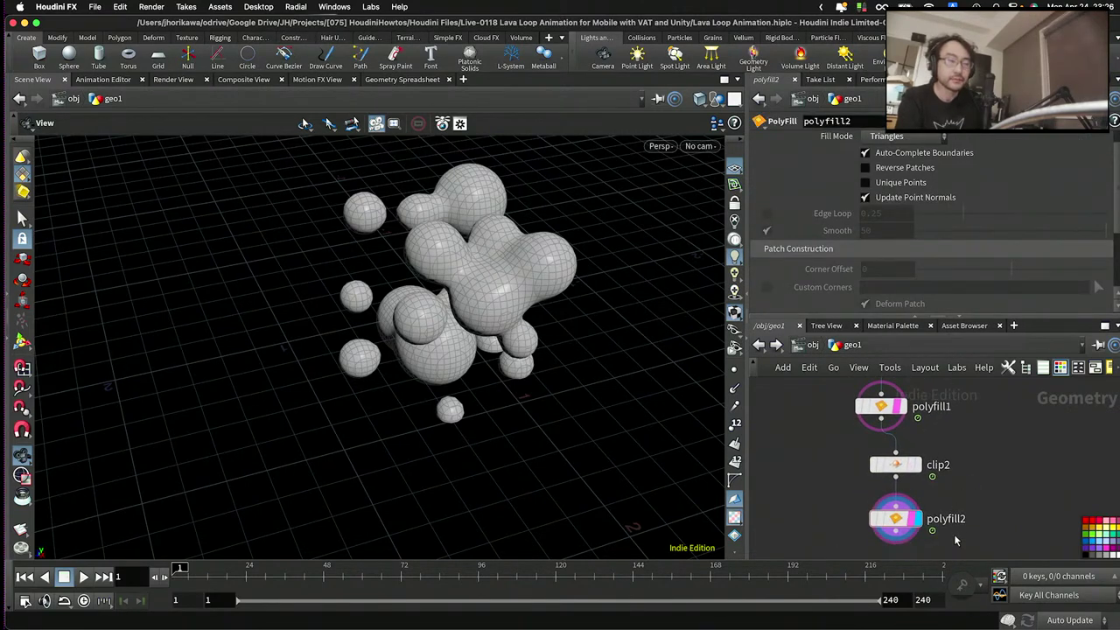
- Display clip2, set its Direction Y to -1, and keep the Distance negated
left_click(914, 465)
left_click(894, 463)
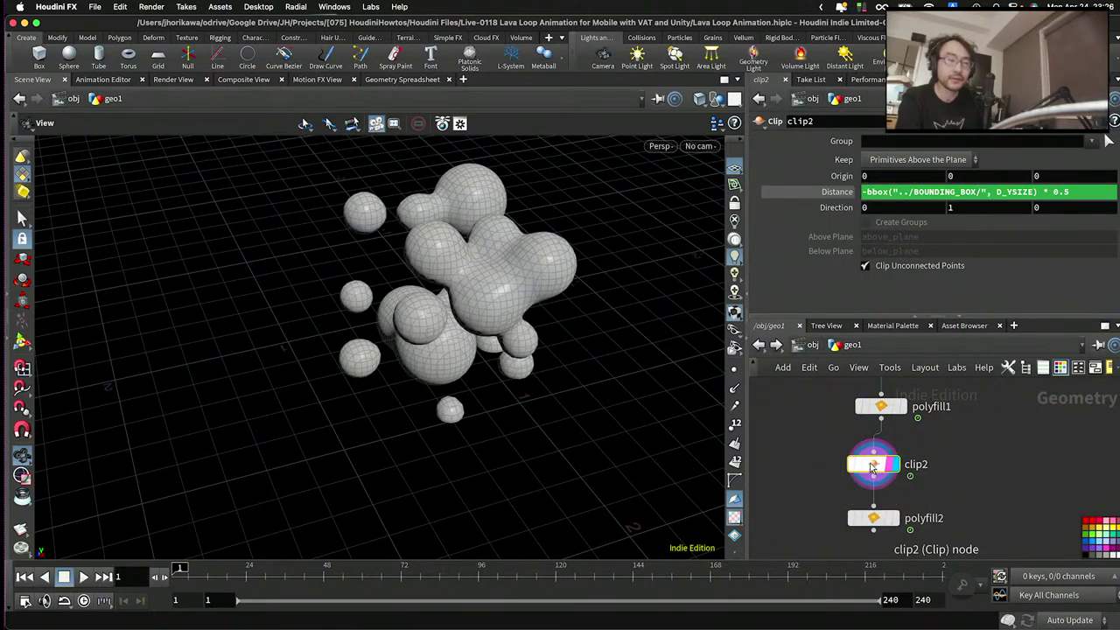
left_click(971, 208)
type("-1")
key("Return")
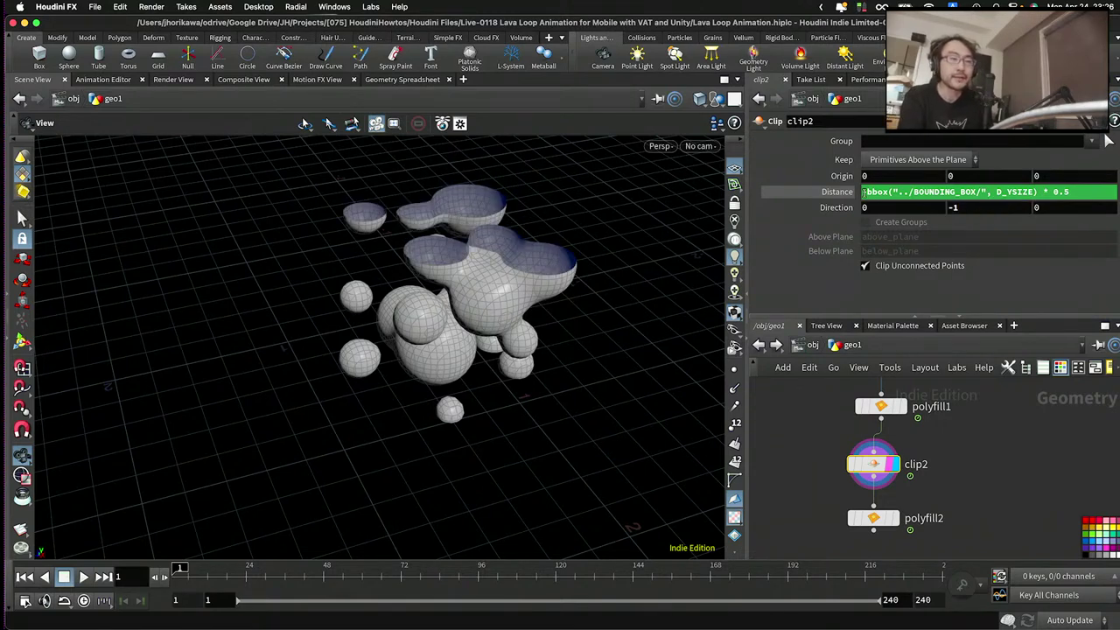
type("-")
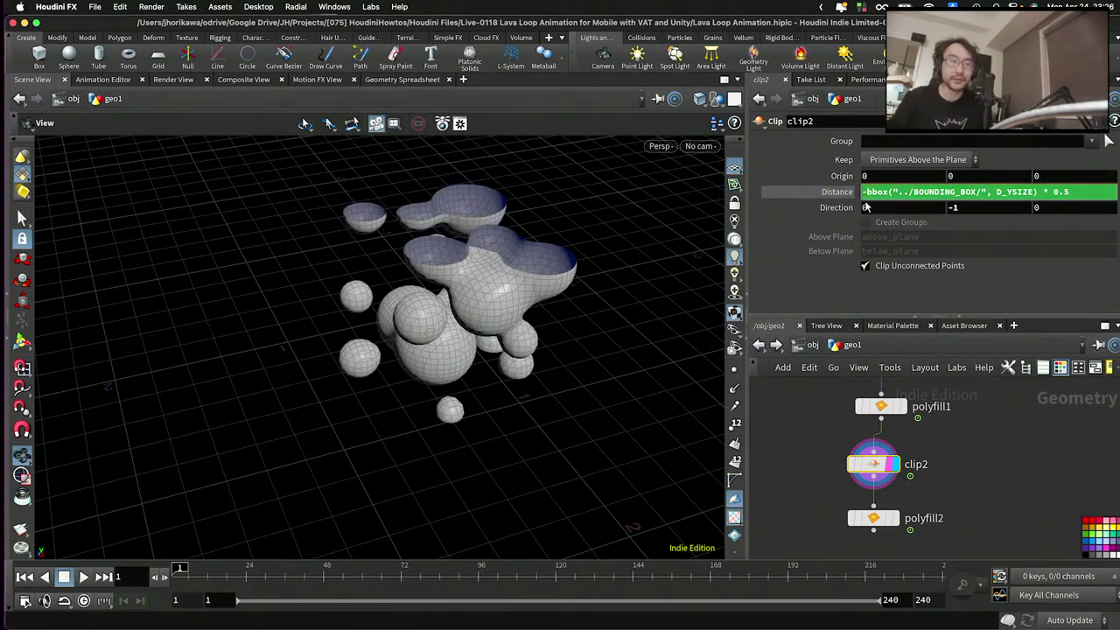
key("BackSpace")
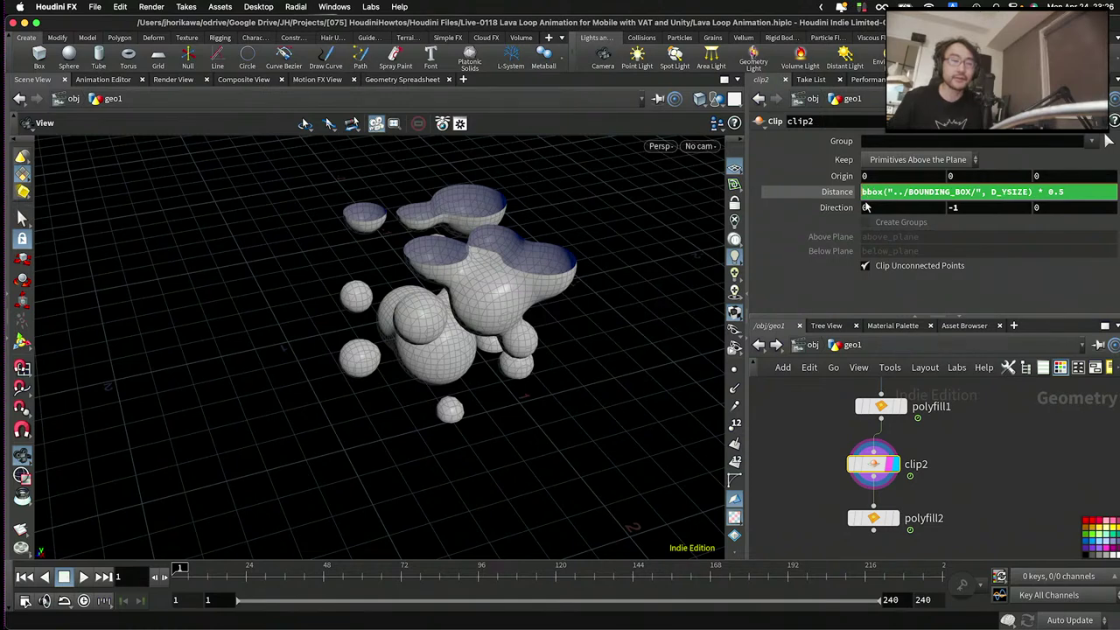
key("Return")
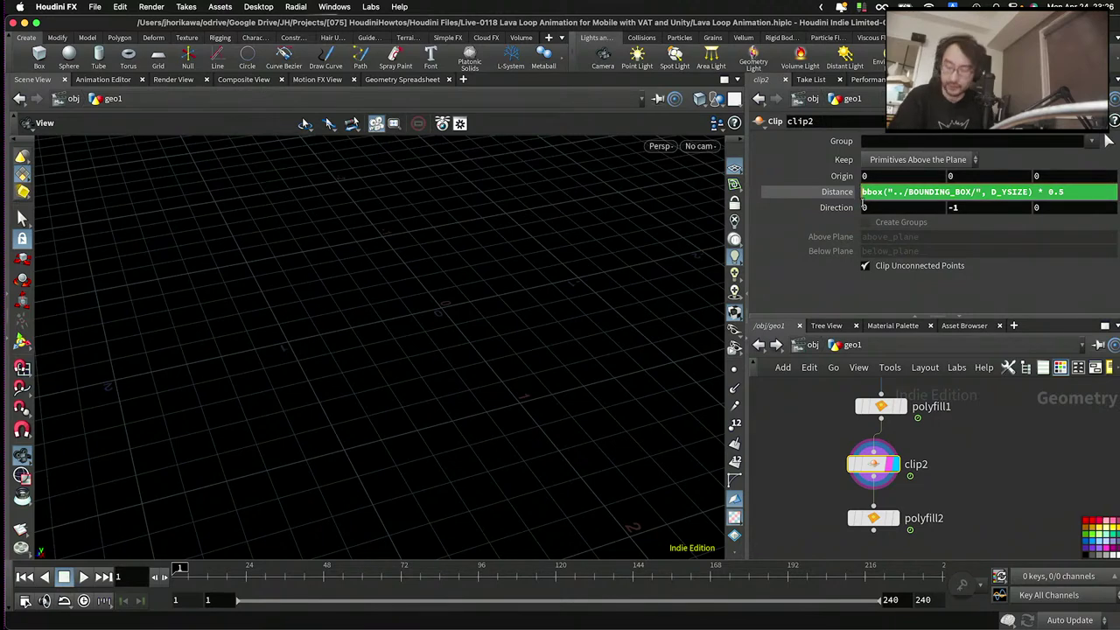
type("-")
key("Return")
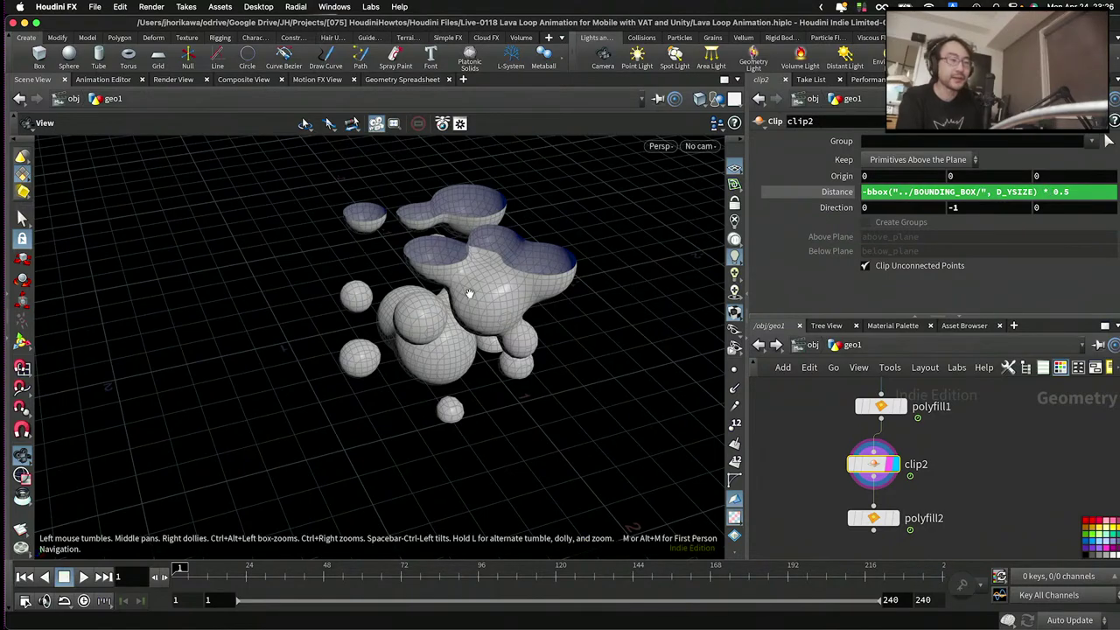
left_click_drag(469, 294, 472, 368)
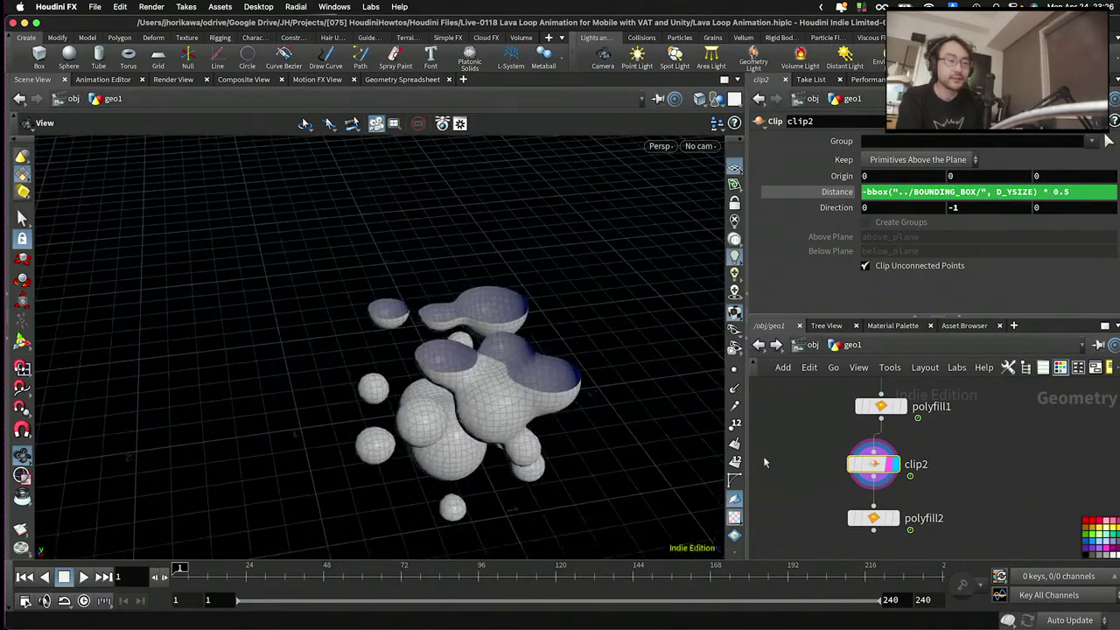
- Display polyfill2's output and orbit around the capped blobs
left_click(894, 518)
left_click(873, 518)
left_click_drag(545, 370, 517, 332)
- Preview the capped blob animation, then stop and rewind to frame 1
left_click(83, 576)
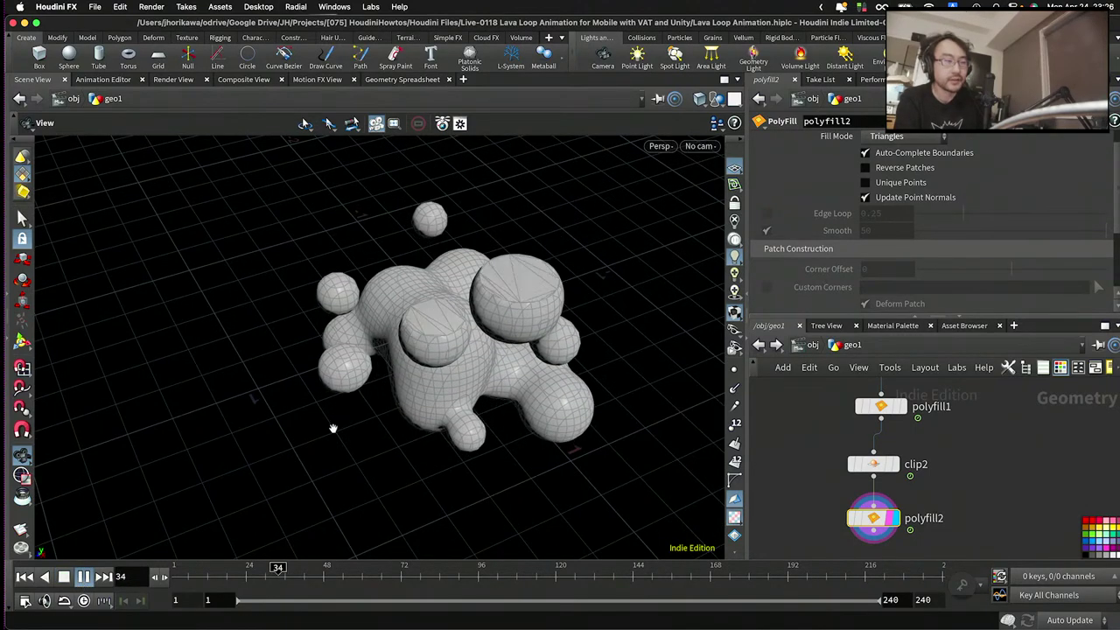
left_click_drag(350, 411, 467, 298)
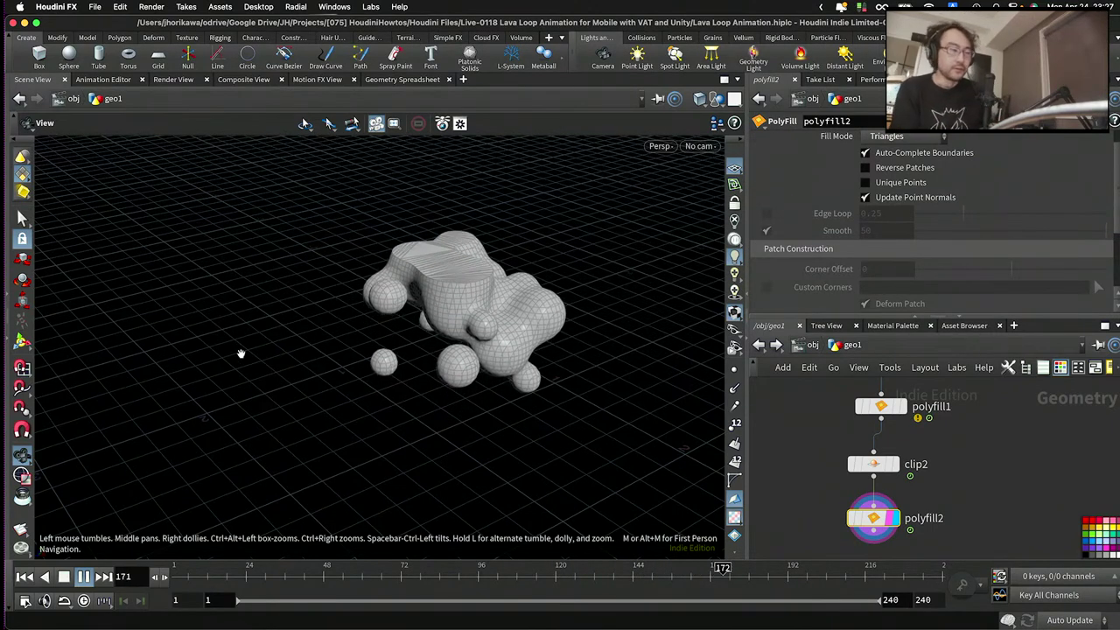
left_click(83, 576)
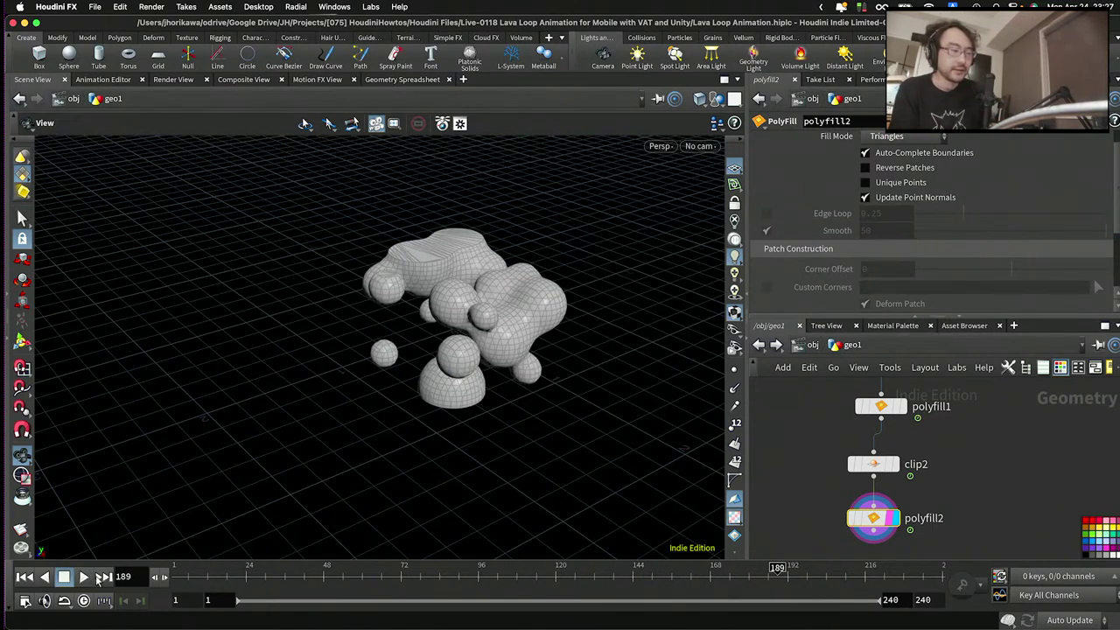
left_click(180, 576)
scroll(929, 464, "down", 3)
- Display the animate wrangle's output and orbit around its scattered points
middle_click_drag(919, 385, 929, 464)
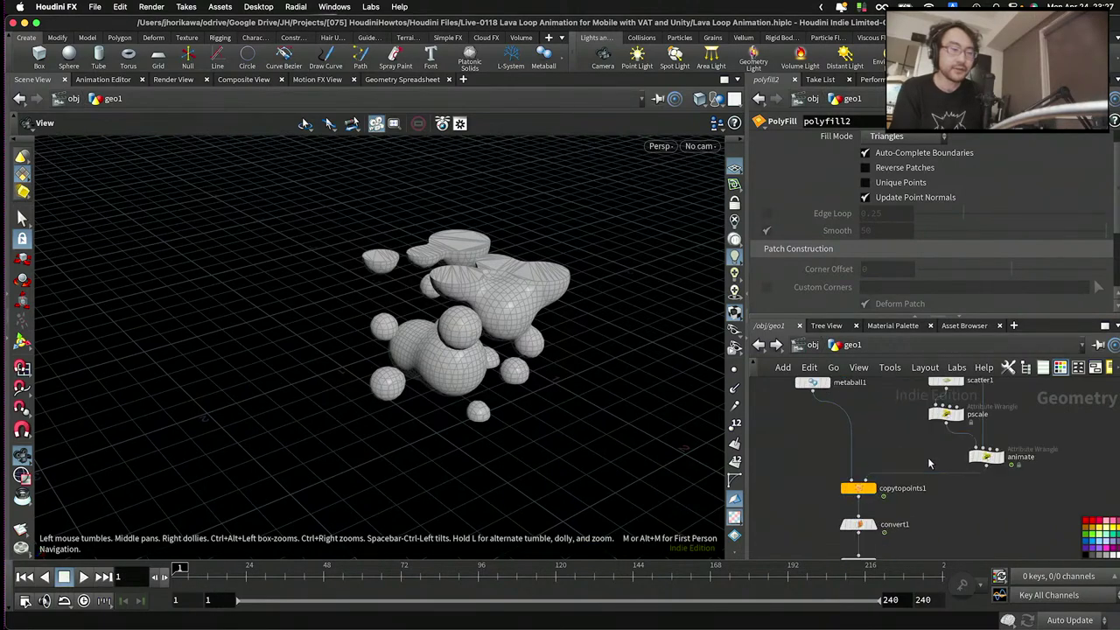
scroll(929, 463, "up", 2)
left_click(997, 453)
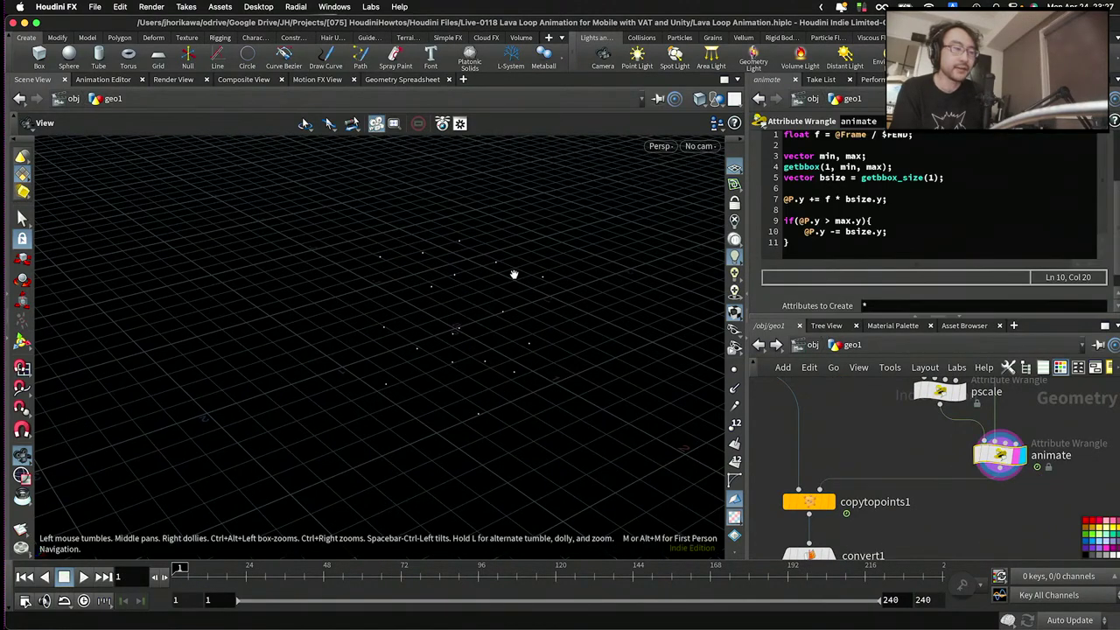
left_click_drag(417, 353, 492, 282)
left_click_drag(499, 345, 497, 324)
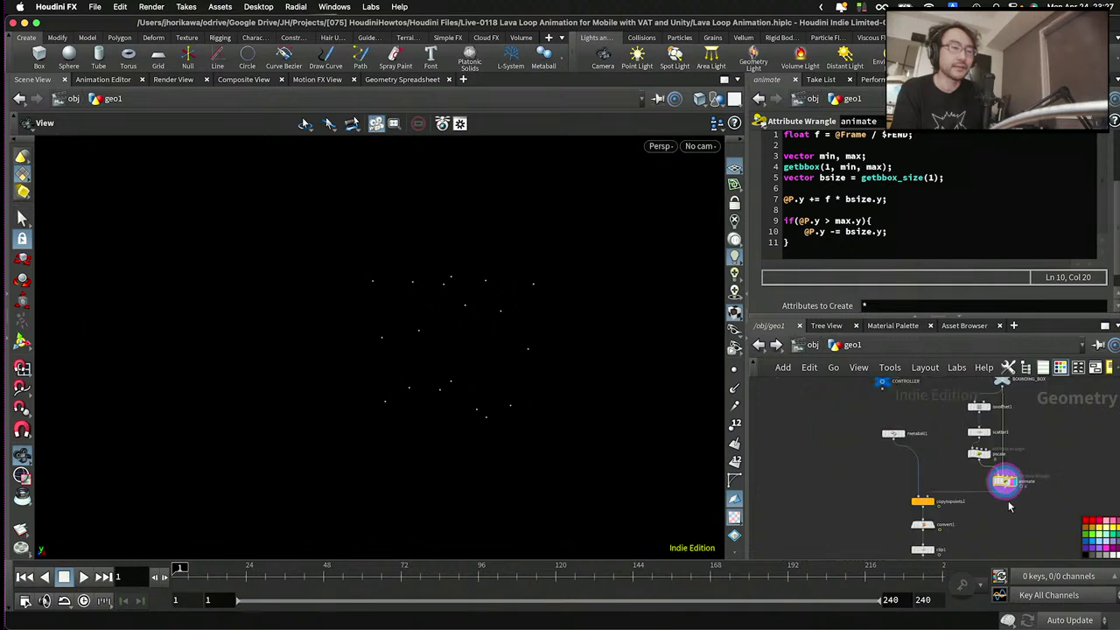
scroll(1006, 392, "up", 5)
- Check box1's geometry, then show animate again and orbit to face the bounding box
left_click(1006, 392)
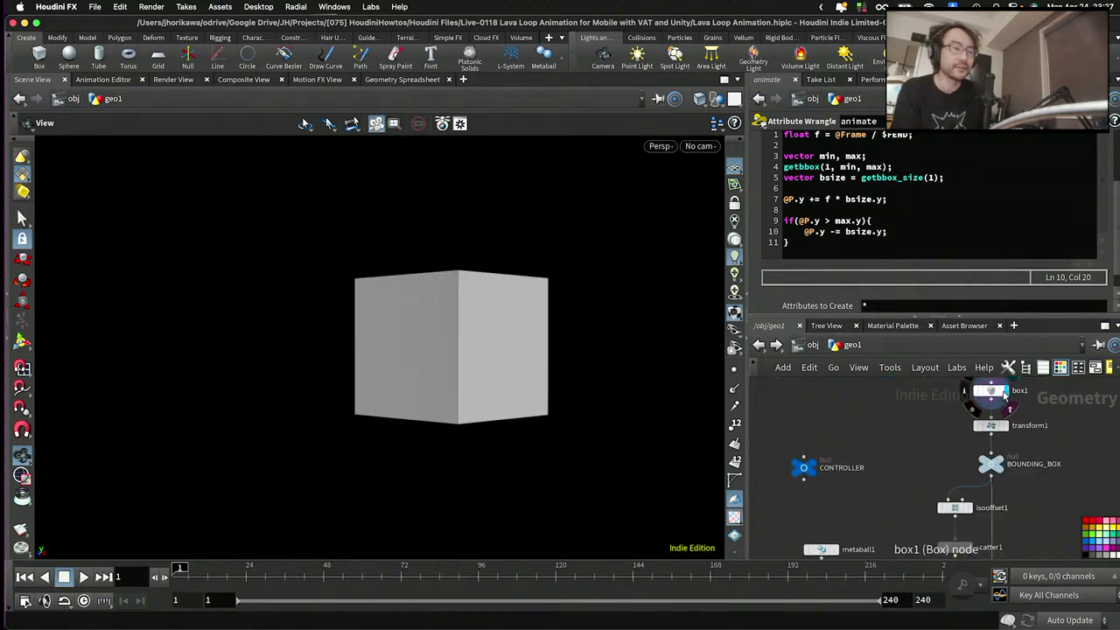
scroll(1006, 490, "down", 3)
left_click(1003, 543)
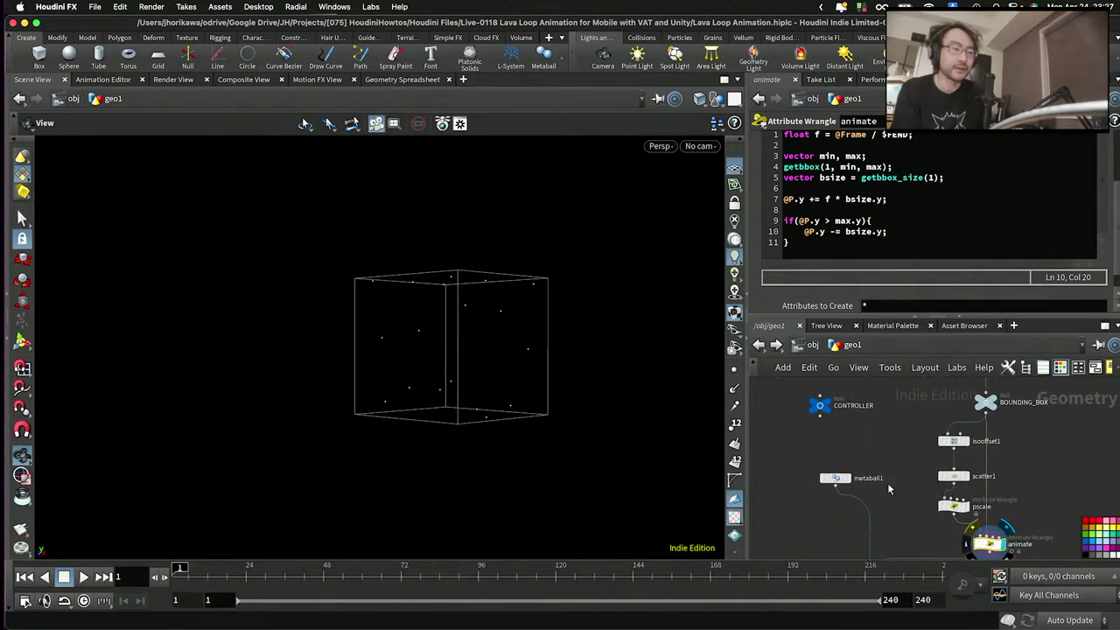
left_click_drag(463, 388, 515, 343)
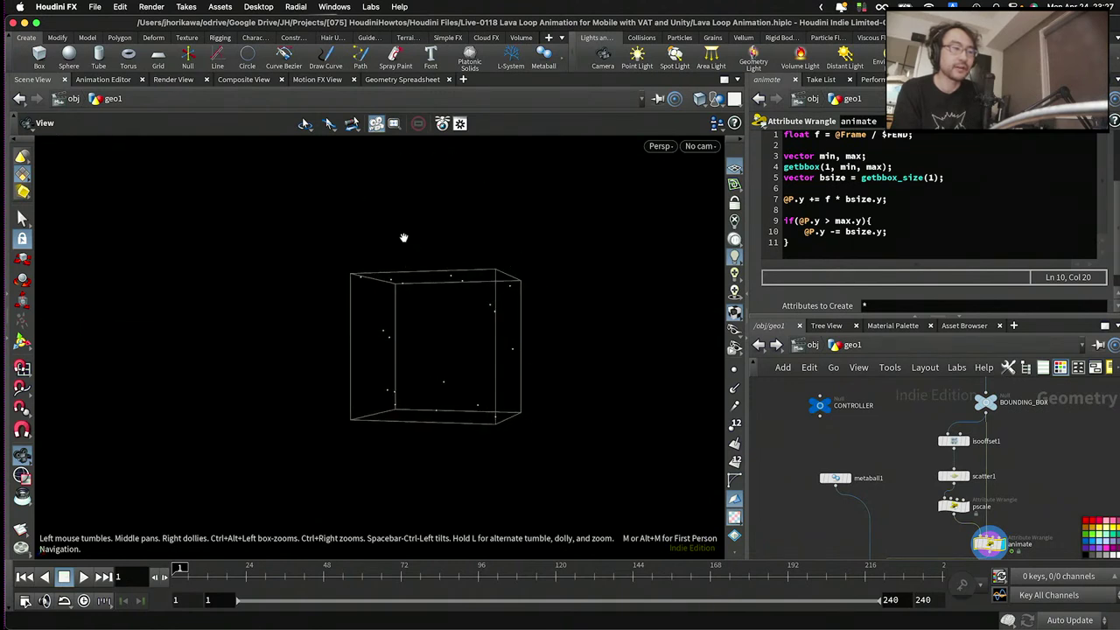
left_click_drag(484, 387, 493, 336)
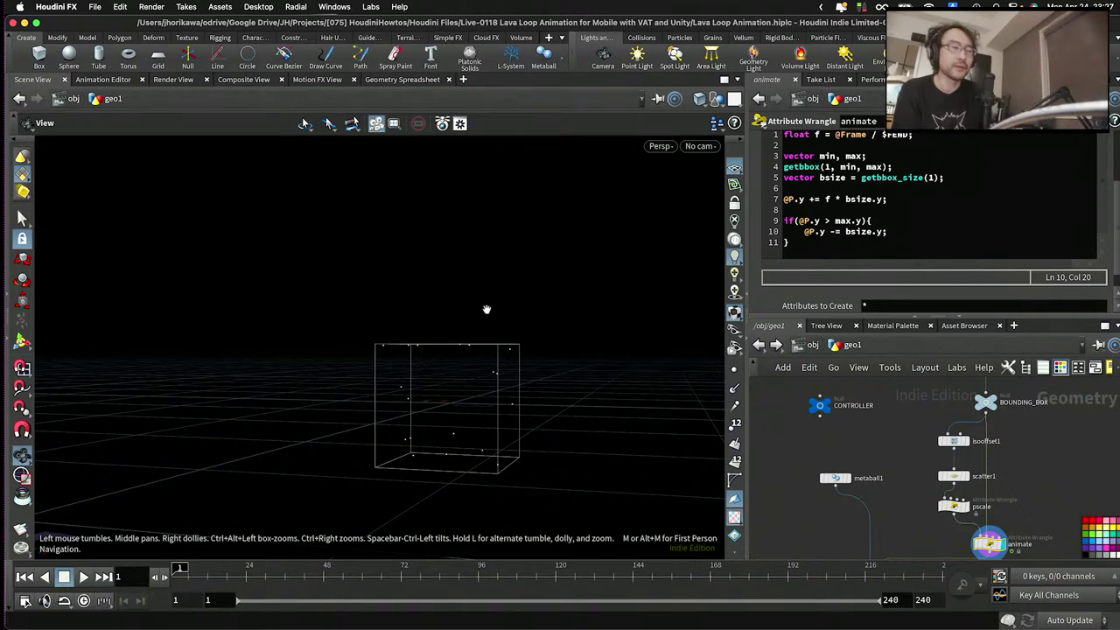
left_click_drag(499, 305, 512, 261)
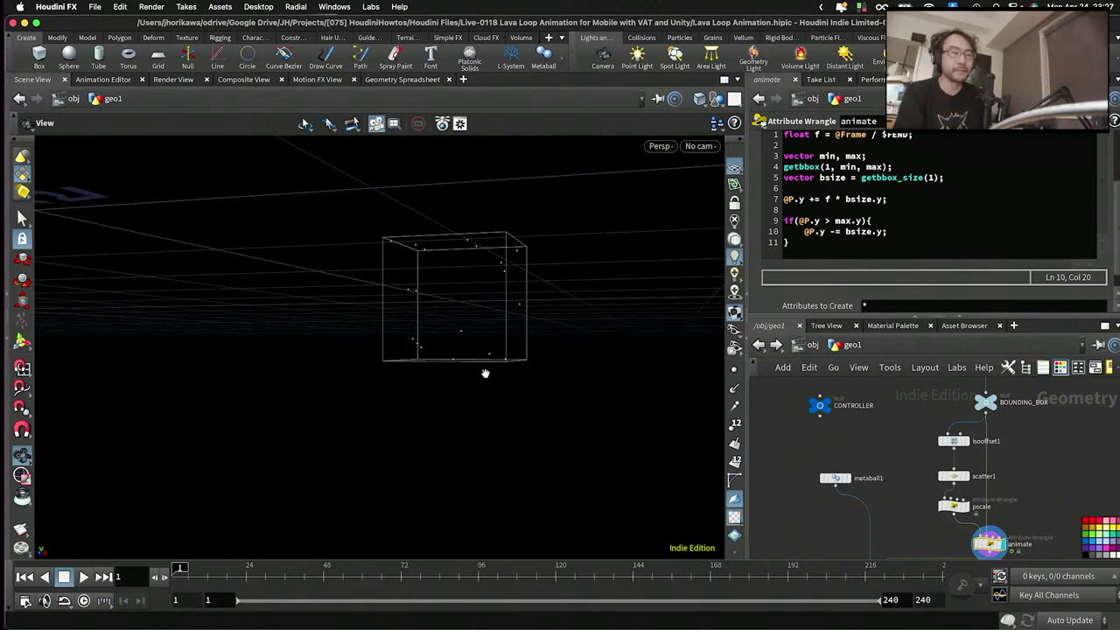
left_click_drag(486, 374, 492, 352)
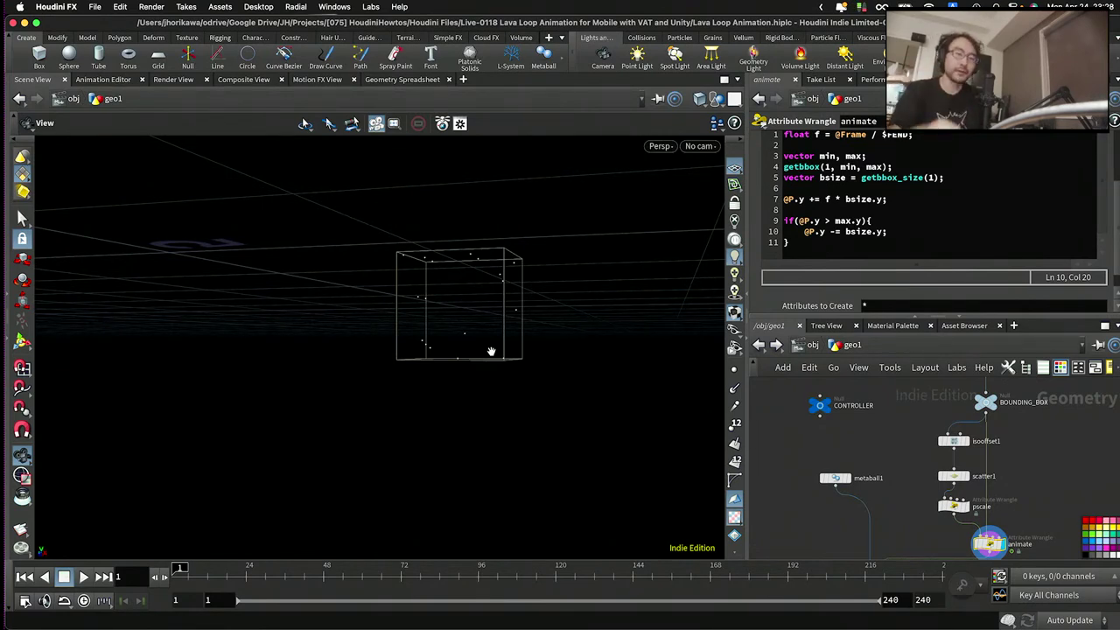
scroll(1005, 503, "up", 5)
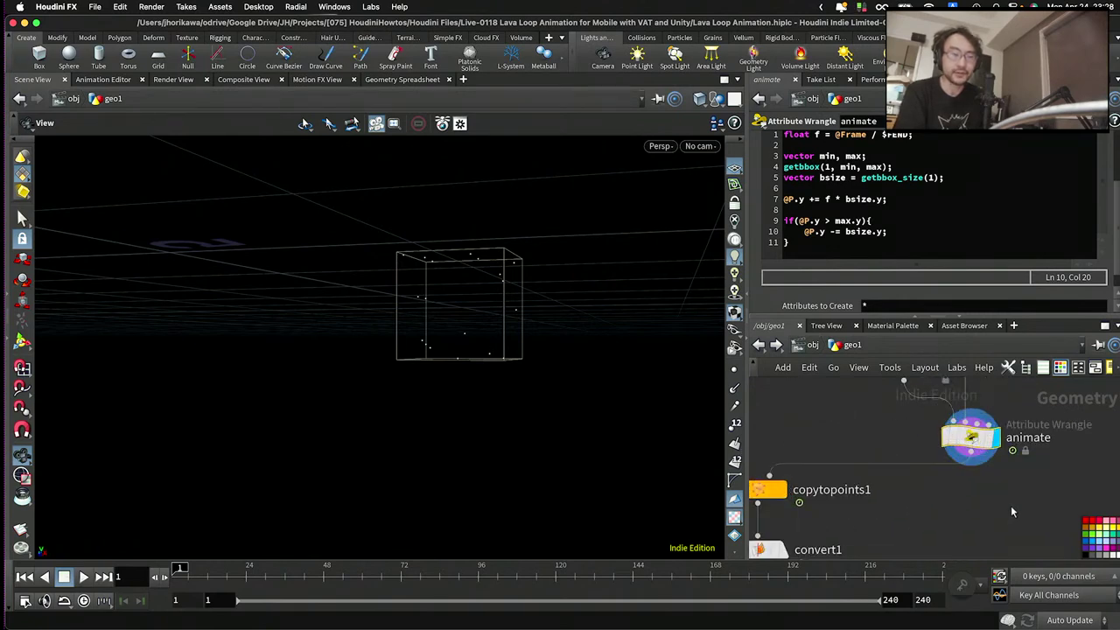
- Add a point wrangle below the animate node and tidy their positions
key("Tab")
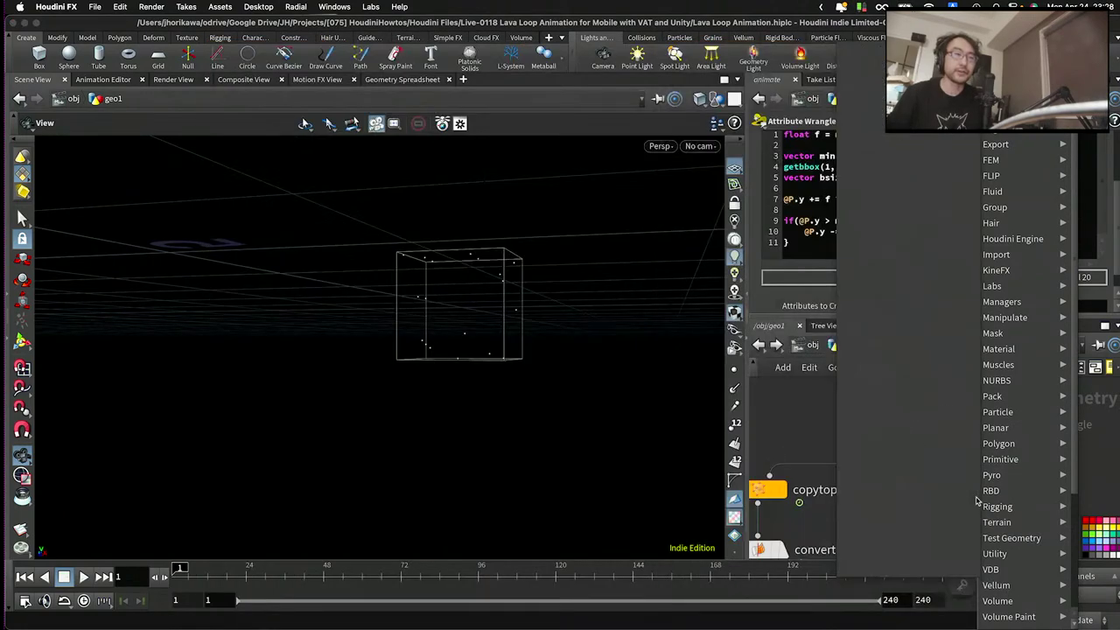
type("wrangle")
key("Return")
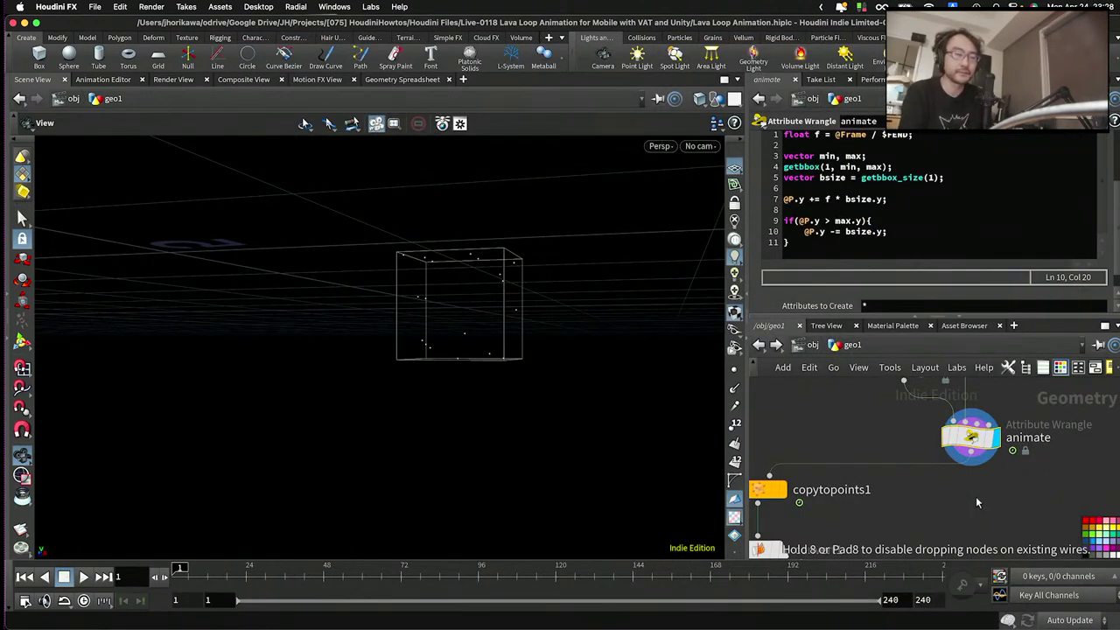
left_click(977, 501)
left_click(969, 437)
left_click_drag(969, 438, 971, 429)
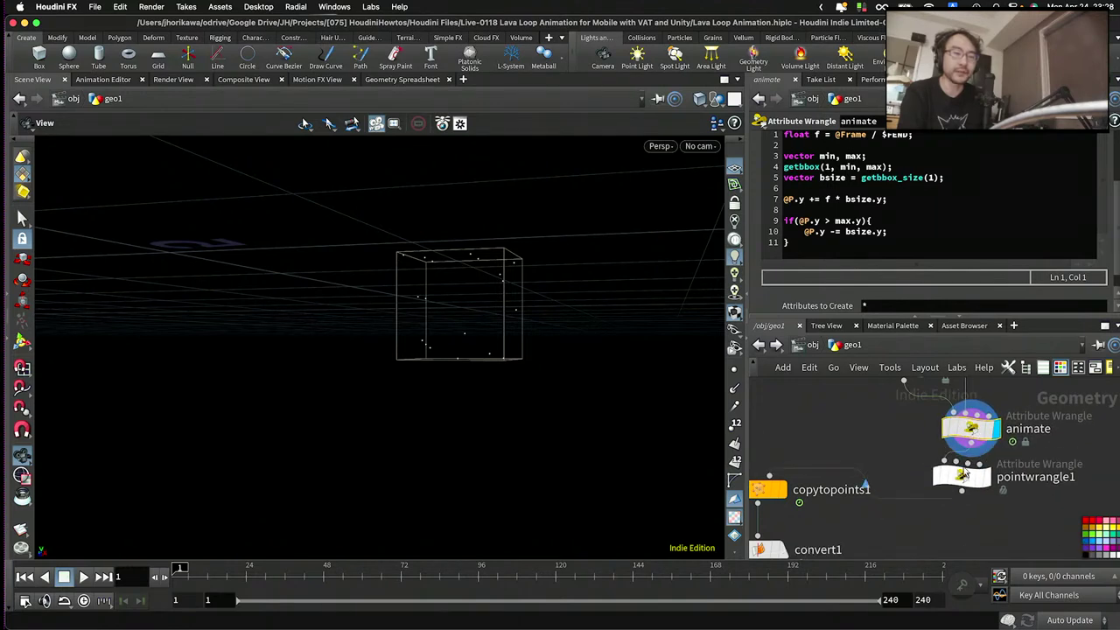
left_click_drag(973, 494, 971, 488)
- Rename pointwrangle1 to copy_set and show its parameters
double_click(1036, 491)
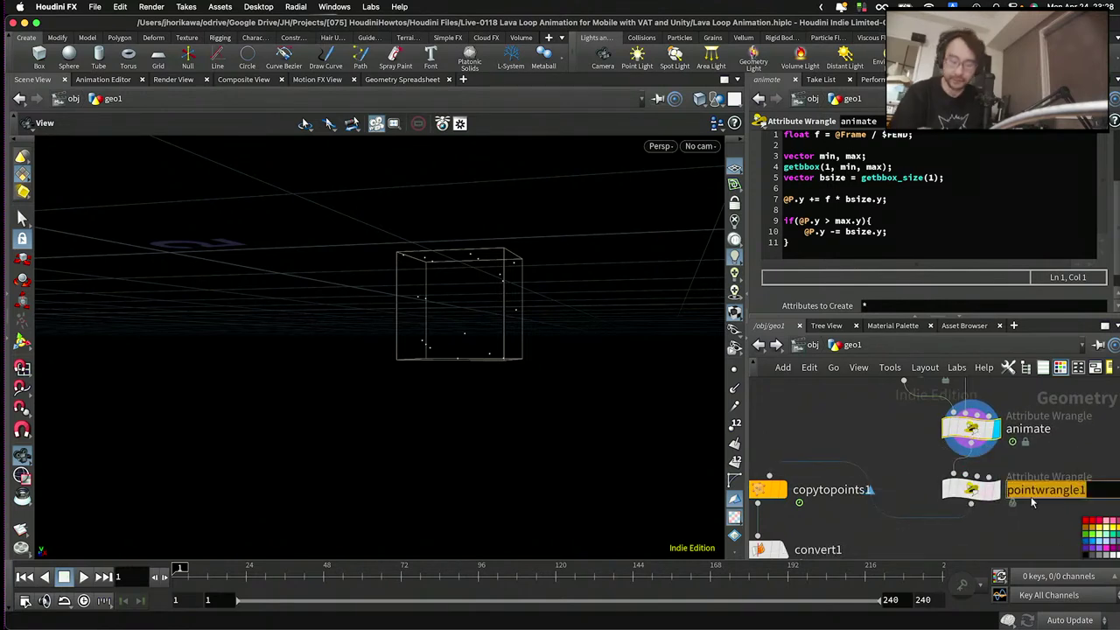
type("copy_")
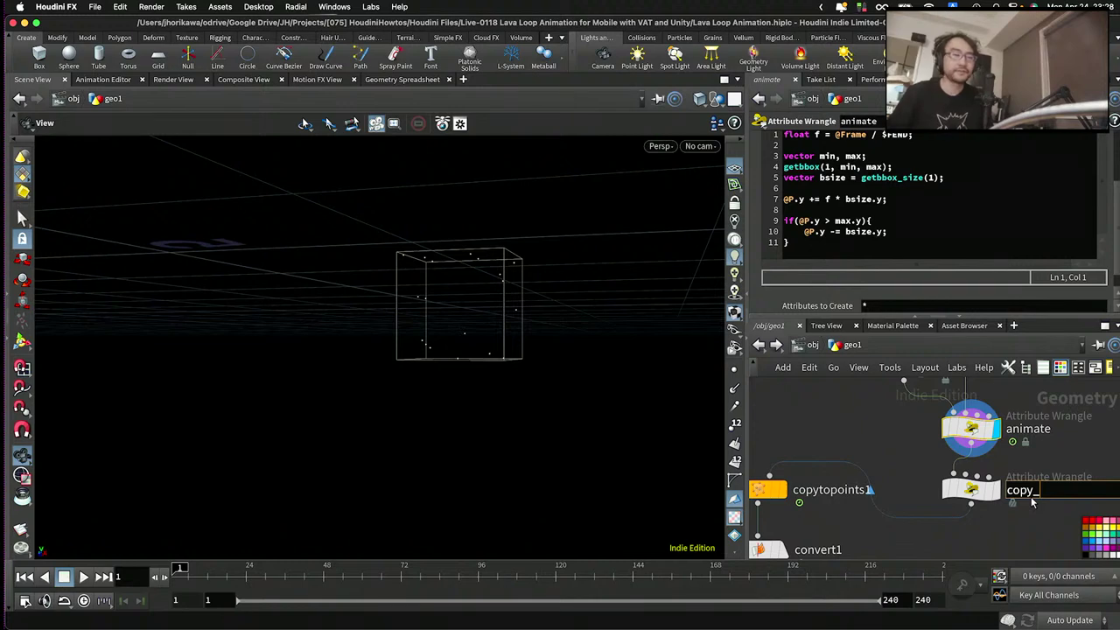
type("set")
key("Return")
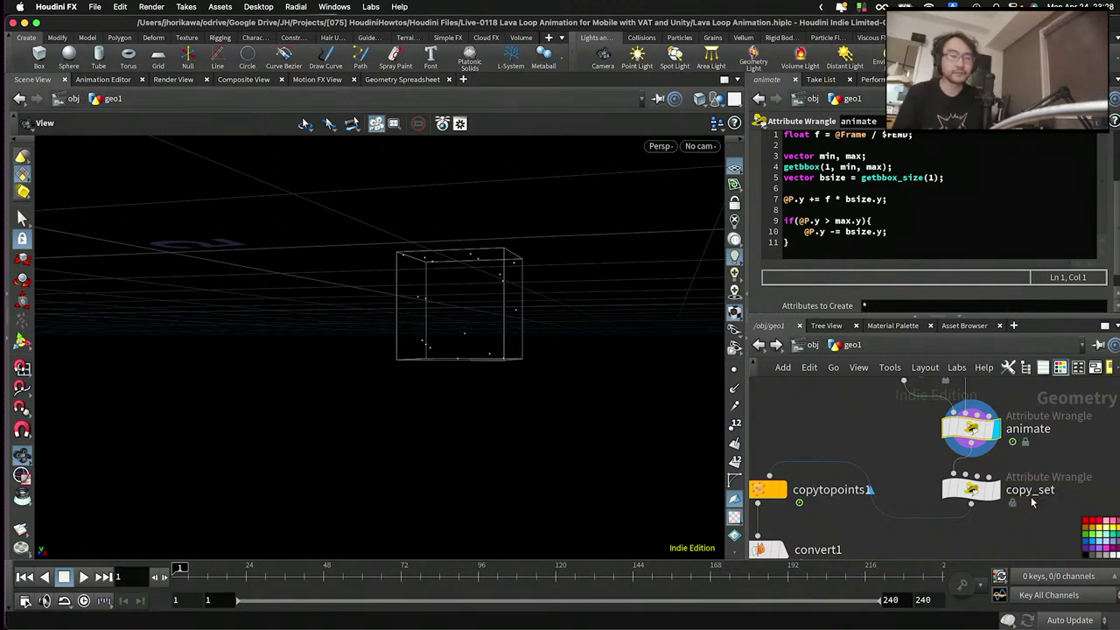
left_click(978, 491)
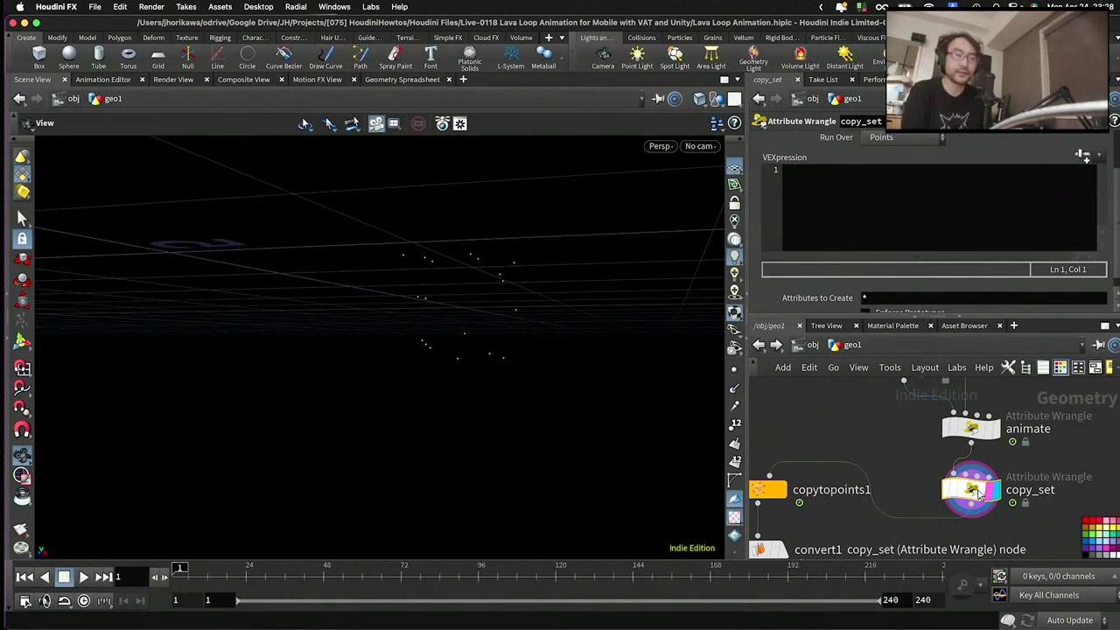
scroll(1012, 270, "up", 1)
- Type the loop header for(int i=-1; i<=1; i+=2){ into copy_set's VEX code
left_click(992, 236)
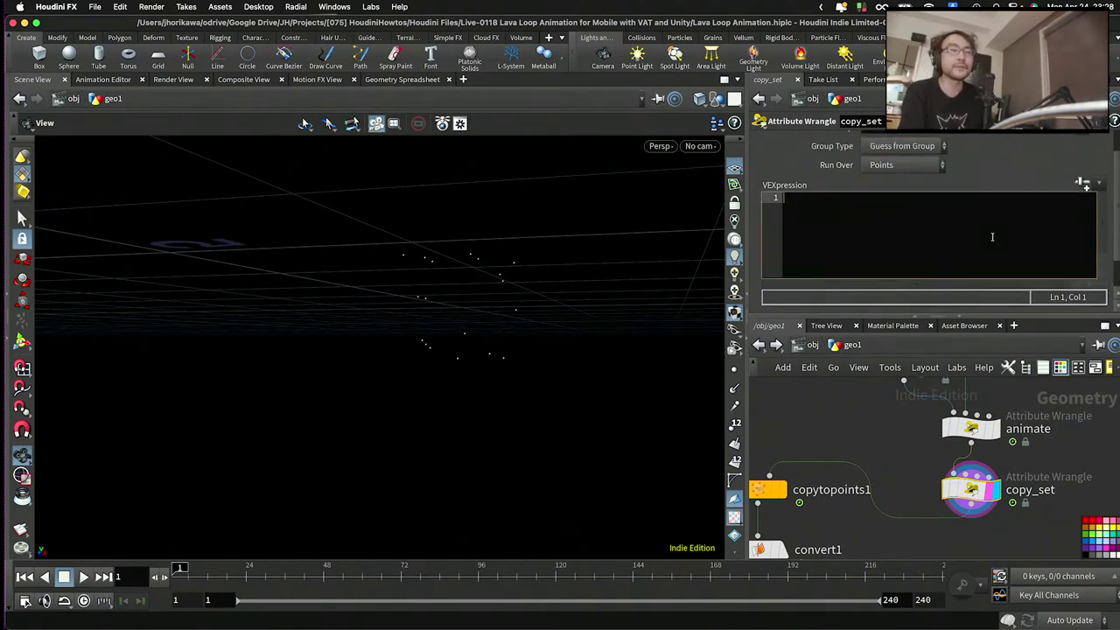
type("for(")
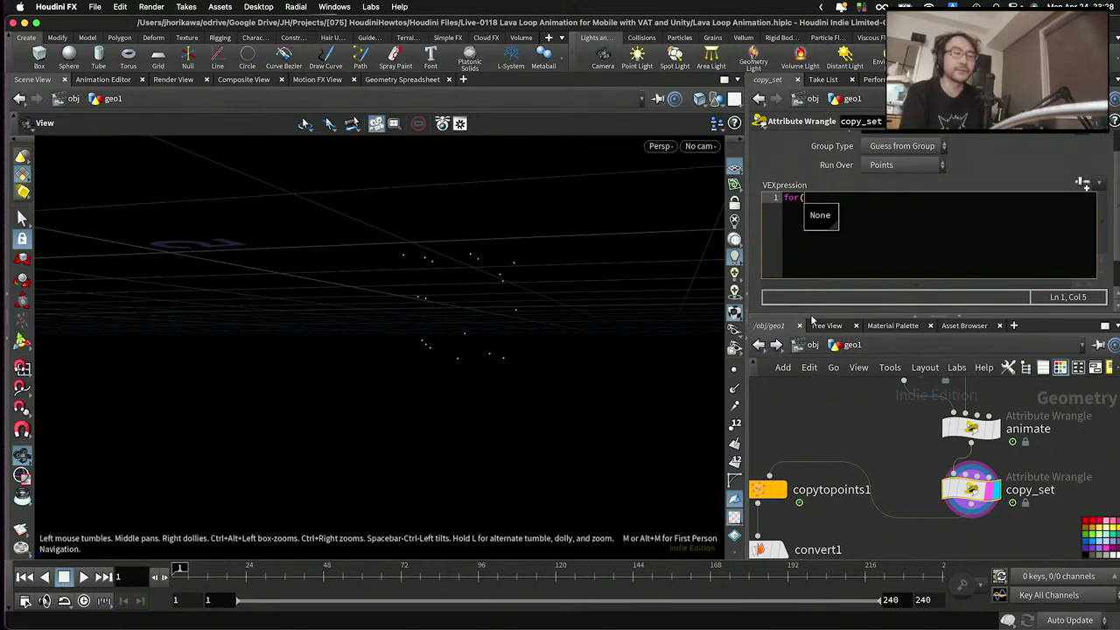
type("int i+")
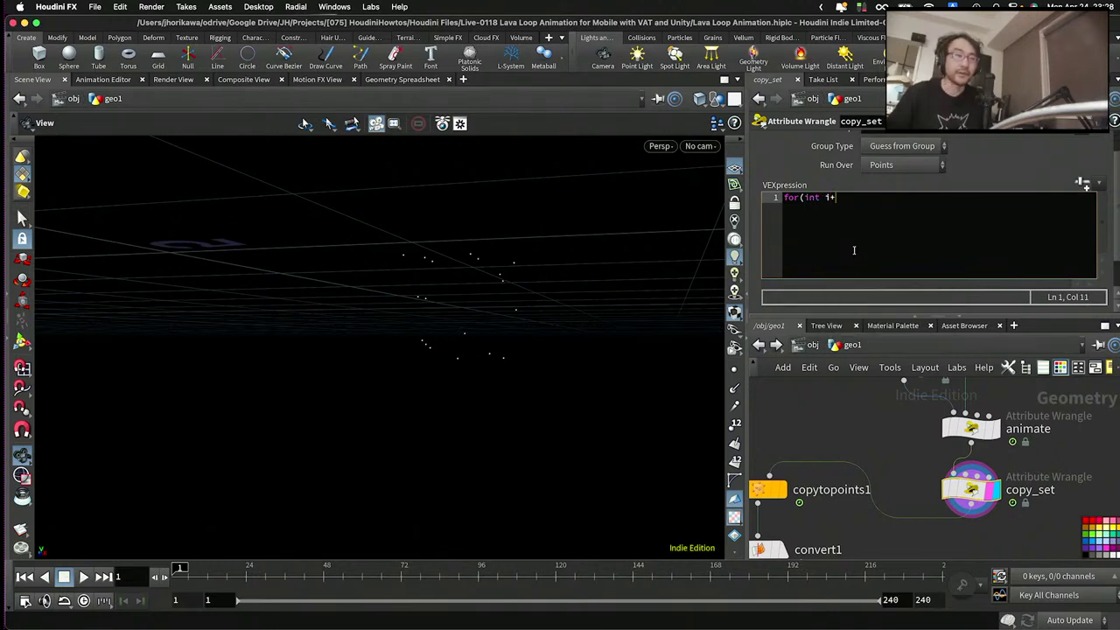
key("BackSpace")
type("=-")
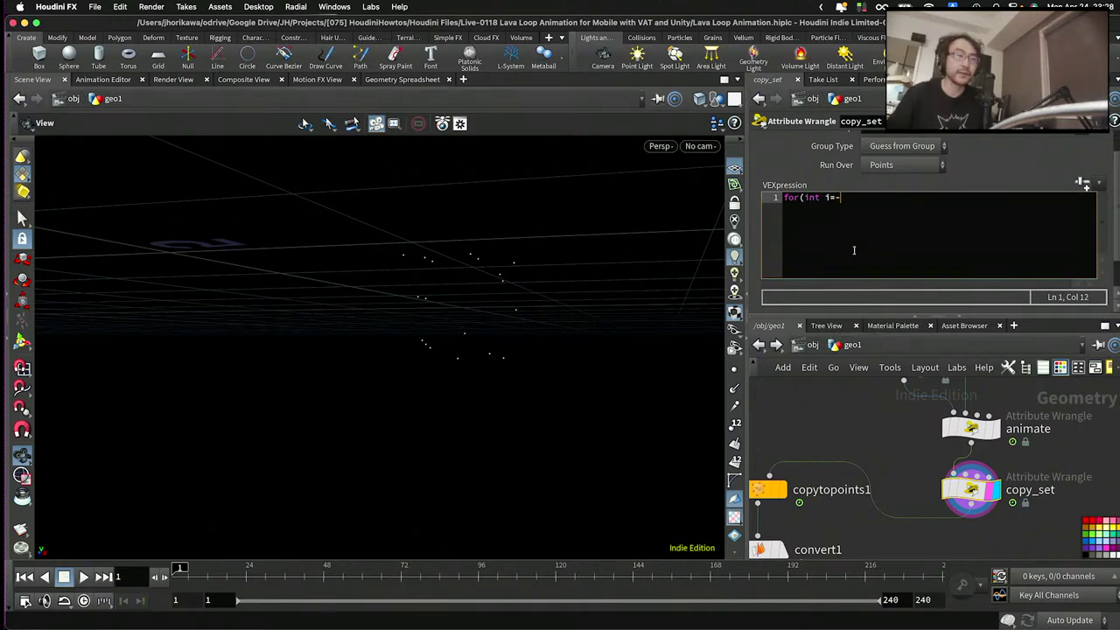
type("1; i")
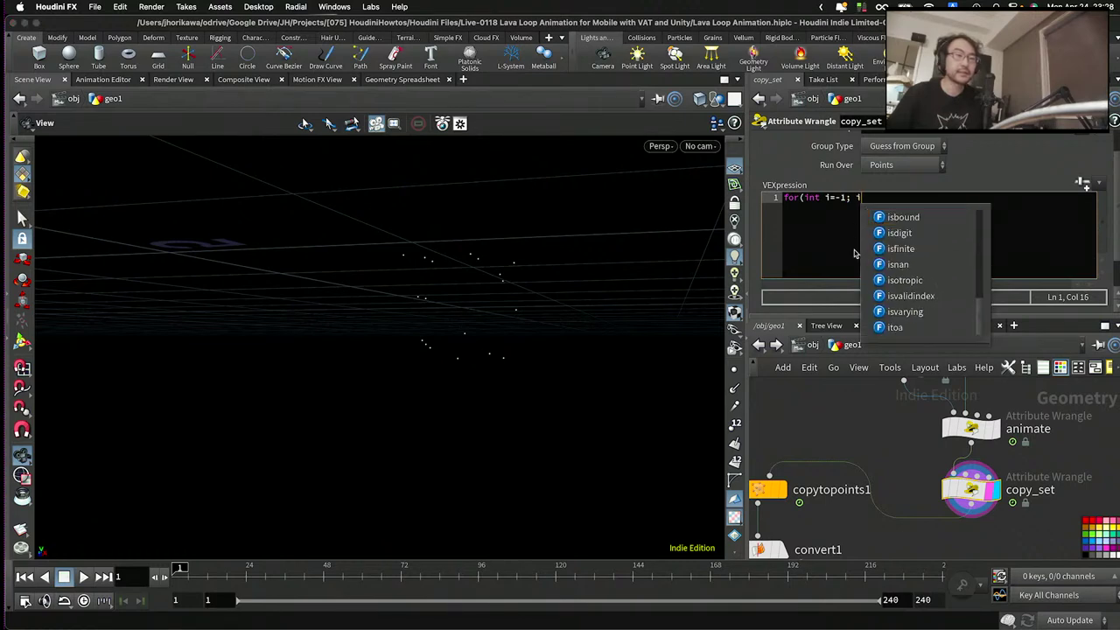
type("<=")
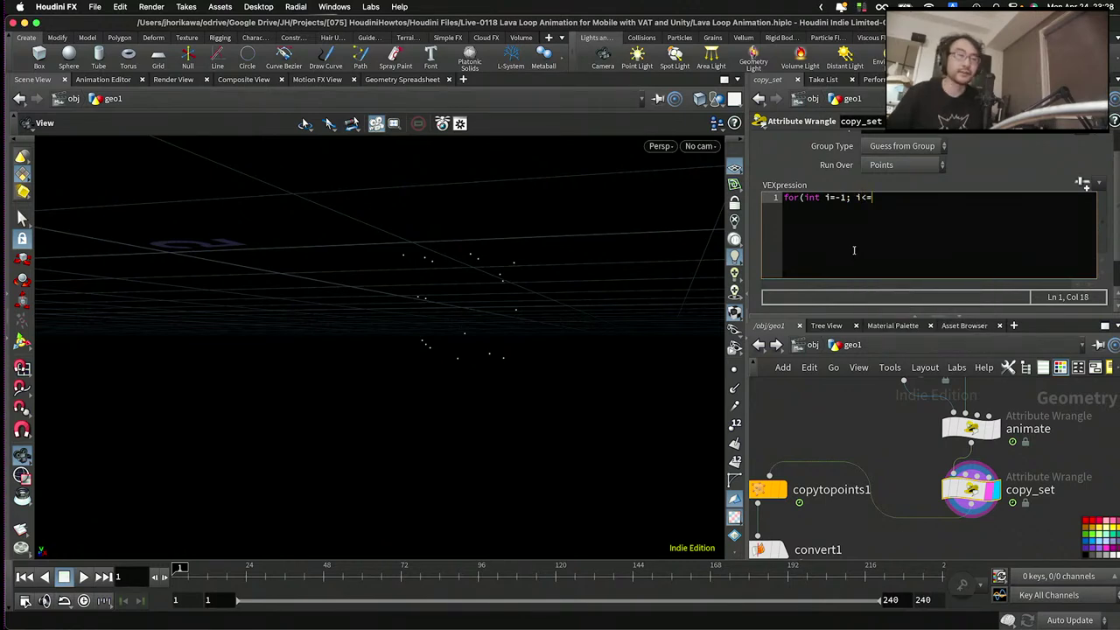
type("1; i")
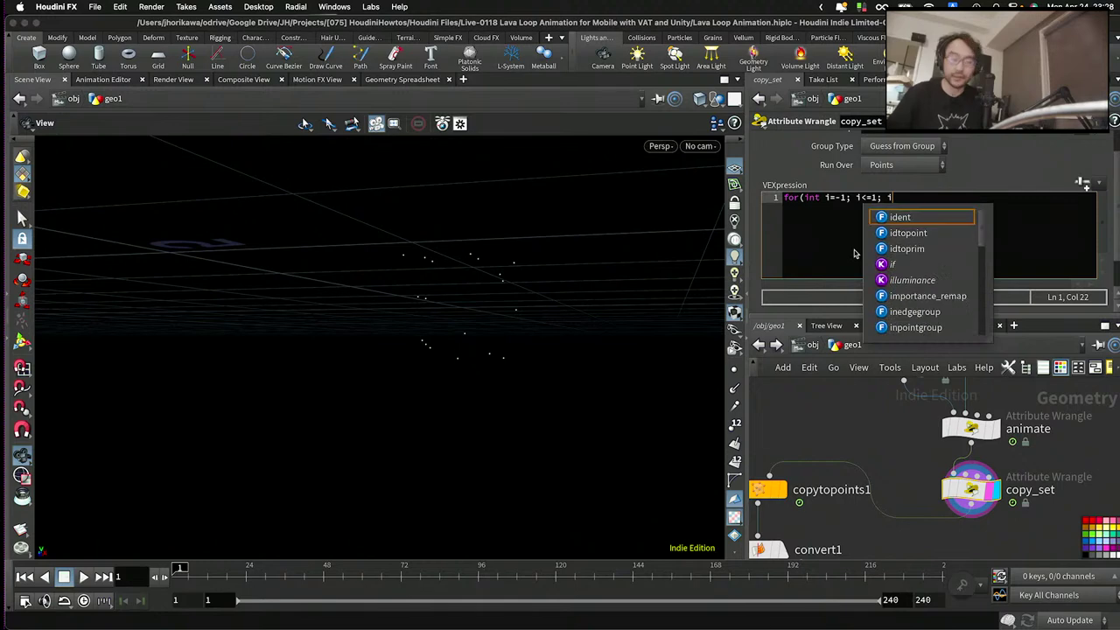
type("+= 2")
key("Left")
key("BackSpace")
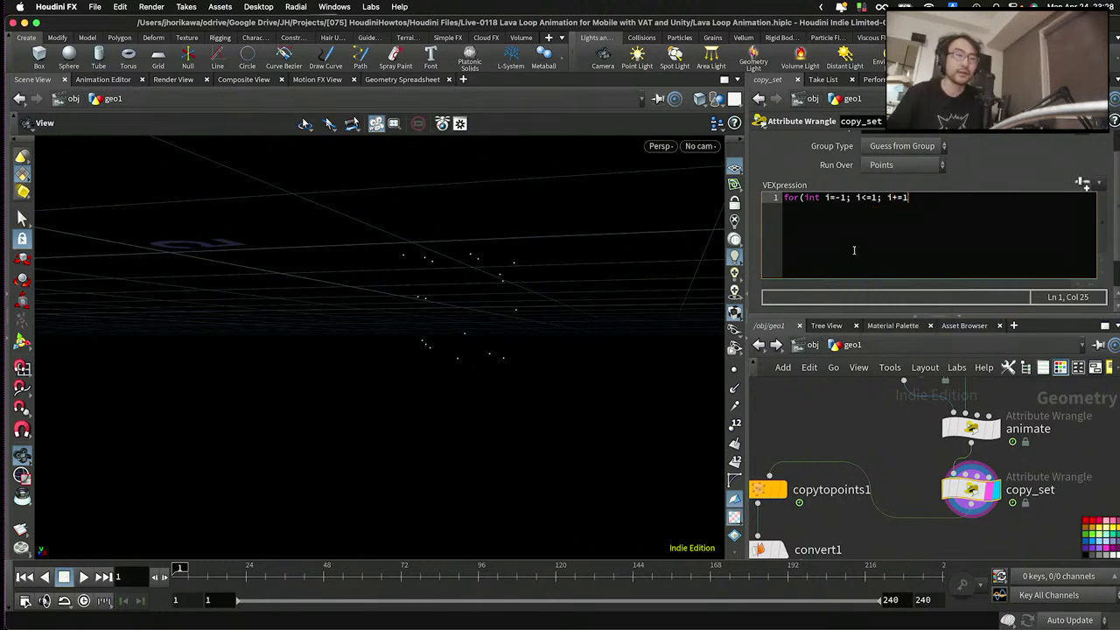
key("Right")
type(")")
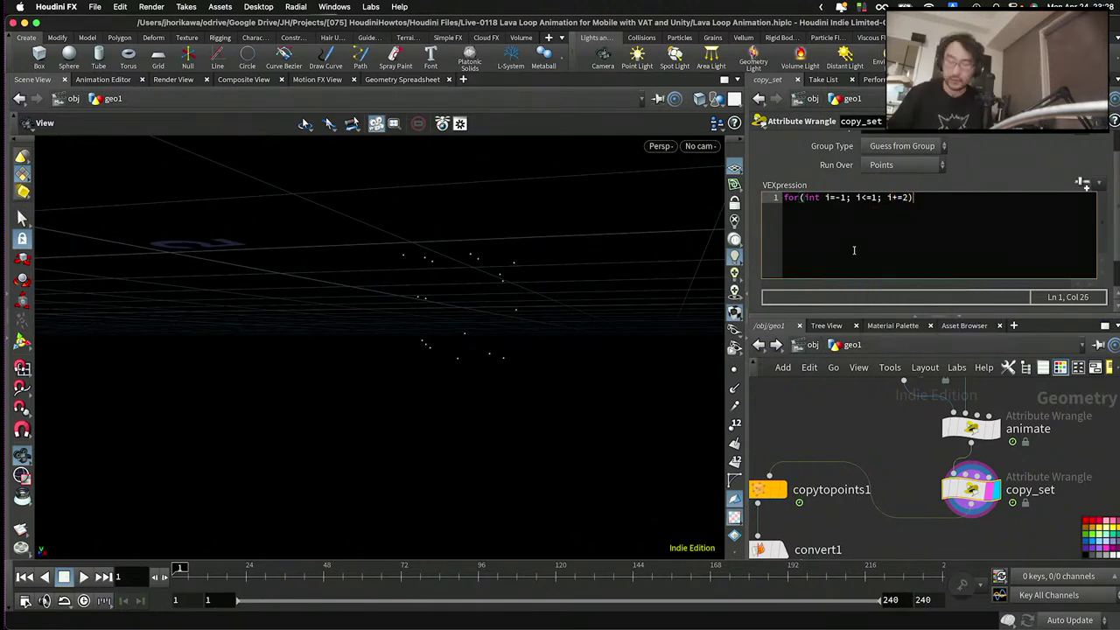
type("{")
key("Return")
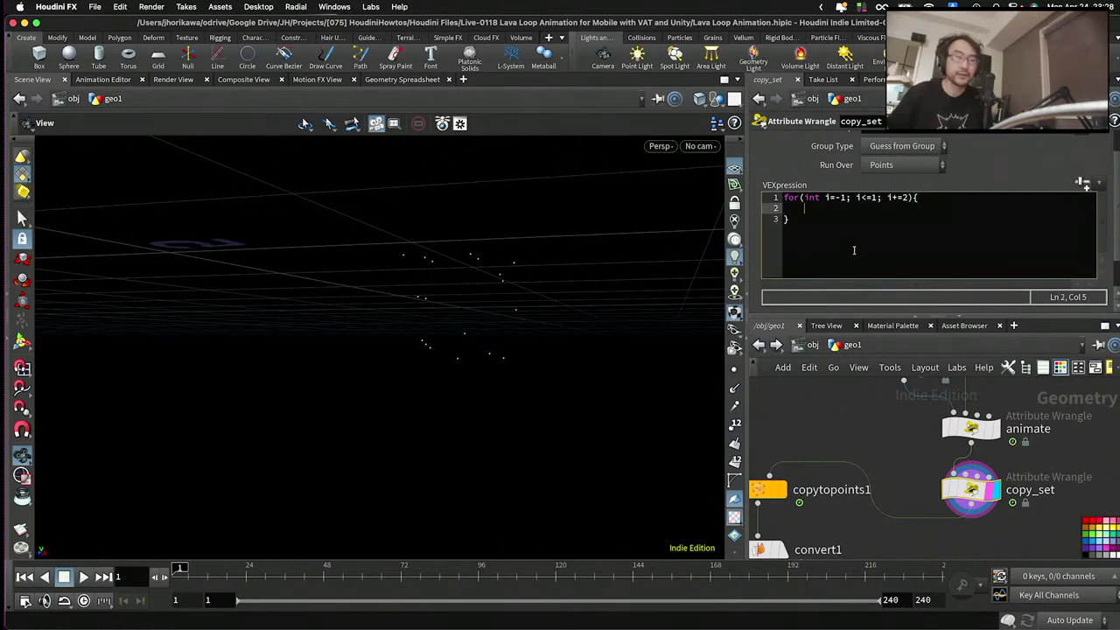
- Place the cursor on the empty line inside the loop body
left_click_drag(845, 198, 833, 197)
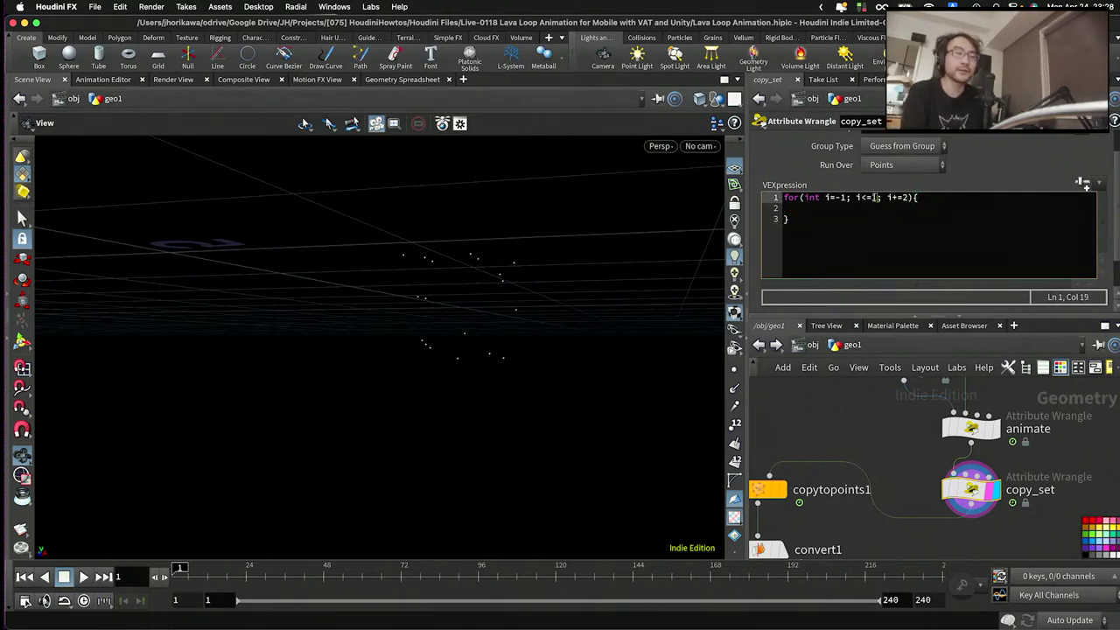
left_click(827, 198)
left_click(802, 215)
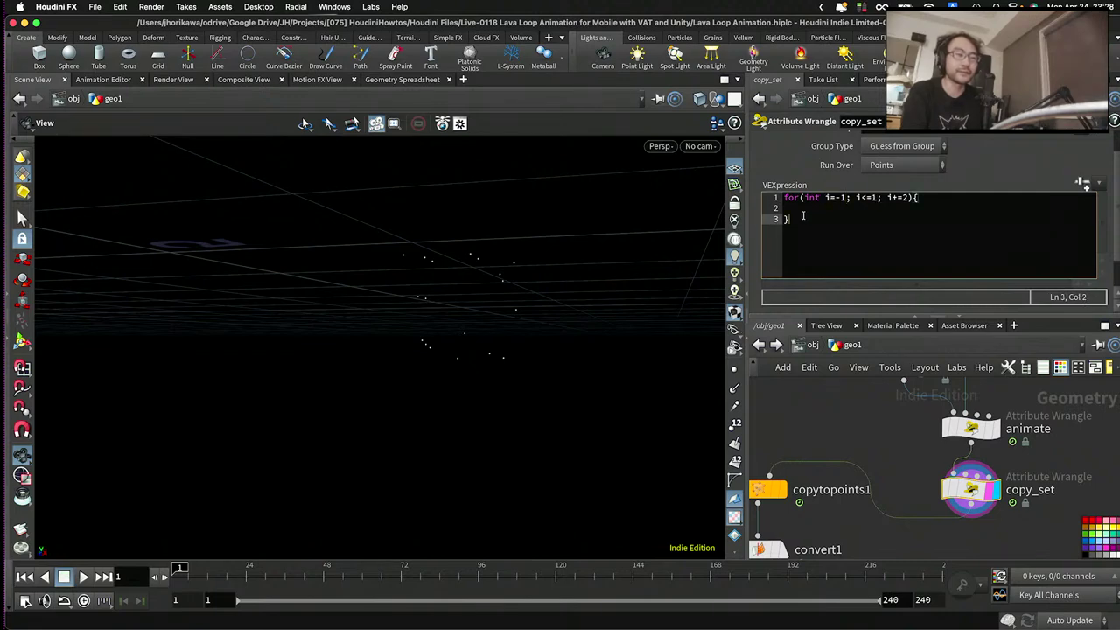
left_click(811, 208)
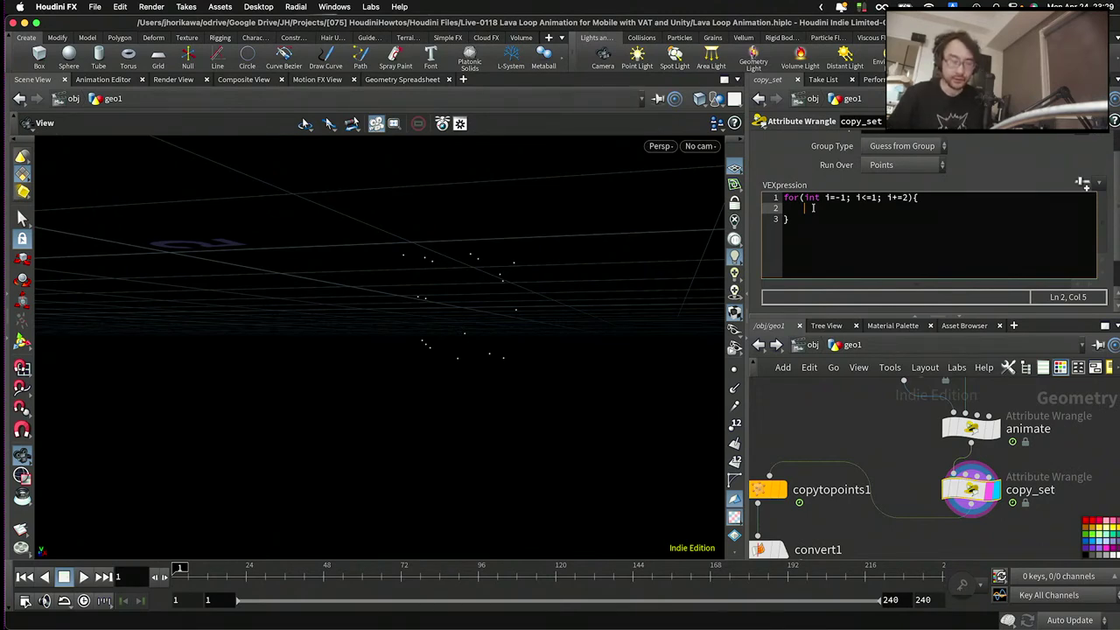
scroll(1015, 499, "down", 5)
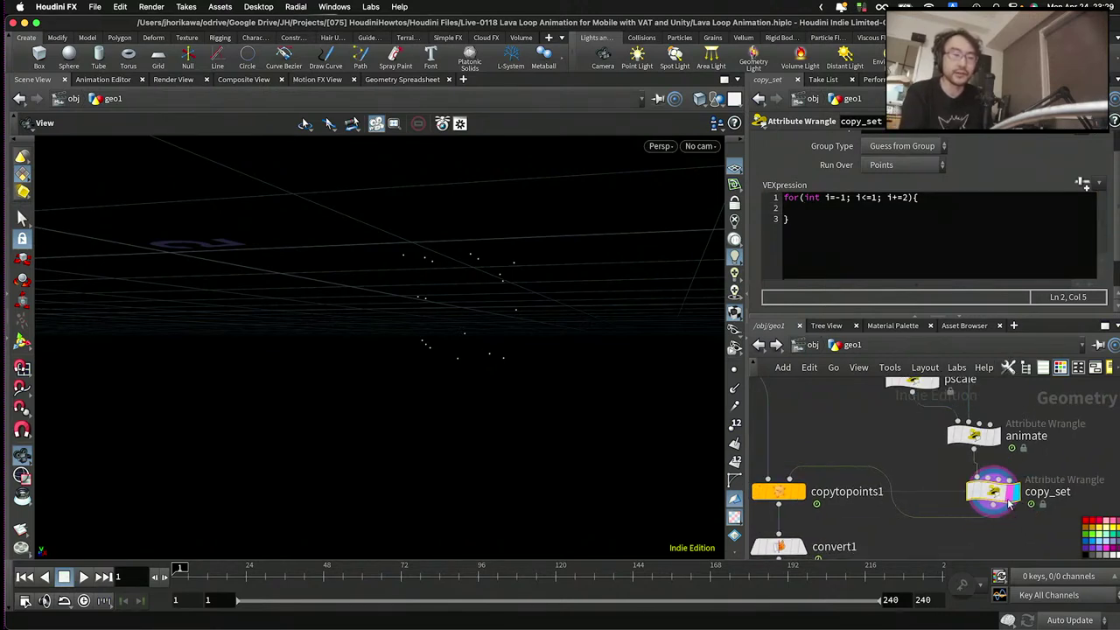
- Wire BOUNDING_BOX's output into copy_set's second input
mouse_move(1014, 501)
scroll(1017, 474, "up", 5)
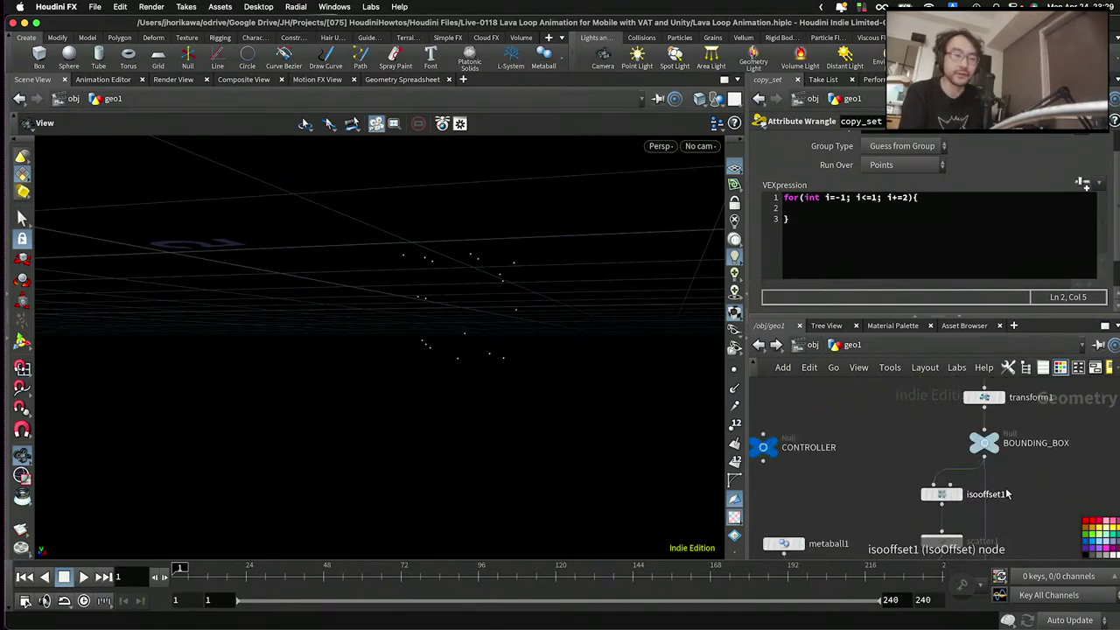
left_click(976, 412)
scroll(998, 489, "down", 3)
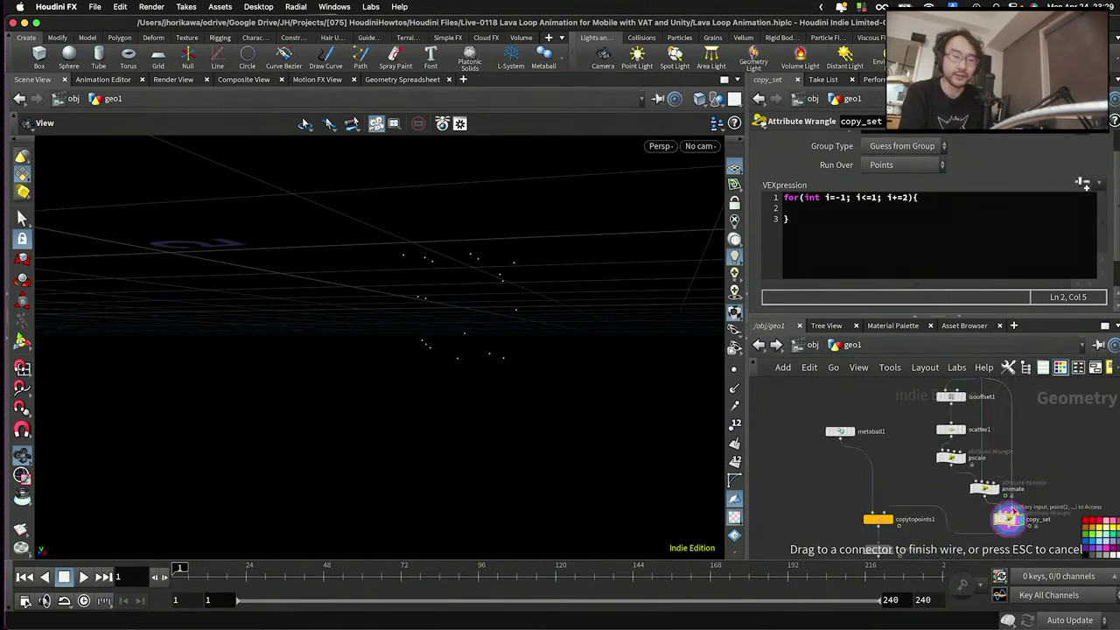
left_click(1006, 516)
- Add vector bsize = getbbox_size(1); above the loop
left_click(811, 223)
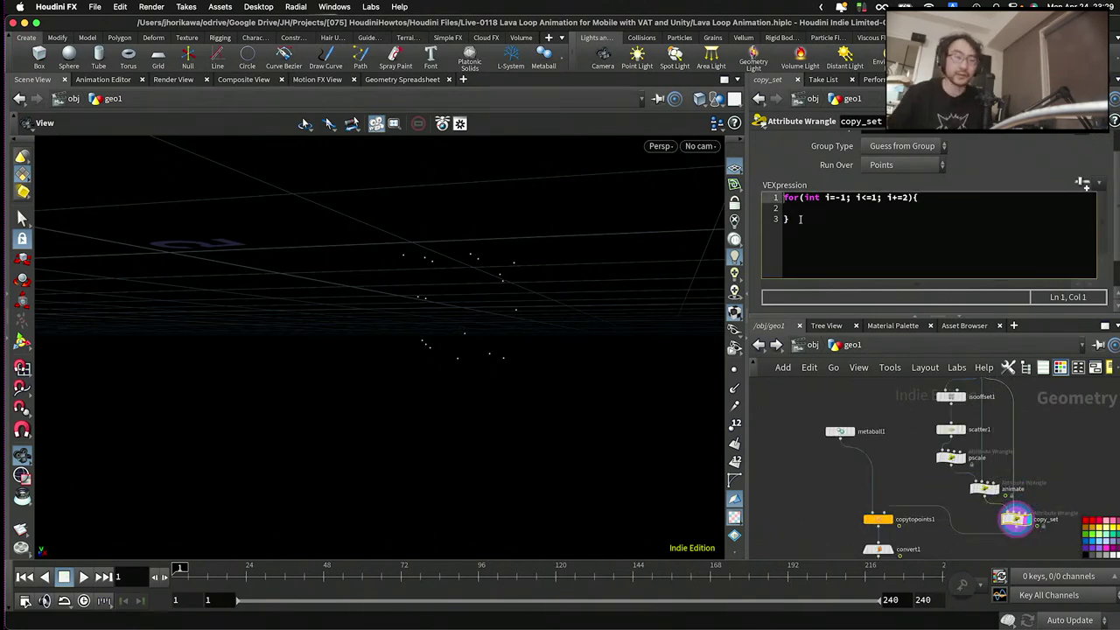
key("Return")
key("Return")
key("Up")
key("Up")
type("vector bsize = ")
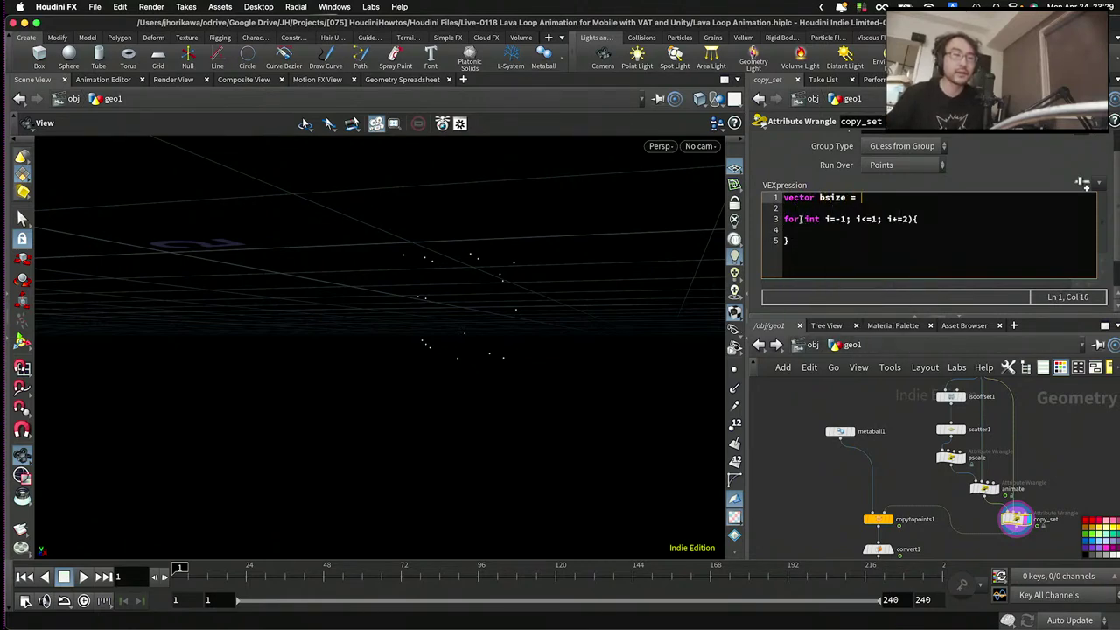
type("get")
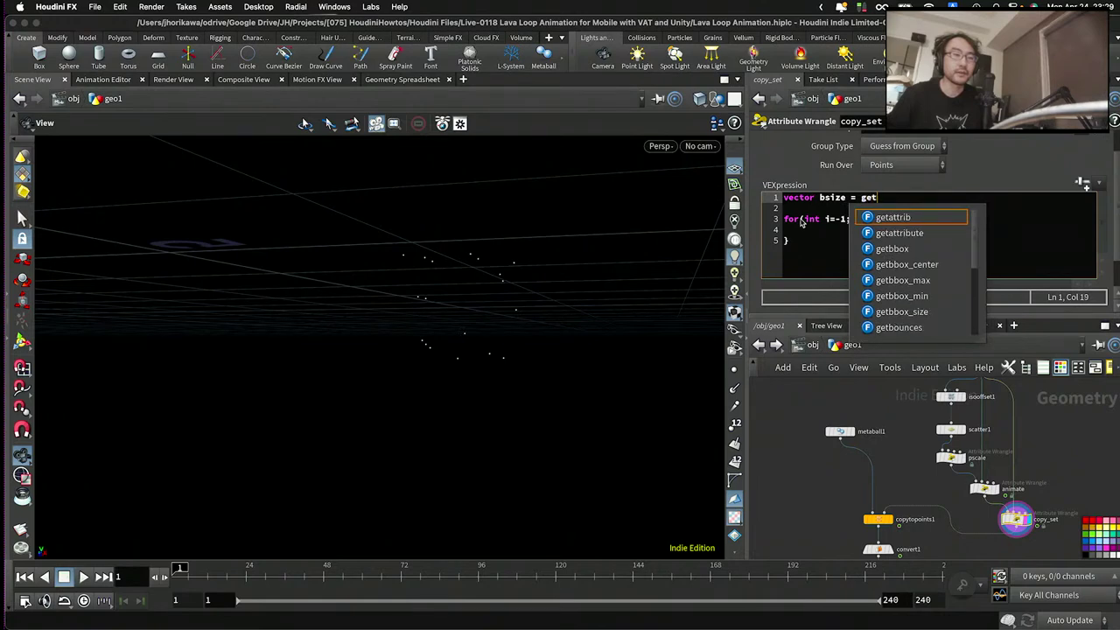
key("Down")
key("Down")
key("Down")
key("Down")
key("Down")
key("Down")
key("Return")
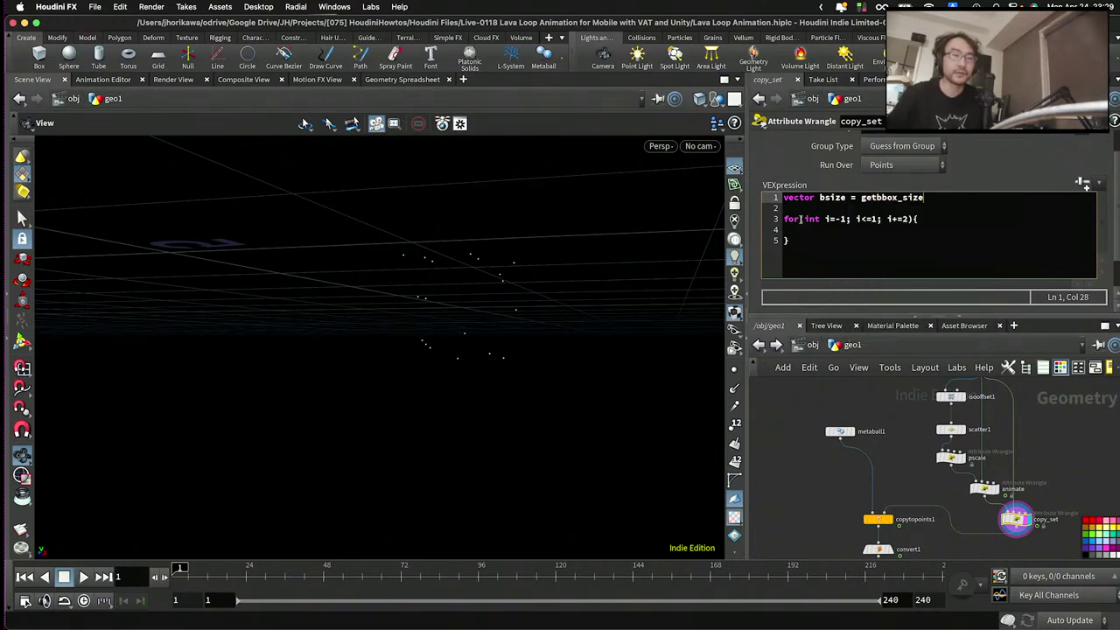
type("(1);")
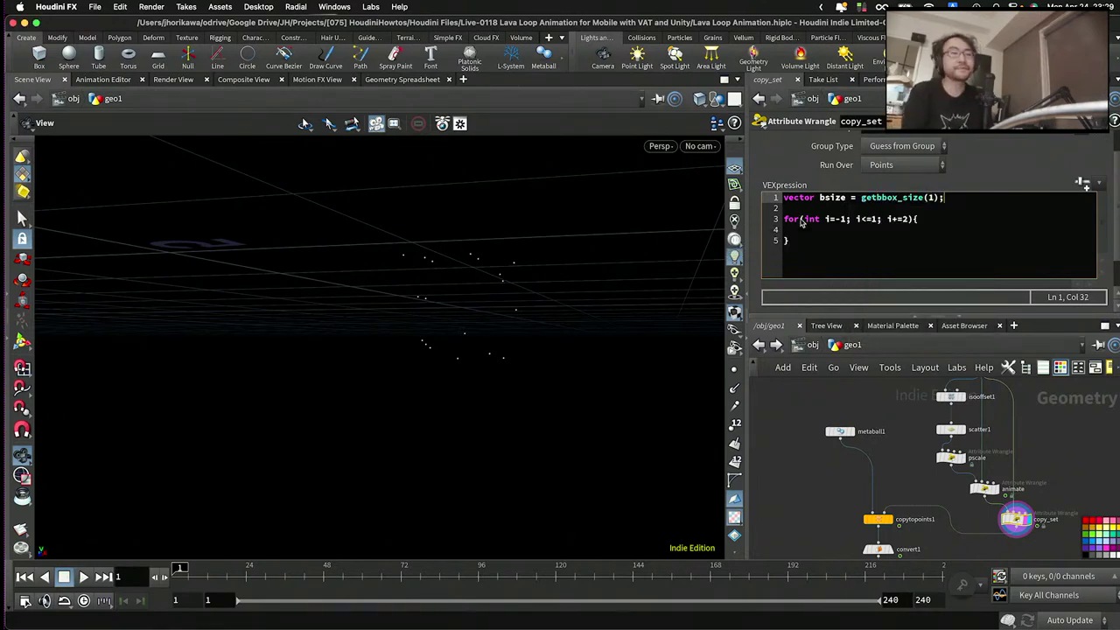
- Inside the loop, write vector pos = @P; and pos.y += bsize.y * i;
left_click(838, 232)
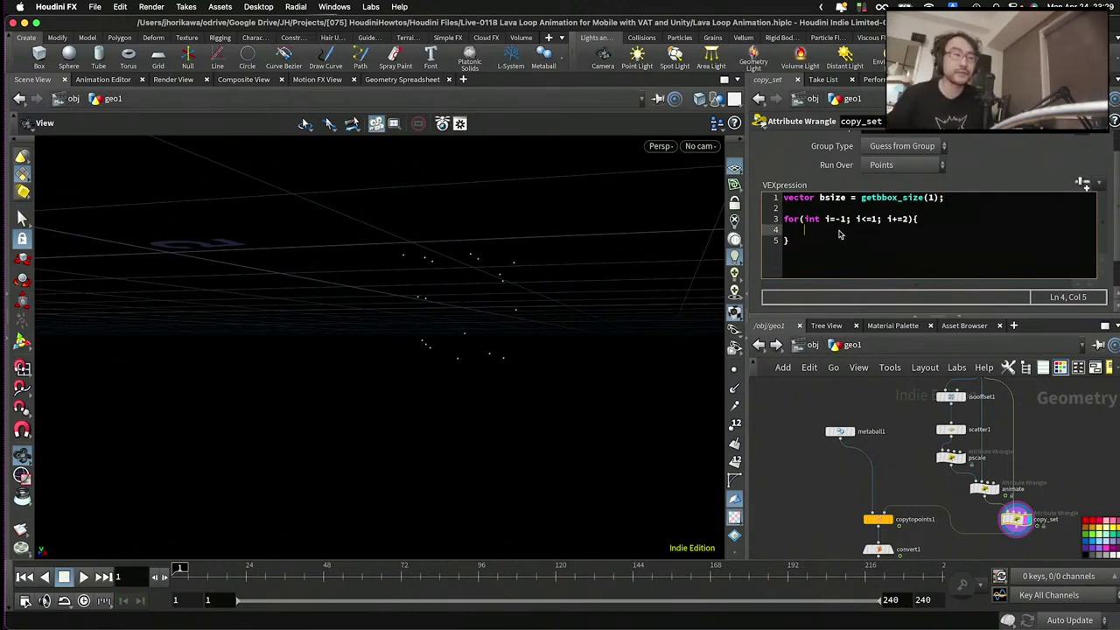
type("@P")
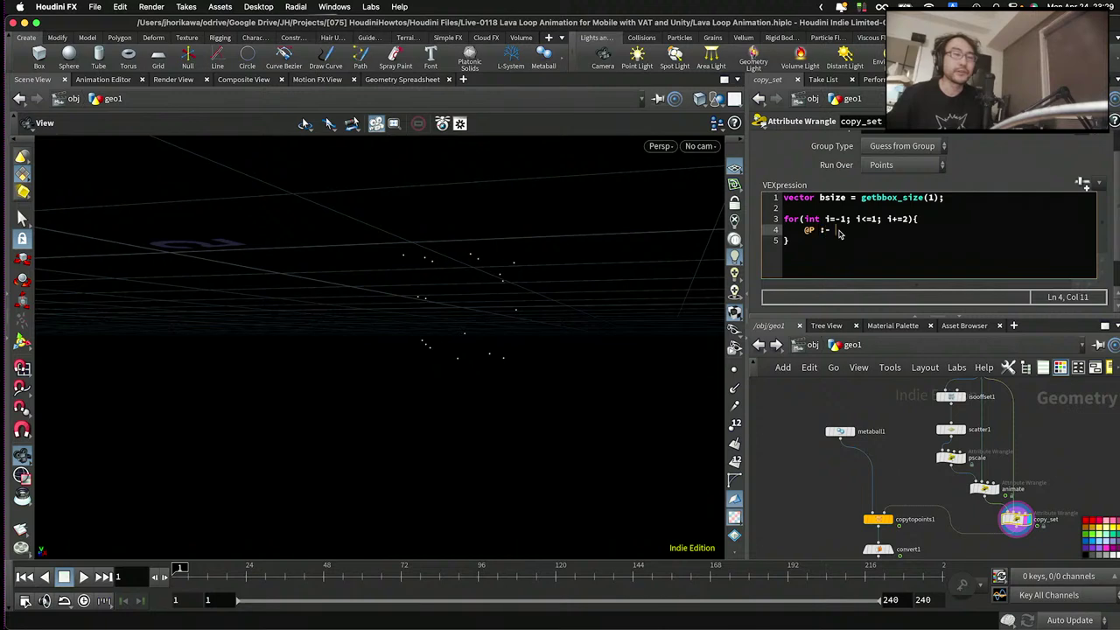
type(".y")
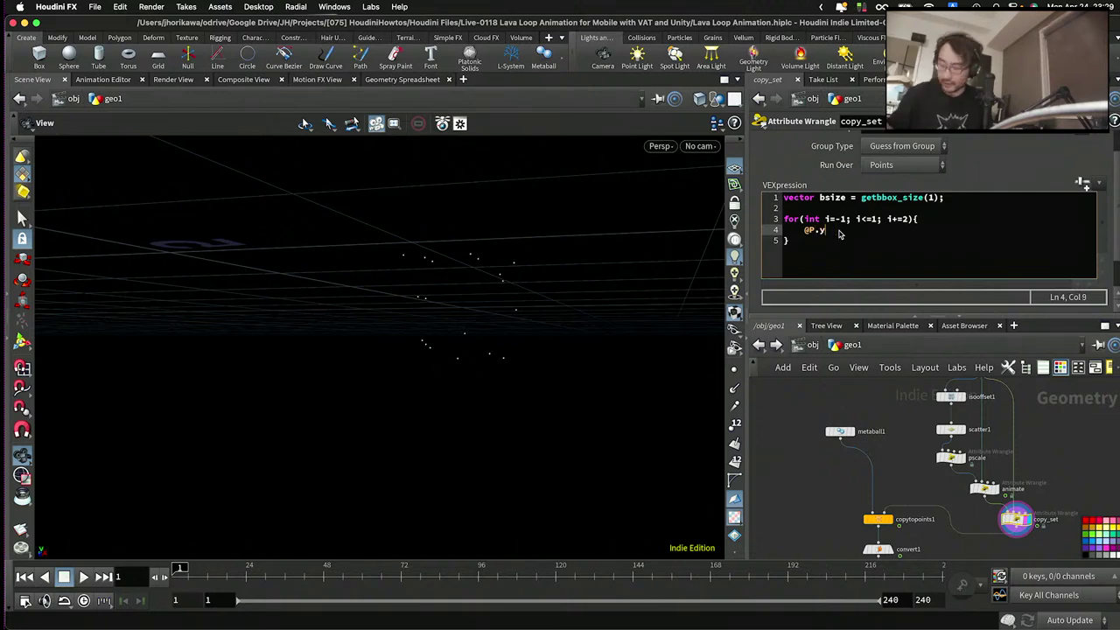
key("BackSpace")
key("BackSpace")
key("BackSpace")
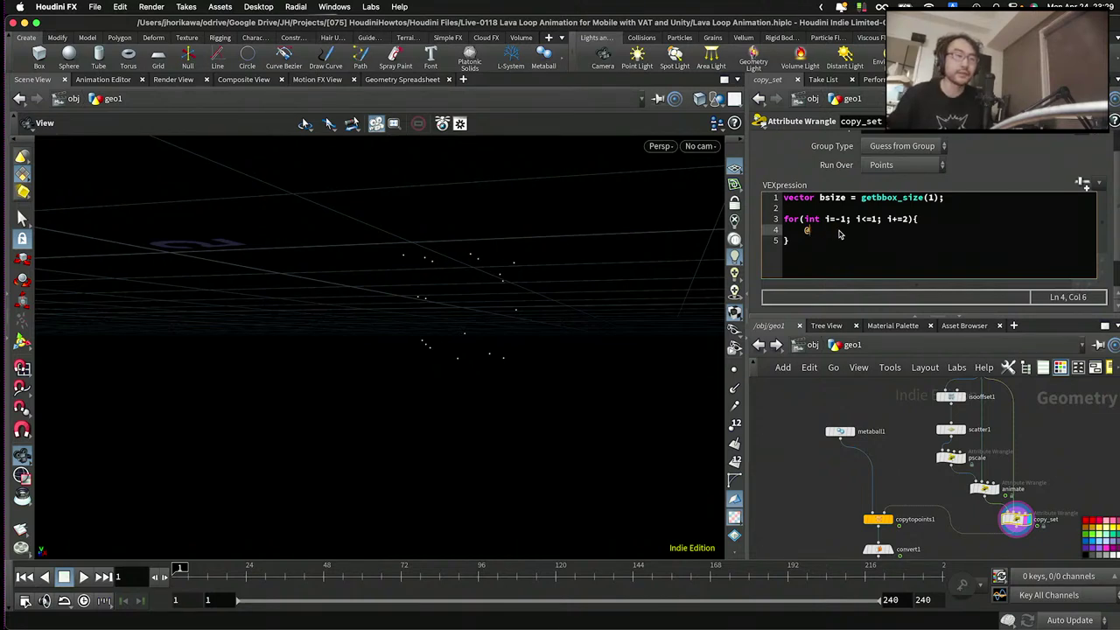
key("BackSpace")
type("vector ")
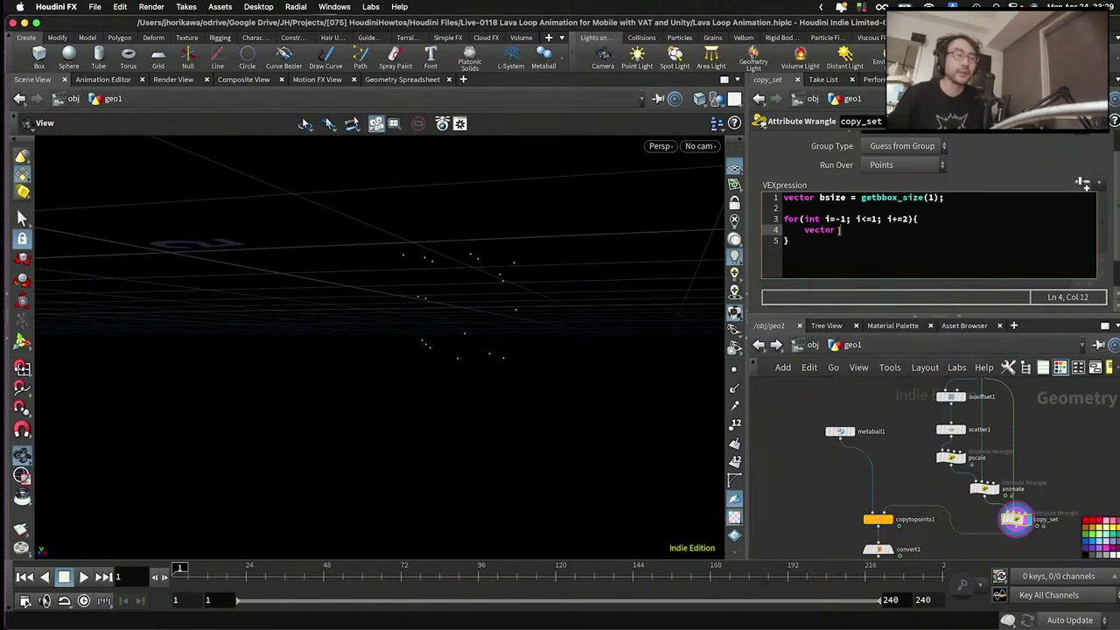
type("pos = @")
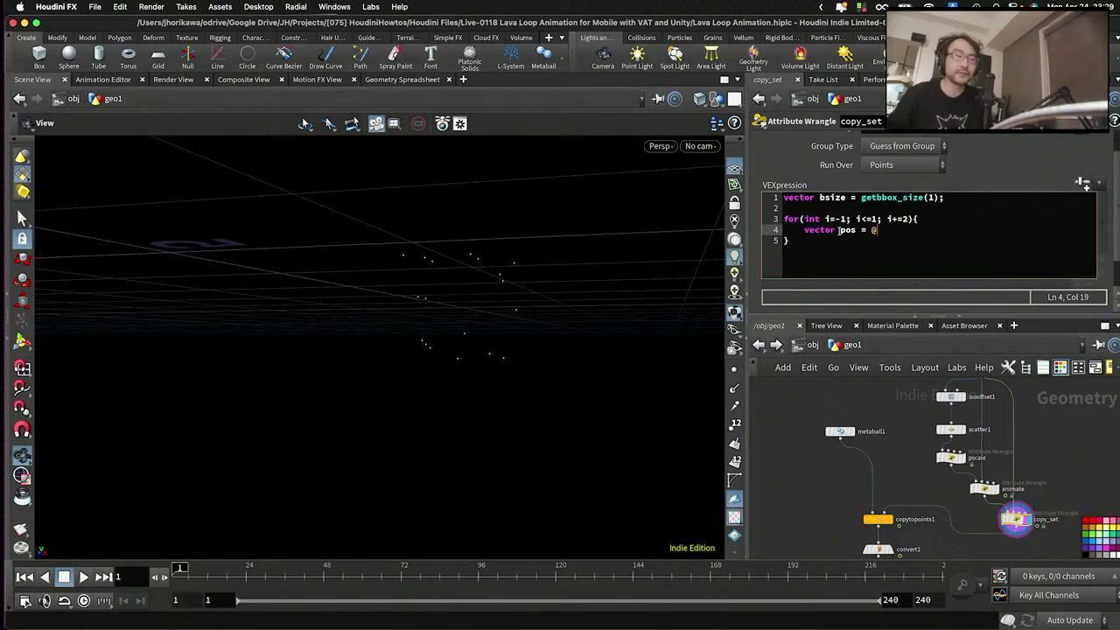
type("P;")
key("Return")
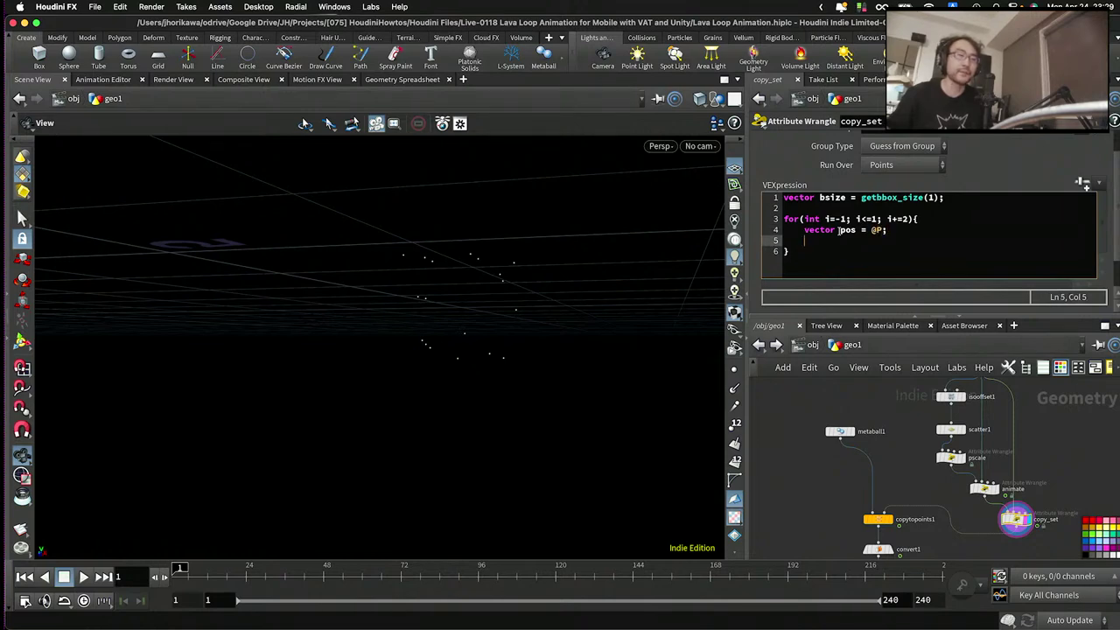
type("pos.")
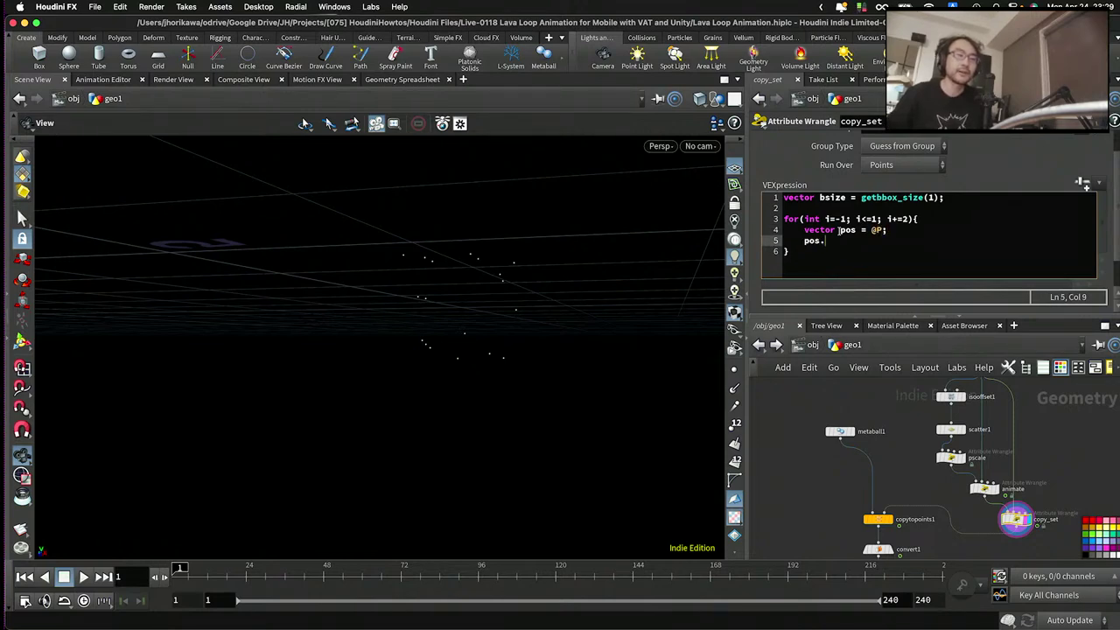
type("y")
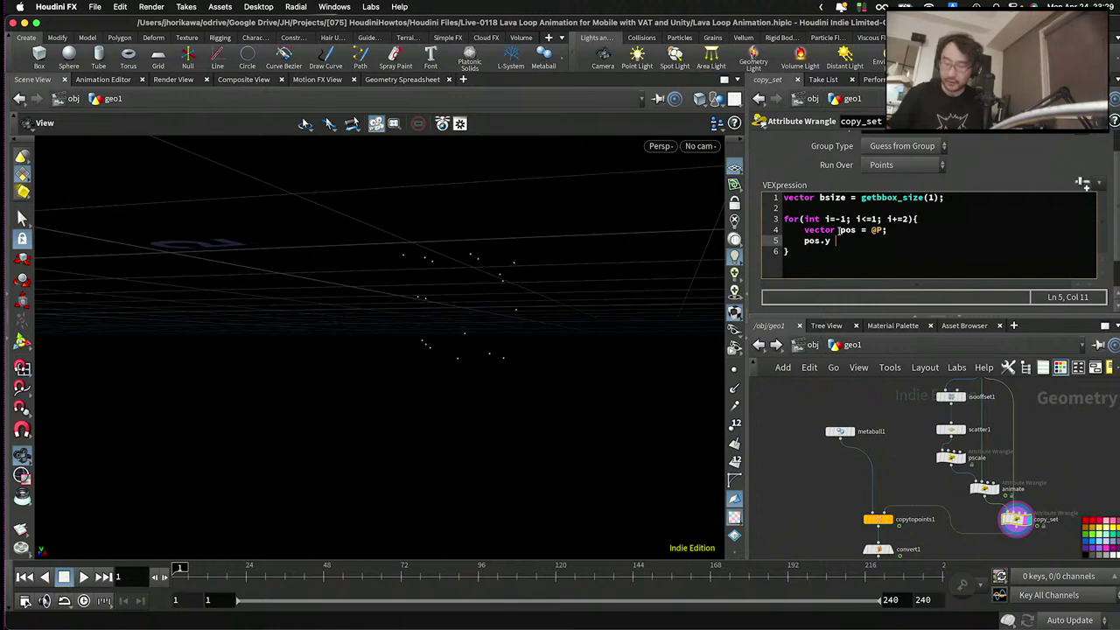
type(" += ")
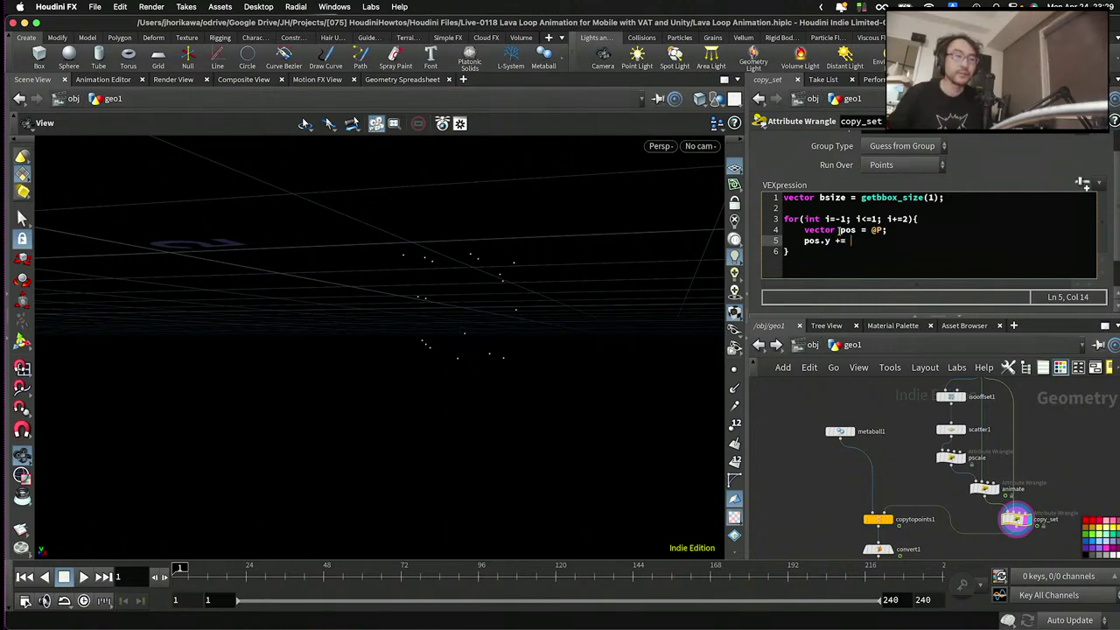
type("bsize.y * i")
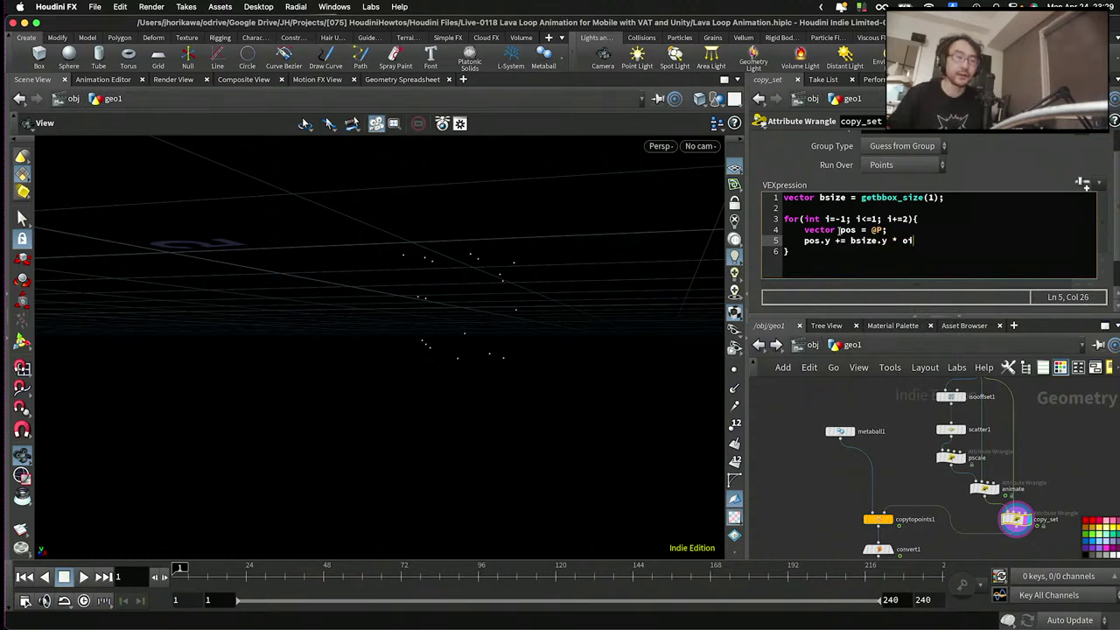
type(";")
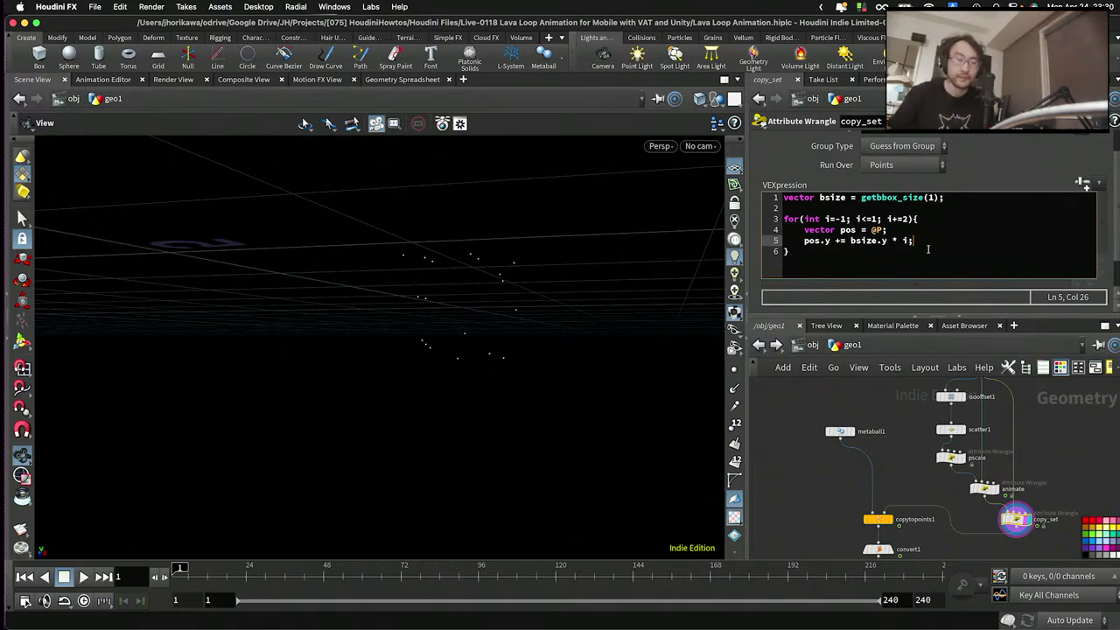
key("Return")
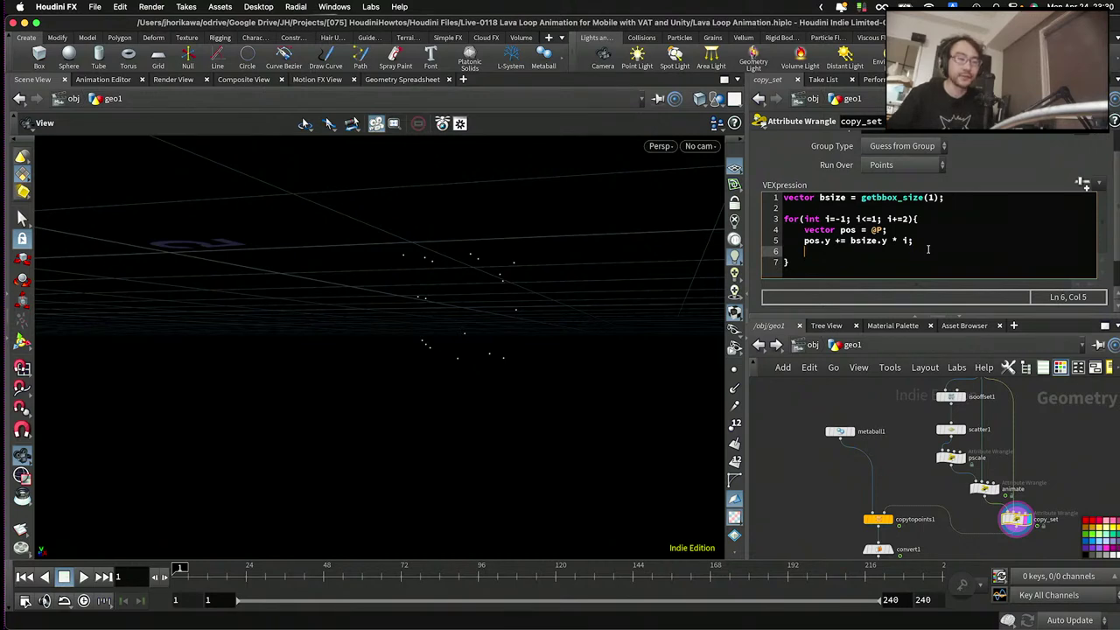
key("Return")
- Add the line int newpt = addpoint(0, pos); to the loop
type("int pt")
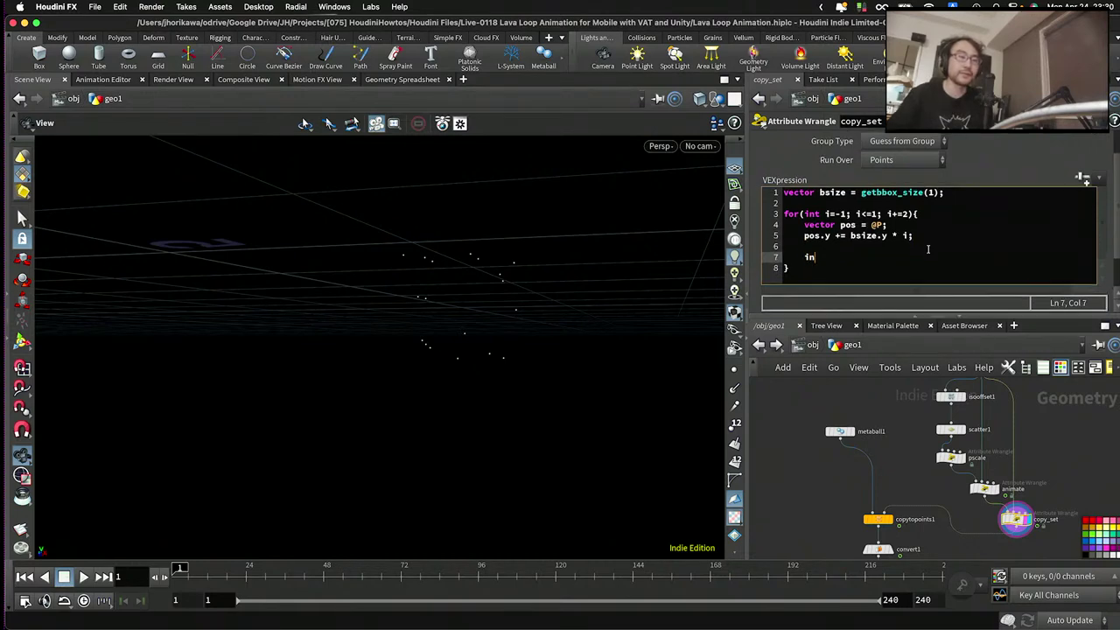
key("BackSpace")
key("BackSpace")
type("newpt = ")
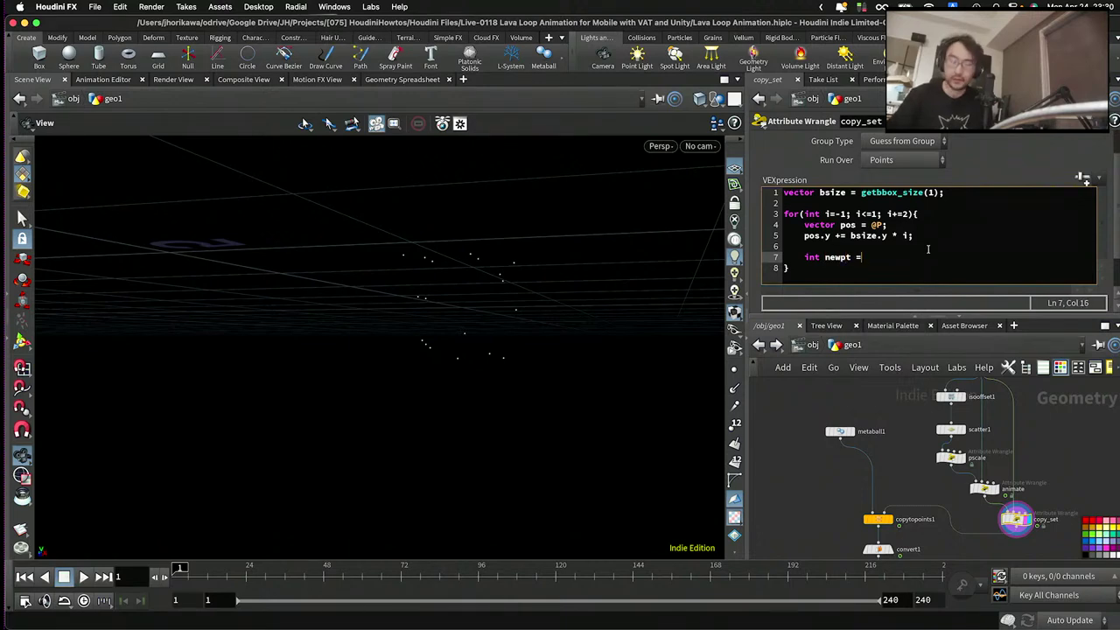
type("addpoint")
key("Escape")
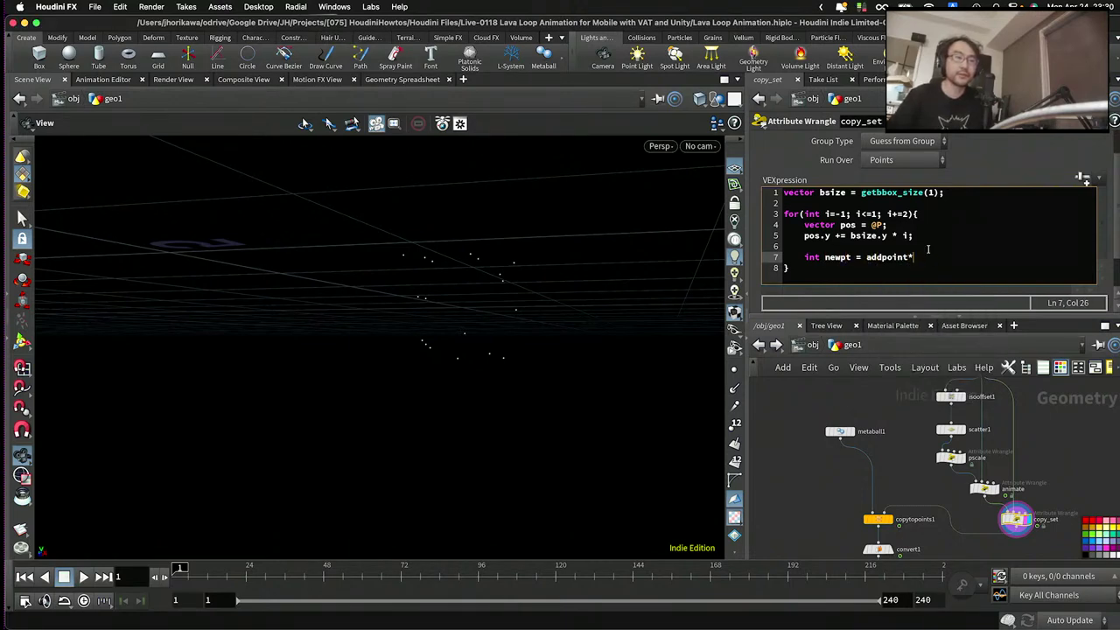
key("ctrl+space")
key("Escape")
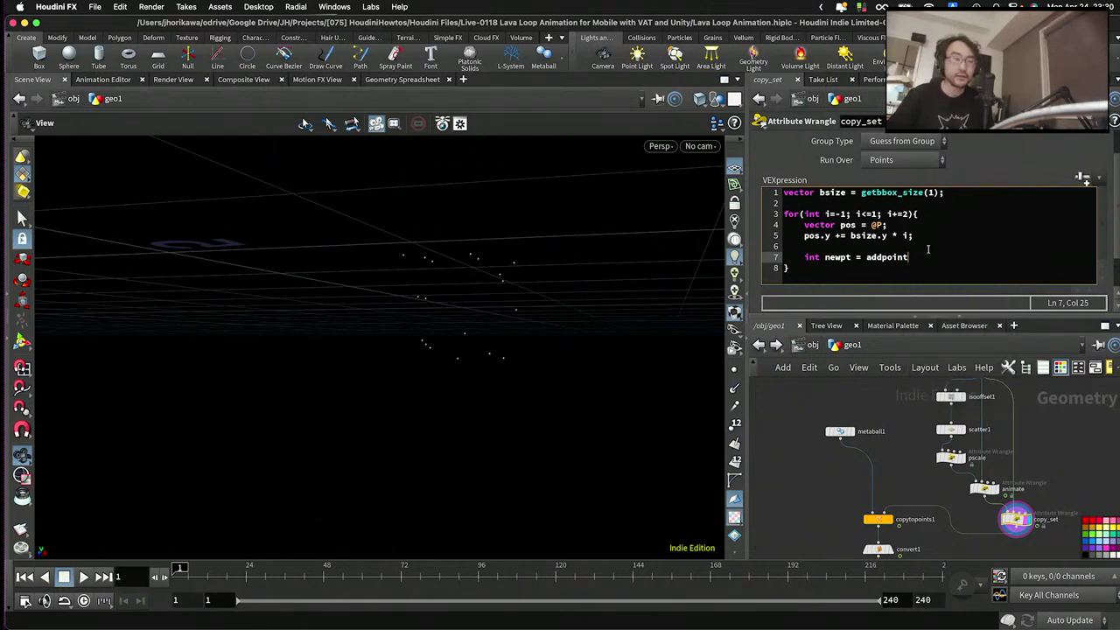
key("ctrl+space")
type("(0, pos);")
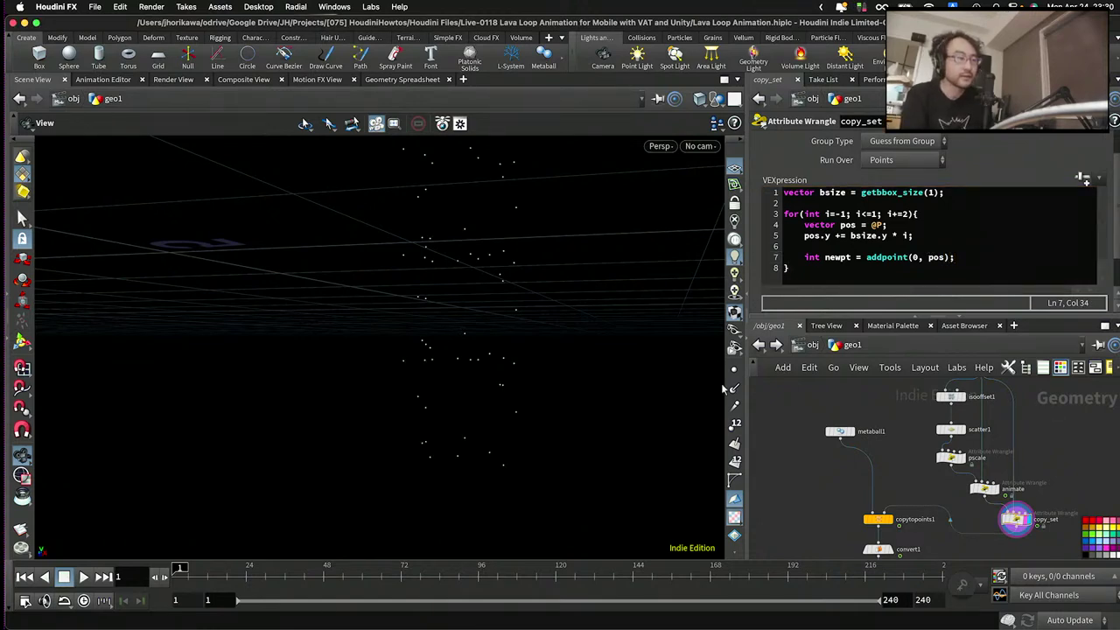
- Play the animation with box1 shown, stopping at frame 201 to check the stacked points
left_click_drag(560, 314, 532, 361)
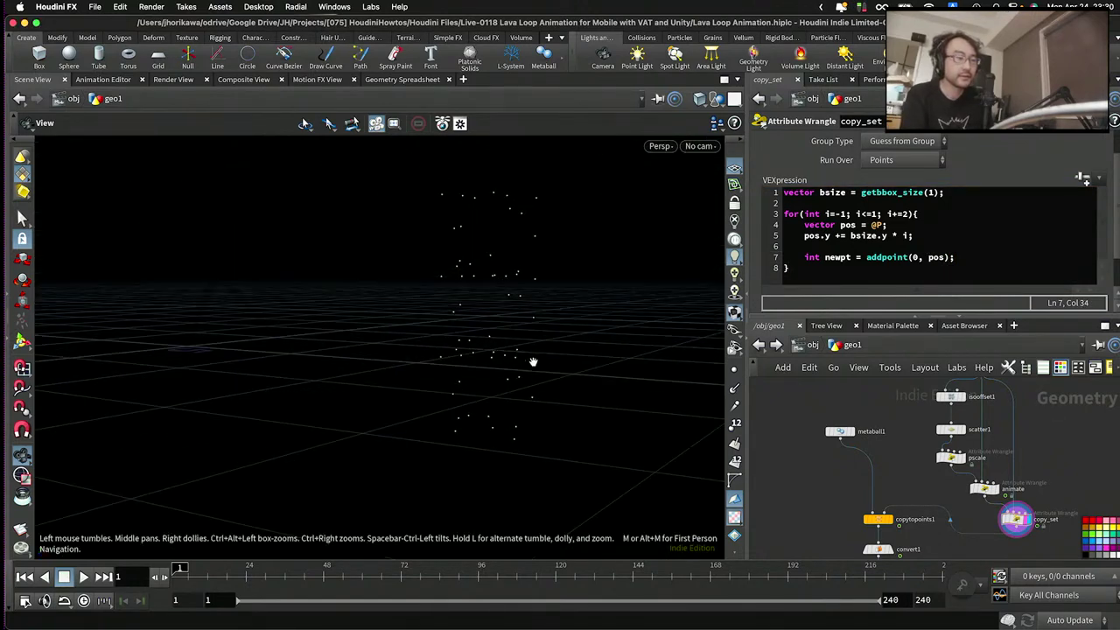
left_click(83, 576)
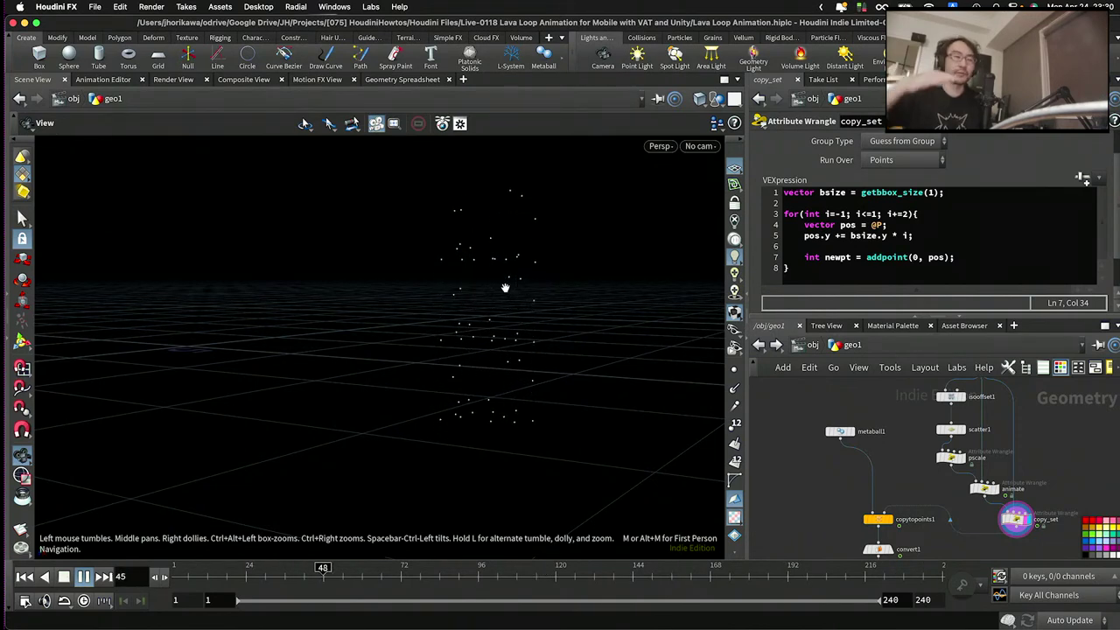
scroll(984, 518, "up", 5)
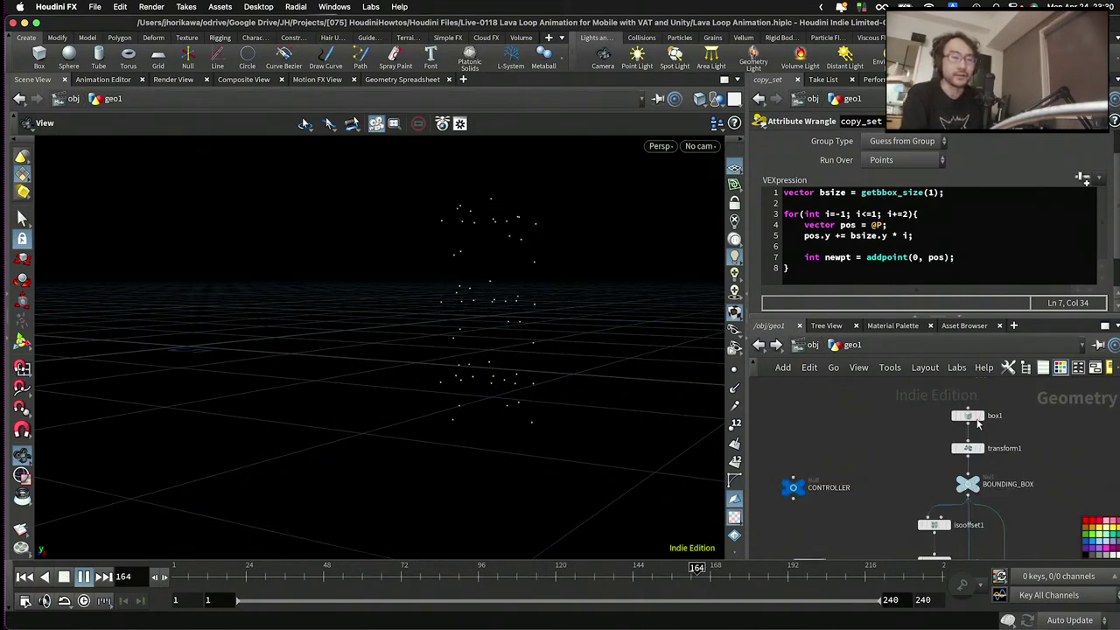
left_click(967, 416)
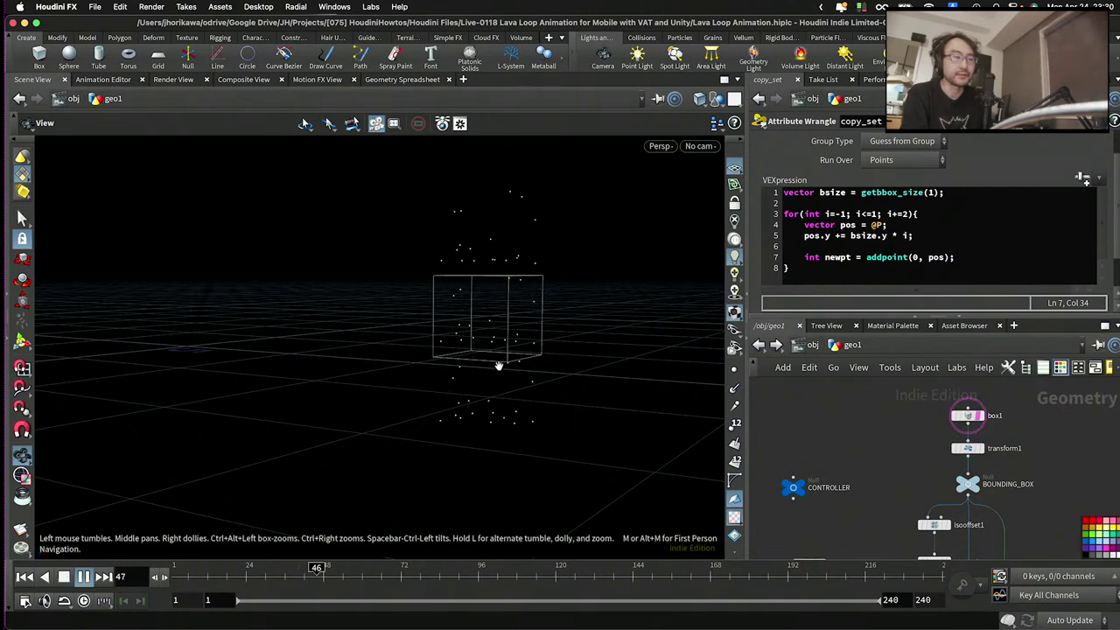
left_click(83, 576)
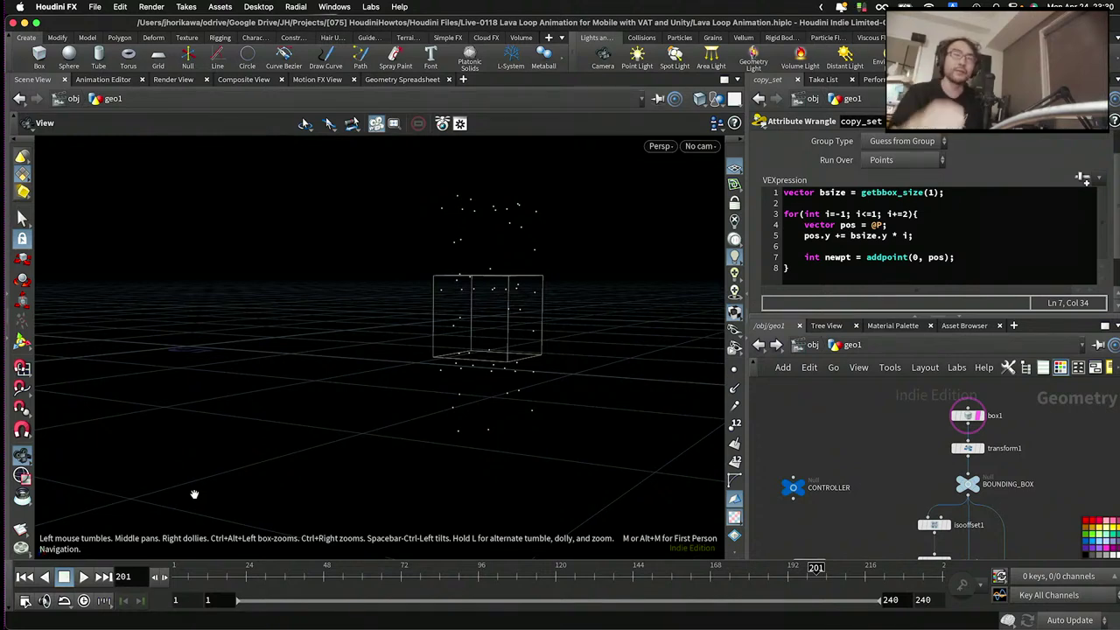
left_click(903, 259)
left_click(980, 256)
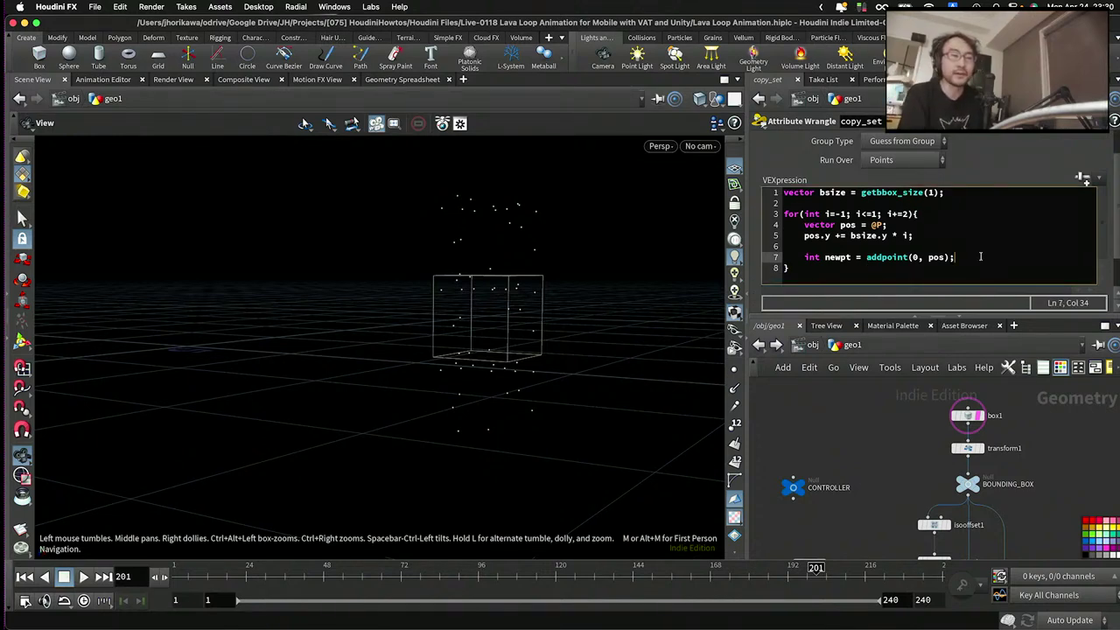
- Add setpointattrib(0, "pscale", newpt, f@pscale); after the addpoint line
key("Return")
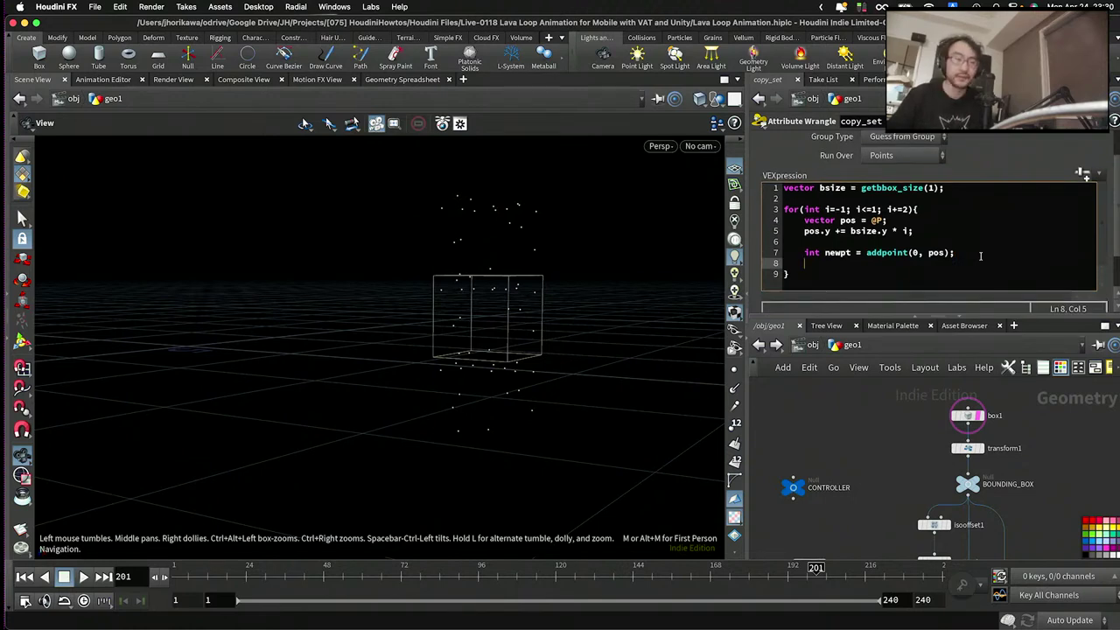
type("set")
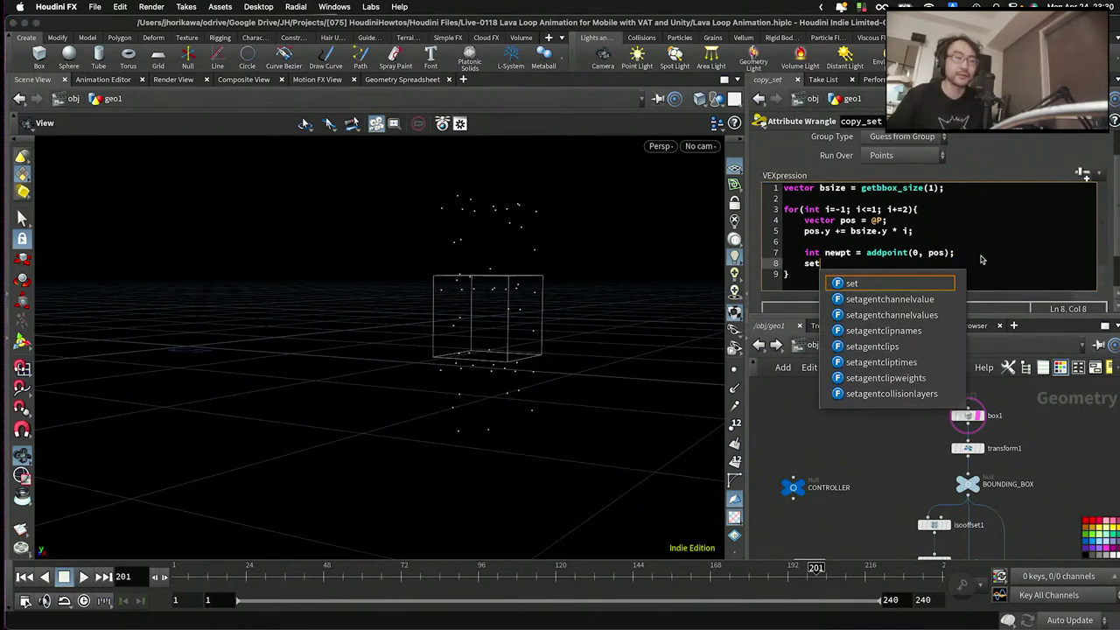
type("pointattr")
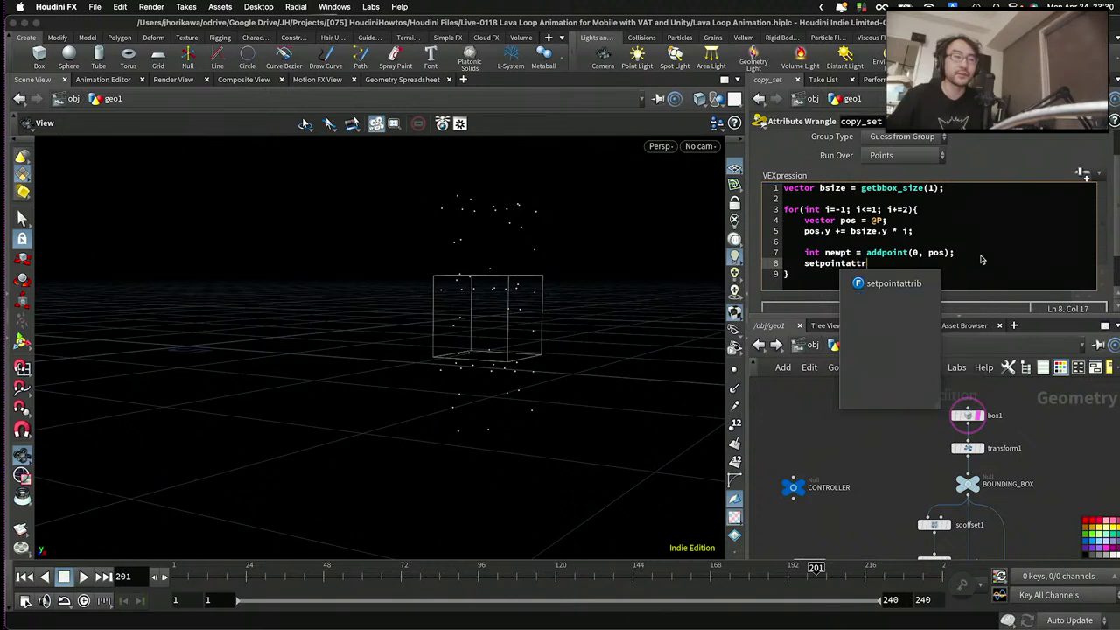
type("ib(0, @")
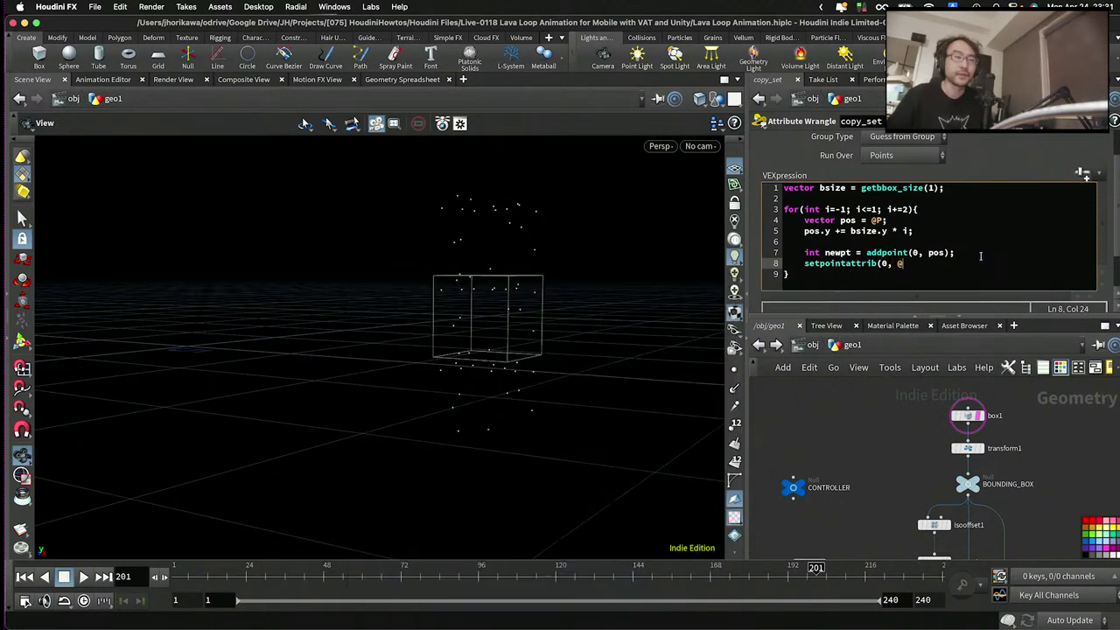
key("BackSpace")
type("\"pscale\", ")
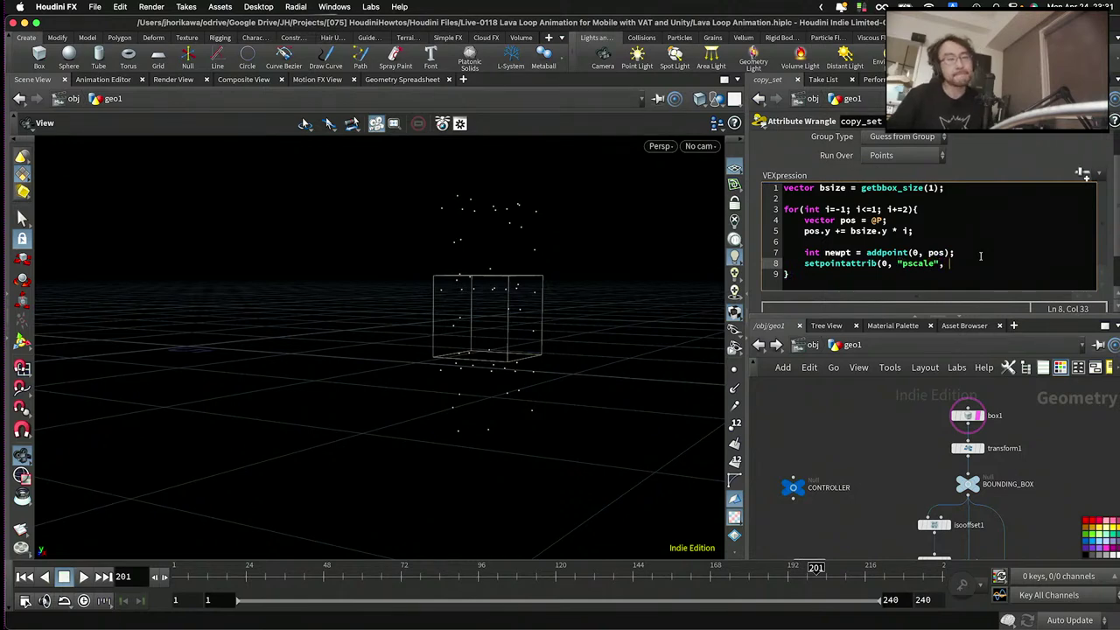
type("newpt, ")
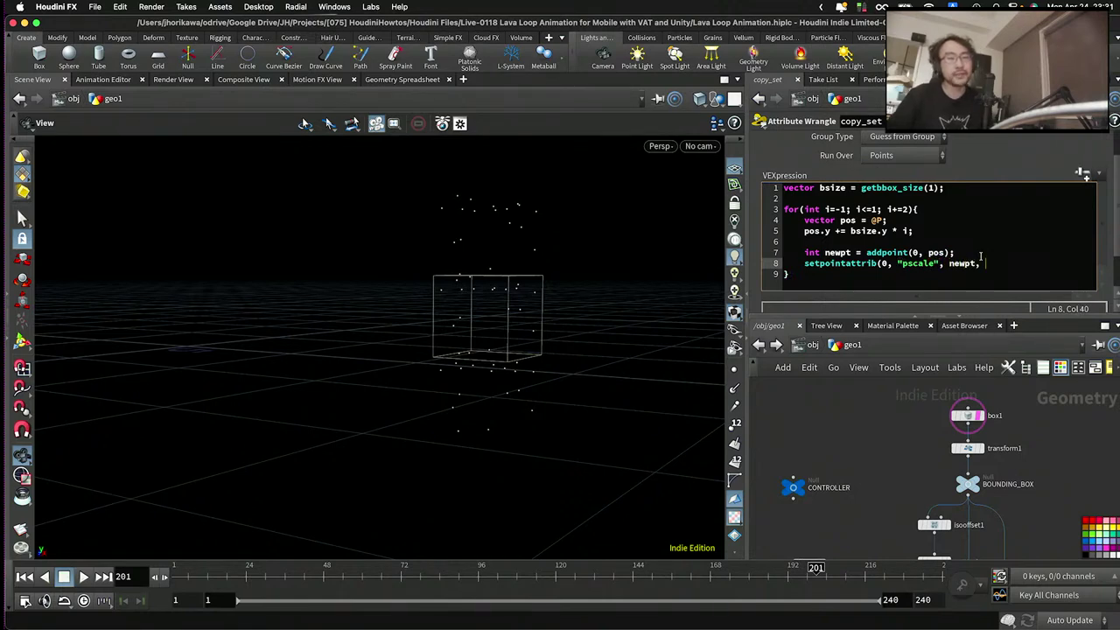
type("f@ps")
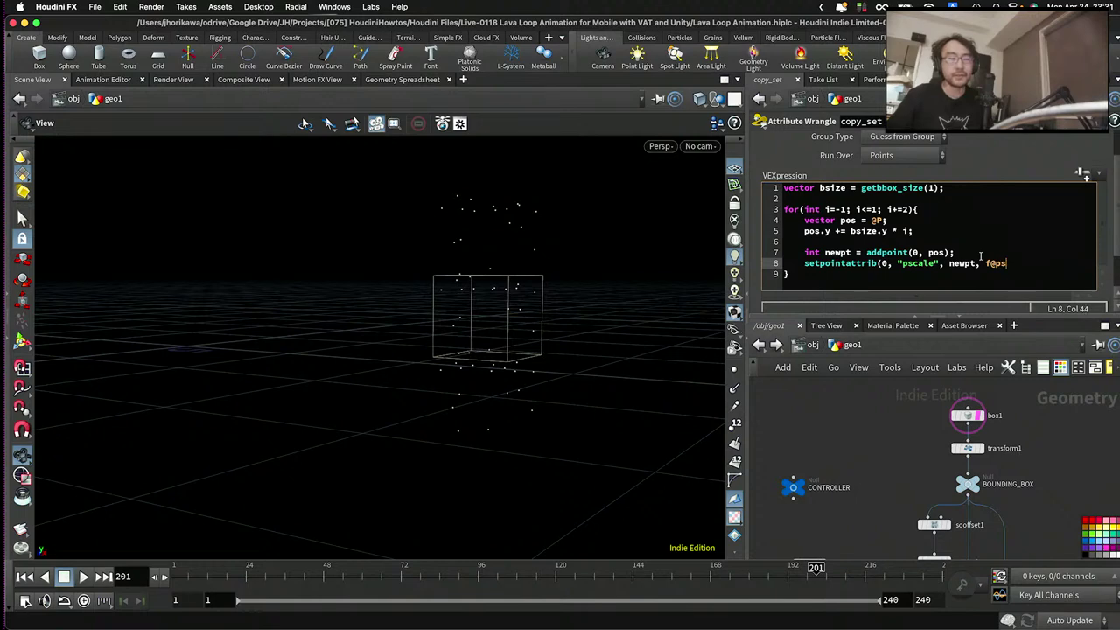
type("cale);")
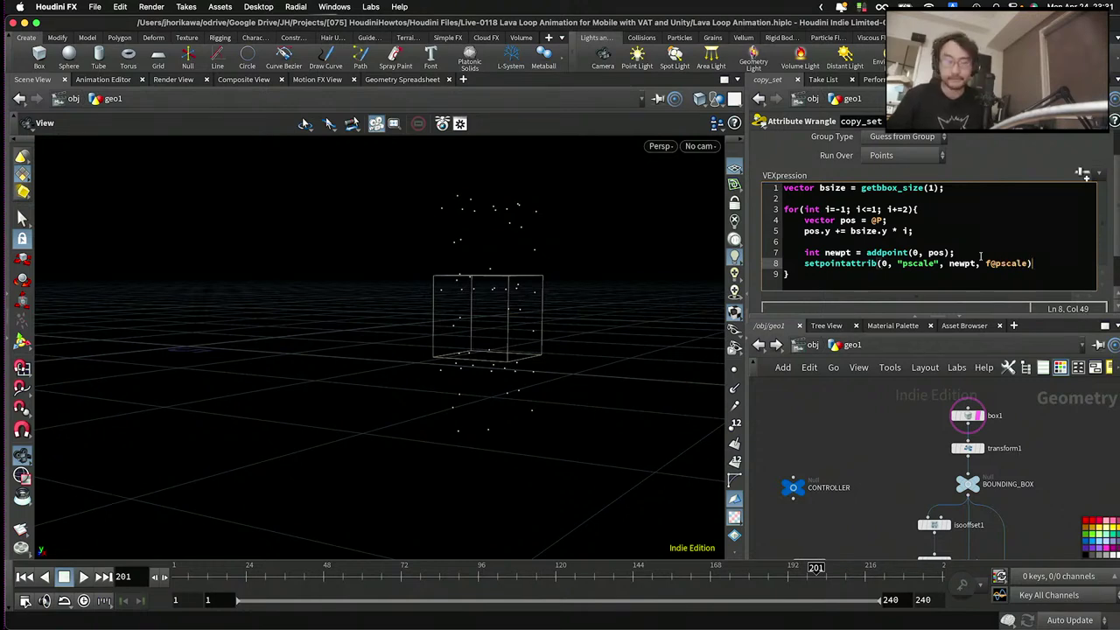
scroll(1032, 404, "down", 10)
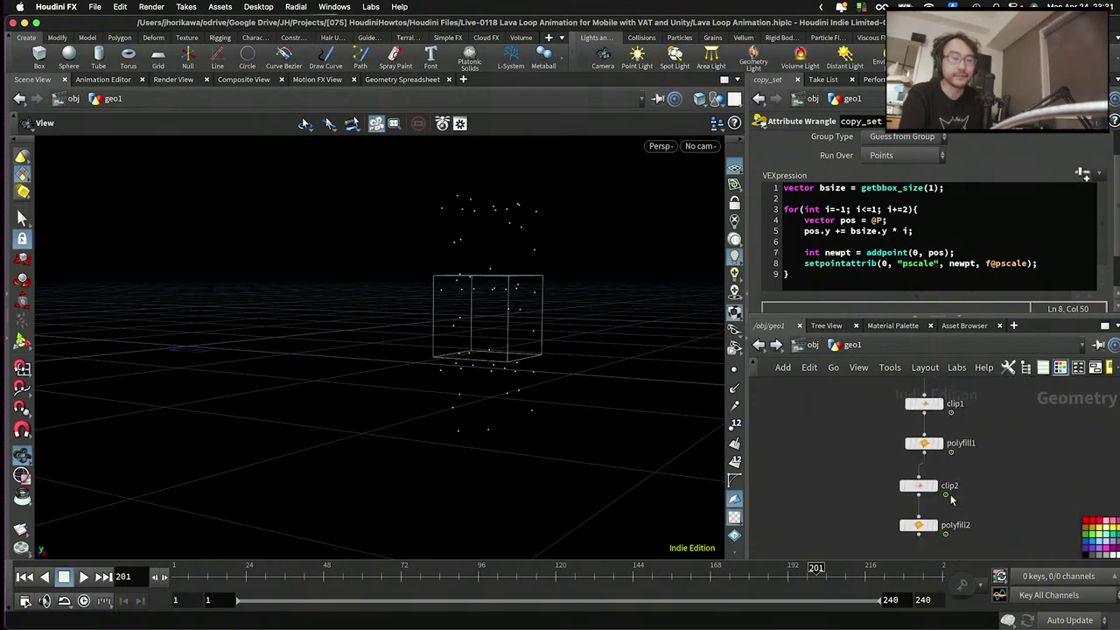
- Display polyfill2's blobs and play the animation, stopping at frame 97
scroll(956, 499, "up", 2)
scroll(961, 476, "down", 2)
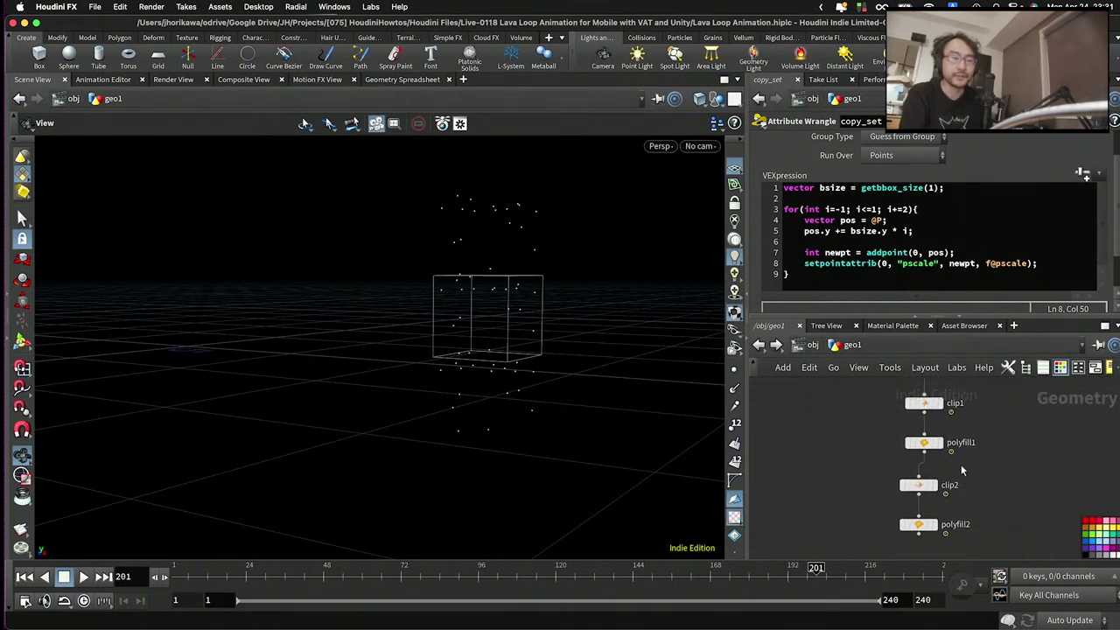
left_click(933, 524)
left_click_drag(526, 351, 494, 404)
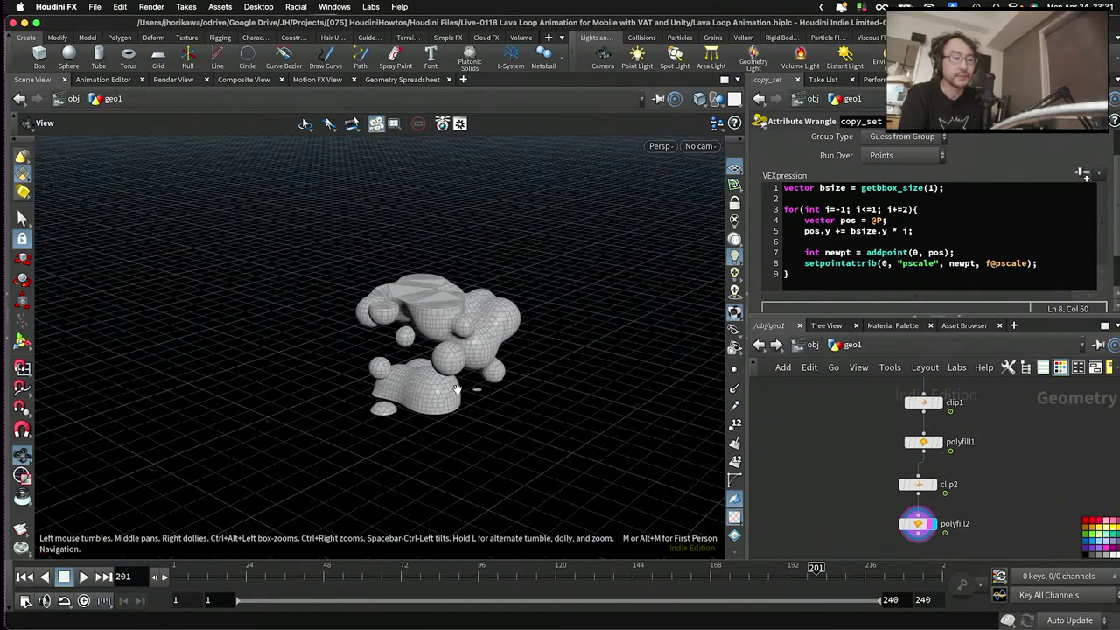
left_click(83, 577)
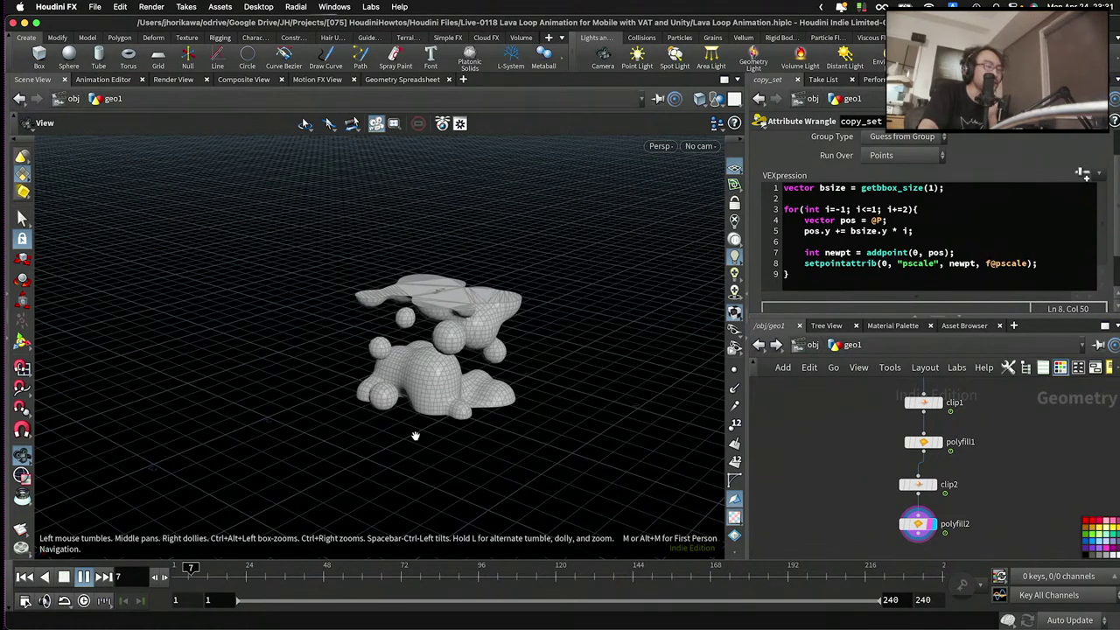
scroll(458, 372, "up", 3)
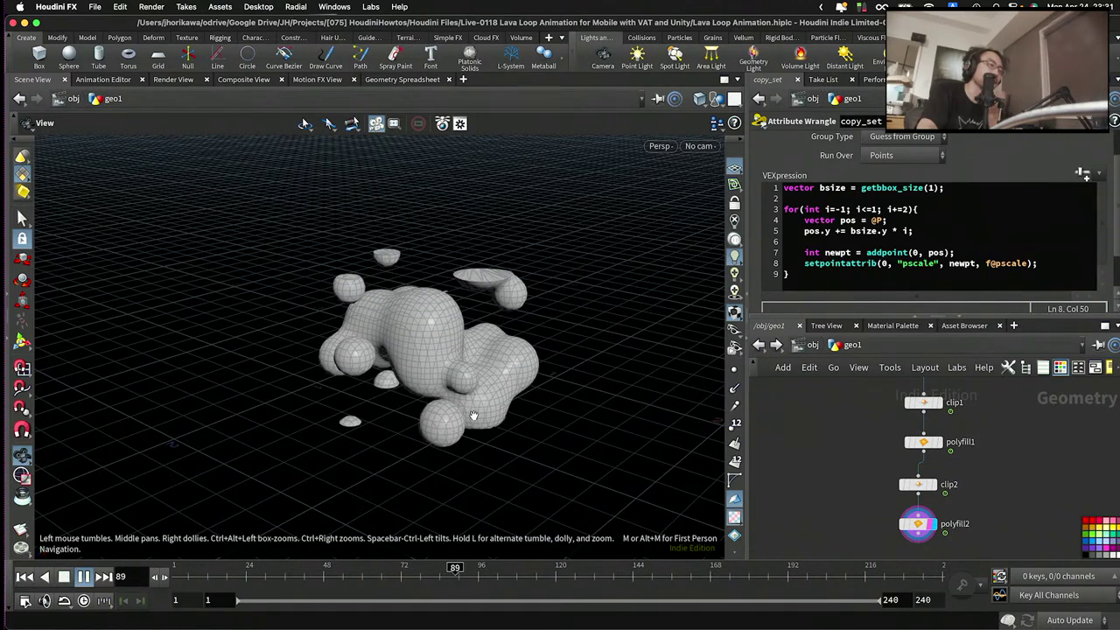
left_click(64, 576)
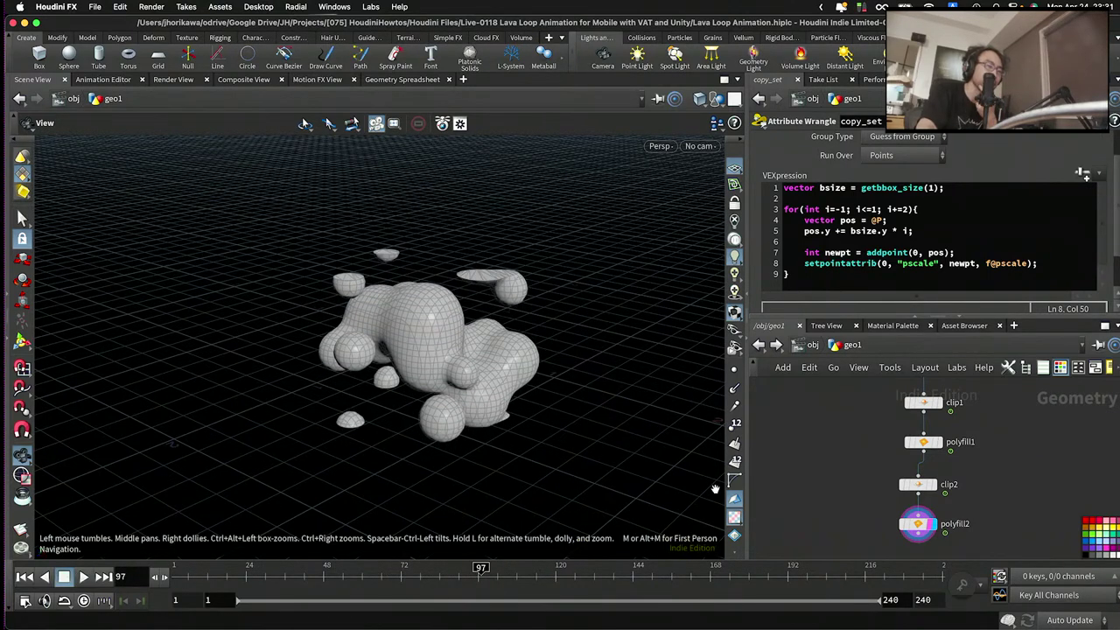
- Select convert1 to show its Level of Detail settings
scroll(837, 468, "down", 3)
scroll(901, 427, "up", 5)
left_click(817, 418)
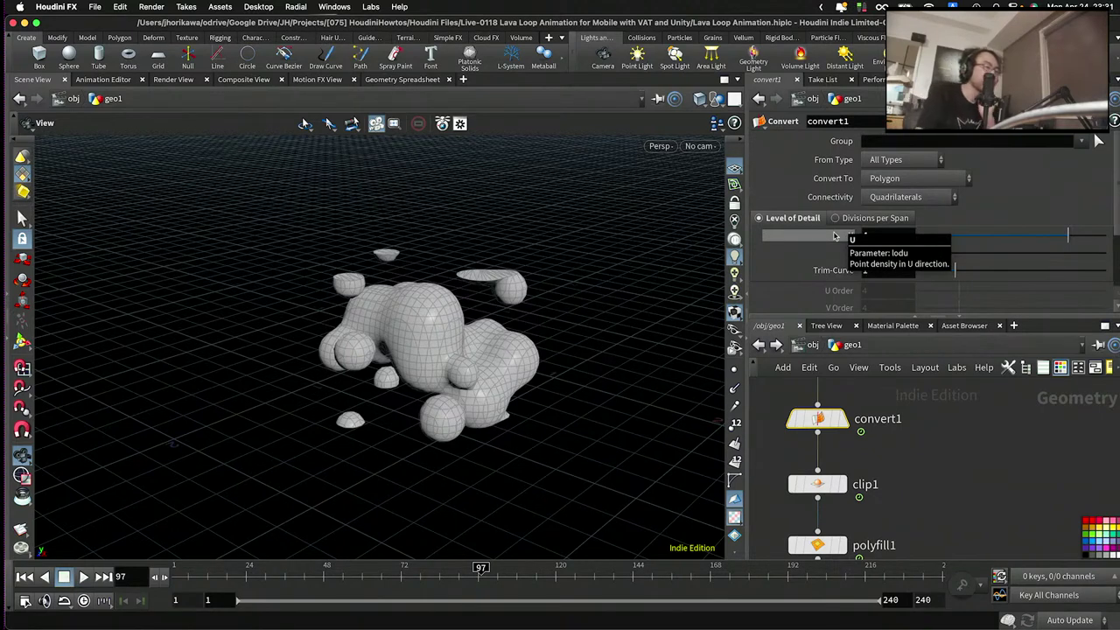
- Play on to frame 180 and align clip2 beneath polyfill1
left_click(84, 577)
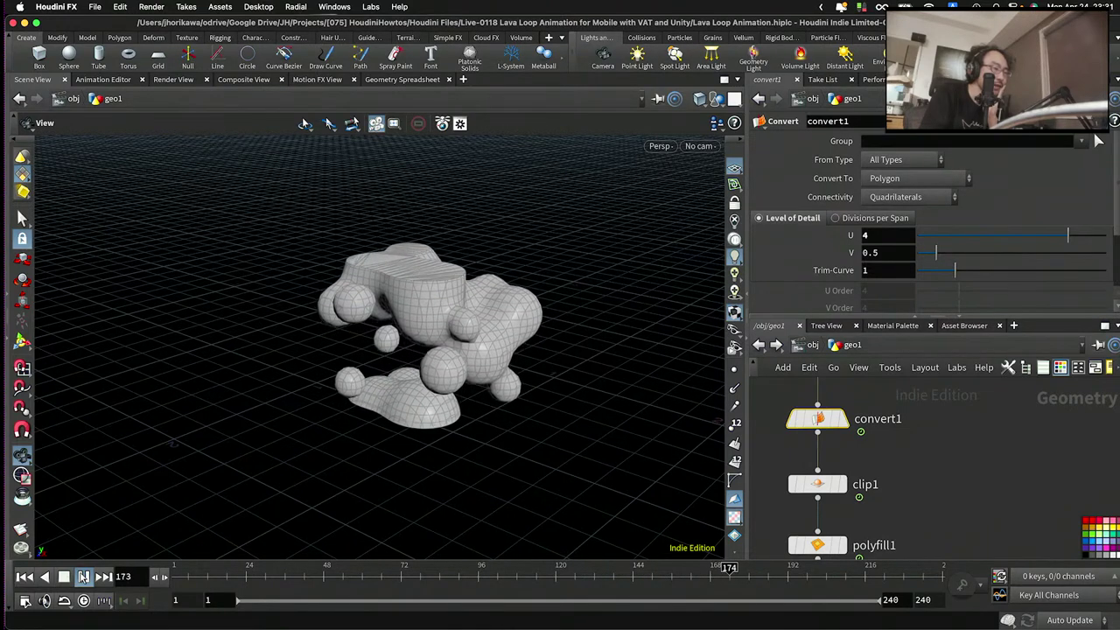
left_click(64, 577)
scroll(842, 479, "down", 5)
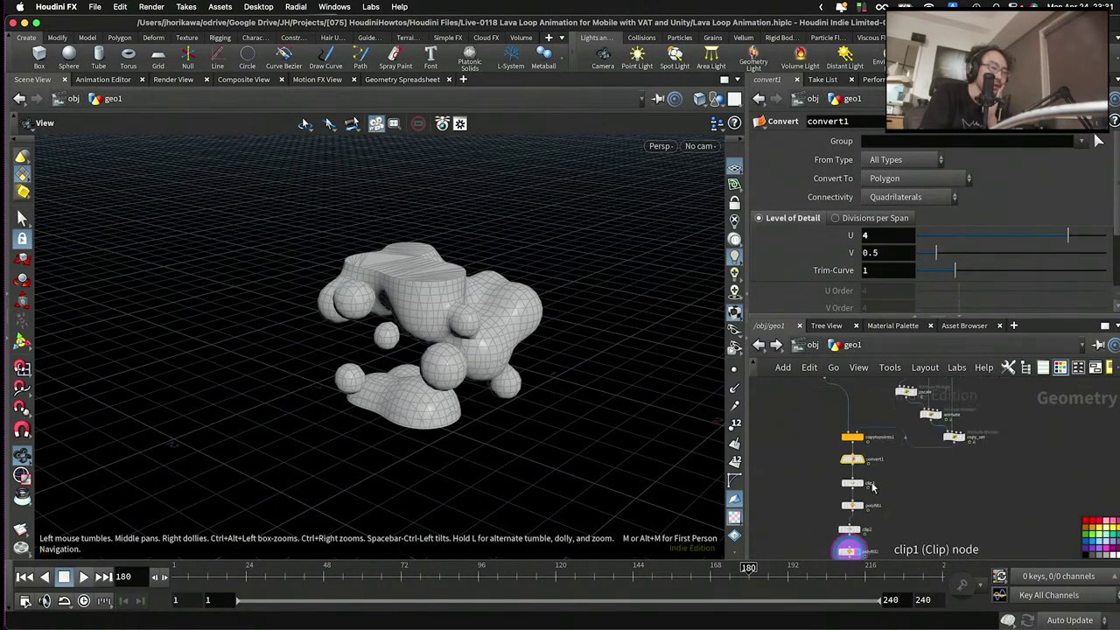
left_click_drag(841, 479, 843, 481)
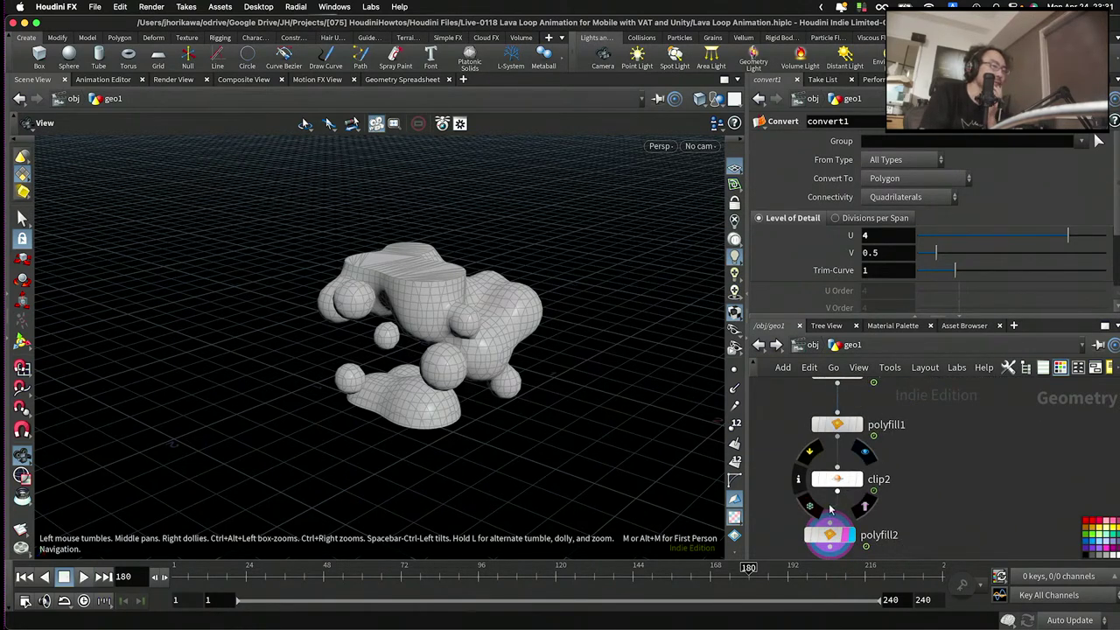
scroll(853, 466, "down", 1)
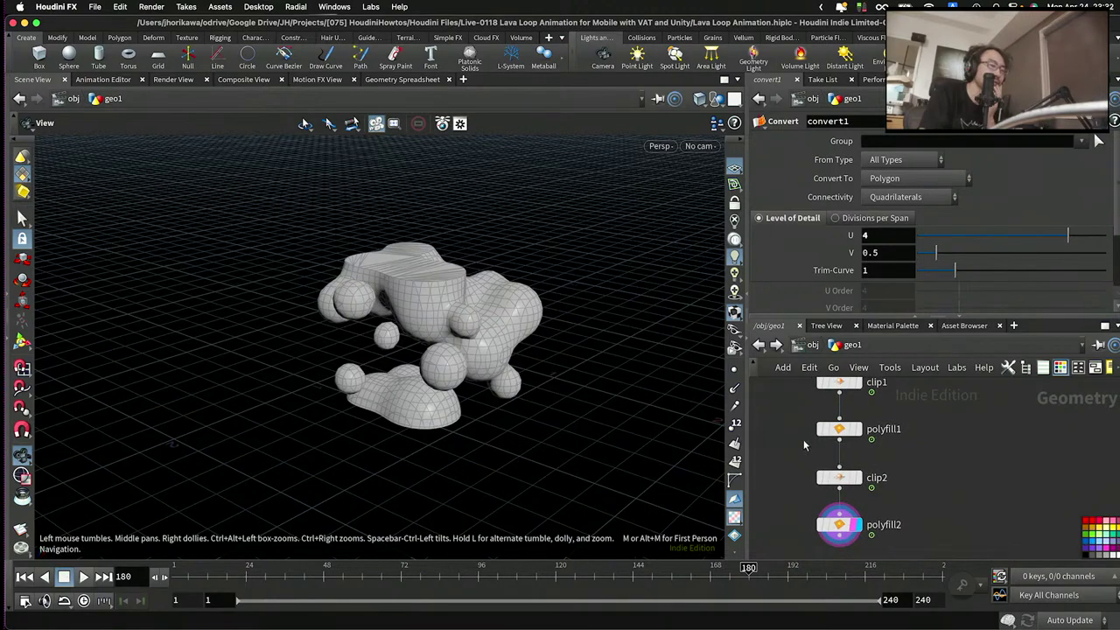
scroll(379, 271, "up", 10)
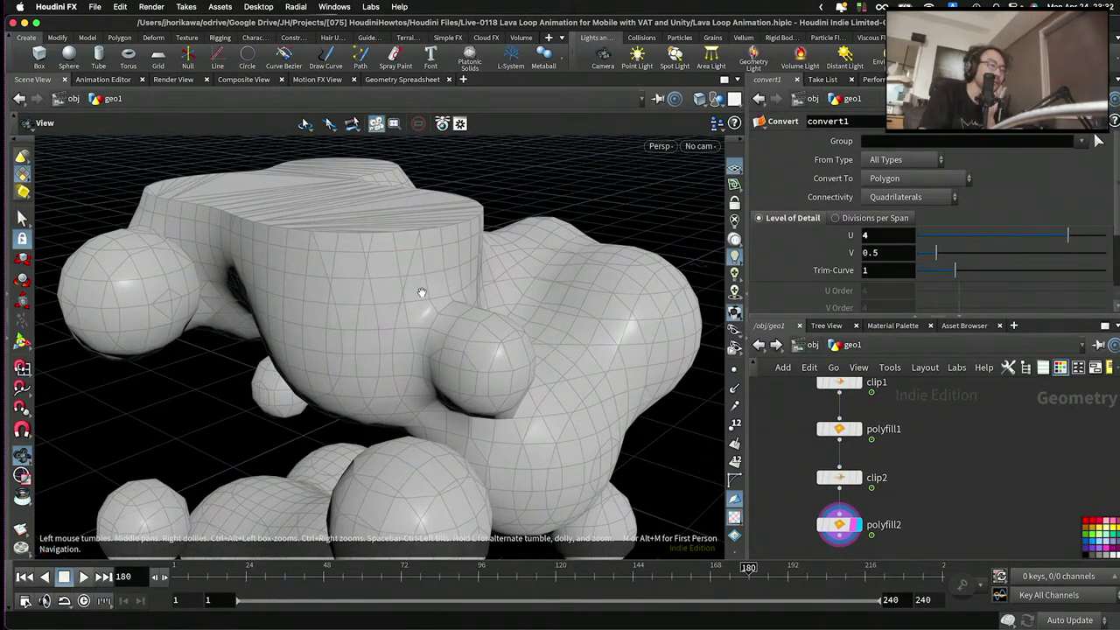
scroll(864, 489, "down", 3)
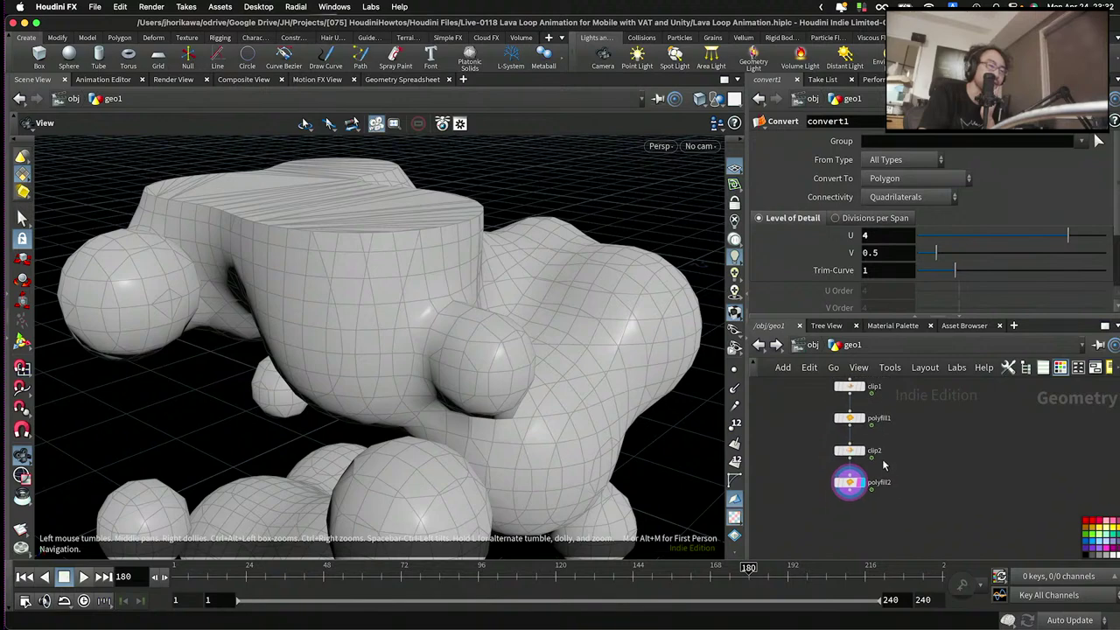
- Add a Divide node and insert it between convert1 and clip1
scroll(881, 467, "up", 4)
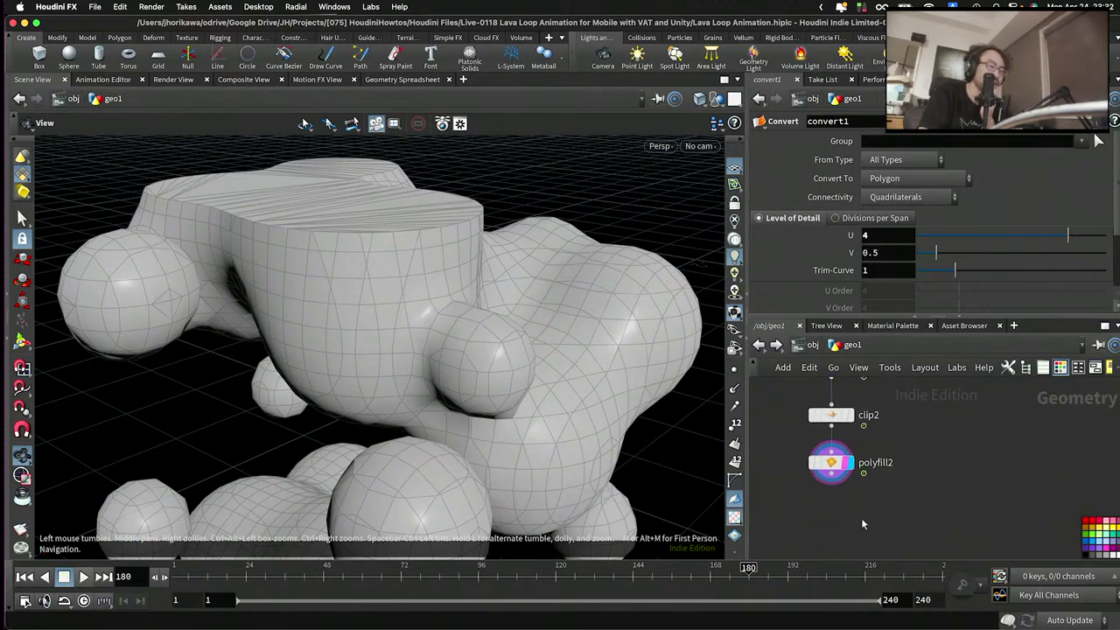
key("Tab")
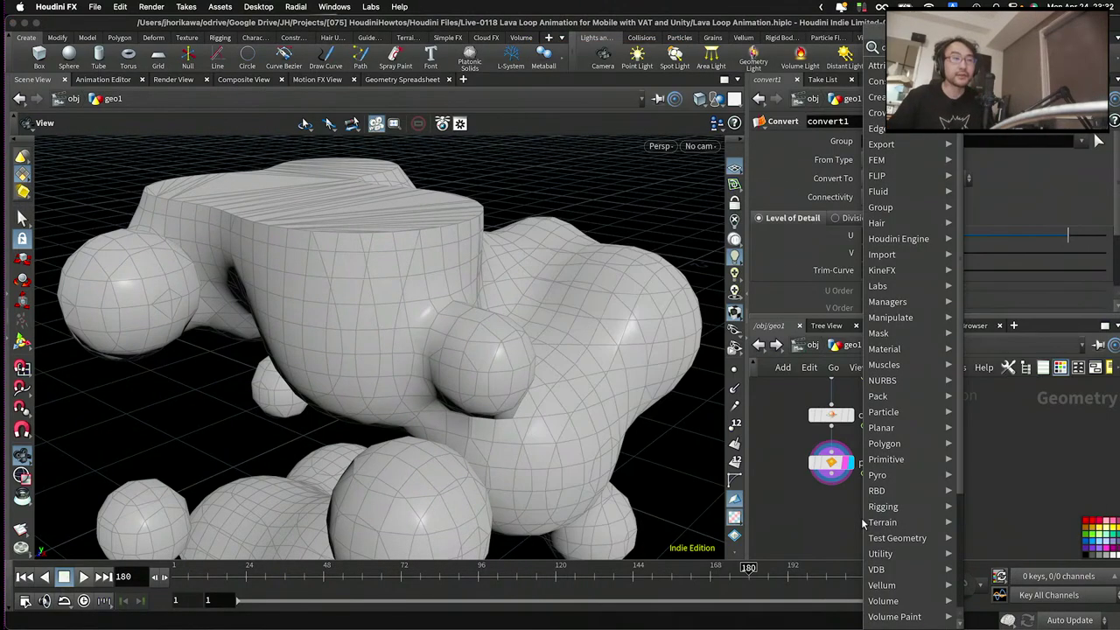
key("Return")
left_click(837, 525)
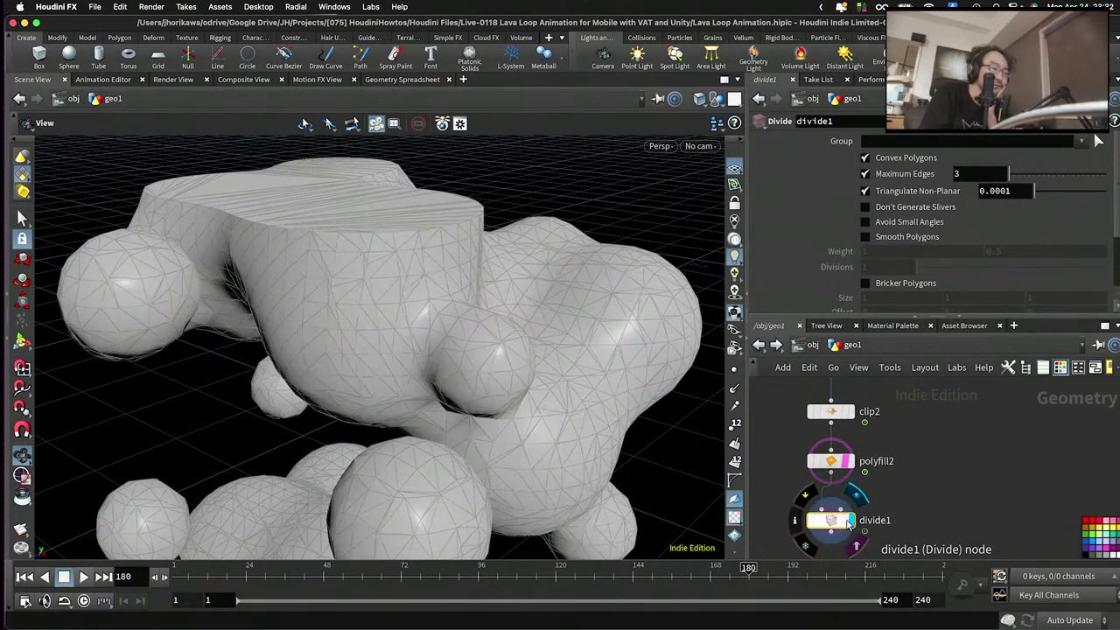
mouse_move(837, 529)
left_mouse_down()
mouse_move(870, 525)
mouse_move(861, 437)
mouse_move(901, 427)
mouse_move(922, 500)
mouse_move(887, 477)
mouse_move(866, 507)
mouse_move(894, 511)
mouse_move(853, 522)
left_mouse_up()
middle_click_drag(887, 523, 887, 459)
- Enable Avoid Small Angles on divide1 and orbit around the triangulated blobs
scroll(888, 461, "up", 1)
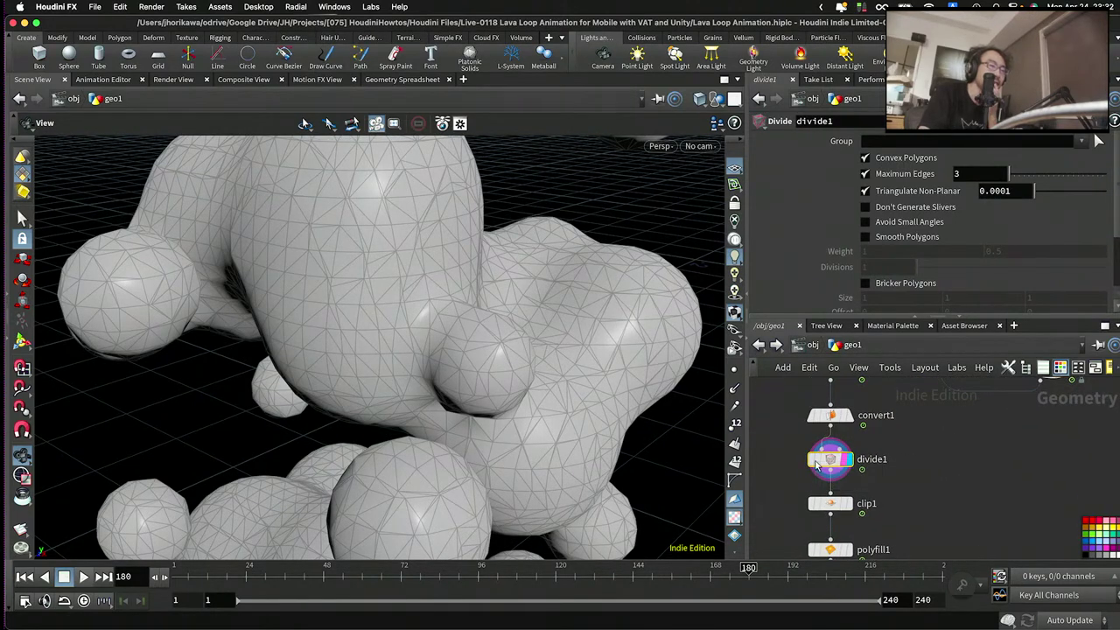
mouse_move(866, 226)
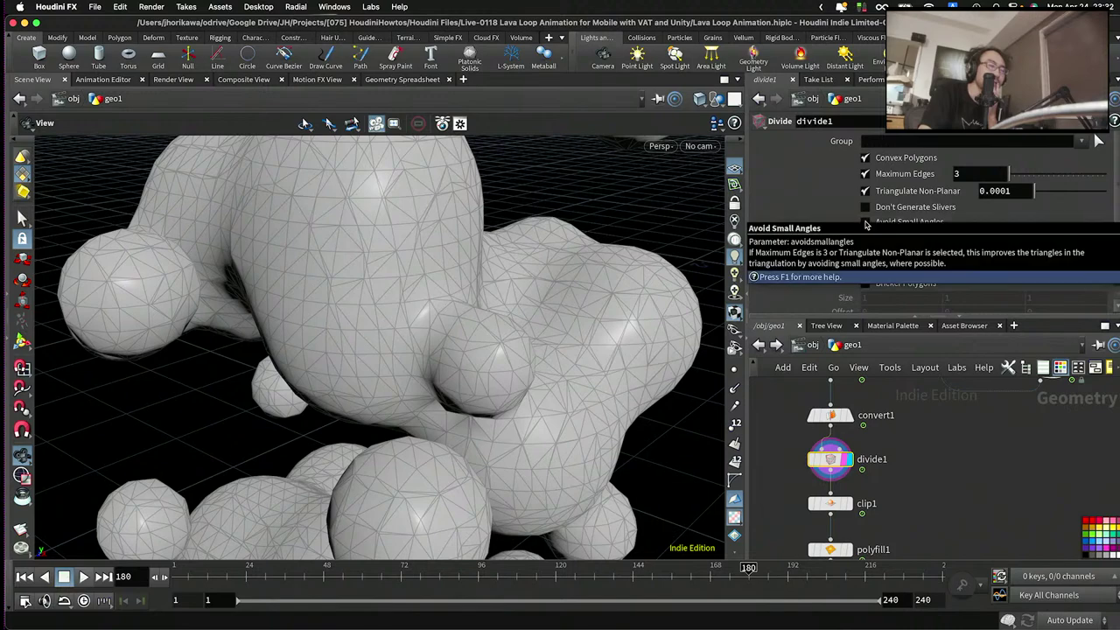
left_click(866, 223)
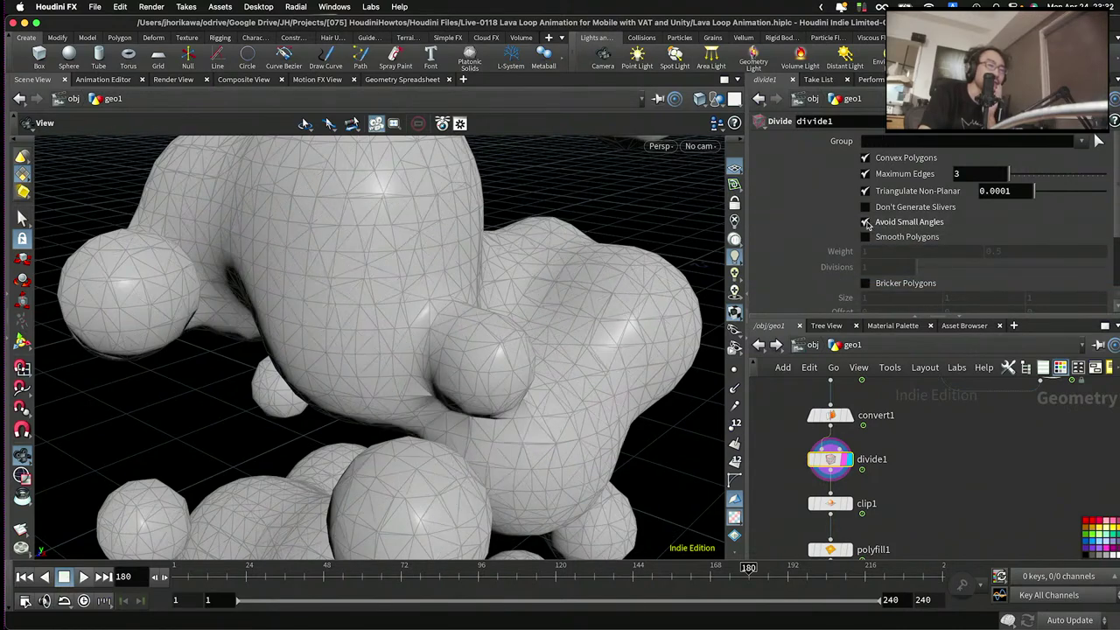
left_click_drag(331, 233, 645, 408)
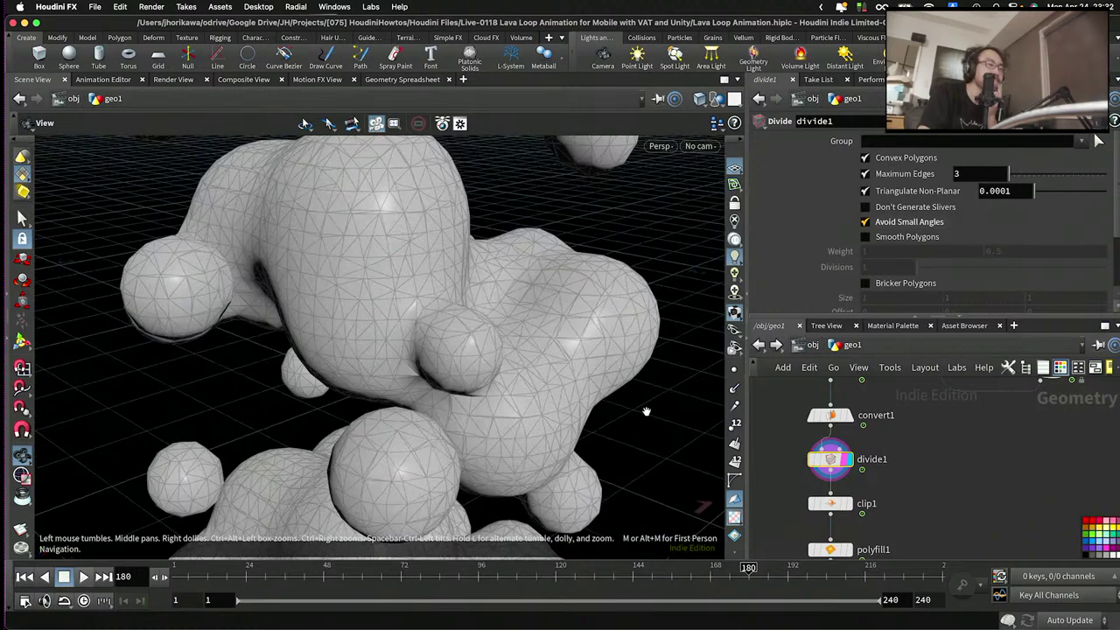
scroll(864, 486, "down", 5)
scroll(864, 486, "up", 3)
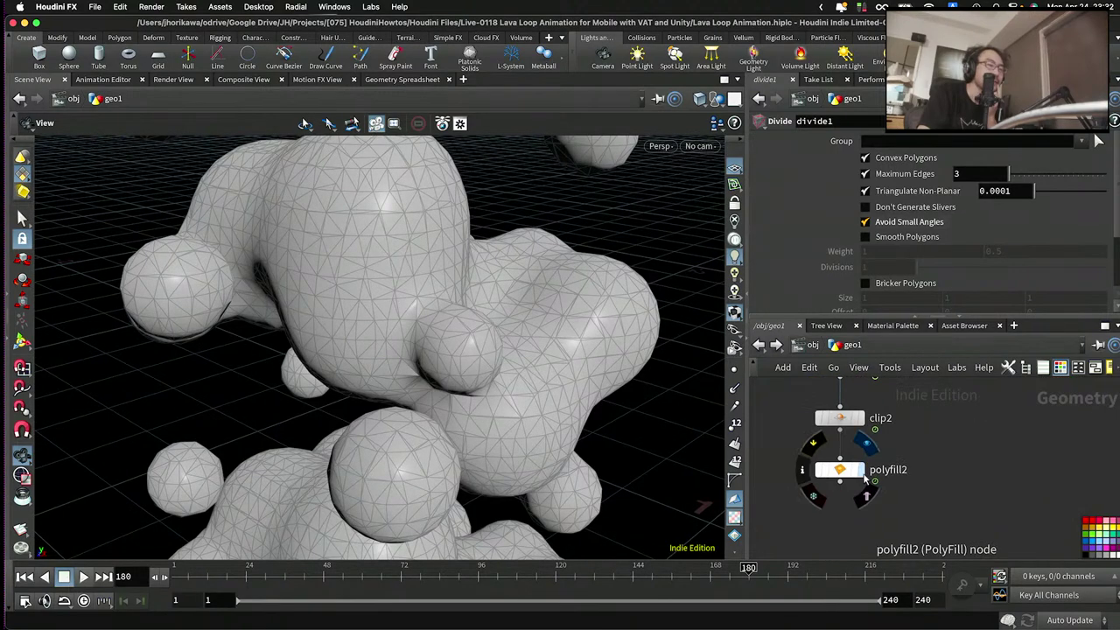
- Display polyfill2's capped blobs, select polyfill1 and zoom in toward the flat cap
left_click(859, 469)
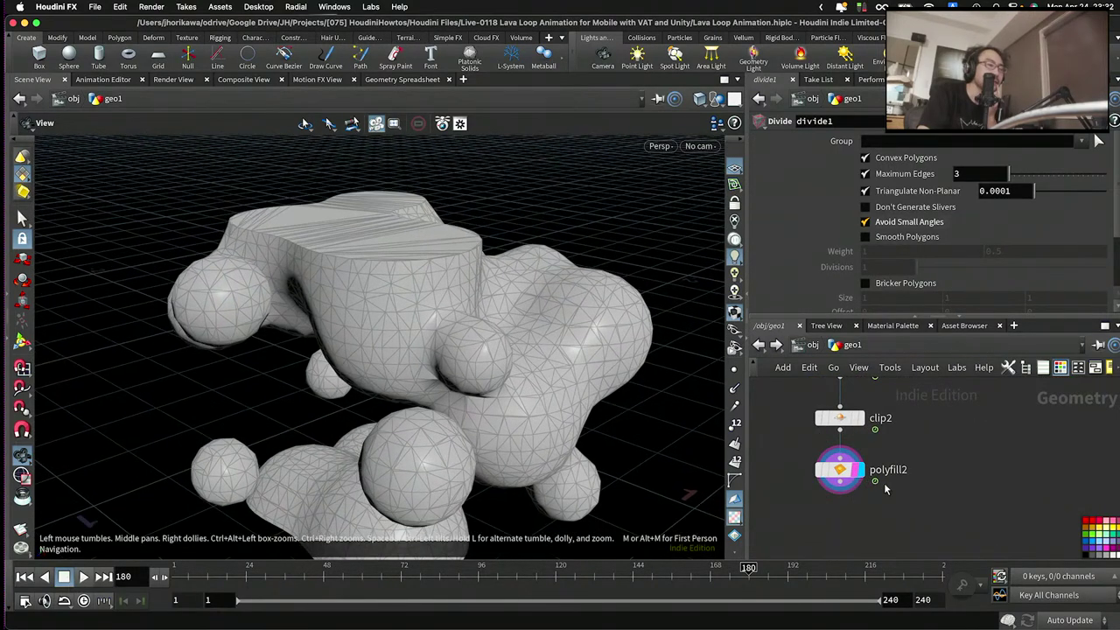
middle_click_drag(920, 477, 889, 524)
left_click(809, 407)
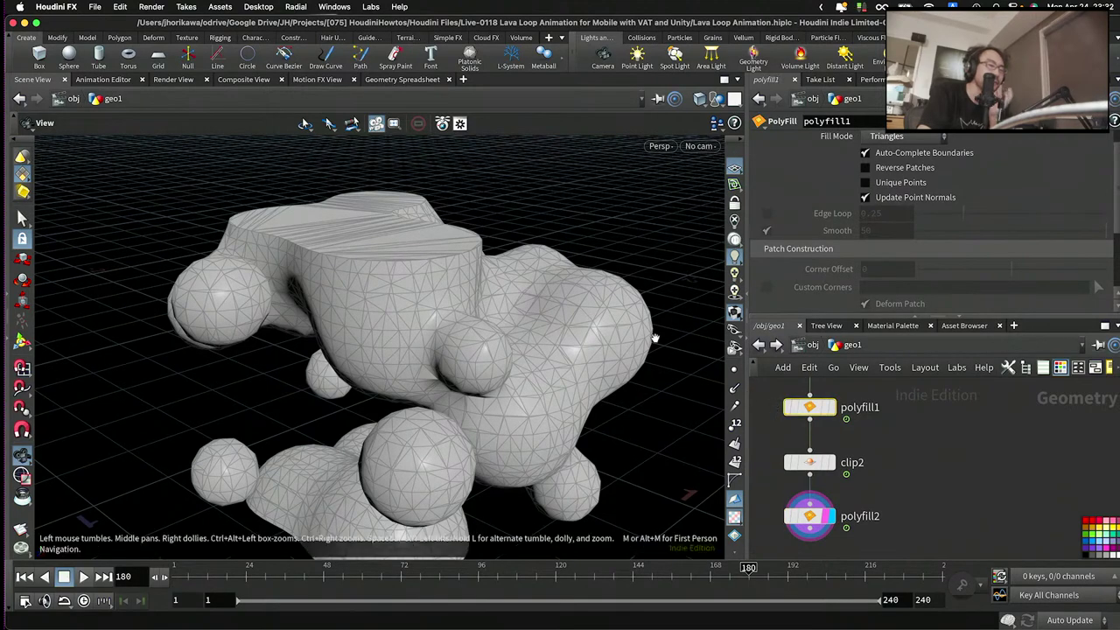
left_click_drag(586, 306, 496, 272)
scroll(449, 250, "up", 10)
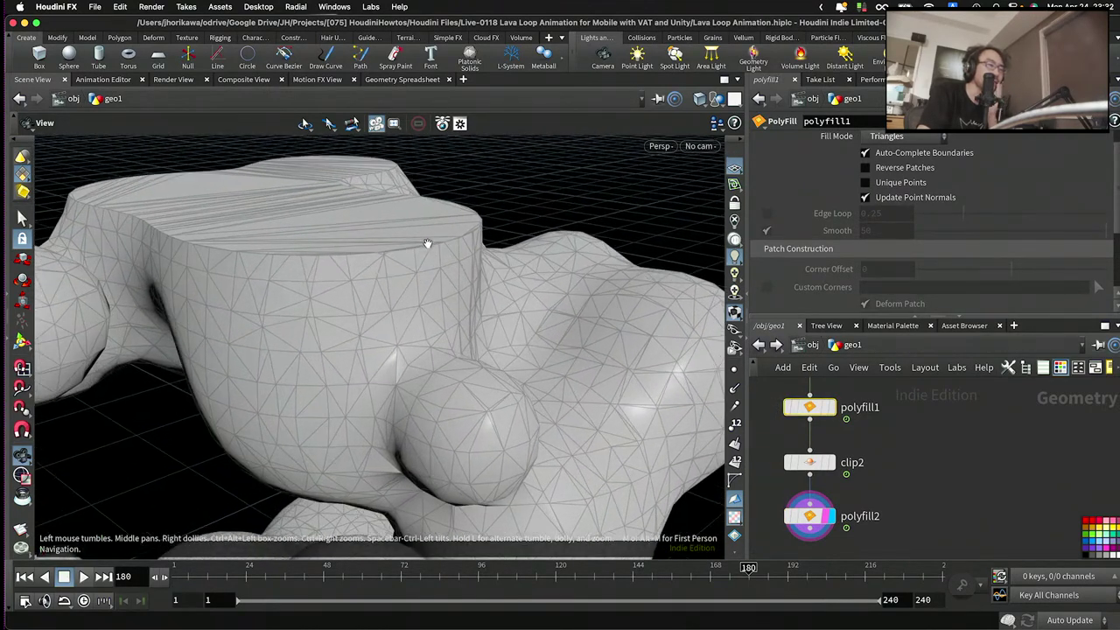
scroll(385, 264, "up", 3)
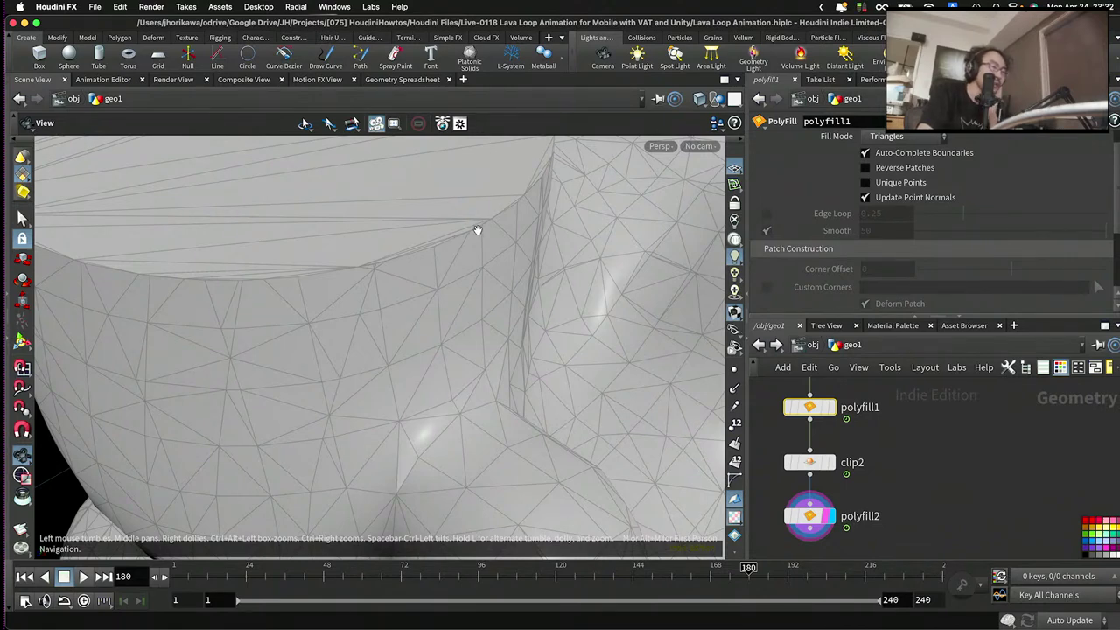
- Inspect the cap rim, then bring up polyfill2's PolyFill parameters with Unique Points on
left_click_drag(461, 226, 487, 218)
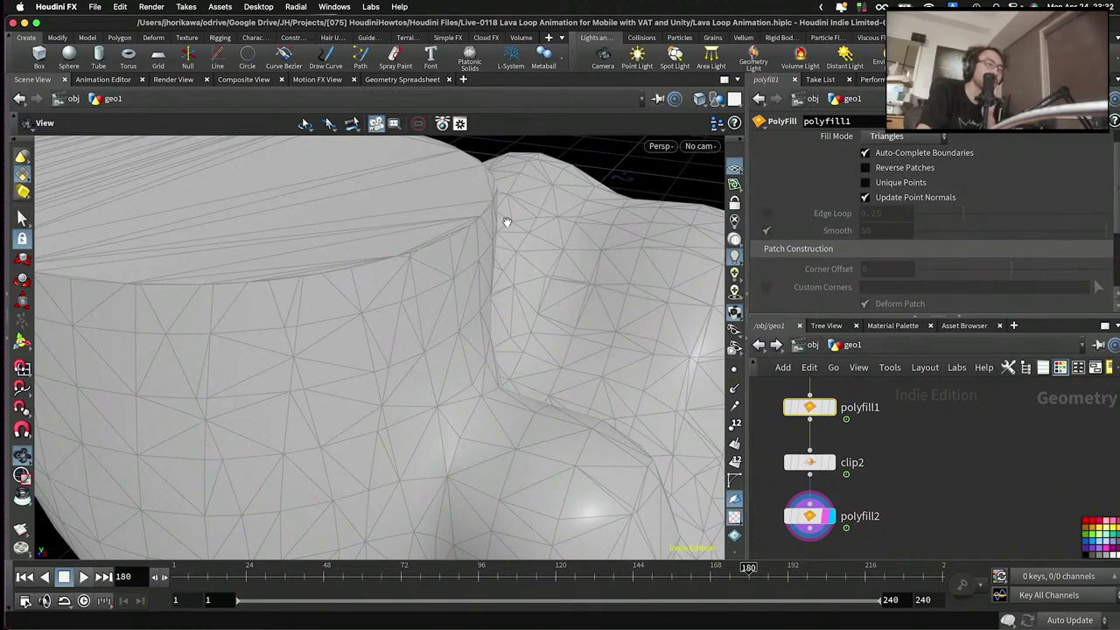
left_click_drag(506, 221, 346, 283)
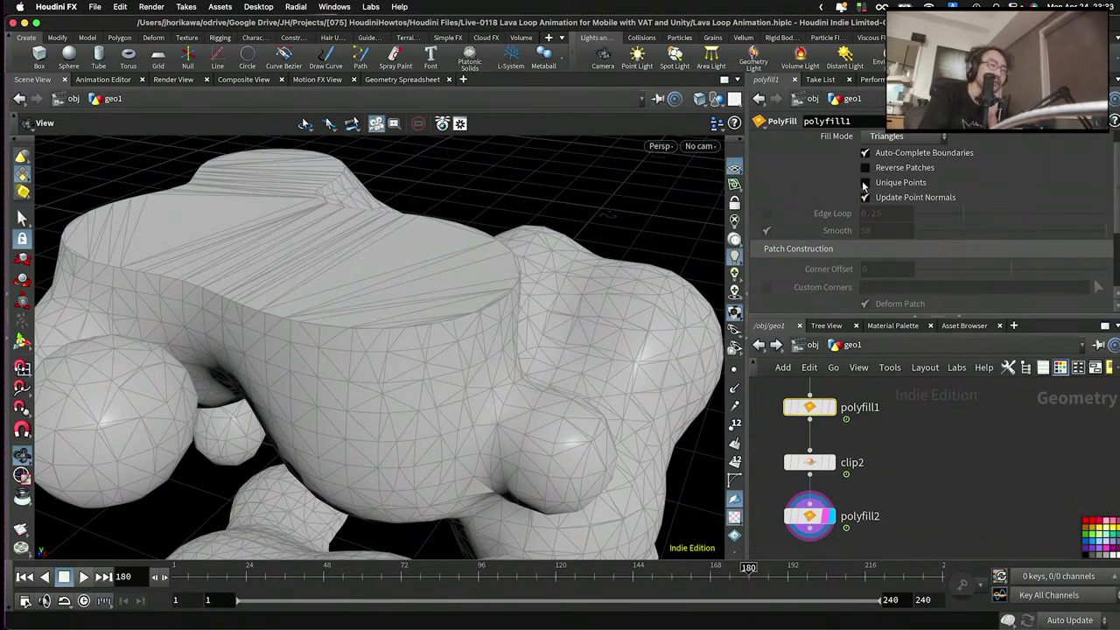
scroll(874, 462, "up", 3)
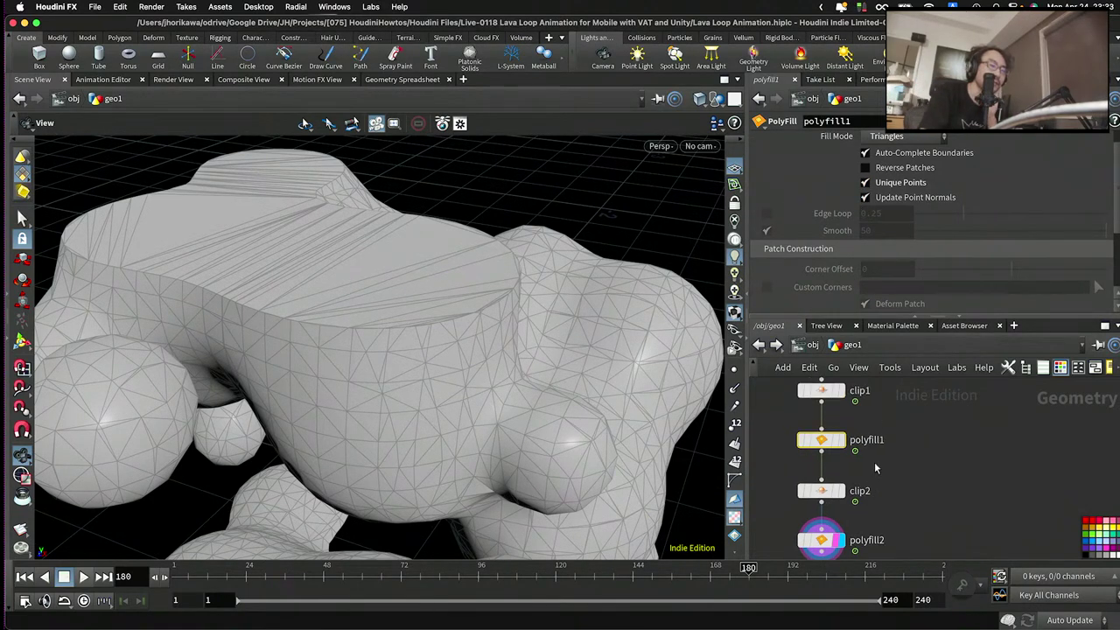
left_click(821, 535)
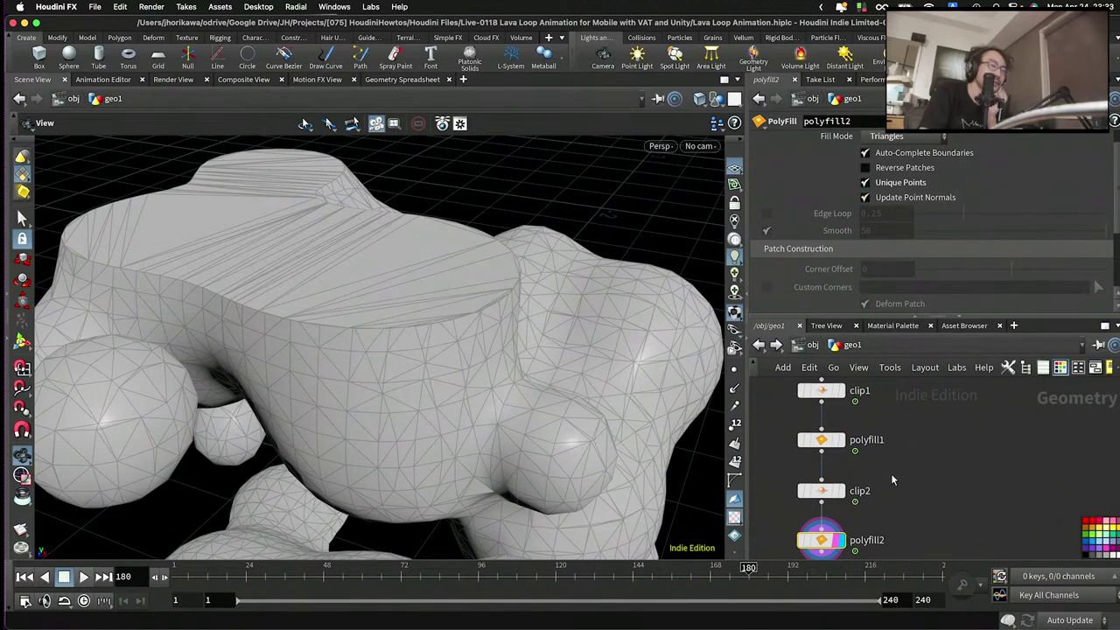
left_click_drag(455, 288, 222, 440)
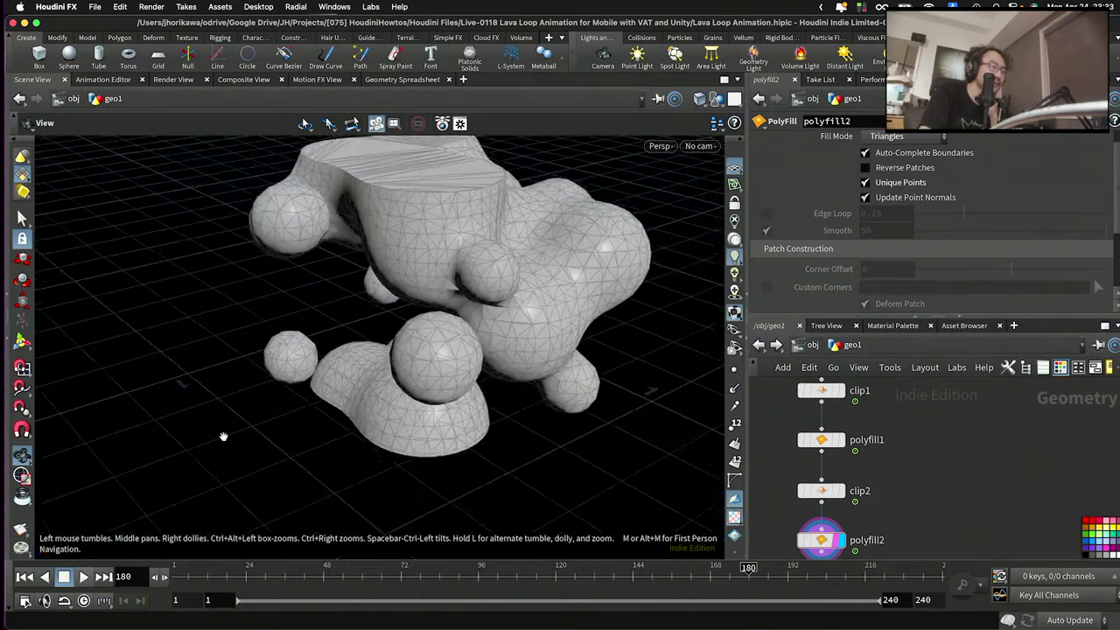
- Play the looping lava-blob animation from frame 180, stop it, and view from higher up
left_click(85, 581)
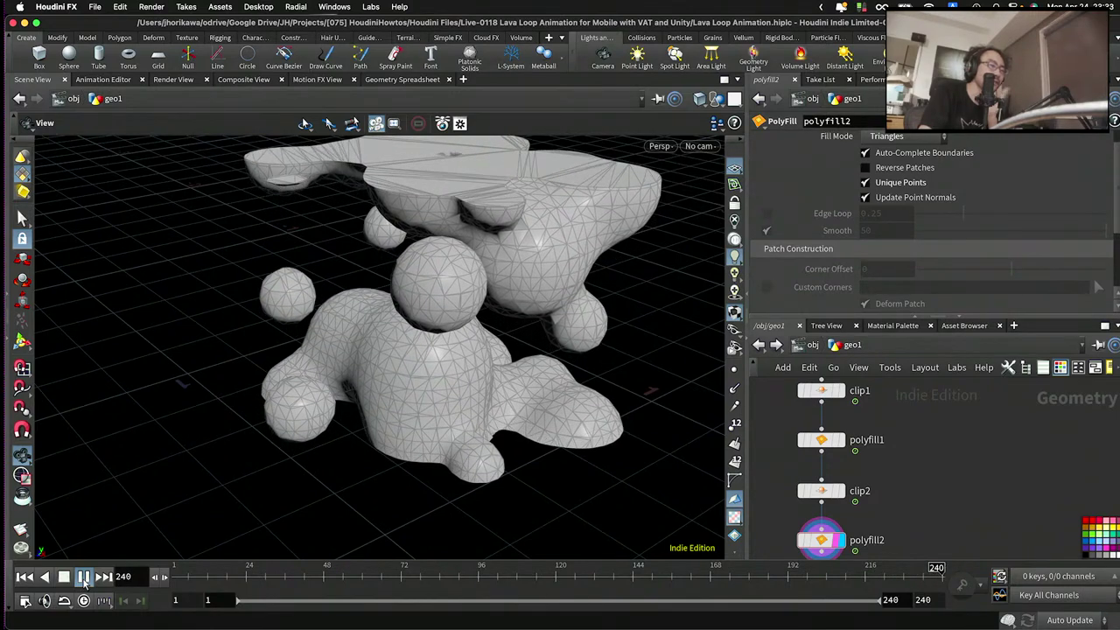
left_click(84, 579)
left_click_drag(482, 400, 411, 376)
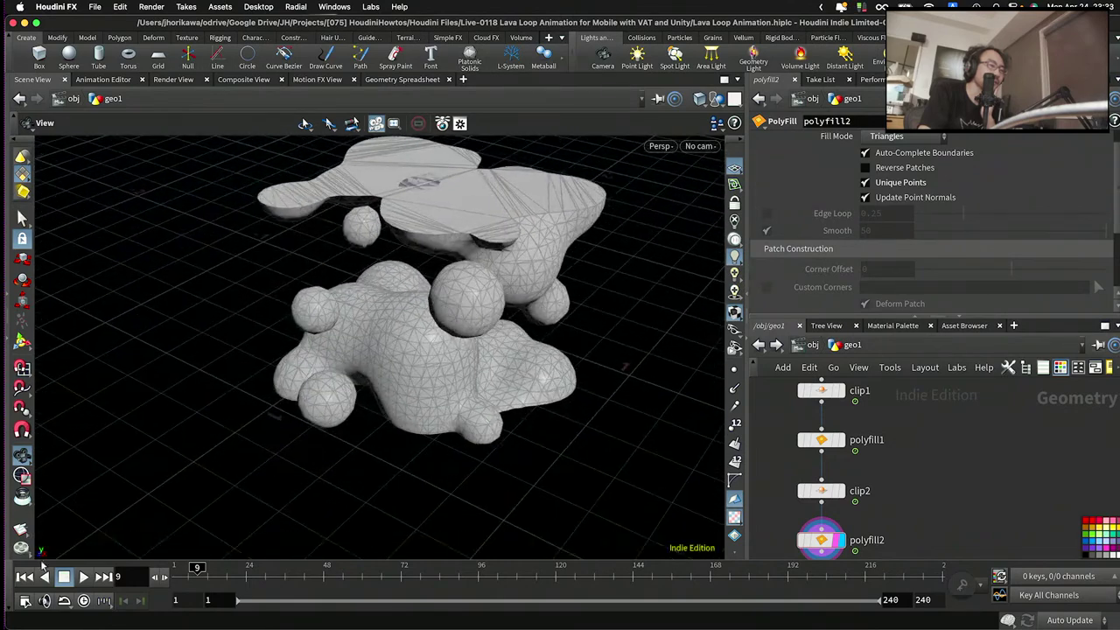
- Play again, pause at frame 42, and look at the blobs closer and from above
left_click(84, 578)
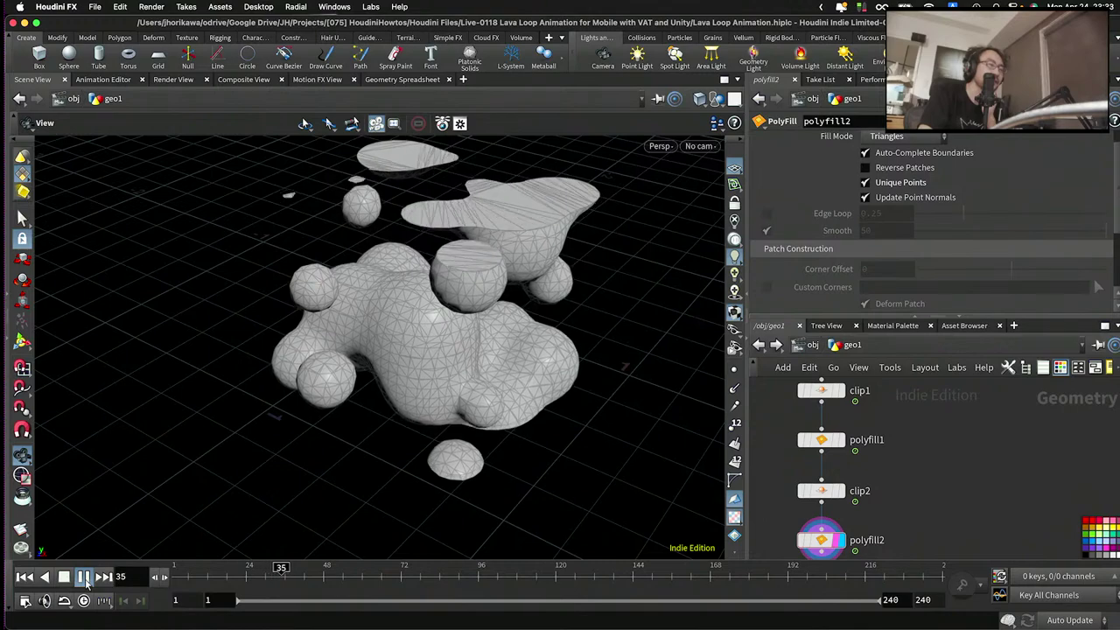
left_click(85, 577)
left_click_drag(237, 512, 395, 413)
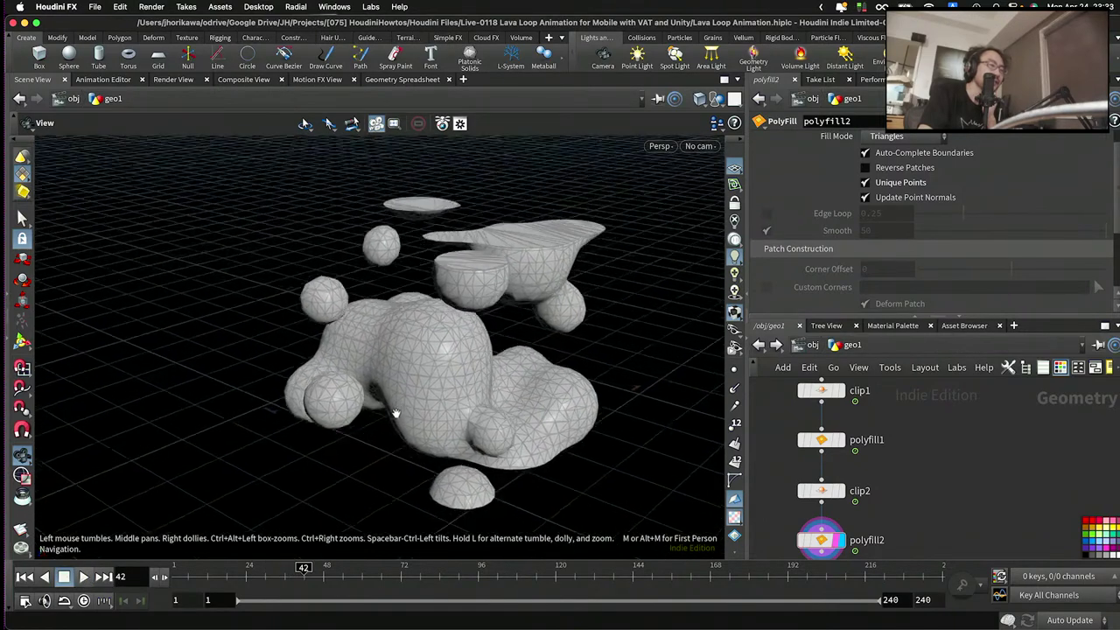
middle_click_drag(396, 412, 337, 378)
left_click_drag(338, 378, 353, 338)
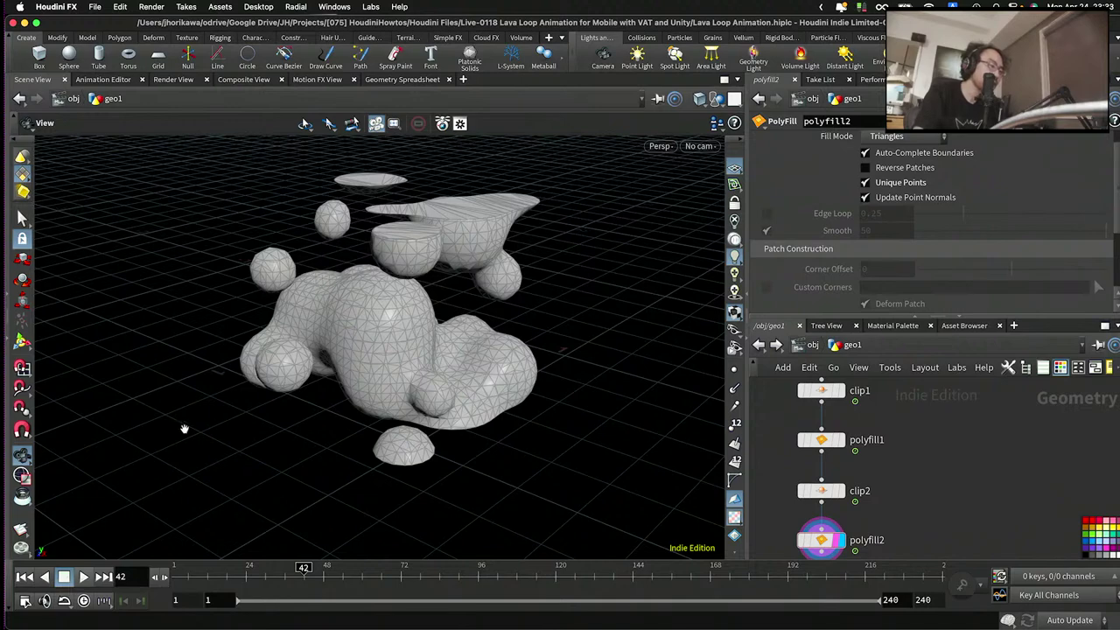
- Resume playback, stop at frame 68, and zoom the network editor out
left_click(83, 576)
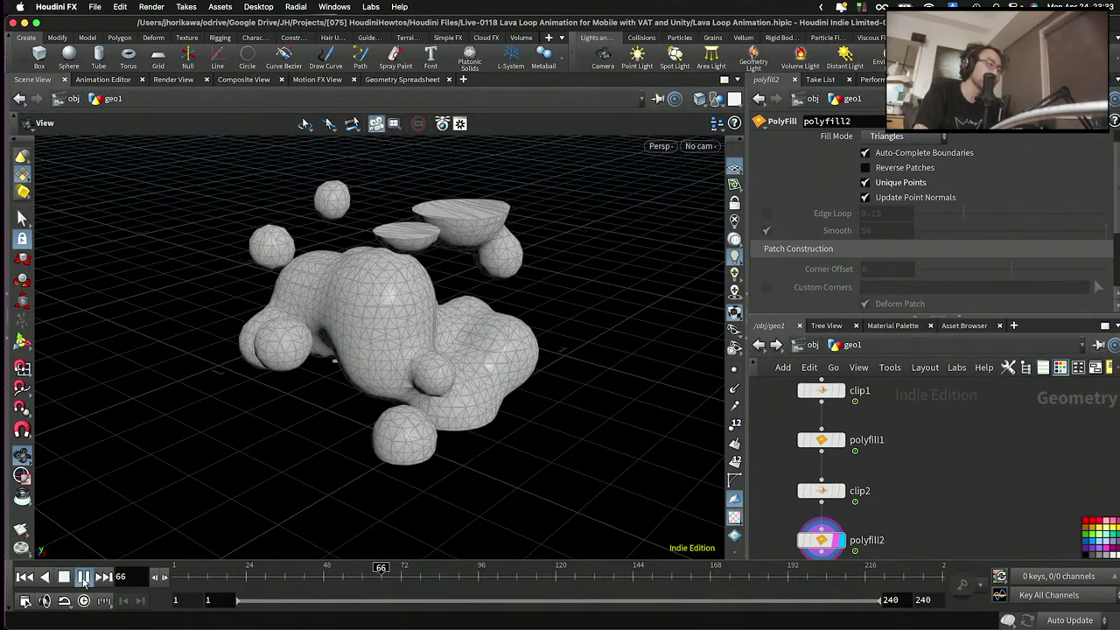
left_click(83, 576)
left_click_drag(524, 348, 456, 327)
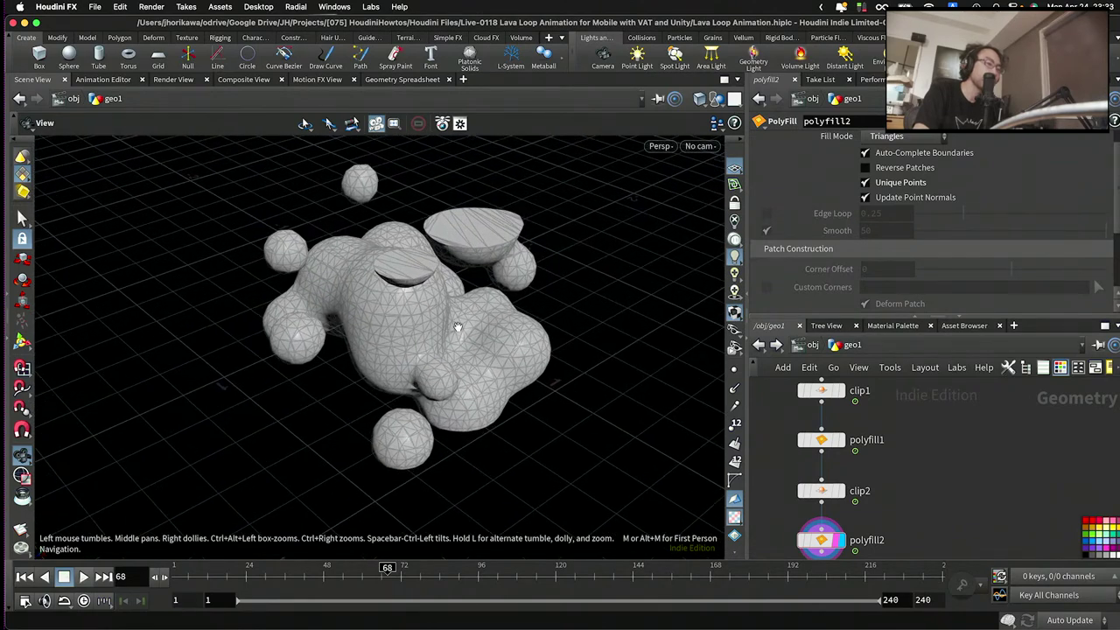
scroll(905, 441, "down", 10)
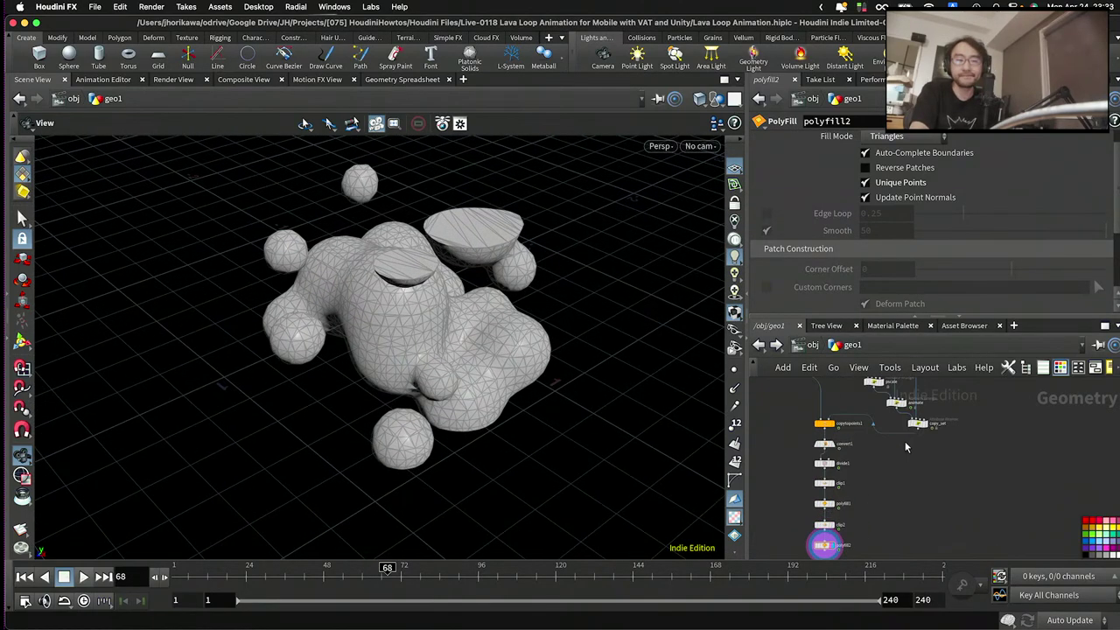
scroll(916, 469, "up", 5)
- Select copy_set and set its display flag to show the stacked point columns
left_click(910, 469)
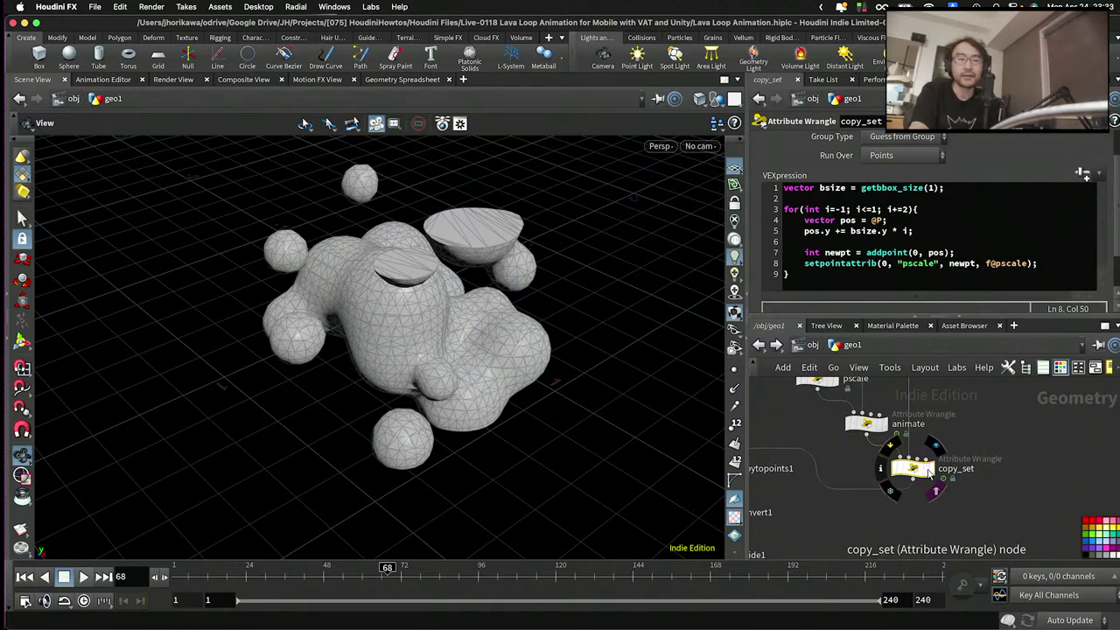
left_click(934, 446)
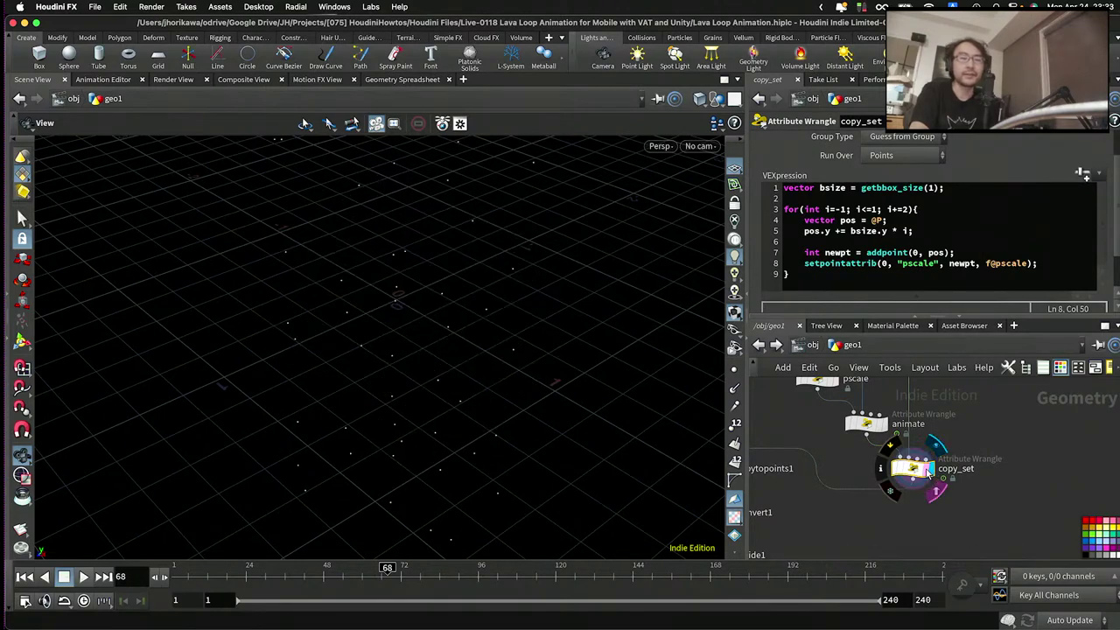
left_click_drag(522, 259, 448, 352)
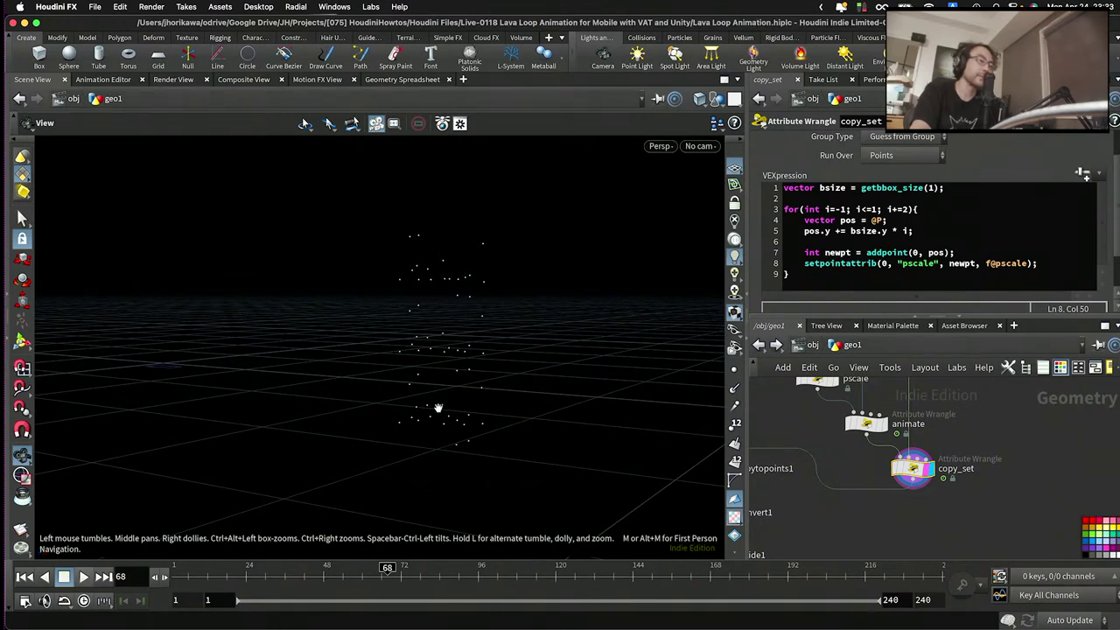
- Review the animate wrangle's position offset code on line 7, then reselect copy_set
left_click(866, 424)
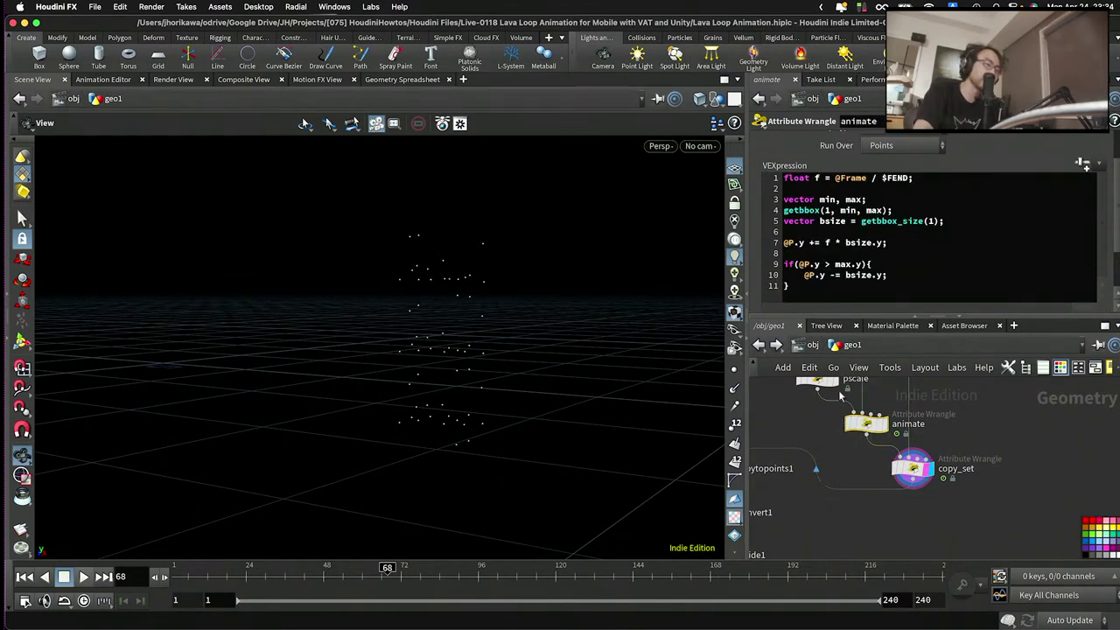
left_click_drag(866, 424, 860, 426)
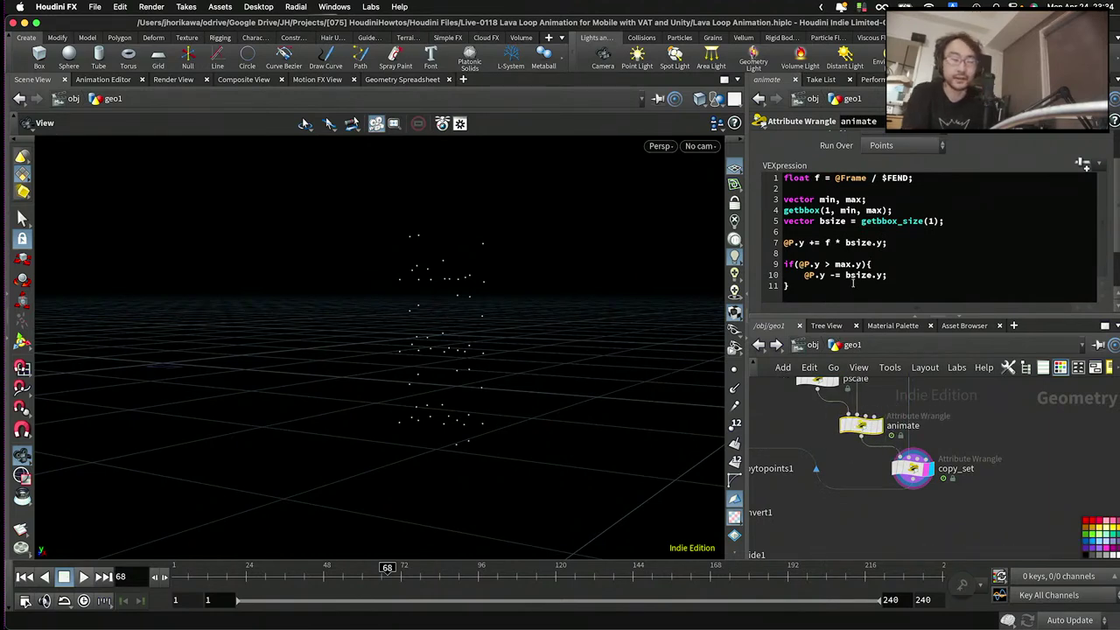
left_click_drag(895, 241, 813, 242)
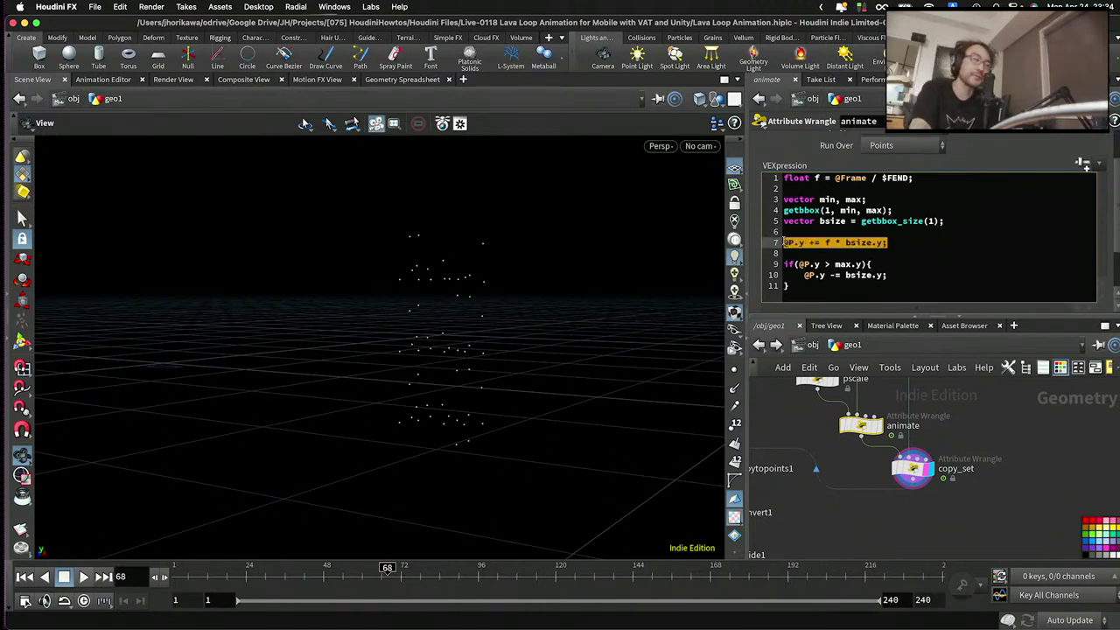
left_click(809, 243)
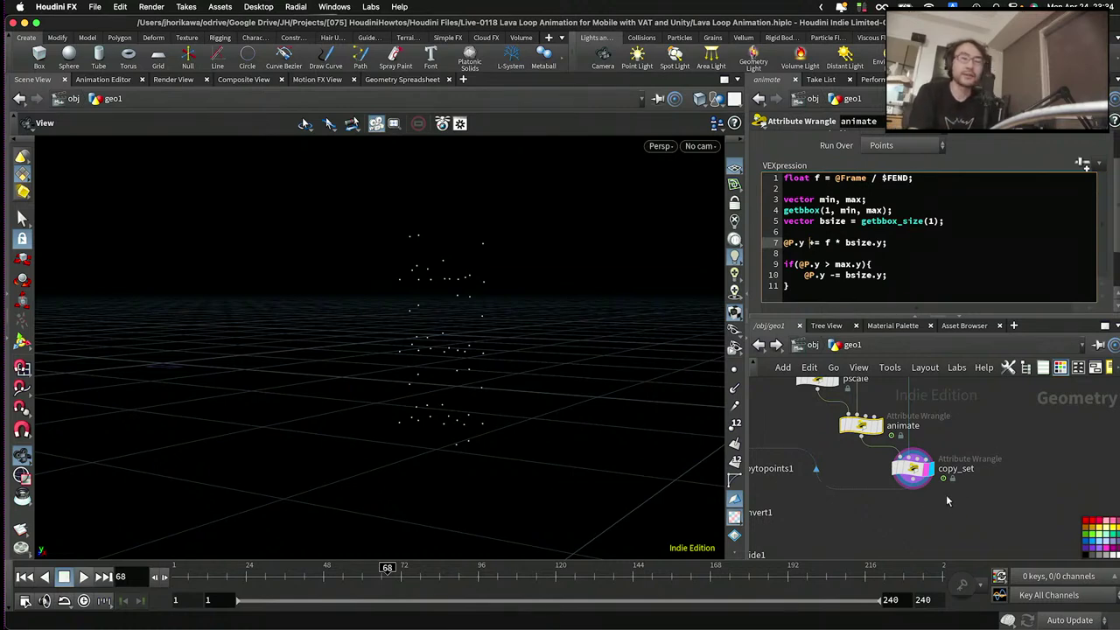
left_click(912, 468)
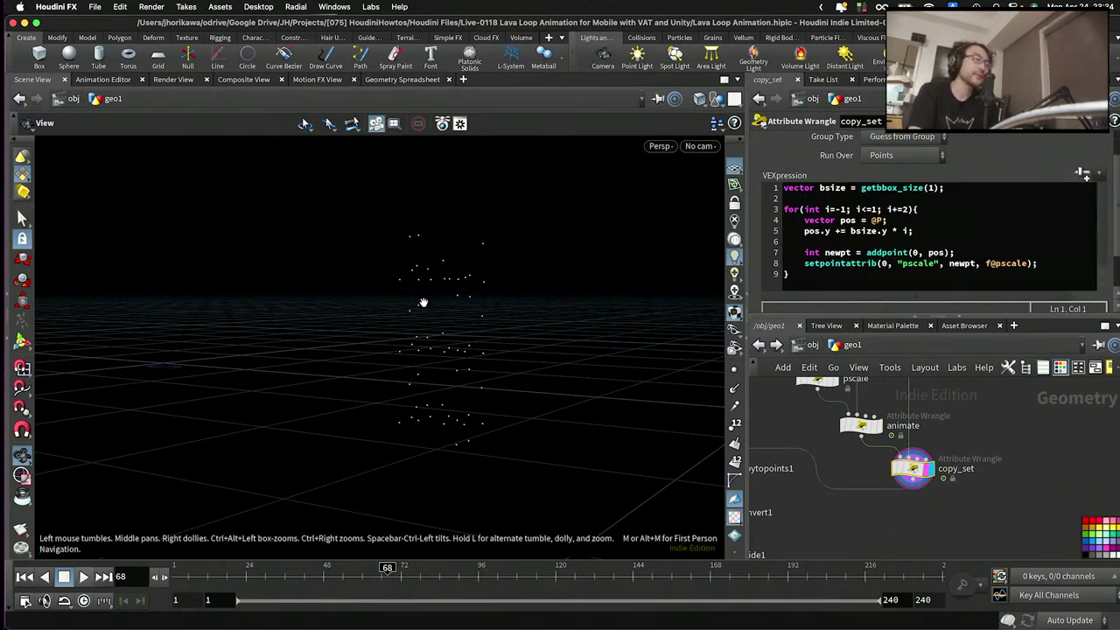
left_click_drag(450, 190, 440, 276)
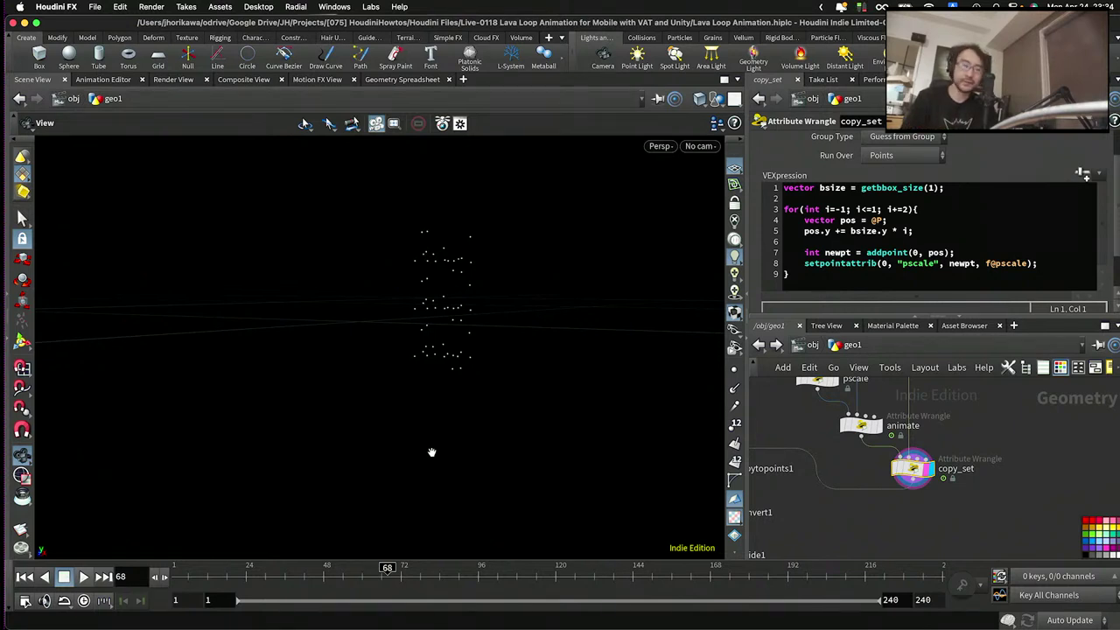
left_click_drag(469, 342, 456, 373)
mouse_move(177, 573)
left_mouse_down()
mouse_move(936, 577)
mouse_move(145, 575)
mouse_move(937, 573)
mouse_move(204, 558)
mouse_move(884, 569)
mouse_move(125, 575)
mouse_move(940, 569)
left_mouse_up()
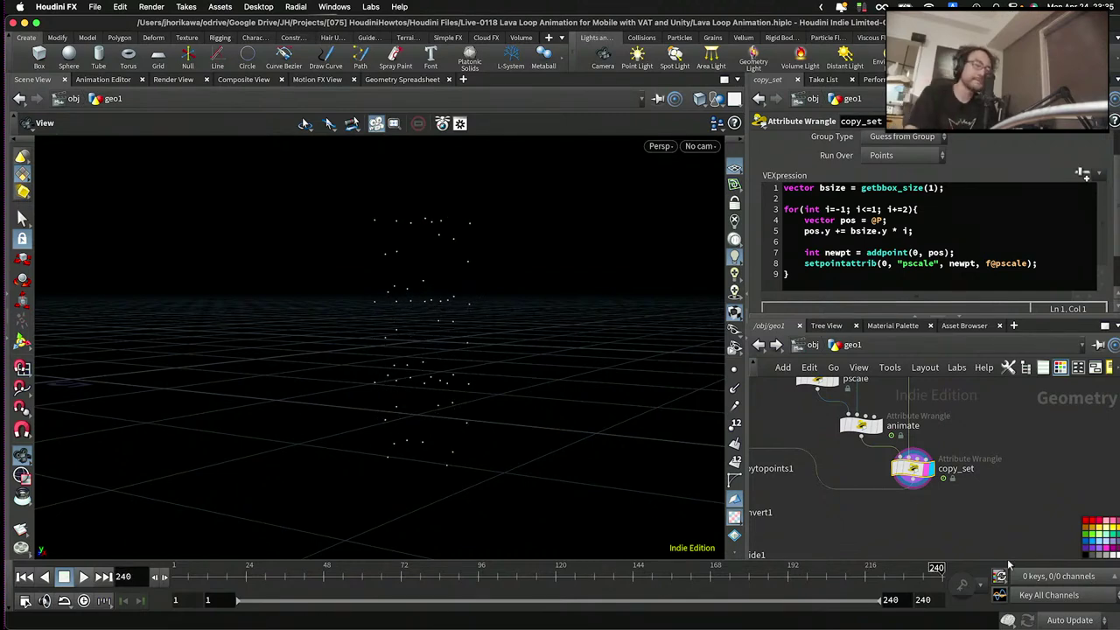
left_click(521, 577)
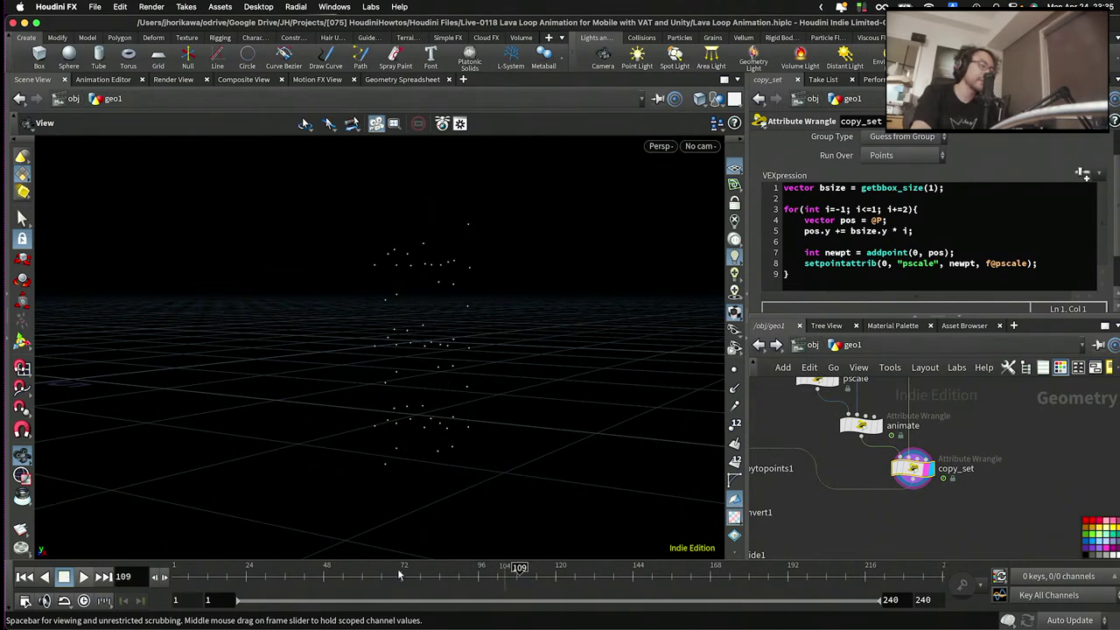
left_click_drag(522, 582, 963, 616)
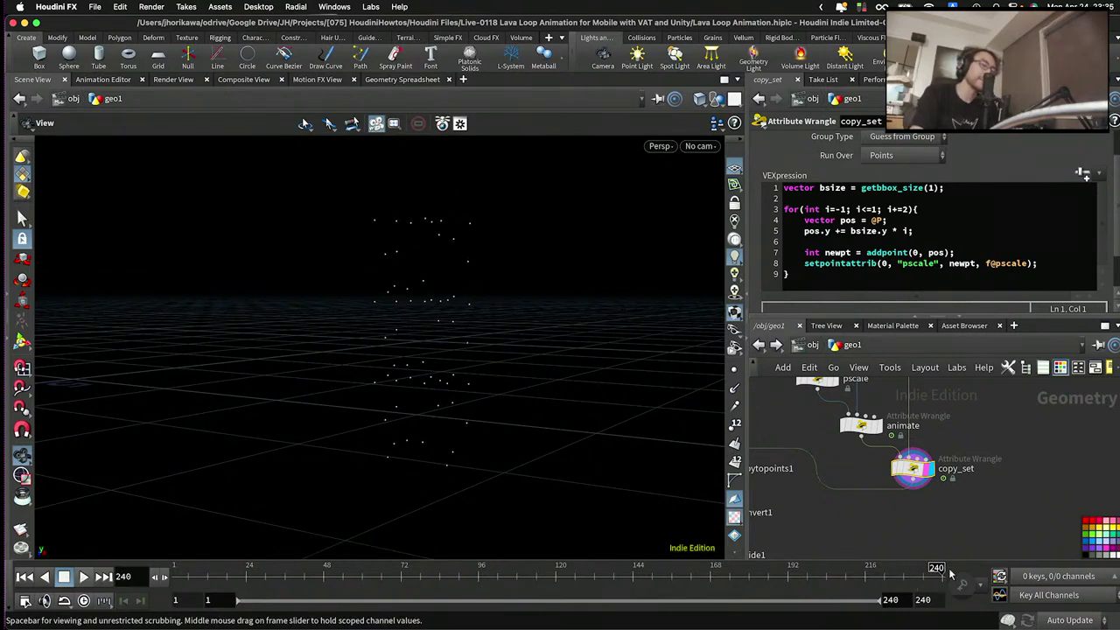
left_click_drag(951, 573, 120, 554)
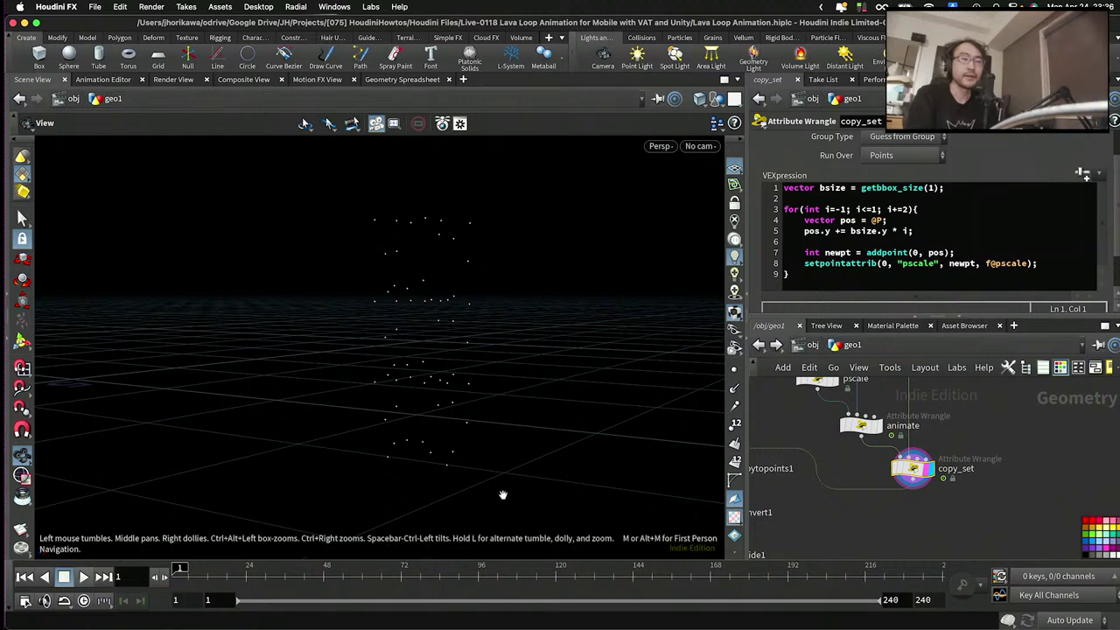
left_click(912, 231)
key("Left")
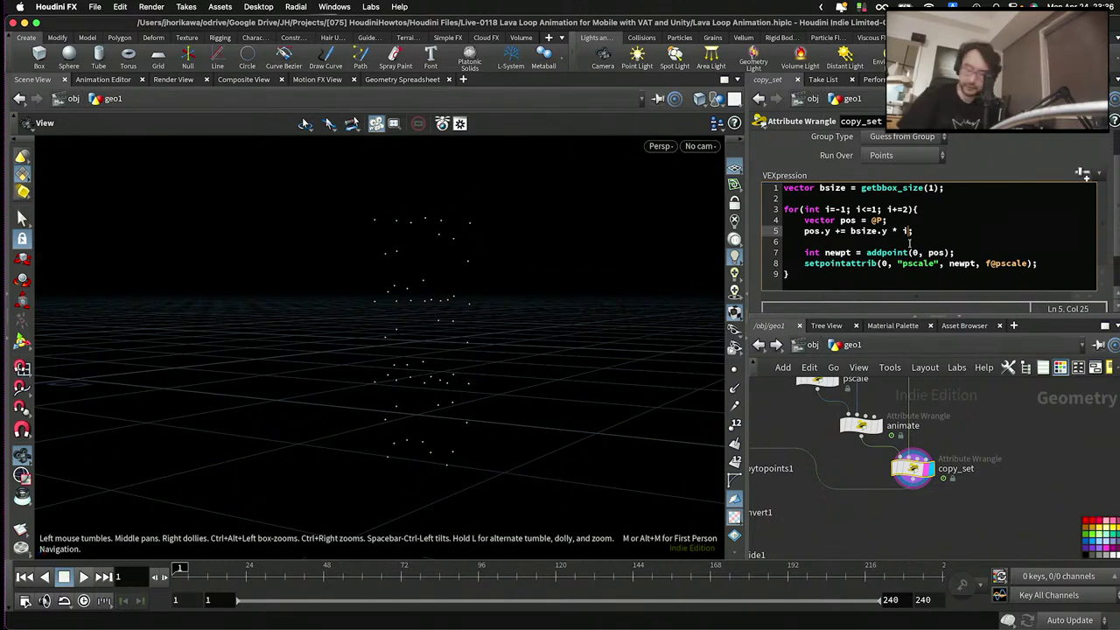
type("8")
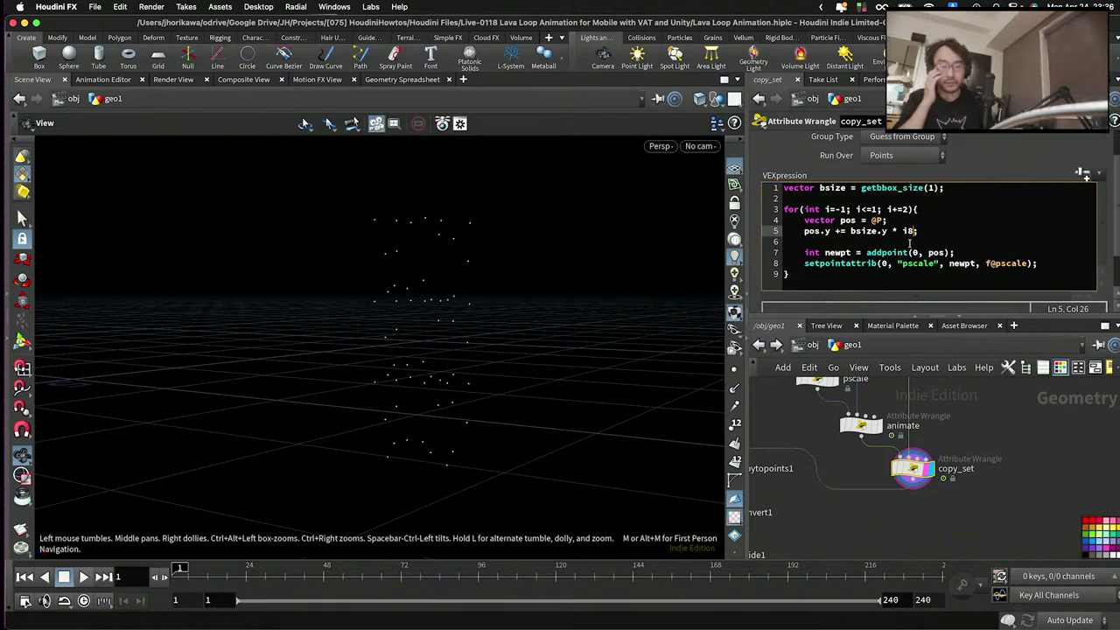
key("BackSpace")
type("*")
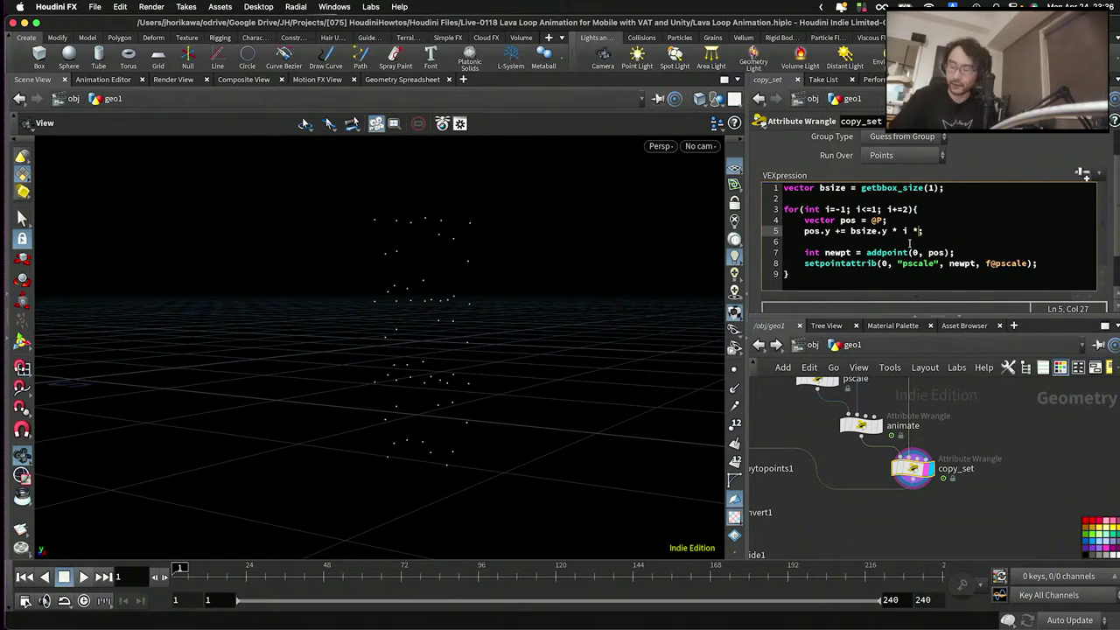
key("BackSpace")
key("BackSpace")
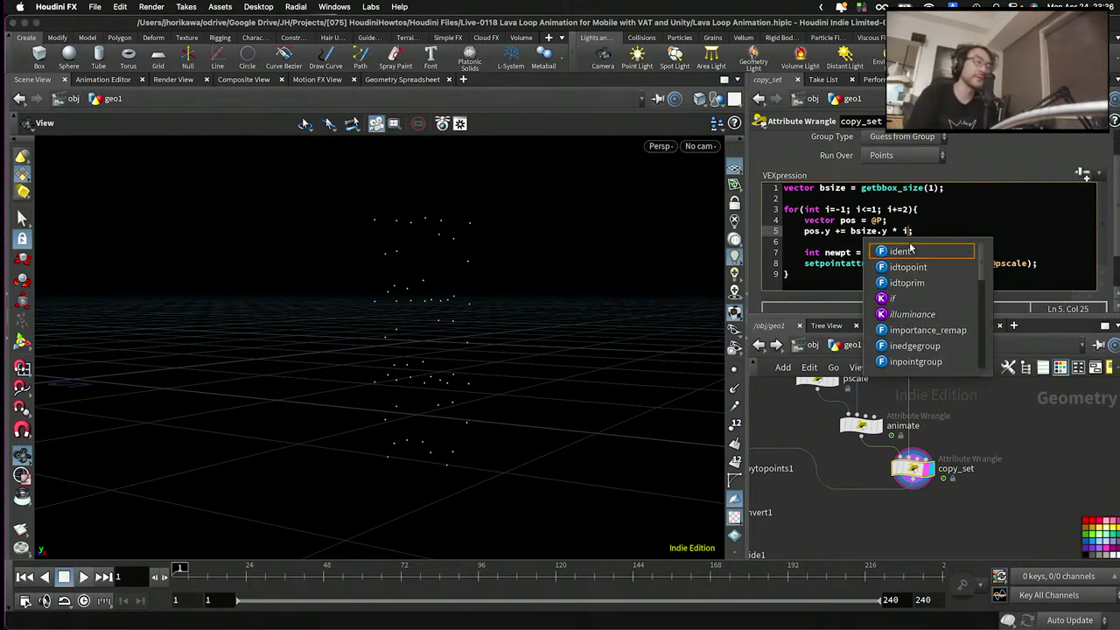
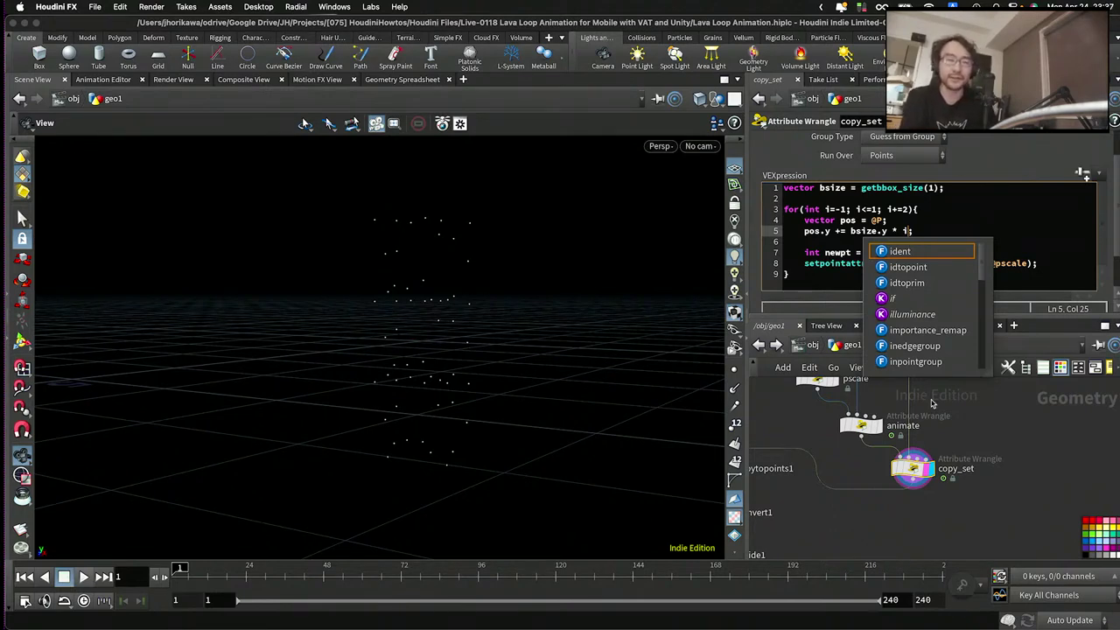
- Select the pscale wrangle and inspect its rnd = rand(@P) definition on line 1
key("Escape")
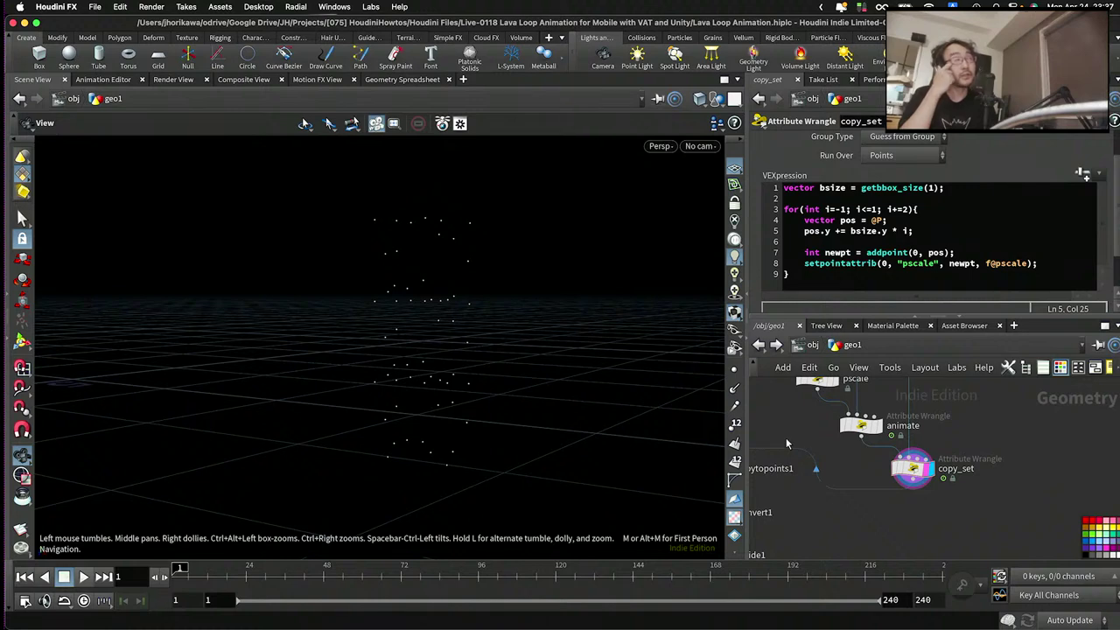
mouse_move(860, 425)
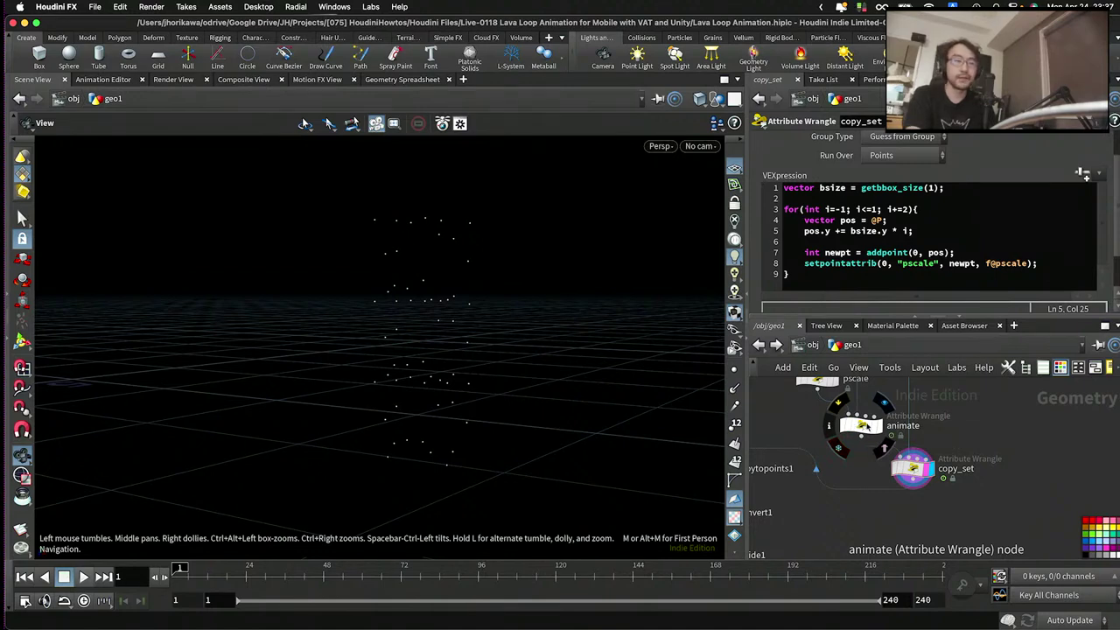
left_click(860, 426)
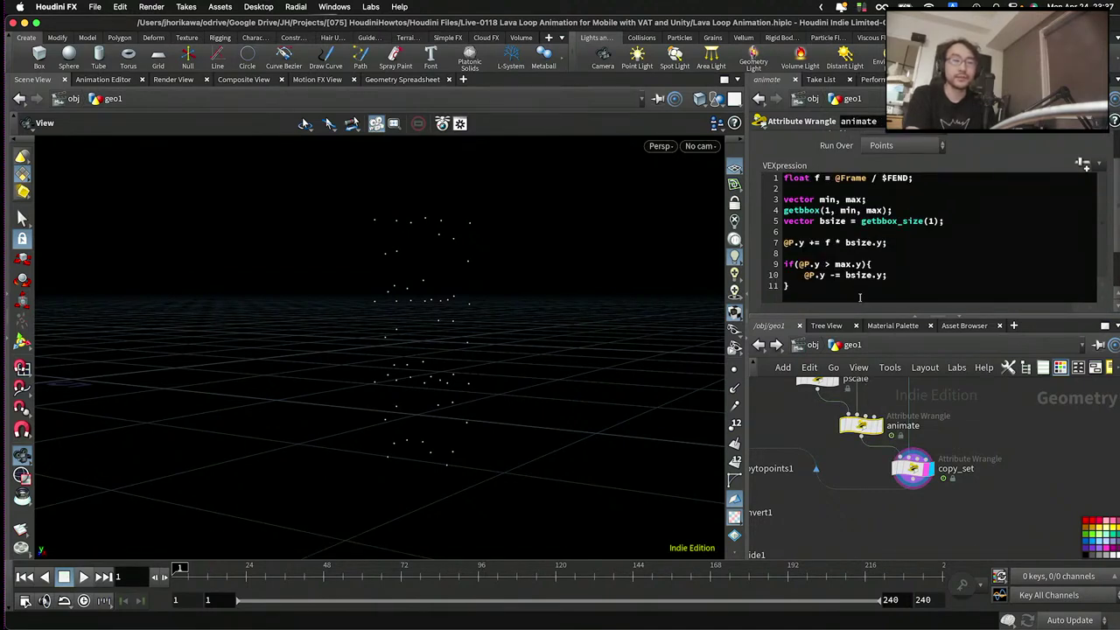
middle_click_drag(807, 365, 863, 431)
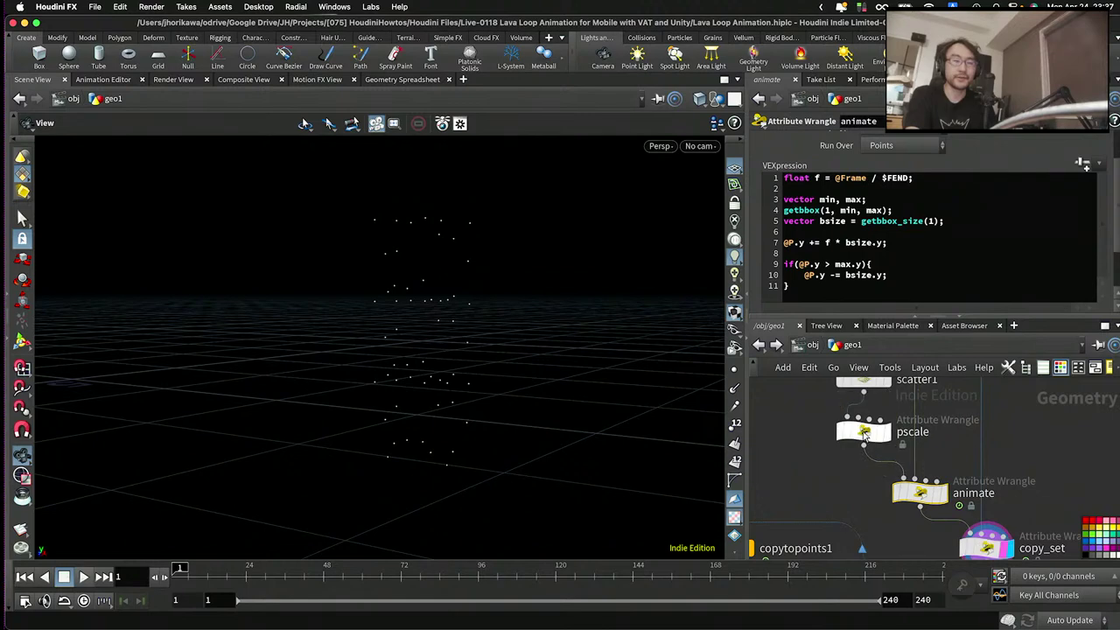
left_click_drag(864, 431, 870, 433)
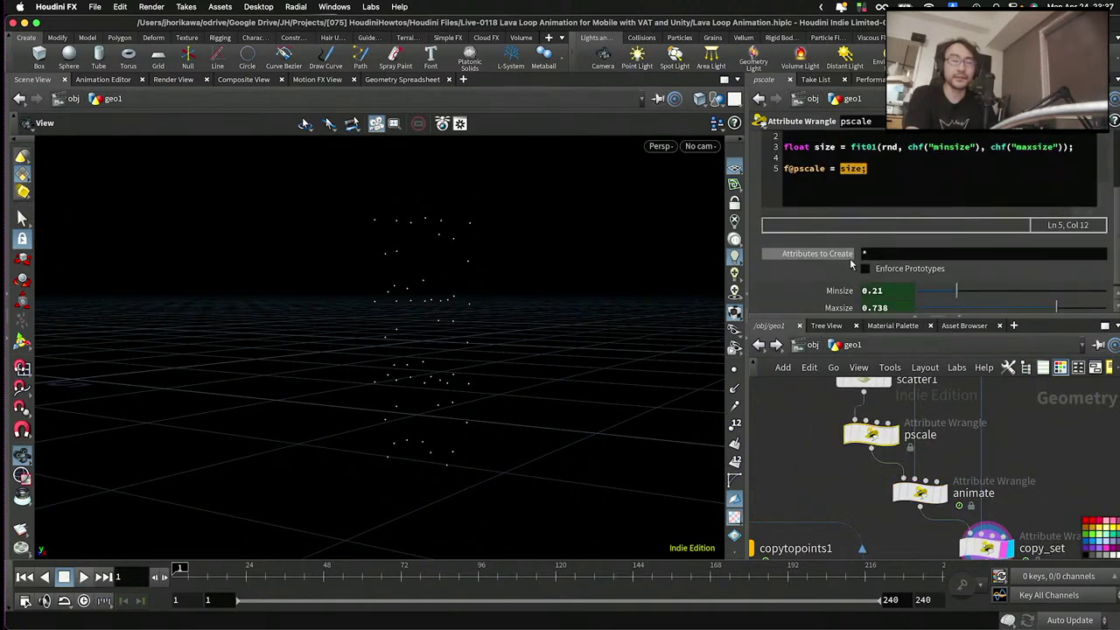
scroll(850, 260, "up", 5)
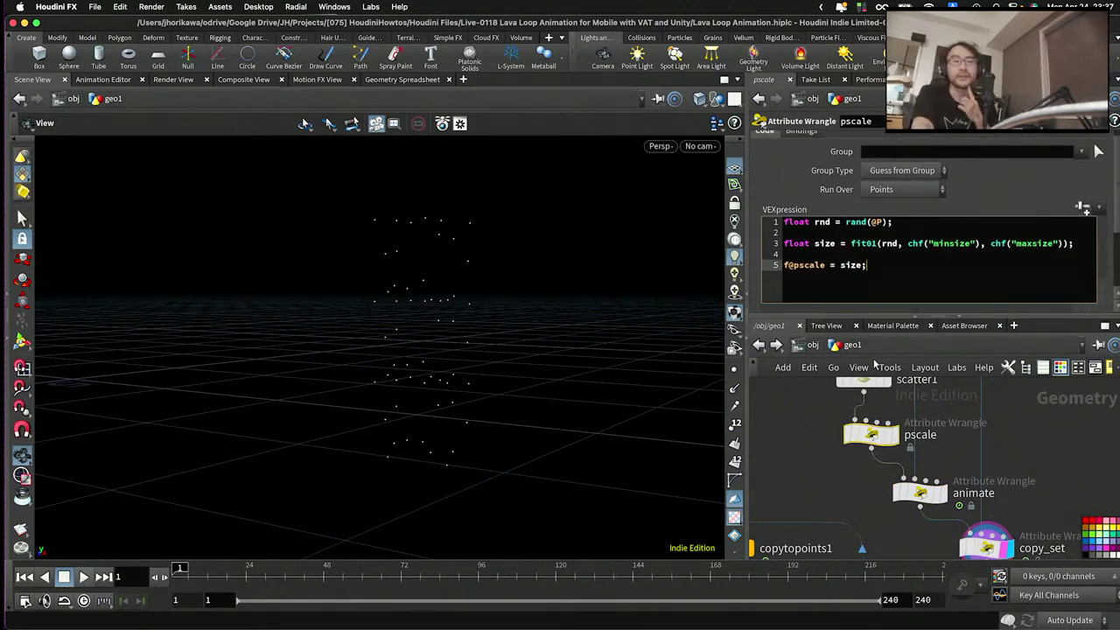
left_click_drag(871, 444, 865, 447)
left_click_drag(828, 221, 814, 221)
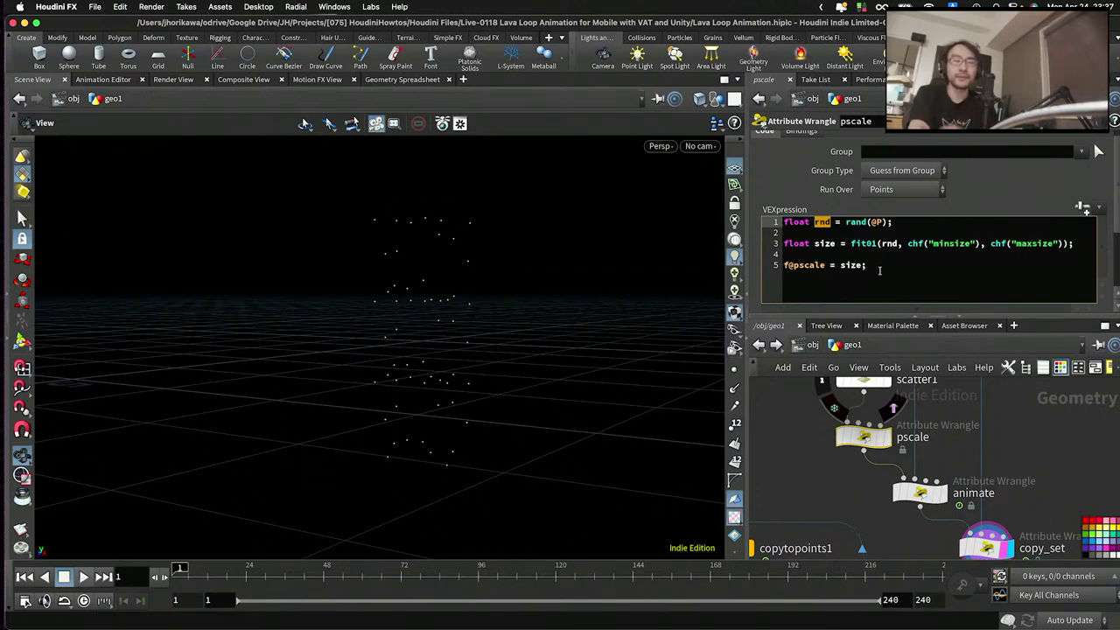
left_click_drag(892, 221, 841, 221)
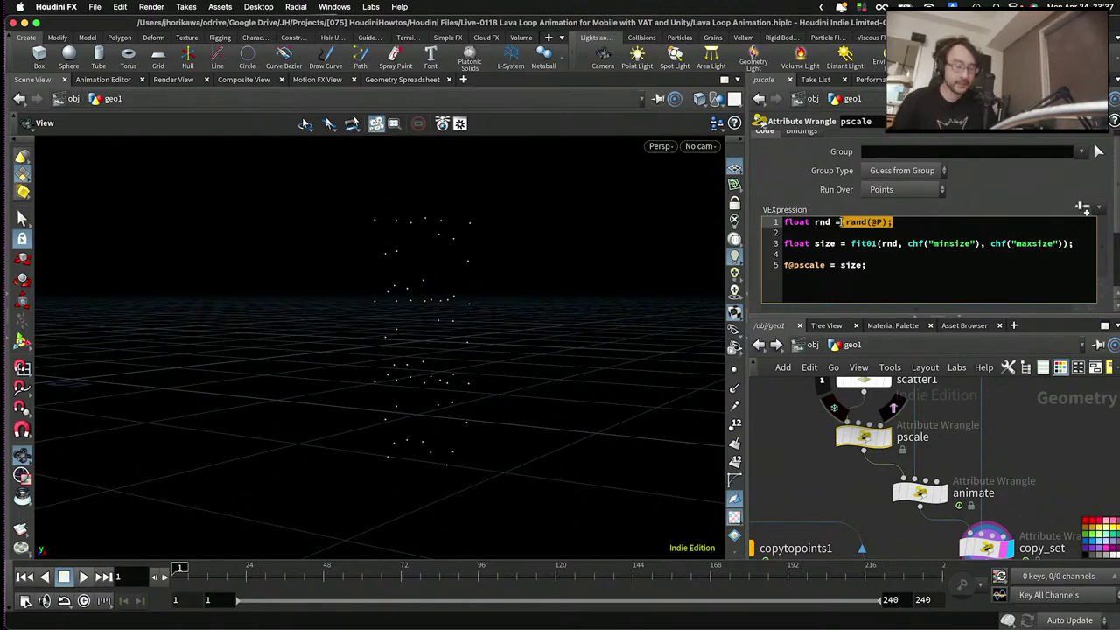
- Add a new line f@rnd = rnd; after line 5 of the pscale wrangle
left_click(908, 277)
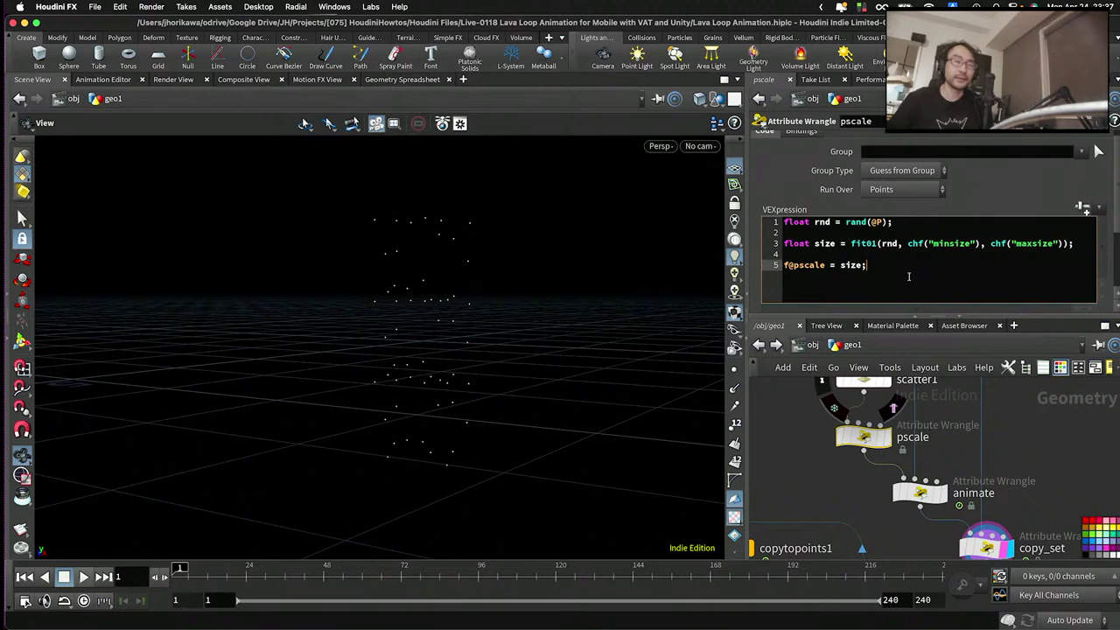
key("Return")
type("f")
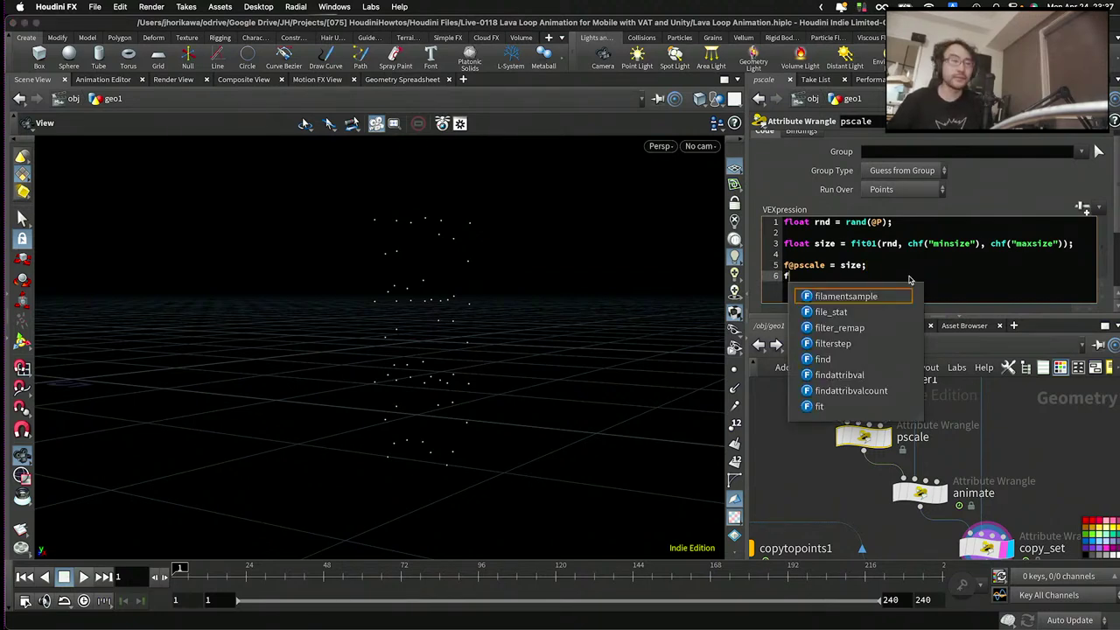
type("@")
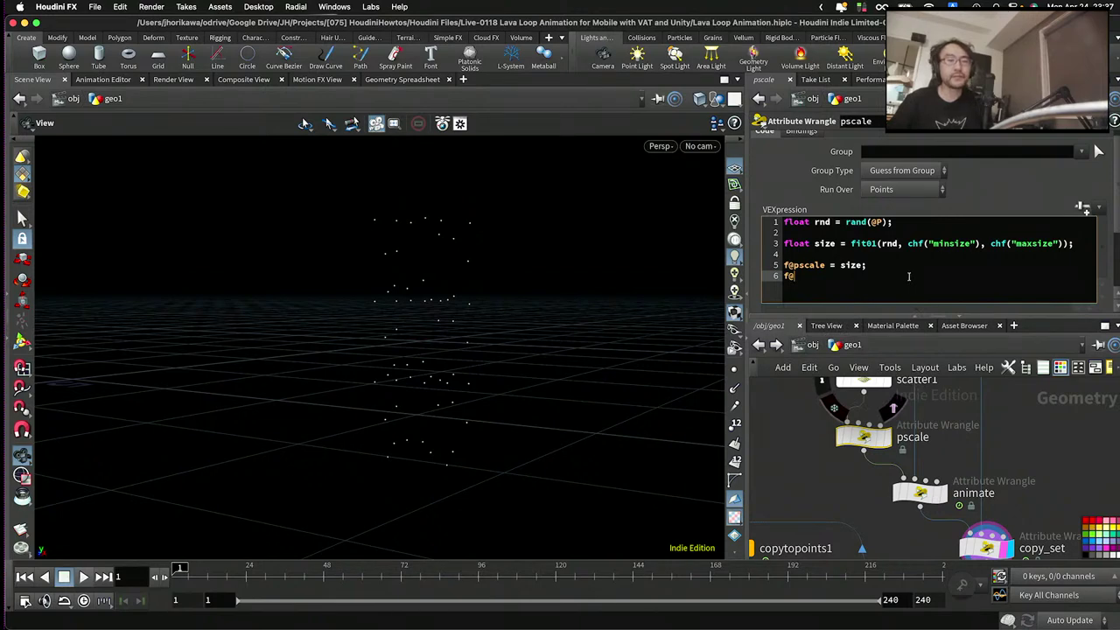
type("rnd =")
key("BackSpace")
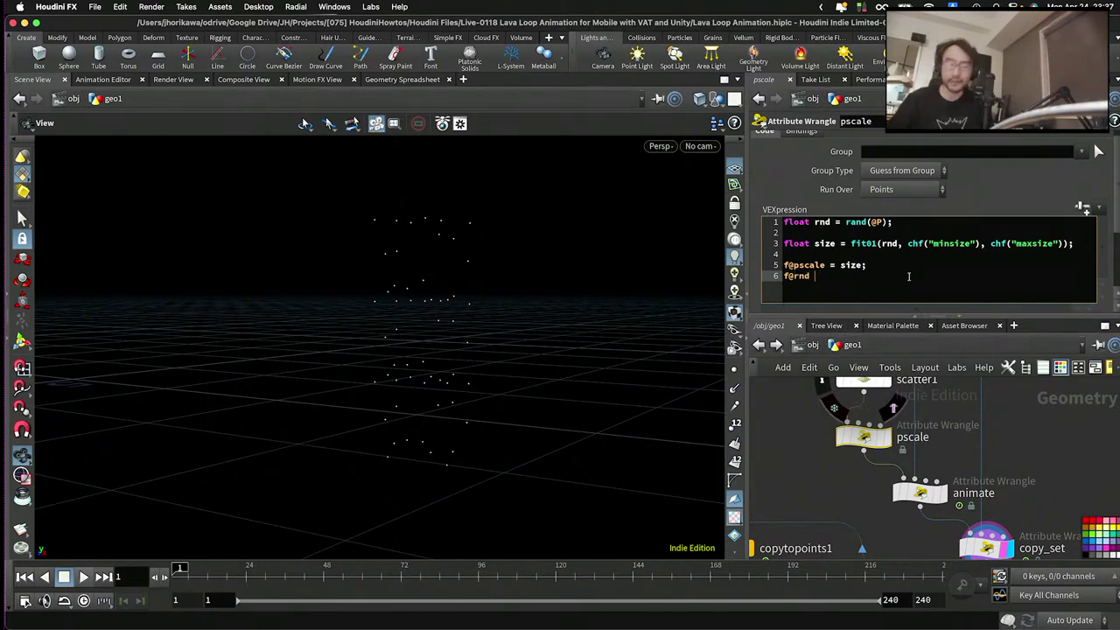
type("= rnd;")
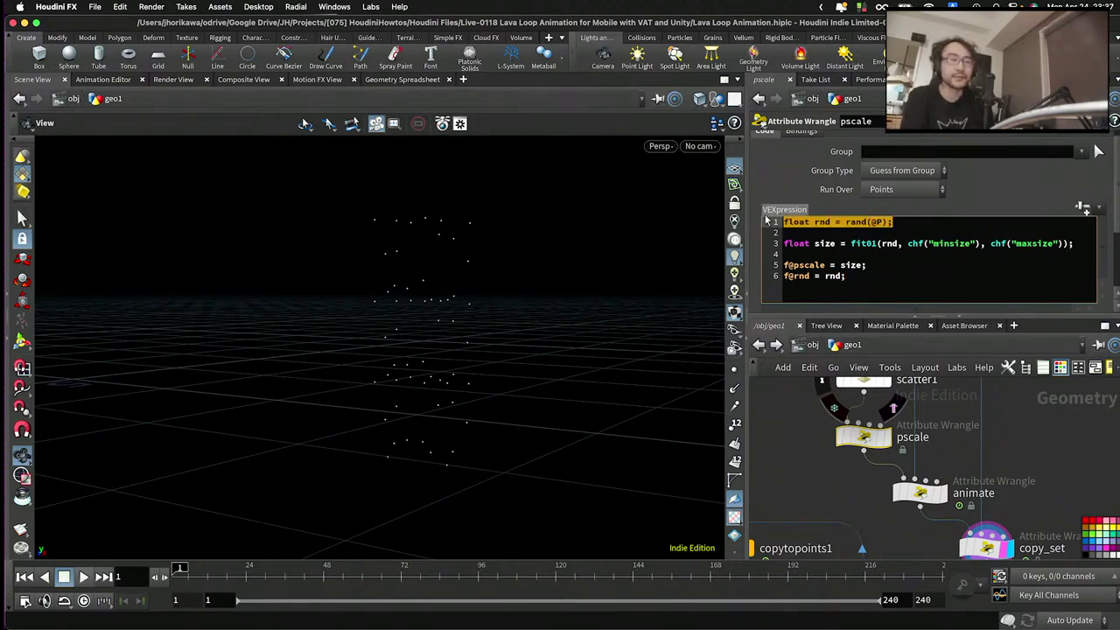
left_click_drag(850, 278, 778, 274)
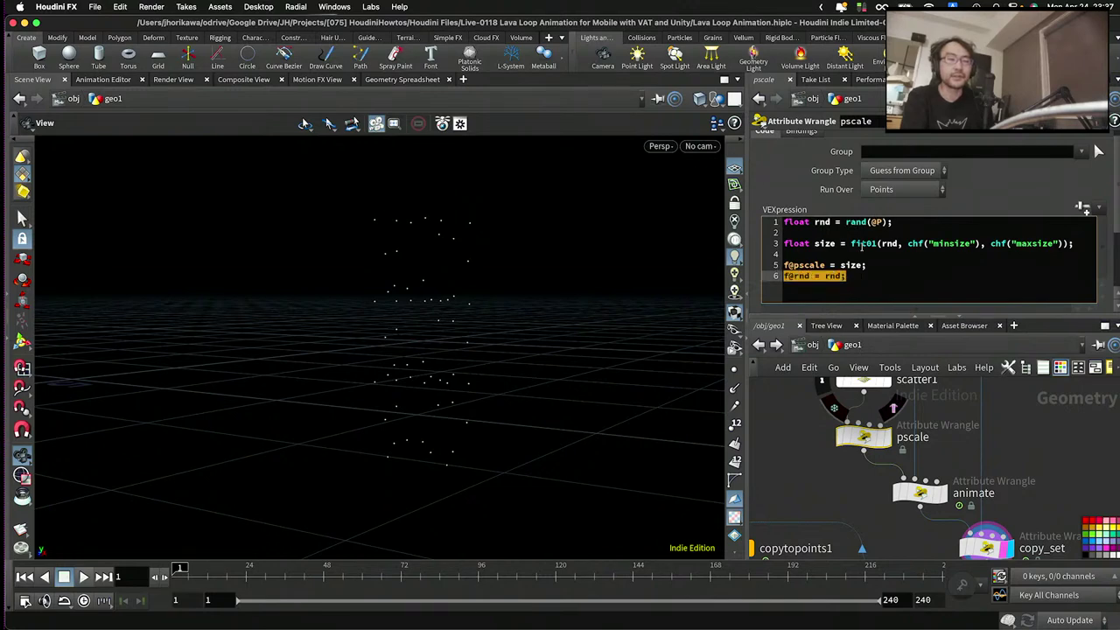
left_click_drag(904, 224, 817, 222)
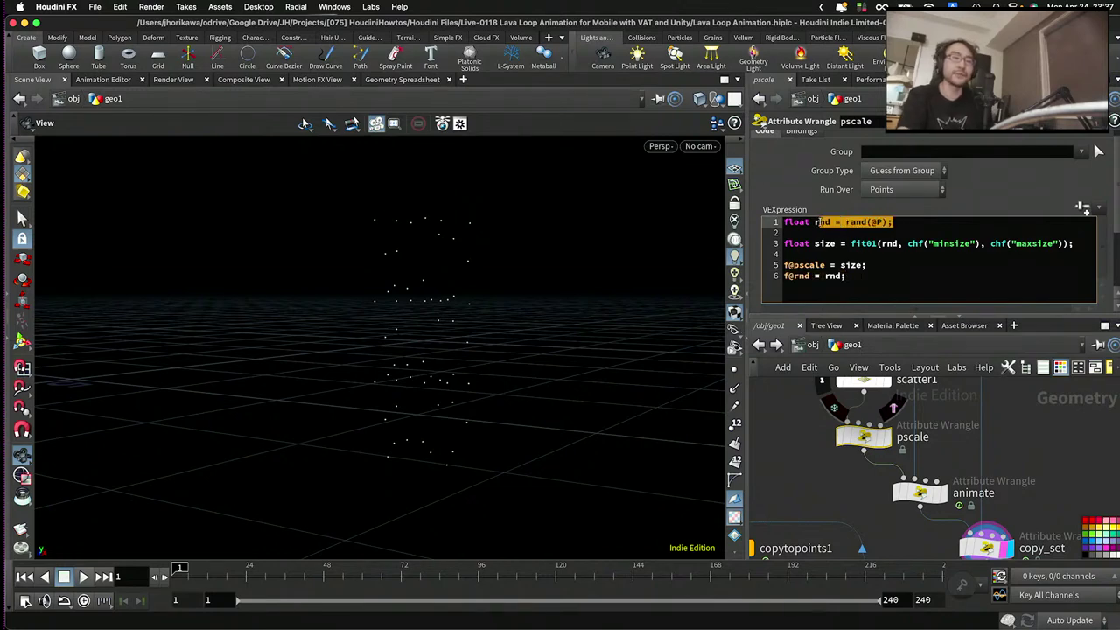
left_click_drag(850, 276, 759, 274)
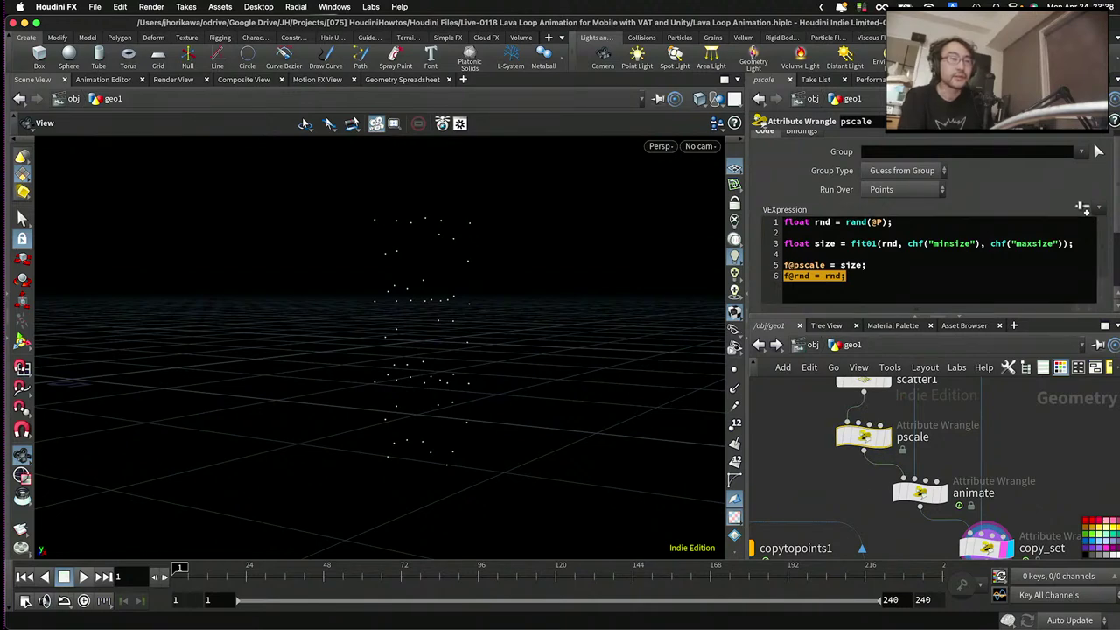
- Turn the pane into a Geometry Spreadsheet and browse the points' P, pscale and rnd values
left_click(1109, 79)
mouse_move(980, 113)
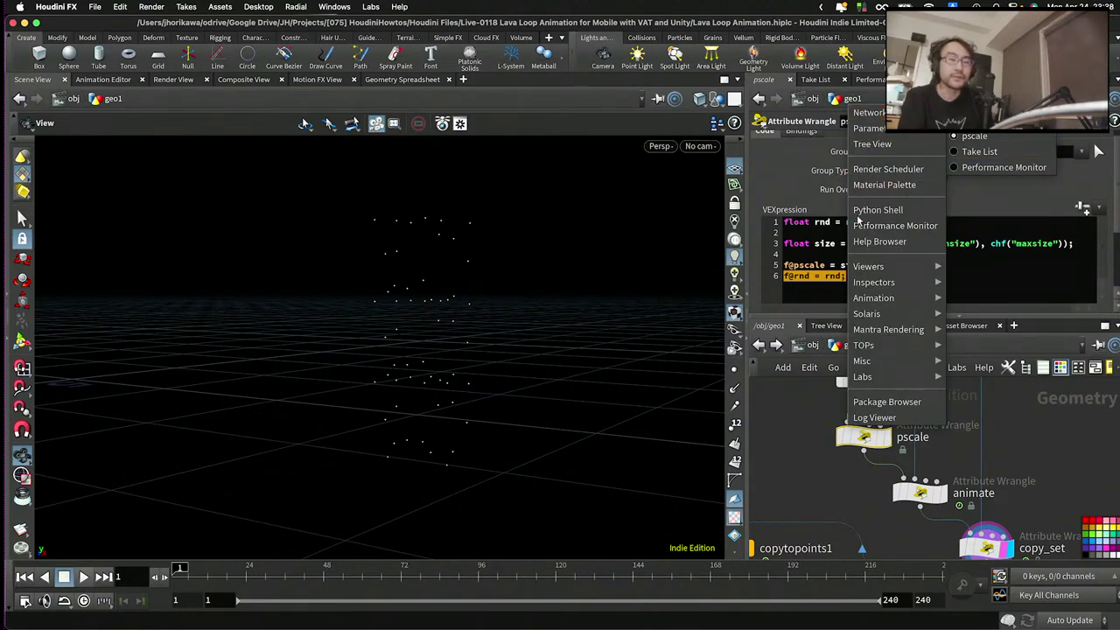
mouse_move(874, 282)
left_click(980, 284)
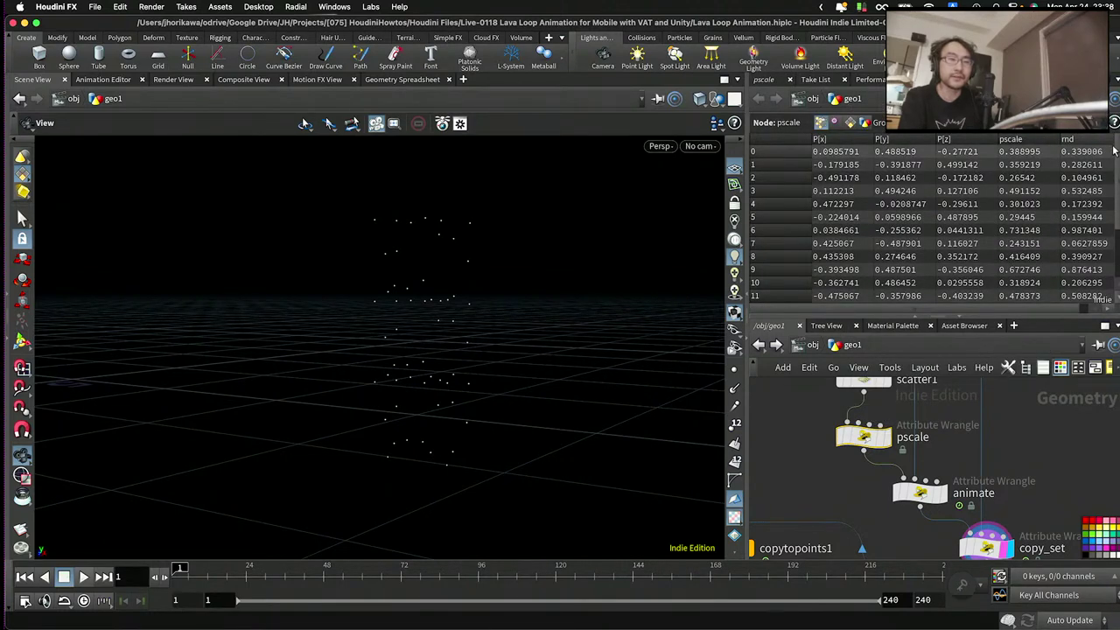
scroll(1095, 178, "down", 2)
scroll(1095, 179, "up", 3)
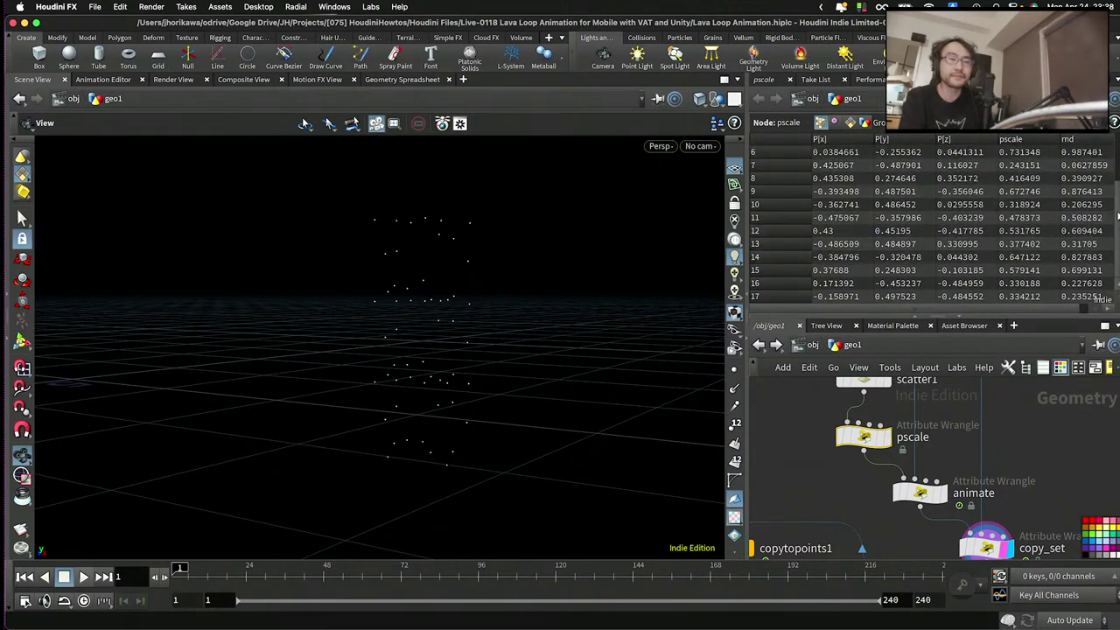
scroll(968, 472, "down", 3)
scroll(969, 472, "up", 3)
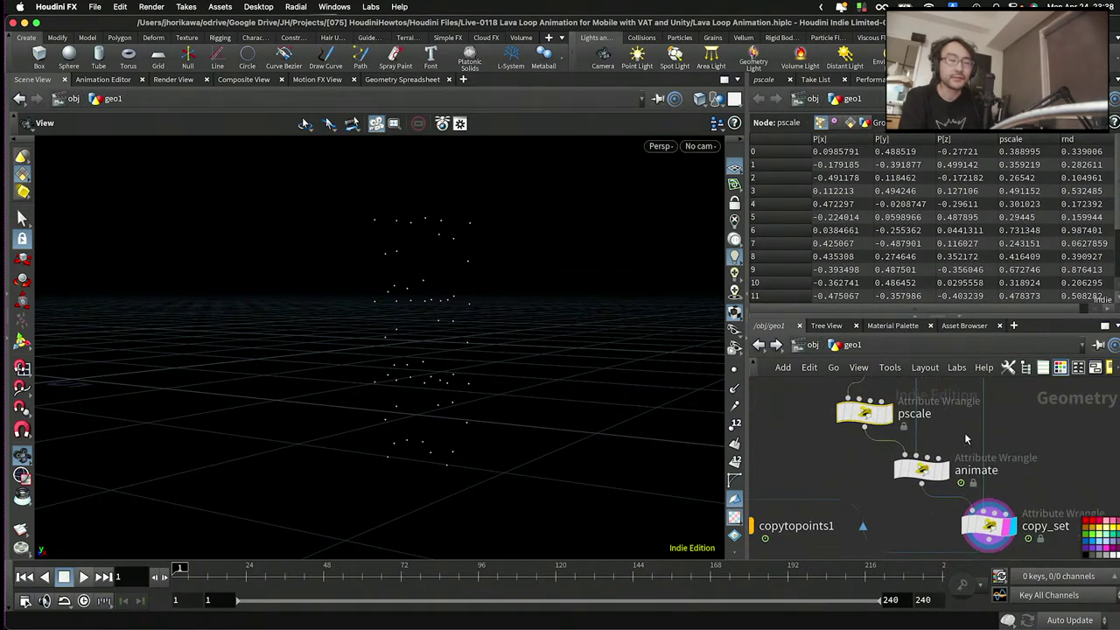
- In the animate wrangle, add float rnd = f@rnd; after line 5
left_click(920, 456)
left_click(772, 80)
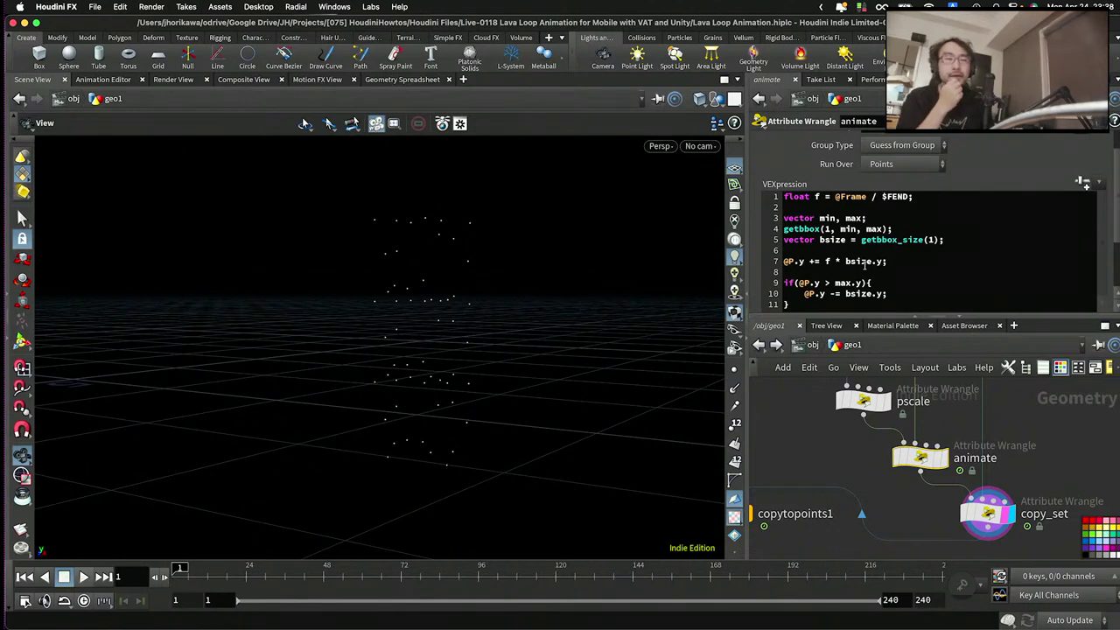
left_click(967, 244)
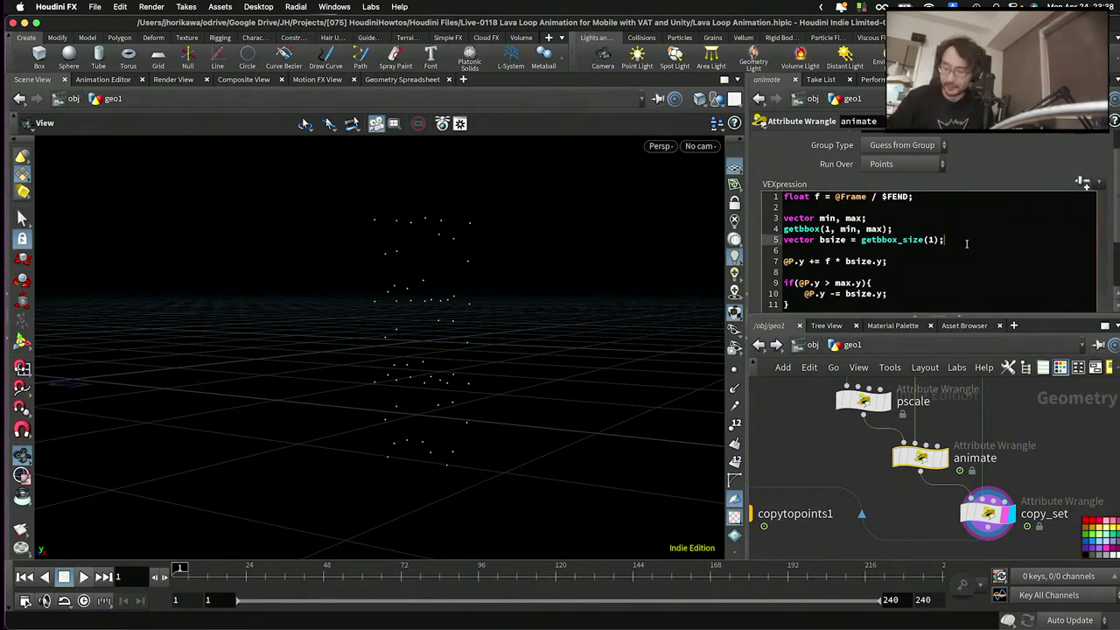
key("Return")
key("Return")
type("fl")
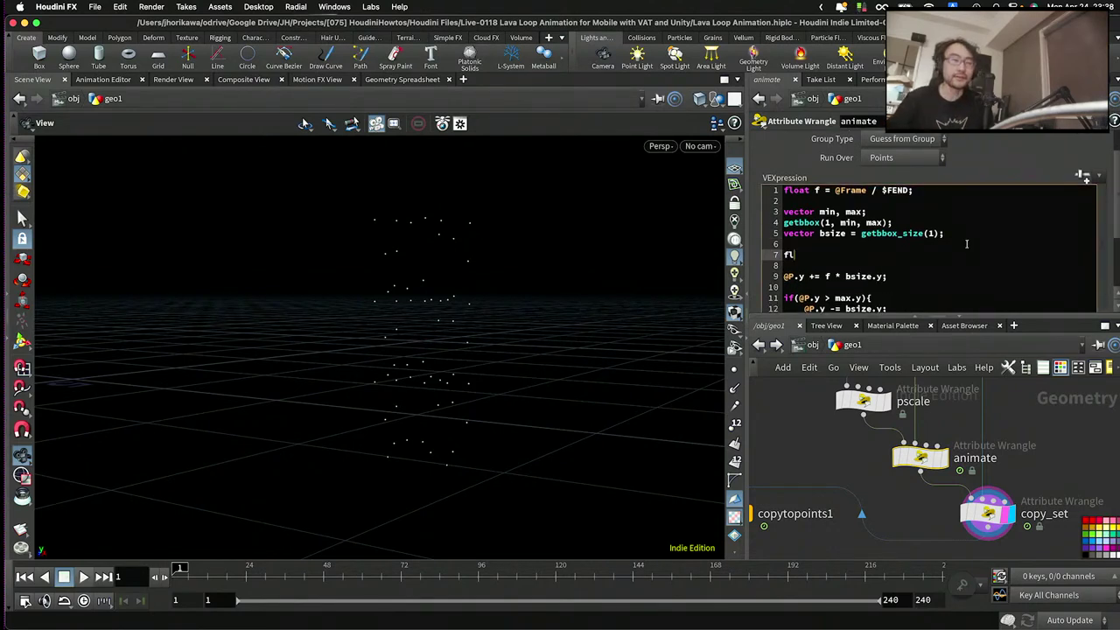
type("oat rnd = f")
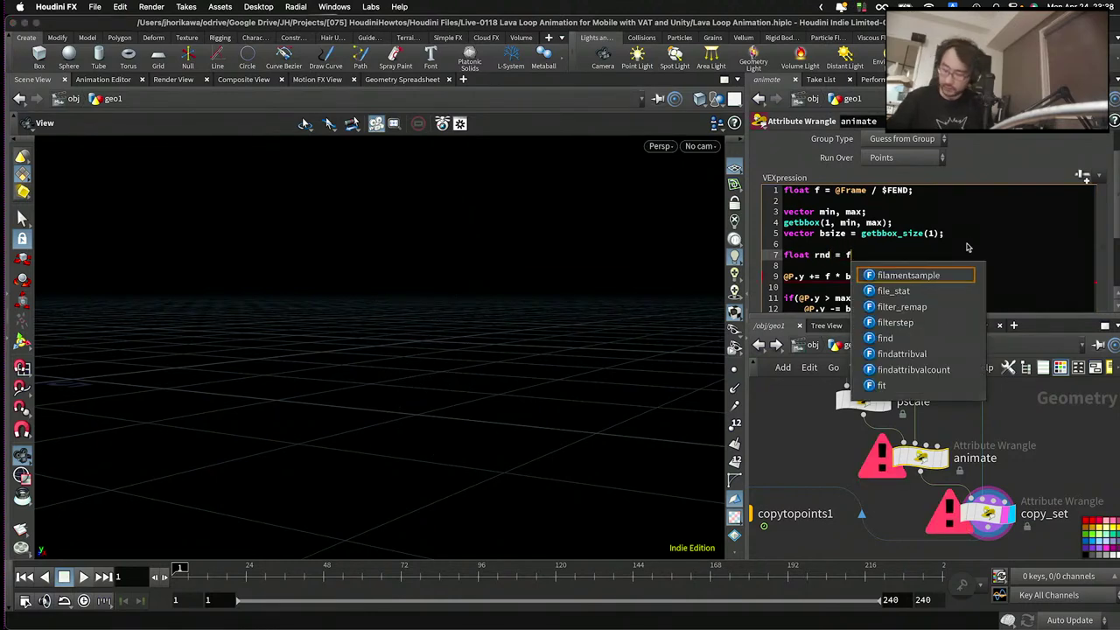
type("@")
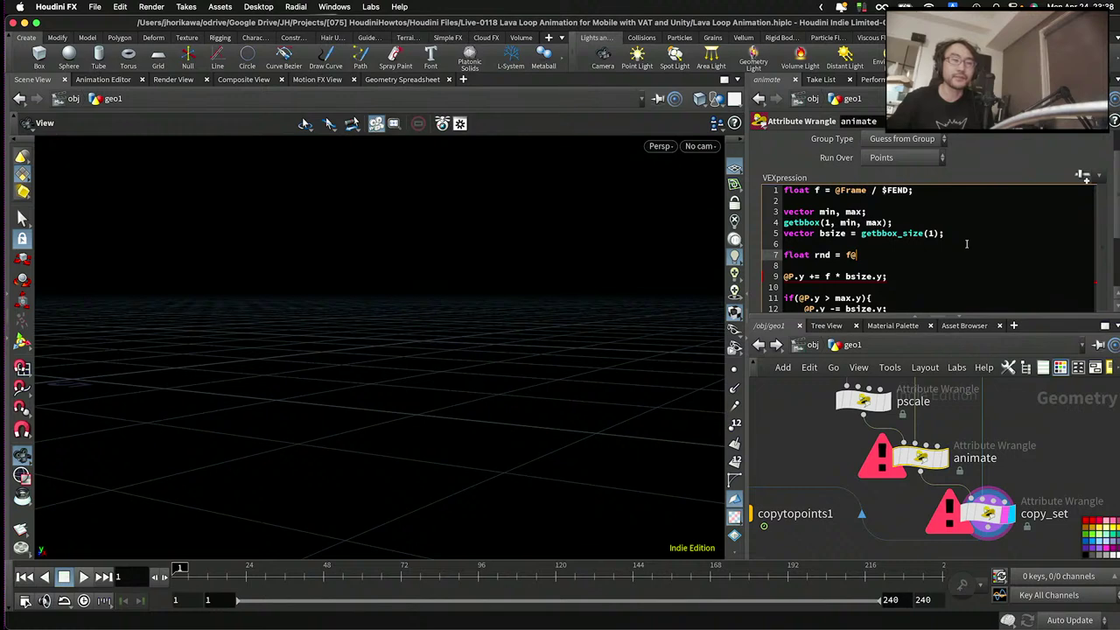
type("rnd;")
- Add a line remapping rnd with fit01 between chi("minspeed") and chi("maxspeed")
key("Return")
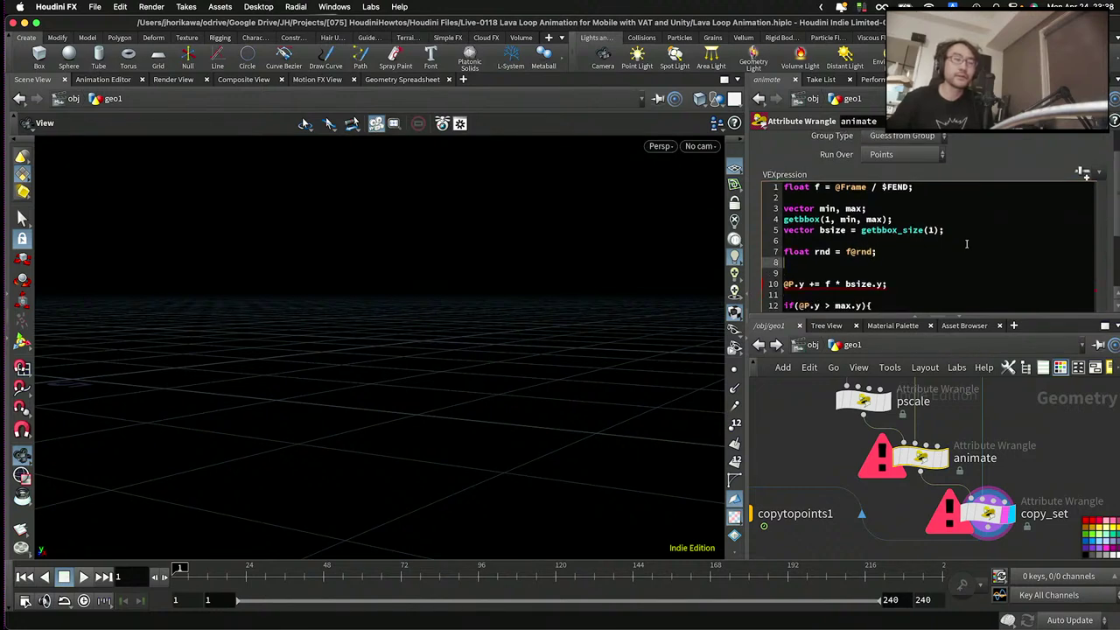
type("rnd = fit01")
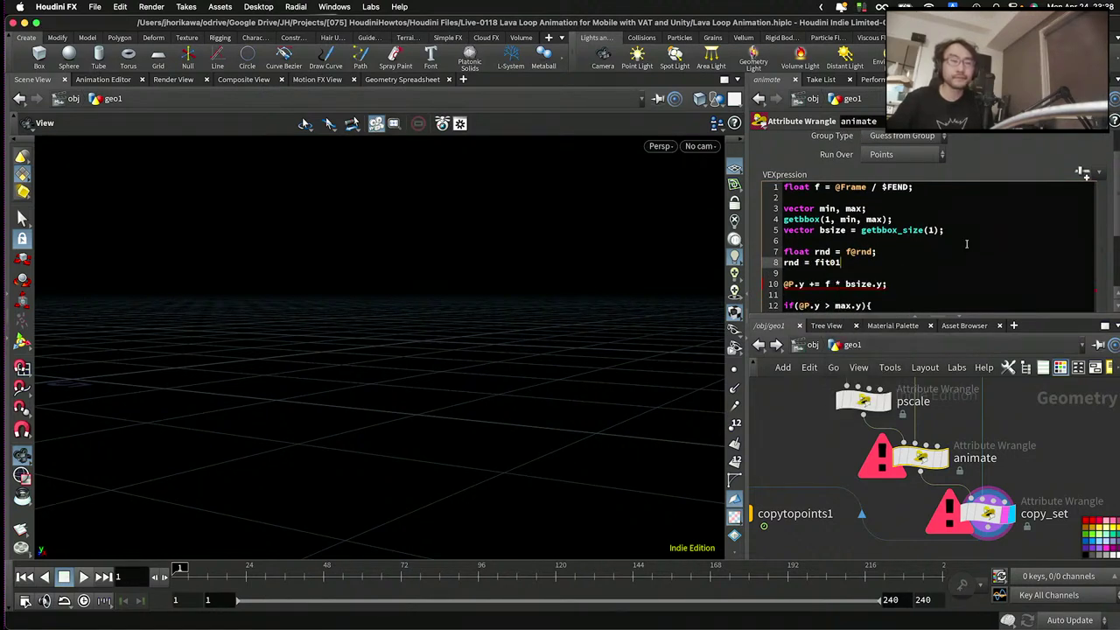
type("(rnd,")
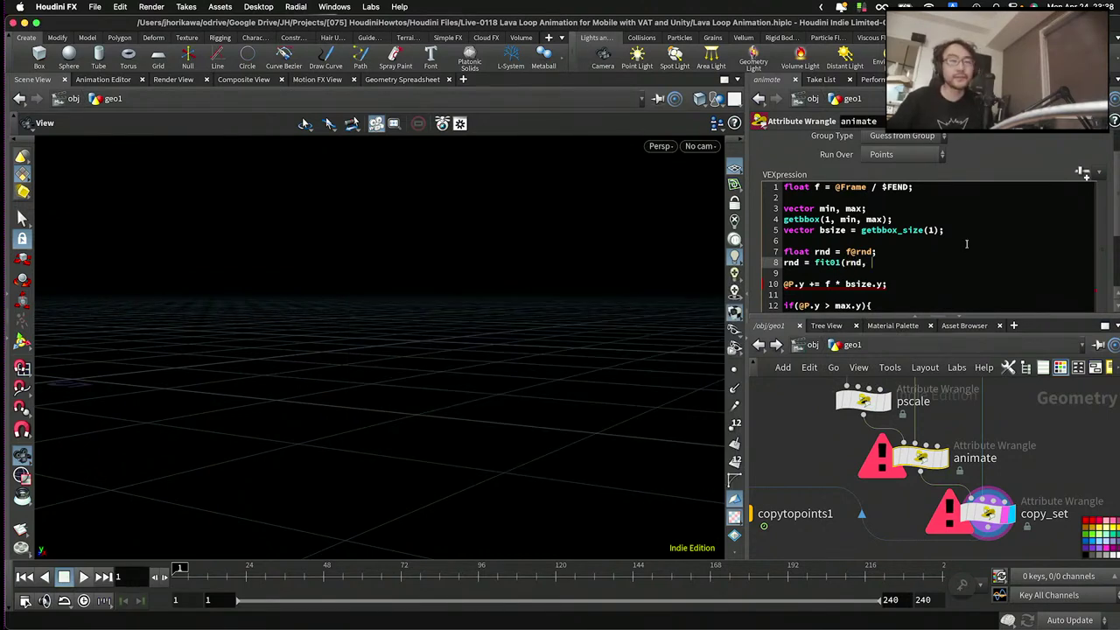
type(" chf*")
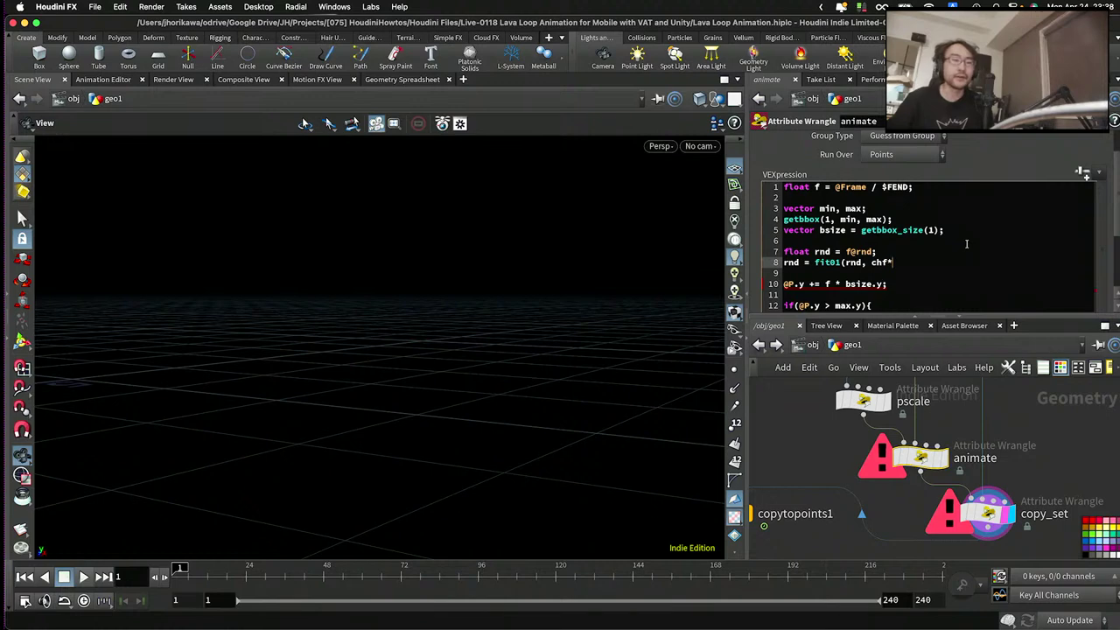
type("f")
key("BackSpace")
type("i*")
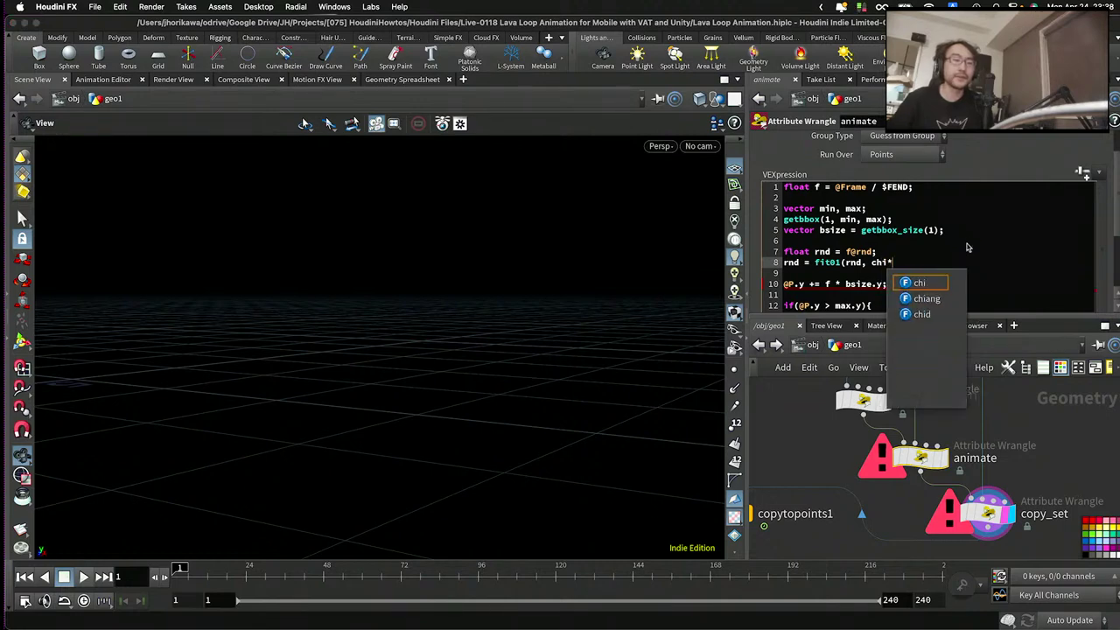
type("@(")
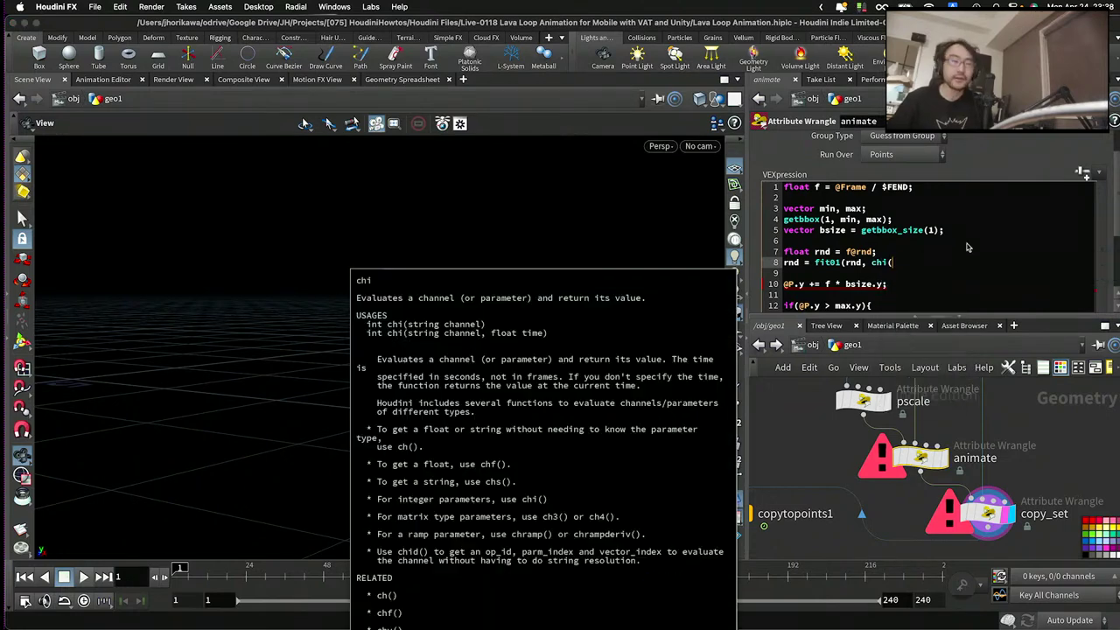
type("@")
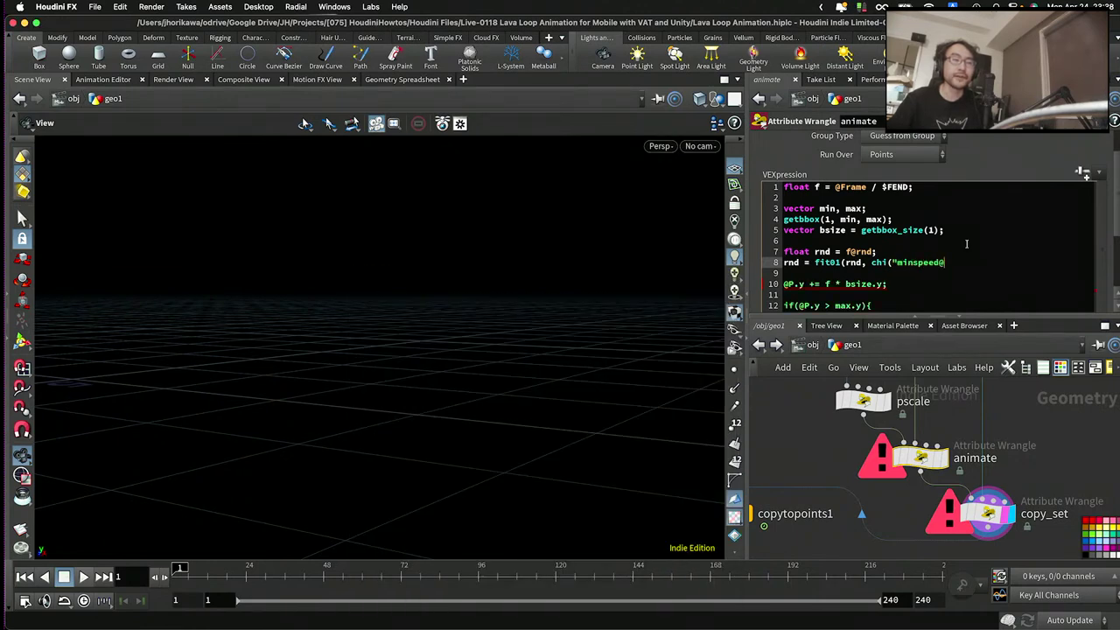
key("BackSpace")
type("\"")
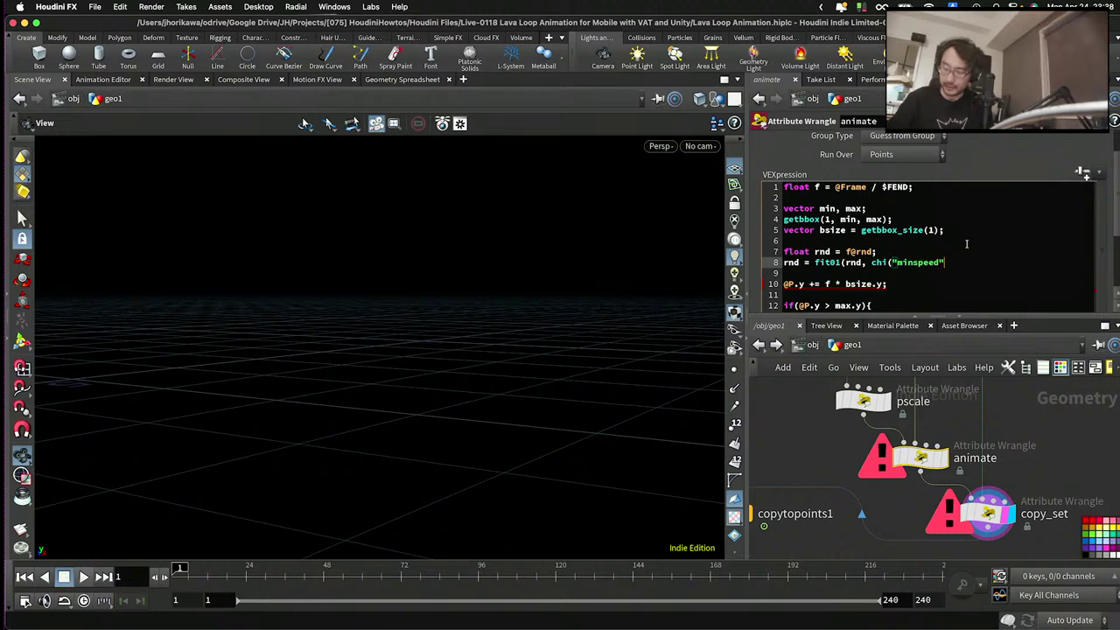
type("), ch")
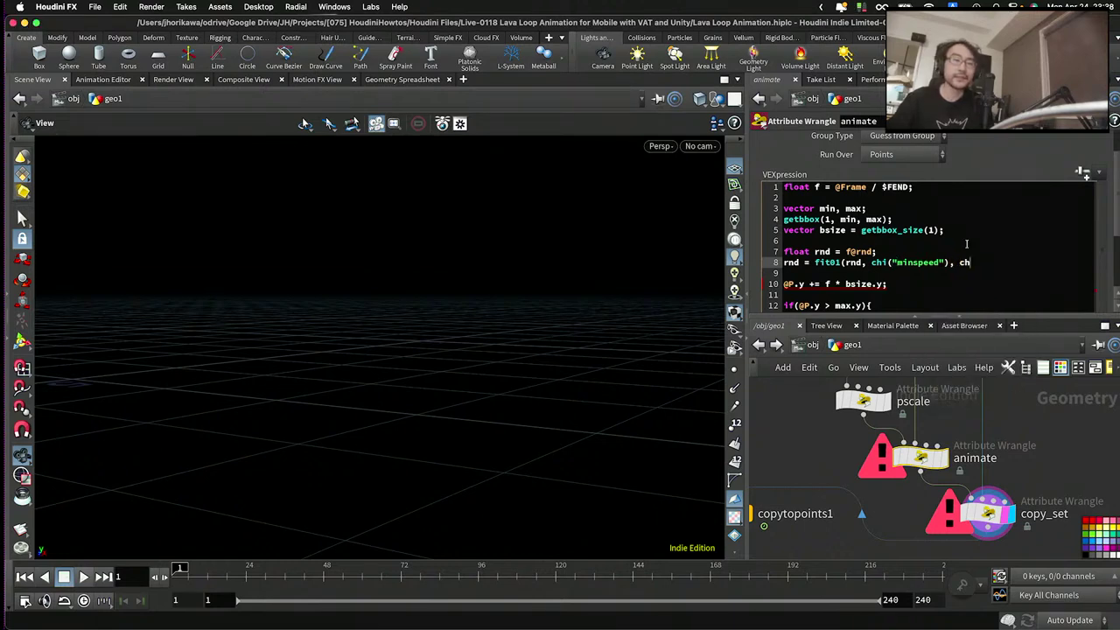
type("i(\"maxspeed")
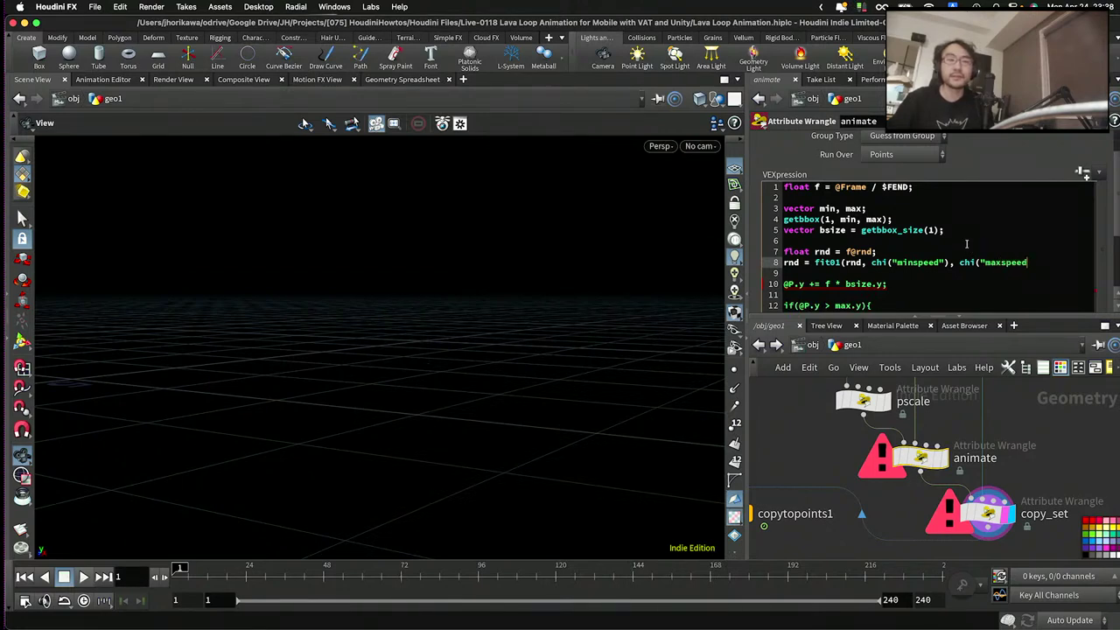
type("\"")
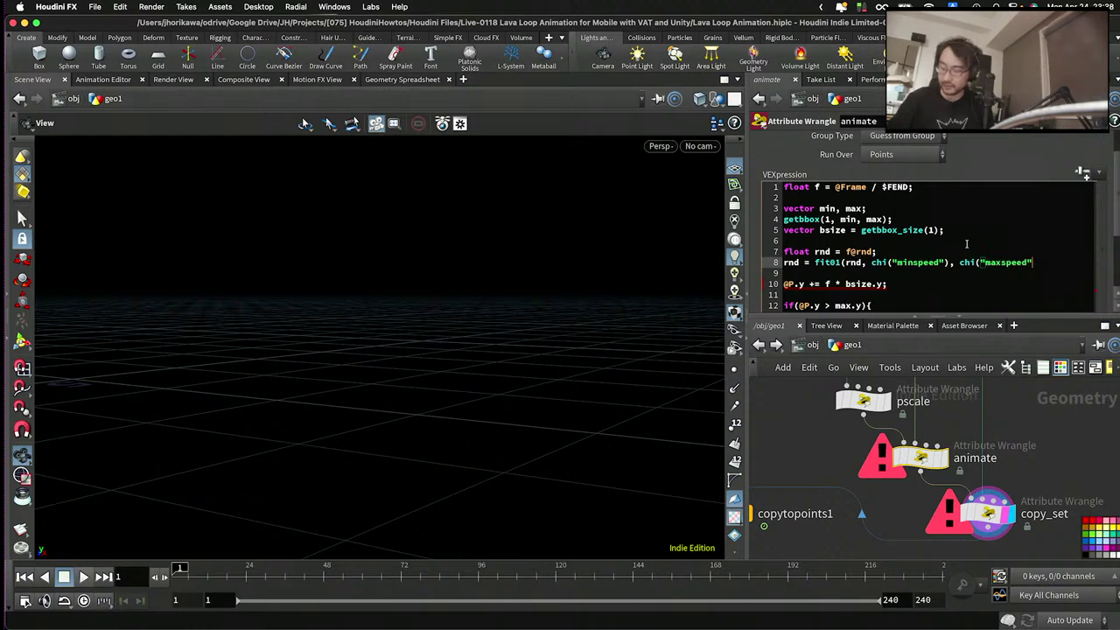
type("());")
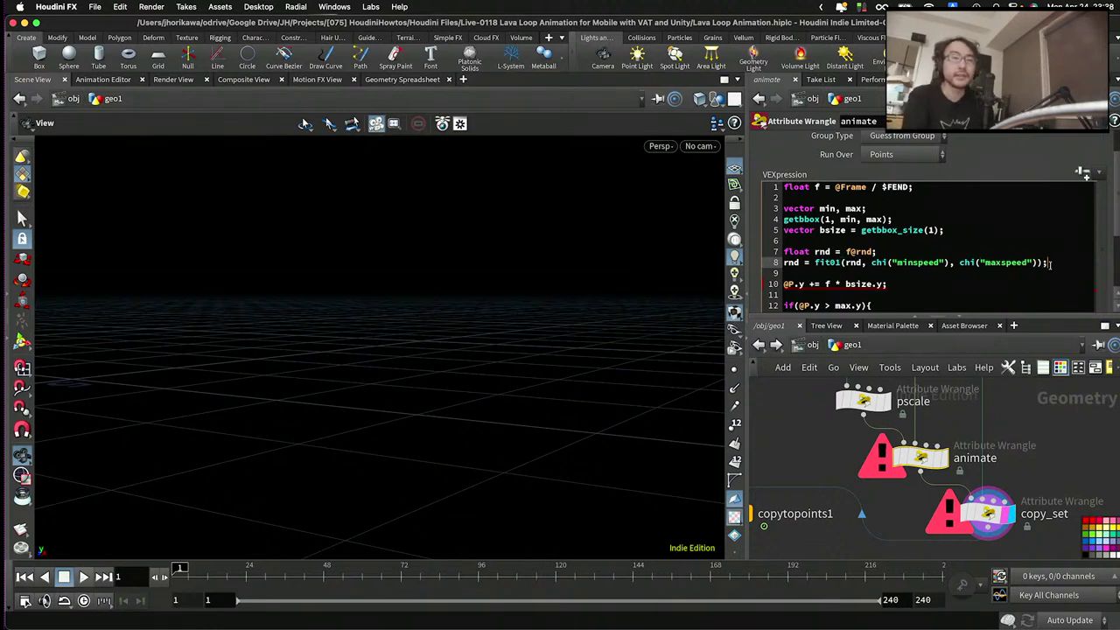
- Create the Minspeed and Maxspeed spare parameters and set Minspeed to 1
left_click(1085, 174)
scroll(1103, 219, "down", 5)
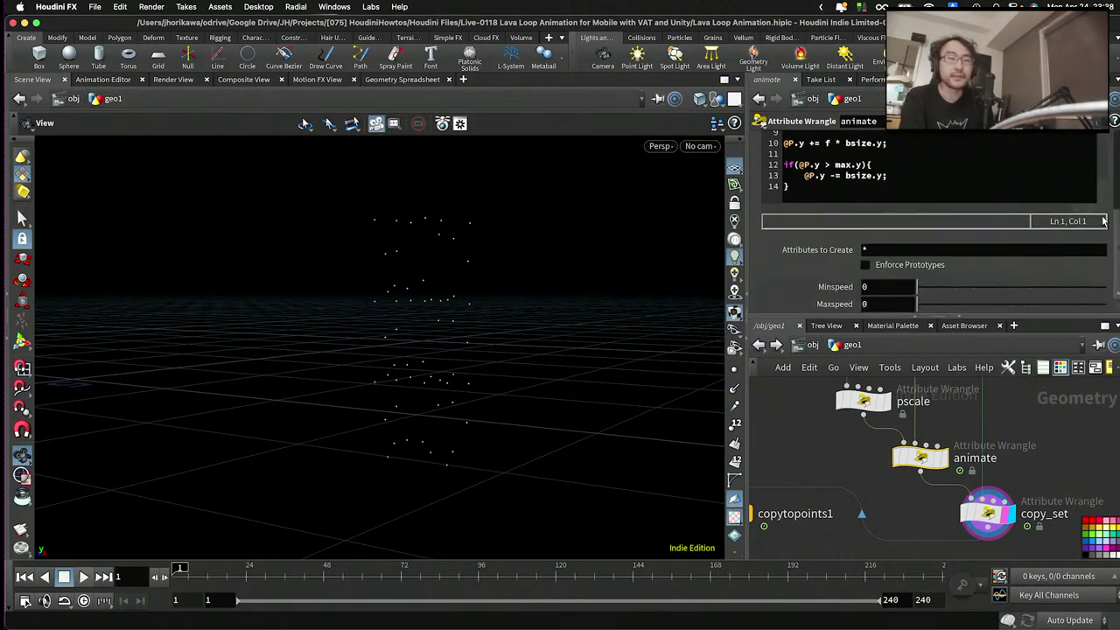
left_click_drag(918, 287, 929, 286)
- In Edit Parameter Interface, set both parameters' range minimum to 1 and accept
left_click(1093, 121)
left_click(910, 140)
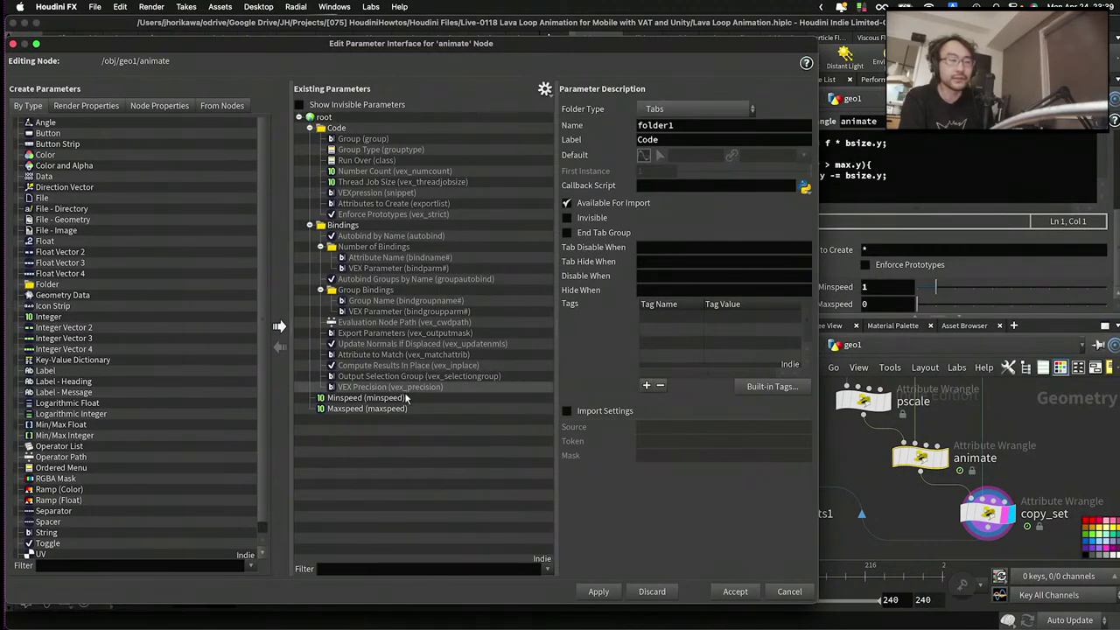
left_click_drag(365, 397, 365, 408)
double_click(660, 329)
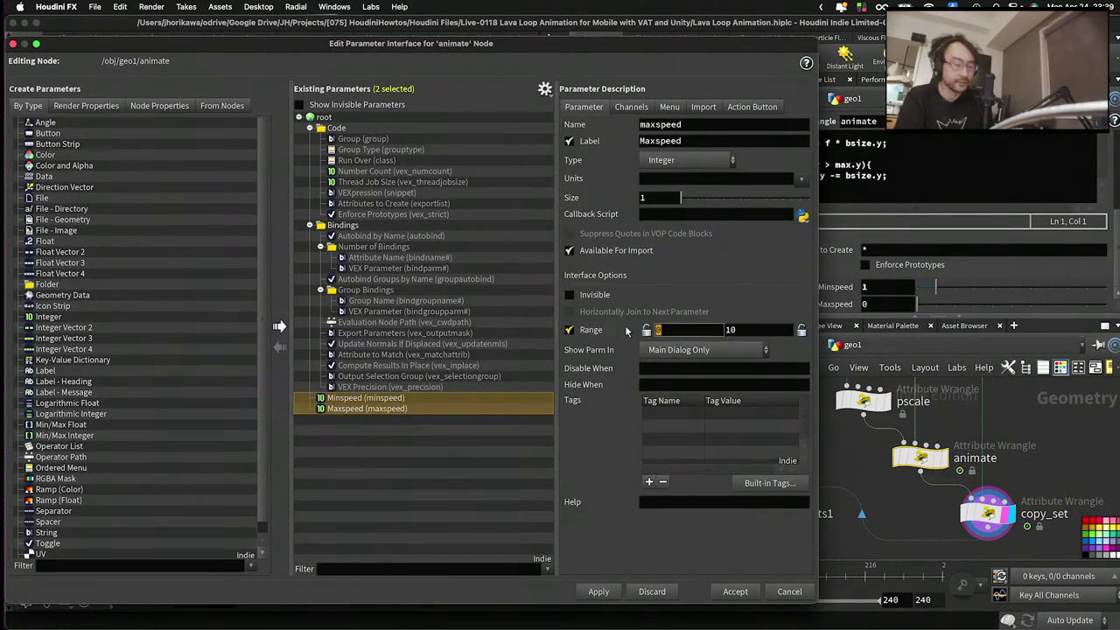
type("1")
key("Return")
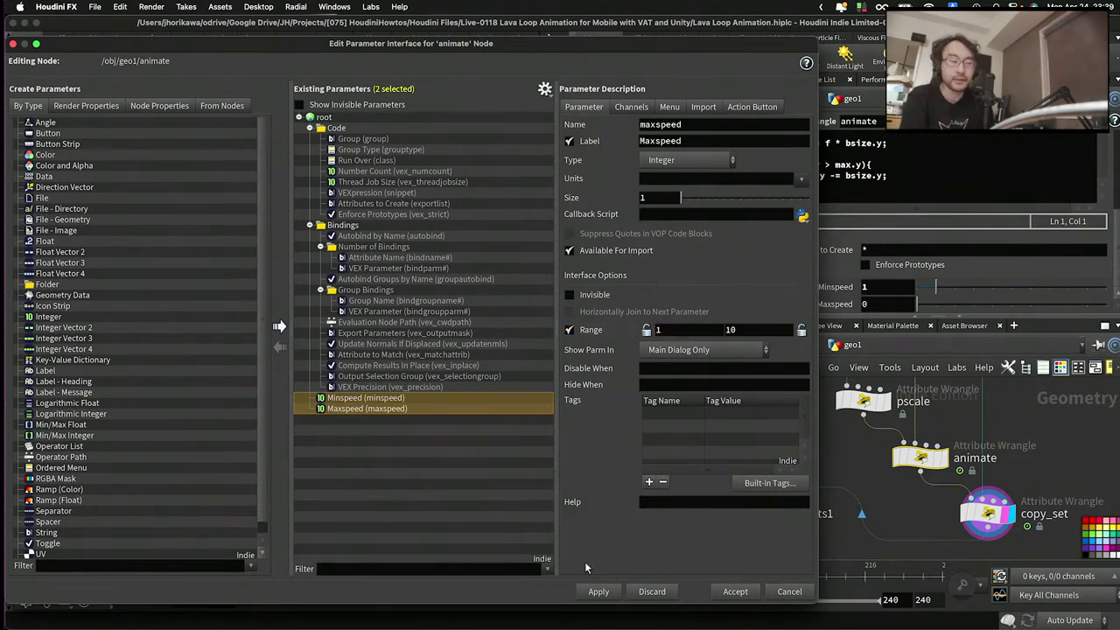
left_click(598, 591)
left_click(735, 591)
- Set the Maxspeed parameter to 5
scroll(950, 288, "down", 5)
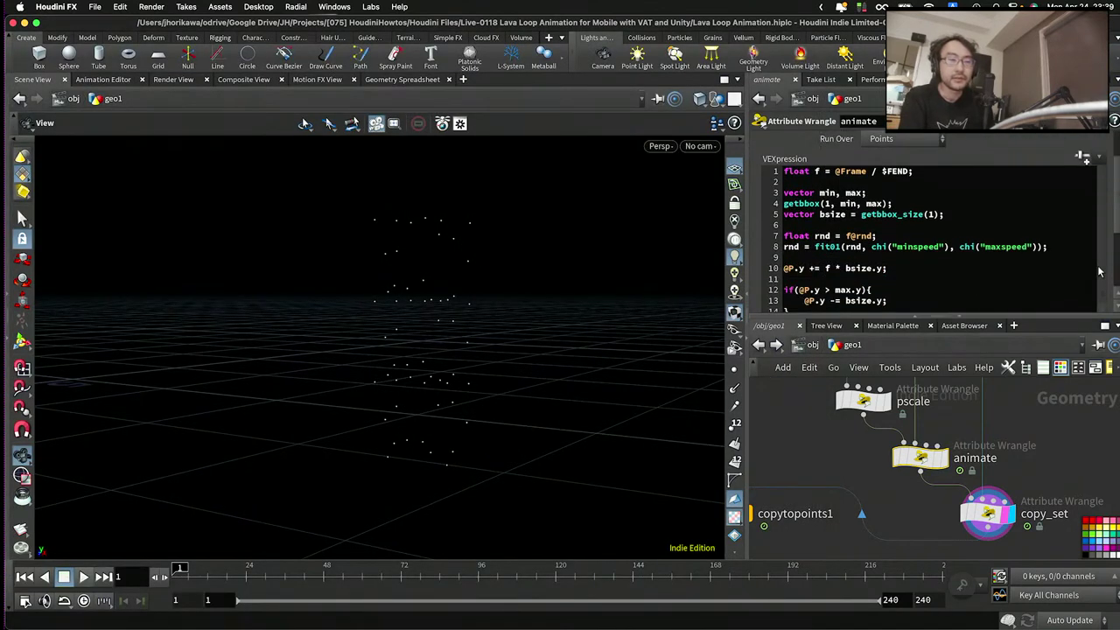
left_click_drag(981, 308, 995, 310)
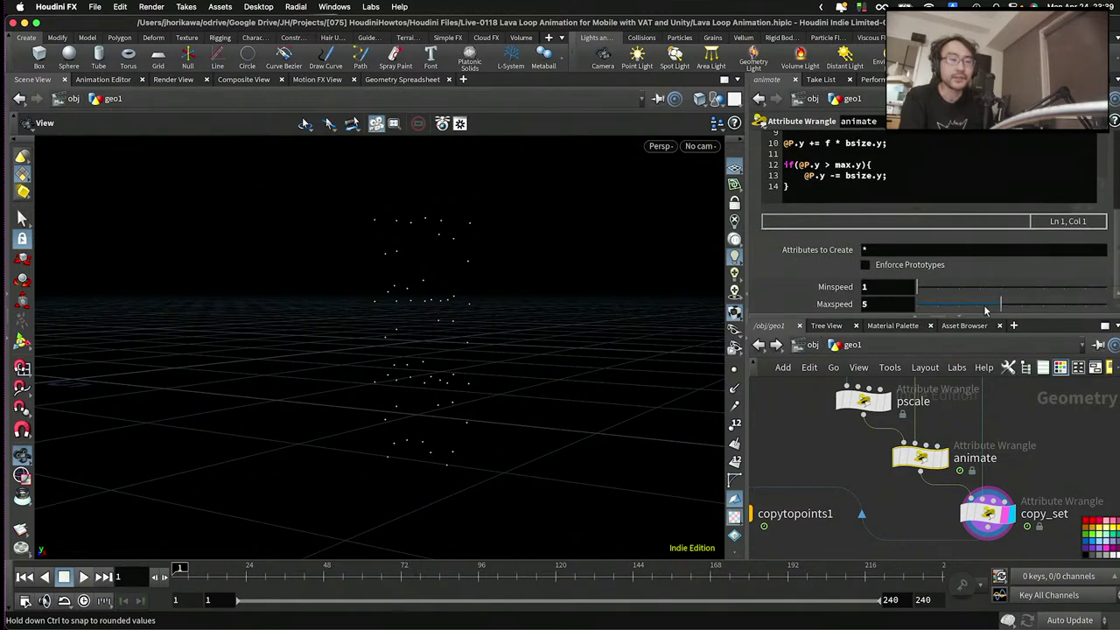
scroll(976, 226, "up", 3)
scroll(976, 227, "up", 2)
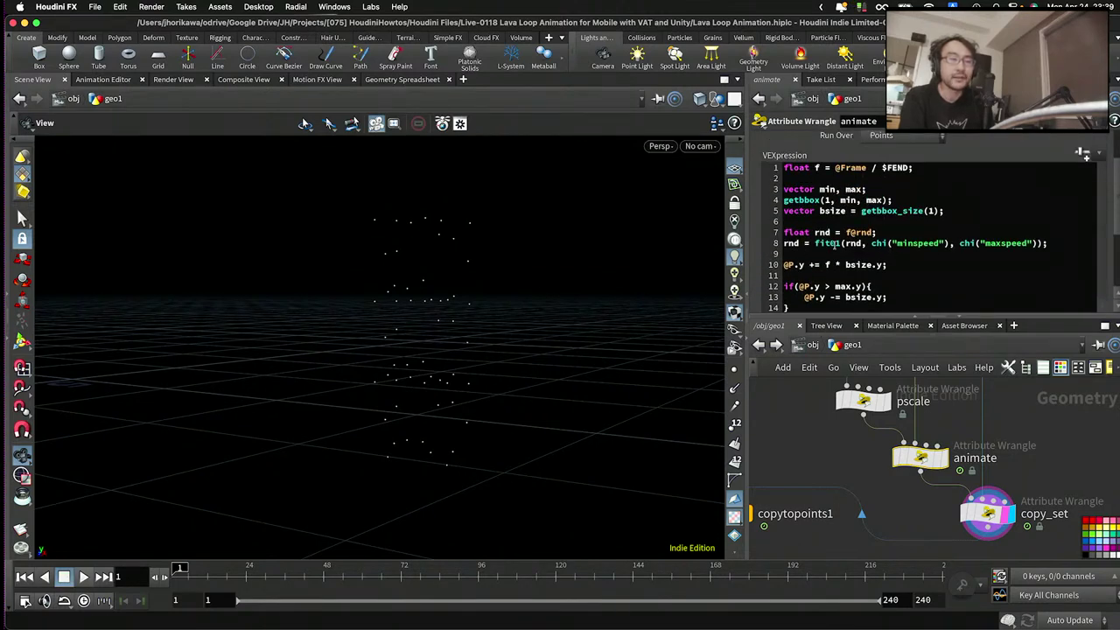
- Rewrite line 8 as float speed = floor(fit01(...)) in the animate wrangle
left_click_drag(1069, 244, 773, 243)
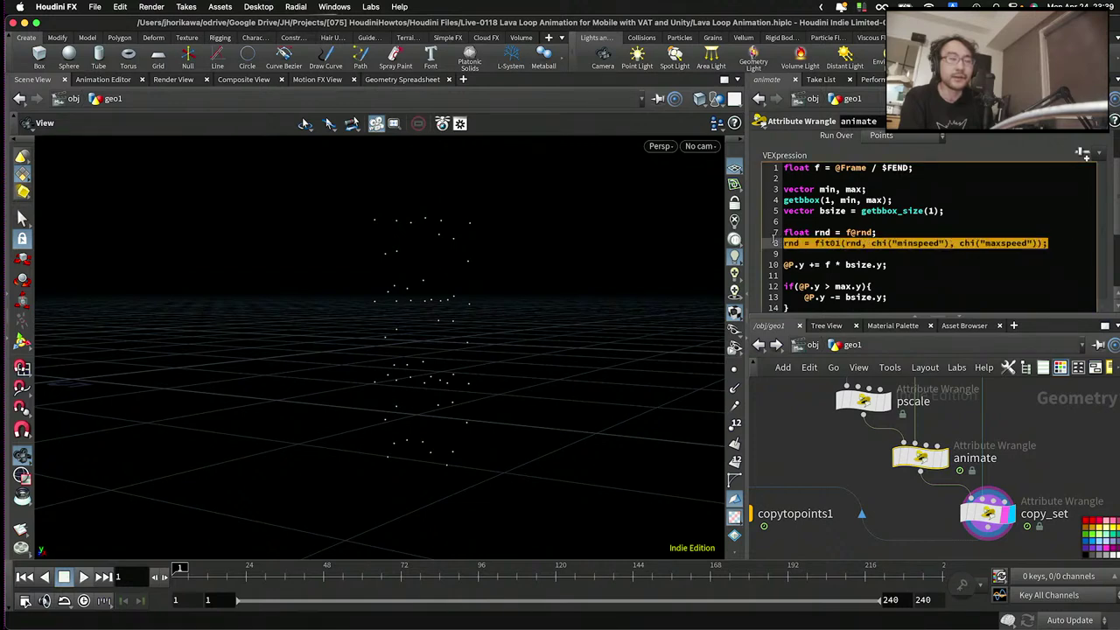
left_click(774, 242)
double_click(774, 242)
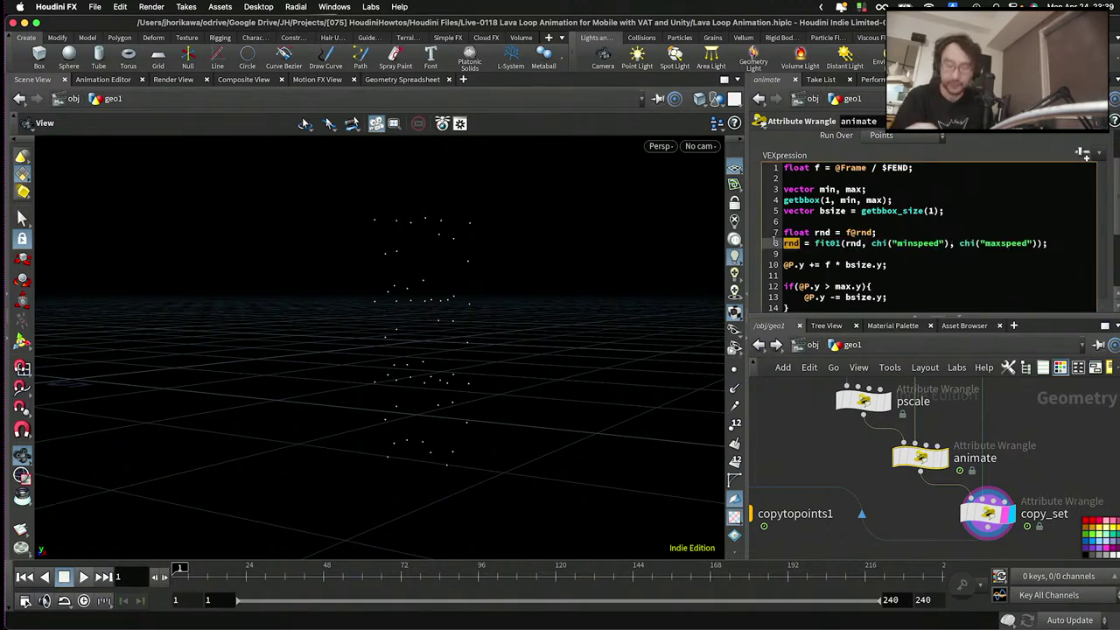
type("float")
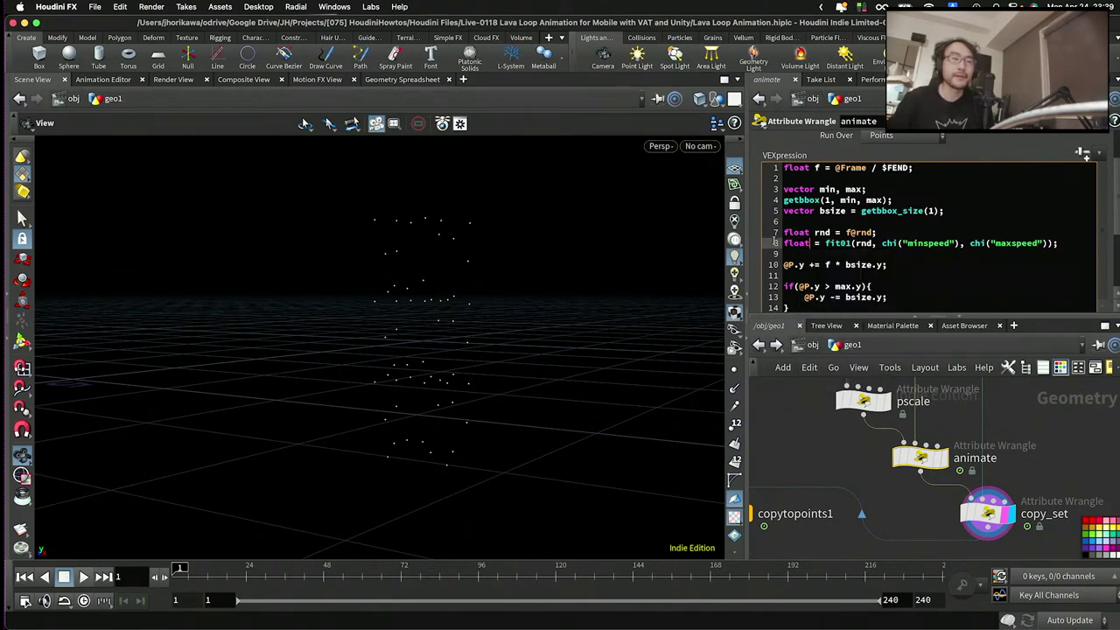
type(" speed")
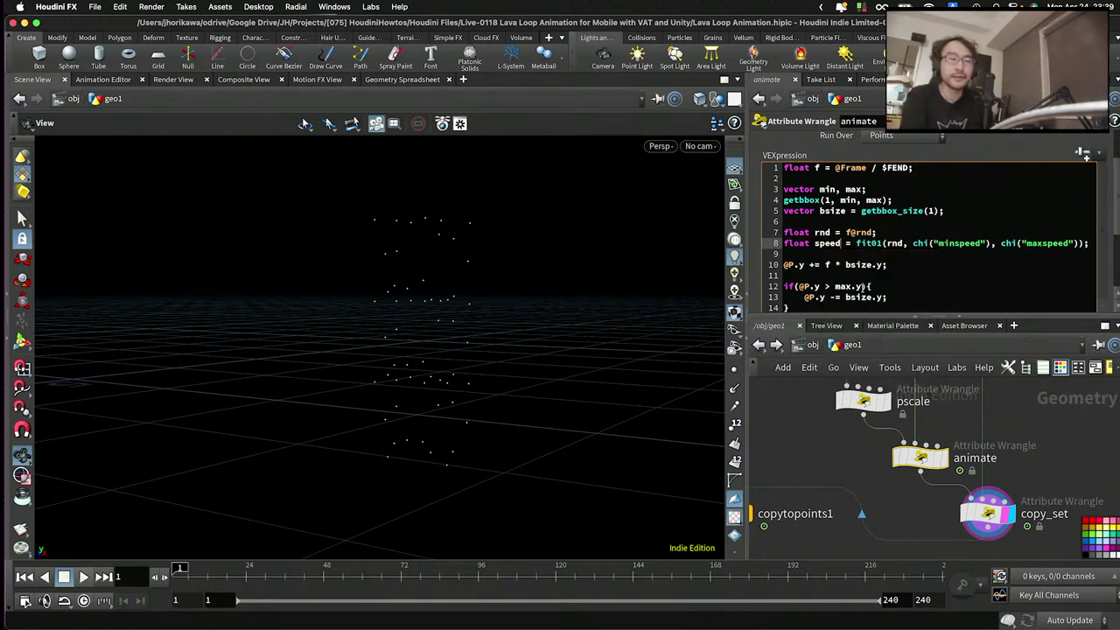
left_click_drag(749, 245, 672, 244)
left_click(781, 243)
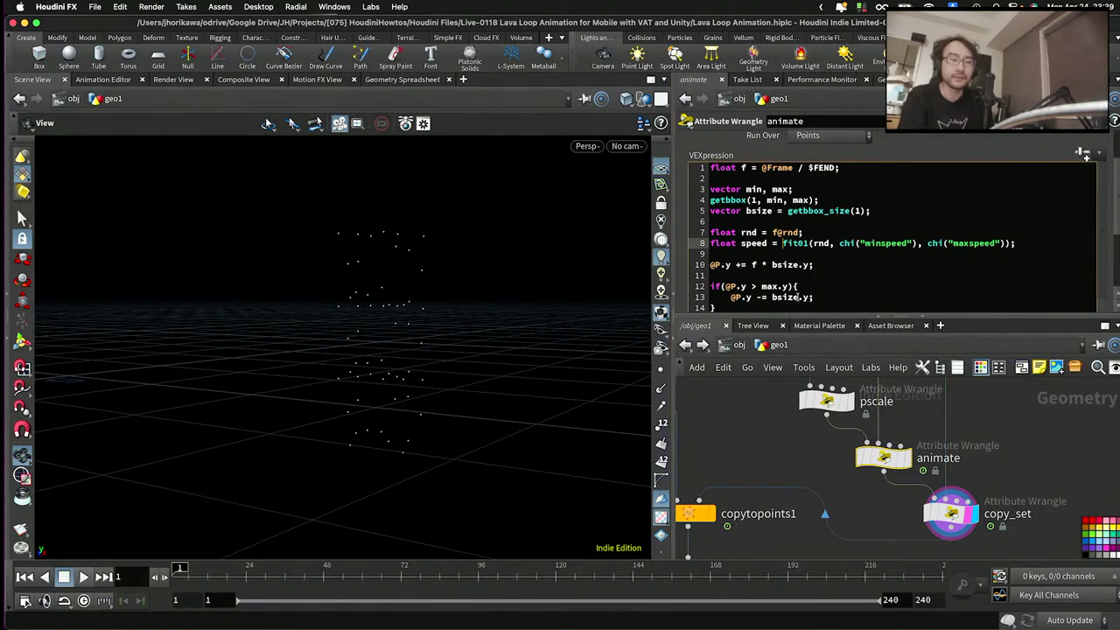
type("floor*")
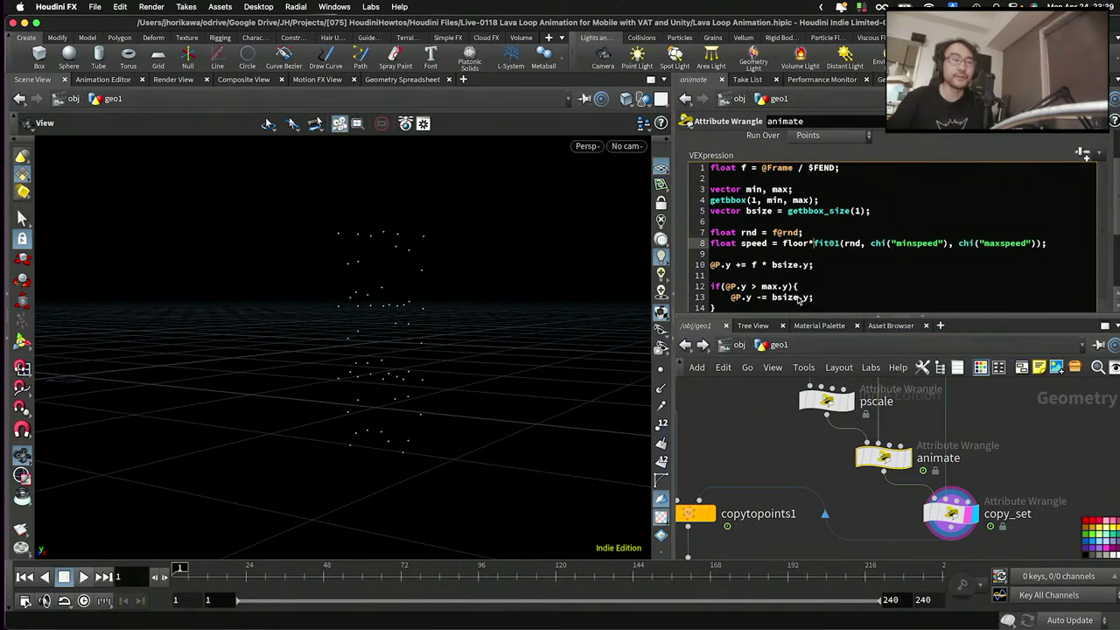
key("BackSpace")
type("(")
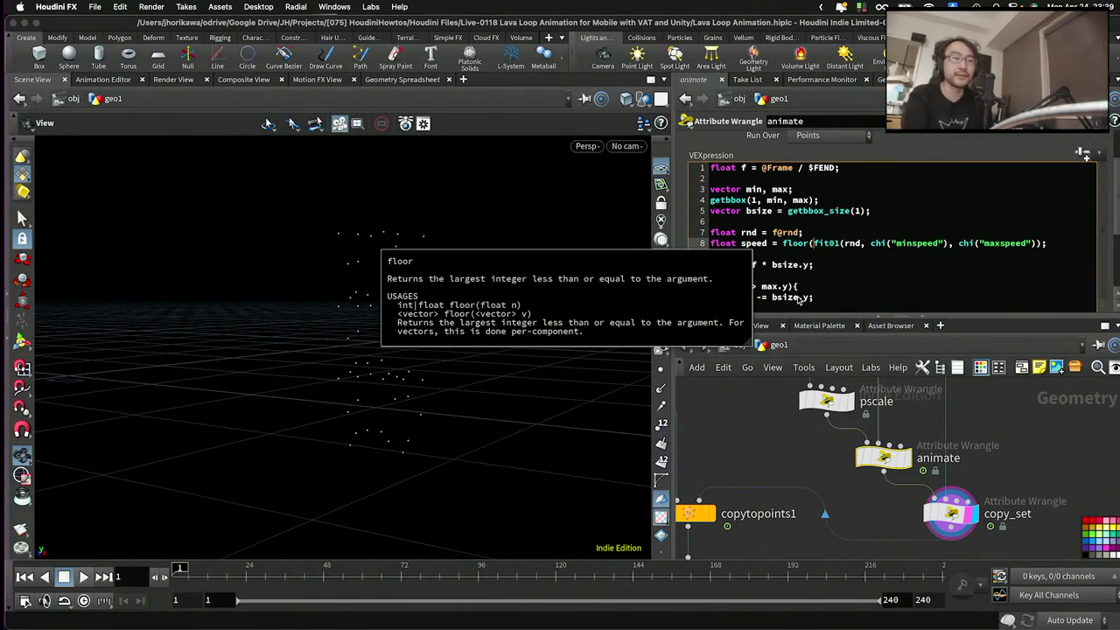
left_click(1046, 245)
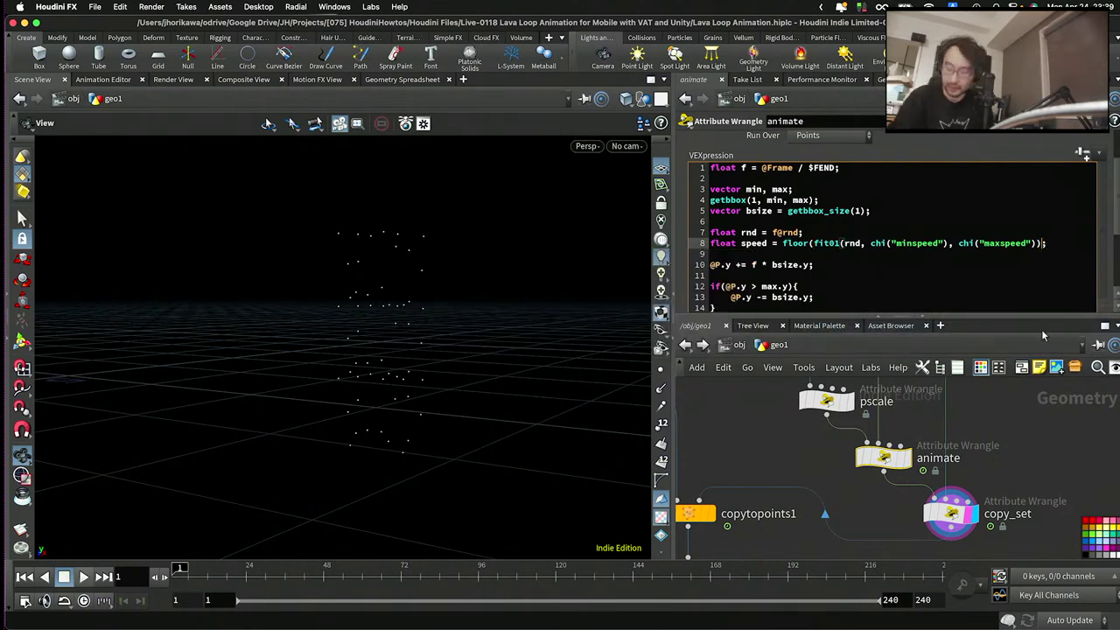
type(")")
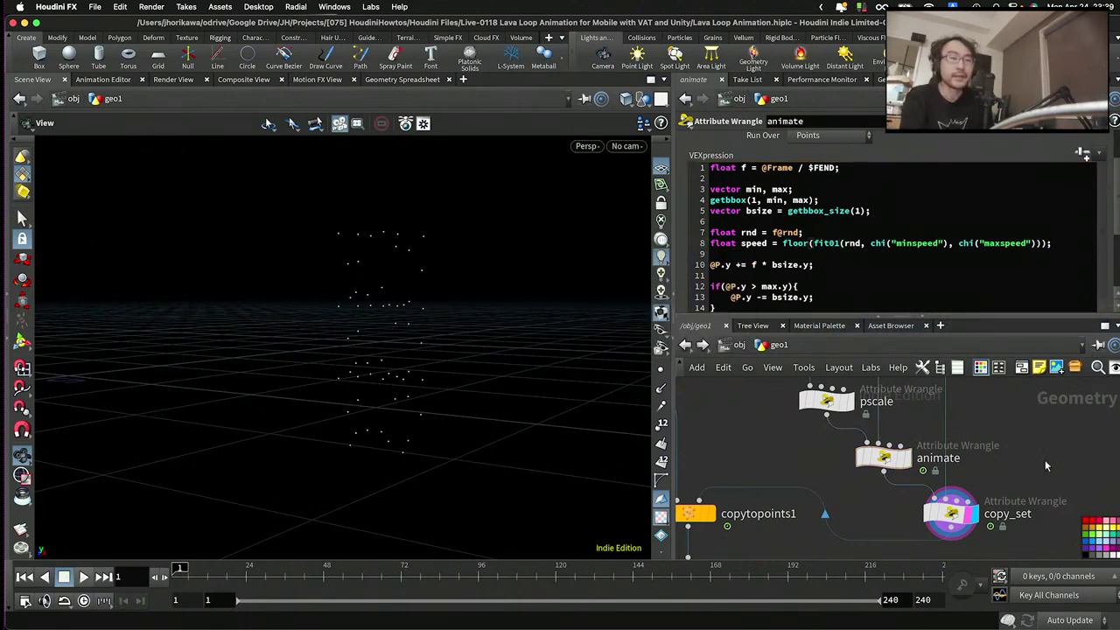
- Change speed's type to int and append * speed to the offset on line 10
double_click(722, 243)
type("int")
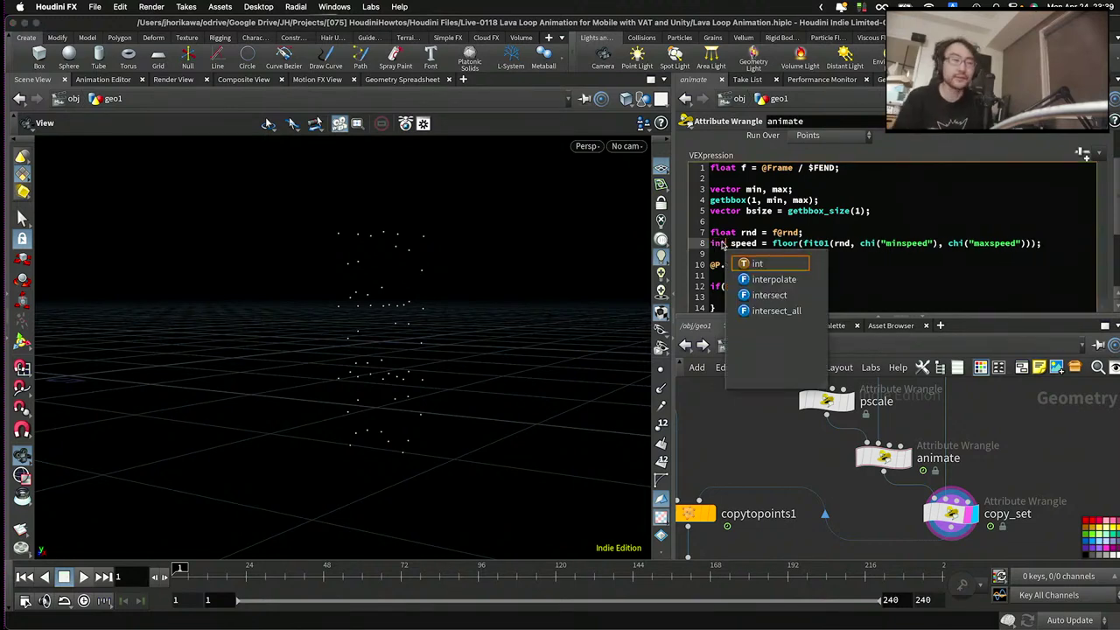
key("Escape")
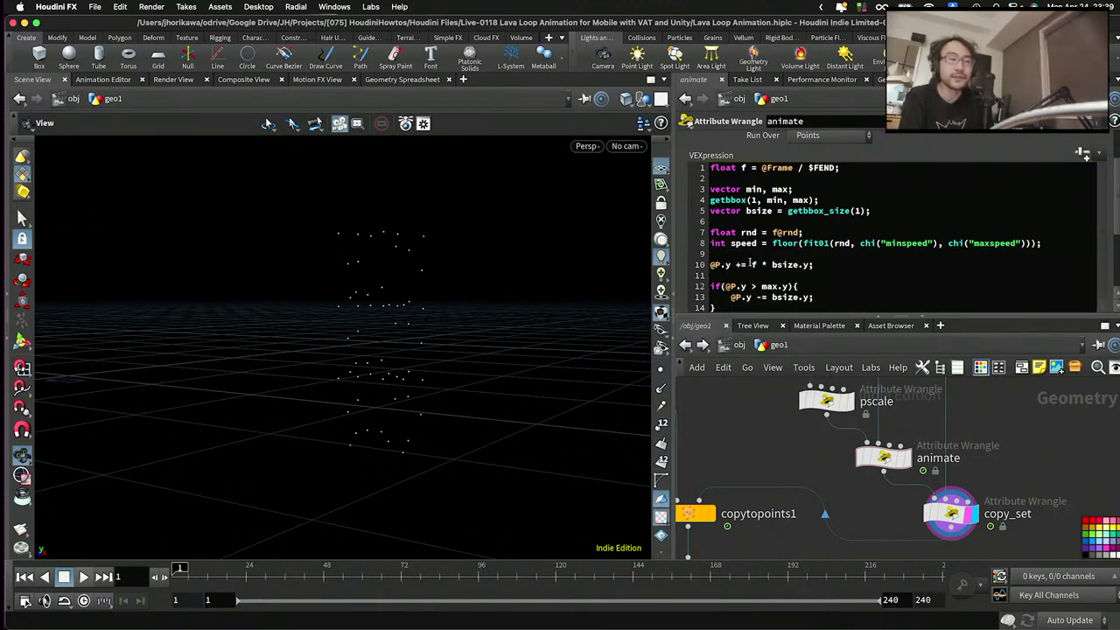
left_click(811, 266)
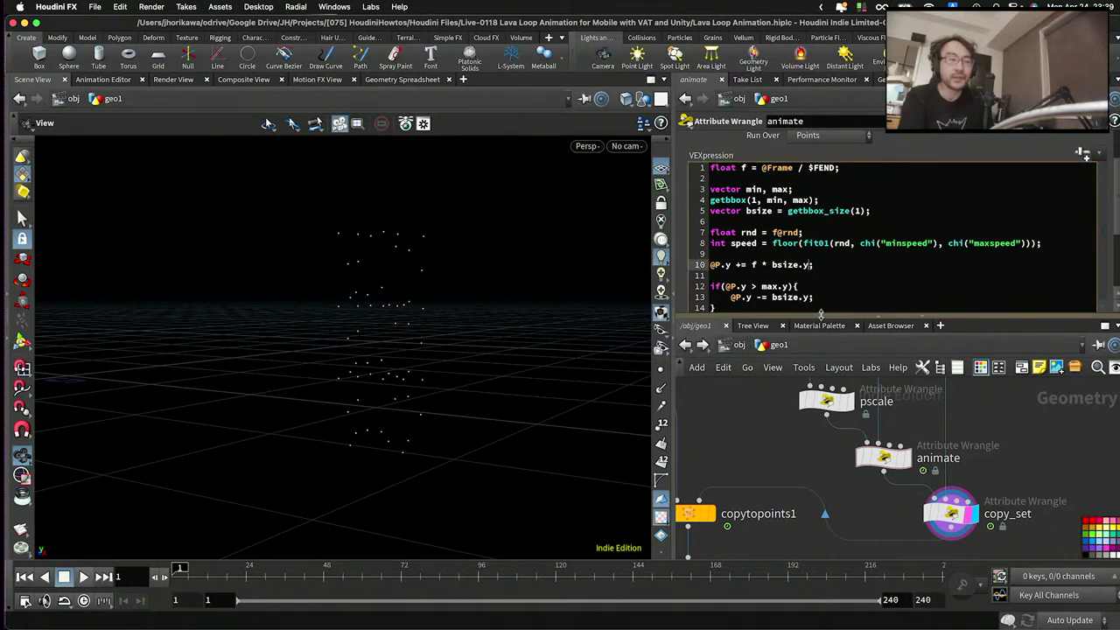
type("* ")
type("sp")
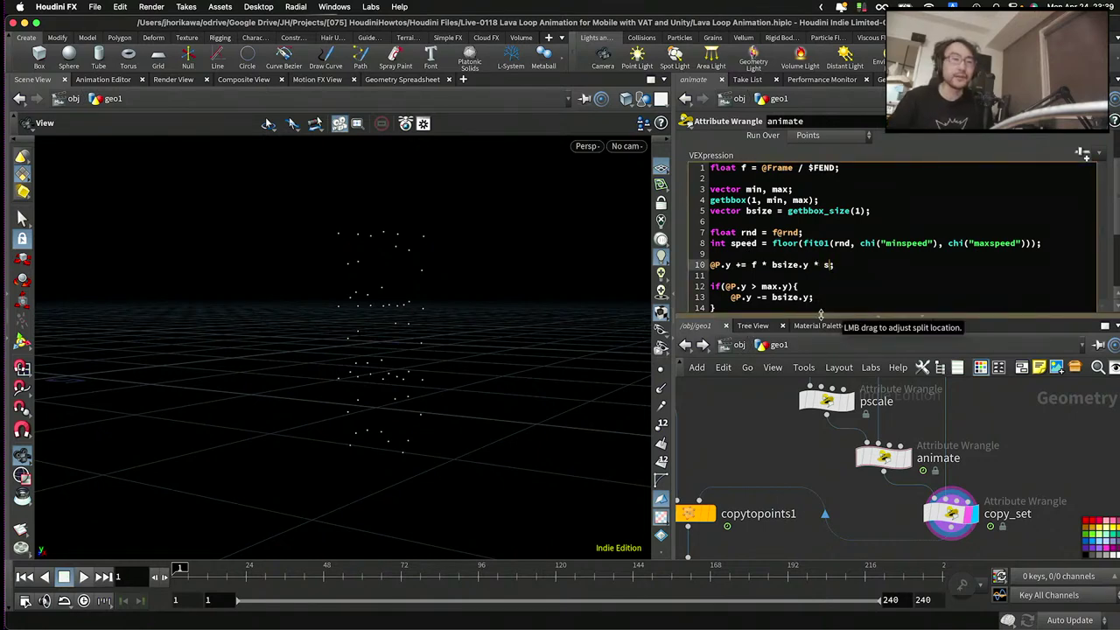
type("eed")
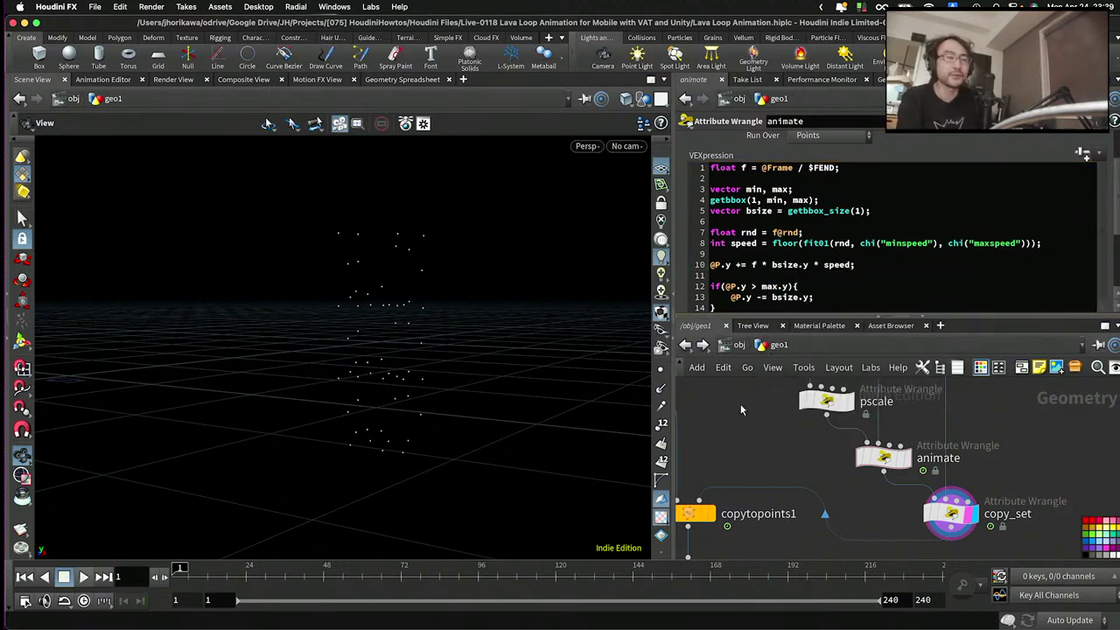
- Play the animate node's rising points and stop at frame 45 with copy_set selected
left_click(906, 461)
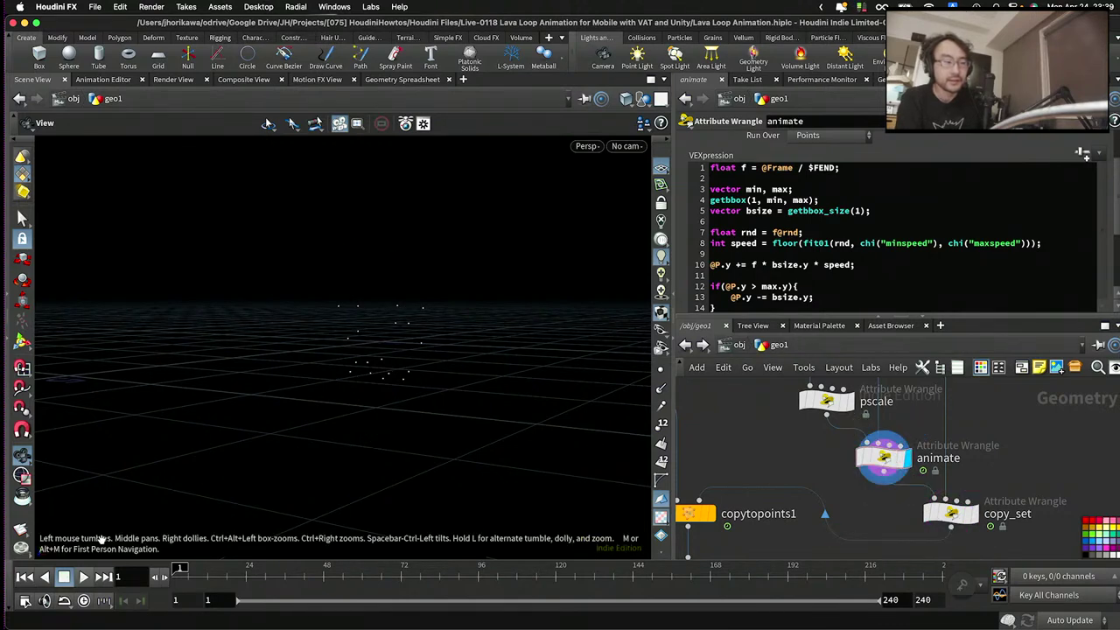
left_click(85, 576)
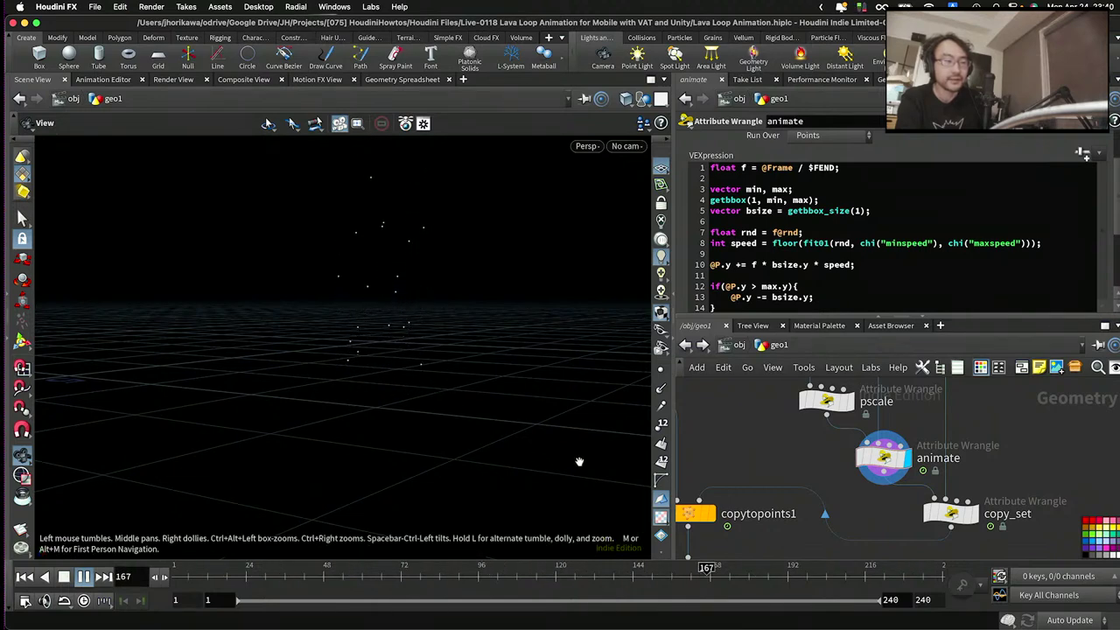
left_click(947, 511)
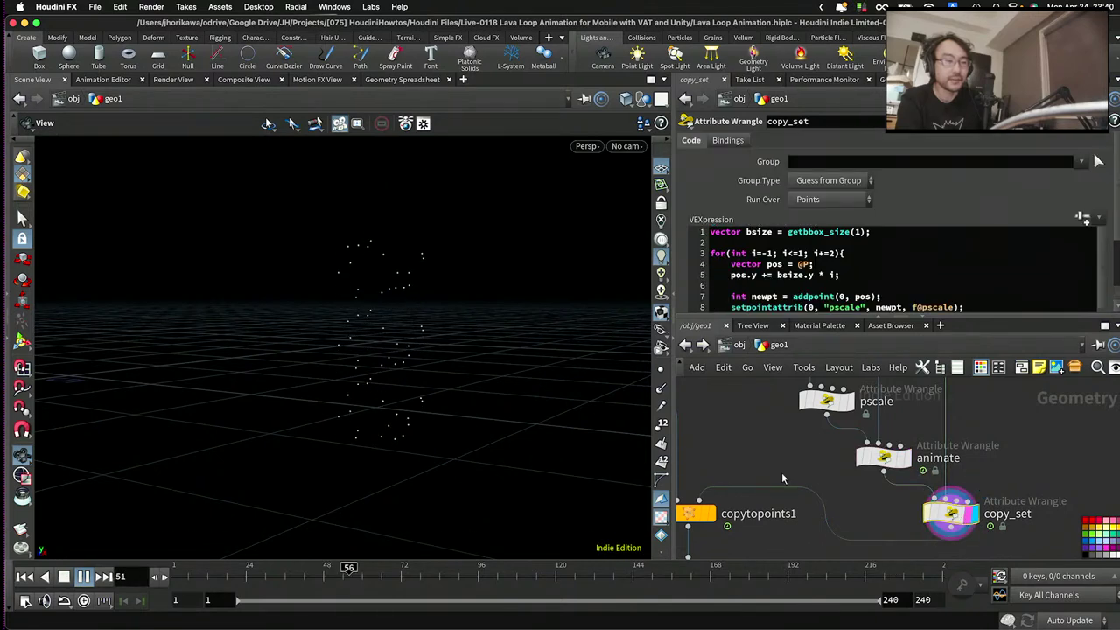
left_click_drag(500, 368, 480, 375)
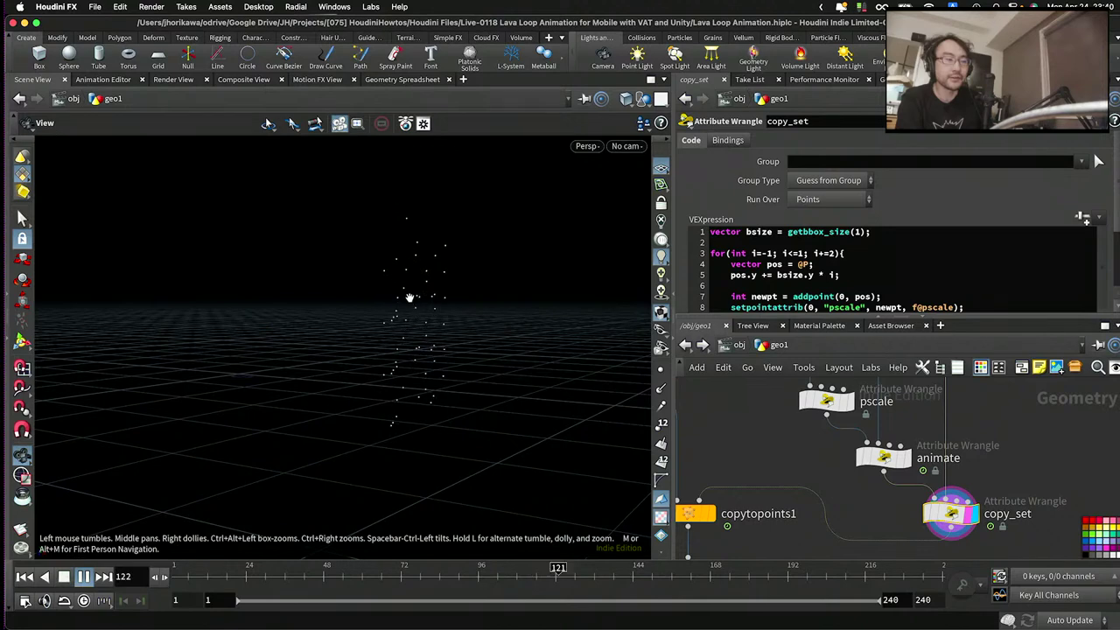
left_click(64, 577)
- Scroll through and click into the copy_set wrangle's VEX code
mouse_move(954, 512)
scroll(954, 511, "up", 1)
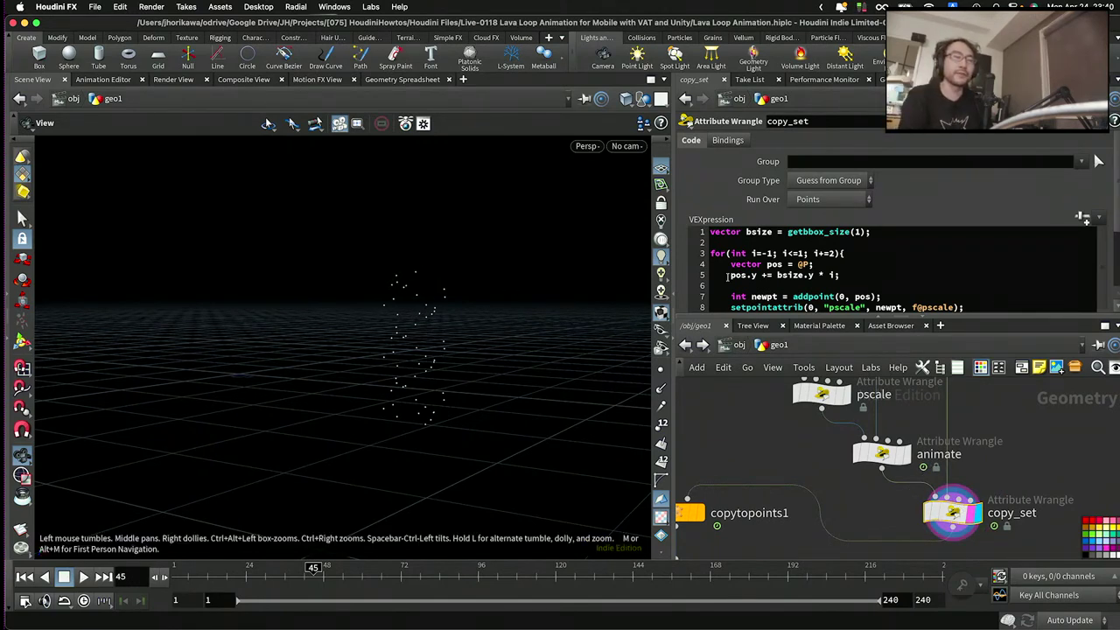
left_click(848, 274)
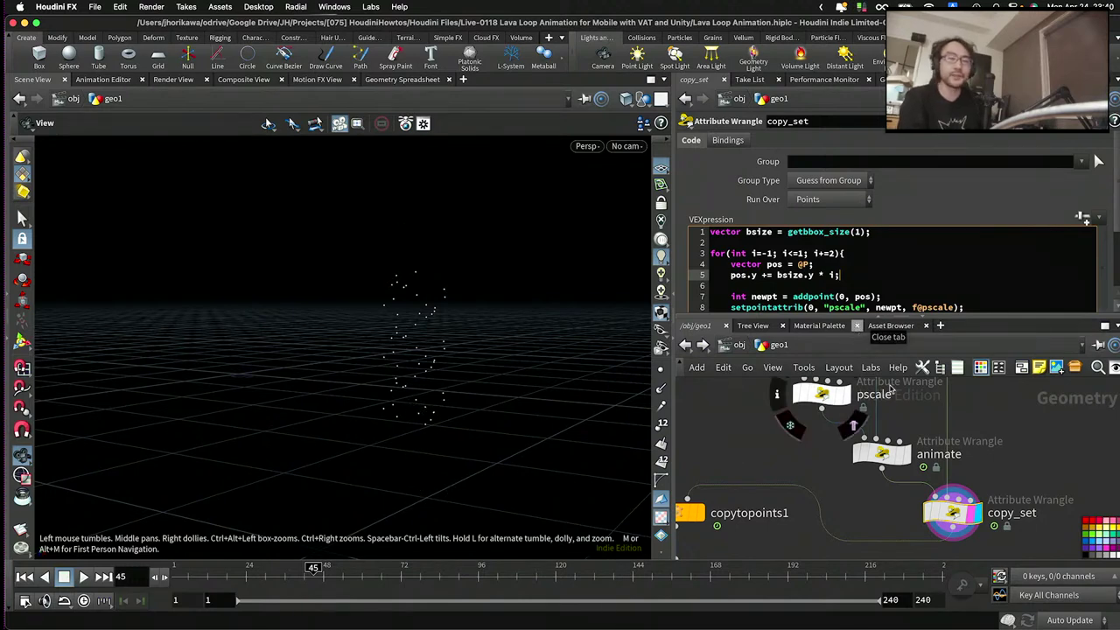
scroll(828, 296, "down", 2)
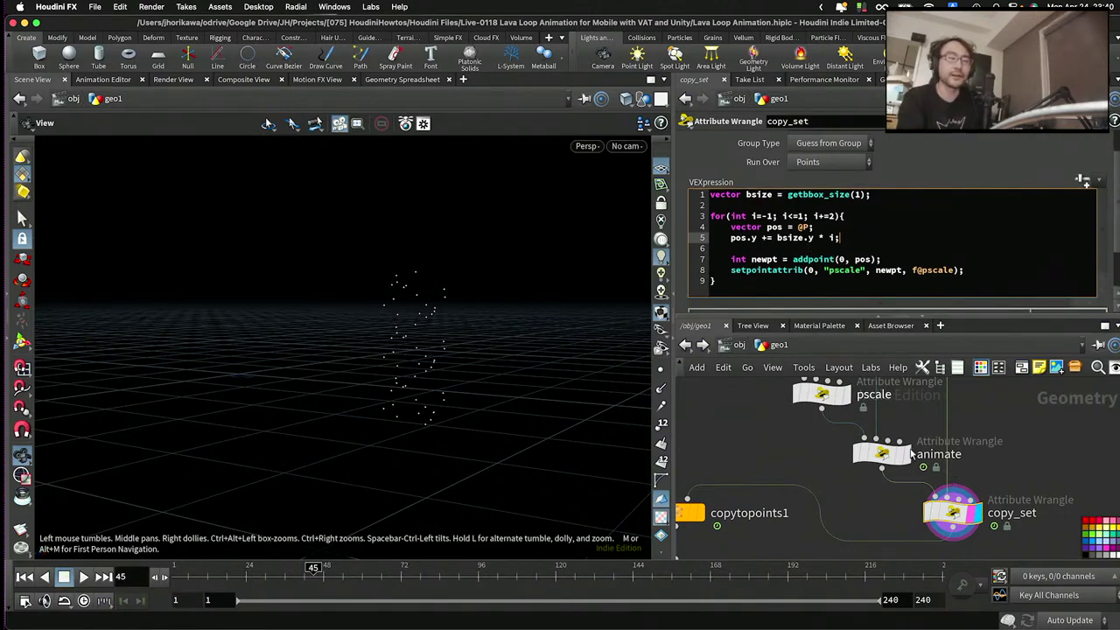
- Add i@speed = speed; after the speed calculation in the animate wrangle
left_click(882, 453)
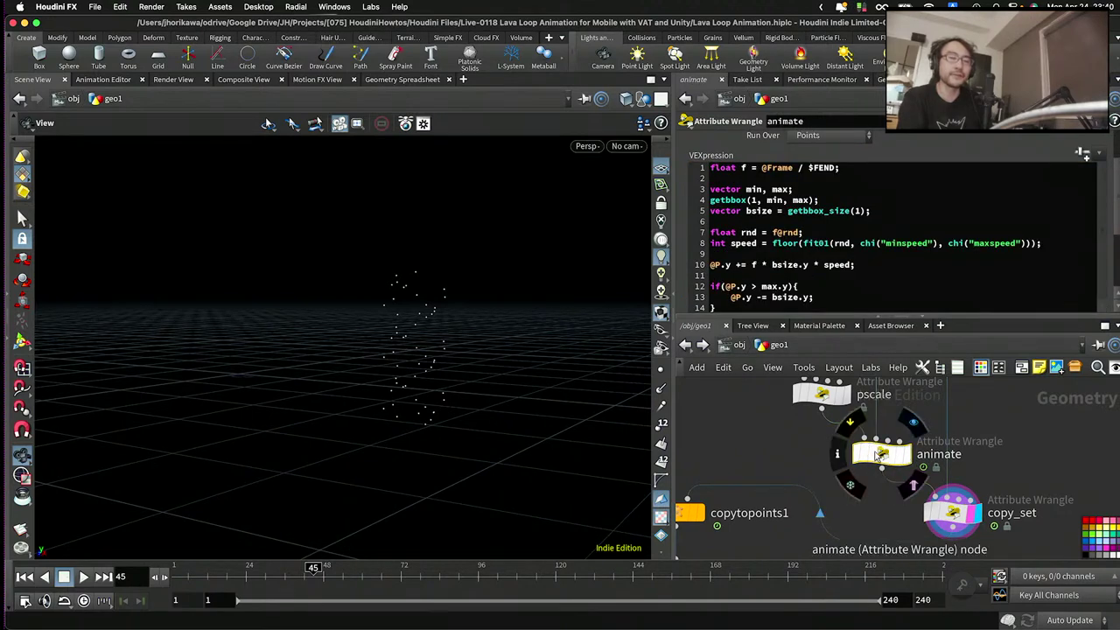
left_click_drag(882, 455, 887, 452)
left_click_drag(963, 518, 966, 514)
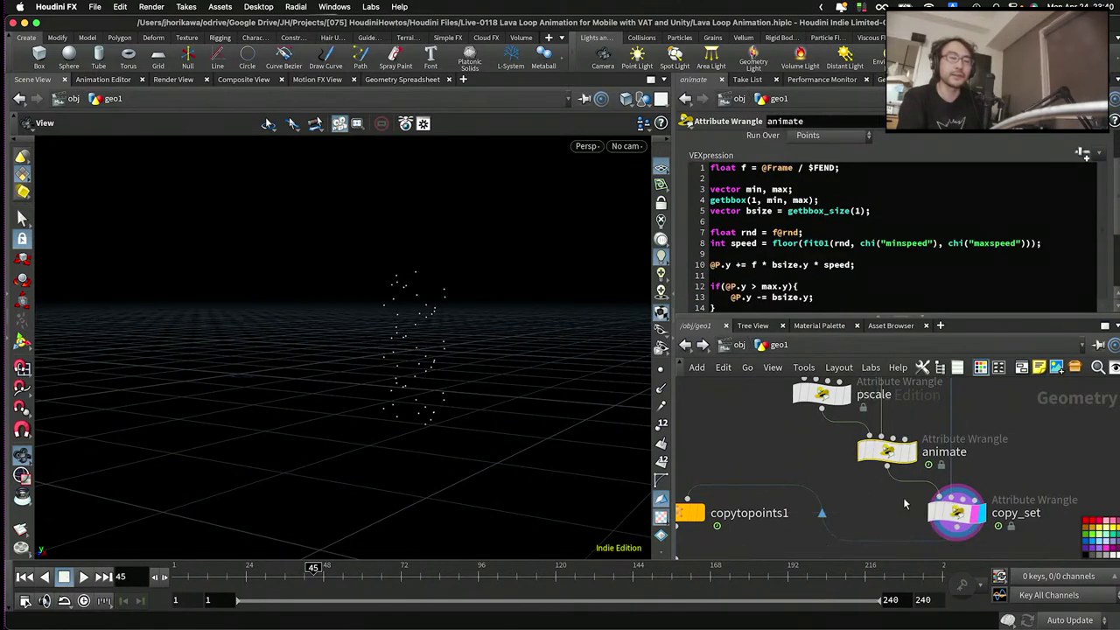
scroll(814, 246, "down", 1)
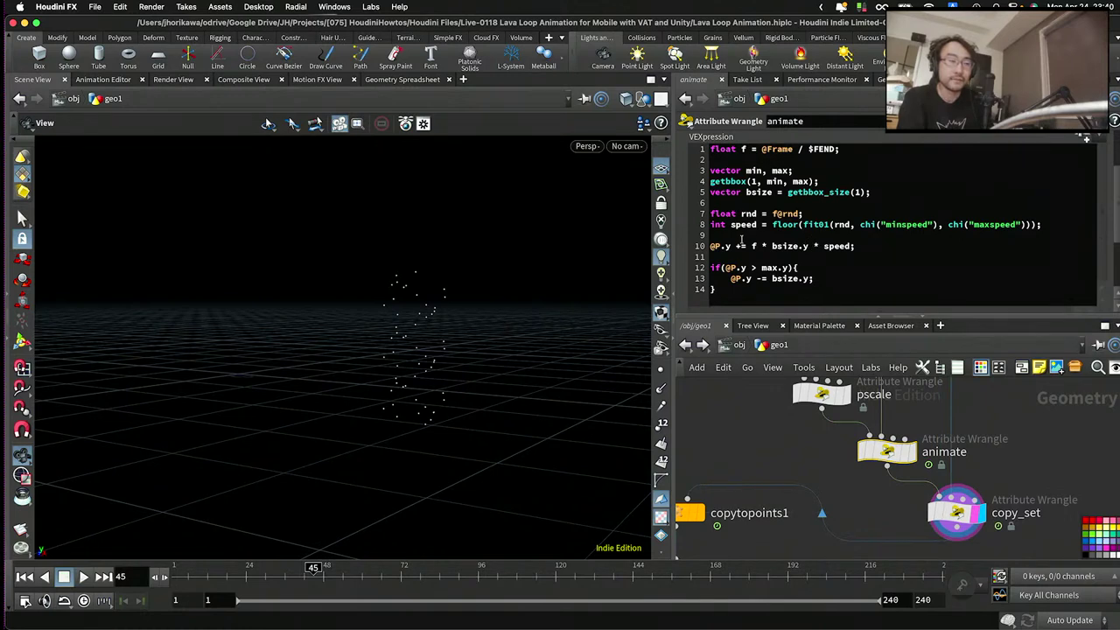
left_click_drag(1041, 224, 710, 224)
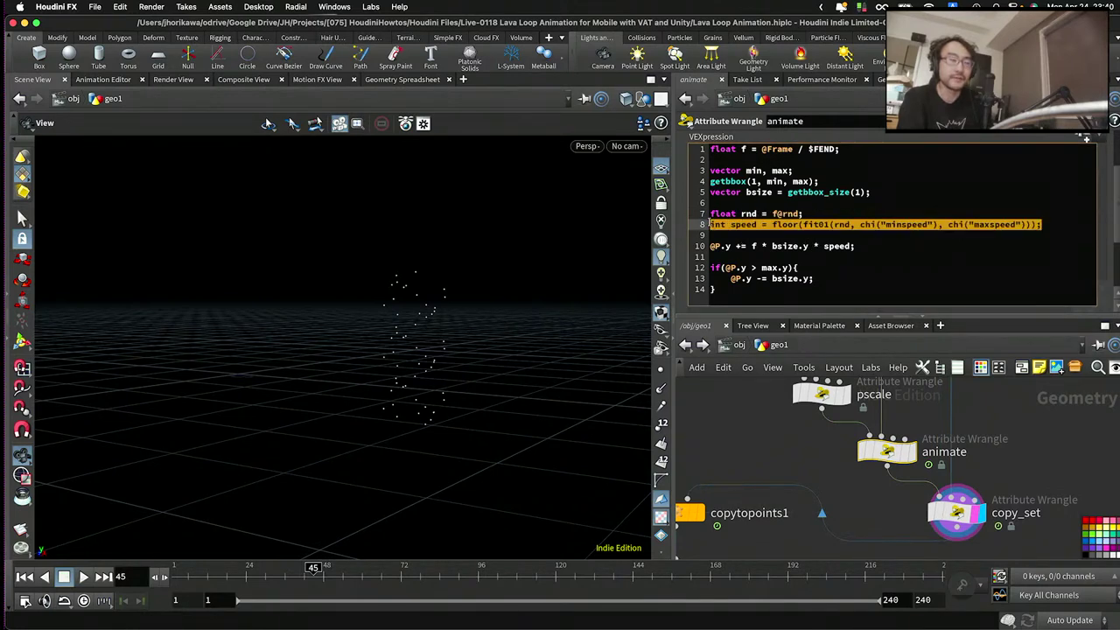
left_click(730, 225)
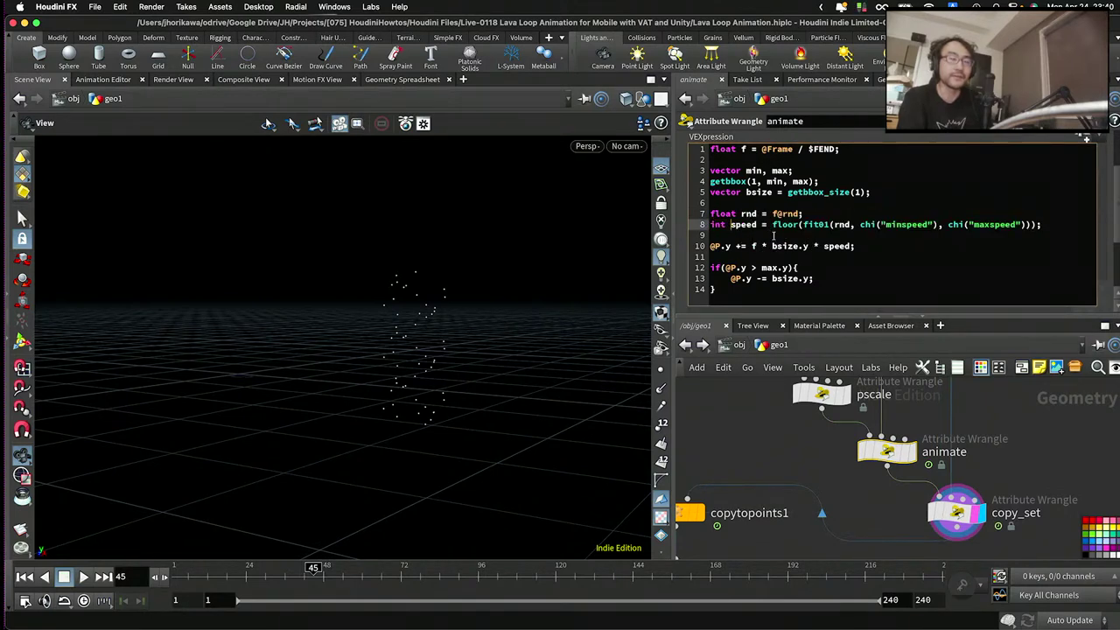
left_click_drag(957, 513, 960, 513)
left_click(1054, 235)
key("Return")
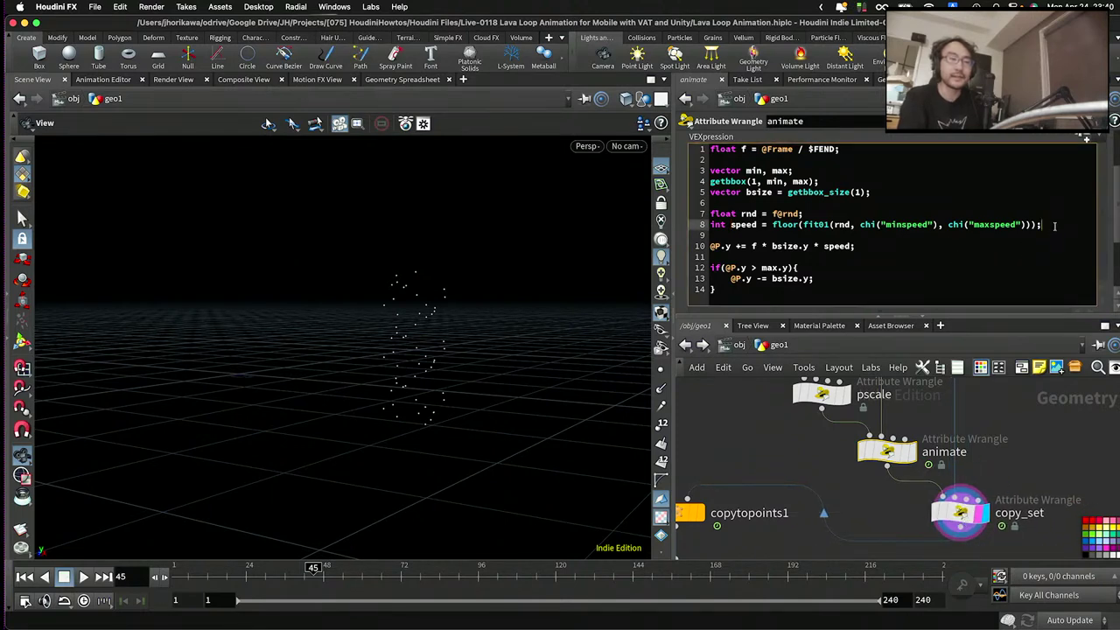
type("i@")
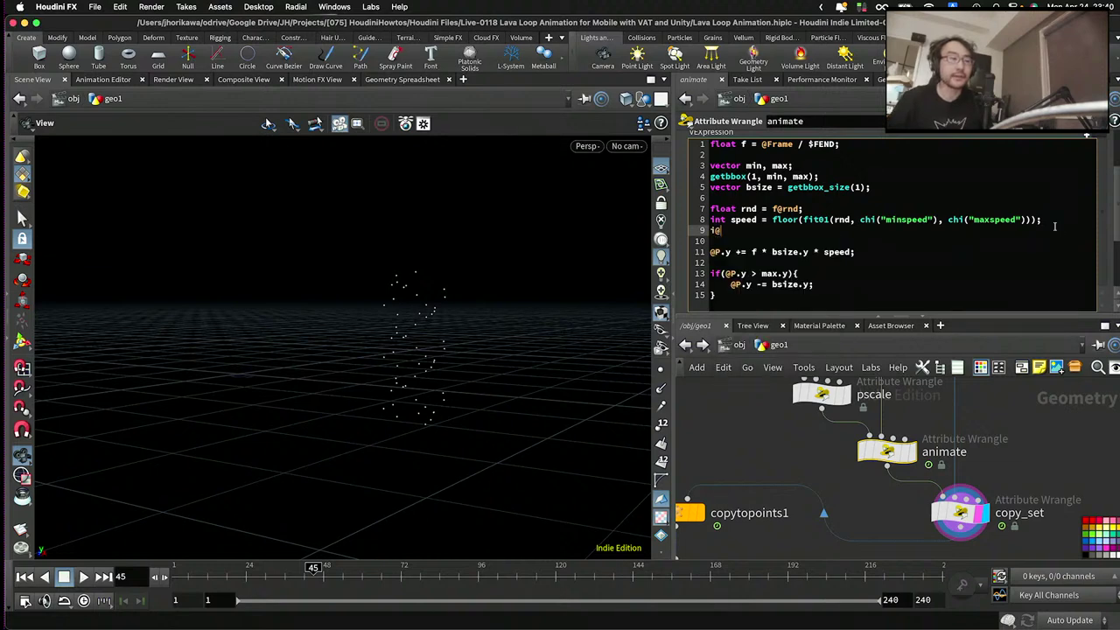
type("speed = ")
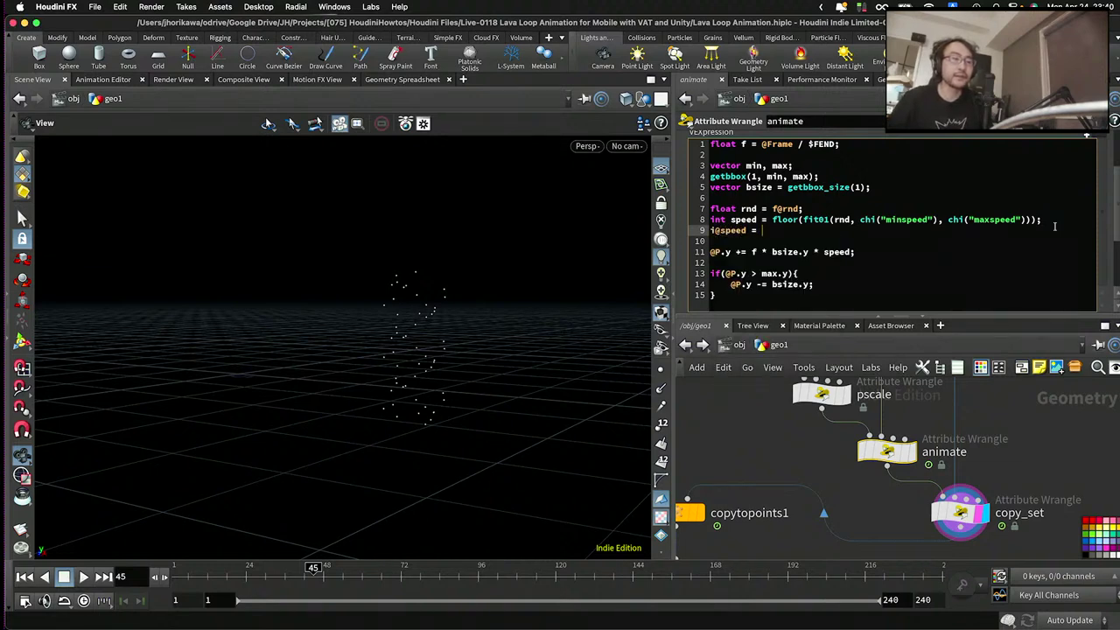
type("speed;")
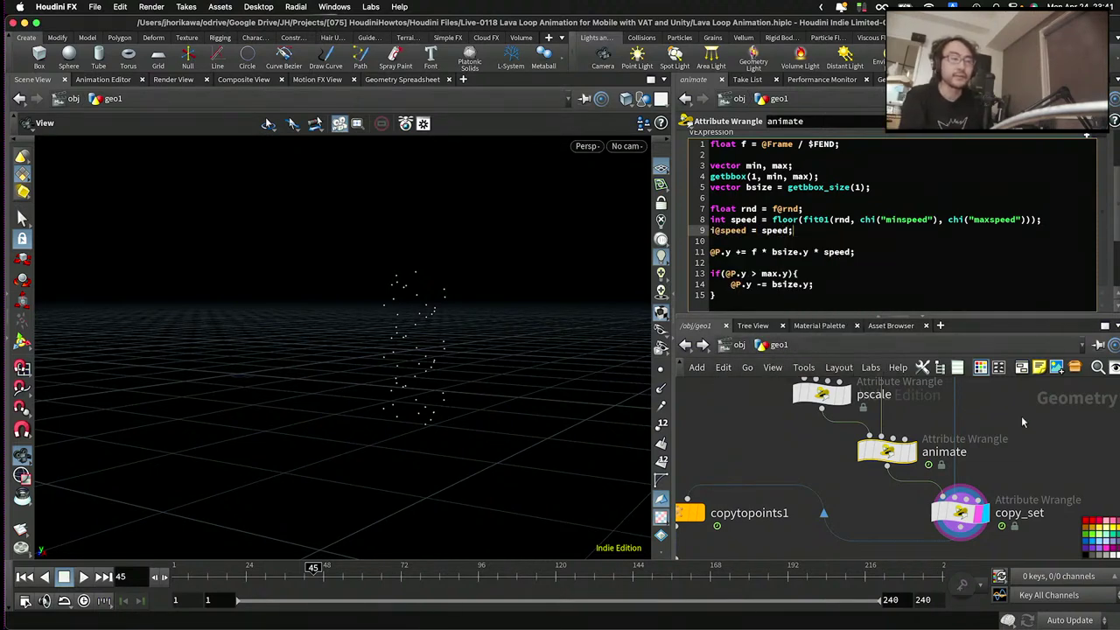
scroll(906, 440, "down", 3)
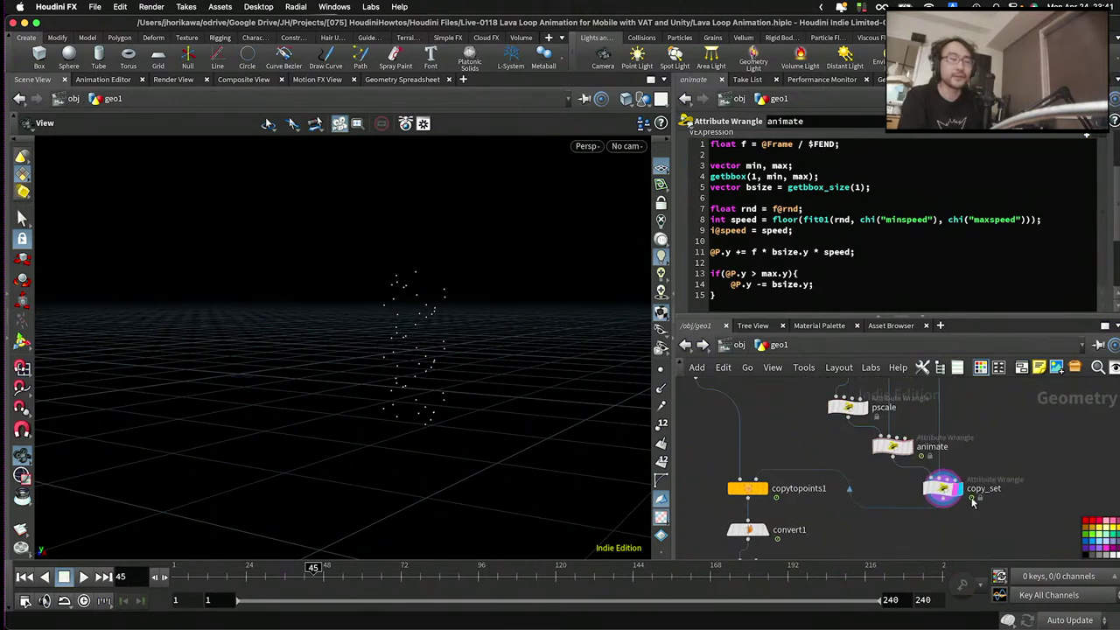
- Shift the pscale, animate and copy_set nodes right, then select copy_set
left_click_drag(999, 535, 828, 395)
left_click_drag(943, 487, 947, 487)
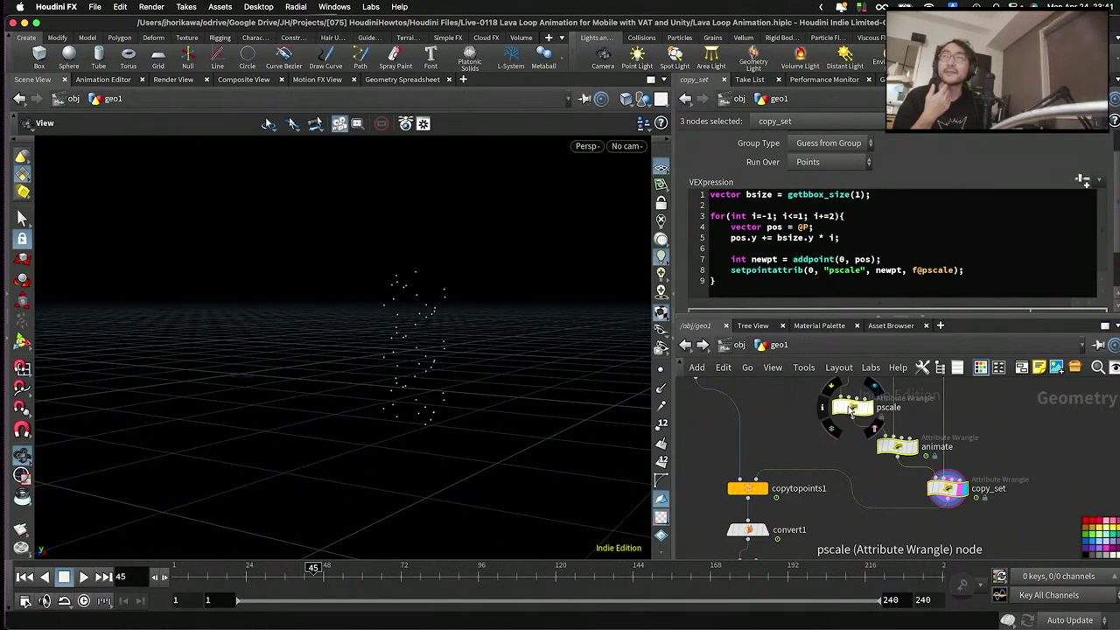
left_click(945, 482)
scroll(943, 483, "up", 3)
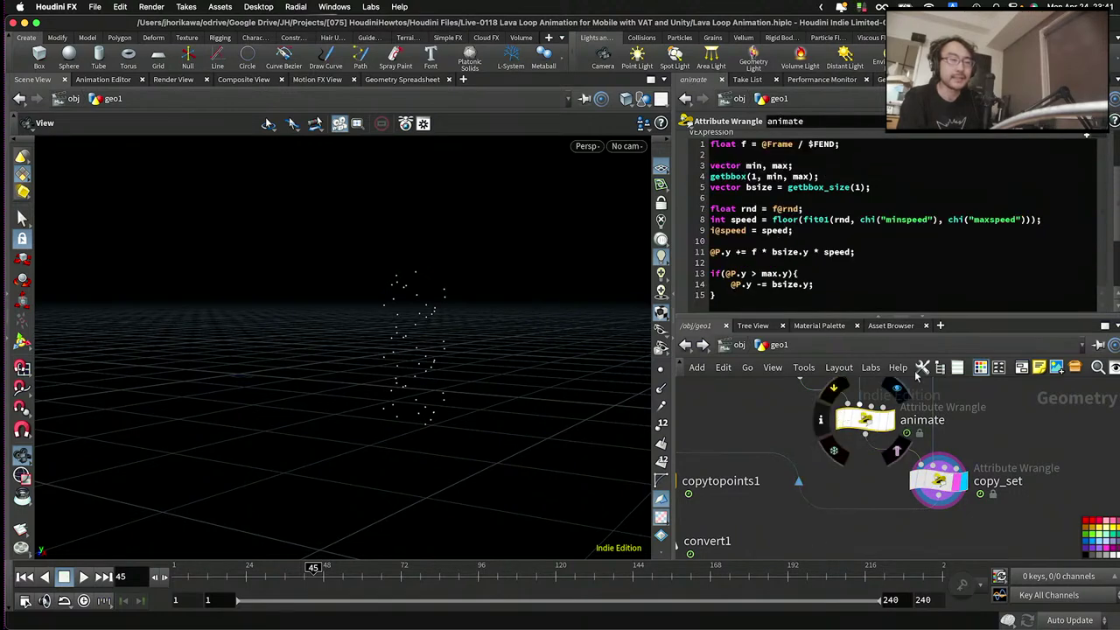
left_click(875, 79)
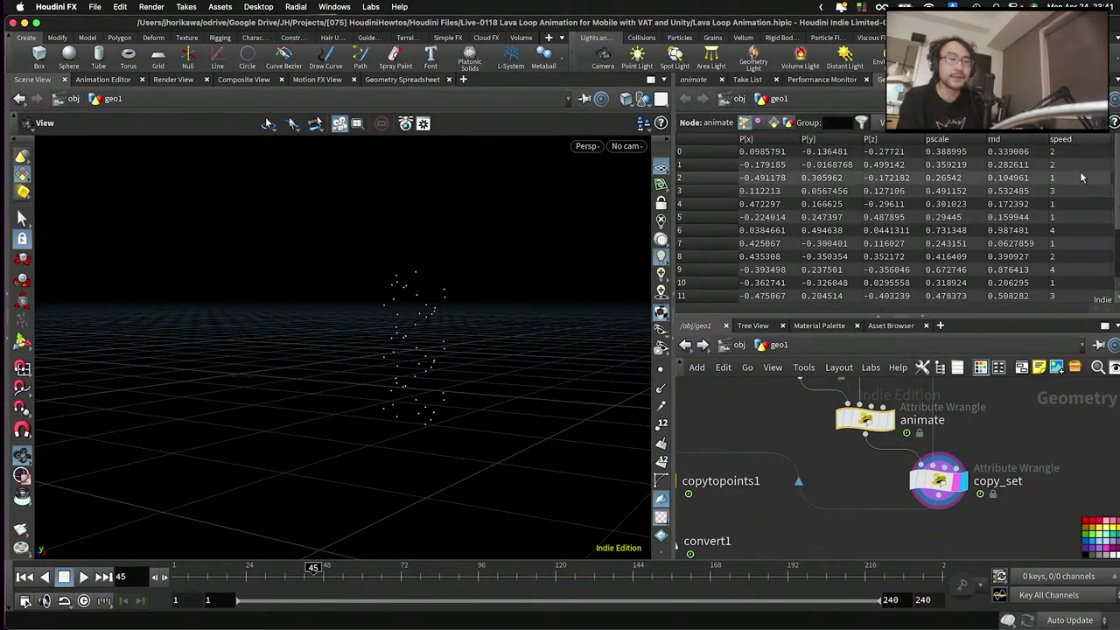
left_click(1066, 140)
left_click(1068, 141)
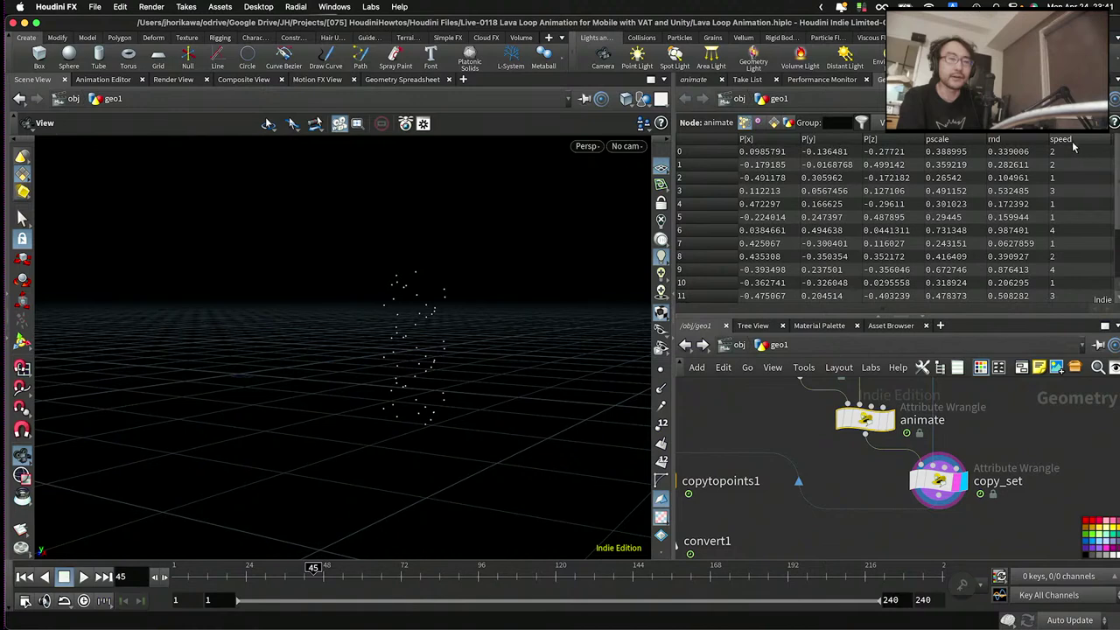
left_click(1069, 140)
left_click(1069, 140)
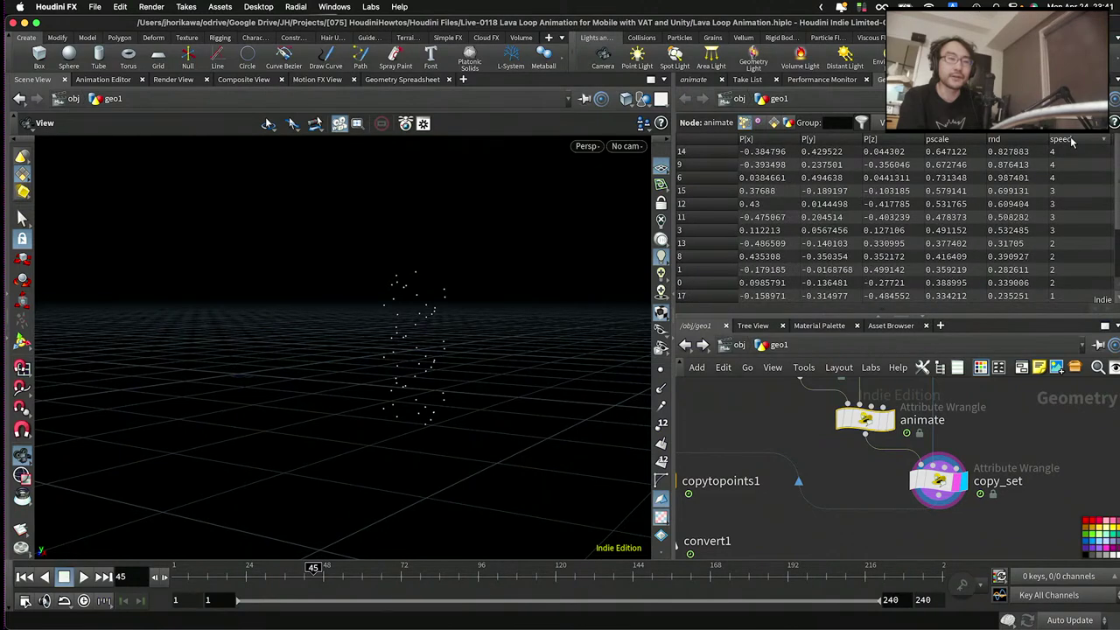
left_click(692, 80)
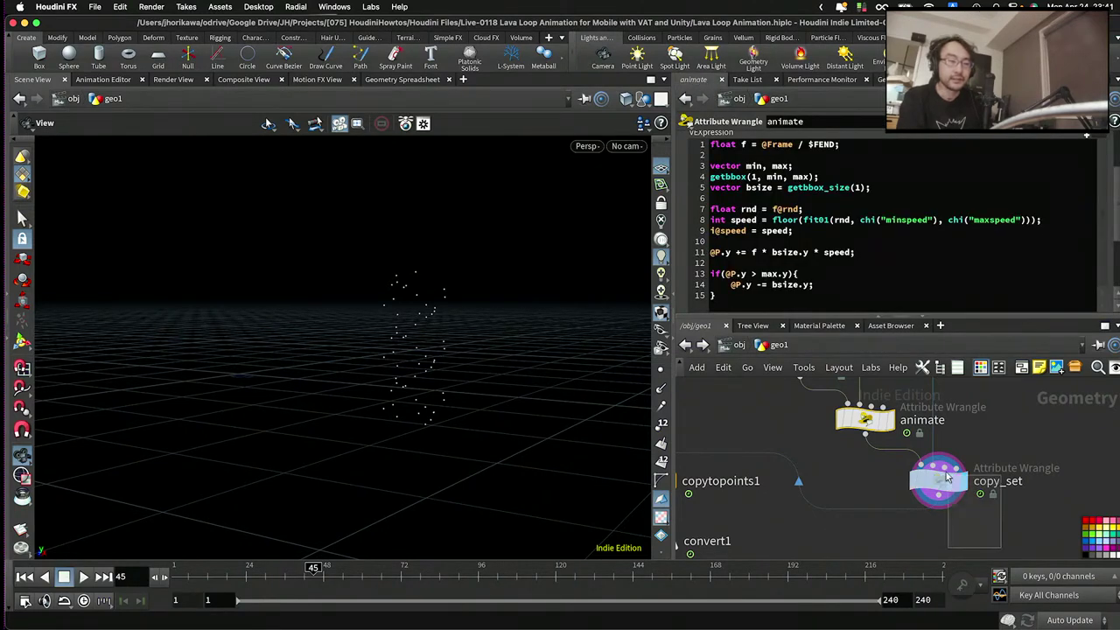
left_click(938, 472)
- Add a line 2 reading int speed = i@speed in the copy_set wrangle
left_click_drag(938, 477, 940, 485)
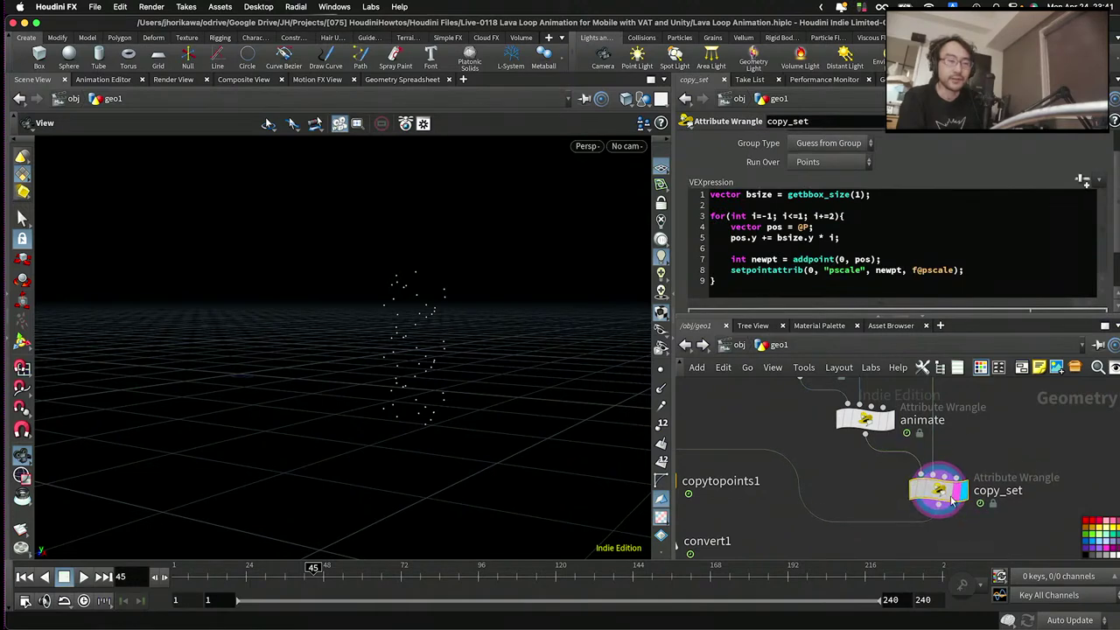
left_click(897, 194)
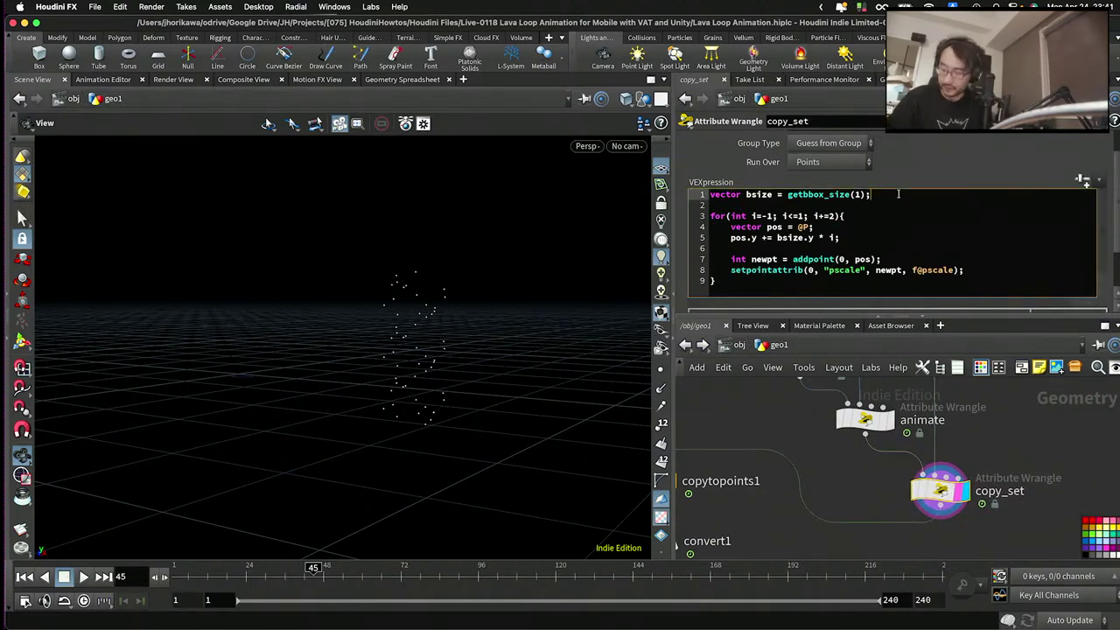
key("Return")
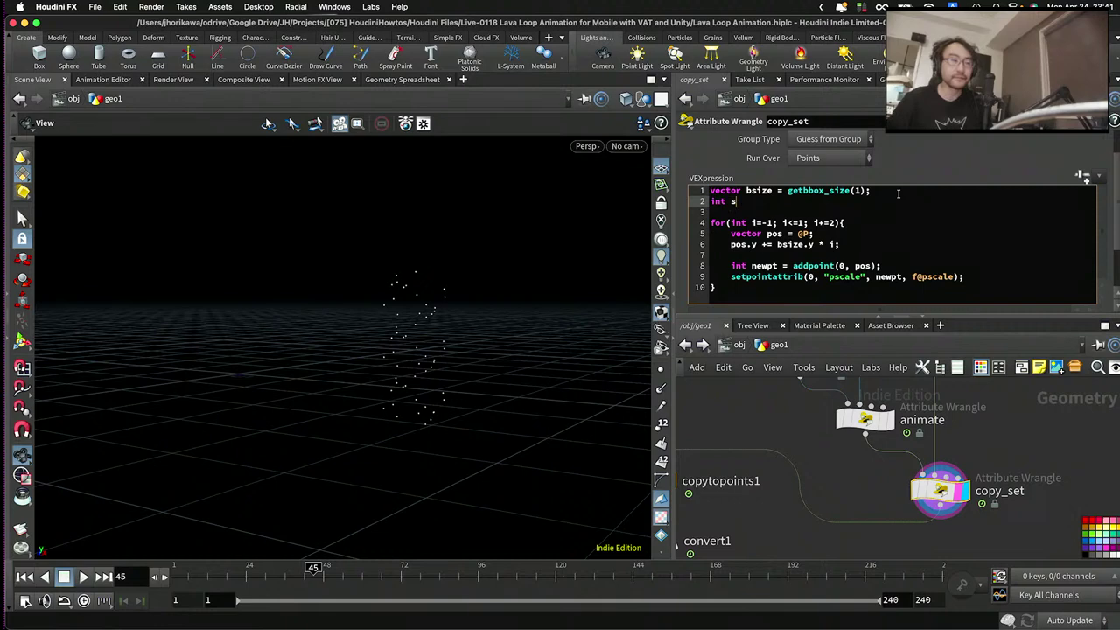
type("int speed = ")
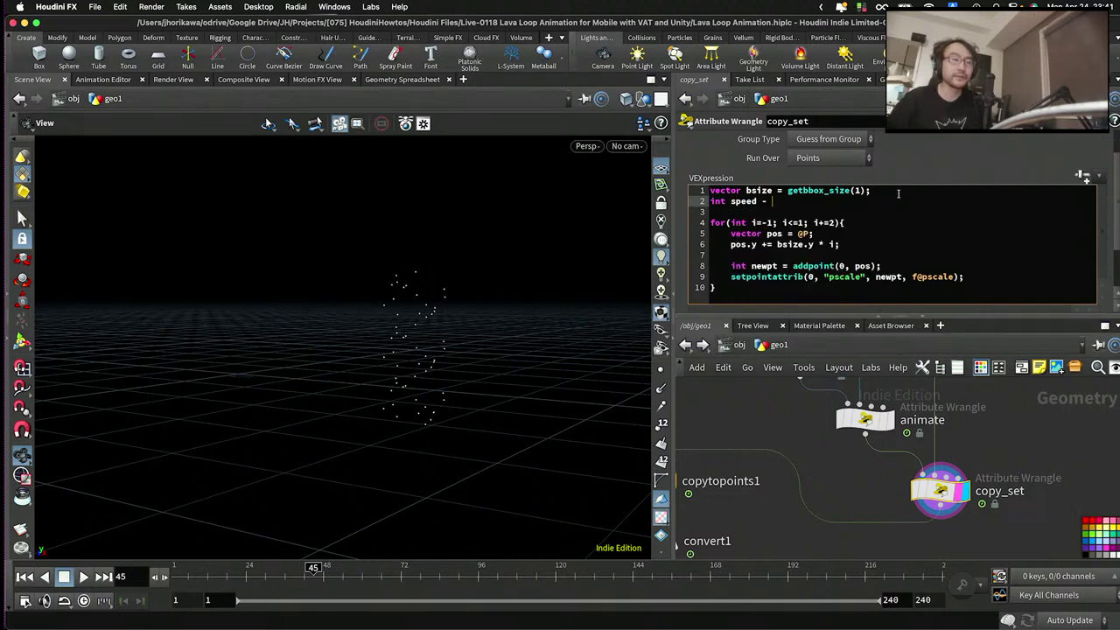
type("i")
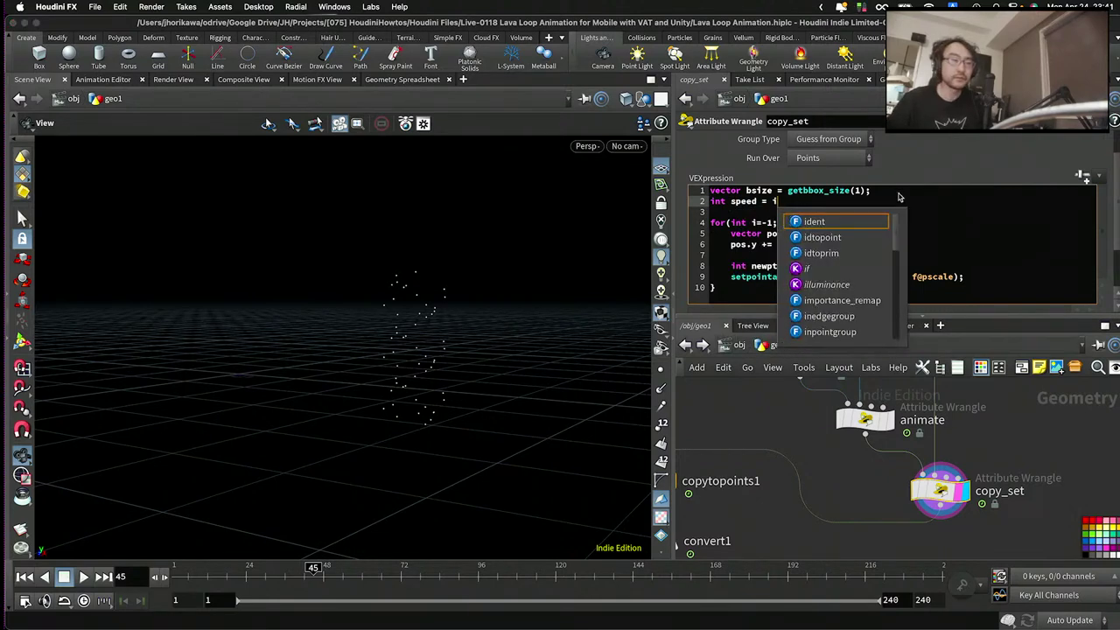
type("@speed;")
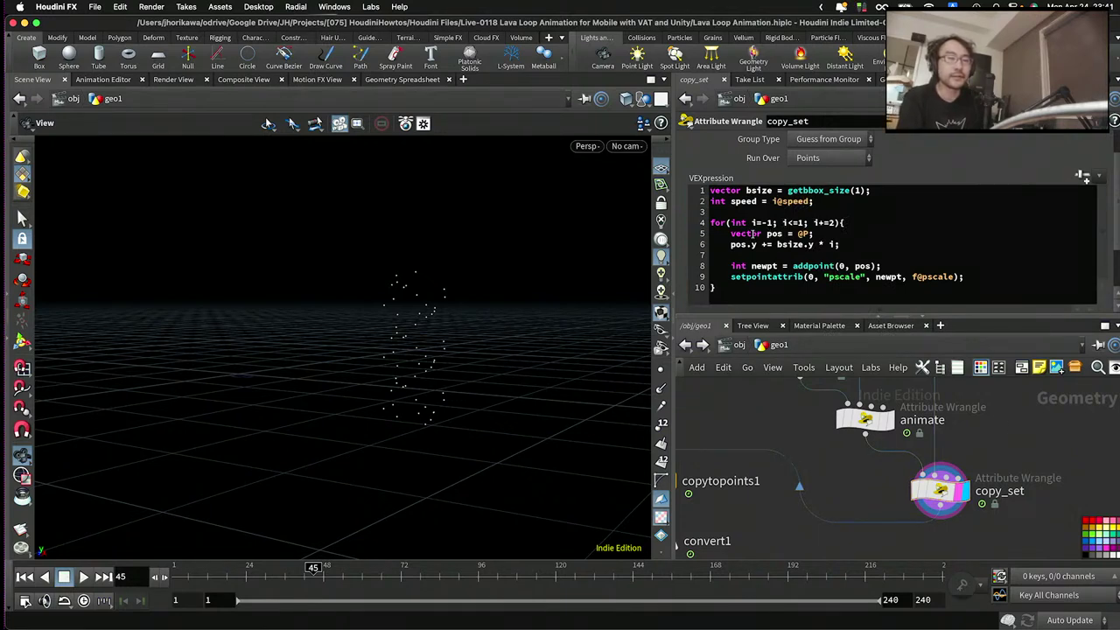
- Wrap the point loop in for(int n=0; n<speed; n++){ with a closing brace
left_click_drag(827, 203, 710, 201)
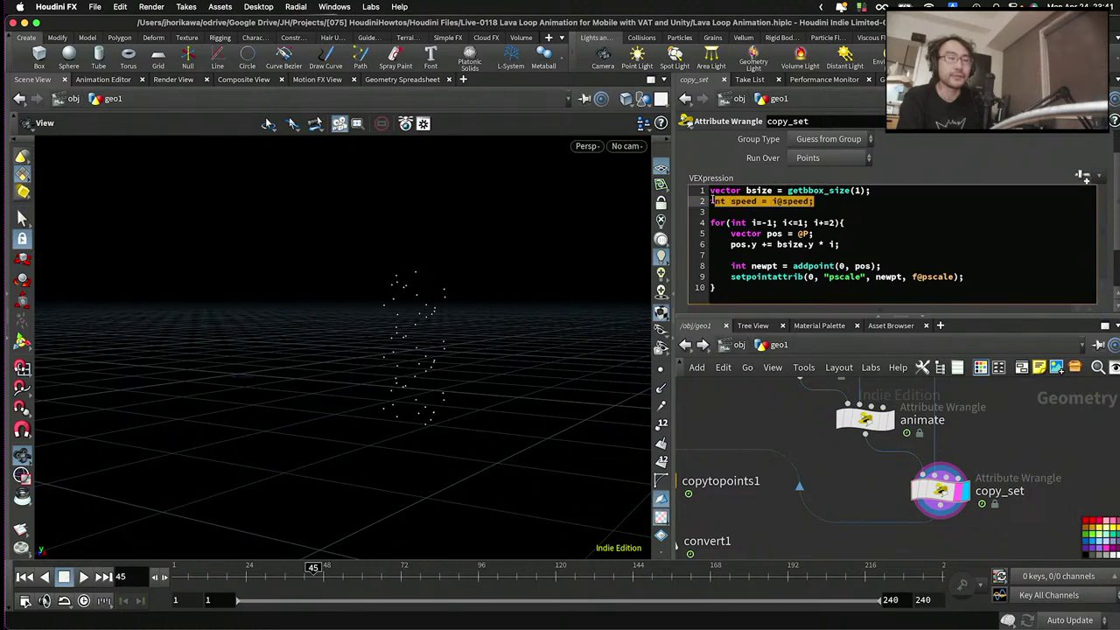
left_click(710, 201)
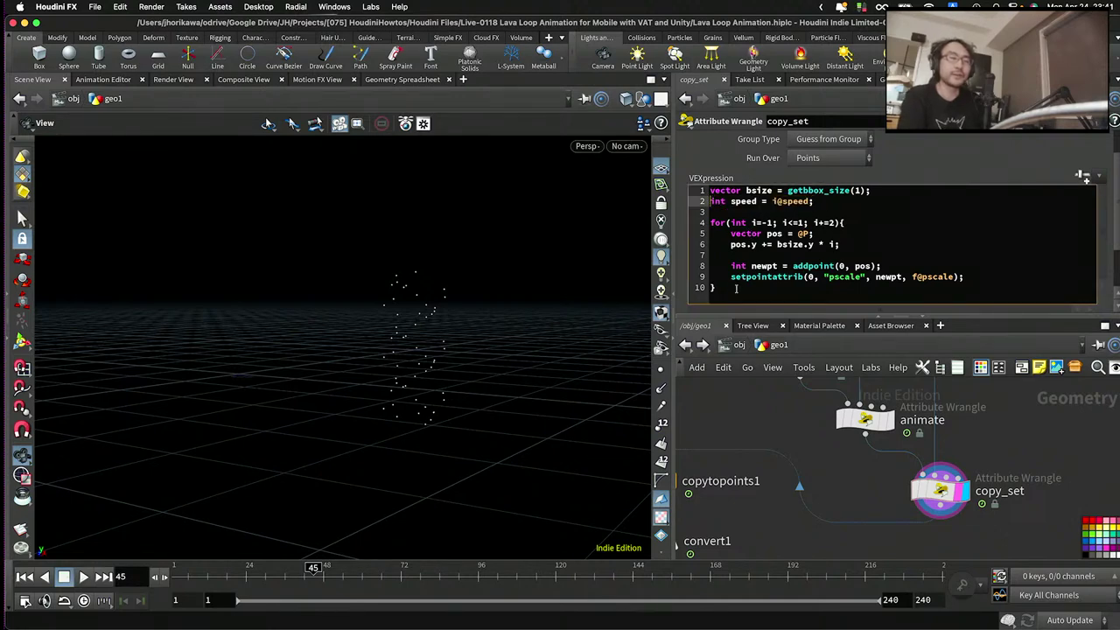
left_click_drag(735, 288, 710, 223)
left_click(723, 233)
left_click_drag(724, 281, 703, 225)
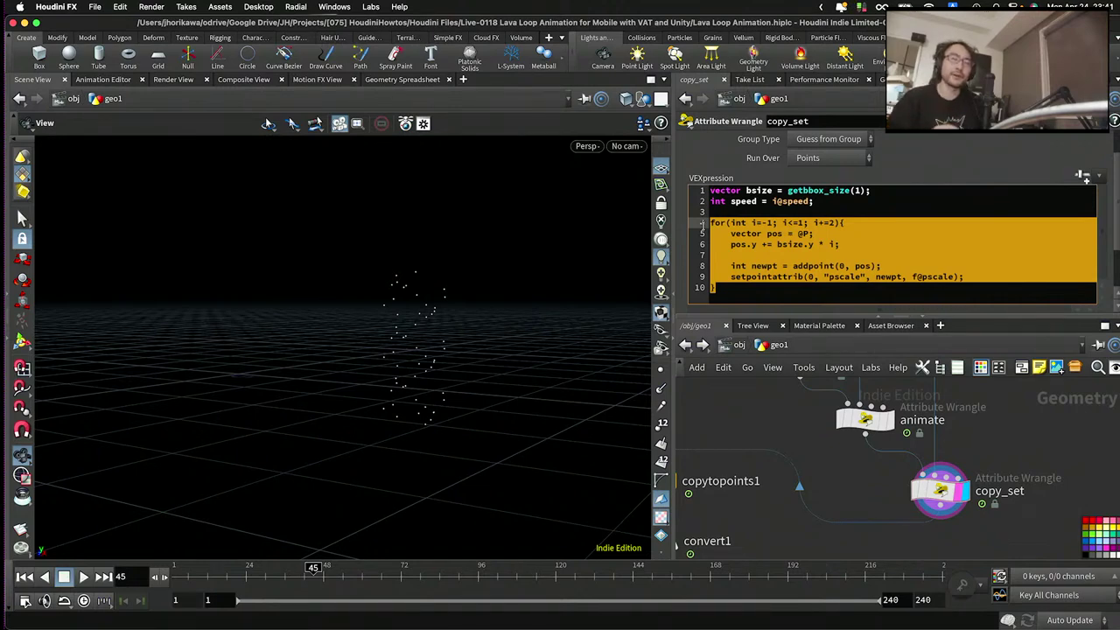
left_click(796, 212)
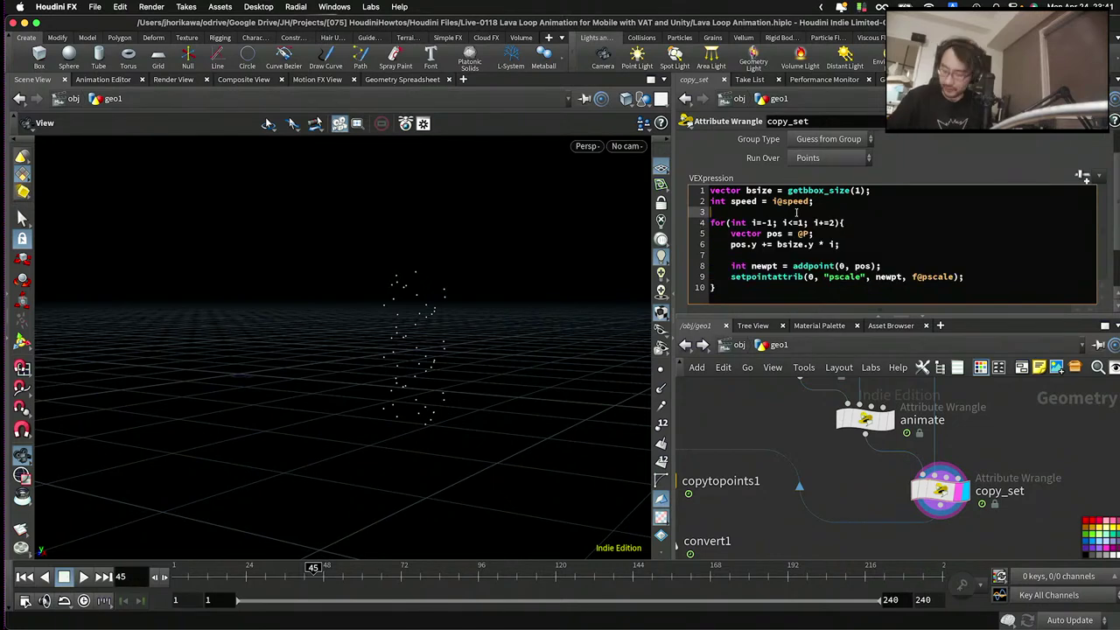
key("Return")
type("for")
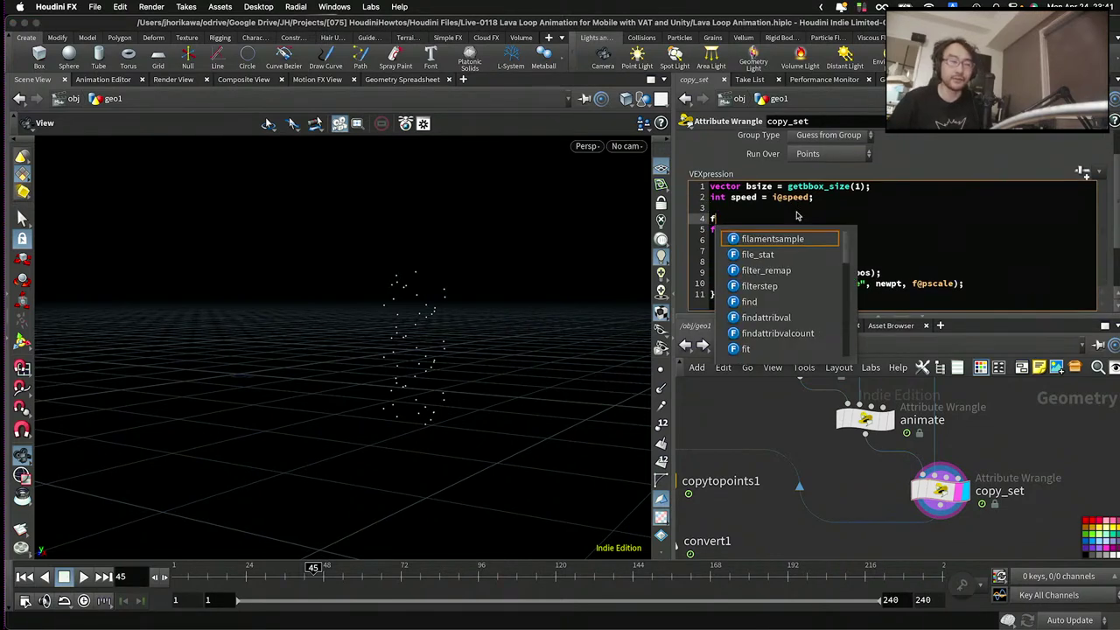
type("(in tn")
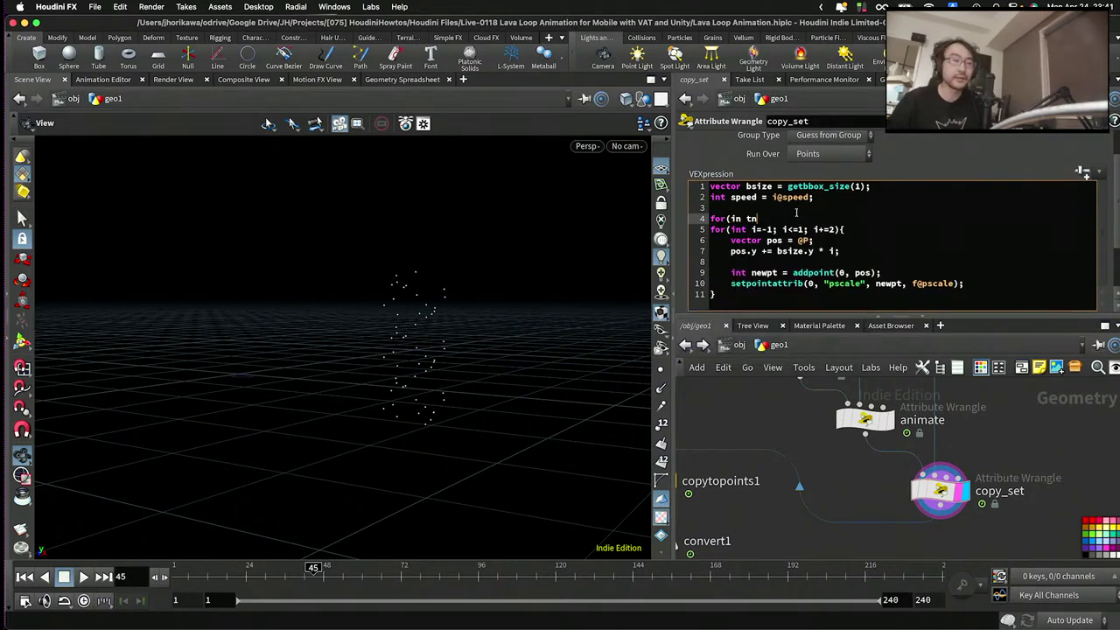
key("BackSpace")
key("BackSpace")
key("BackSpace")
type("t n=0;")
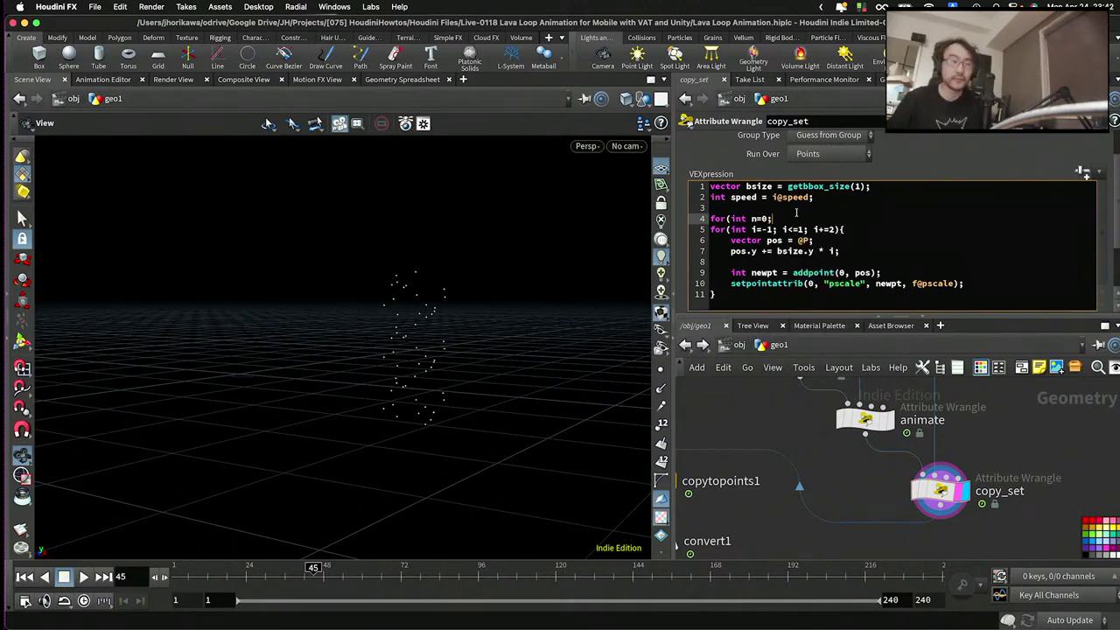
type(" n<")
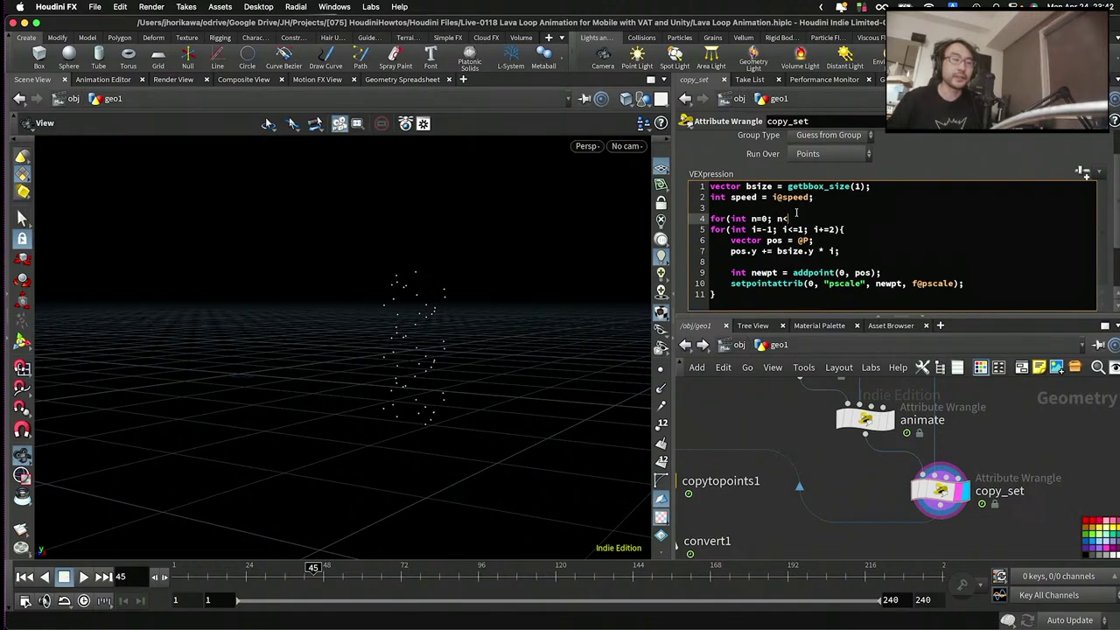
type("speed; n")
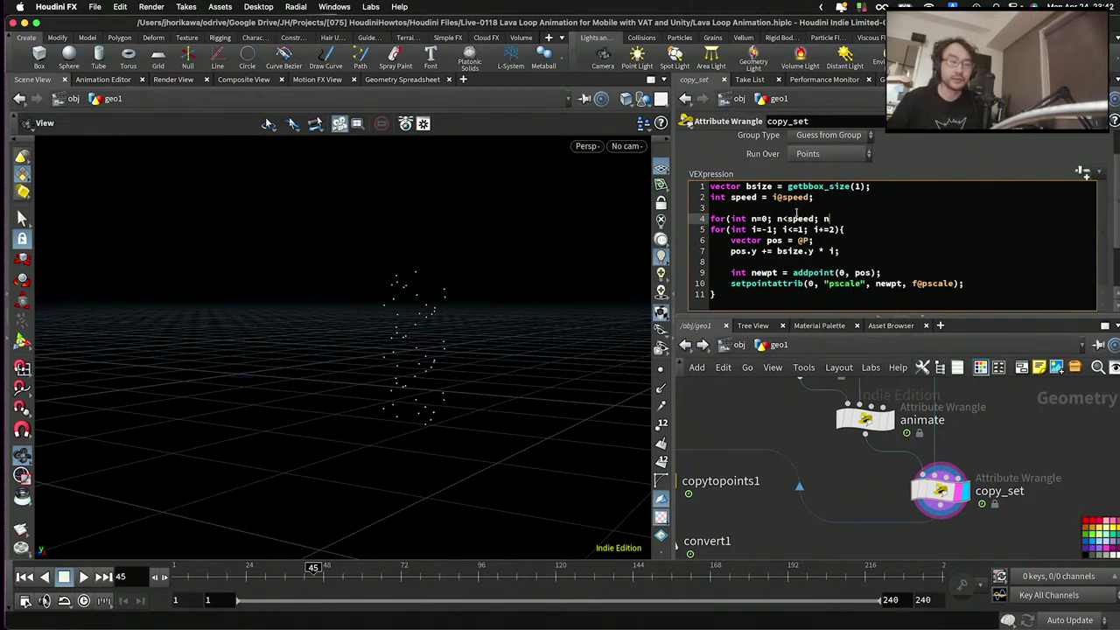
type("++){")
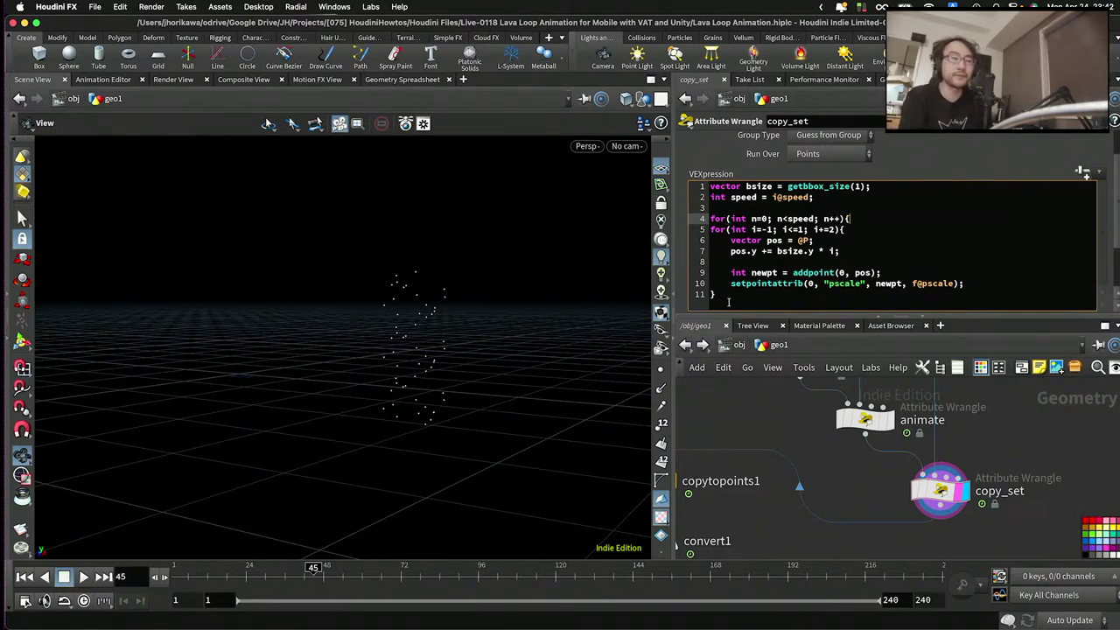
left_click(730, 296)
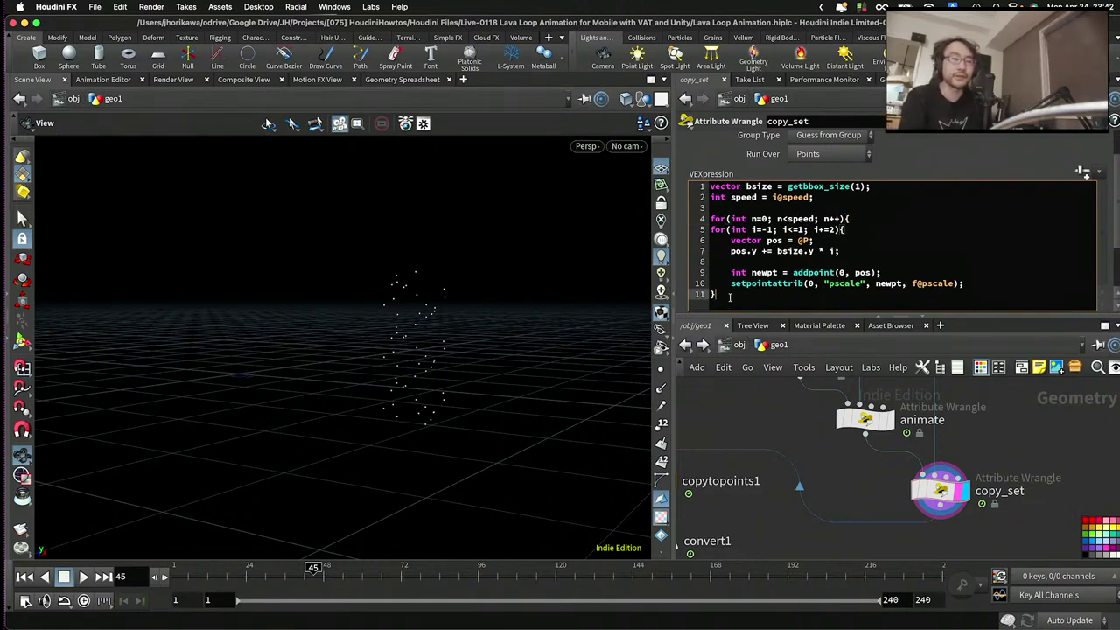
key("Return")
type("}")
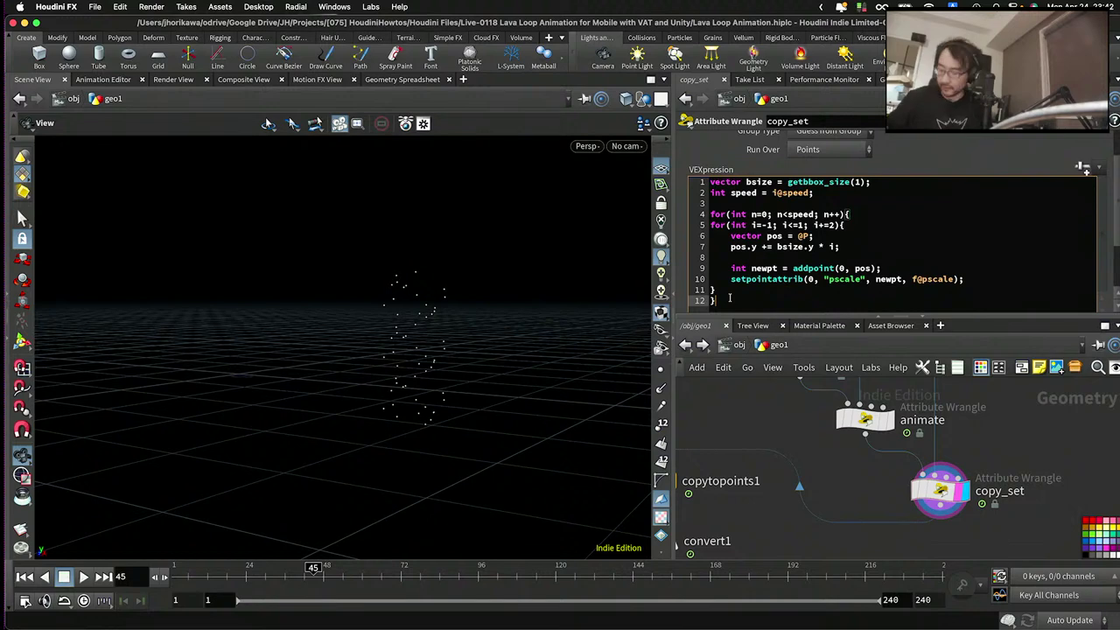
- Indent the inner loop and multiply the vertical offset by (n+1)
left_click_drag(729, 298, 710, 225)
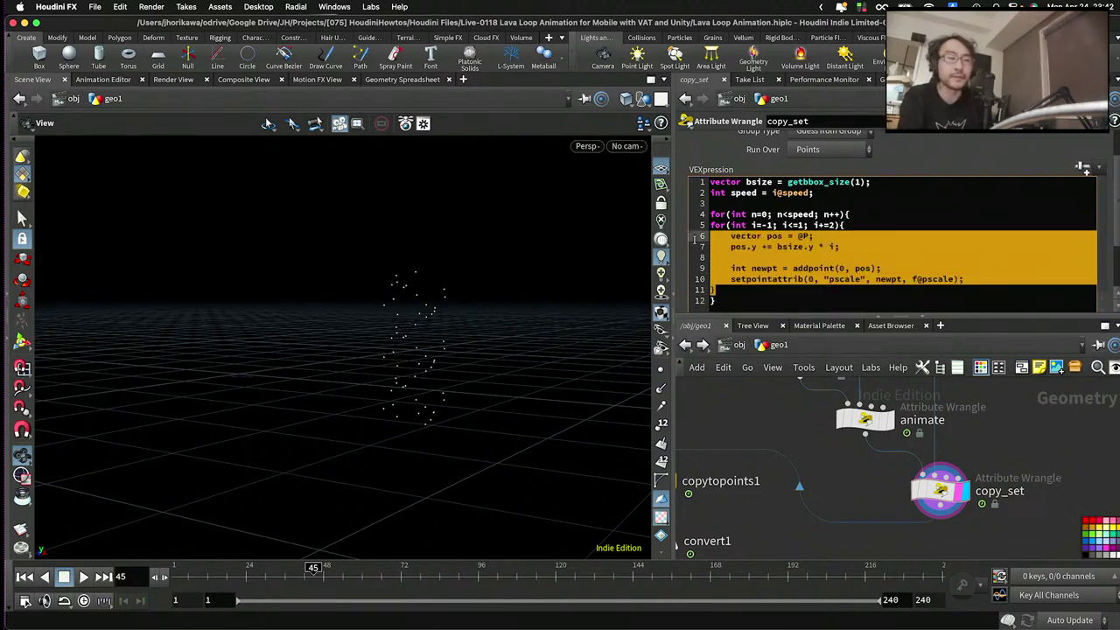
key("Tab")
left_click(822, 246)
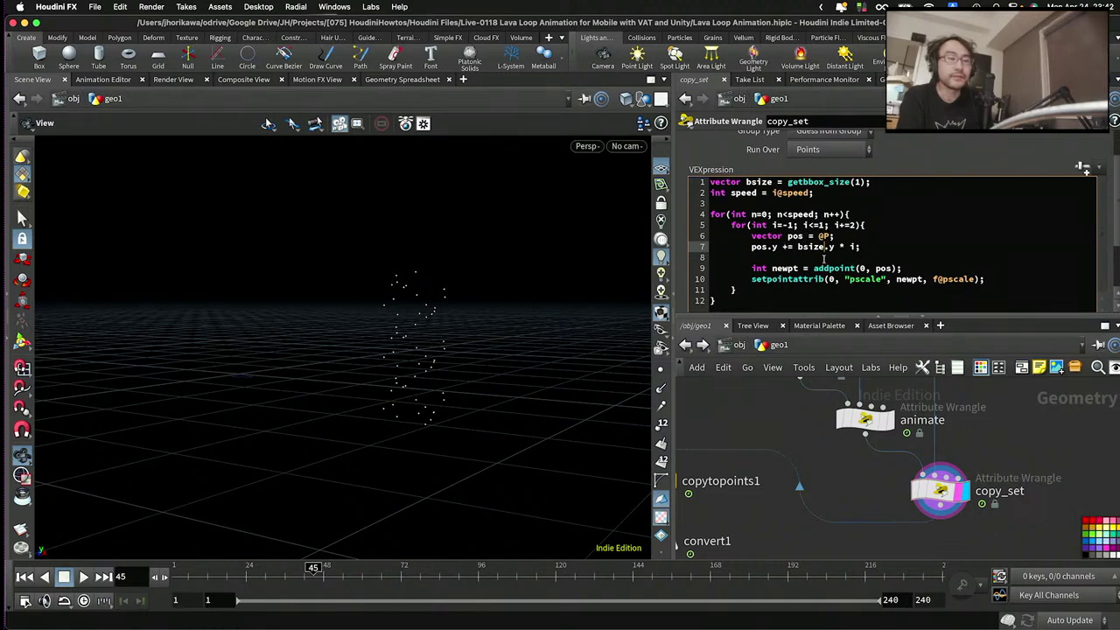
left_click(778, 214)
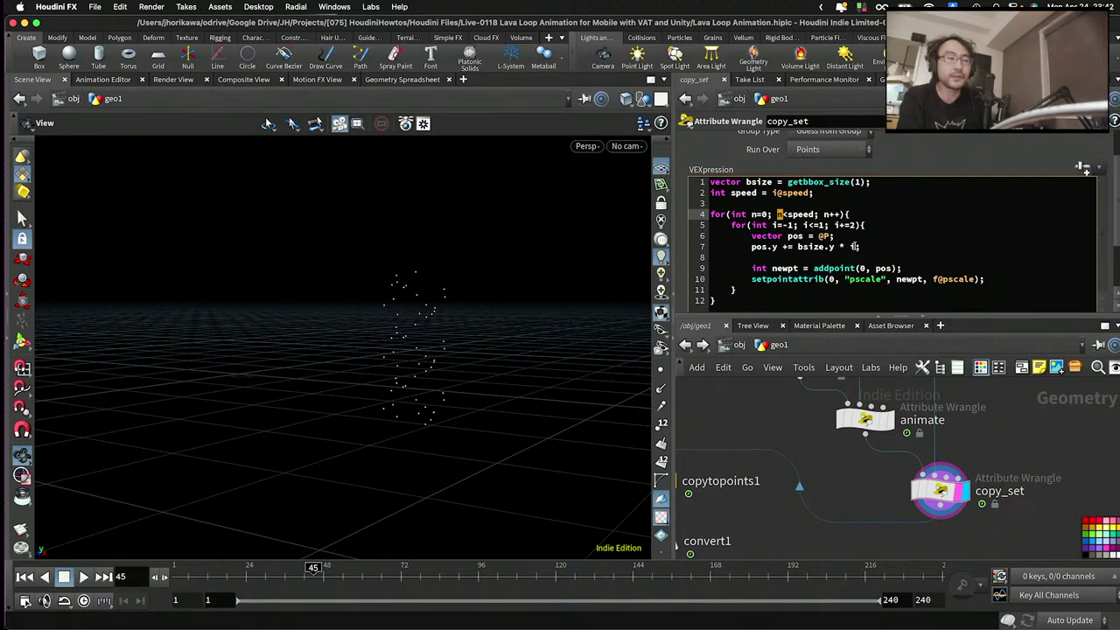
left_click(854, 246)
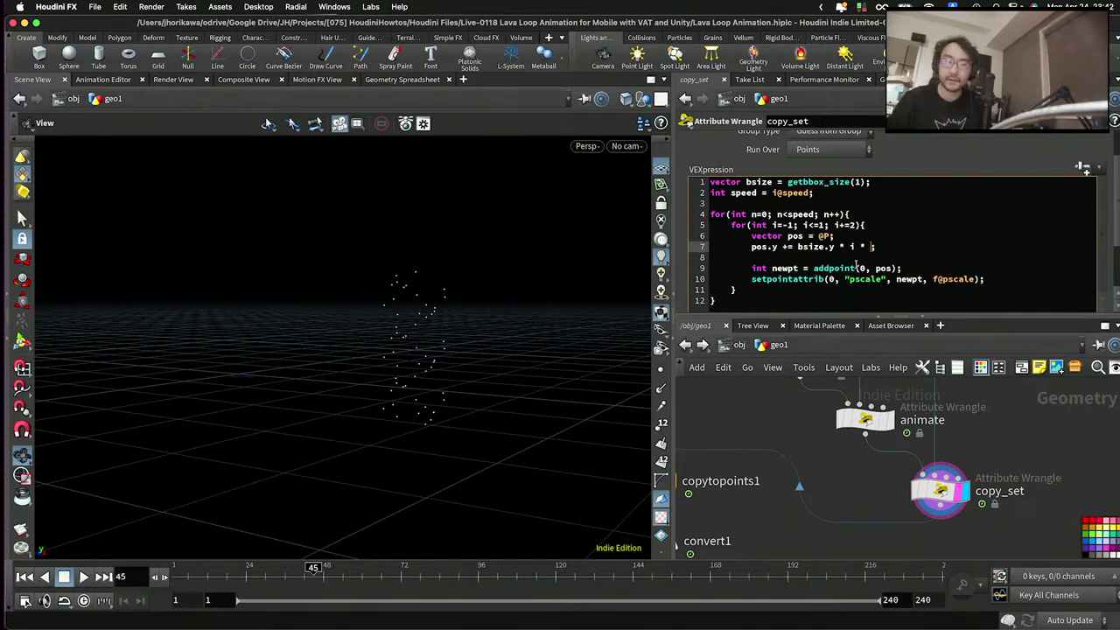
type("+1")
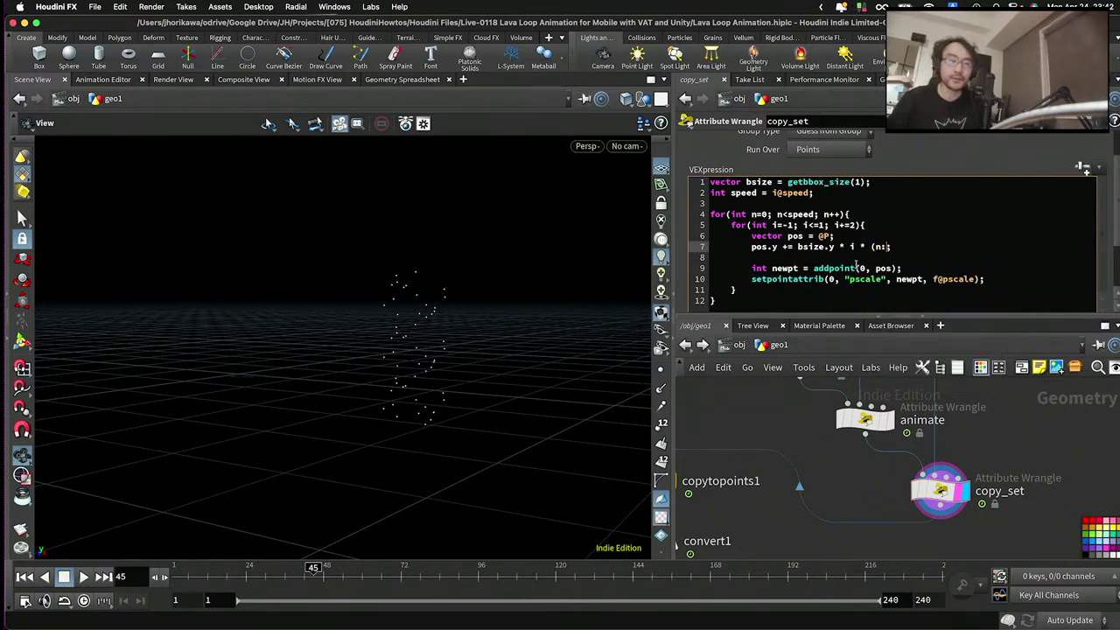
type("+1")
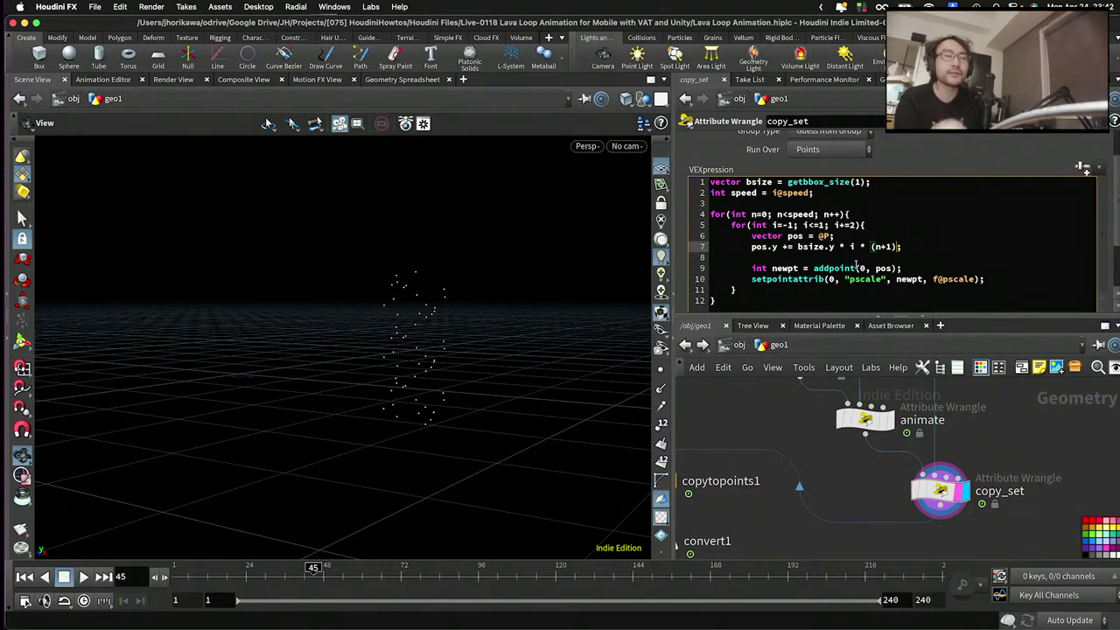
- Orbit around the taller stacked point column and save the scene with Ctrl+S
left_click_drag(869, 247, 899, 247)
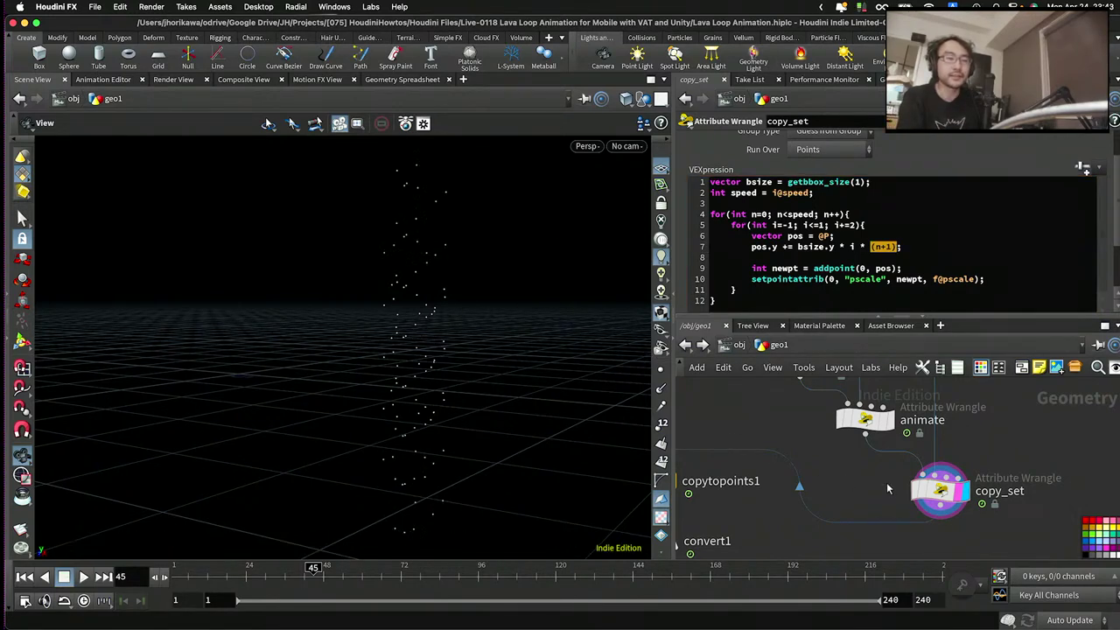
left_click_drag(494, 357, 435, 428)
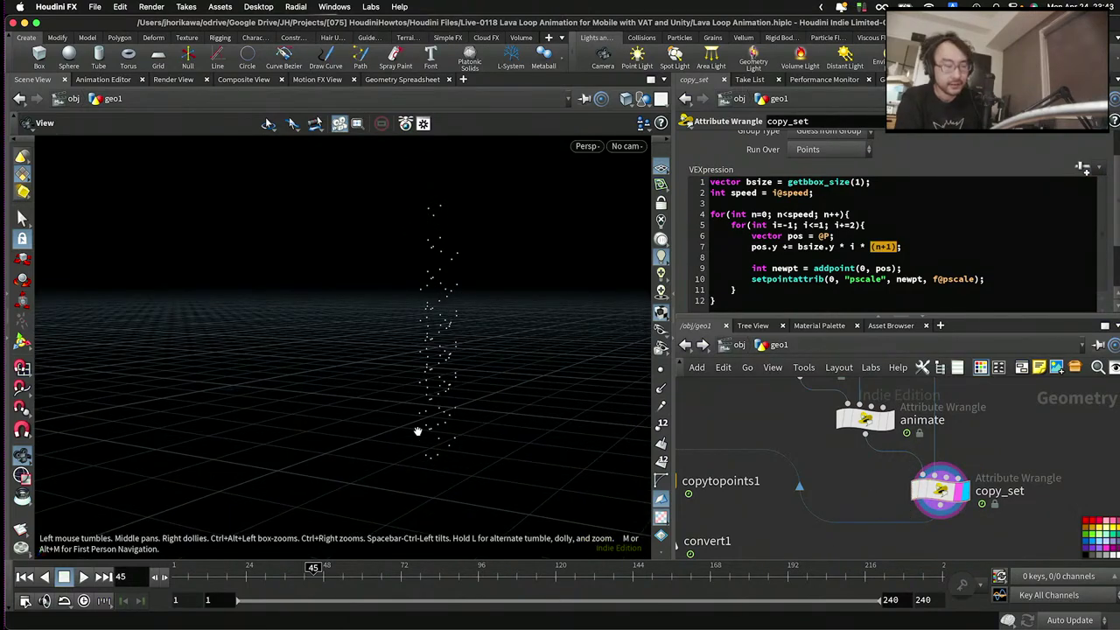
key("super+s")
- Play the animation and display the polyfill2 lava surface
left_click(85, 577)
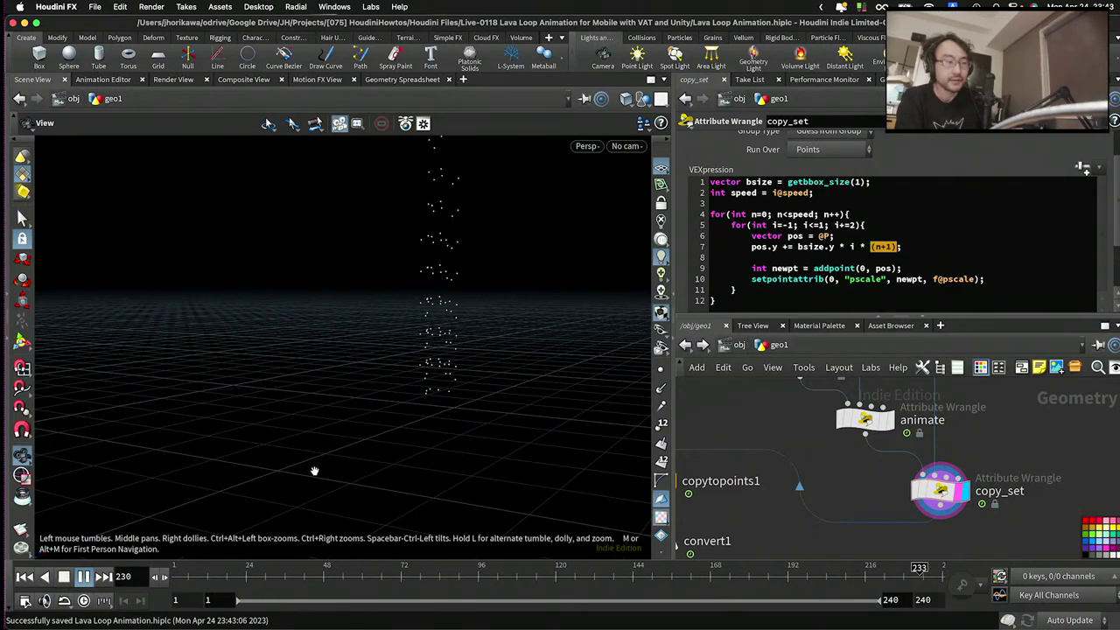
left_click_drag(420, 398, 458, 376)
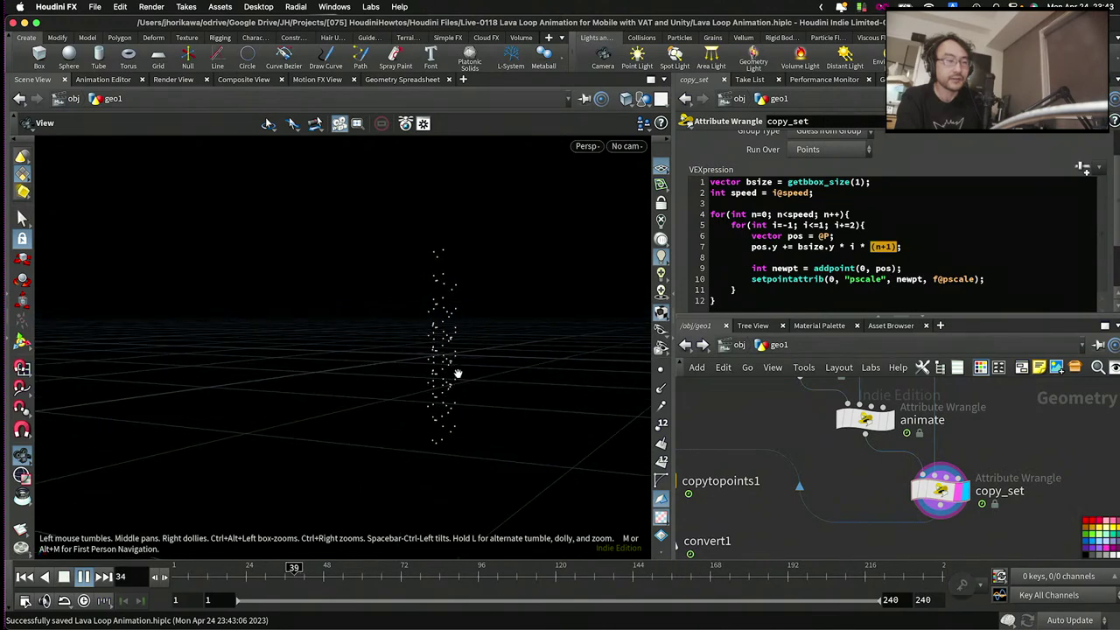
scroll(822, 400, "down", 5)
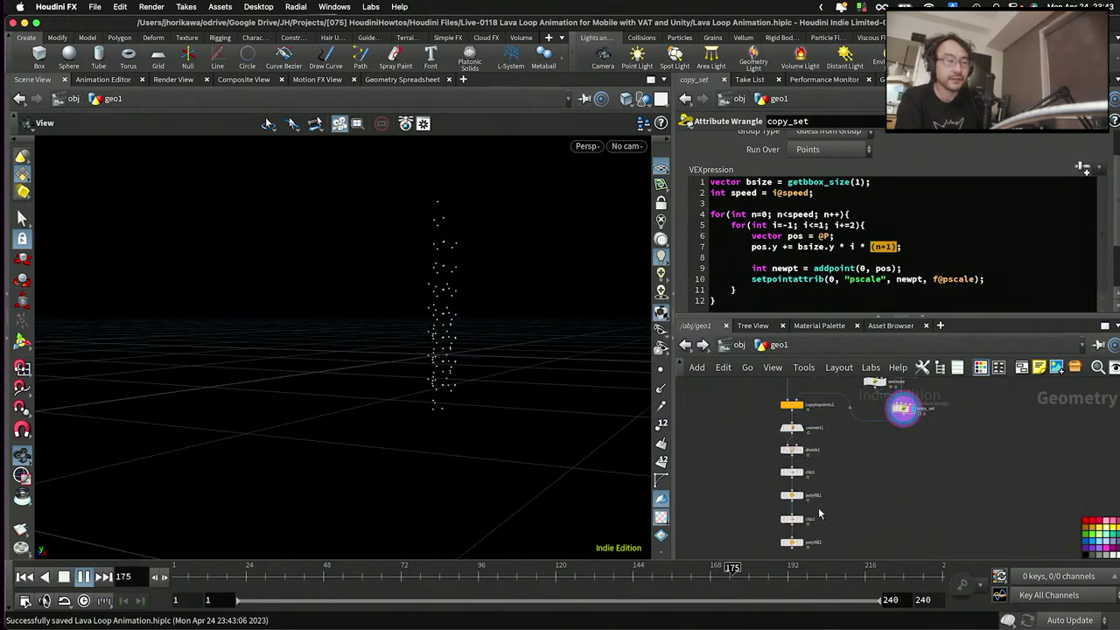
scroll(801, 486, "up", 5)
left_click(801, 483)
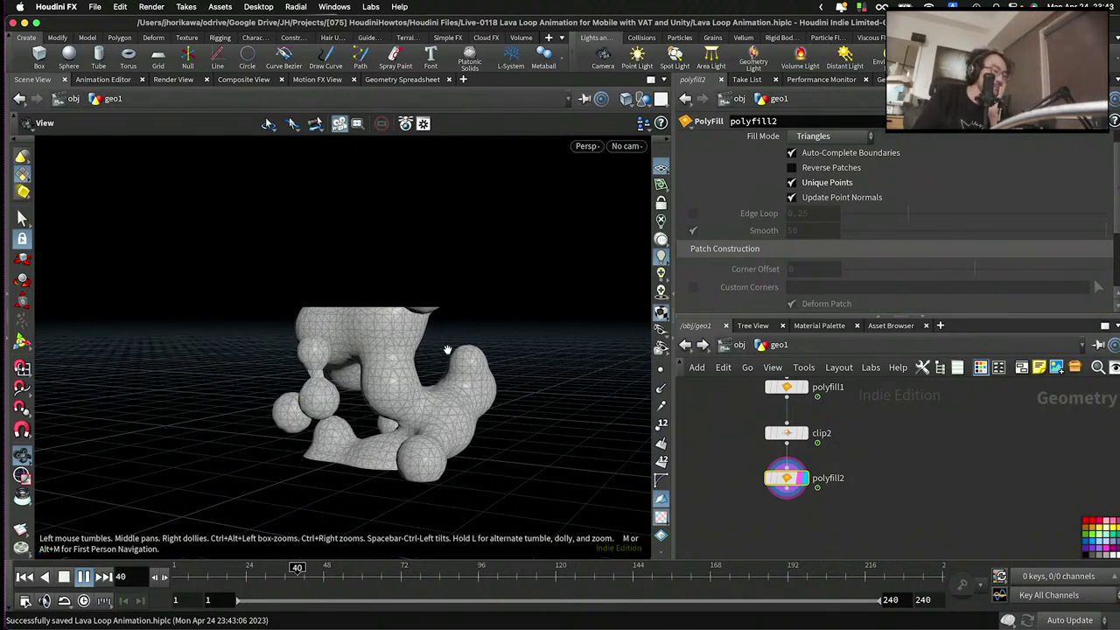
- Stop playback and lower convert1's U Level of Detail to 2.888
left_click(290, 575)
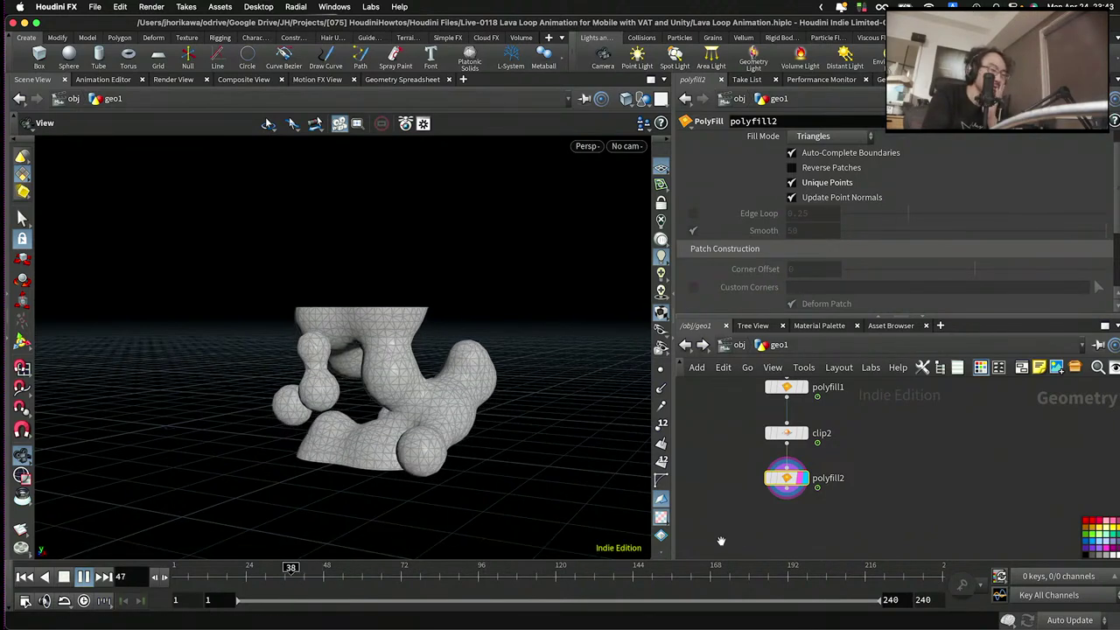
scroll(748, 535, "down", 3)
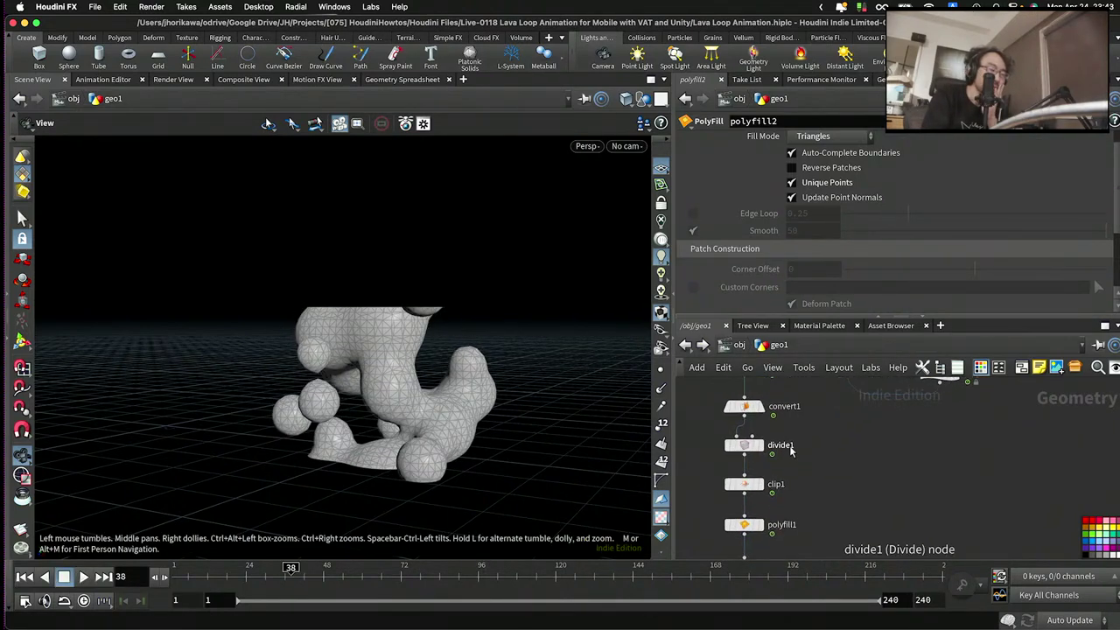
scroll(779, 429, "up", 1)
left_click(748, 406)
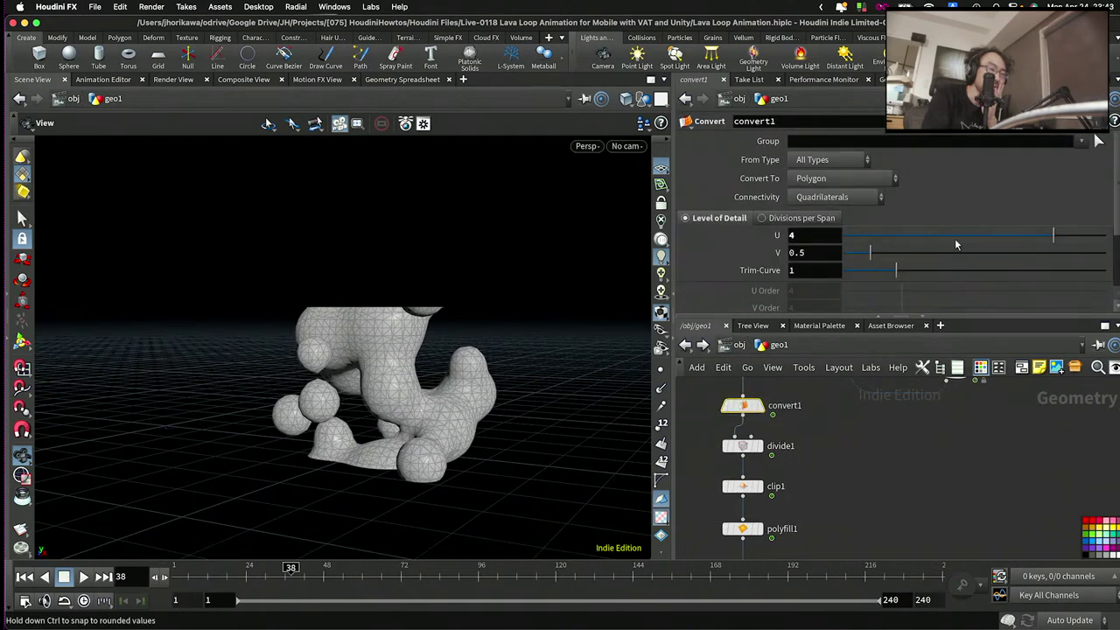
left_click(996, 236)
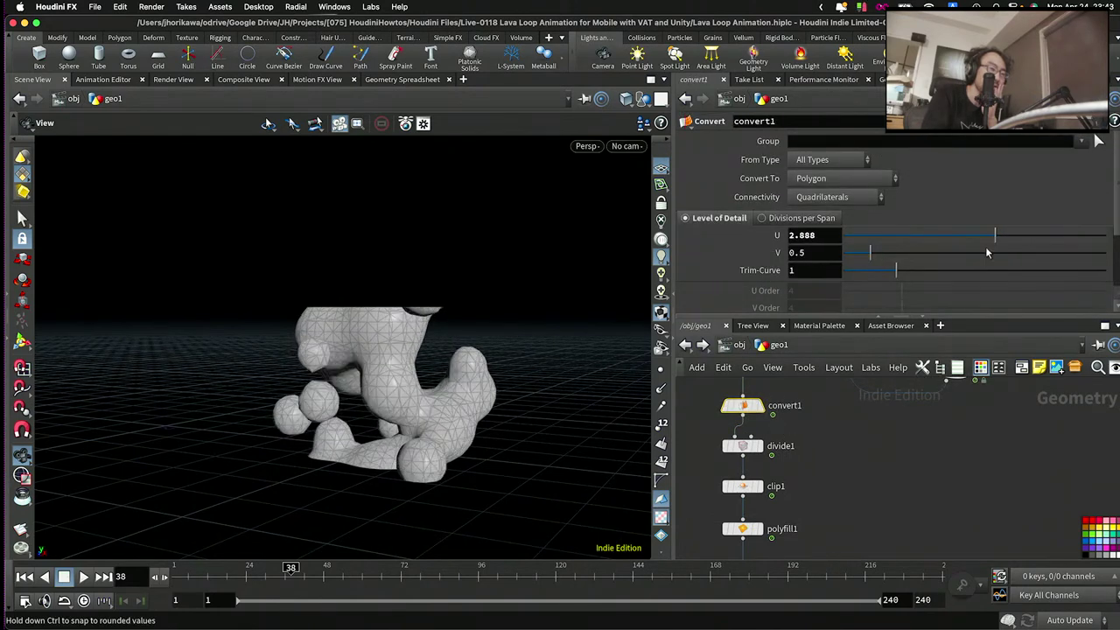
- Play the coarser lava mesh from above, stop at frame 16, and reselect copy_set
left_click_drag(494, 328, 292, 467)
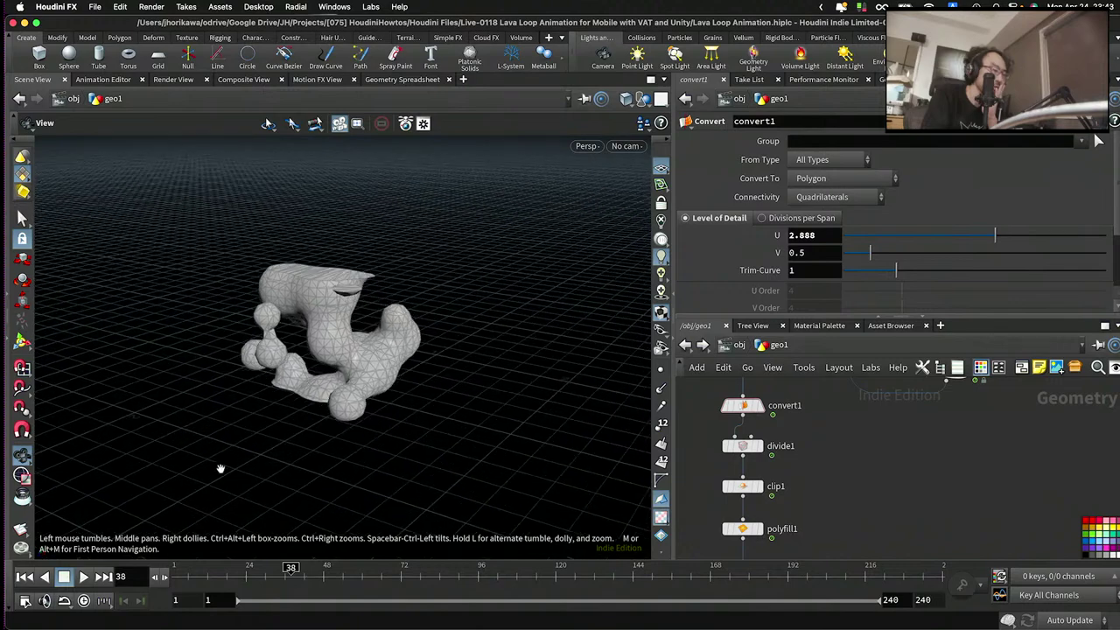
left_click(83, 577)
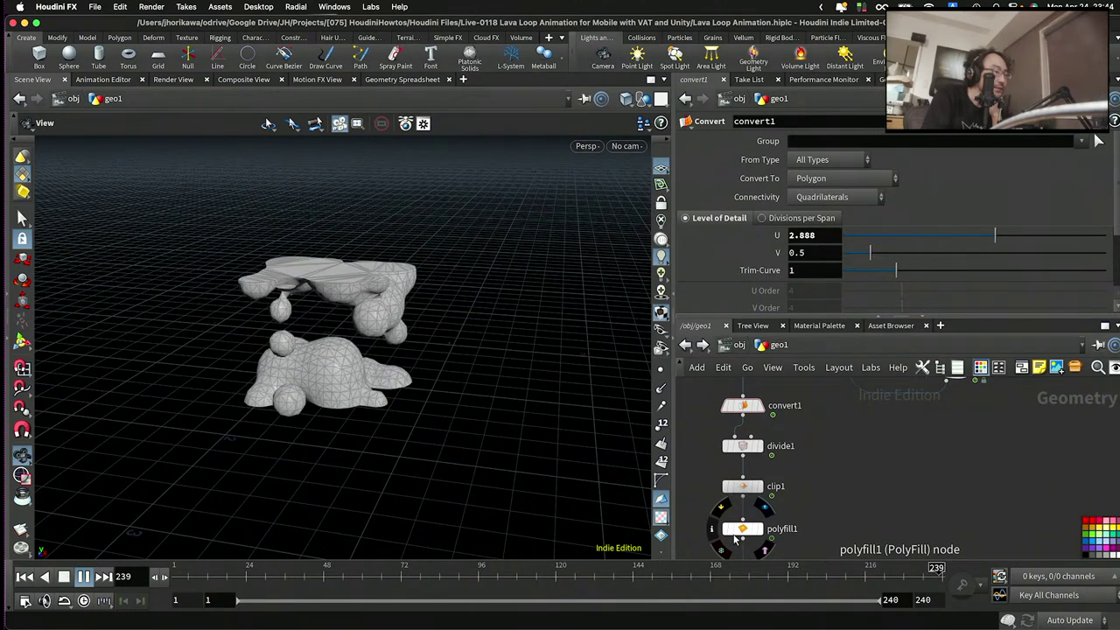
left_click(83, 576)
scroll(818, 466, "down", 3)
scroll(818, 466, "up", 4)
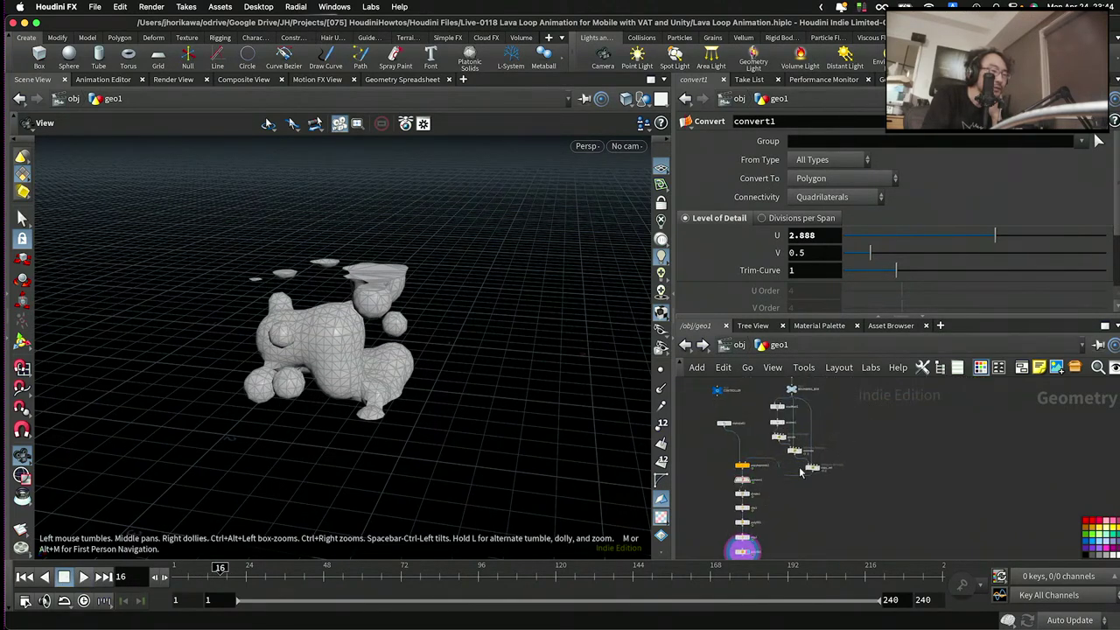
left_click(805, 493)
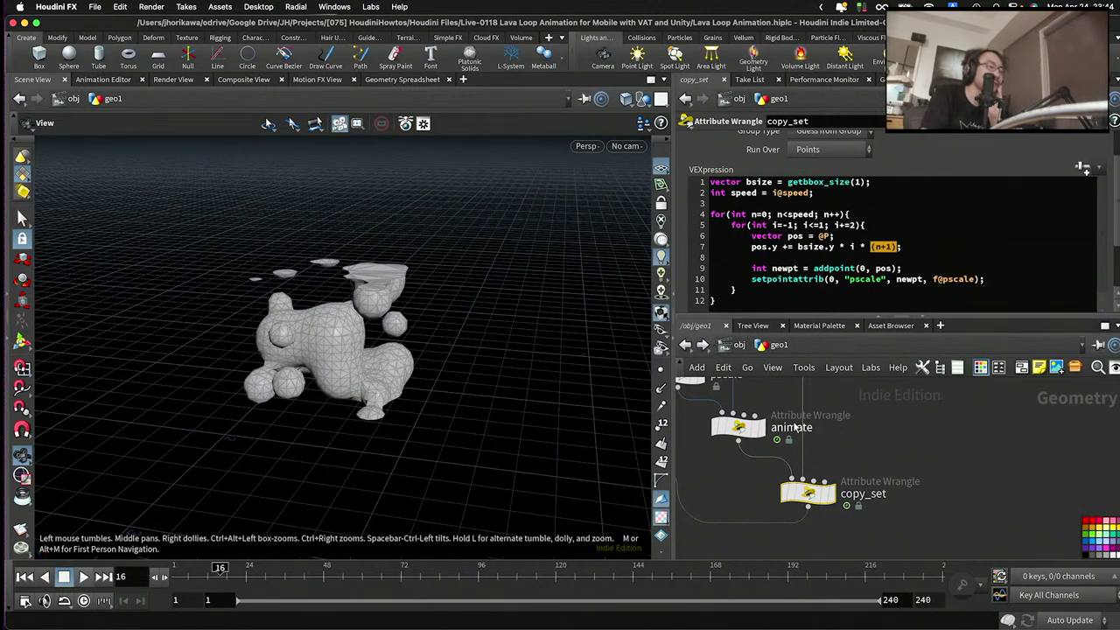
- In the animate wrangle, move chi("minspeed") after chi("maxspeed") on line 8, fix the comma, and play
left_click(737, 426)
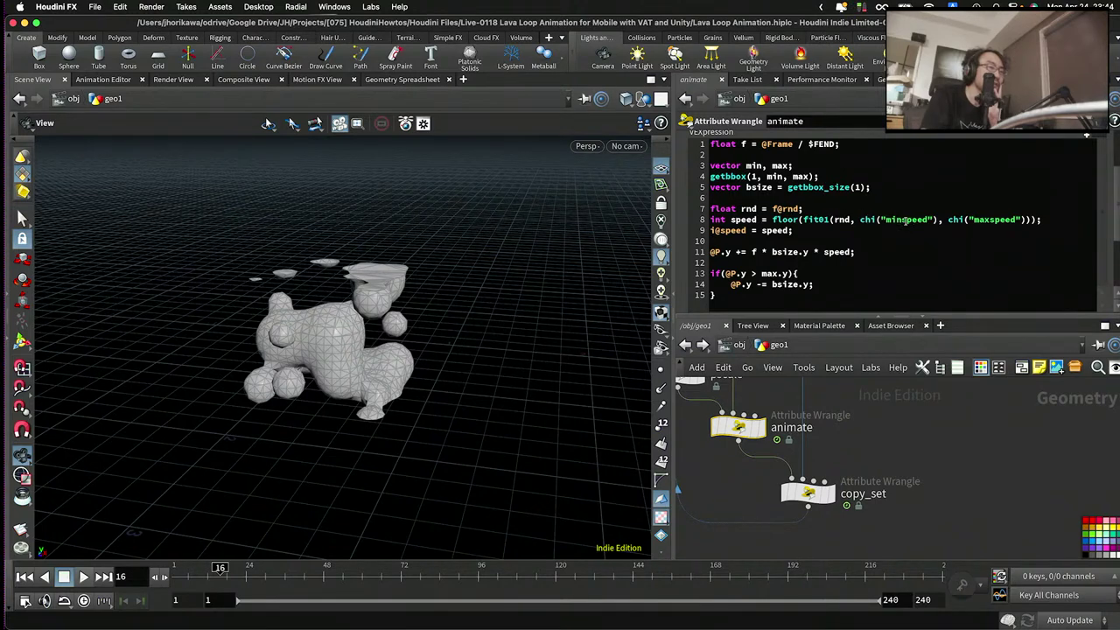
left_click_drag(858, 219, 936, 224)
key("super+c")
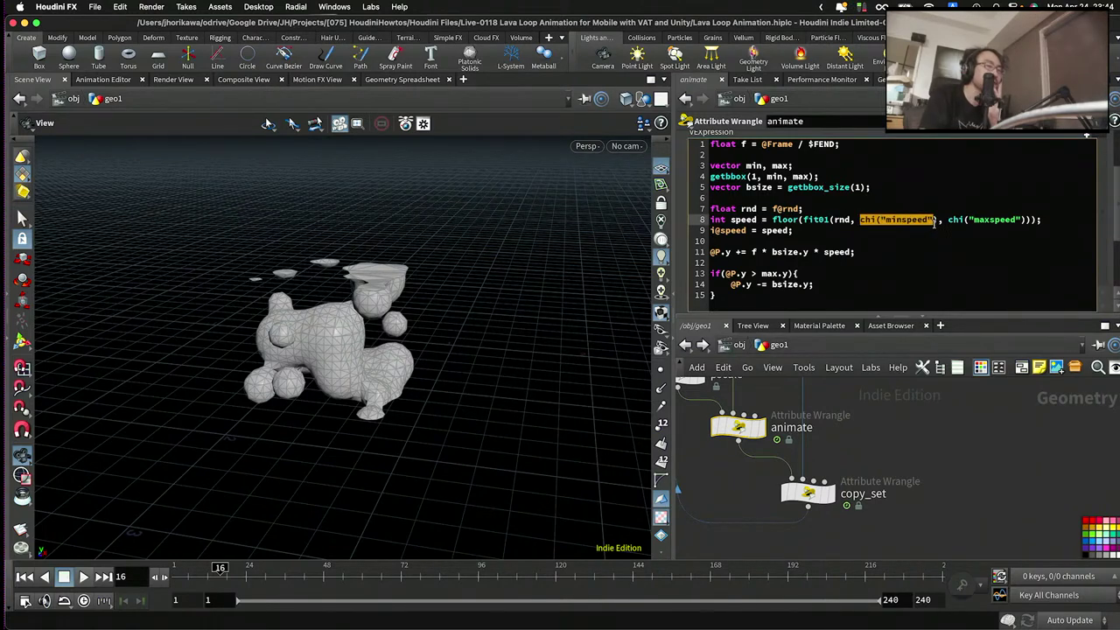
key("BackSpace")
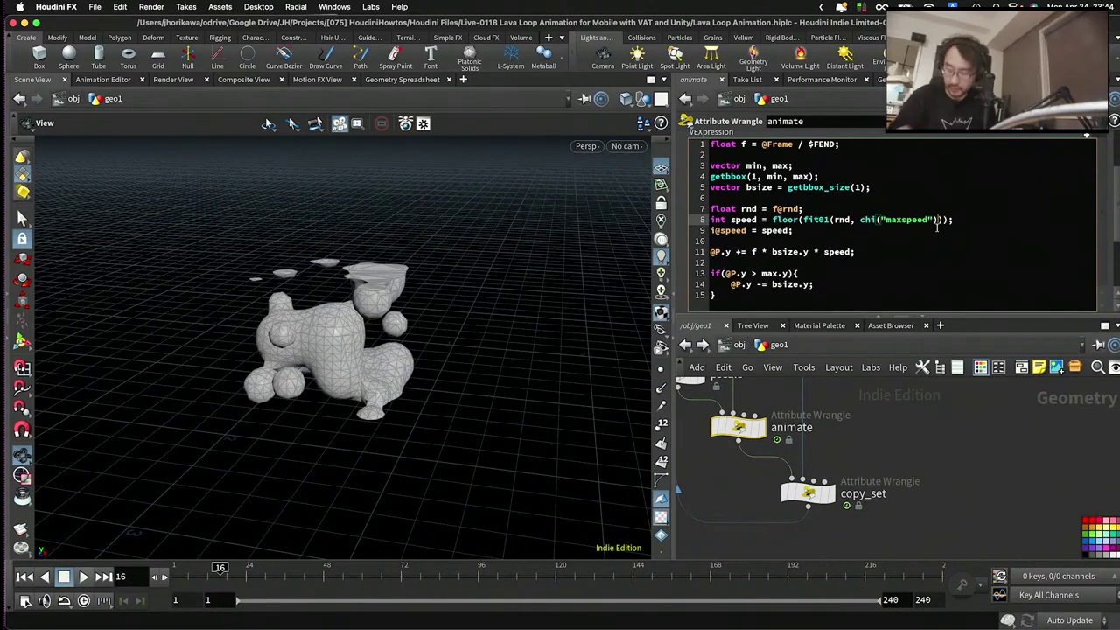
key("super+v")
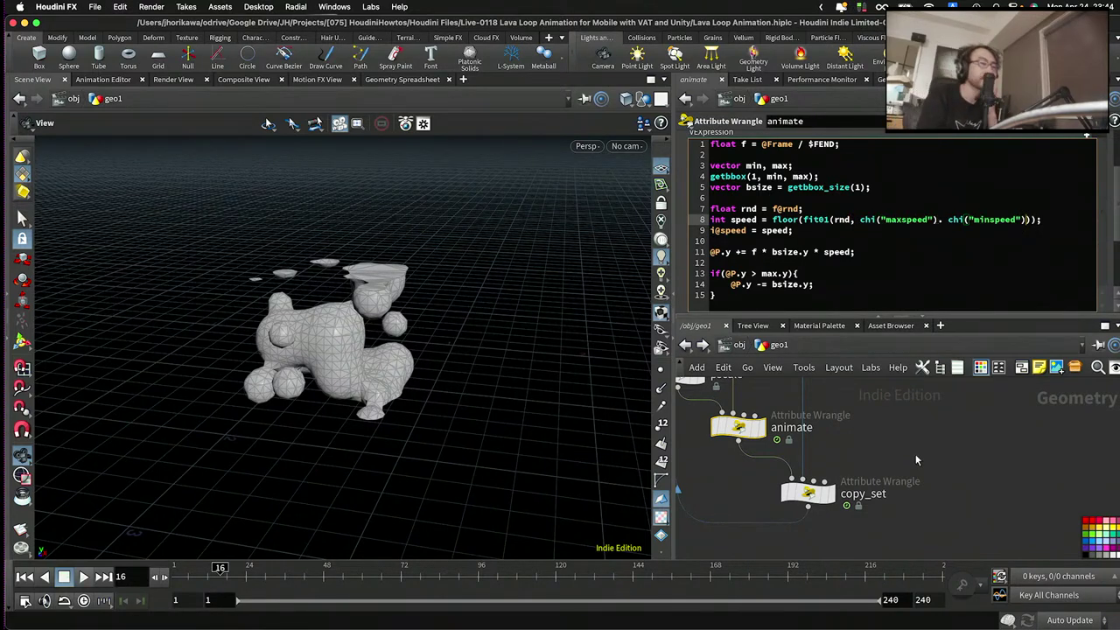
left_click(942, 219)
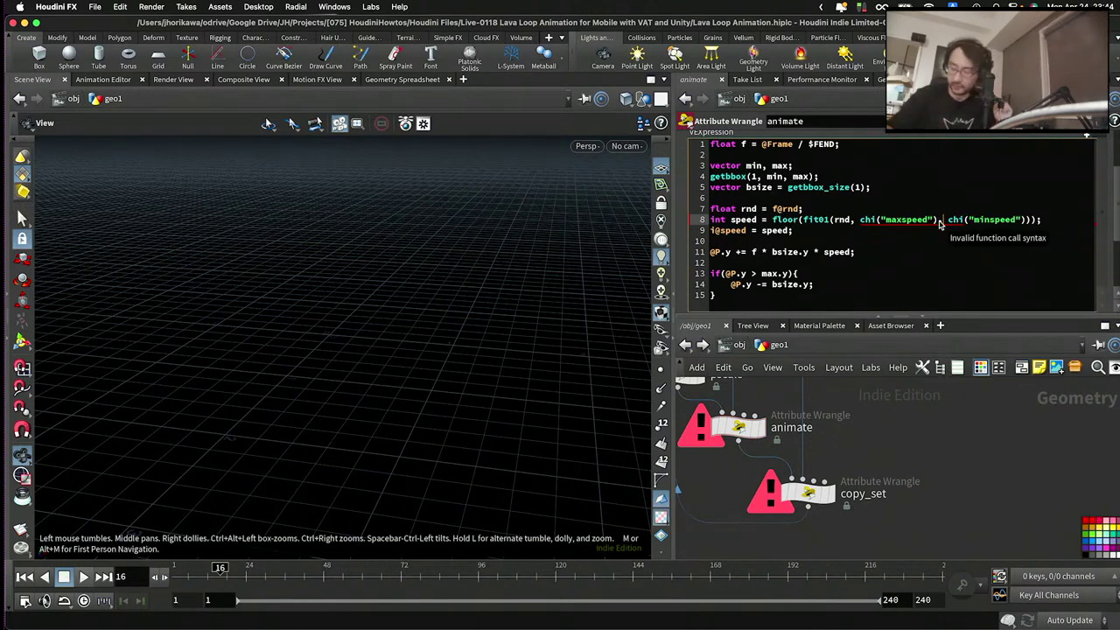
key("BackSpace")
type(",")
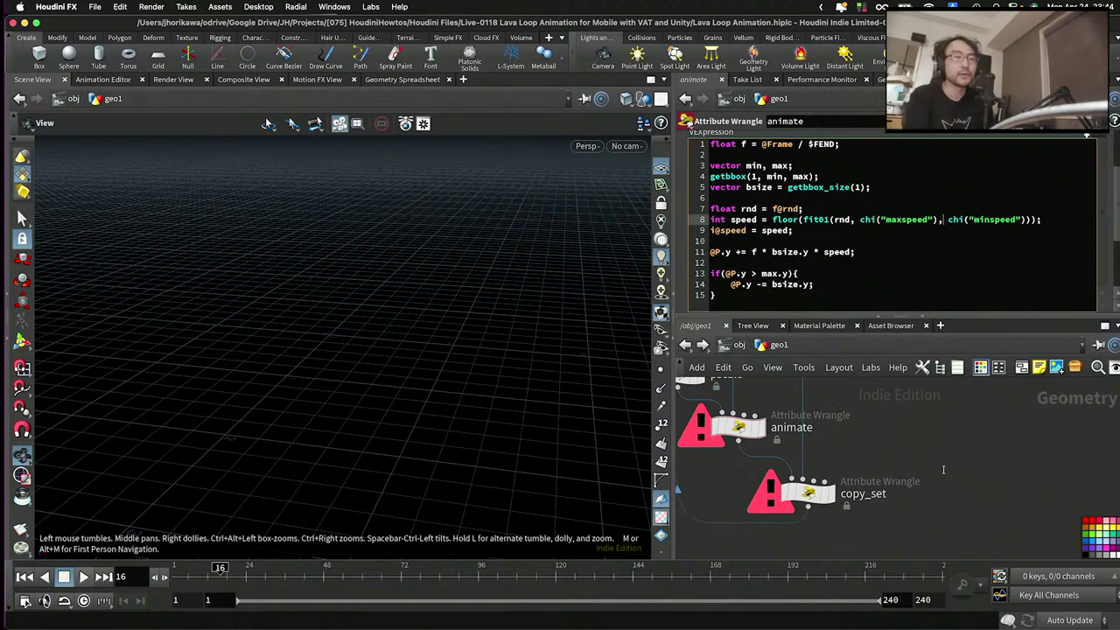
left_click(83, 576)
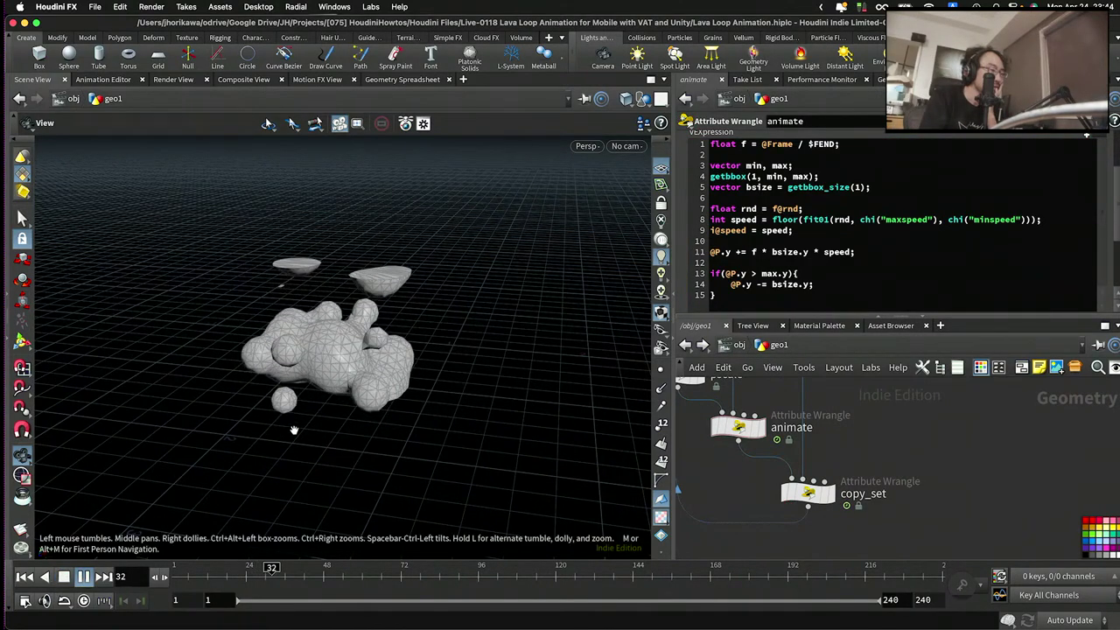
- Set CONTROLLER's max meta size to about 0.674 and stop playback at frame 96
left_click_drag(286, 398, 302, 367)
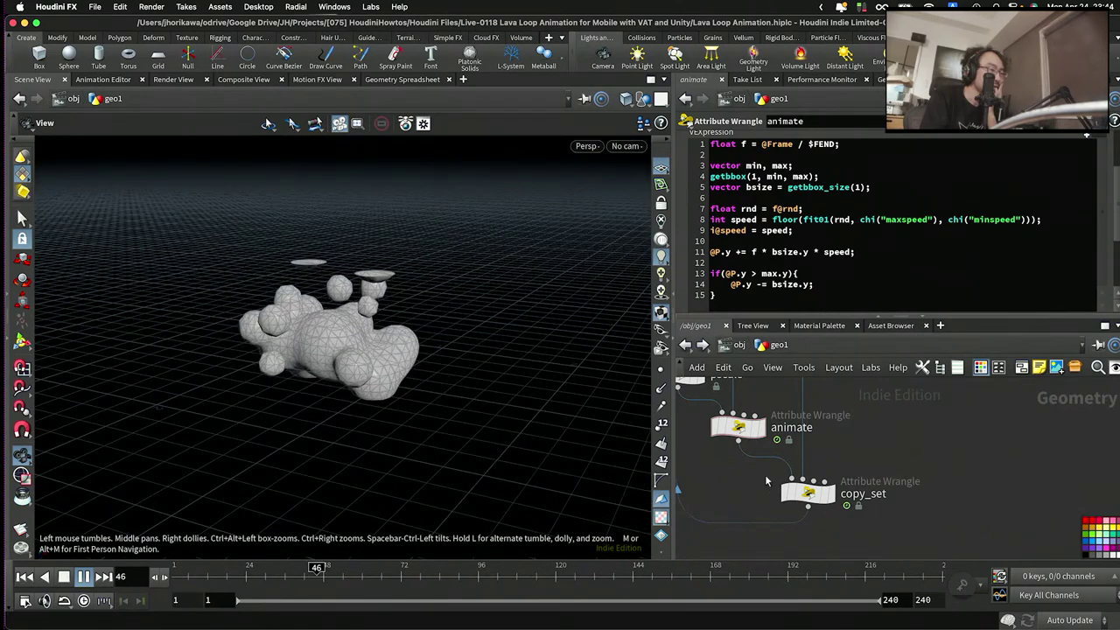
scroll(835, 494, "down", 1)
scroll(835, 494, "down", 3)
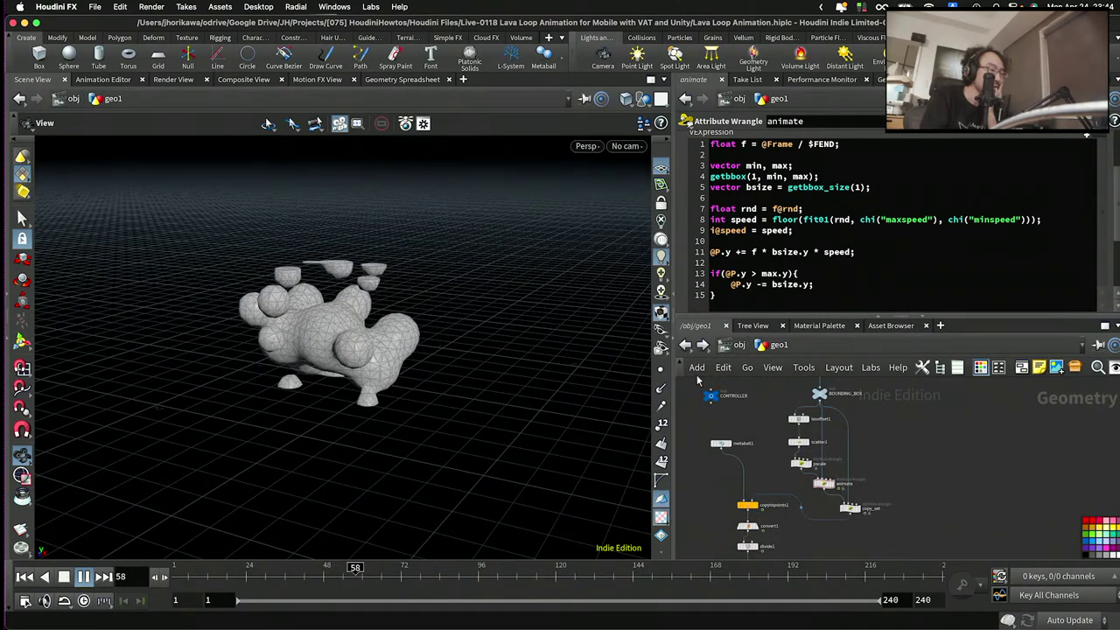
left_click(710, 395)
left_click_drag(1043, 221, 1021, 221)
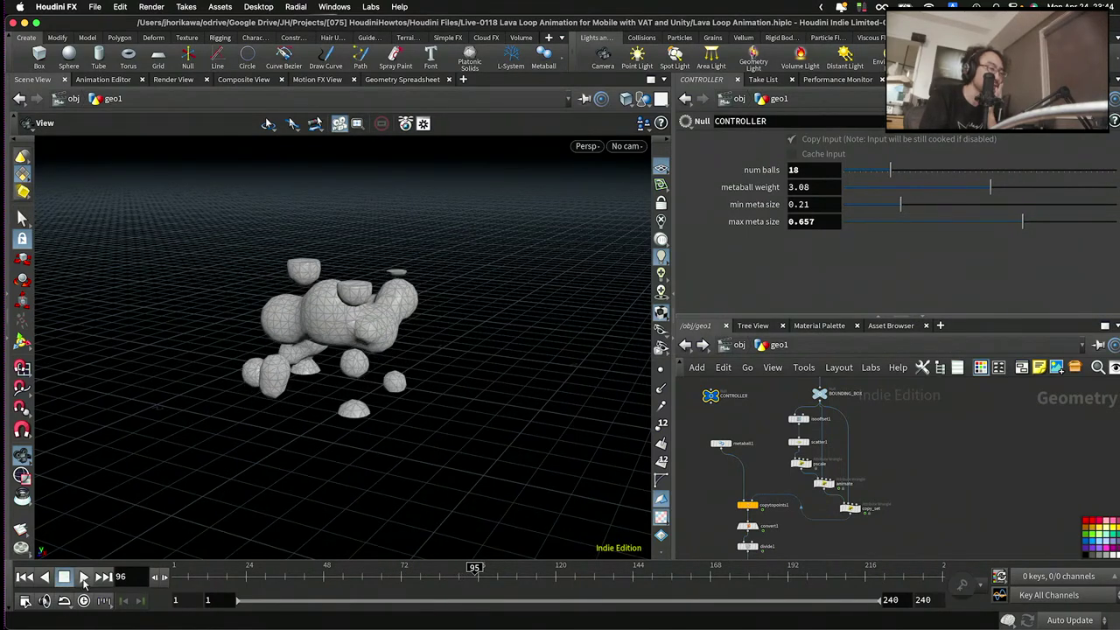
key("Up")
left_click_drag(507, 370, 440, 335)
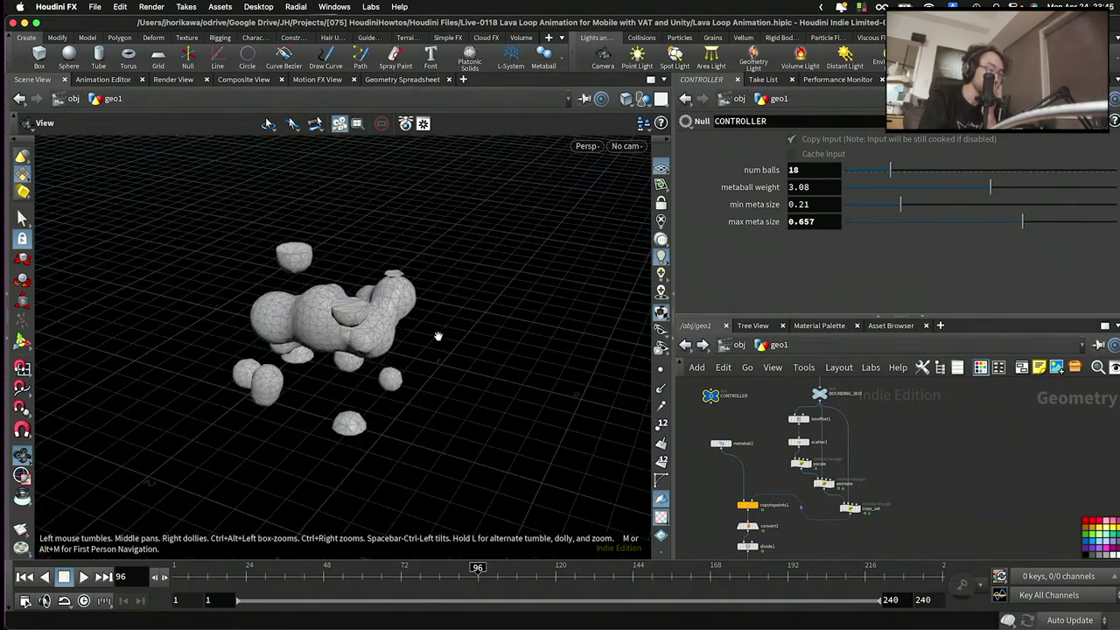
left_click_drag(1025, 221, 1028, 221)
- Inspect the pscale and animate wrangles' code, then reselect the CONTROLLER node
scroll(787, 451, "up", 3)
left_click(768, 448)
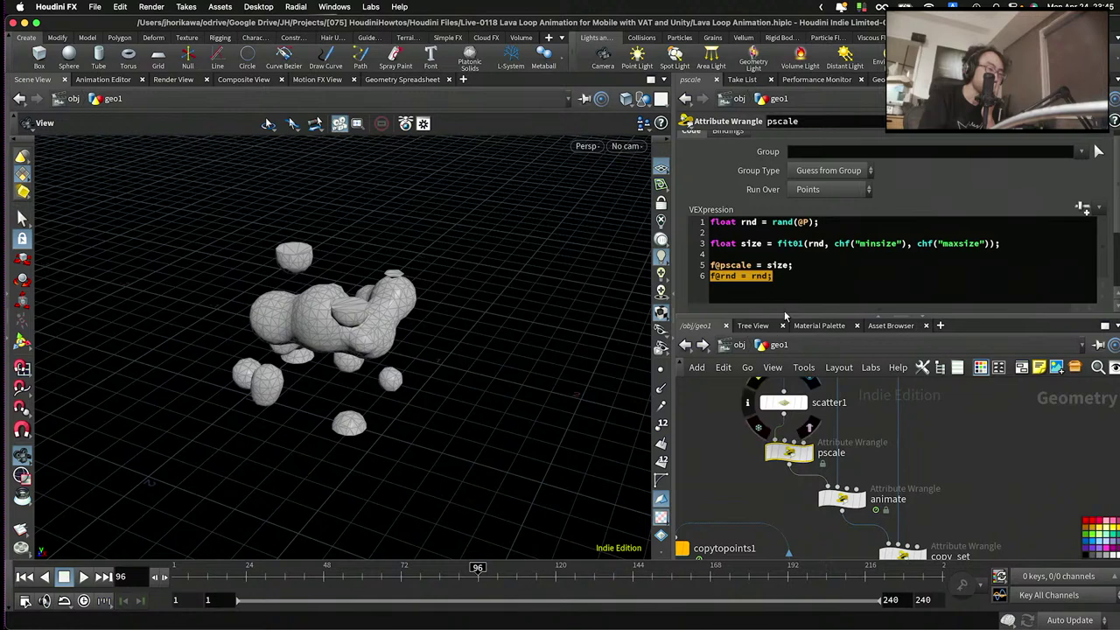
scroll(800, 298, "down", 3)
scroll(770, 428, "down", 5)
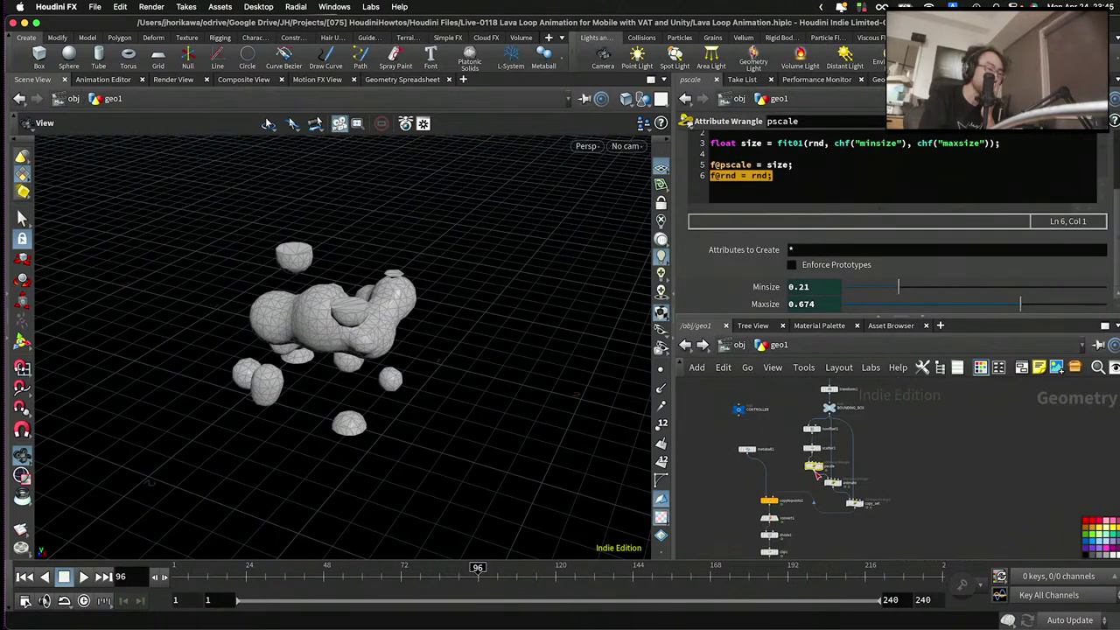
left_click(742, 411)
scroll(806, 491, "up", 1)
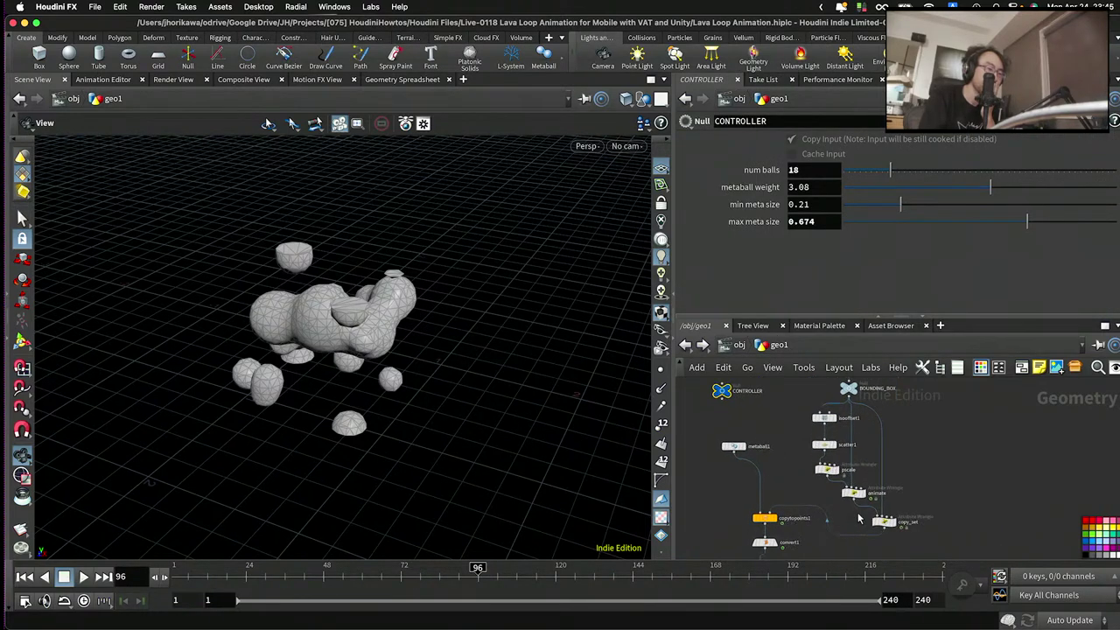
left_click(853, 494)
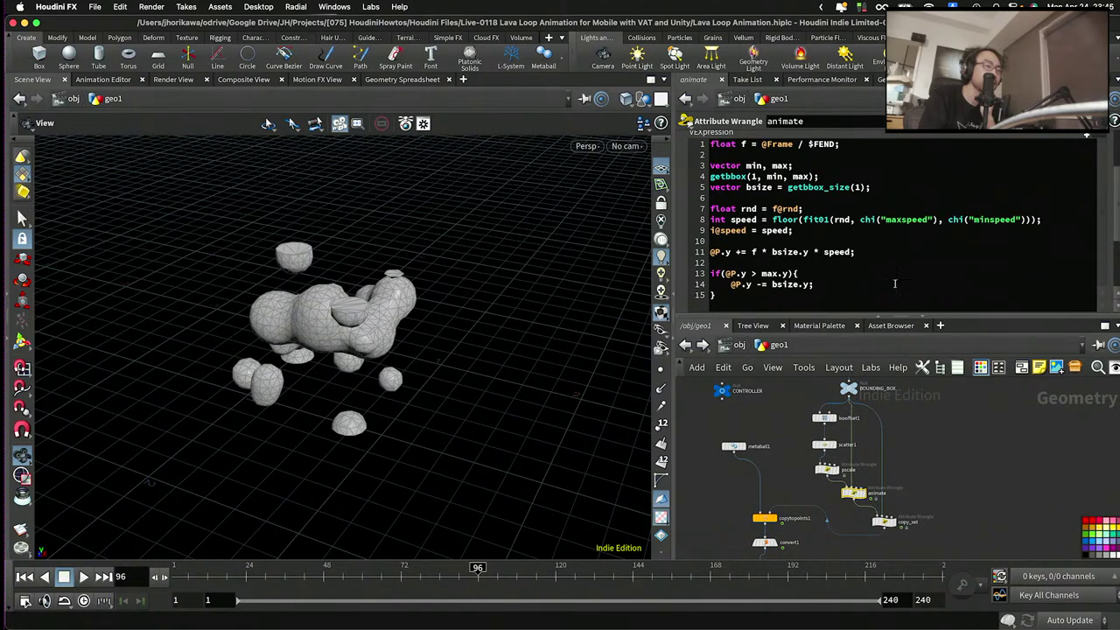
scroll(1106, 260, "down", 3)
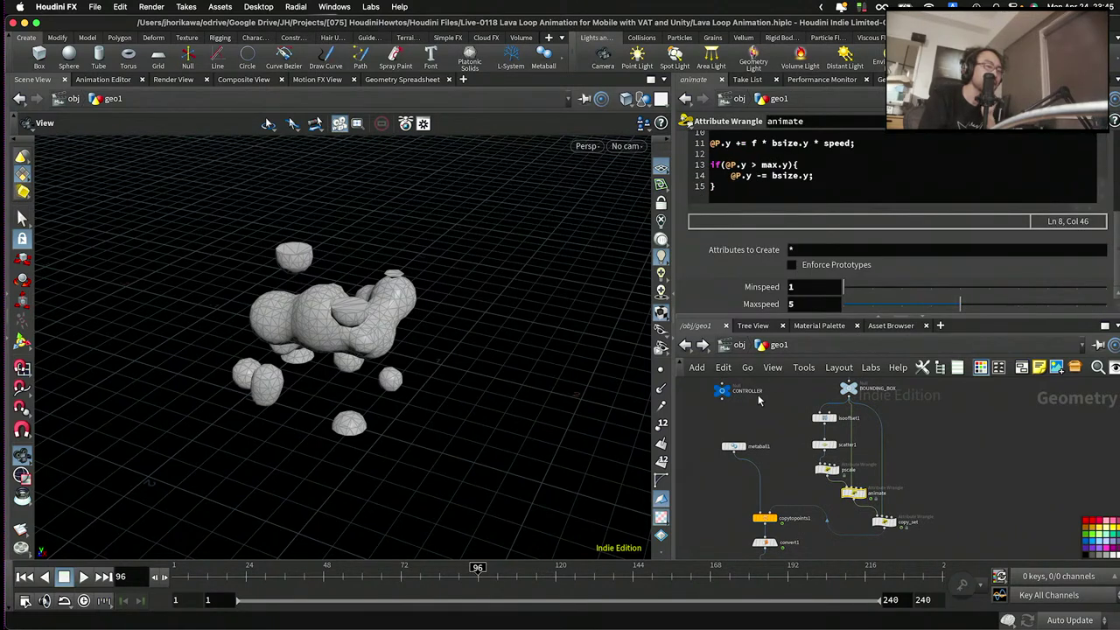
left_click(717, 390)
- Drag the animate wrangle's Minspeed and Maxspeed sliders into CONTROLLER's parameter interface
right_click(1046, 142)
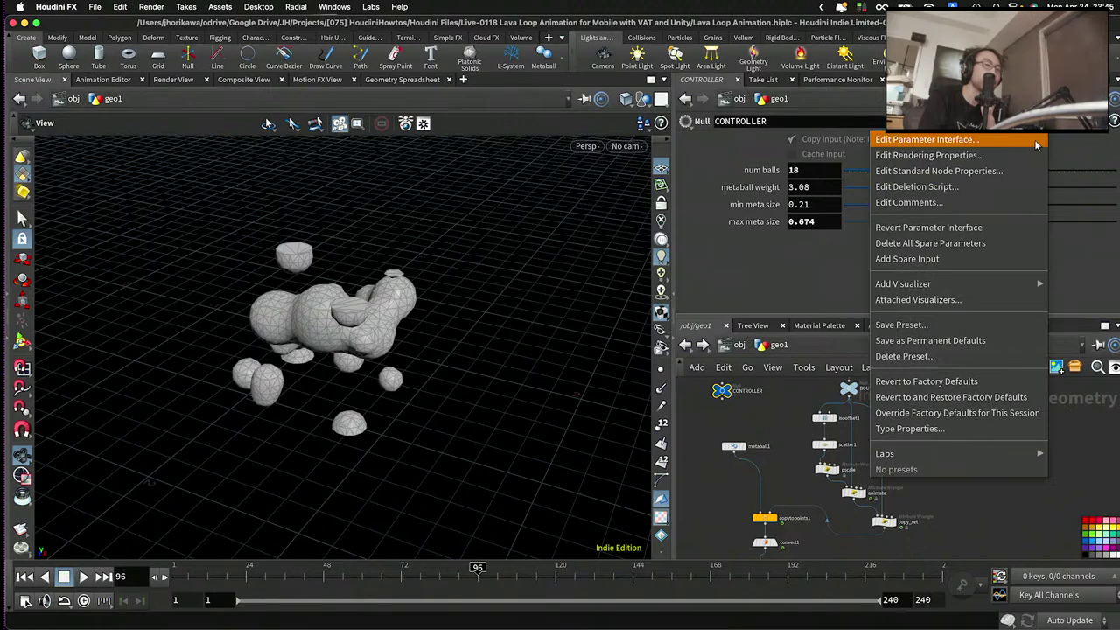
key("Escape")
left_click(545, 88)
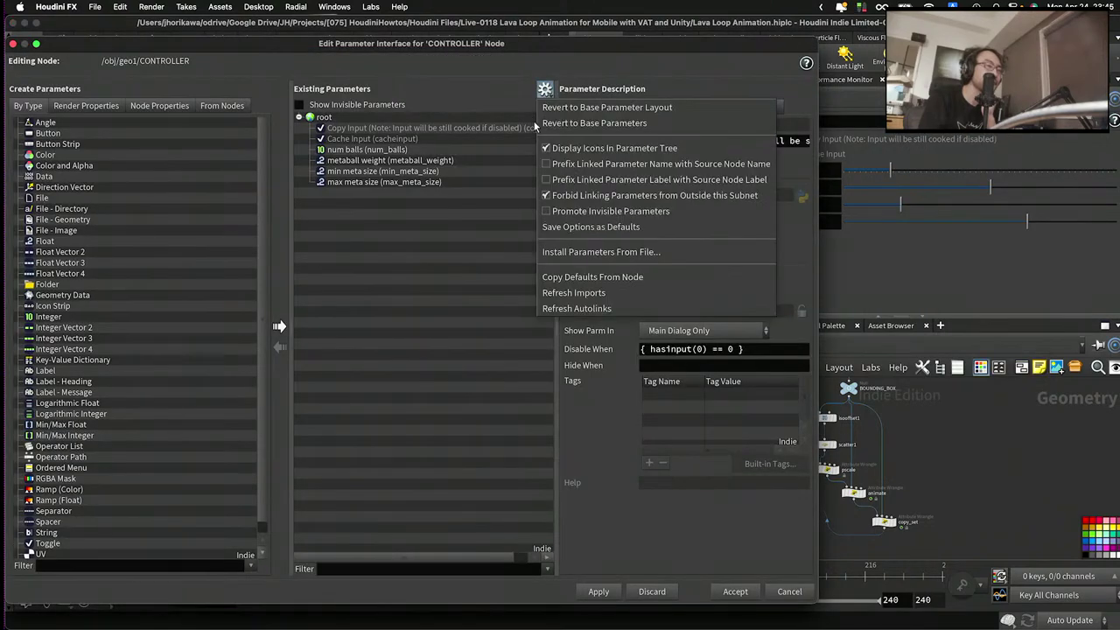
left_click(662, 189)
left_click_drag(608, 43, 441, 37)
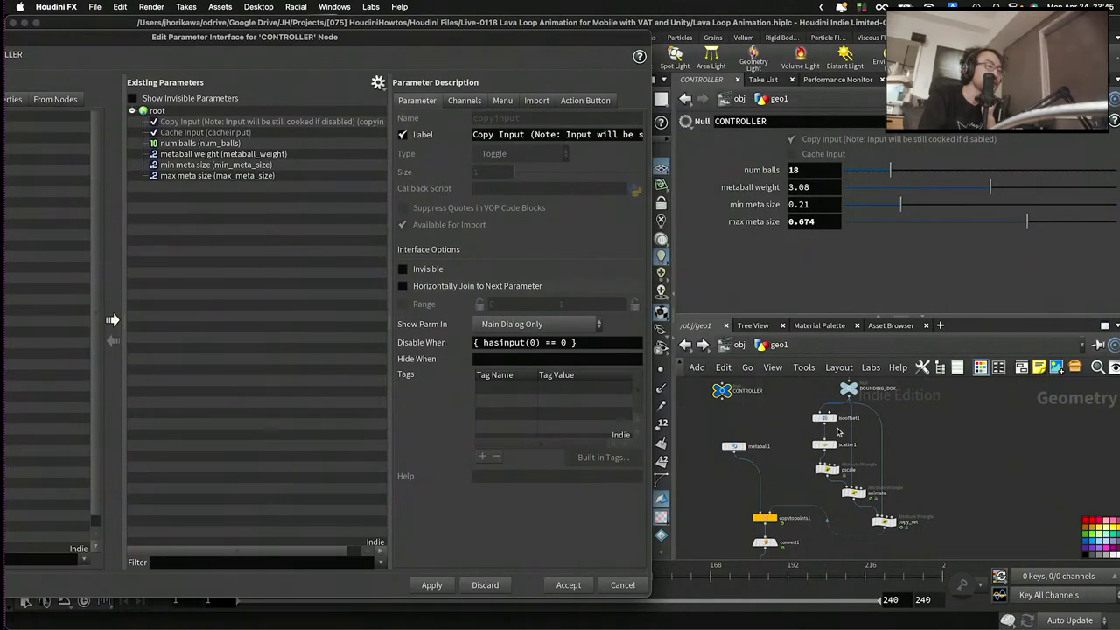
scroll(837, 432, "up", 3)
left_click(845, 505)
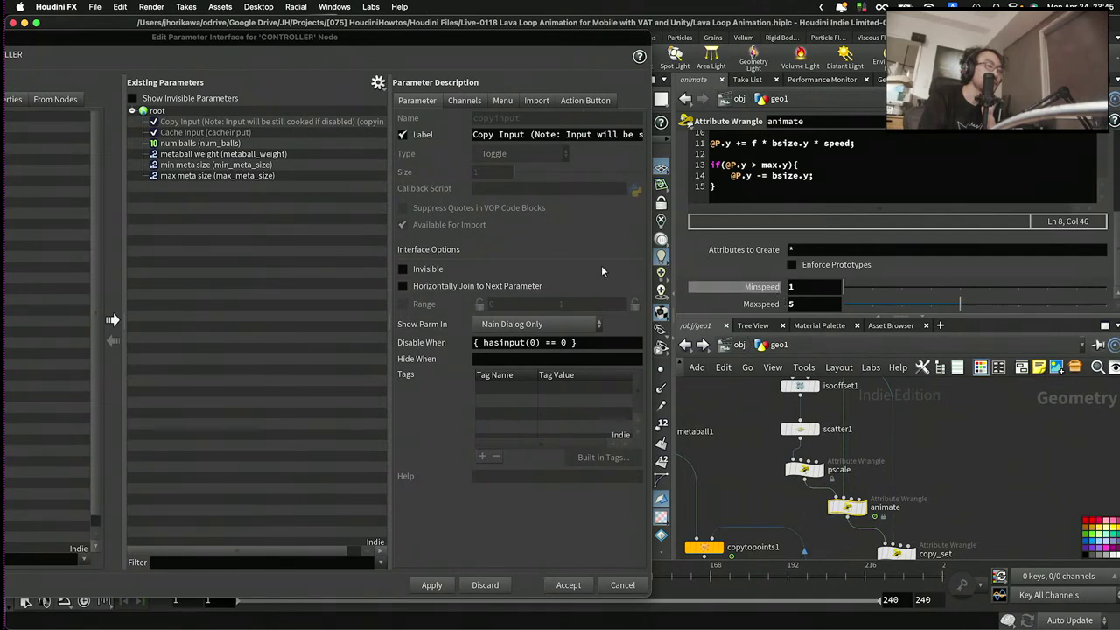
left_click_drag(761, 286, 219, 186)
left_click_drag(761, 303, 291, 245)
middle_click_drag(908, 522, 897, 448)
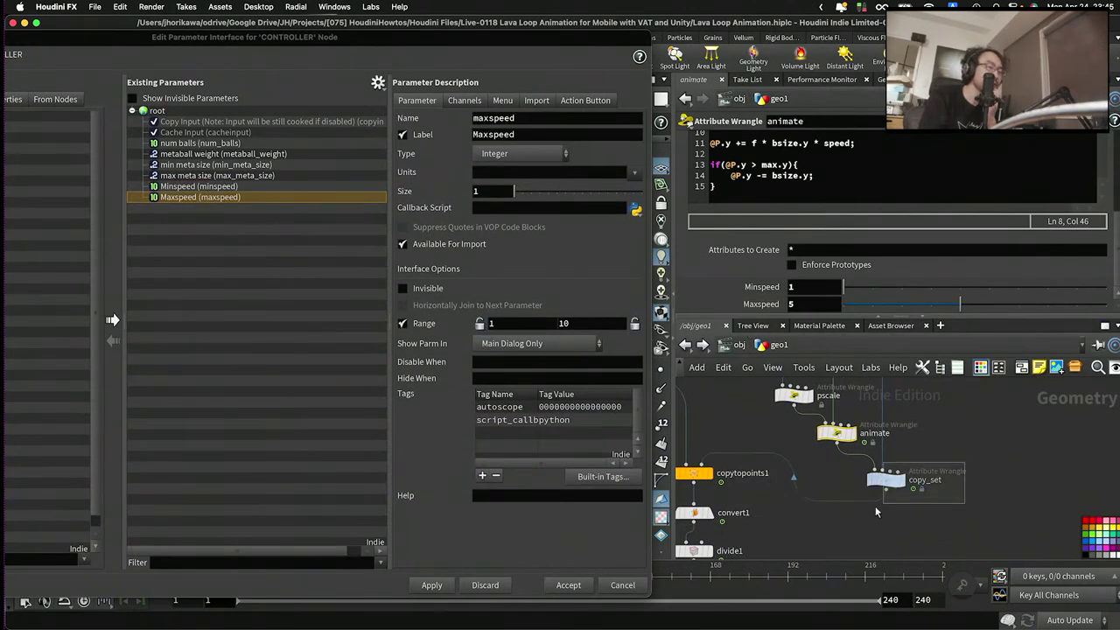
left_click(883, 479)
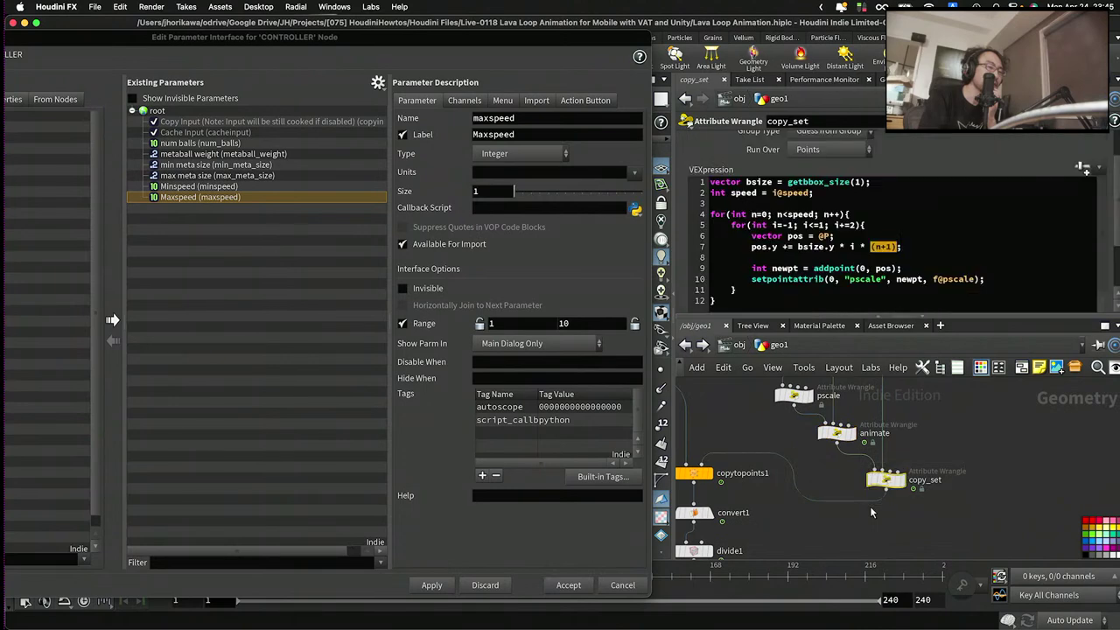
- Rename the Minspeed parameter to min_speed with the label 'min speed'
double_click(219, 186)
double_click(522, 120)
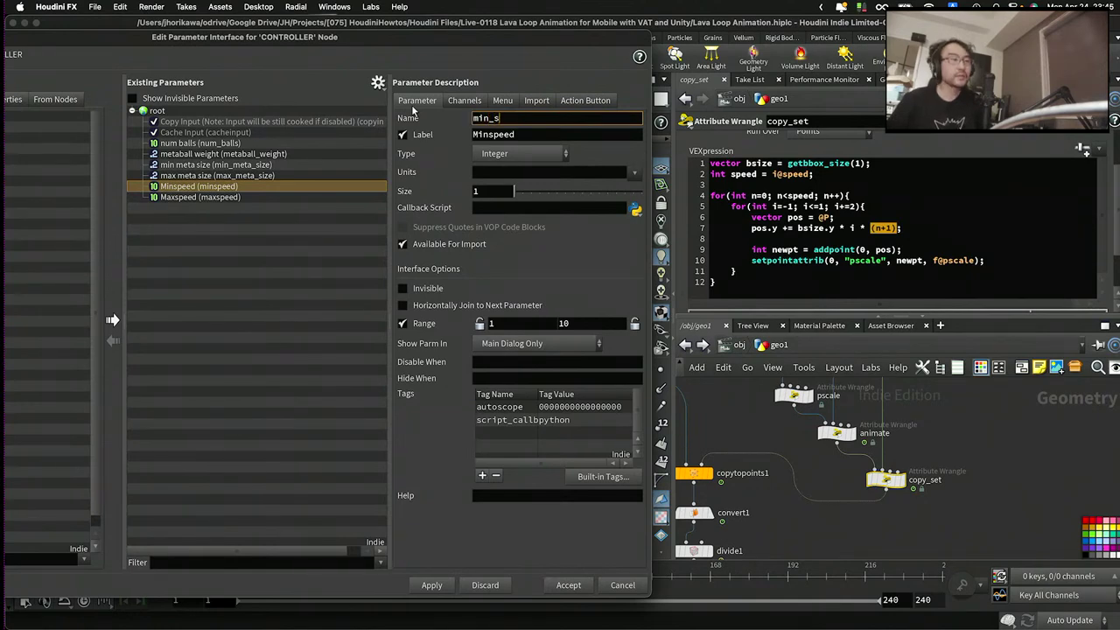
type("min_spees")
key("BackSpace")
type("d")
key("Tab")
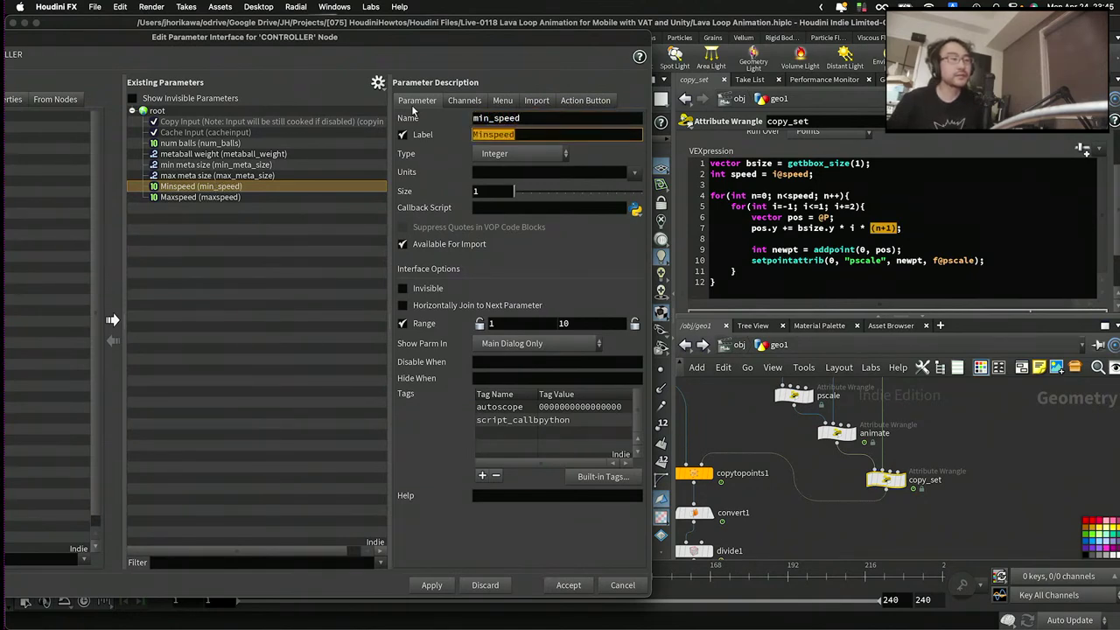
key("Tab")
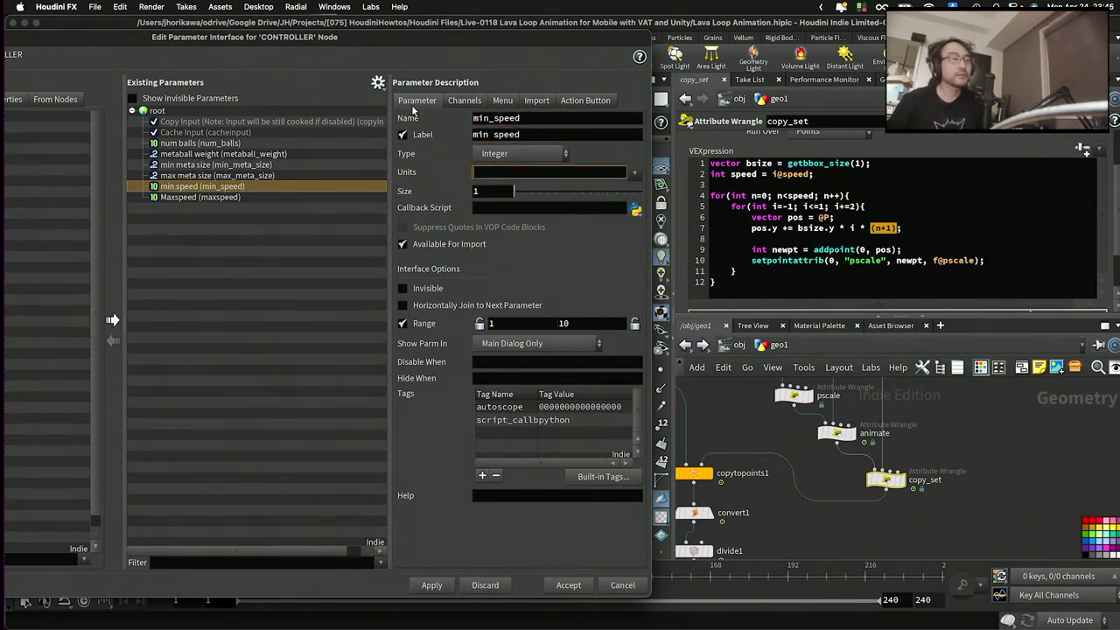
- Rename Maxspeed to max_speed with the label 'max speed' and apply the changes
left_click(267, 198)
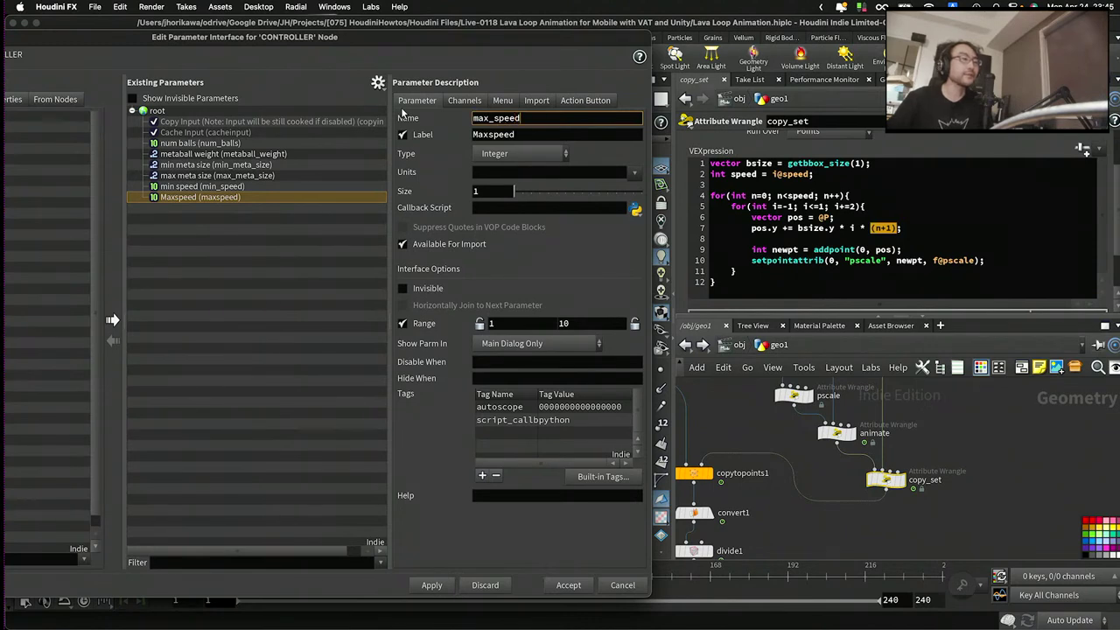
key("Tab")
type("m")
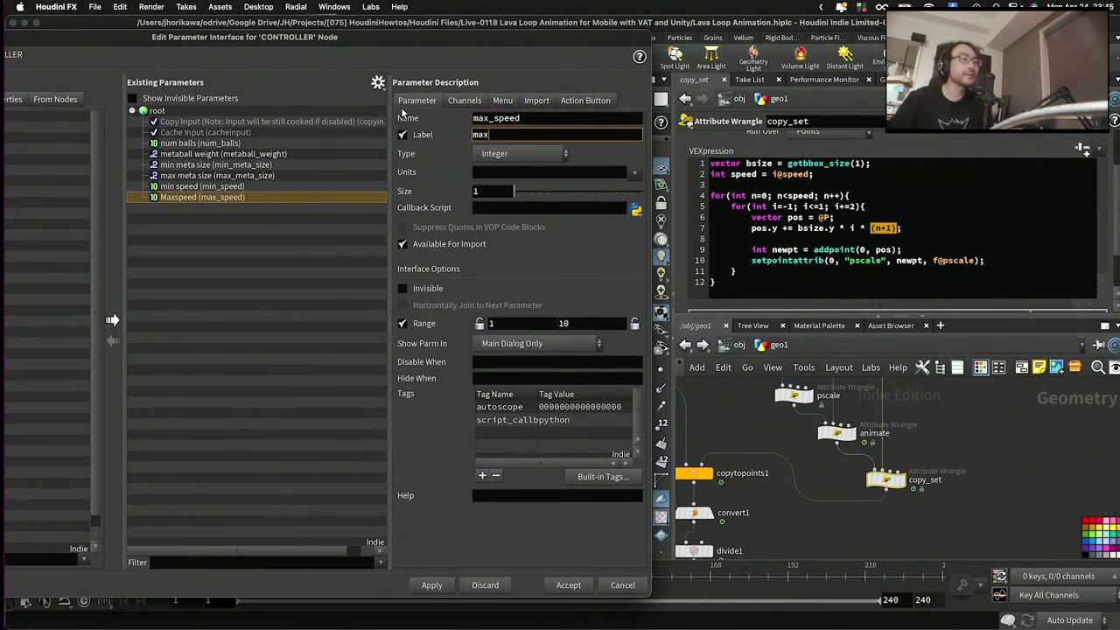
type("ax speed")
key("Return")
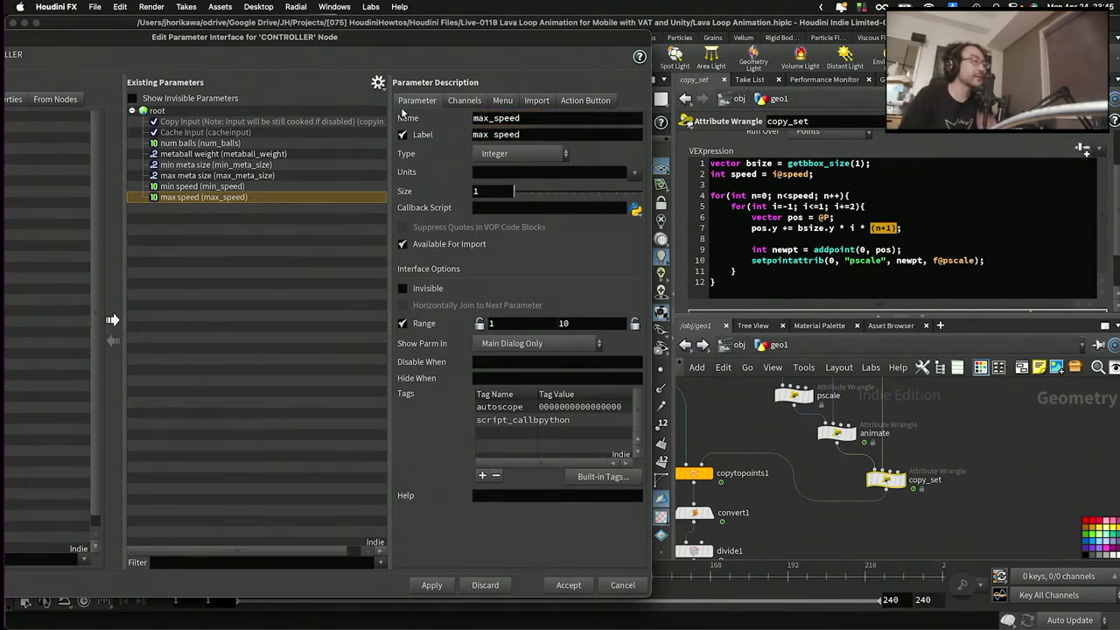
left_click(431, 585)
- Accept the parameter interface changes and frame the network on polyfill2
left_click(568, 584)
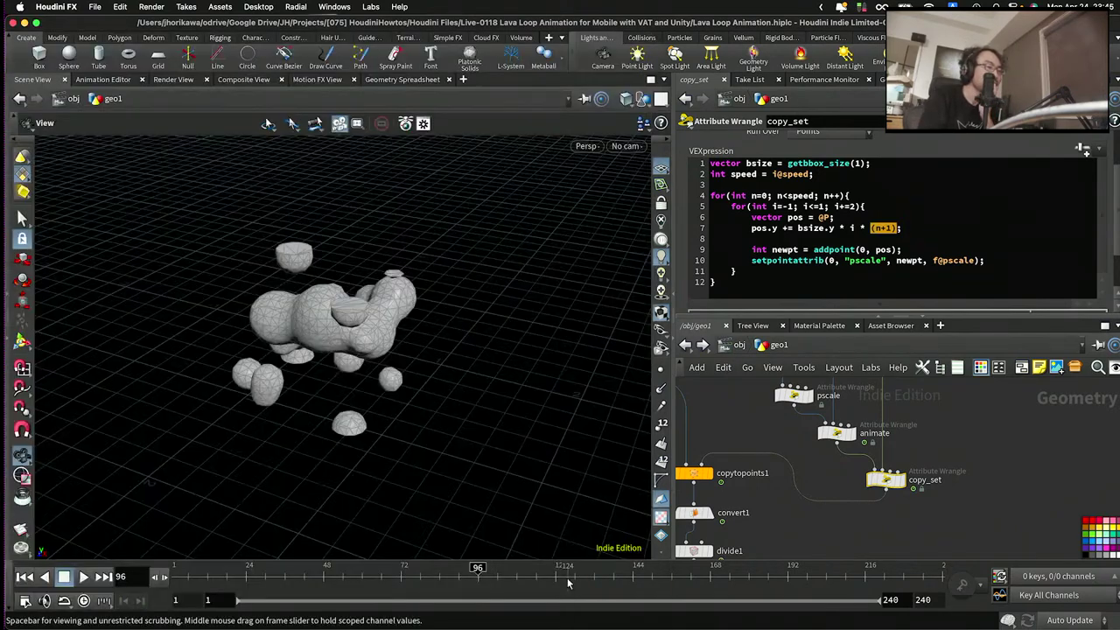
scroll(763, 499, "down", 4)
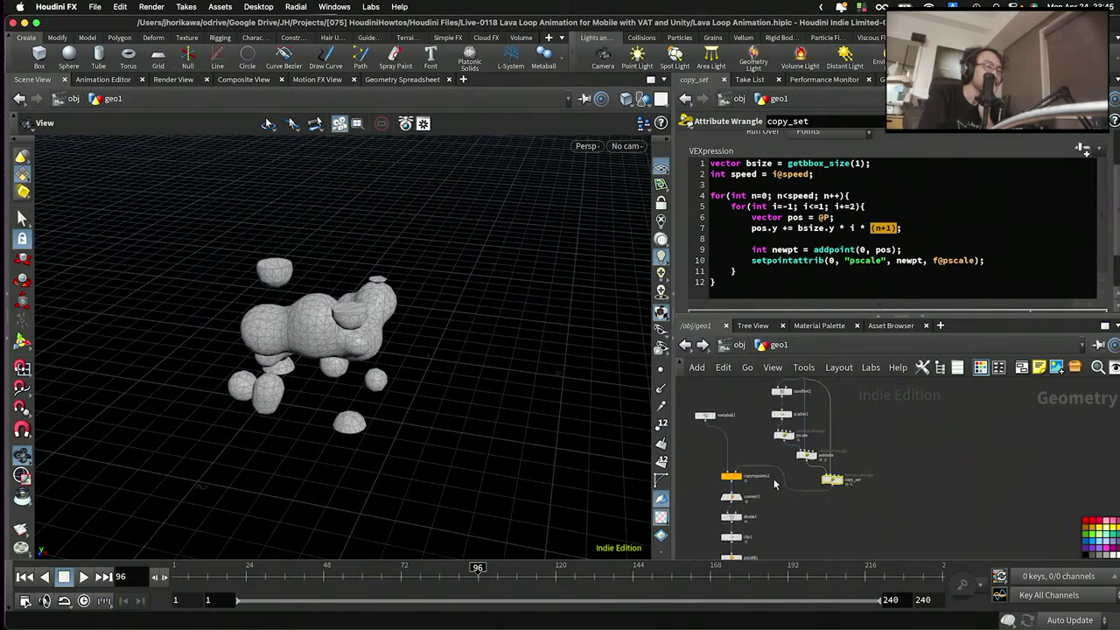
key("f")
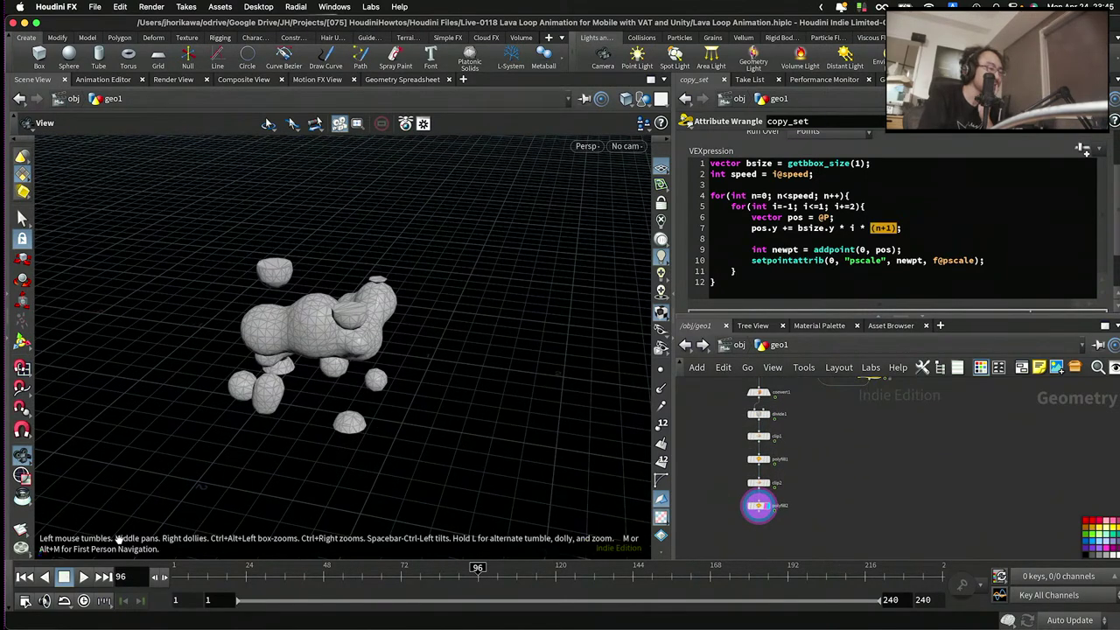
- Play the metaball loop while orbiting, stopping at frame 177
left_click(83, 576)
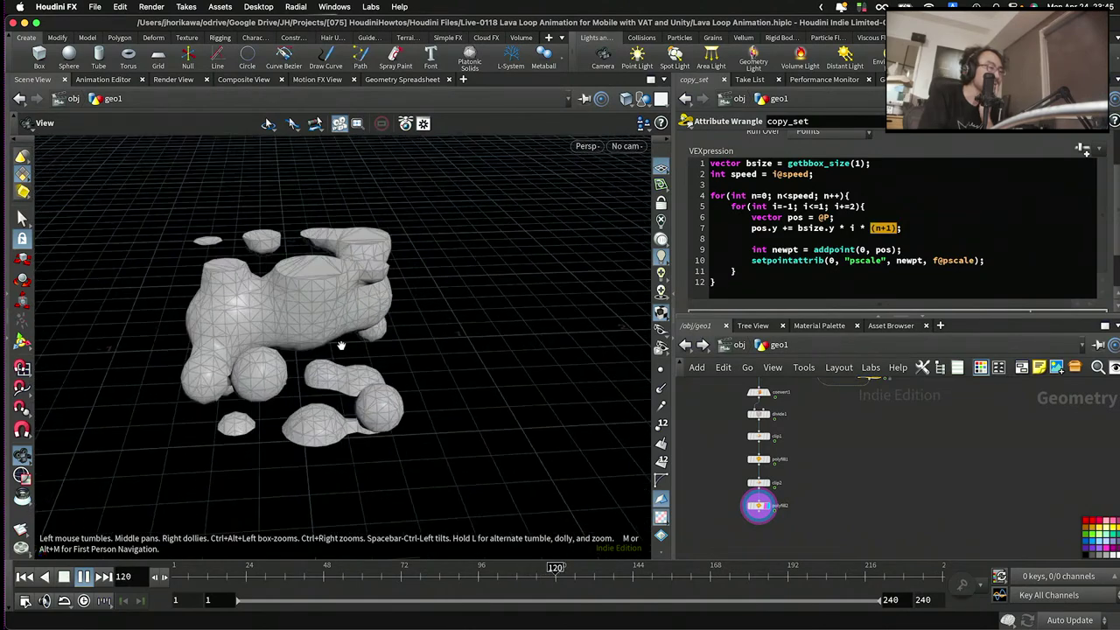
left_click_drag(342, 345, 324, 325)
left_click_drag(393, 310, 438, 326)
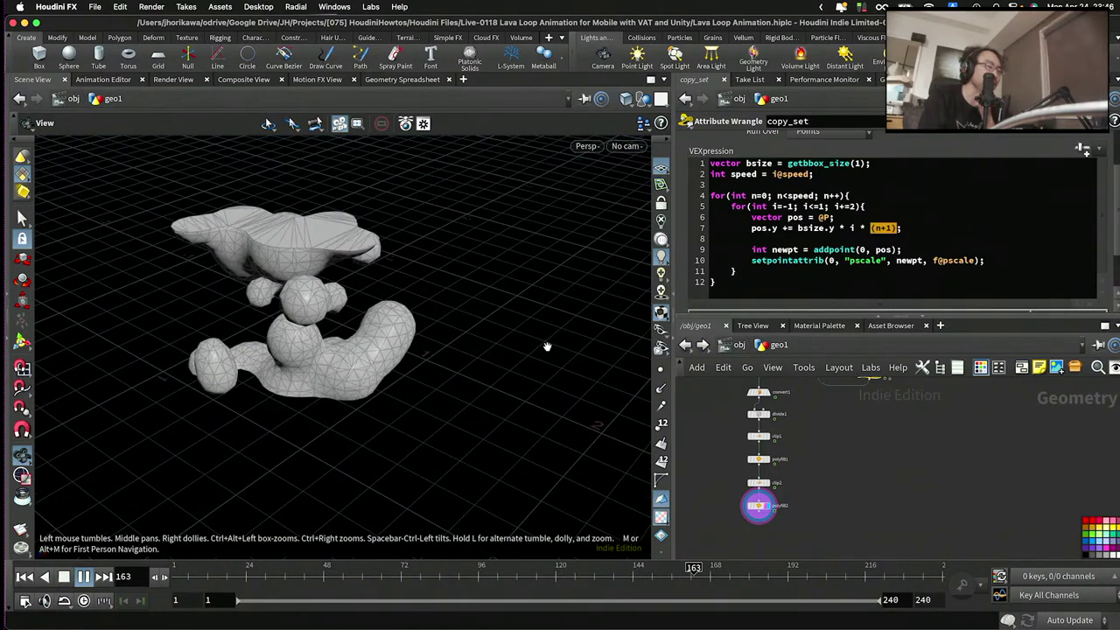
key("Up")
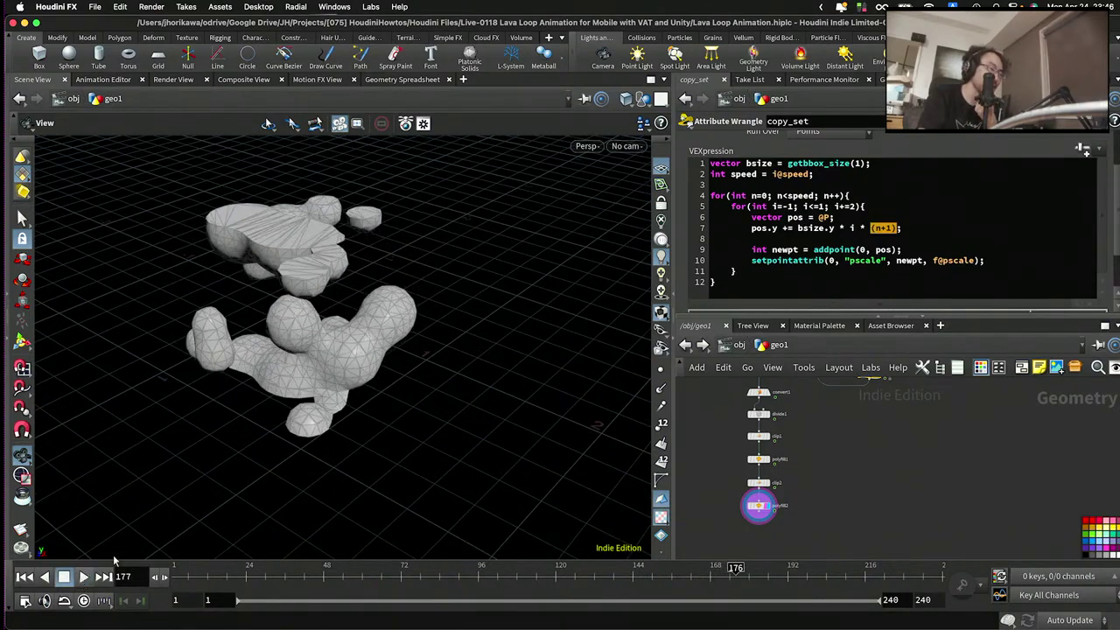
- Enlarge the network pane and go up from geo1 to the object level
left_click_drag(539, 459, 485, 405)
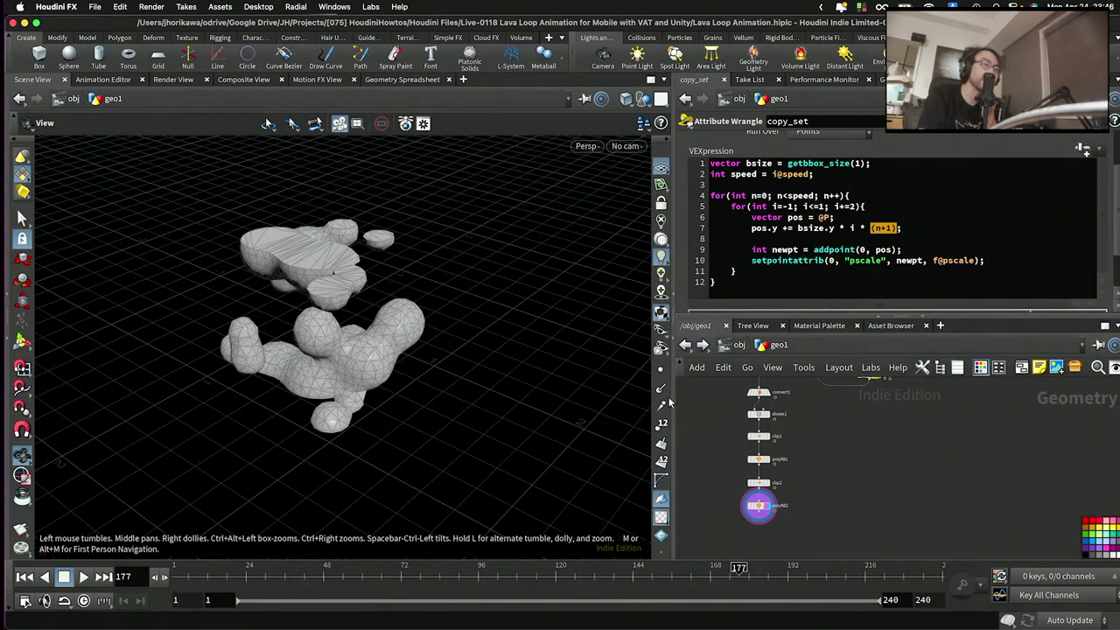
left_click_drag(715, 312, 717, 271)
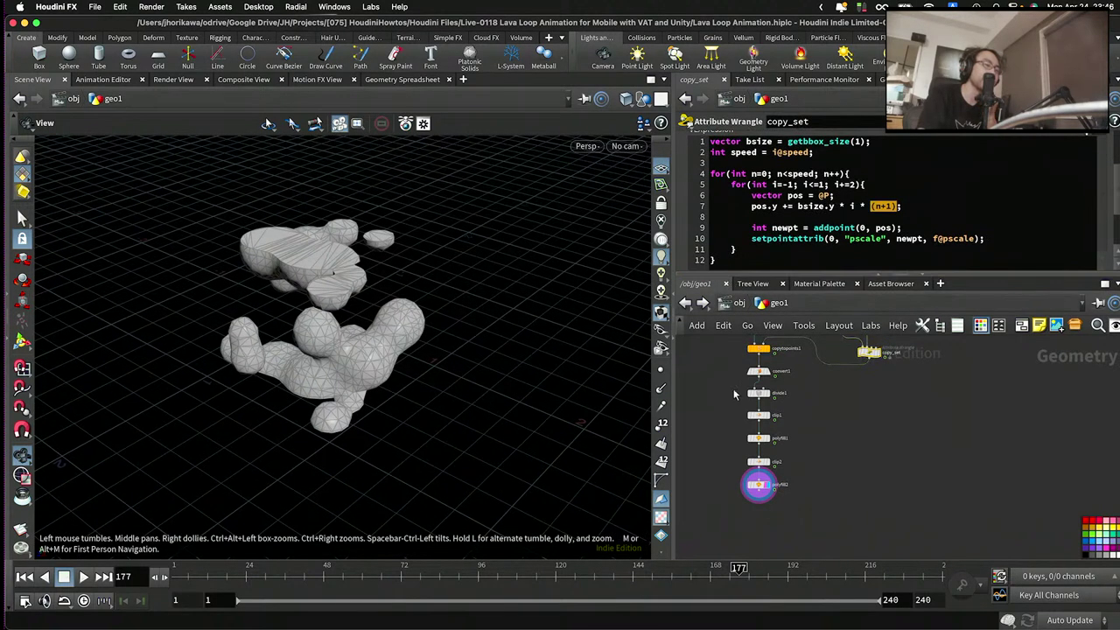
scroll(732, 398, "down", 3)
scroll(733, 404, "up", 5)
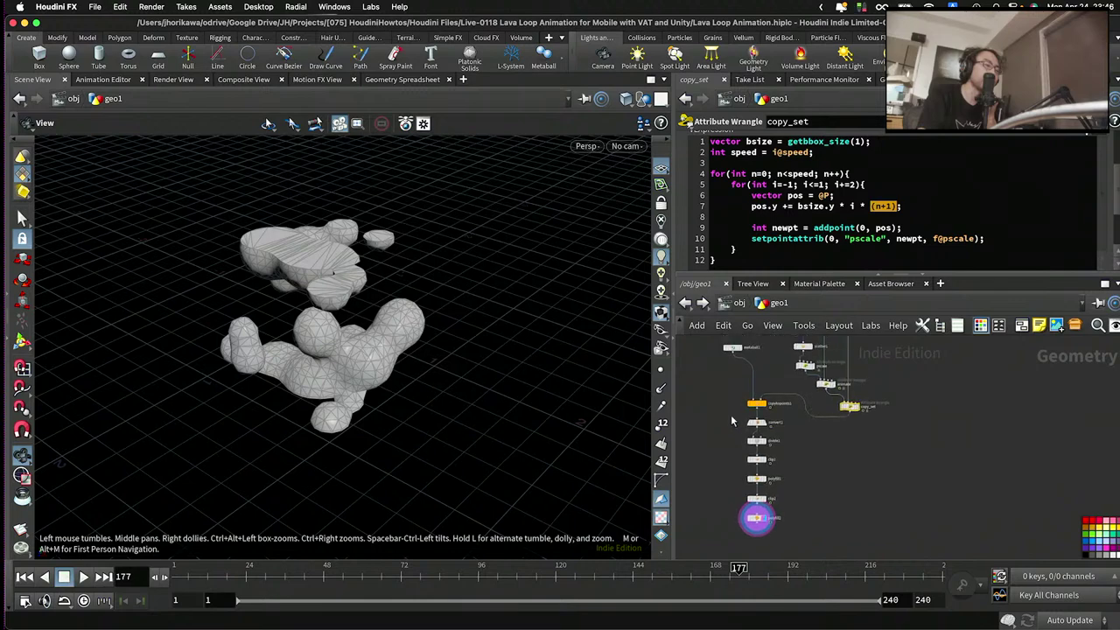
key("u")
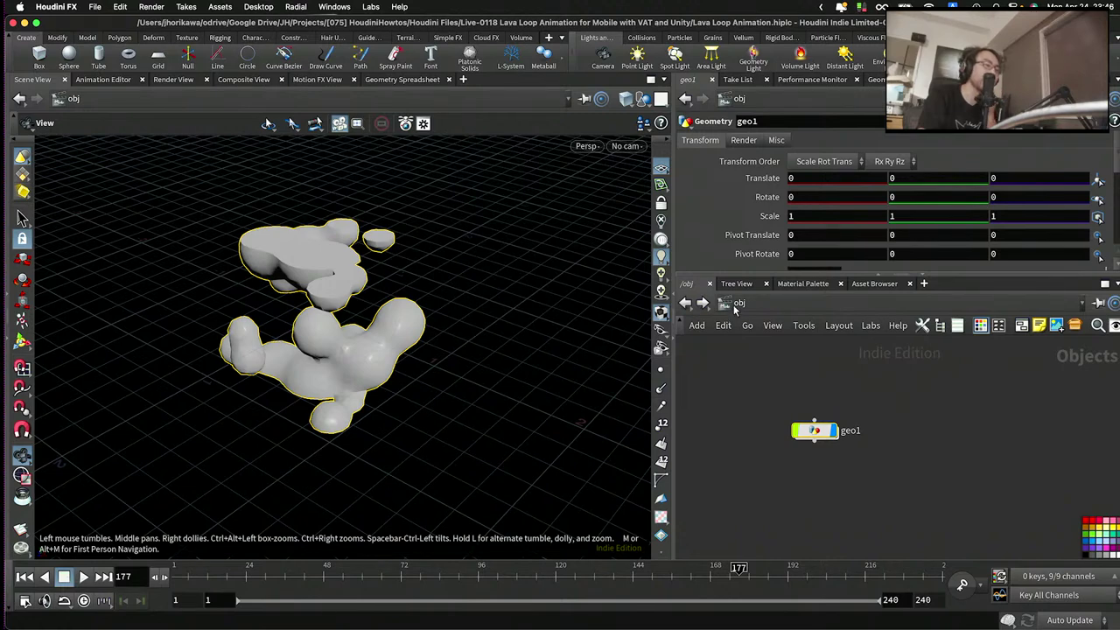
- Create a matcapshader1 MatCap Shader node in the /mat material network
left_click(735, 304)
left_click(748, 362)
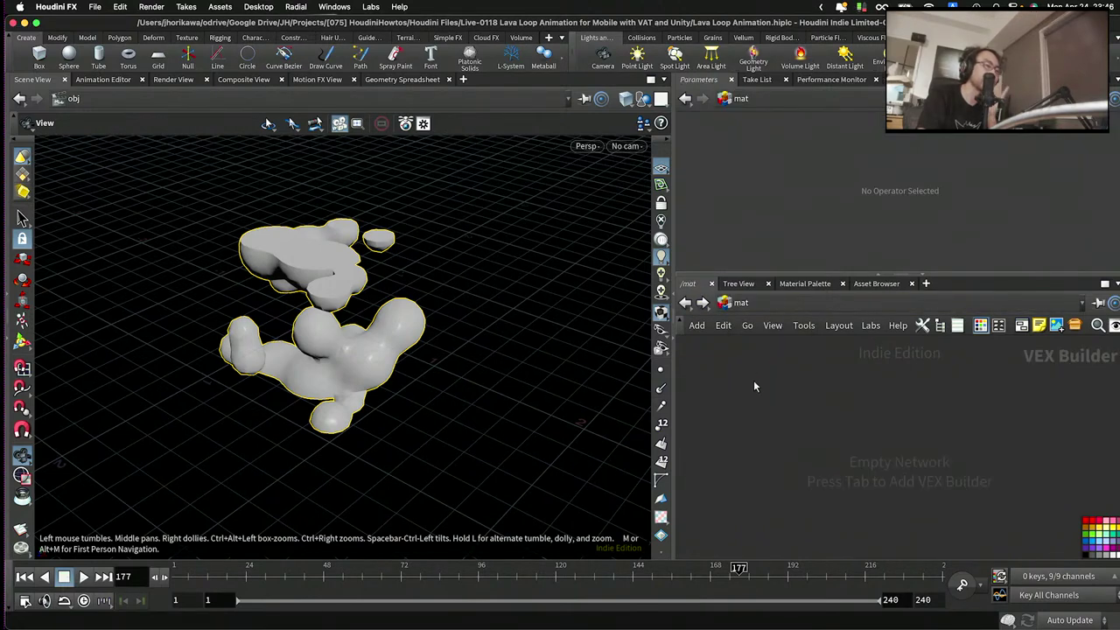
key("Tab")
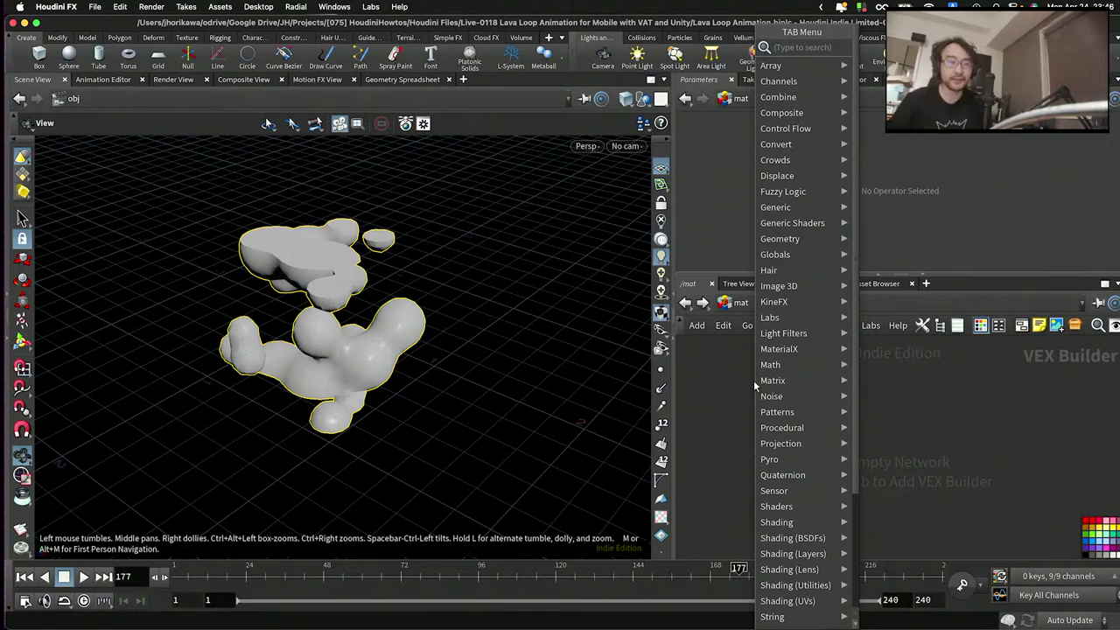
type("ma")
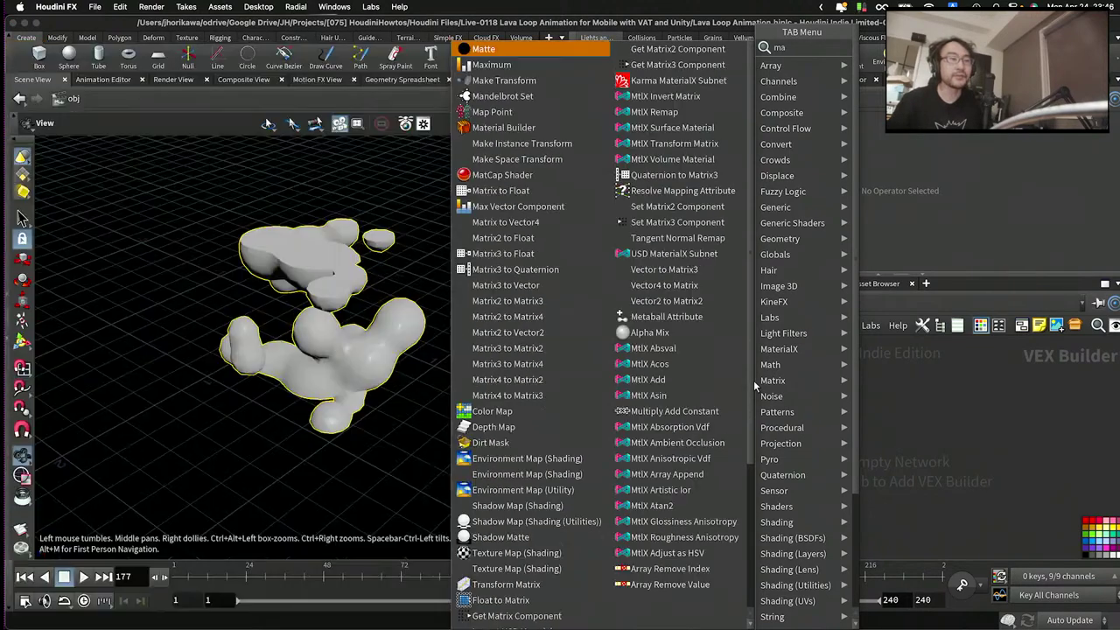
key("Return")
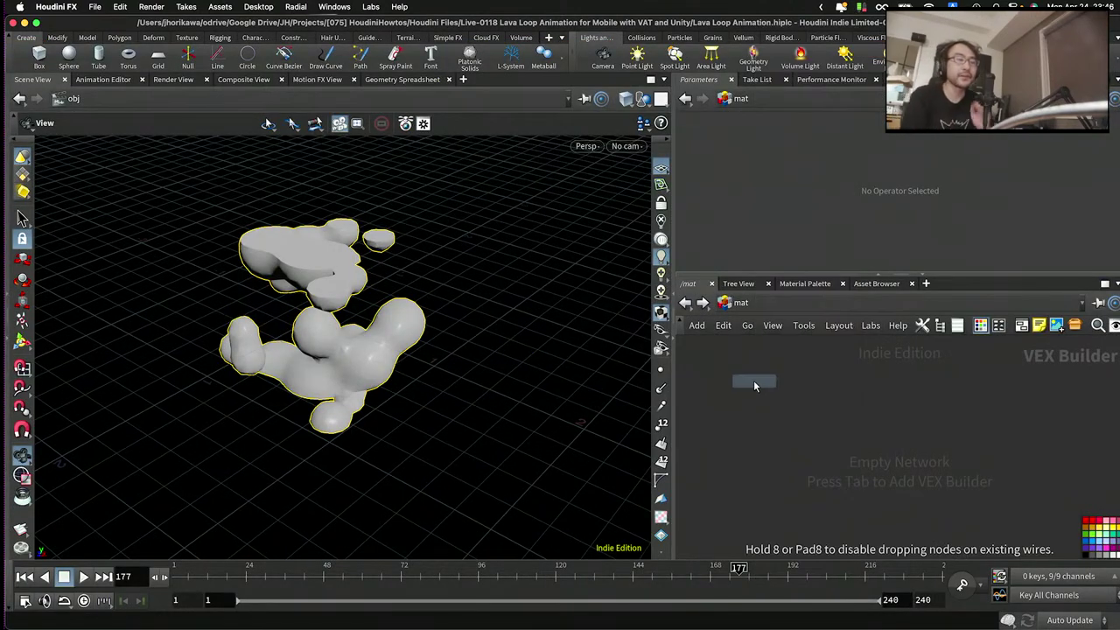
left_click(840, 442)
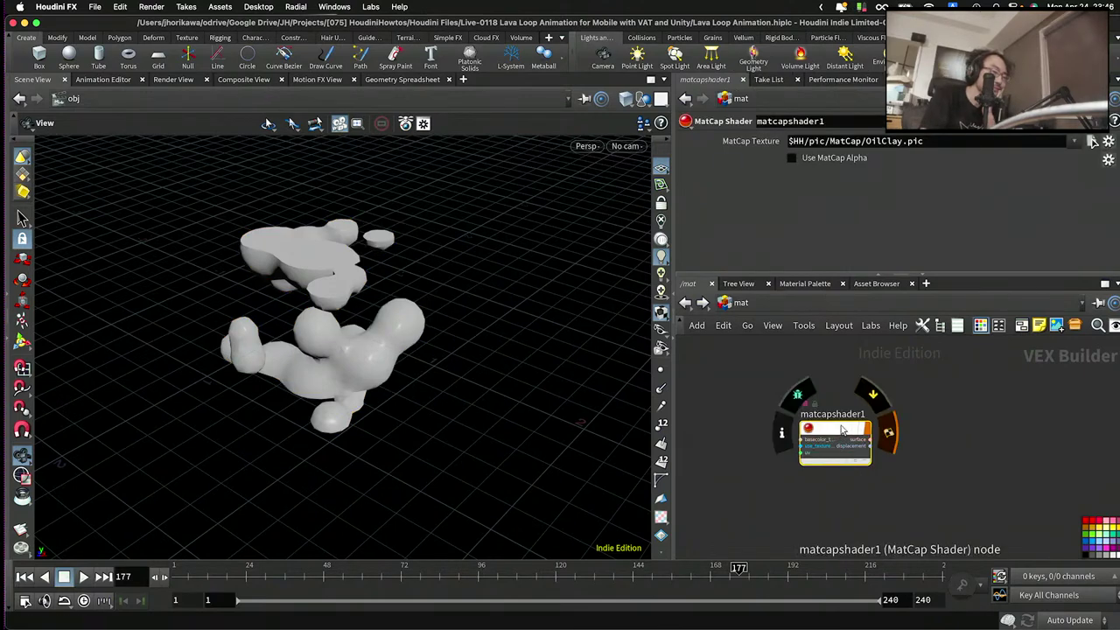
left_click_drag(378, 210, 373, 229)
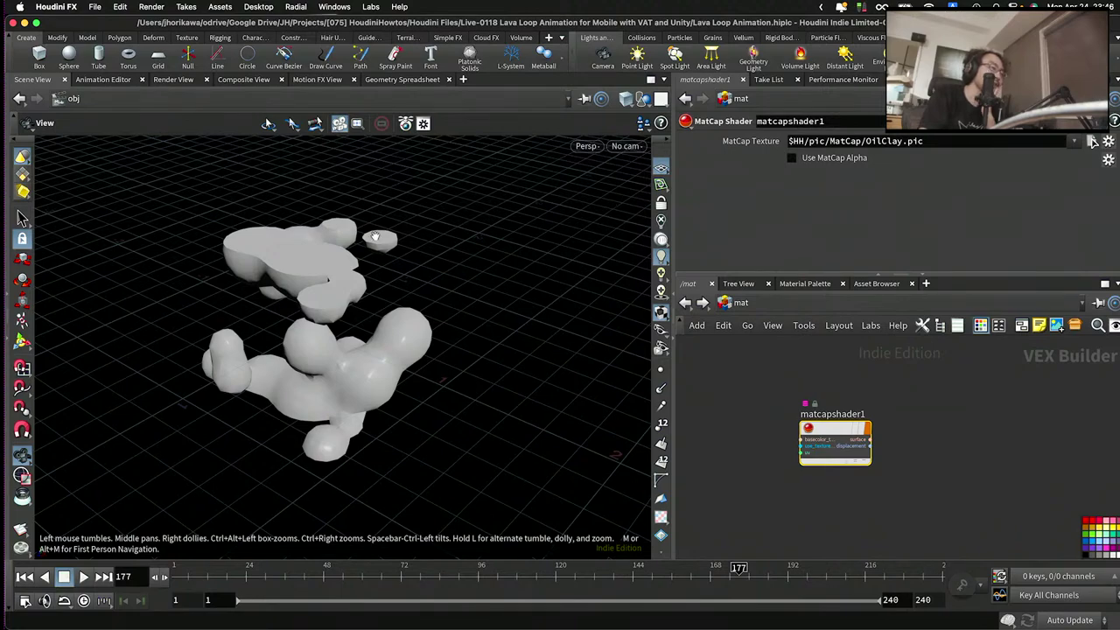
left_click_drag(374, 236, 379, 226)
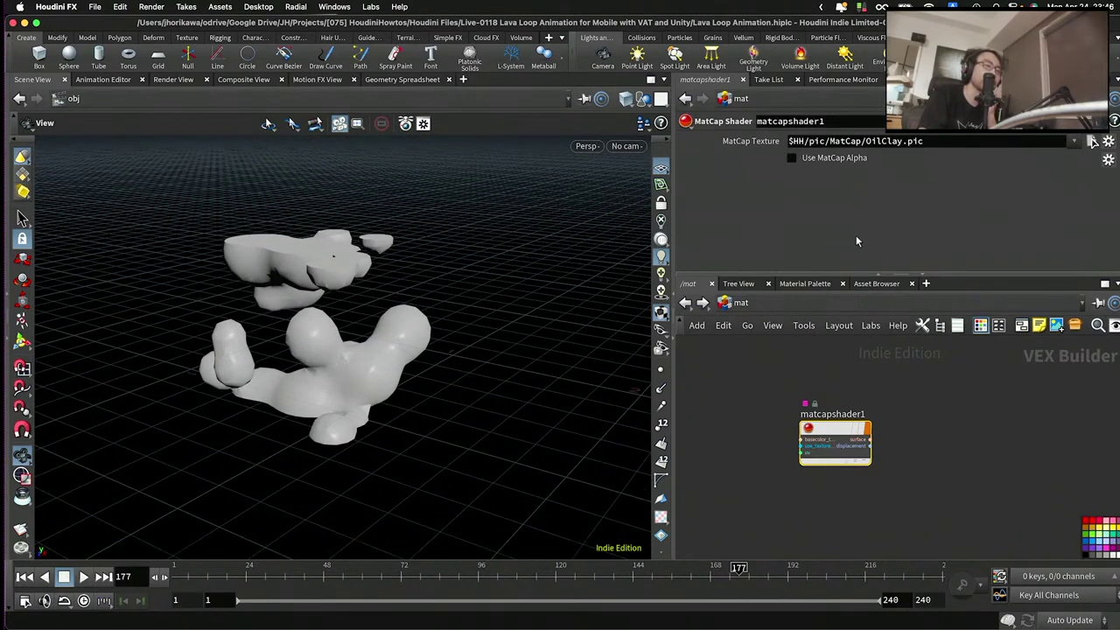
- Set the MatCap Texture to $HIP/reference/matcap.jpg
left_click(1090, 142)
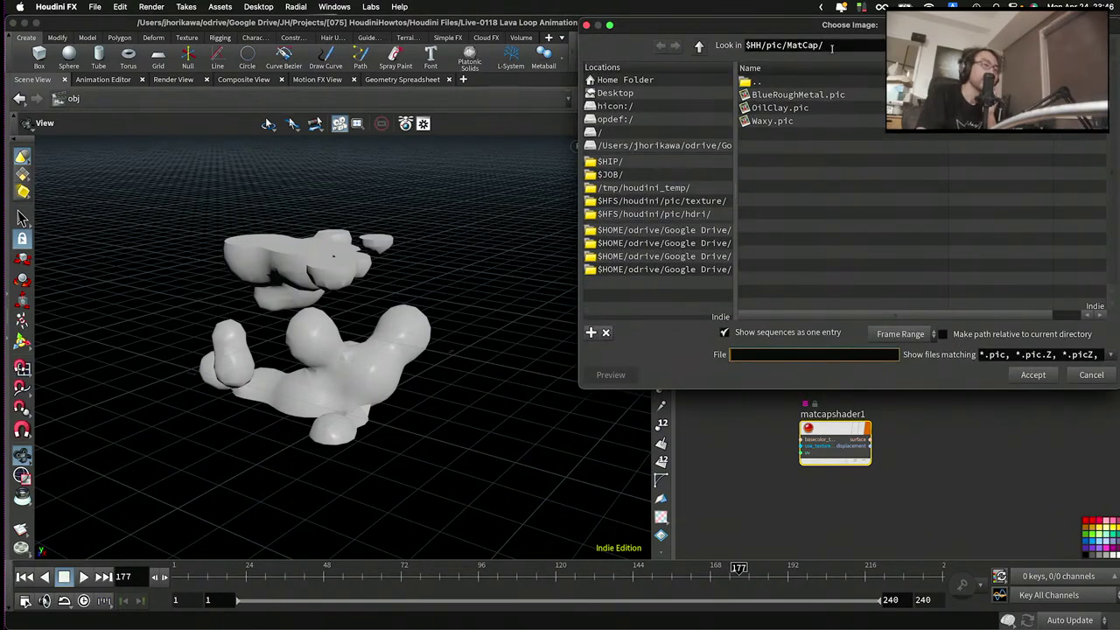
left_click(783, 44)
type("$HIP/")
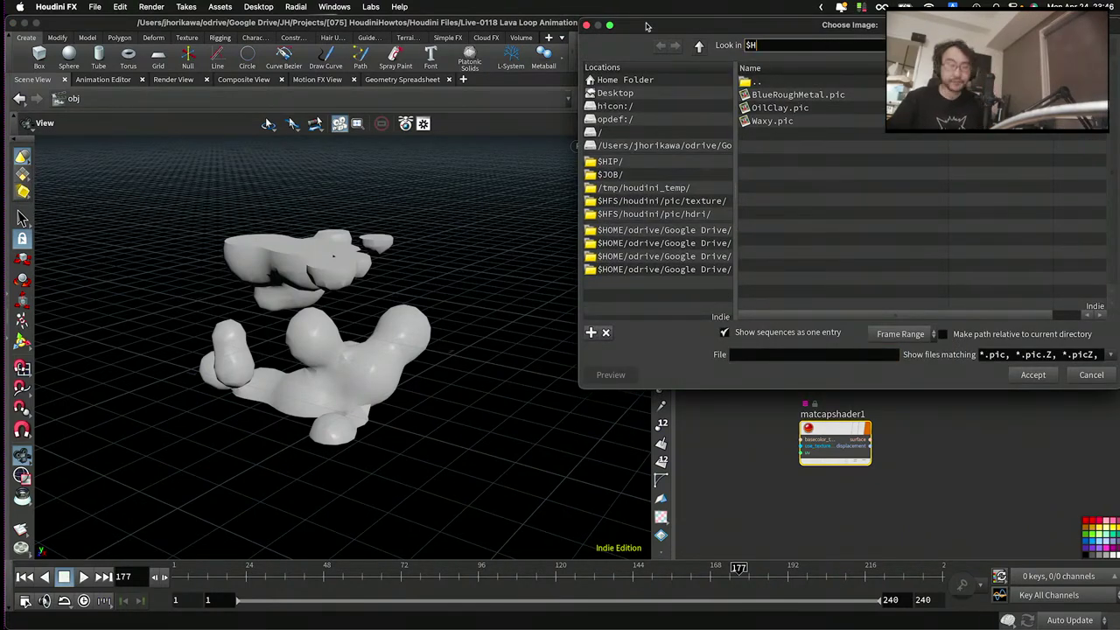
key("Return")
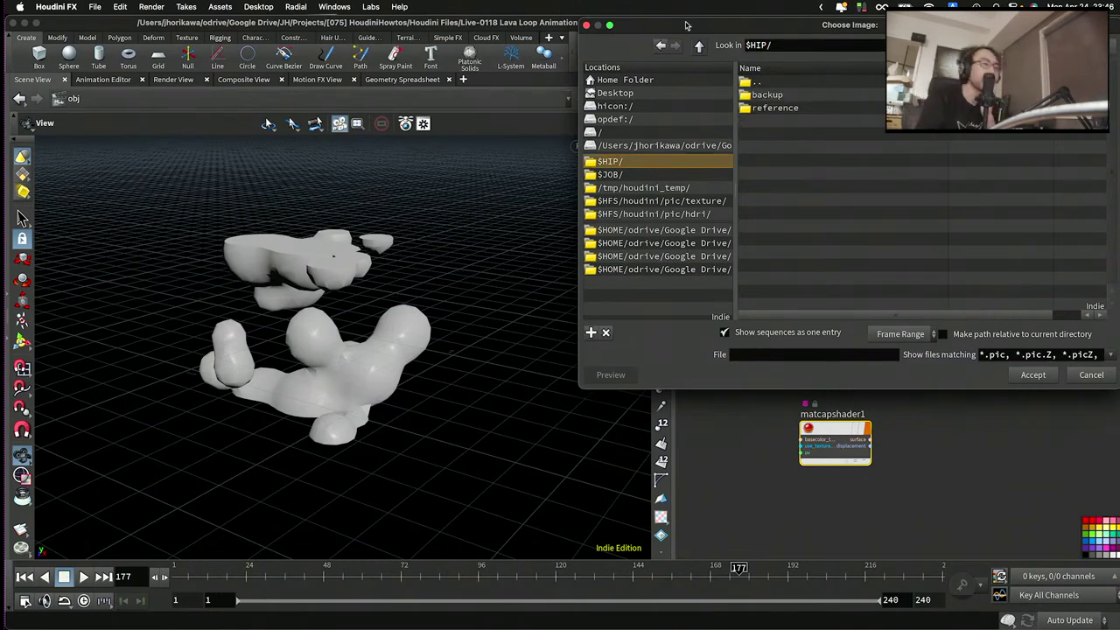
double_click(772, 108)
left_click(766, 123)
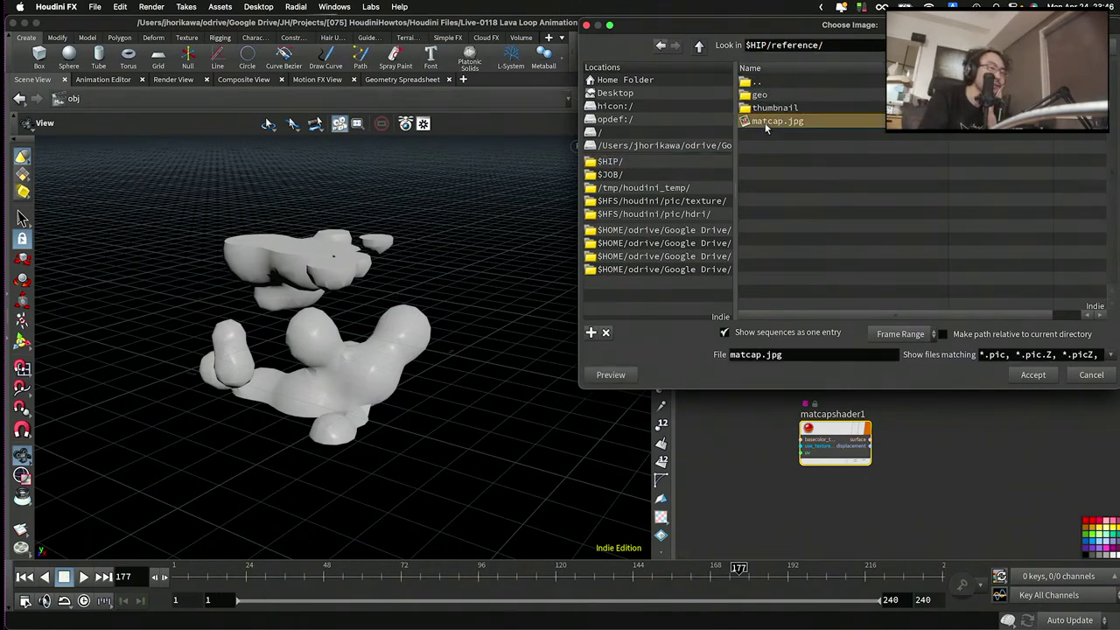
left_click(1020, 378)
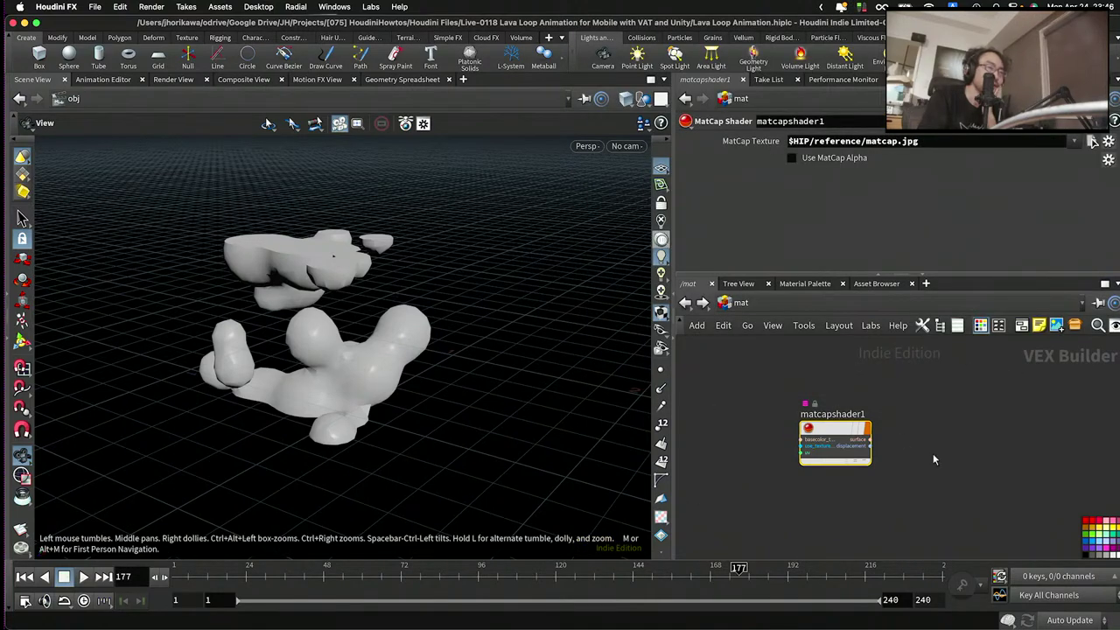
key("ctrl+Up")
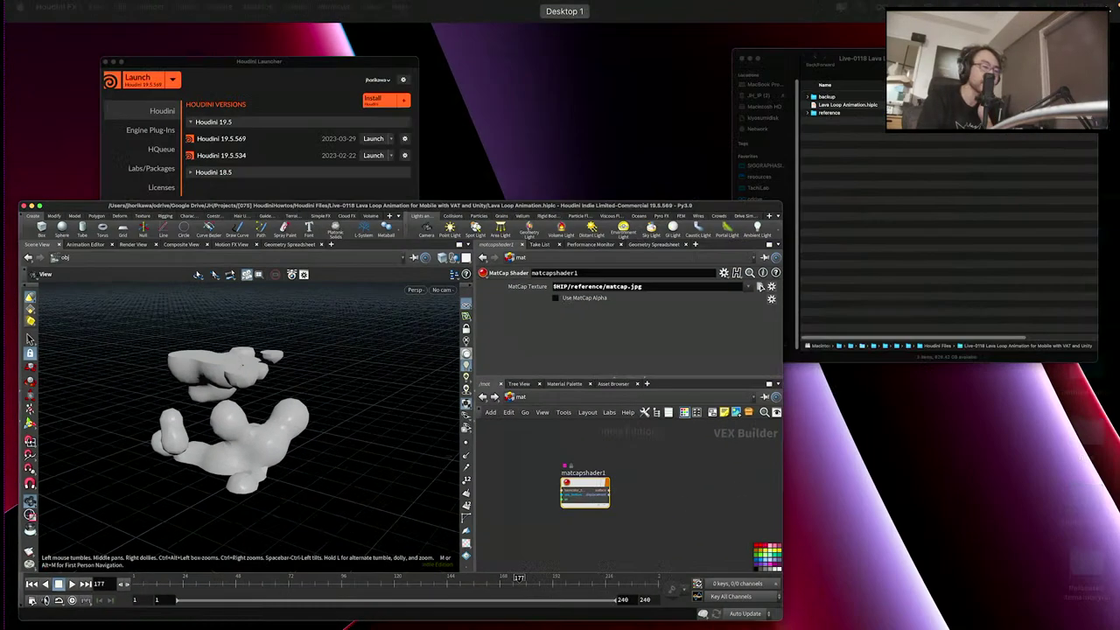
left_click(937, 219)
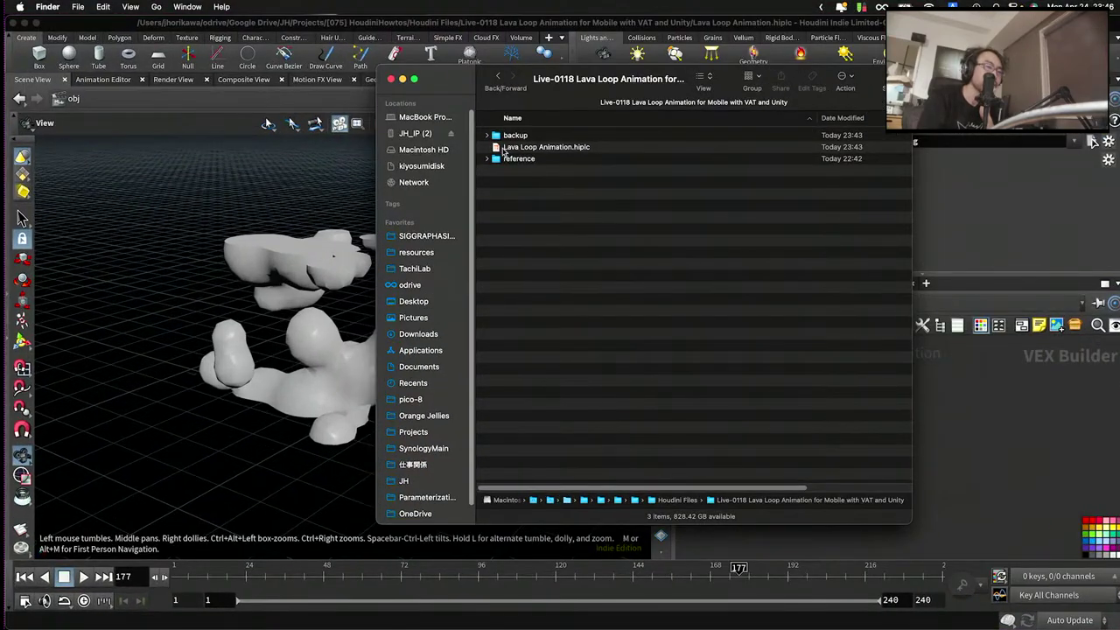
left_click(487, 159)
left_click(495, 205)
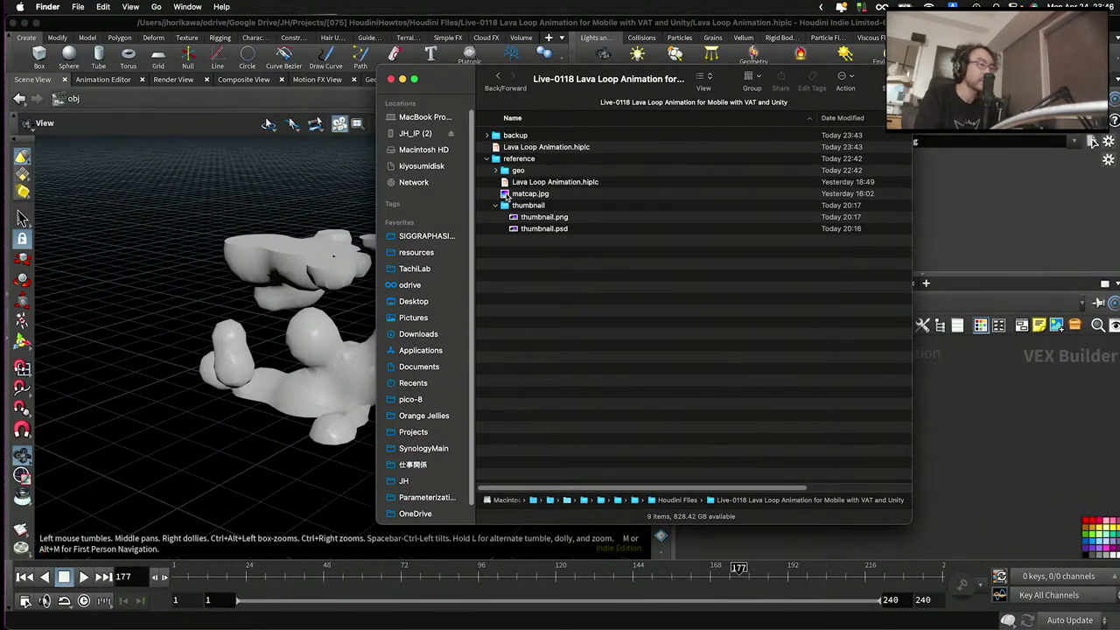
left_click(506, 193)
key("space")
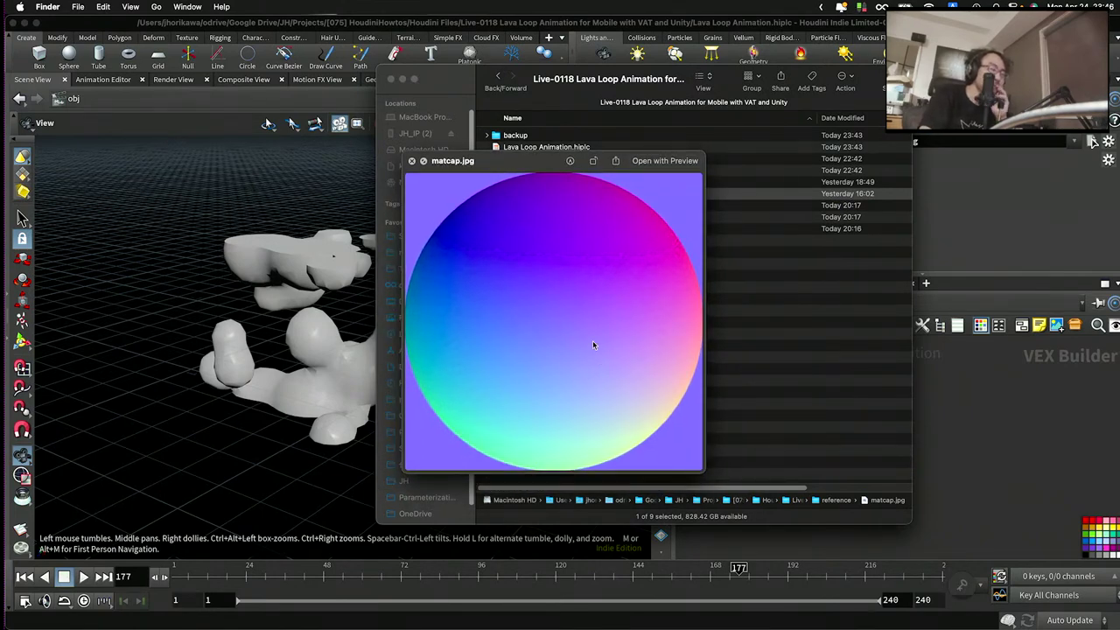
left_click_drag(504, 163, 516, 166)
left_click(422, 162)
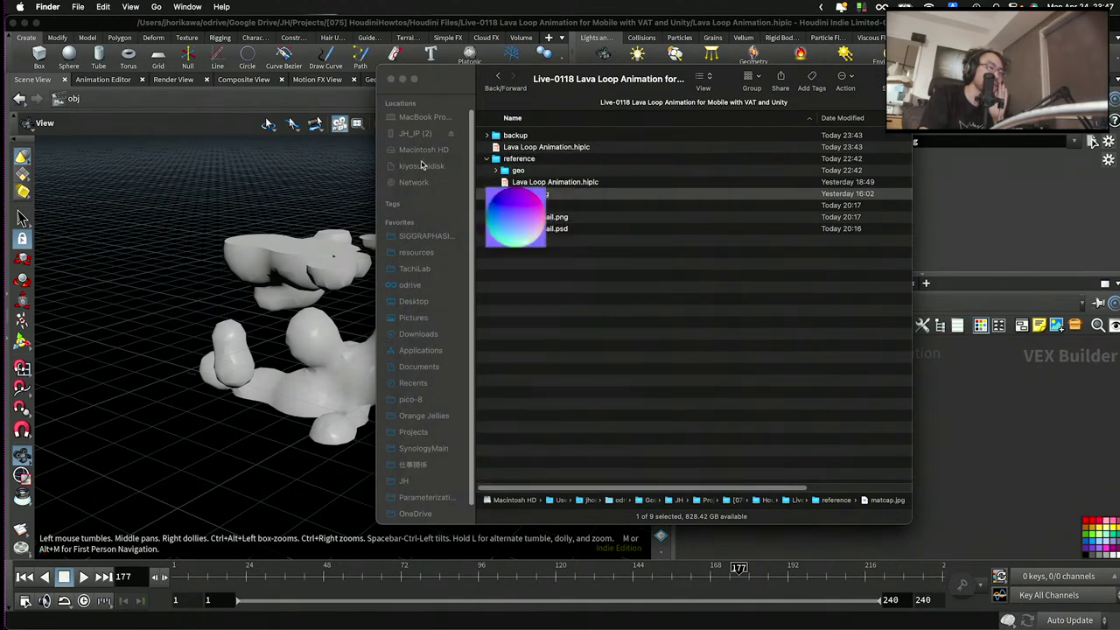
left_click(977, 422)
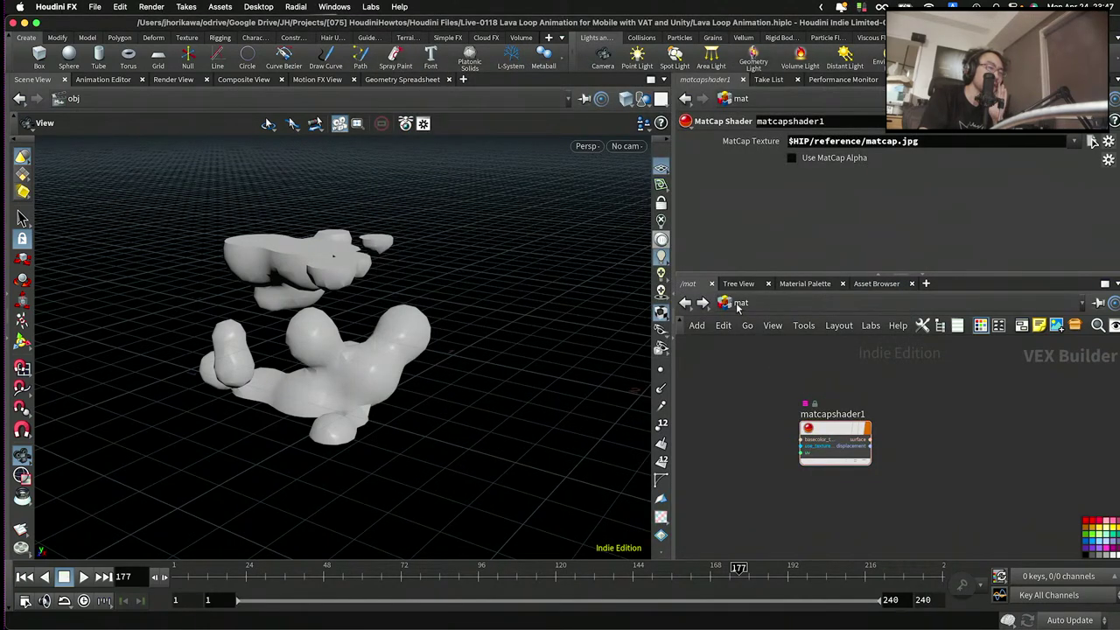
- Assign matcapshader1 to the metaball geometry and return to the object level
mouse_move(835, 441)
left_mouse_down()
mouse_move(375, 321)
mouse_move(382, 362)
mouse_move(519, 298)
mouse_move(419, 292)
mouse_move(411, 351)
mouse_move(512, 290)
mouse_move(525, 208)
mouse_move(445, 300)
left_mouse_up()
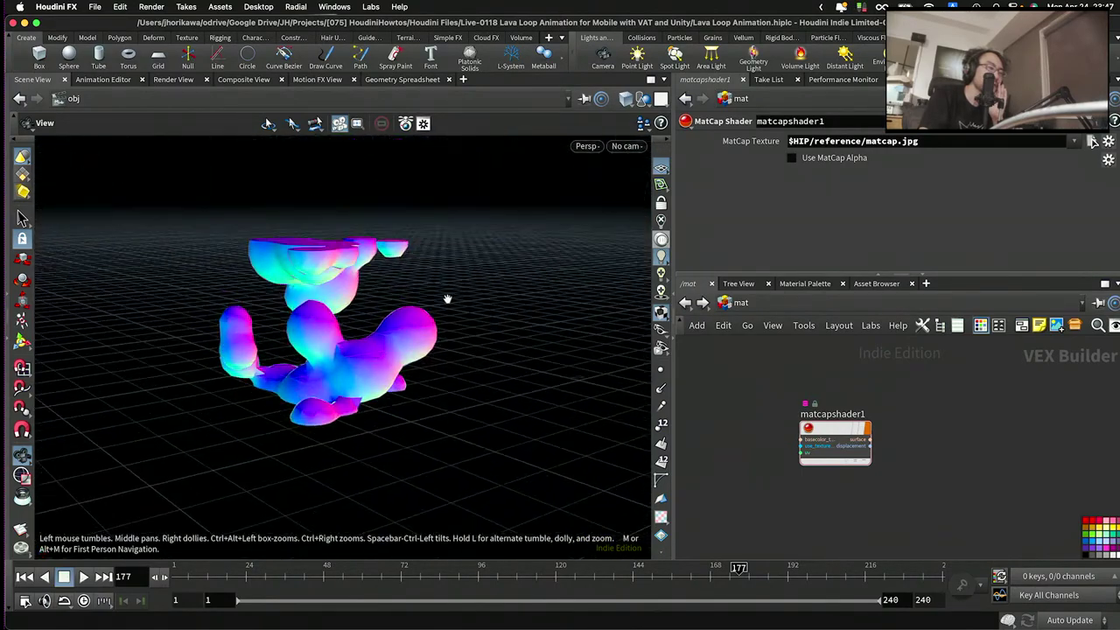
left_click(727, 306)
left_click(750, 373)
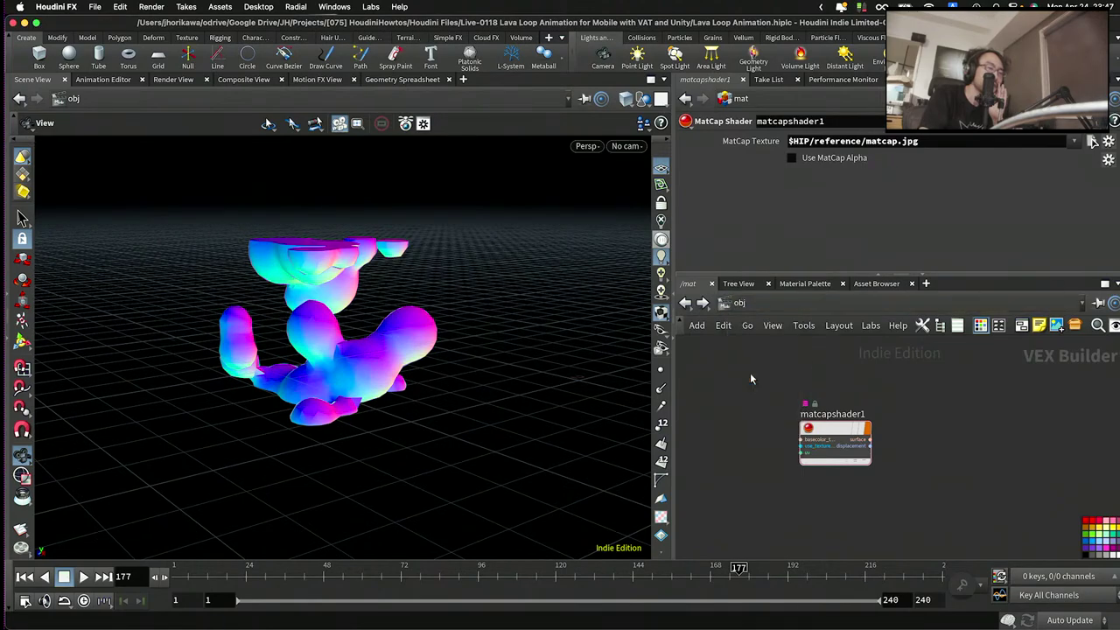
- Dive into geo1 and zoom the network onto clip2 and polyfill2
left_click_drag(421, 361, 457, 325)
double_click(813, 430)
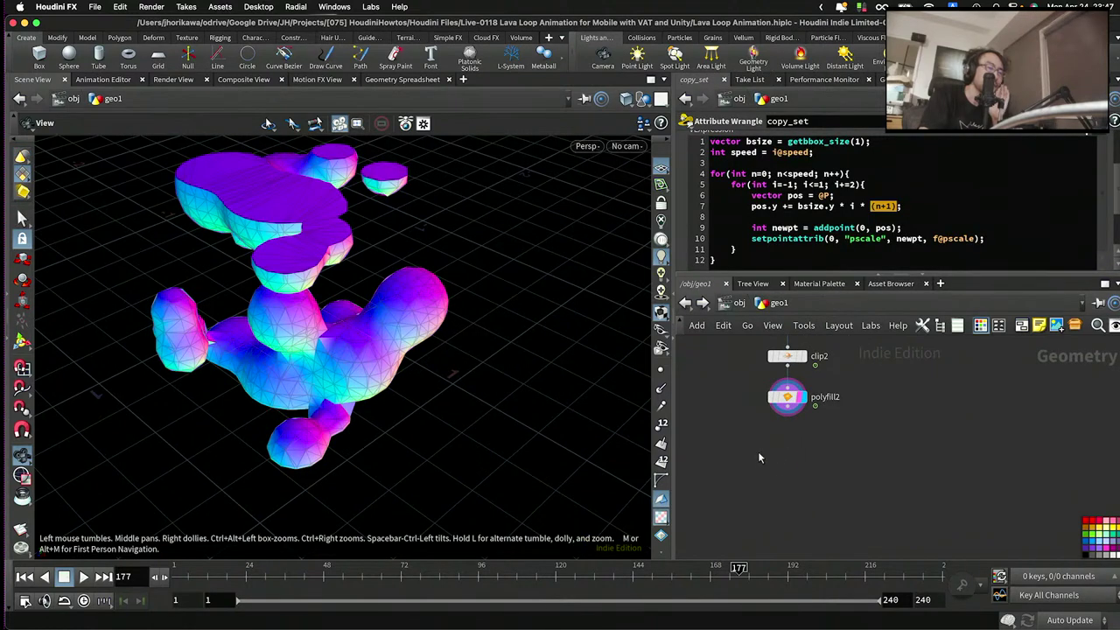
mouse_move(542, 390)
left_mouse_down()
mouse_move(626, 314)
mouse_move(492, 317)
mouse_move(488, 336)
left_mouse_up()
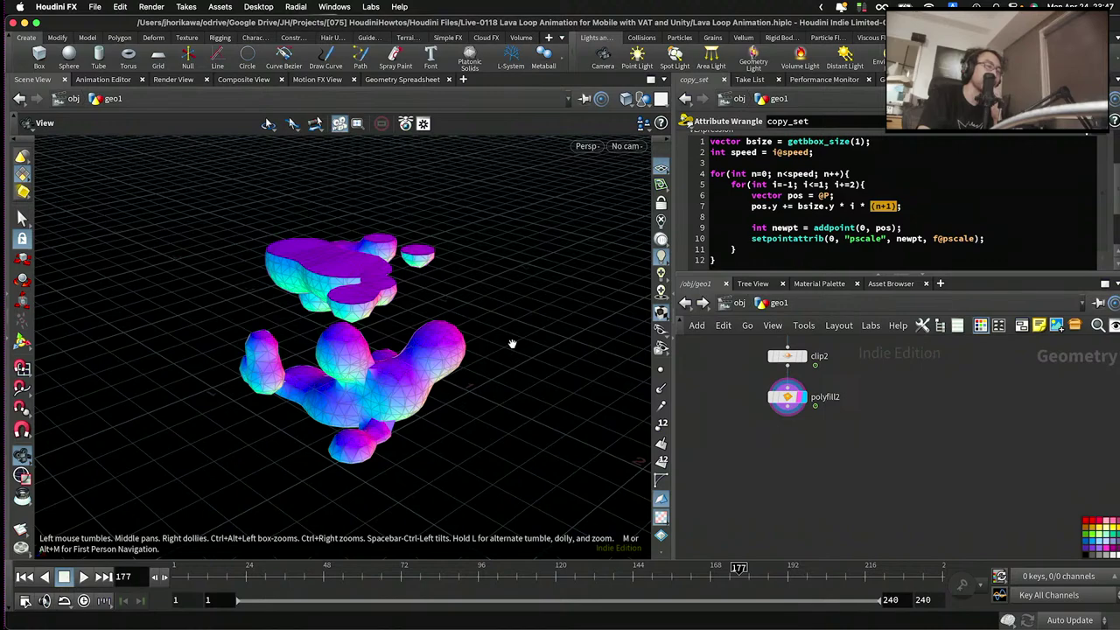
left_click_drag(511, 344, 497, 346)
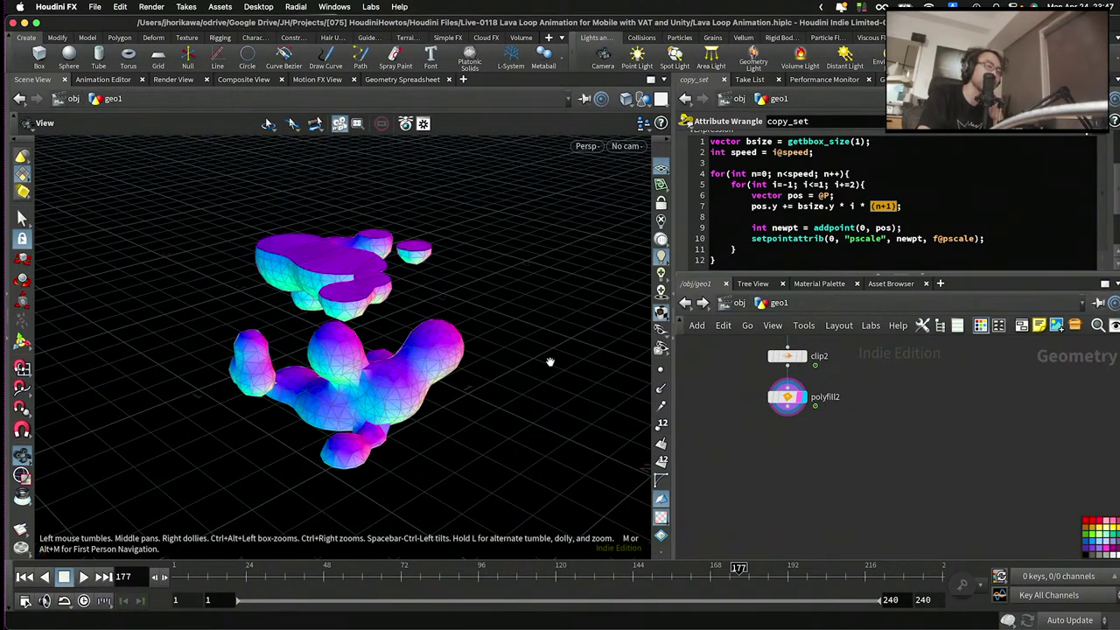
scroll(745, 411, "down", 1)
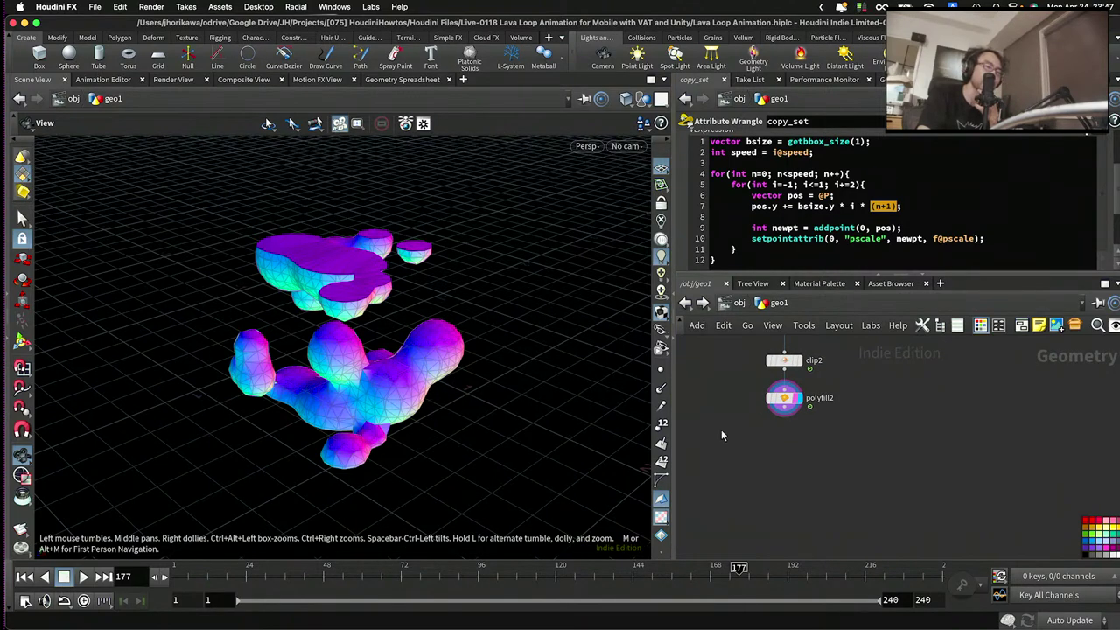
scroll(750, 425, "up", 2)
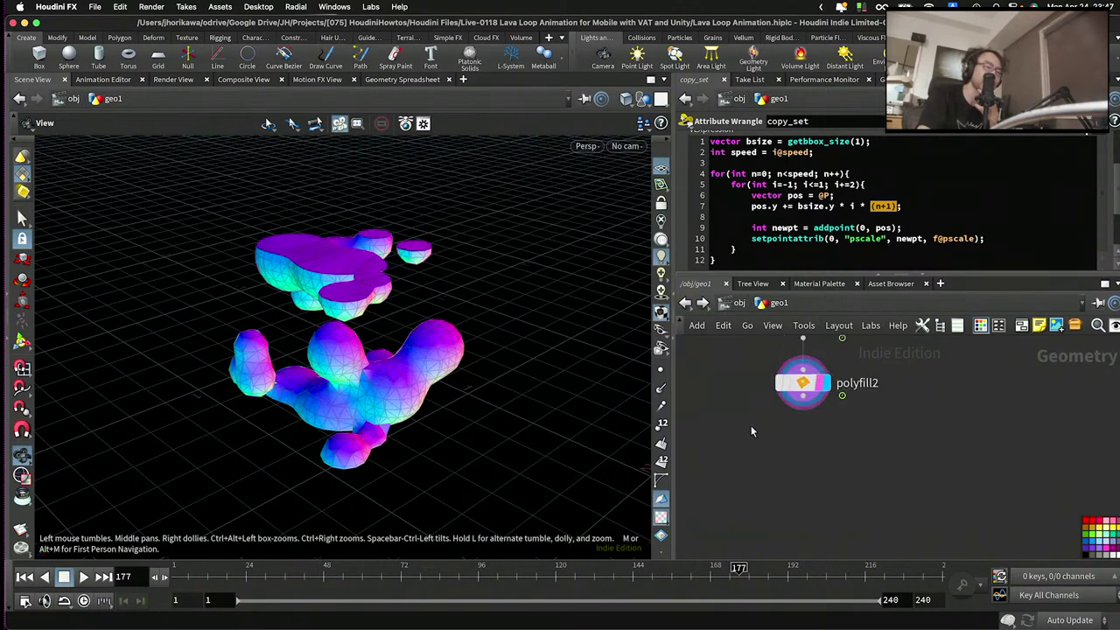
- Select polyfill2 and inspect the lava blobs from several angles
left_click(822, 385)
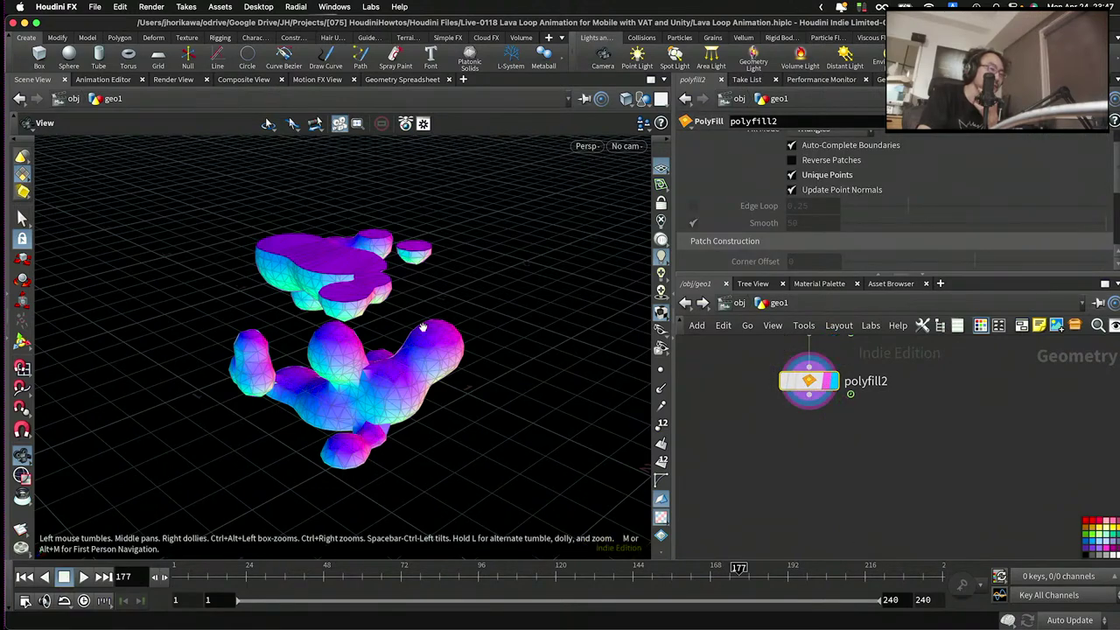
mouse_move(422, 327)
left_mouse_down()
mouse_move(525, 298)
mouse_move(432, 288)
mouse_move(437, 324)
left_mouse_up()
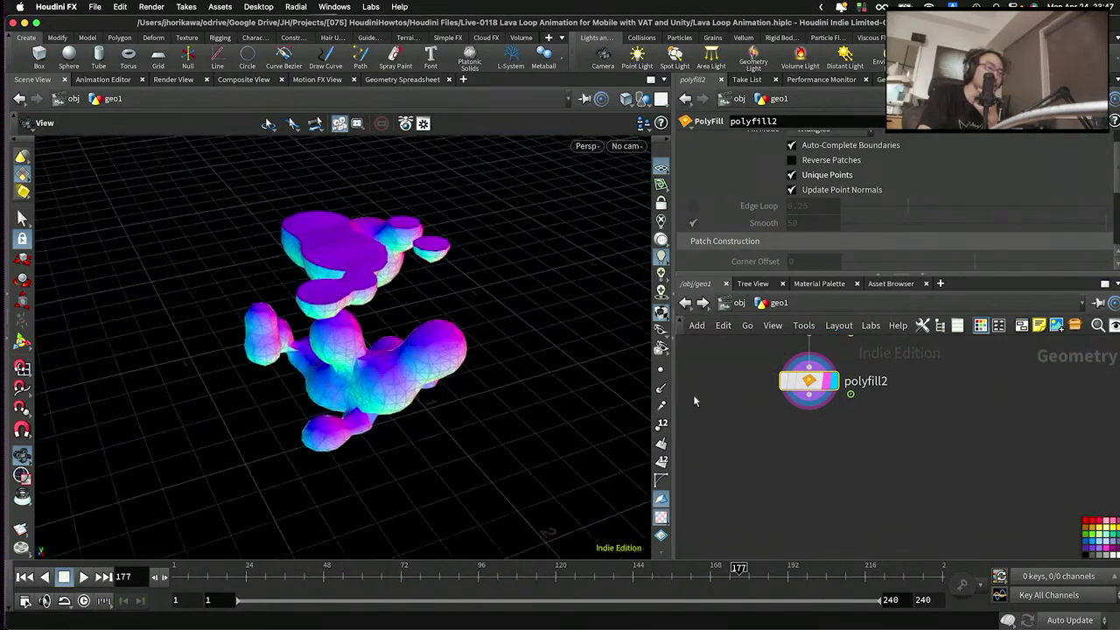
scroll(752, 451, "down", 4)
scroll(804, 420, "up", 2)
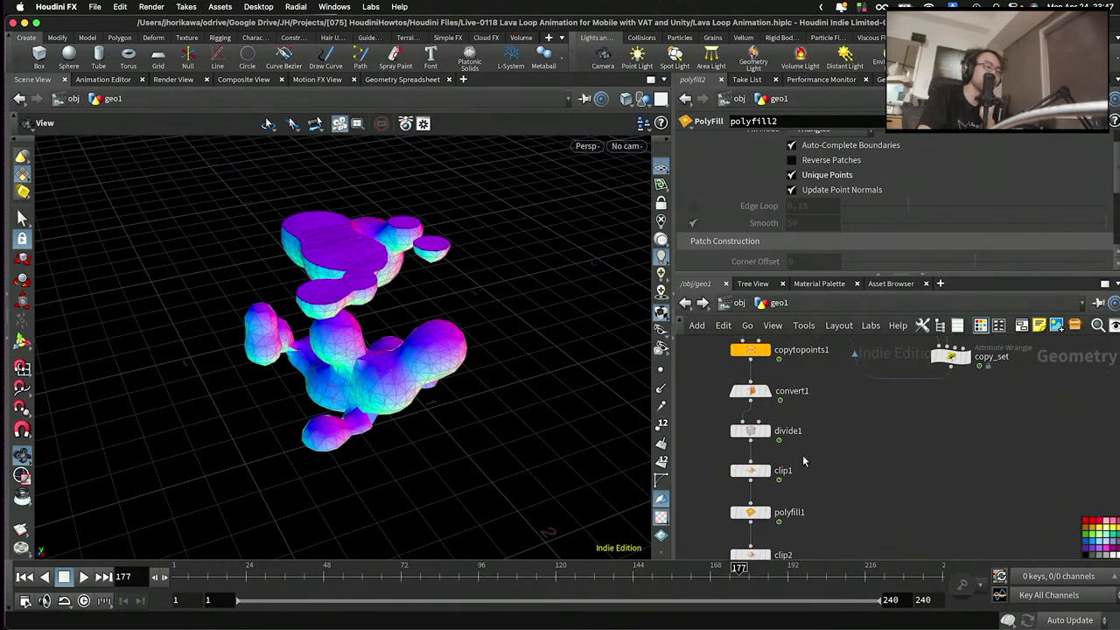
scroll(800, 437, "up", 2)
left_click_drag(612, 297, 525, 315)
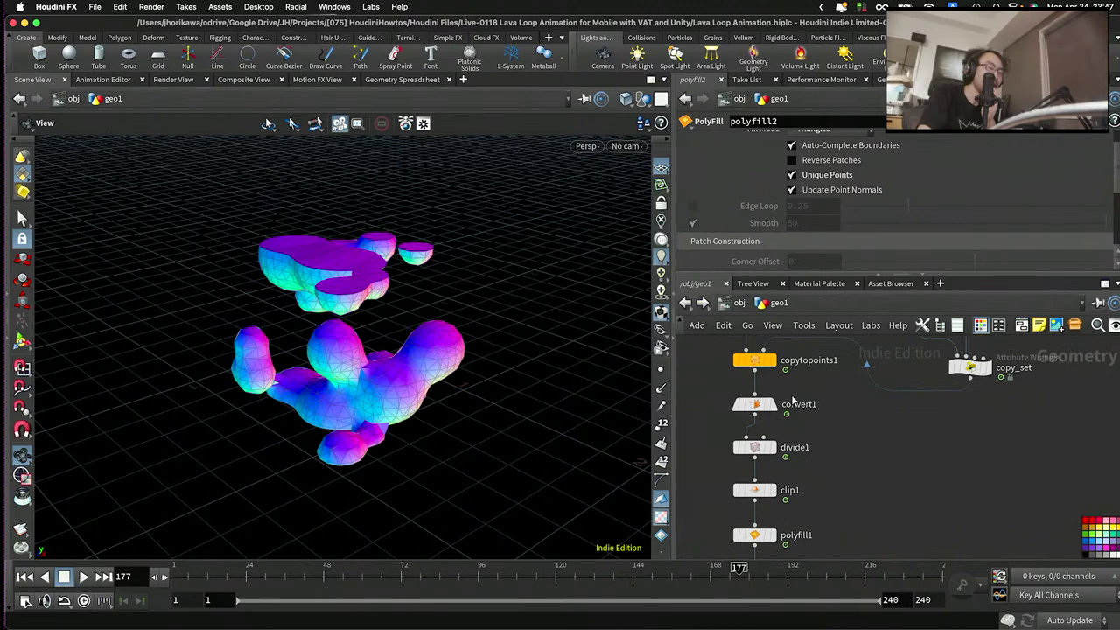
scroll(789, 393, "down", 2)
scroll(788, 394, "up", 1)
- Set convert1's U Level of Detail to 4 and play the animation
left_click(739, 389)
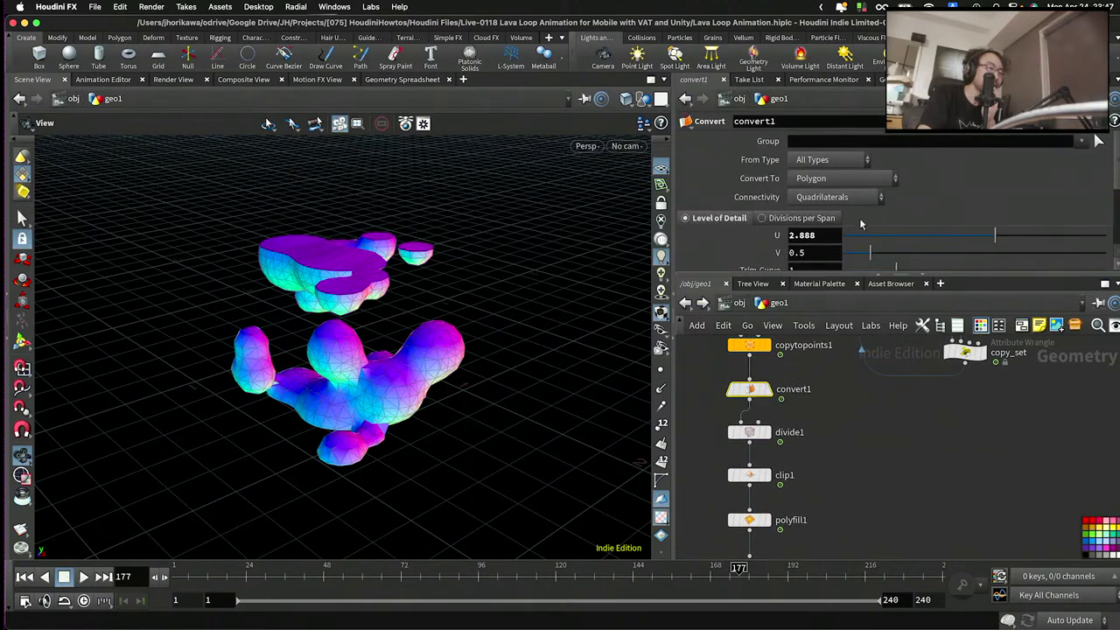
double_click(822, 234)
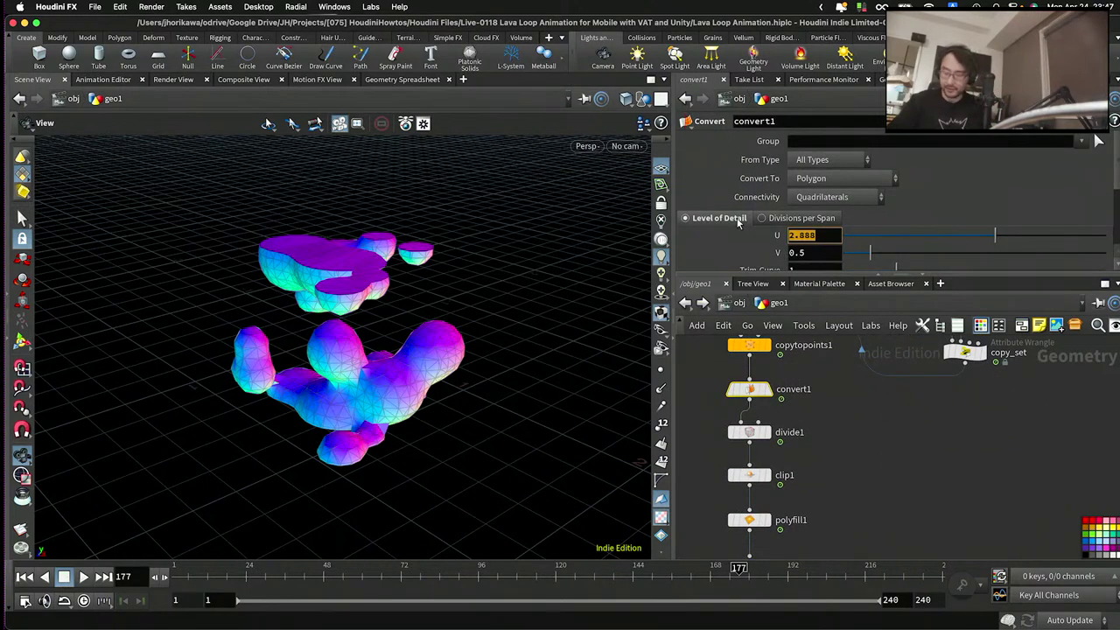
type("4")
key("Return")
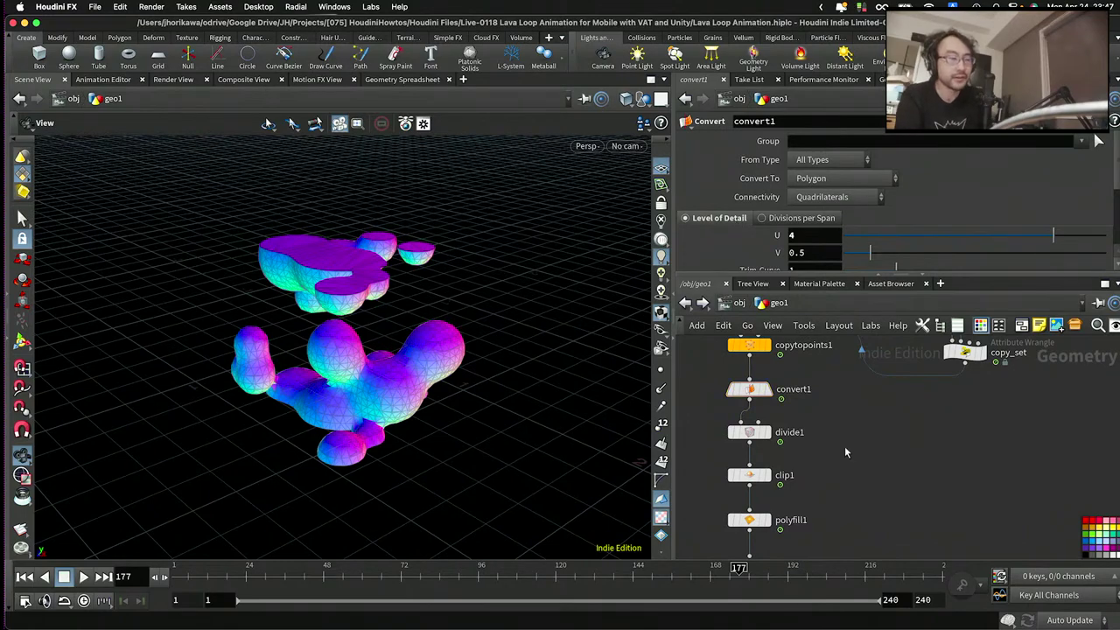
left_click(83, 577)
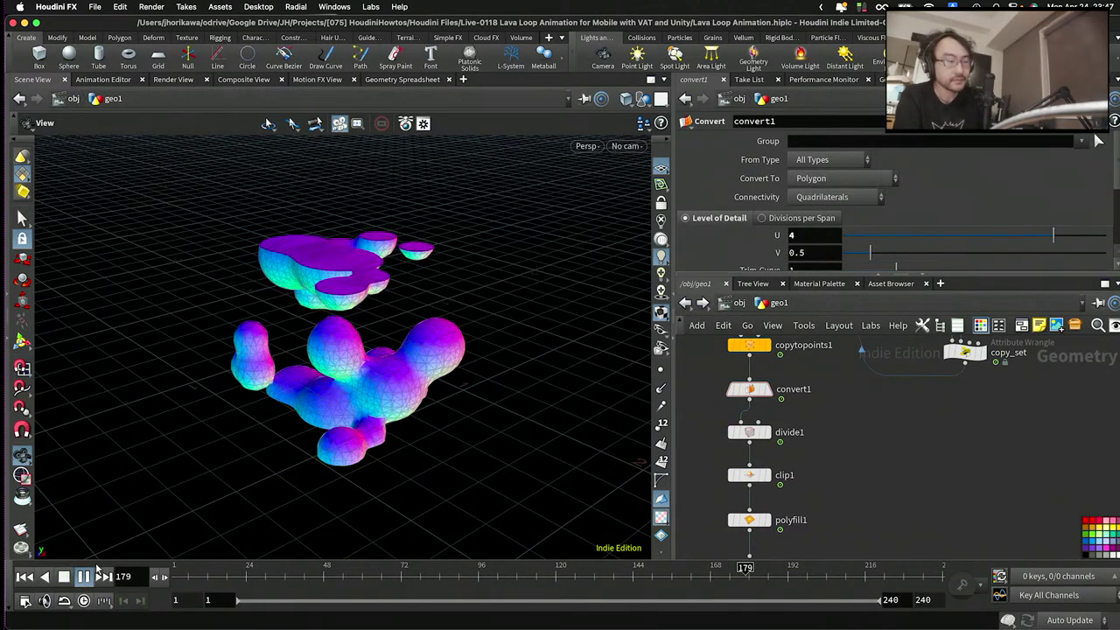
left_click_drag(453, 340, 174, 515)
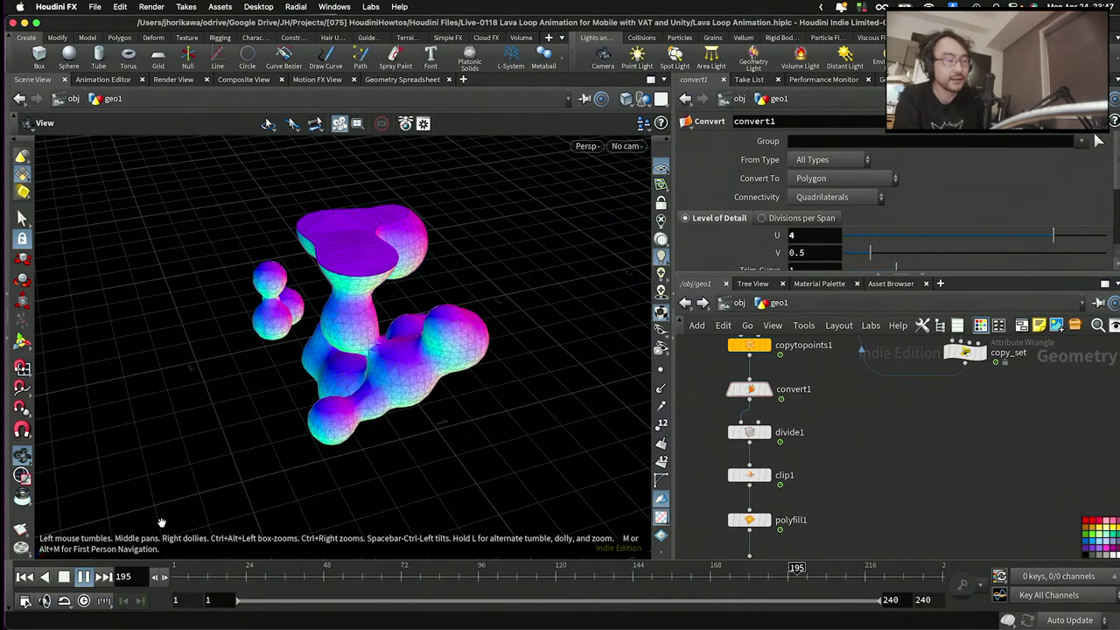
- Switch the Persp viewport to Smooth Shaded display
mouse_move(337, 434)
left_mouse_down()
mouse_move(362, 382)
mouse_move(533, 287)
left_mouse_up()
left_click(588, 146)
mouse_move(598, 206)
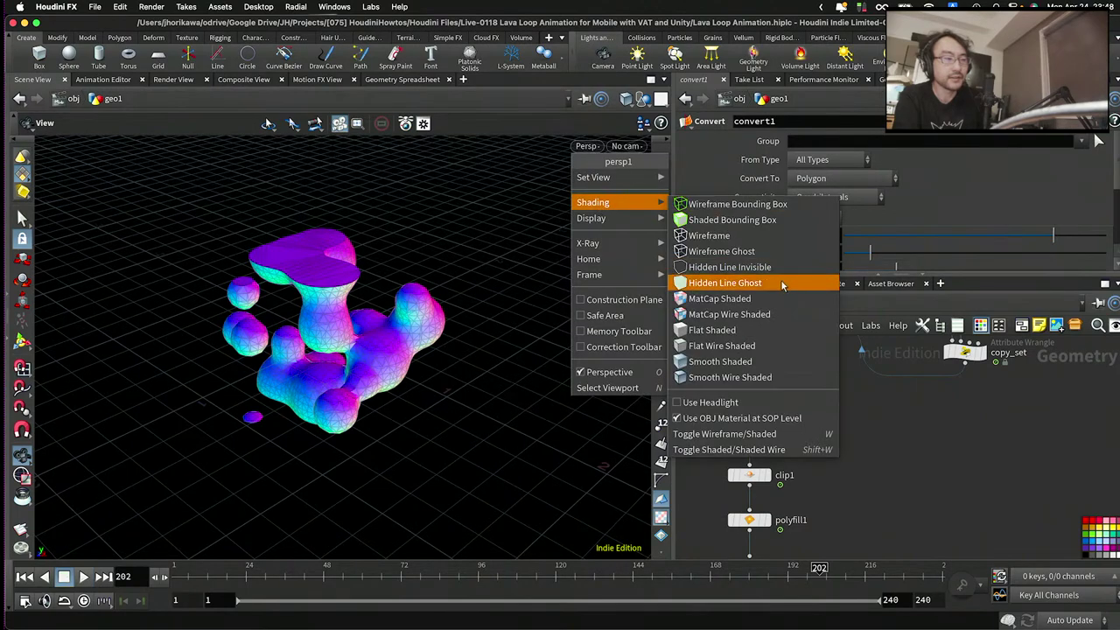
left_click(726, 353)
scroll(822, 470, "down", 2)
scroll(796, 476, "up", 2)
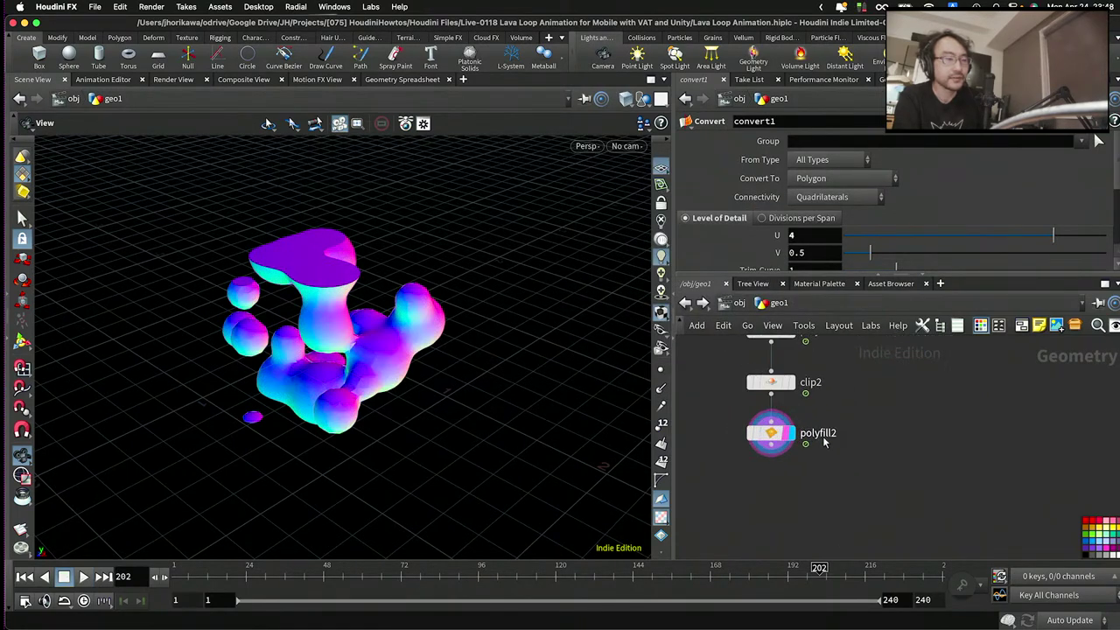
- Add a smooth1 Smooth node under polyfill2 and set its display flag
key("Tab")
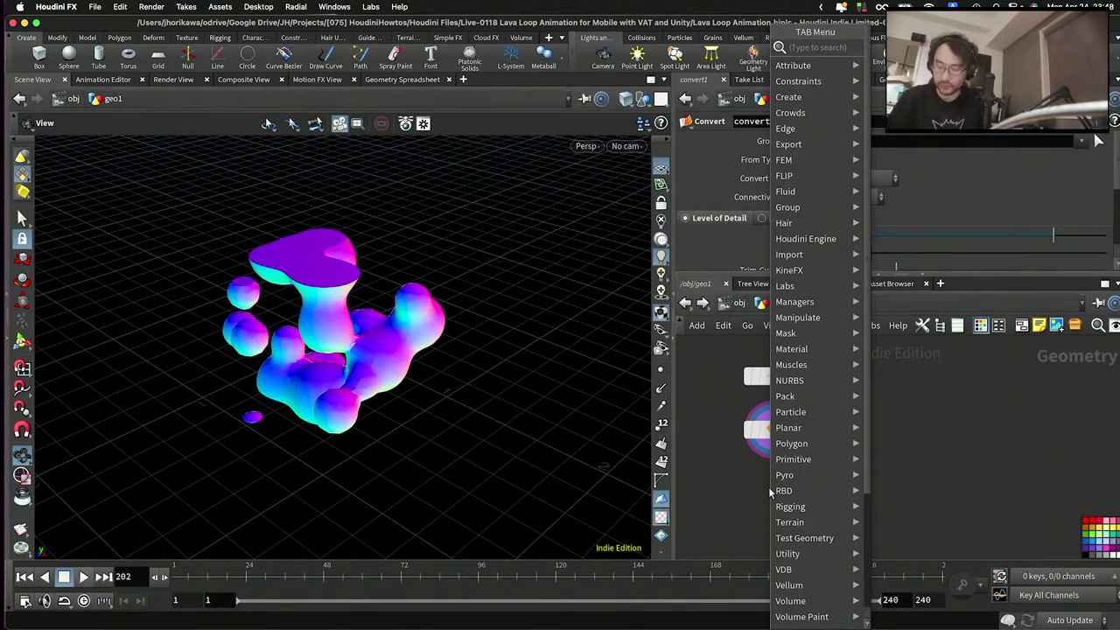
type("smoo")
key("Return")
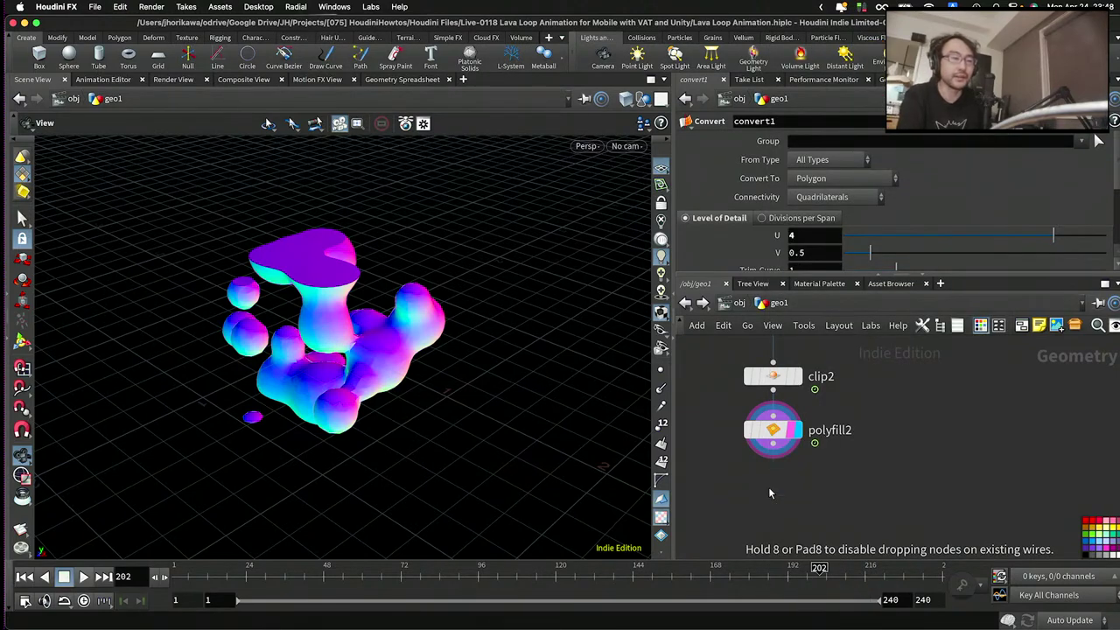
left_click(767, 486)
left_click_drag(402, 388, 387, 325)
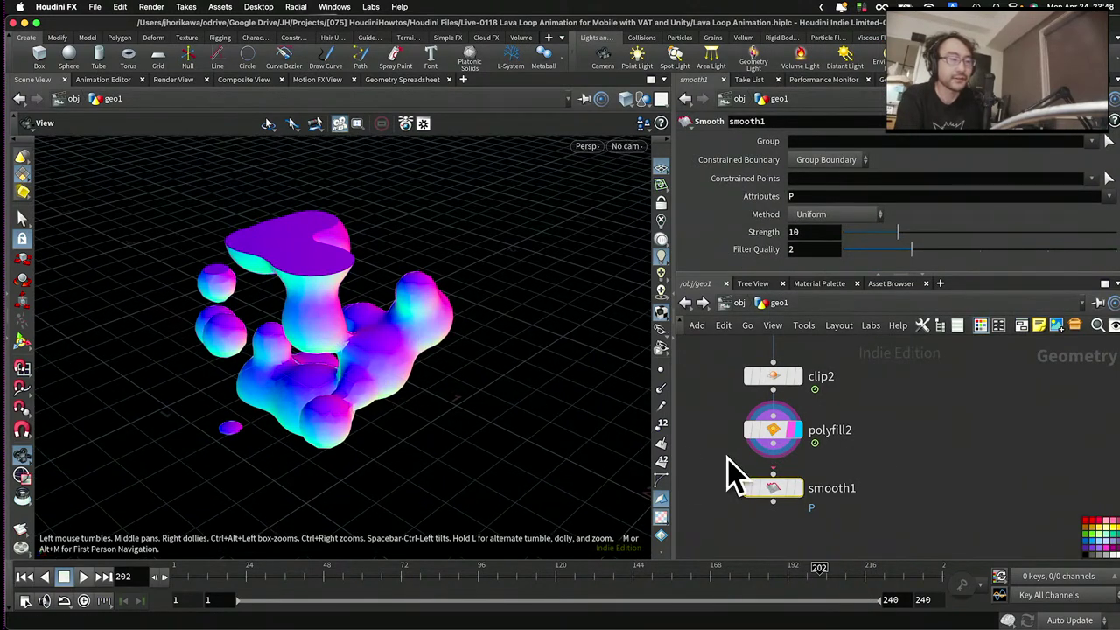
left_click(796, 488)
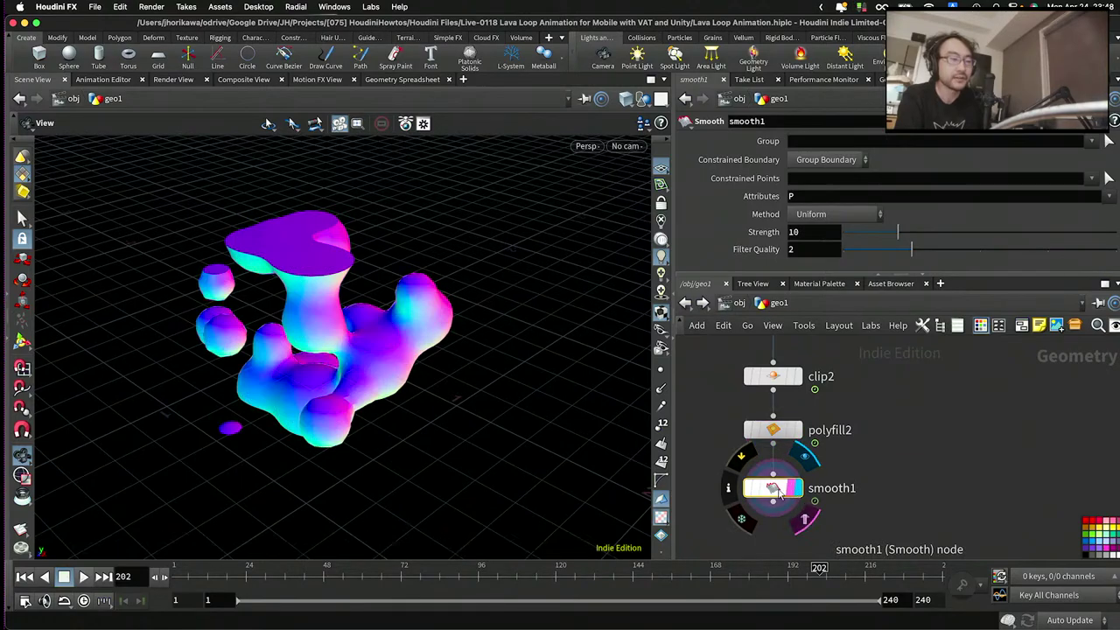
left_click_drag(467, 399, 463, 363)
scroll(769, 455, "down", 5)
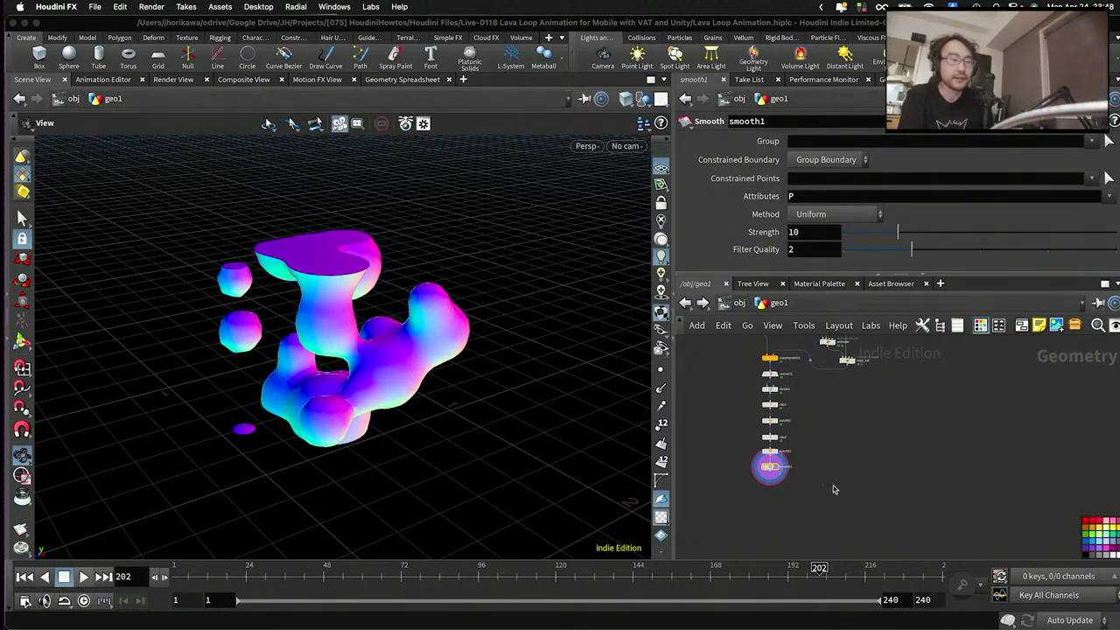
scroll(783, 497, "up", 5)
- Search the network for a File Cache node and pick it
key("Tab")
type("file c")
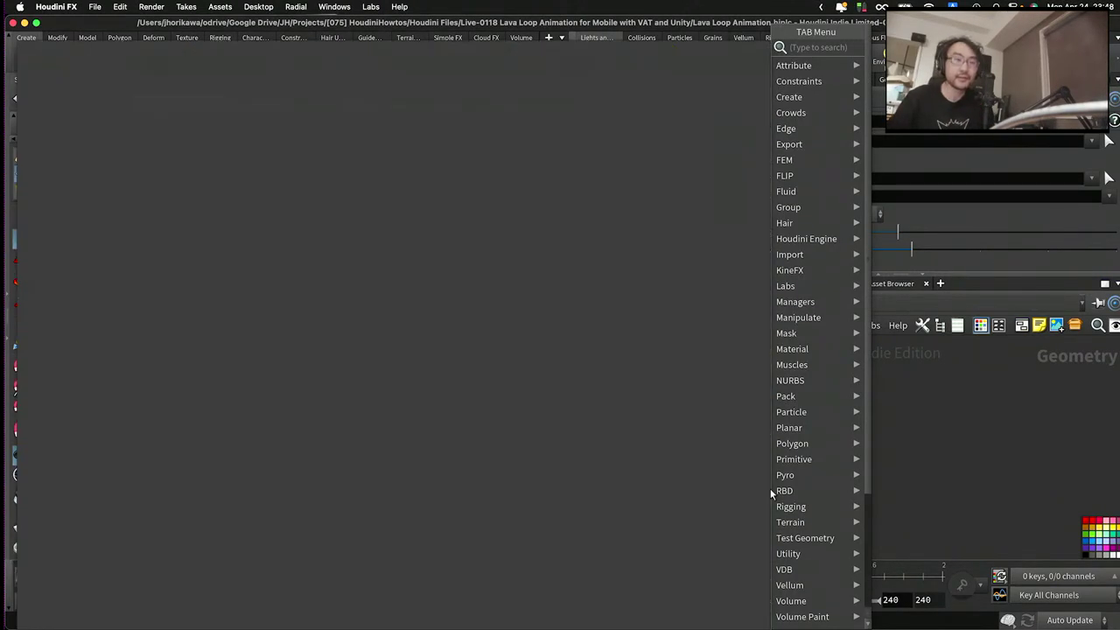
key("Return")
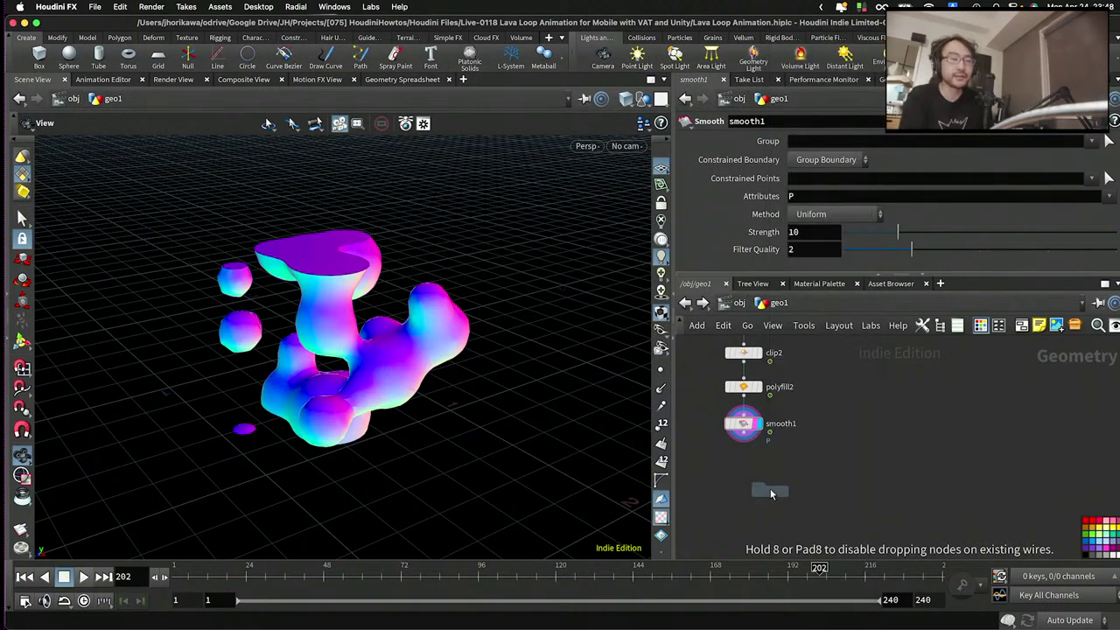
- Place filecache1 under smooth1 and set its display flag
left_click(741, 479)
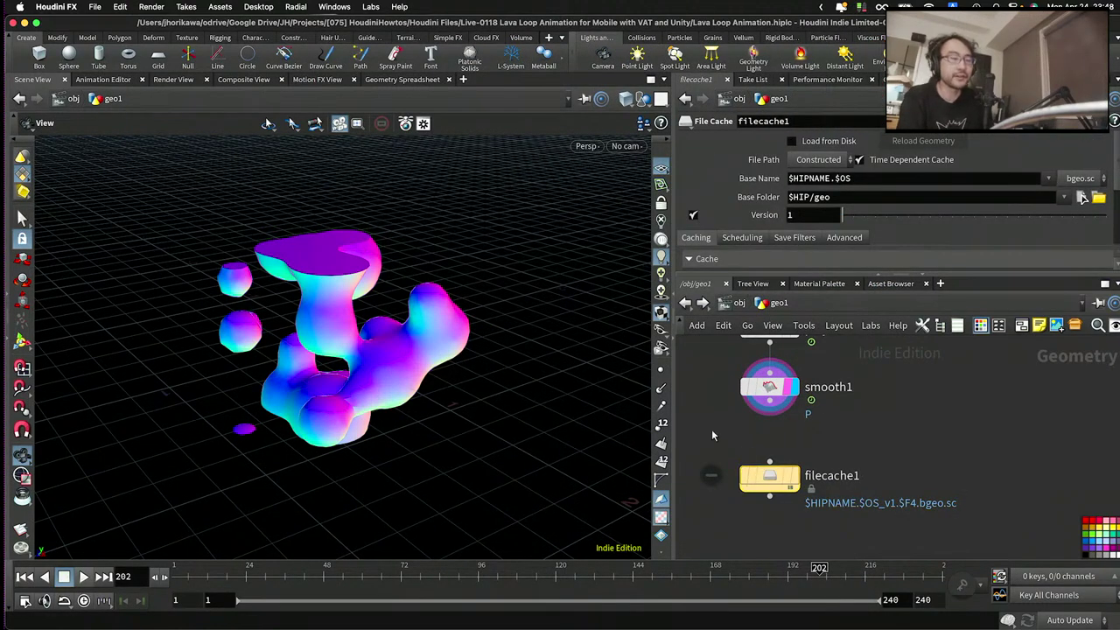
left_click_drag(613, 569, 177, 568)
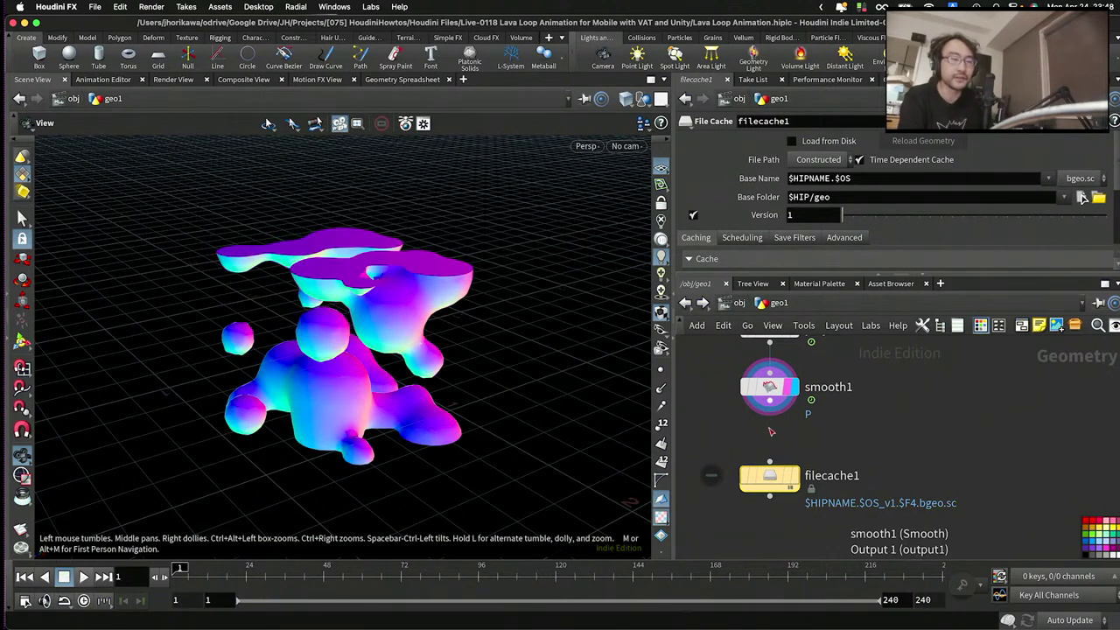
left_click_drag(767, 479, 768, 465)
left_click(789, 466)
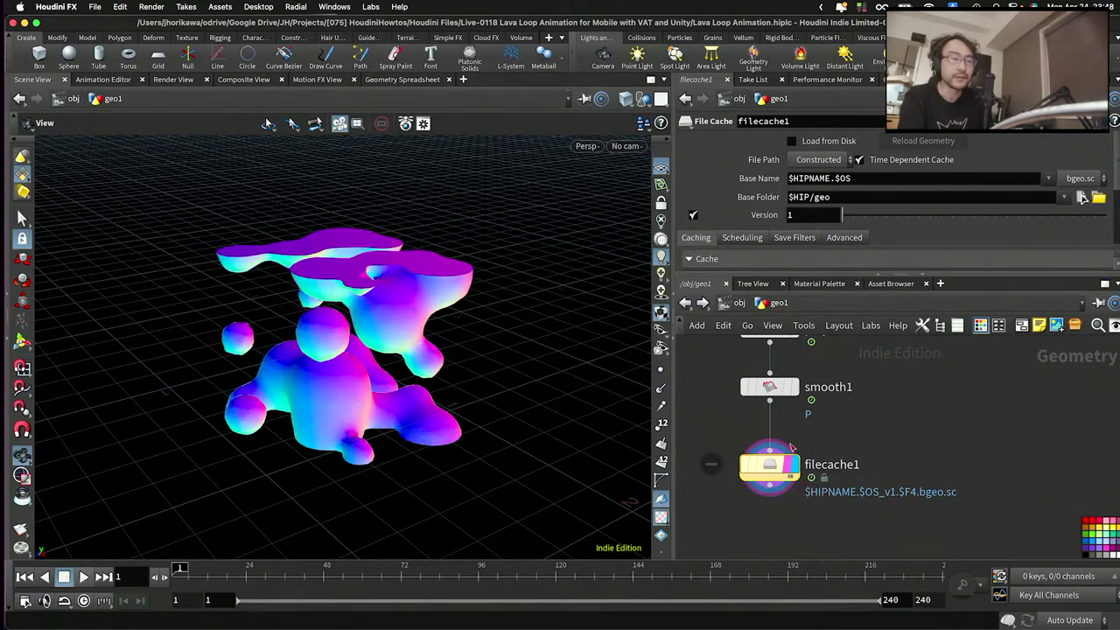
- Set filecache1's Base Name to 'metaball' and start saving frames 1–240 to disk
left_click_drag(853, 177, 726, 177)
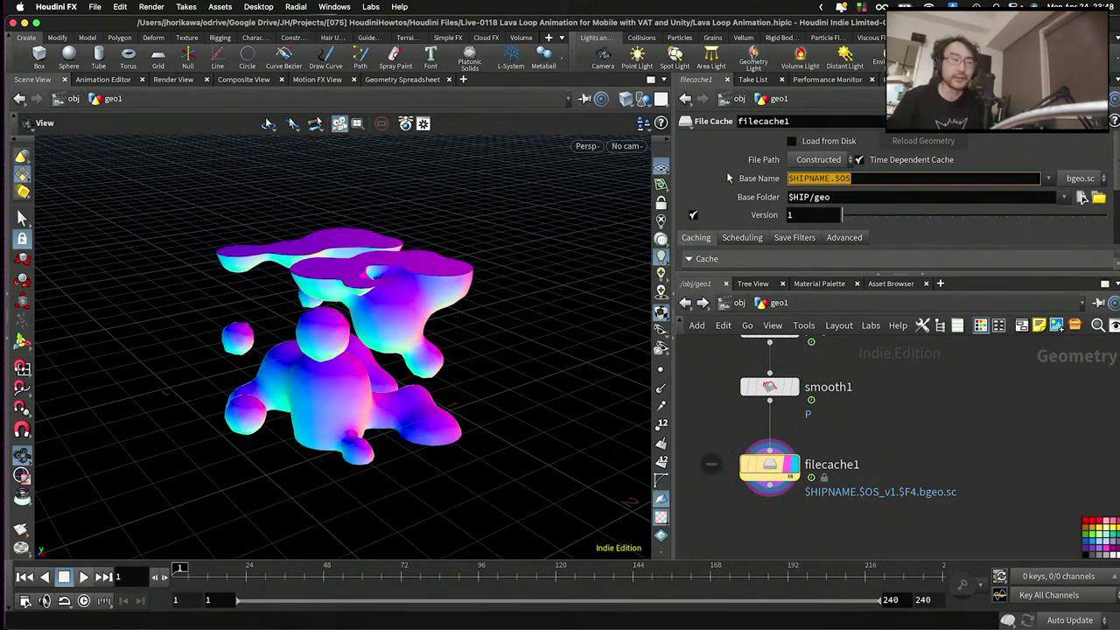
type("metaball")
key("Return")
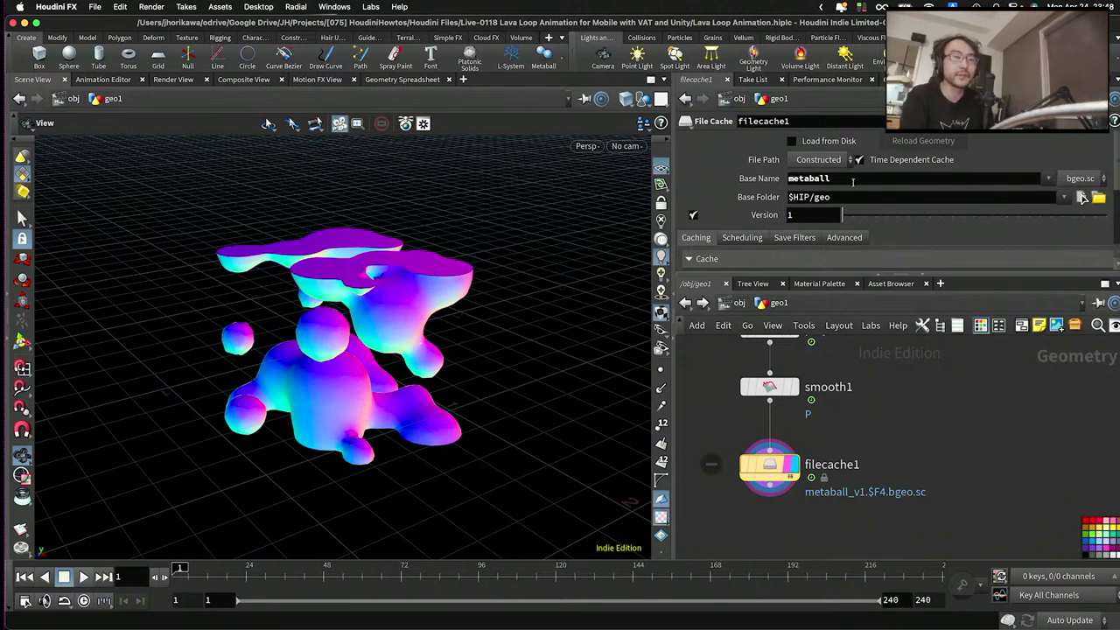
scroll(717, 259, "down", 5)
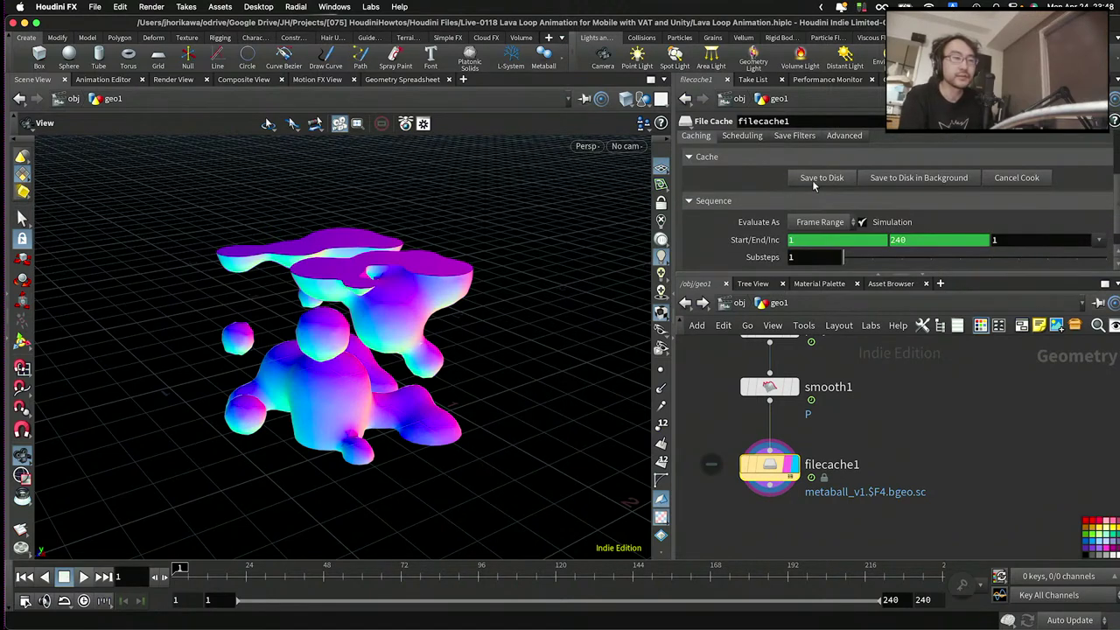
left_click(816, 180)
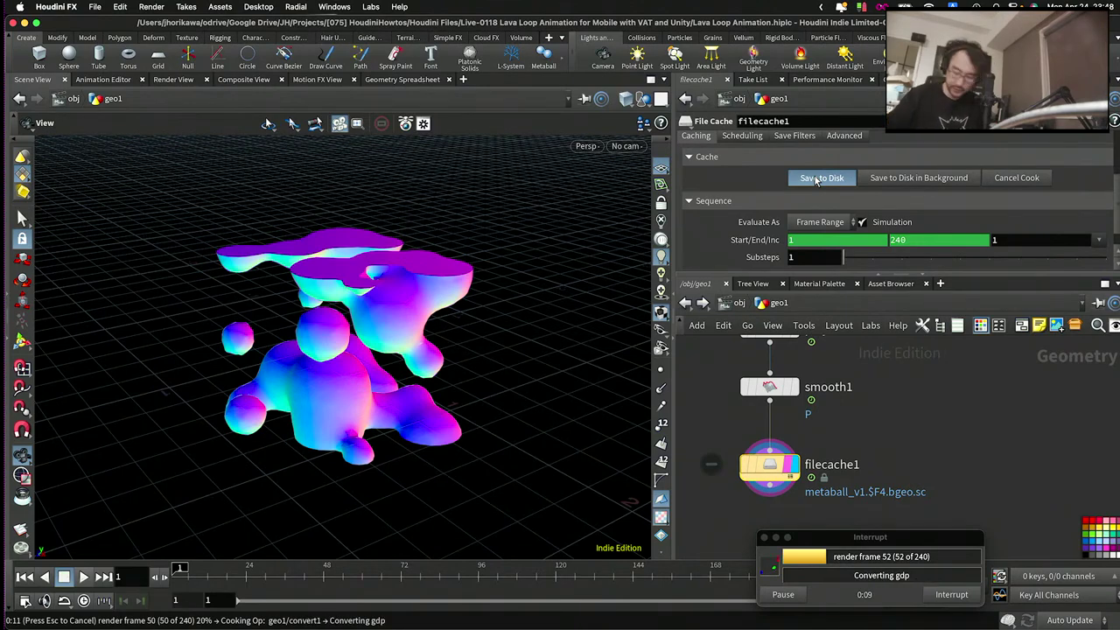
- Launch Unity Hub while the metaball cache keeps writing to disk
key("alt+space")
type("unity")
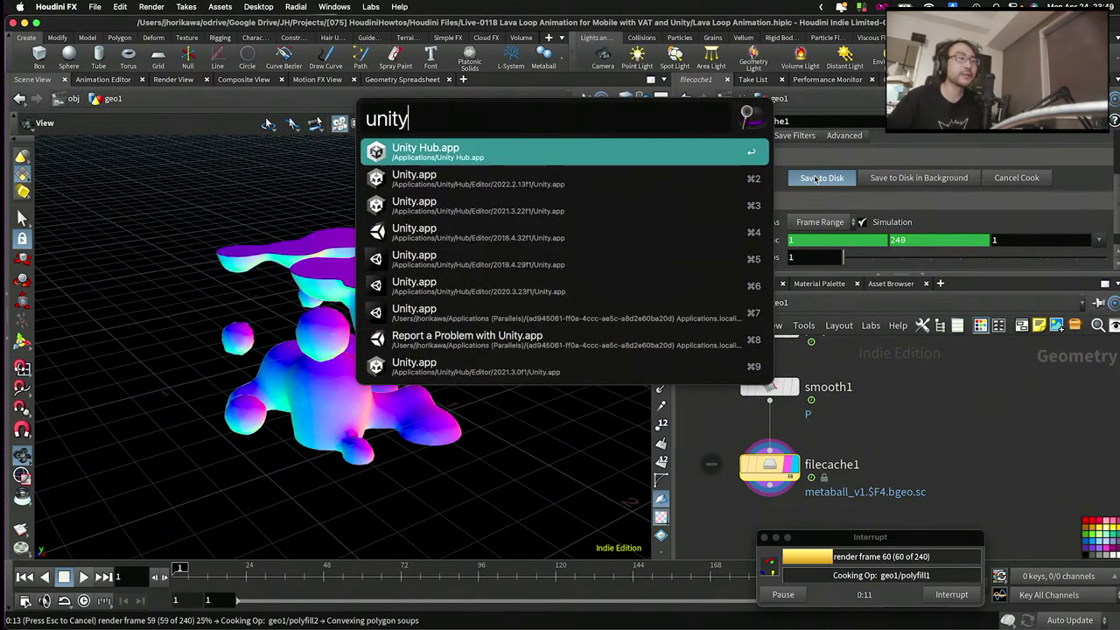
key("Return")
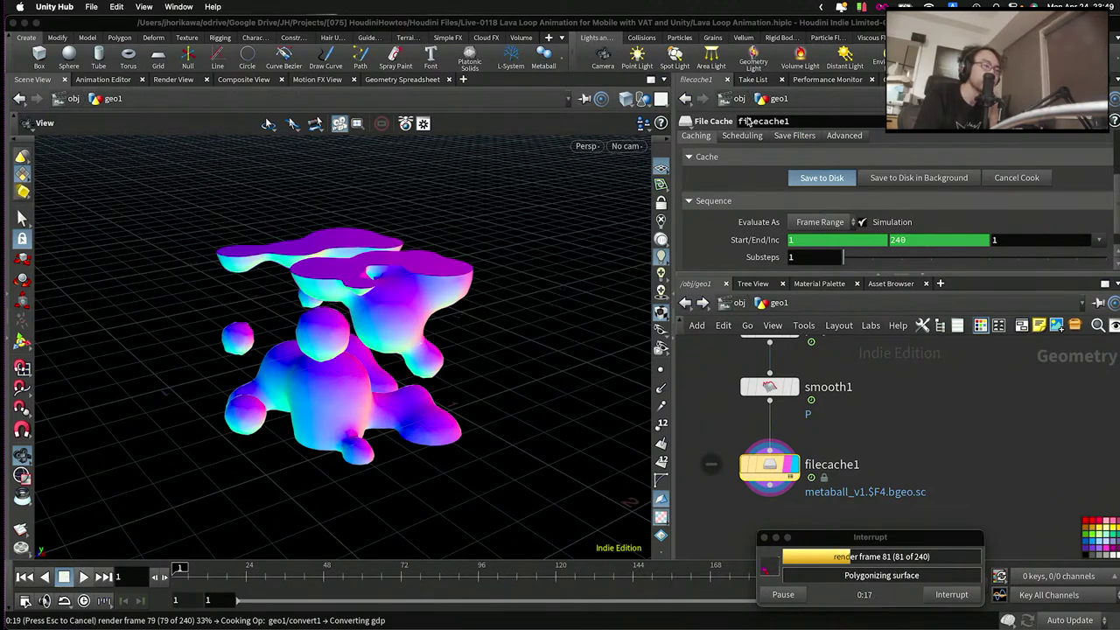
mouse_move(781, 623)
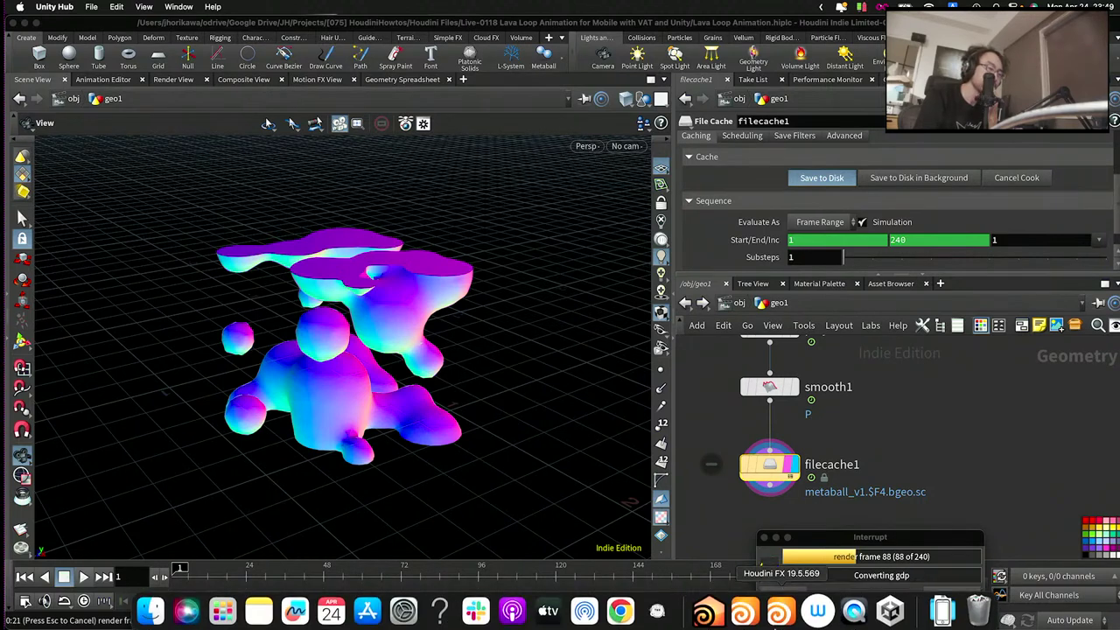
left_click(889, 603)
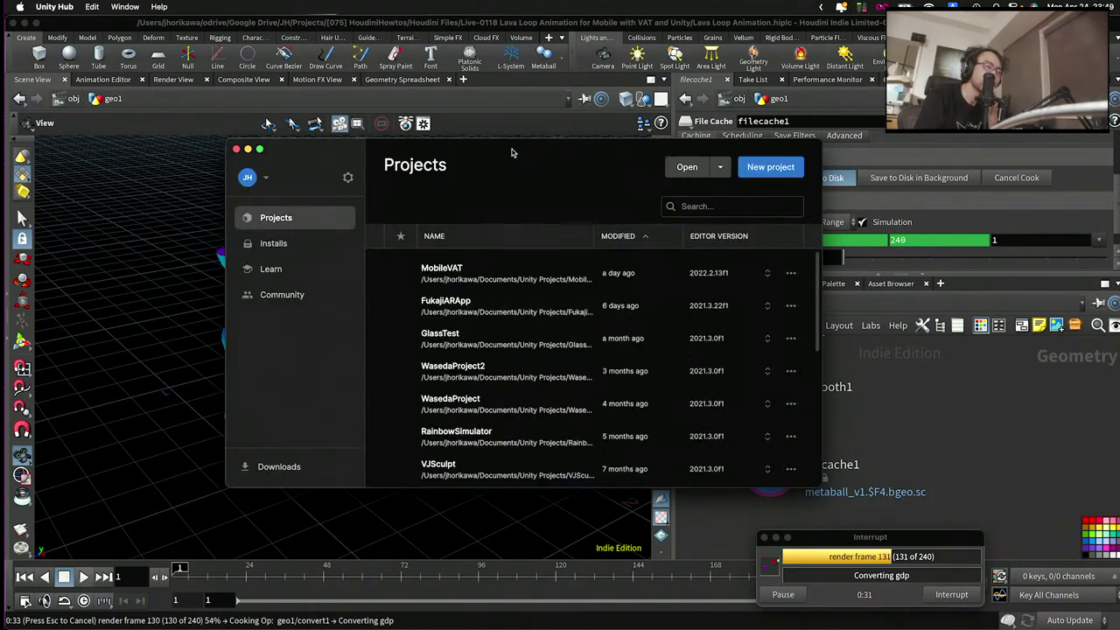
- Start a new Unity project and pick the 3D (URP) template
left_click_drag(512, 149, 501, 177)
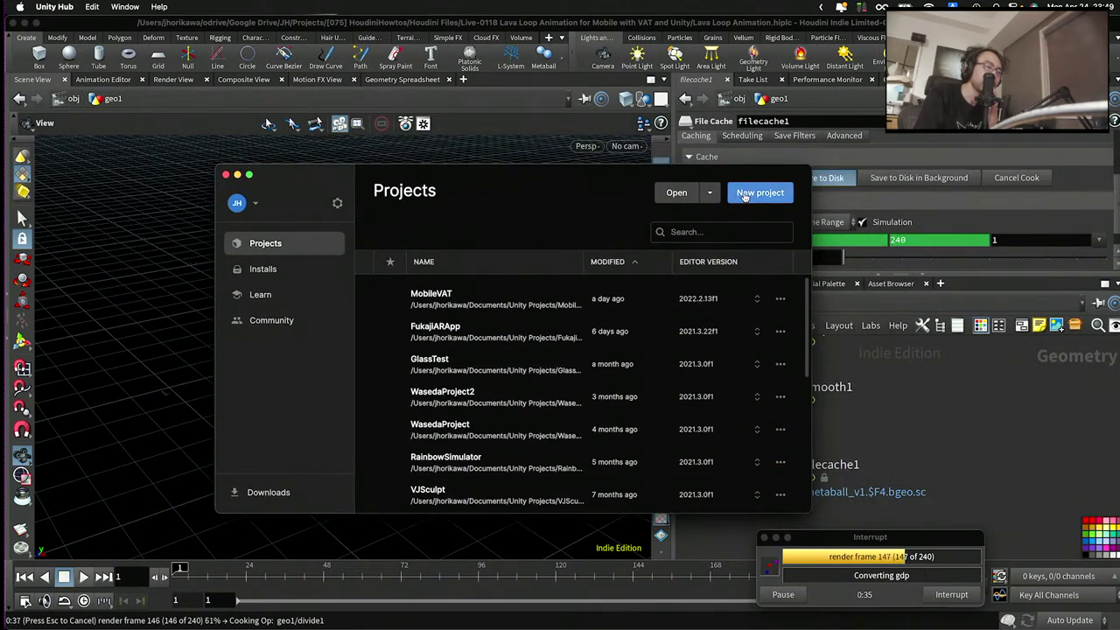
left_click(761, 195)
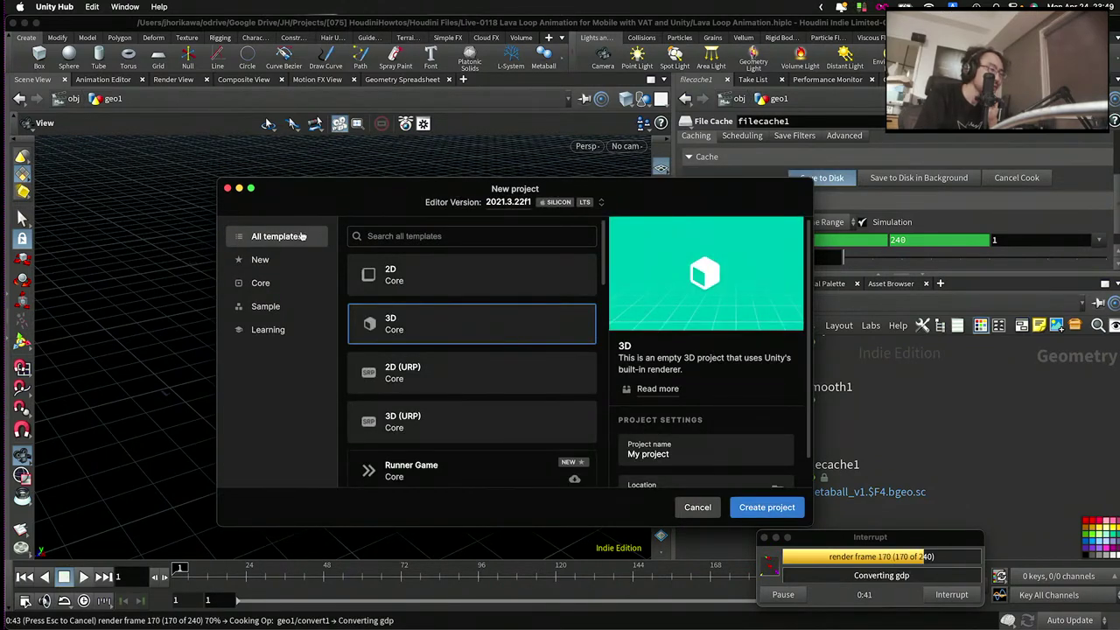
scroll(385, 328, "down", 2)
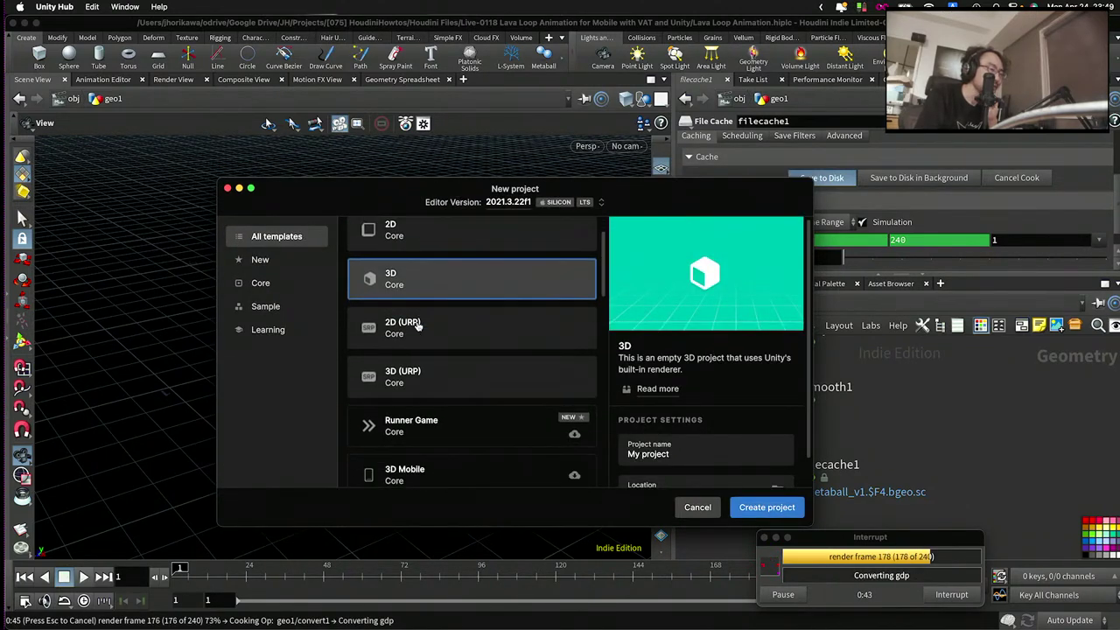
left_click(411, 362)
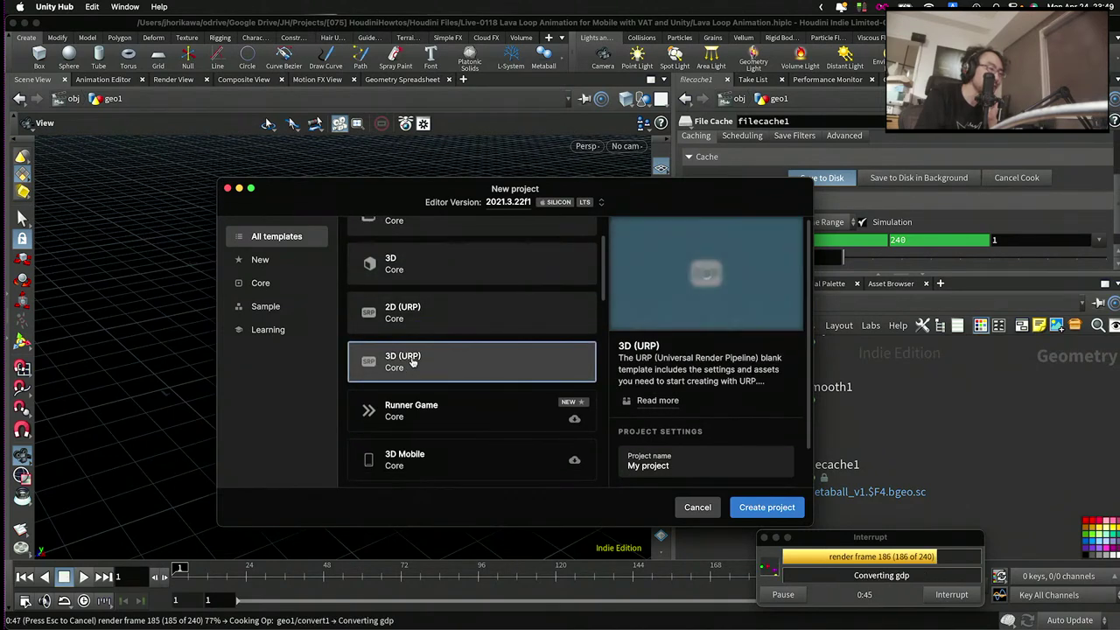
- Try editor version 2022.2.13f1, revert to 2021.3.22f1, and reselect 3D (URP)
left_click(519, 202)
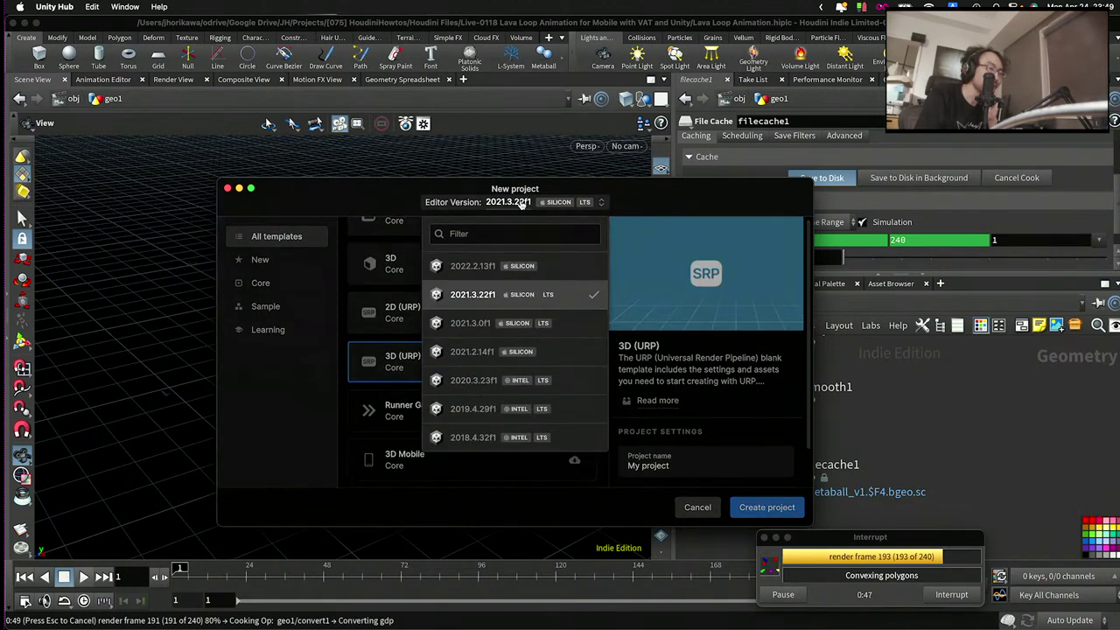
left_click(475, 268)
left_click(517, 202)
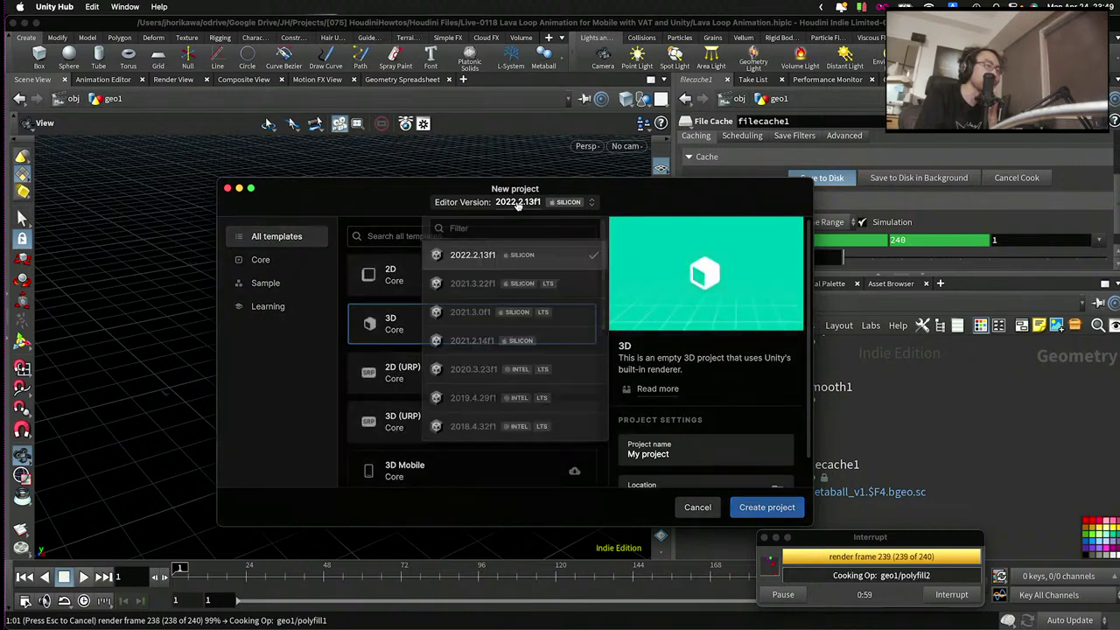
left_click(476, 294)
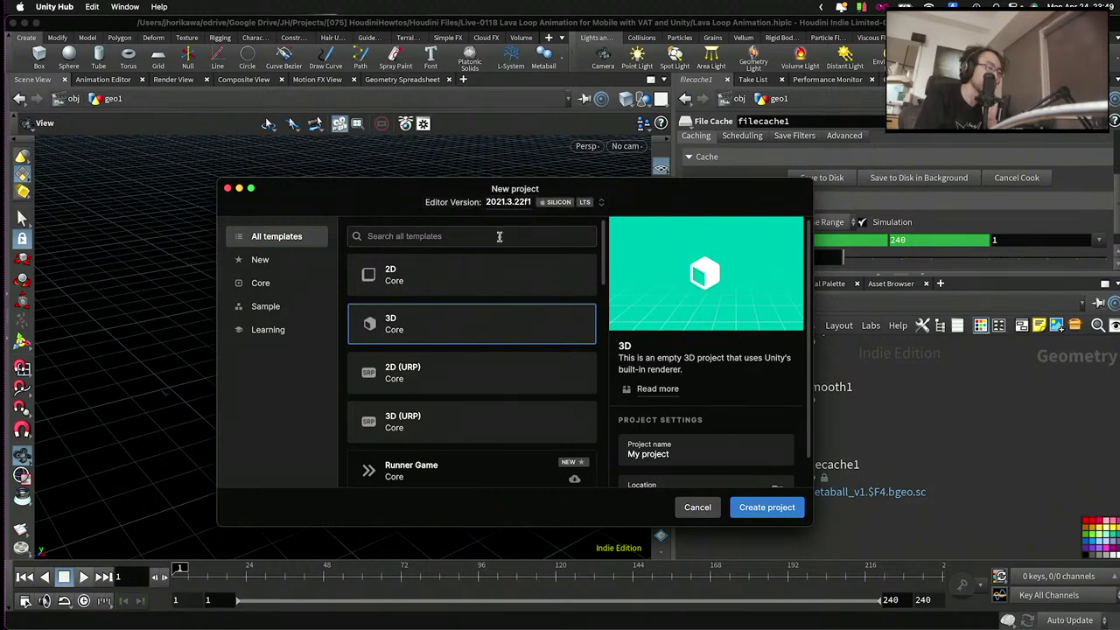
scroll(495, 240, "down", 1)
scroll(488, 279, "down", 3)
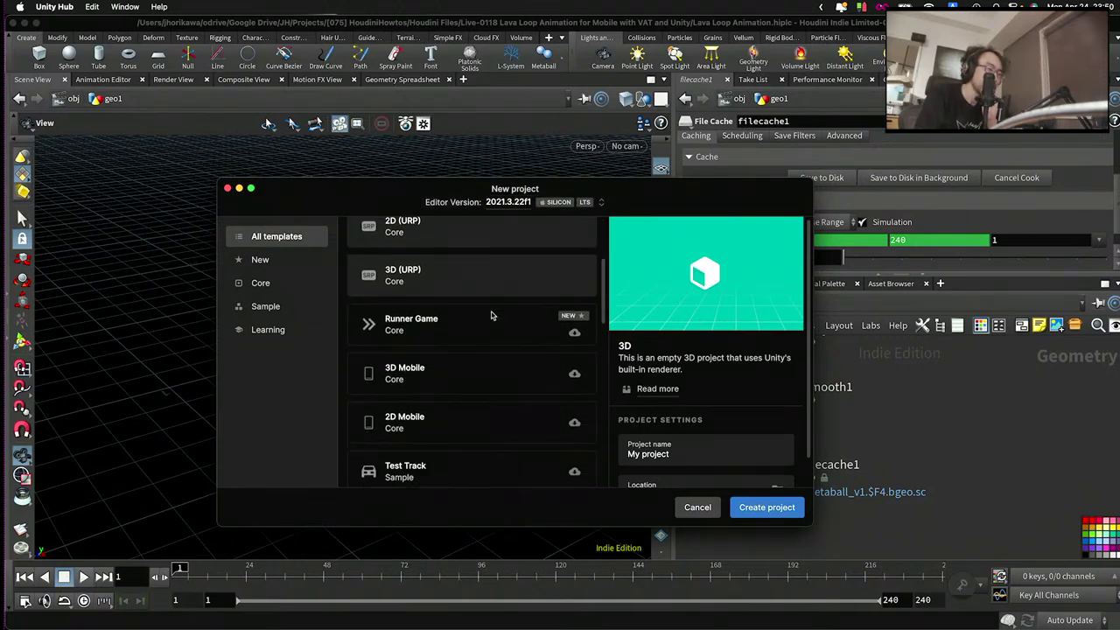
scroll(489, 315, "up", 5)
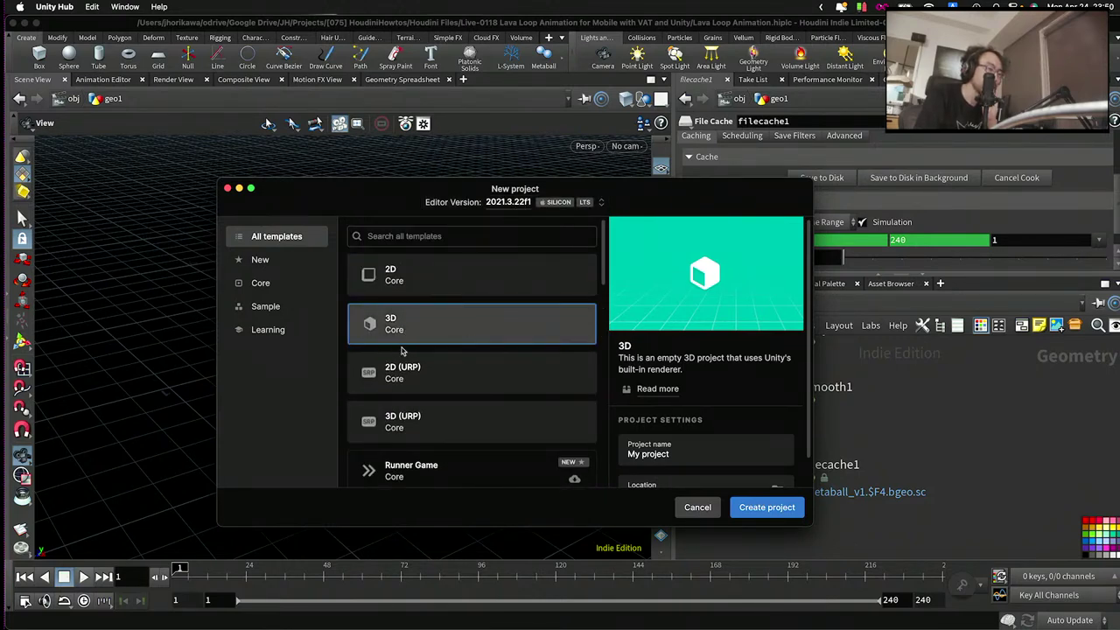
left_click(409, 420)
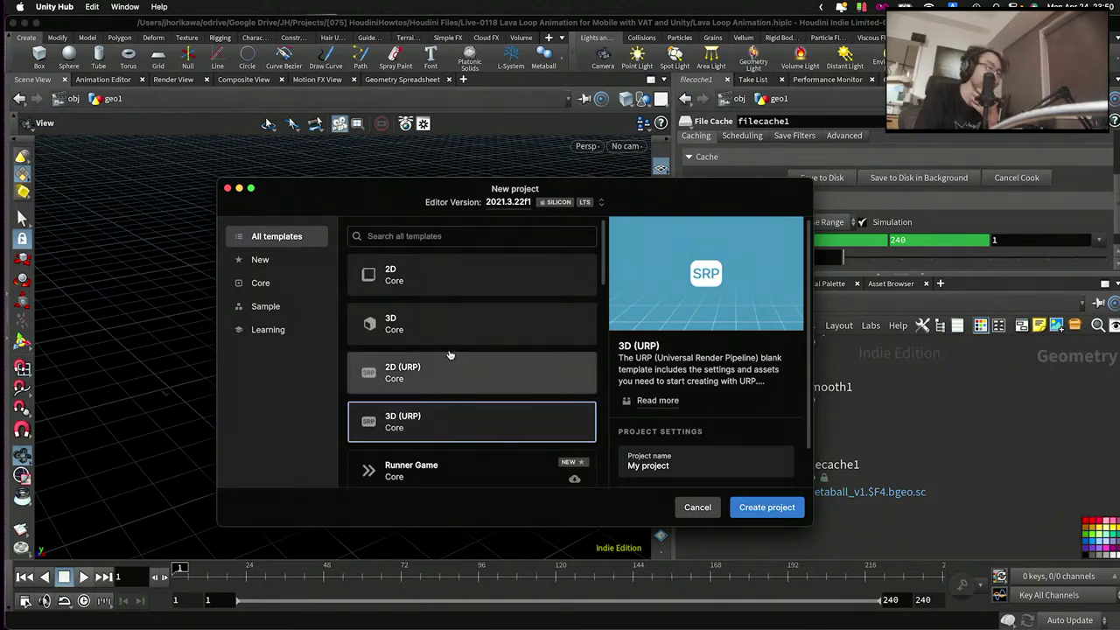
- Enlarge the New project dialog, name the project LavaAnimationVAT, and create it
left_click_drag(472, 189, 458, 137)
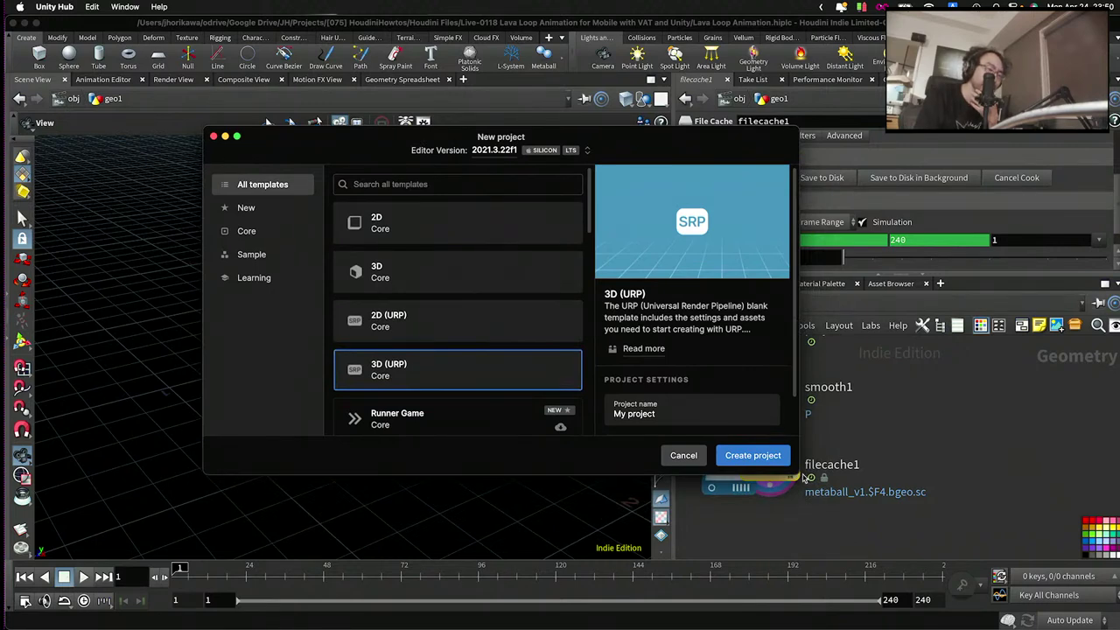
left_click_drag(798, 475, 854, 551)
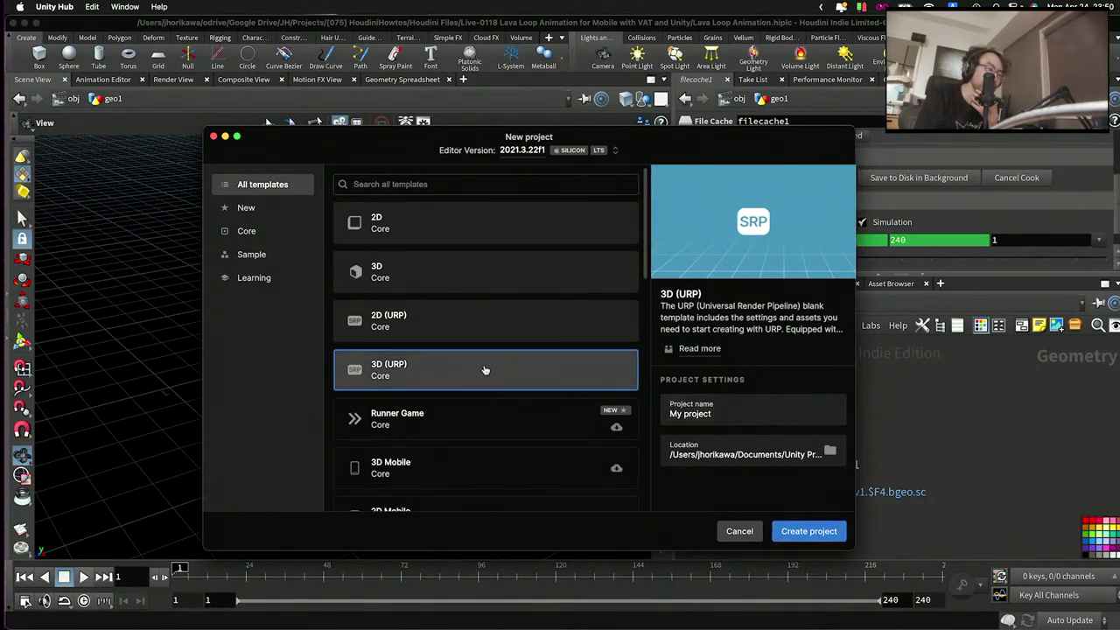
left_click_drag(722, 416, 648, 417)
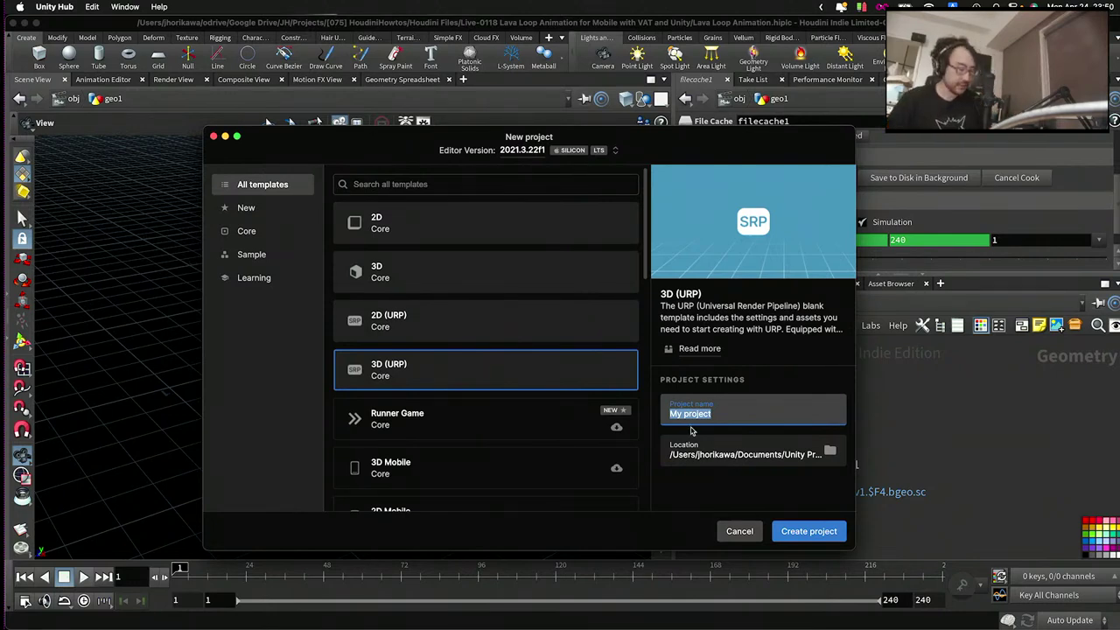
type("VAT")
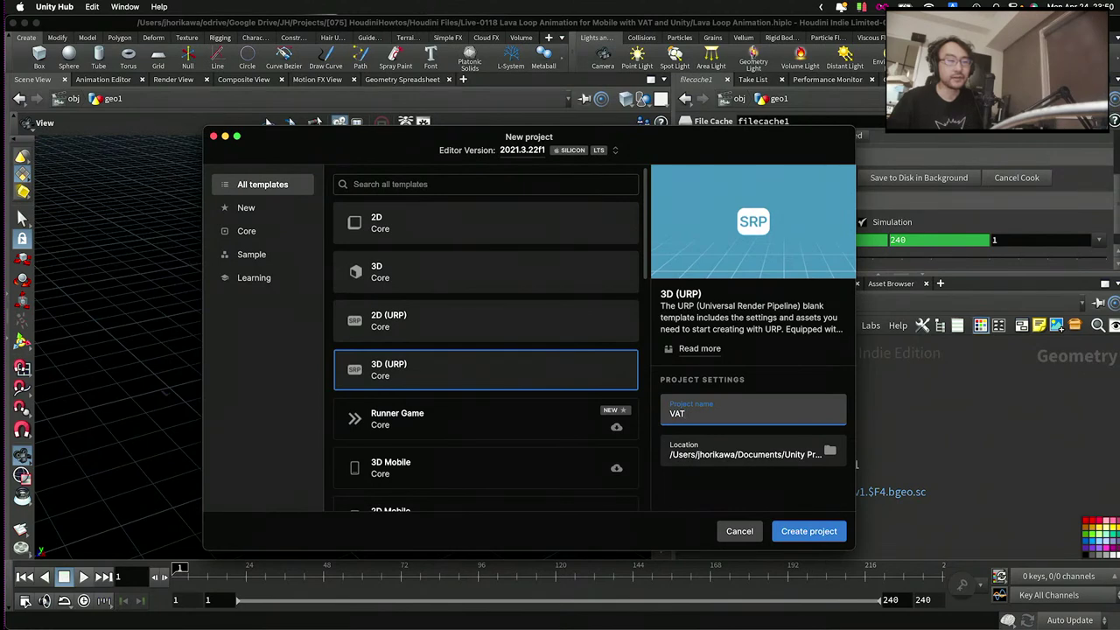
type("Me")
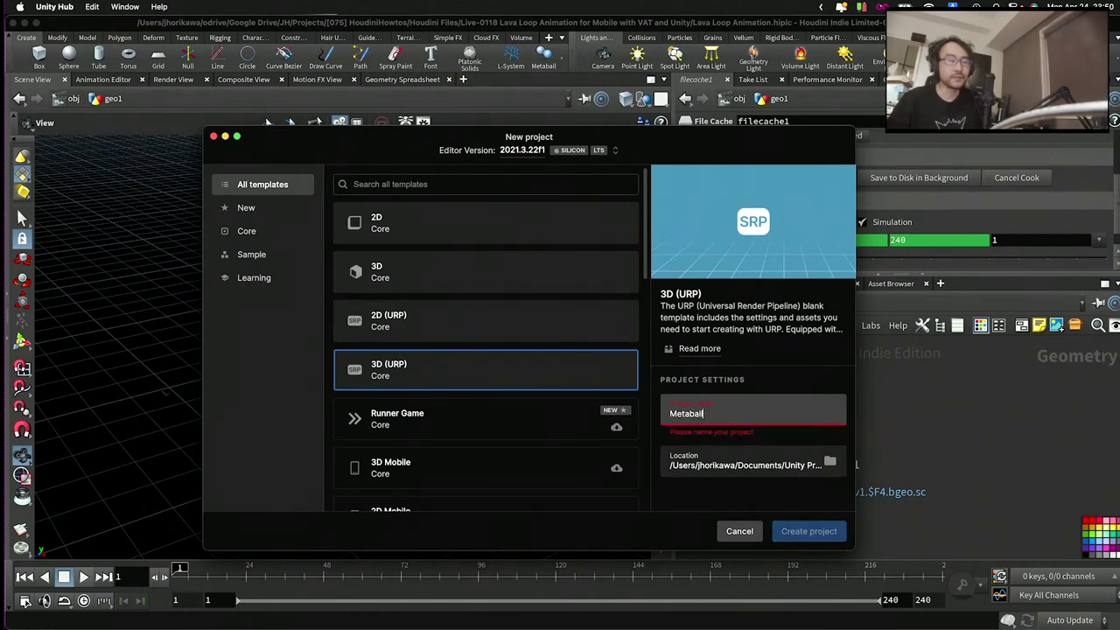
type("taball")
key("BackSpace")
key("BackSpace")
key("BackSpace")
type("LavaAnimationVAT")
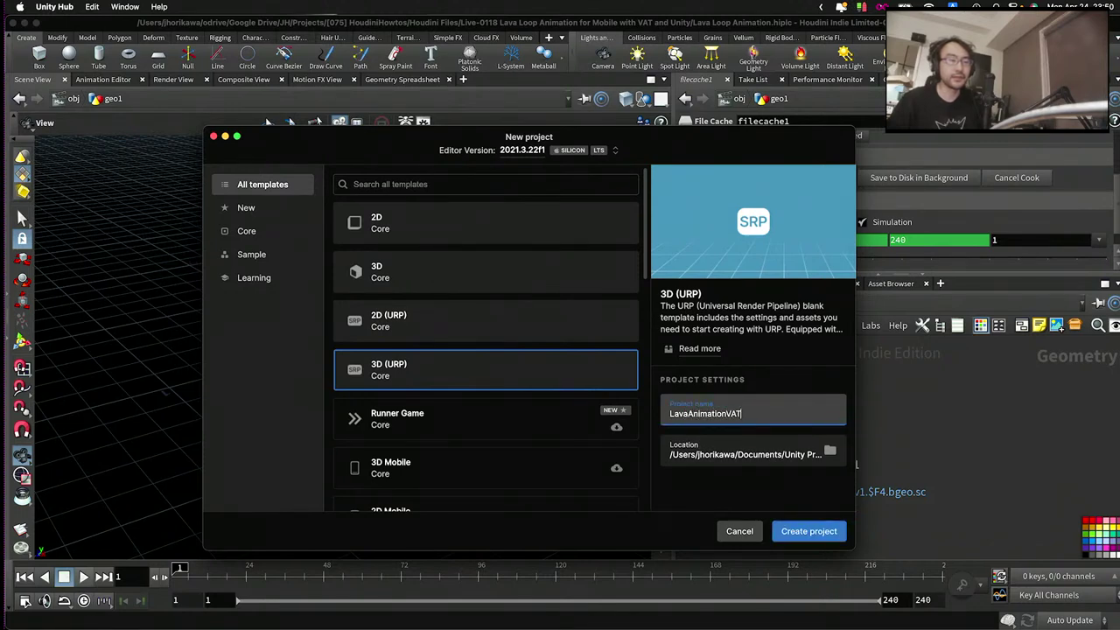
left_click(794, 530)
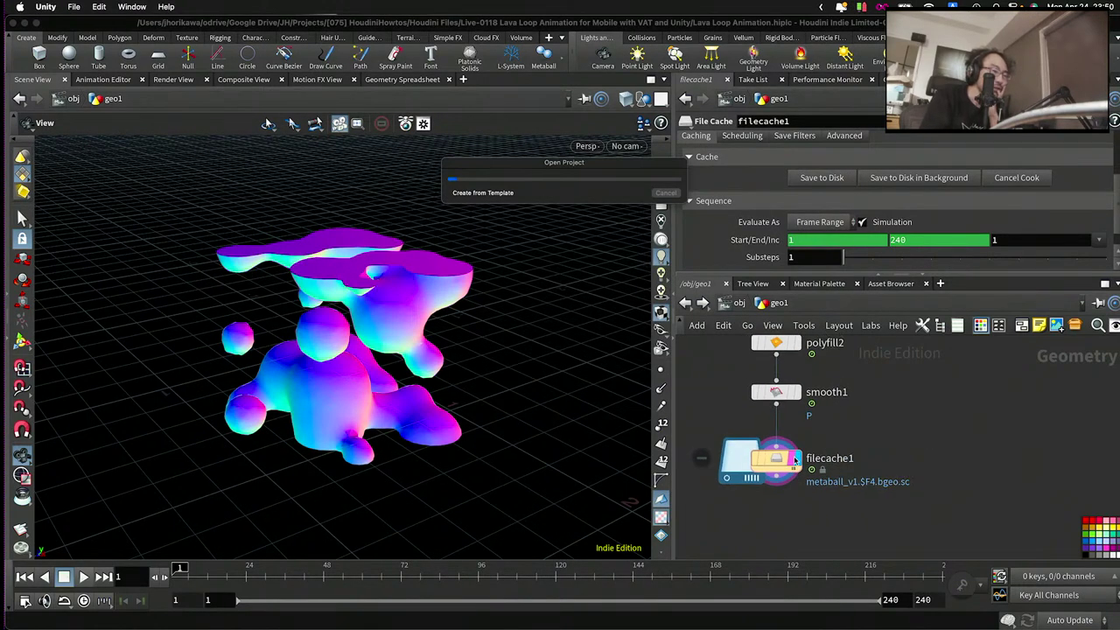
- Play back the cached metaball loop in Houdini and view filecache1's cache info
left_click(795, 458)
left_click(83, 577)
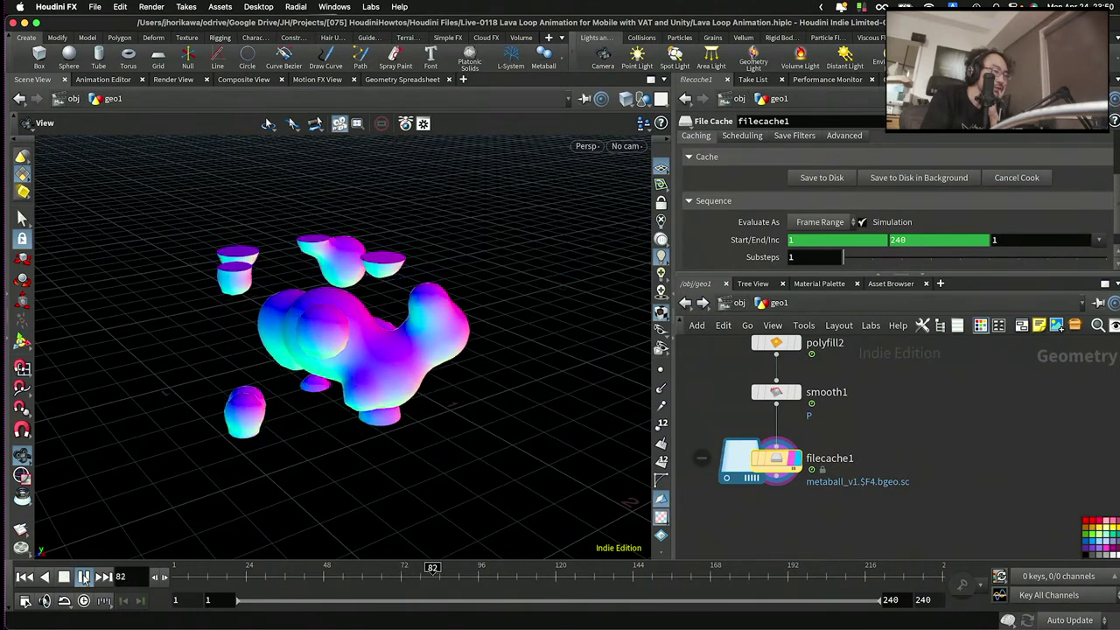
left_click(83, 576)
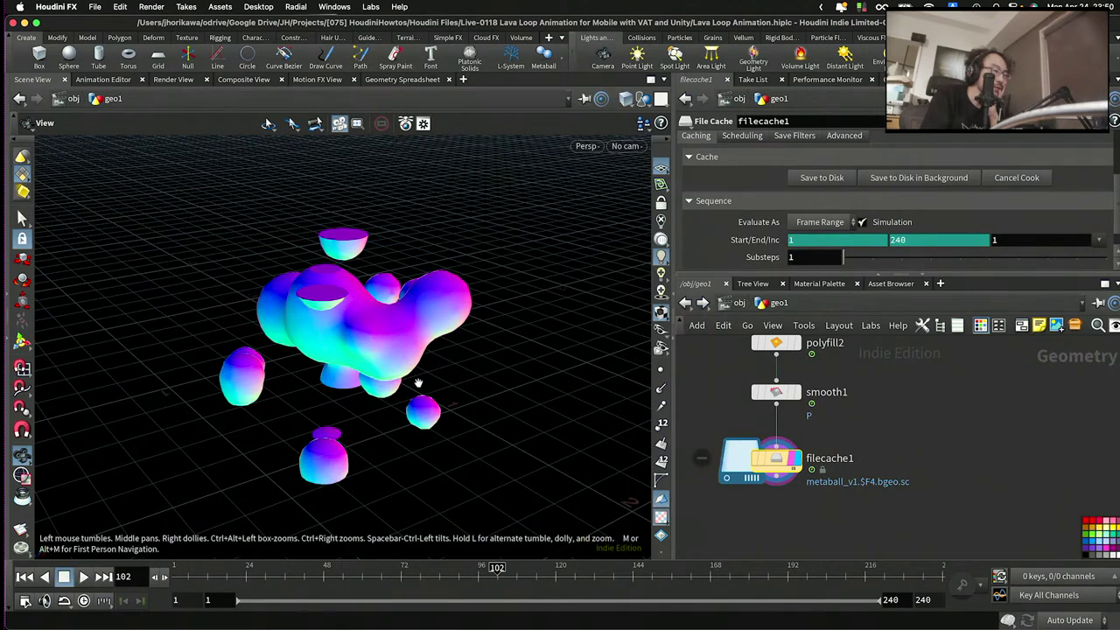
middle_click(771, 461)
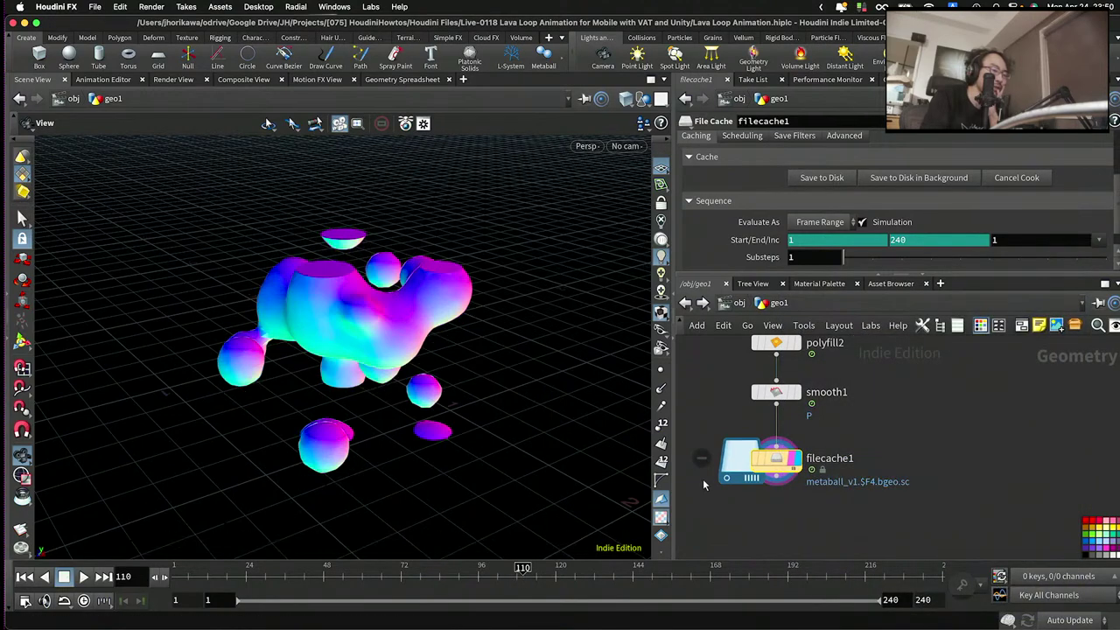
middle_click(773, 464)
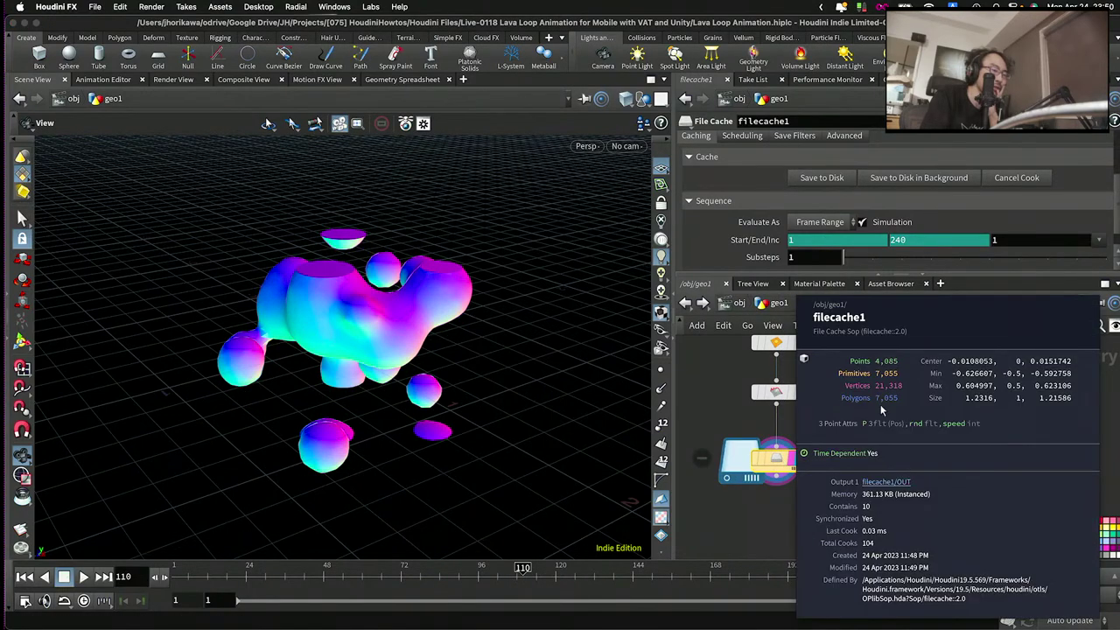
- Scrub the timeline from frame 126 forward to around frame 141
left_click(572, 579)
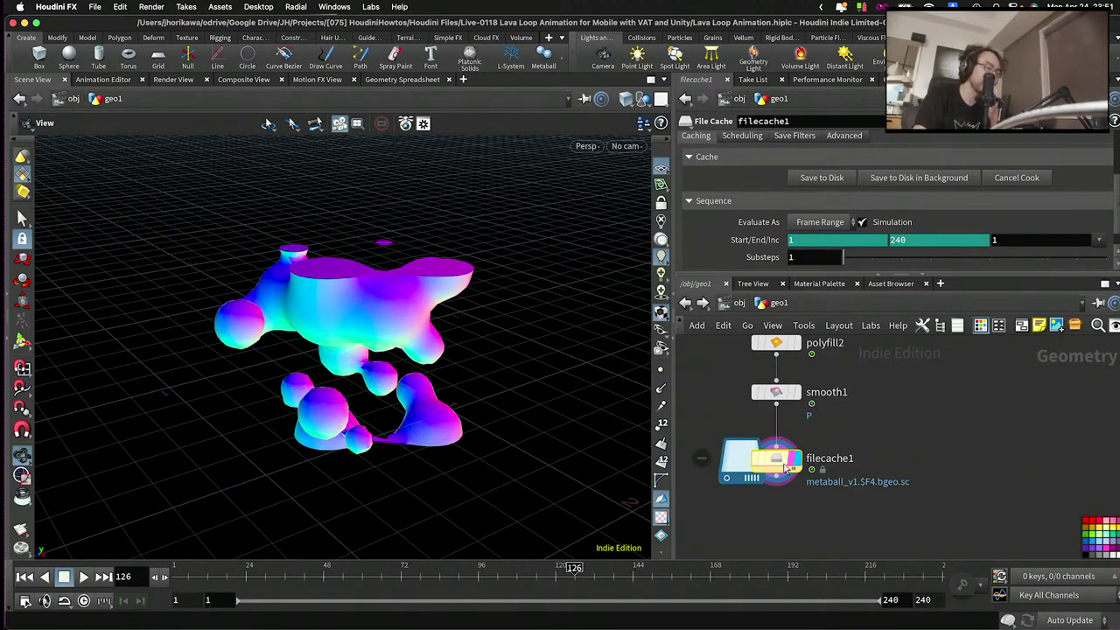
scroll(782, 490, "down", 3)
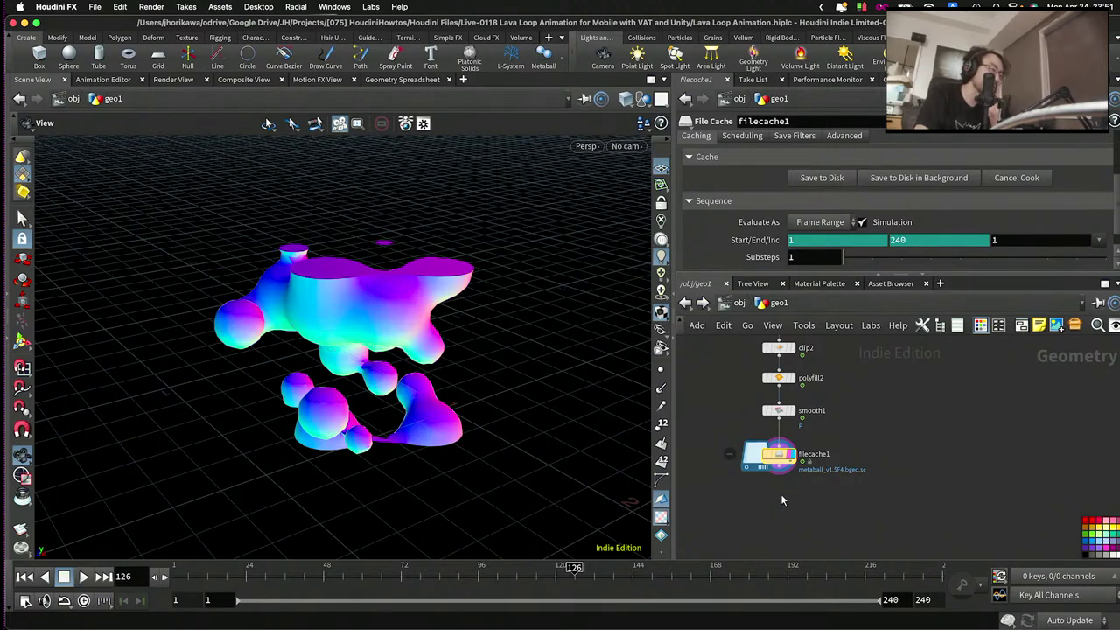
key("Tab")
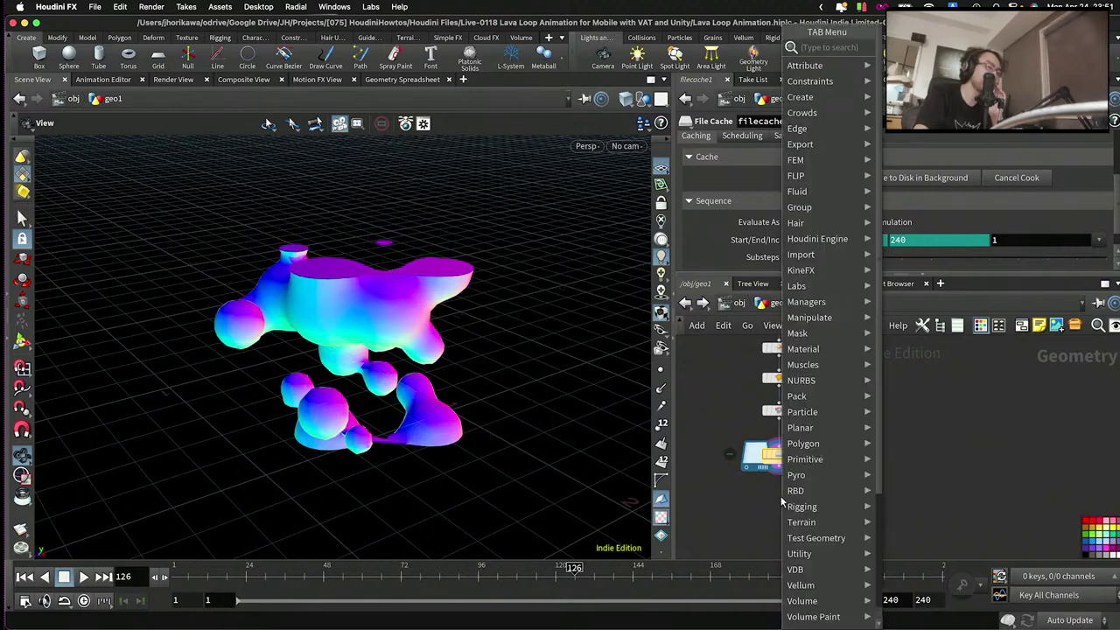
key("Escape")
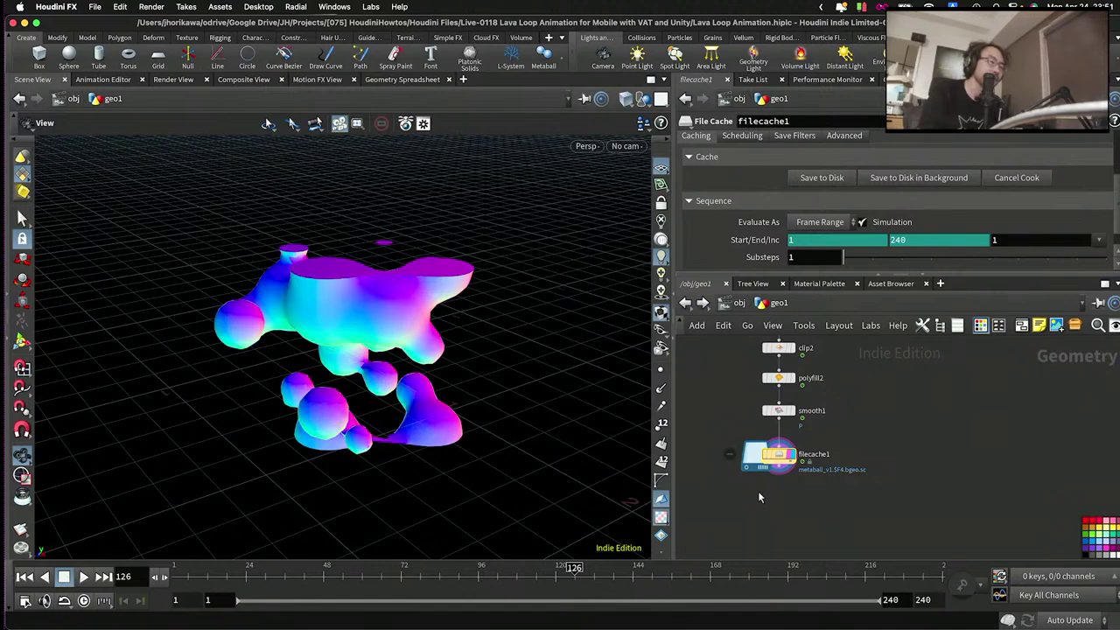
mouse_move(623, 575)
left_mouse_down()
mouse_move(588, 575)
mouse_move(639, 577)
left_mouse_up()
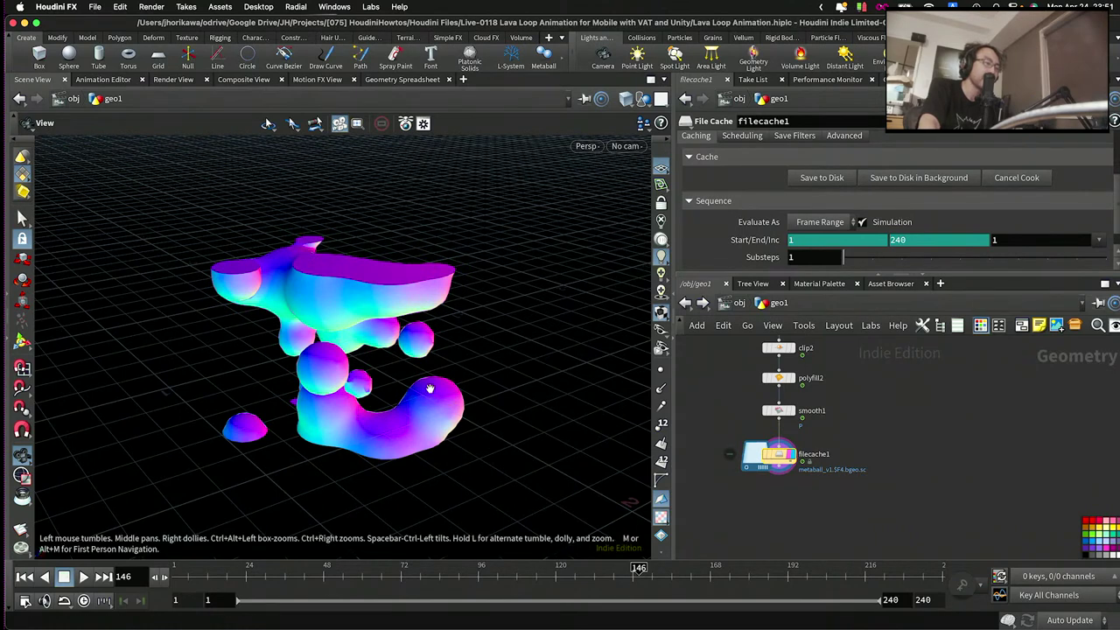
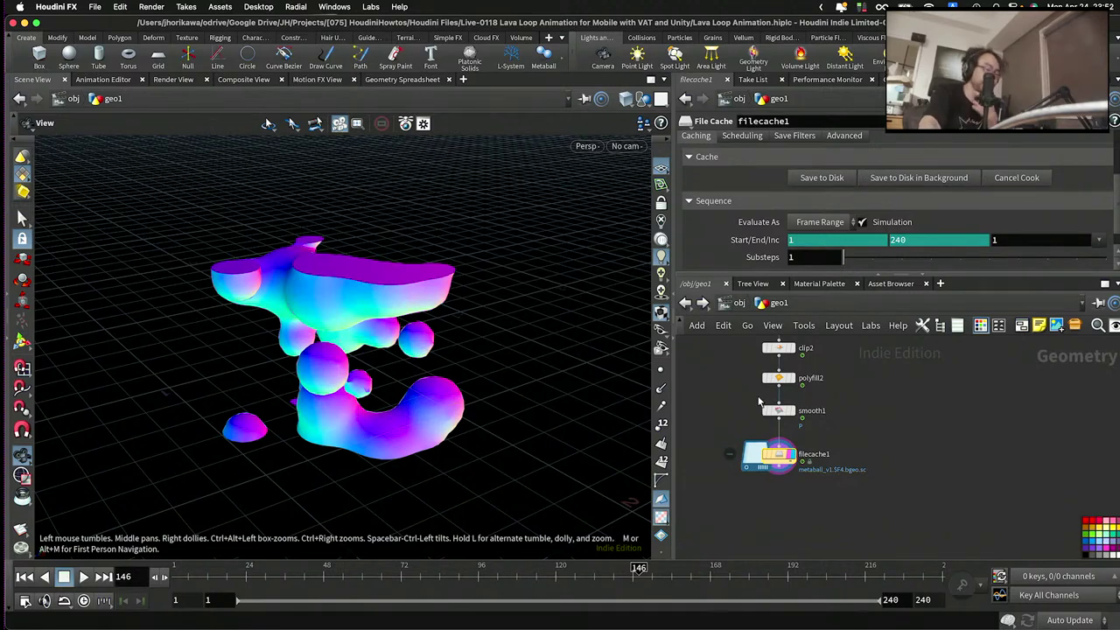
- Orbit the viewport around the lava blobs and jump the timeline back to frame 44
scroll(785, 481, "up", 2)
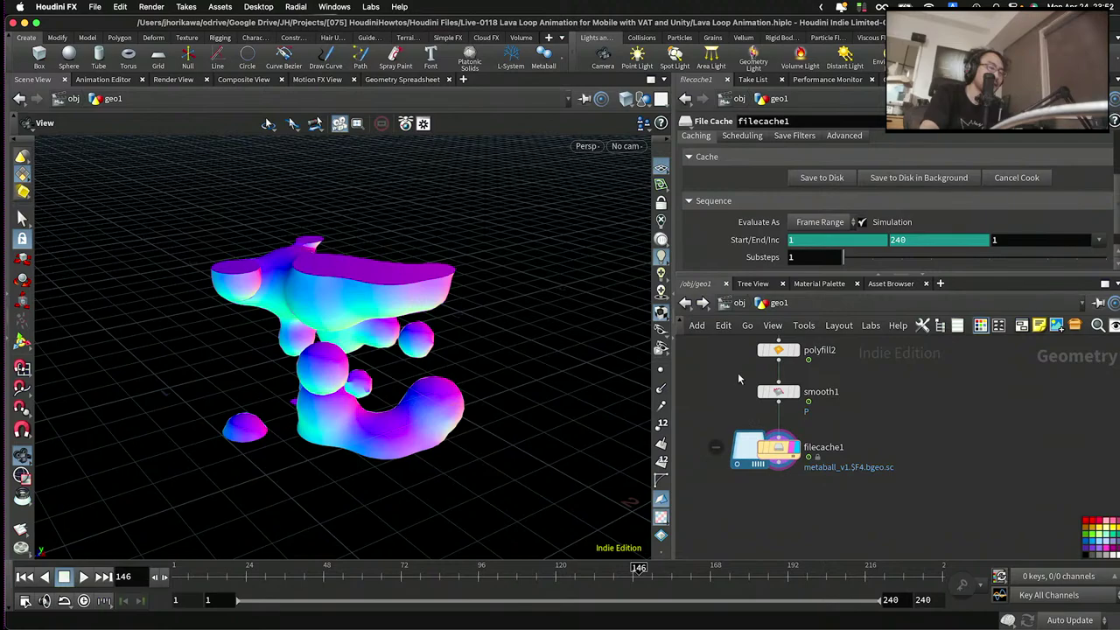
left_click_drag(528, 320, 513, 312)
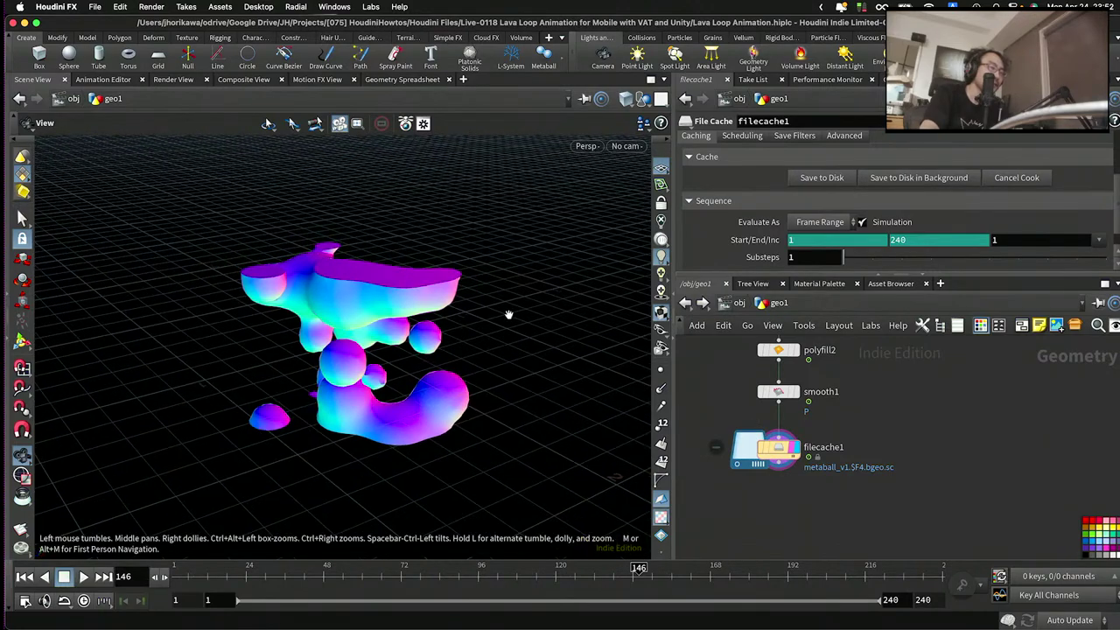
left_click_drag(421, 288, 402, 312)
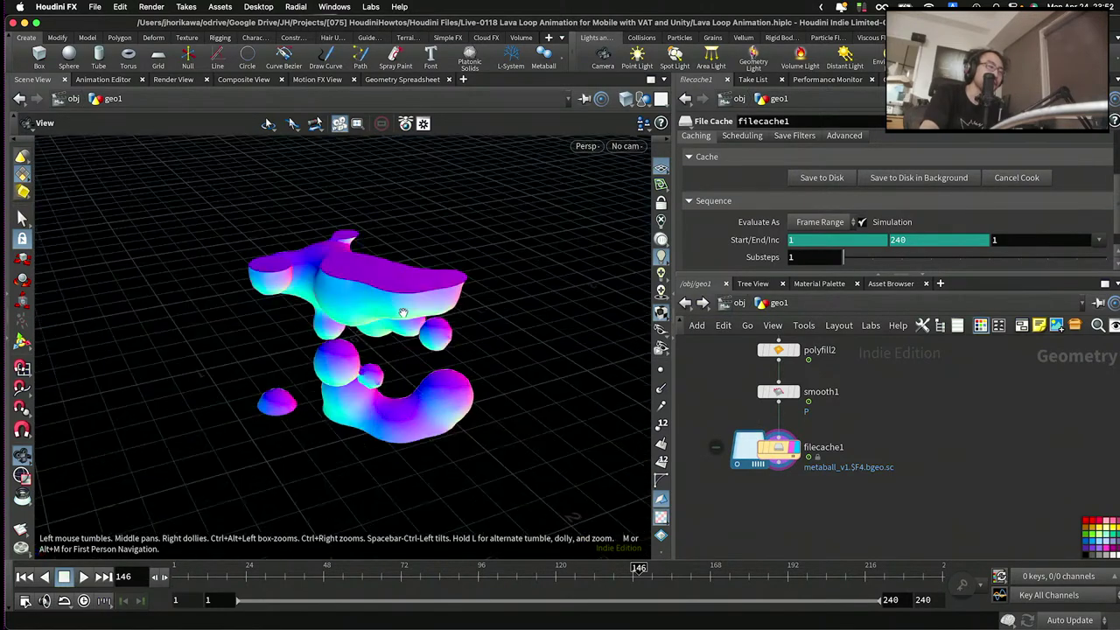
left_click(399, 568)
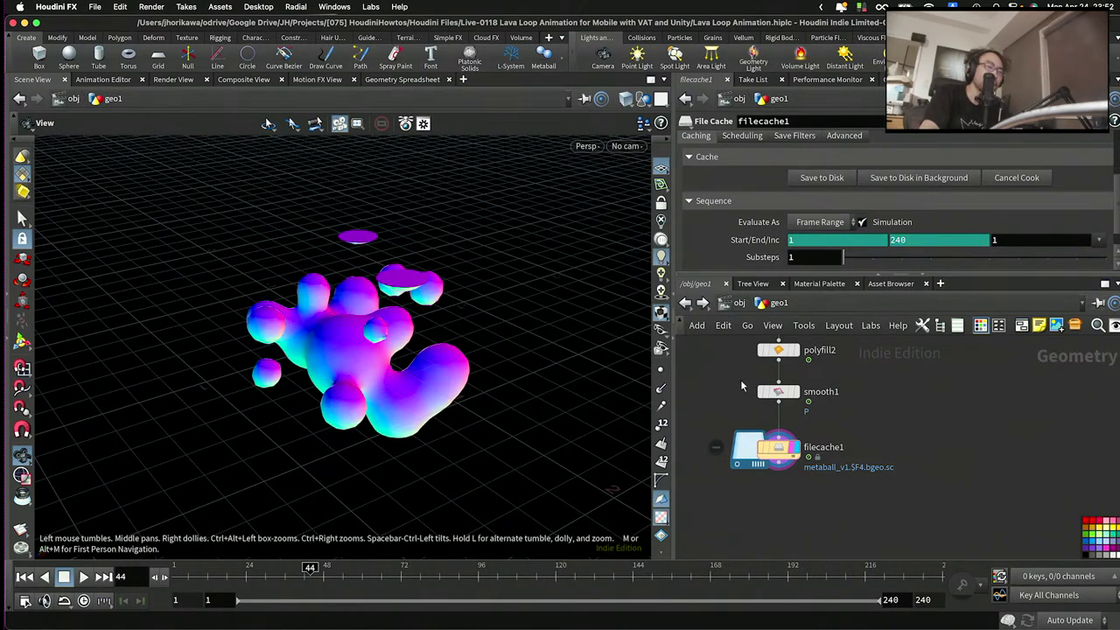
- Create a ROP Network, ropnet1, at object level beside geo1 and dive inside it
key("u")
key("Tab")
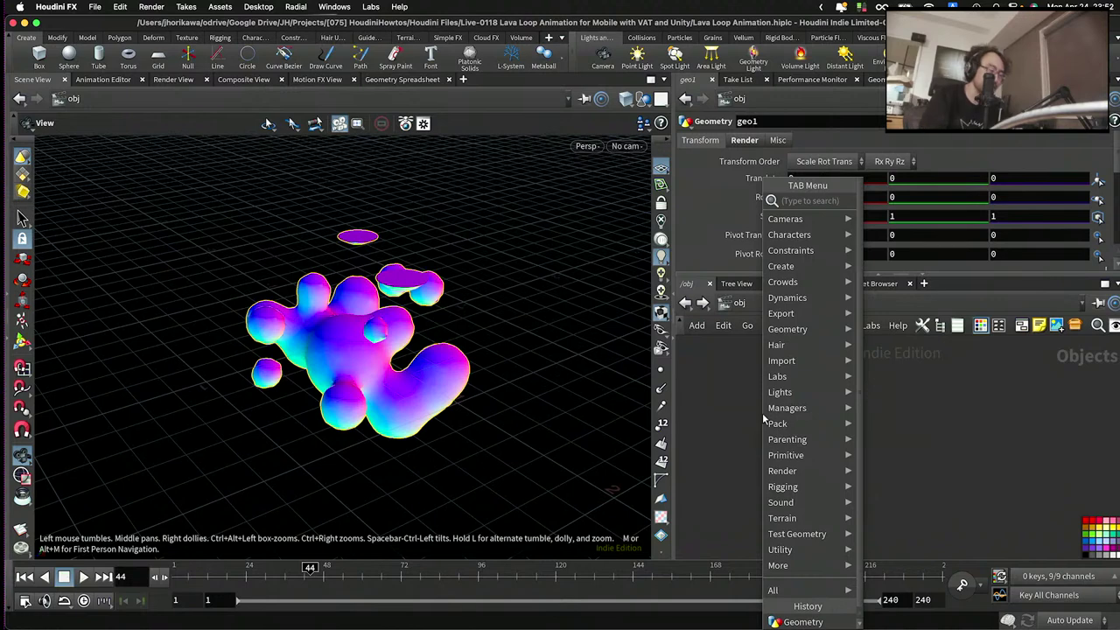
type("rop")
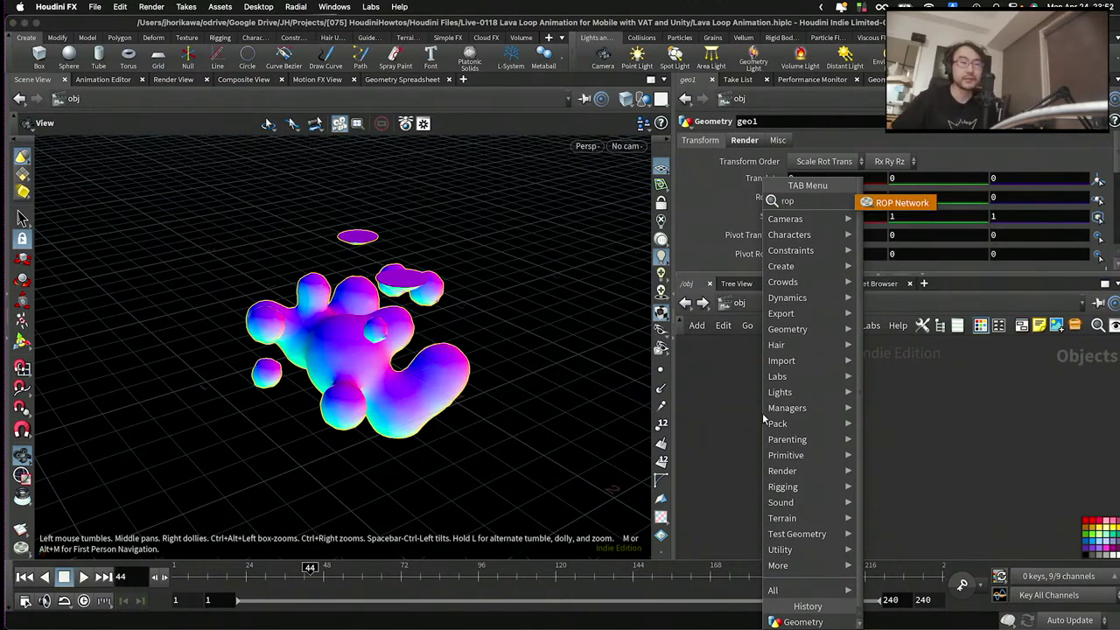
key("Return")
left_click(760, 389)
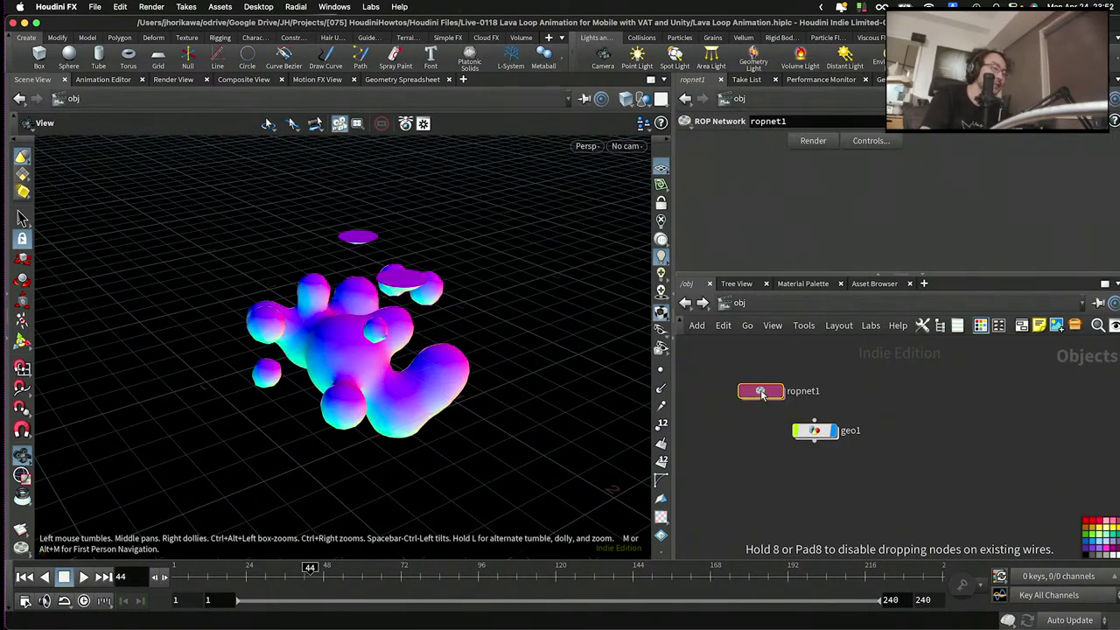
double_click(760, 389)
key("Tab")
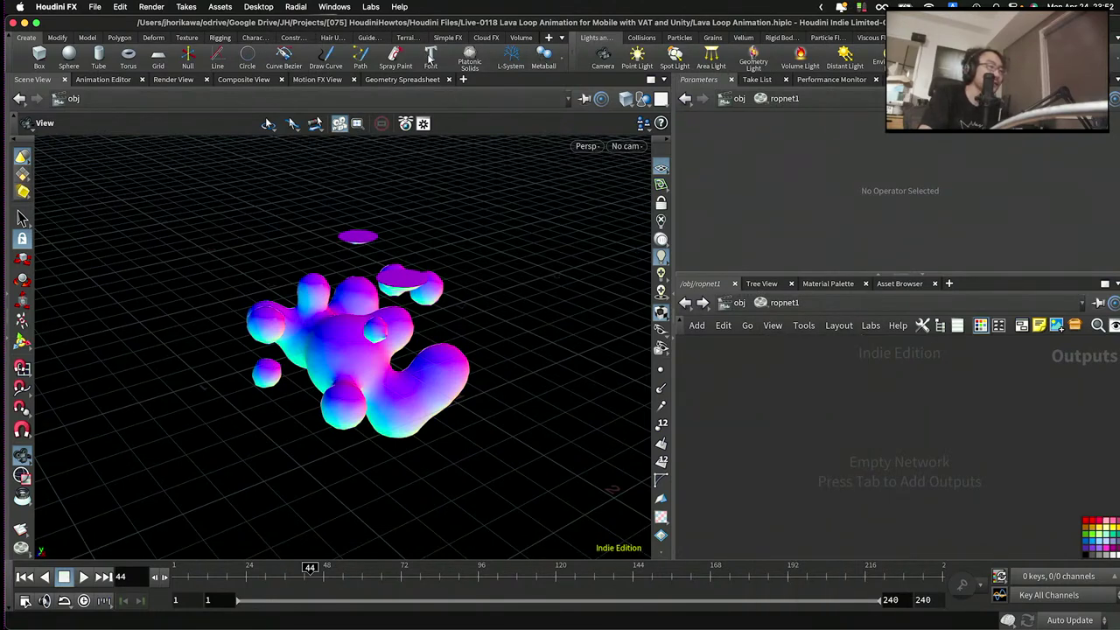
- Turn on the SideFX Labs shelf from the list of available shelves
left_click(548, 40)
mouse_move(573, 93)
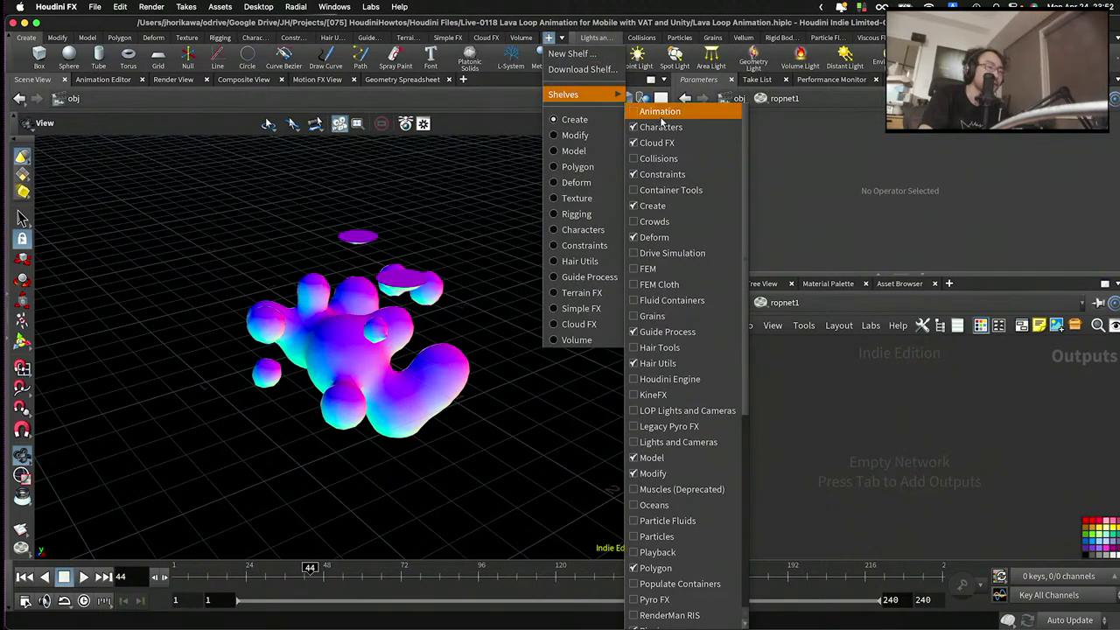
scroll(656, 315, "down", 5)
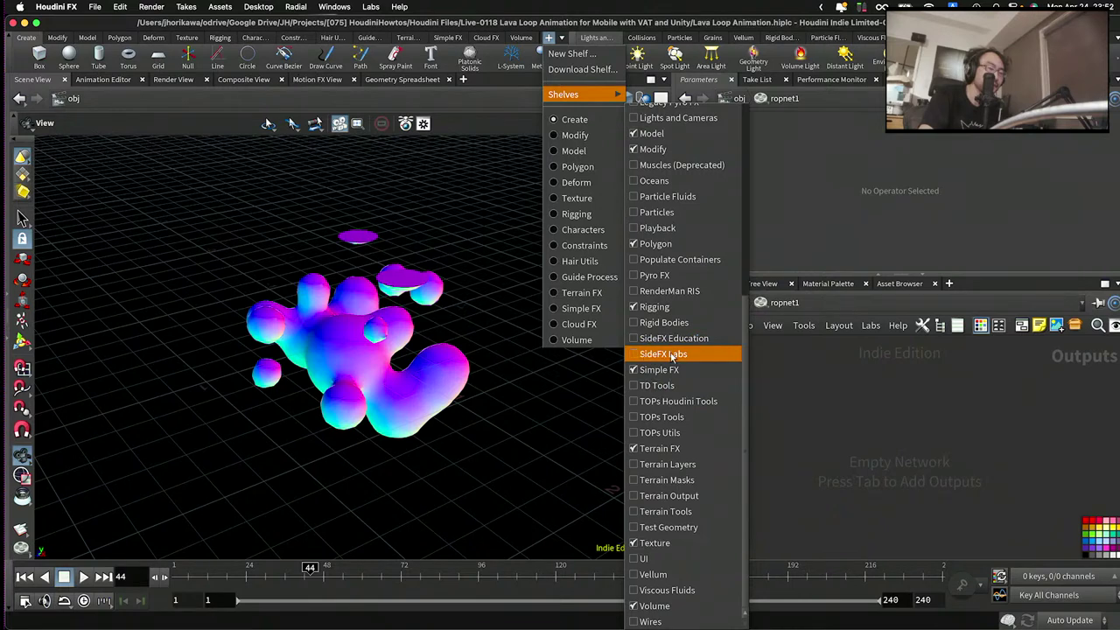
left_click(745, 346)
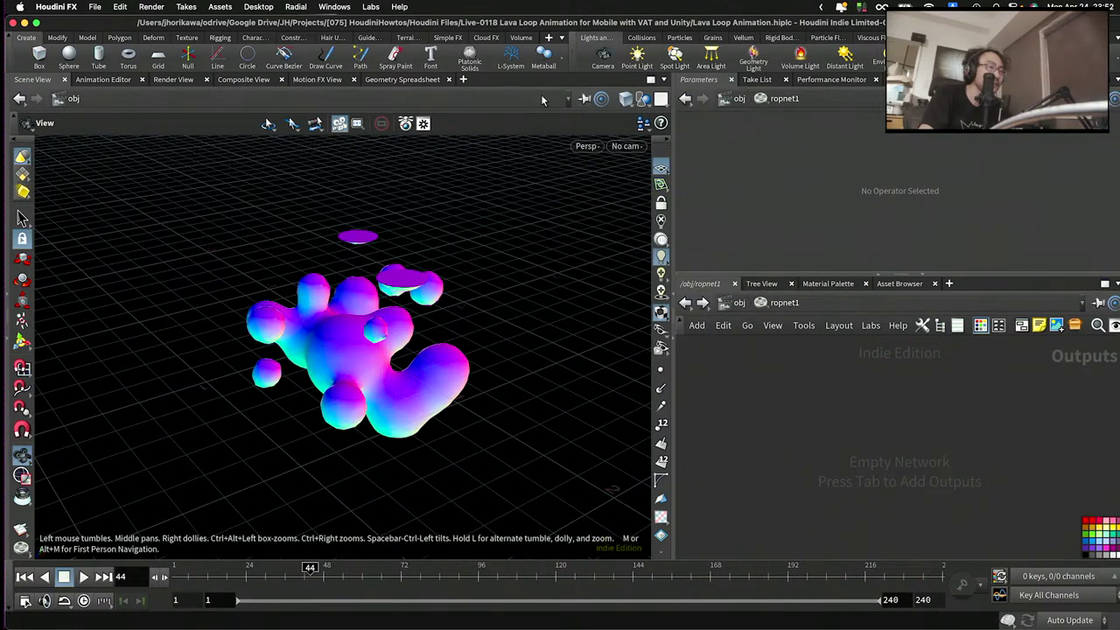
left_click(548, 38)
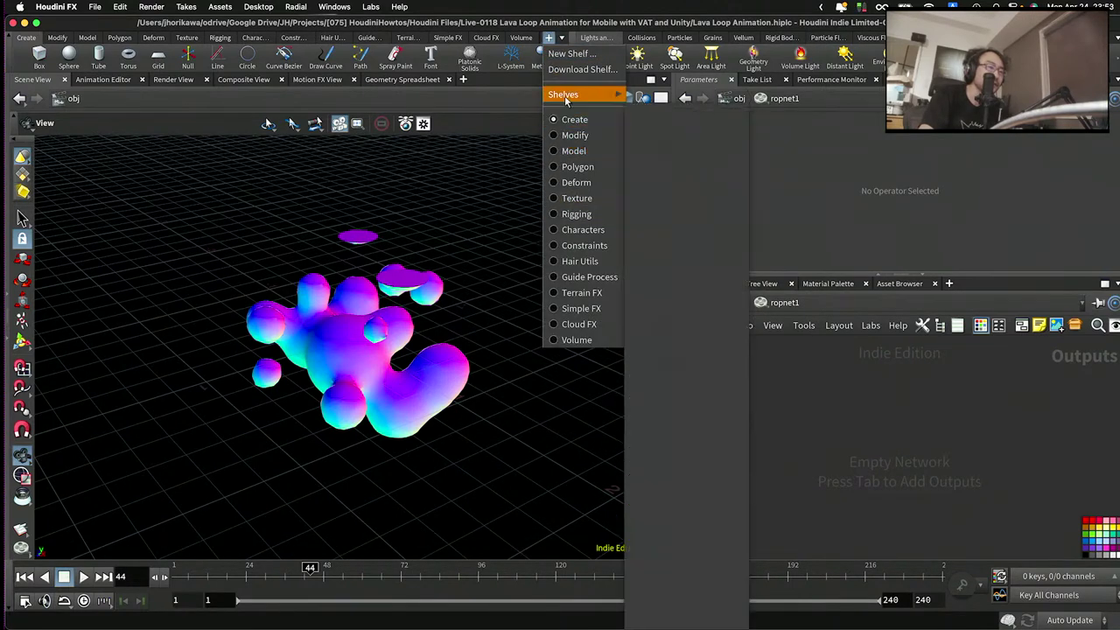
scroll(665, 385, "down", 3)
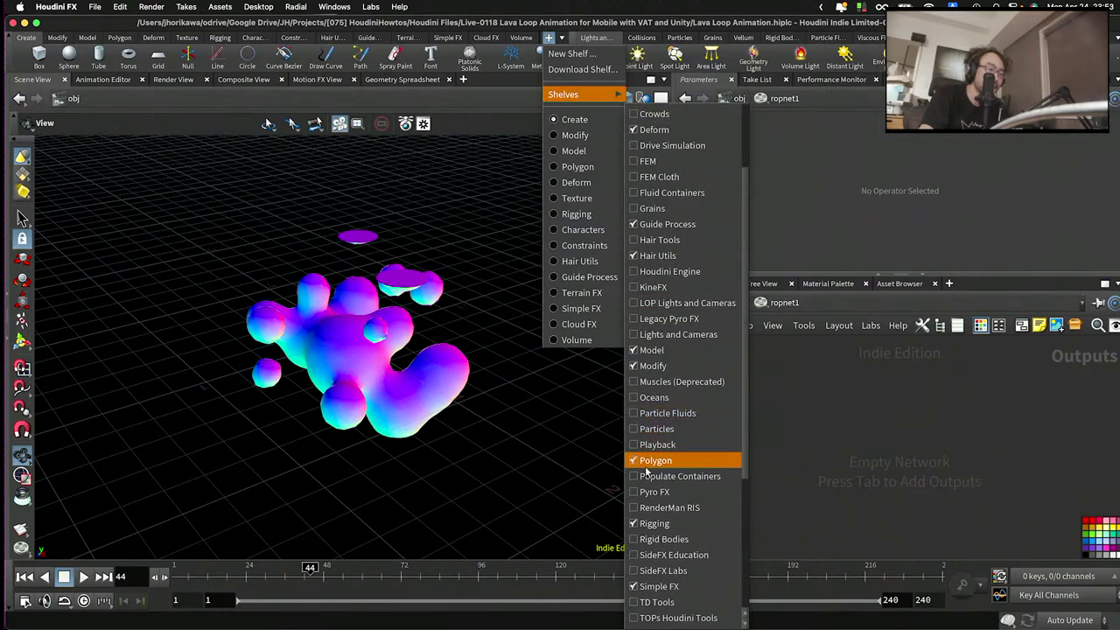
scroll(634, 525, "down", 1)
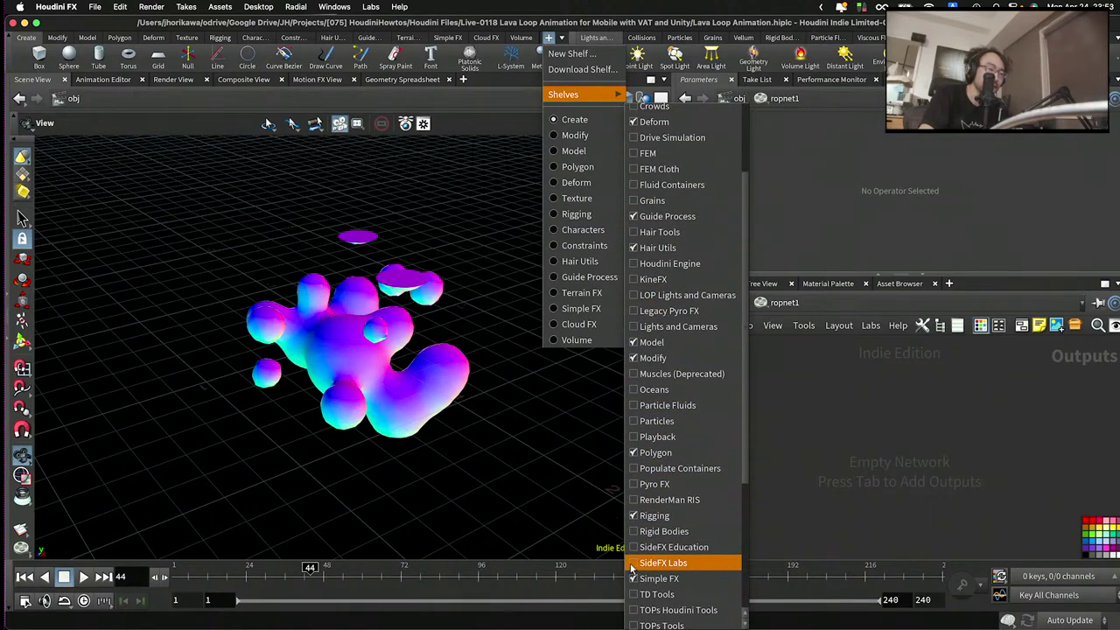
left_click(634, 564)
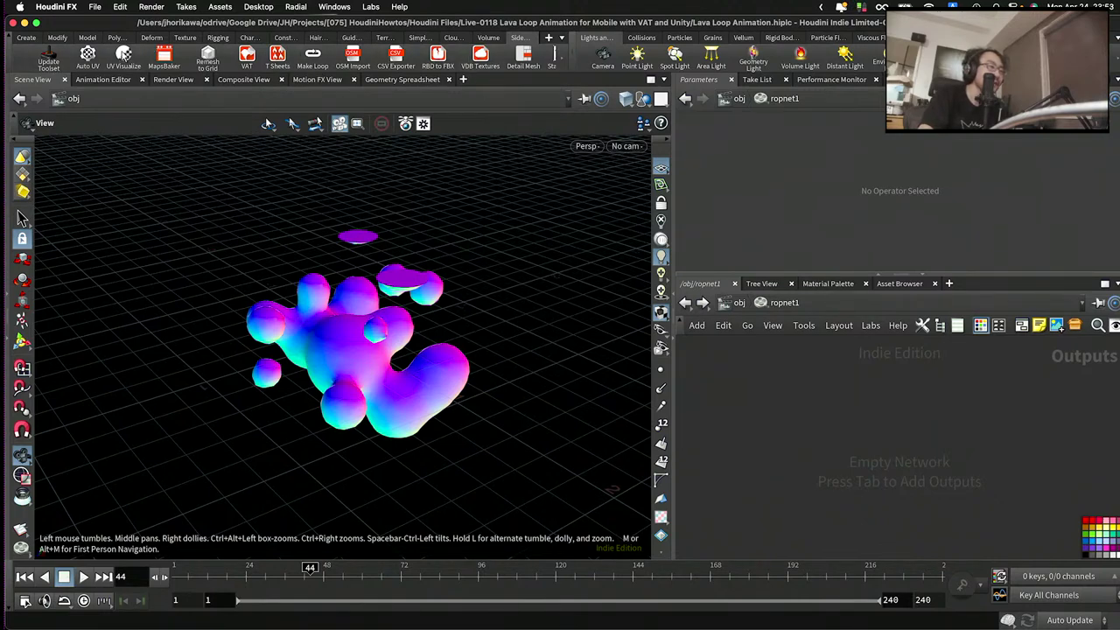
- Check the installed Labs version, then place a Labs Vertex Animation Textures node inside ropnet1
left_click(55, 60)
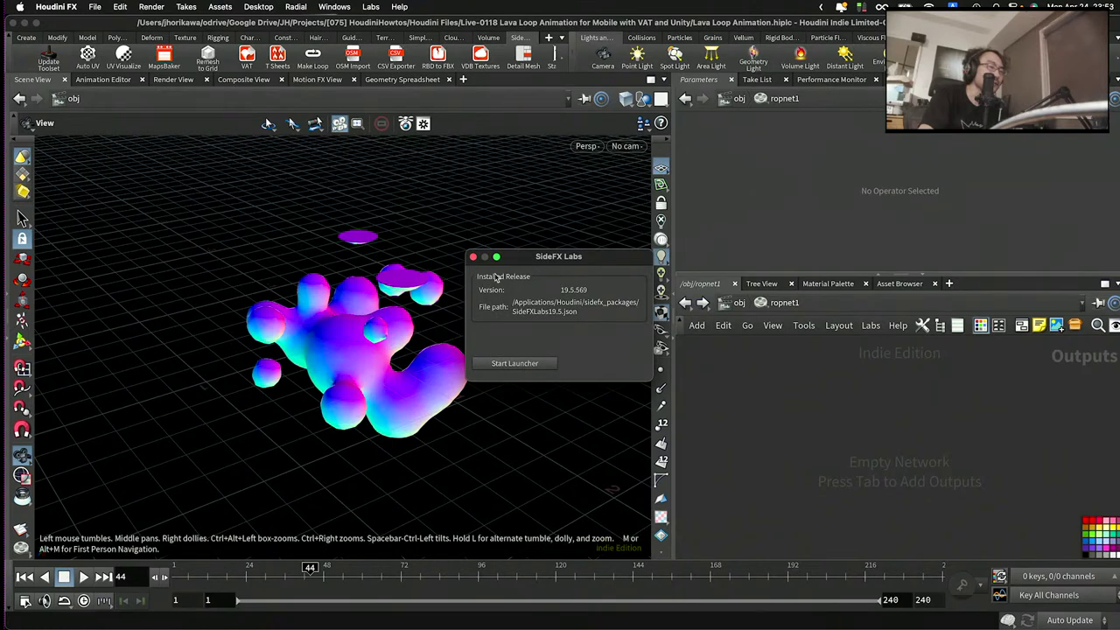
left_click(473, 257)
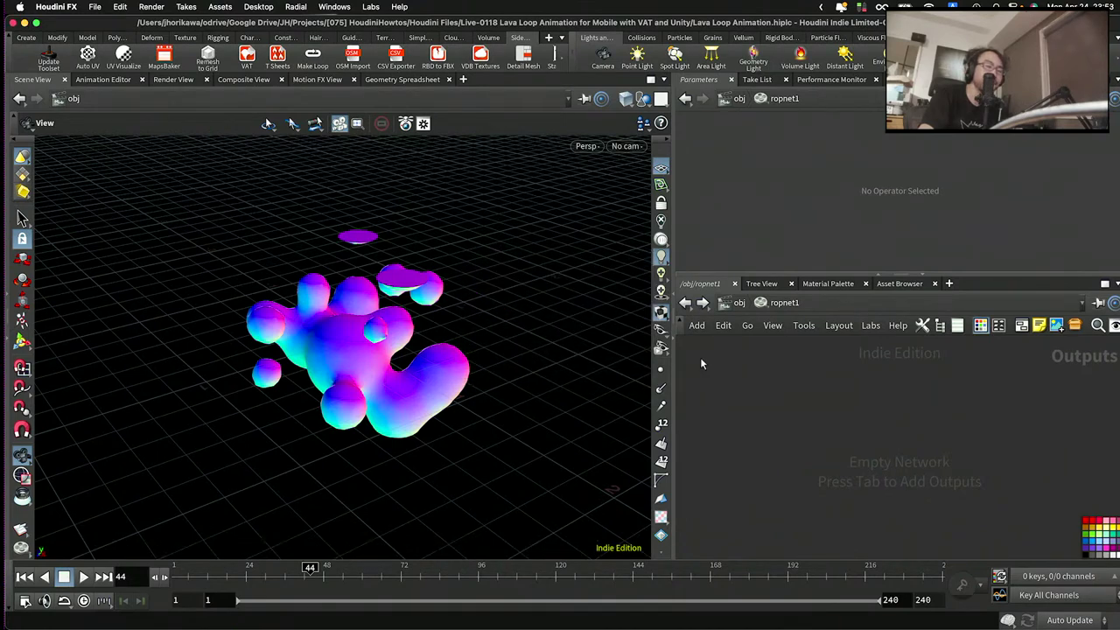
key("Tab")
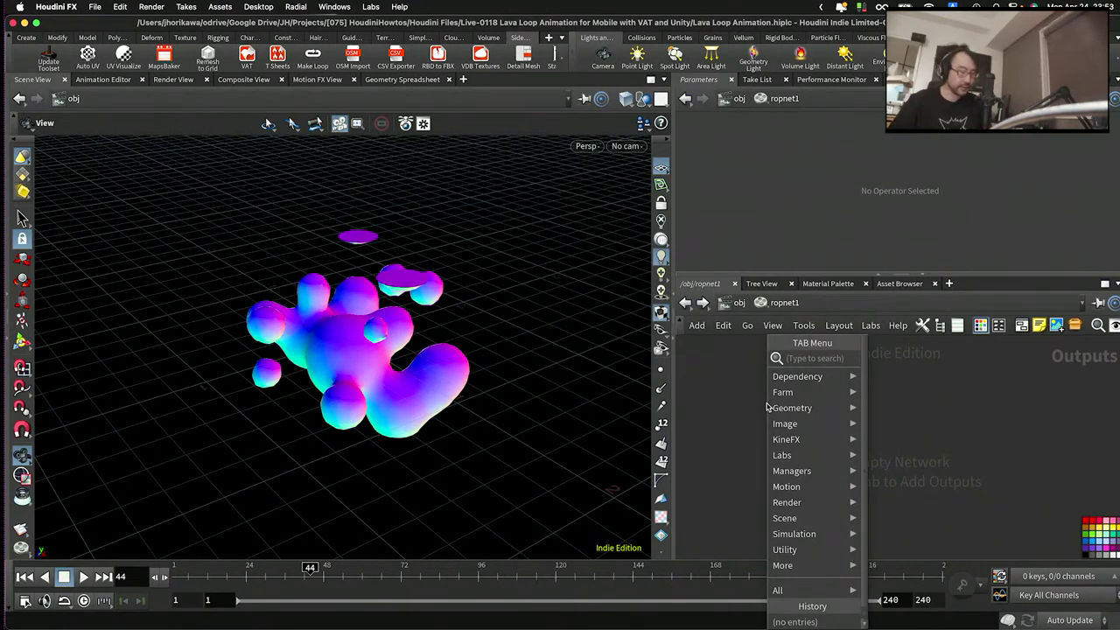
type("vat")
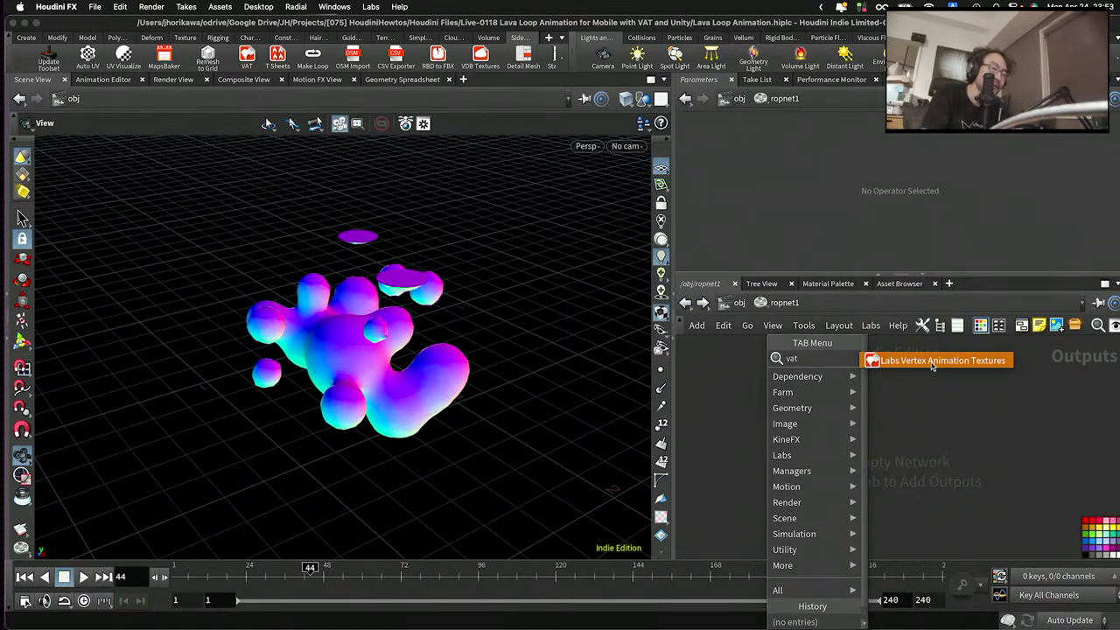
left_click(934, 362)
left_click(825, 419)
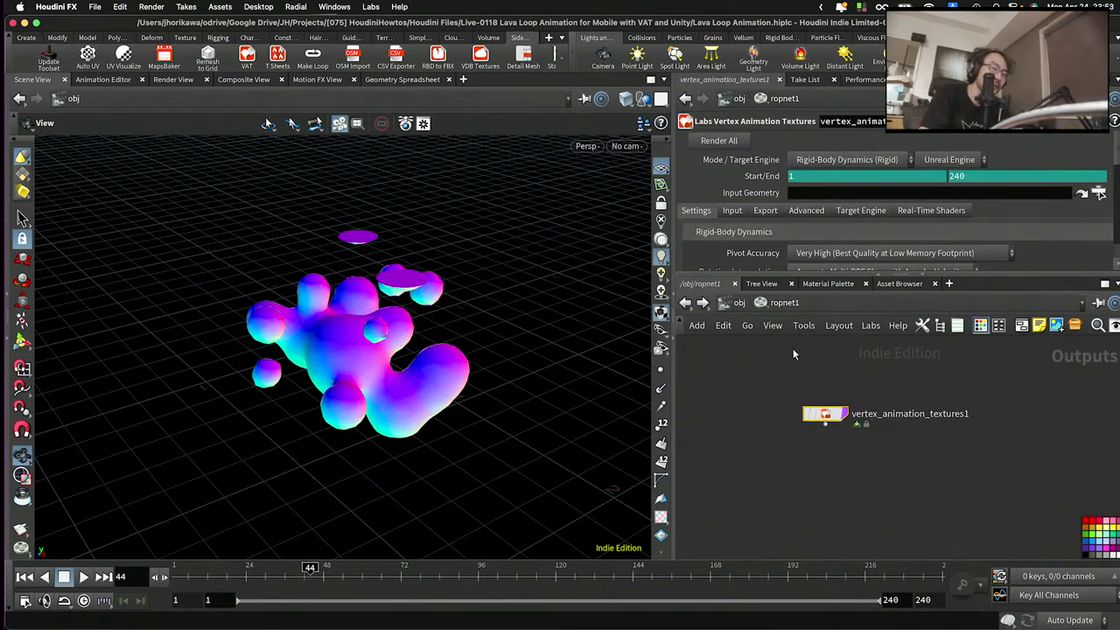
- Nudge vertex_animation_textures1, enlarge the parameter pane, and scroll through its Settings tab
left_click_drag(832, 419, 822, 421)
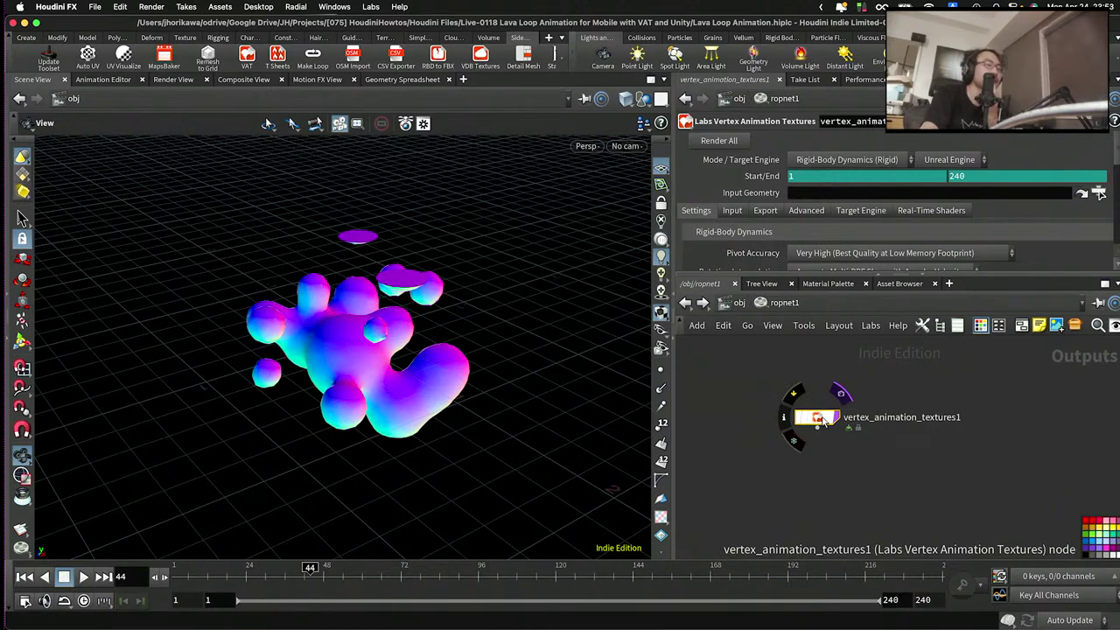
left_click_drag(761, 278, 763, 355)
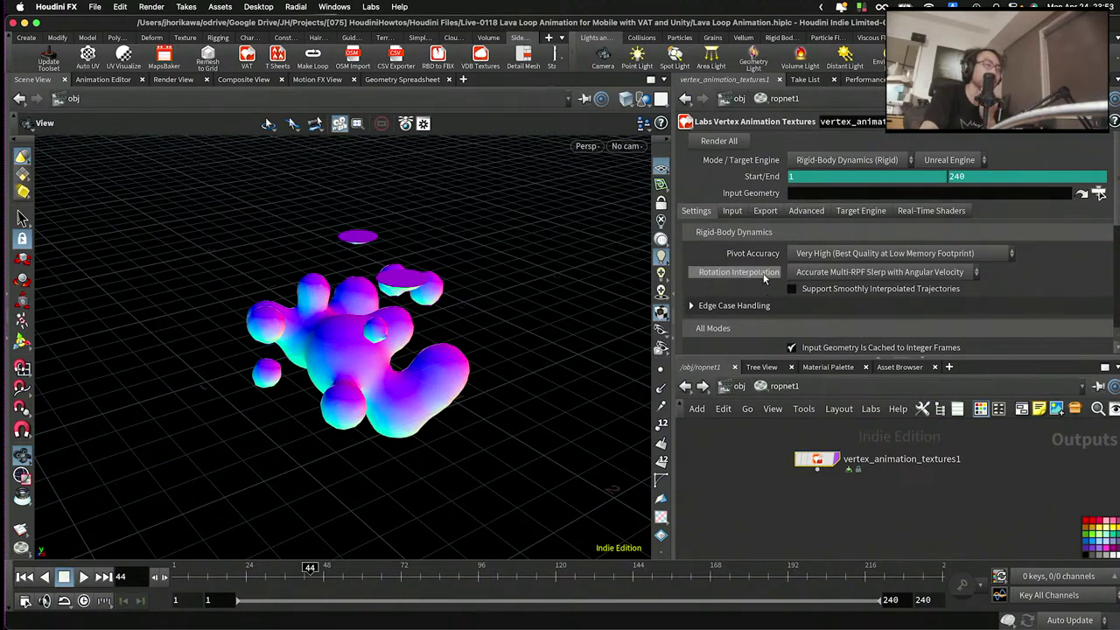
scroll(763, 272, "down", 3)
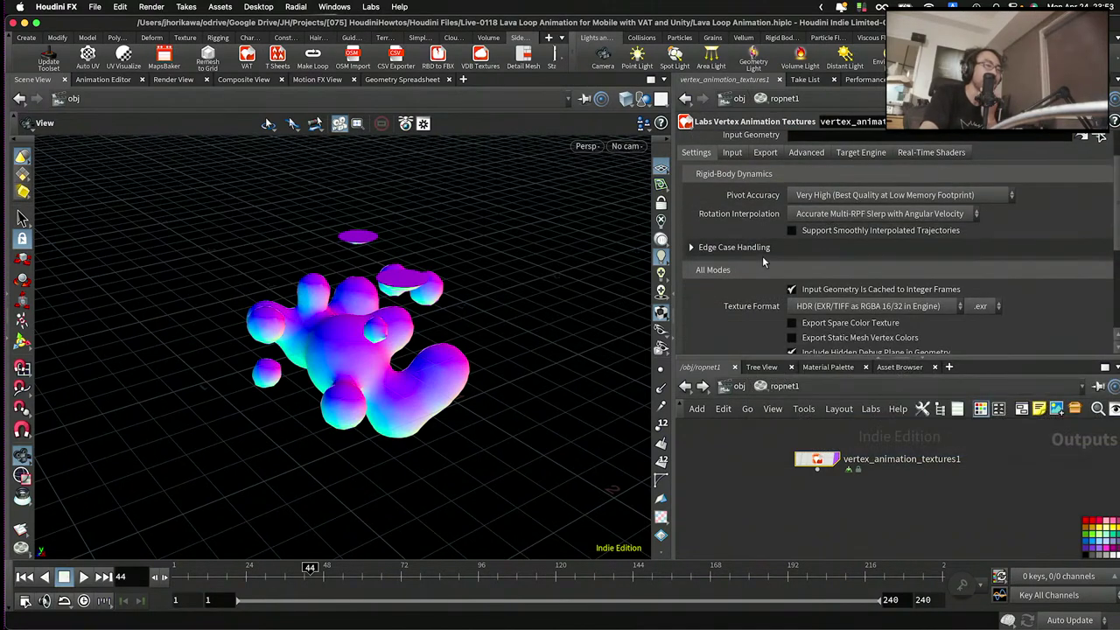
scroll(763, 261, "up", 2)
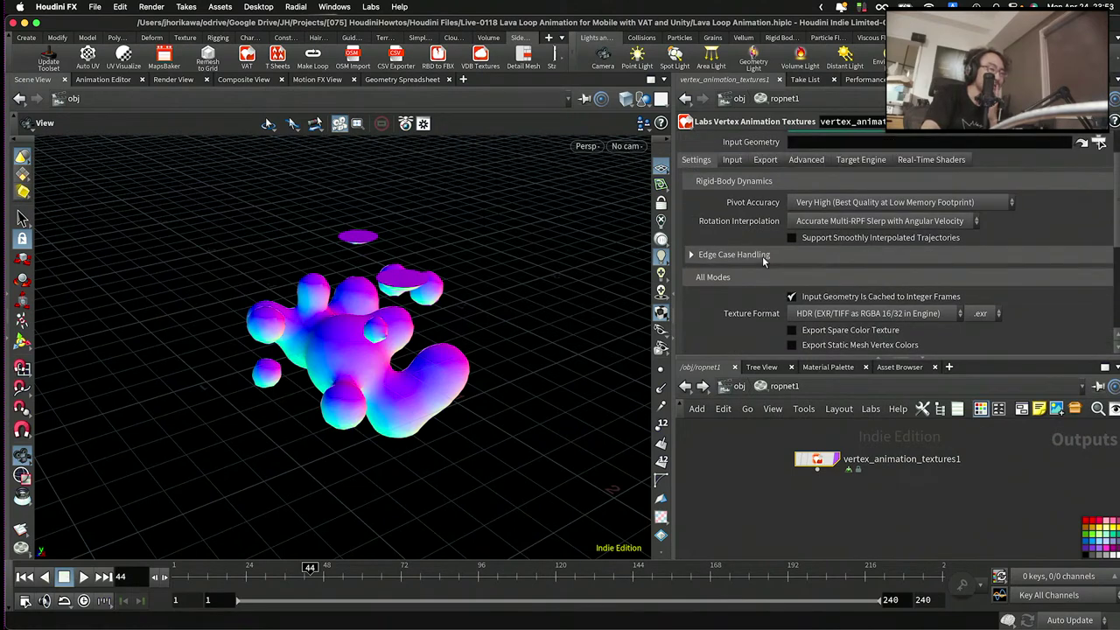
scroll(762, 259, "down", 5)
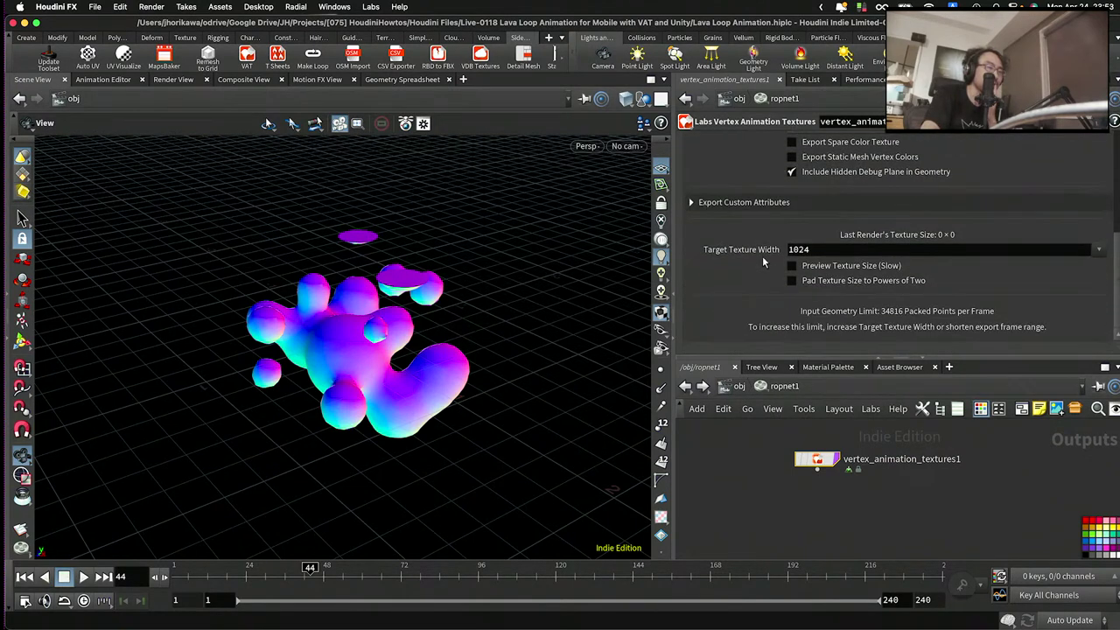
scroll(762, 255, "up", 8)
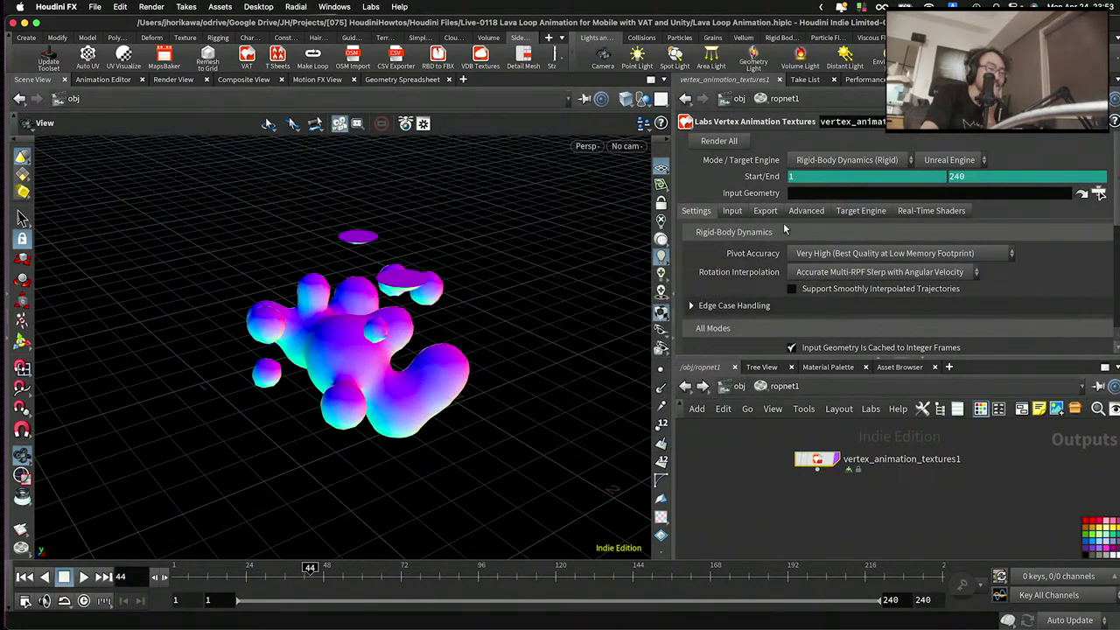
- Switch the VAT export mode to Dynamic Remeshing (Fluid)
left_click(819, 161)
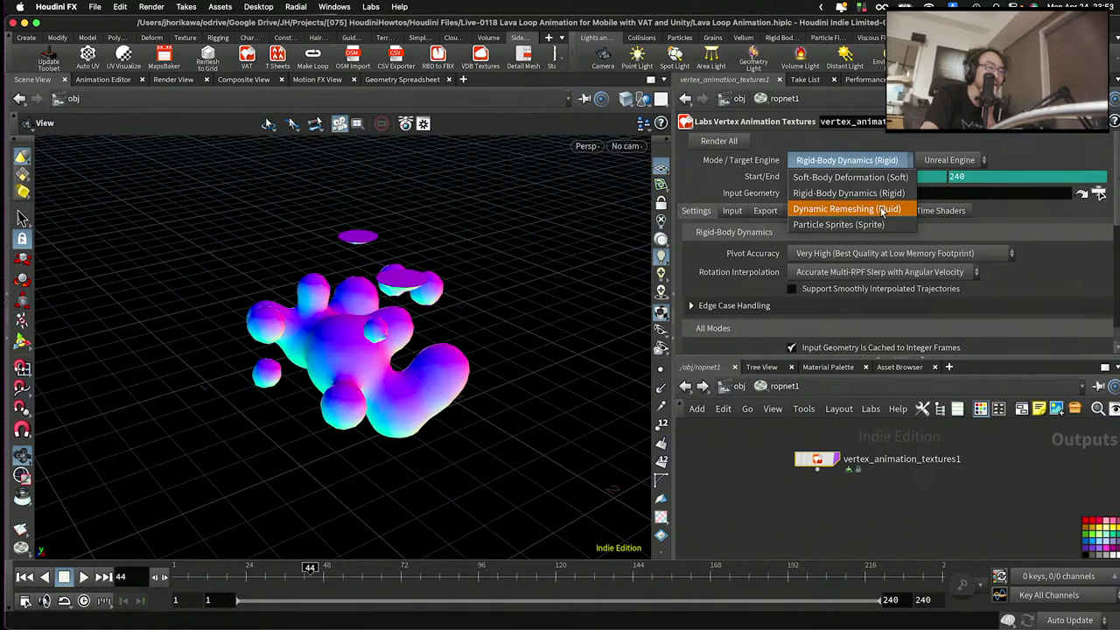
left_click(873, 210)
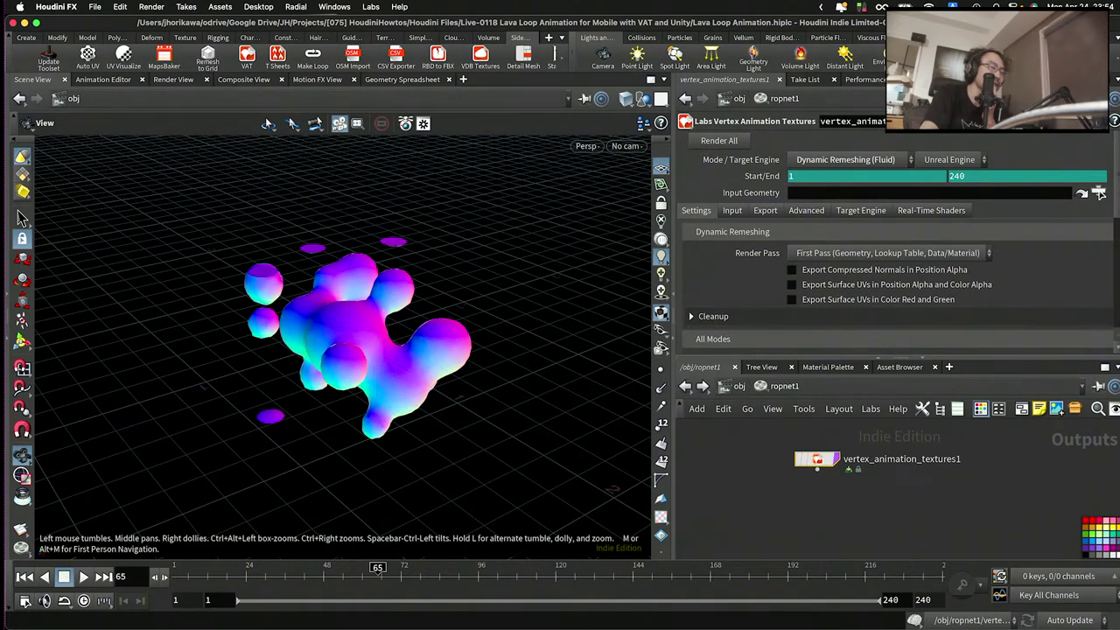
key("Left")
key("Left")
key("Left")
key("Left")
key("Left")
key("Left")
key("Left")
key("Left")
key("Left")
key("Left")
key("Left")
key("Left")
key("Left")
key("Left")
key("Left")
key("Left")
key("Left")
key("Left")
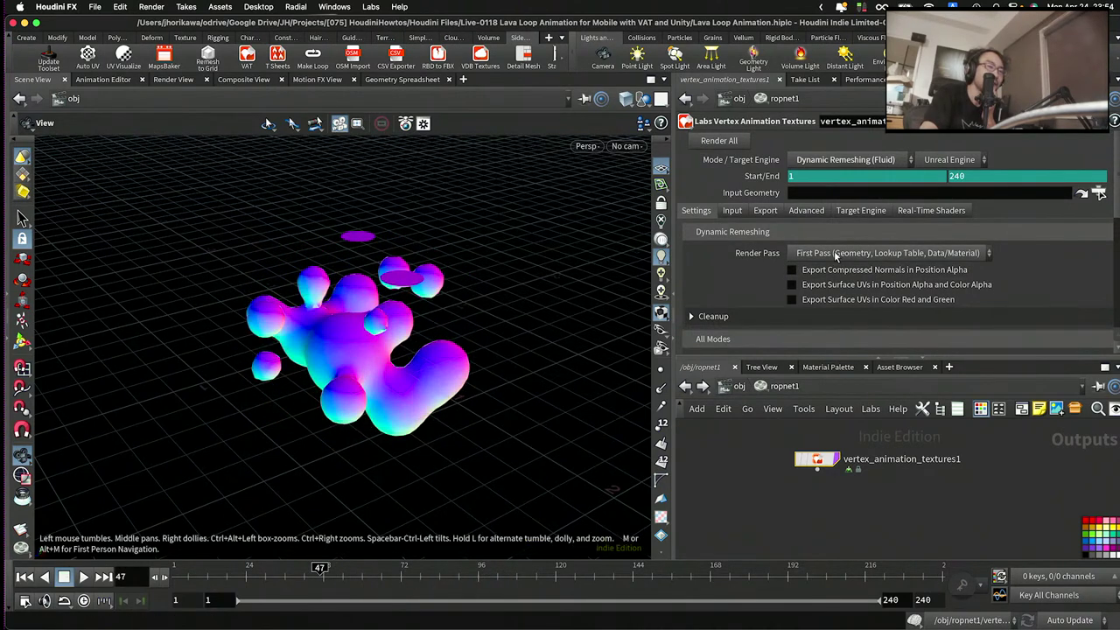
left_click(829, 159)
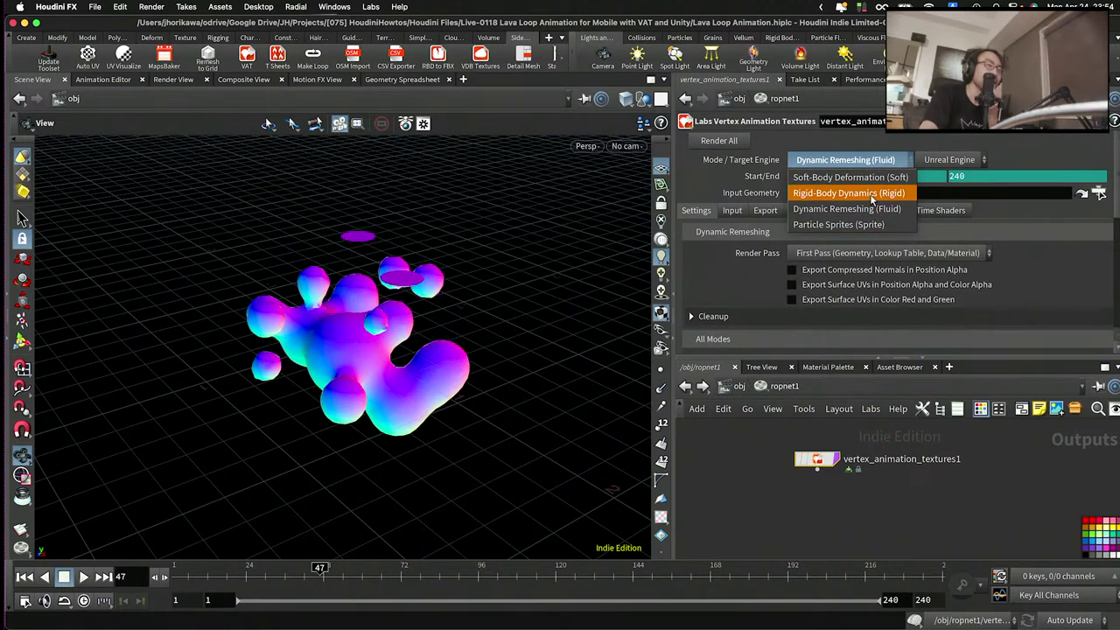
left_click(428, 335)
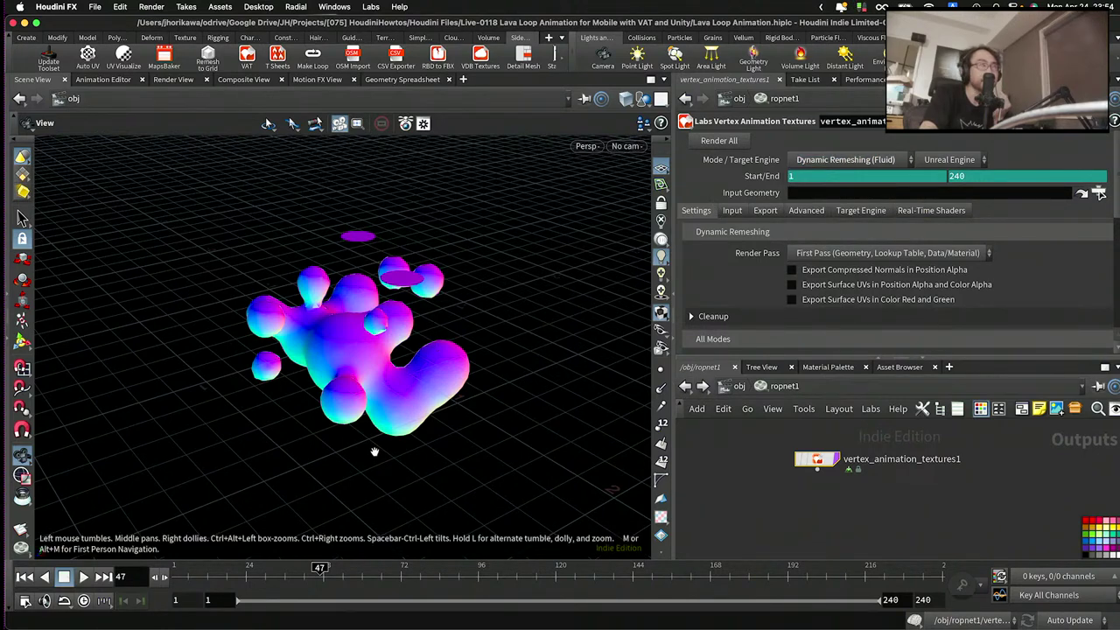
- Scrub the metaballs to frame 138 and reconfirm Dynamic Remeshing (Fluid) as the mode
left_click(447, 579)
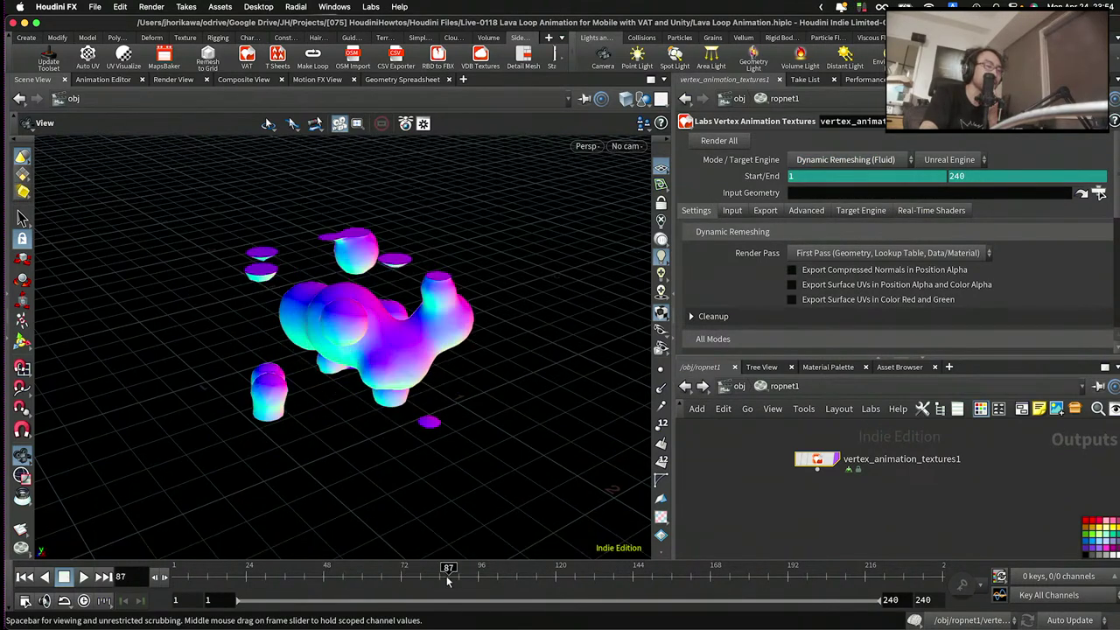
left_click_drag(447, 579, 612, 578)
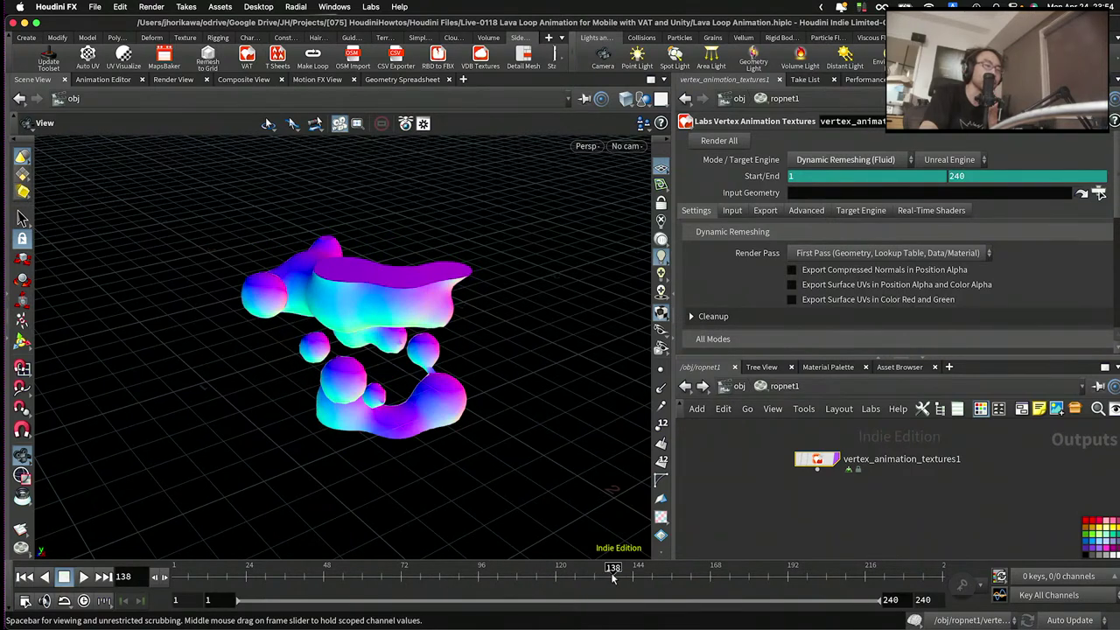
left_click(838, 161)
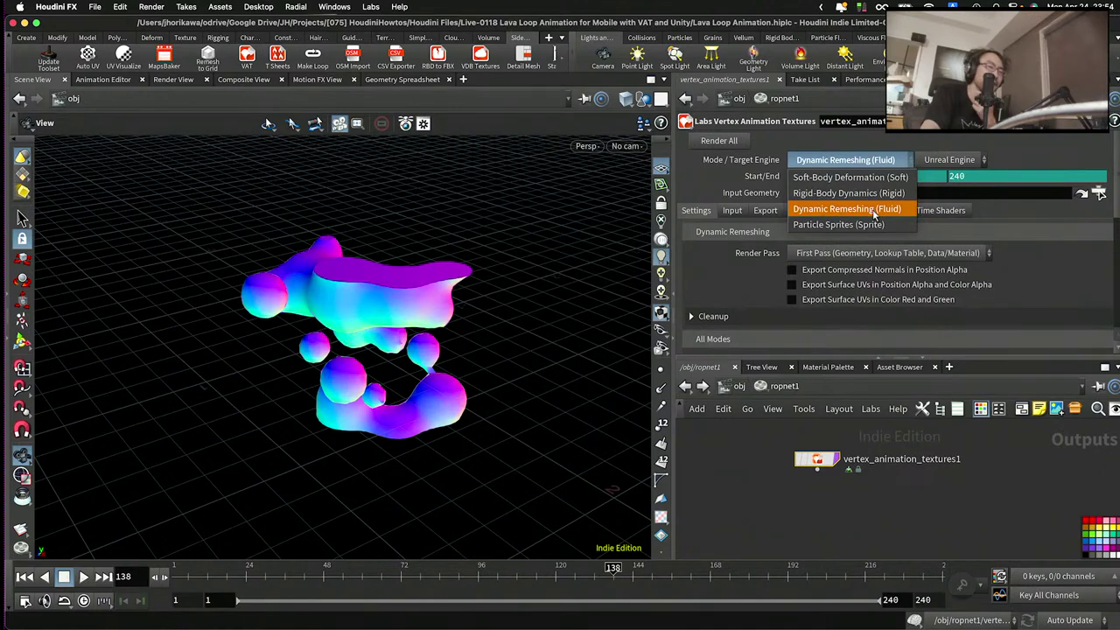
left_click(890, 359)
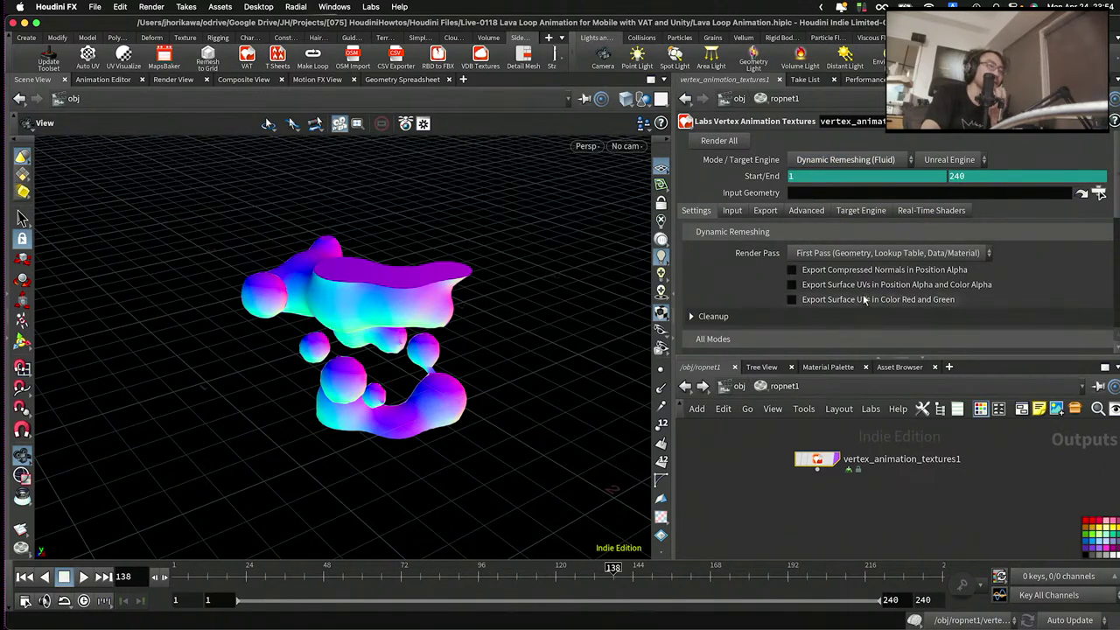
mouse_move(863, 298)
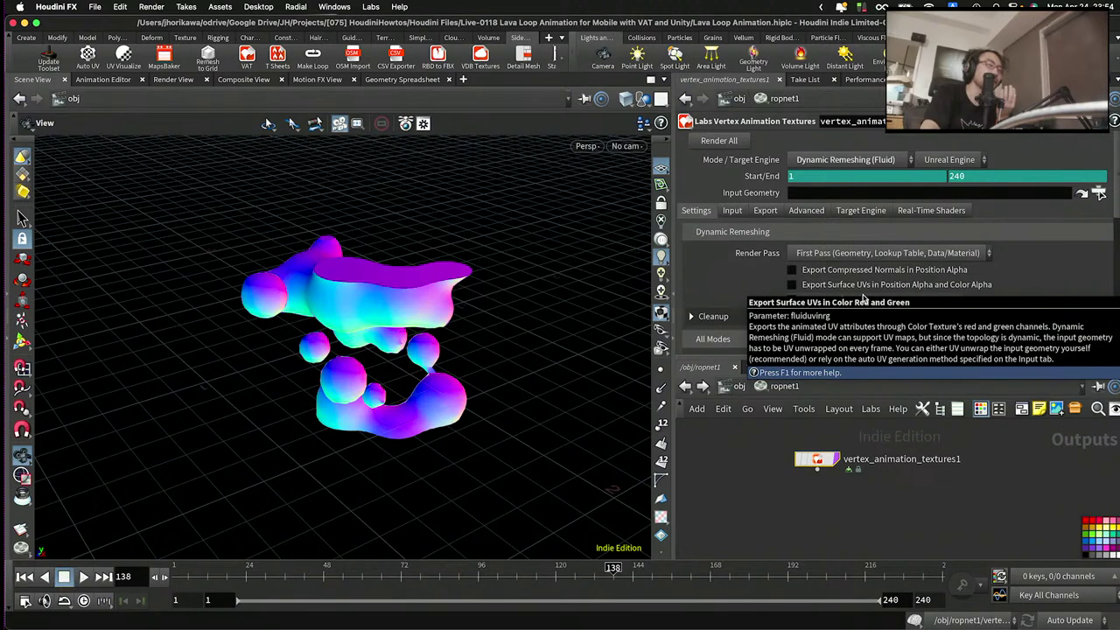
scroll(854, 285, "down", 3)
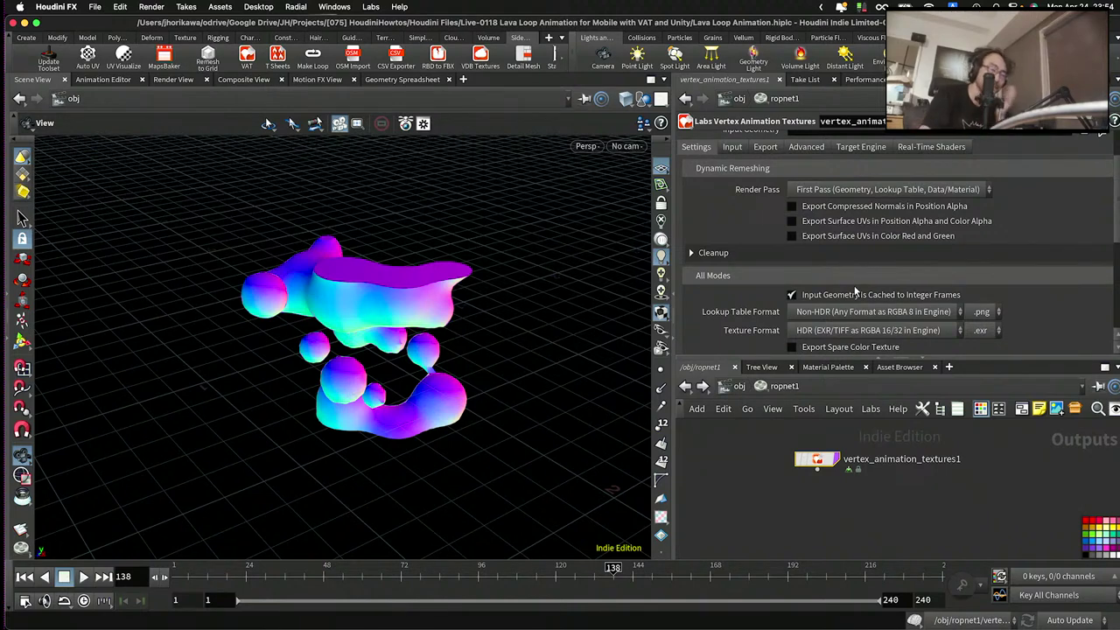
scroll(853, 262, "up", 3)
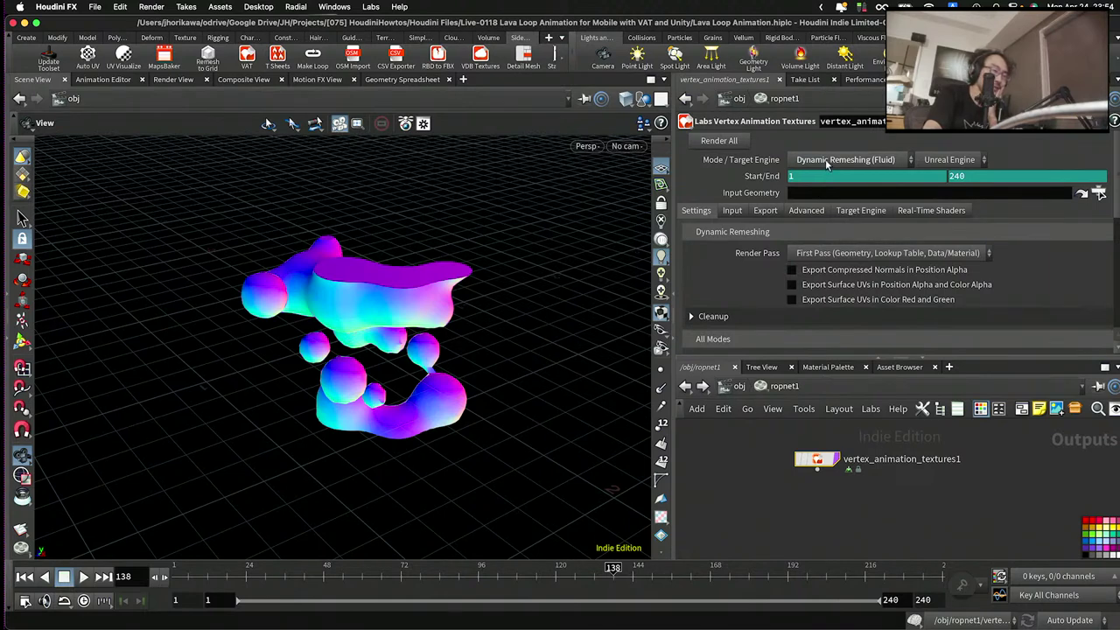
- Keep Dynamic Remeshing (Fluid) mode and scroll down to the All Modes texture settings
left_click(825, 160)
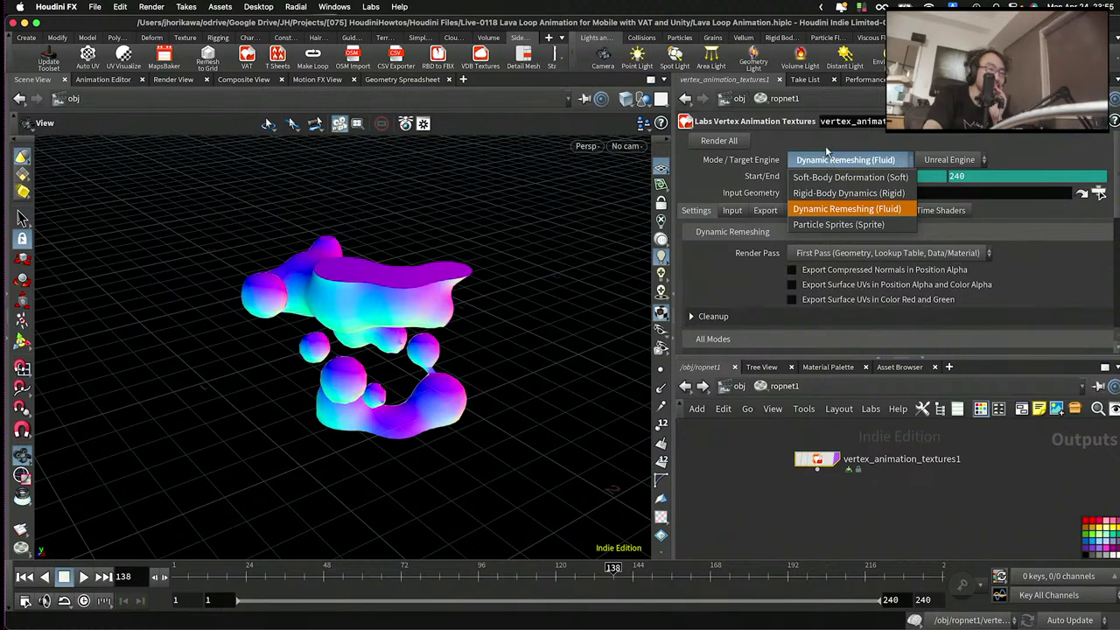
left_click(825, 154)
left_click(823, 160)
left_click(803, 208)
scroll(812, 186, "down", 4)
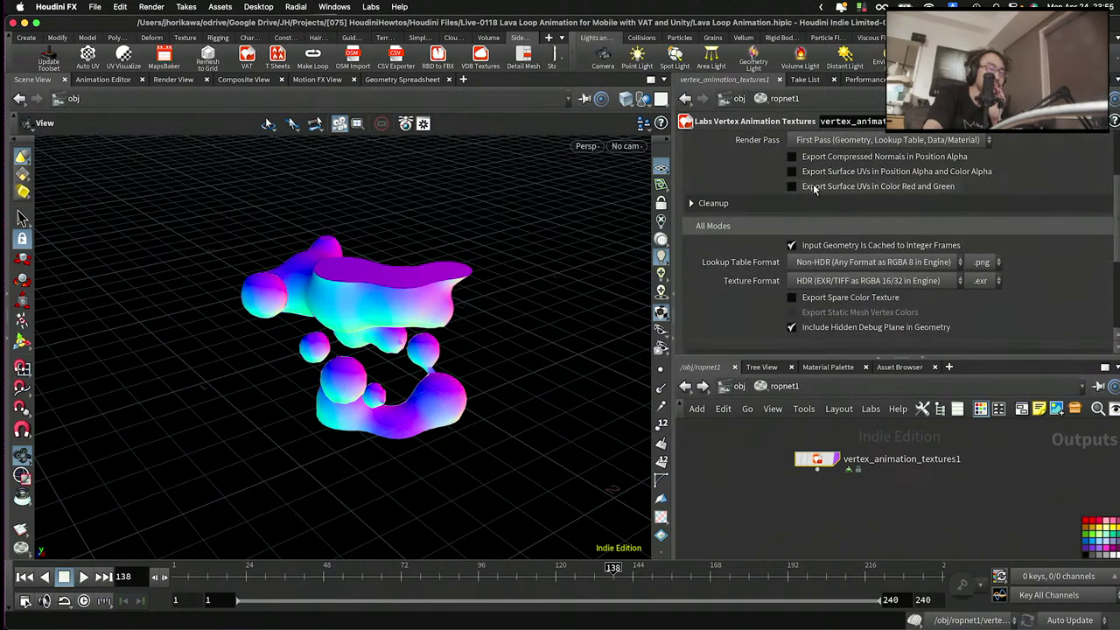
scroll(813, 188, "down", 3)
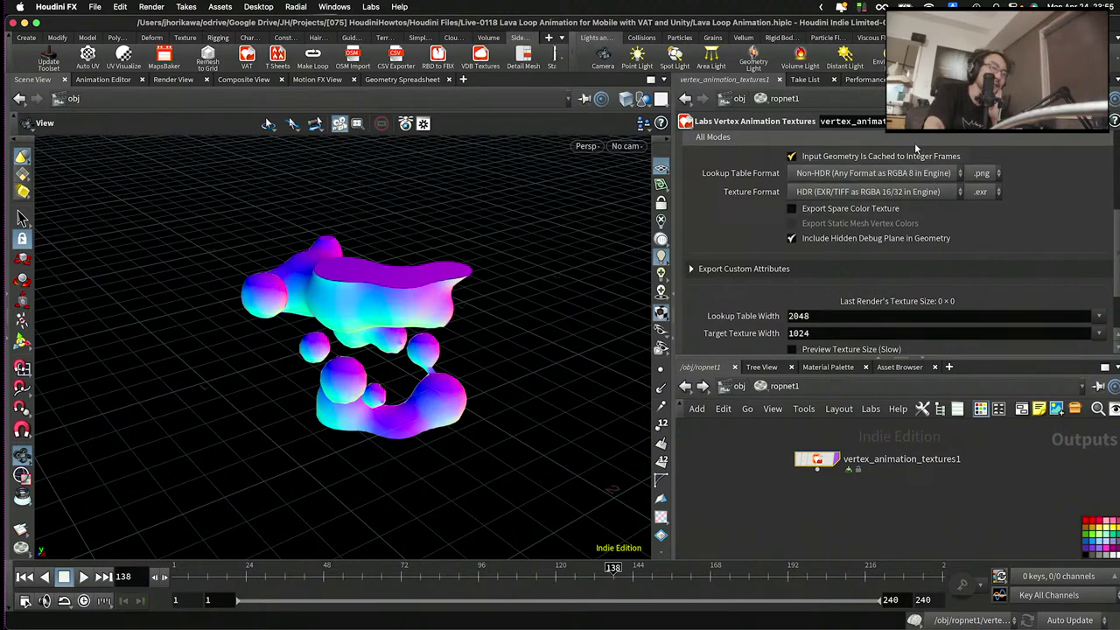
- Set the lookup table to HDR format with a .exr extension, then return to /obj
left_click(940, 191)
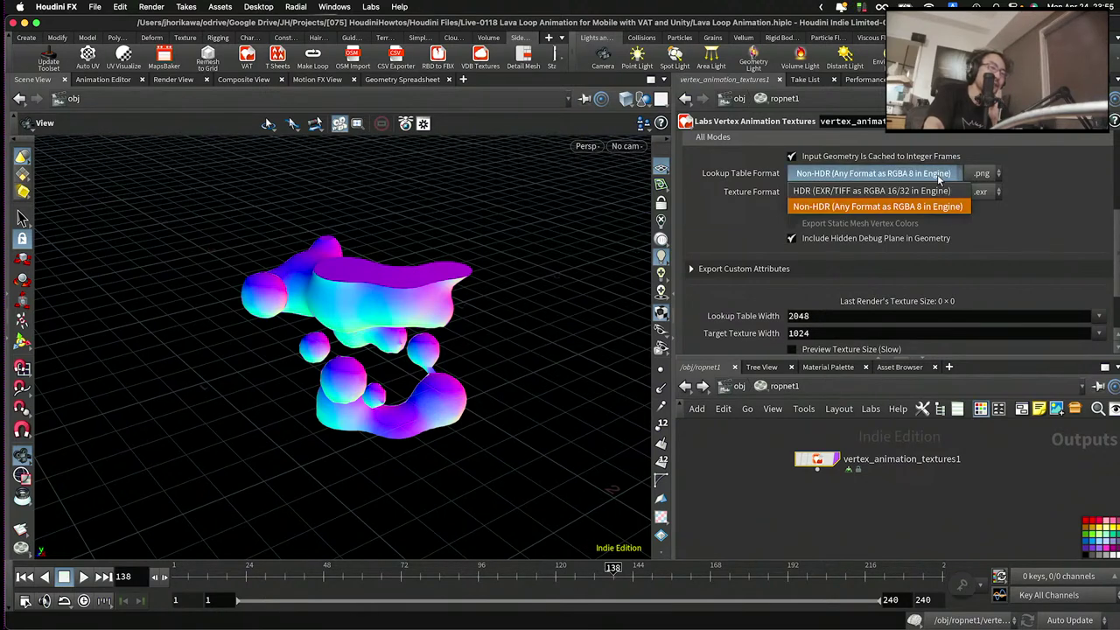
left_click(934, 191)
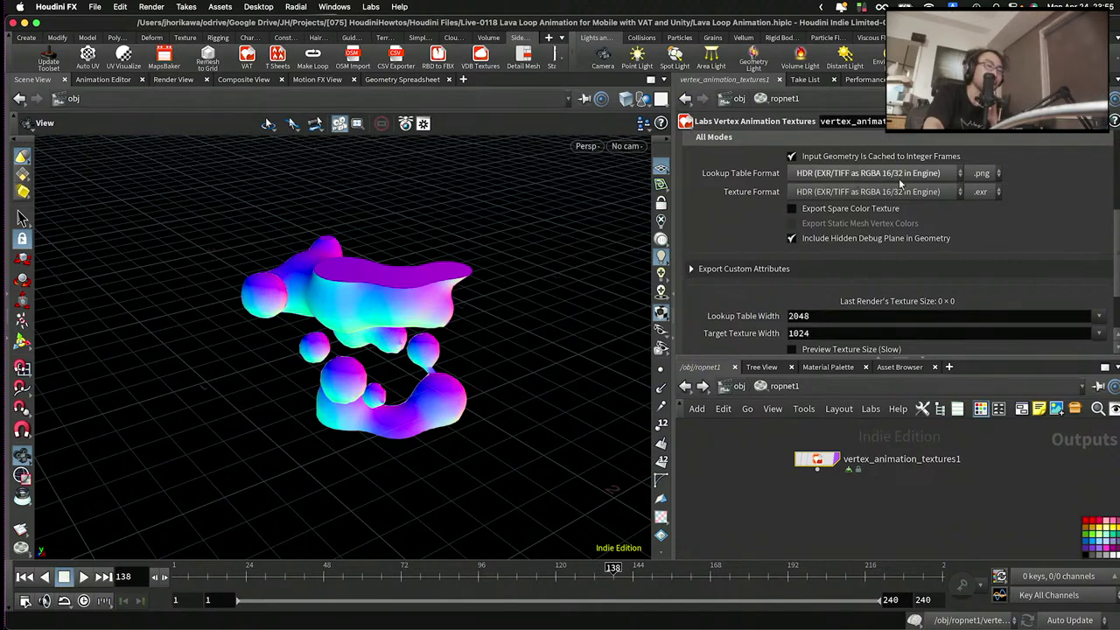
left_click(978, 177)
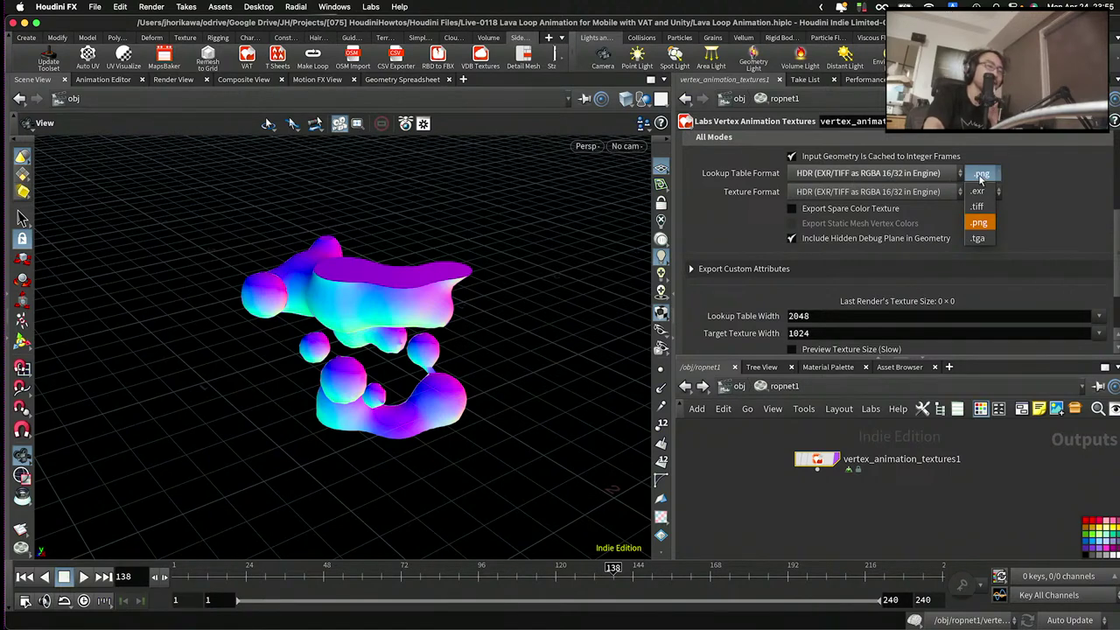
left_click(981, 191)
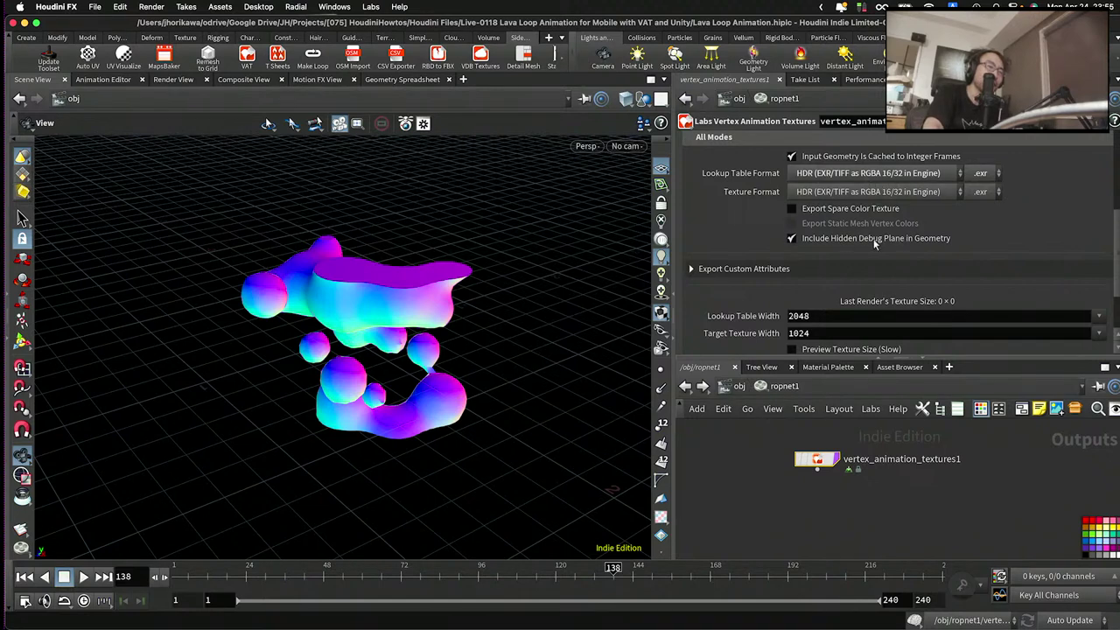
scroll(926, 203, "down", 3)
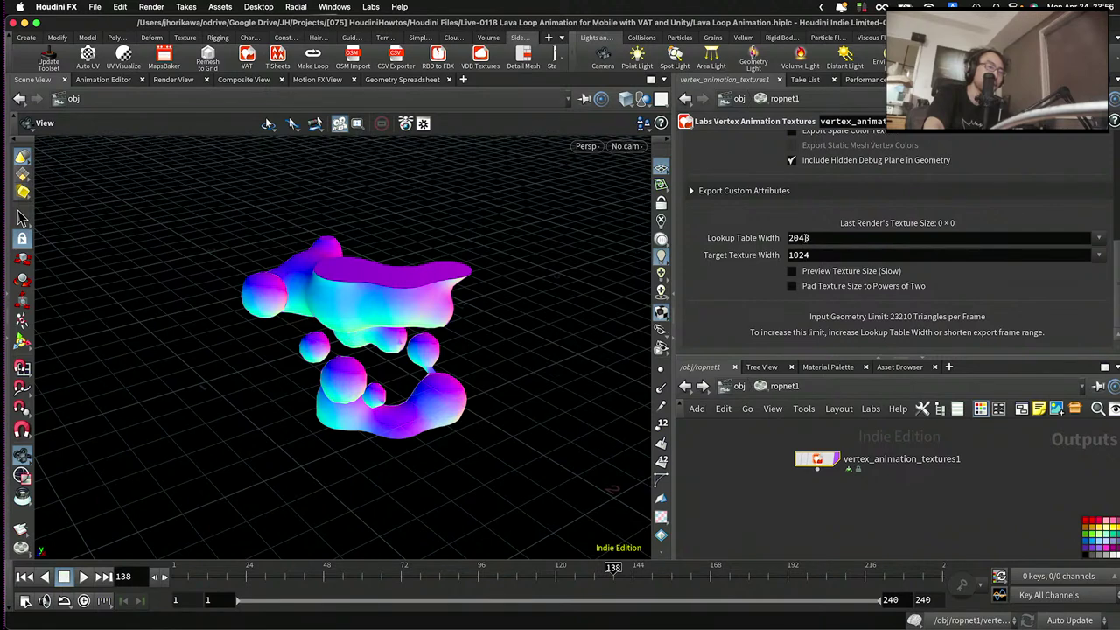
left_click(815, 237)
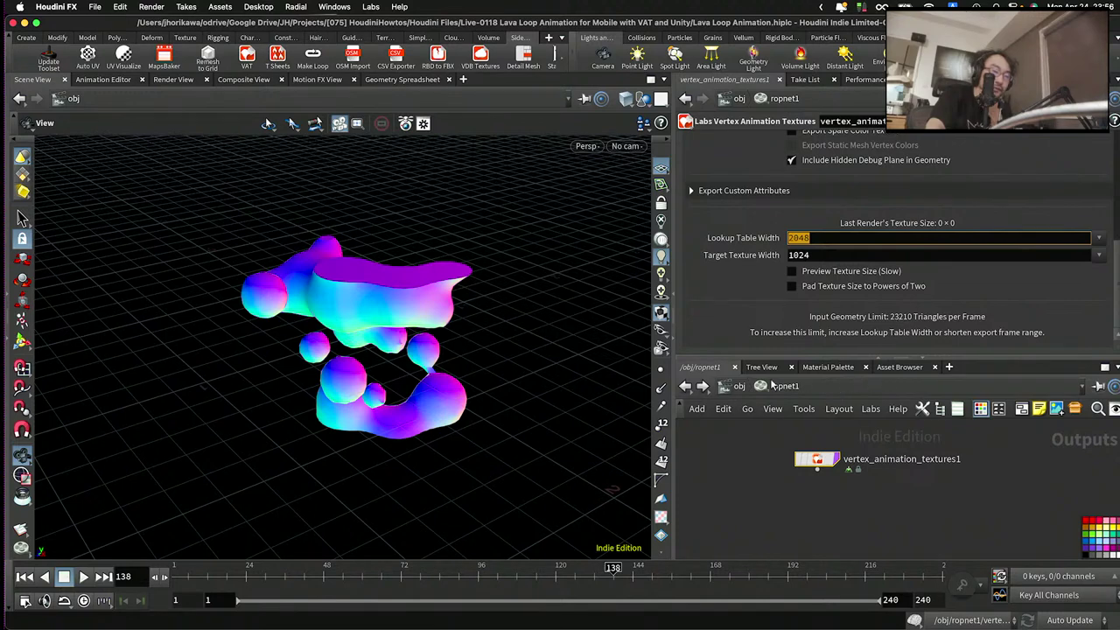
left_click(737, 387)
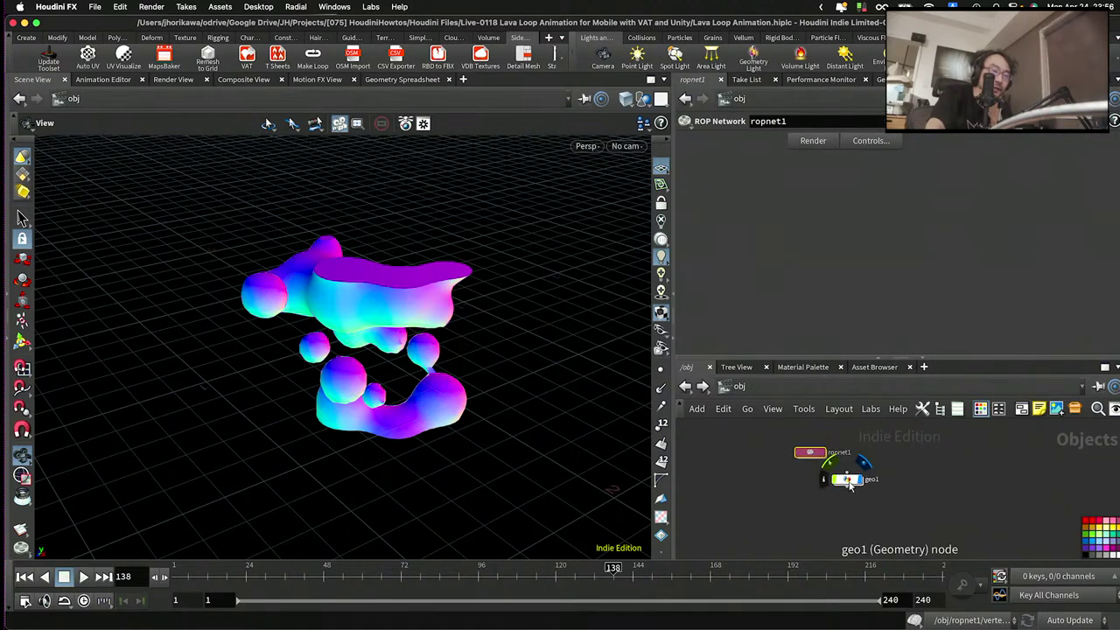
- Enter geo1 and read filecache1's point and polygon counts, including at frame 101
double_click(846, 480)
scroll(826, 490, "up", 3)
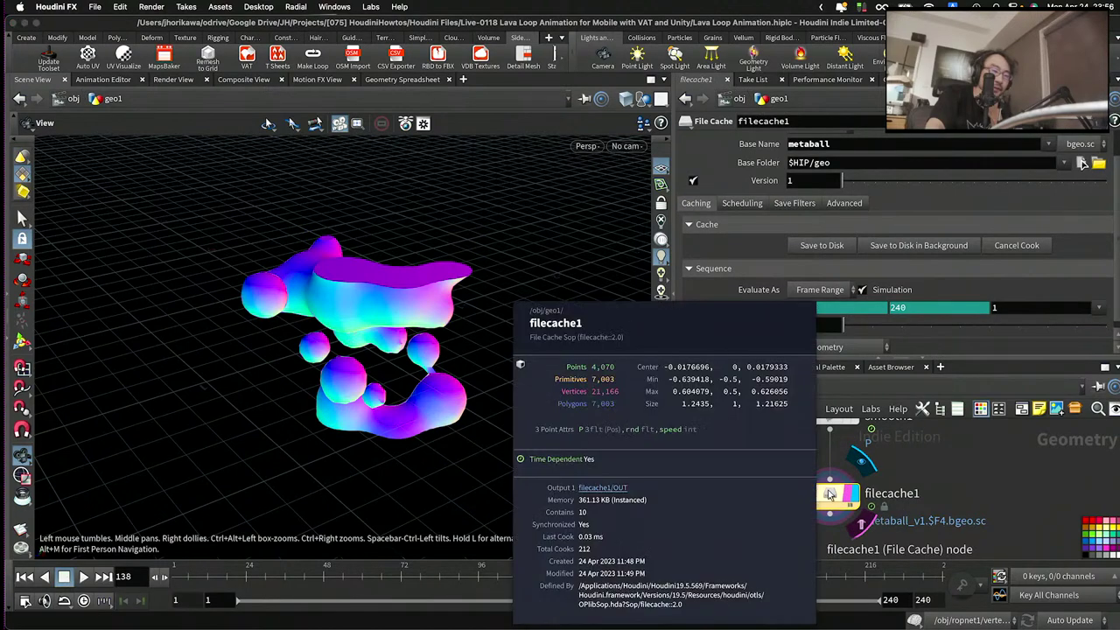
middle_click(830, 494)
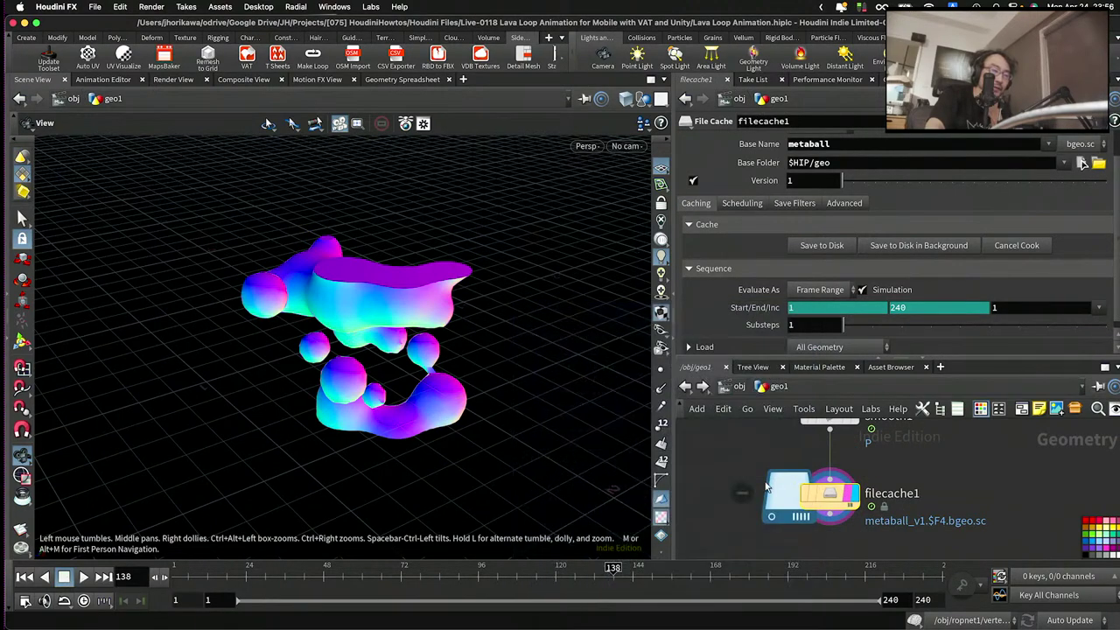
middle_click(829, 494)
left_click(494, 567)
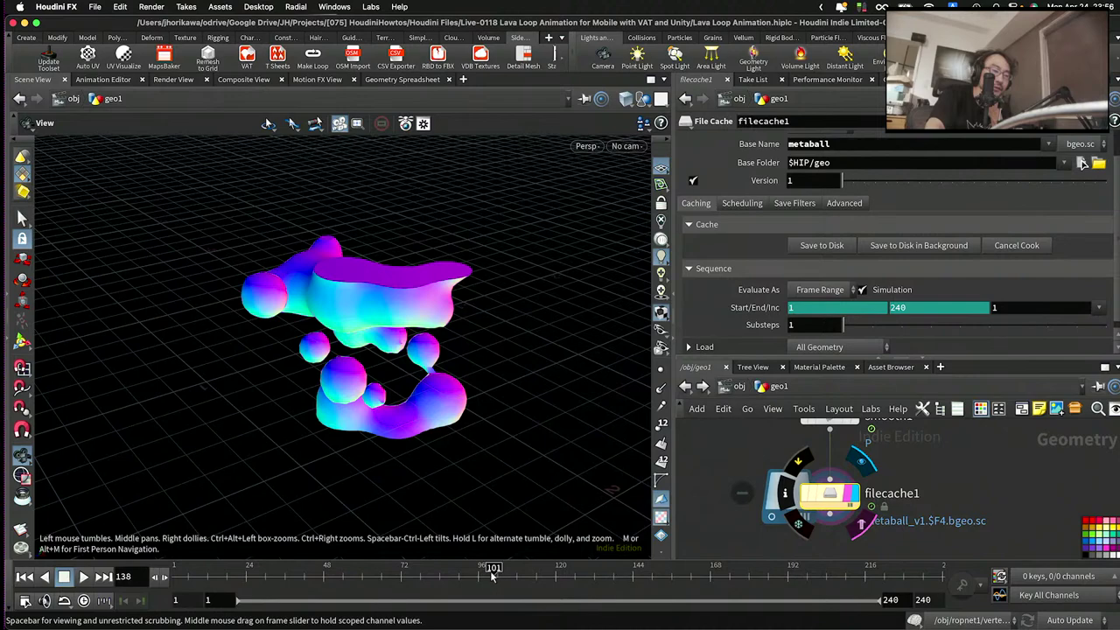
middle_click(836, 494)
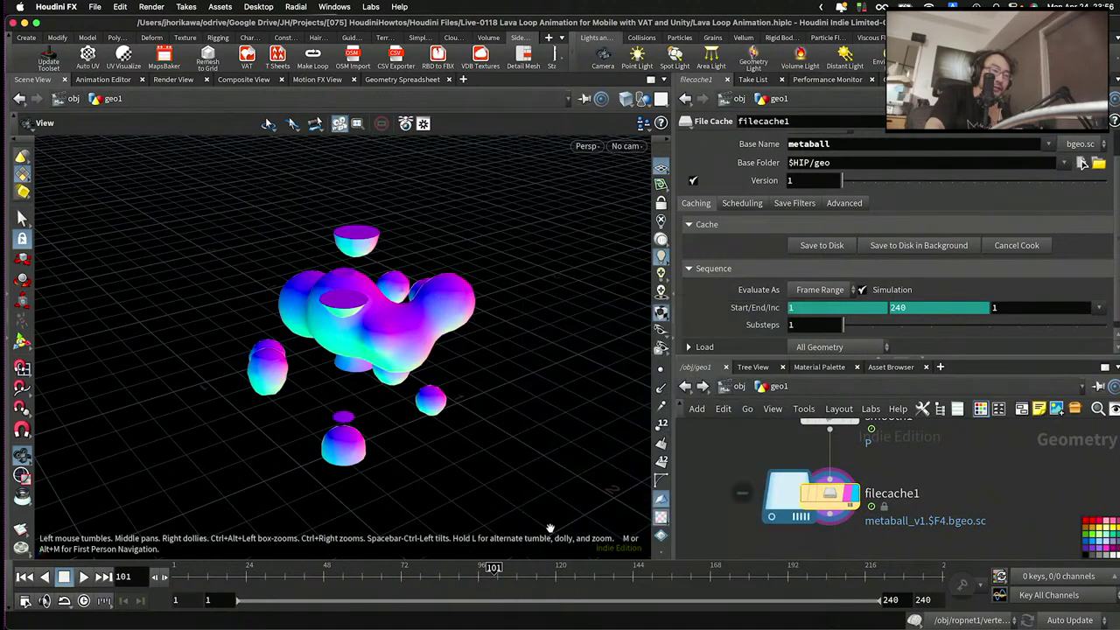
- Compare filecache1's geometry counts at frames 65, 176, 177 and 166, then return to object level
left_click(376, 570)
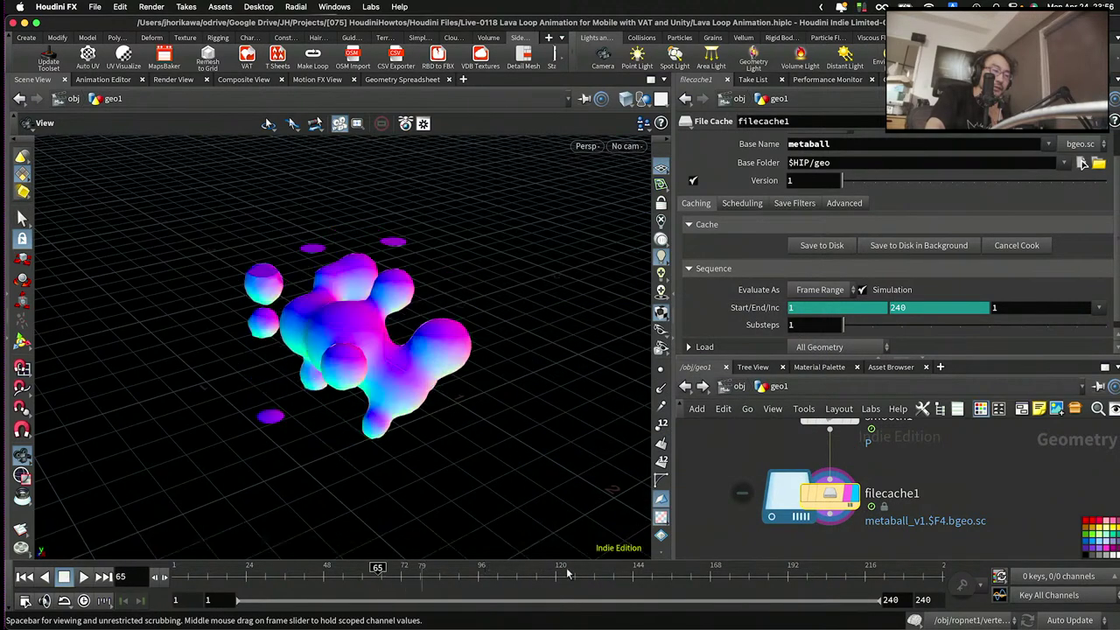
middle_click(829, 494)
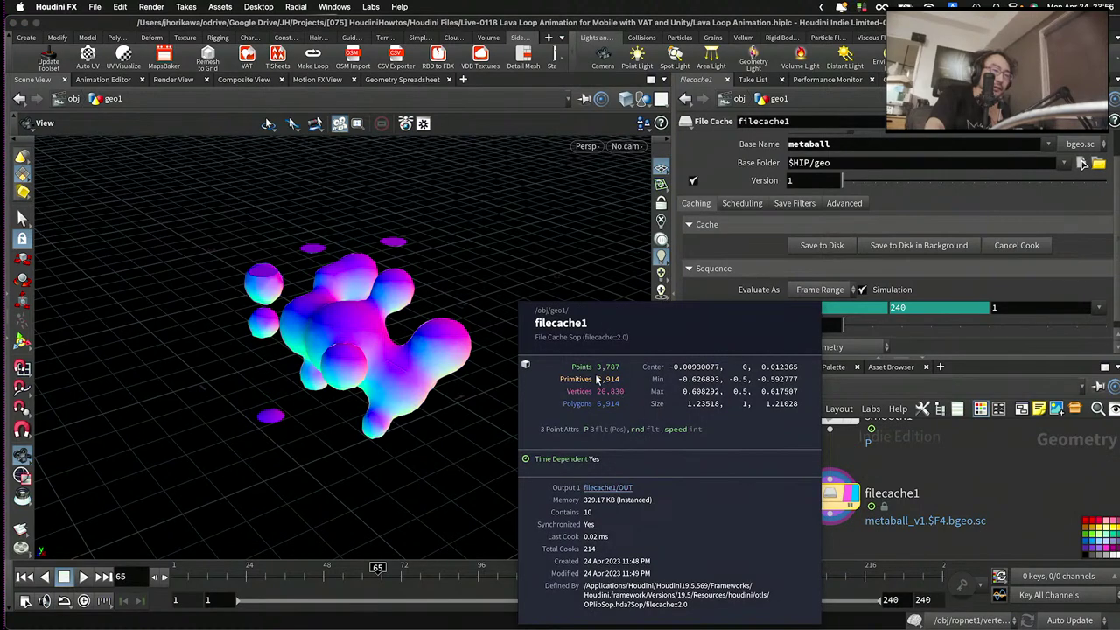
left_click(735, 581)
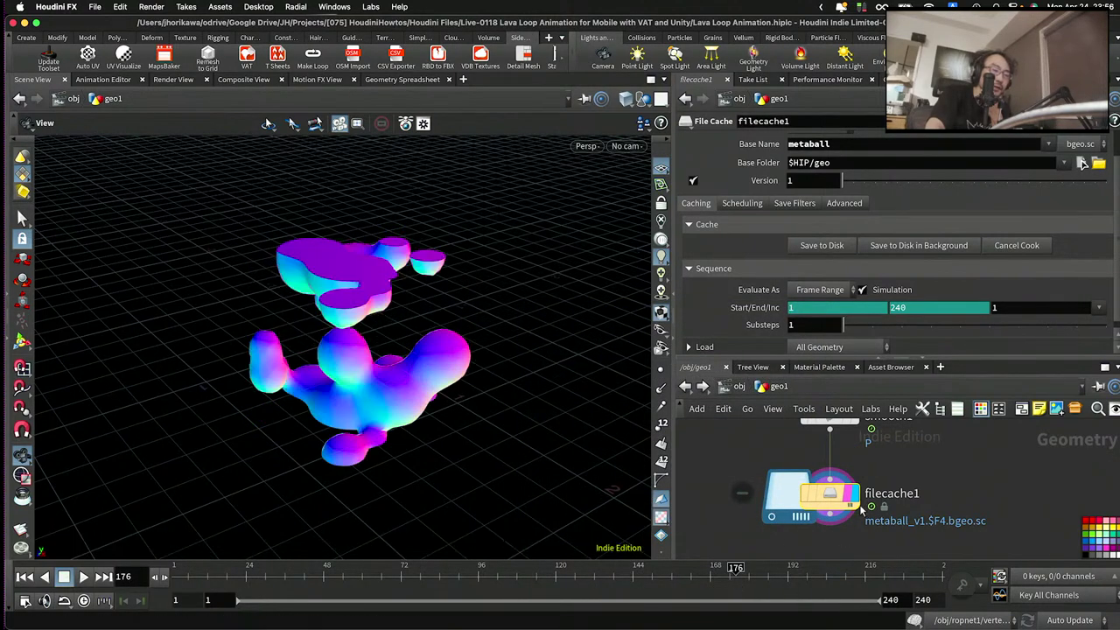
middle_click(829, 494)
middle_click(832, 507)
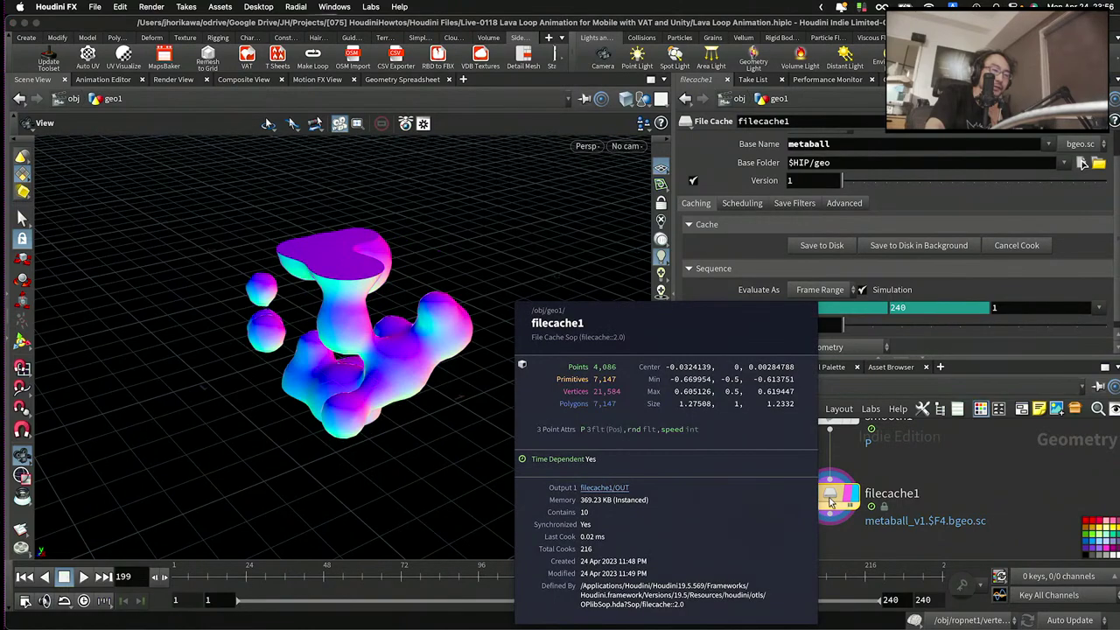
left_click(740, 582)
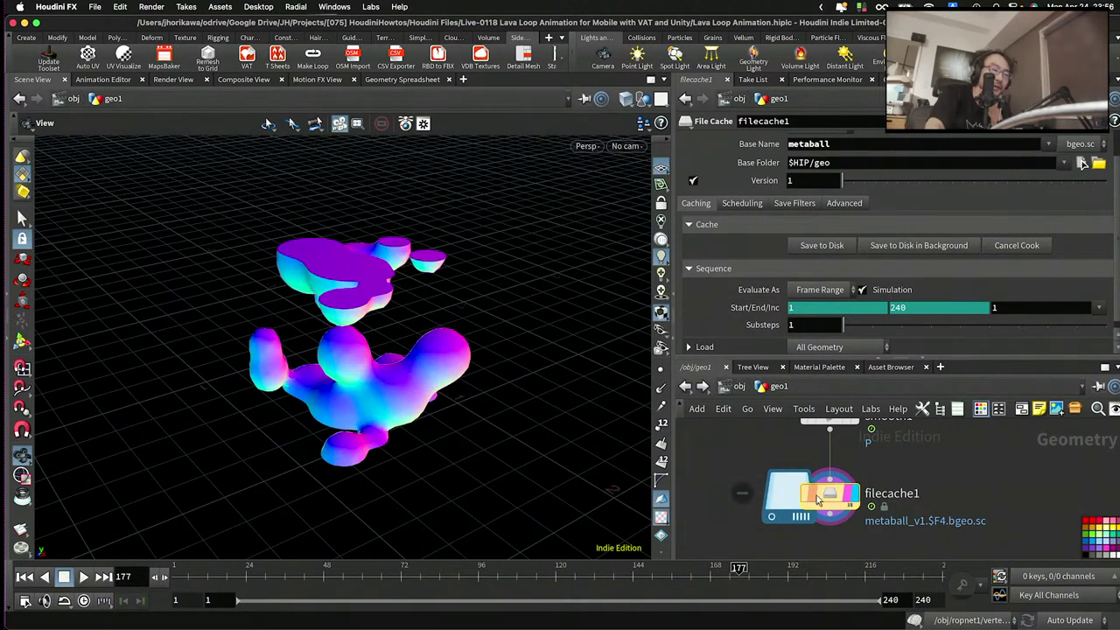
middle_click(842, 500)
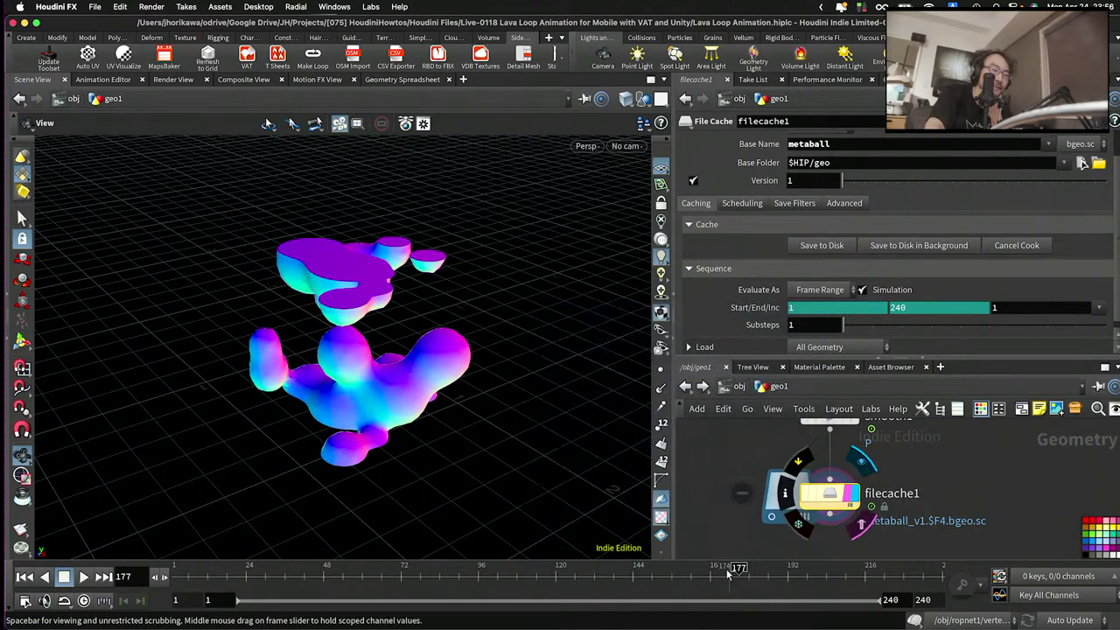
left_click(704, 580)
middle_click(835, 500)
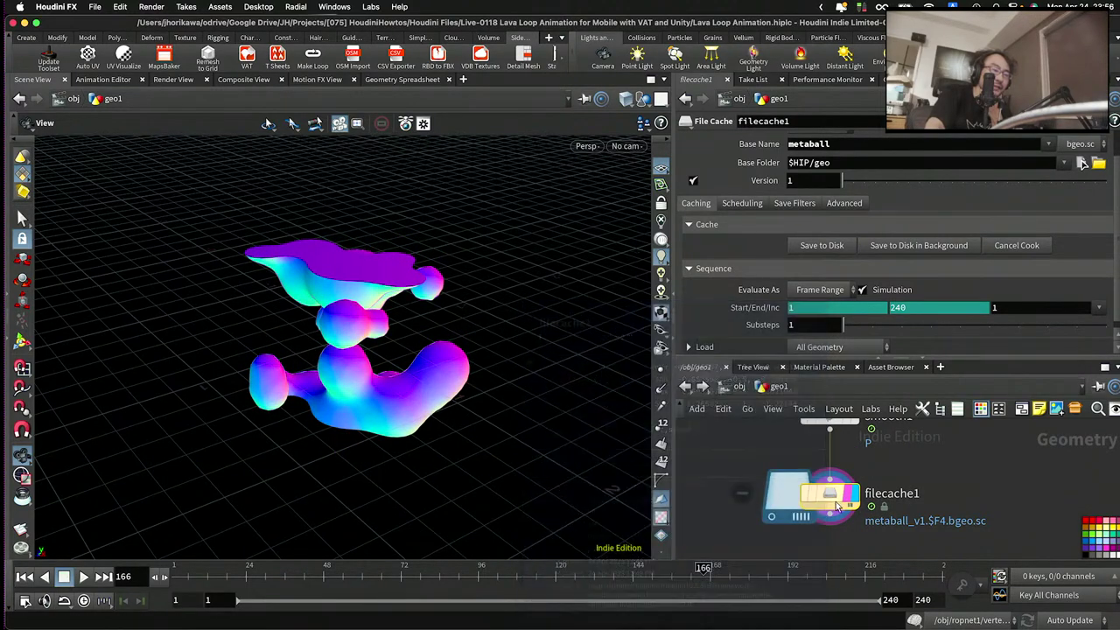
scroll(831, 502, "down", 1)
left_click(733, 386)
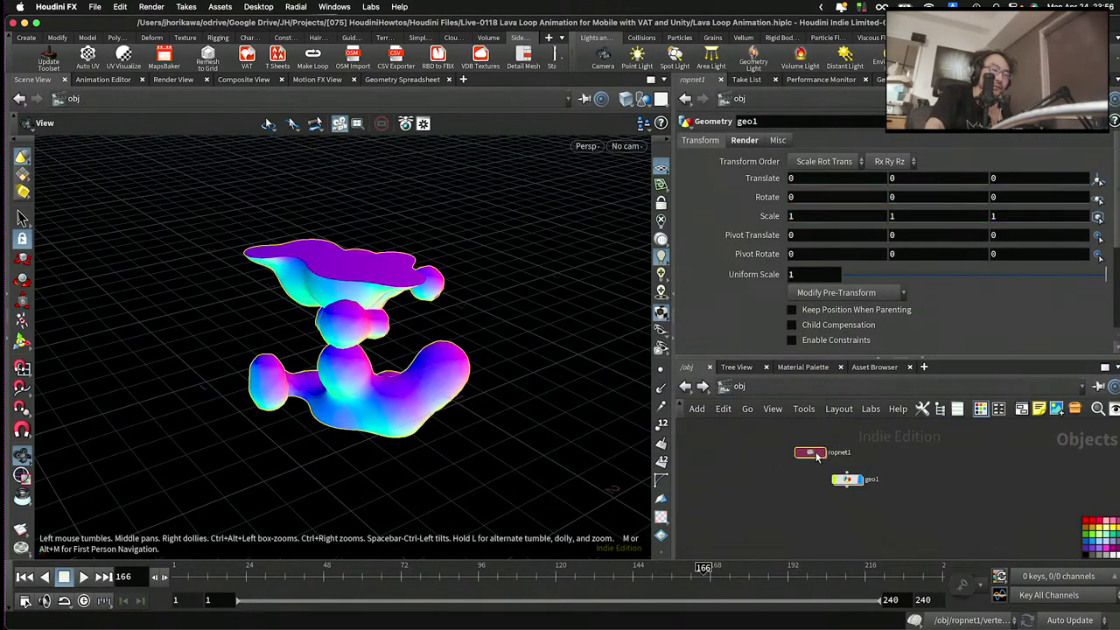
- Inside ropnet1, change vertex_animation_textures1's Lookup Table Width from 2048 to the 1024 preset
double_click(810, 456)
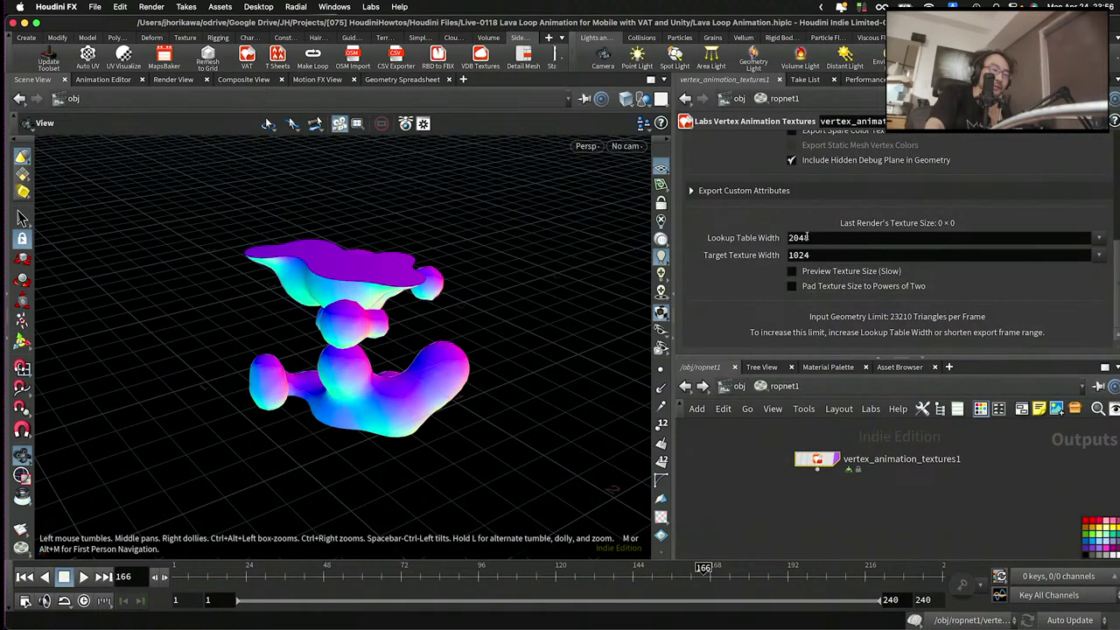
left_click_drag(807, 237, 775, 234)
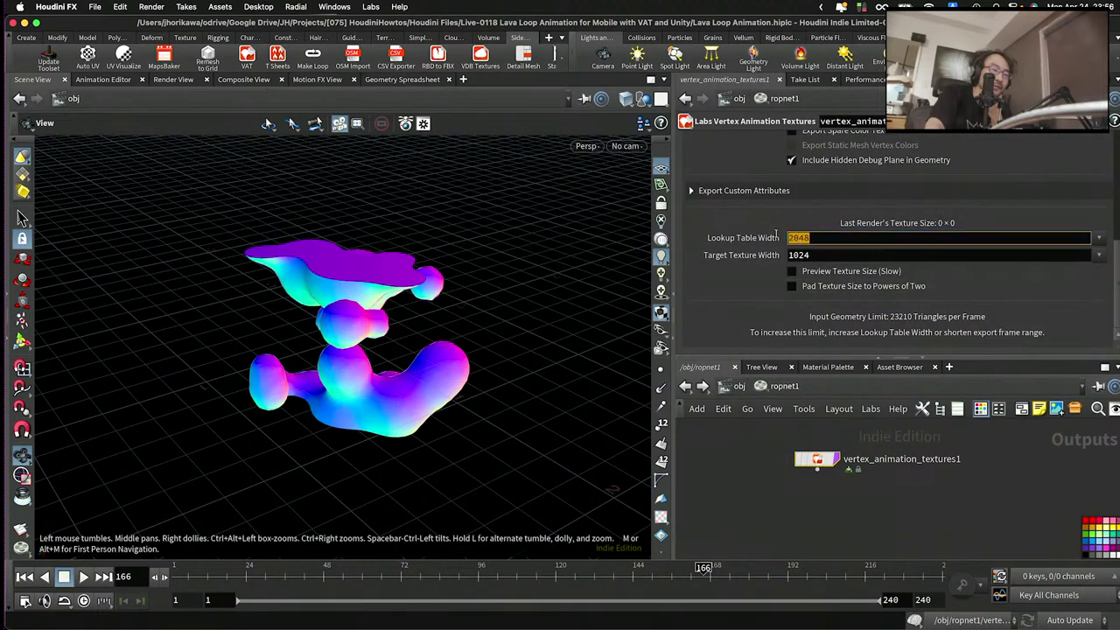
left_click(1098, 238)
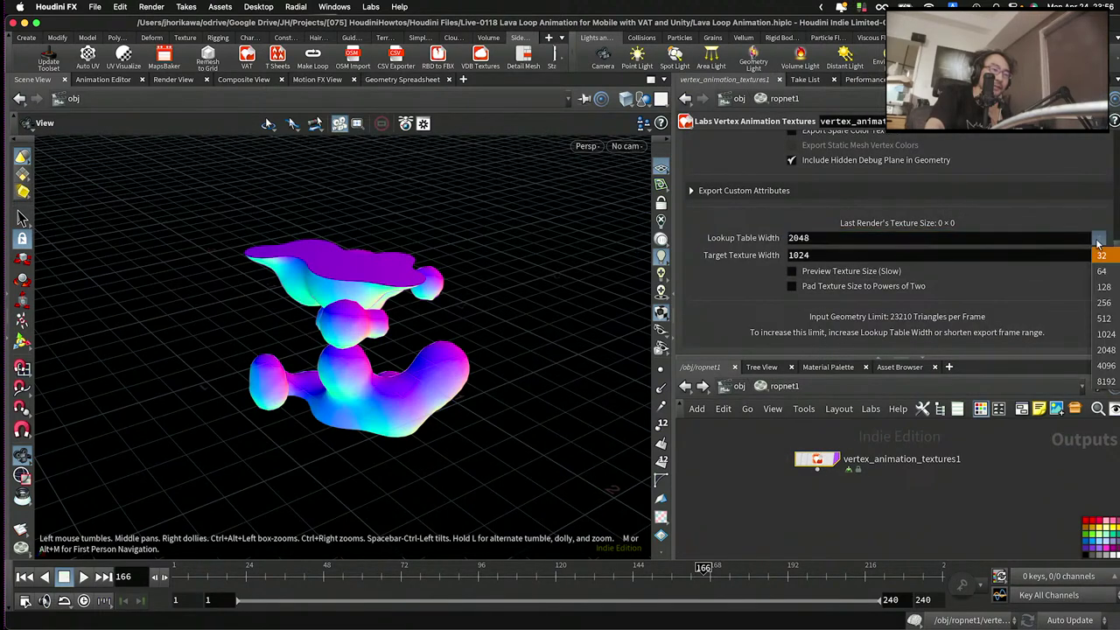
left_click(1104, 335)
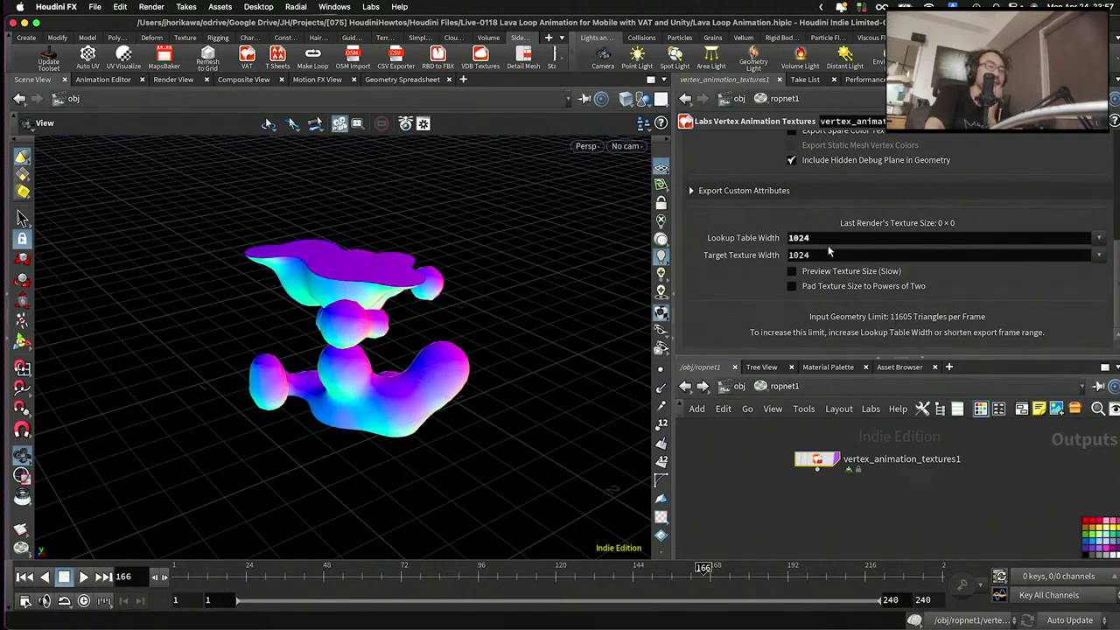
left_click(885, 245)
left_click(1099, 238)
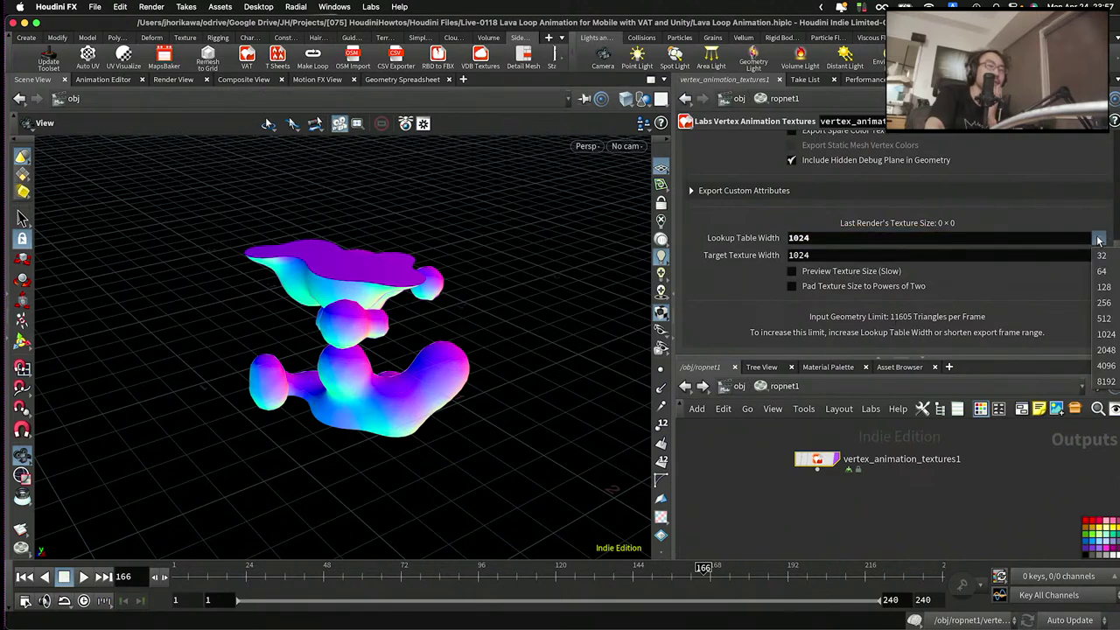
left_click(954, 231)
double_click(809, 238)
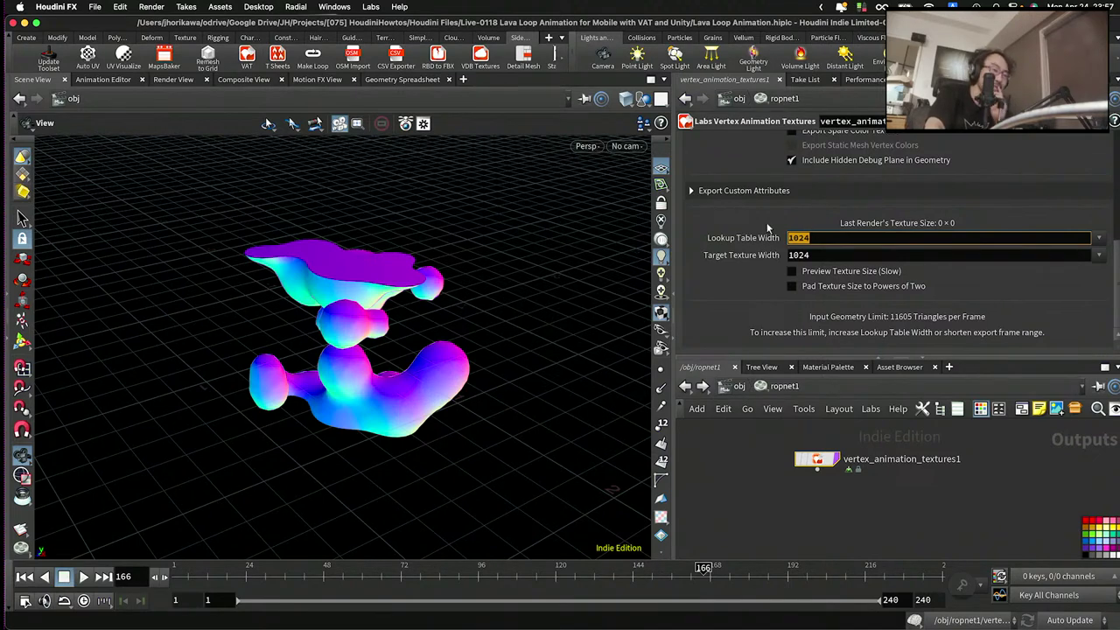
left_click(731, 289)
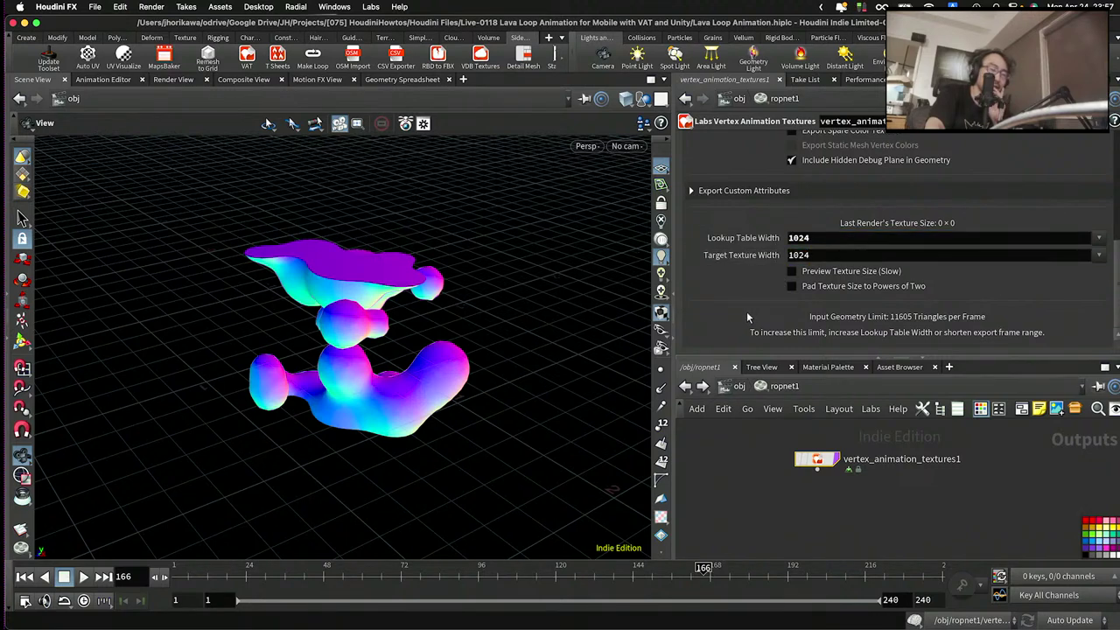
- Scroll through the VAT parameters and select the Lookup Table Width value
scroll(747, 311, "up", 6)
scroll(780, 291, "up", 1)
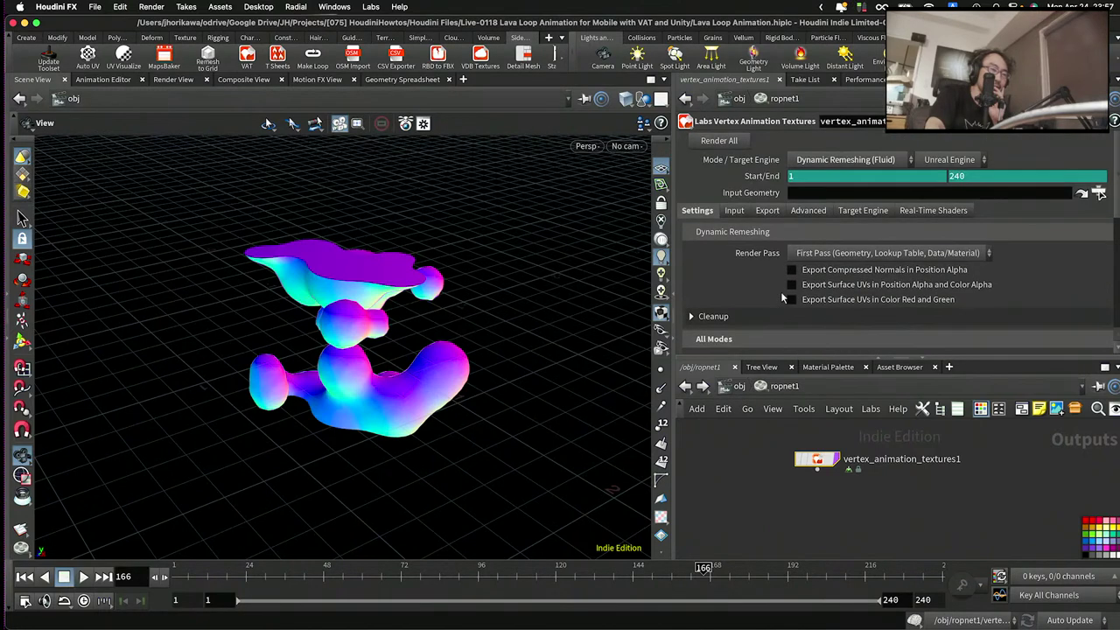
scroll(780, 291, "down", 7)
scroll(780, 291, "up", 4)
scroll(780, 291, "up", 1)
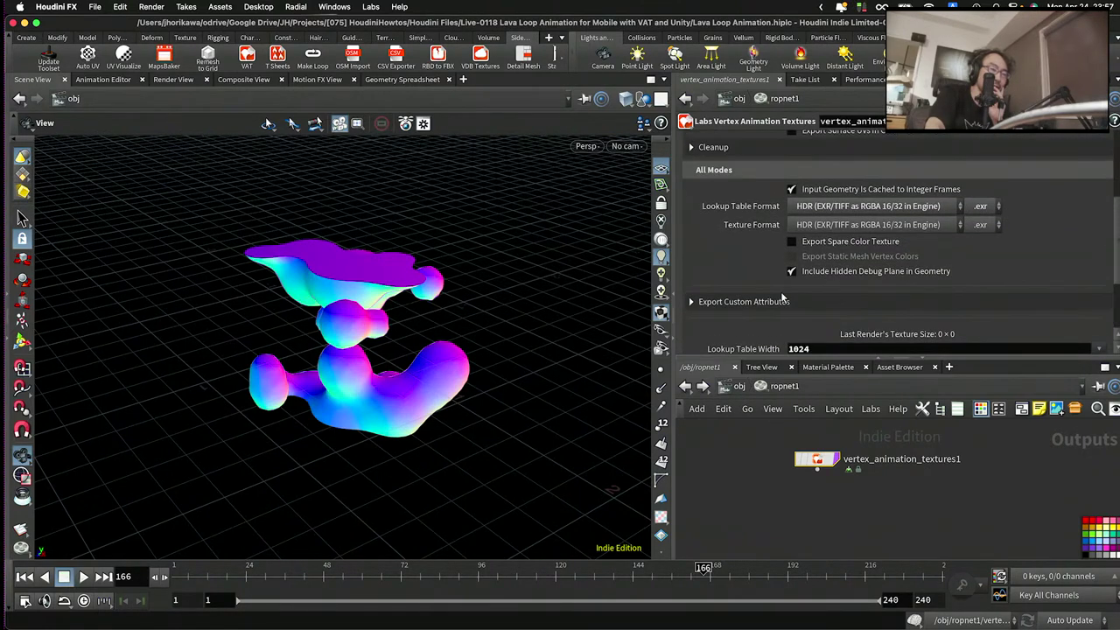
scroll(877, 253, "down", 4)
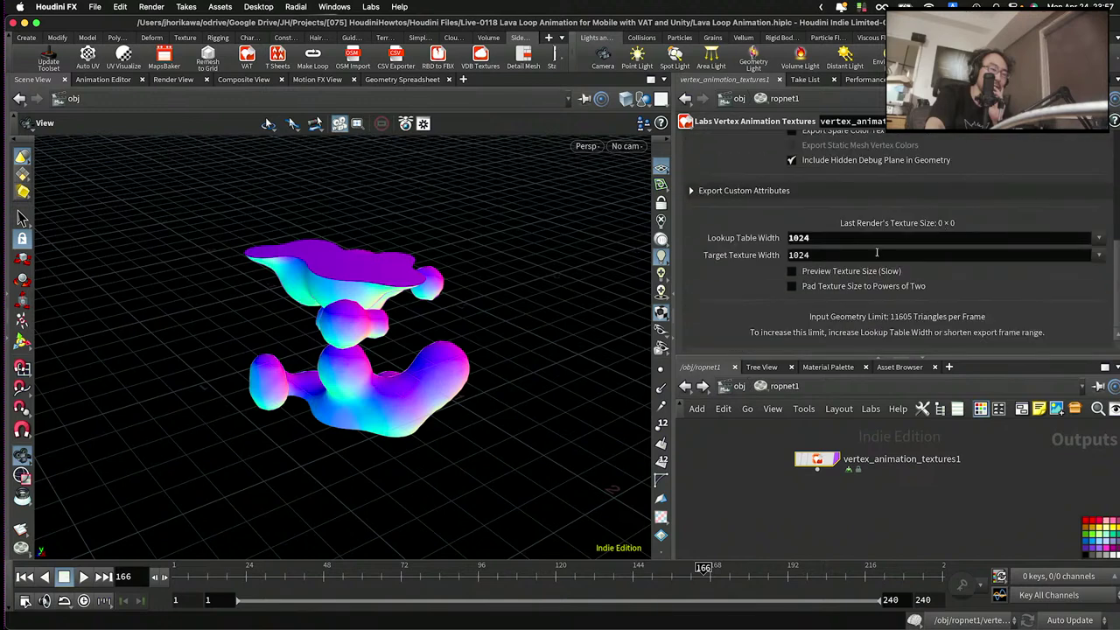
double_click(831, 237)
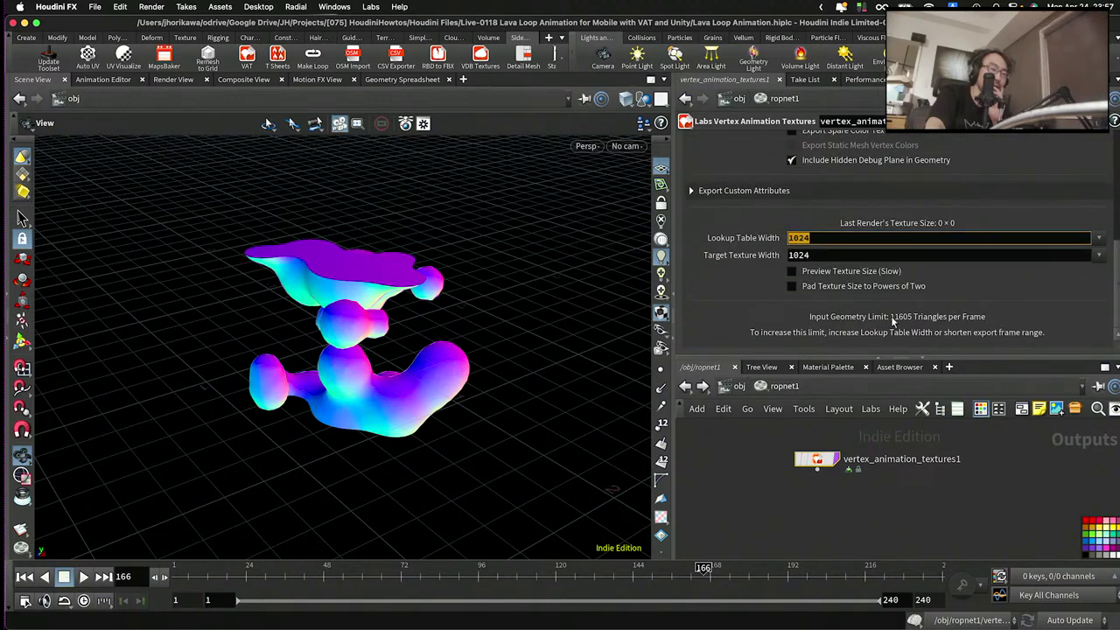
- Set Target Engine to Unity and open the Unity URP_VAT3 shader package folder
scroll(903, 326, "up", 3)
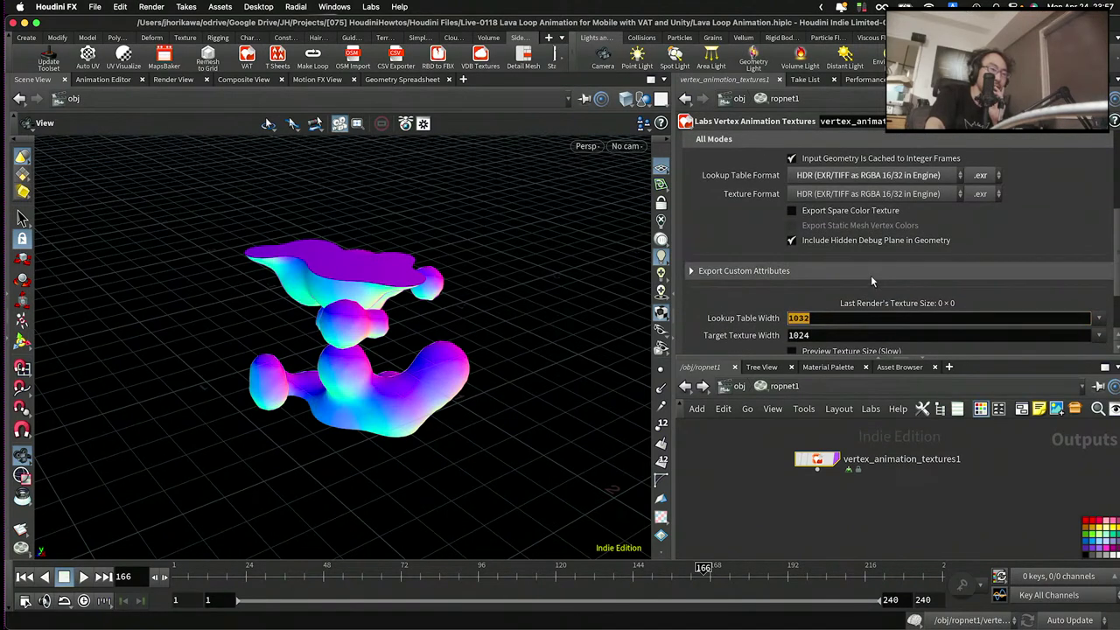
scroll(870, 275, "up", 4)
scroll(869, 273, "up", 3)
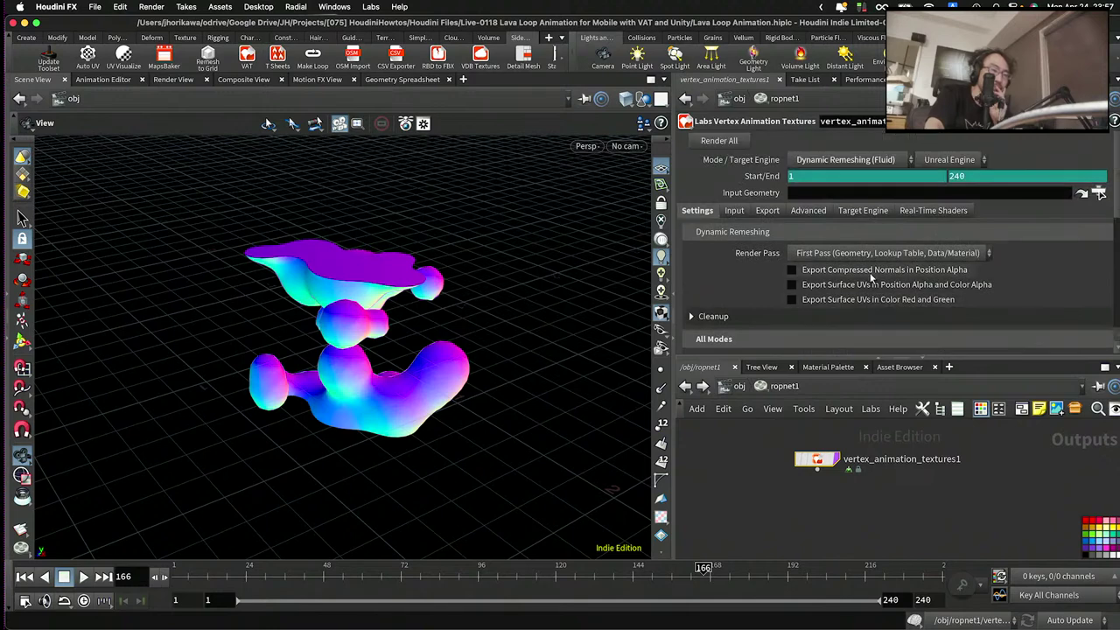
left_click(952, 162)
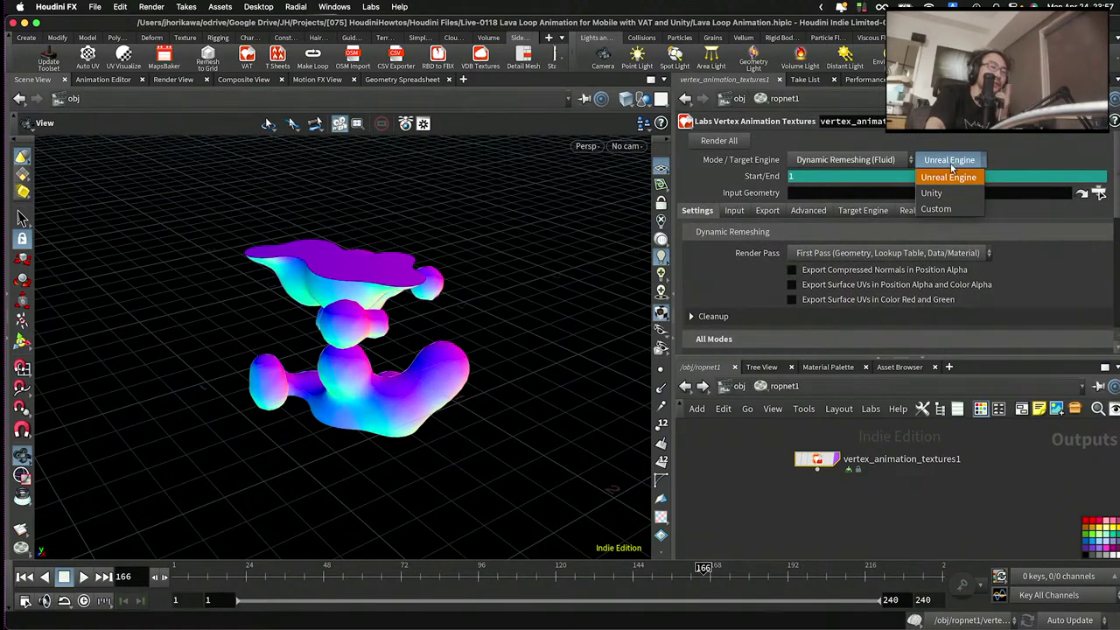
left_click(934, 194)
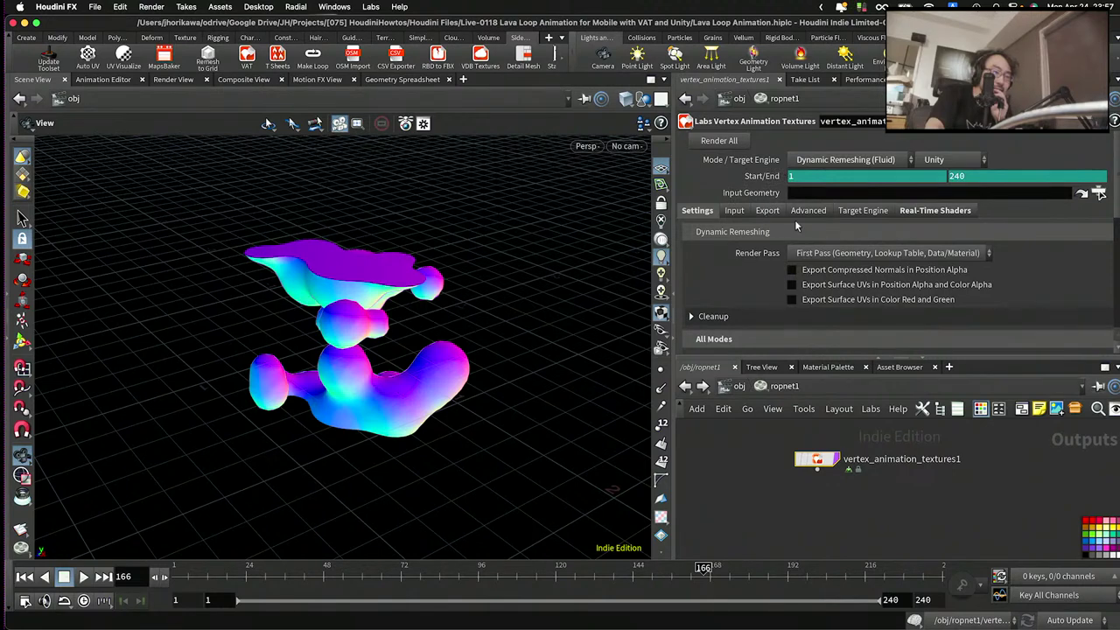
left_click(932, 212)
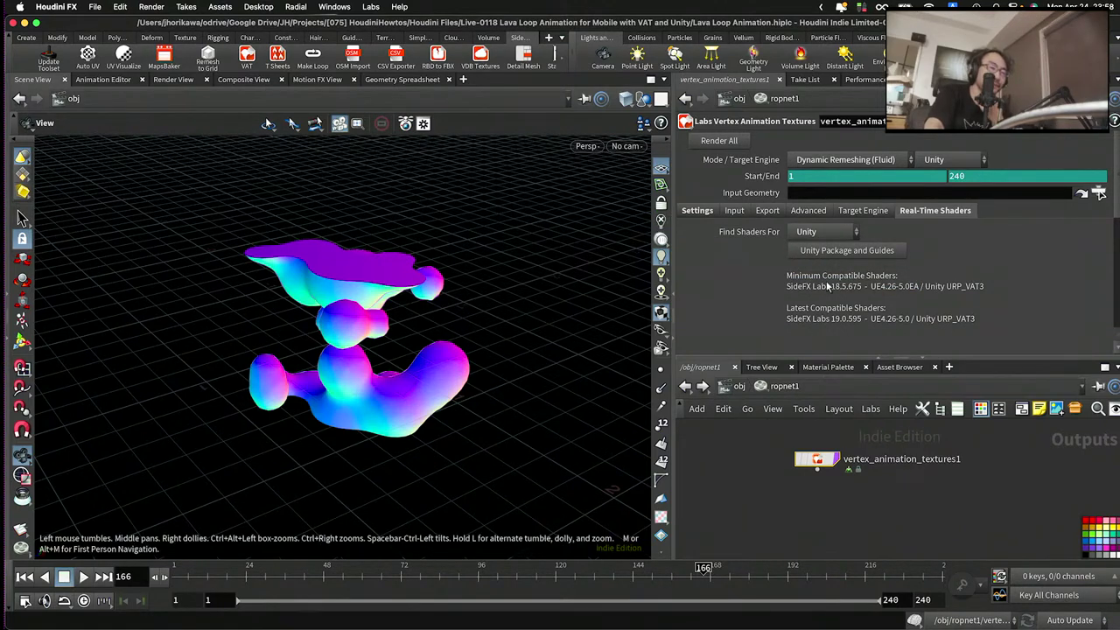
left_click(820, 251)
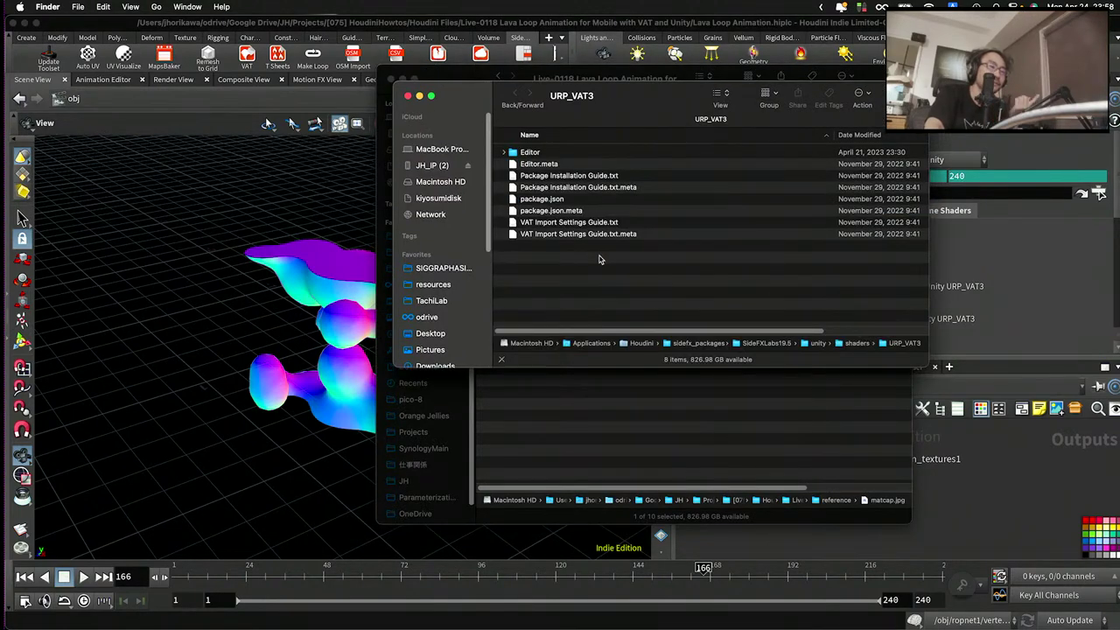
- Inspect the URP_VAT3 shader files, select package.json, and move the Finder window aside
left_click_drag(602, 265, 543, 164)
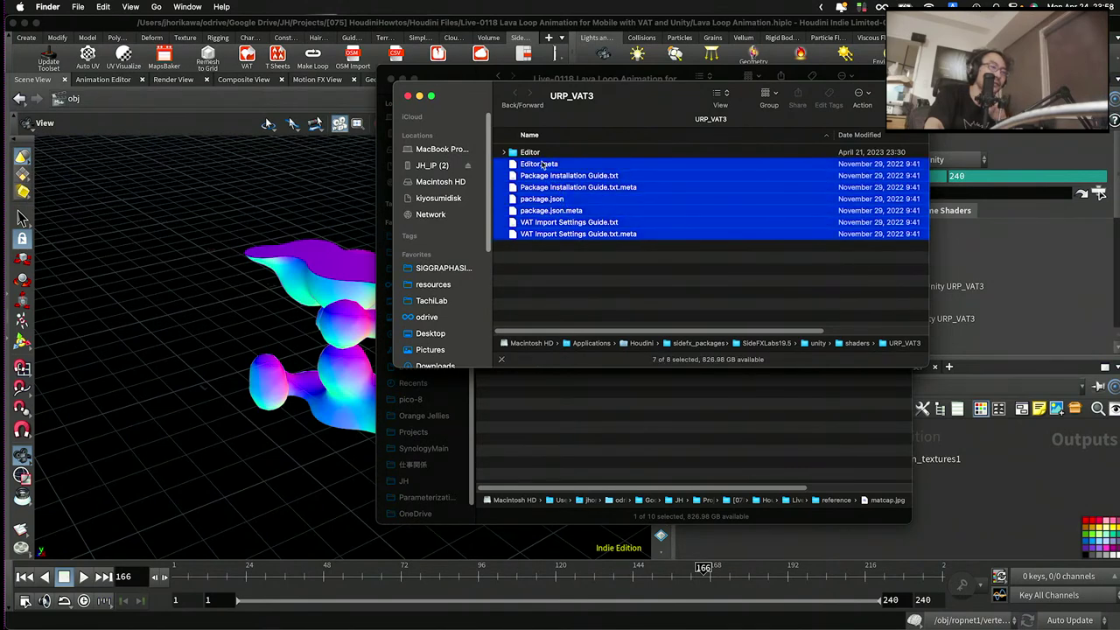
left_click(543, 245)
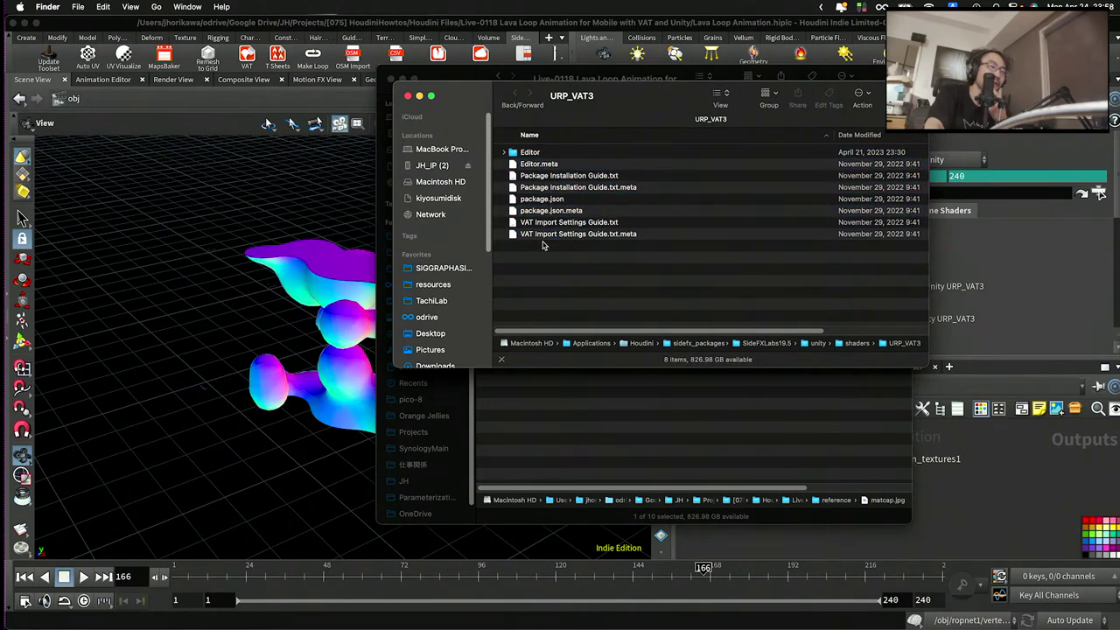
left_click(551, 200)
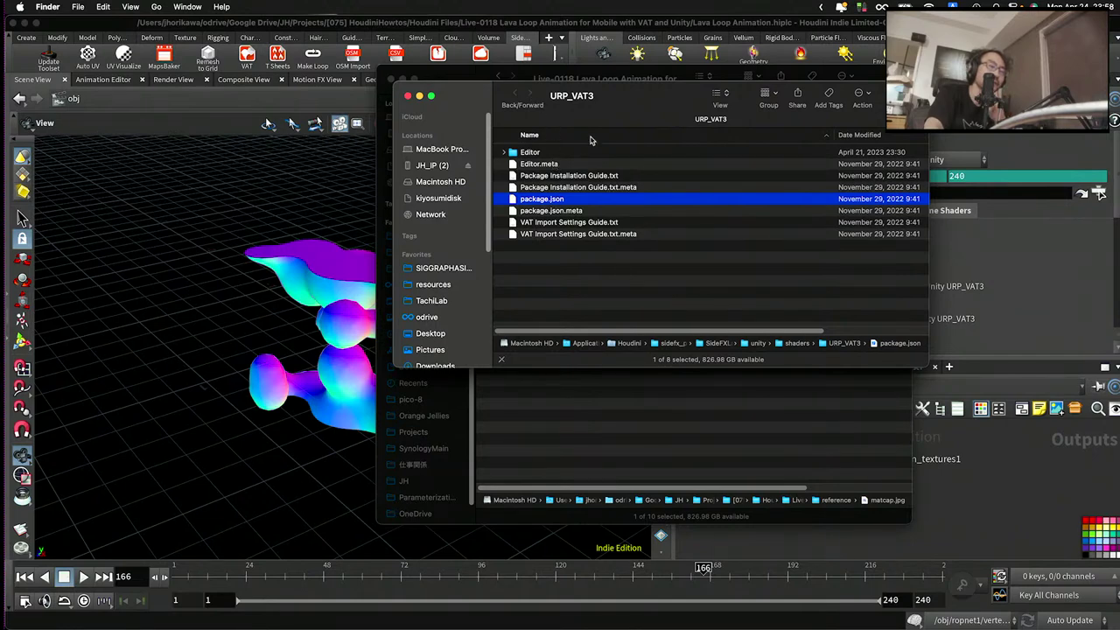
left_click_drag(617, 99, 829, 325)
- Bring Houdini forward and review the VAT node's Input tab requirements
left_click(976, 261)
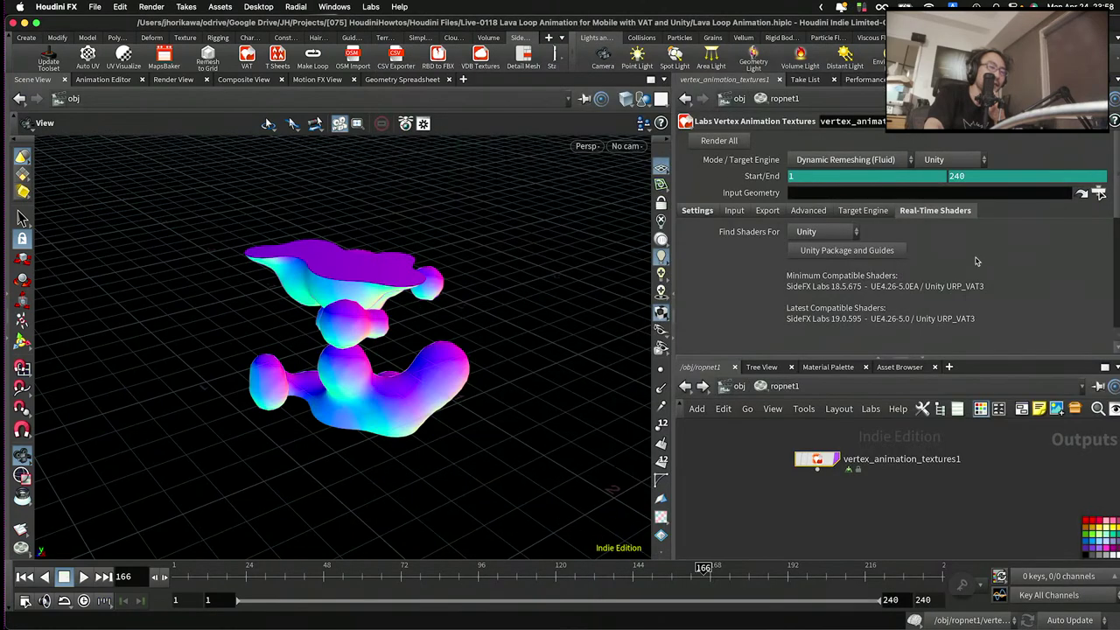
left_click(733, 212)
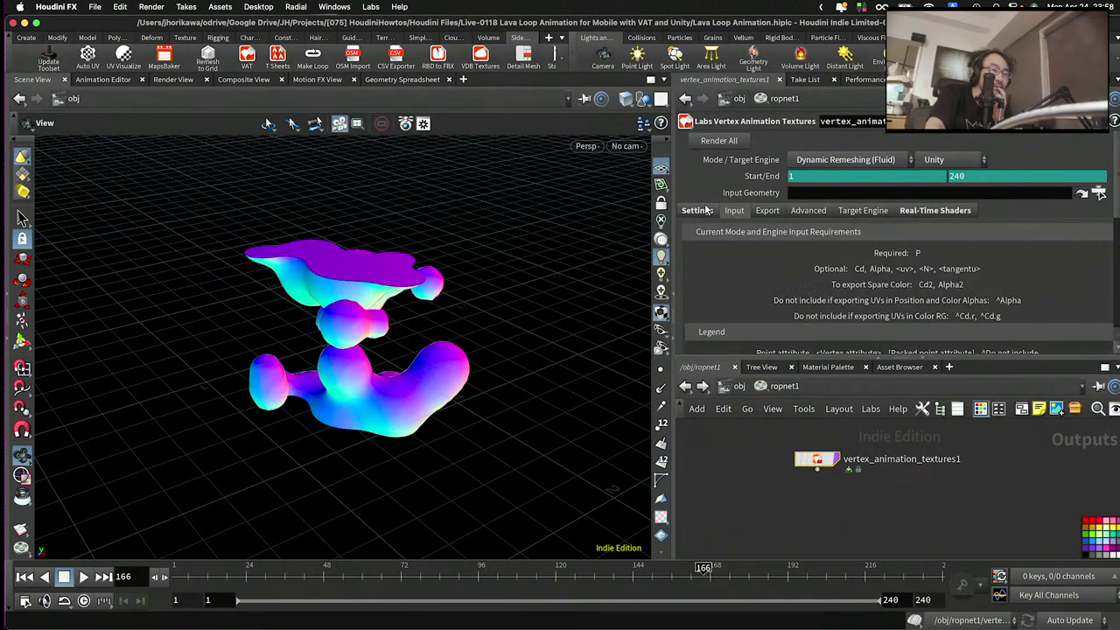
left_click(714, 209)
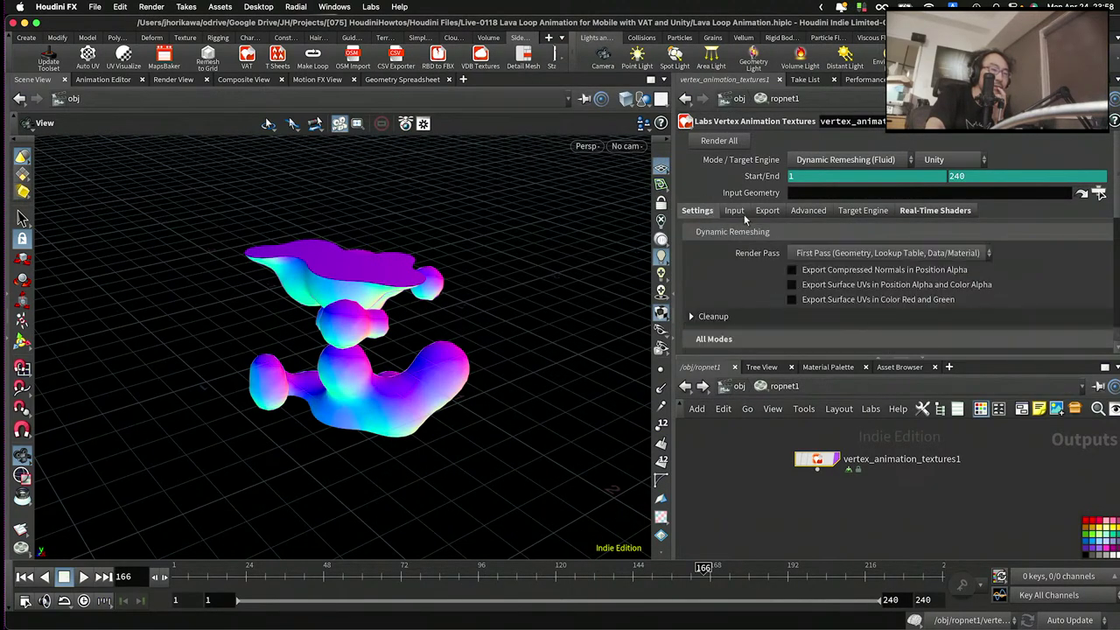
left_click(740, 212)
scroll(774, 215, "down", 5)
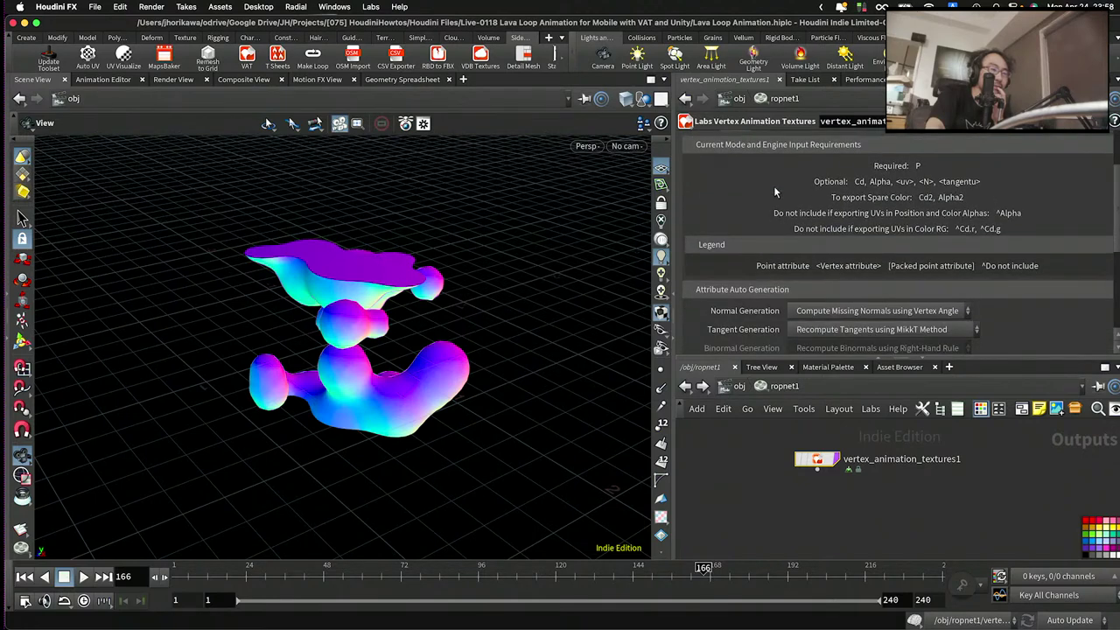
scroll(773, 185, "down", 3)
scroll(773, 185, "up", 6)
- Enable Export Compressed Normals in Position Alpha, then go from /obj into geo1
left_click(697, 159)
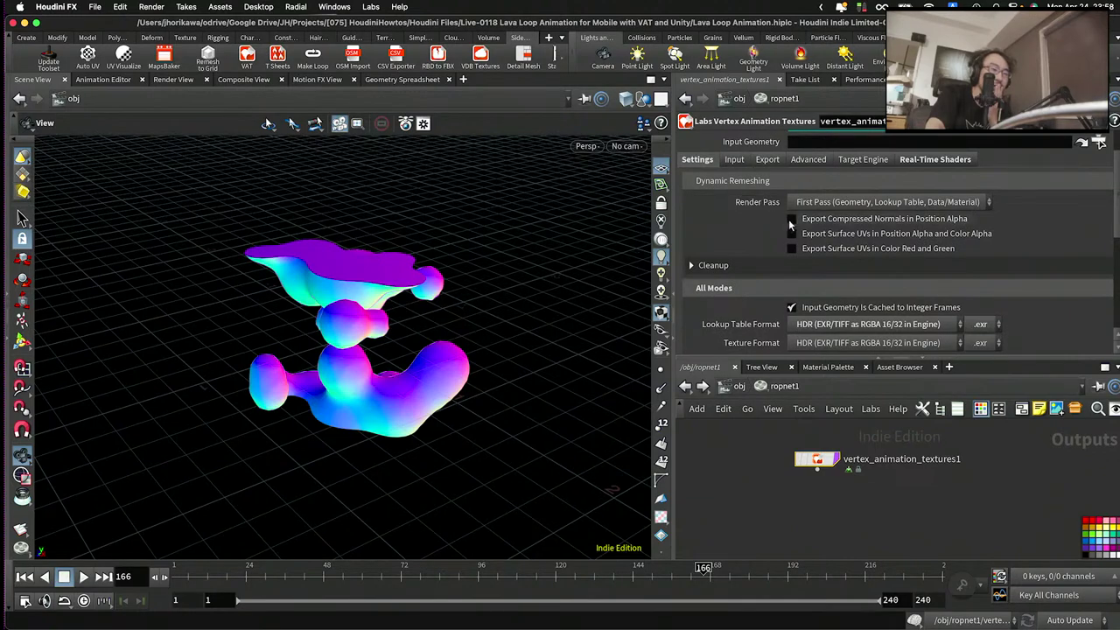
left_click(791, 220)
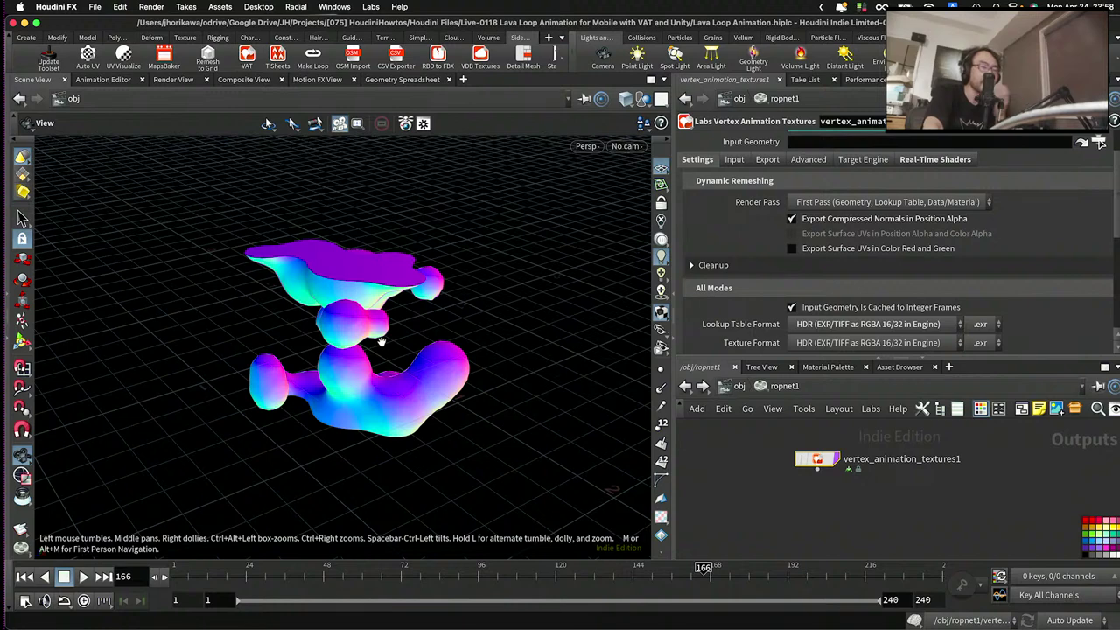
left_click(736, 387)
double_click(844, 478)
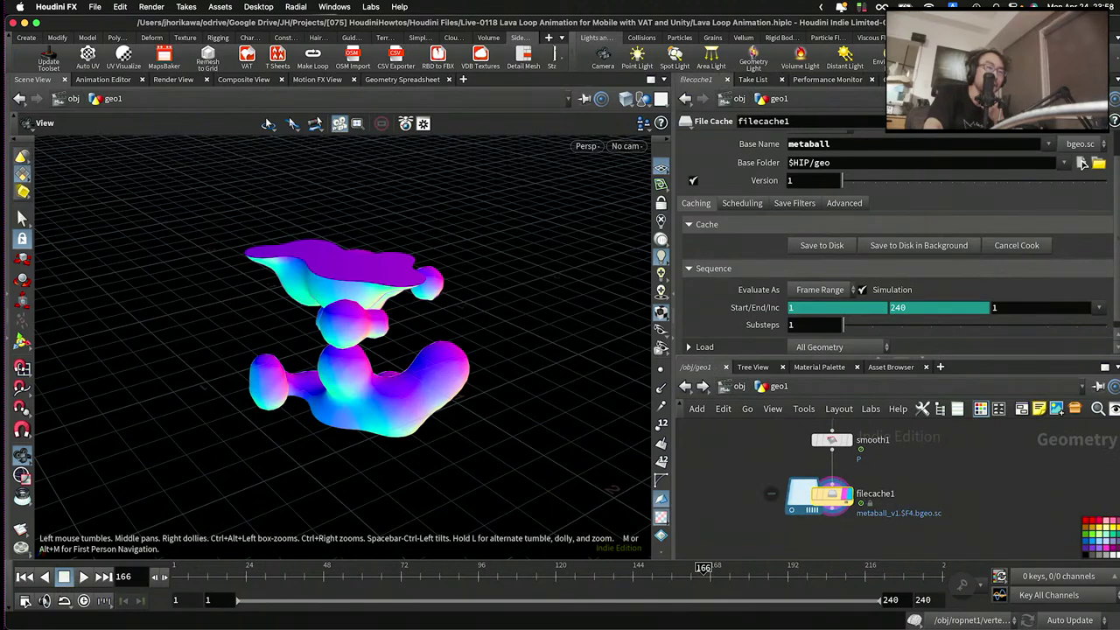
- Inspect the cached geometry's point attributes in a spreadsheet
key("alt+8")
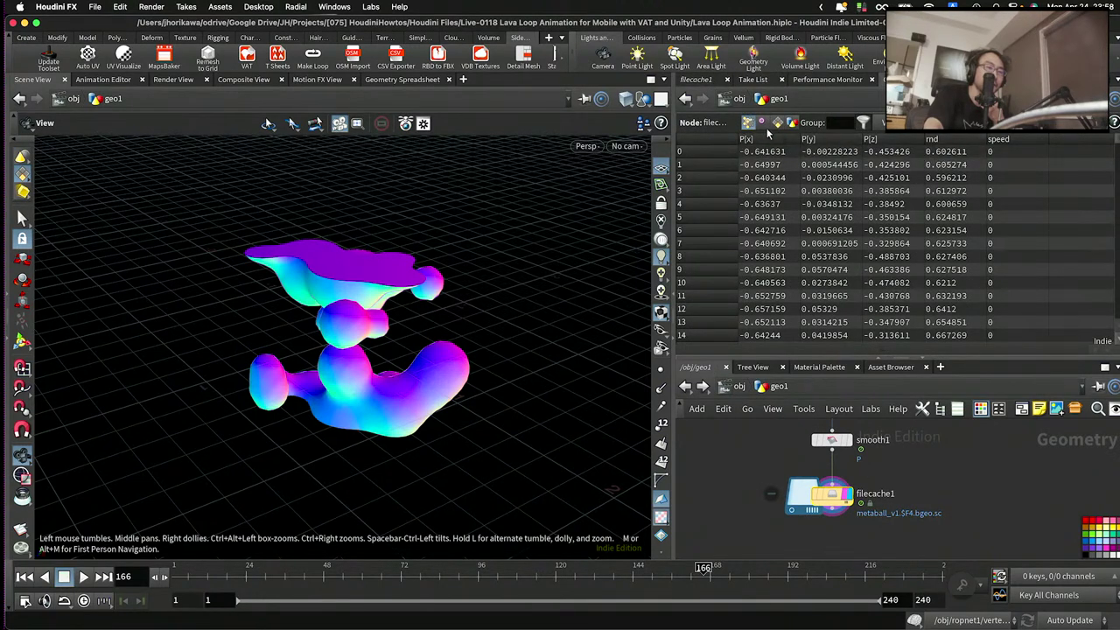
left_click(762, 123)
left_click(748, 122)
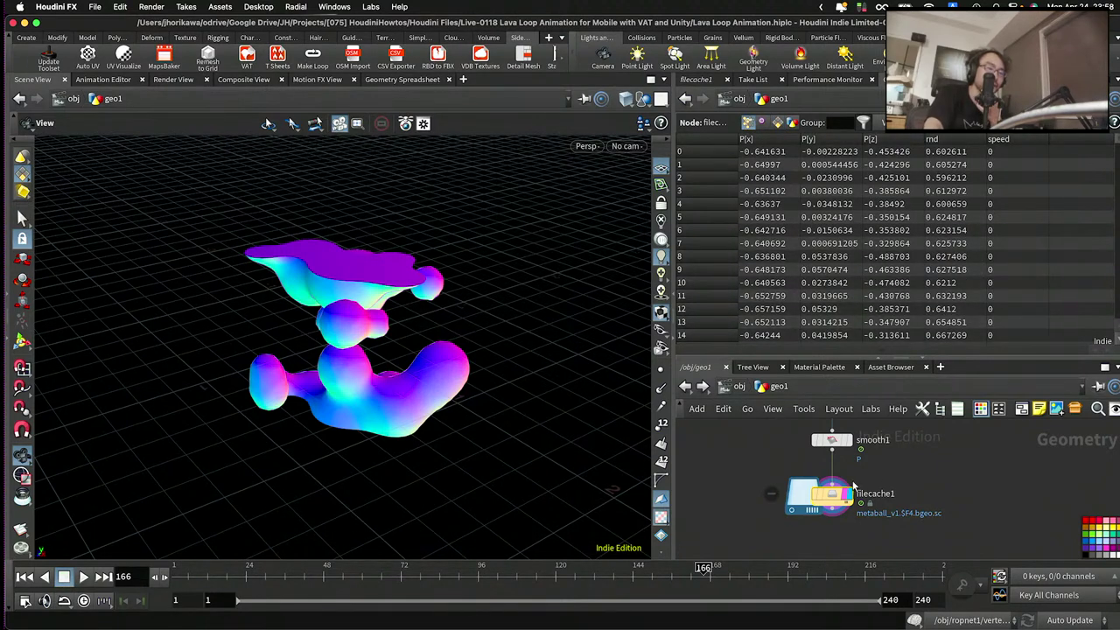
scroll(853, 478, "up", 4)
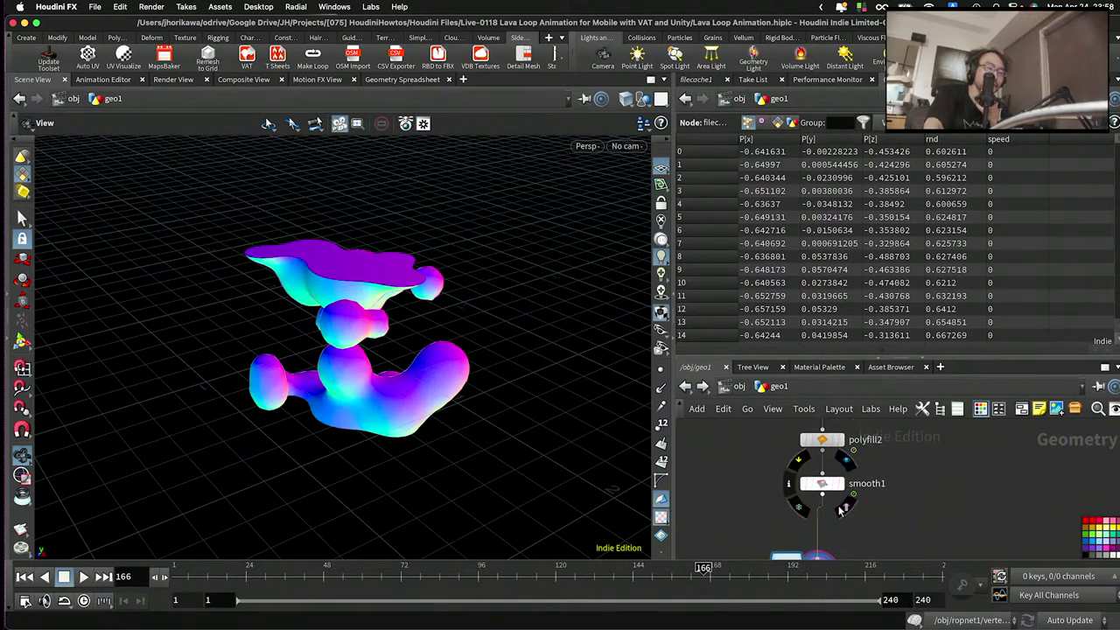
scroll(866, 476, "up", 3)
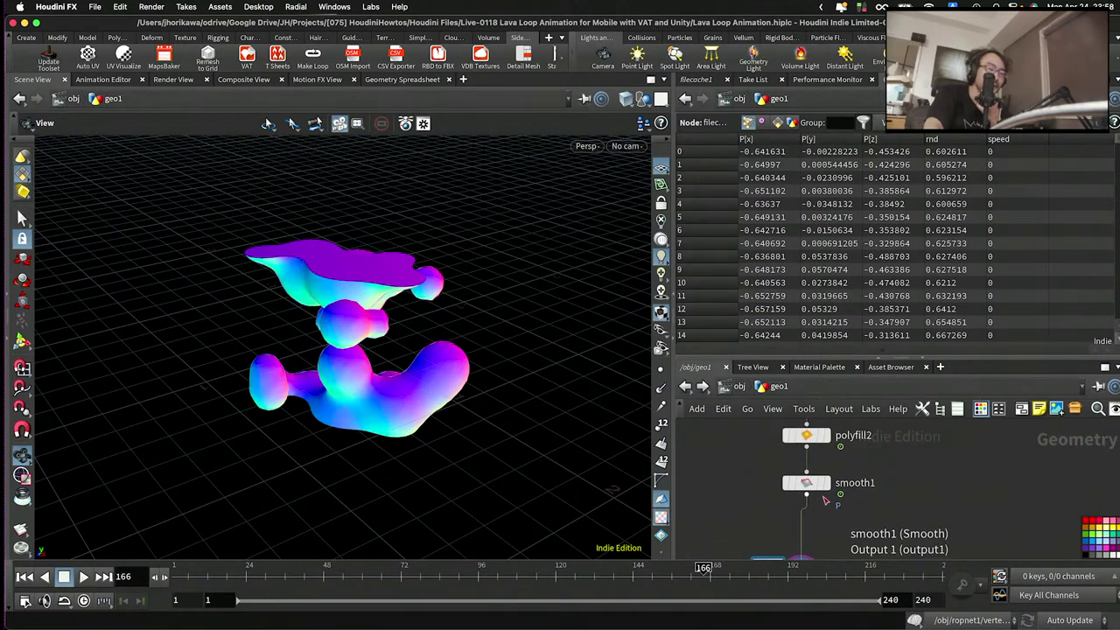
scroll(848, 495, "down", 2)
- Insert a Normal node on the wire between smooth1 and filecache1
key("Tab")
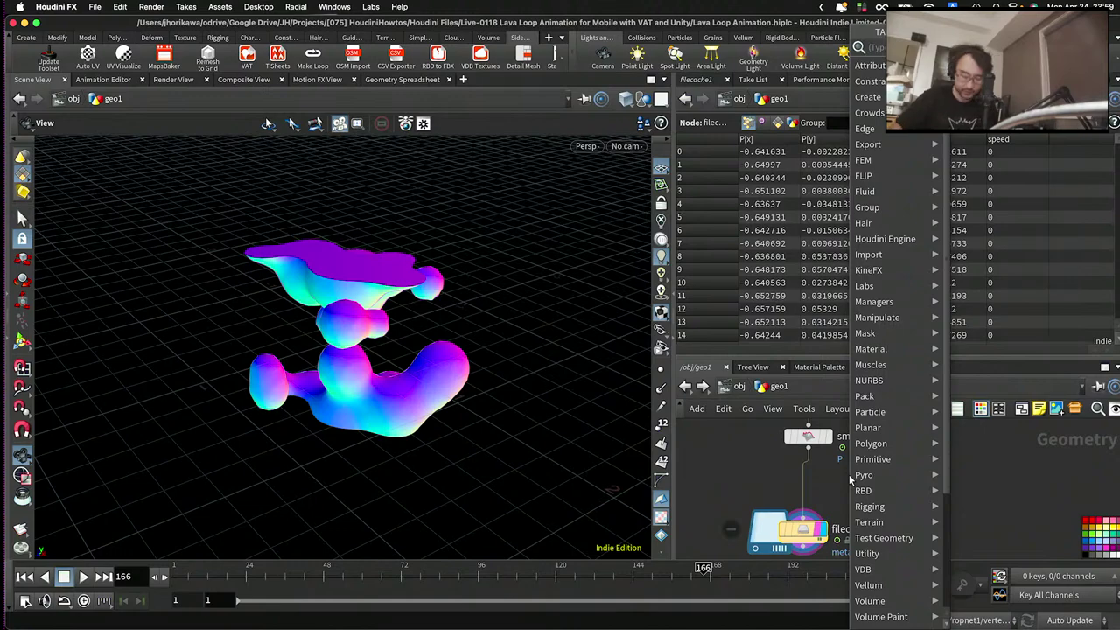
key("Return")
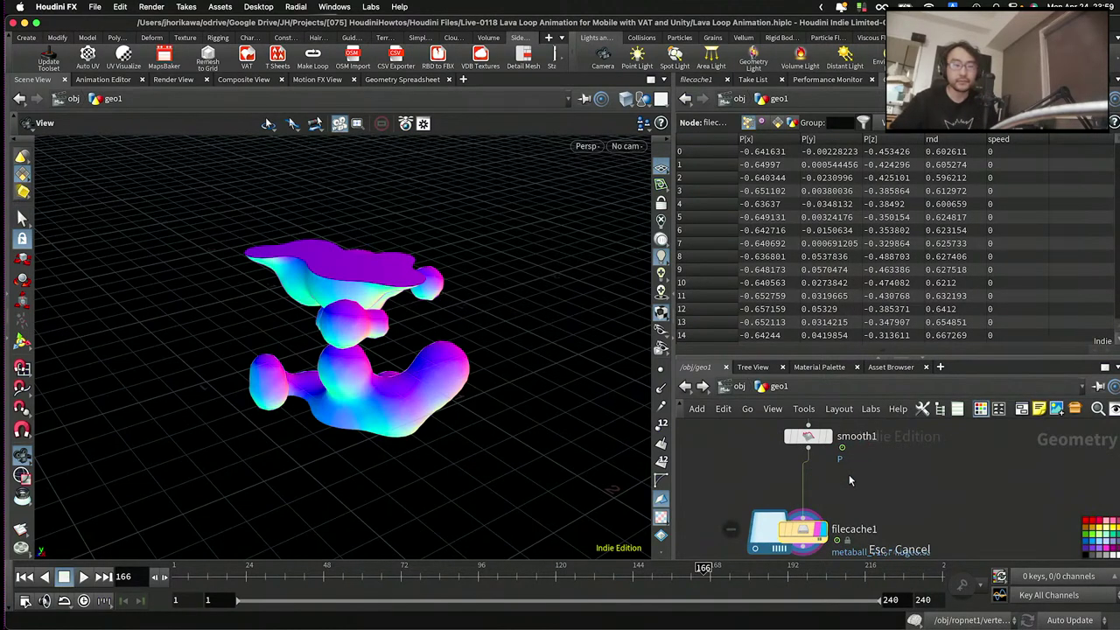
key("Tab")
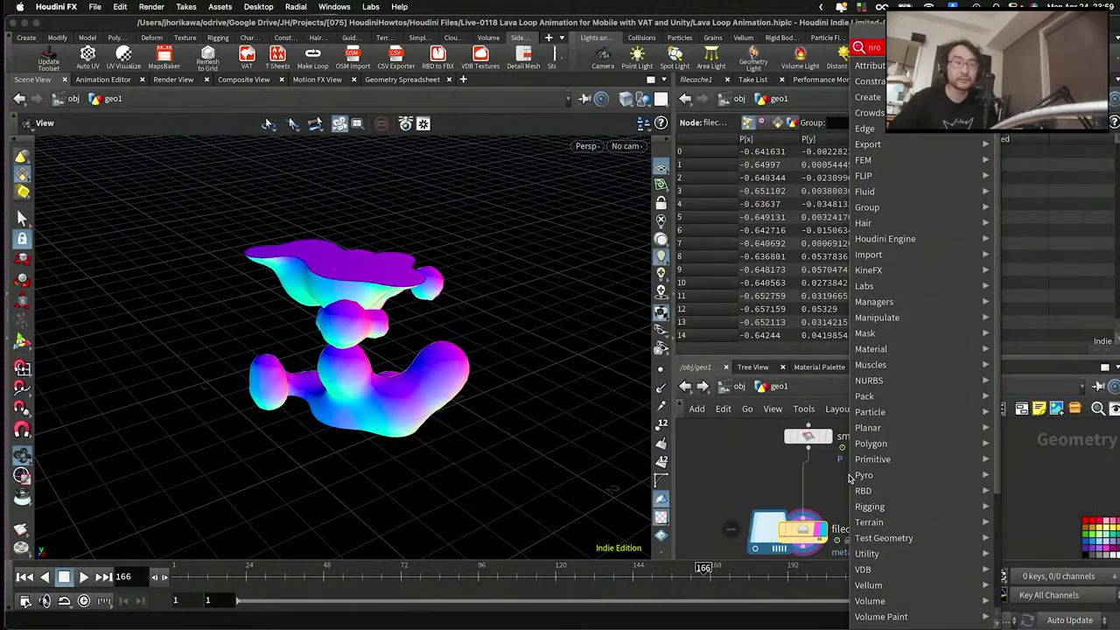
type("nro")
key("BackSpace")
key("BackSpace")
type("o")
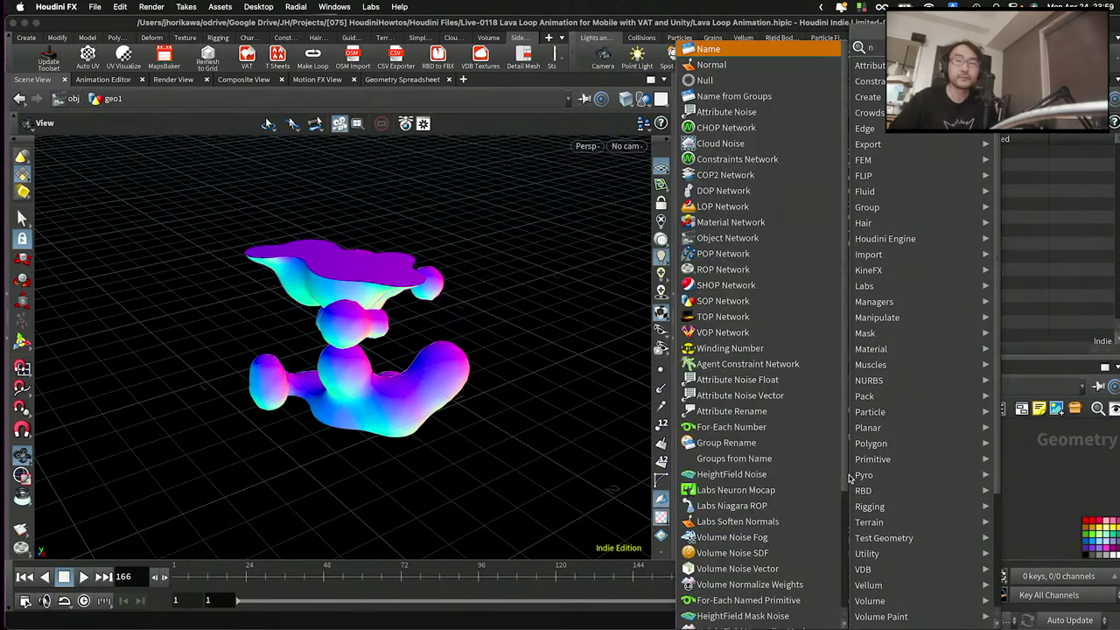
type("rm")
key("Return")
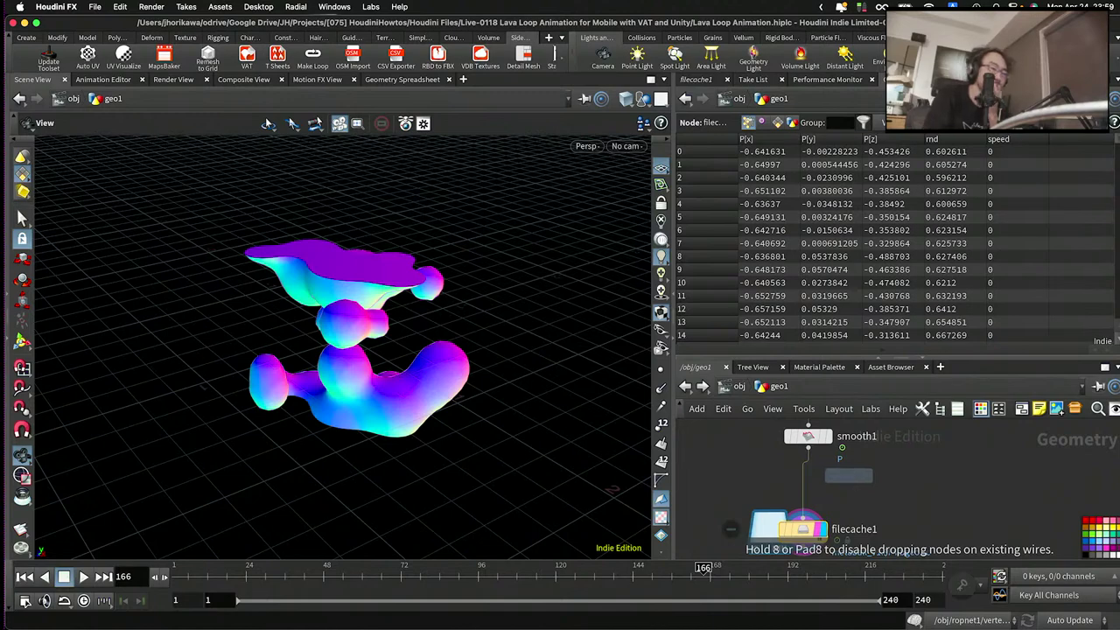
left_click(848, 497)
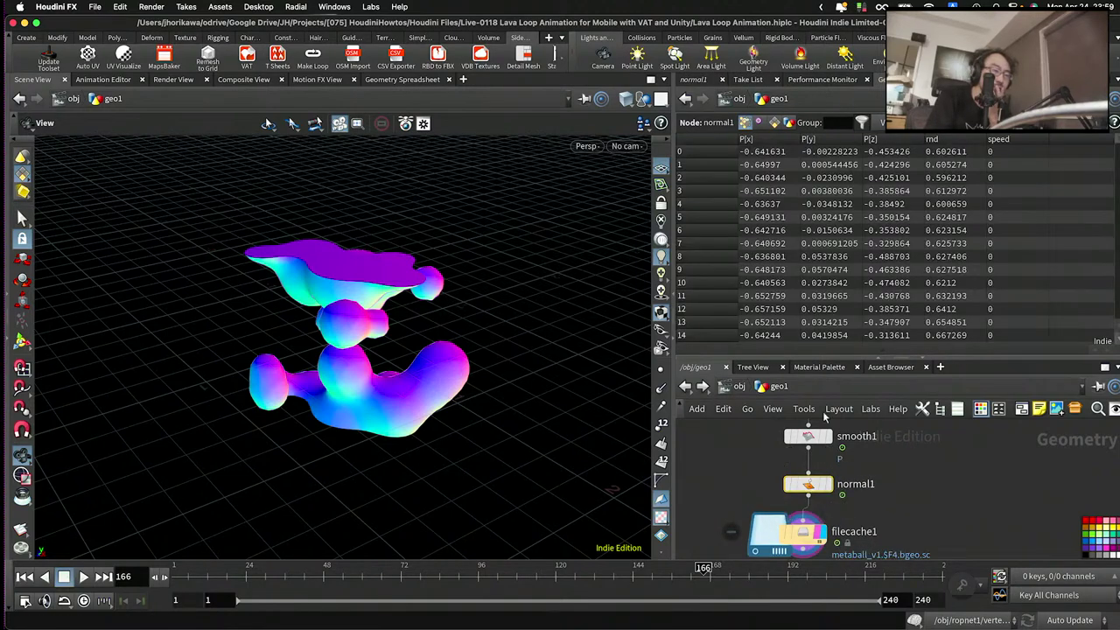
- Set normal1's Add Normals To option to Points, then select filecache1
left_click(704, 79)
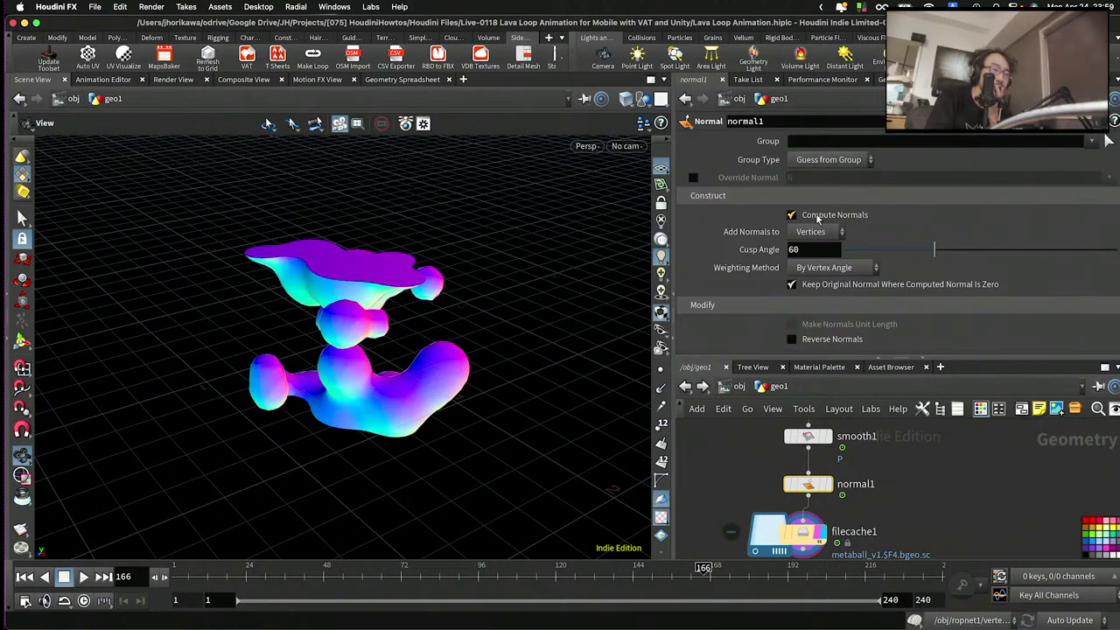
left_click(815, 231)
left_click(820, 249)
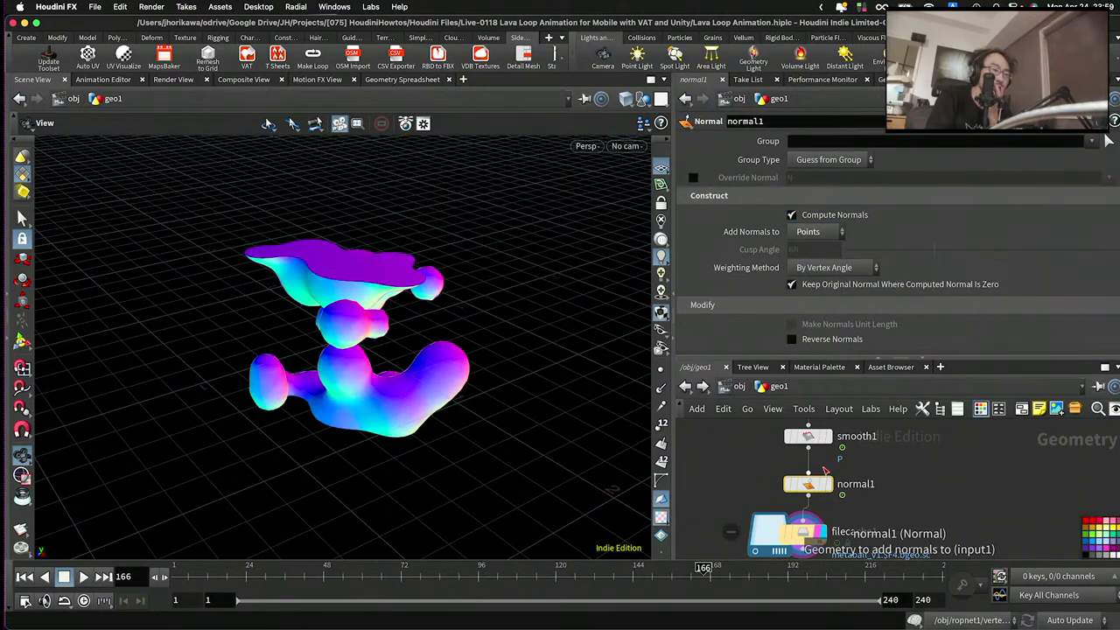
mouse_move(816, 487)
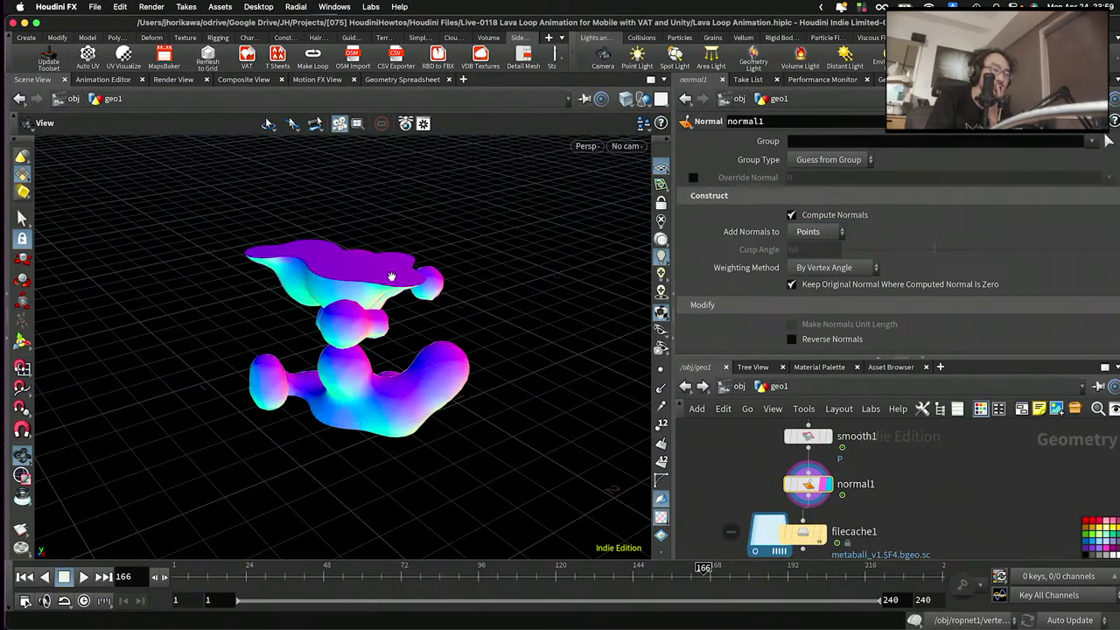
left_click_drag(391, 277, 371, 300)
scroll(727, 466, "down", 3)
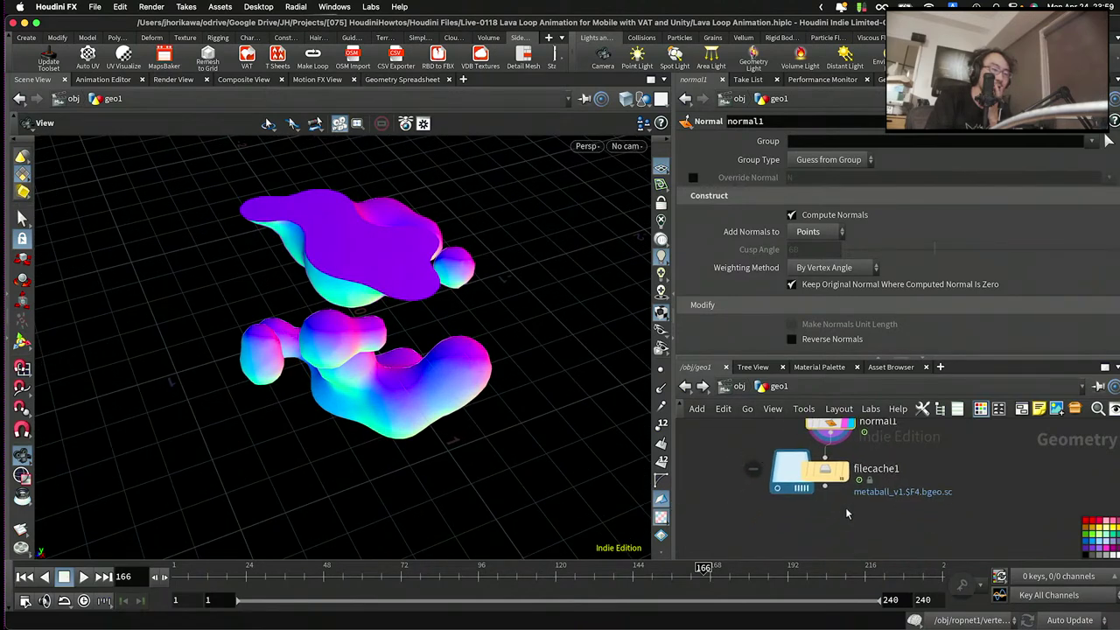
left_click(822, 473)
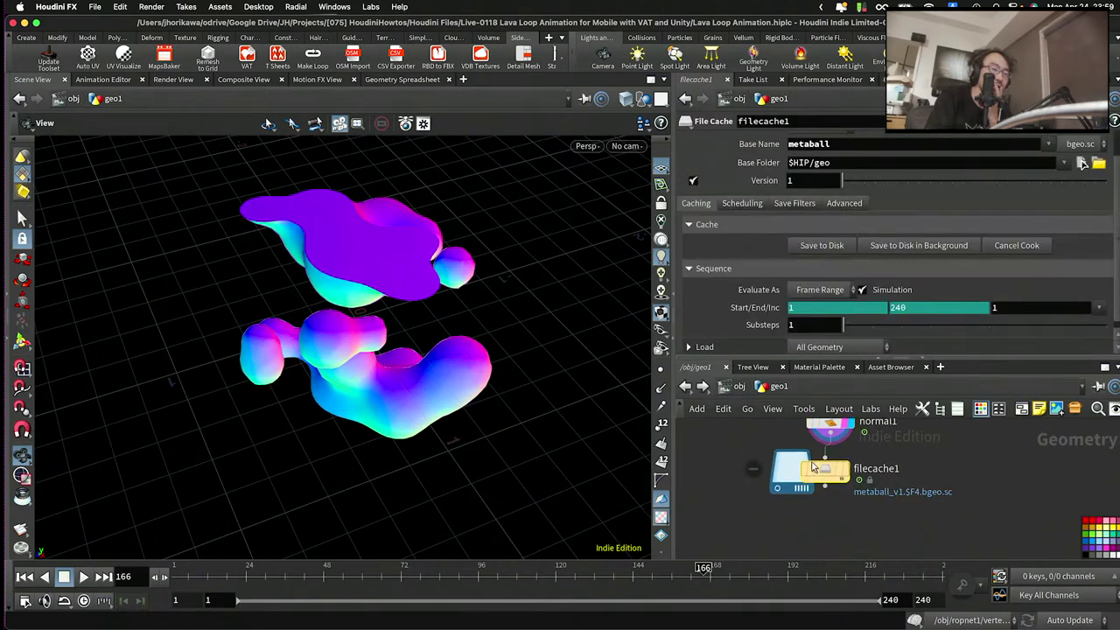
- Start writing filecache1's metaball cache to disk and move the progress window aside
left_click(821, 245)
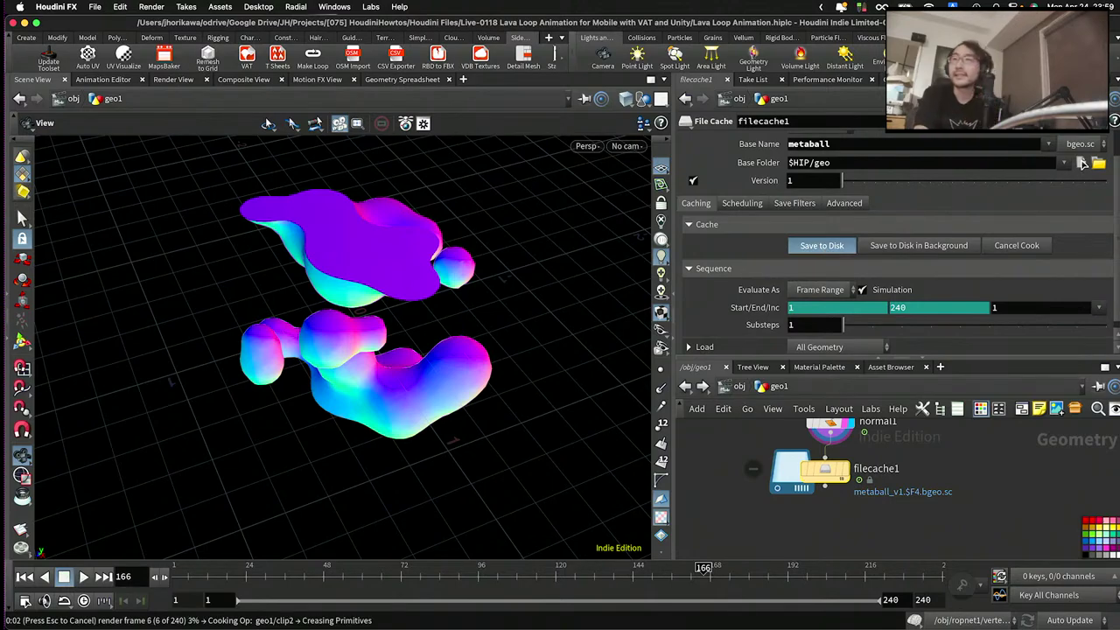
key("ctrl+Up")
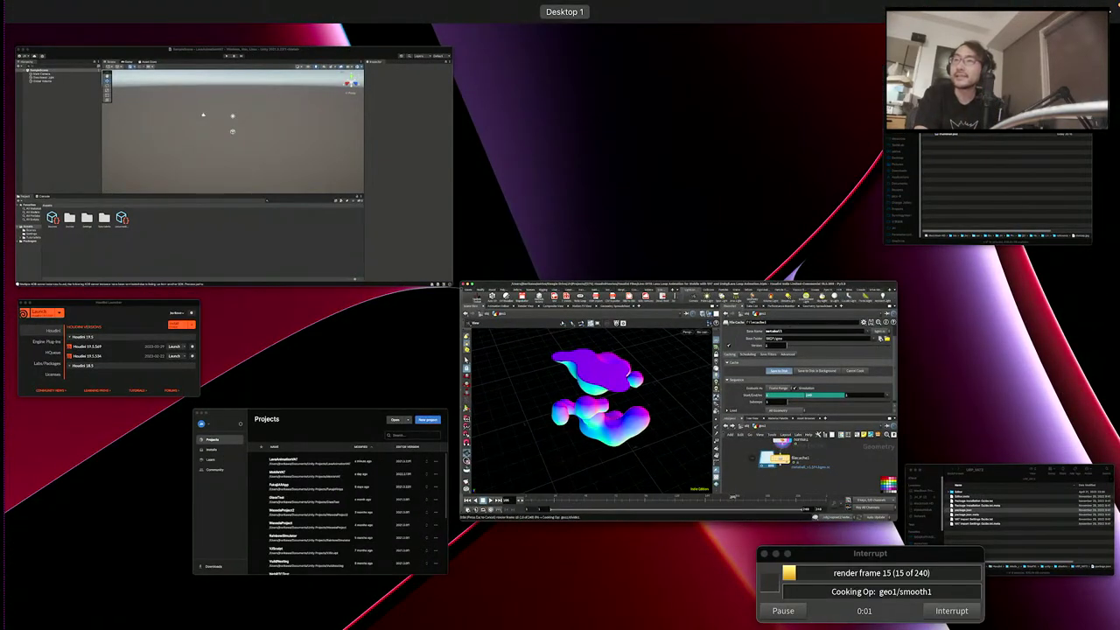
key("ctrl+Up")
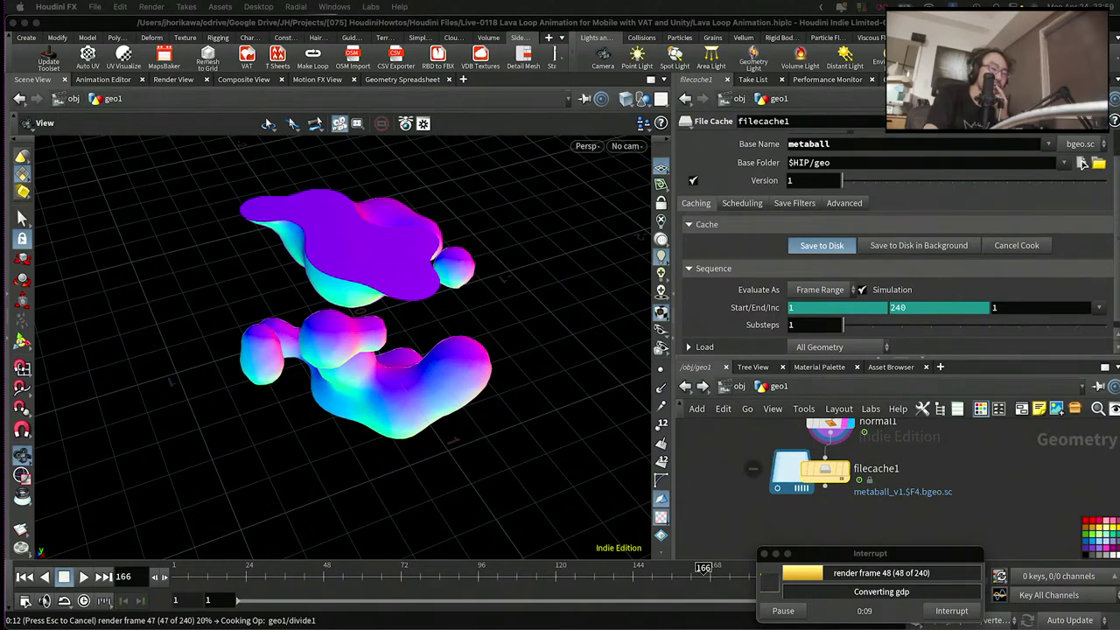
key("F11")
key("F11")
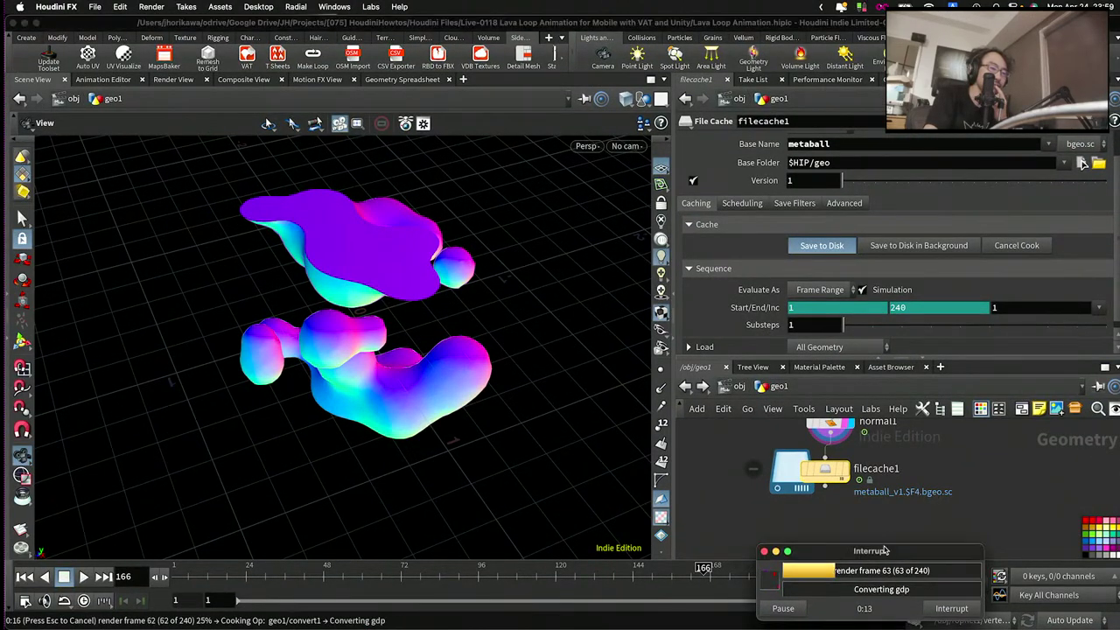
left_click_drag(842, 554, 826, 490)
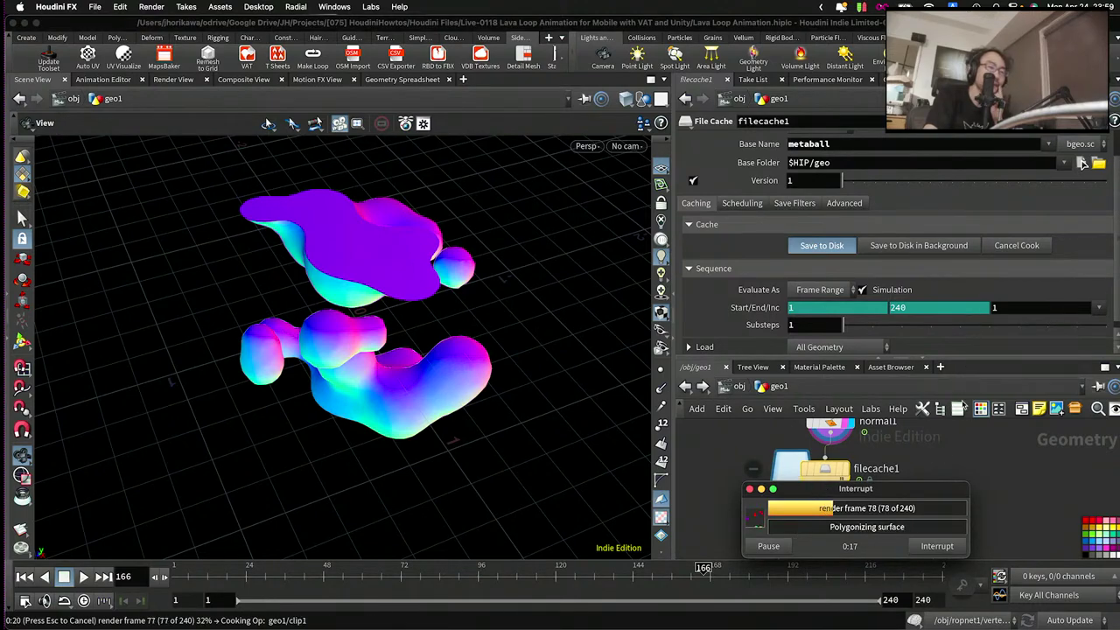
- Move the URP_VAT3 Finder window to the top right and switch to Unity
key("ctrl+Up")
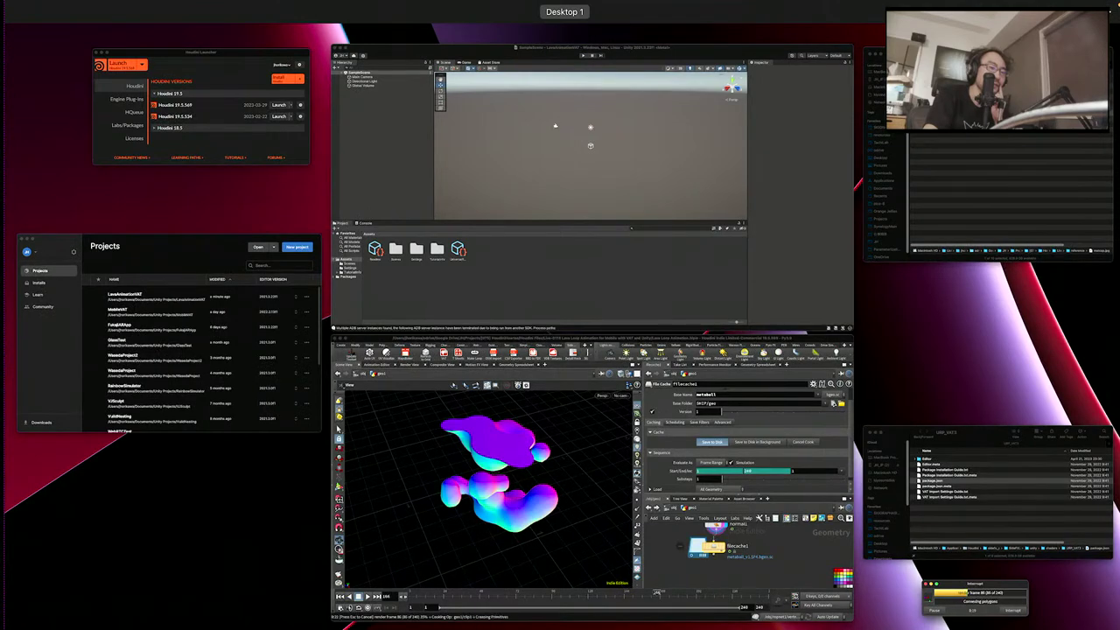
left_click(899, 433)
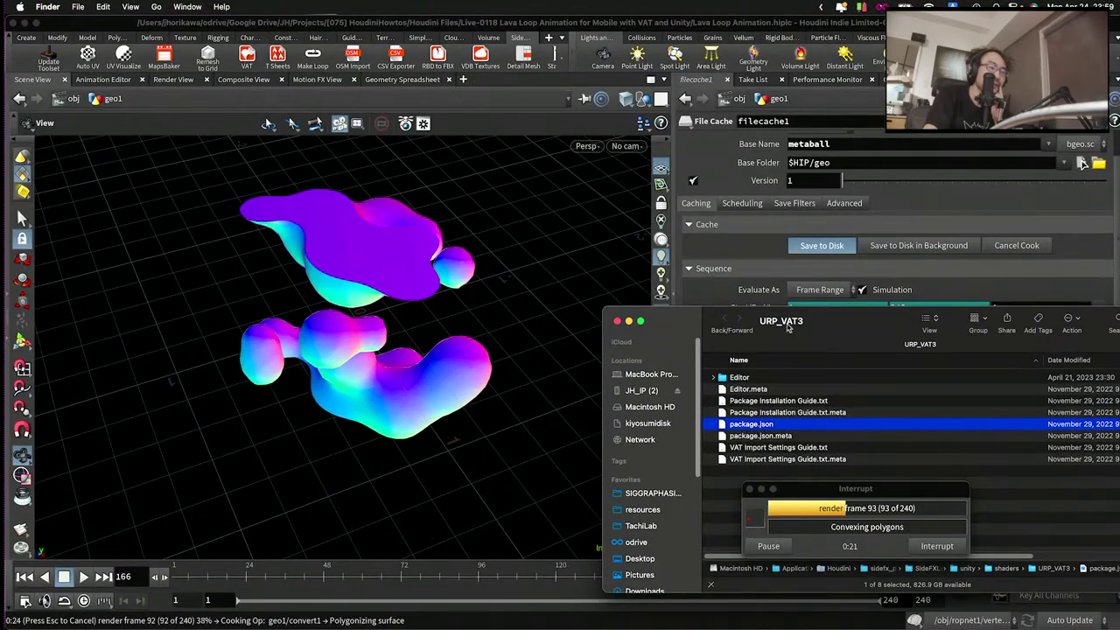
left_click_drag(787, 328, 782, 123)
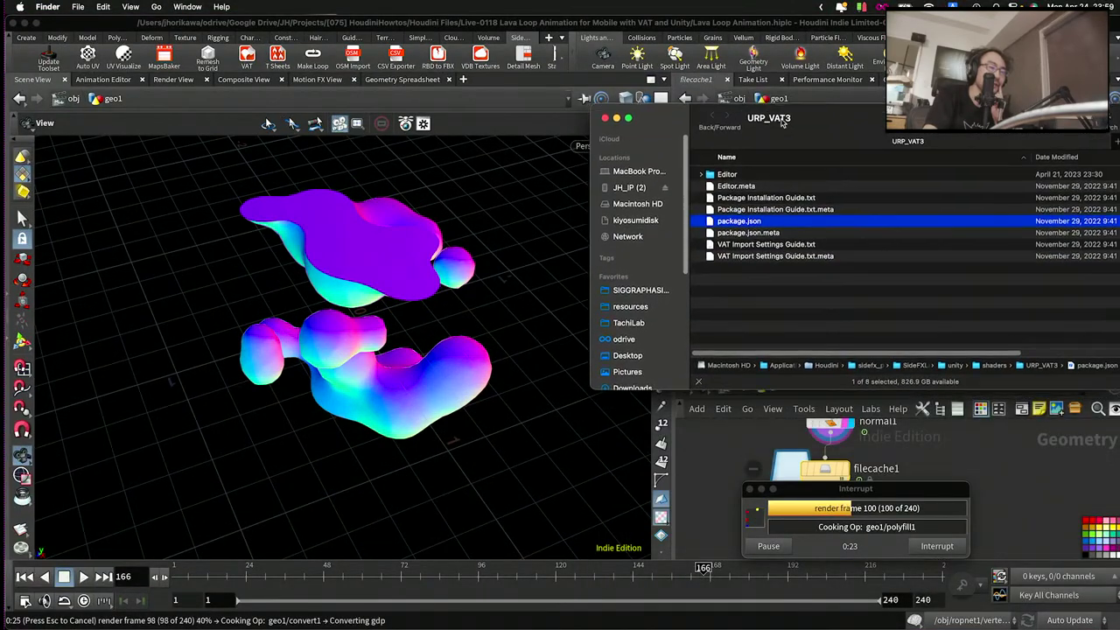
mouse_move(896, 618)
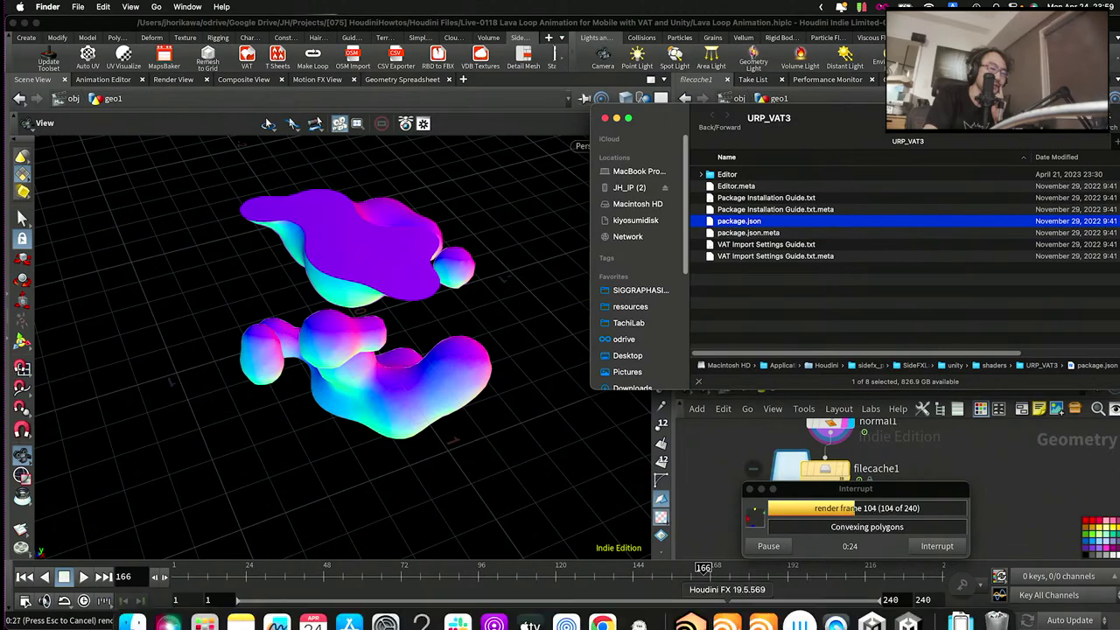
left_click(905, 613)
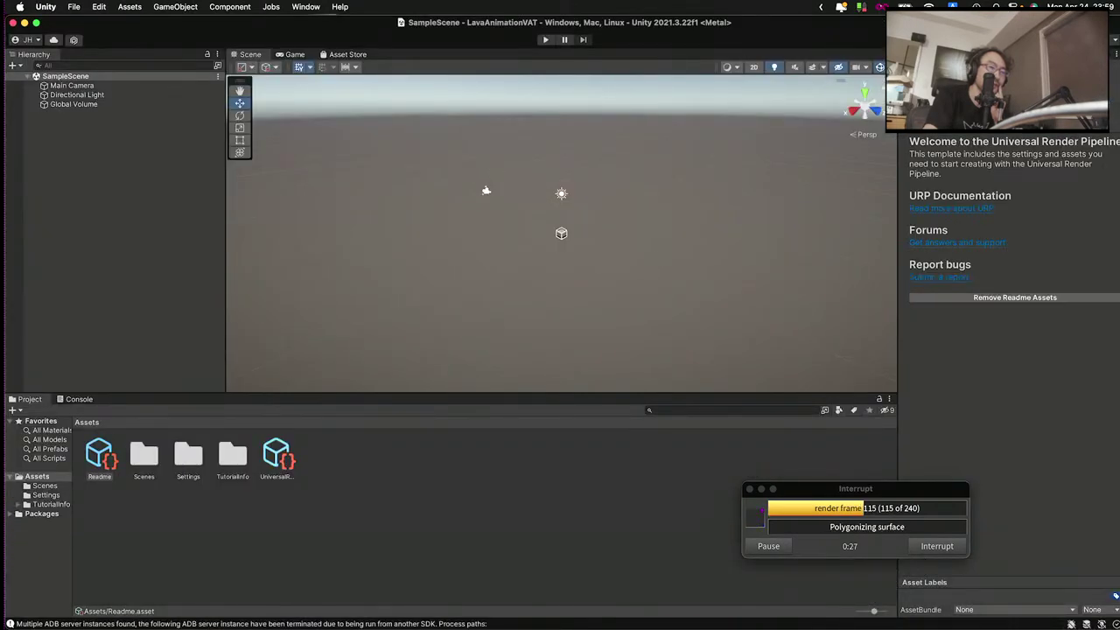
- Add the URP_VAT3 package to the project from its package.json on disk
left_click_drag(1118, 18, 680, 5)
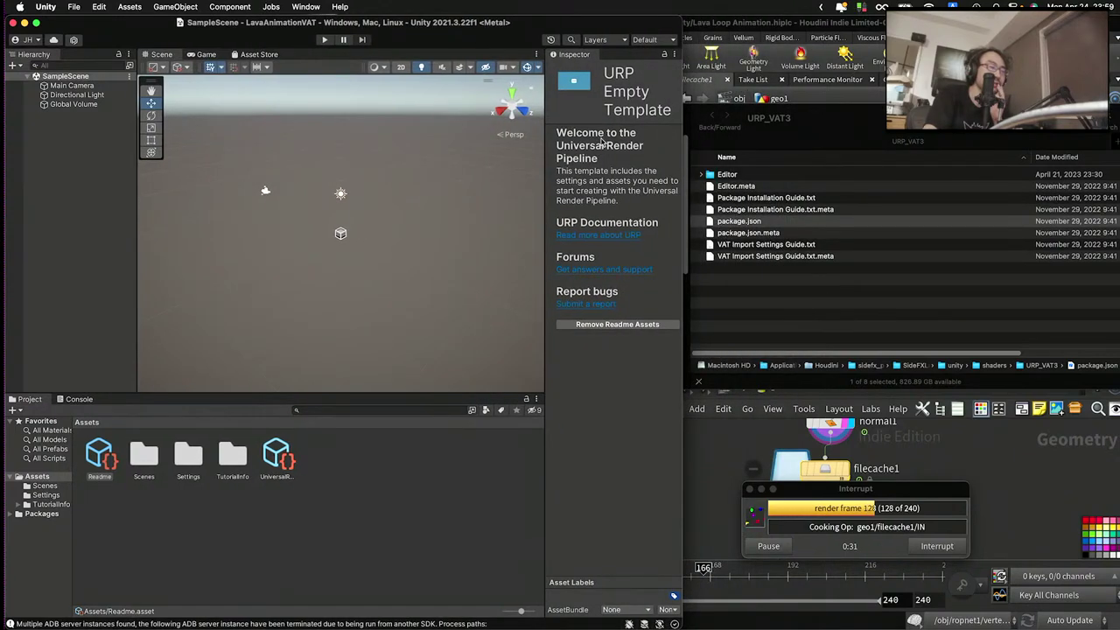
left_click(306, 7)
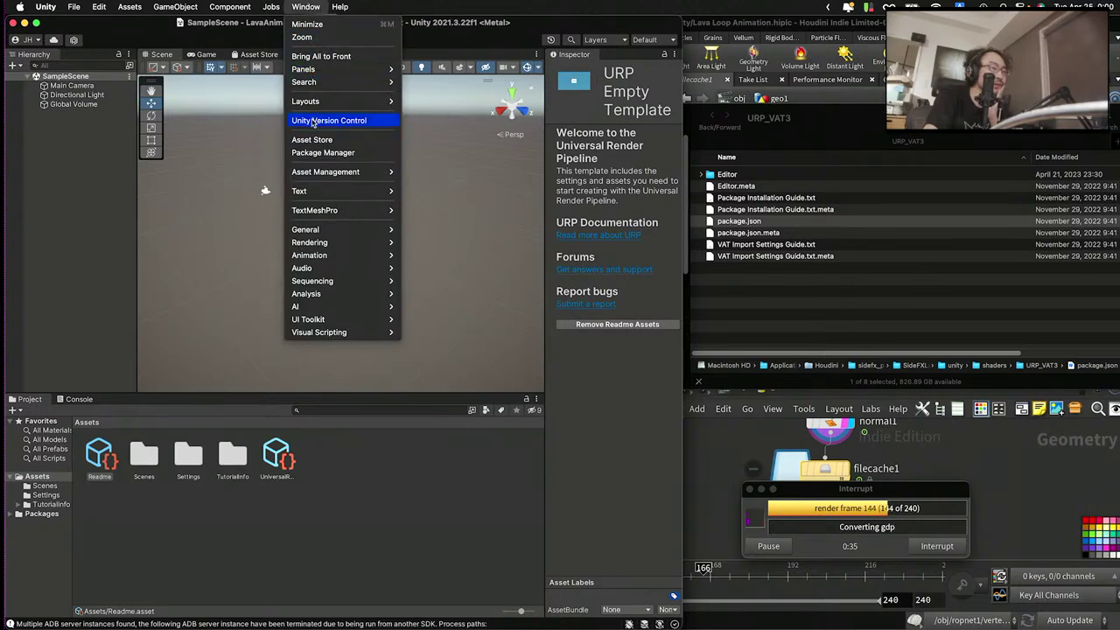
left_click(323, 153)
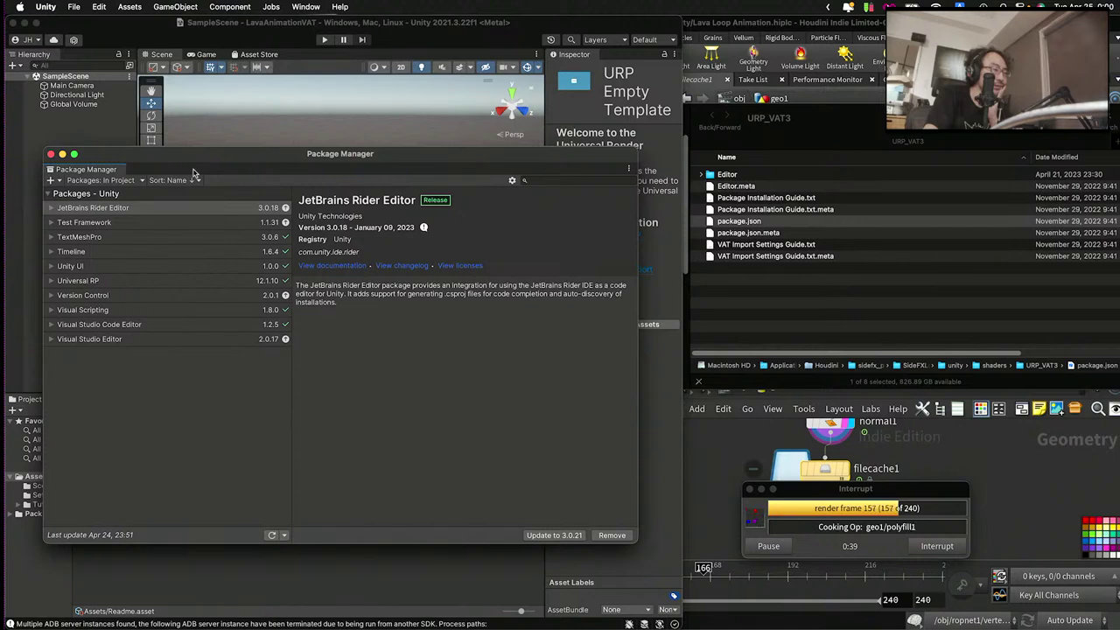
left_click(54, 180)
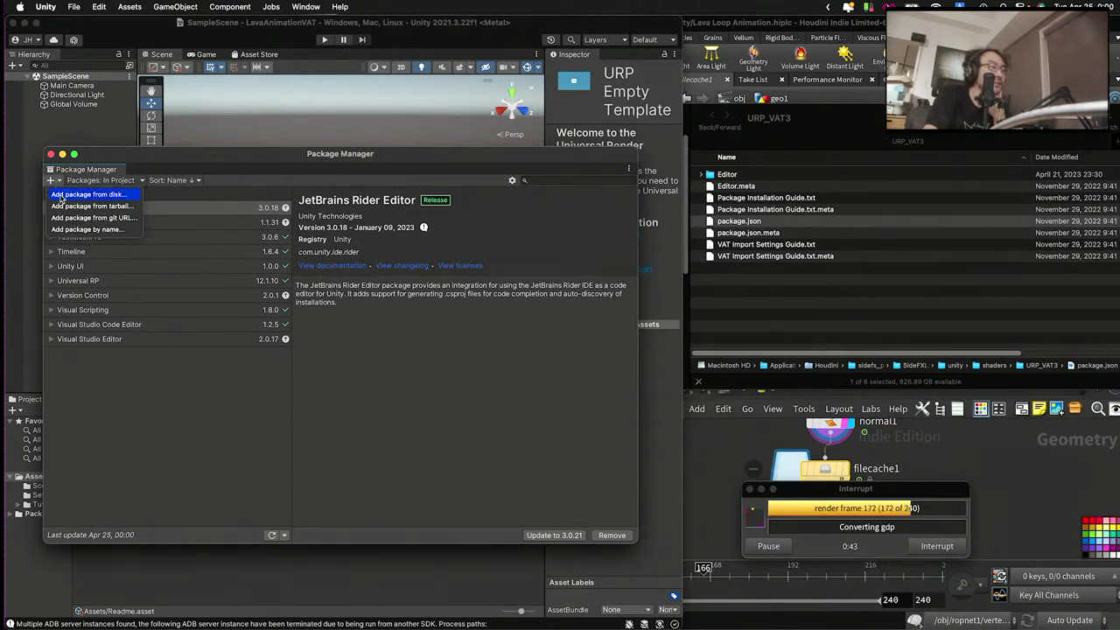
left_click(60, 196)
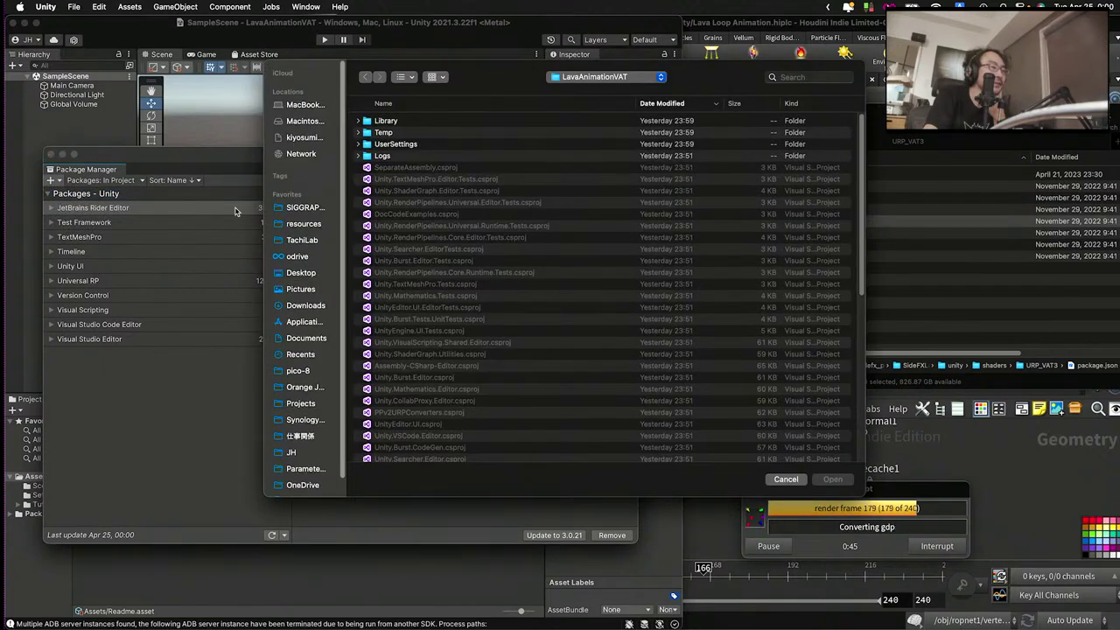
left_click(924, 354)
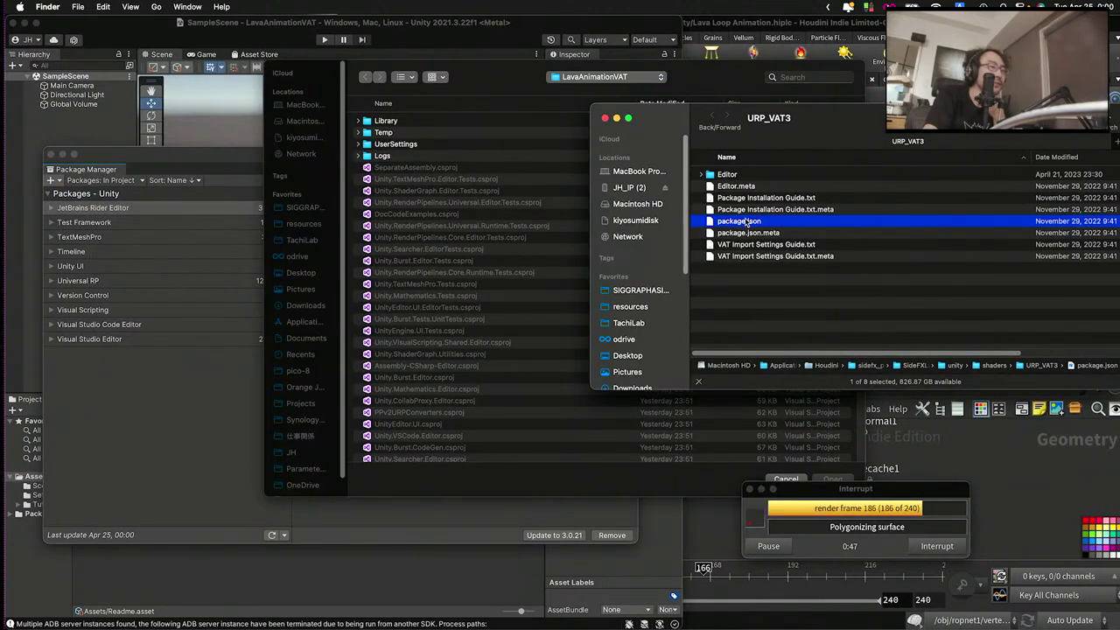
left_click_drag(746, 222, 483, 217)
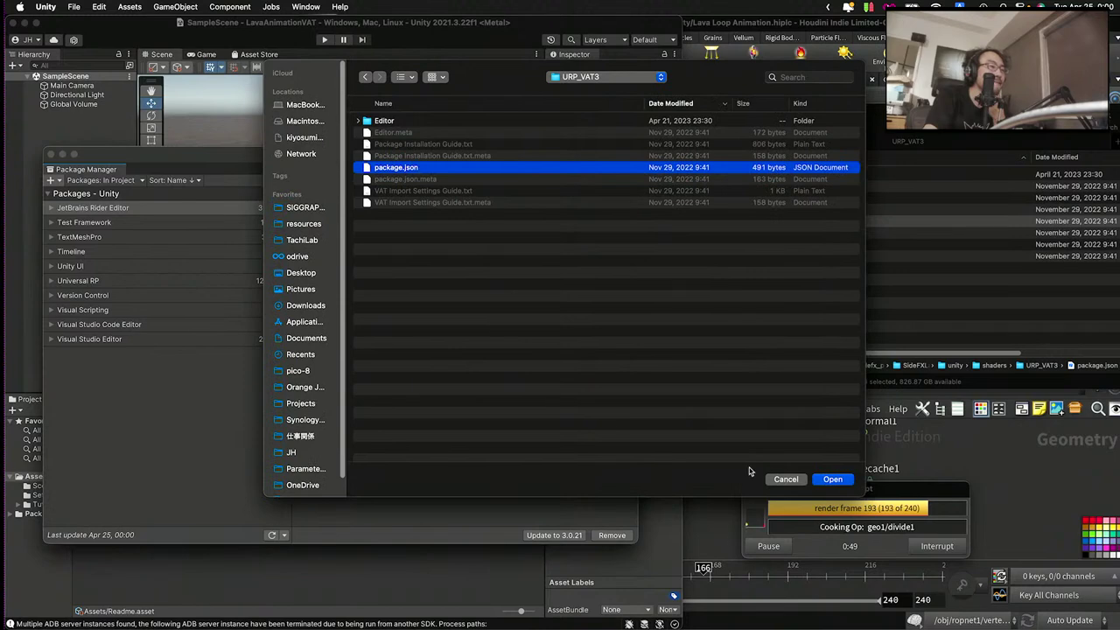
left_click(831, 479)
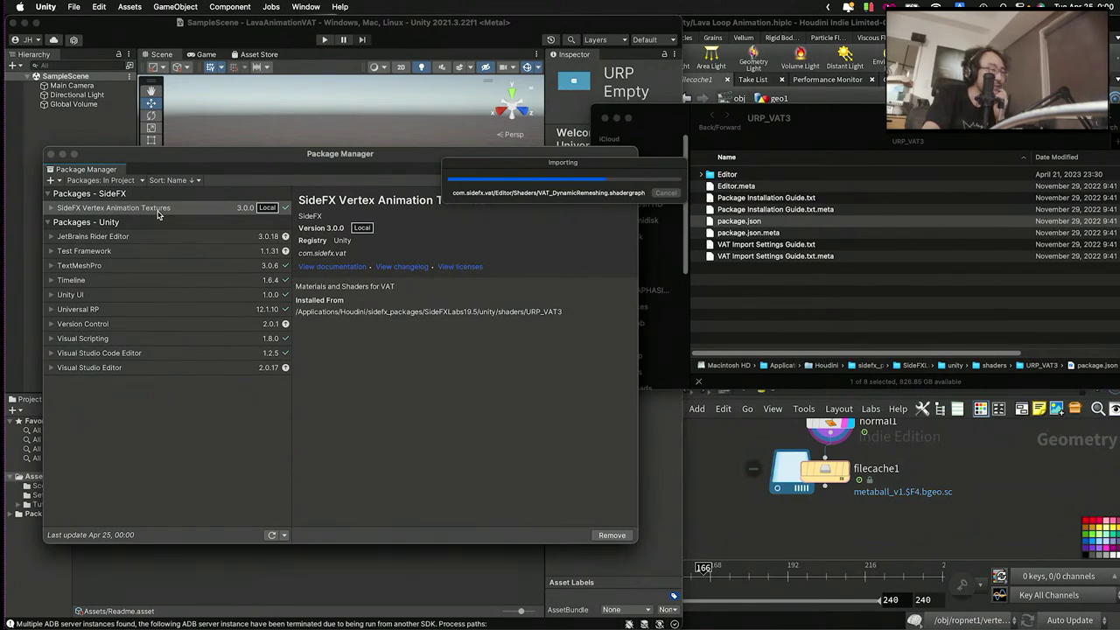
- Check the SideFX Vertex Animation Textures 3.0.0 details and close the Package Manager
left_click(51, 208)
left_click(50, 208)
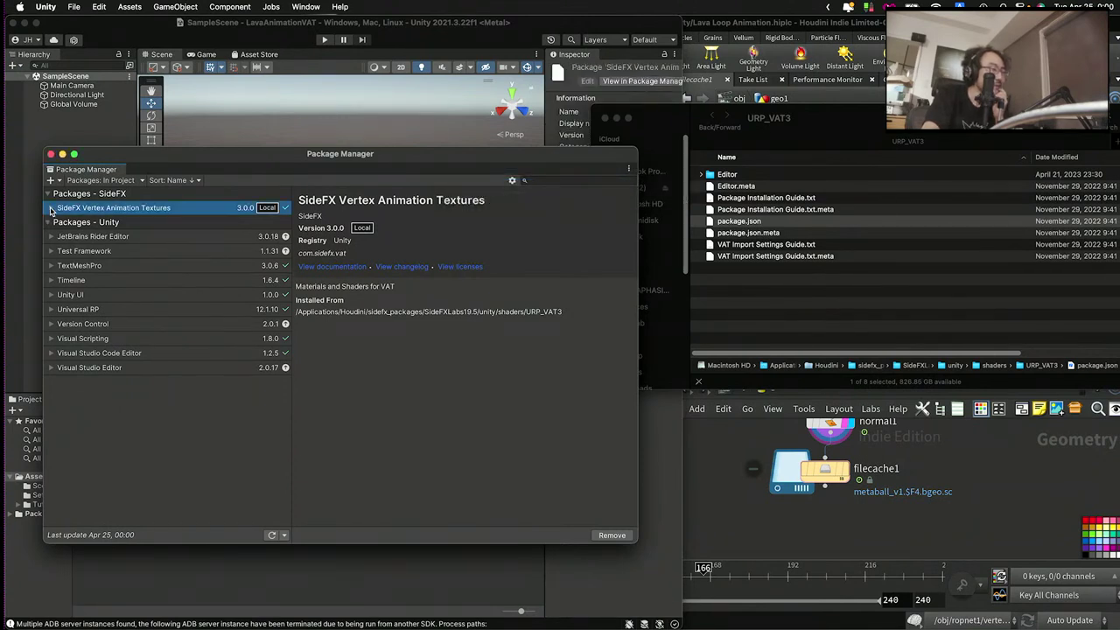
left_click(51, 154)
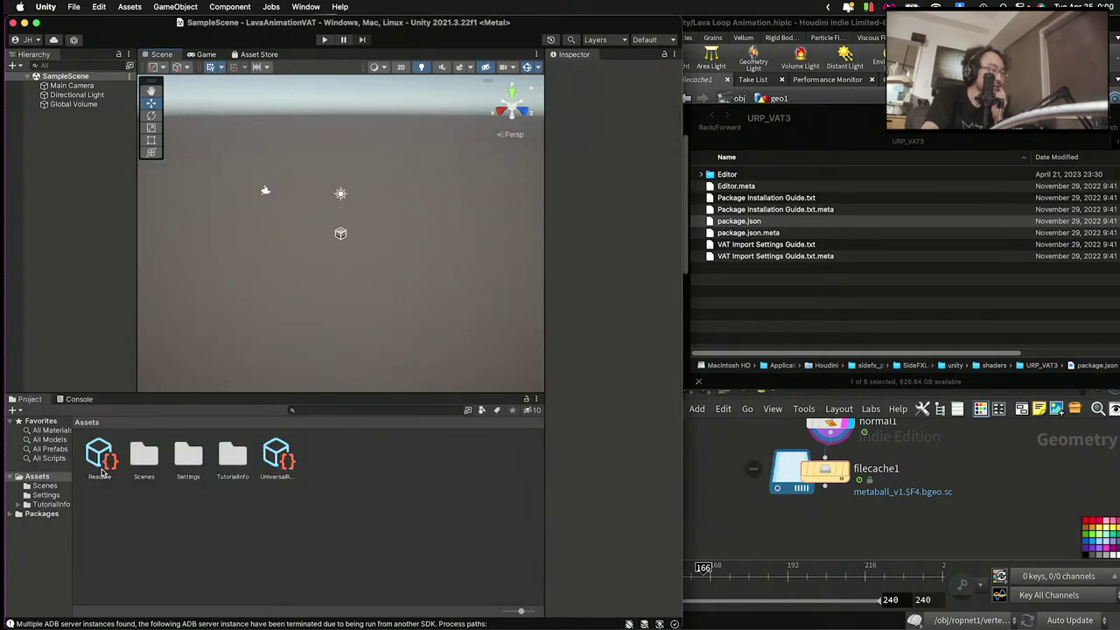
- Expand Packages > SideFX Vertex Animation Textures > Editor and show its Shaders folder
left_click(8, 513)
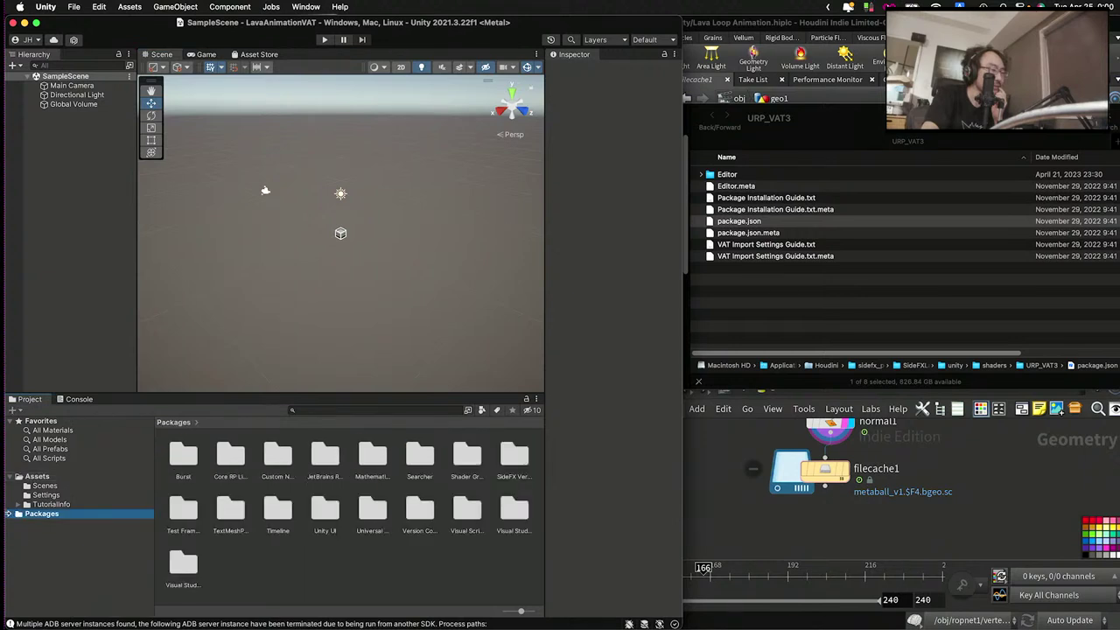
left_click(10, 513)
scroll(48, 525, "down", 3)
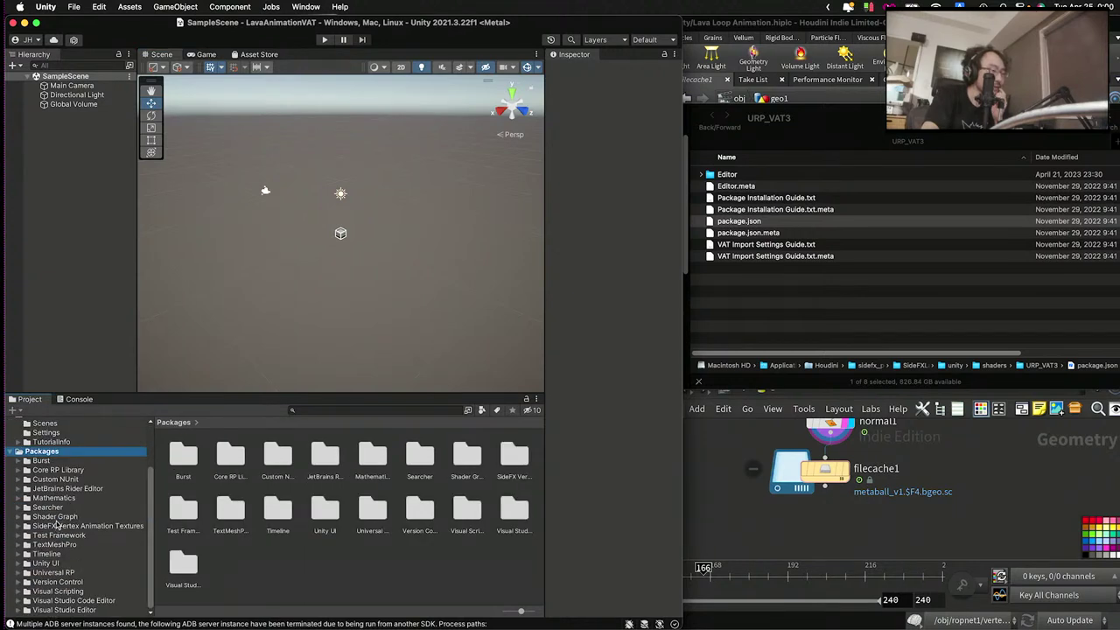
left_click(65, 525)
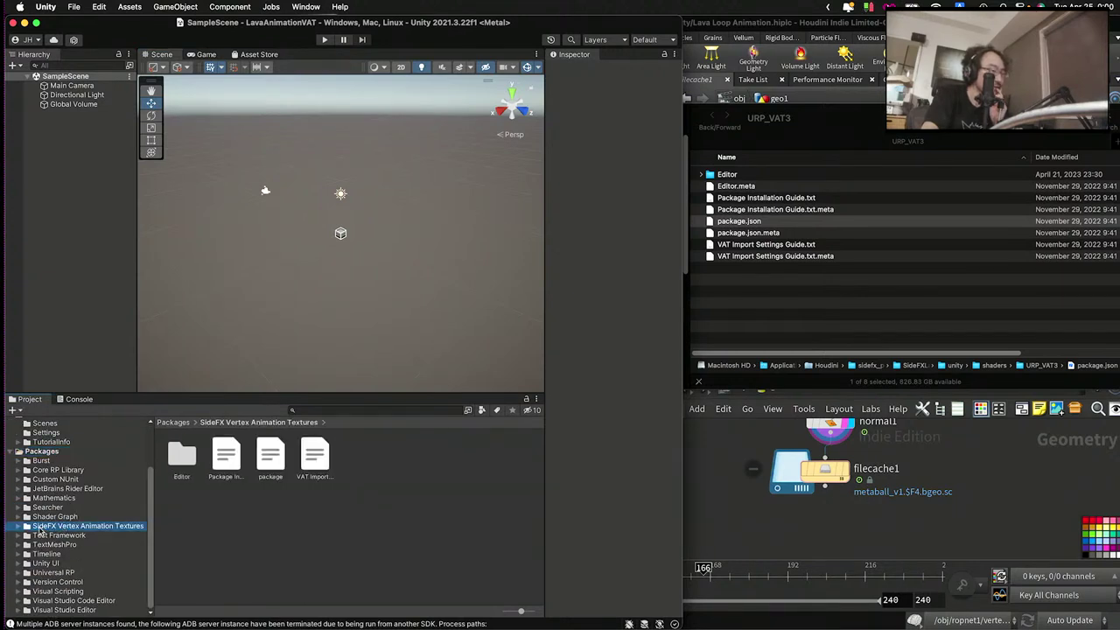
left_click(17, 525)
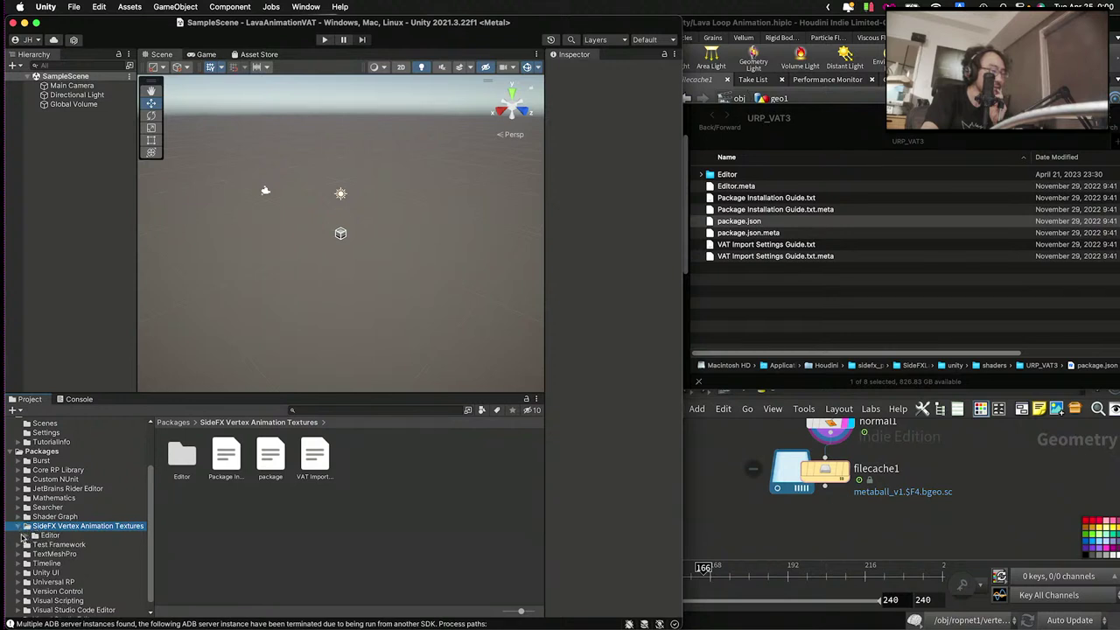
left_click(35, 535)
left_click(22, 535)
left_click(42, 553)
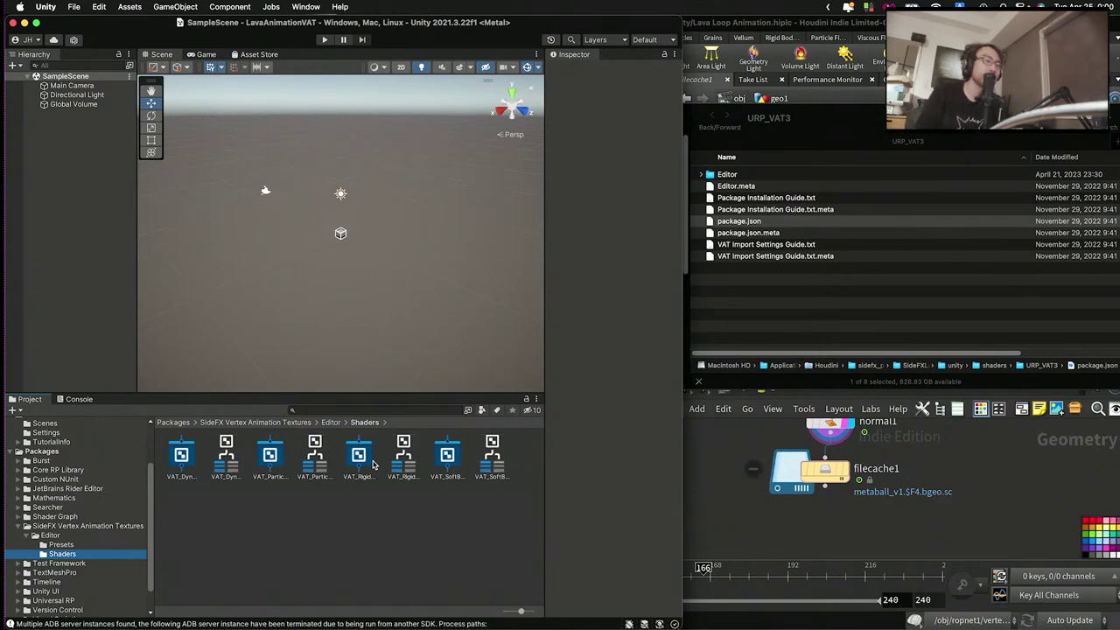
- Back in Houdini, go from geo1 up to /obj and into ropnet1
left_click(806, 525)
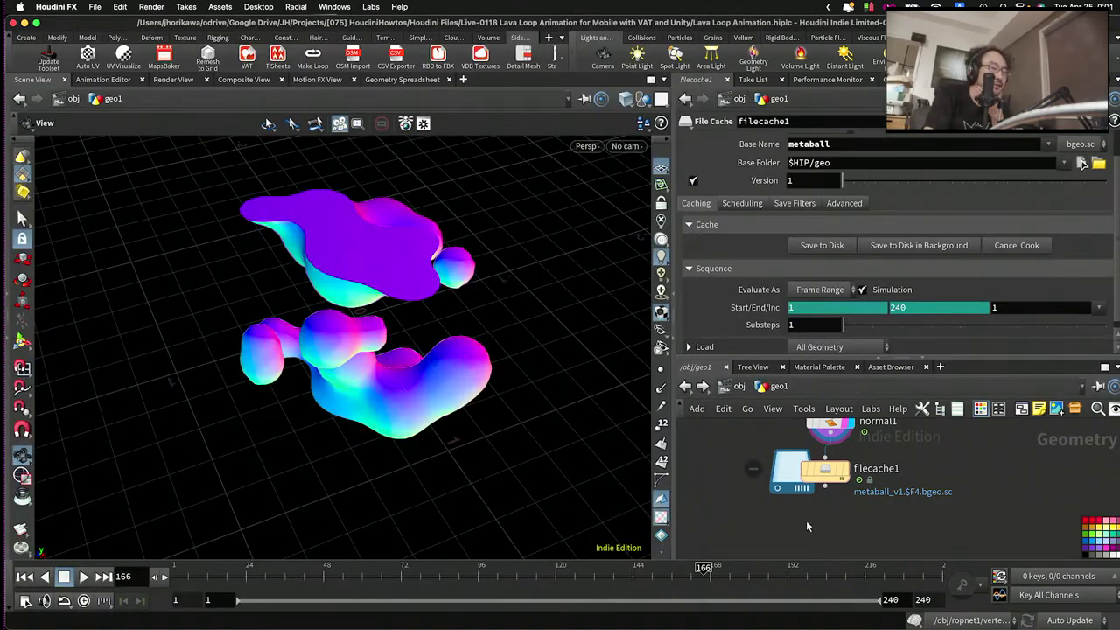
left_click_drag(341, 293, 384, 255)
left_click(739, 389)
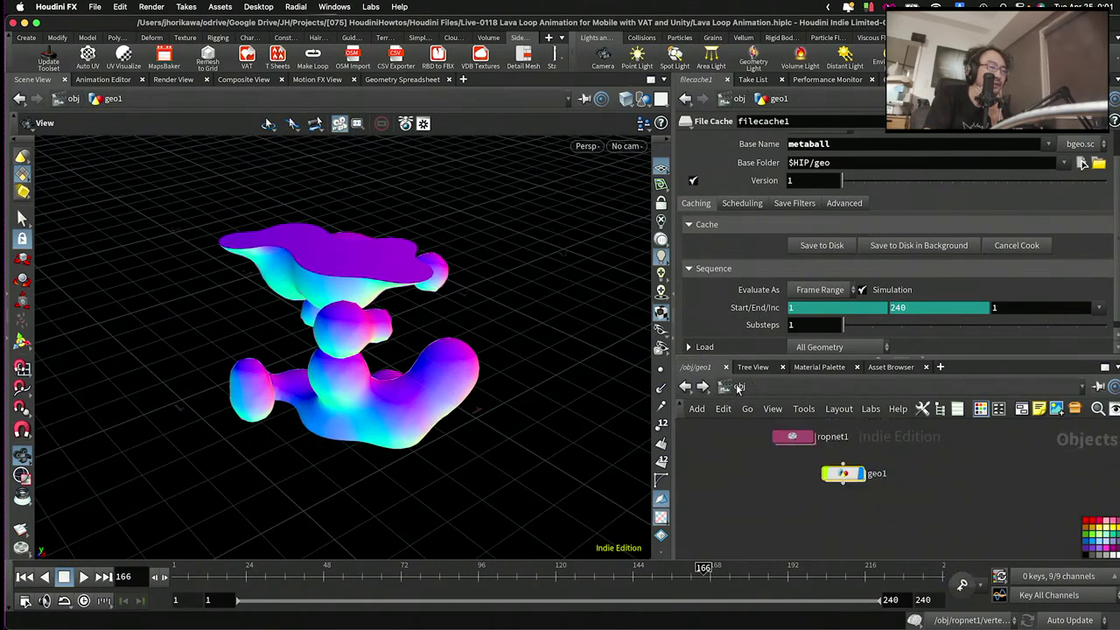
double_click(800, 437)
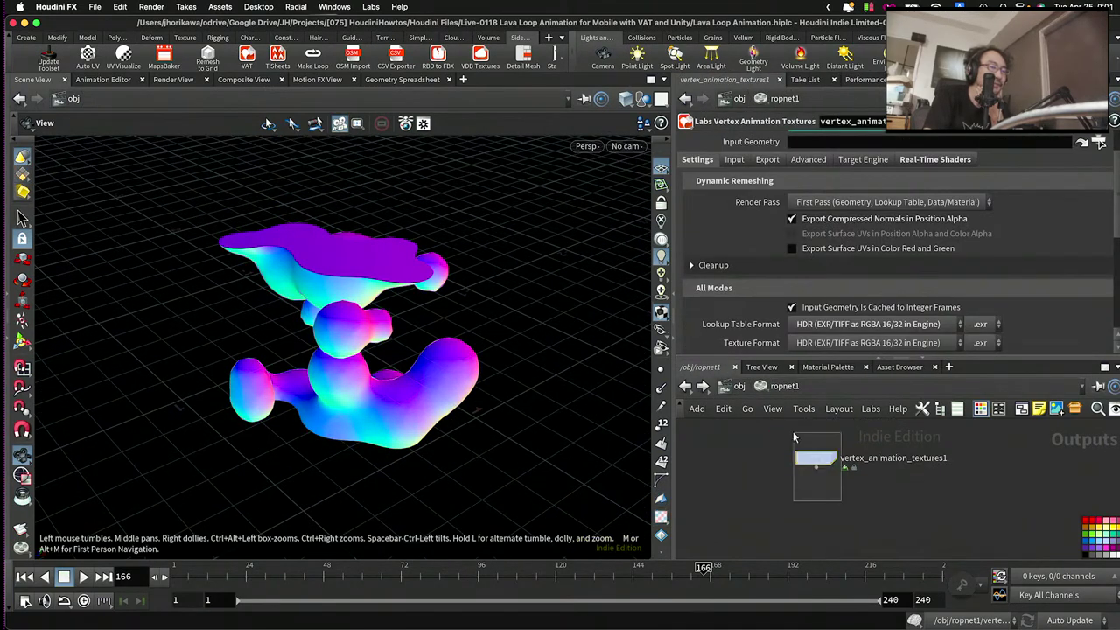
scroll(836, 280, "down", 5)
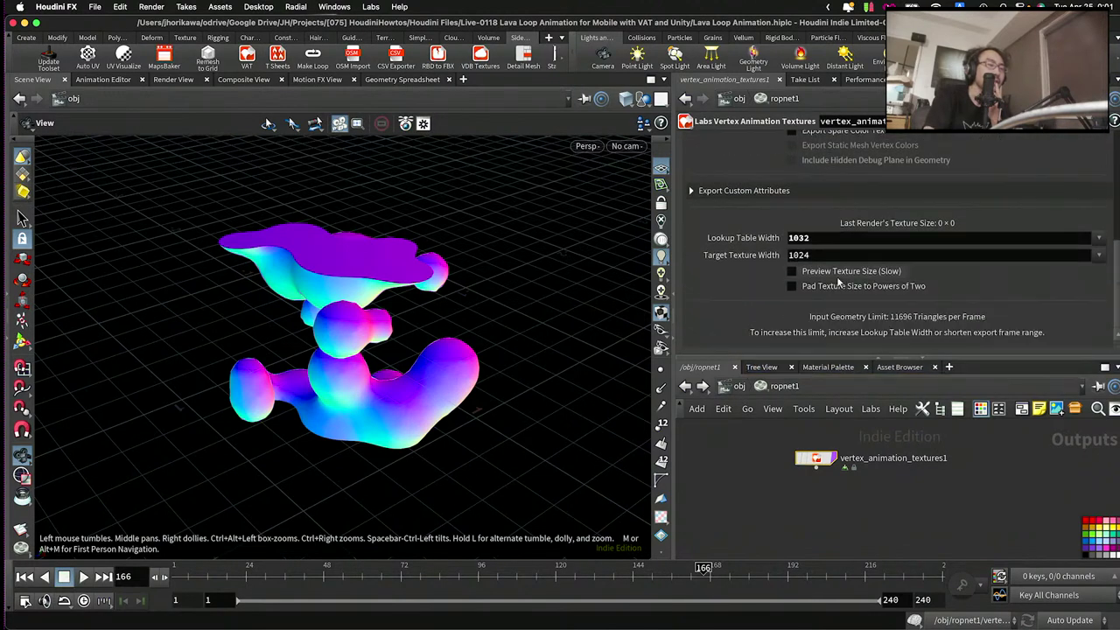
scroll(838, 282, "up", 1)
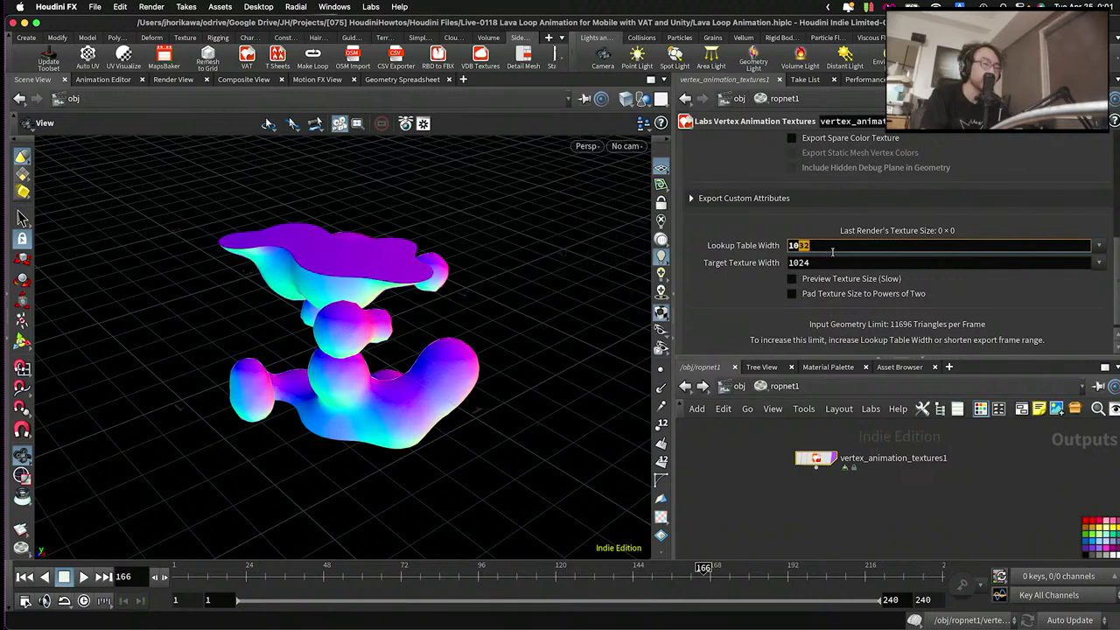
- Change vertex_animation_textures1's Lookup Table Width from 1032 to 1024
key("BackSpace")
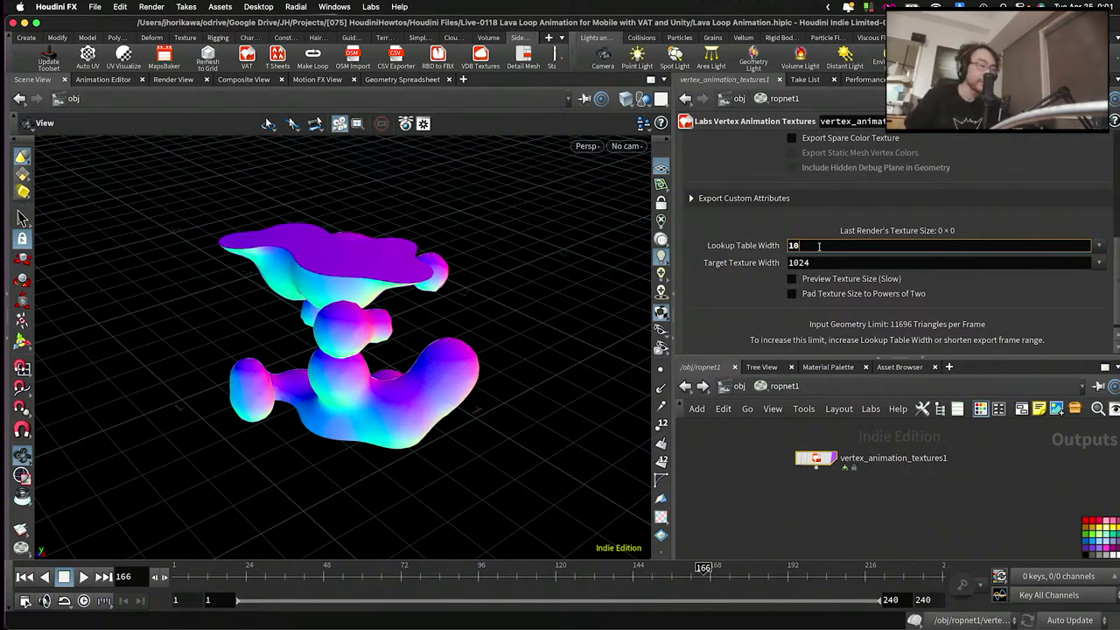
type("24")
key("Return")
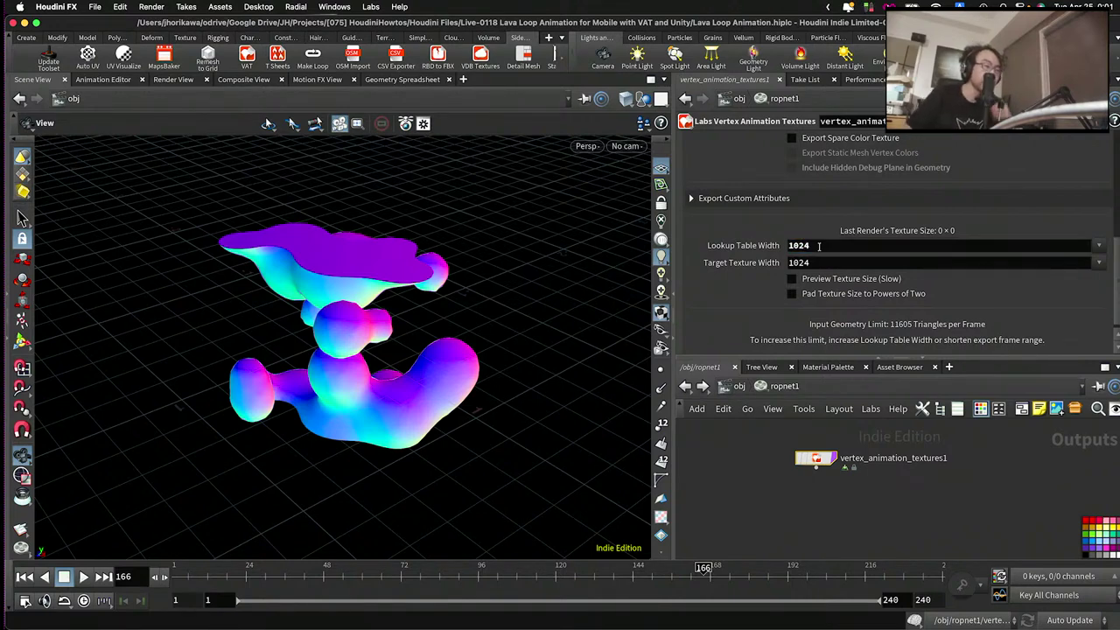
scroll(790, 344, "down", 1)
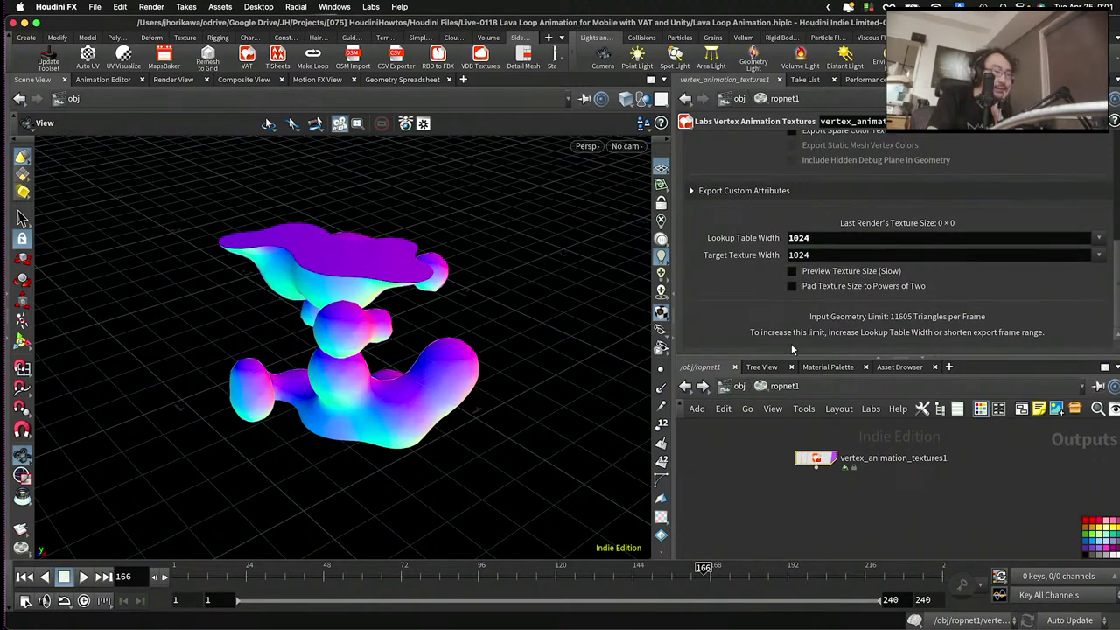
scroll(911, 267, "up", 8)
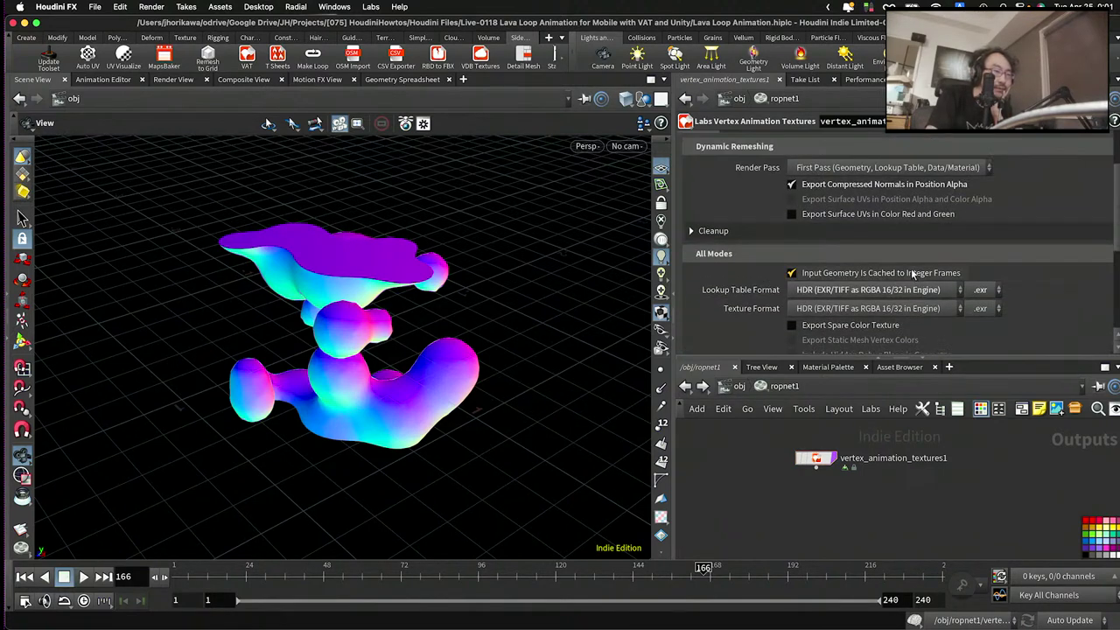
scroll(911, 259, "down", 5)
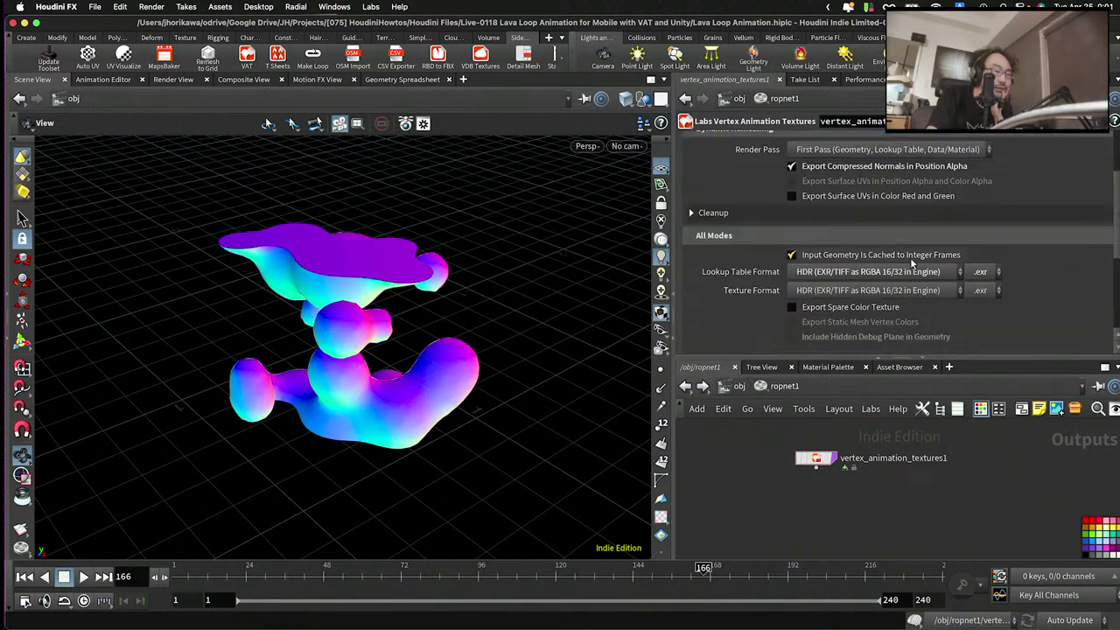
scroll(854, 163, "down", 6)
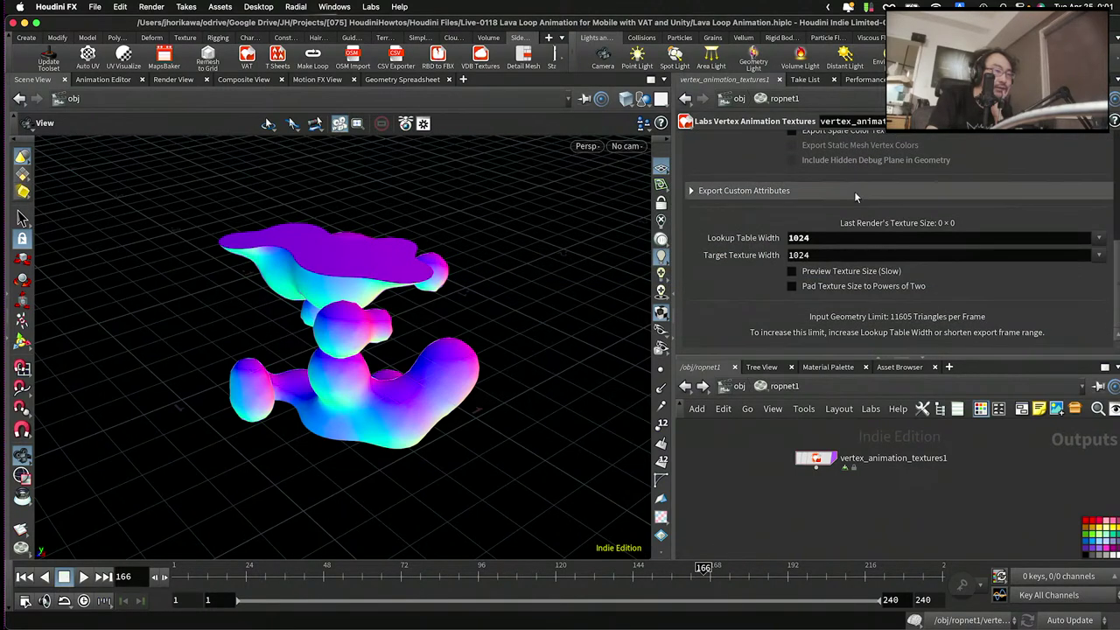
scroll(854, 191, "up", 7)
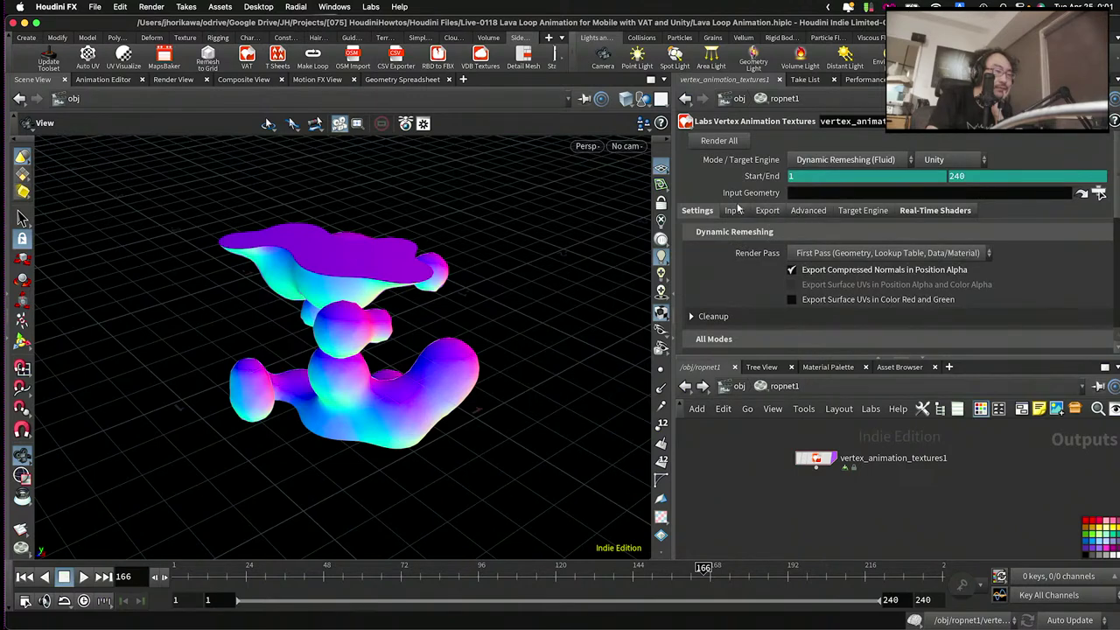
- Set the VAT export path to $HIP/export/metaballvat, leaving the Include choice unchanged
left_click(767, 211)
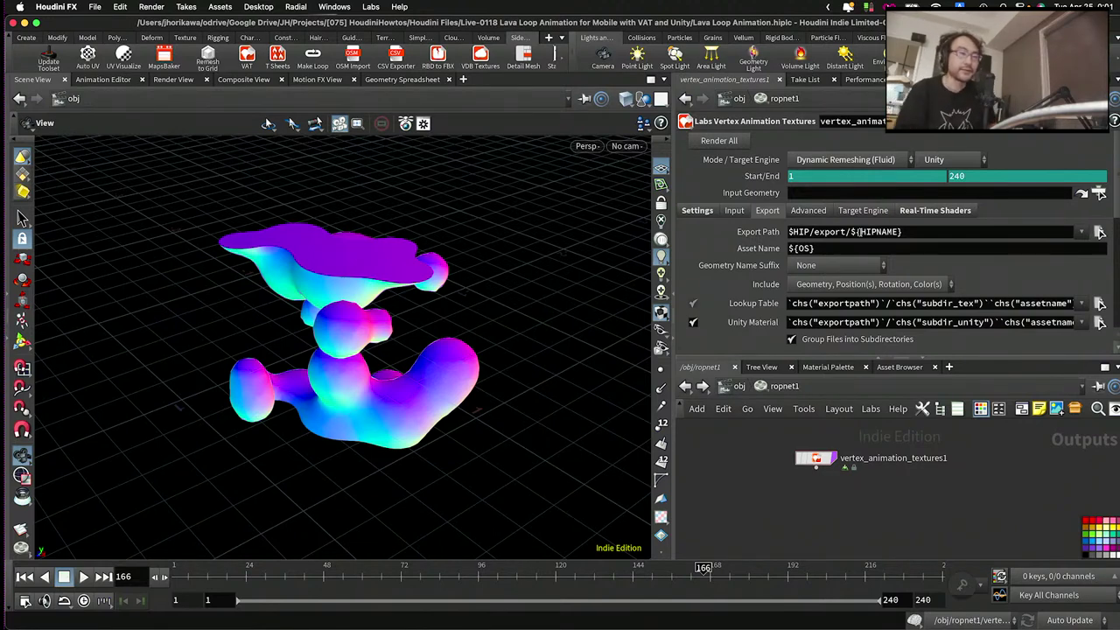
left_click_drag(853, 231, 926, 237)
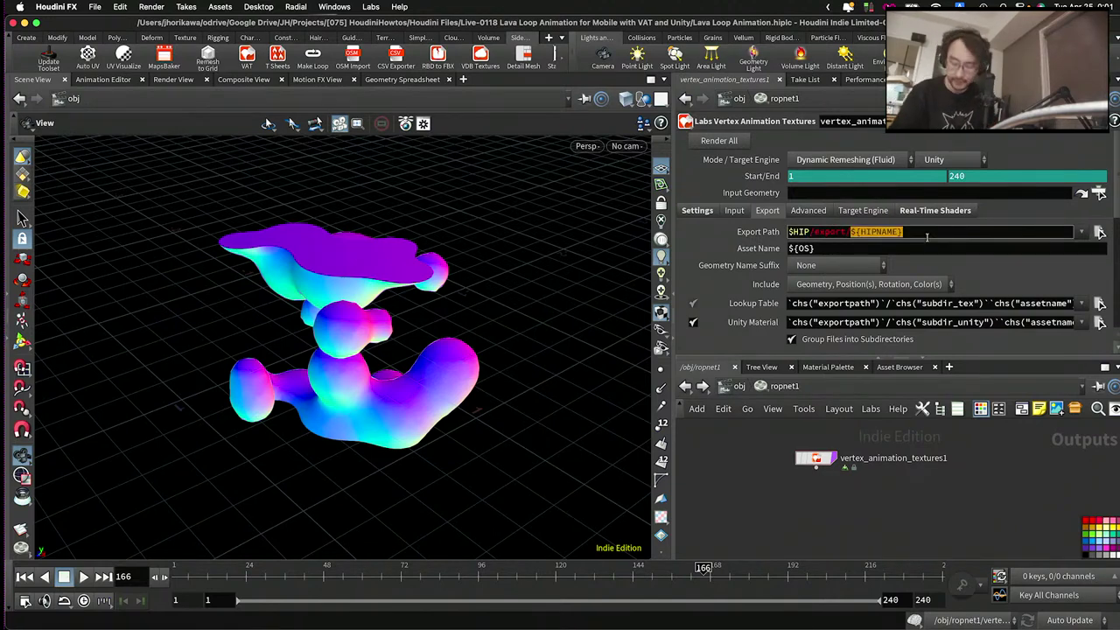
type("ex")
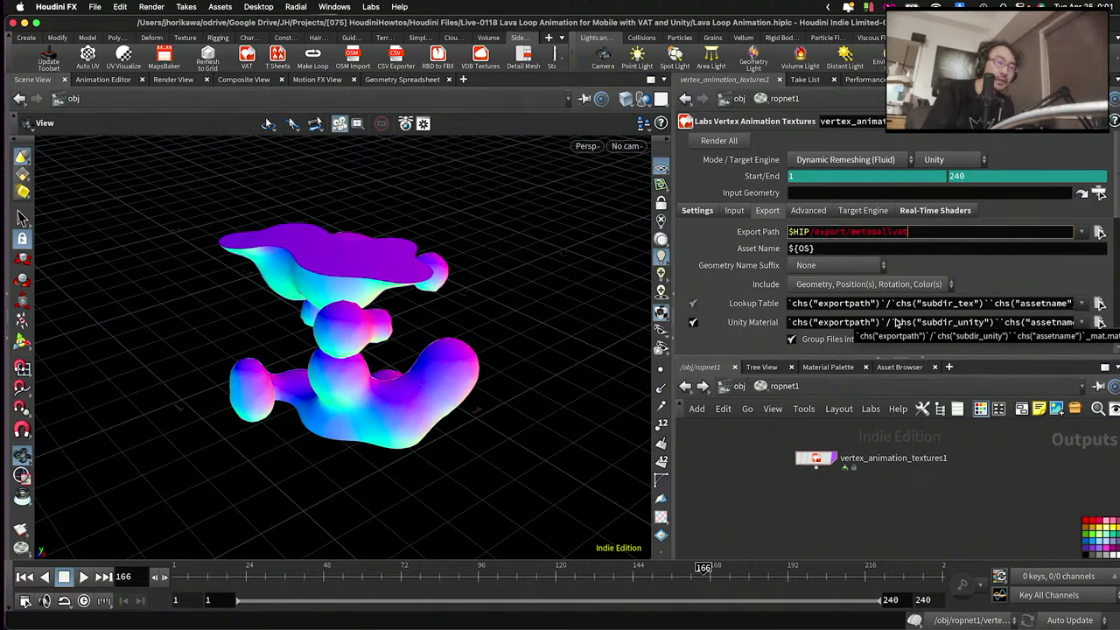
key("Return")
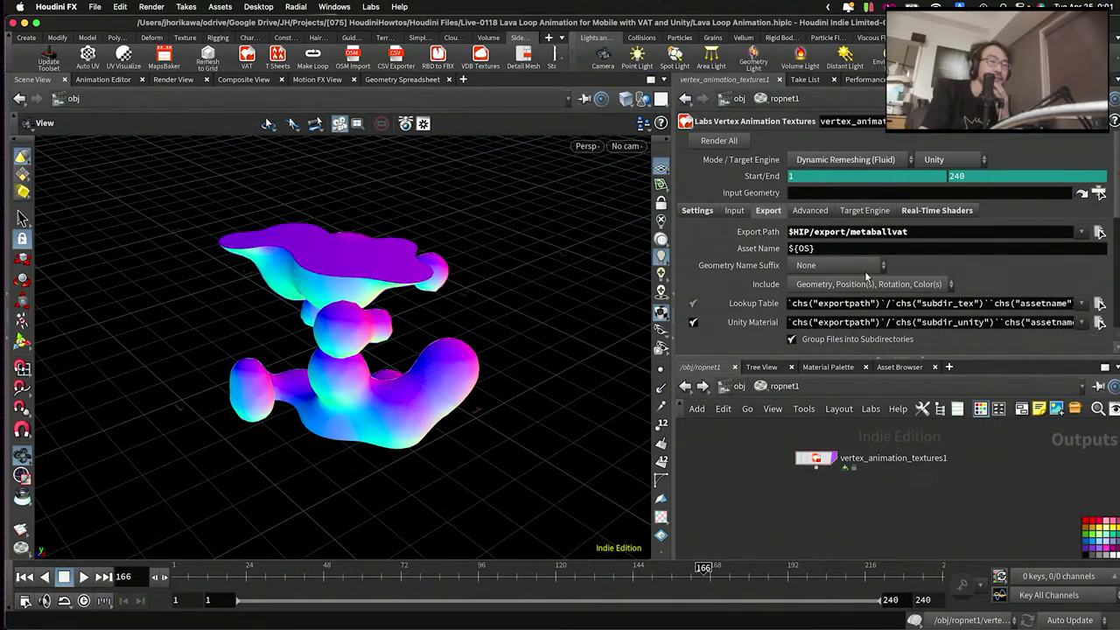
scroll(874, 275, "down", 3)
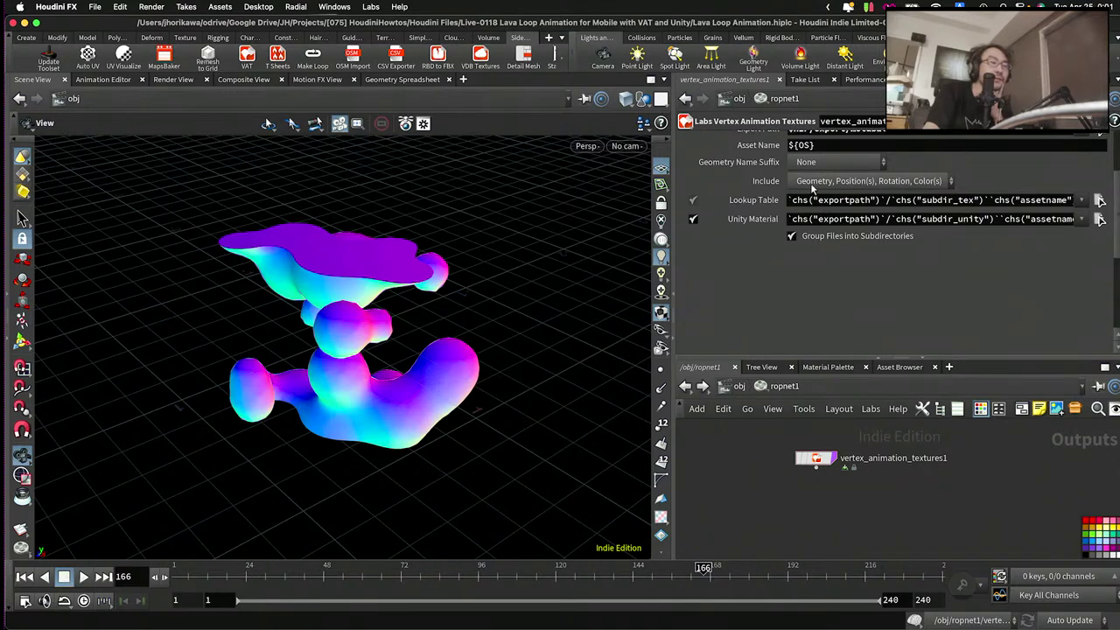
left_click(932, 181)
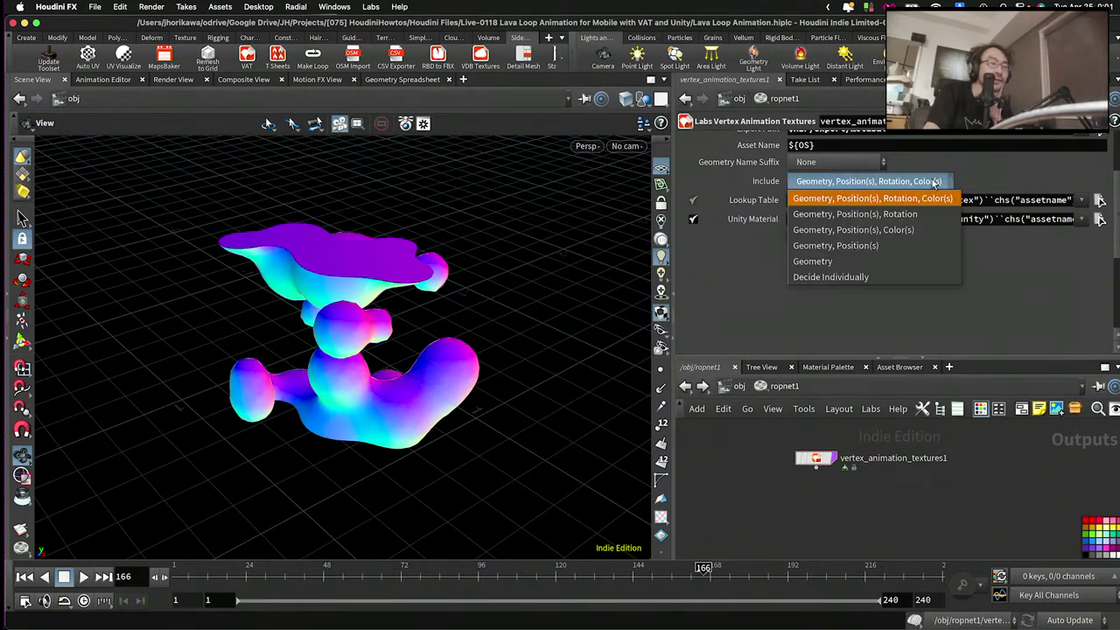
left_click(959, 179)
- Review the Advanced, Target Engine and Real-Time Shader tabs, then Render All for the First Pass
scroll(971, 174, "up", 3)
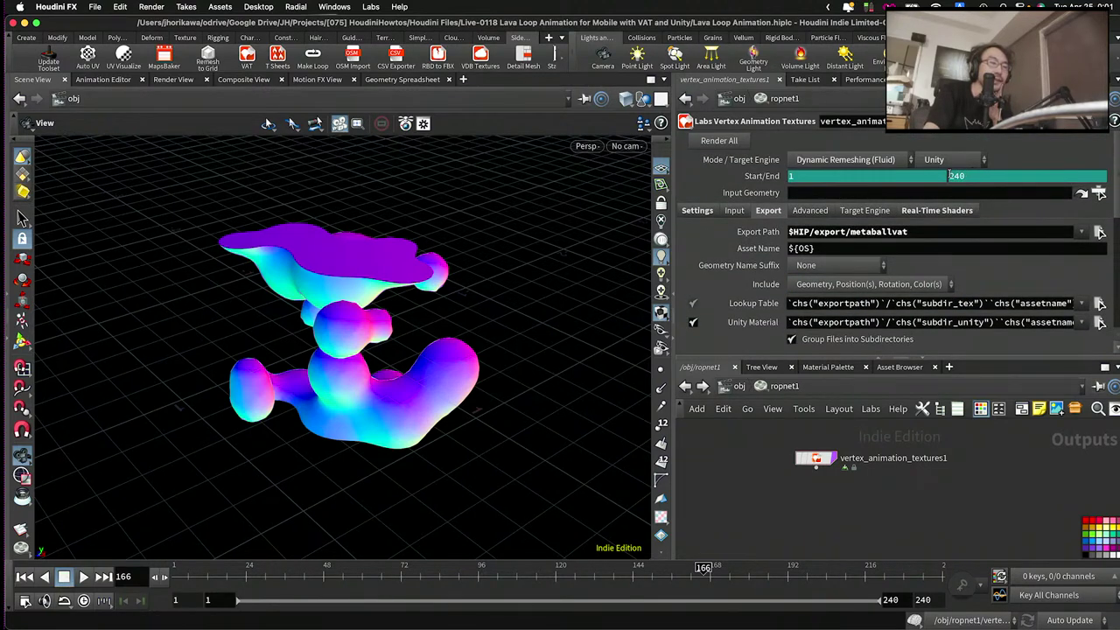
left_click(815, 212)
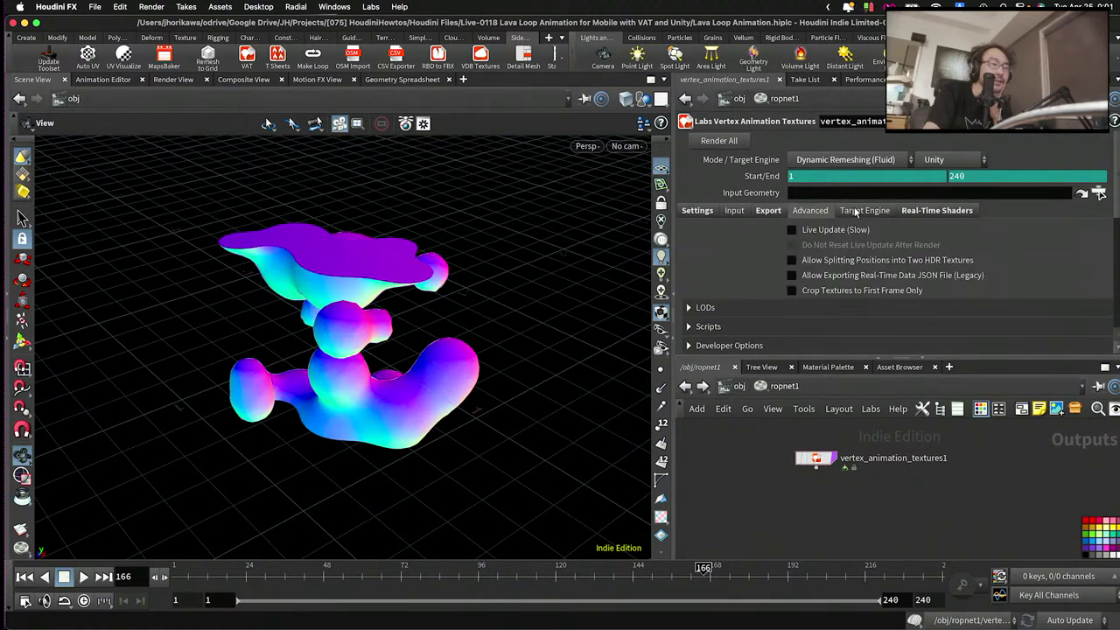
left_click(857, 212)
left_click(917, 211)
left_click(712, 210)
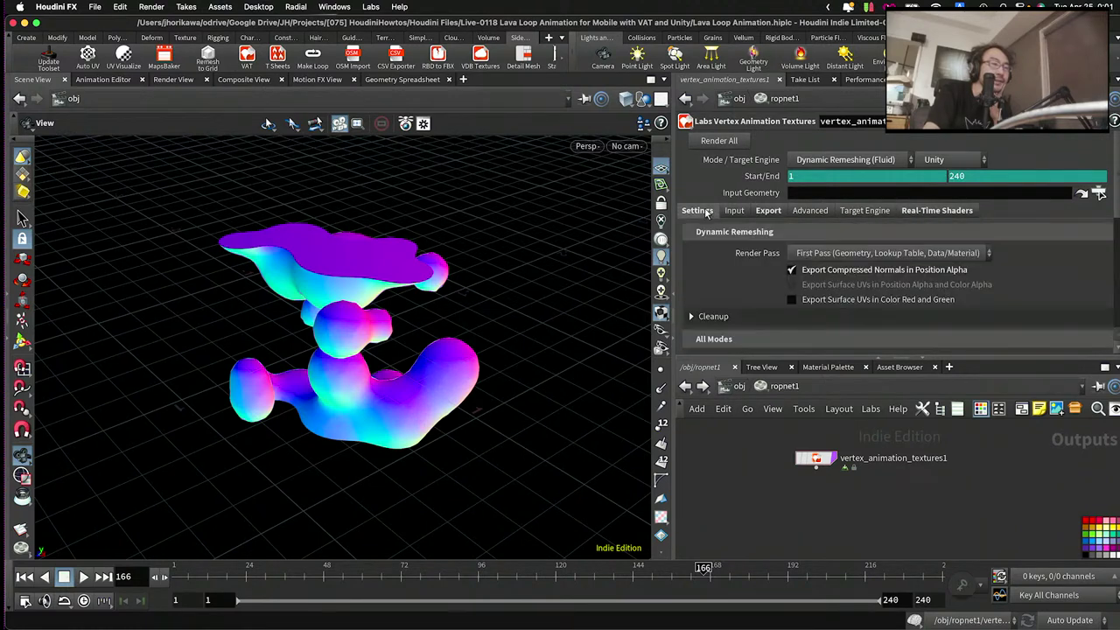
scroll(764, 219, "down", 5)
scroll(765, 218, "down", 3)
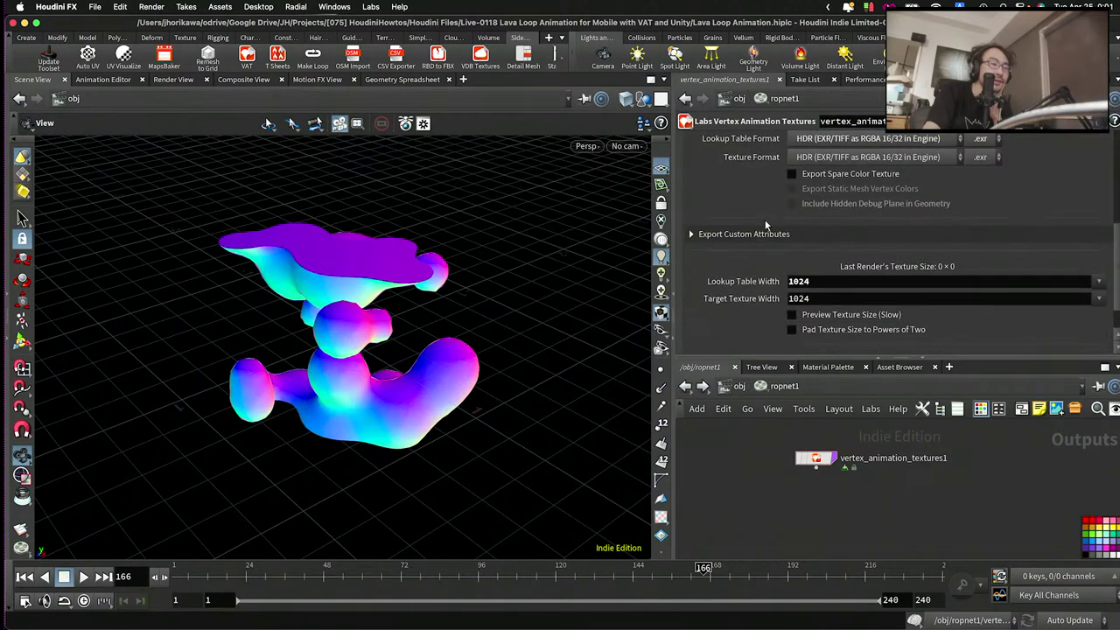
scroll(764, 220, "up", 10)
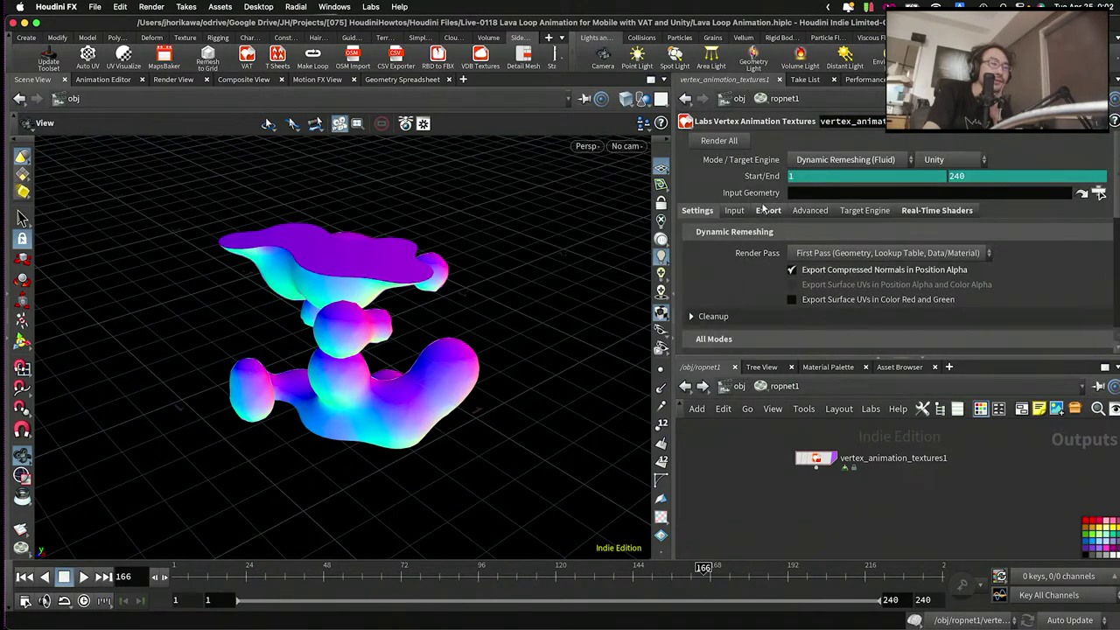
left_click(727, 142)
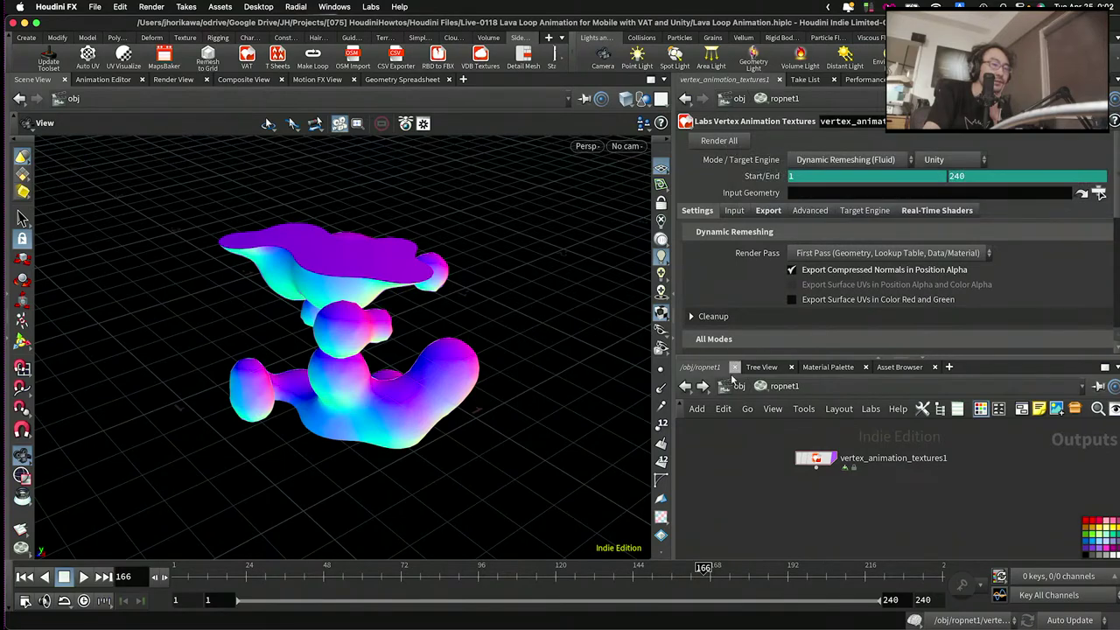
key("Up")
key("ctrl+Up")
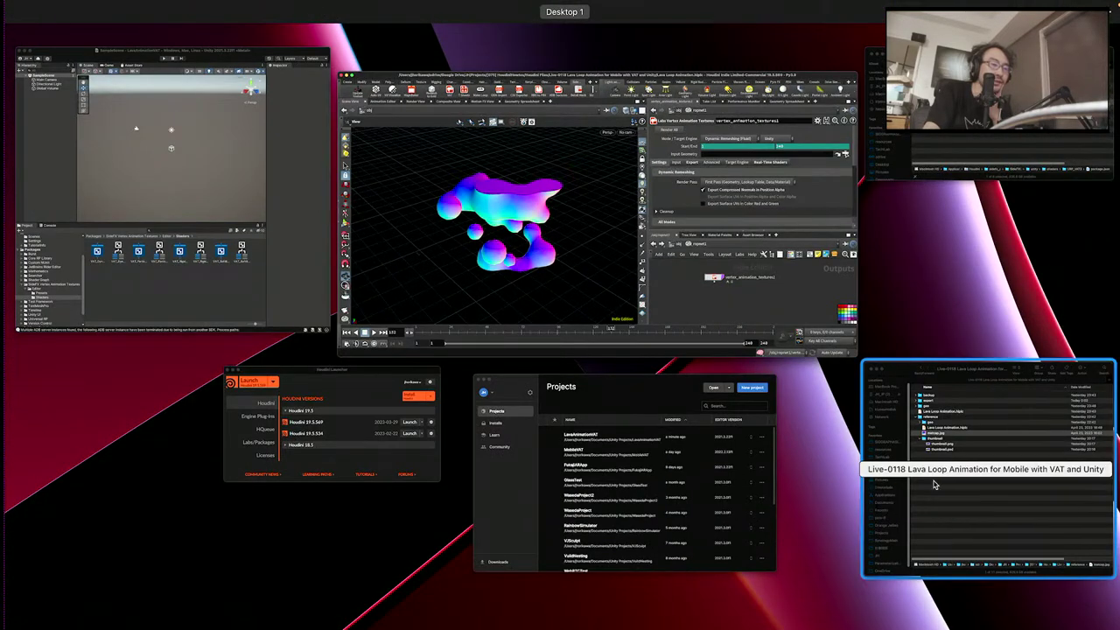
- Expand export > metaballvat > tex, preview vertex_animation_textures1_lookup.exr, and move the window down
left_click(879, 490)
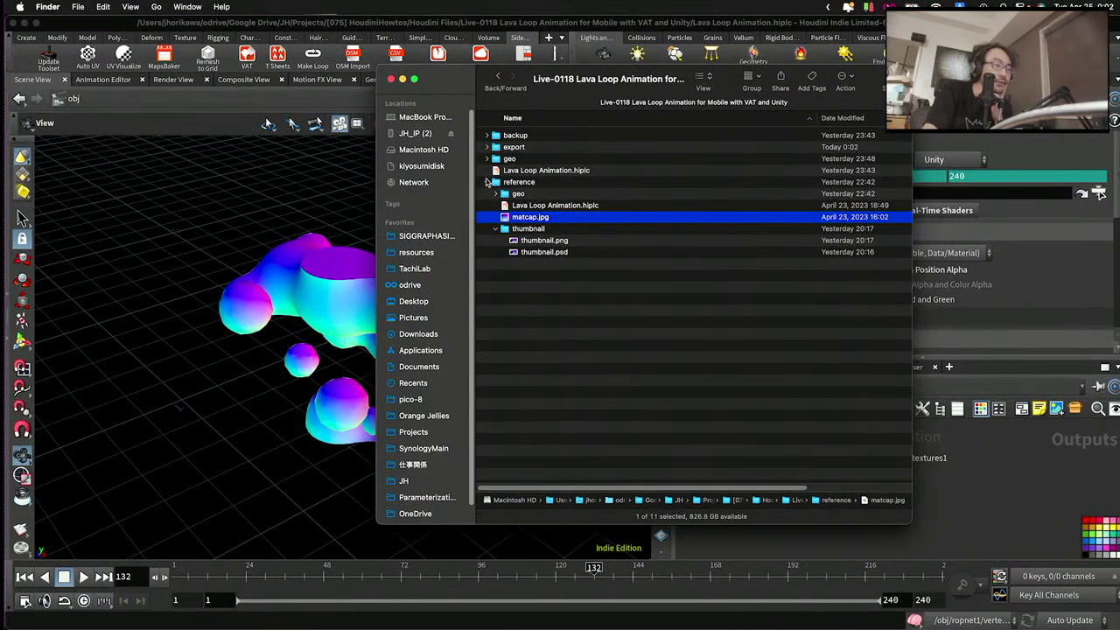
left_click(486, 181)
left_click(487, 147)
left_click(496, 159)
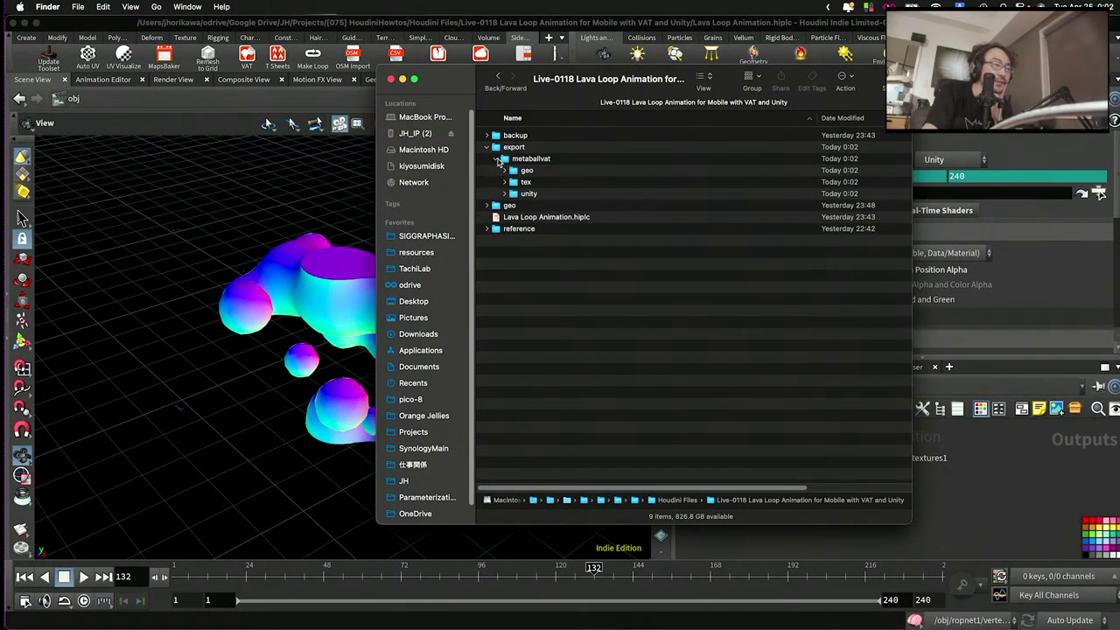
left_click(505, 182)
left_click(522, 198)
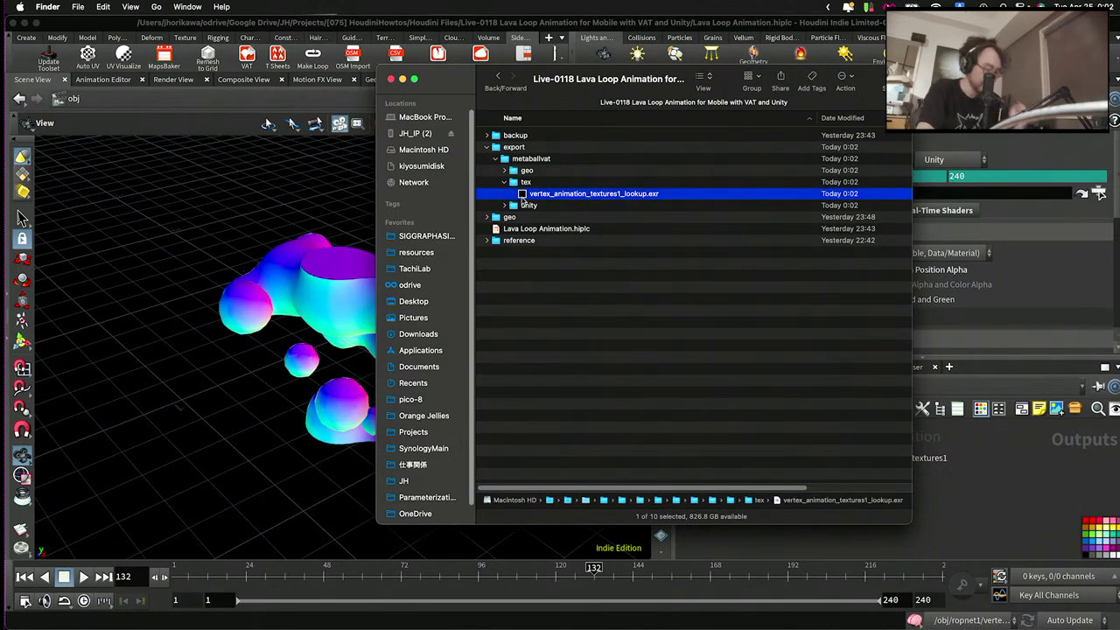
key("space")
key("space")
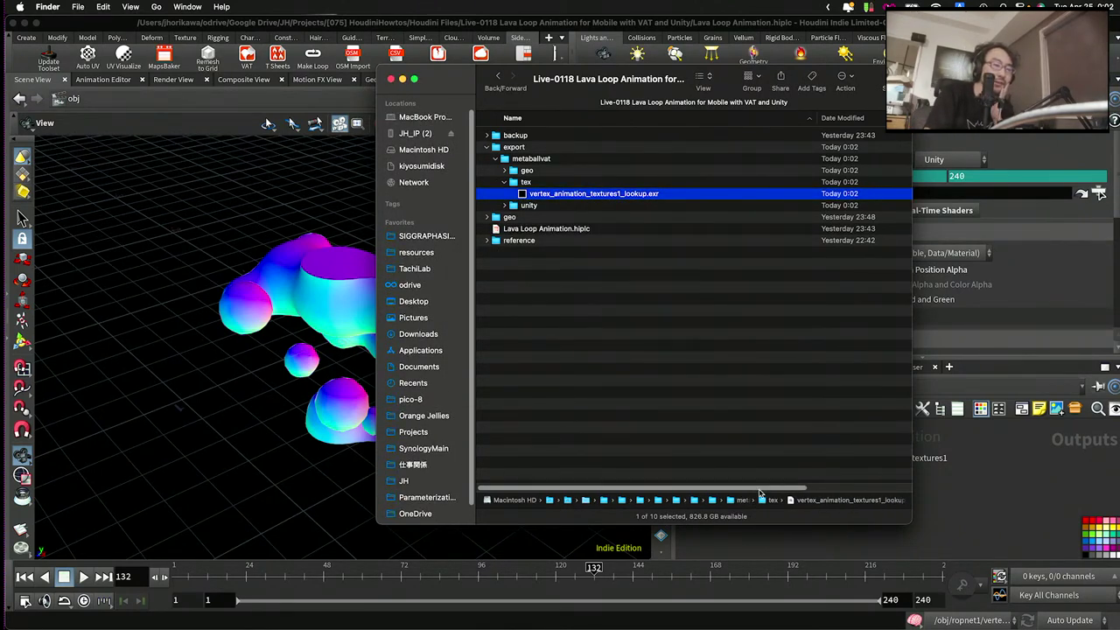
scroll(871, 500, "right", 5)
scroll(867, 500, "left", 5)
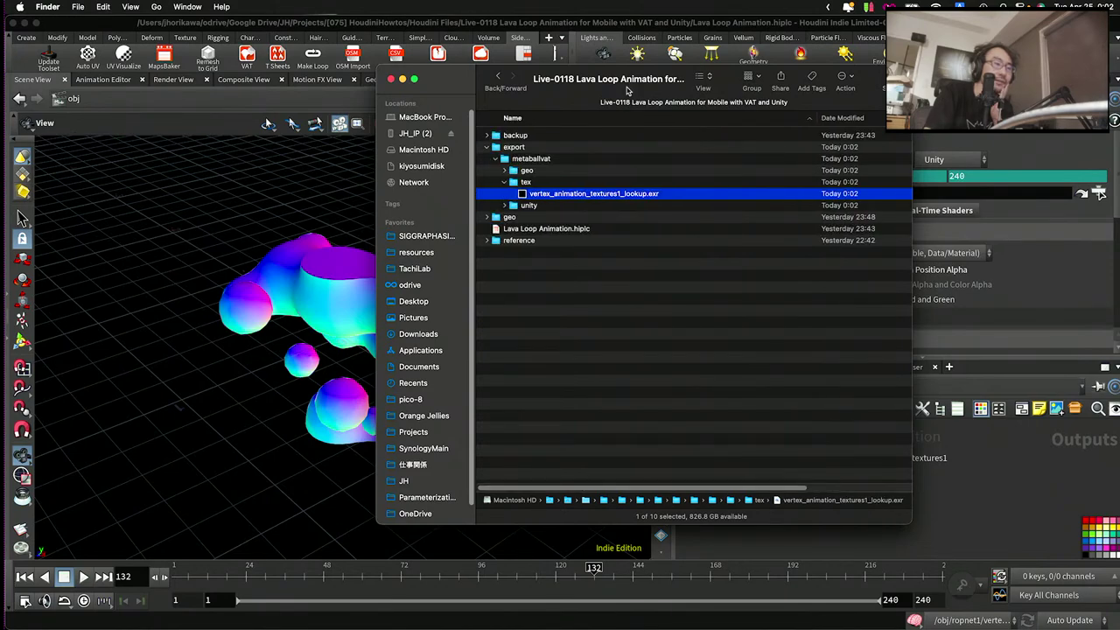
left_click_drag(630, 74, 512, 604)
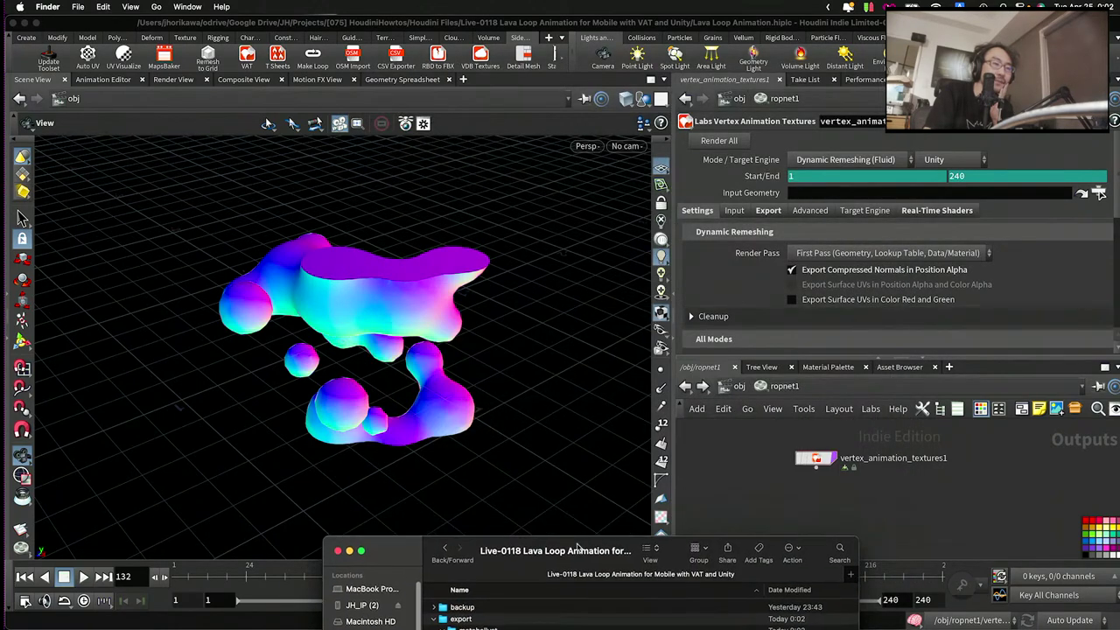
- Set the VAT exporter's Input Geometry to /obj/geo1
left_click(807, 192)
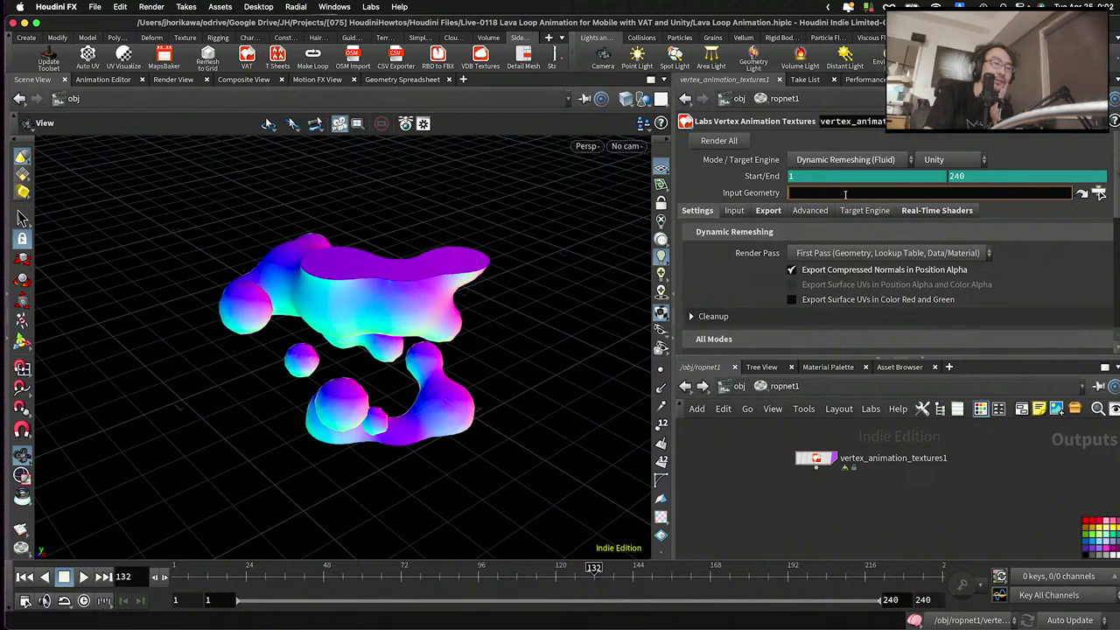
left_click(1099, 193)
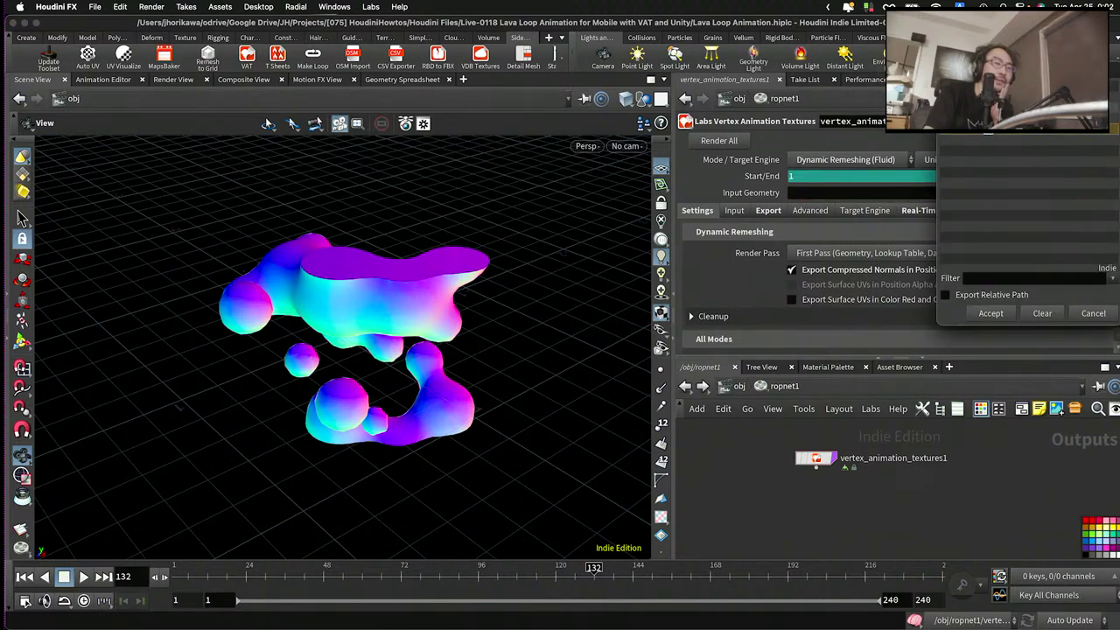
key("Return")
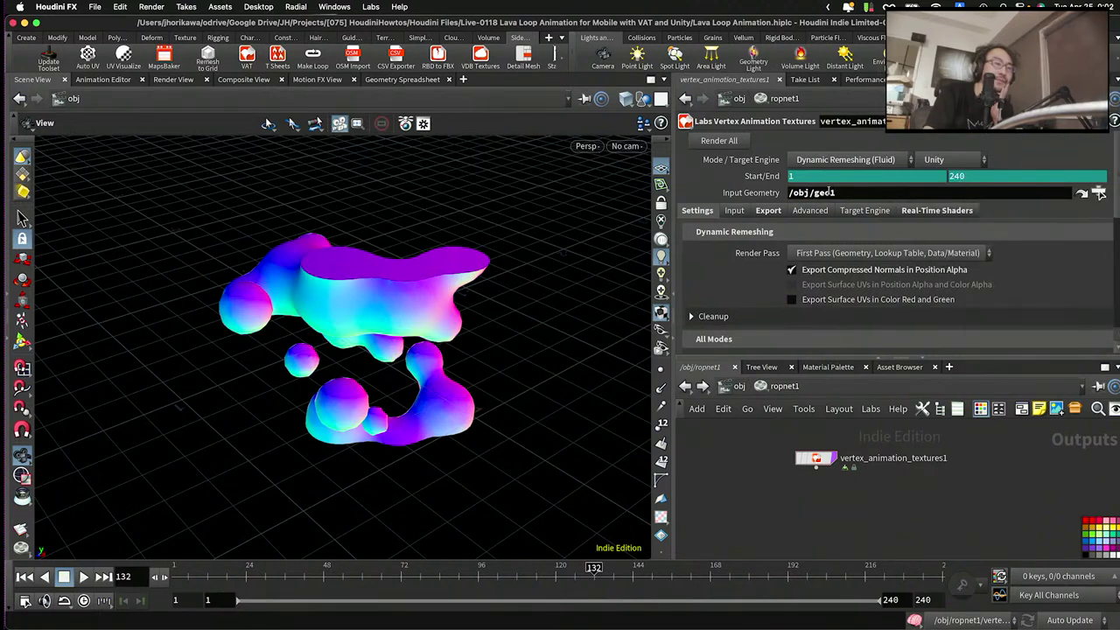
- Render all first-pass assets and move the render progress window to the upper left
left_click(727, 142)
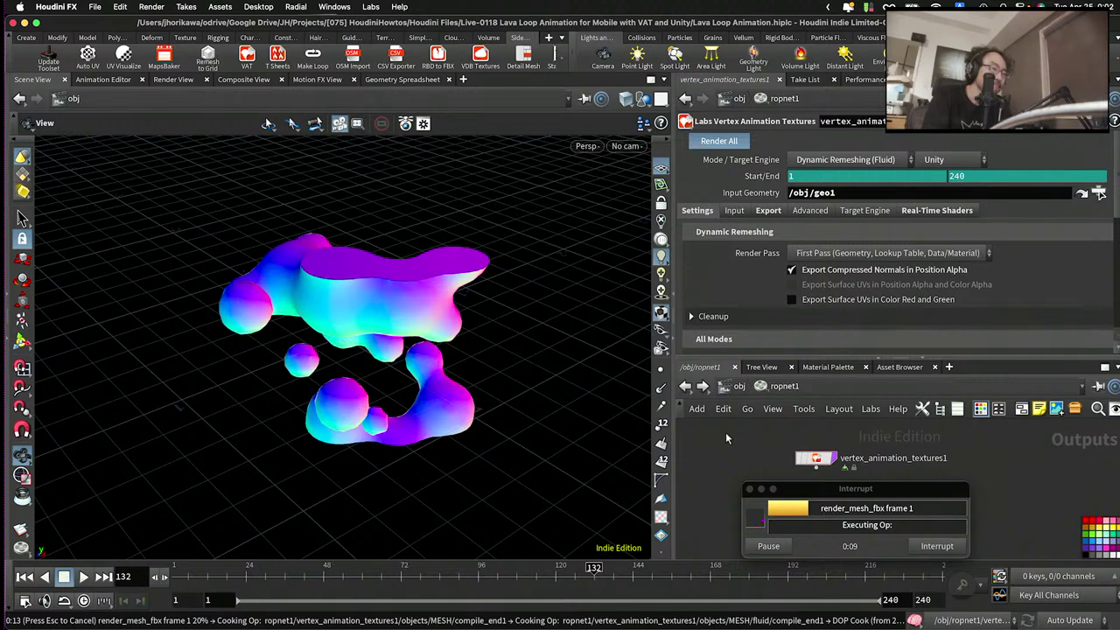
left_click(830, 489)
left_click_drag(831, 489, 316, 165)
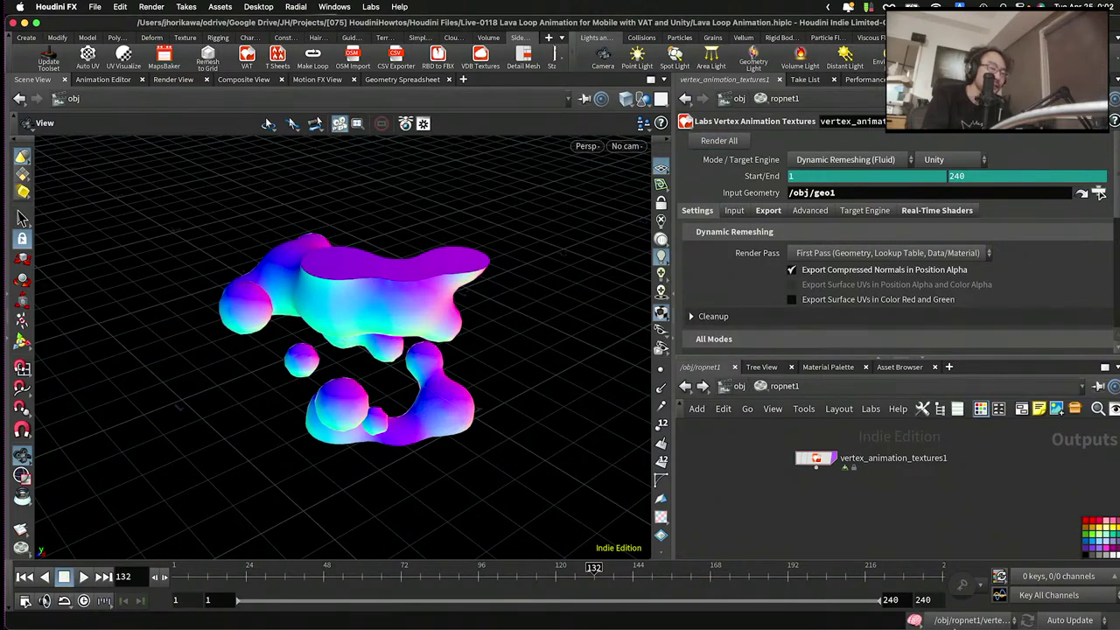
- Enlarge the project folder window in Finder and Quick Look the lookup EXR texture
key("ctrl+Up")
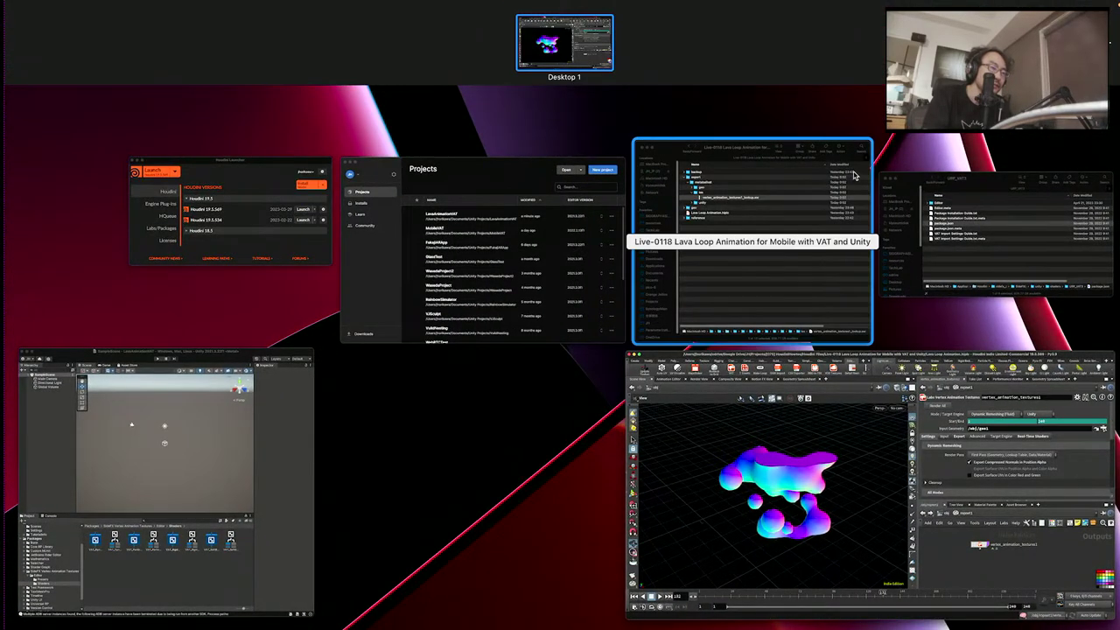
left_click(665, 231)
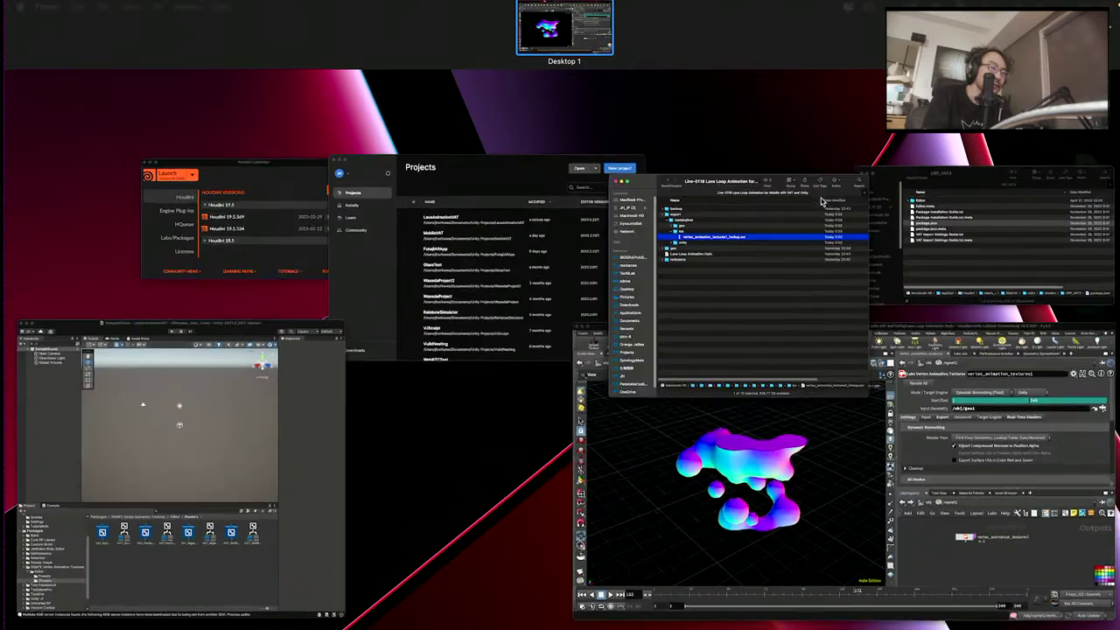
left_click_drag(578, 533, 590, 183)
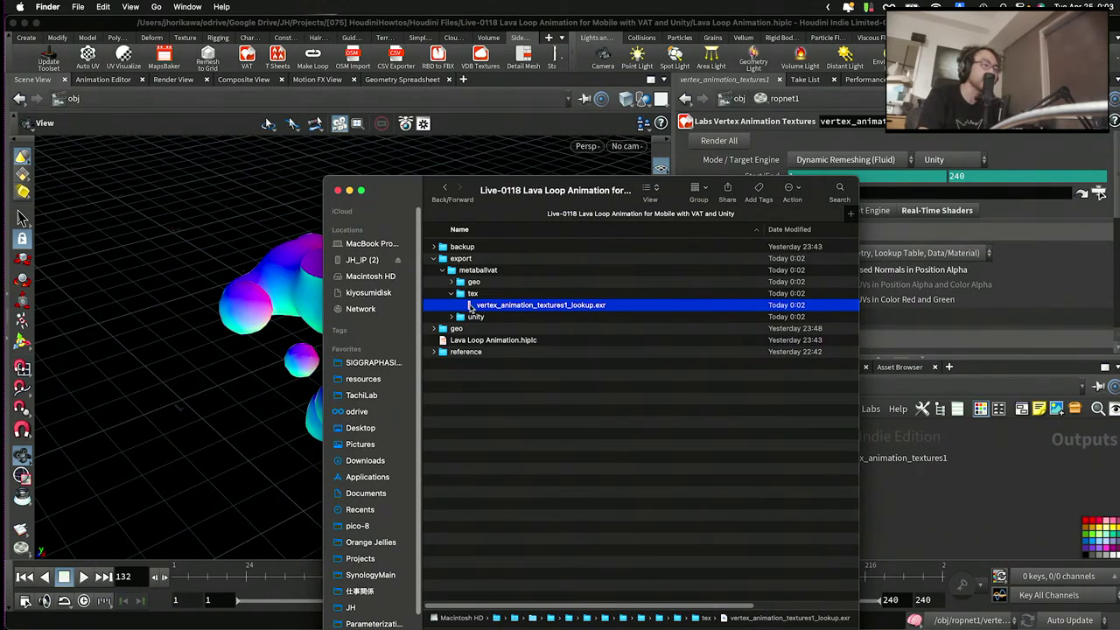
key("space")
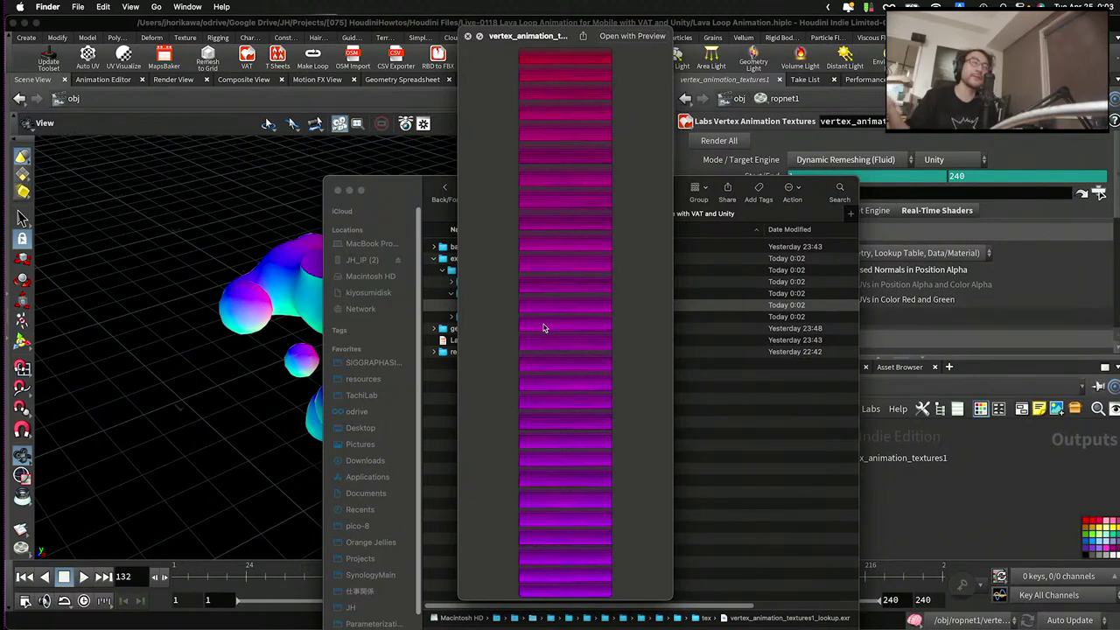
key("space")
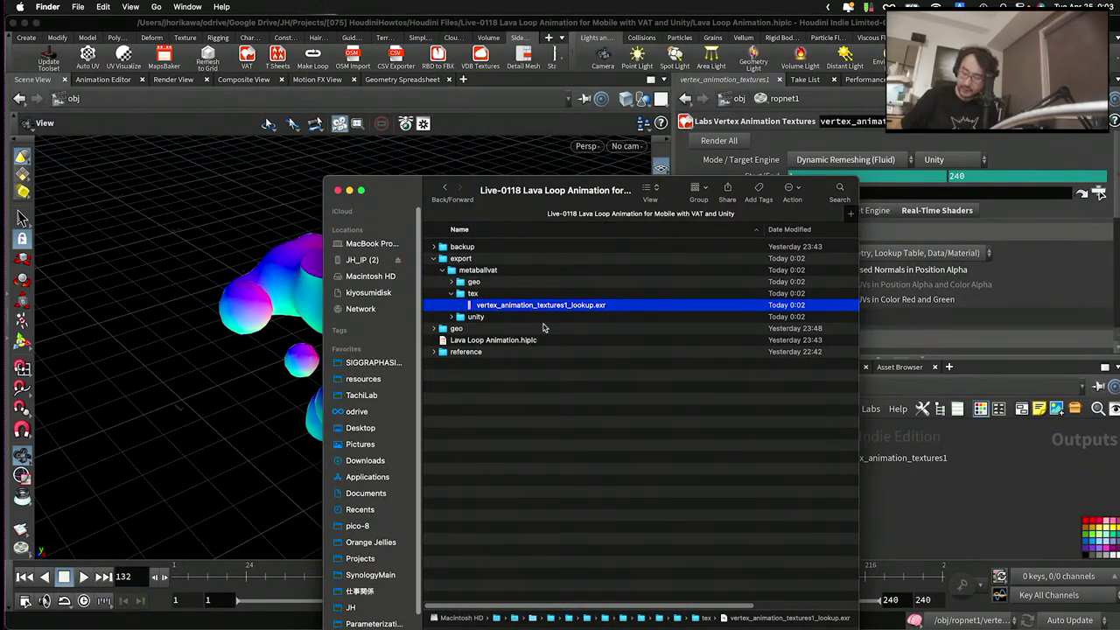
- Confirm in Get Info that the lookup EXR is 1024×6000, then return to Houdini
key("super+i")
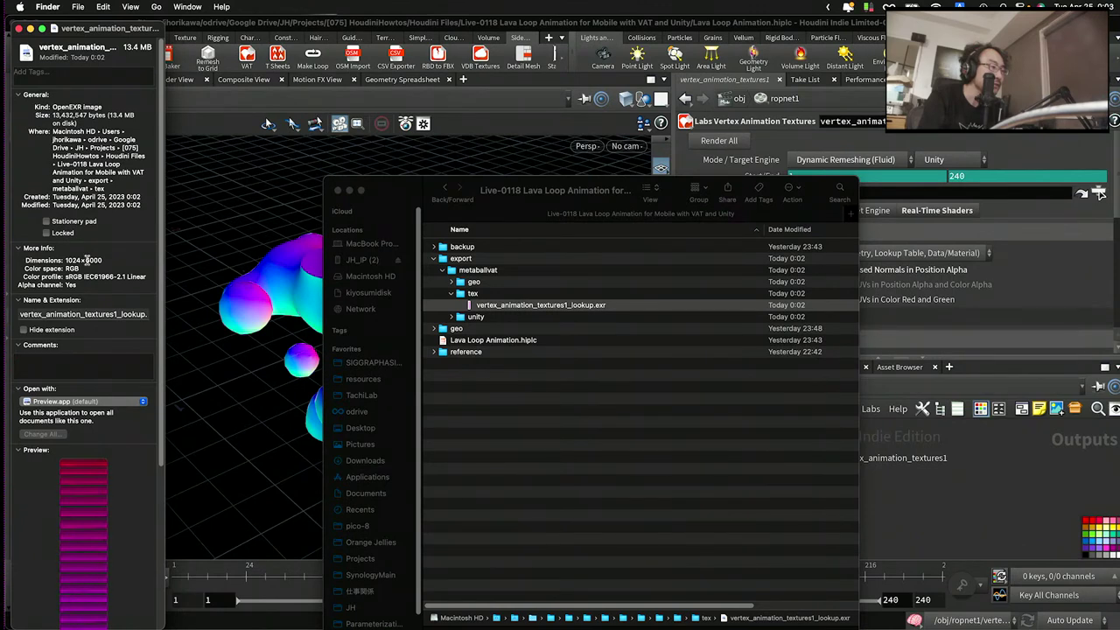
left_click_drag(88, 259, 105, 260)
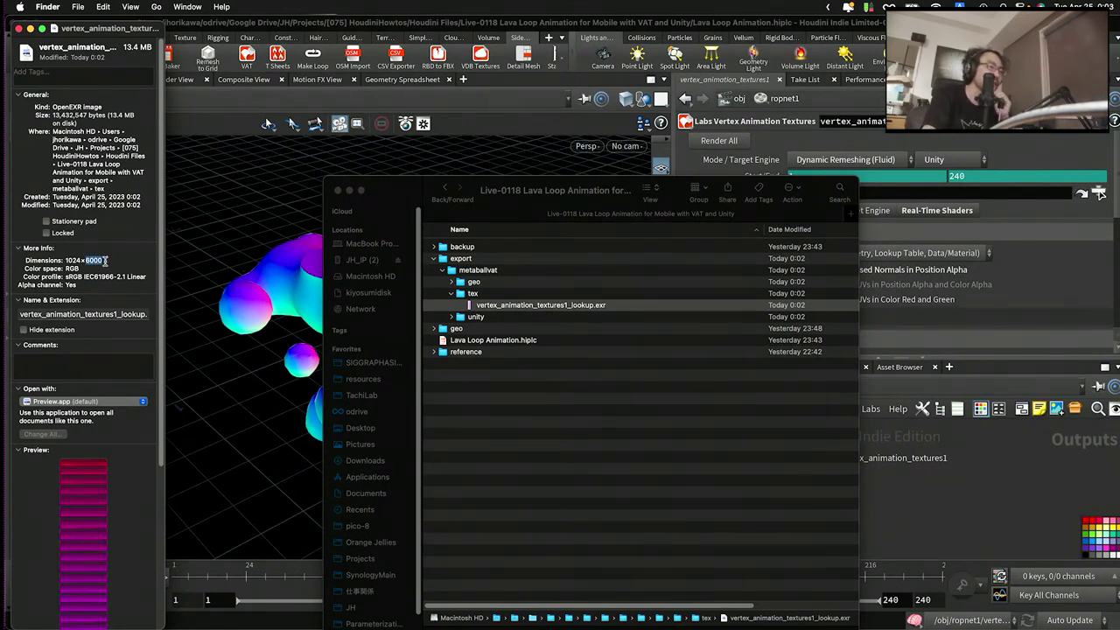
left_click_drag(81, 260, 65, 260)
left_click(84, 260)
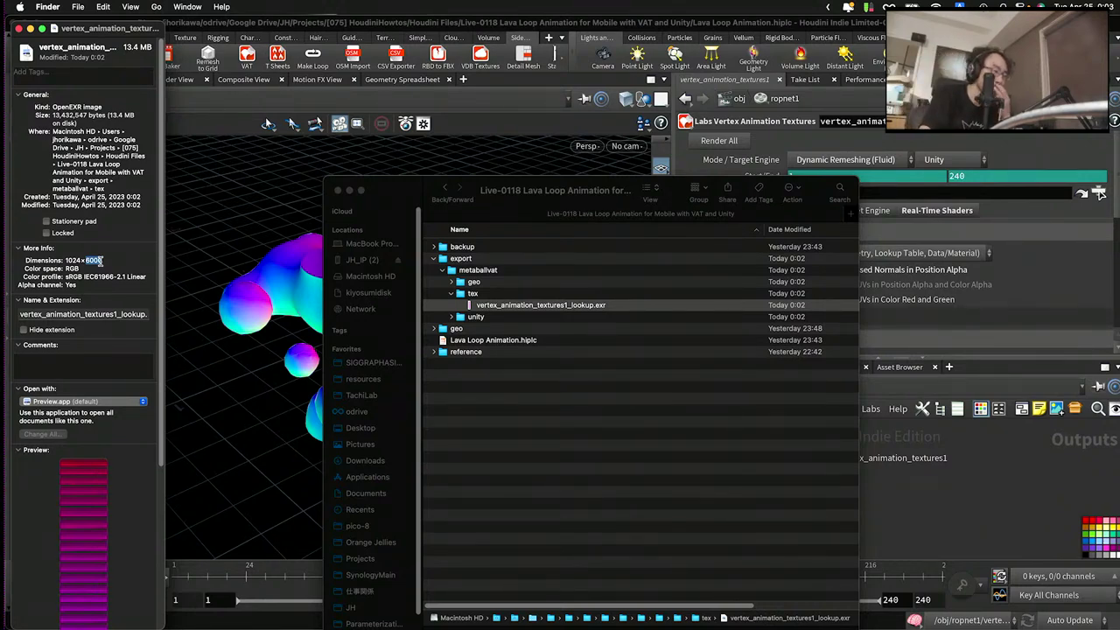
left_click_drag(102, 260, 84, 260)
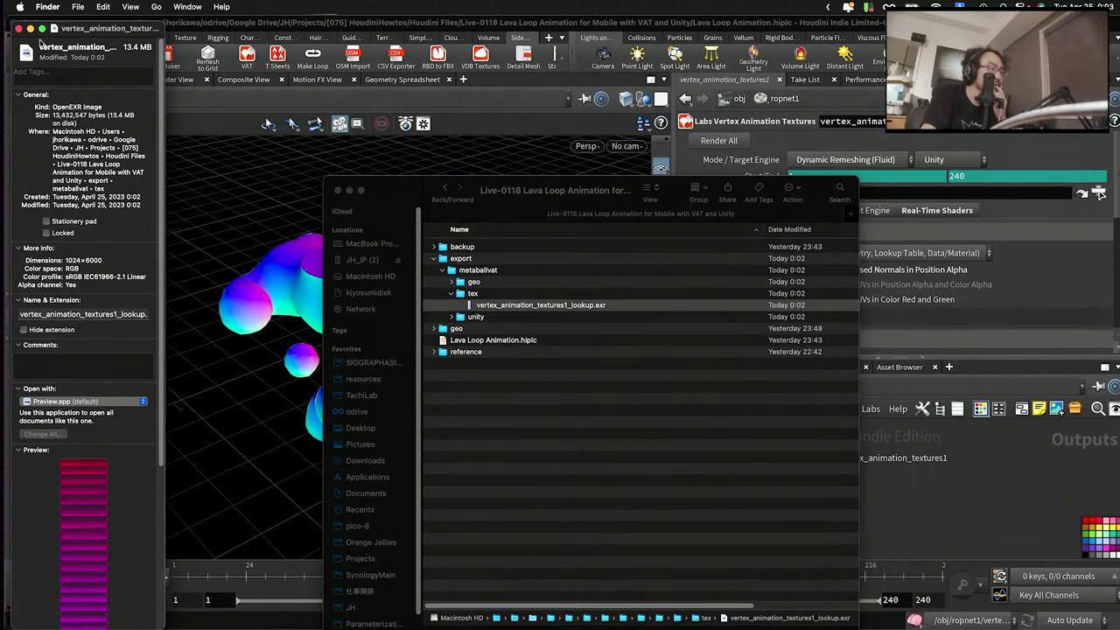
left_click(18, 28)
left_click(467, 430)
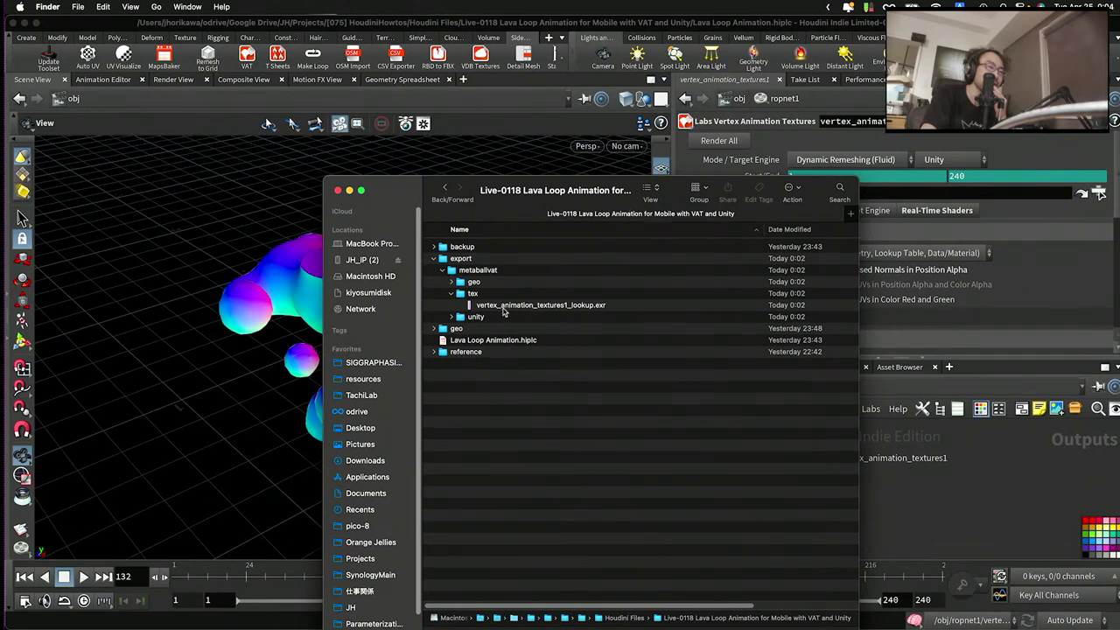
left_click(473, 308)
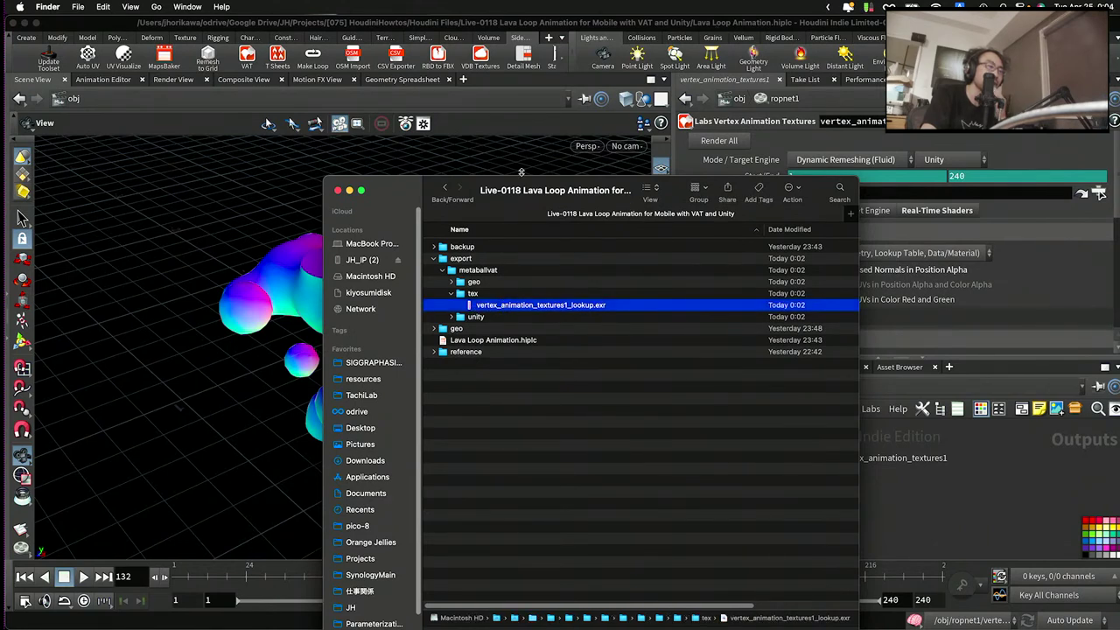
left_click(582, 36)
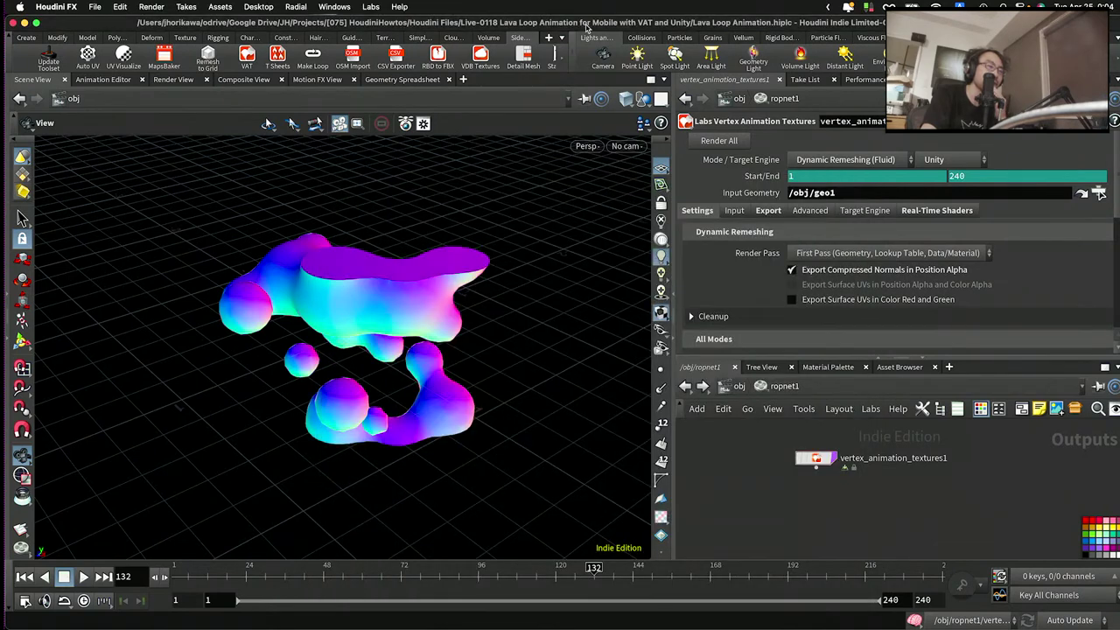
- Switch the render pass to Second Pass (Animation Textures) and render all assets
left_click(809, 254)
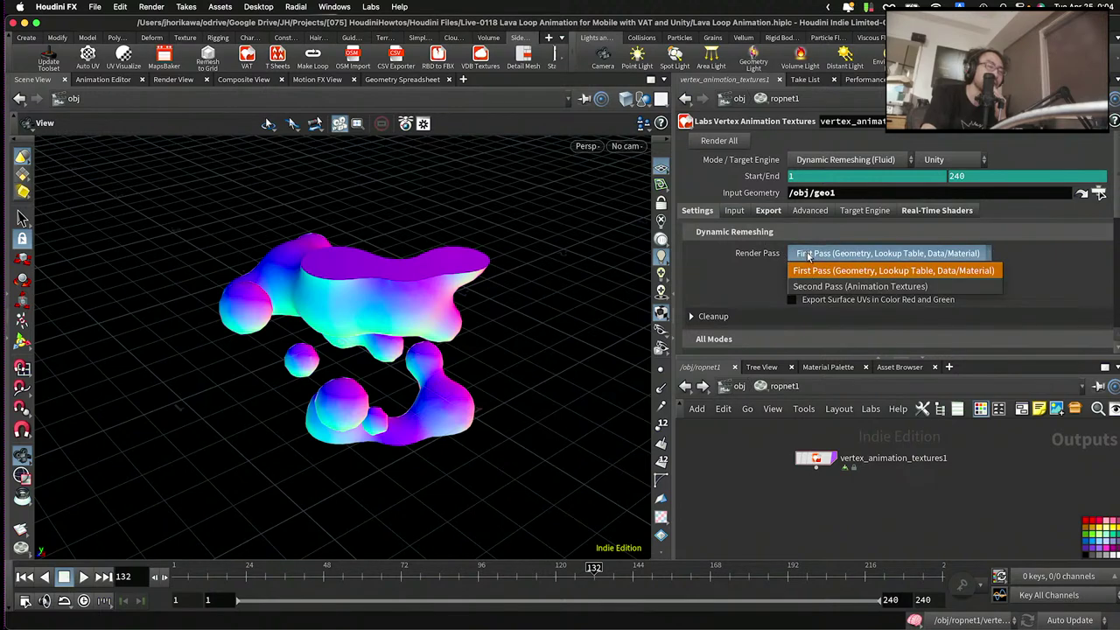
left_click(813, 287)
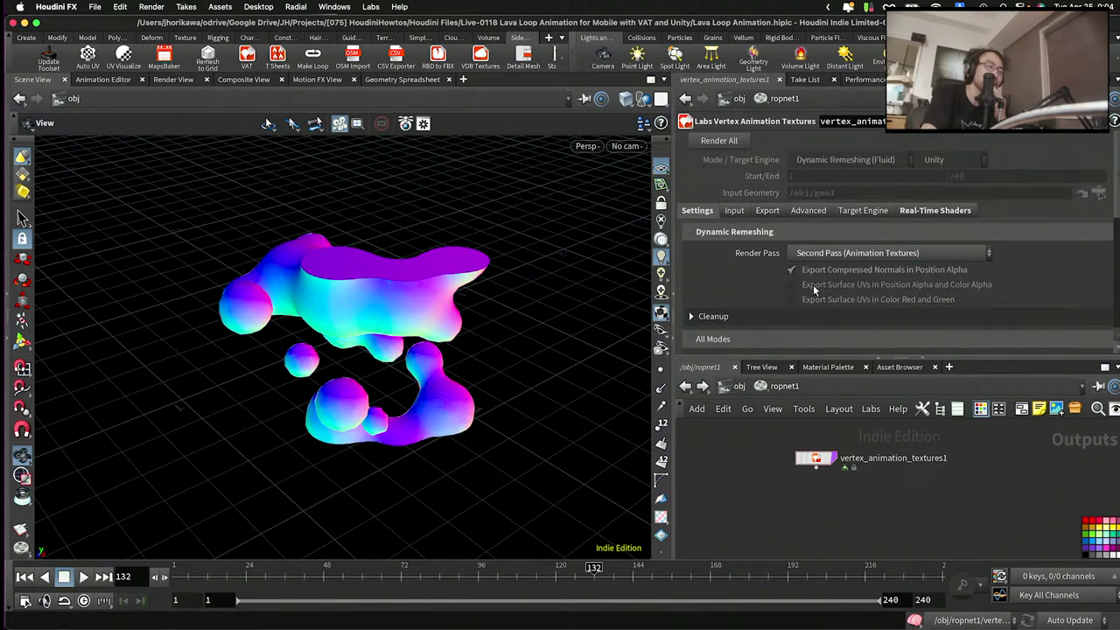
left_click(724, 140)
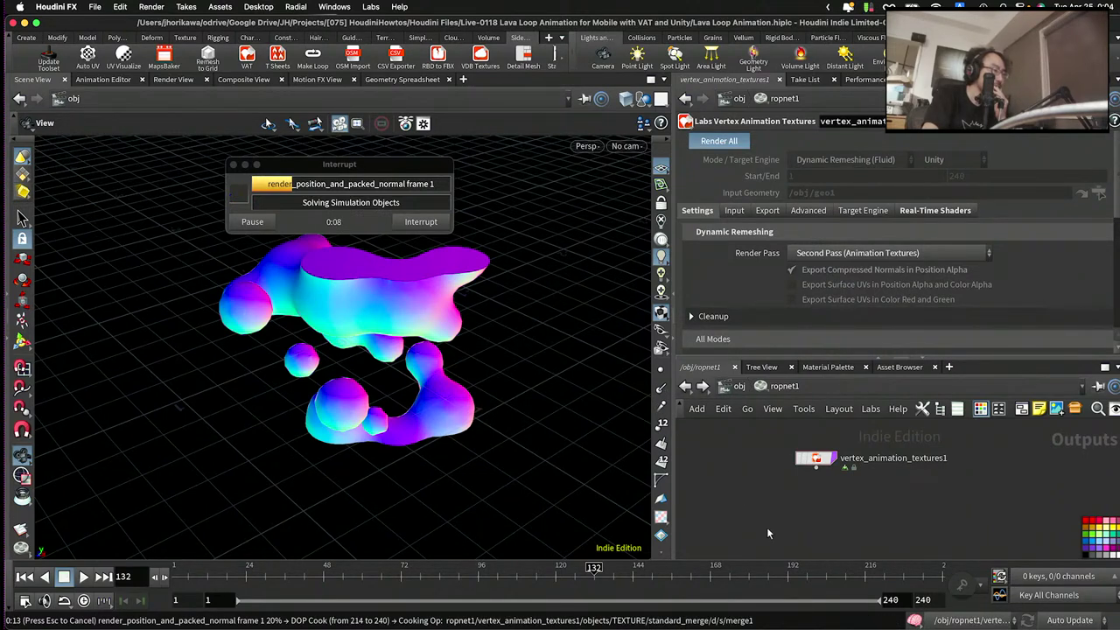
- Preview the col, lookup, pos and rot EXR textures in the tex folder
key("ctrl+Up")
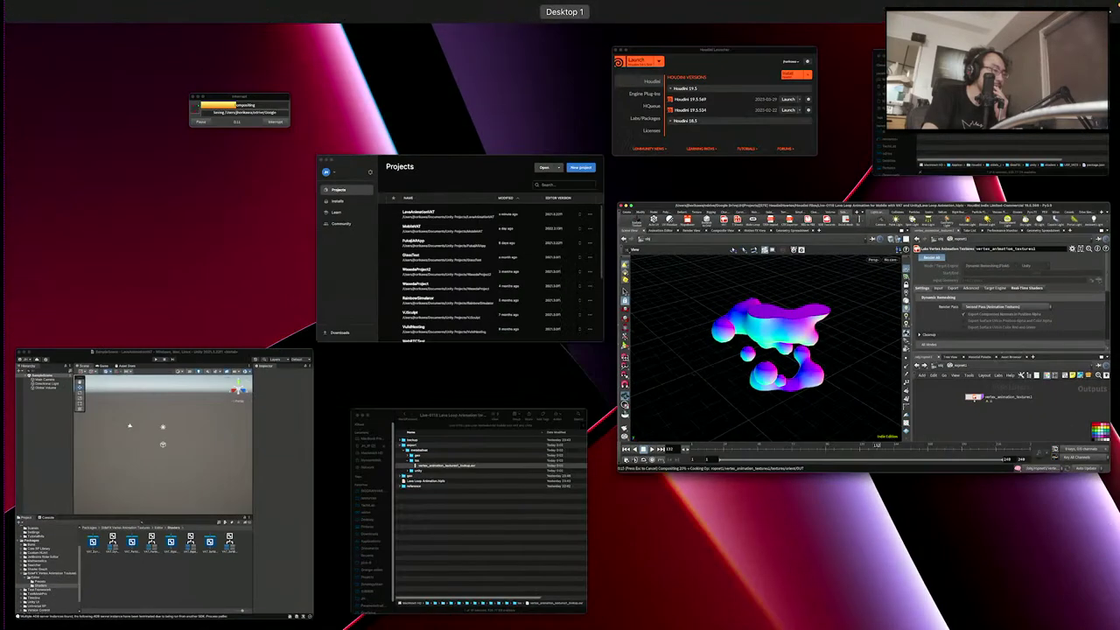
left_click(498, 466)
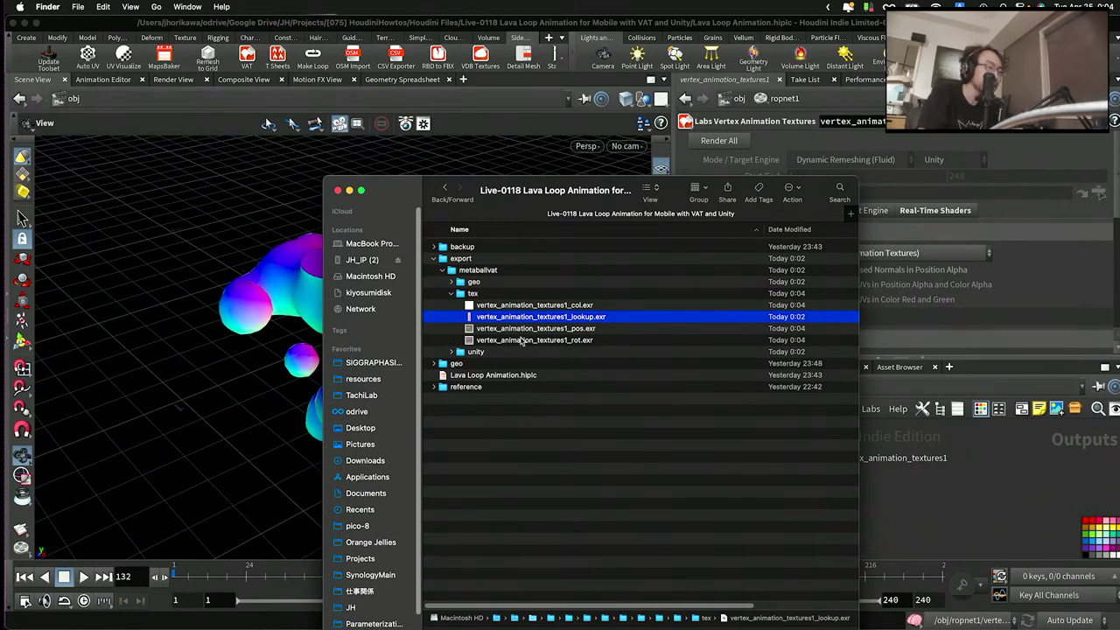
left_click(526, 306)
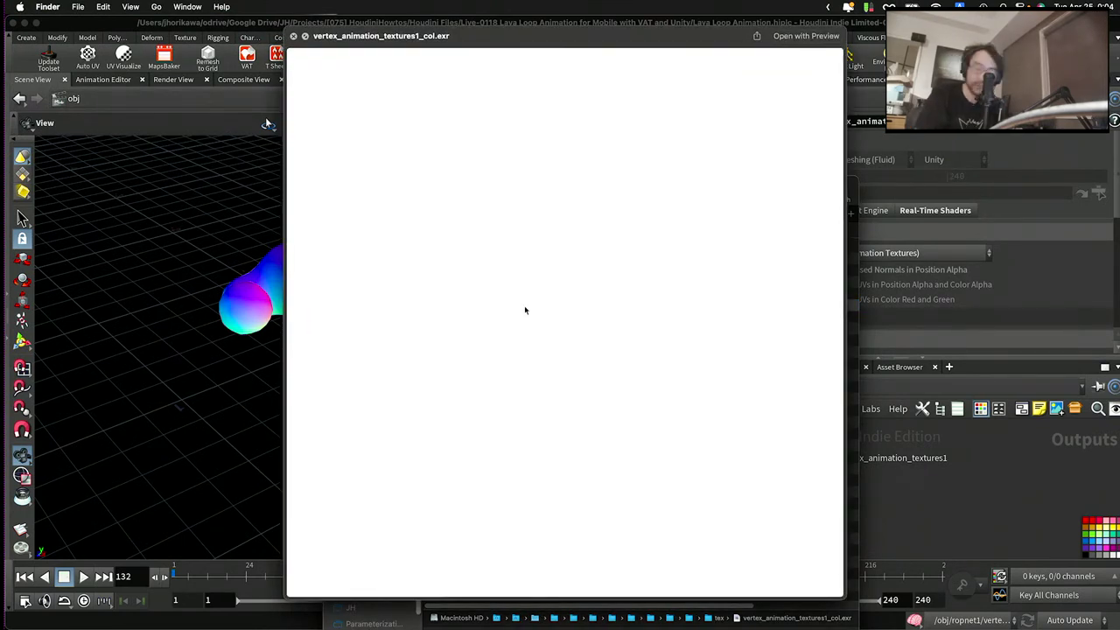
key("Down")
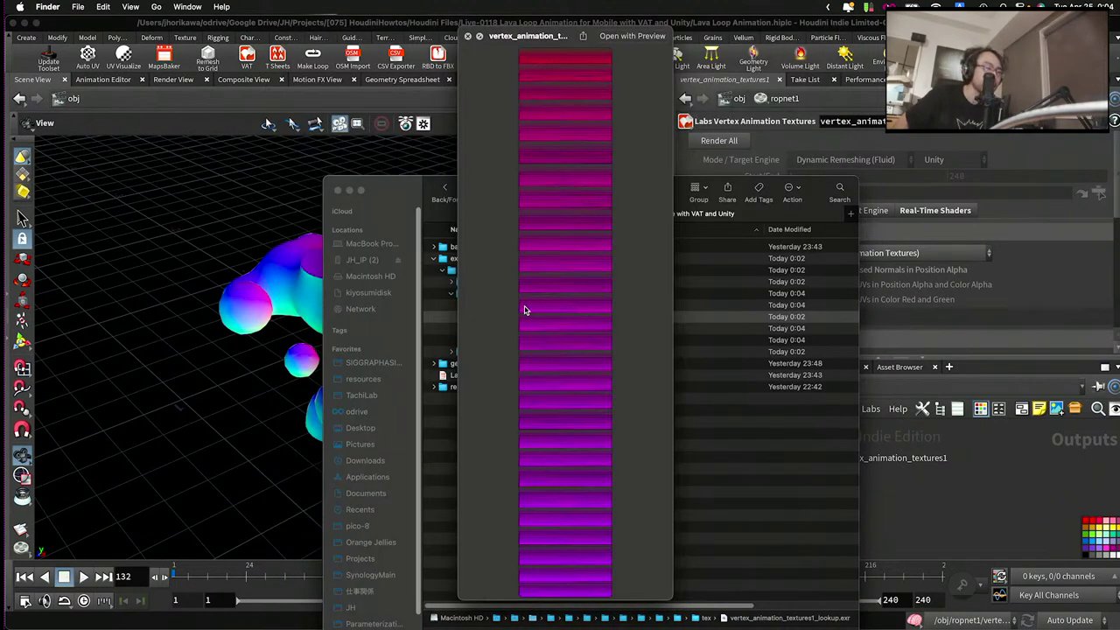
key("Down")
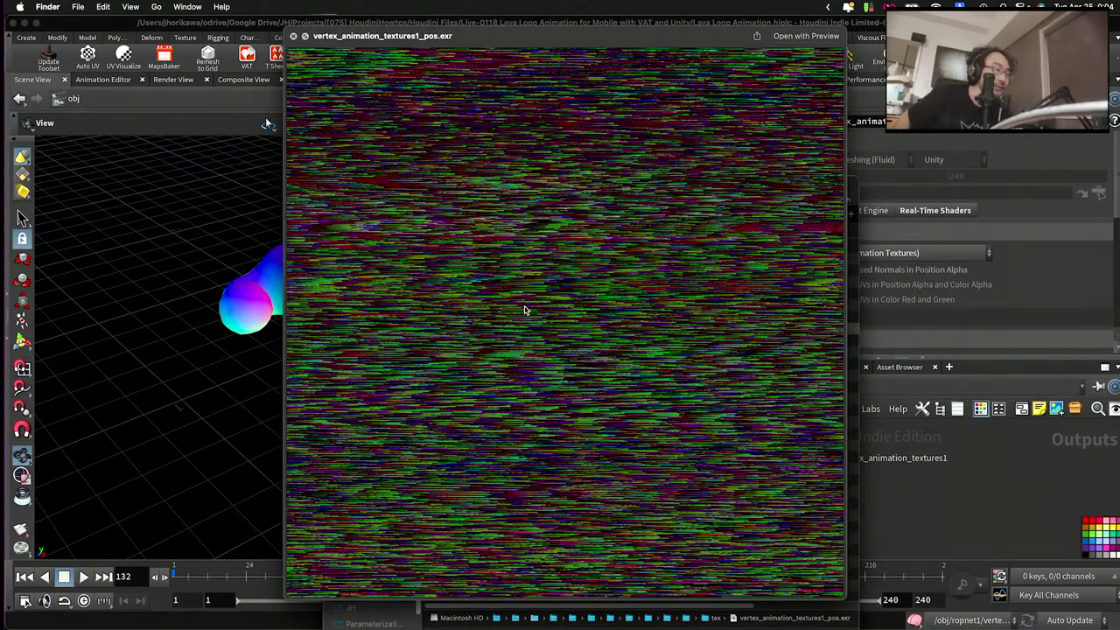
key("space")
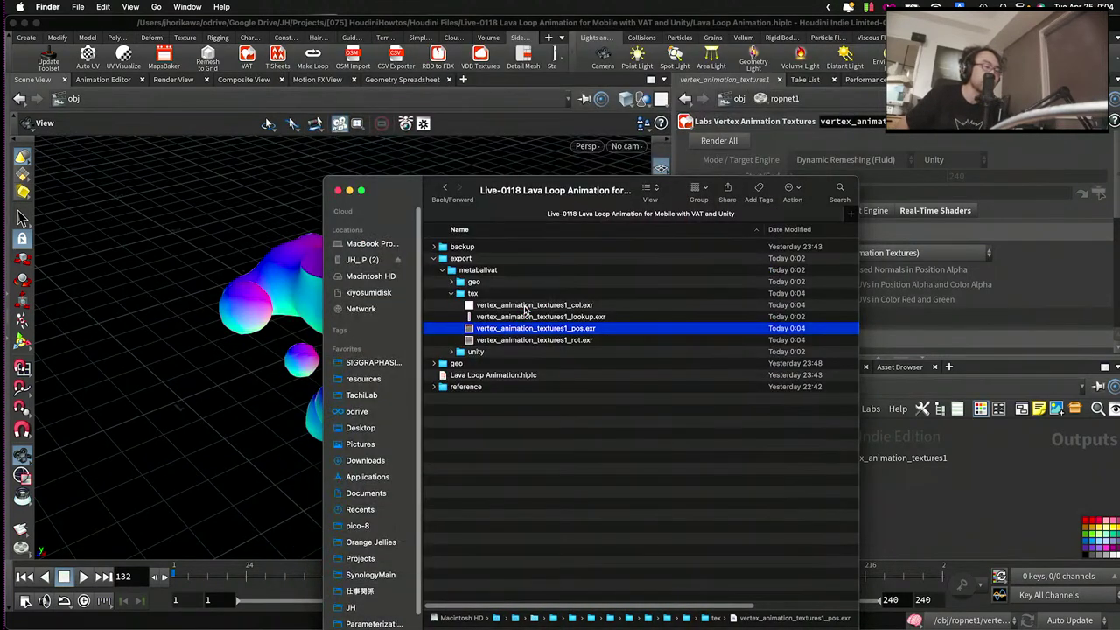
key("space")
key("Up")
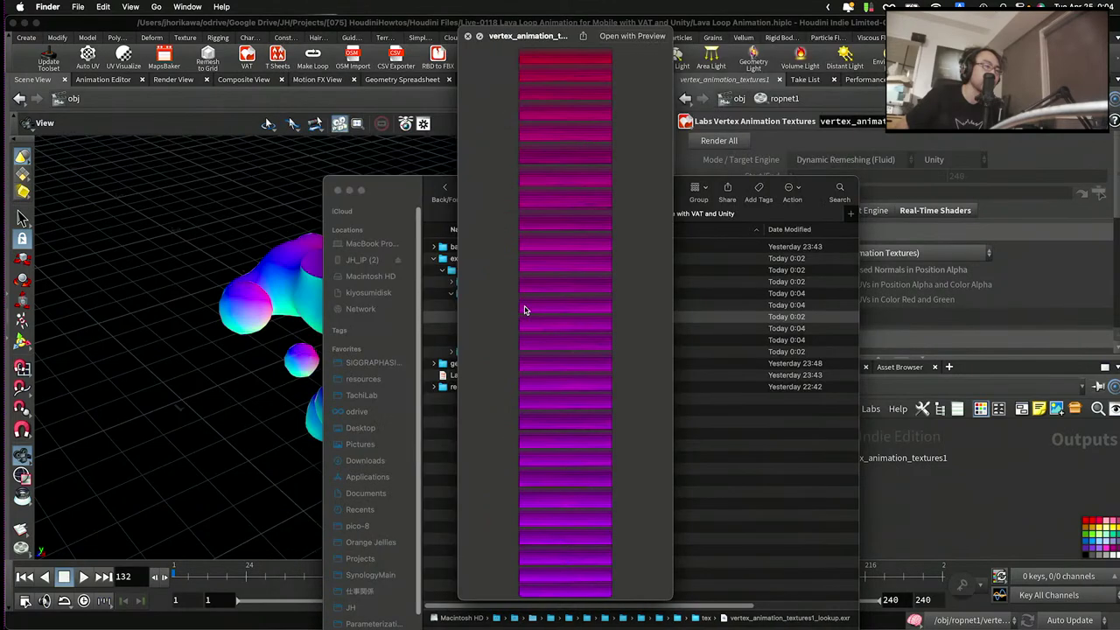
key("Down")
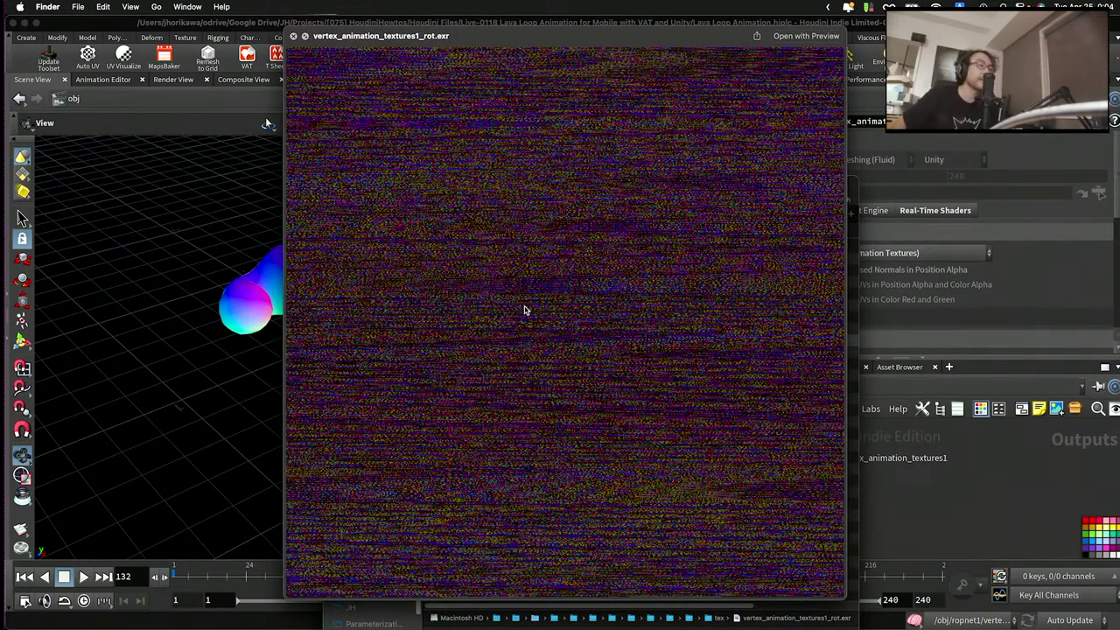
key("space")
key("Up")
key("Up")
key("Up")
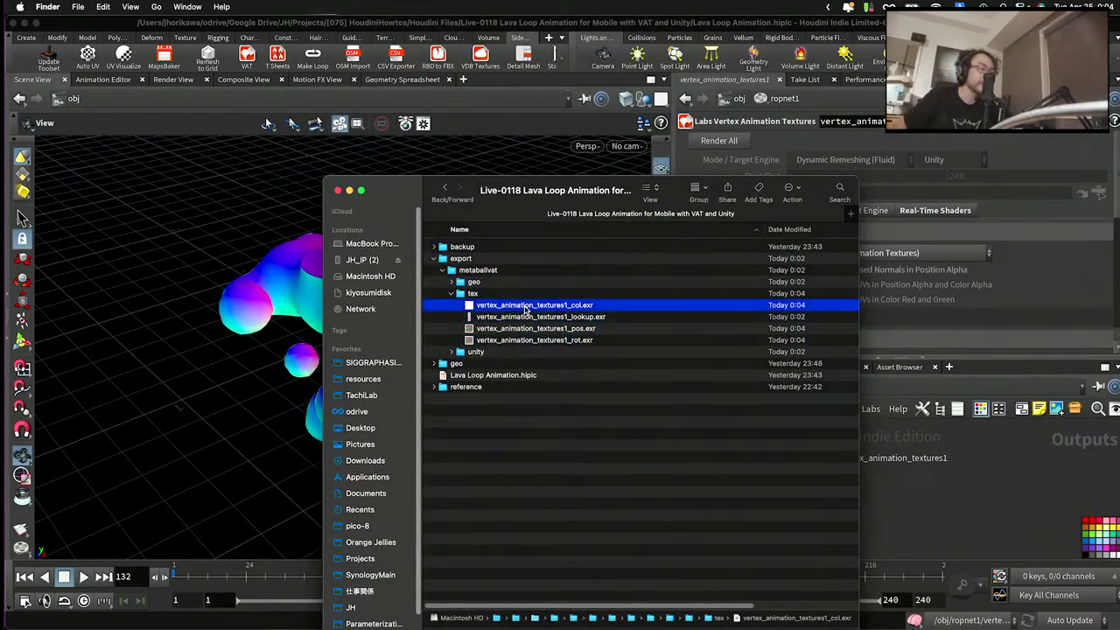
key("Down")
key("Down")
key("Down")
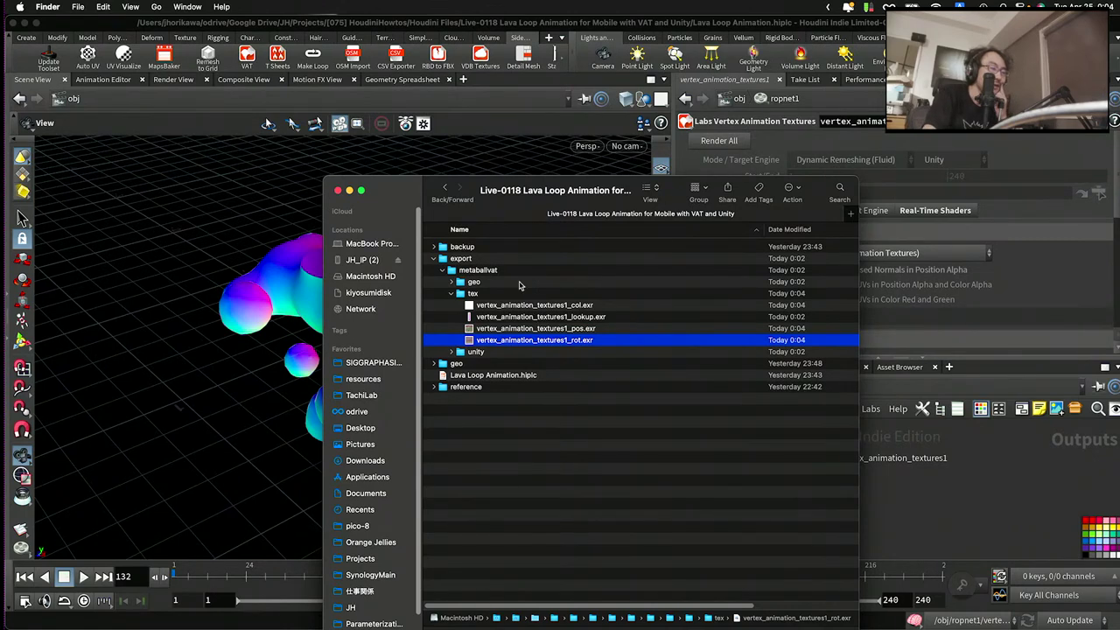
- Expand geo to show the mesh FBX, widen the window for Size/Kind columns, recheck pos.exr
left_click(452, 283)
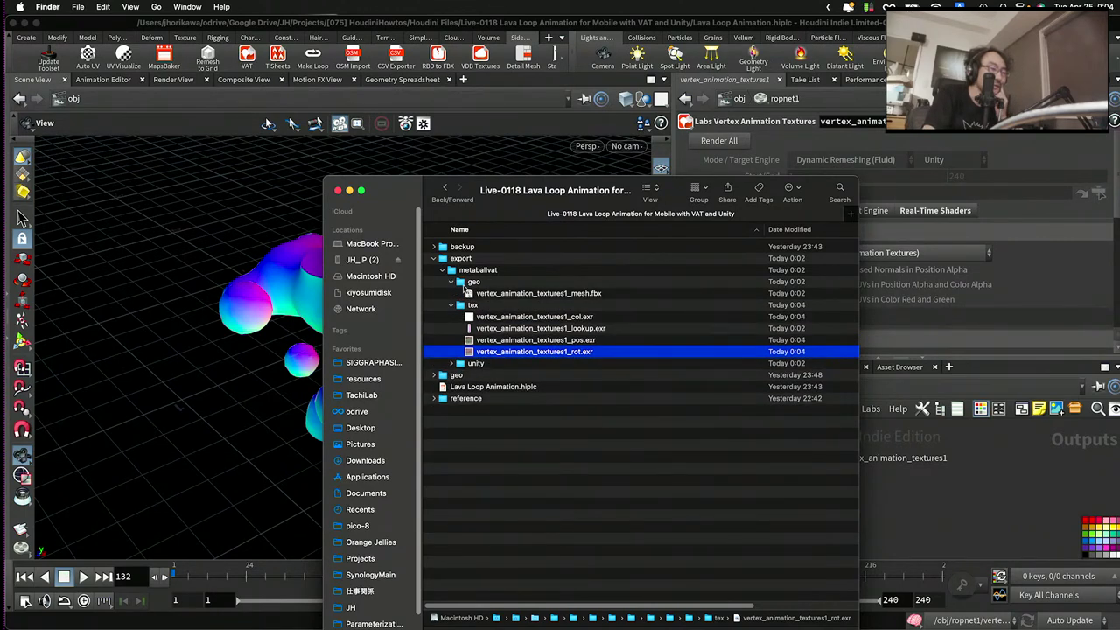
left_click(465, 290)
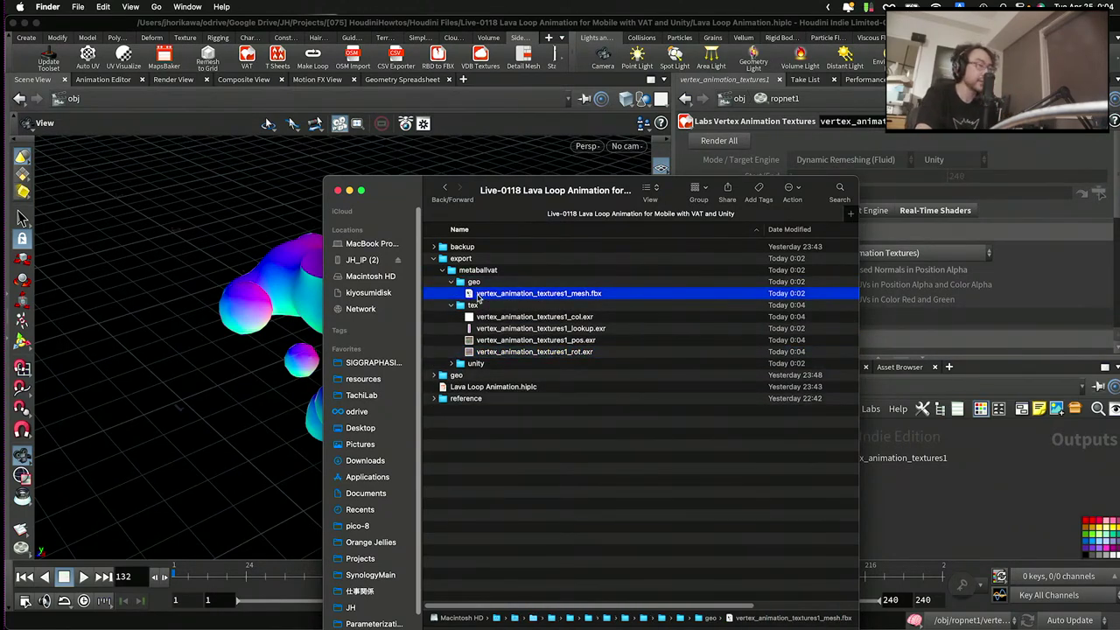
left_click_drag(857, 475, 1026, 472)
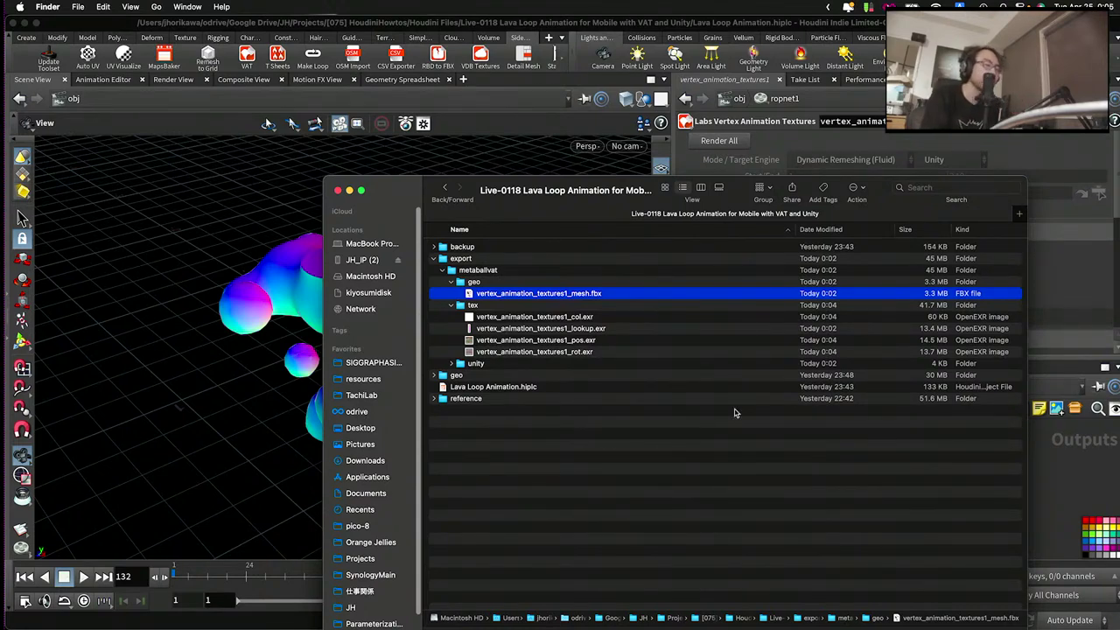
left_click(555, 340)
key("space")
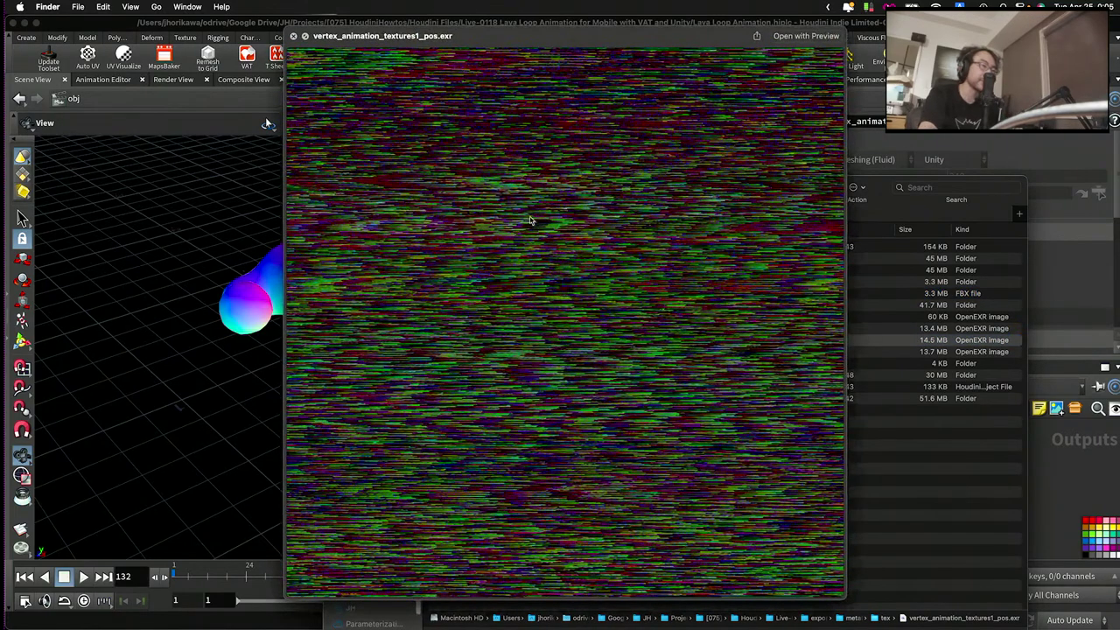
key("space")
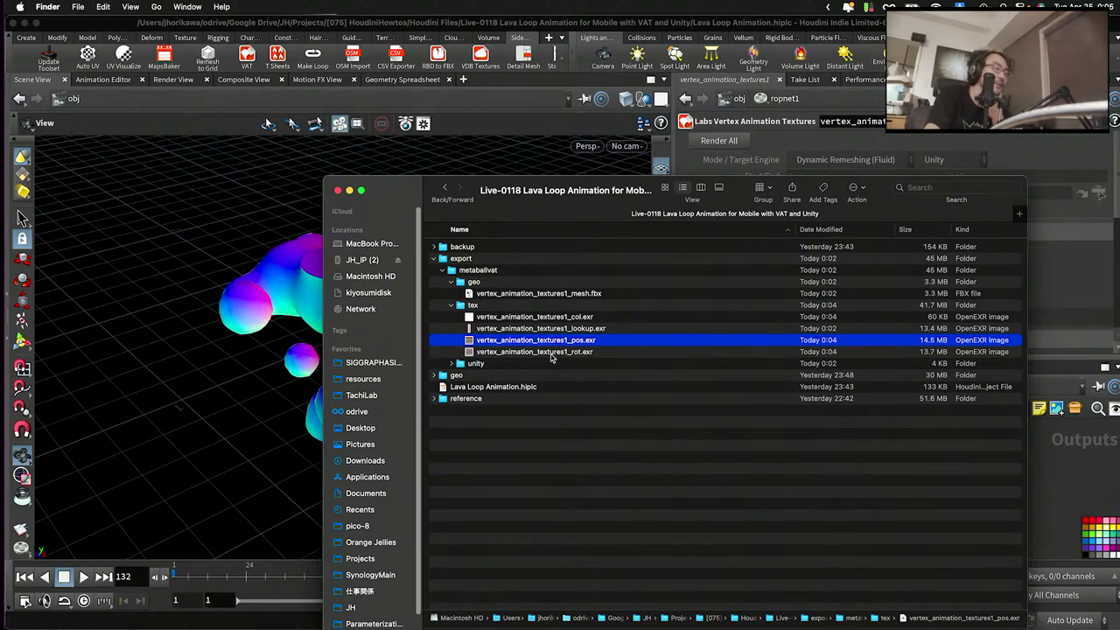
- Expand the unity folder to show the exported material, then collapse metaballvat
left_click(451, 363)
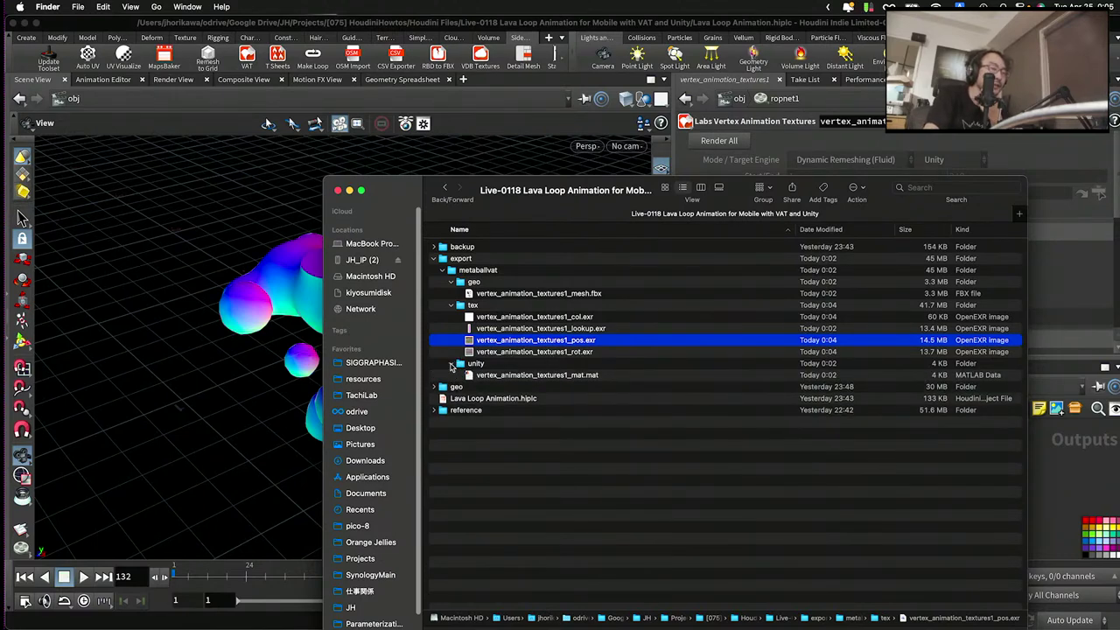
left_click(469, 375)
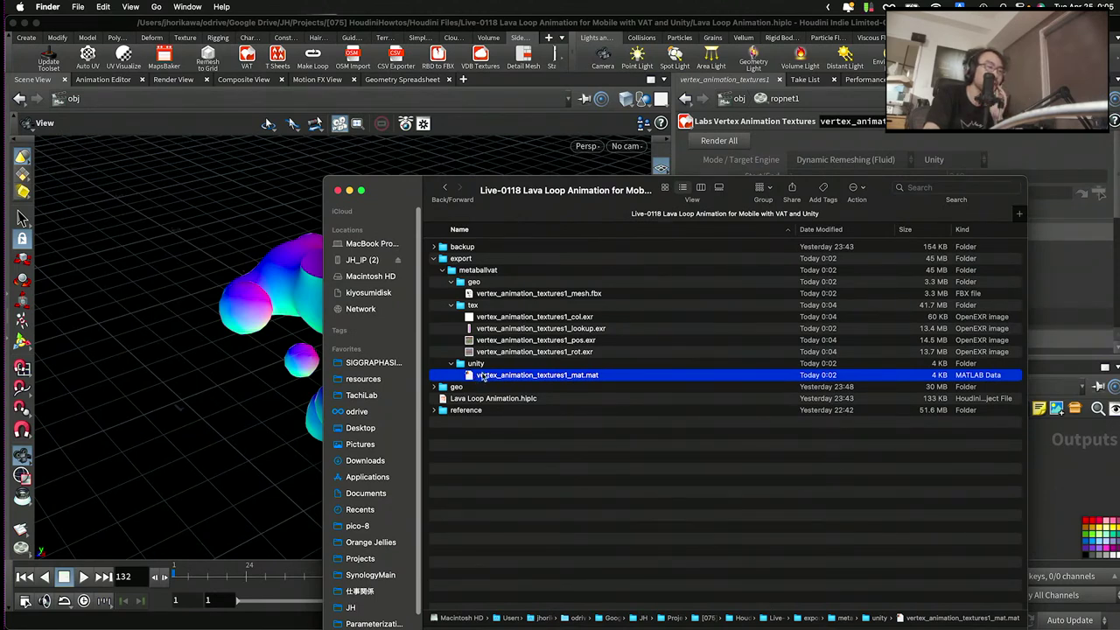
left_click(442, 270)
left_click(462, 271)
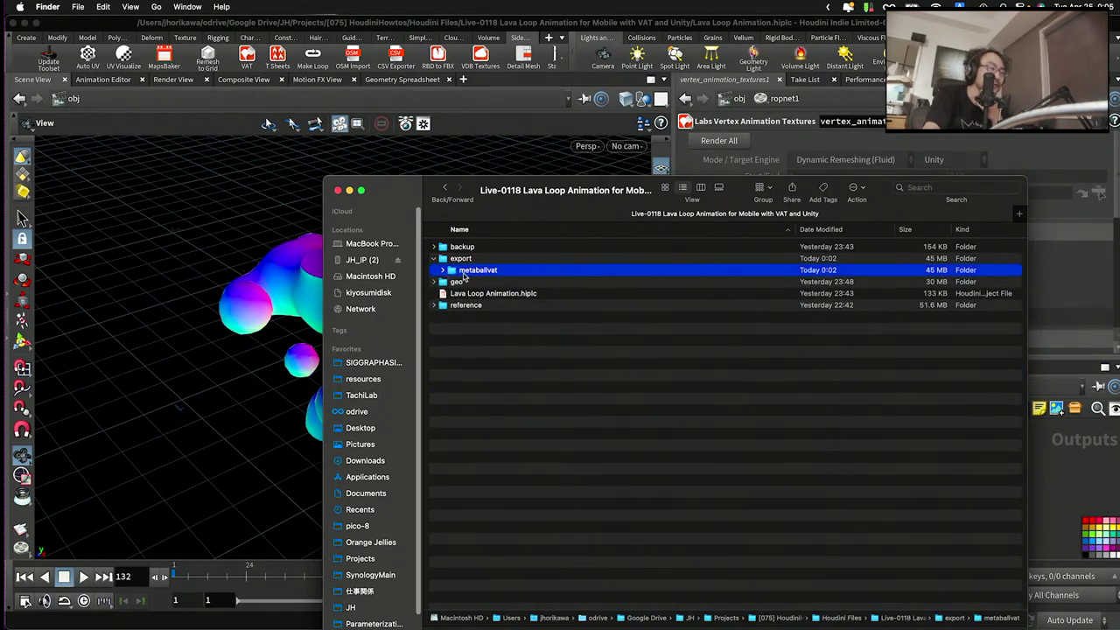
- Drag the metaballvat folder from Finder into Unity's top-level Assets folder and widen the editor
left_click_drag(502, 195, 890, 174)
left_click_drag(757, 30, 748, 275)
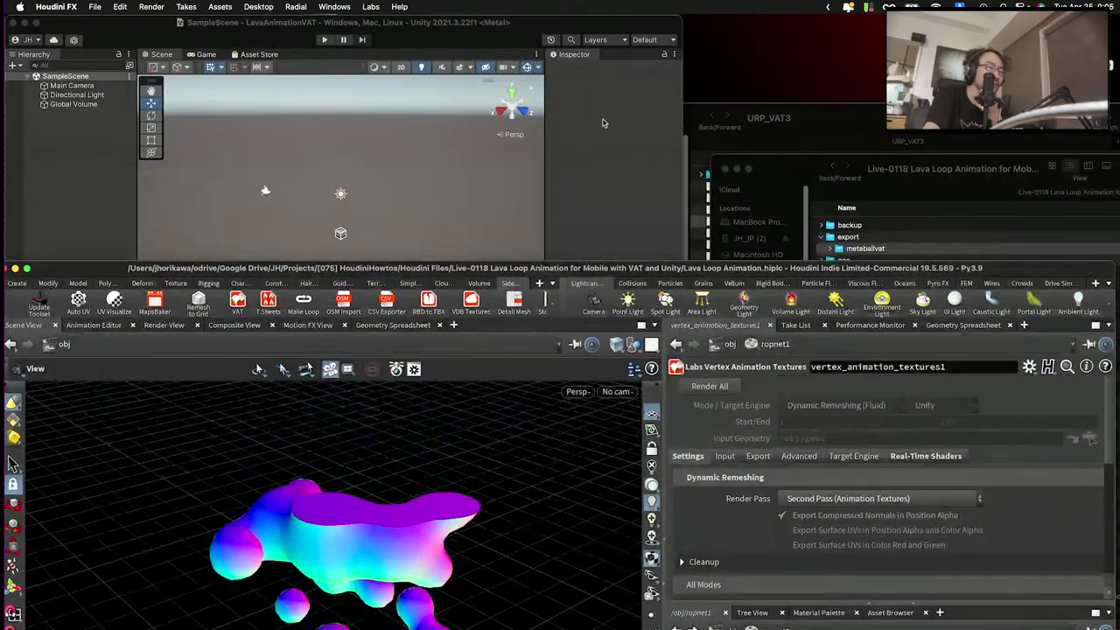
left_click(602, 119)
left_click_drag(779, 167, 771, 71)
scroll(72, 425, "up", 3)
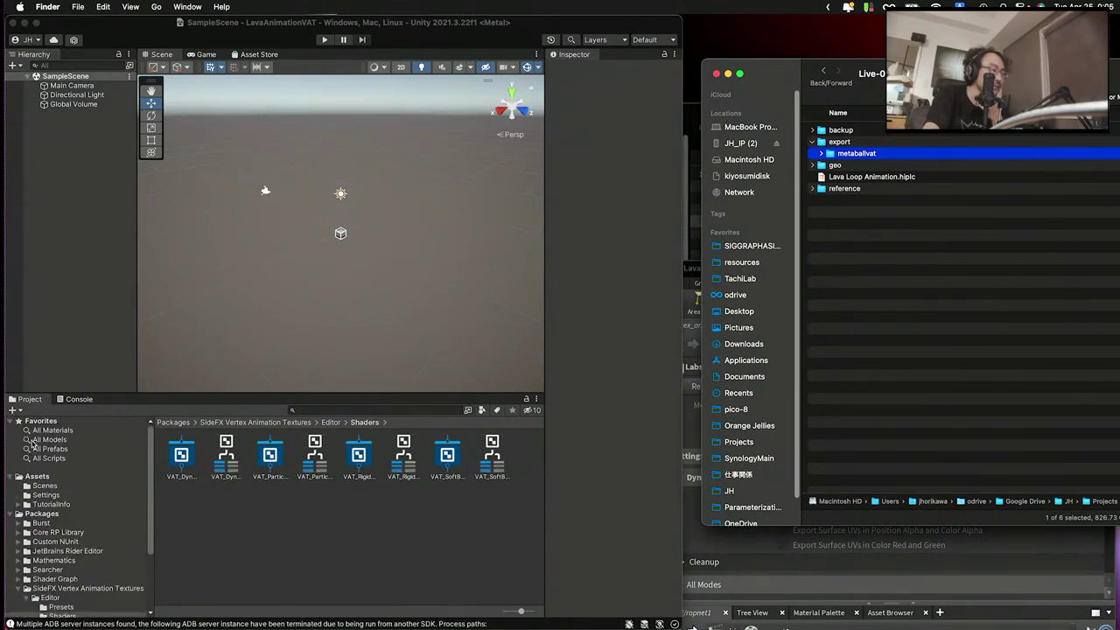
left_click(34, 475)
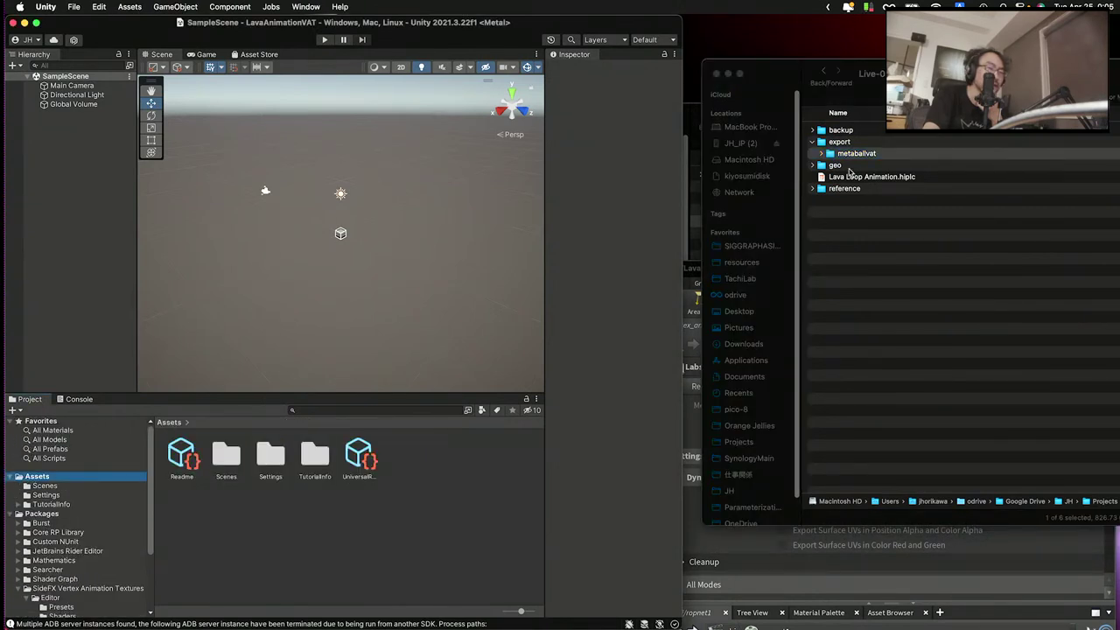
left_click_drag(862, 154, 461, 512)
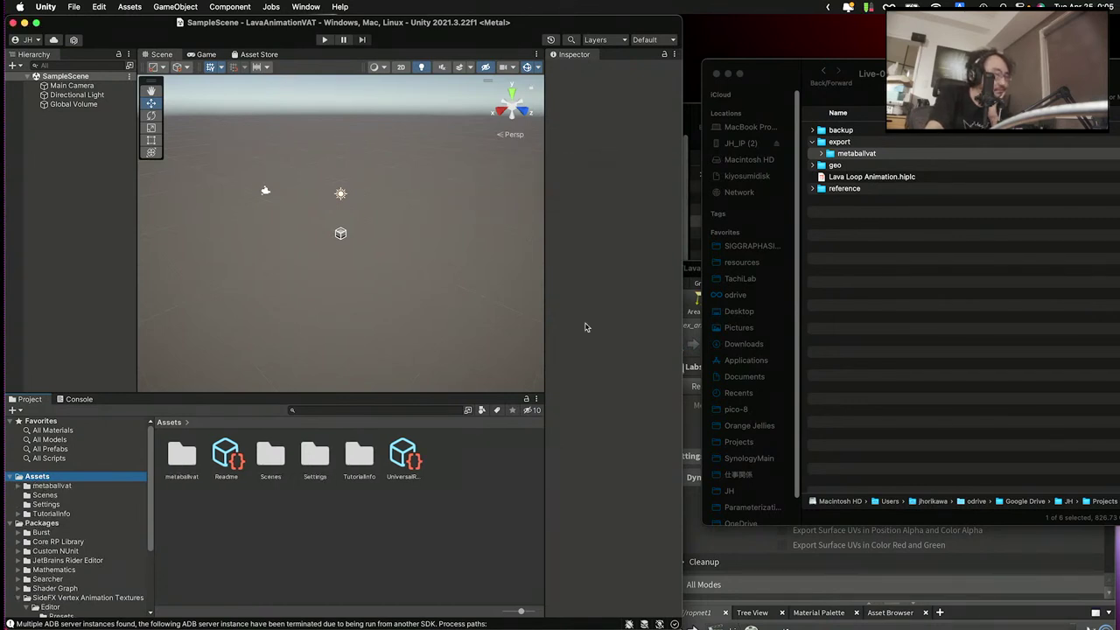
left_click_drag(681, 16, 1118, 17)
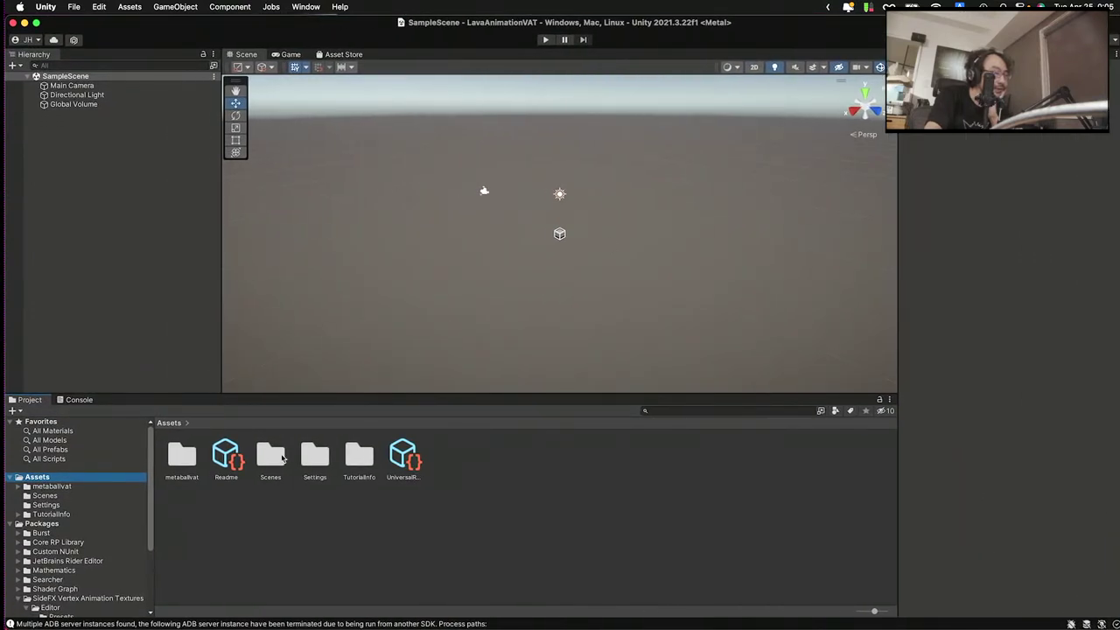
- Enable Preserve Hierarchy on vertex_animation_textures1_mesh.fbx in metaballvat/geo
left_click(19, 488)
left_click(39, 487)
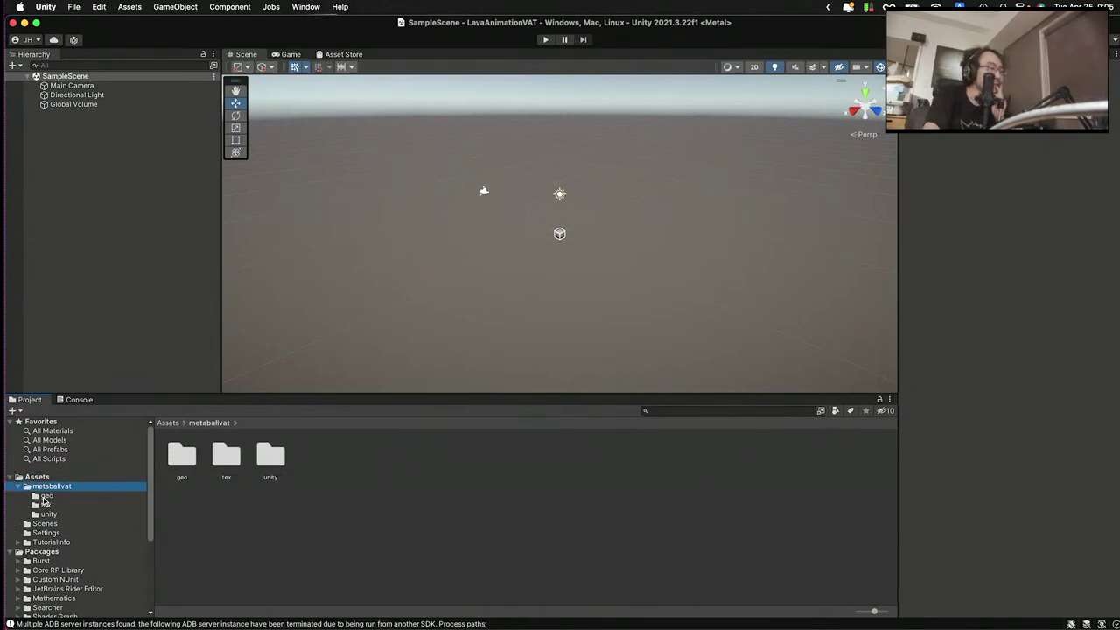
left_click(46, 496)
left_click(182, 456)
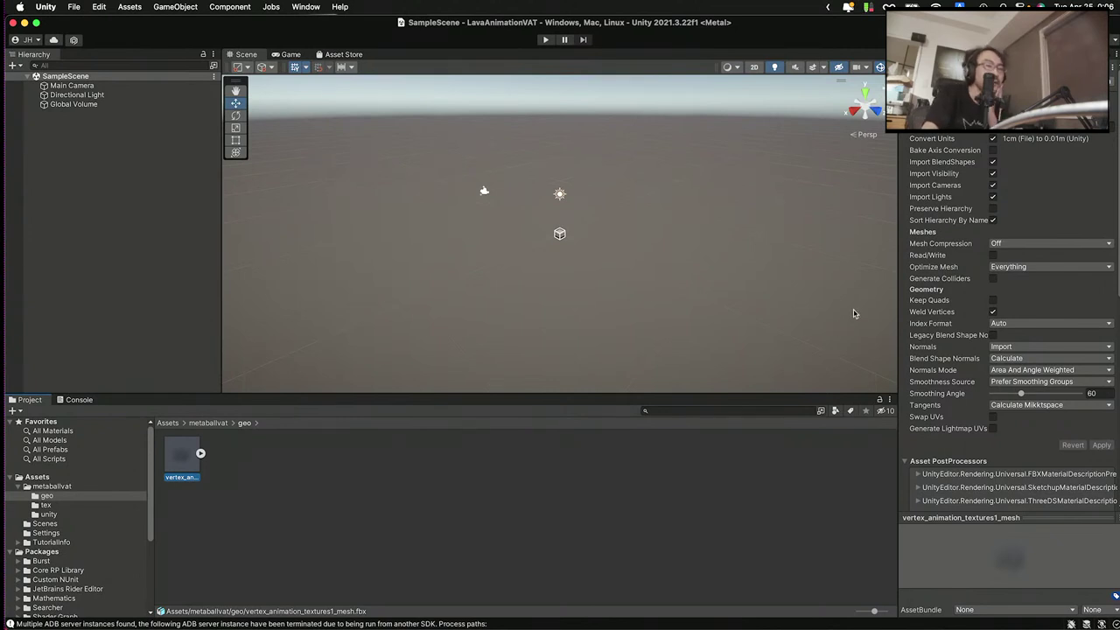
left_click(992, 209)
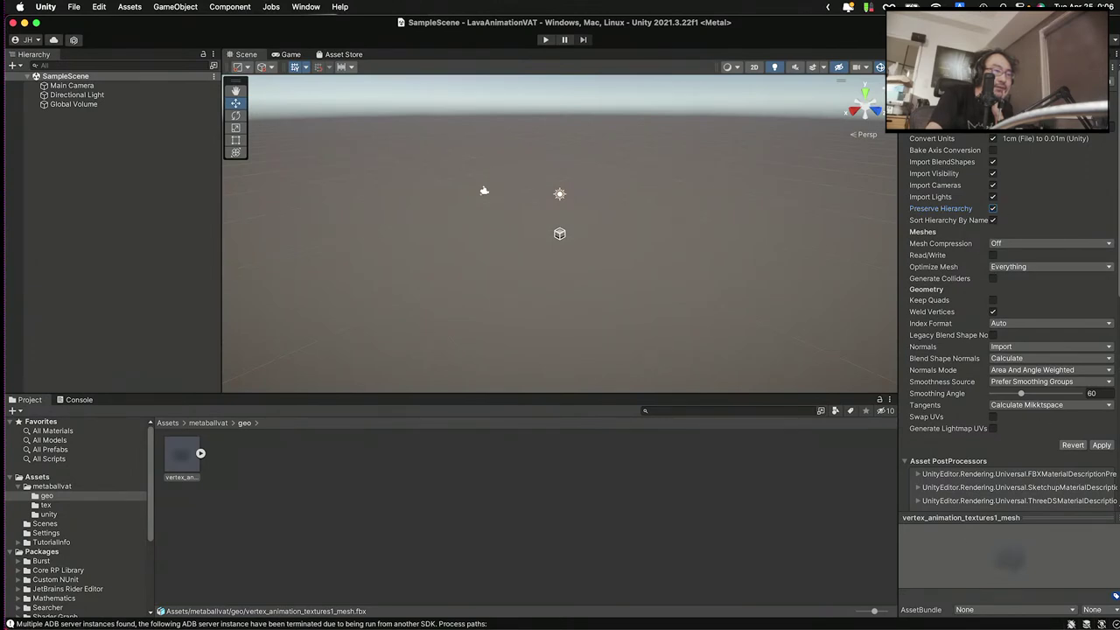
key("ctrl+Up")
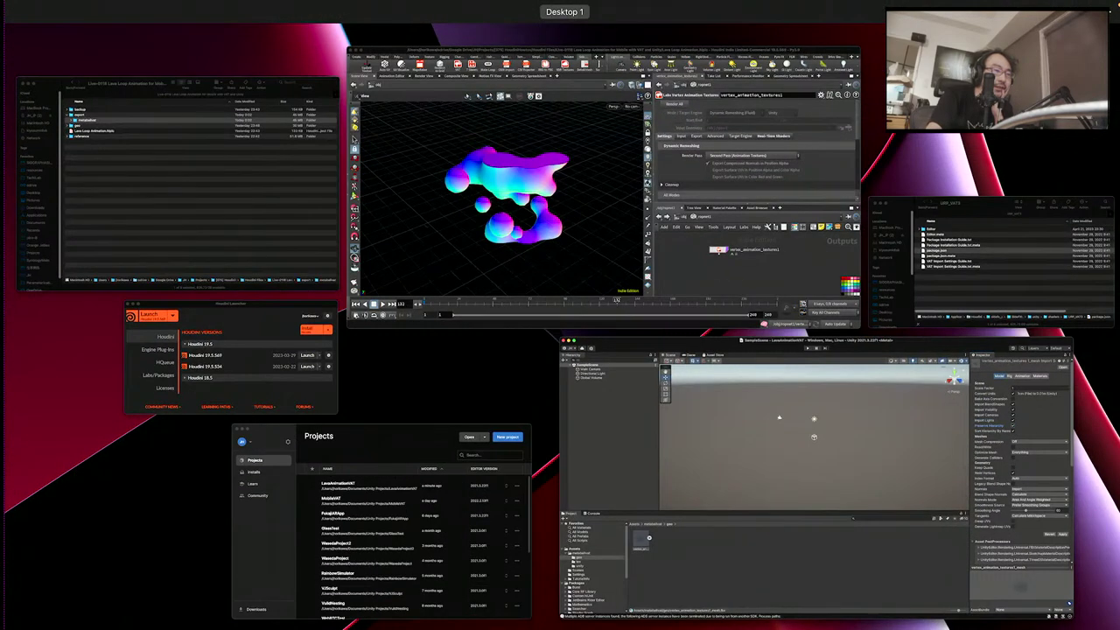
- Select VAT Import Settings Guide.txt in Finder, then bring Houdini forward full-screen
left_click(993, 267)
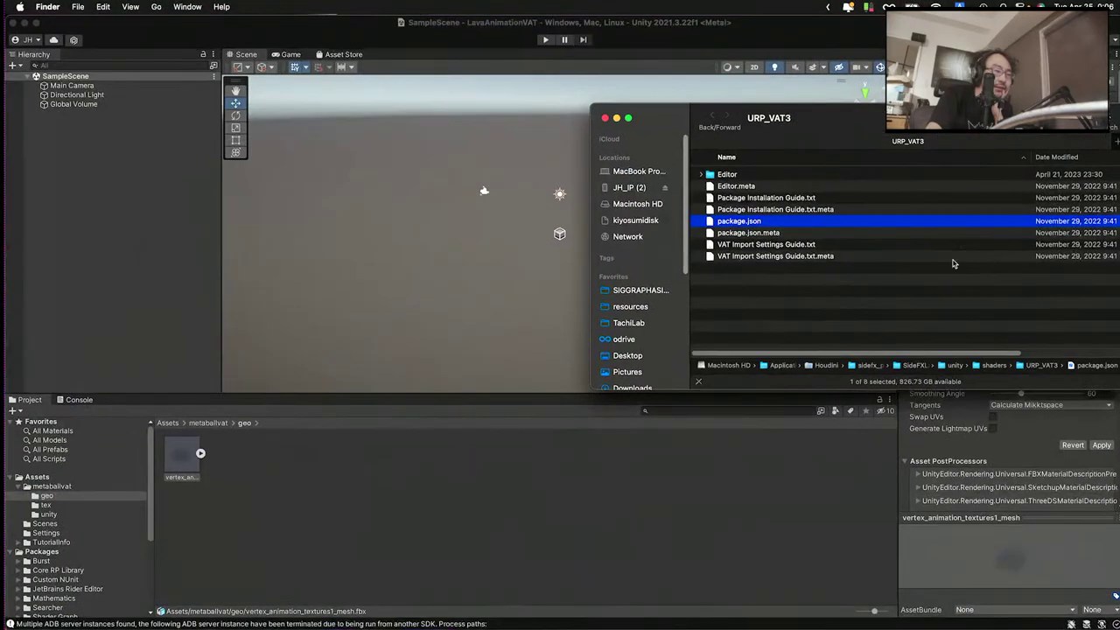
left_click(779, 245)
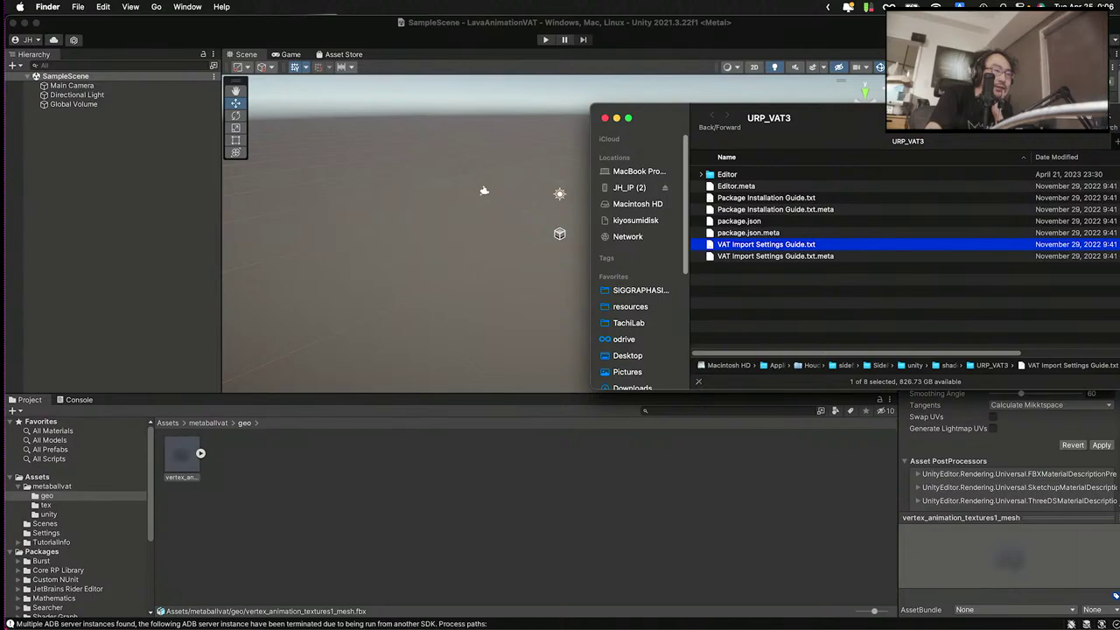
key("ctrl+Up")
left_click(763, 282)
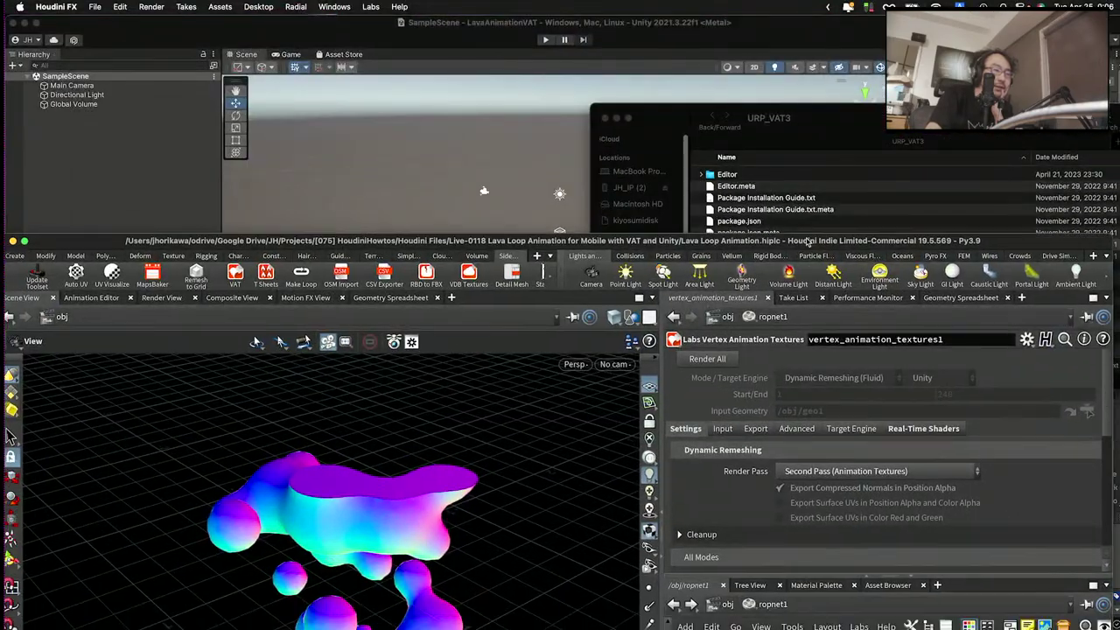
double_click(812, 270)
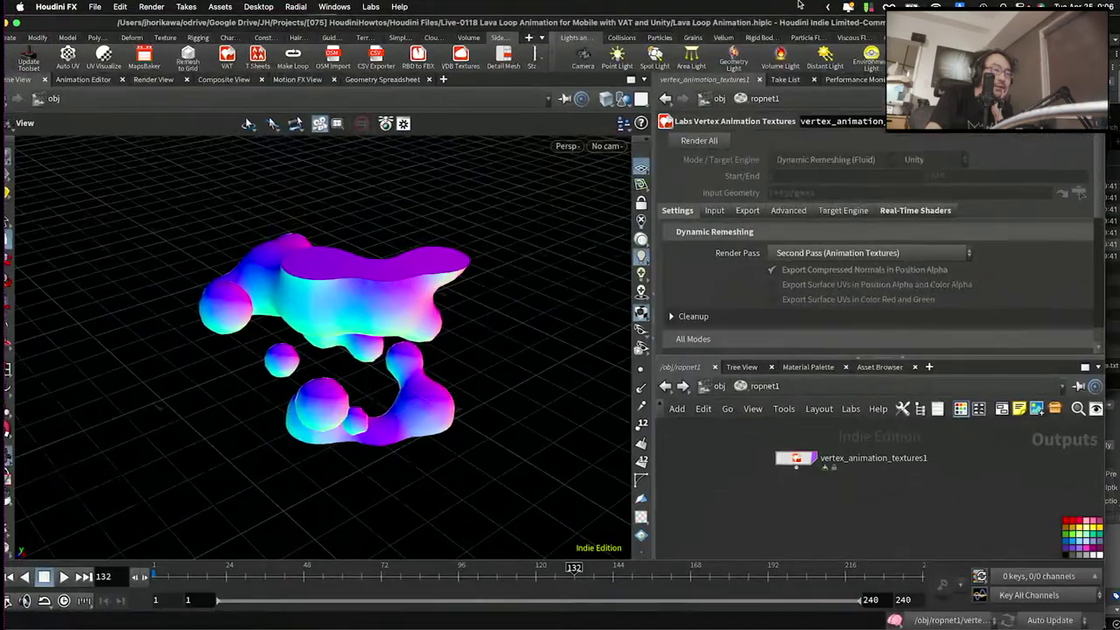
- Open Unity Package and Guides from Real-Time Shaders and read the VAT Import Settings Guide
left_click(918, 211)
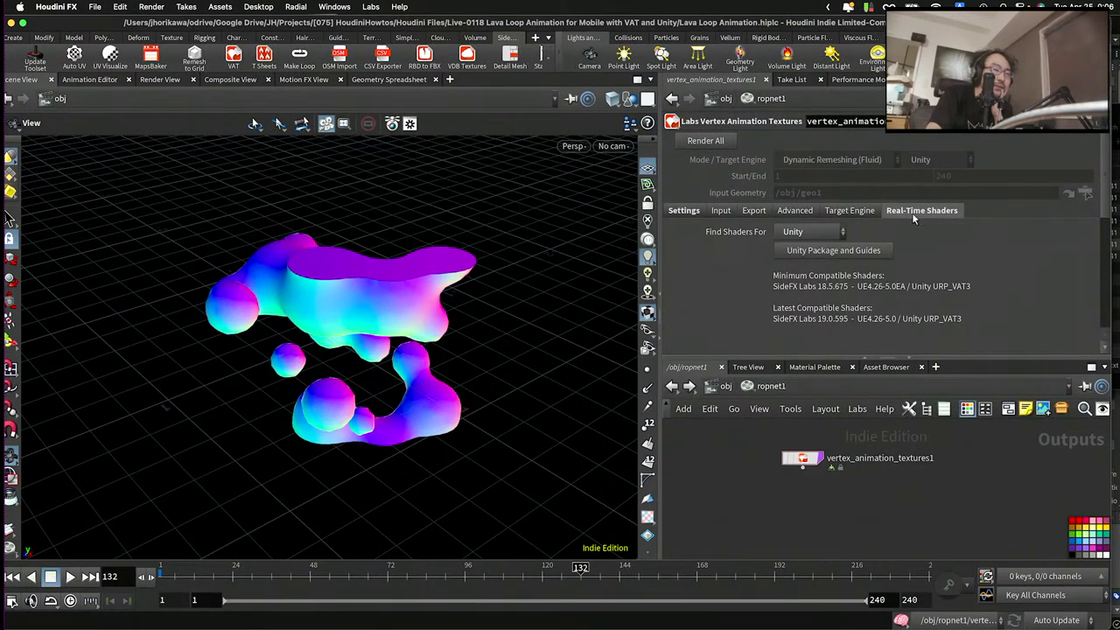
left_click(815, 252)
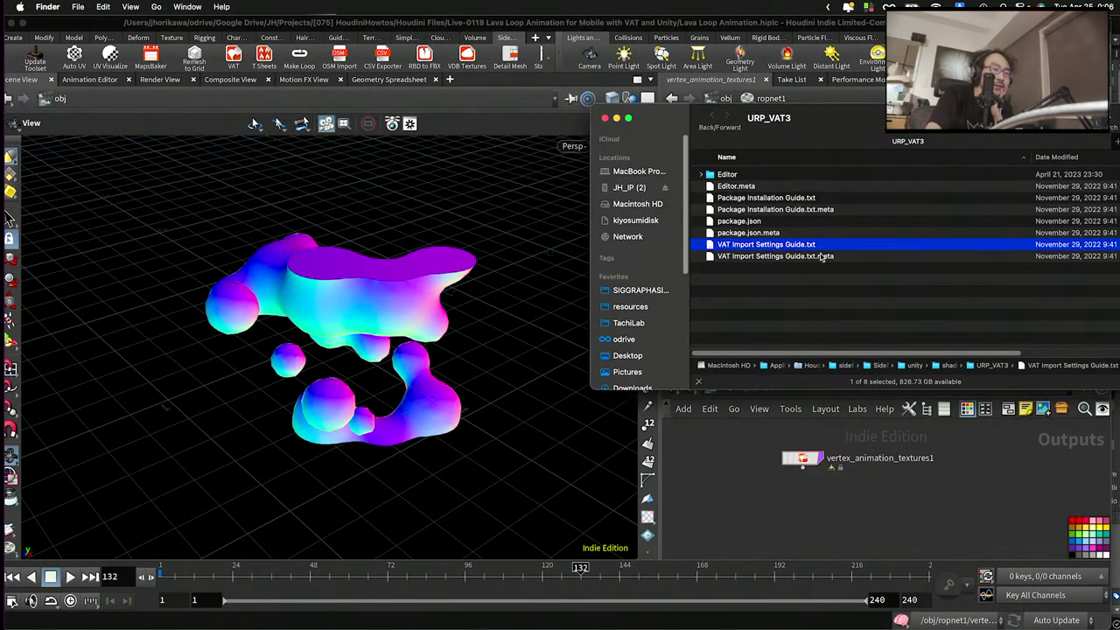
left_click(803, 278)
left_click(791, 251)
key("space")
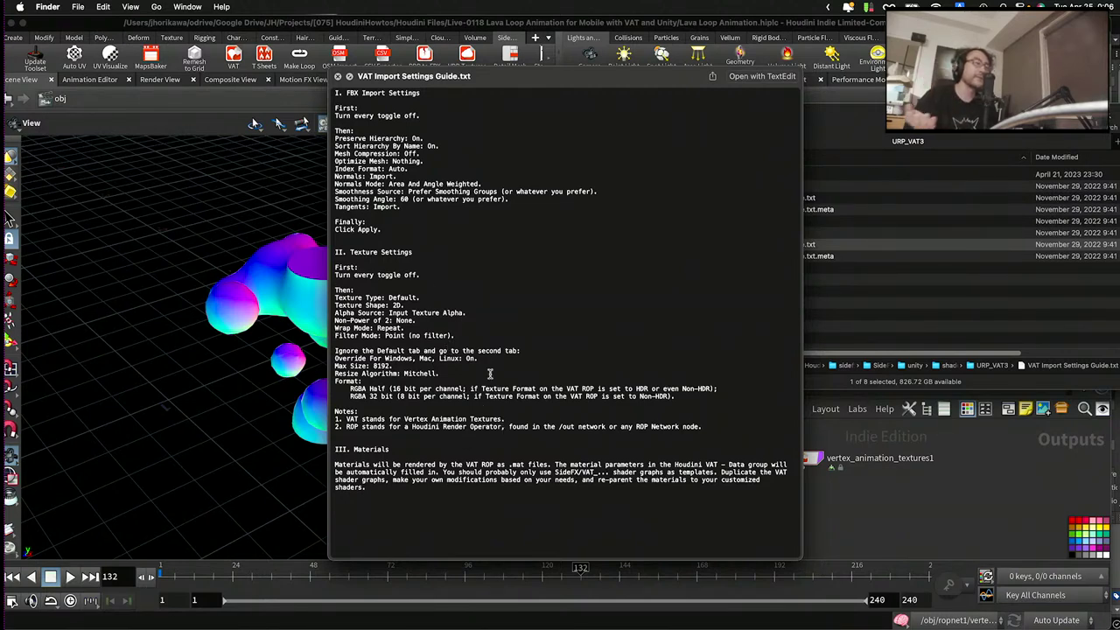
key("space")
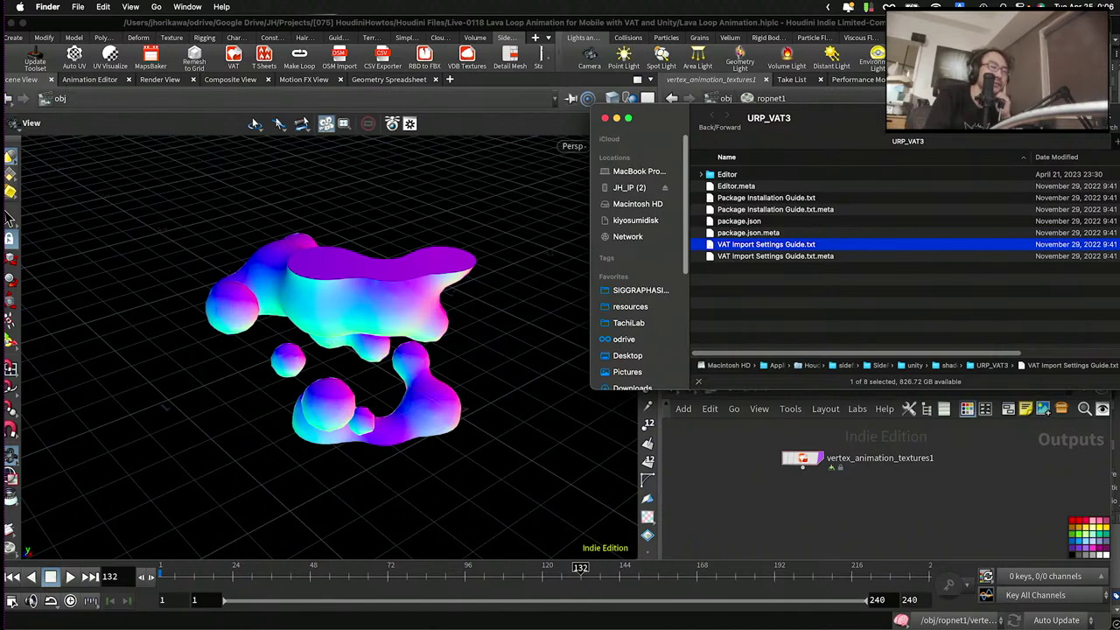
key("ctrl+Up")
left_click(665, 517)
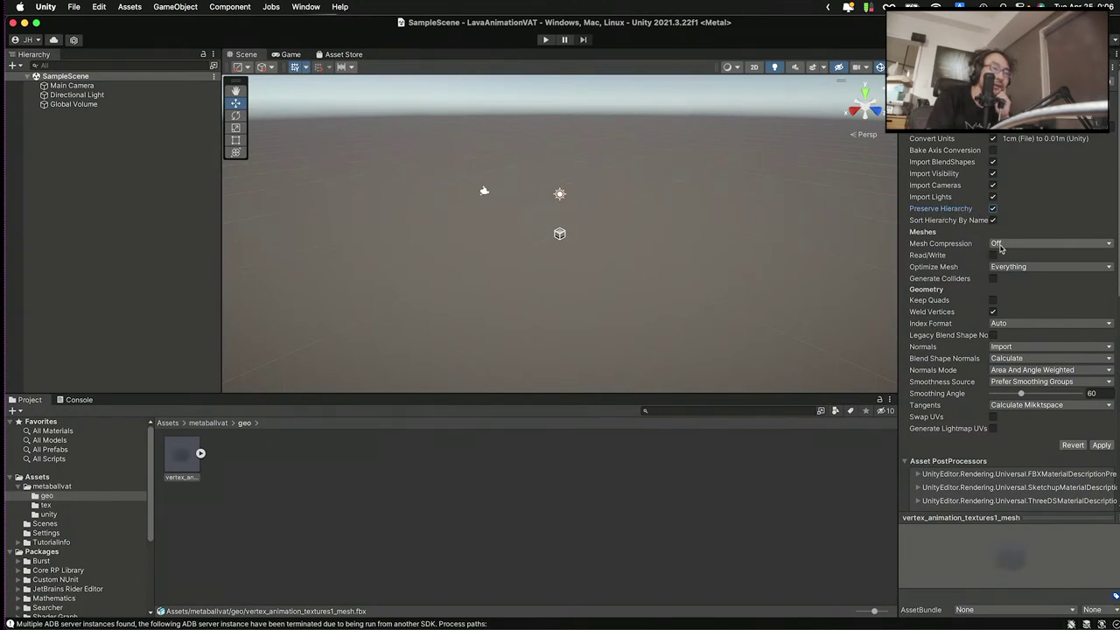
- Set Optimize Mesh to Nothing, Index Format to 32 bits, Tangents to Import, and apply
left_click(993, 271)
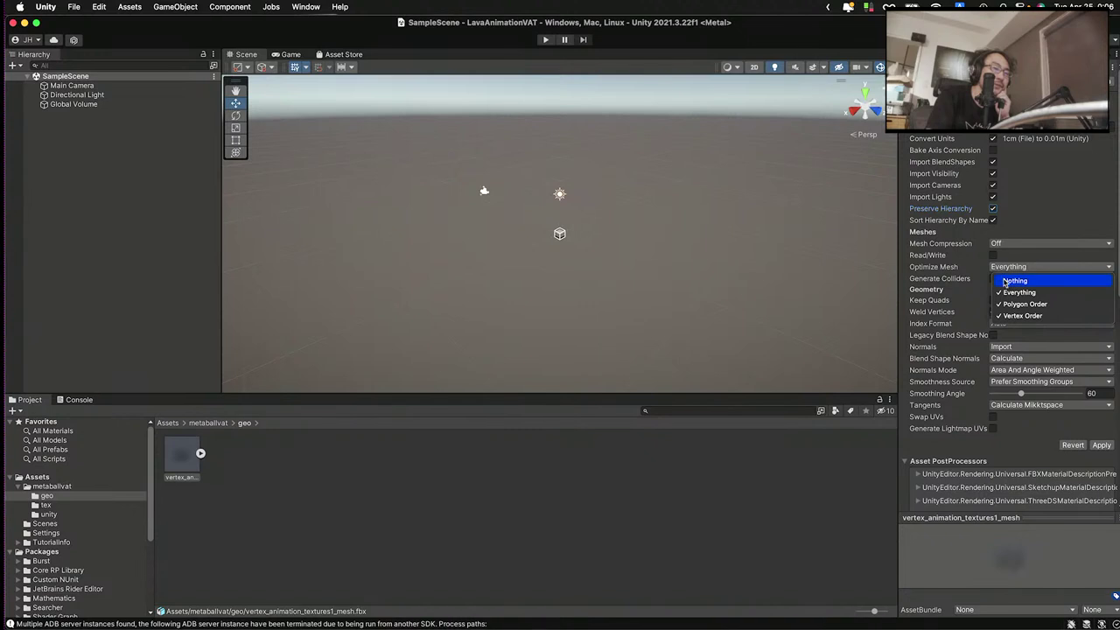
left_click(1006, 283)
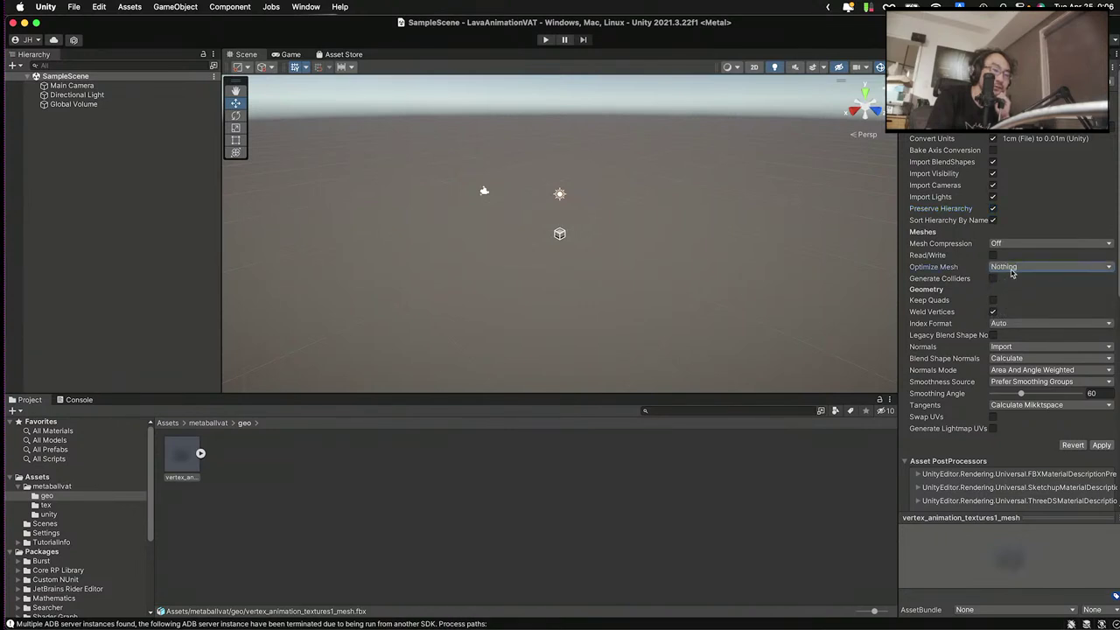
left_click(998, 326)
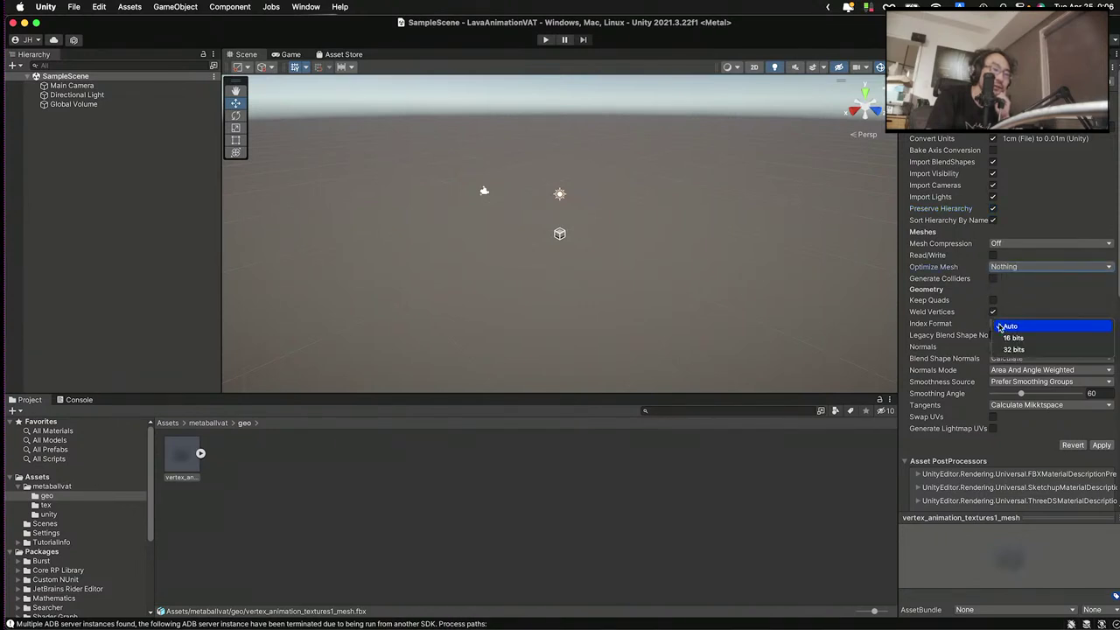
left_click(1011, 348)
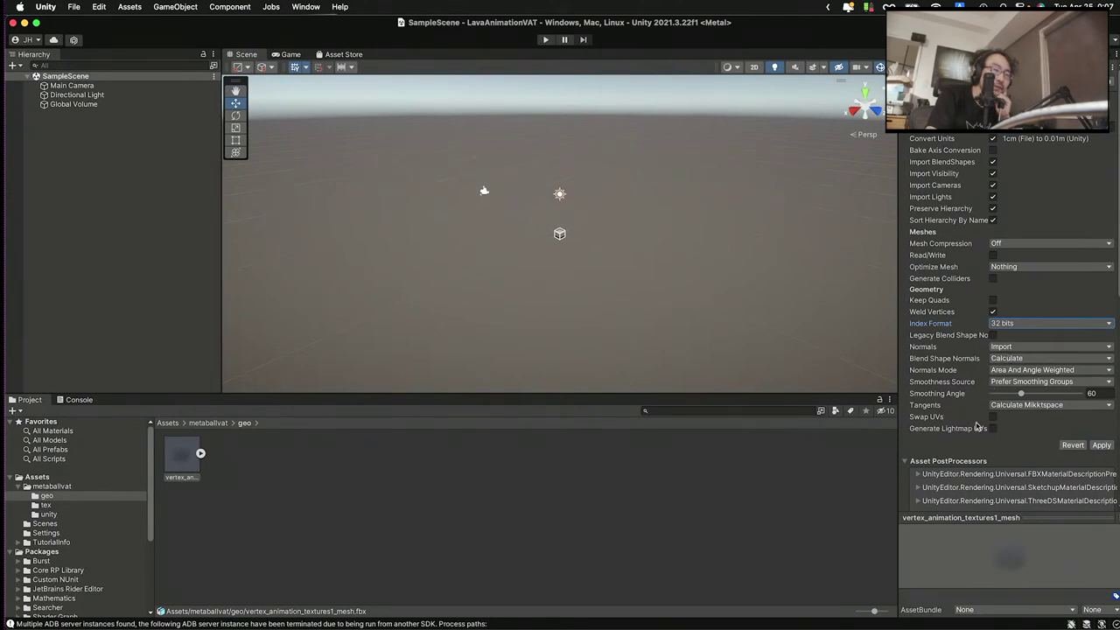
left_click(1002, 409)
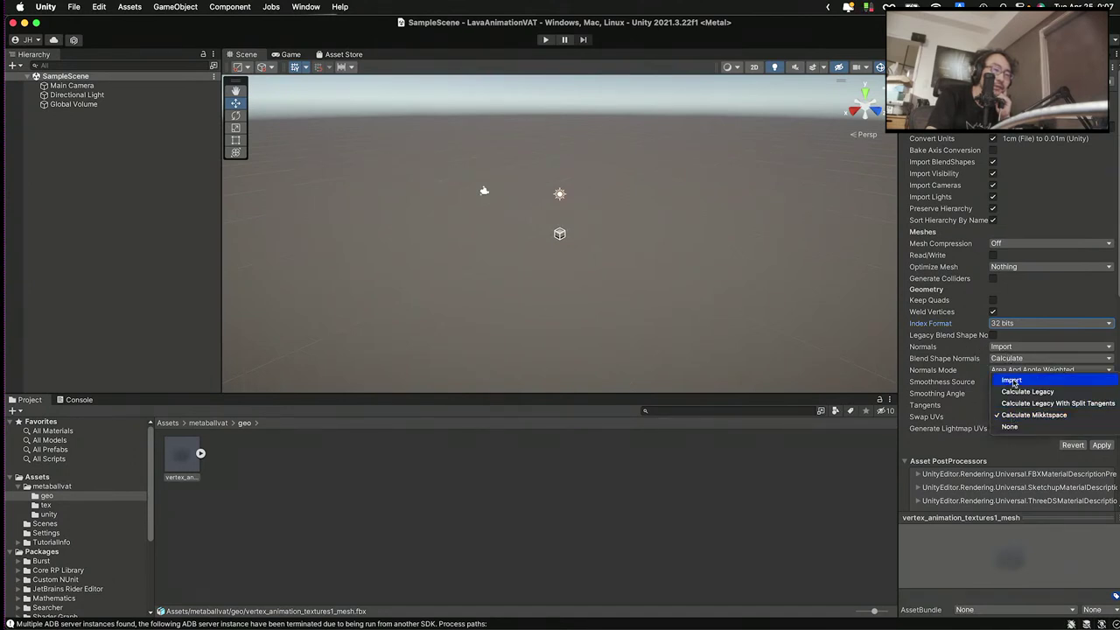
left_click(1012, 380)
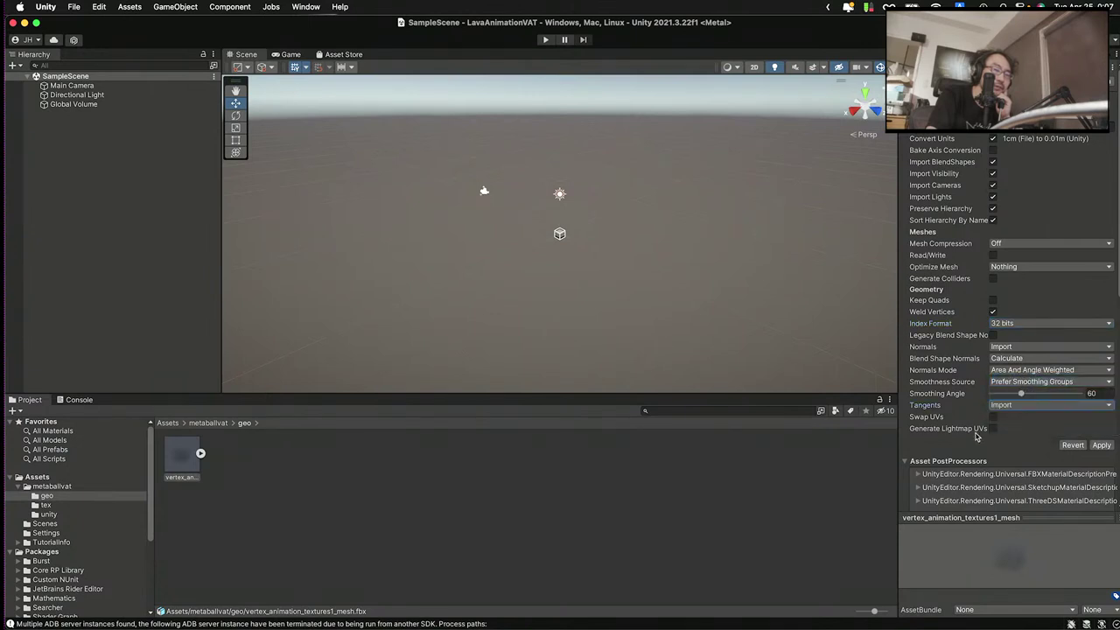
left_click(1101, 446)
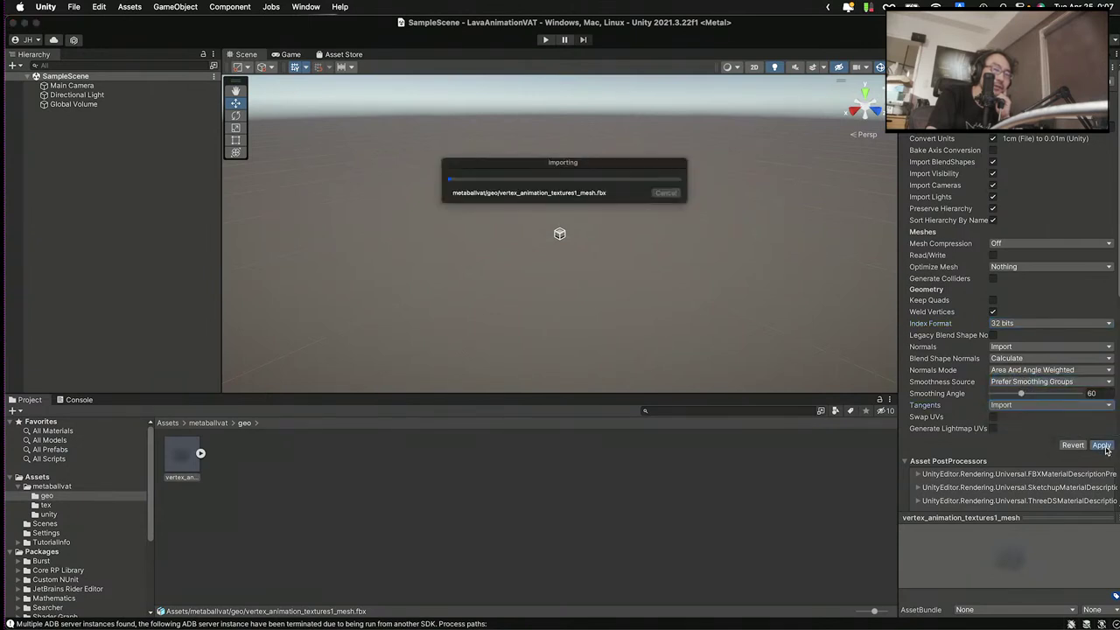
- Select all four VAT textures in the tex folder
left_click(70, 505)
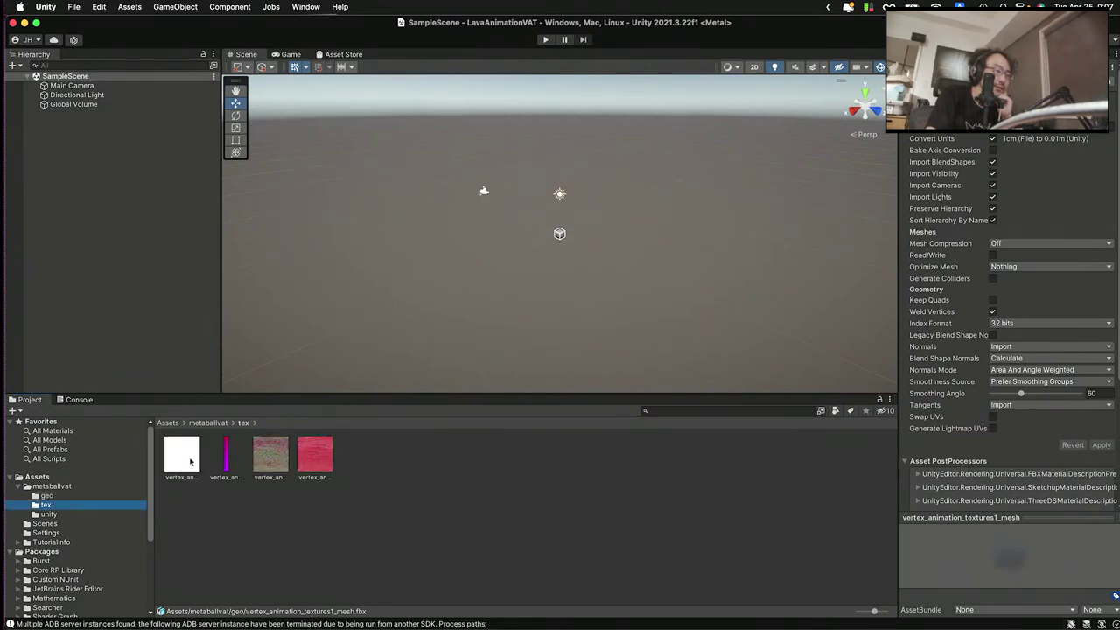
left_click(190, 462)
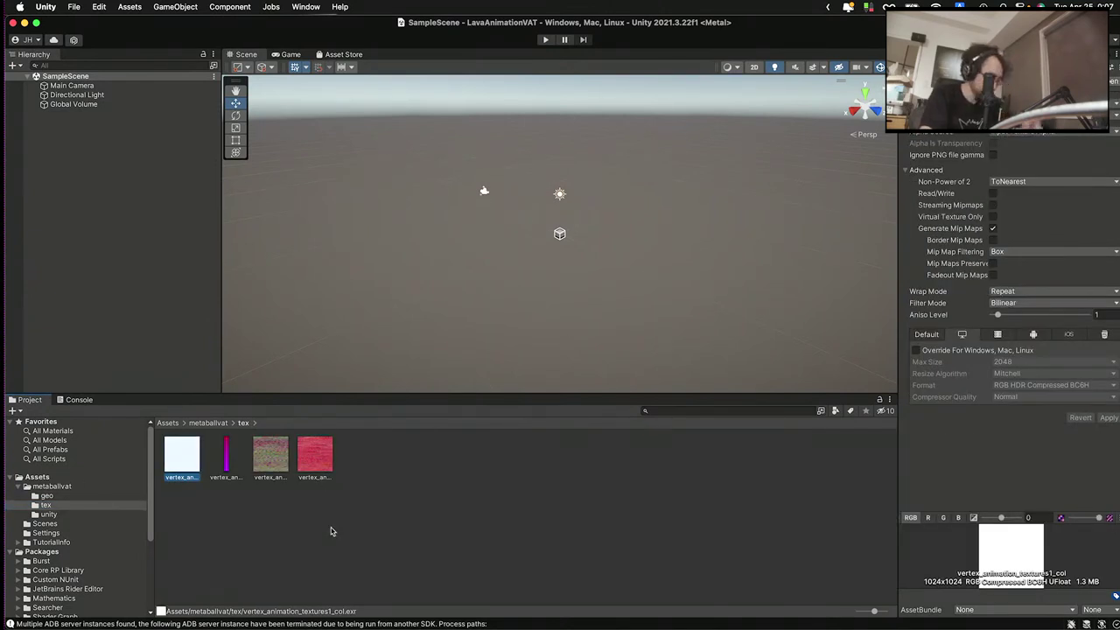
left_click(328, 488)
left_click(315, 455)
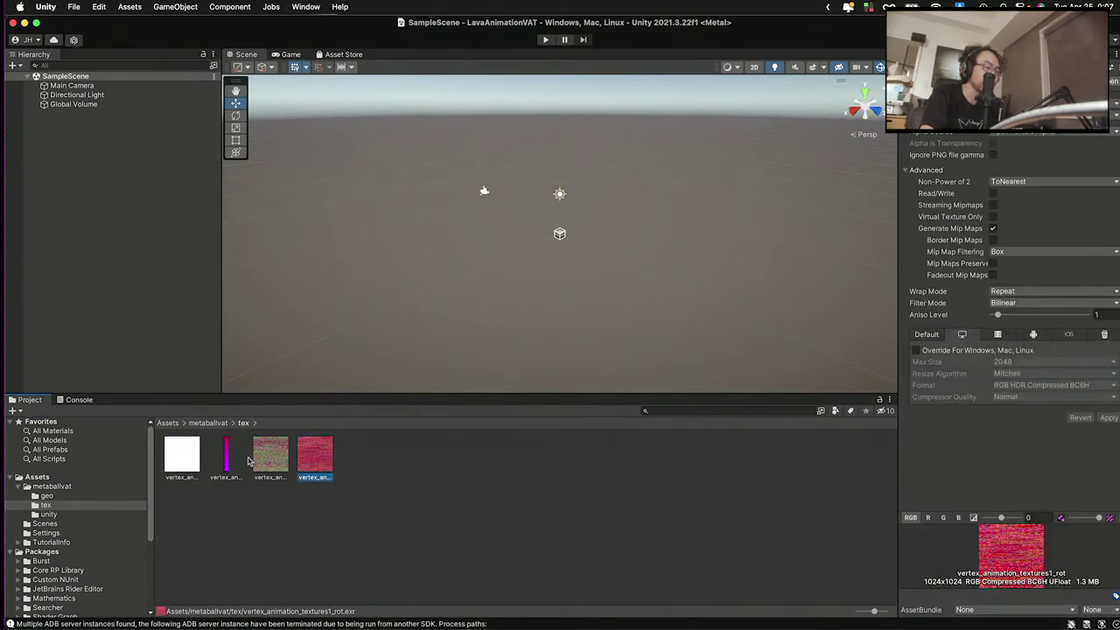
key("super+a")
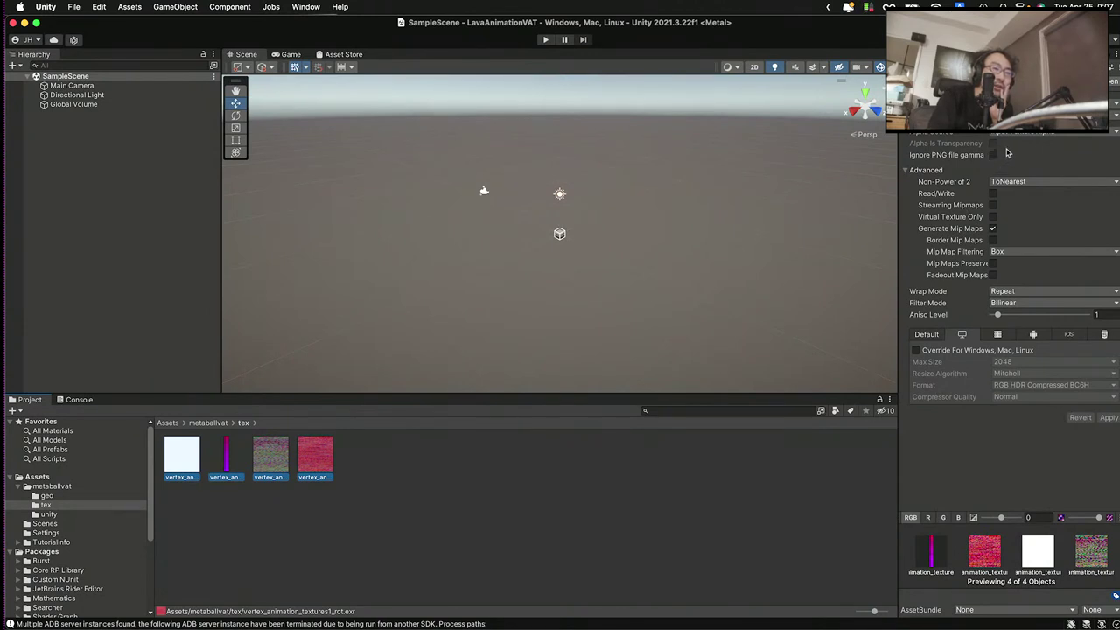
- Set Non-Power of 2 to None, disable mip maps, use Point (no filter), and apply
left_click(1004, 184)
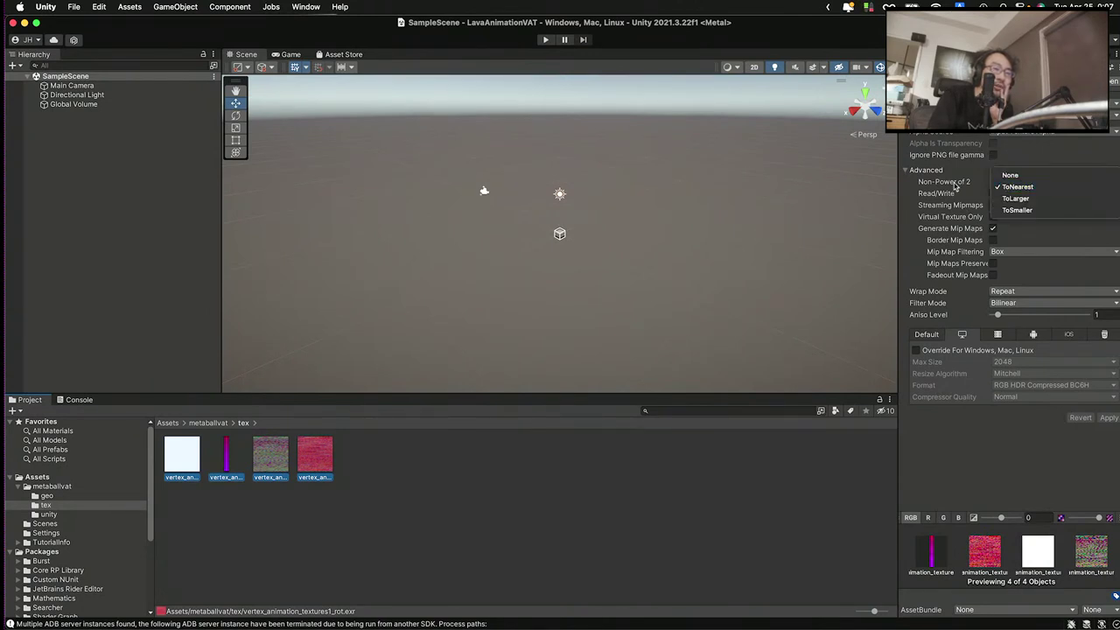
left_click(1011, 177)
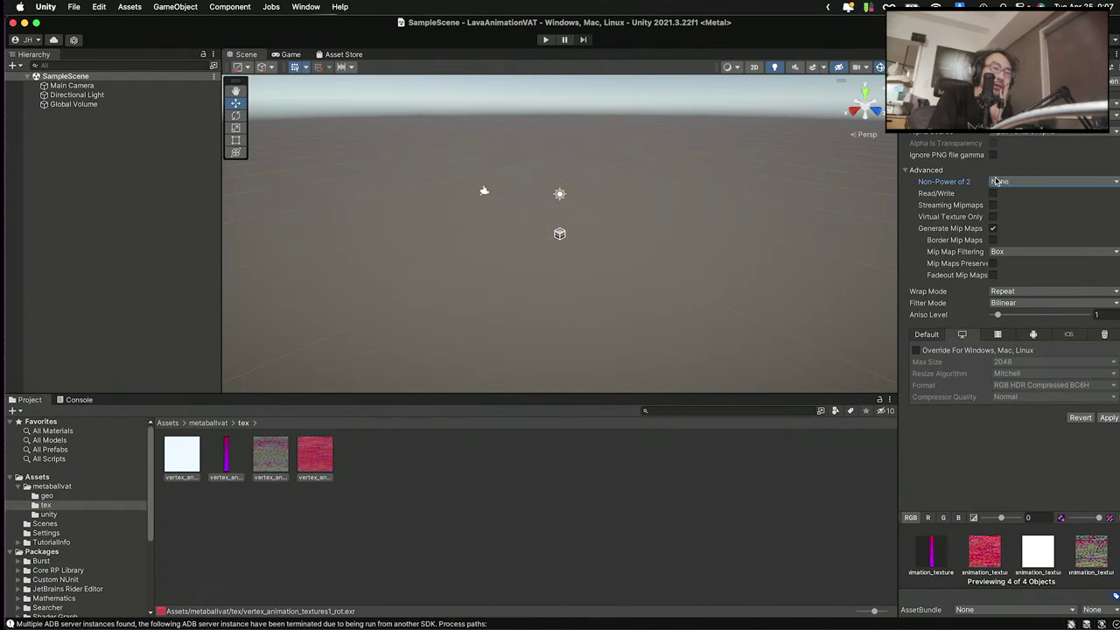
left_click(993, 229)
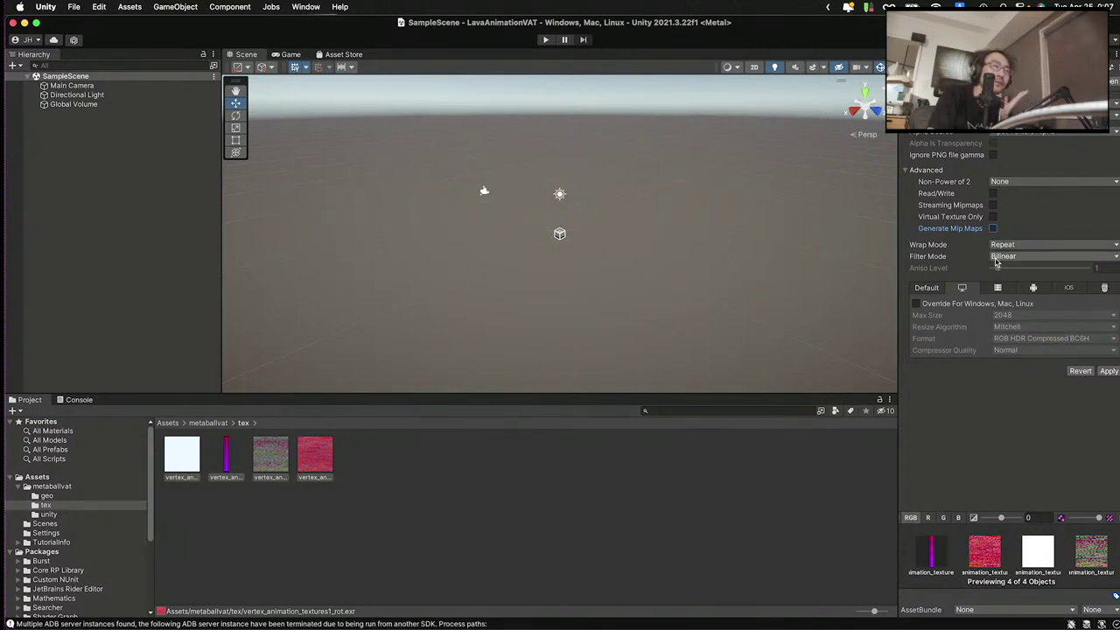
left_click(995, 259)
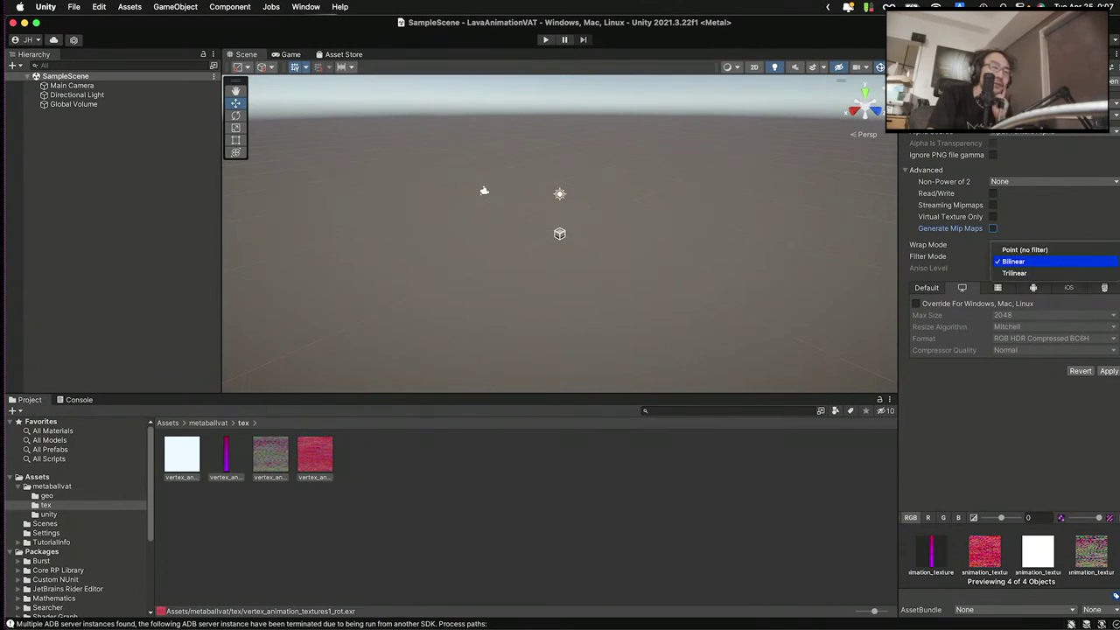
left_click(1002, 251)
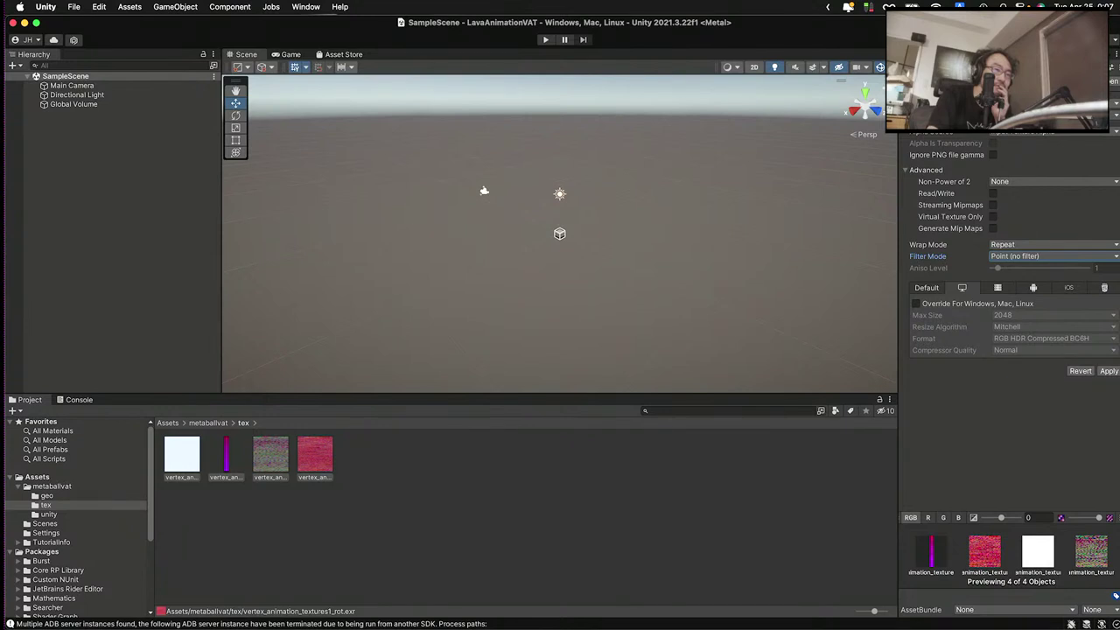
left_click(1109, 371)
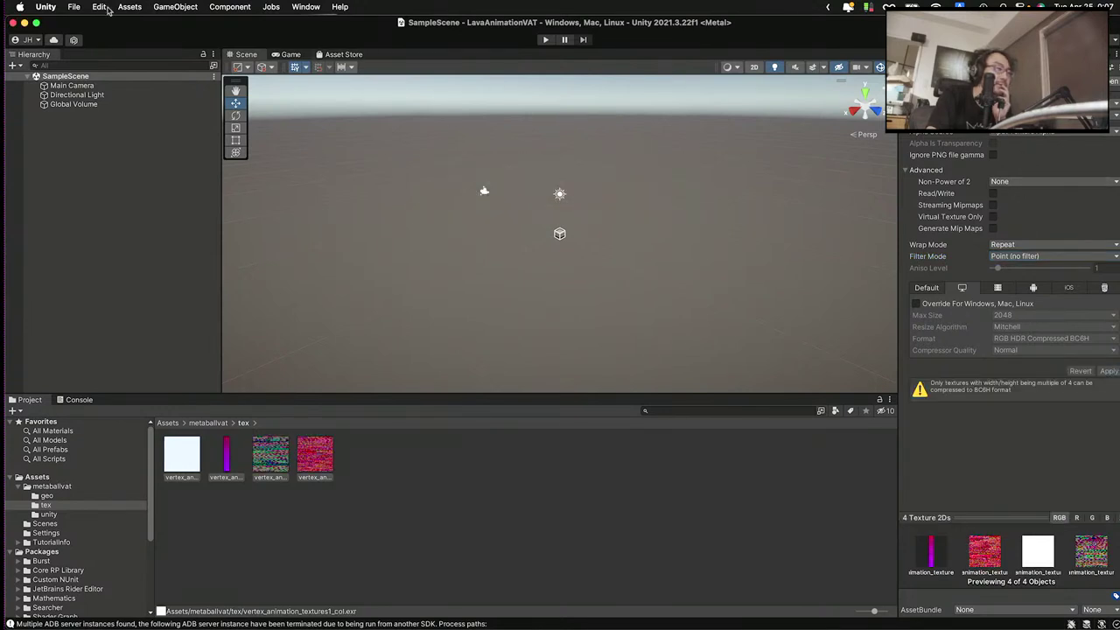
left_click(73, 6)
left_click(90, 172)
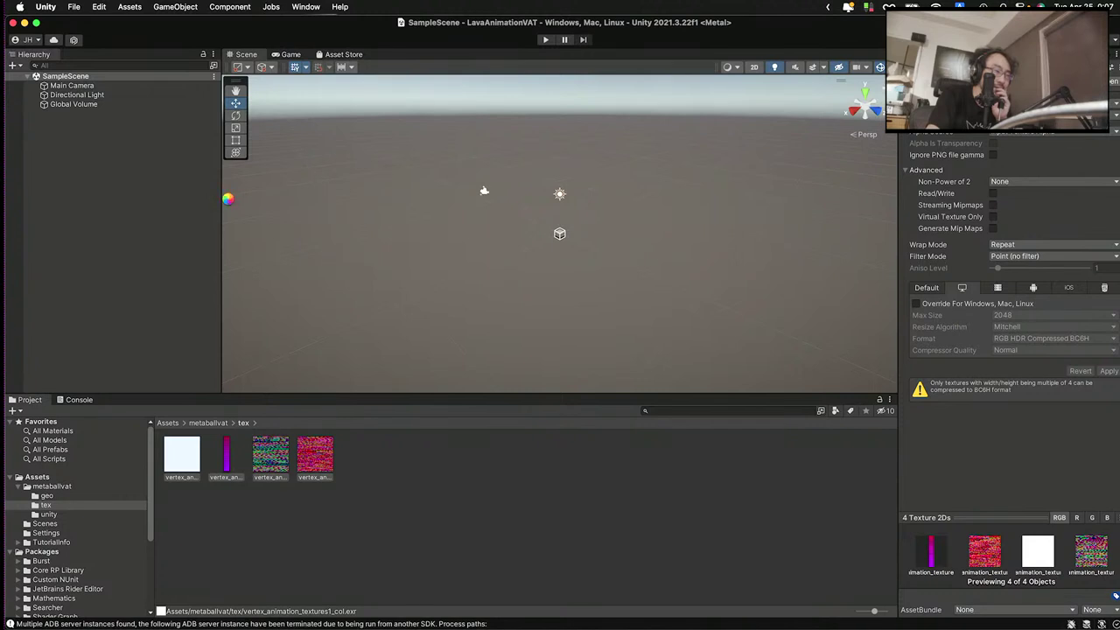
- Switch the project's build target platform to iOS in Build Settings
key("super+shift+b")
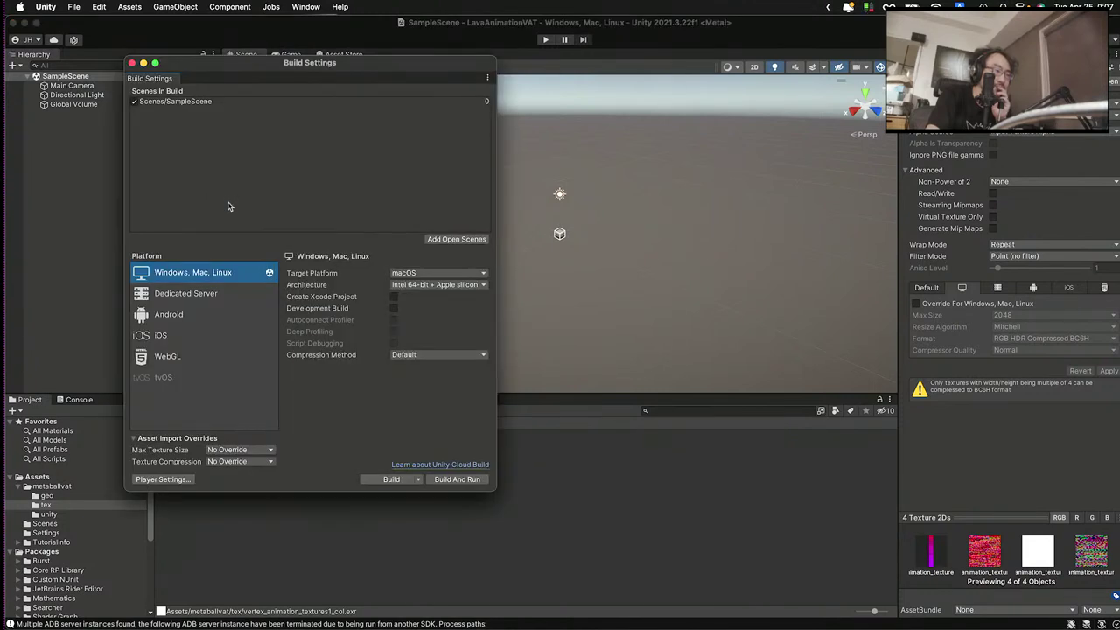
left_click(176, 337)
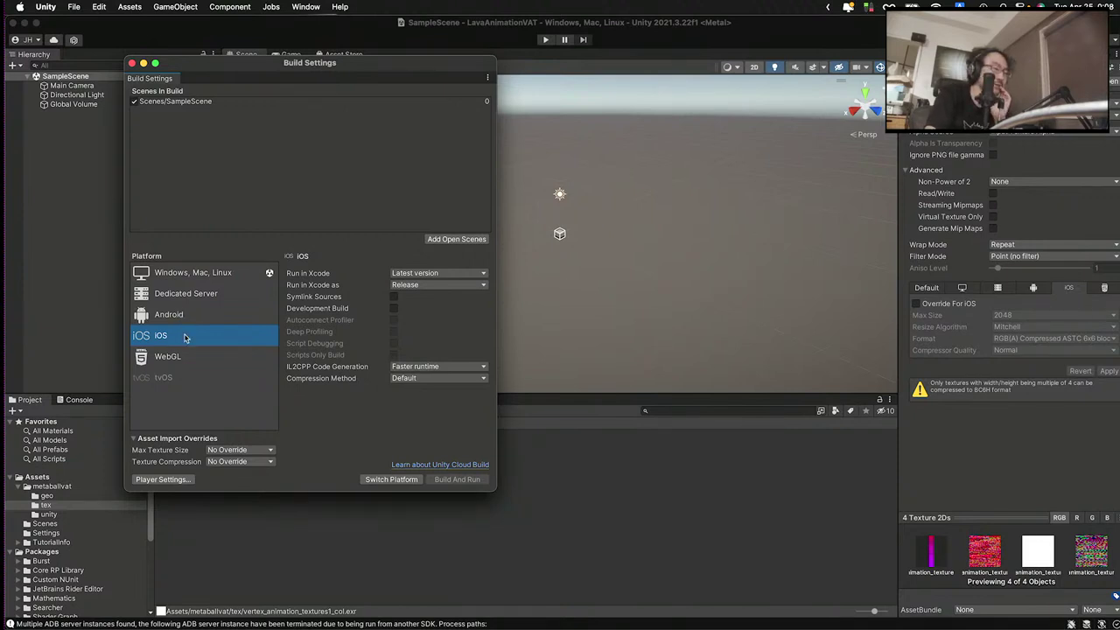
left_click(367, 482)
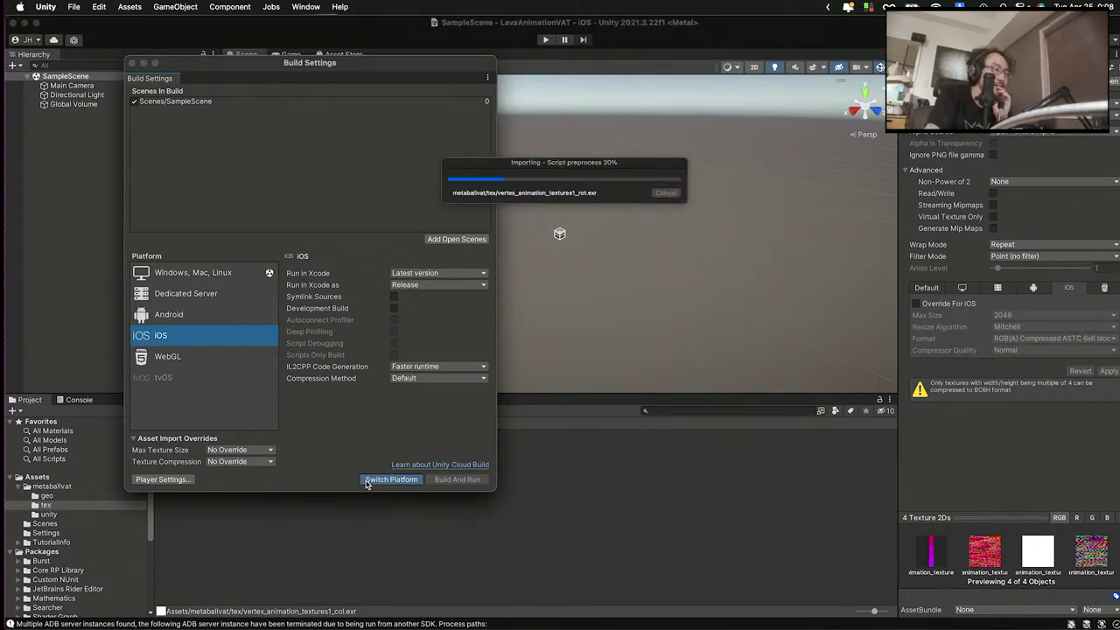
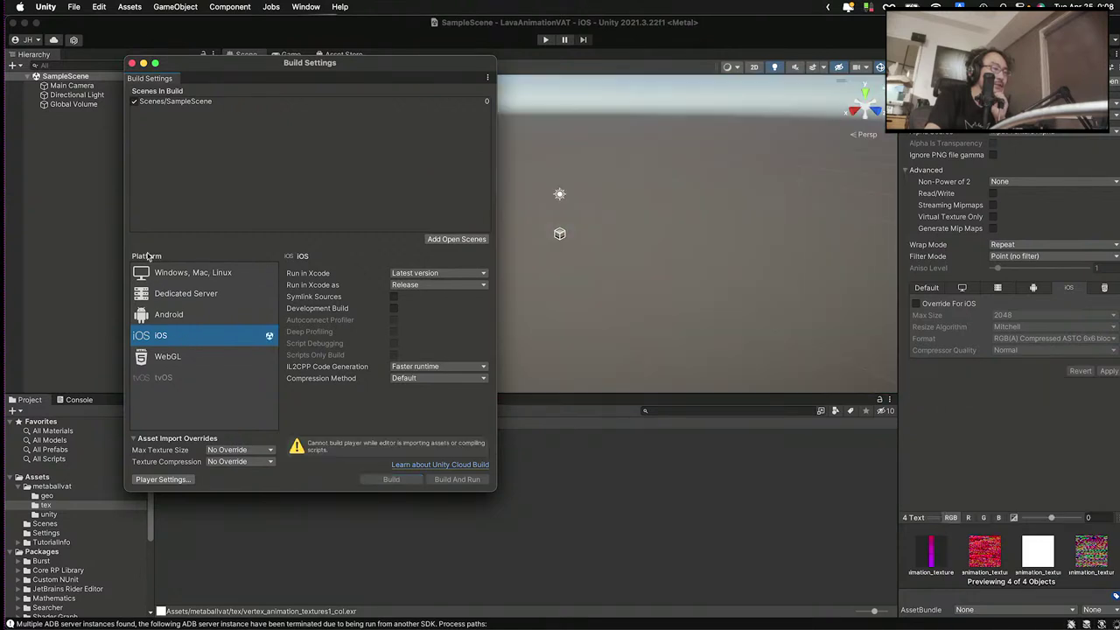
- Close Build Settings and select all four VAT textures in the tex folder
left_click(132, 63)
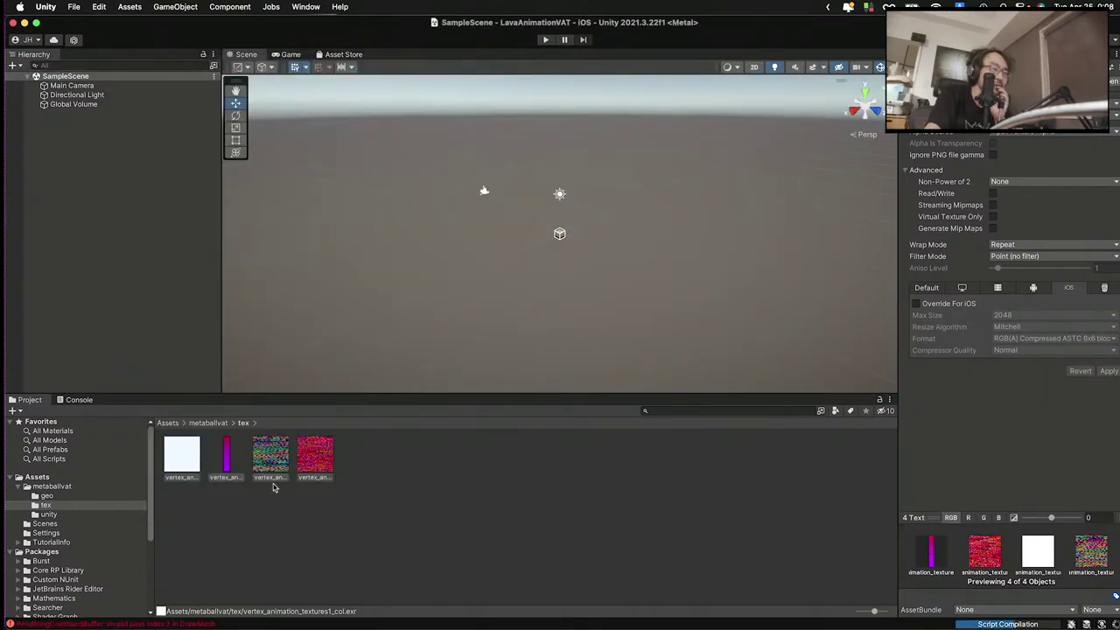
left_click(179, 450)
left_click(227, 455)
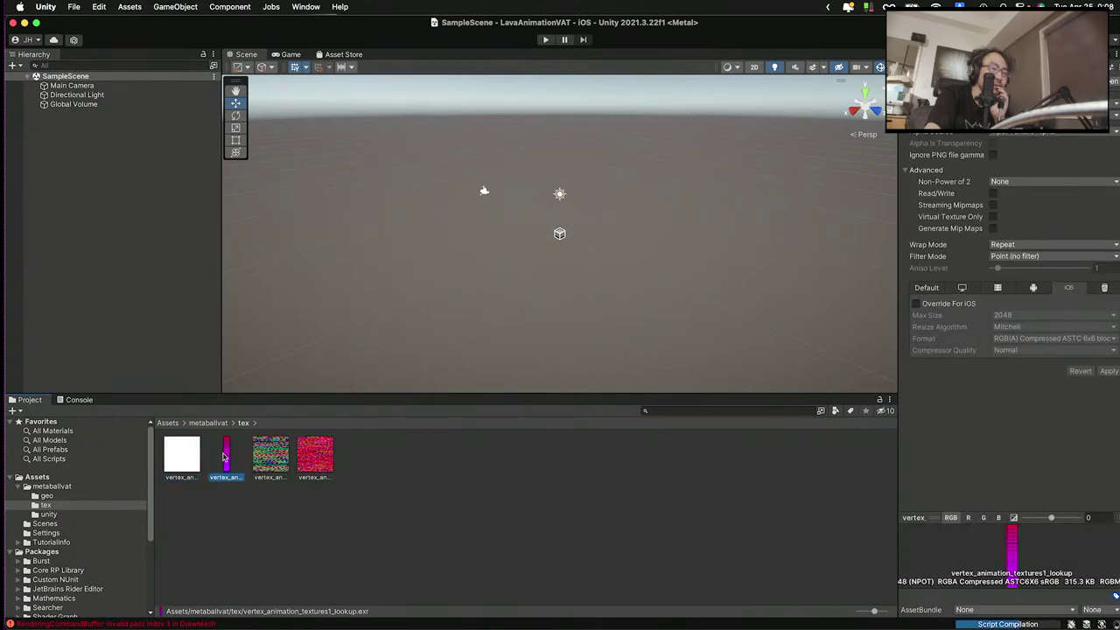
left_click(262, 458)
left_click(296, 468)
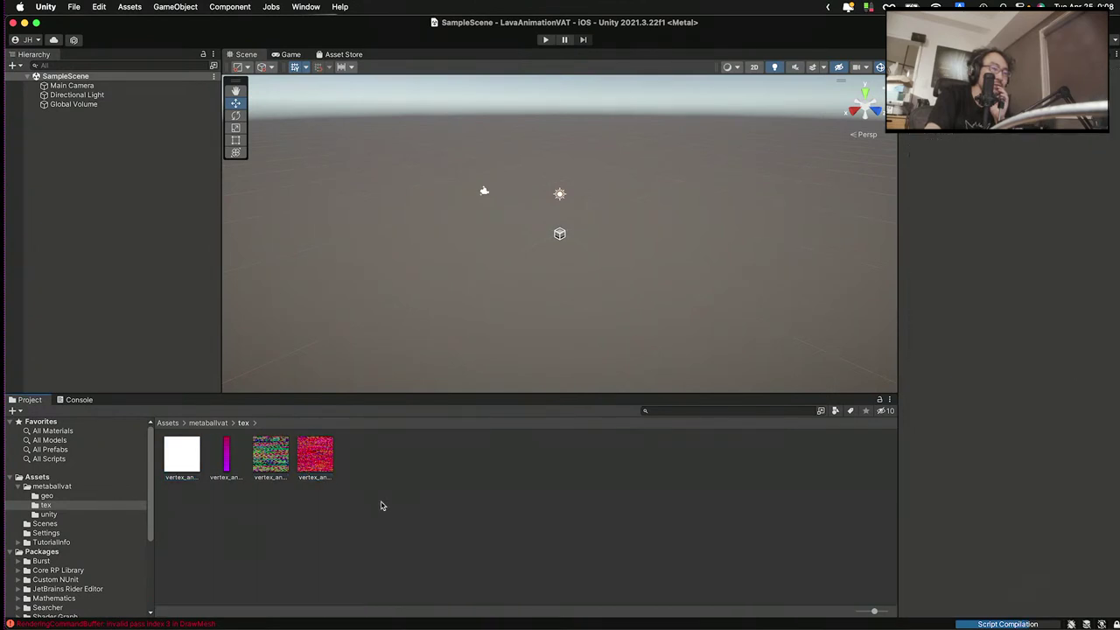
left_click(185, 454)
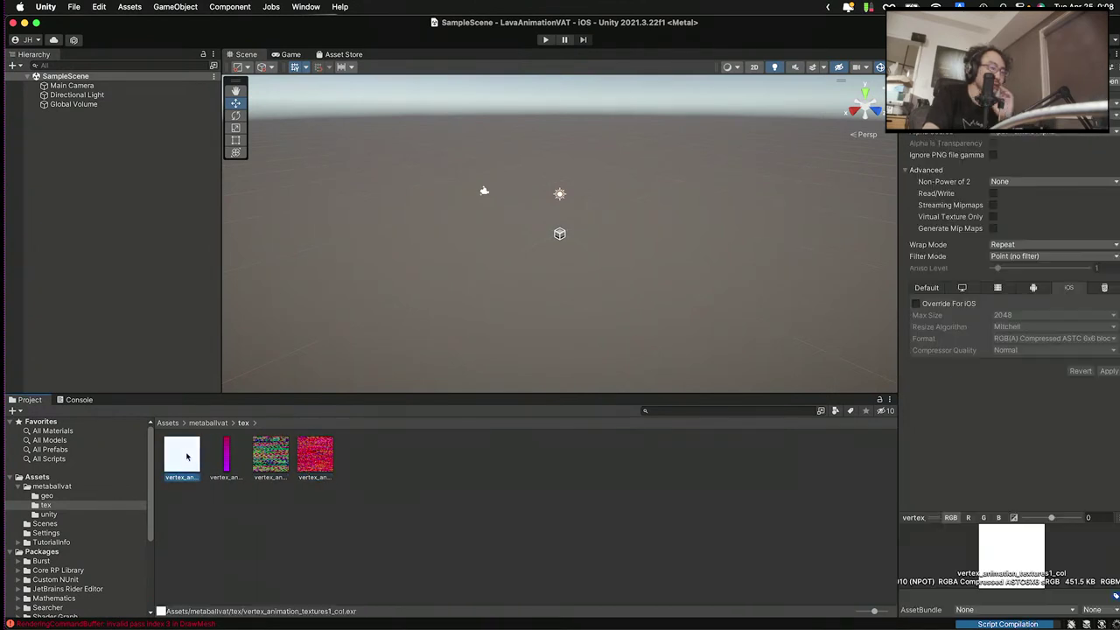
left_click(317, 462, "shift")
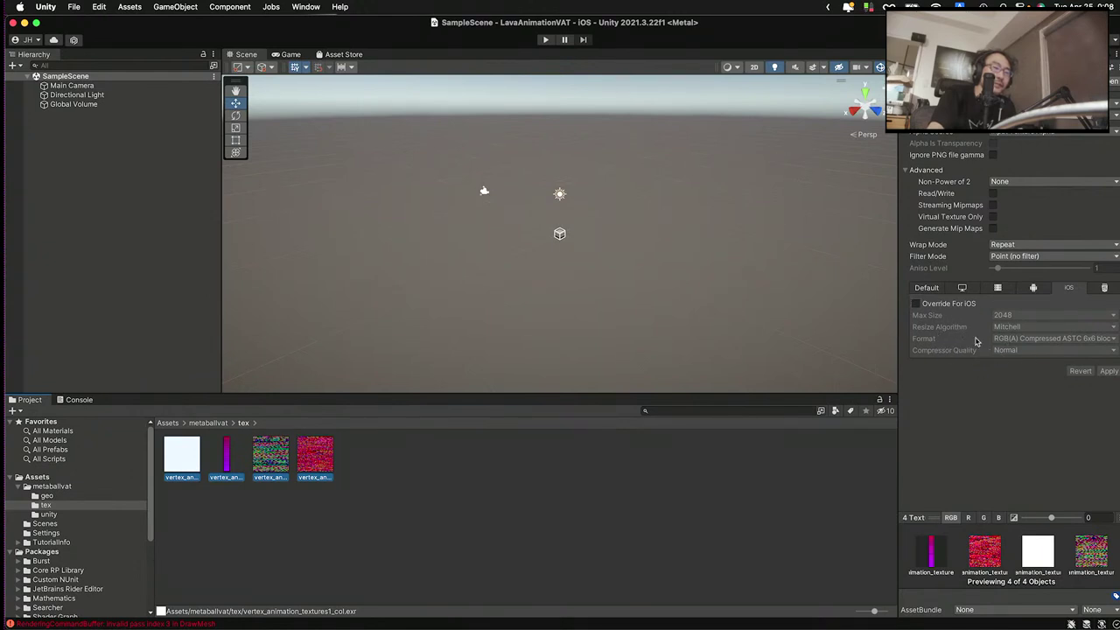
- Override the textures for iOS with max size 8192 and RGBA Half format, and apply
left_click(916, 304)
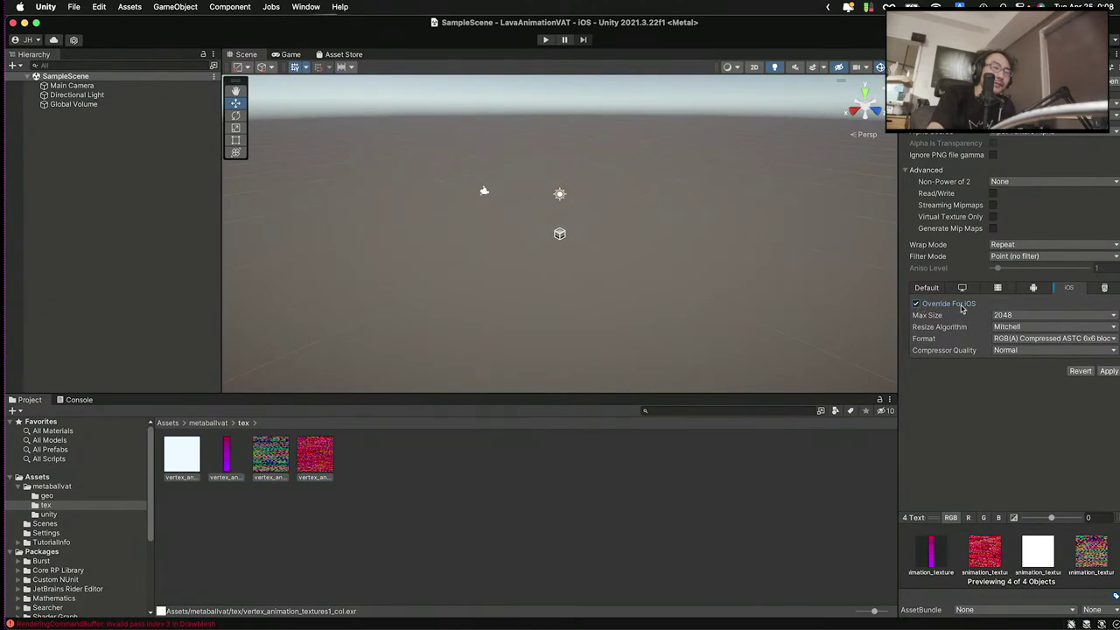
left_click(1006, 315)
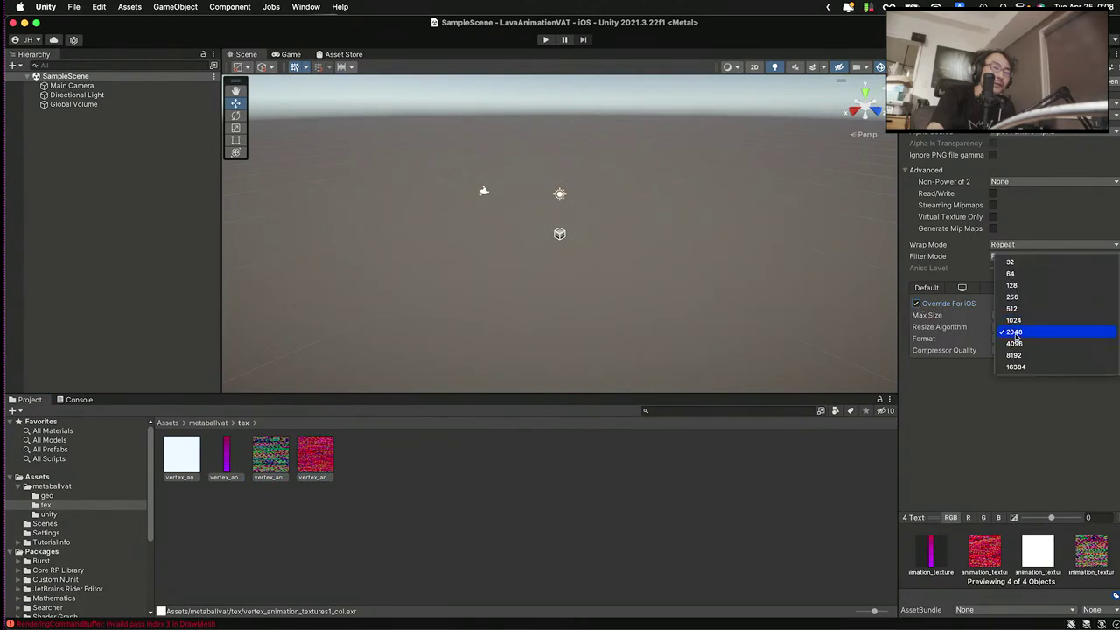
left_click(1015, 355)
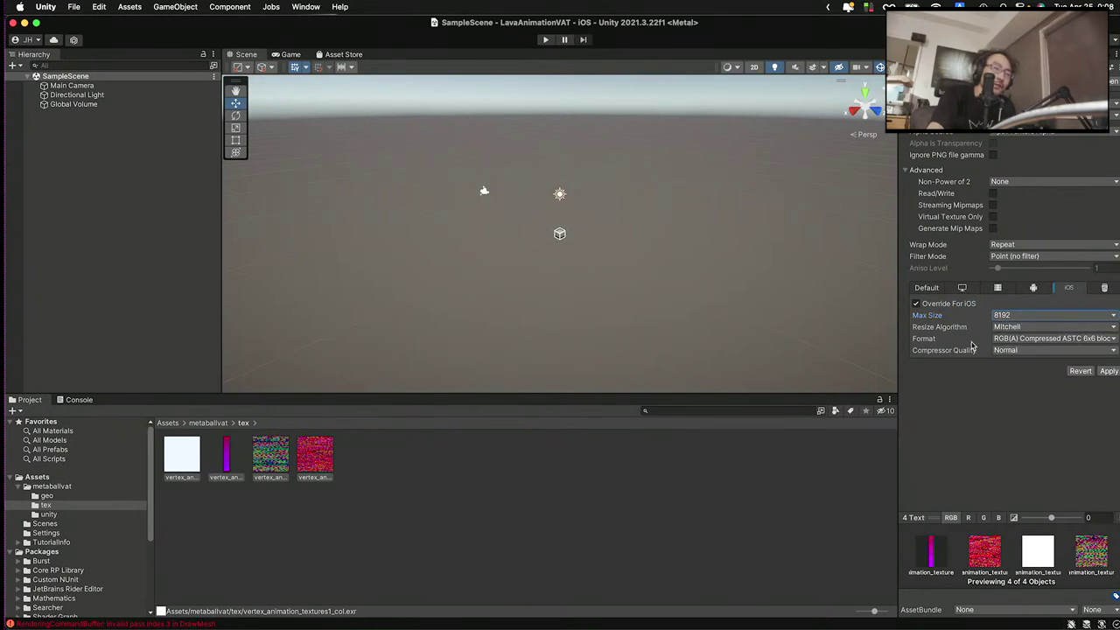
left_click(1007, 339)
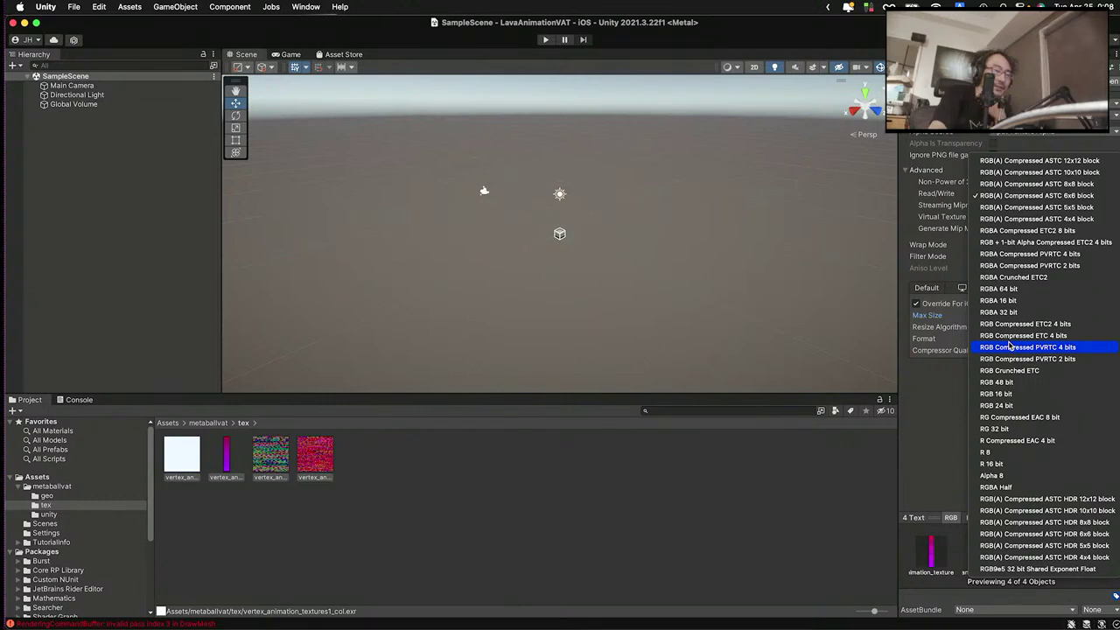
left_click(1007, 487)
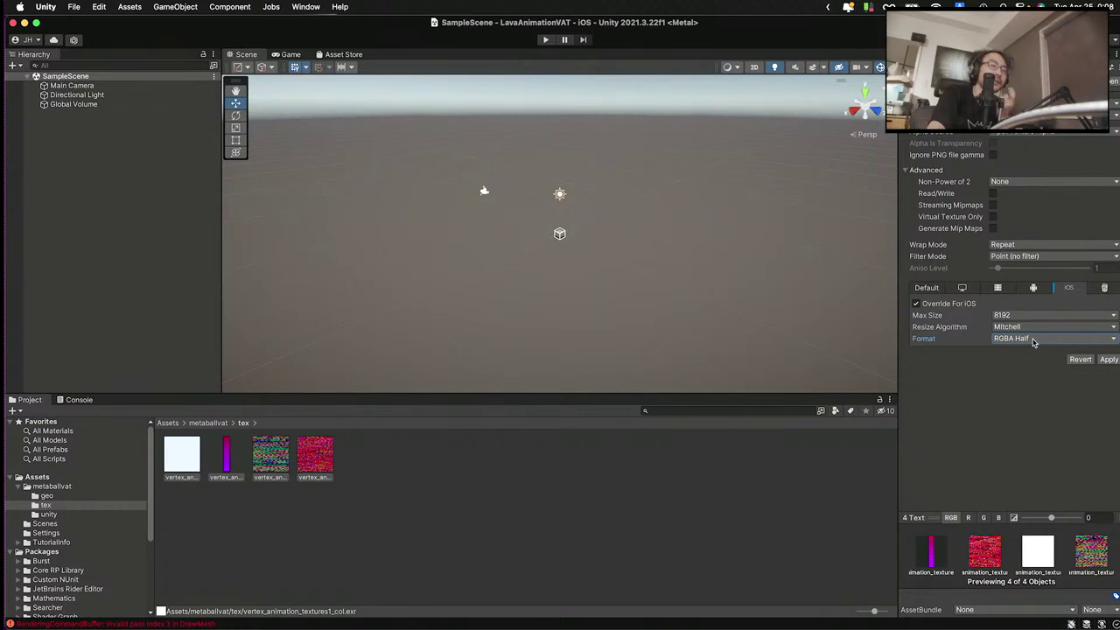
left_click(1108, 360)
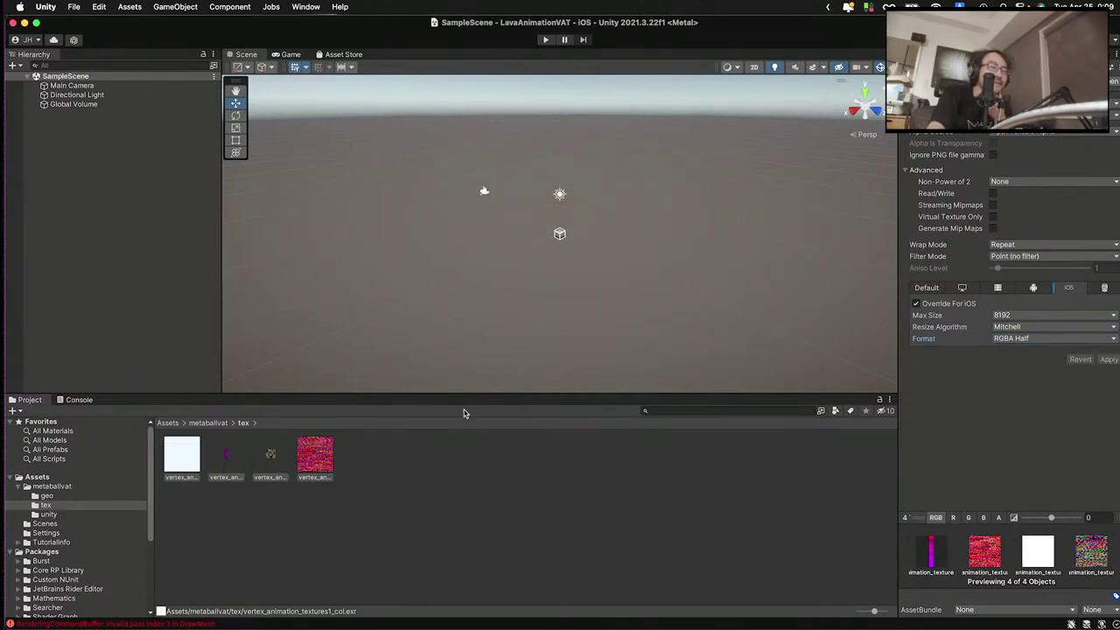
- Check the individual textures, then open the unity folder holding the VAT material
left_click(305, 457)
key("Left")
key("Left")
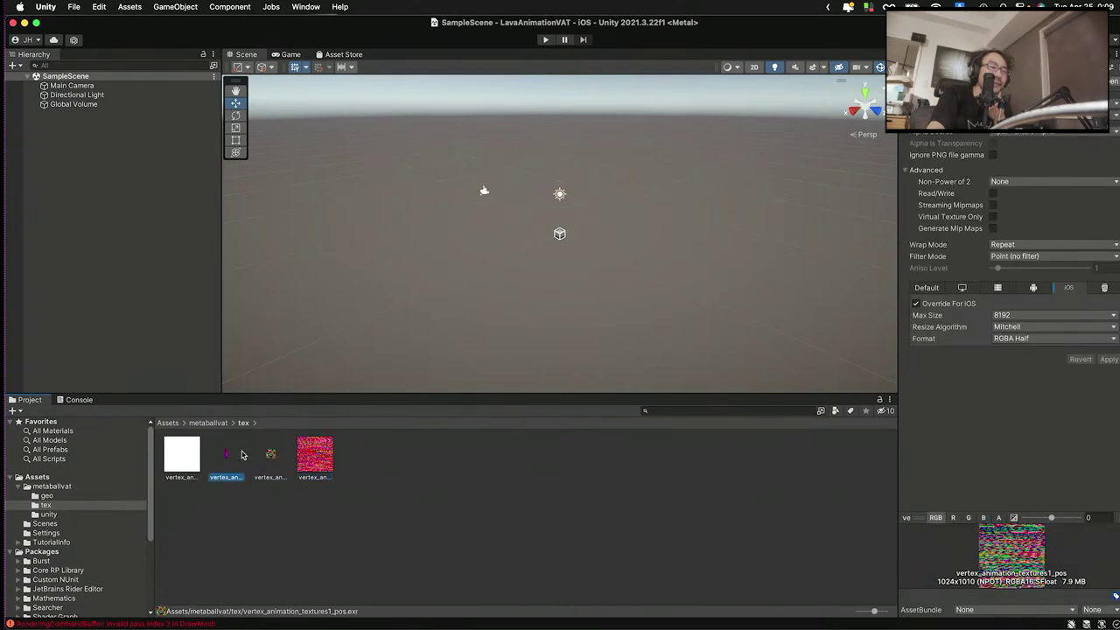
key("Left")
key("Right")
key("Right")
key("Right")
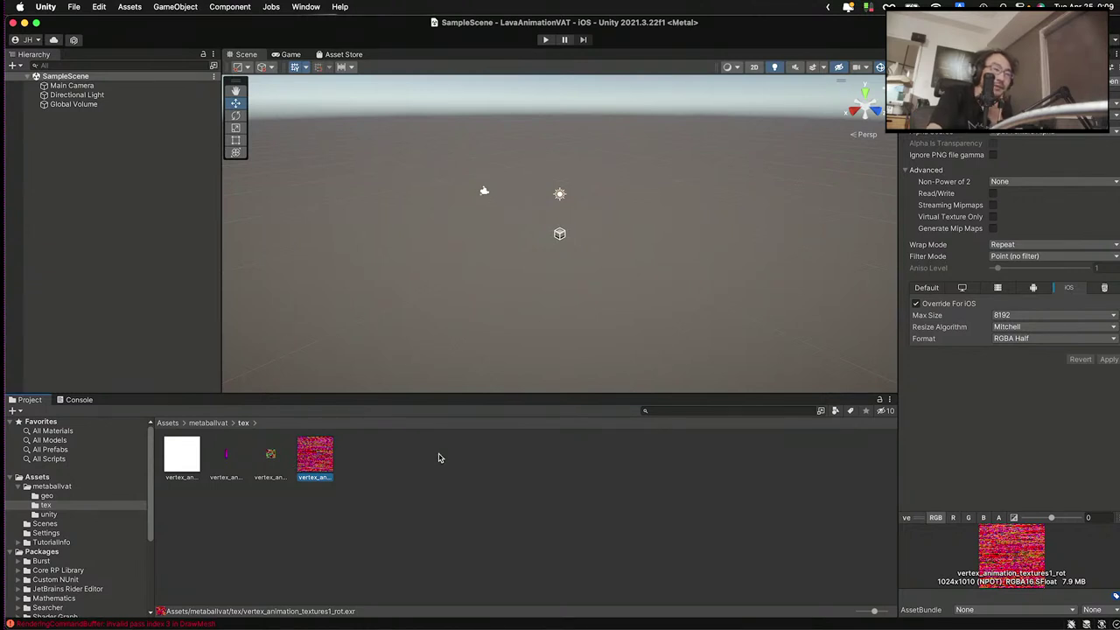
left_click(75, 513)
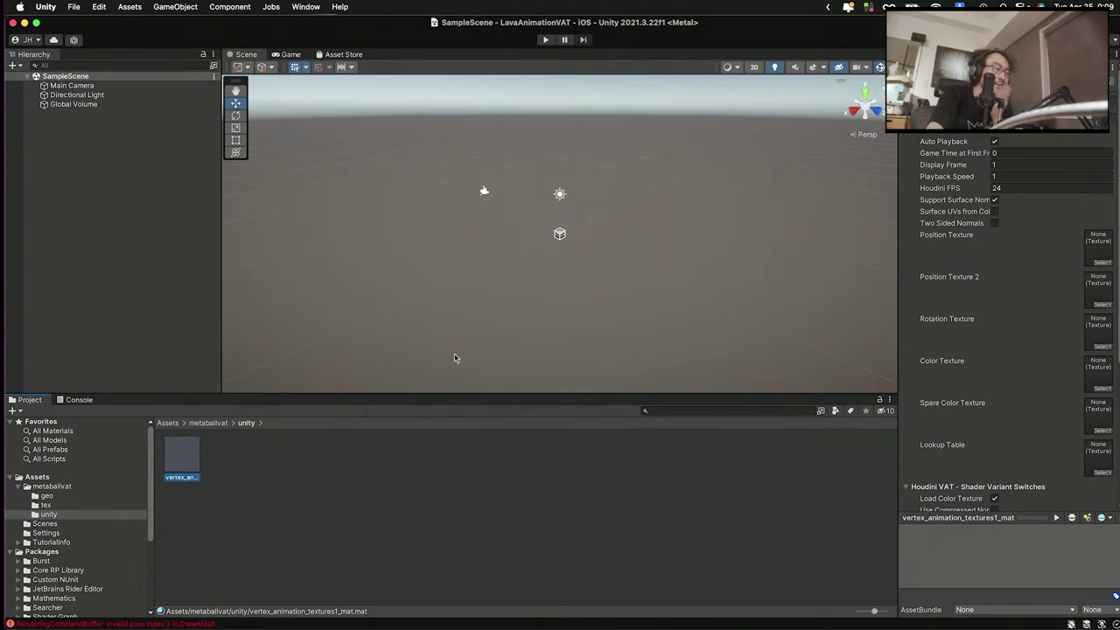
- Assign the pos, rot, col and lookup textures to the material's Position, Rotation, Color and Lookup slots
left_click(46, 504)
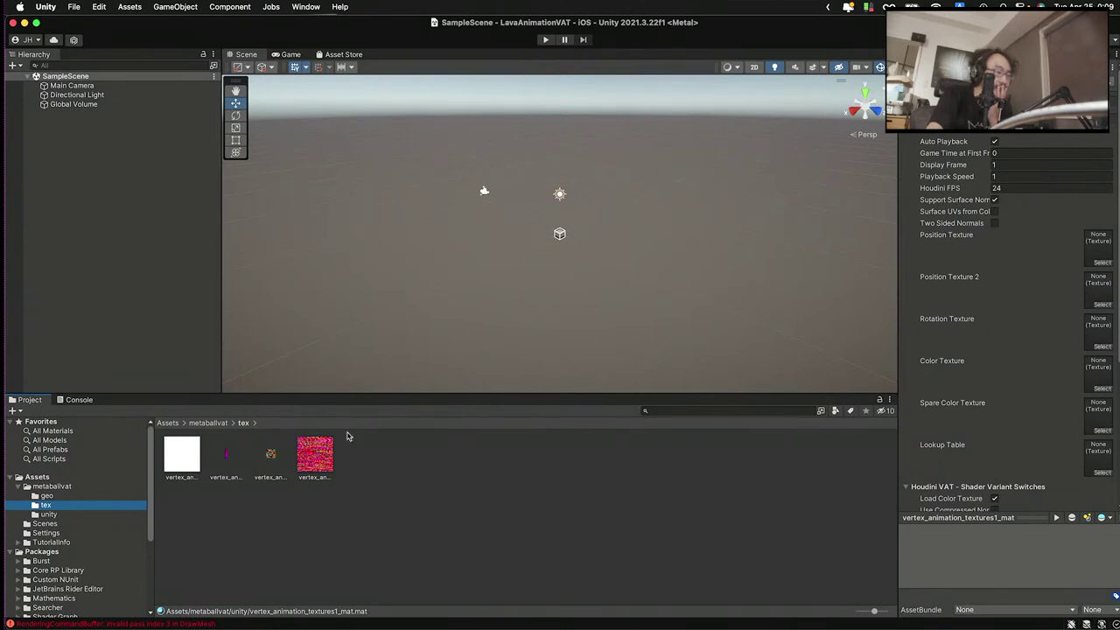
left_click_drag(875, 610, 858, 611)
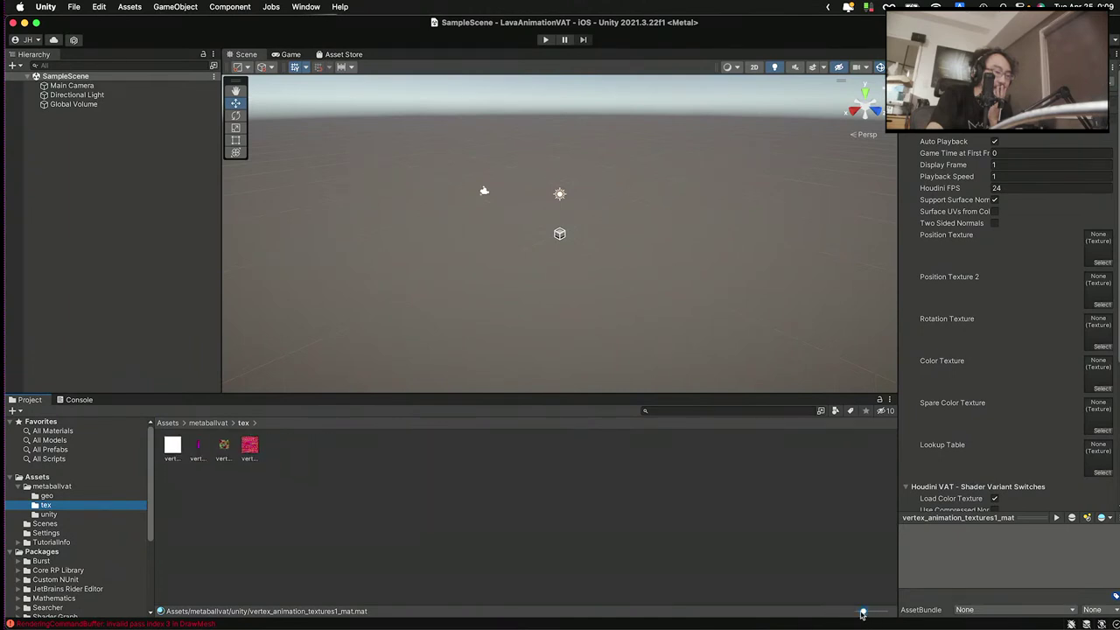
left_click_drag(261, 455, 1106, 248)
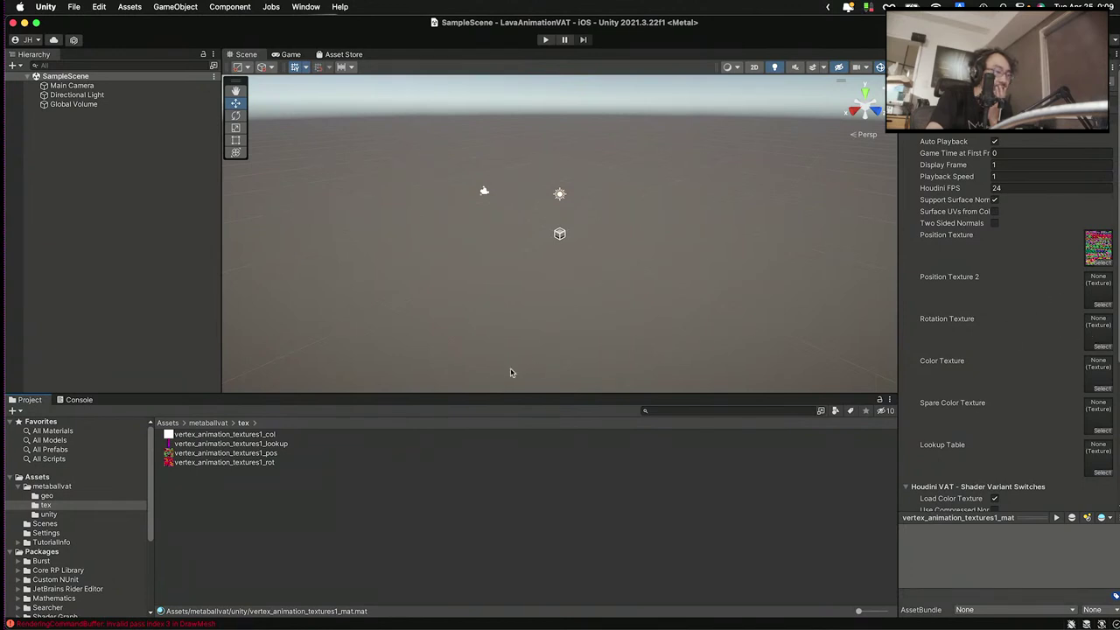
left_click_drag(265, 462, 1103, 332)
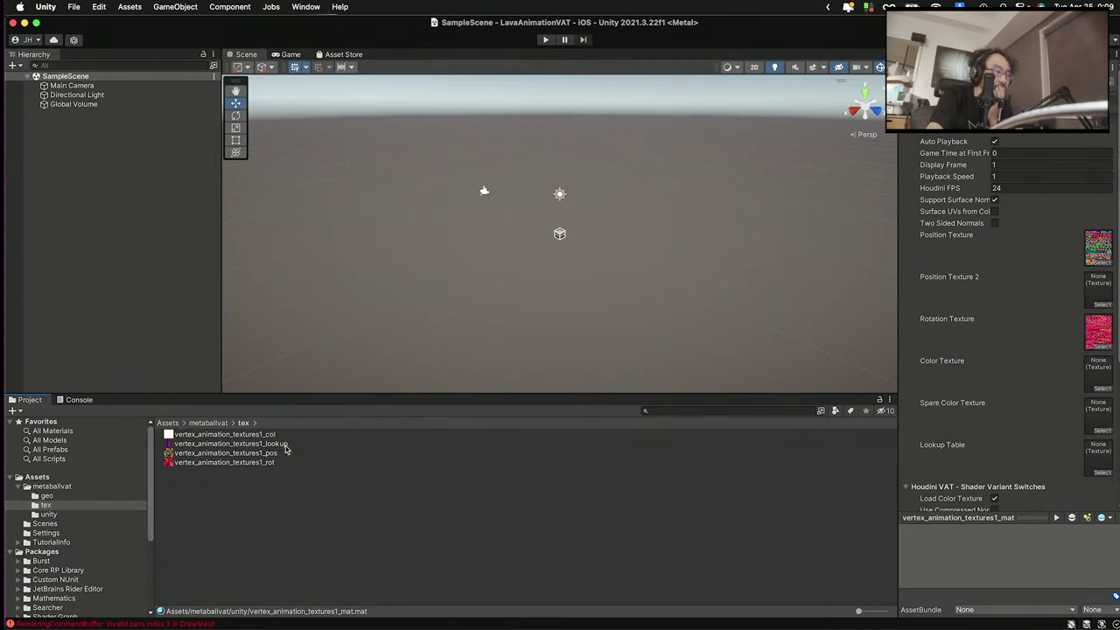
left_click_drag(268, 439, 1086, 387)
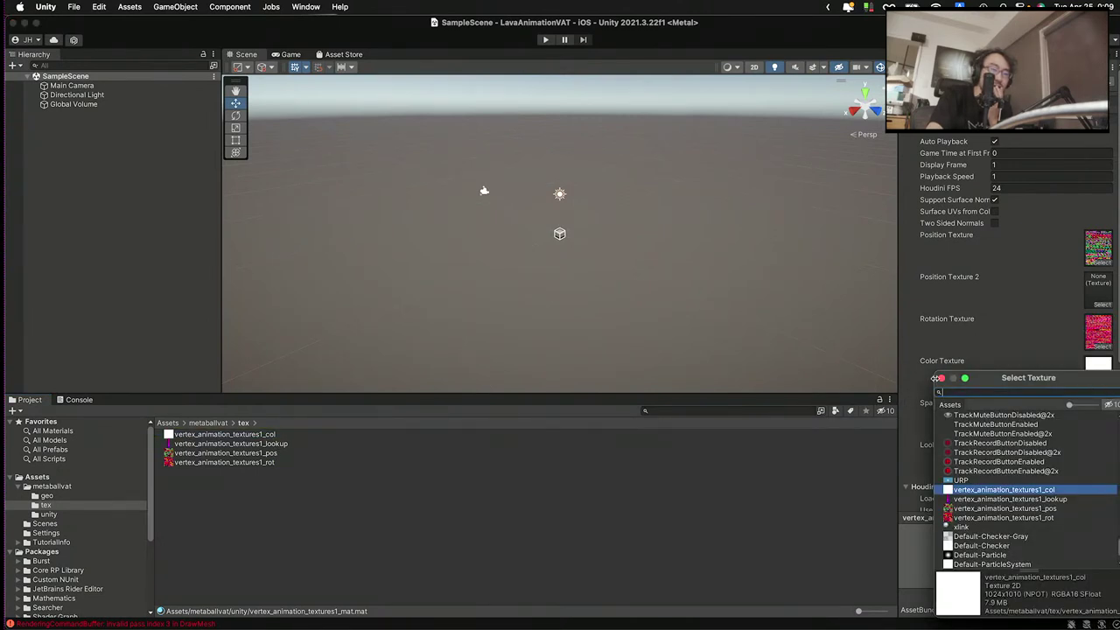
key("Escape")
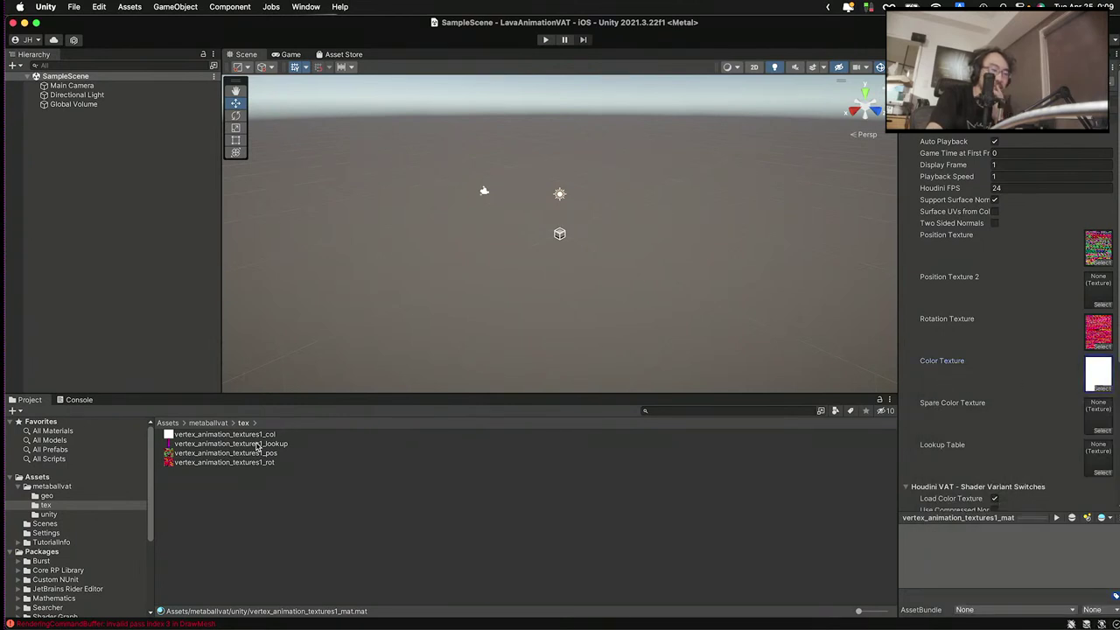
left_click_drag(258, 446, 1102, 466)
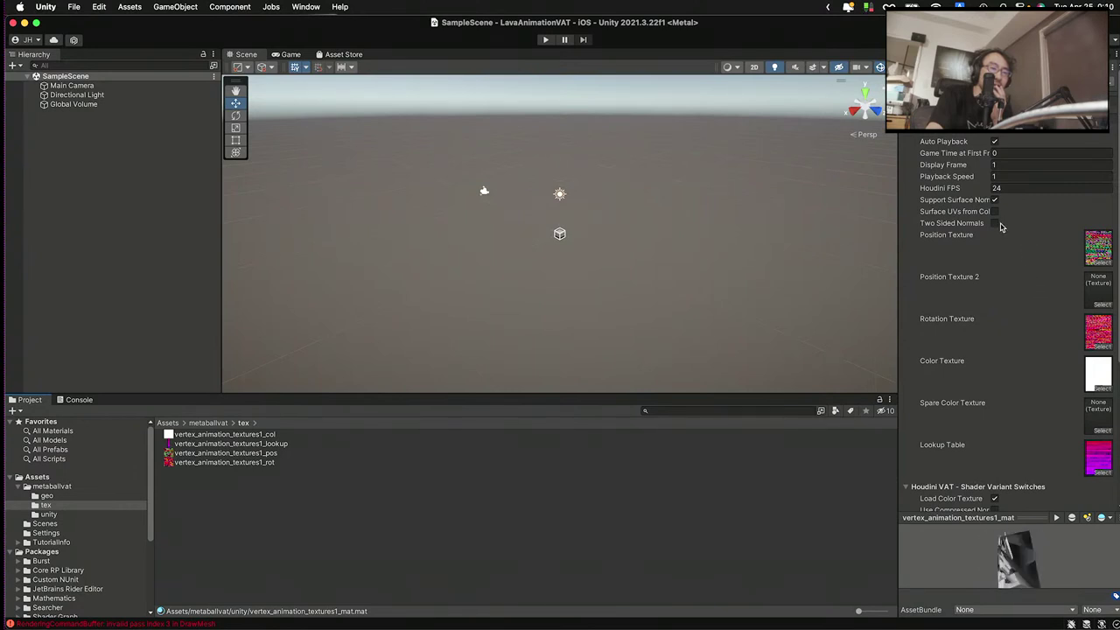
- Turn on Use Compressed Normals in the VAT material
scroll(1001, 227, "down", 5)
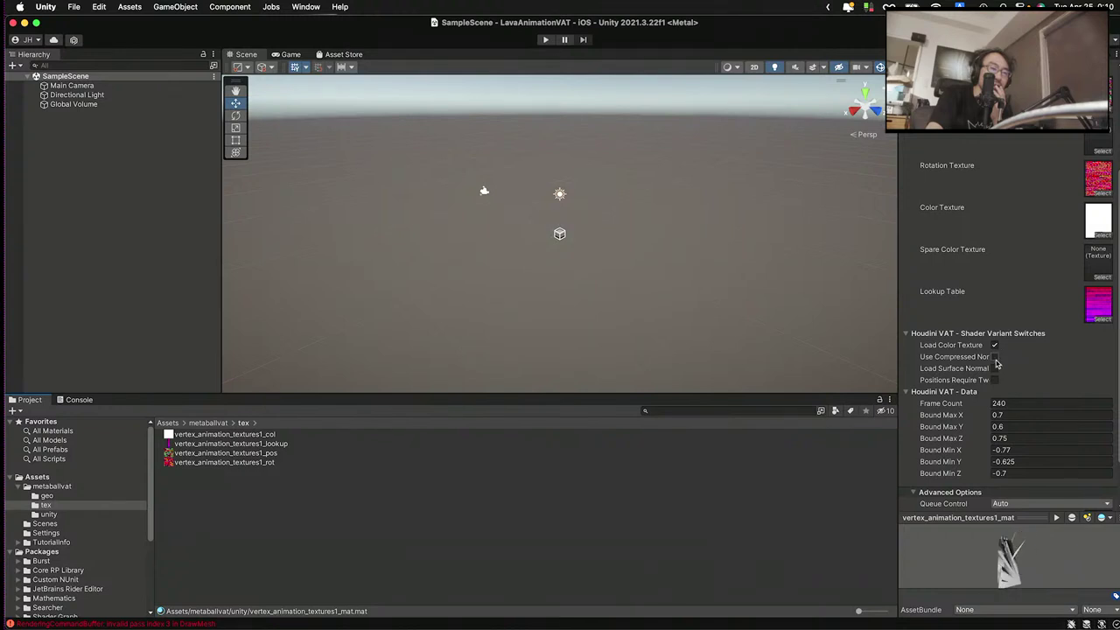
left_click(994, 358)
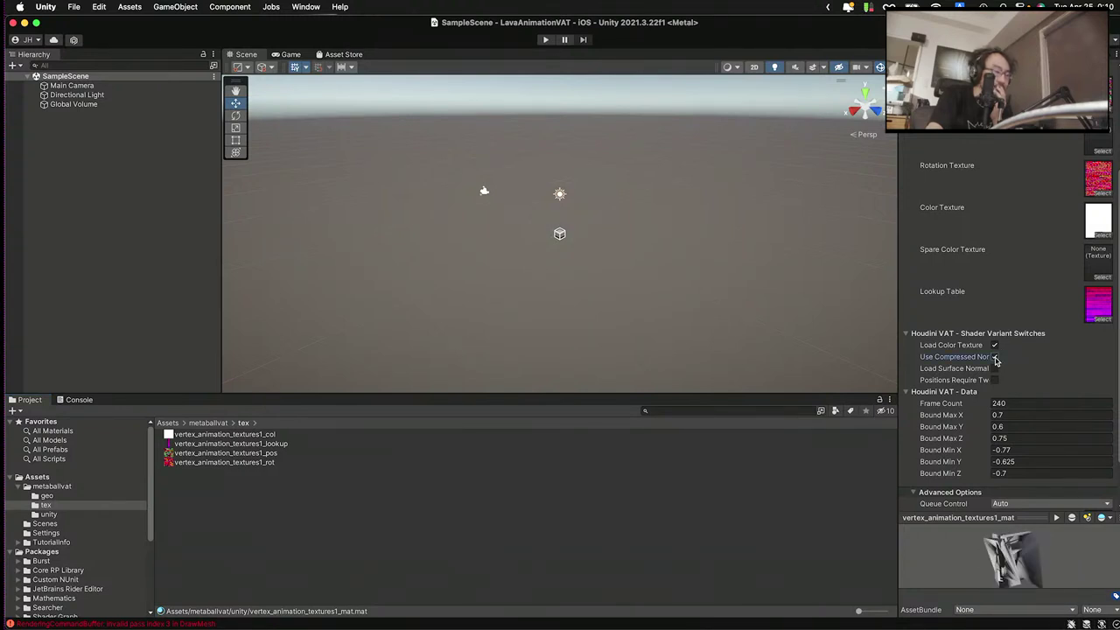
left_click(995, 358)
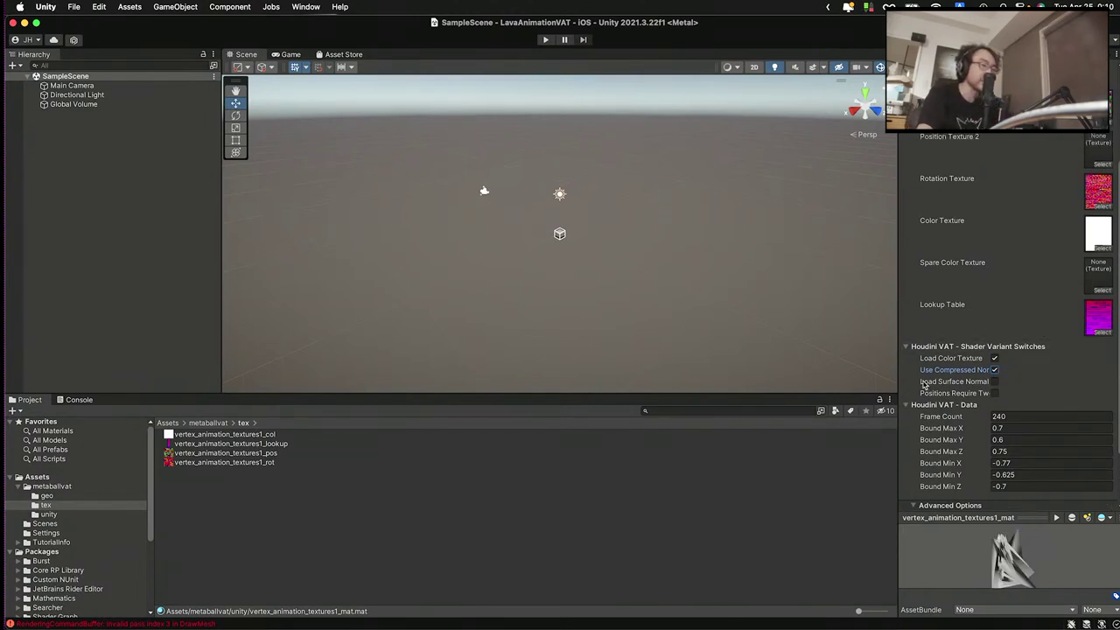
scroll(1020, 315, "up", 3)
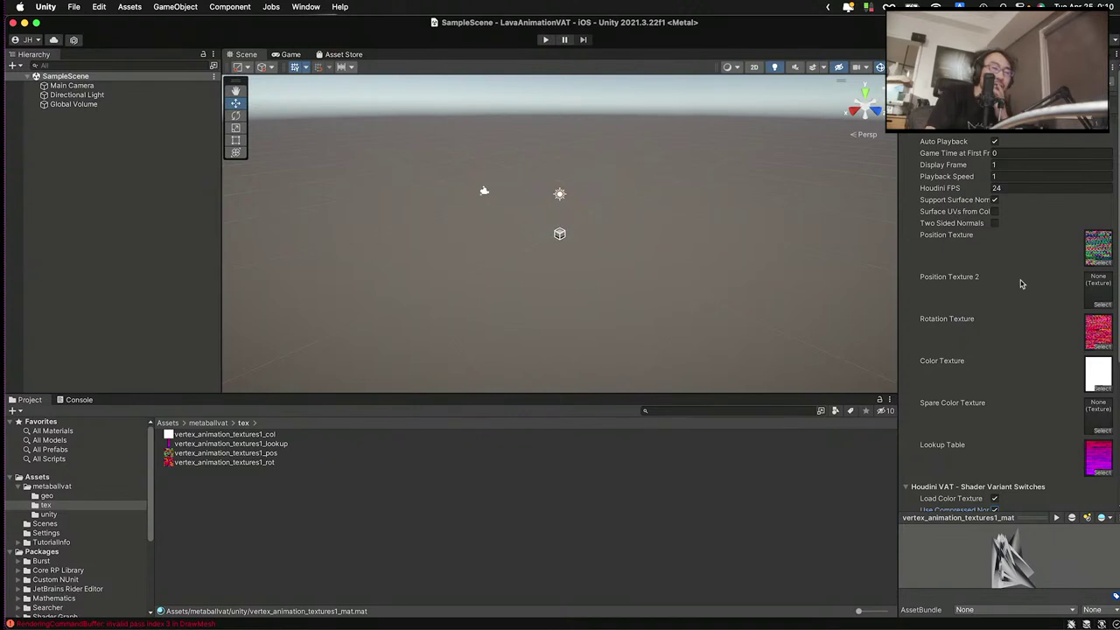
scroll(1005, 203, "down", 3)
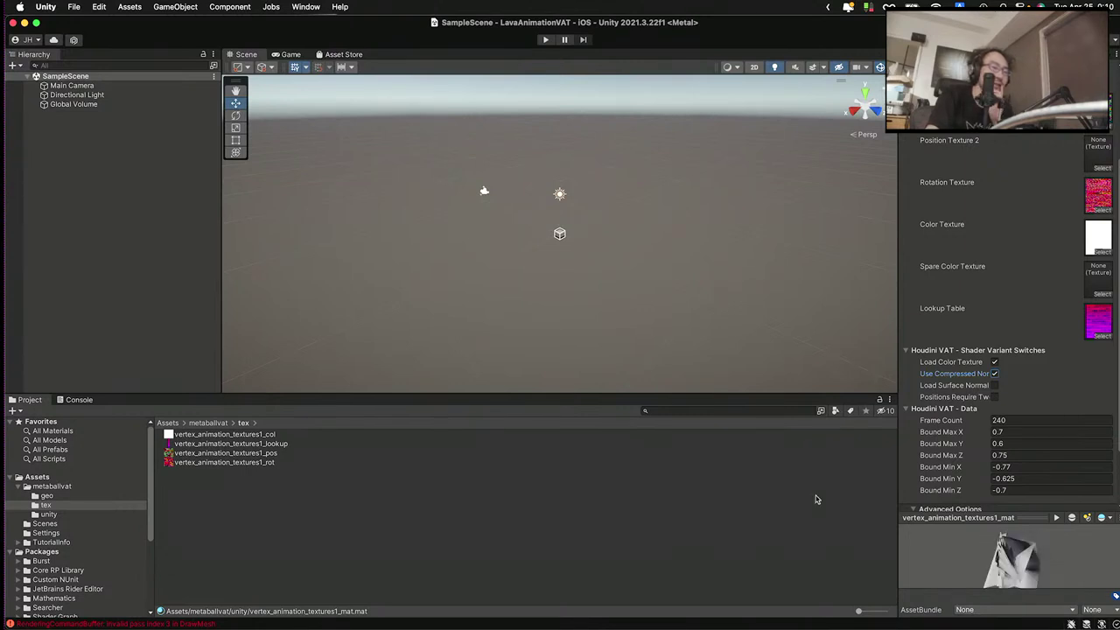
left_click(629, 492)
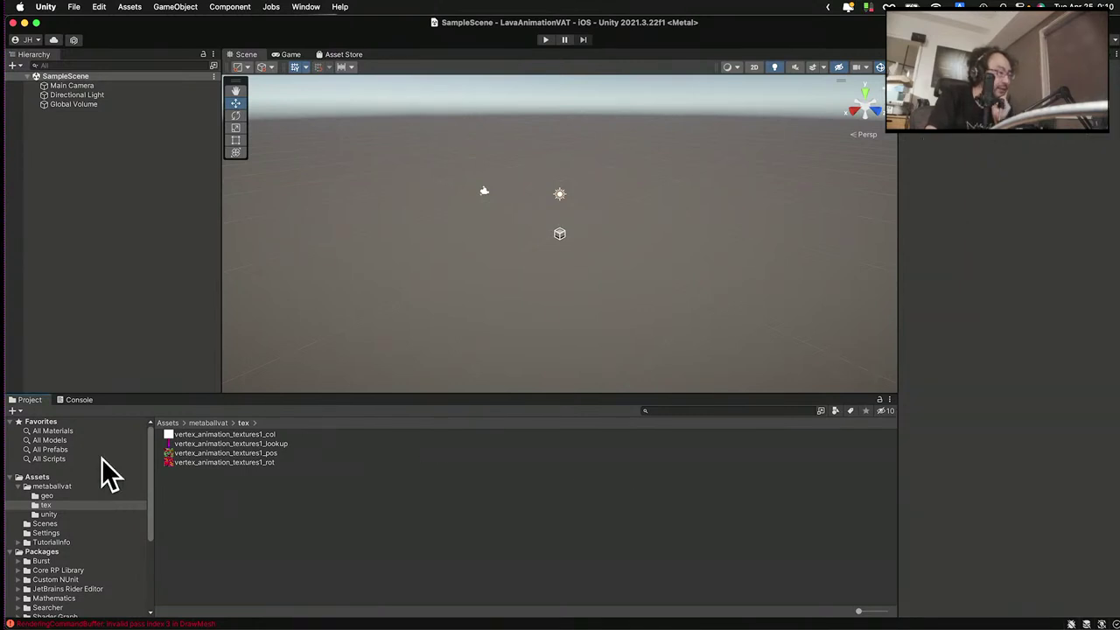
- Add the vertex_animation_textures1_mesh asset from the geo folder to the scene
left_click(46, 495)
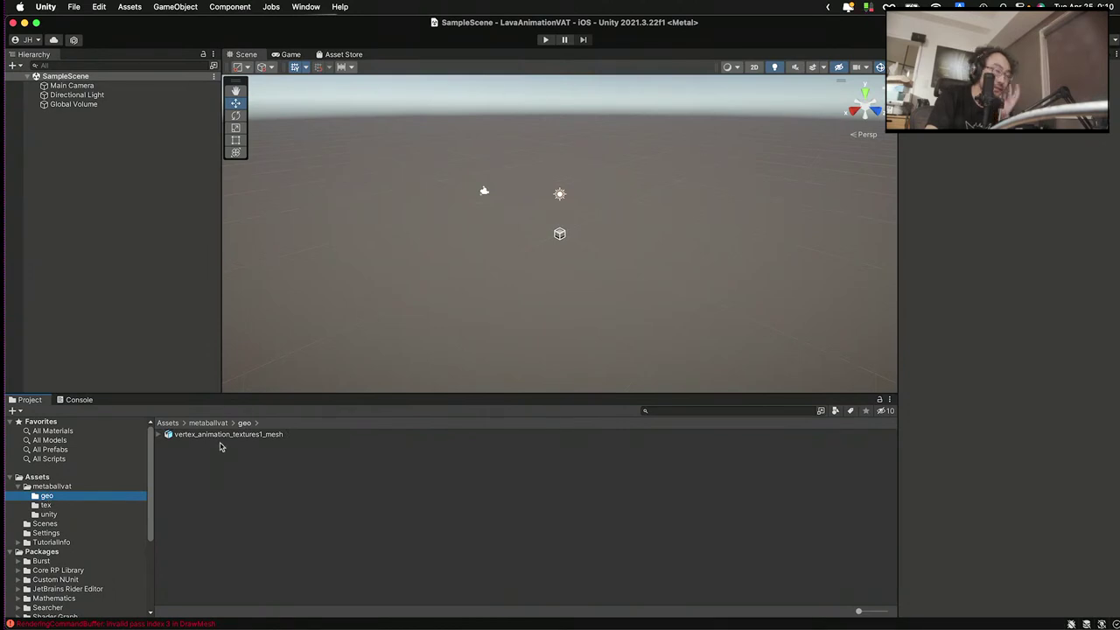
left_click_drag(220, 435, 193, 435)
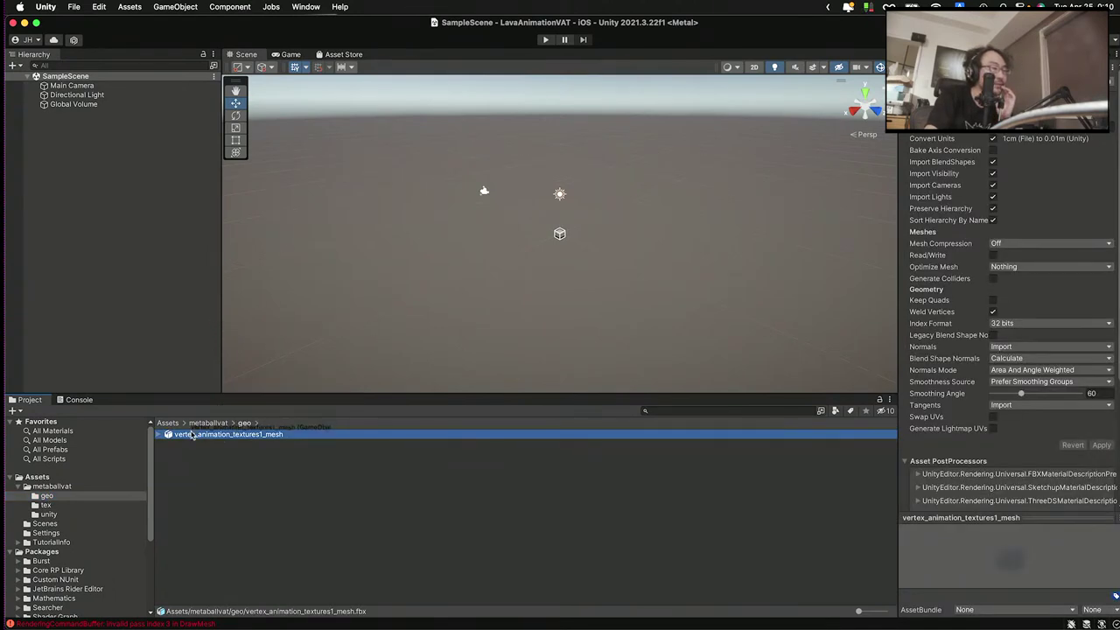
left_click(46, 505)
left_click(54, 496)
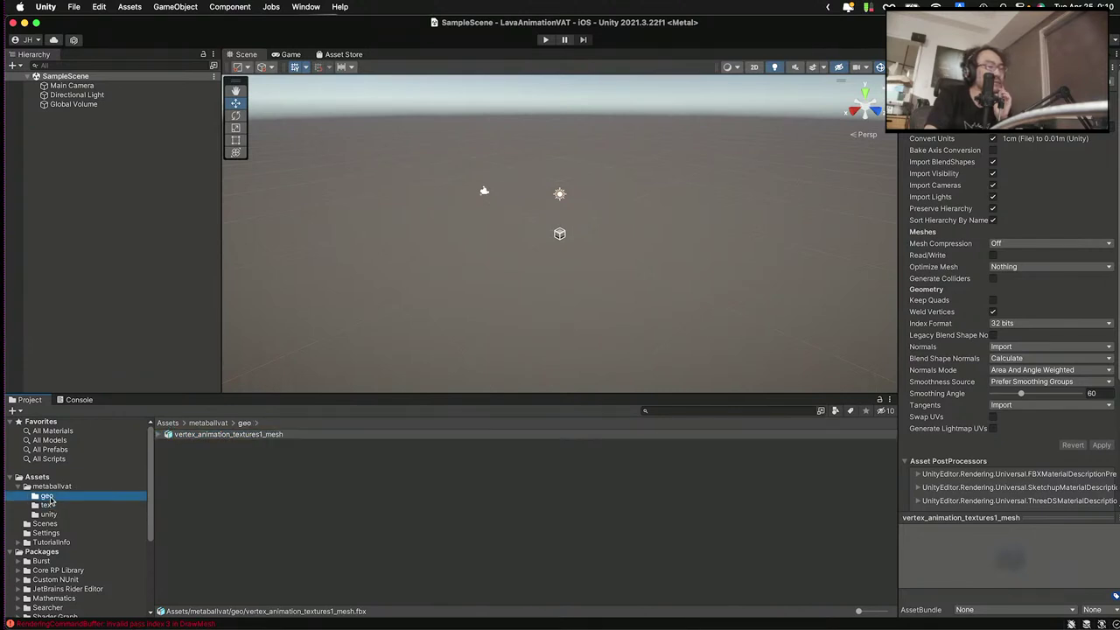
left_click(194, 438)
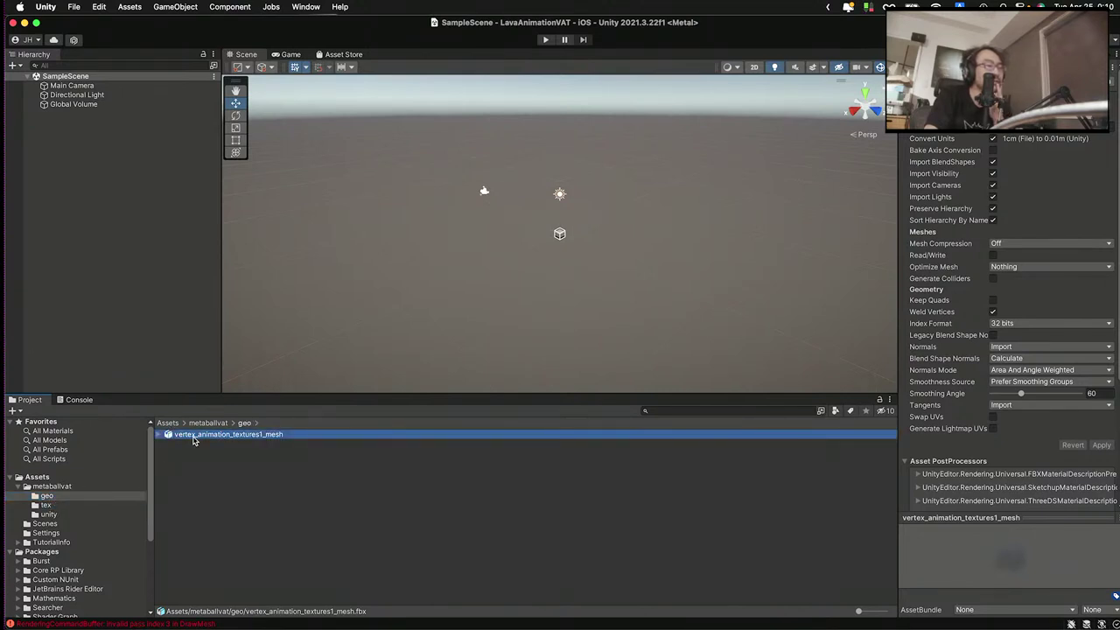
left_click_drag(194, 440, 141, 275)
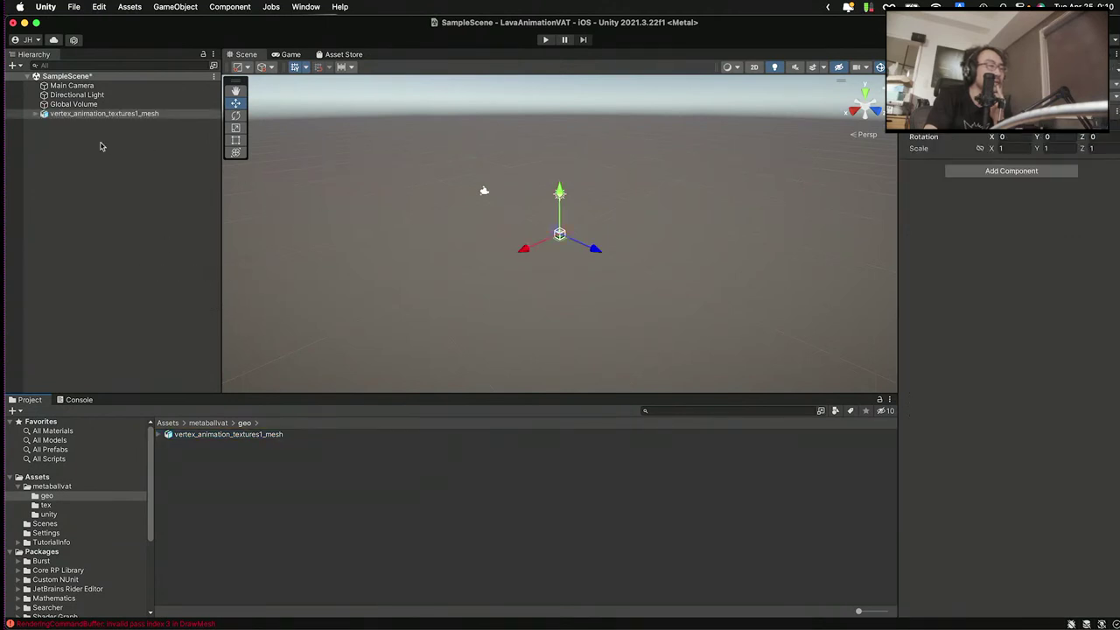
- Apply vertex_animation_textures1_mat to the child MESH object and view the animating blobs
left_click(37, 114)
left_click(58, 123)
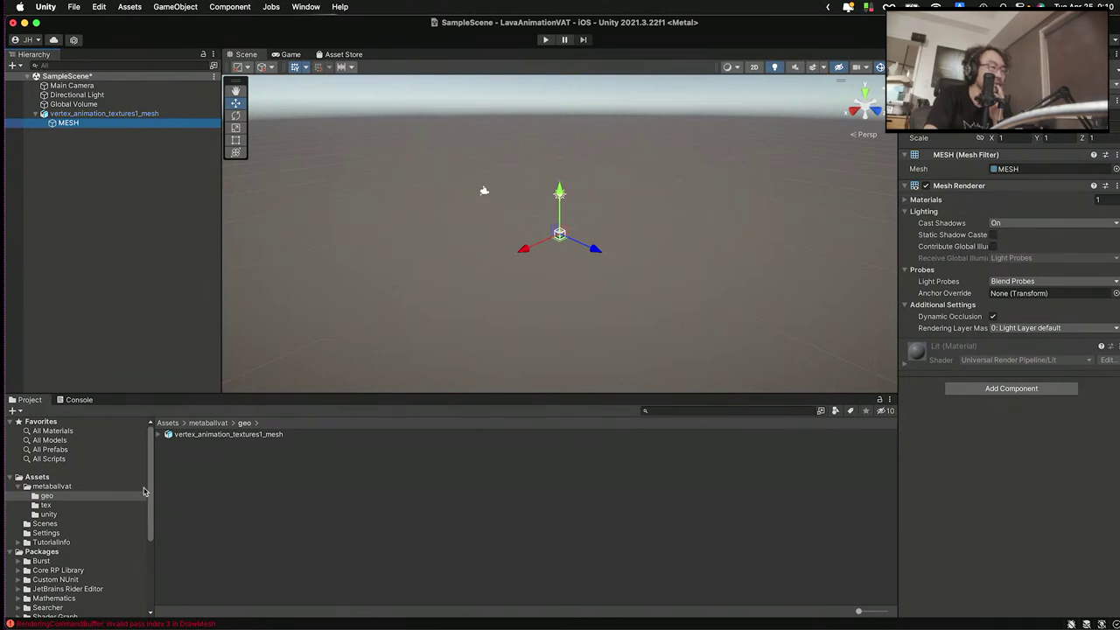
left_click(49, 515)
left_click_drag(239, 434, 68, 125)
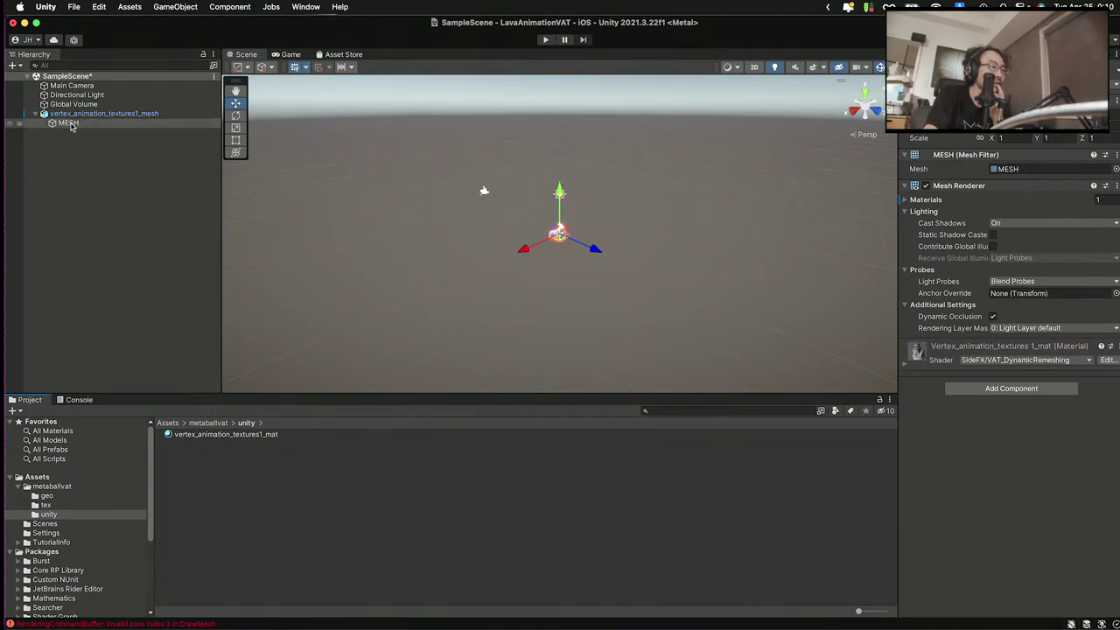
scroll(577, 238, "up", 10)
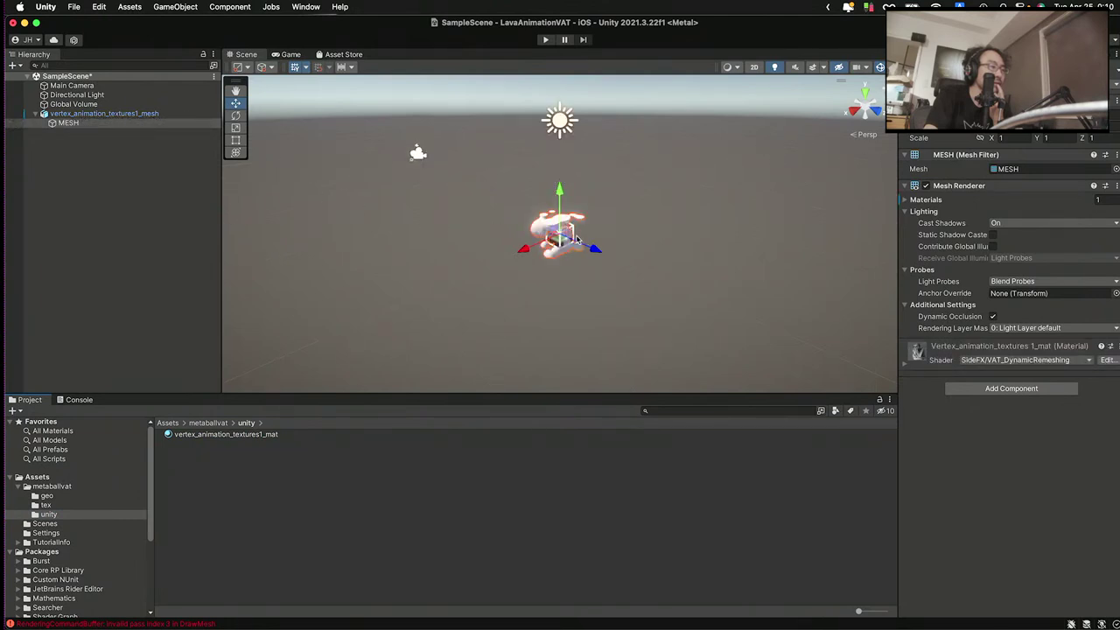
left_click_drag(577, 238, 606, 258, "alt")
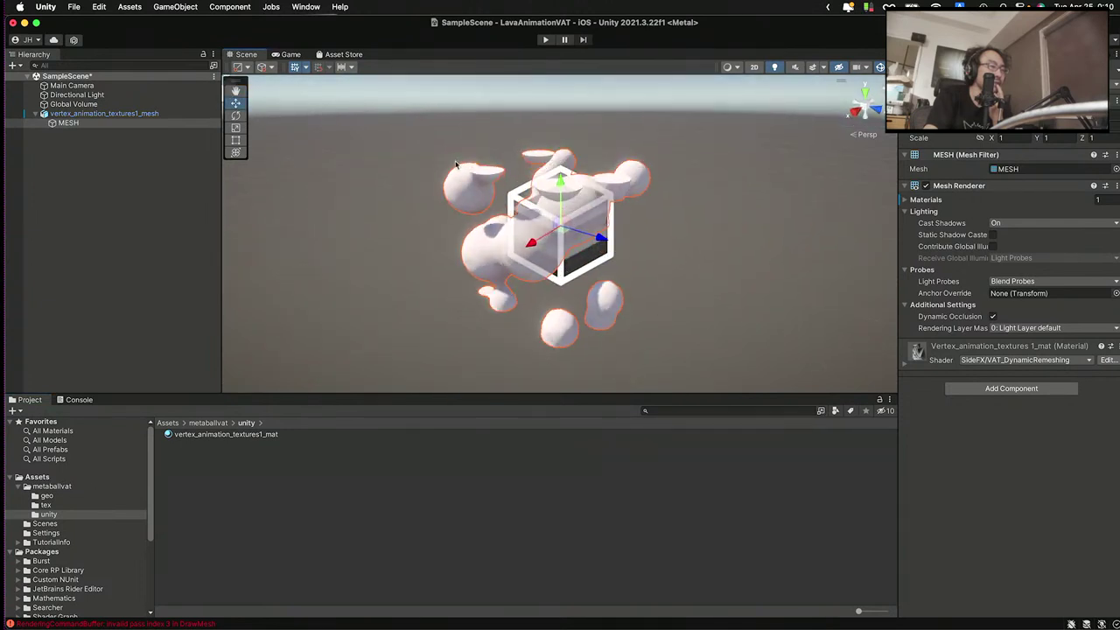
left_click(292, 54)
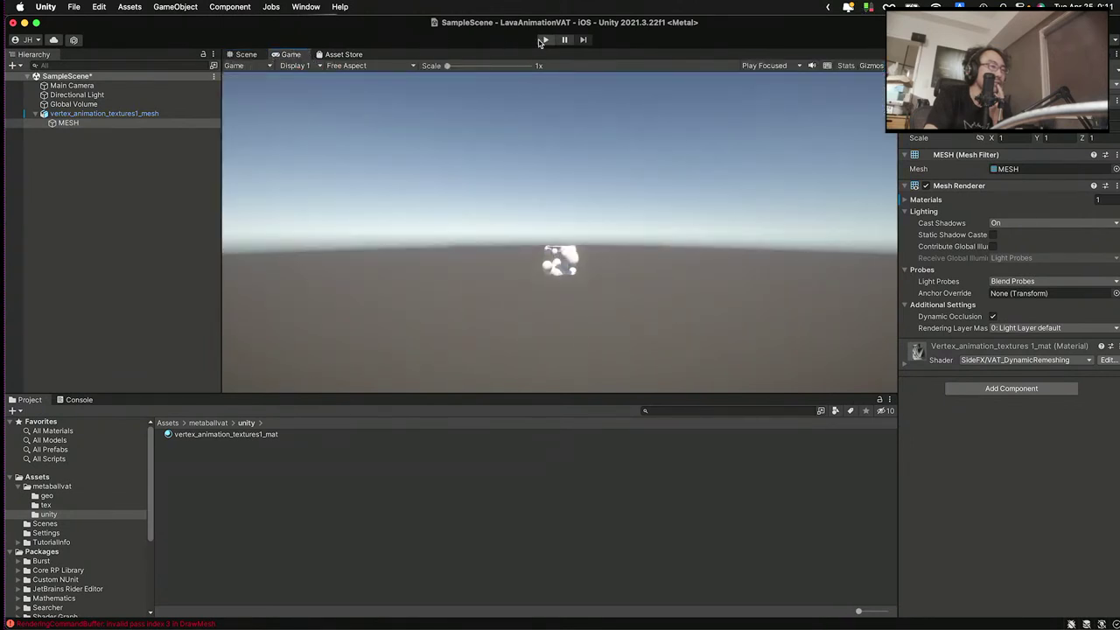
left_click(545, 39)
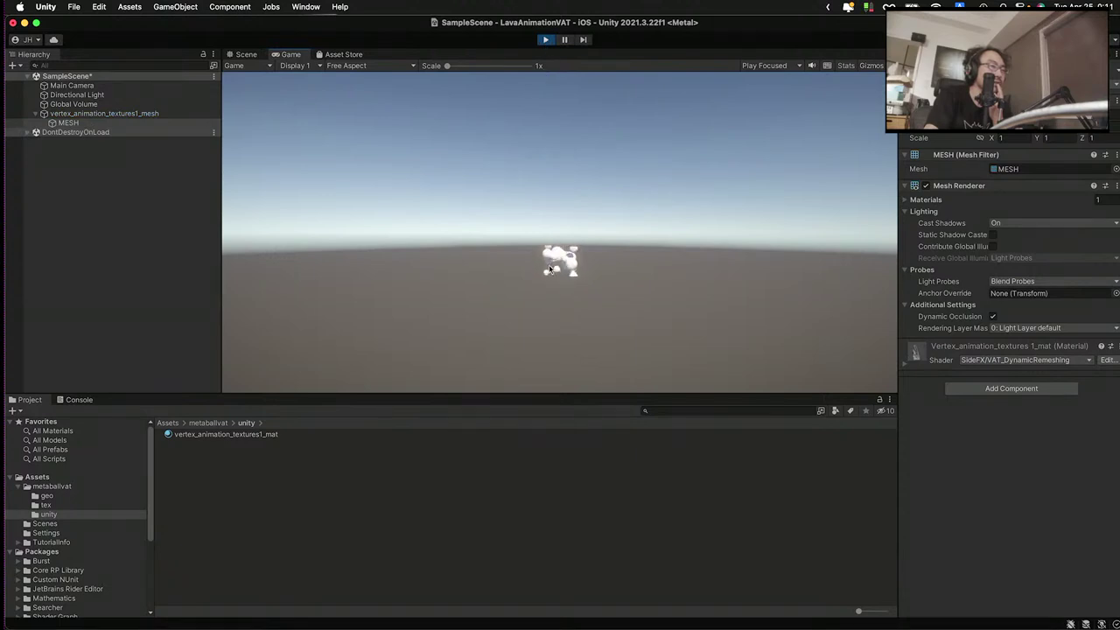
left_click(547, 40)
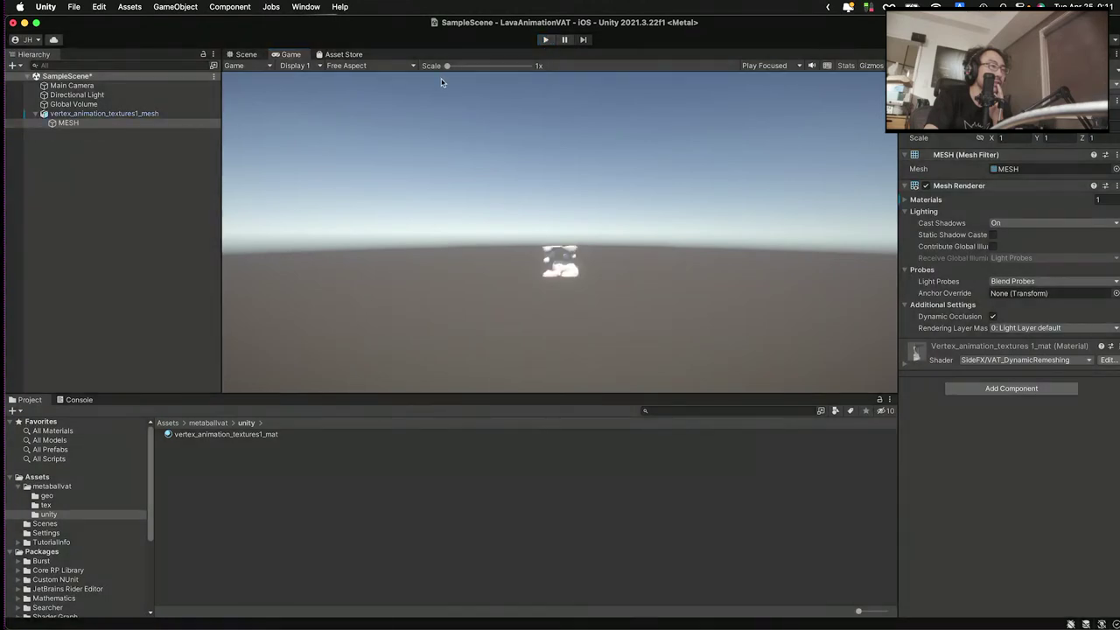
left_click(245, 54)
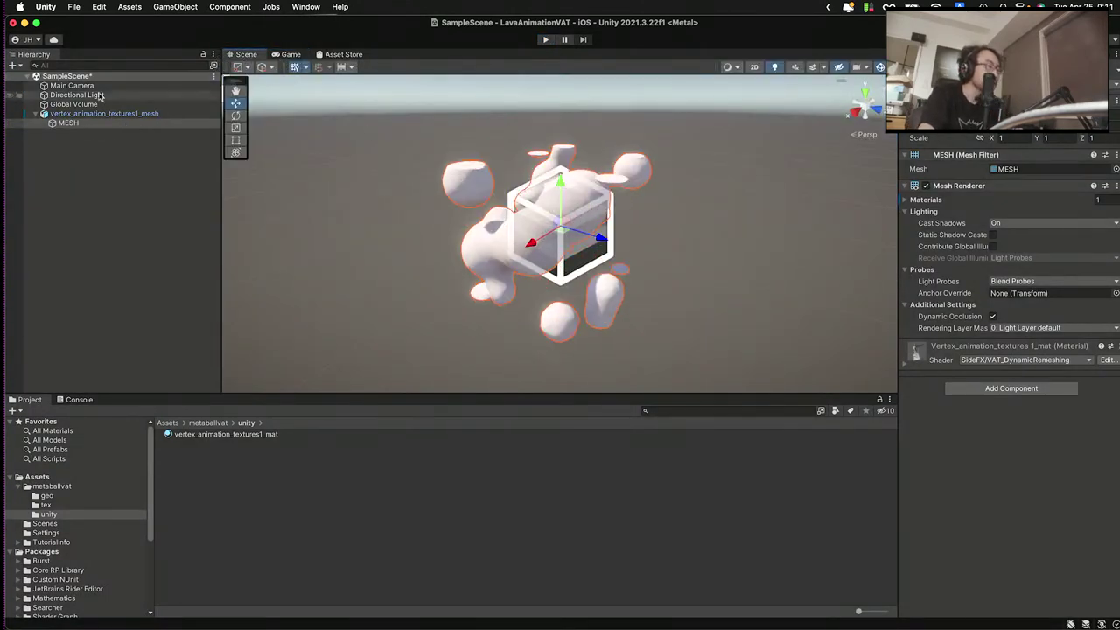
- Align the Main Camera with the current scene view via GameObject > Align With View
left_click(72, 85)
left_click(129, 7)
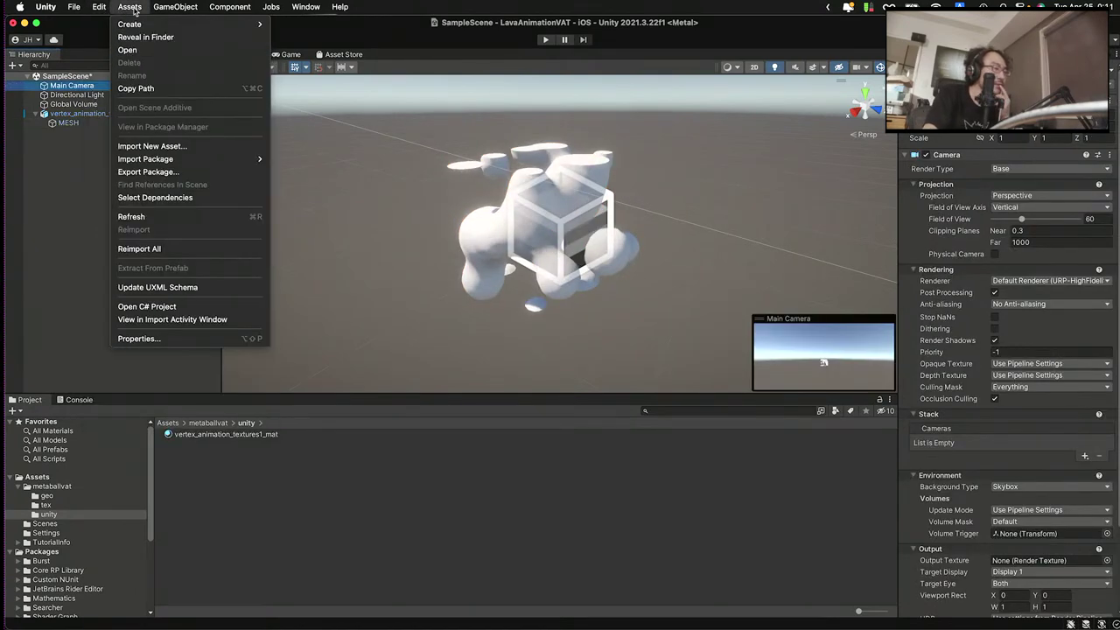
mouse_move(101, 7)
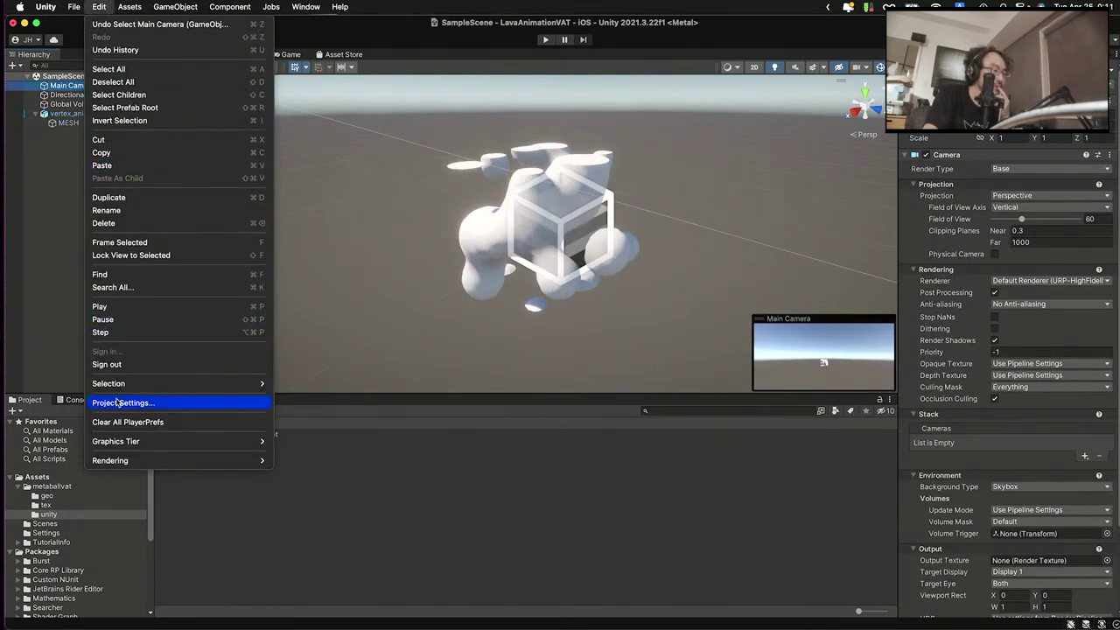
mouse_move(163, 10)
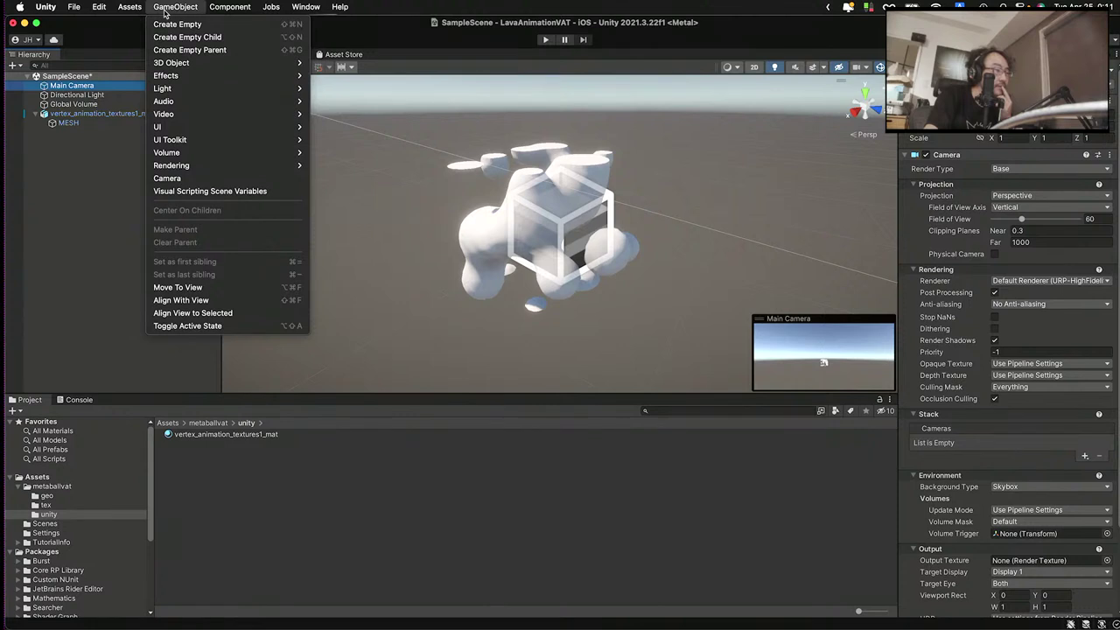
left_click(180, 300)
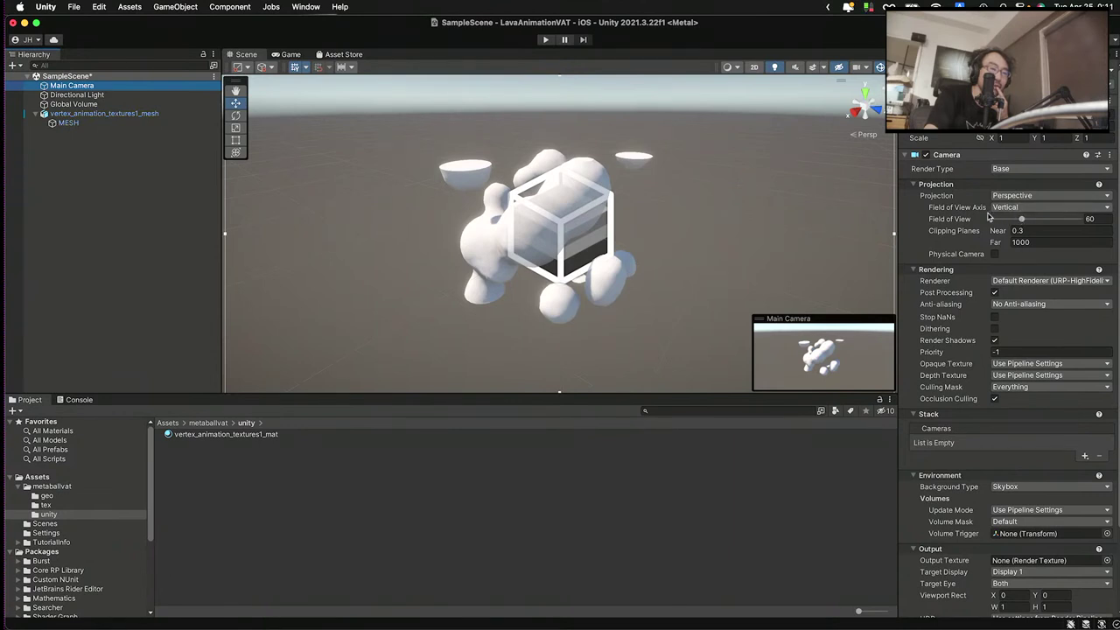
- Set the Main Camera's background type to Solid Color
key("Down")
key("Up")
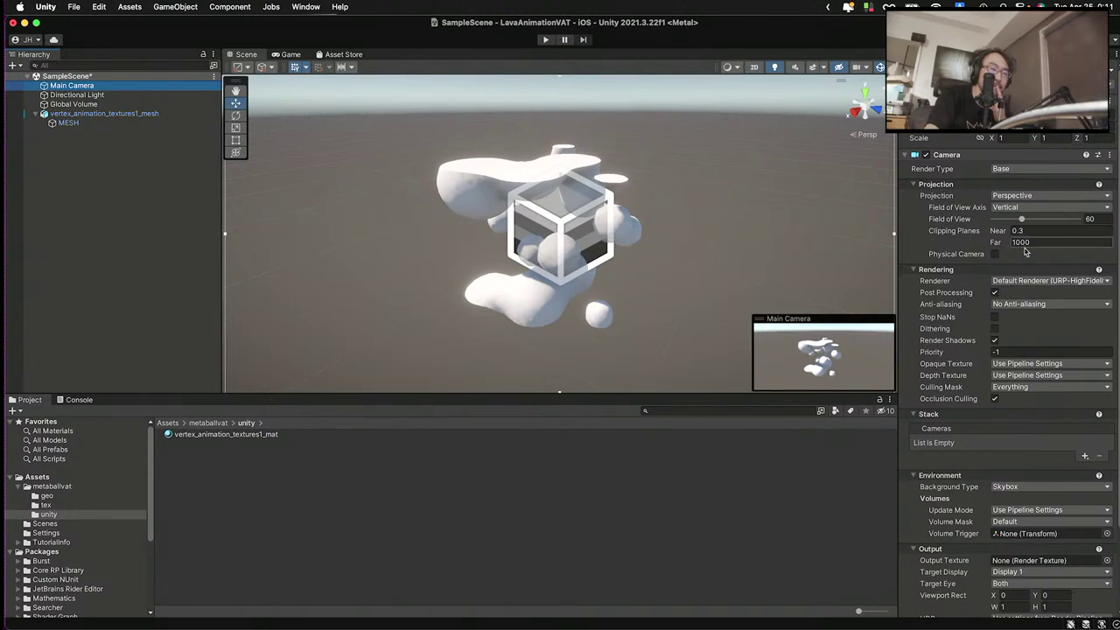
scroll(1030, 315, "down", 3)
left_click(1016, 407)
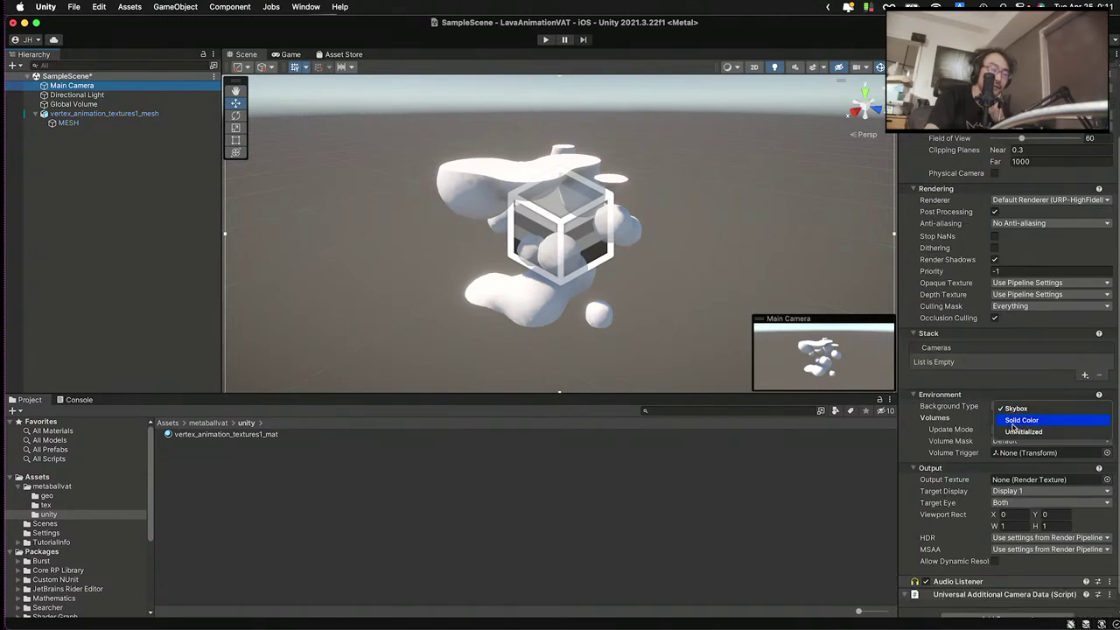
left_click(1016, 421)
left_click(1049, 418)
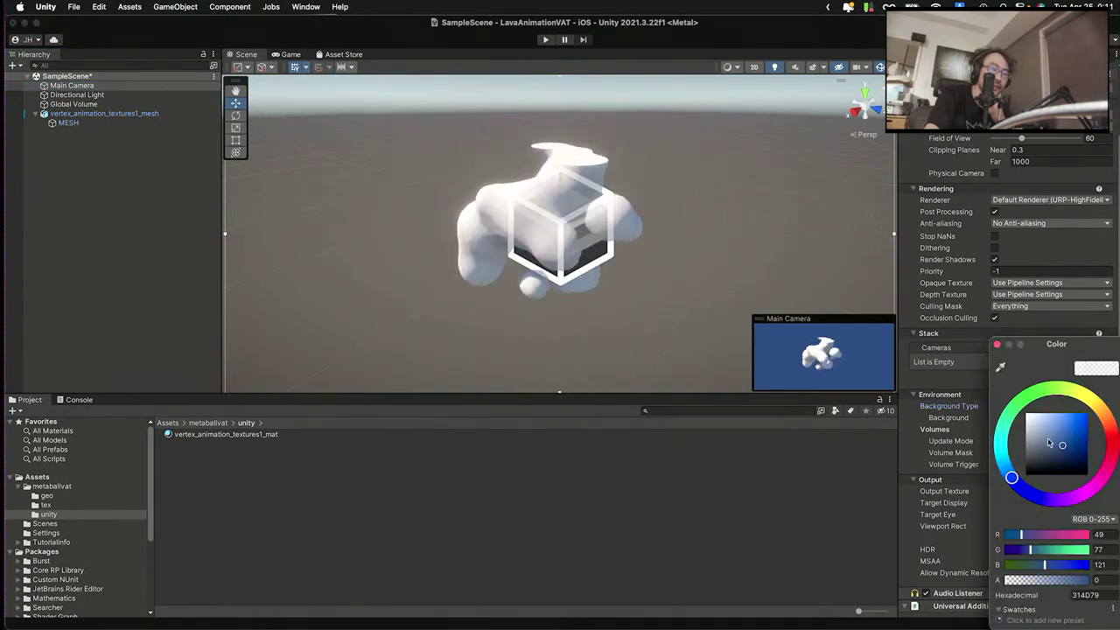
- Make the camera background black and dock the Game view beside the Scene view
left_click_drag(1049, 442, 1022, 479)
left_click(997, 345)
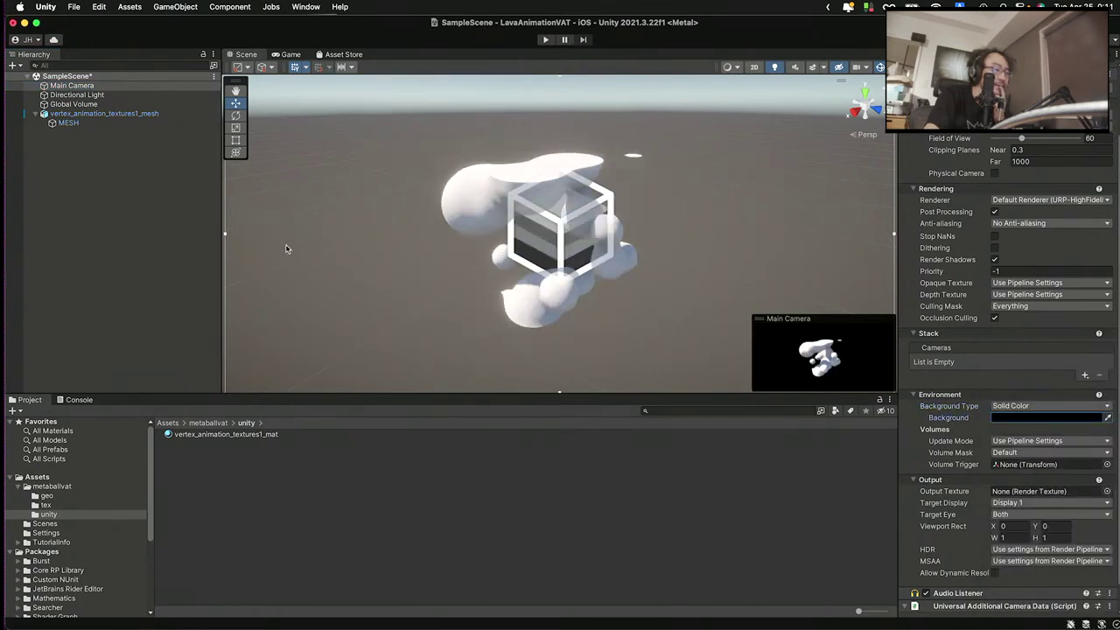
left_click_drag(290, 54, 496, 158)
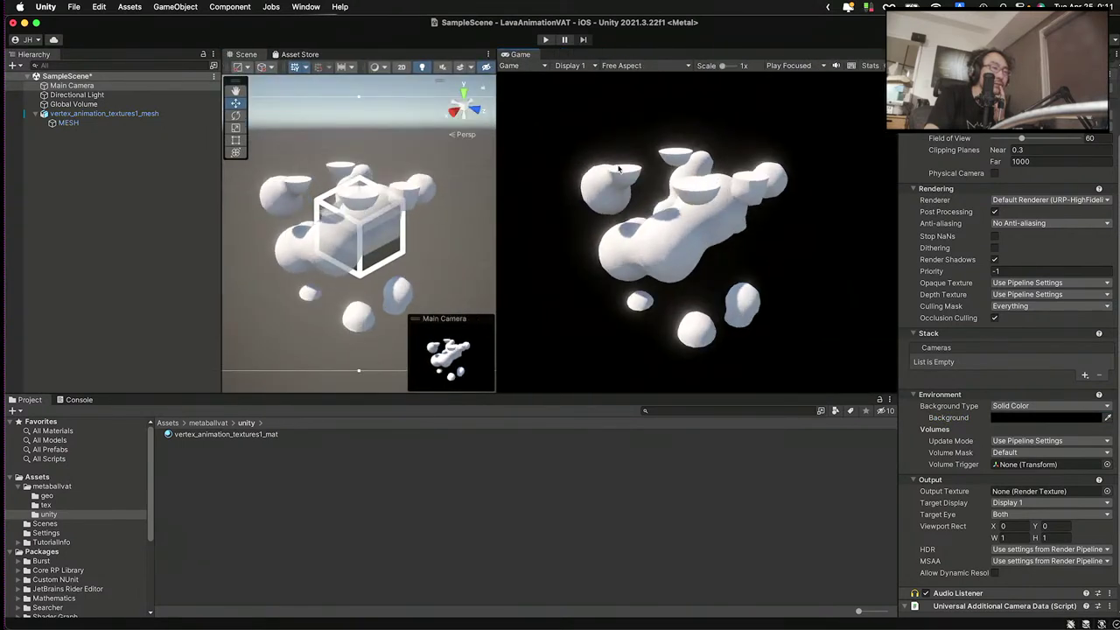
- Look through the Game view's display and resolution options
left_click(539, 68)
left_click(571, 74)
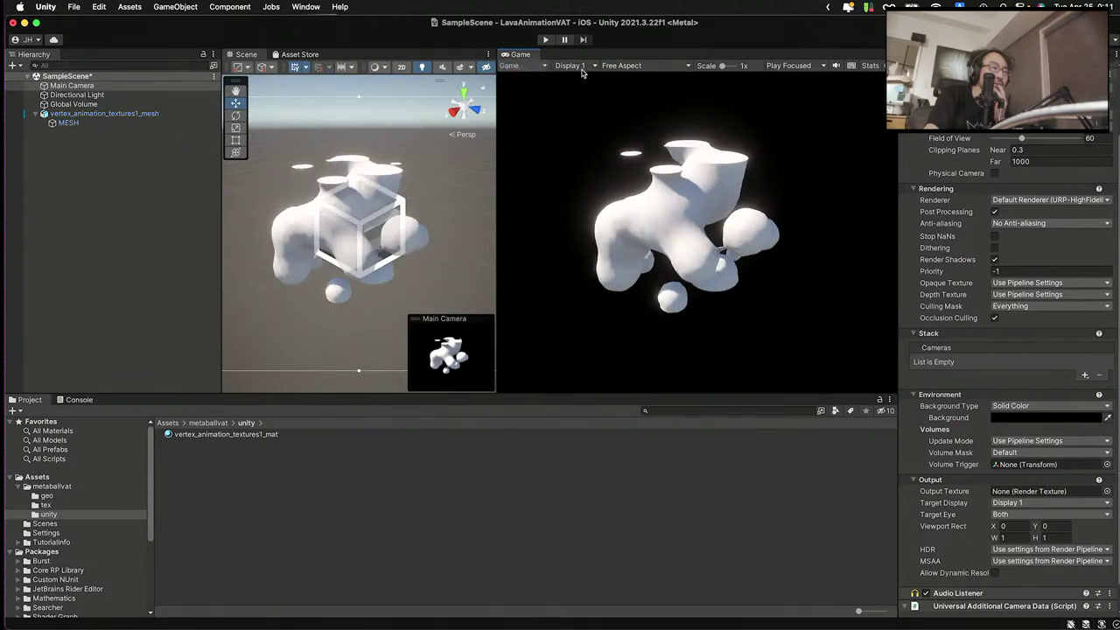
left_click(588, 69)
left_click(622, 68)
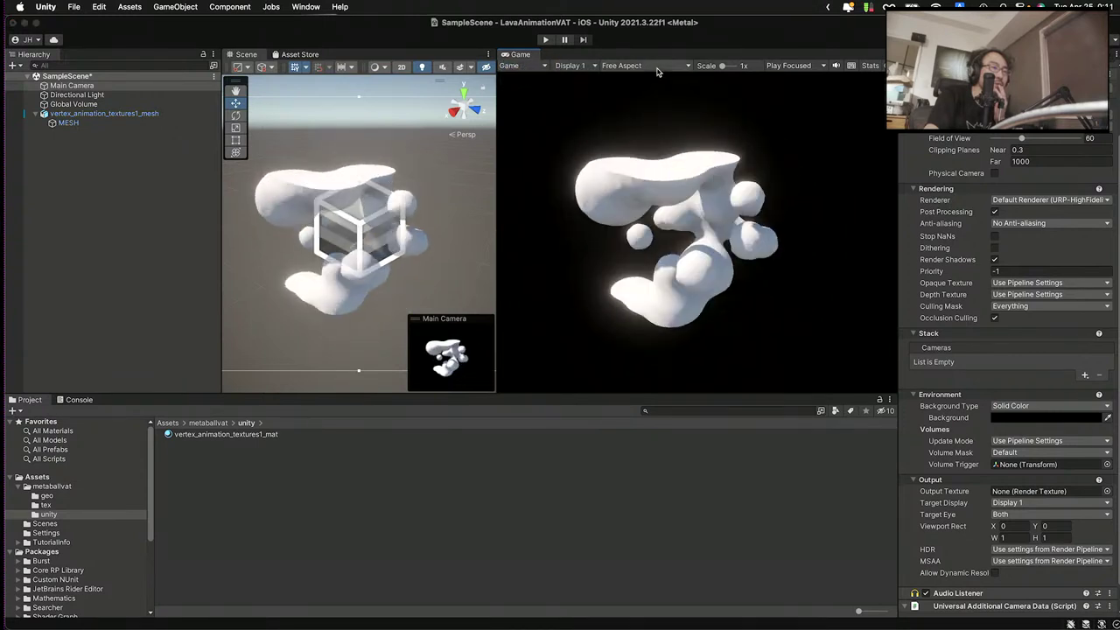
left_click(622, 66)
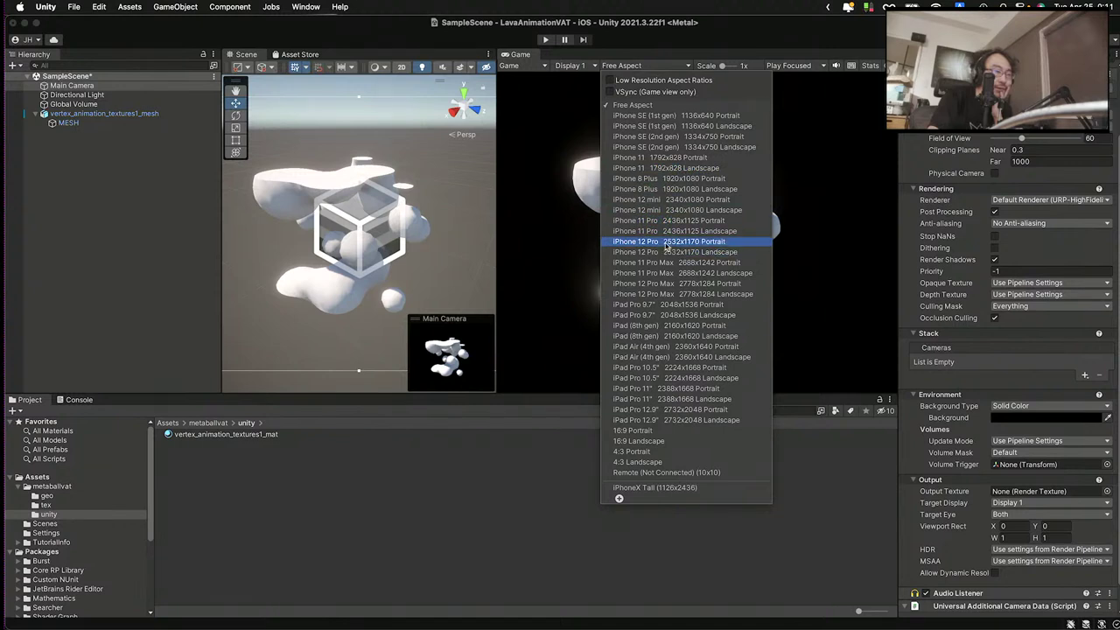
- Set the Game view to iPhone 12 Pro 2532x1170 portrait and orbit the scene
left_click(664, 243)
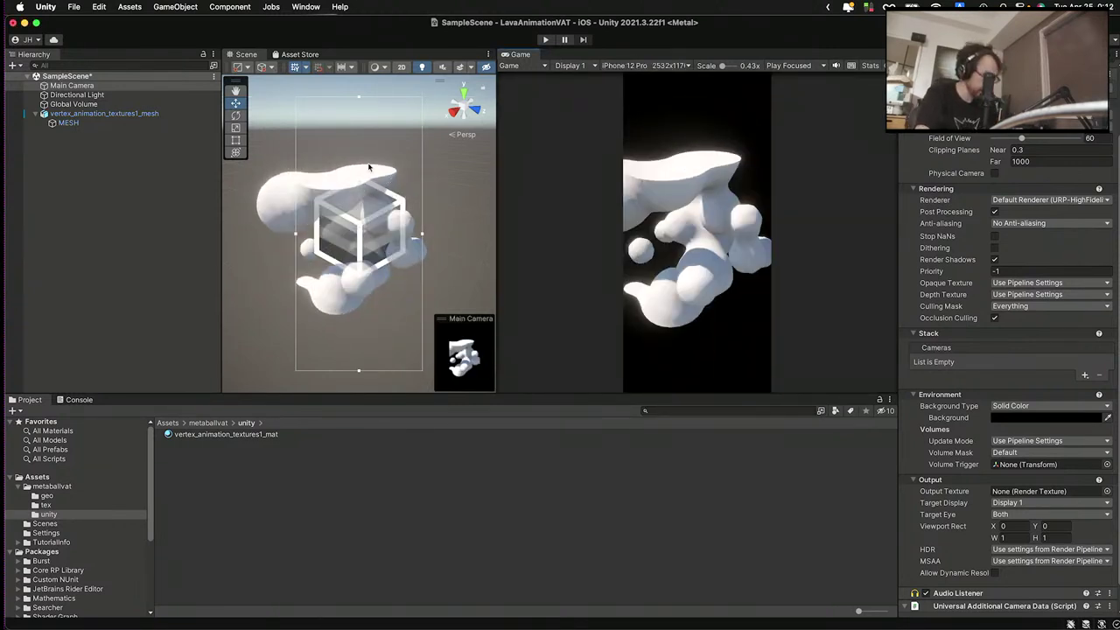
key("alt")
left_click_drag(305, 149, 404, 182, "alt")
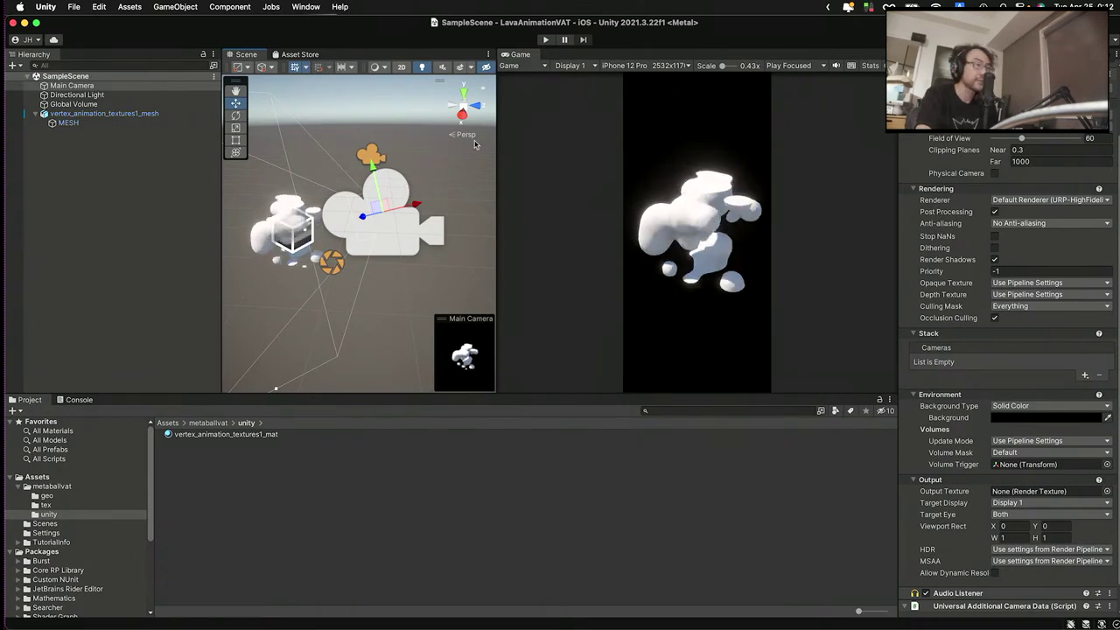
- Test the blob animation in Play mode, then show all windows in Mission Control
left_click(544, 41)
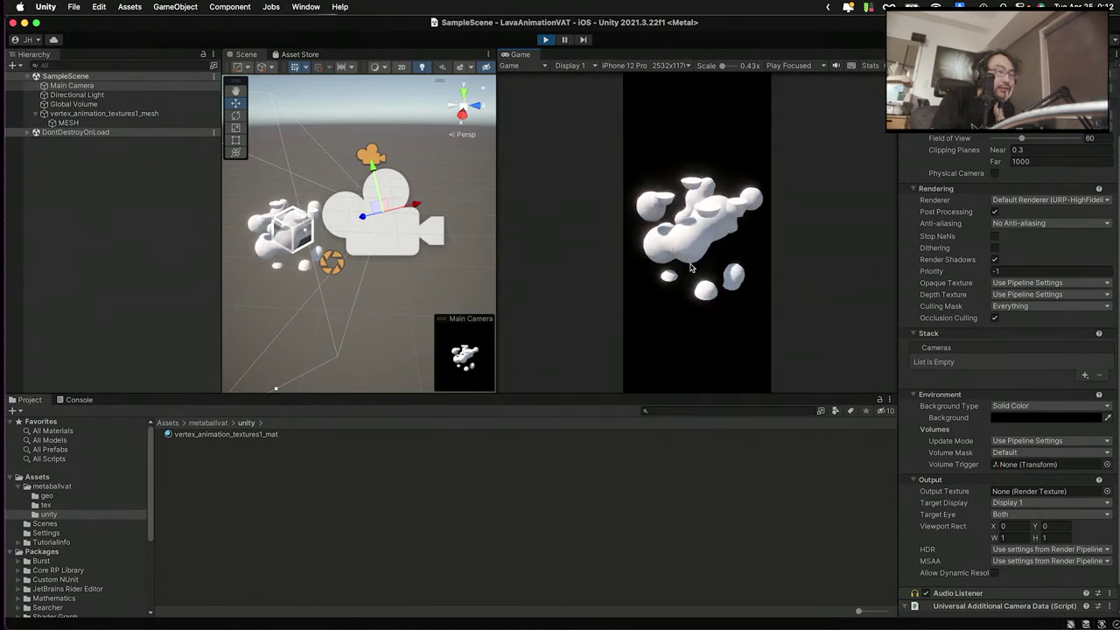
left_click(546, 41)
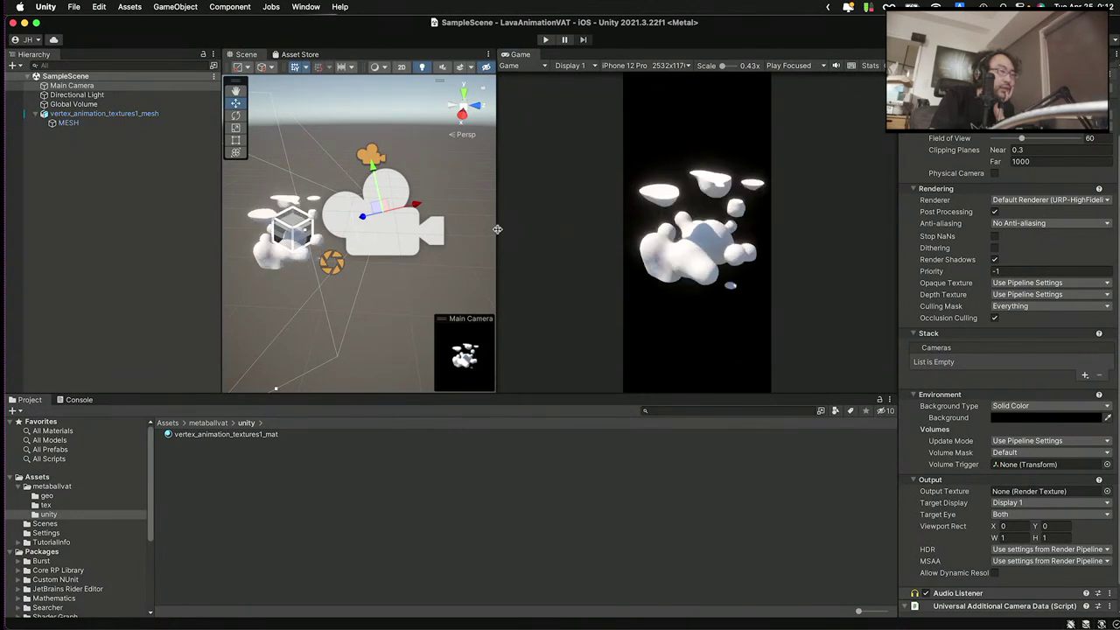
left_click_drag(496, 229, 608, 227)
scroll(321, 227, "up", 3)
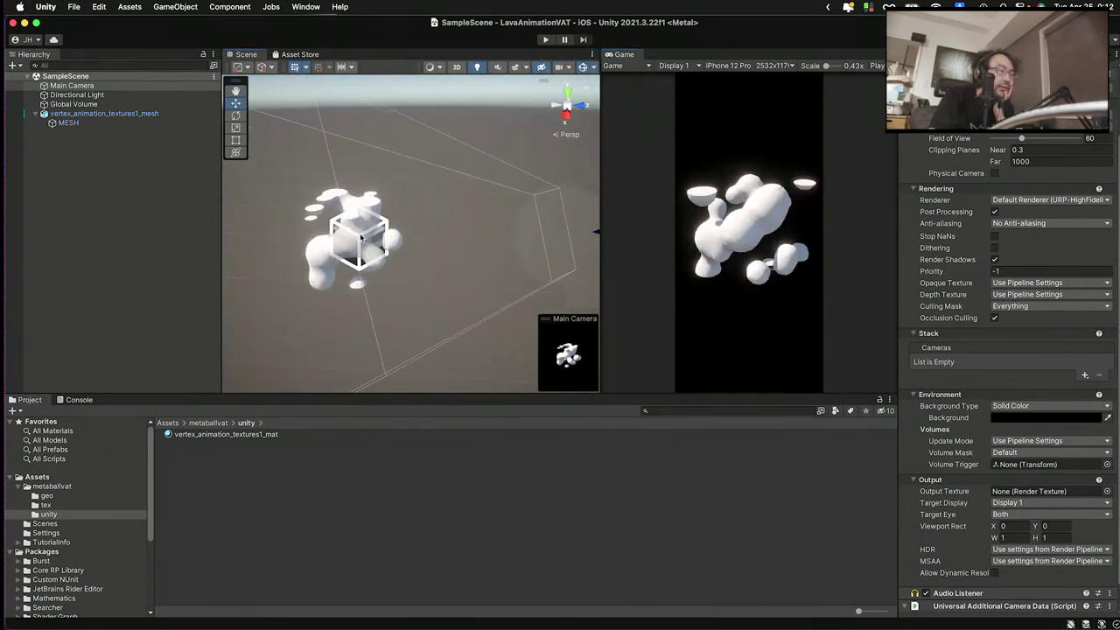
scroll(361, 237, "up", 2)
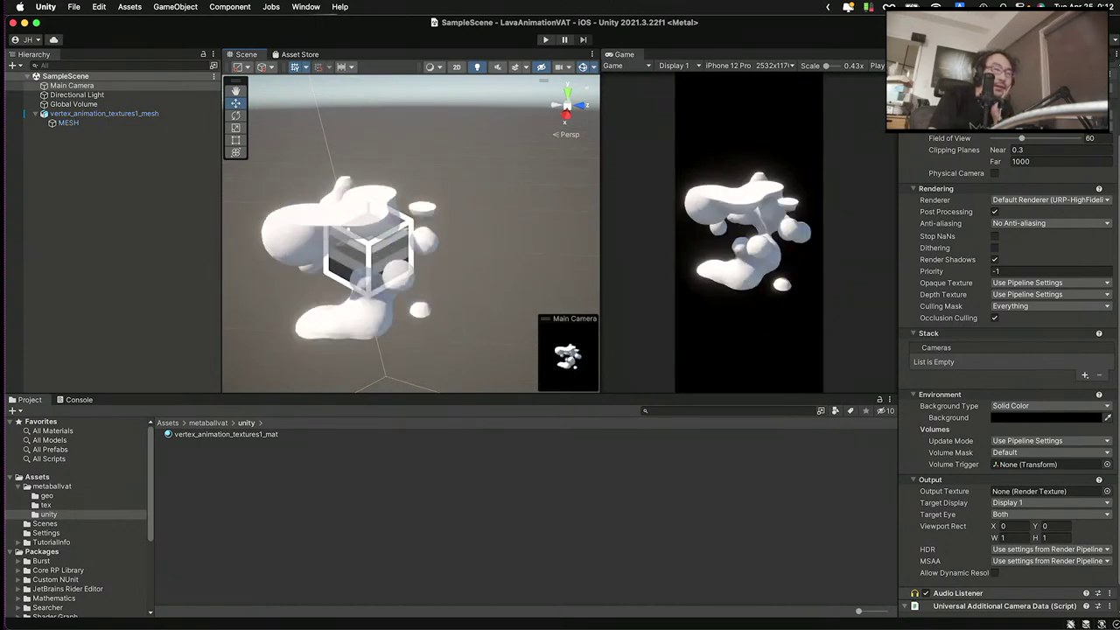
key("ctrl+Up")
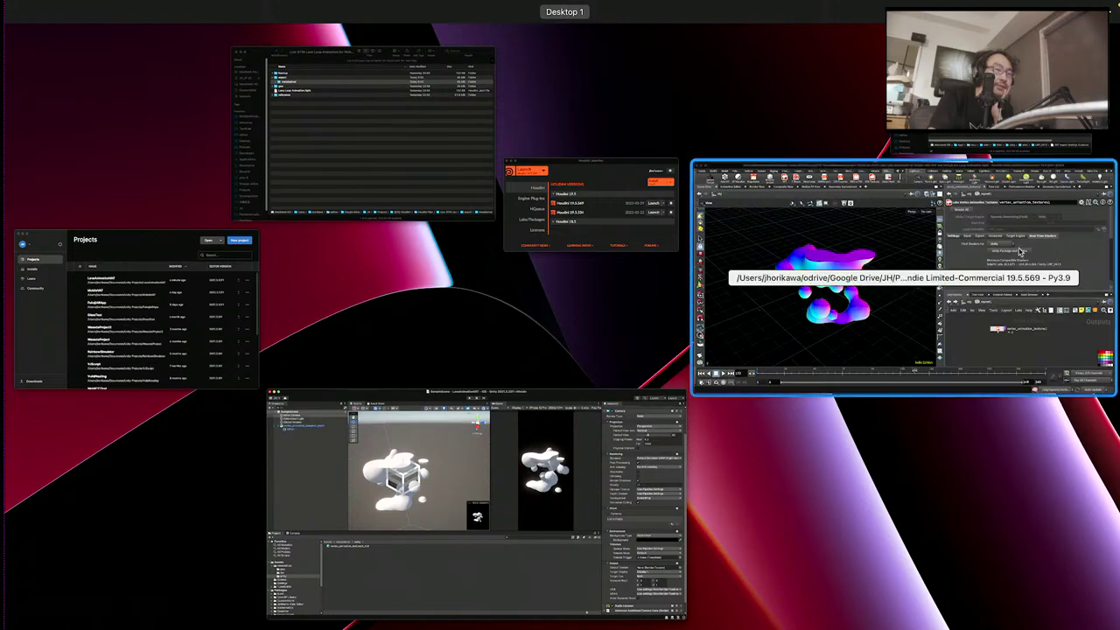
- Switch between Houdini and Finder through Mission Control, ending in Finder
left_click(885, 226)
key("ctrl+Up")
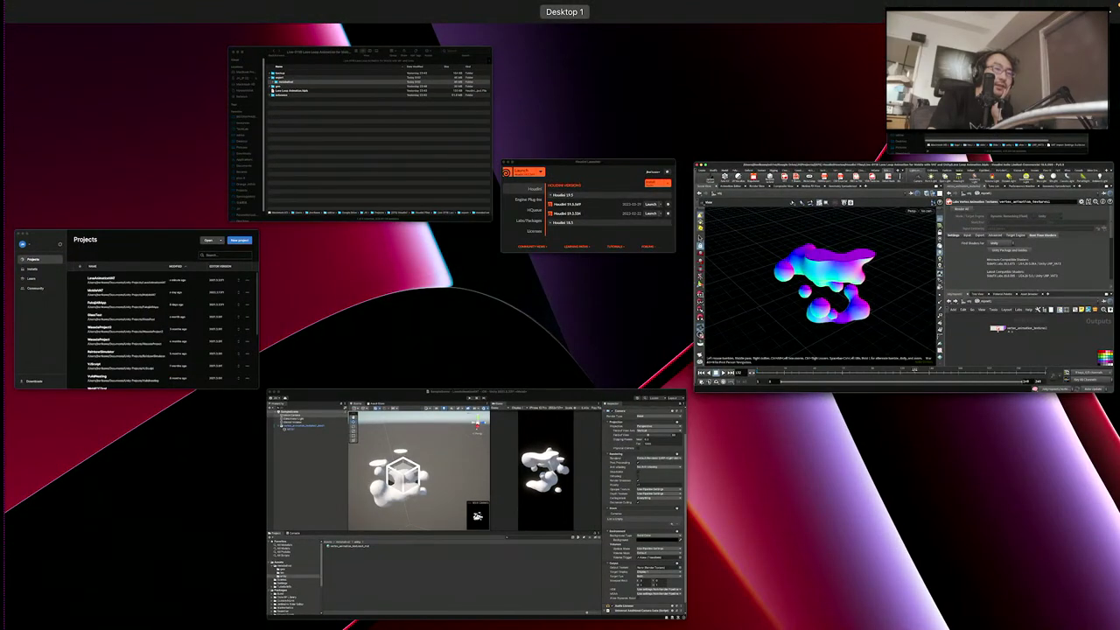
left_click(962, 140)
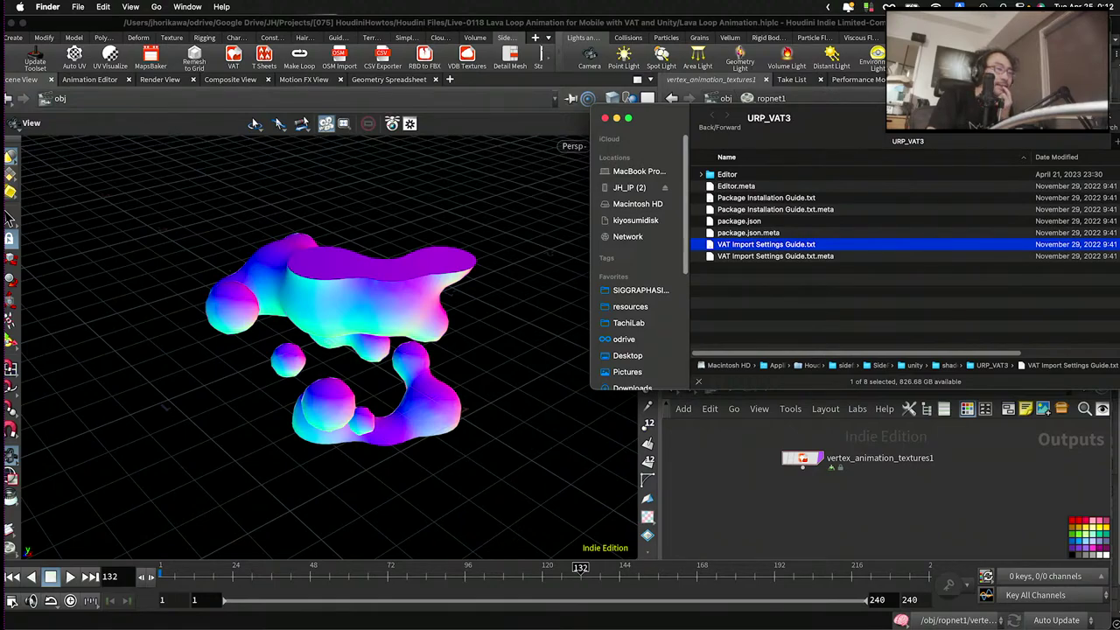
key("ctrl+Up")
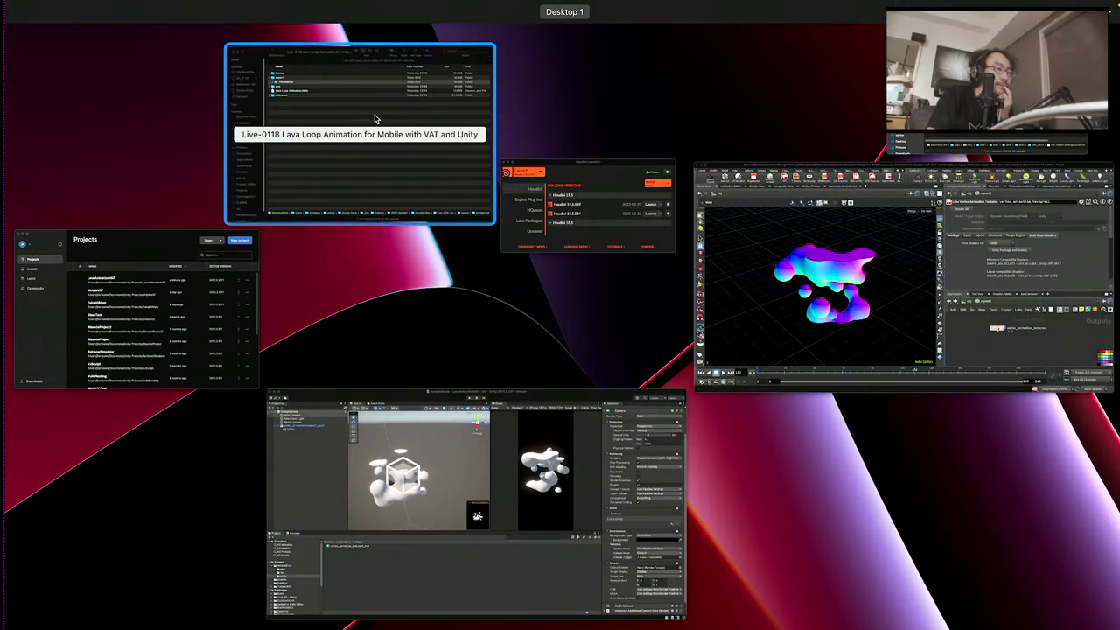
left_click(377, 119)
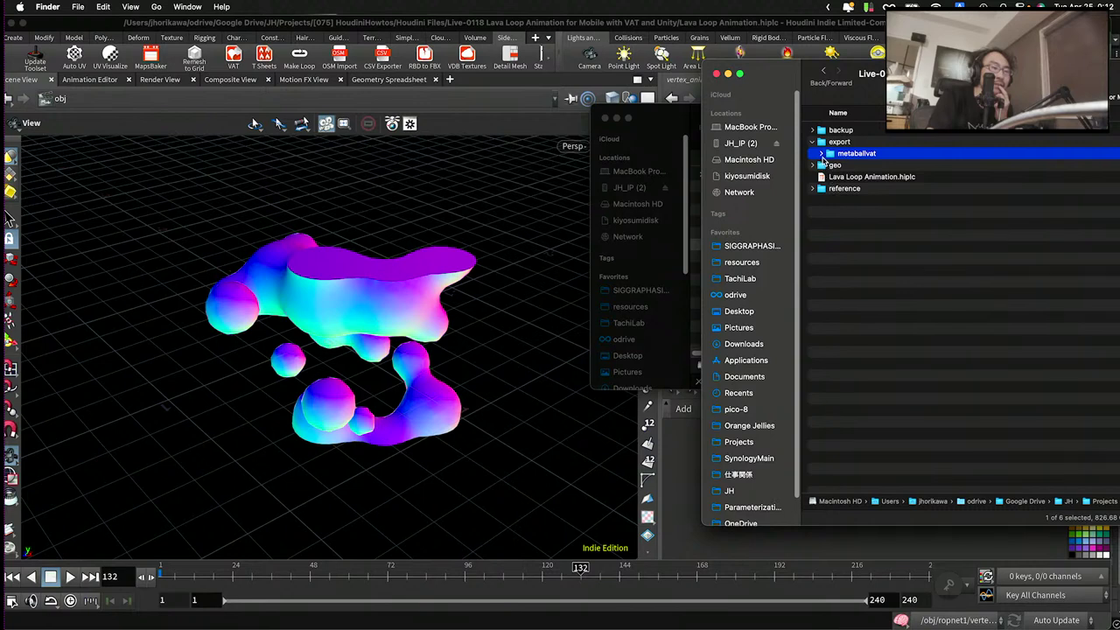
- Expand the reference folder, select matcap.jpg, and return to Unity
left_click(821, 154)
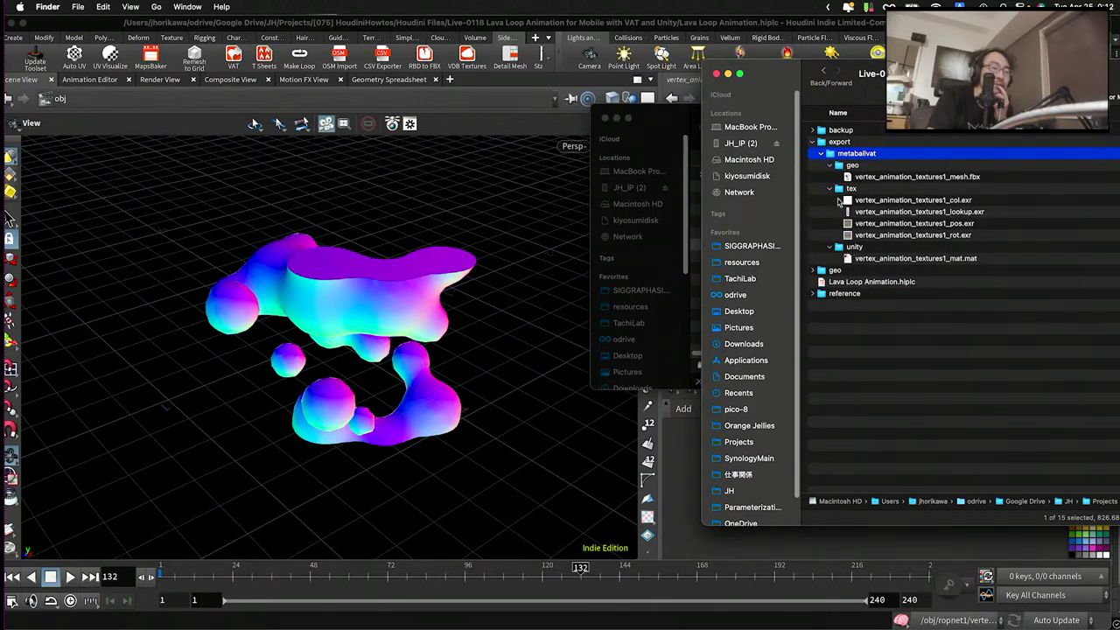
left_click(821, 154)
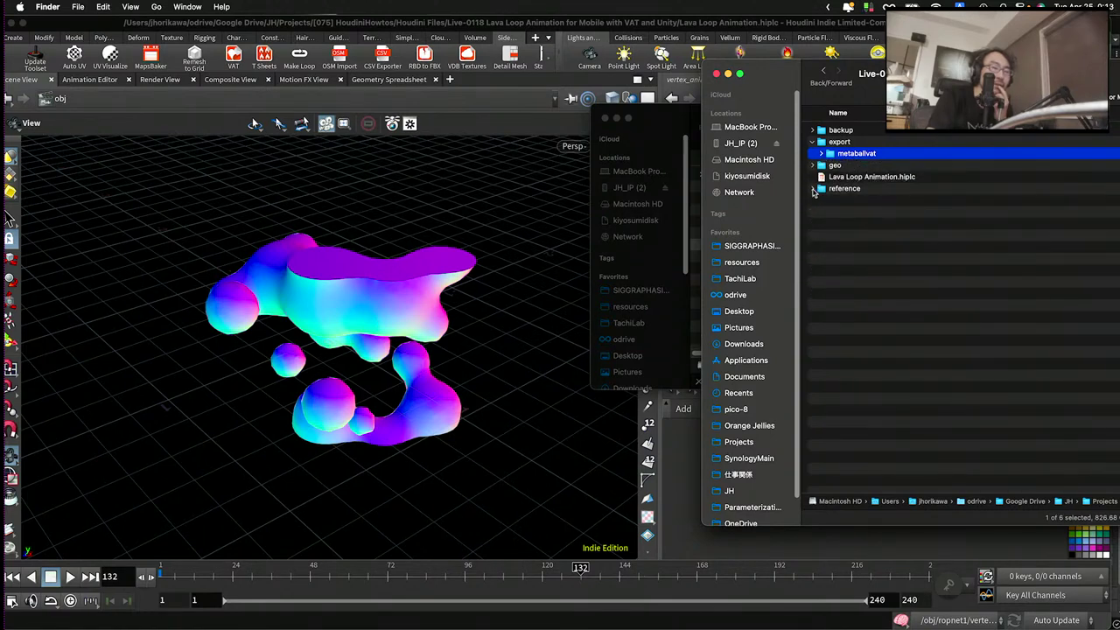
left_click(813, 189)
left_click(833, 226)
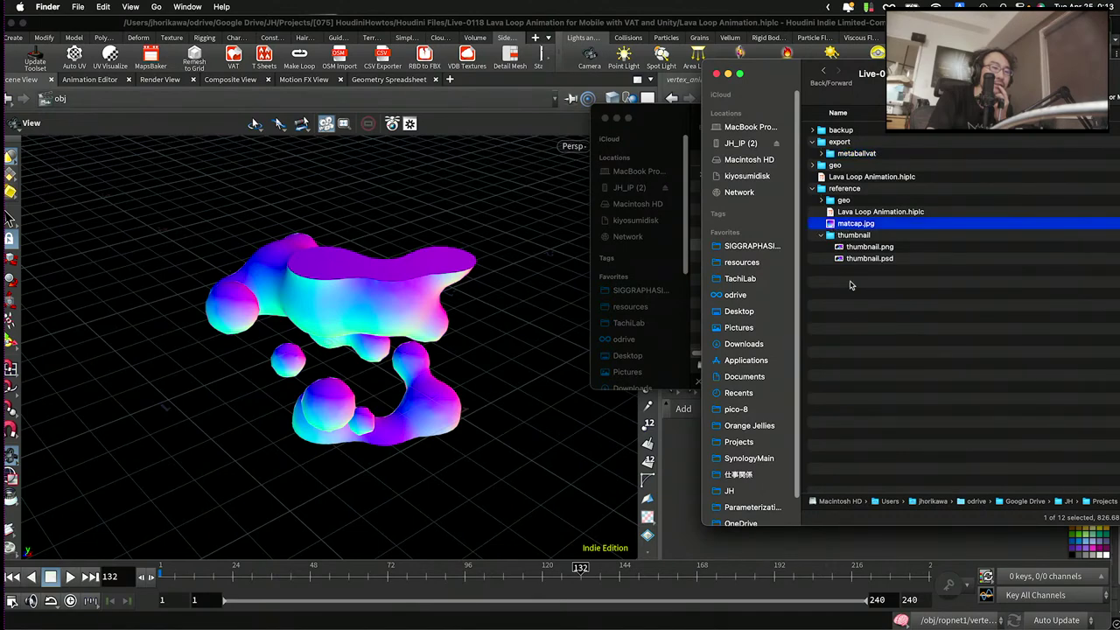
key("ctrl+Up")
left_click(473, 490)
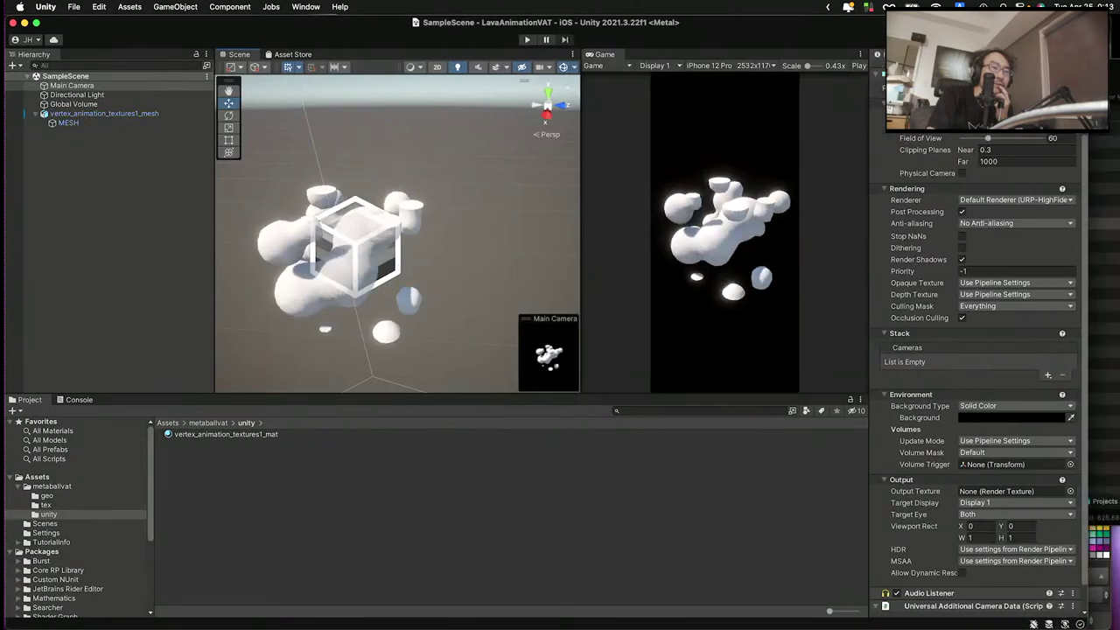
- Import matcap.jpg from Finder into Assets/metaballvat and maximize the Unity window
key("super+Tab")
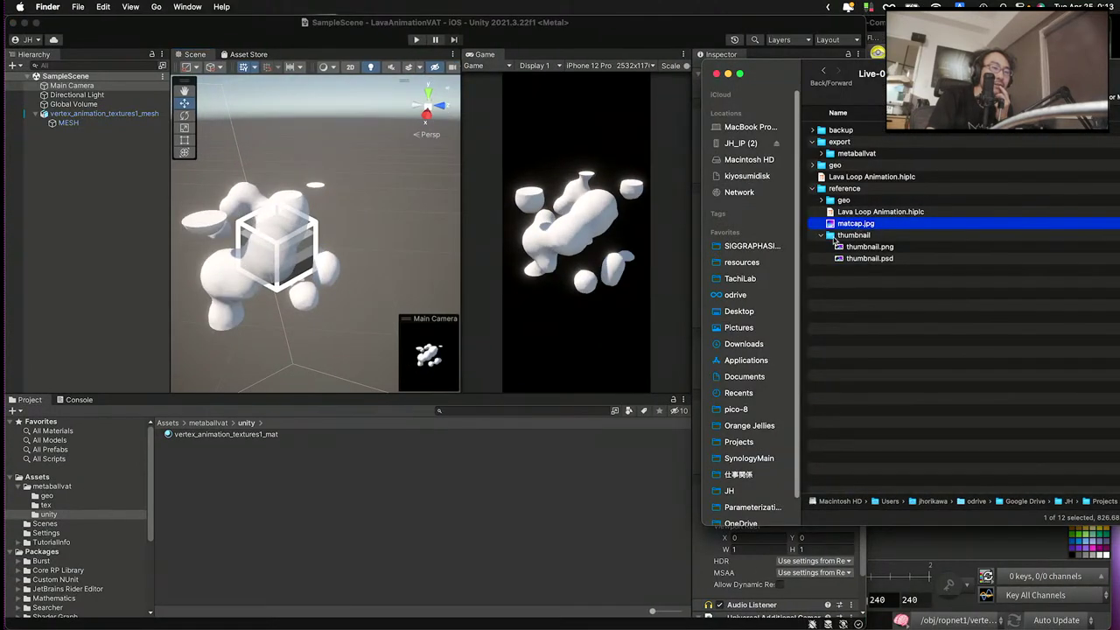
left_click_drag(833, 238, 455, 371)
left_click_drag(186, 478, 54, 490)
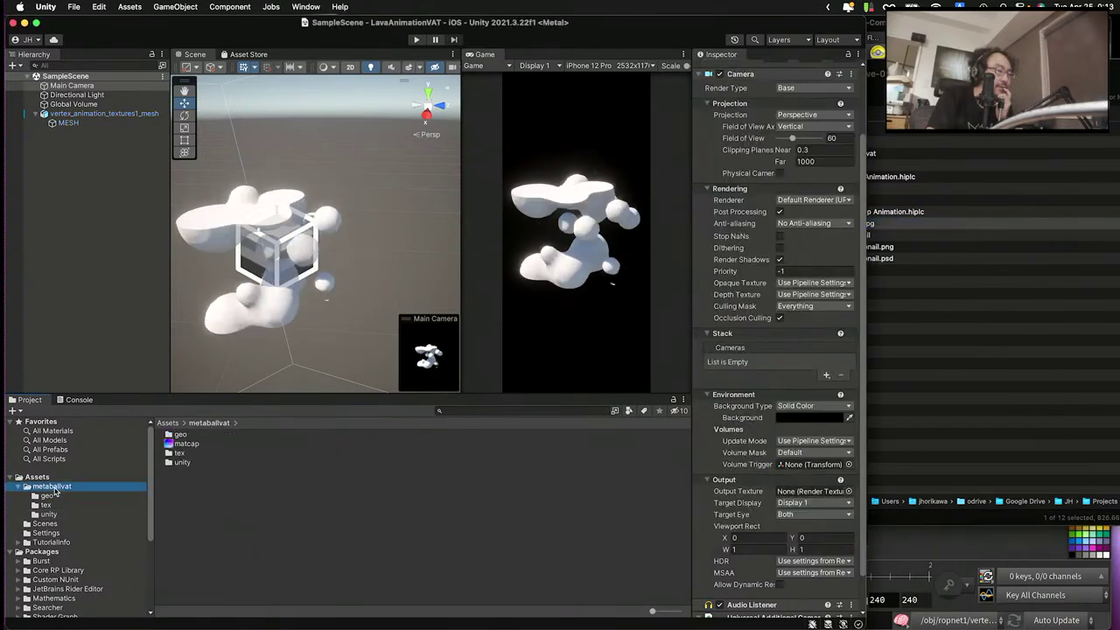
left_click(199, 446)
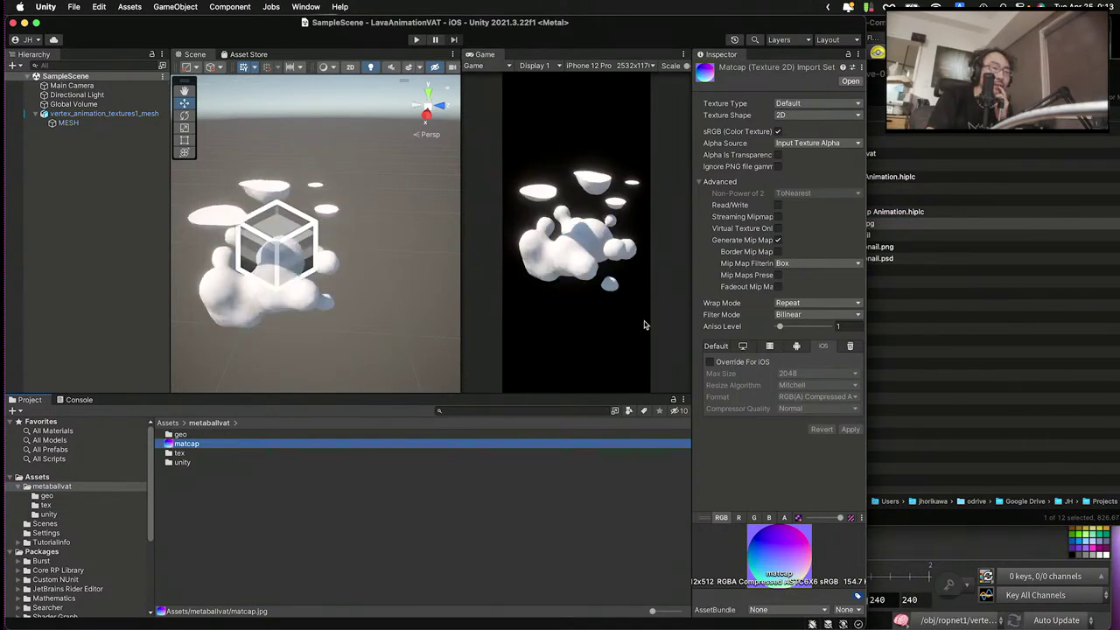
double_click(865, 217)
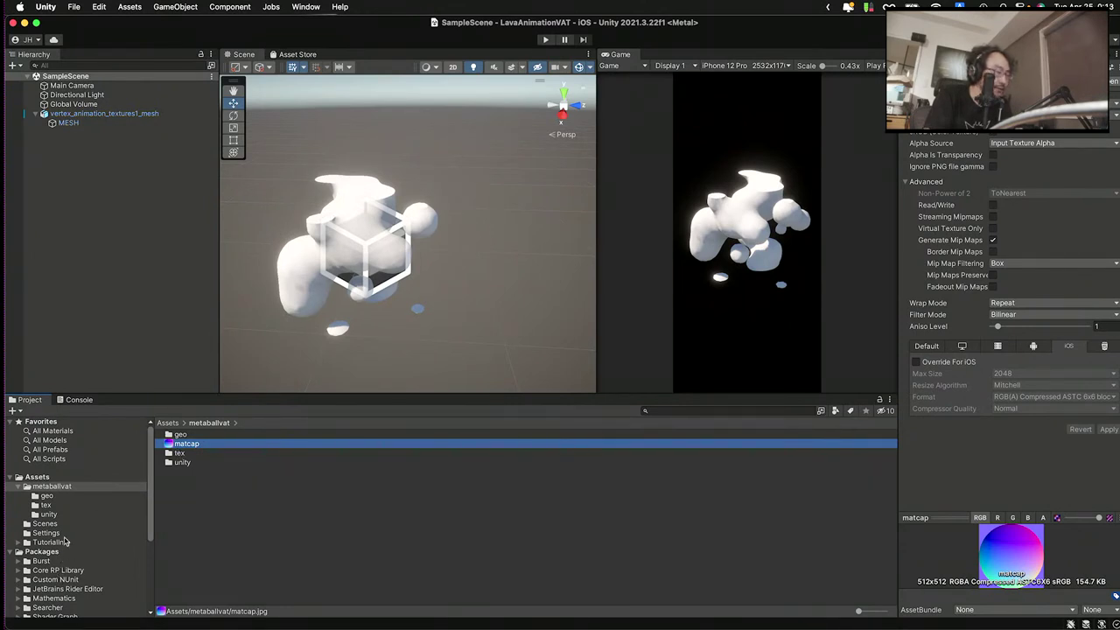
- Copy VAT_DynamicRemeshing from the SideFX package's Editor/Shaders folder into Assets/metaballvat
scroll(65, 542, "down", 5)
left_click(19, 500)
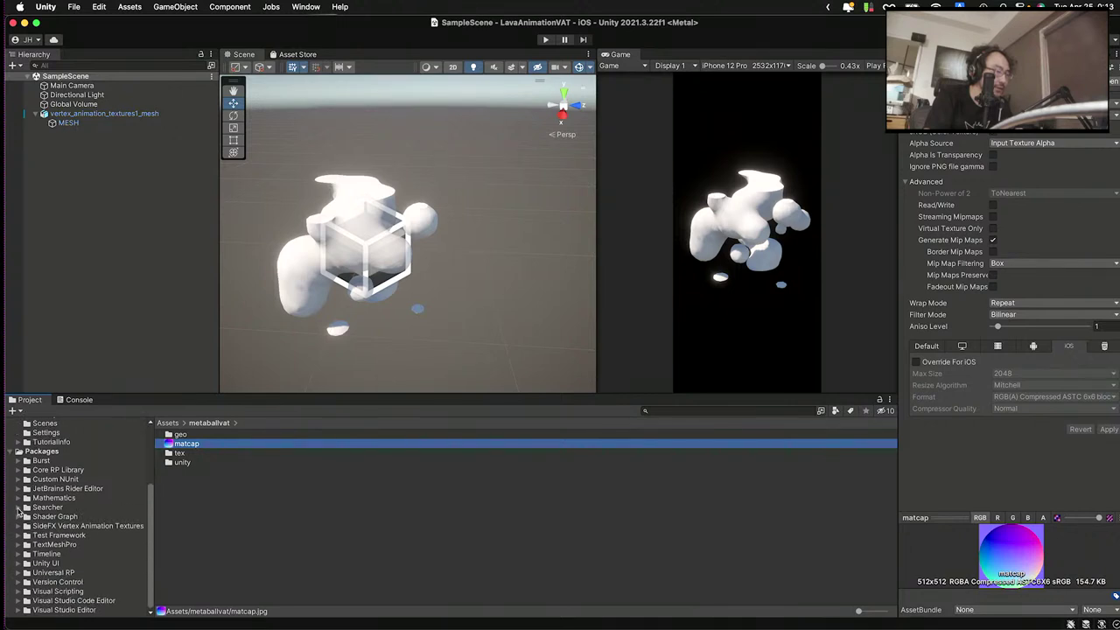
left_click(19, 526)
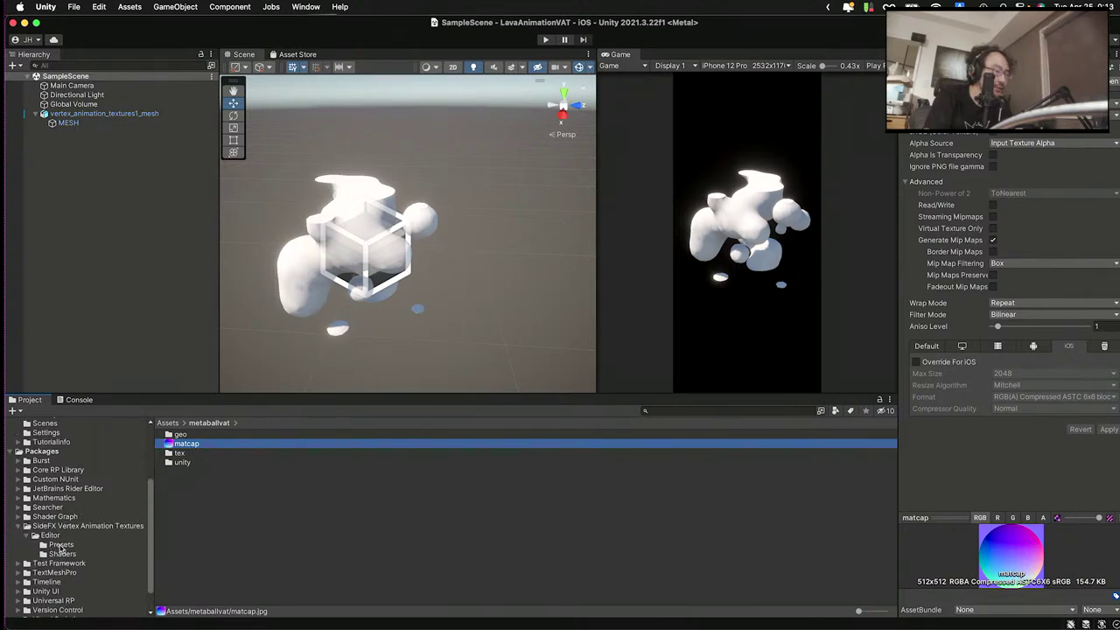
left_click(61, 545)
left_click(61, 555)
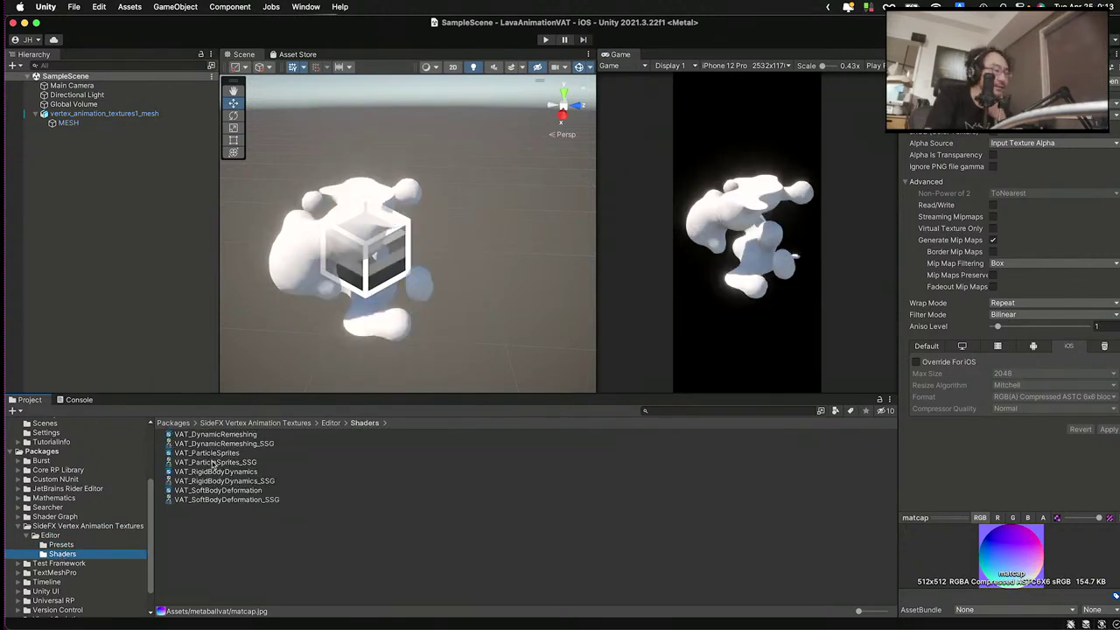
left_click(54, 528)
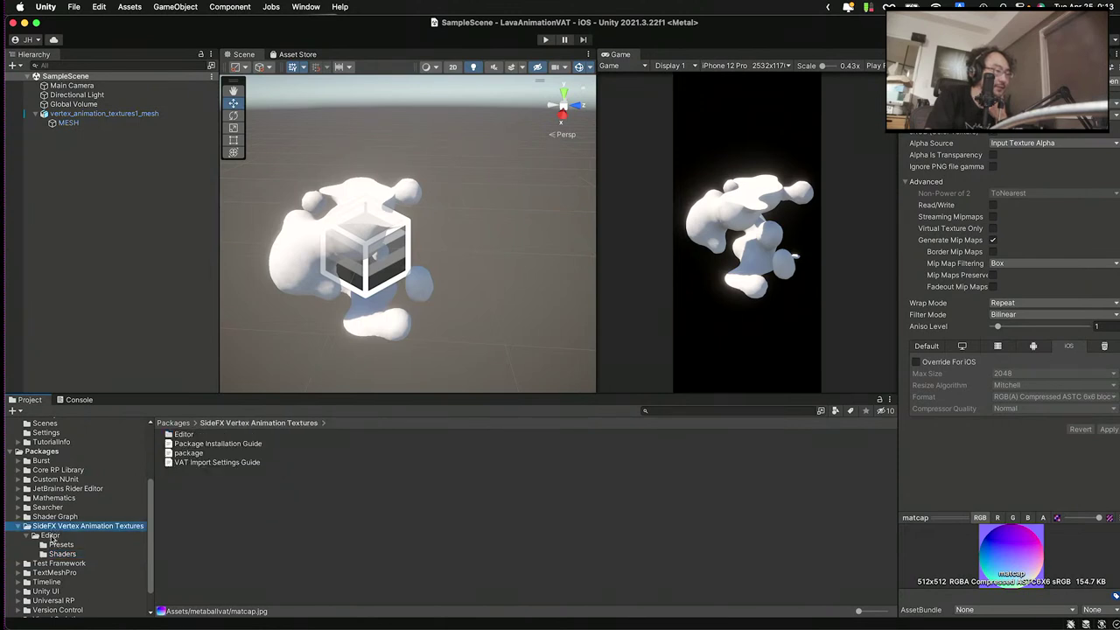
left_click(60, 551)
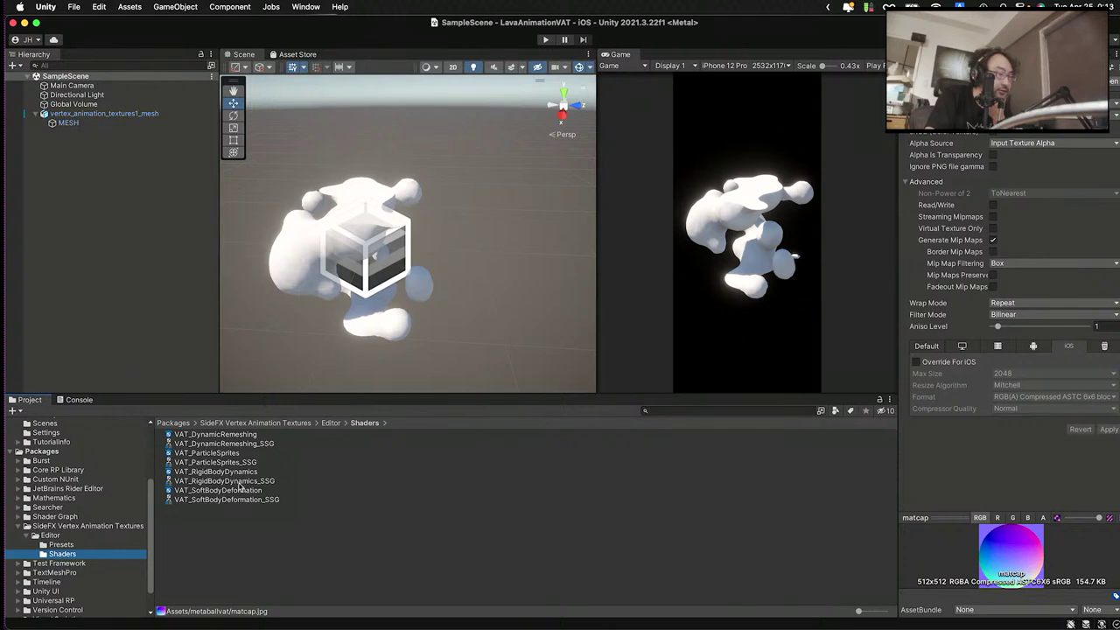
left_click(219, 435)
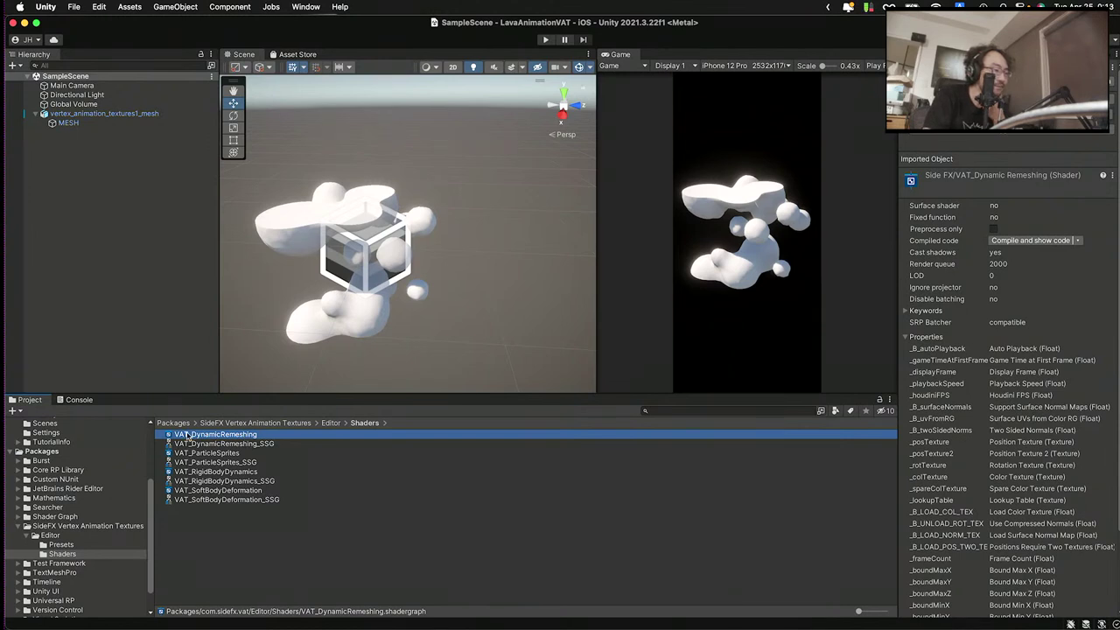
scroll(70, 478, "up", 3)
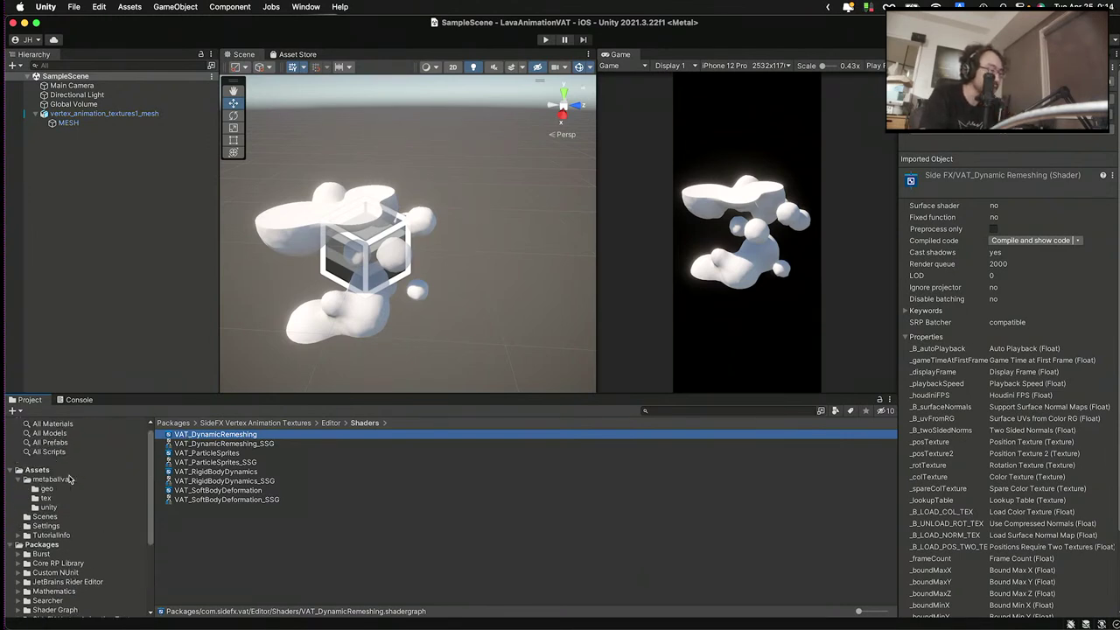
scroll(70, 478, "up", 1)
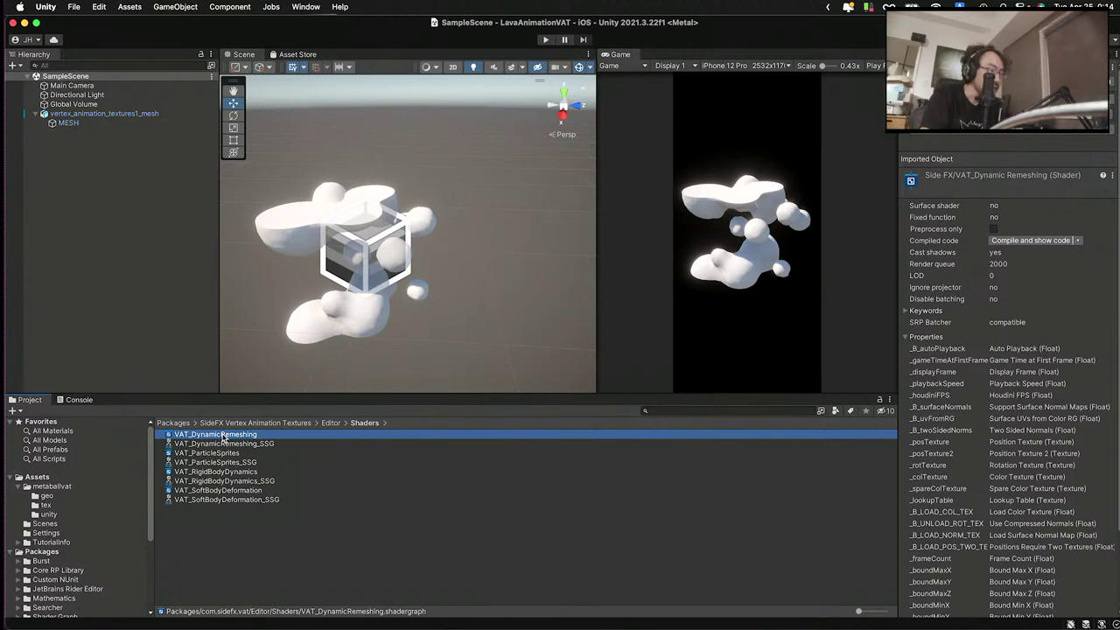
left_click_drag(223, 437, 59, 491, "alt")
- Append _Matcap to the copied shader's name, making it VAT_DynamicRemeshing_Matcap
left_click(53, 444)
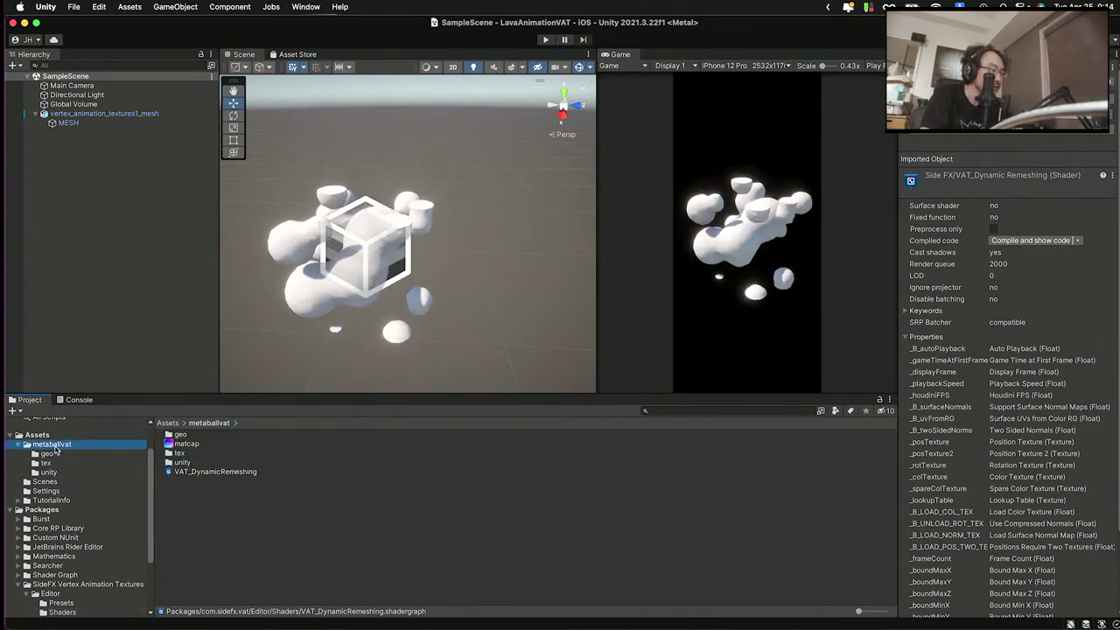
left_click(244, 473)
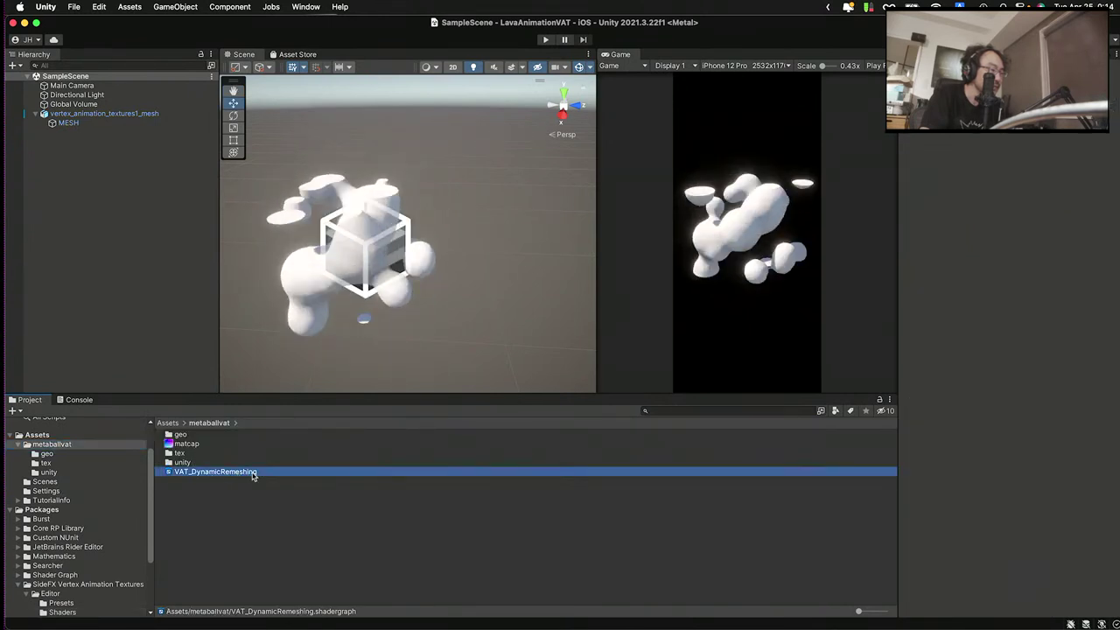
left_click(269, 473)
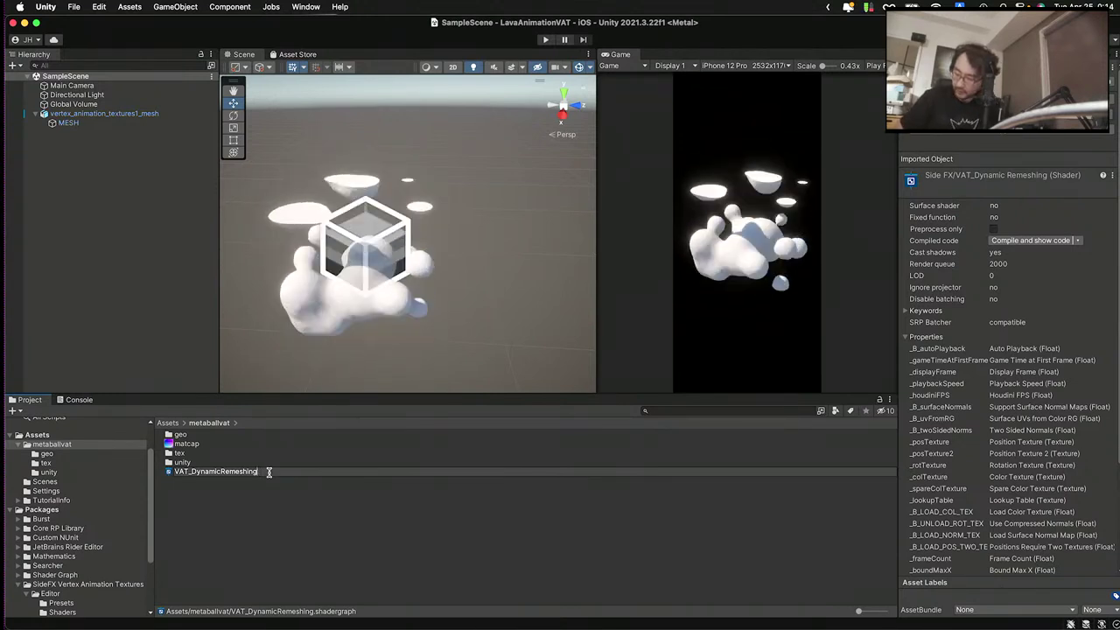
type("_Matcap")
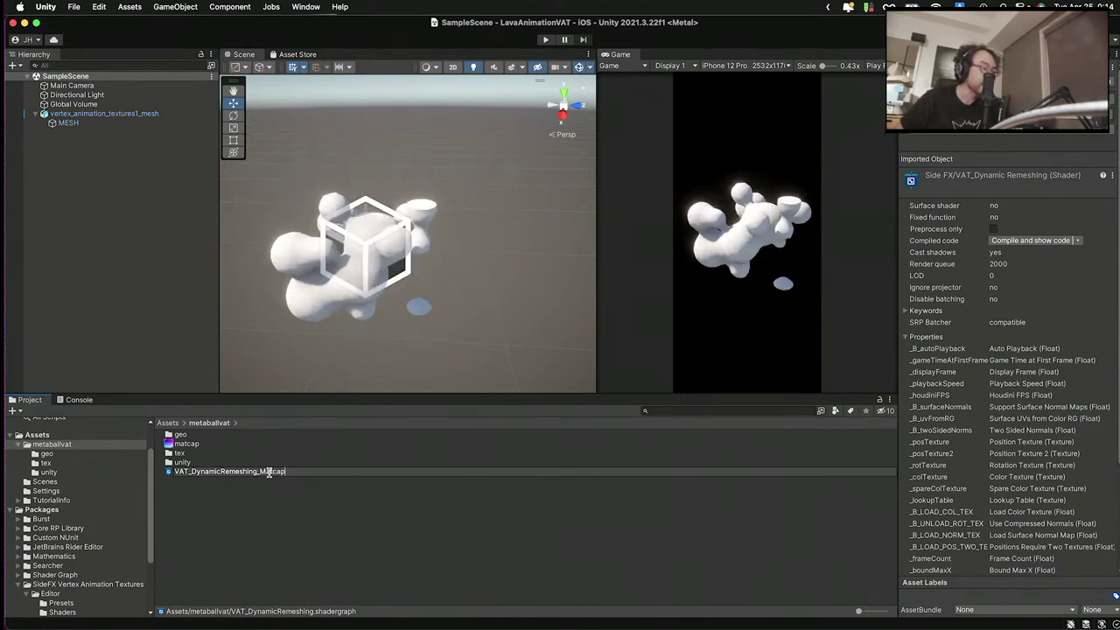
key("Return")
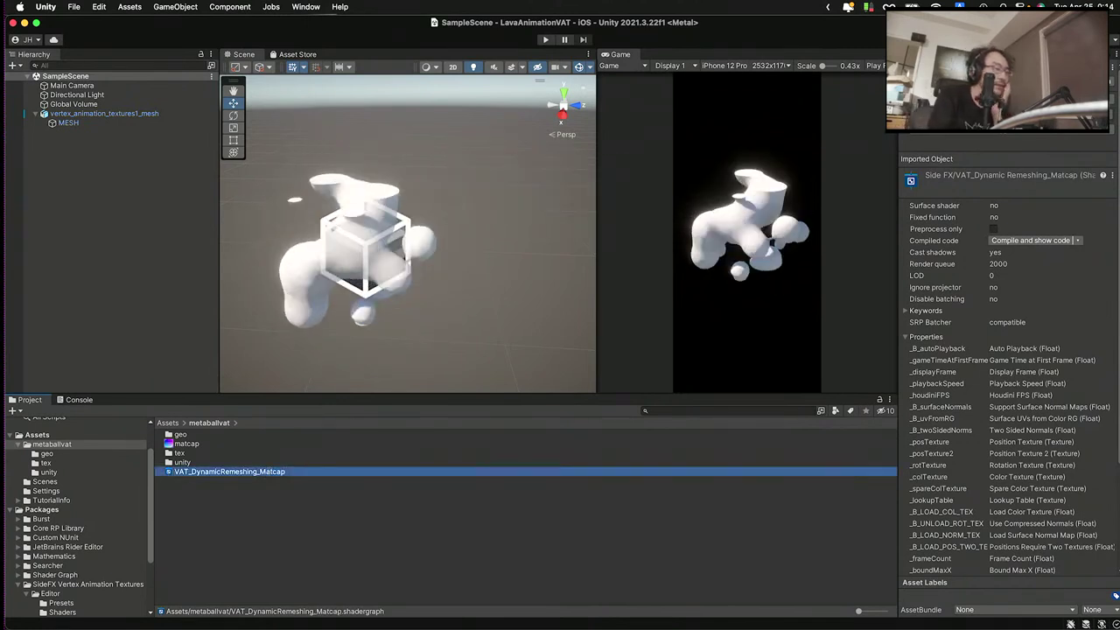
left_click(267, 497)
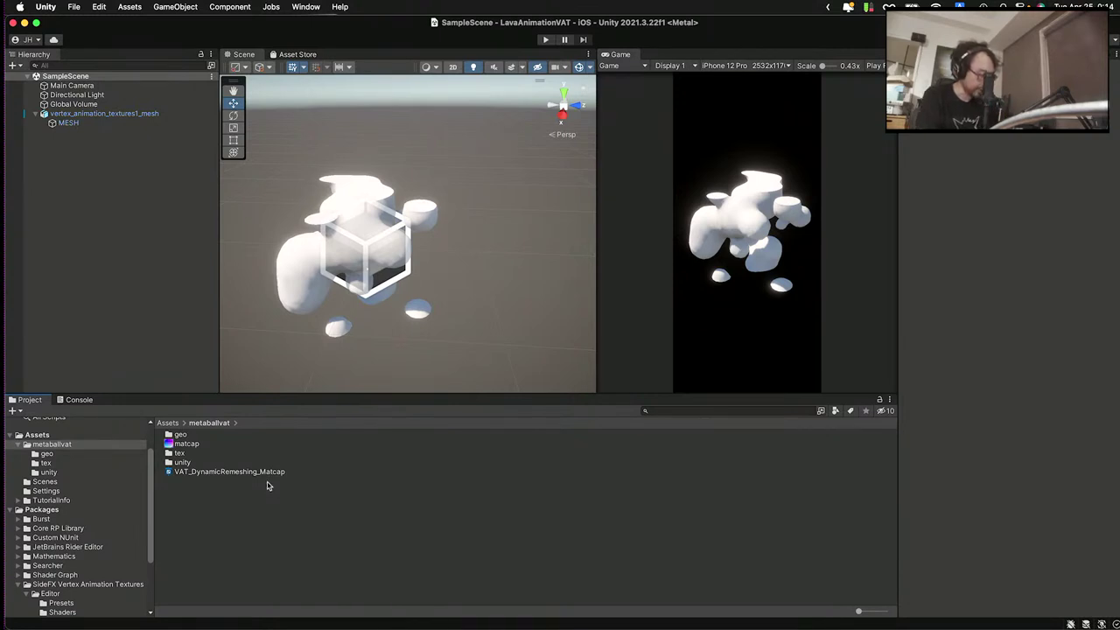
left_click(268, 473)
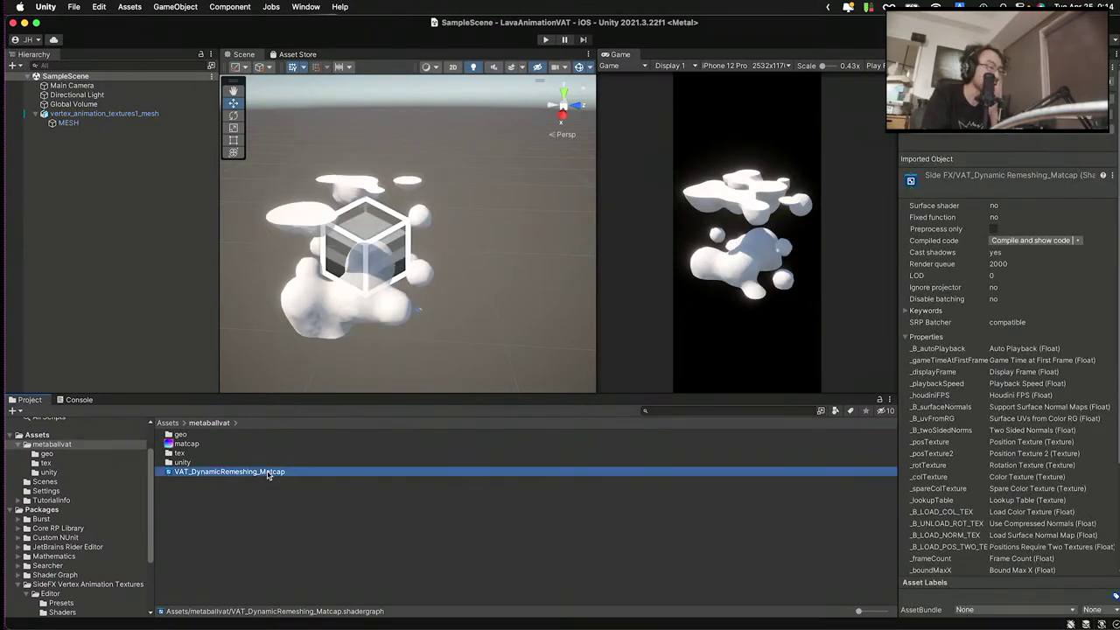
- Open VAT_DynamicRemeshing_Matcap in Shader Graph and enlarge the graph area
double_click(267, 473)
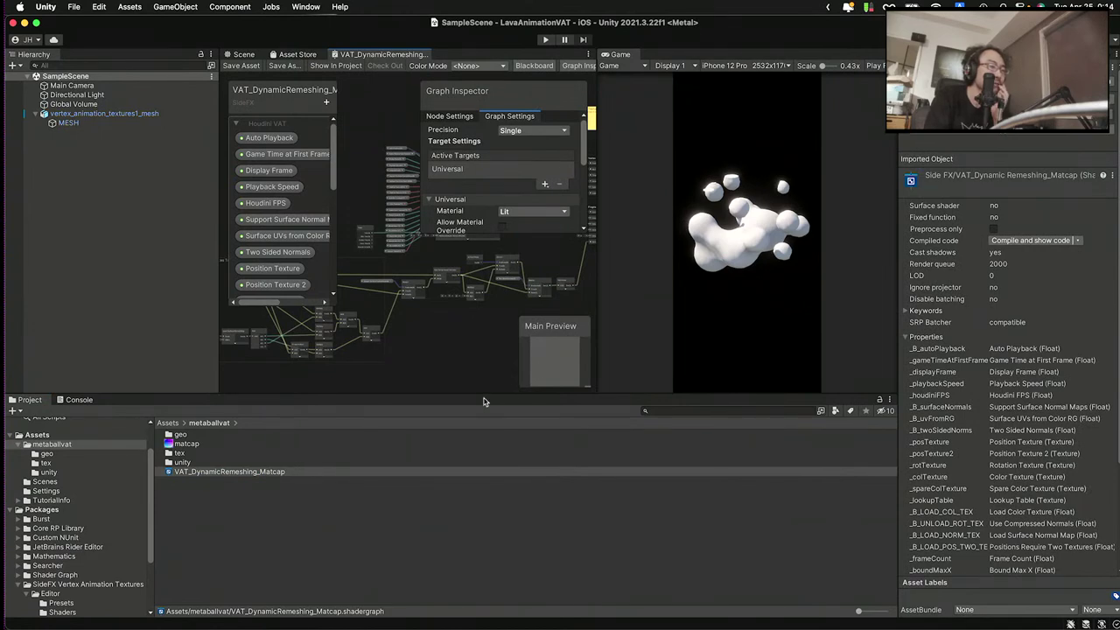
left_click_drag(484, 400, 484, 478)
left_click_drag(602, 348, 839, 350)
scroll(559, 347, "down", 3)
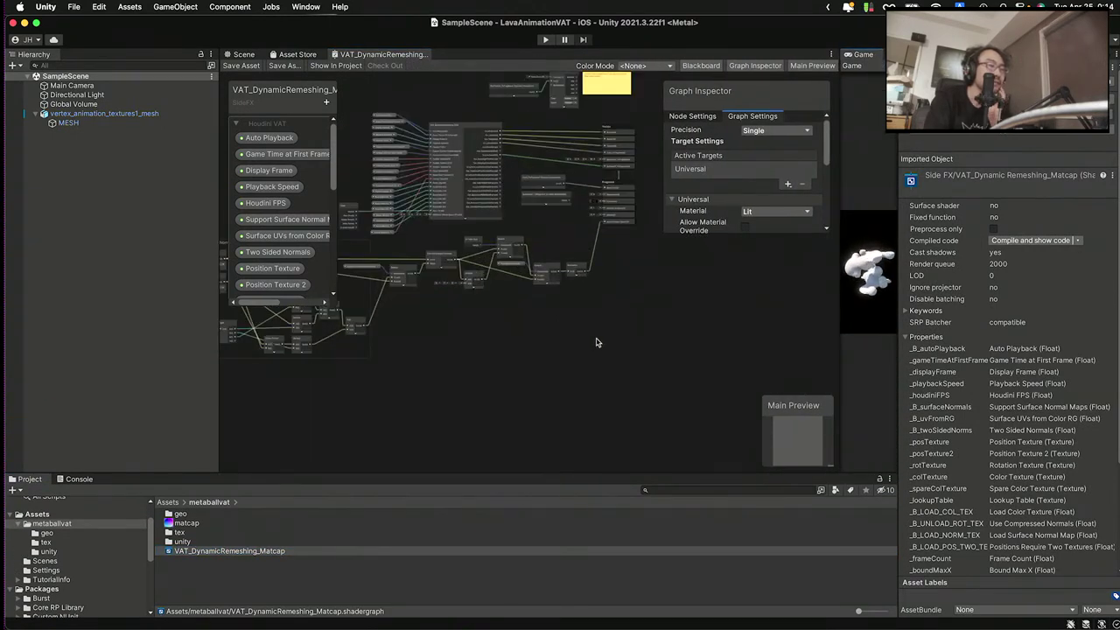
scroll(578, 328, "up", 5)
scroll(514, 295, "up", 5)
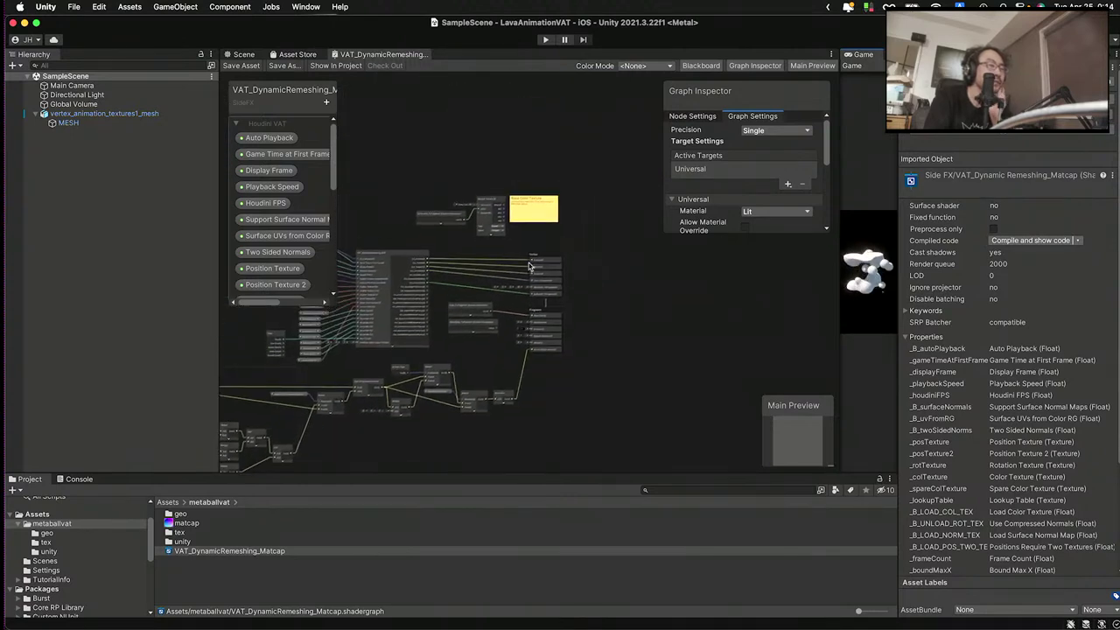
scroll(549, 246, "down", 4)
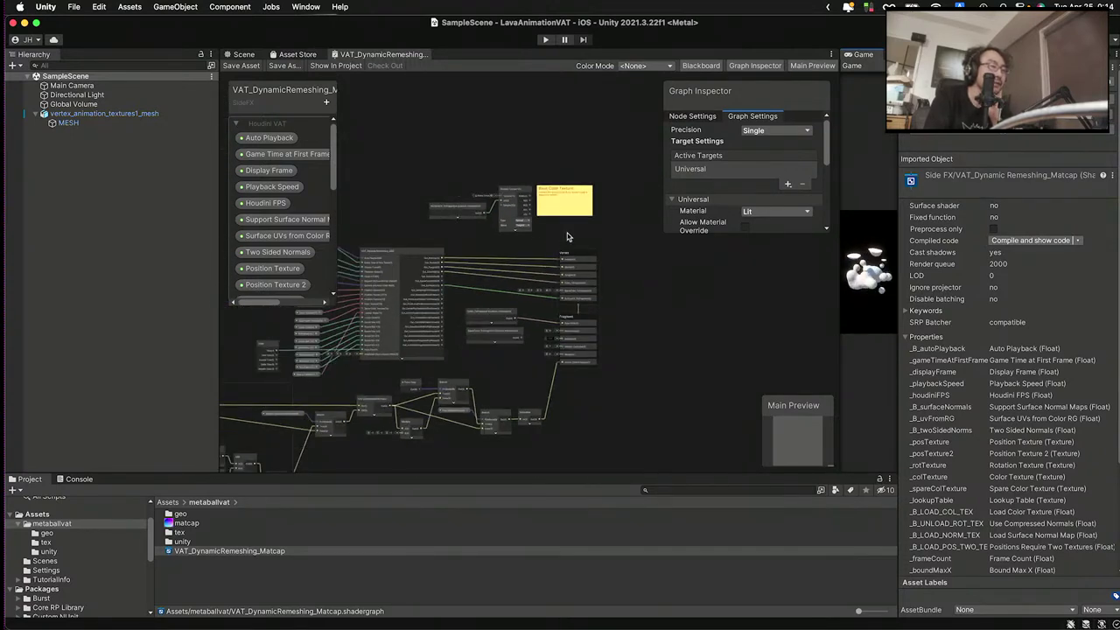
- Select the Sample Texture 2D node and its interpolator, then clear the selection
middle_click_drag(566, 235, 566, 267)
left_click_drag(445, 214, 515, 144)
left_click(519, 207)
scroll(561, 312, "up", 5)
scroll(612, 282, "up", 3)
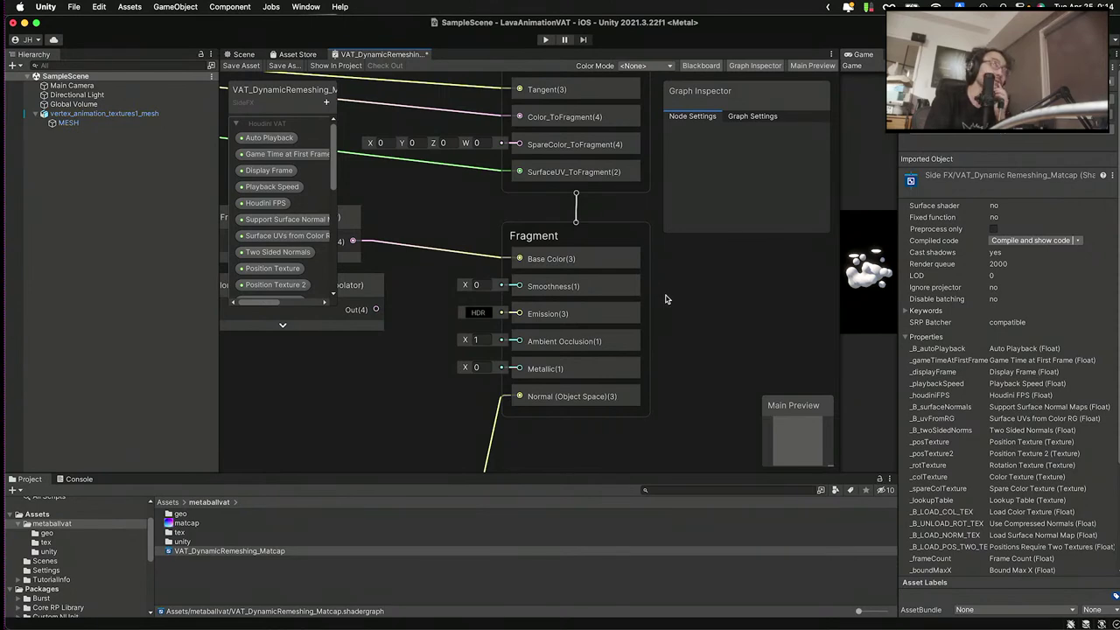
scroll(665, 300, "down", 3)
scroll(525, 280, "up", 3)
- Move SpareColor_ToFragment slightly lower, below Color_ToFragment, and nudge Color_ToFragment into place
left_click(469, 226)
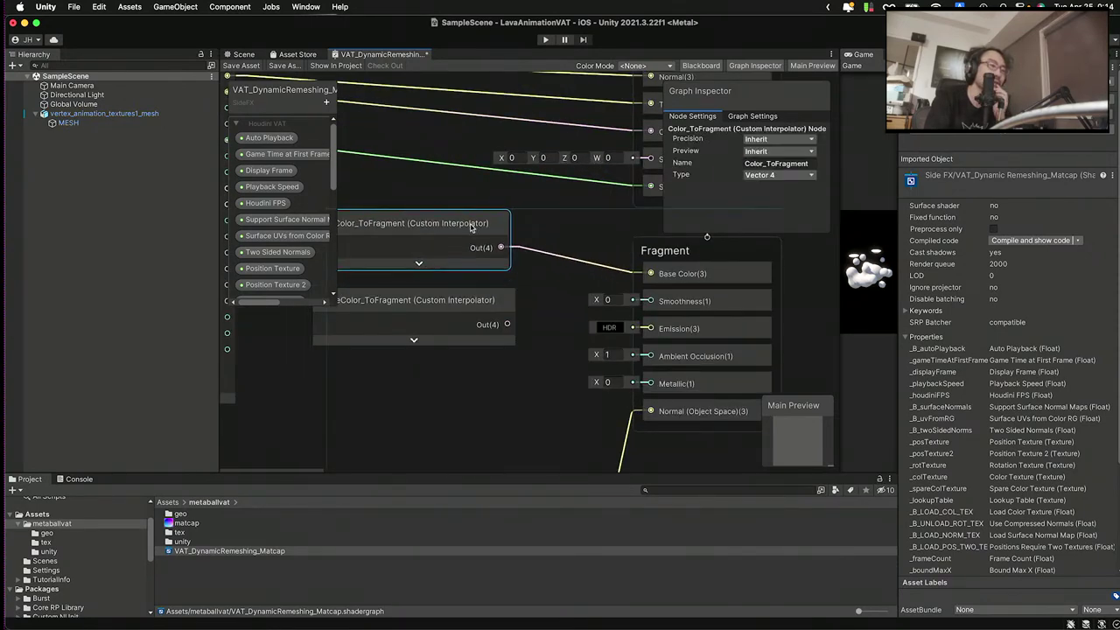
scroll(470, 263, "down", 4)
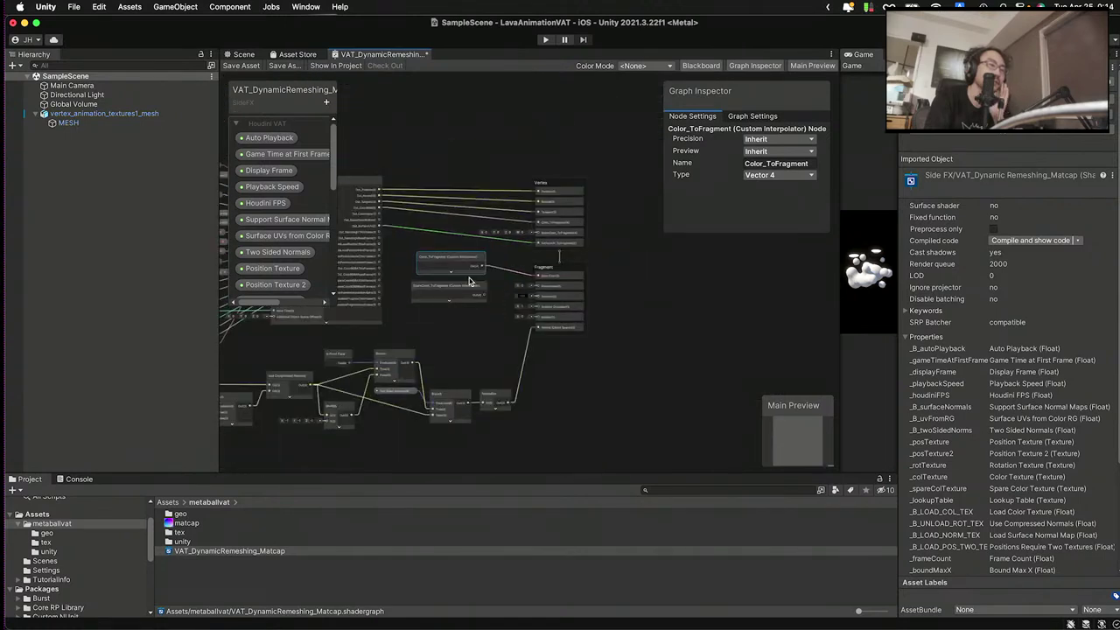
scroll(533, 213, "down", 1)
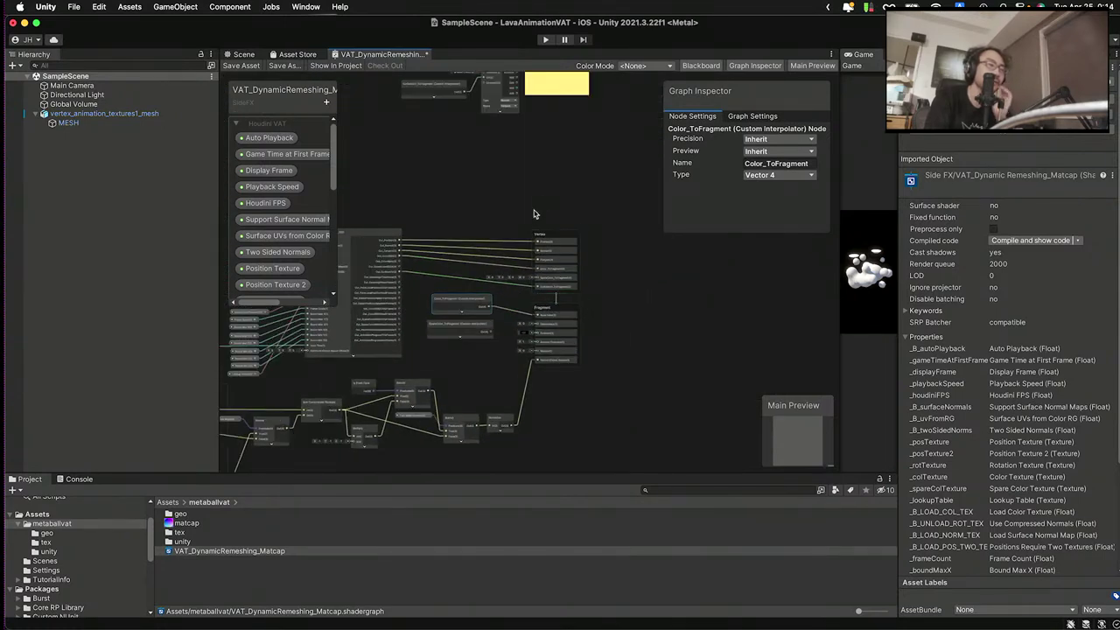
scroll(533, 217, "up", 2)
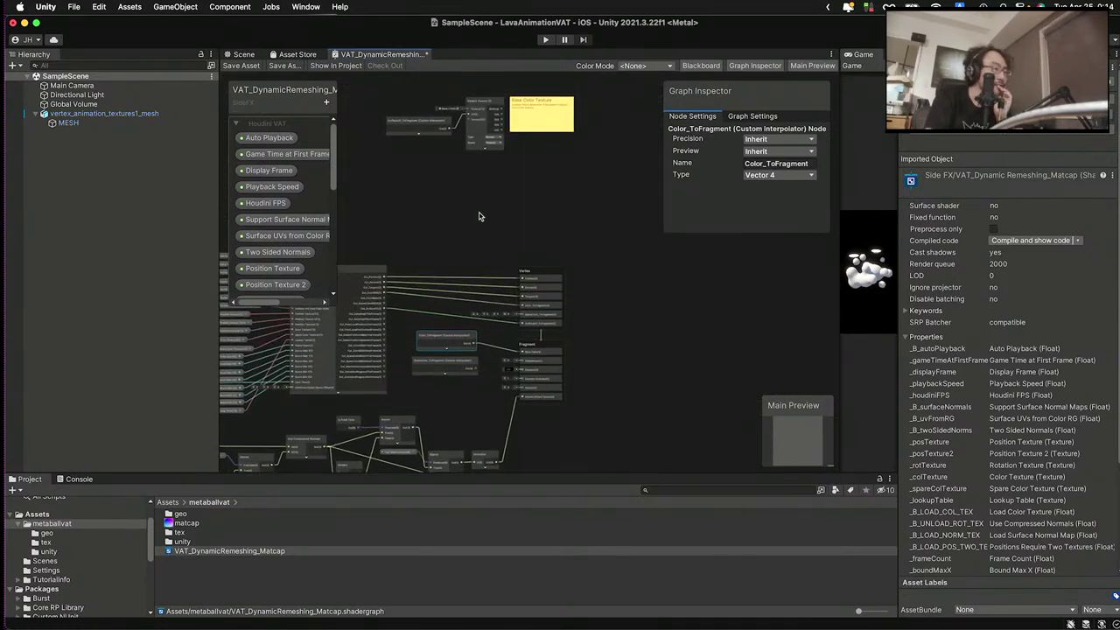
scroll(464, 329, "up", 3)
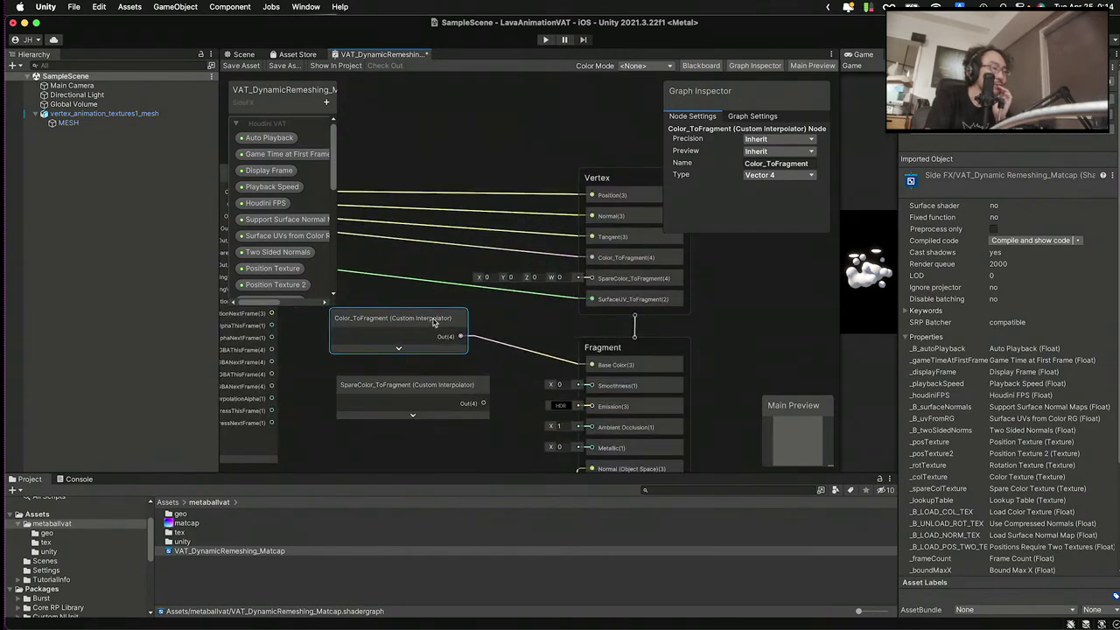
scroll(442, 326, "down", 2)
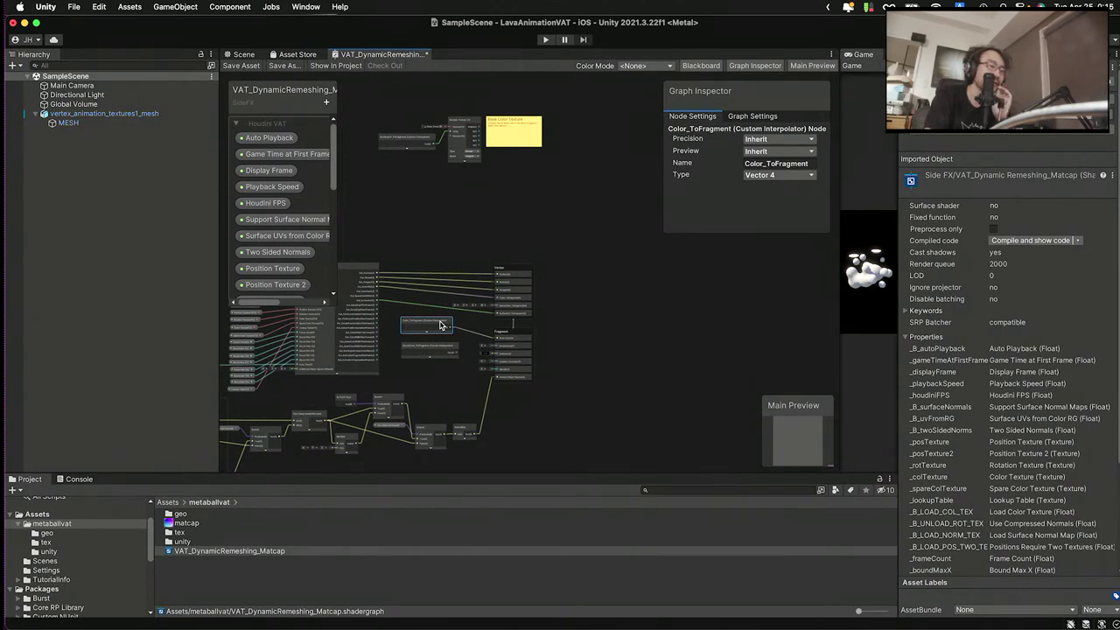
scroll(441, 325, "up", 4)
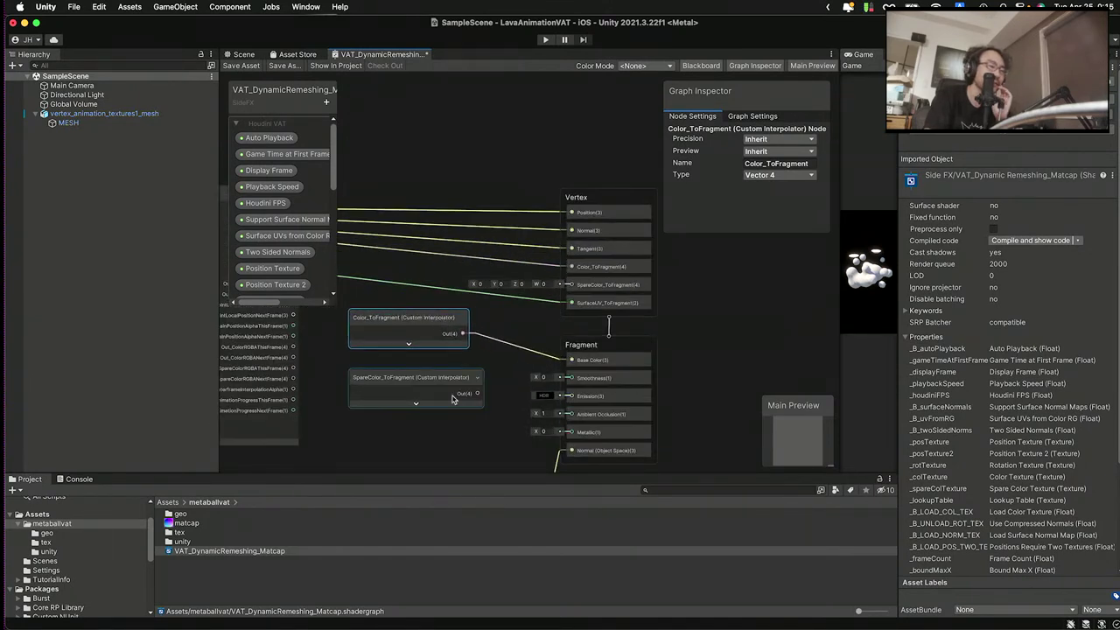
left_click_drag(455, 379, 456, 396)
left_click_drag(434, 324, 439, 331)
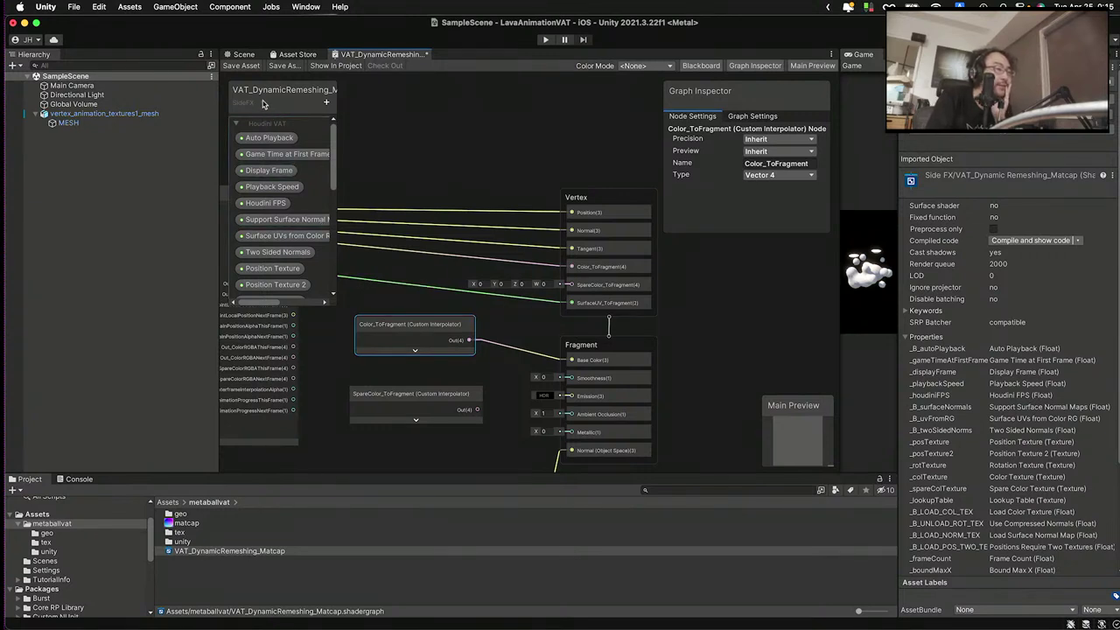
- Add a Texture 2D property named MatcapTex and place its node on the canvas
left_click(327, 102)
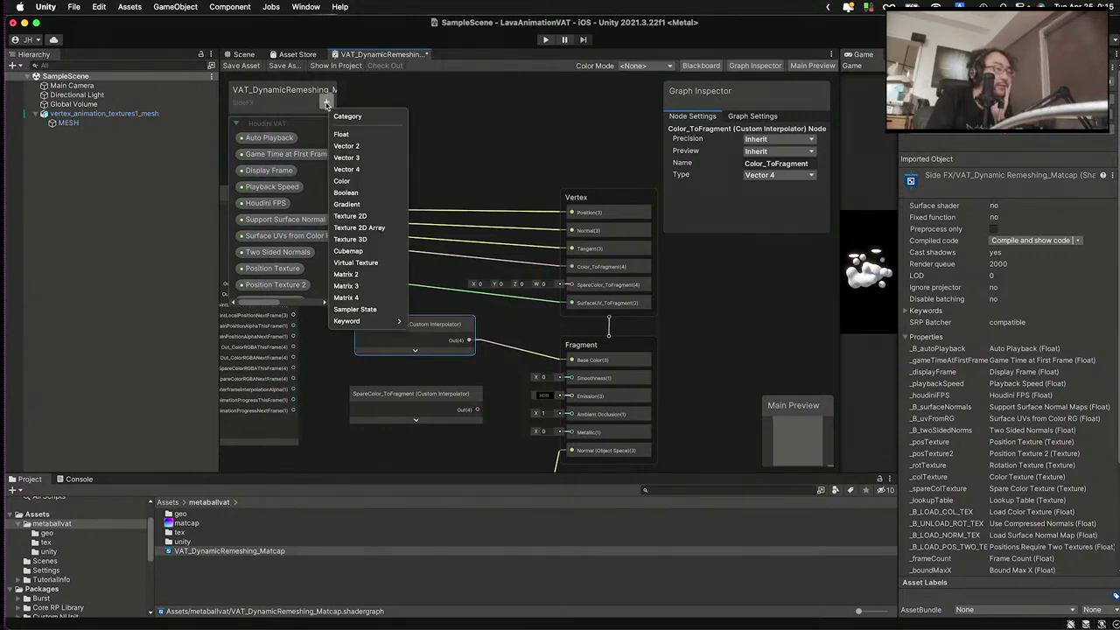
left_click(354, 218)
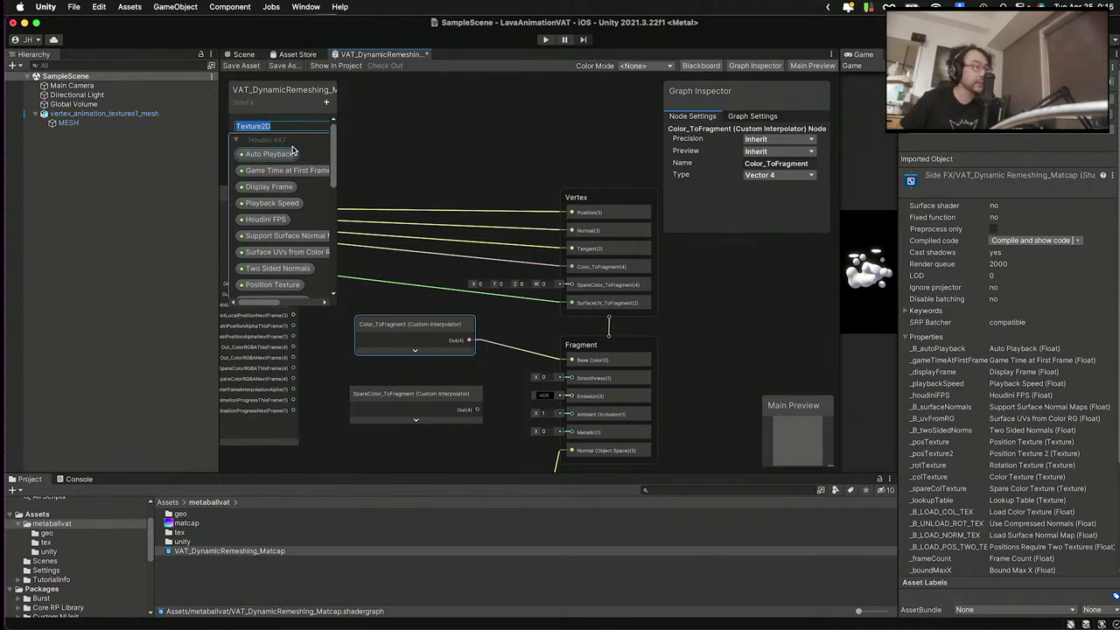
type("MatcapTex")
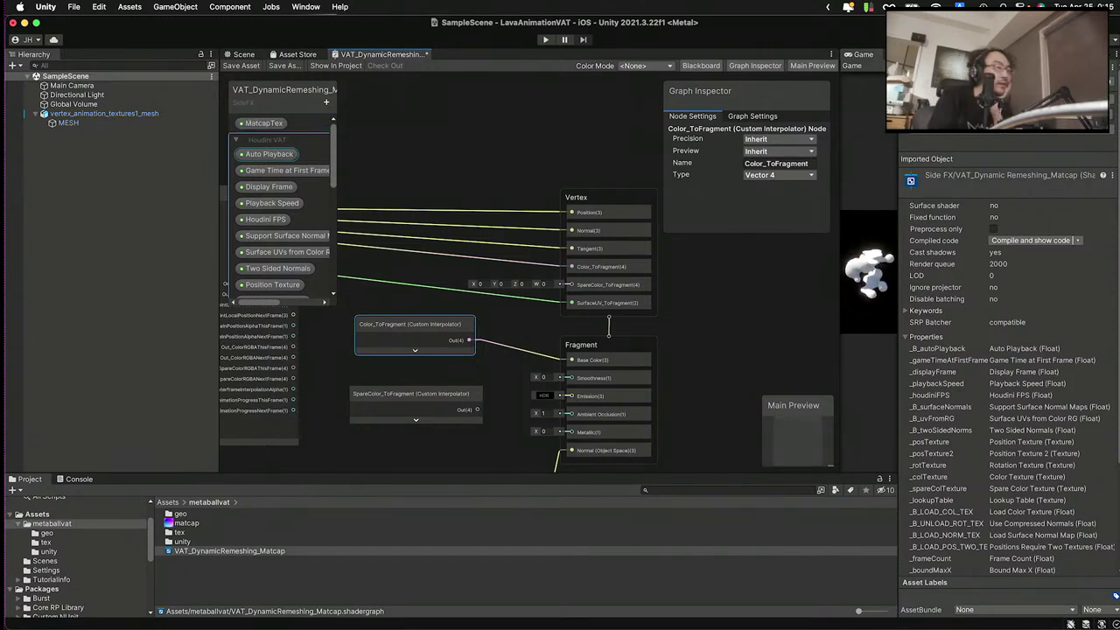
key("Return")
left_click_drag(263, 123, 415, 175)
- Bring up the Chrome window with Google results for 'matcap algorithm'
scroll(446, 211, "down", 5)
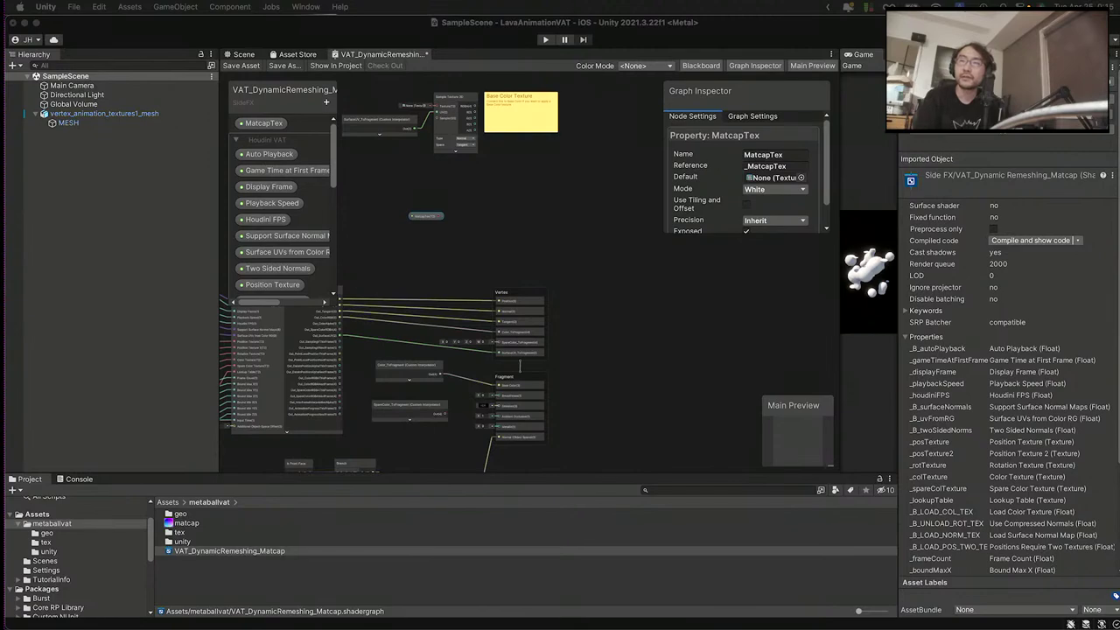
key("super+Tab")
left_click_drag(778, 256, 508, 58)
- Open the Medium MatCap article from the 'matcap algorithm' search results
scroll(456, 191, "down", 2)
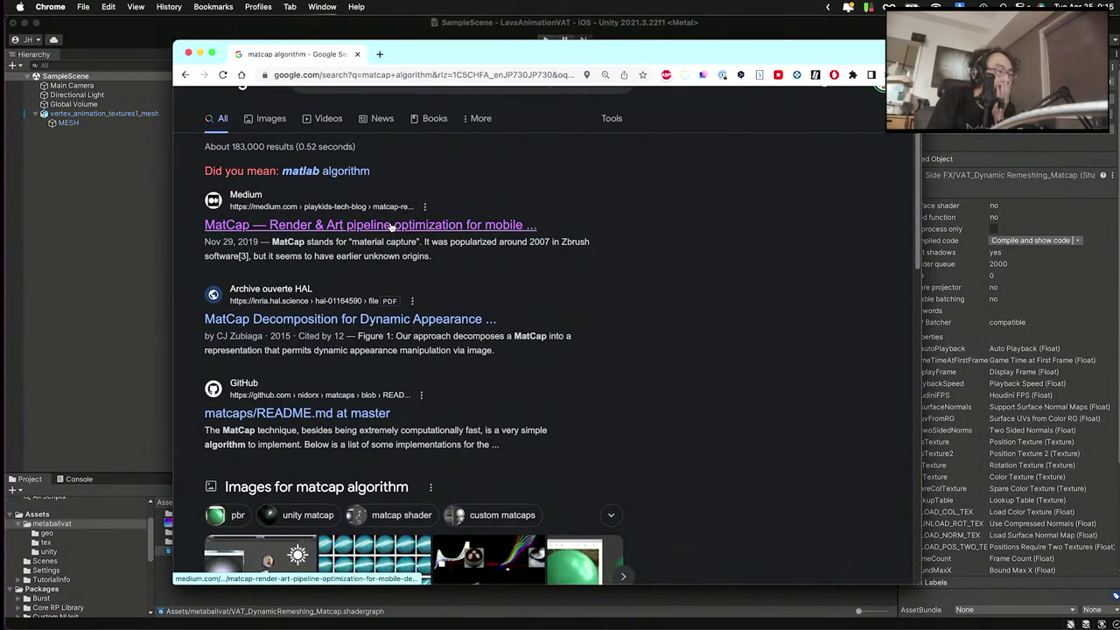
scroll(390, 226, "up", 1)
triple_click(387, 118)
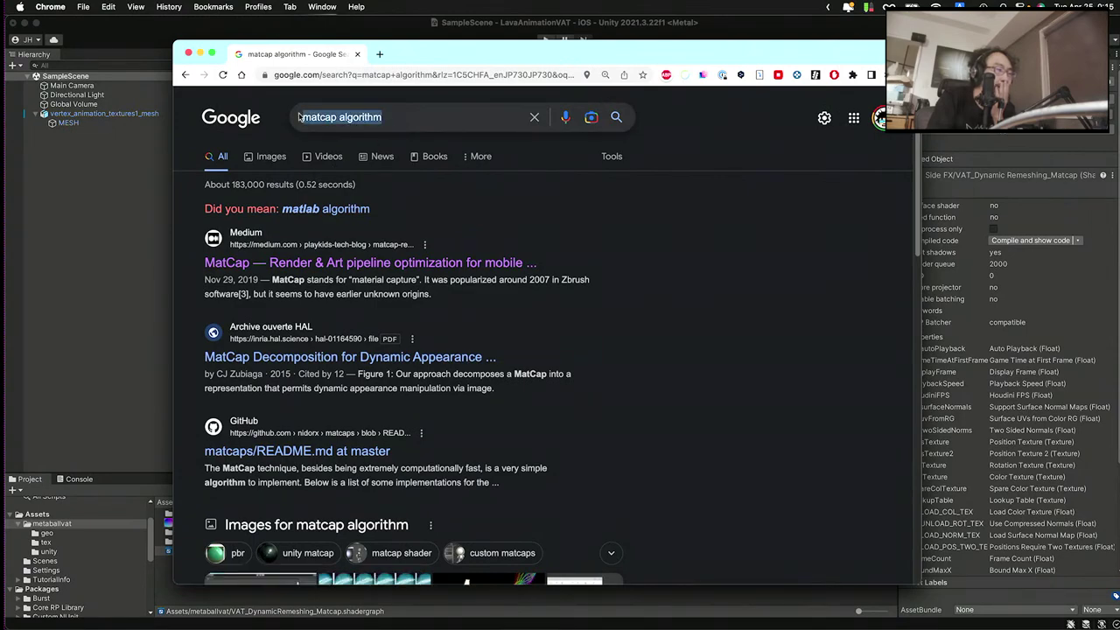
left_click(341, 266)
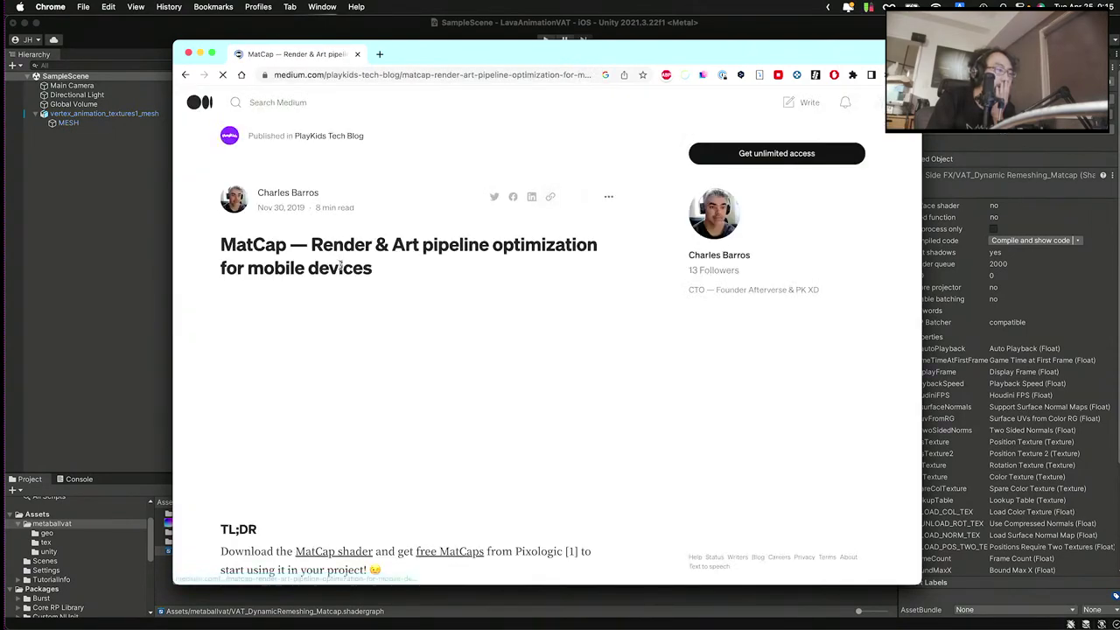
- Read through the MatCap render pipeline article, briefly highlighting a paragraph
scroll(342, 265, "down", 10)
scroll(342, 267, "down", 20)
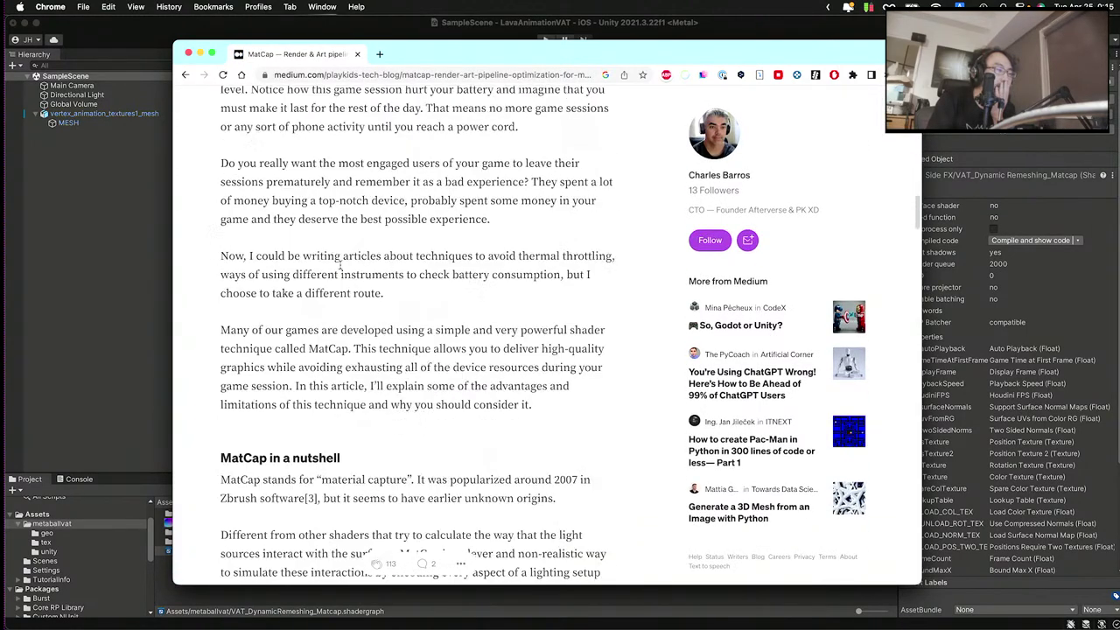
scroll(341, 268, "down", 5)
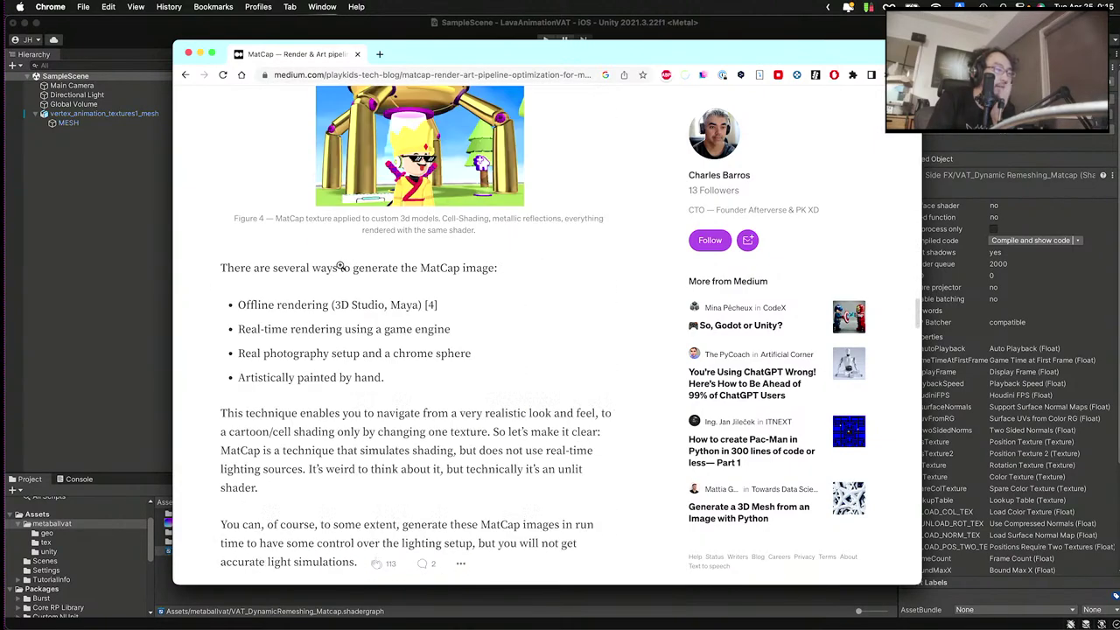
scroll(340, 264, "down", 5)
scroll(340, 264, "down", 20)
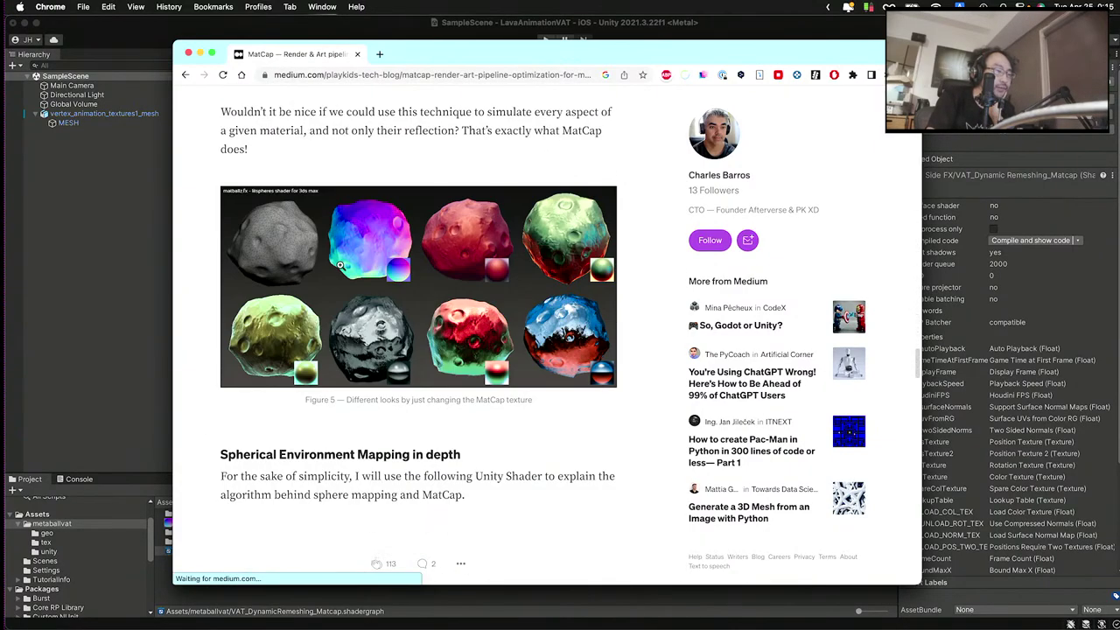
scroll(339, 265, "down", 15)
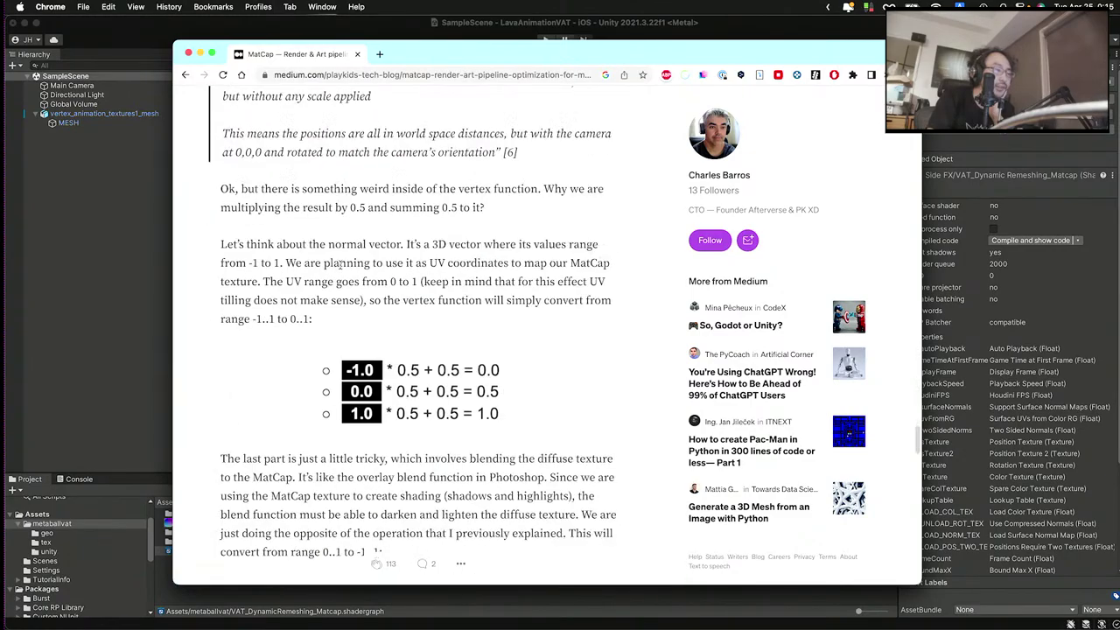
scroll(339, 266, "up", 15)
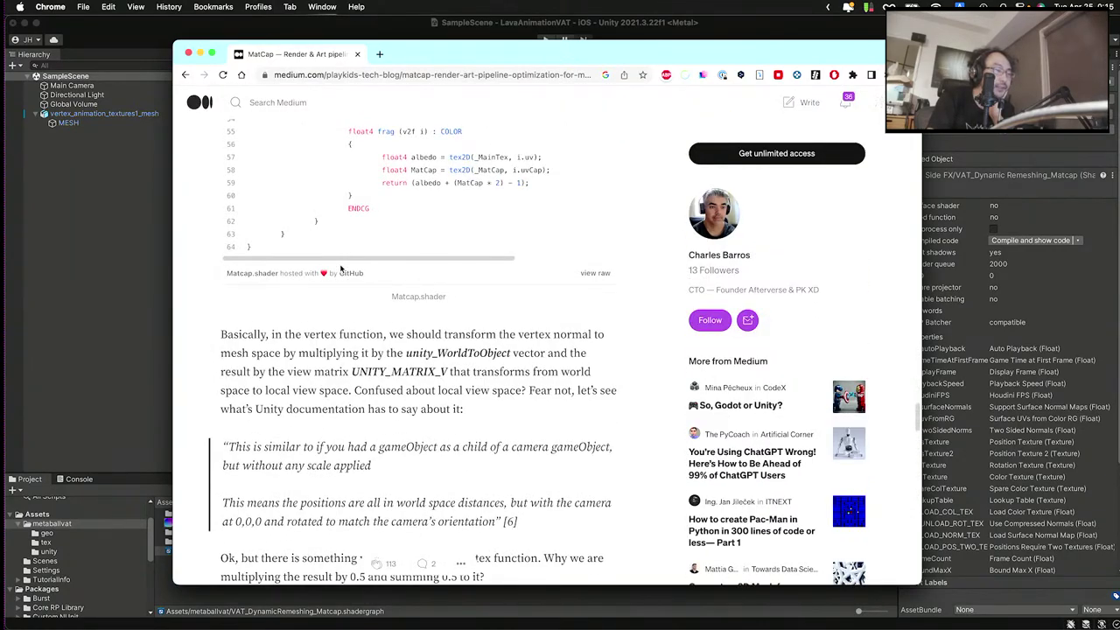
left_click_drag(221, 339, 477, 411)
scroll(477, 411, "up", 1)
scroll(477, 418, "up", 1)
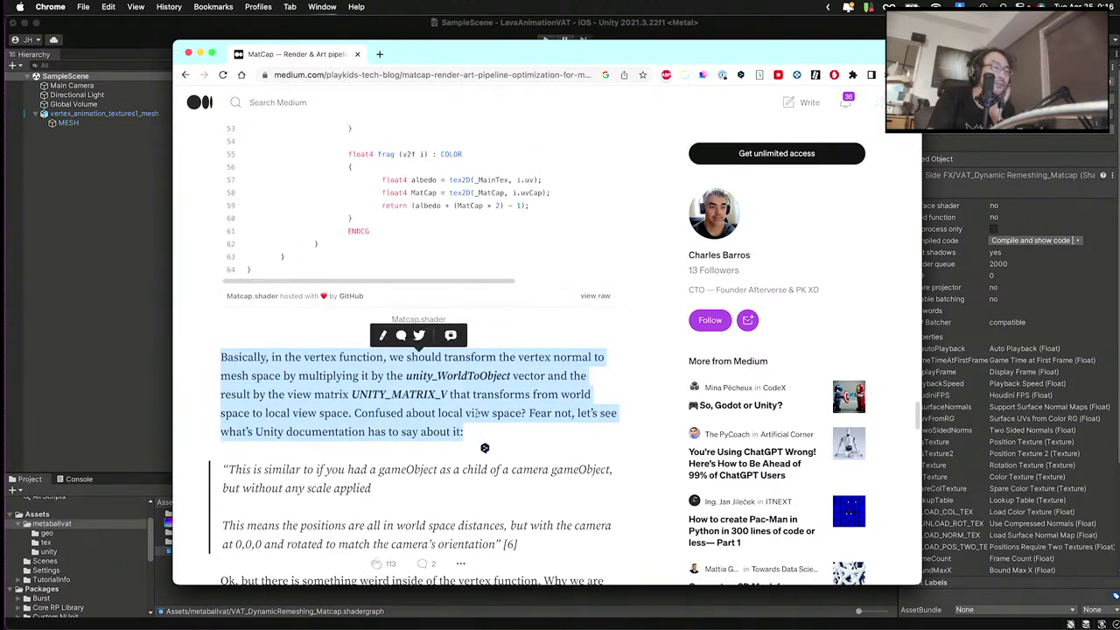
left_click(476, 413)
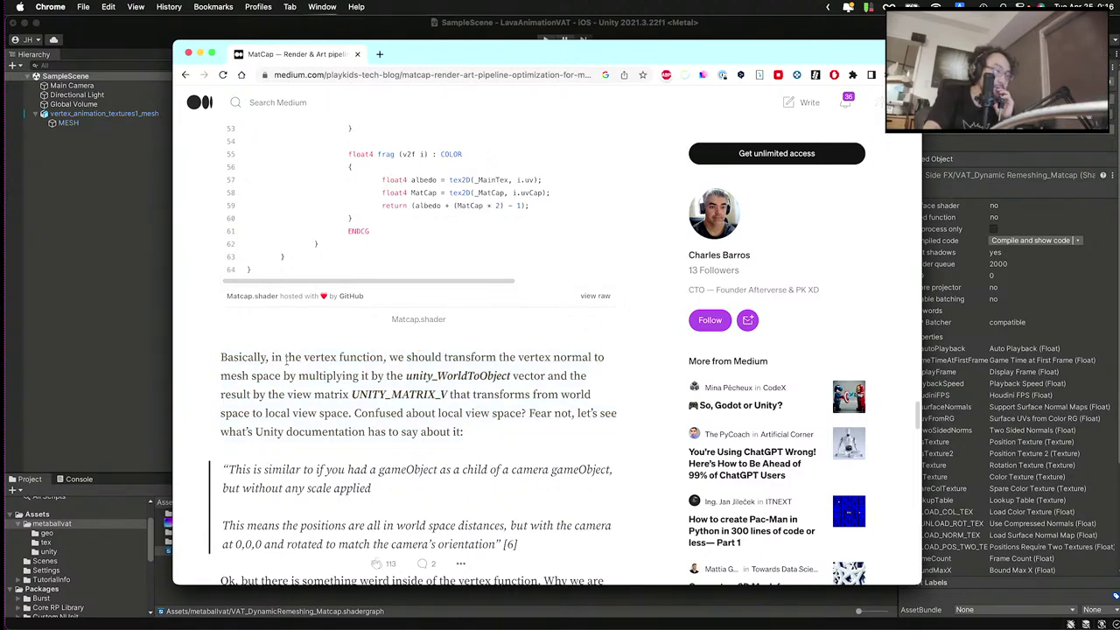
scroll(286, 359, "up", 5)
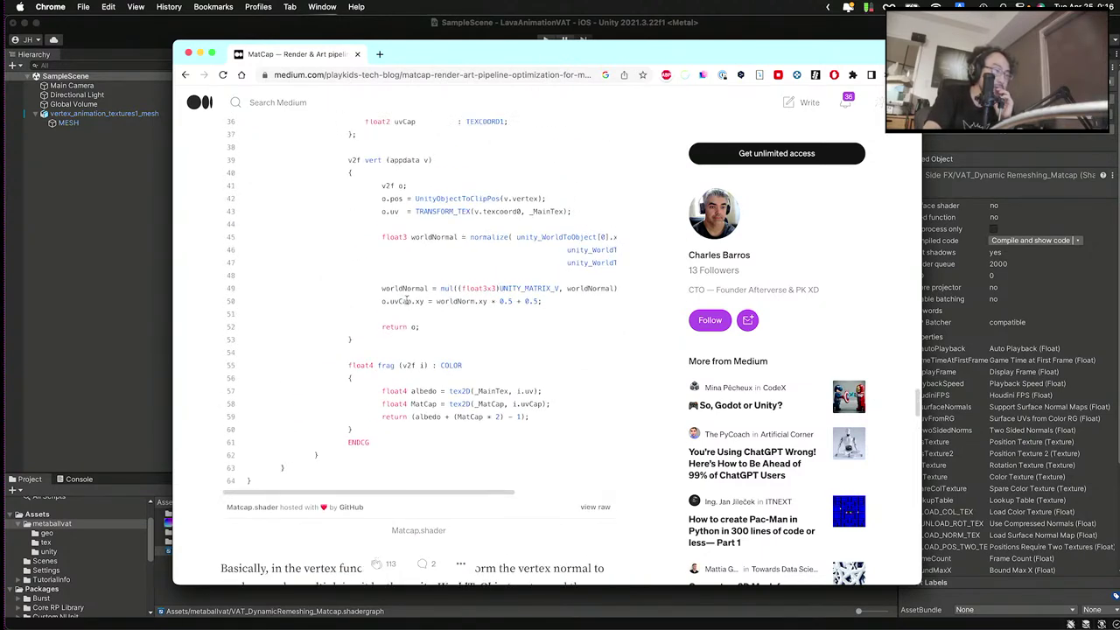
- Select the Matcap.shader vertex function code, lines 41 to 50, computing uvCap
left_click_drag(506, 304, 386, 188)
scroll(431, 225, "down", 1)
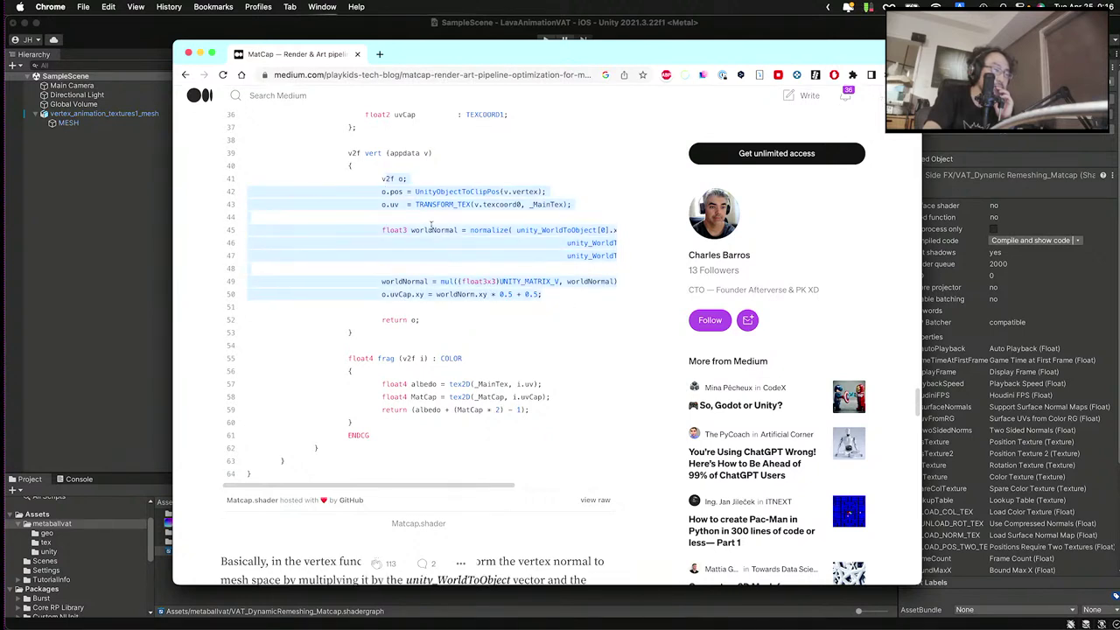
scroll(432, 227, "down", 3)
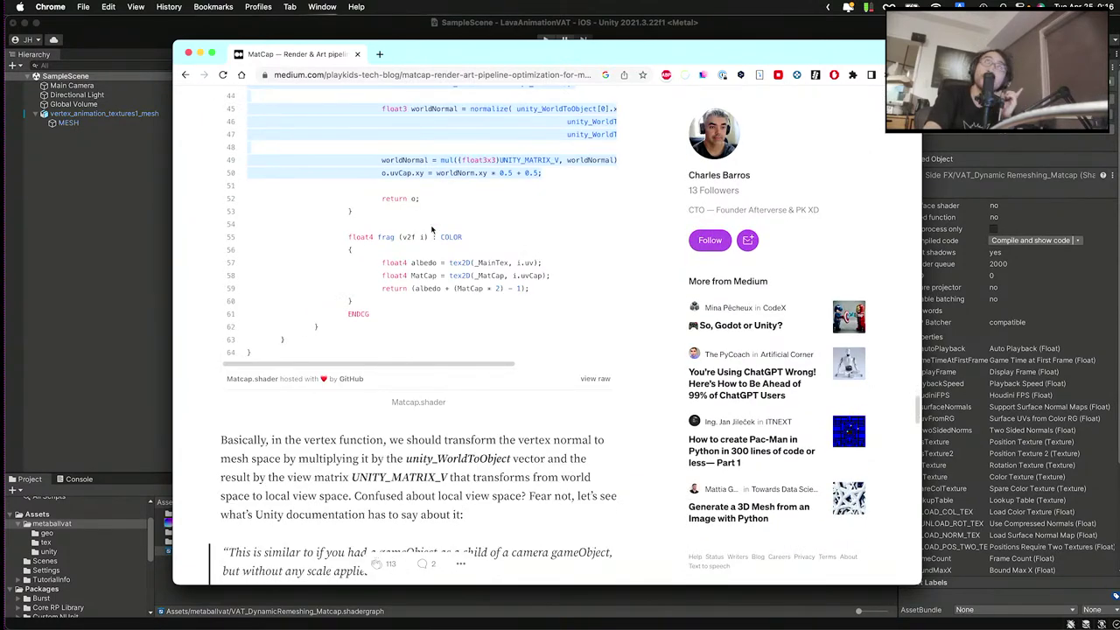
scroll(416, 249, "down", 2)
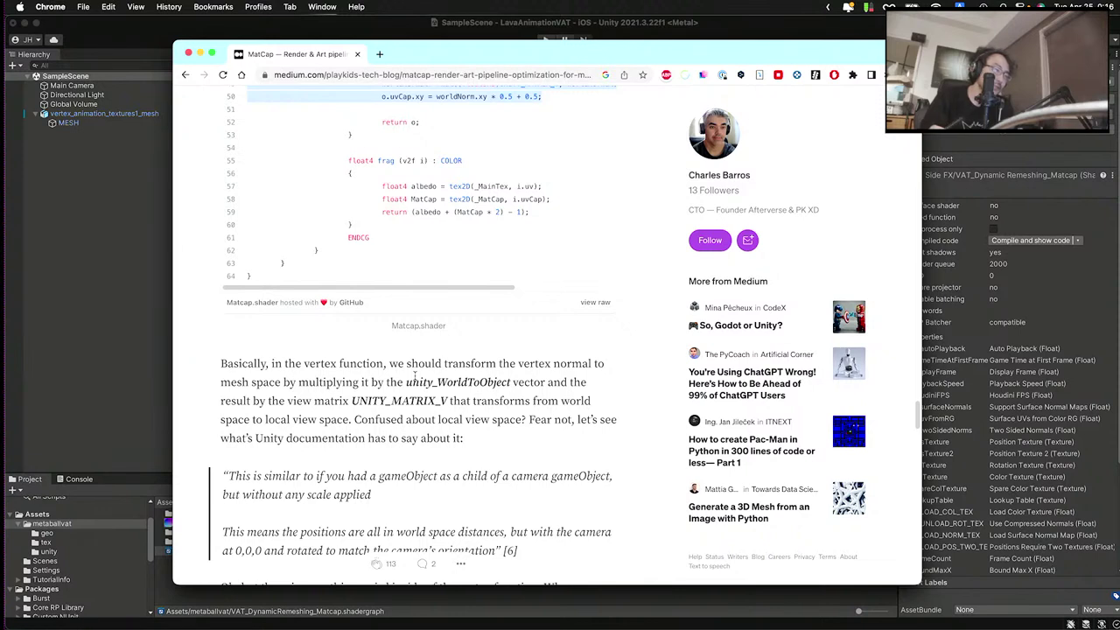
mouse_move(518, 623)
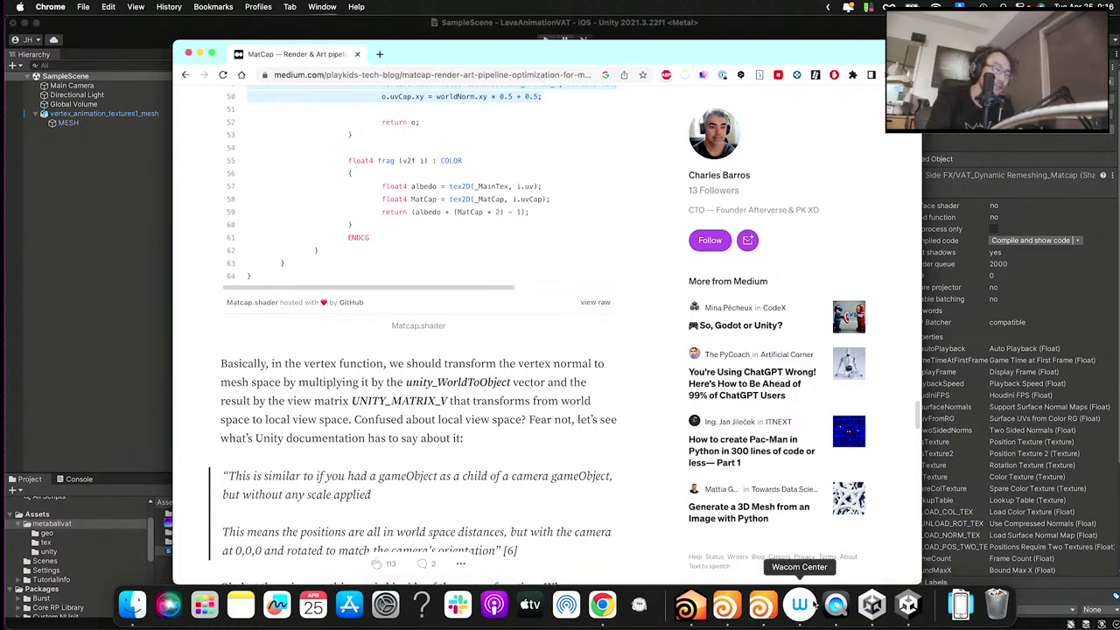
- Launch CLIP STUDIO PAINT from the app launcher search
key("super+space")
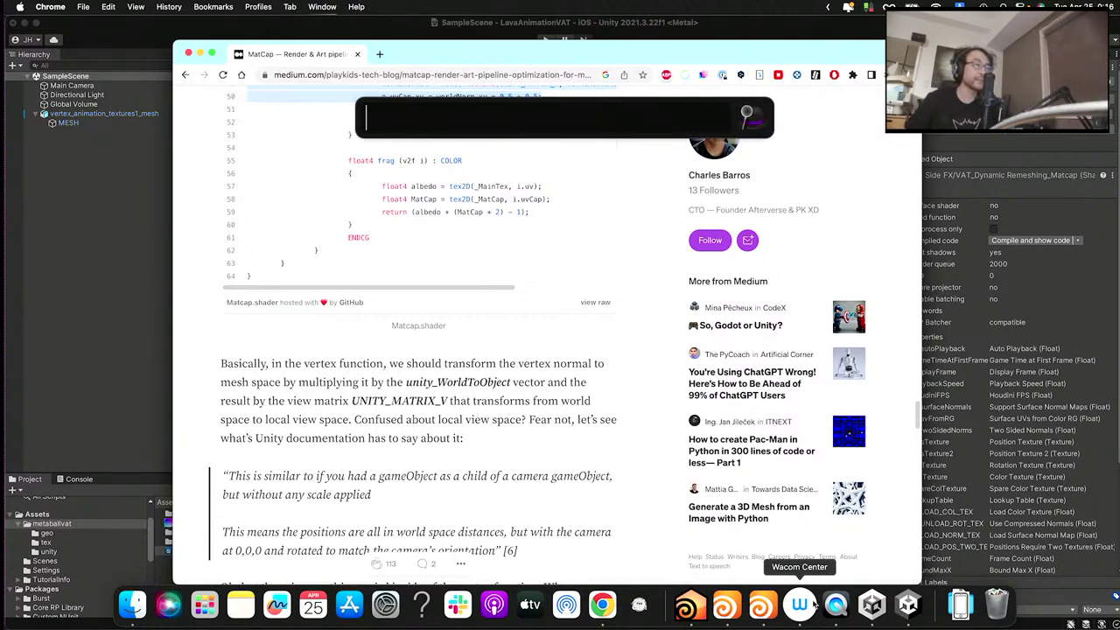
type("cl")
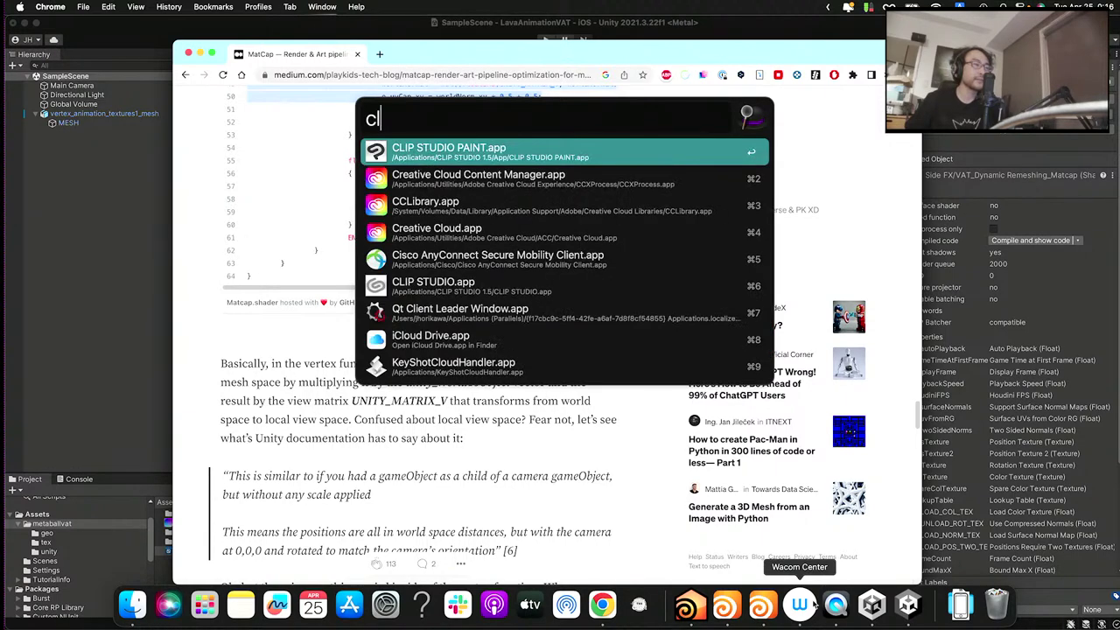
type("\\")
key("BackSpace")
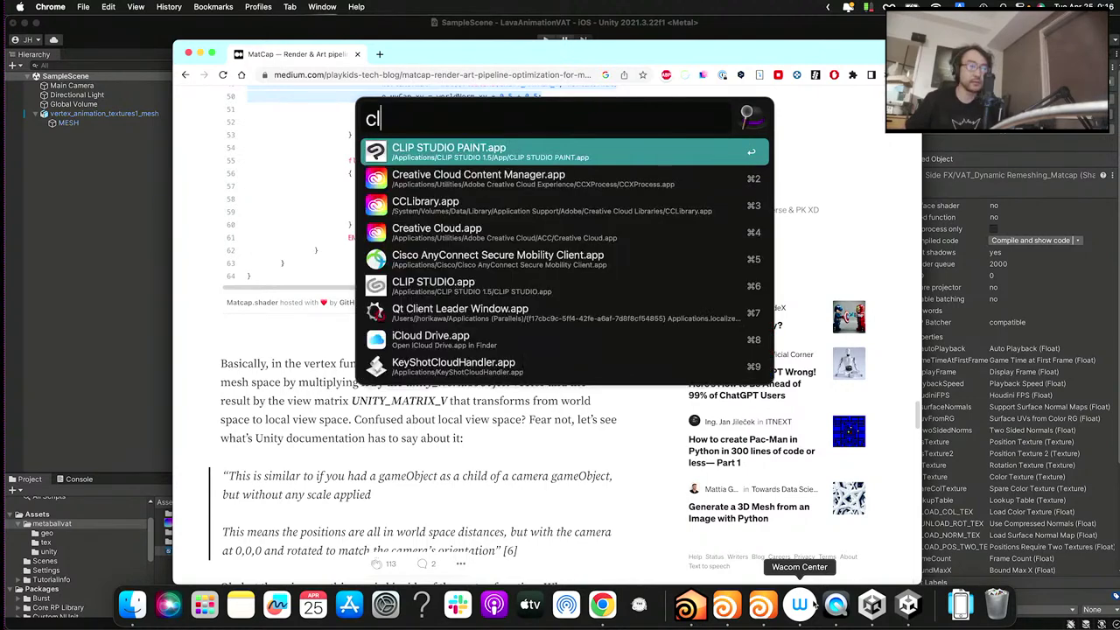
key("Escape")
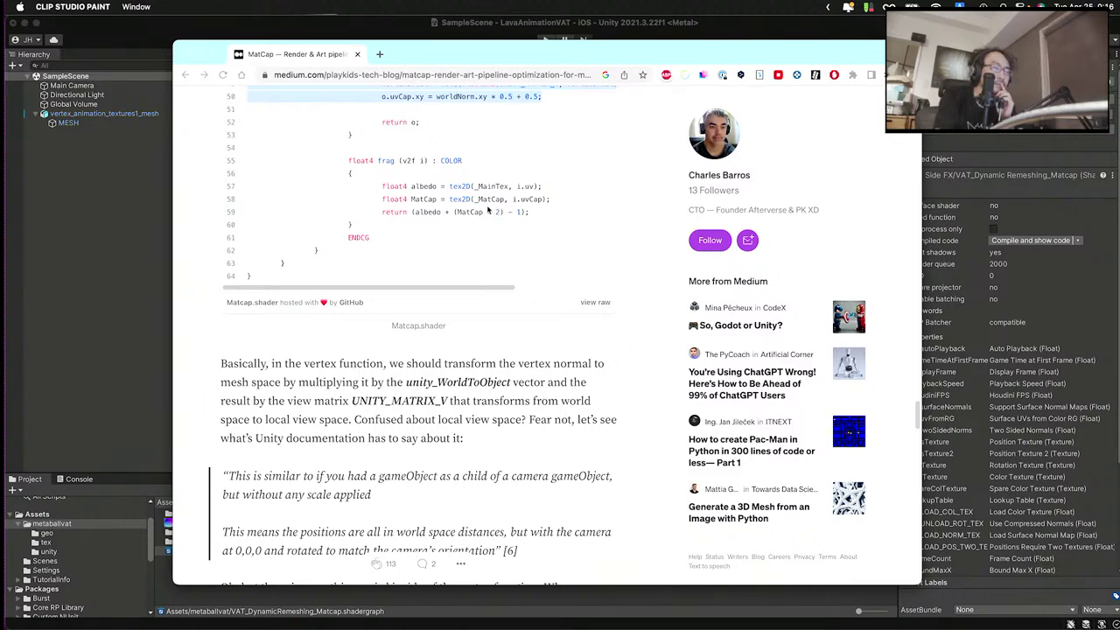
- Create a 6000×6000 px, 350 dpi canvas with orange paper and zoom to fill the window
left_click(136, 7)
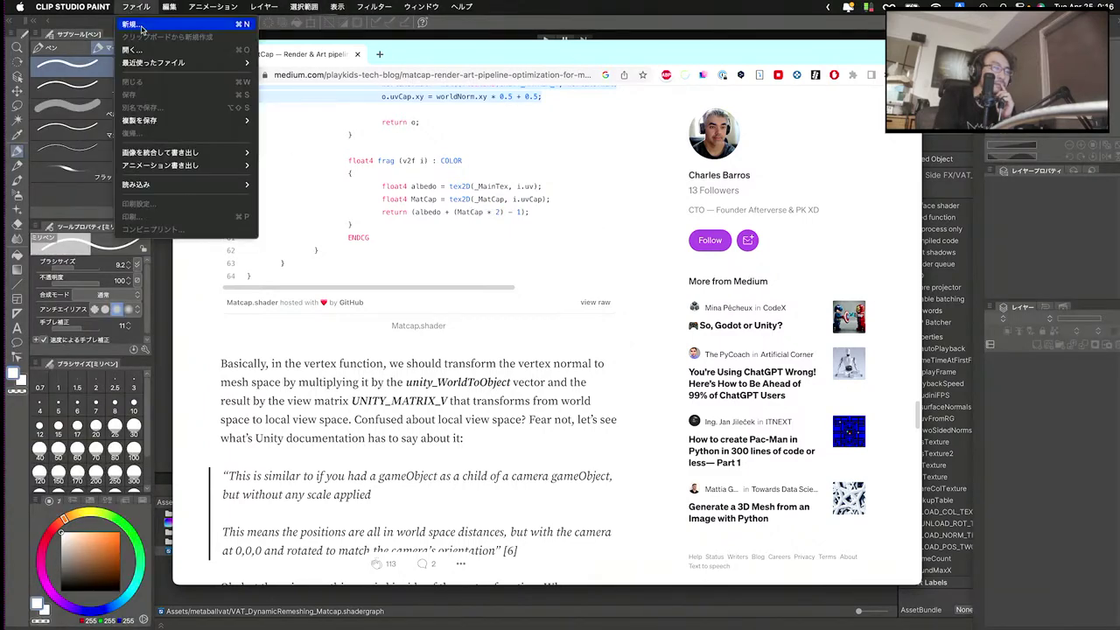
left_click(144, 21)
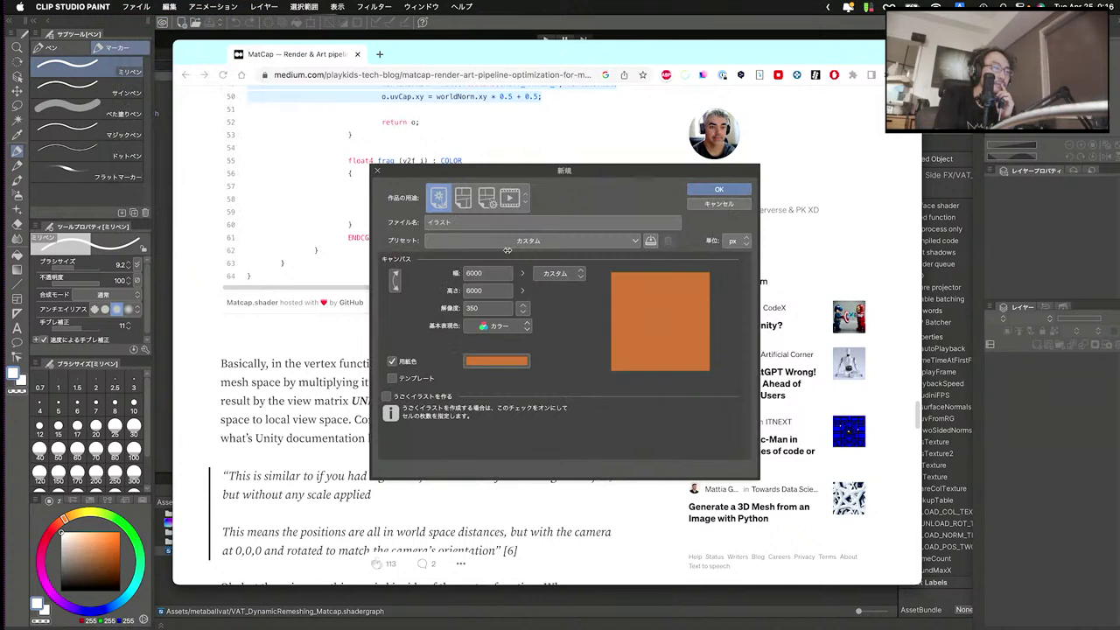
left_click(718, 190)
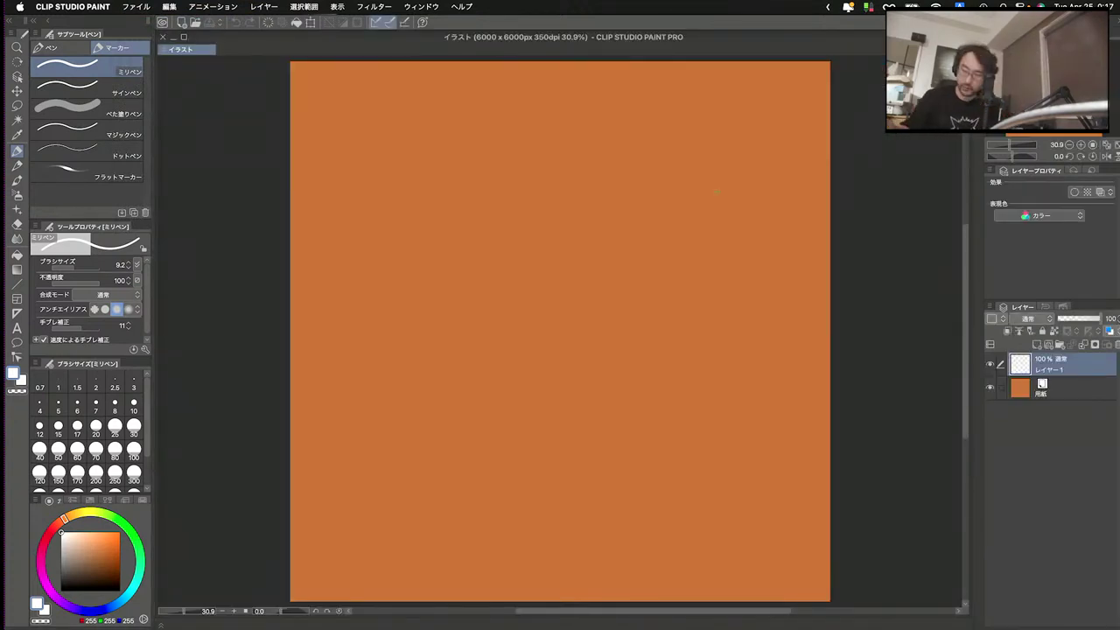
scroll(646, 228, "down", 1)
scroll(645, 227, "up", 5)
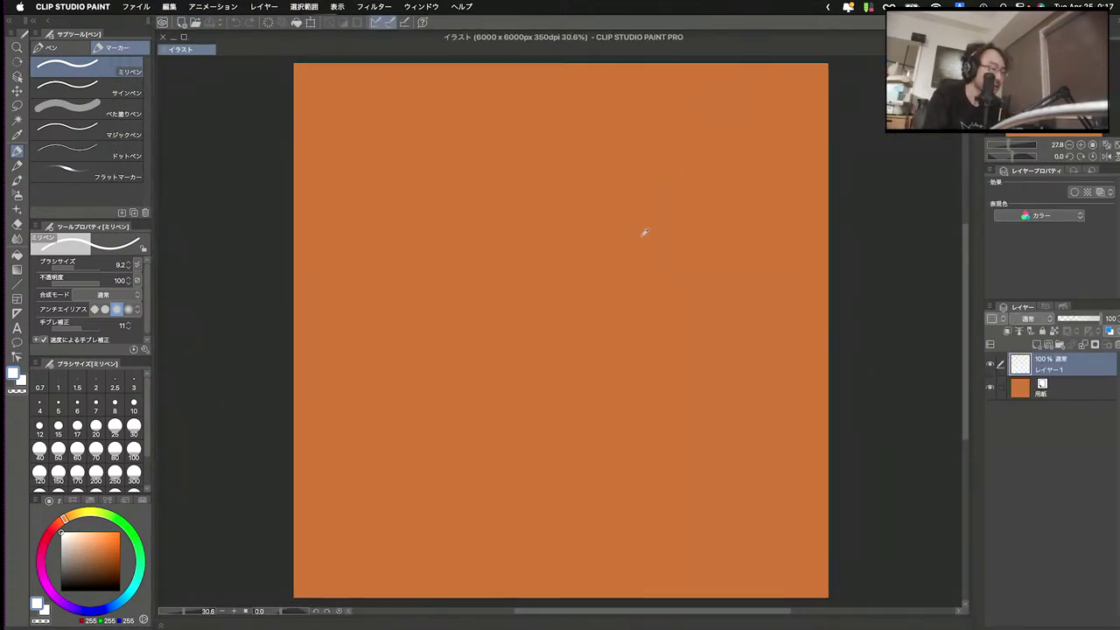
scroll(644, 232, "up", 4)
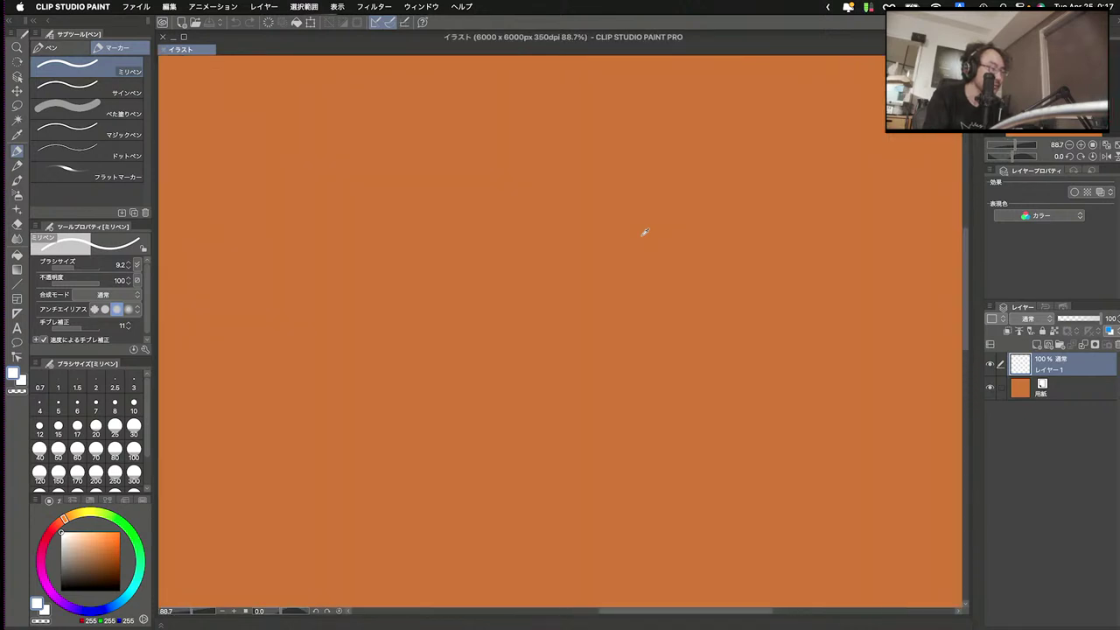
scroll(644, 232, "up", 1)
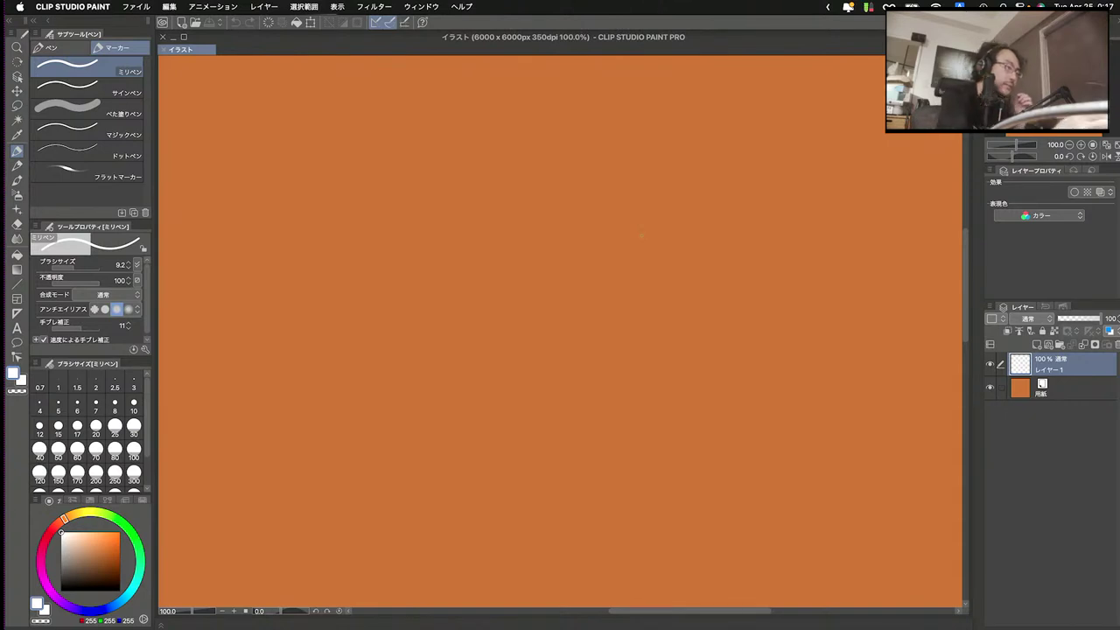
- Sketch a circle and a rounded triangle with arrows on its sides
mouse_move(484, 317)
left_mouse_down()
mouse_move(461, 210)
mouse_move(567, 238)
mouse_move(543, 308)
mouse_move(482, 320)
left_mouse_up()
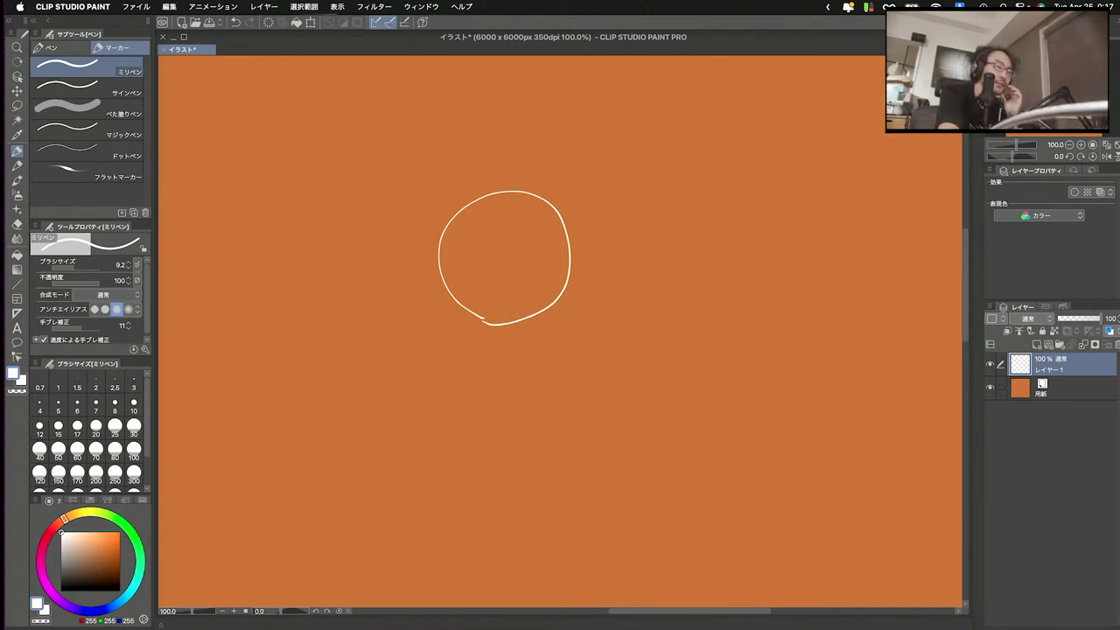
mouse_move(678, 428)
left_mouse_down()
mouse_move(735, 283)
mouse_move(796, 342)
mouse_move(823, 406)
mouse_move(686, 437)
left_mouse_up()
left_click_drag(706, 272, 718, 308)
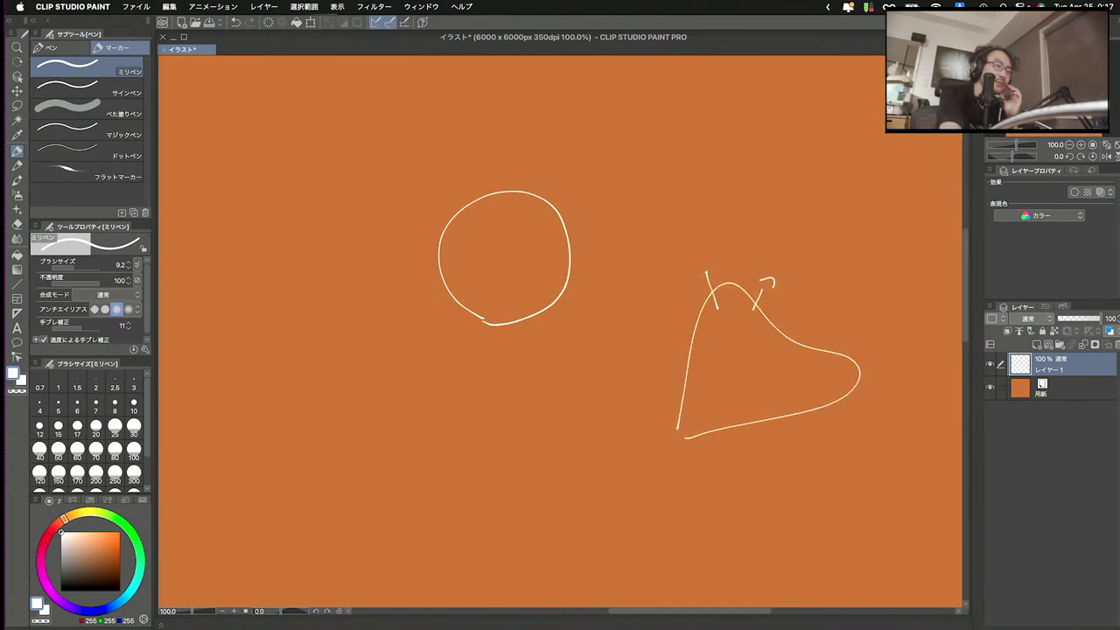
left_click_drag(700, 356, 659, 351)
left_click_drag(666, 346, 666, 356)
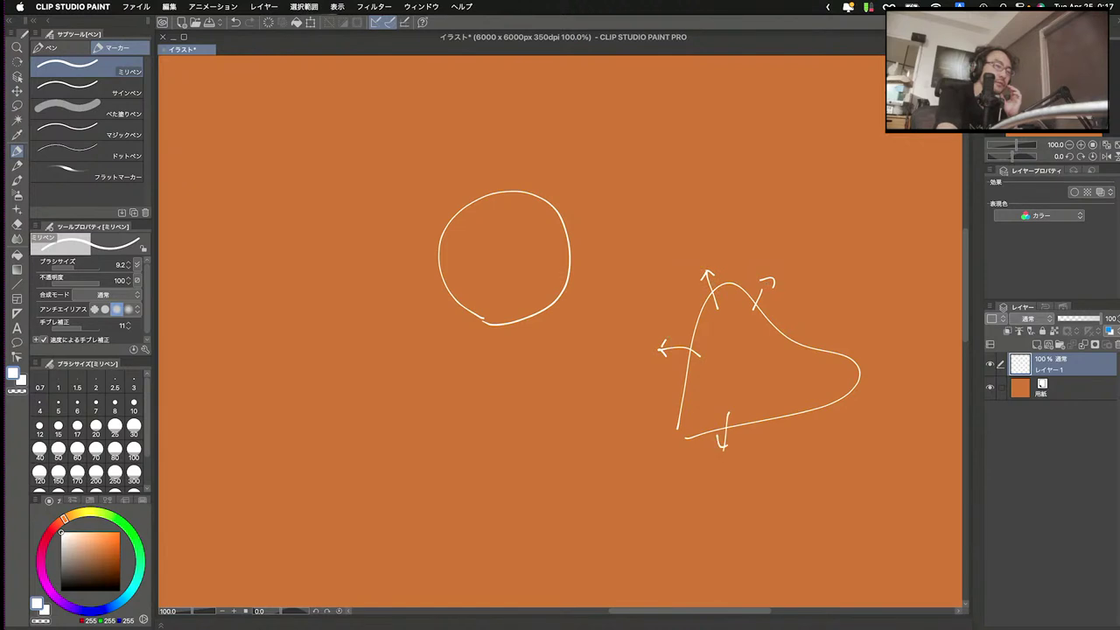
left_click_drag(808, 351, 834, 331)
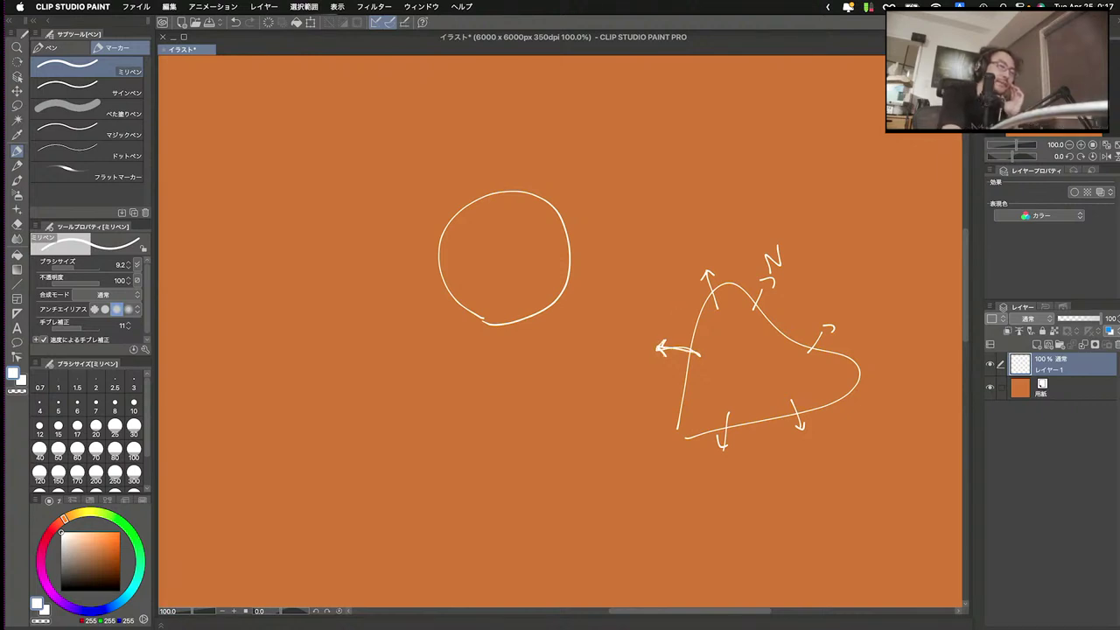
- Draw lines across and around the triangle, extending the right dash
left_click_drag(649, 394, 586, 424)
left_click_drag(693, 371, 834, 315)
left_click_drag(691, 210, 703, 259)
left_click_drag(768, 474, 782, 528)
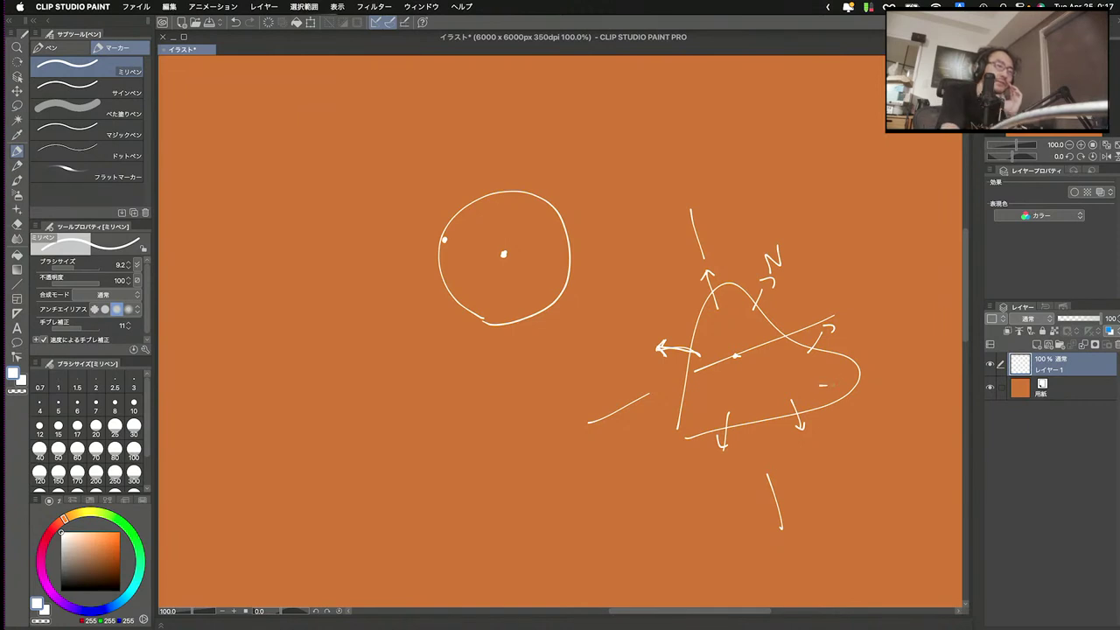
mouse_move(826, 386)
left_mouse_down()
mouse_move(882, 399)
mouse_move(892, 390)
left_mouse_up()
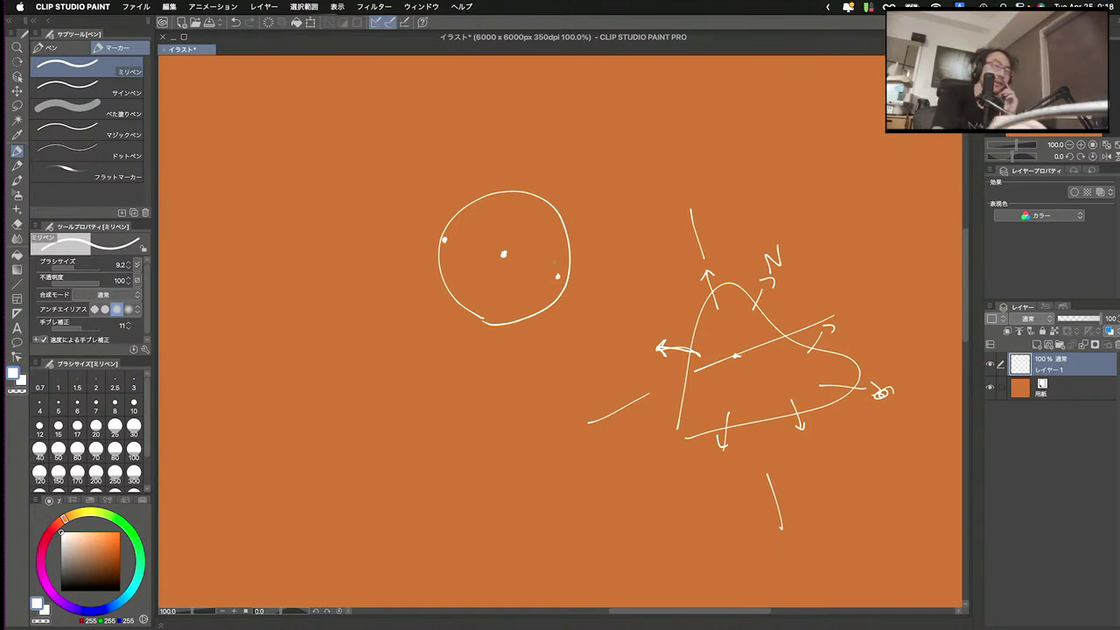
- Handwrite 'N normal' above the triangle
left_click_drag(787, 203, 795, 184)
mouse_move(786, 179)
left_mouse_down()
mouse_move(814, 153)
mouse_move(830, 183)
left_mouse_up()
left_click_drag(834, 172, 862, 156)
left_click_drag(863, 155, 869, 148)
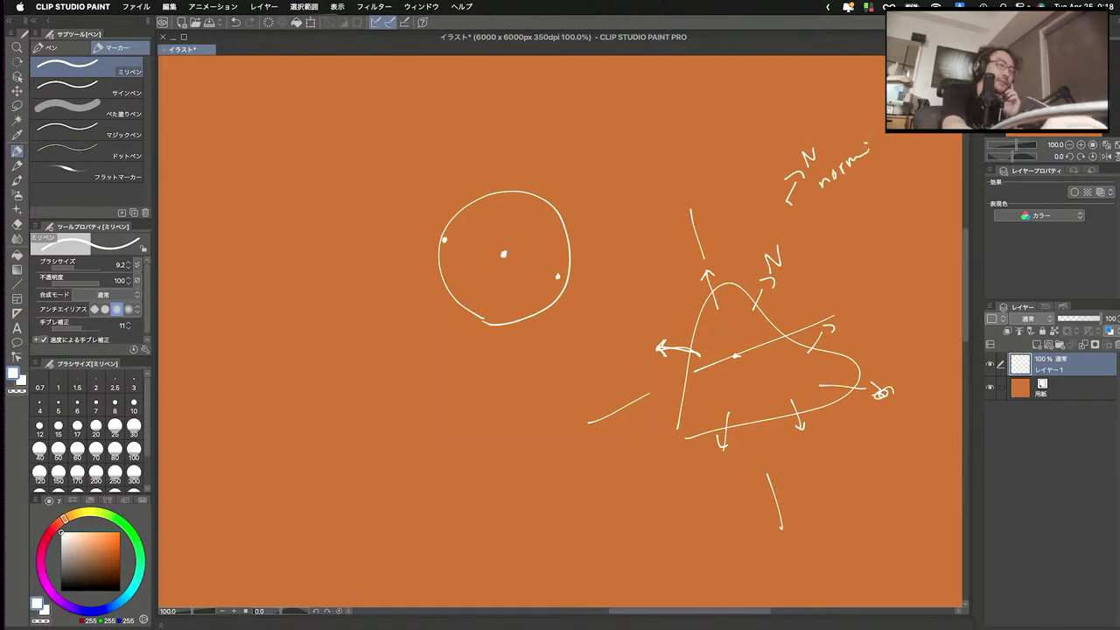
- Enclose the triangle diagram in a large circle and add dots inside the left circle
mouse_move(787, 439)
left_mouse_down()
mouse_move(685, 433)
mouse_move(679, 274)
mouse_move(779, 250)
mouse_move(842, 400)
mouse_move(786, 445)
mouse_move(638, 374)
mouse_move(647, 322)
mouse_move(774, 263)
mouse_move(814, 444)
left_mouse_up()
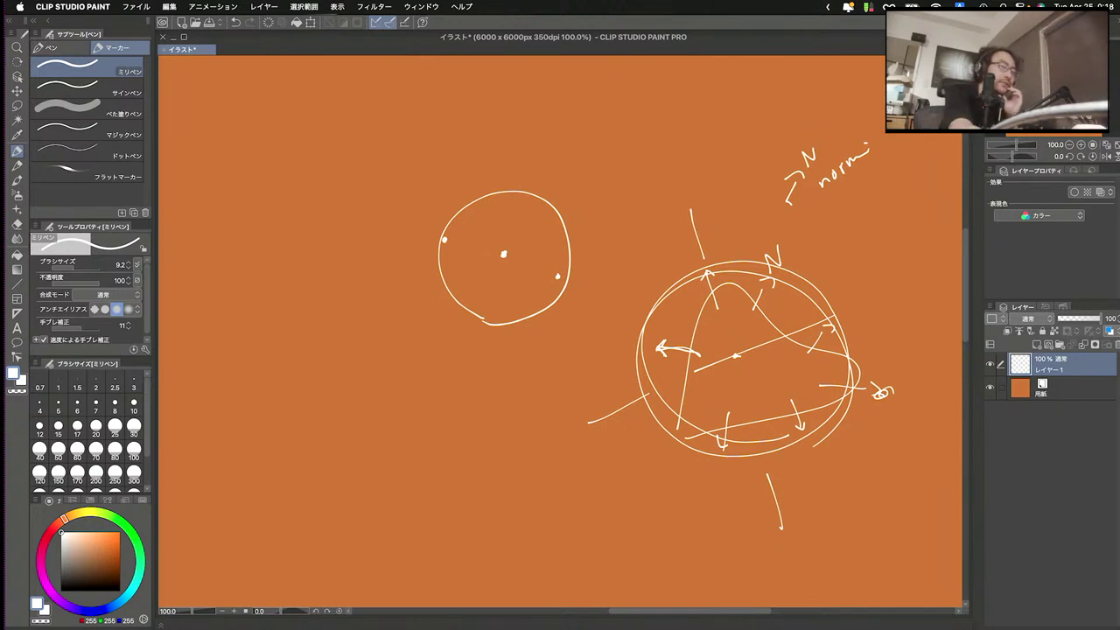
mouse_move(456, 213)
left_mouse_down()
mouse_move(492, 195)
mouse_move(574, 290)
mouse_move(534, 323)
left_mouse_up()
left_click(471, 291)
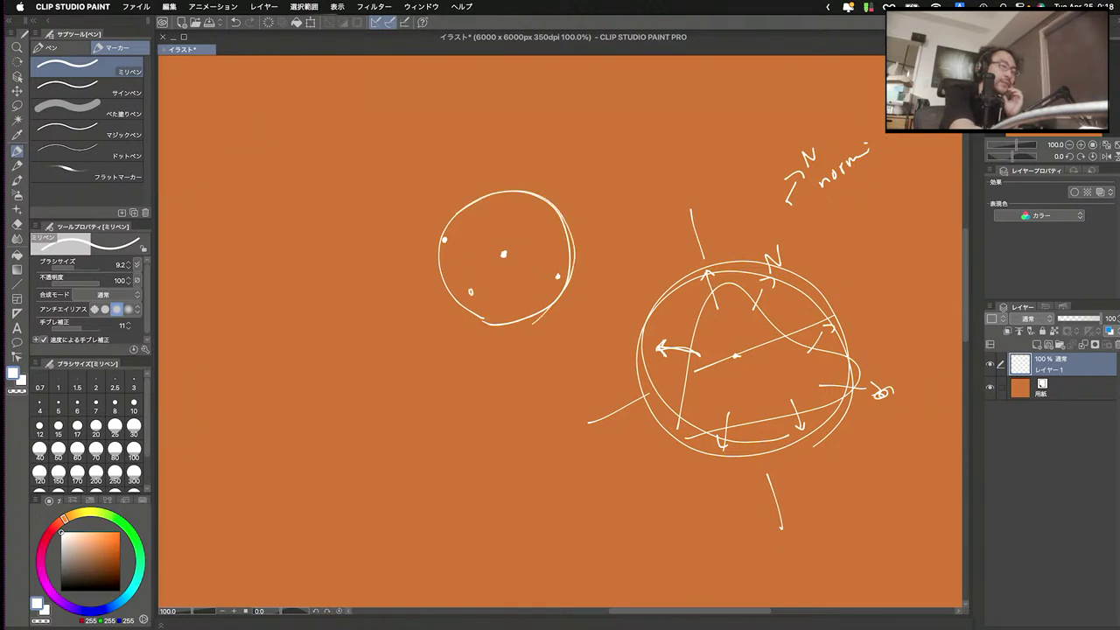
left_click_drag(484, 242, 484, 249)
left_click_drag(515, 218, 535, 239)
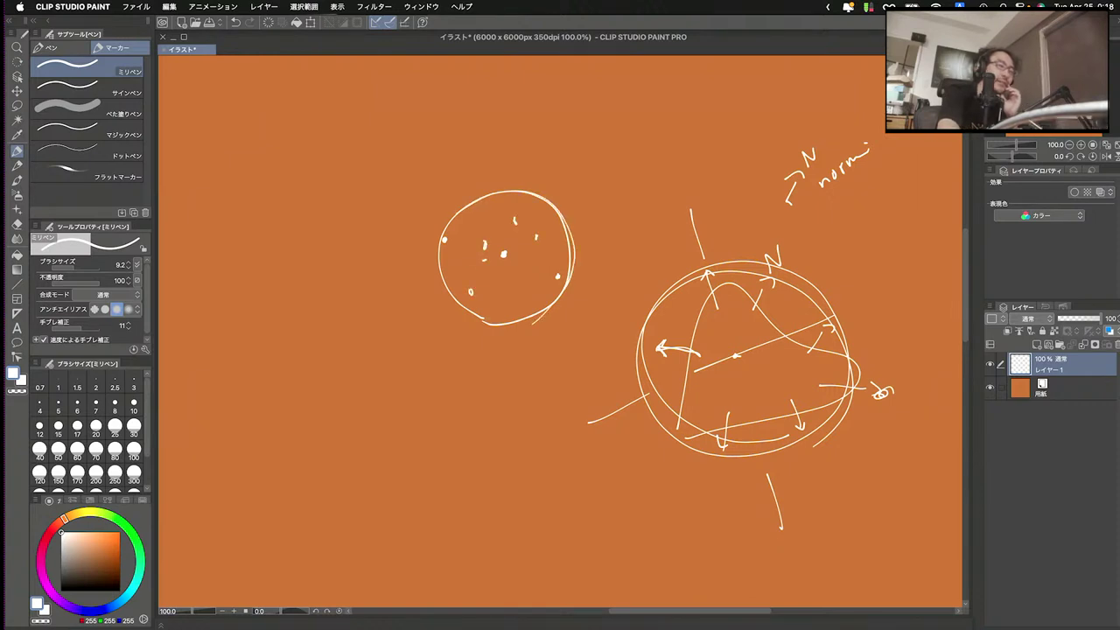
- Add short strokes inside the right sphere, circle the N normal note, and begin an eye shape
left_click_drag(691, 322, 713, 294)
left_click_drag(718, 397, 709, 408)
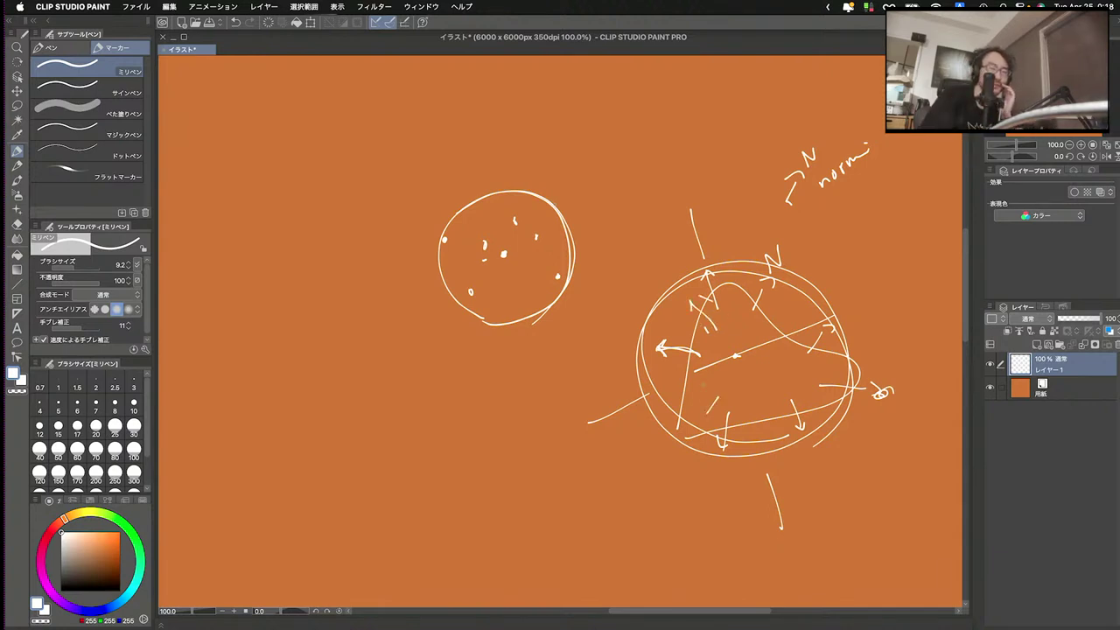
mouse_move(768, 213)
left_mouse_down()
mouse_move(805, 143)
mouse_move(770, 234)
left_mouse_up()
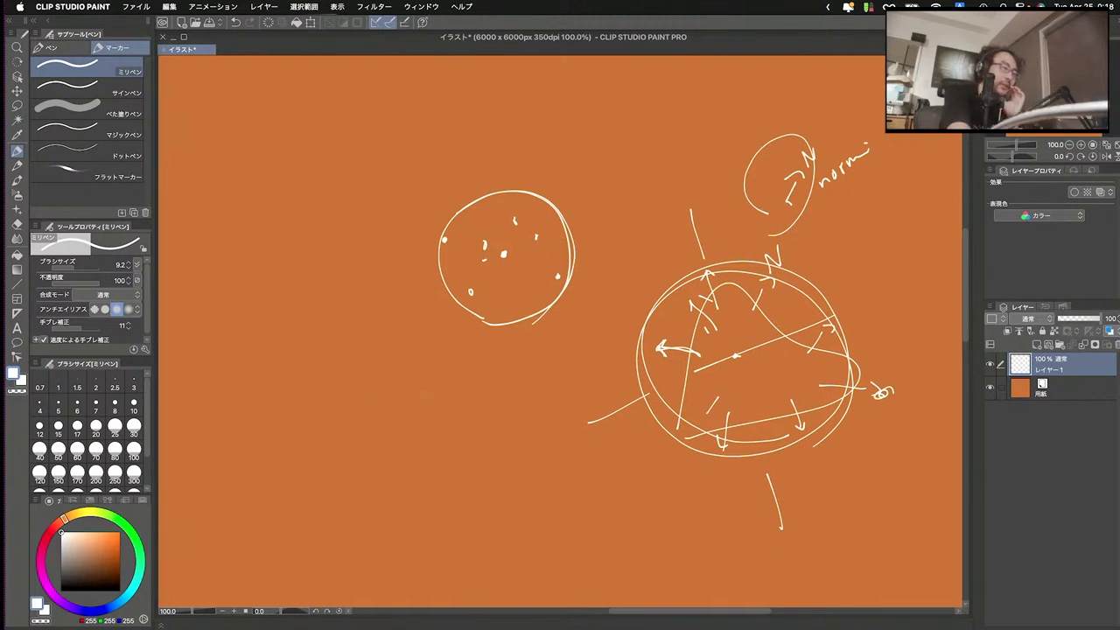
mouse_move(422, 397)
left_mouse_down()
mouse_move(474, 401)
mouse_move(444, 432)
mouse_move(453, 423)
left_mouse_up()
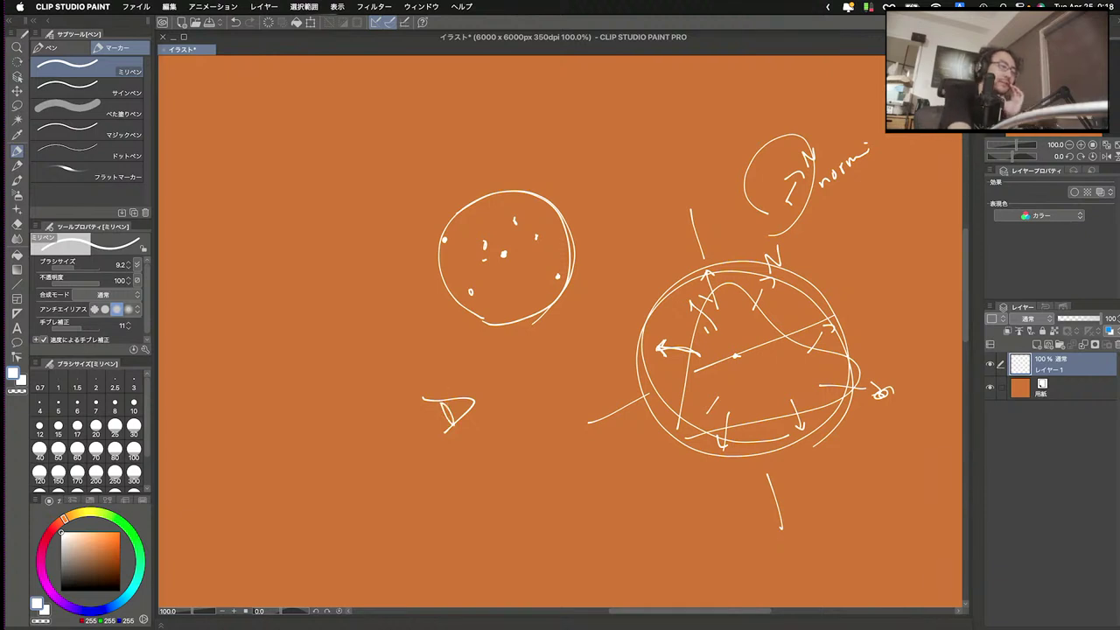
- Add lashes to the eye and draw an arrow from it to a new circle
left_click_drag(411, 380, 422, 396)
left_click_drag(420, 374, 426, 390)
mouse_move(430, 365)
left_mouse_down()
mouse_move(431, 395)
mouse_move(349, 467)
left_mouse_up()
mouse_move(349, 453)
left_mouse_down()
mouse_move(347, 470)
mouse_move(368, 472)
left_mouse_up()
mouse_move(256, 561)
left_mouse_down()
mouse_move(214, 525)
mouse_move(339, 512)
mouse_move(263, 570)
left_mouse_up()
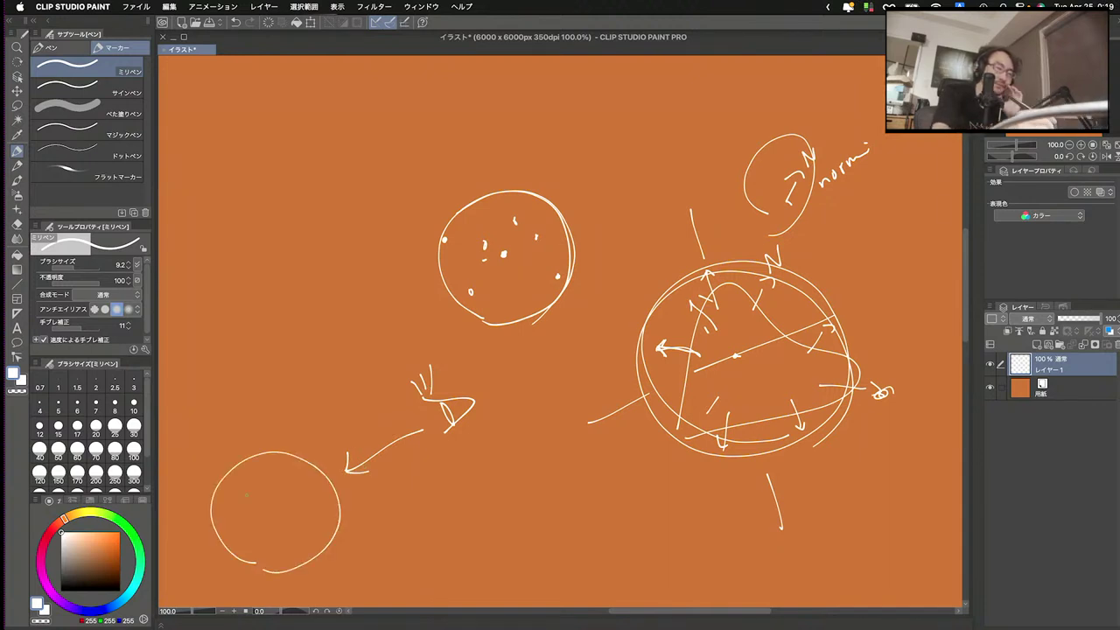
- Draw two parallel diagonals through the lower-left circle and sharpen the sight arrow
left_click_drag(198, 403, 217, 432)
left_click_drag(239, 470, 342, 601)
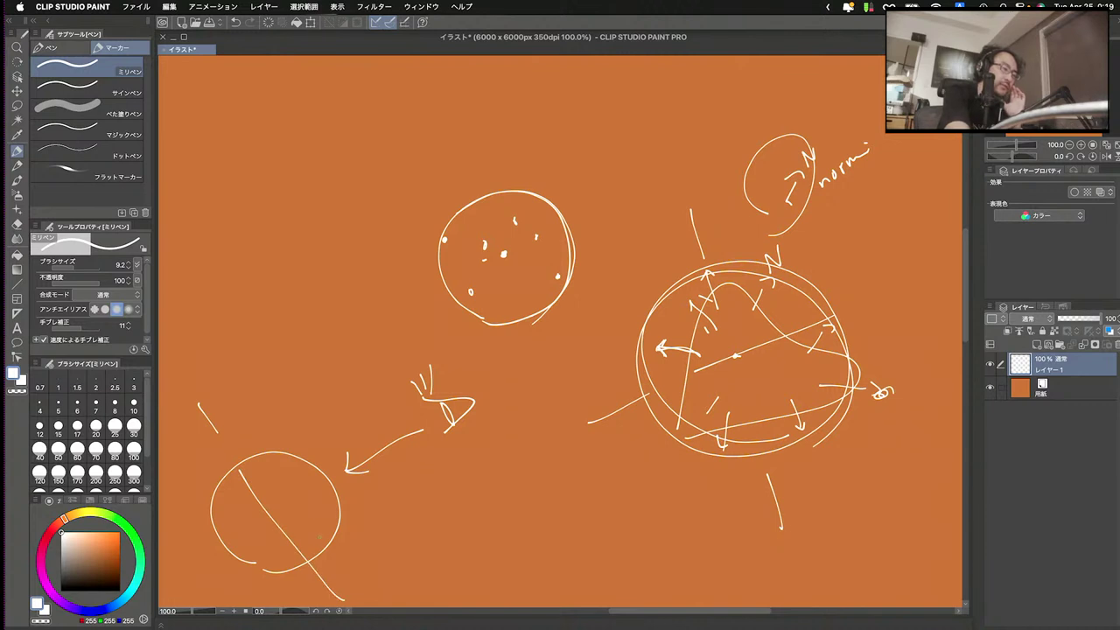
left_click_drag(198, 404, 325, 587)
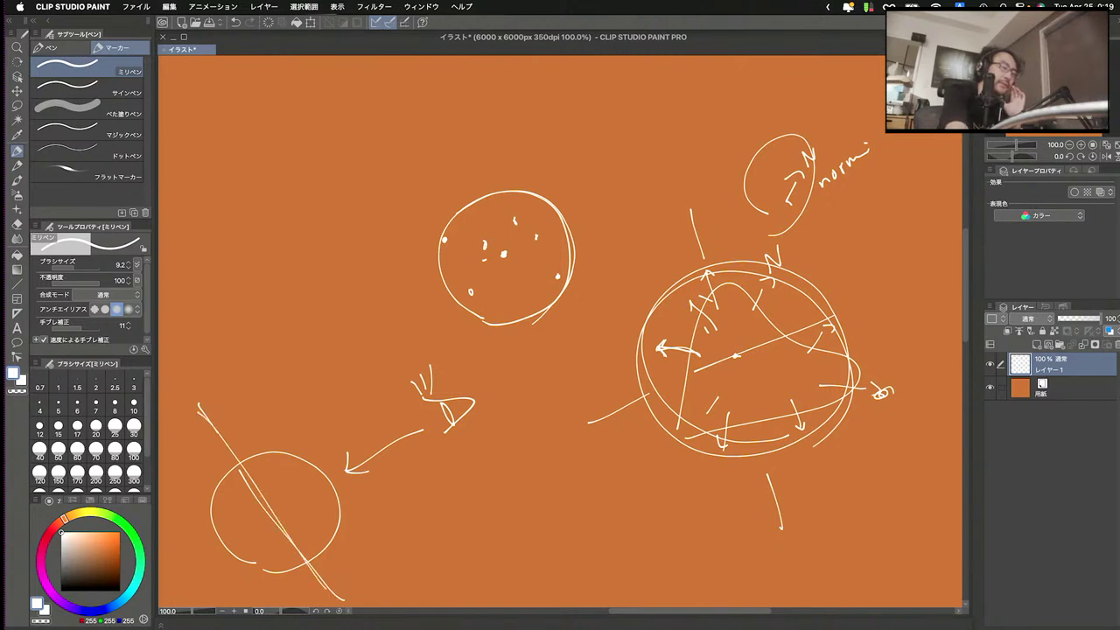
left_click_drag(350, 457, 366, 471)
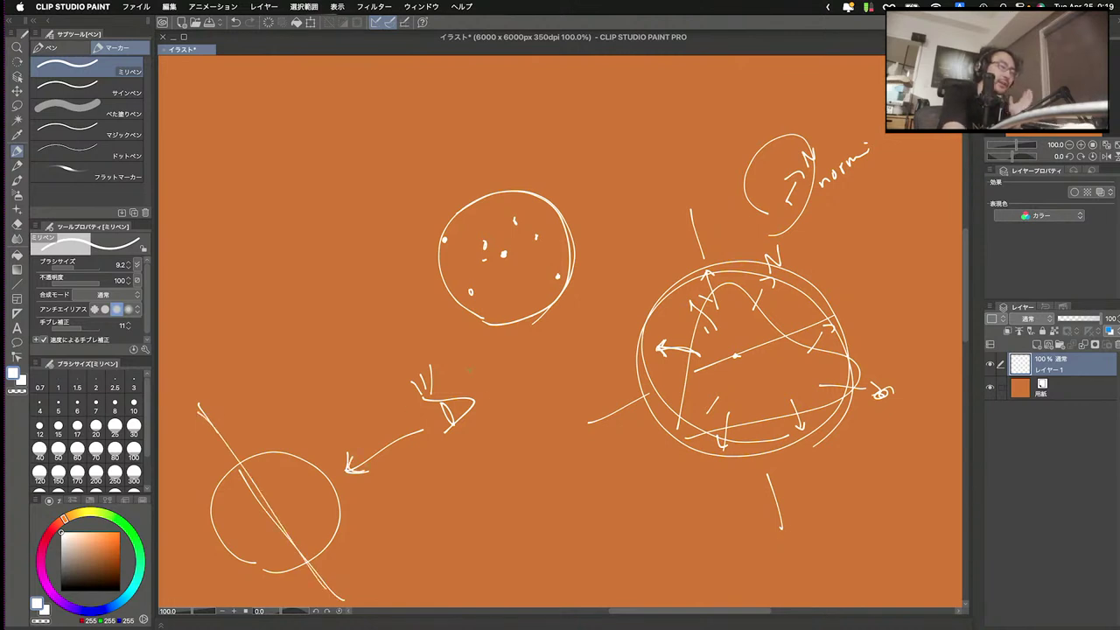
left_click_drag(418, 429, 363, 471)
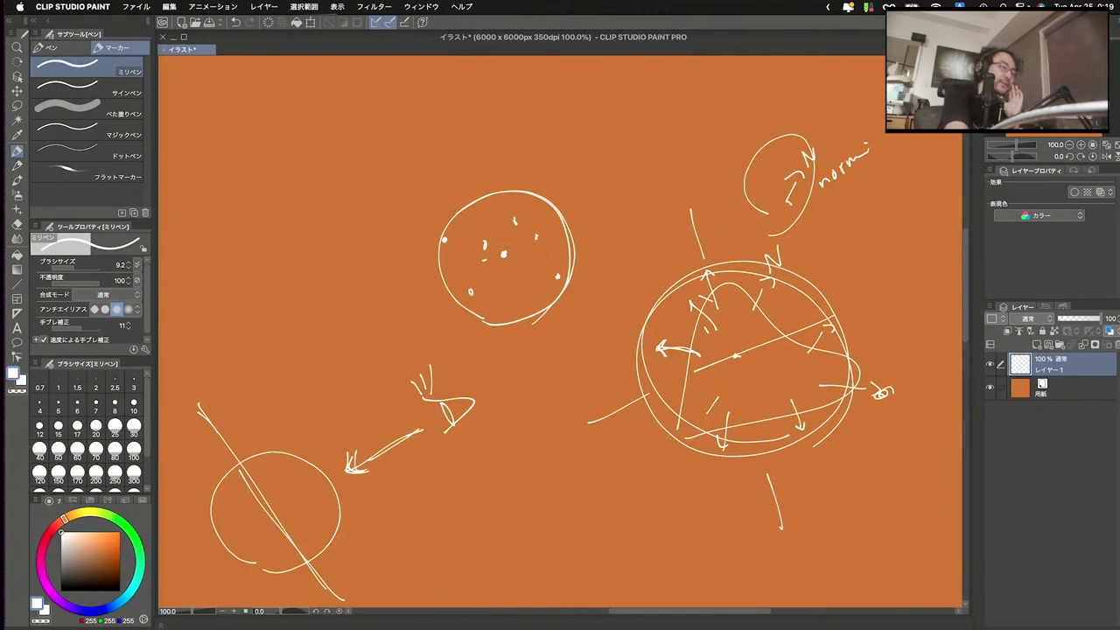
left_click_drag(232, 414, 247, 464)
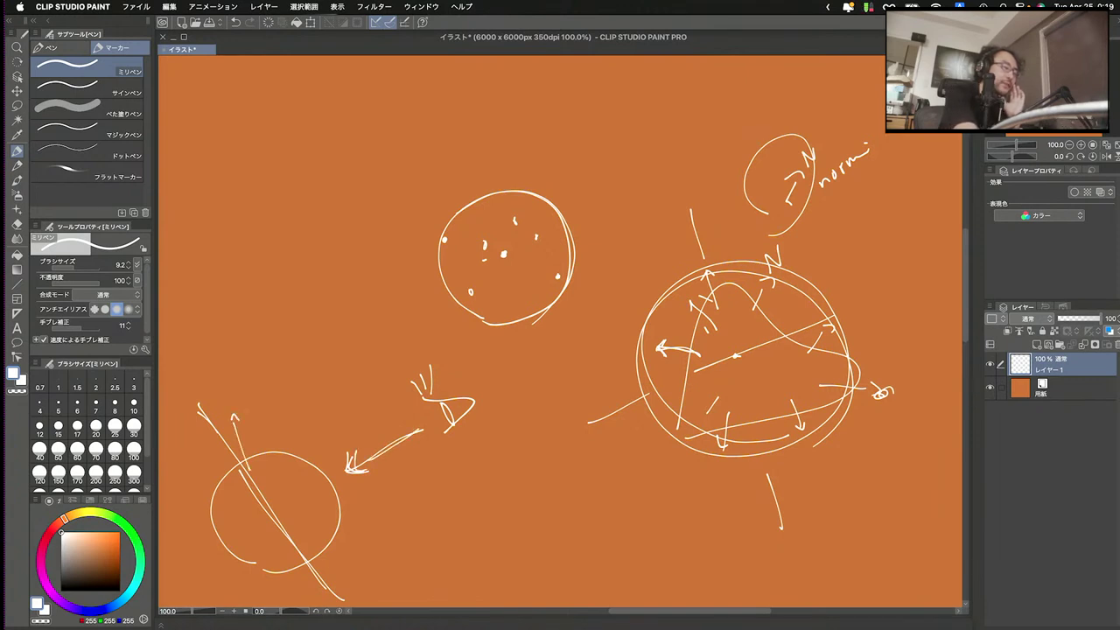
- Label the lower-left circle's normals with N marks and normal arrows around it
left_click_drag(227, 411, 243, 392)
left_click_drag(286, 441, 286, 470)
left_click_drag(291, 429, 322, 393)
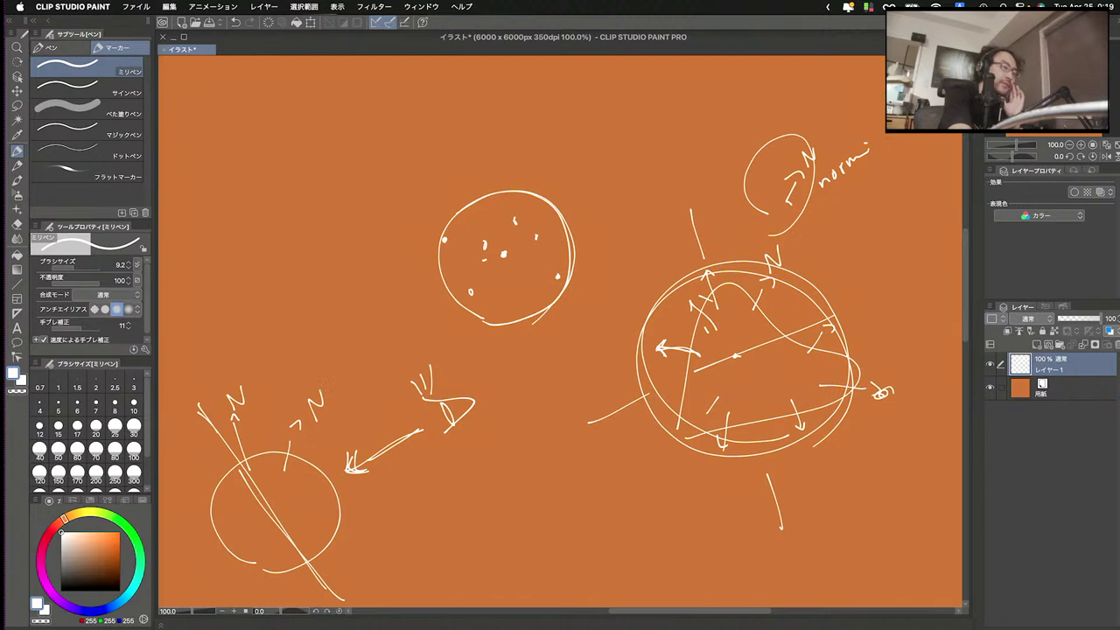
left_click_drag(336, 513, 370, 504)
mouse_move(367, 499)
left_mouse_down()
mouse_move(371, 510)
mouse_move(408, 509)
mouse_move(411, 491)
left_mouse_up()
left_click_drag(323, 538, 365, 563)
mouse_move(357, 556)
left_mouse_down()
mouse_move(363, 569)
mouse_move(341, 586)
mouse_move(350, 595)
mouse_move(374, 586)
mouse_move(395, 553)
left_mouse_up()
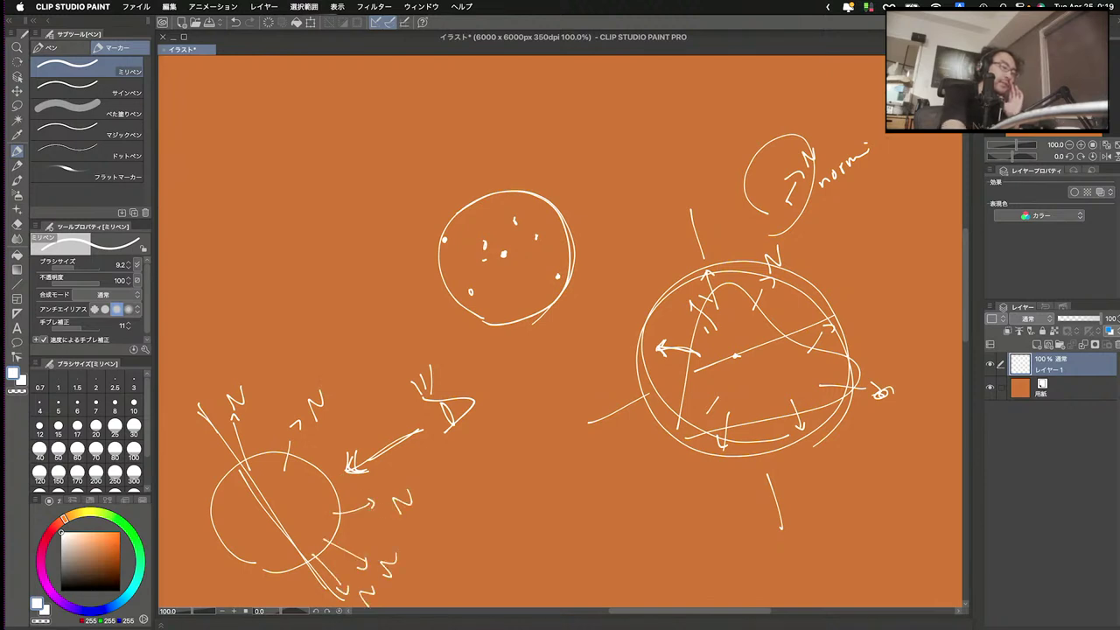
- Circle the N labels around and above the lower-left circle
left_click_drag(395, 488, 376, 498)
mouse_move(372, 572)
left_mouse_down()
mouse_move(399, 548)
mouse_move(365, 602)
left_mouse_up()
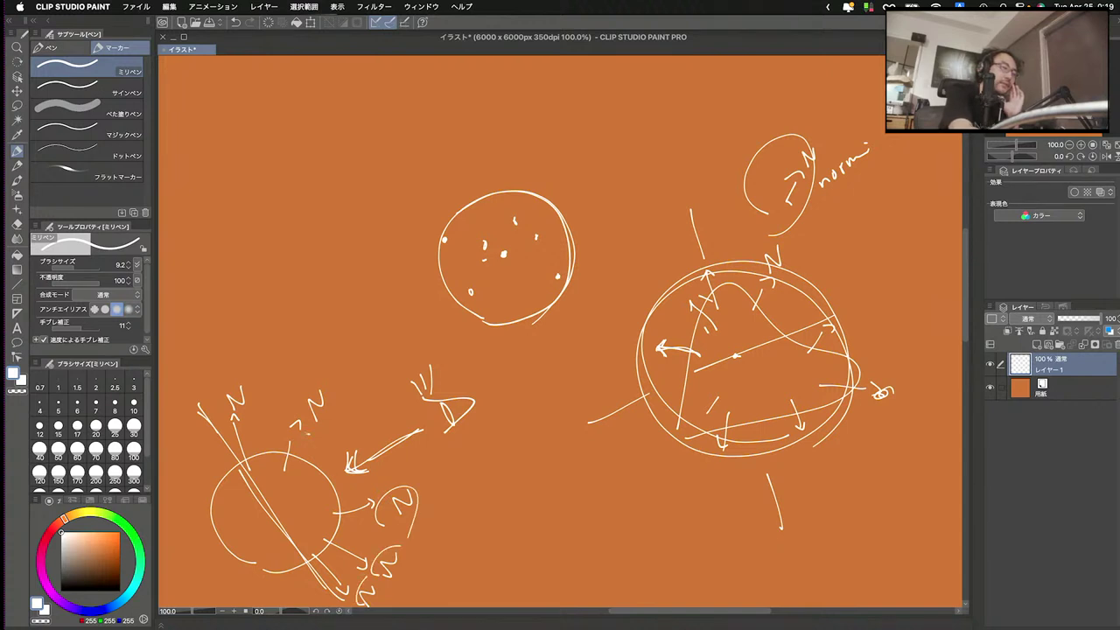
left_click_drag(331, 400, 298, 428)
mouse_move(252, 429)
left_mouse_down()
mouse_move(233, 398)
mouse_move(266, 406)
left_mouse_up()
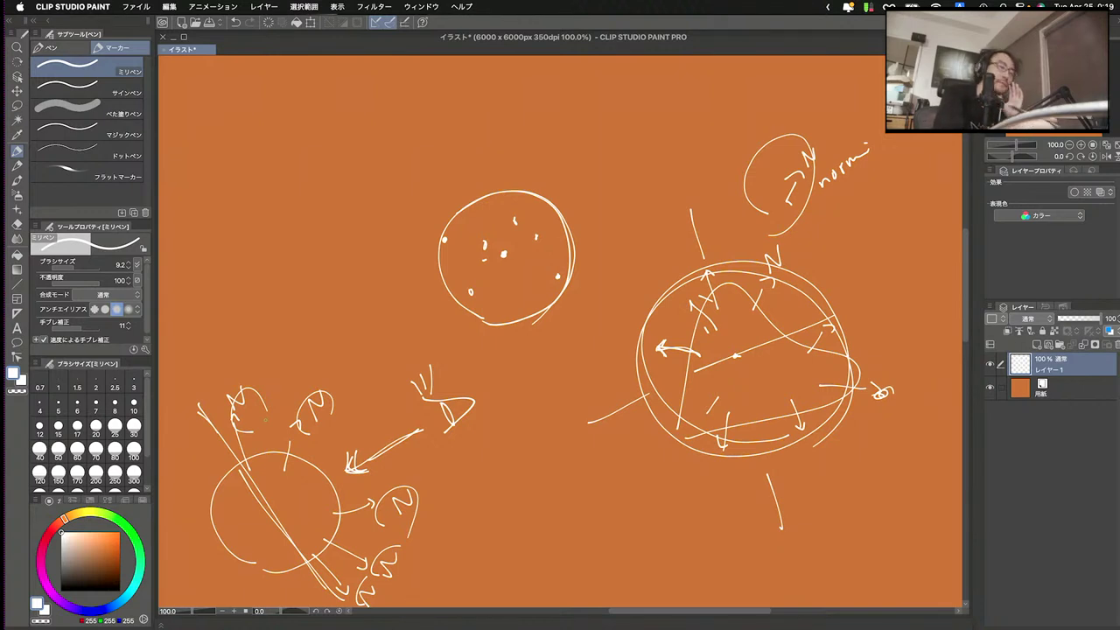
- Touch up the N label and eye tip, add small marks, and box the x·y note
mouse_move(262, 436)
left_mouse_down()
mouse_move(250, 435)
mouse_move(257, 410)
left_mouse_up()
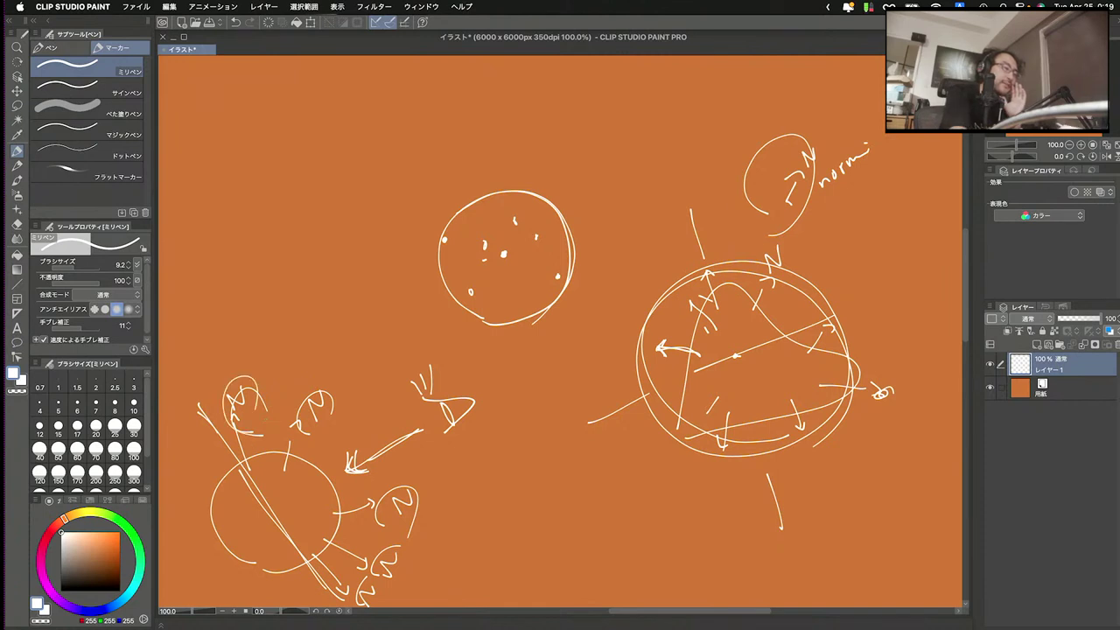
left_click_drag(444, 403, 453, 433)
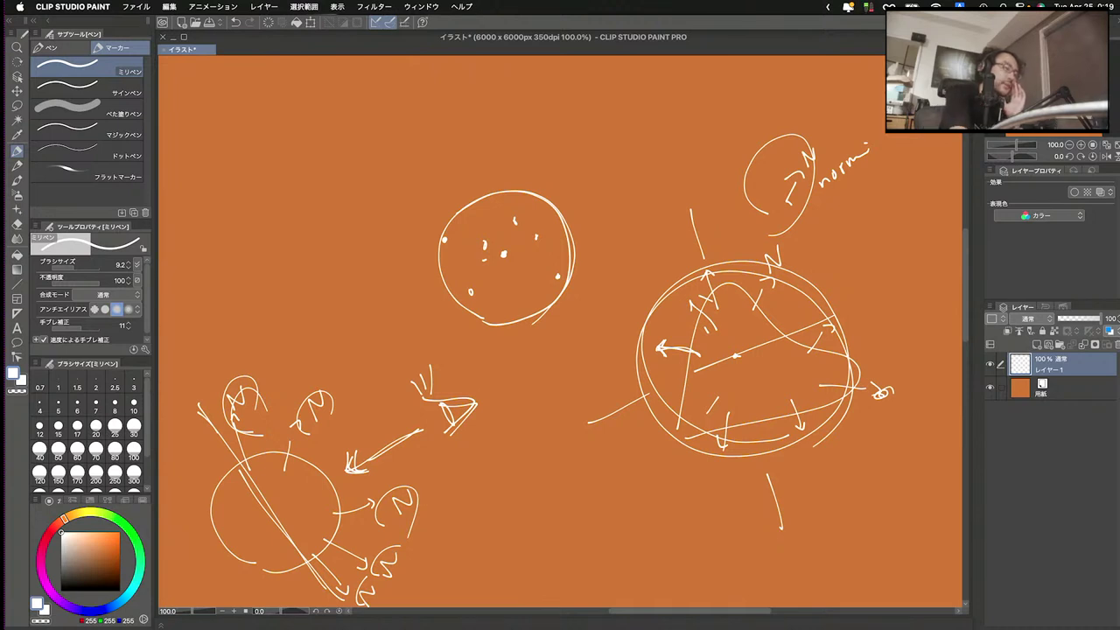
left_click_drag(425, 495, 469, 476)
mouse_move(699, 468)
left_mouse_down()
mouse_move(689, 453)
mouse_move(796, 248)
mouse_move(719, 477)
mouse_move(733, 255)
mouse_move(859, 416)
left_mouse_up()
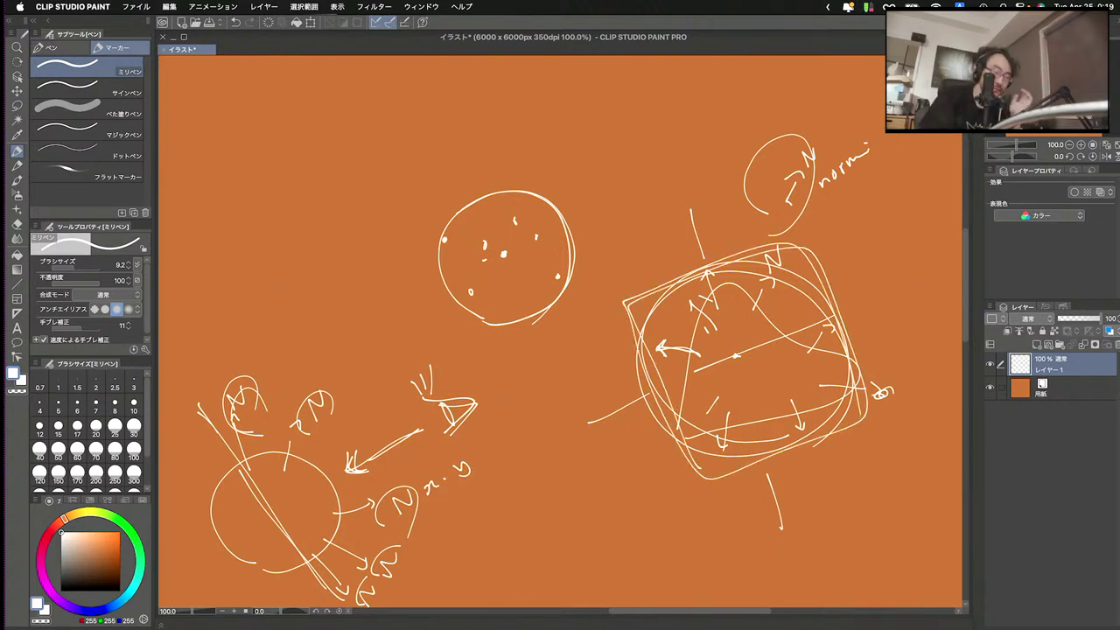
mouse_move(504, 481)
left_mouse_down()
mouse_move(529, 498)
mouse_move(529, 486)
left_mouse_up()
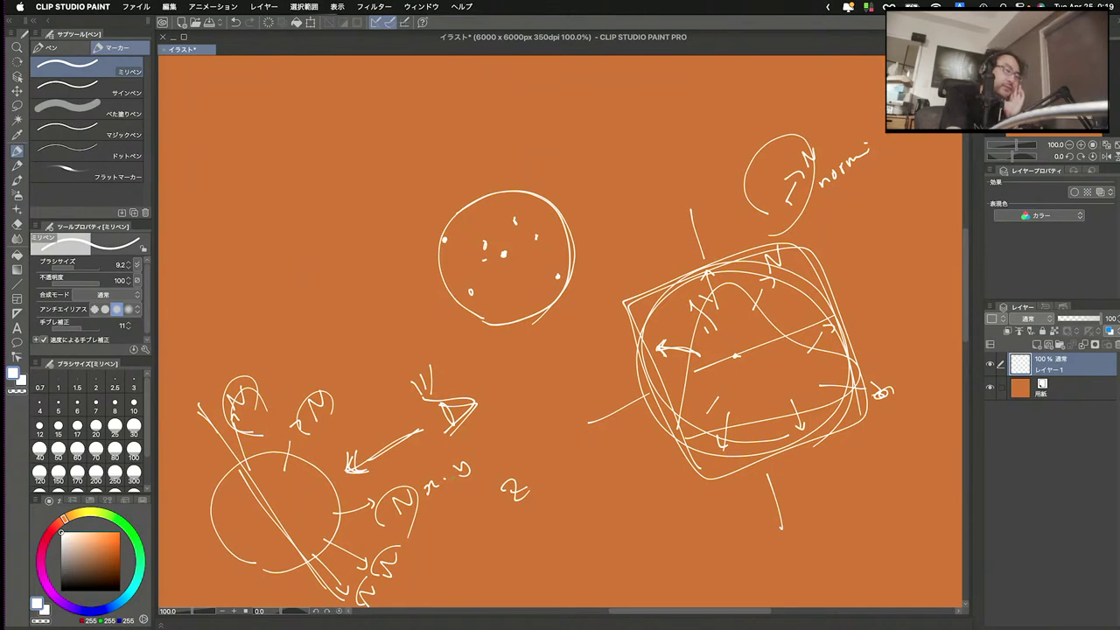
mouse_move(436, 502)
left_mouse_down()
mouse_move(405, 481)
mouse_move(450, 488)
left_mouse_up()
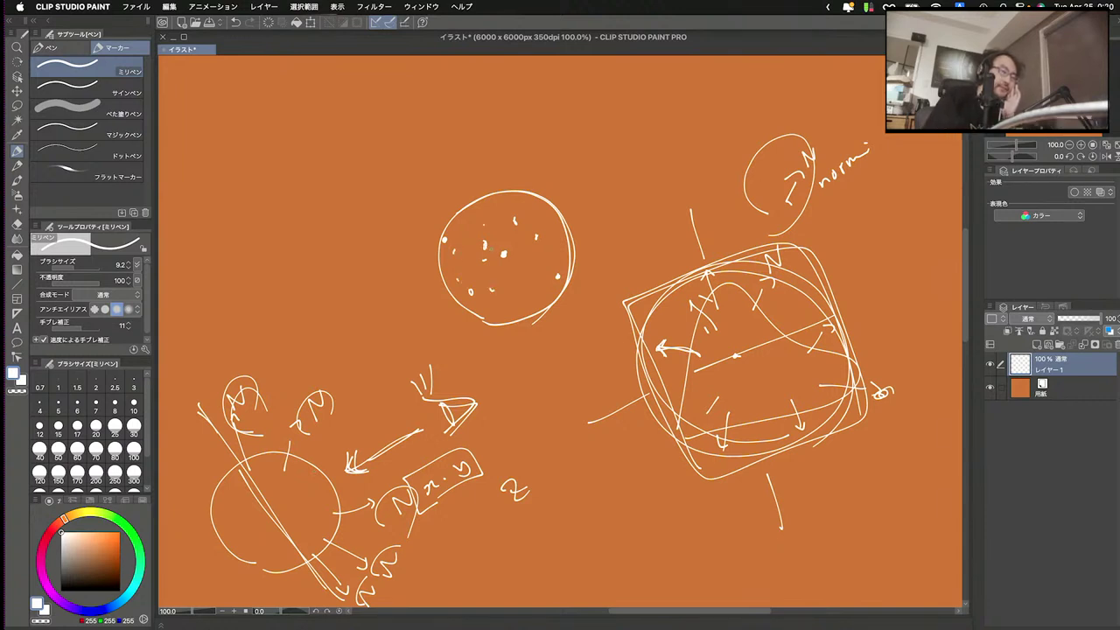
- Switch back to the Unity window showing the VAT_DynamicRemeshing_Matcap shader graph
key("ctrl+Up")
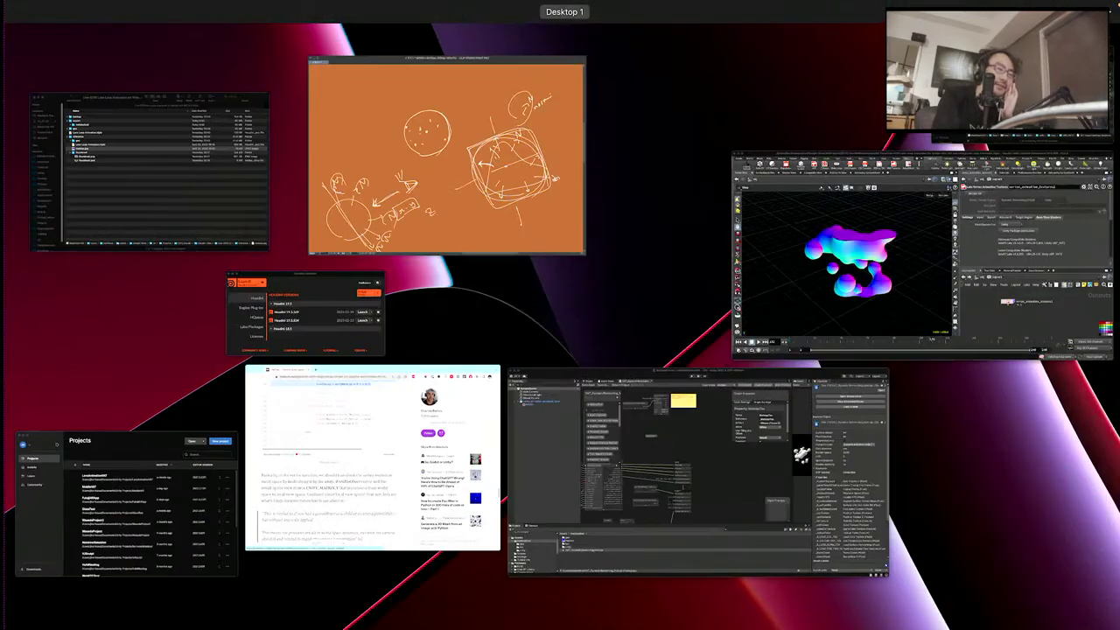
left_click(712, 414)
scroll(600, 352, "up", 10)
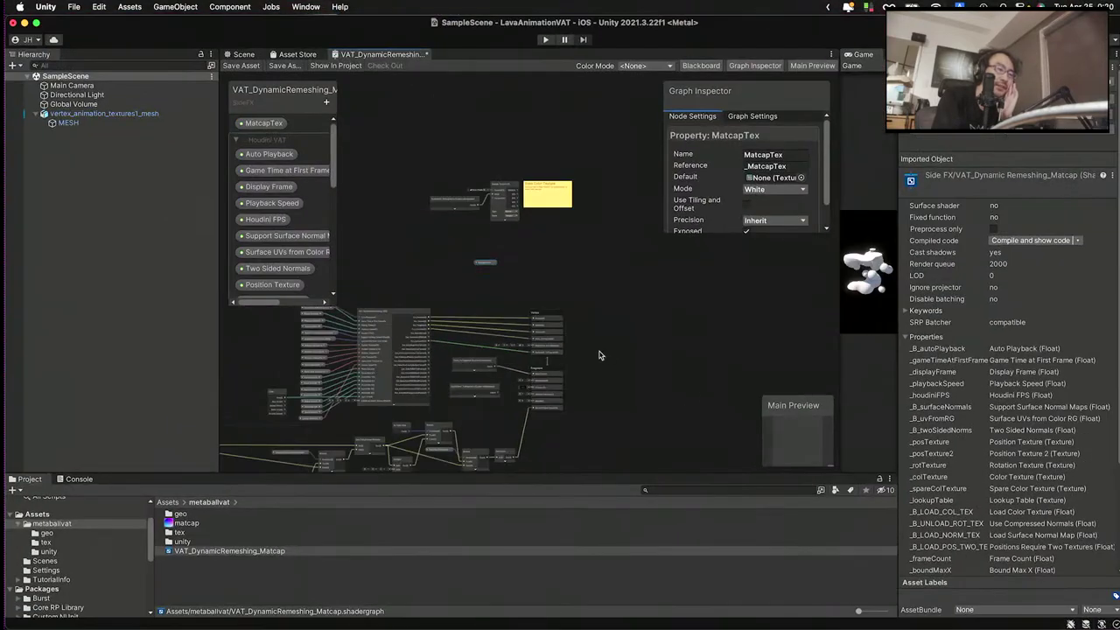
left_click_drag(515, 310, 502, 285)
scroll(285, 183, "down", 5)
scroll(285, 183, "up", 5)
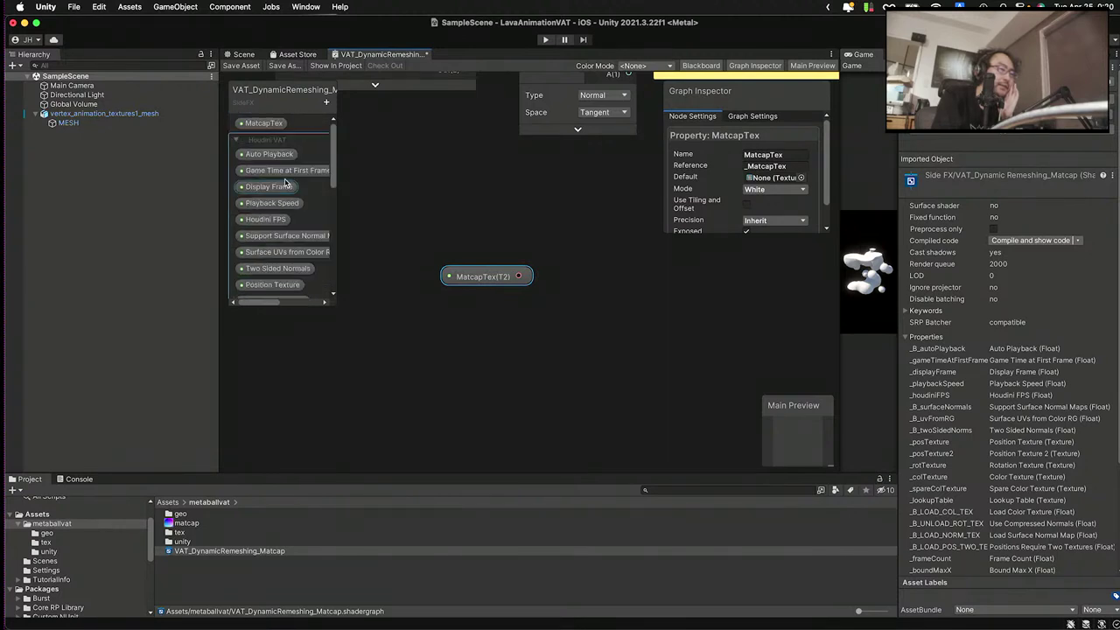
scroll(380, 265, "down", 4)
- Select the Normalize node feeding the Fragment Normal (Object Space) and centre it in view
middle_click_drag(401, 318, 424, 337)
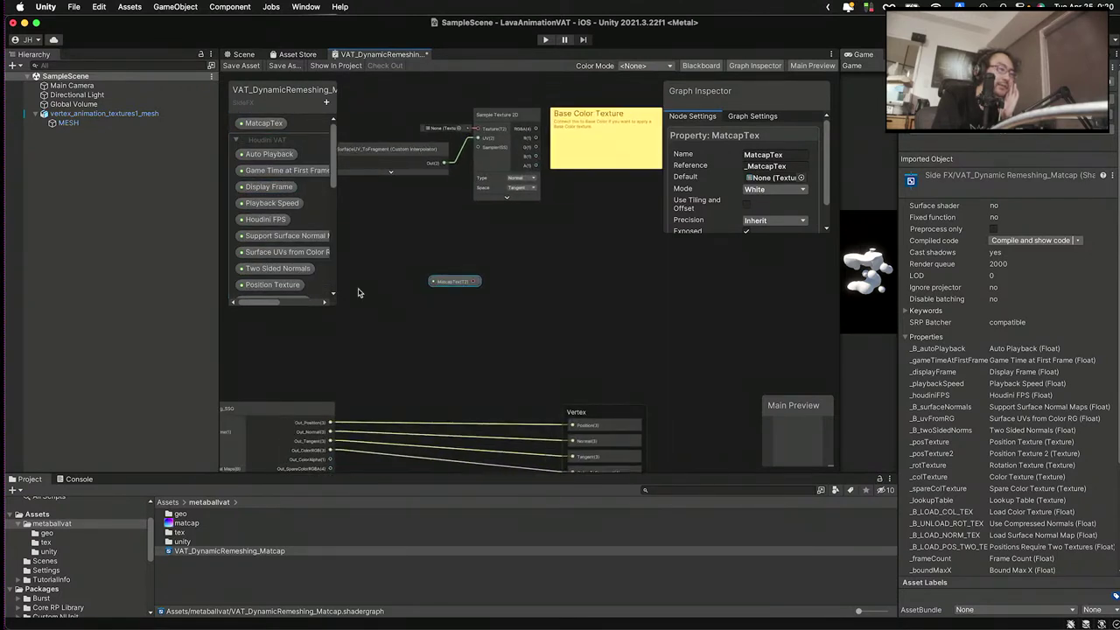
scroll(306, 250, "down", 8)
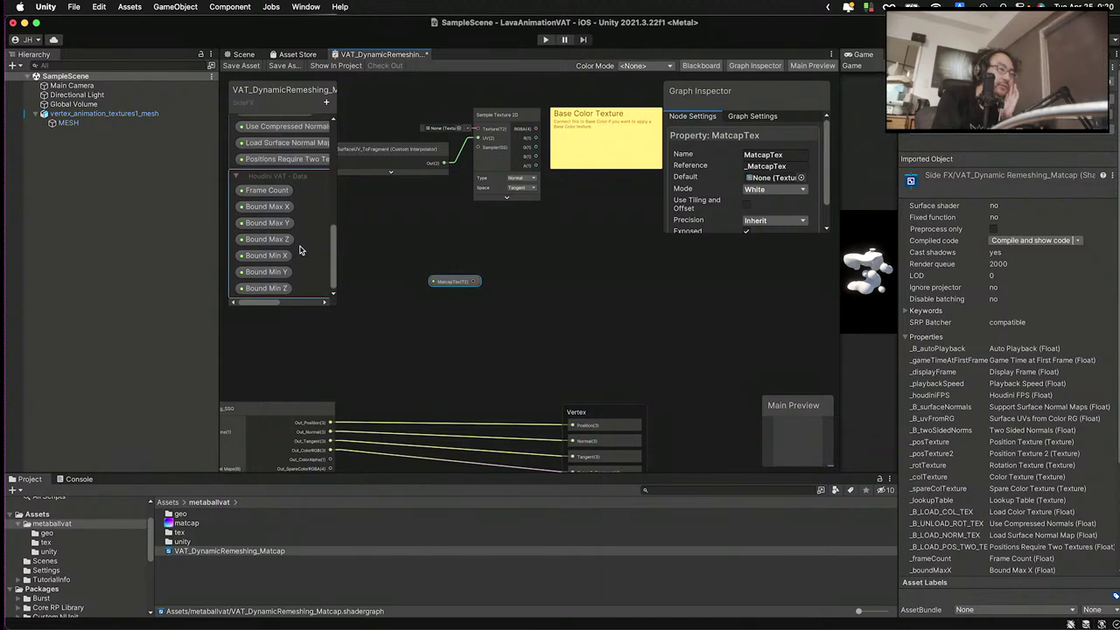
scroll(299, 250, "up", 1)
scroll(411, 315, "down", 5)
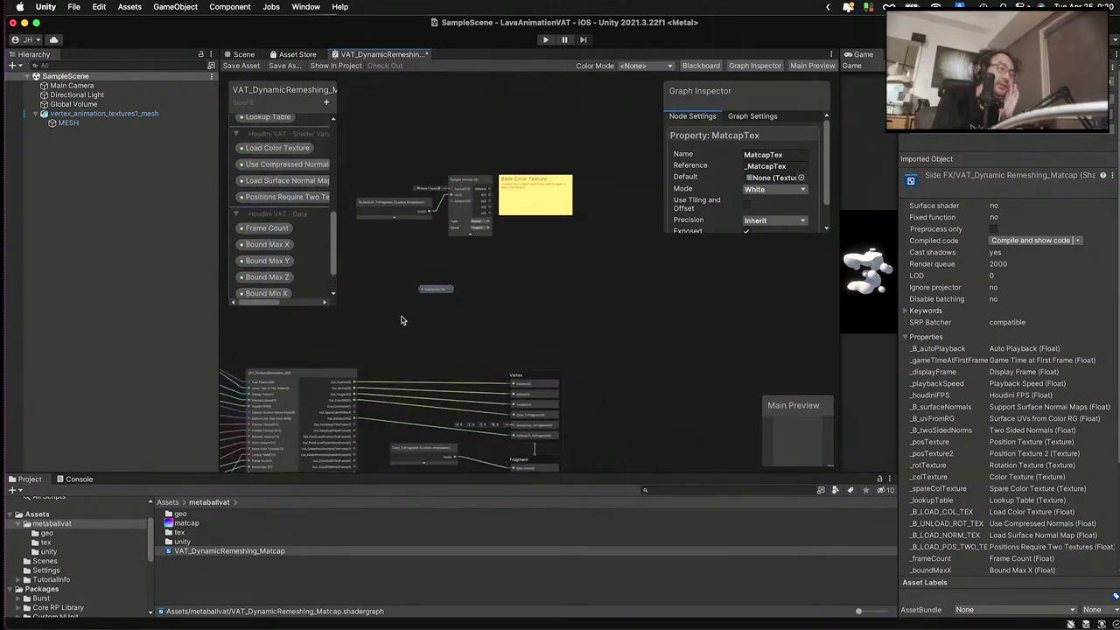
scroll(489, 393, "up", 8)
scroll(481, 393, "down", 5)
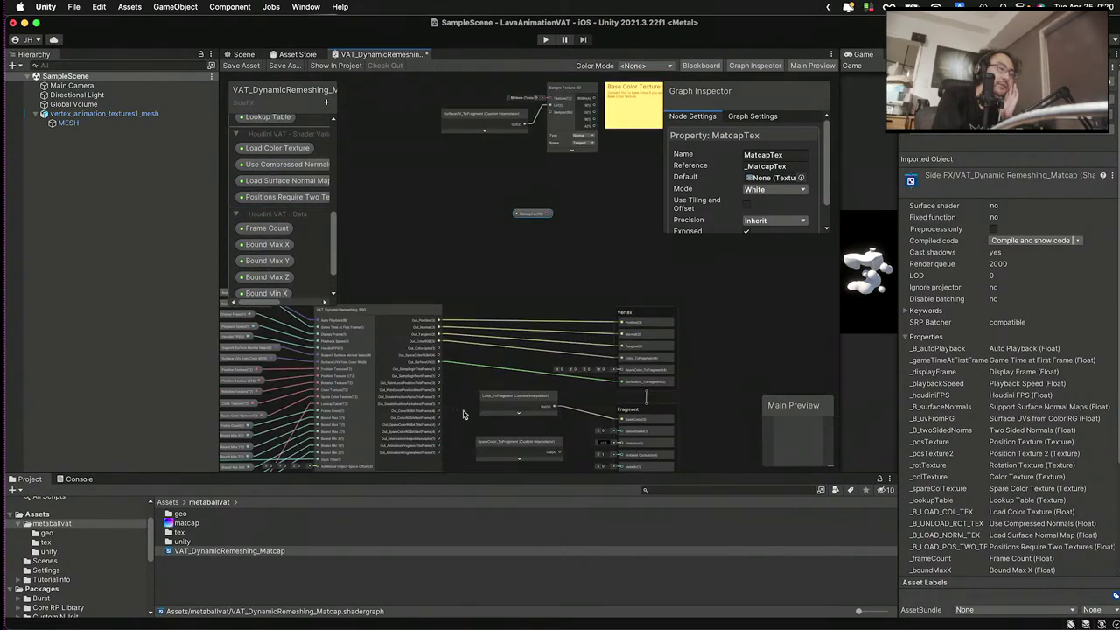
scroll(521, 398, "up", 5)
scroll(513, 303, "down", 2)
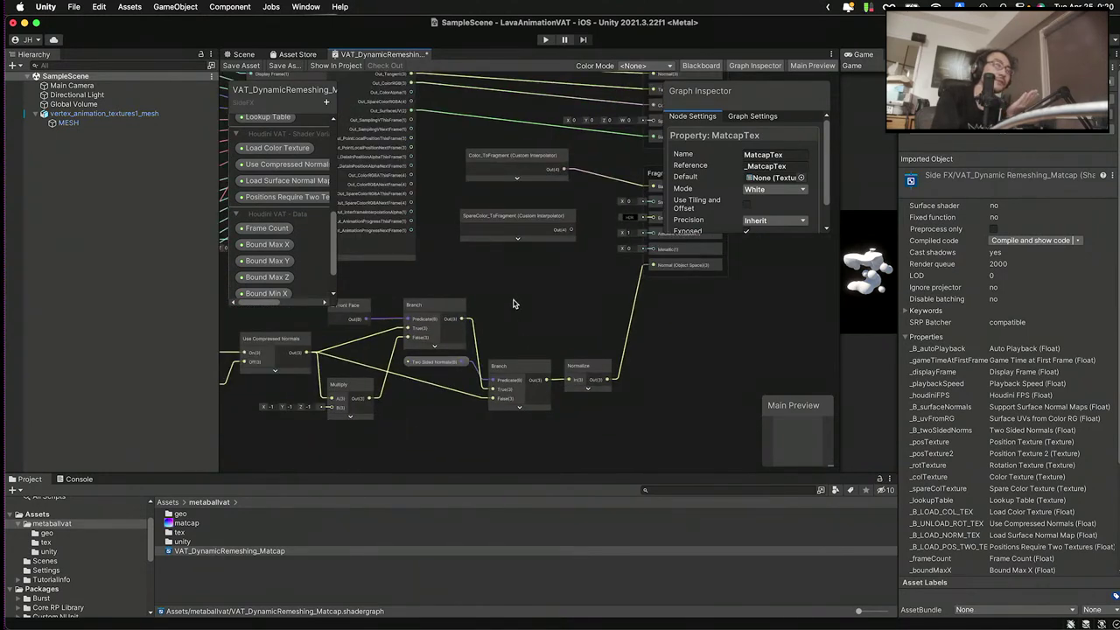
scroll(513, 304, "up", 2)
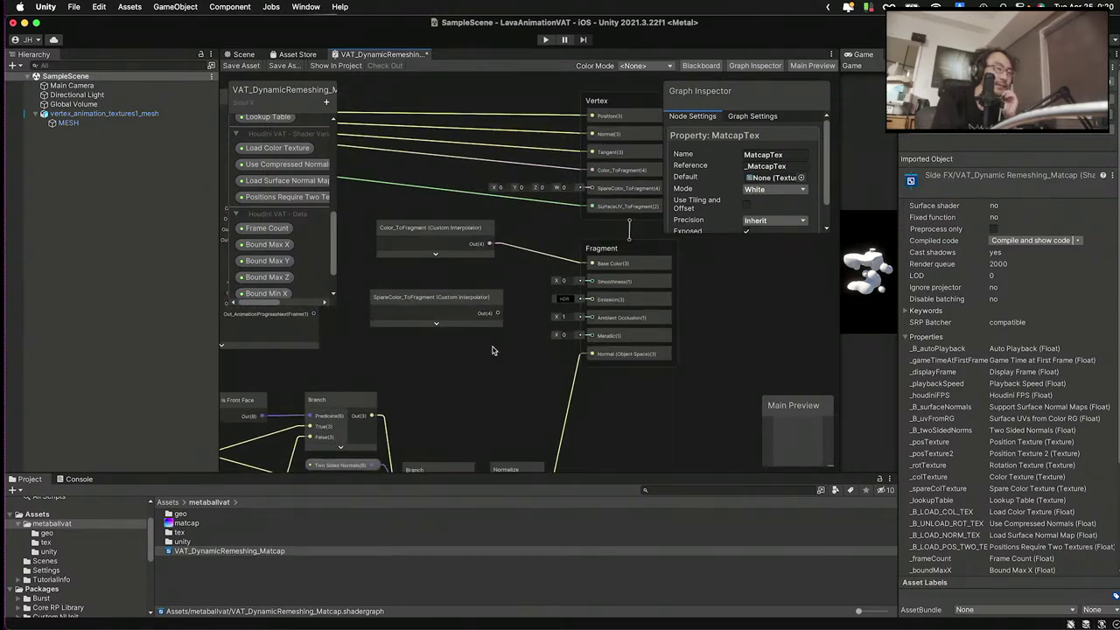
scroll(560, 297, "up", 3)
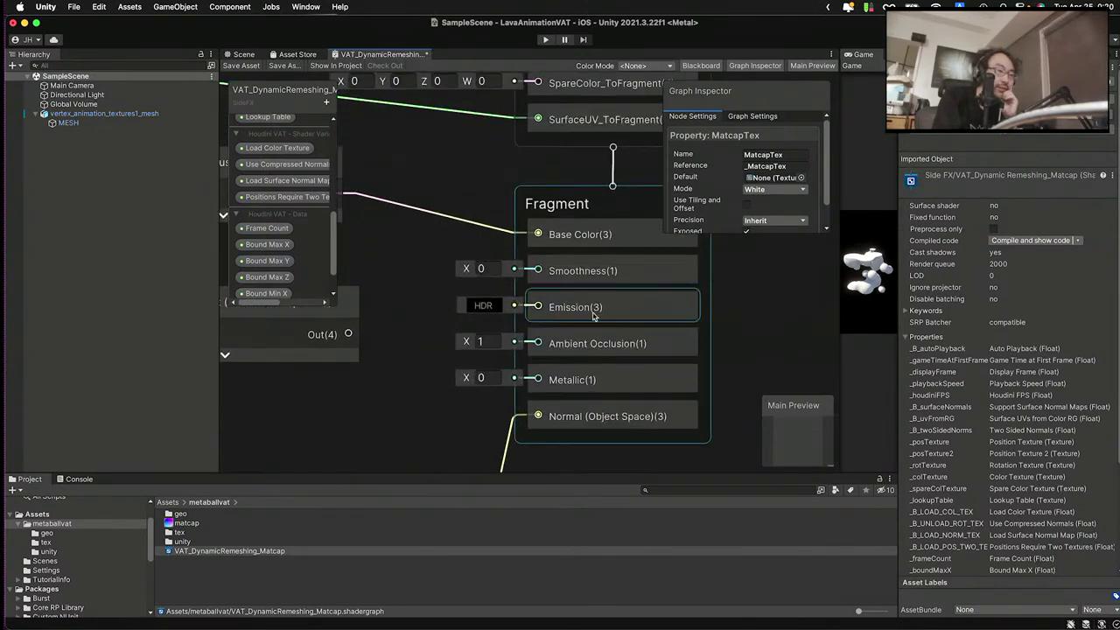
scroll(601, 269, "down", 1)
scroll(601, 268, "down", 3)
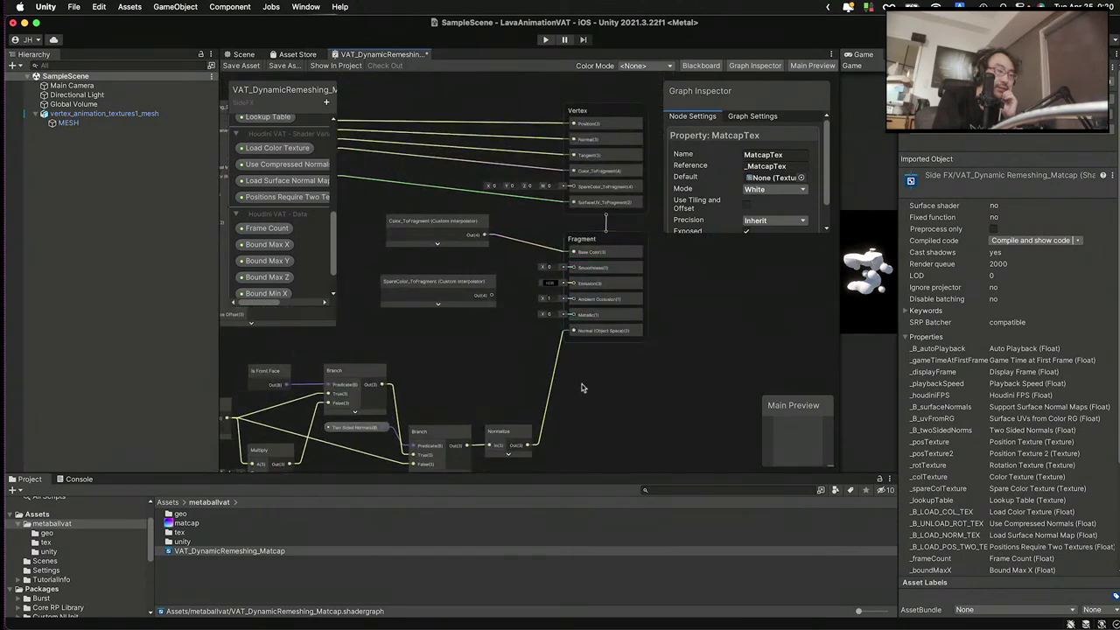
scroll(580, 408, "up", 3)
scroll(580, 407, "down", 3)
left_click(464, 352)
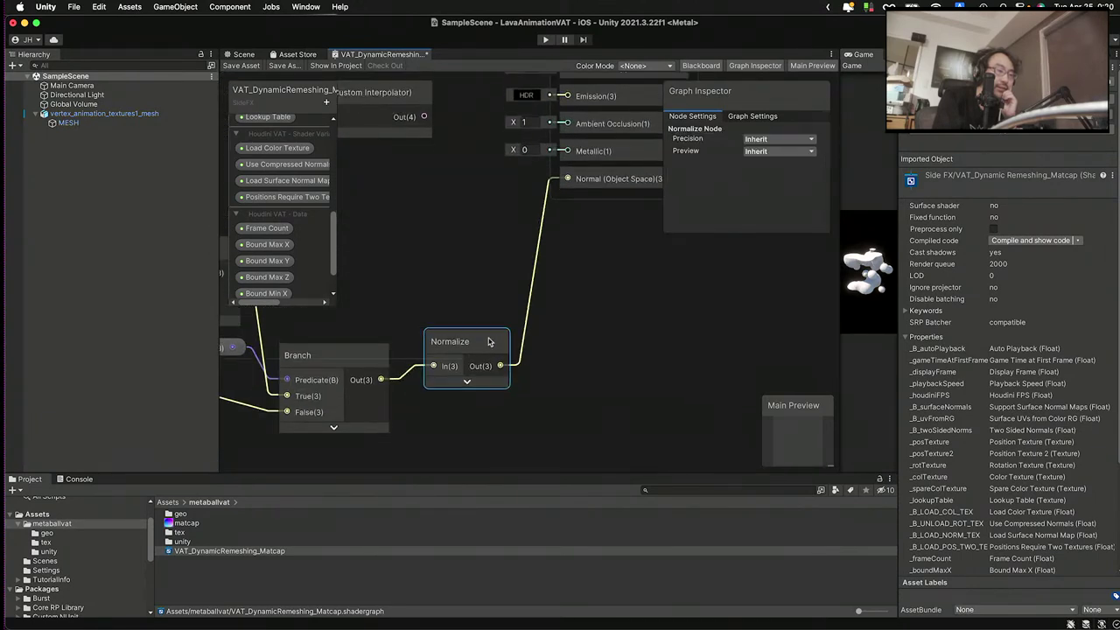
scroll(479, 351, "down", 1)
middle_click_drag(478, 351, 444, 398)
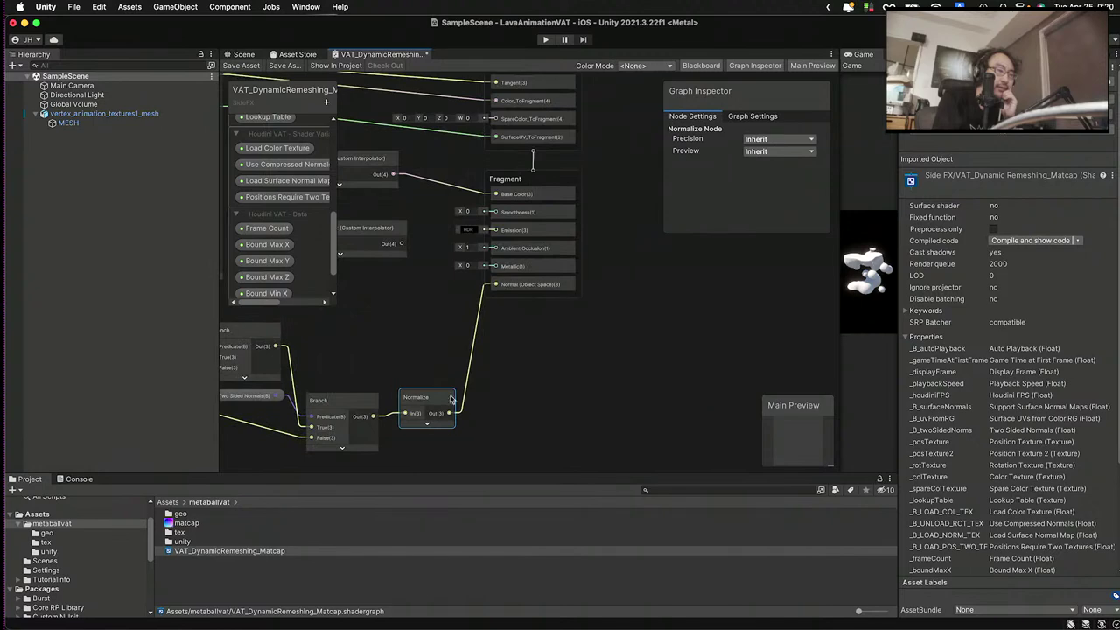
scroll(475, 398, "up", 2)
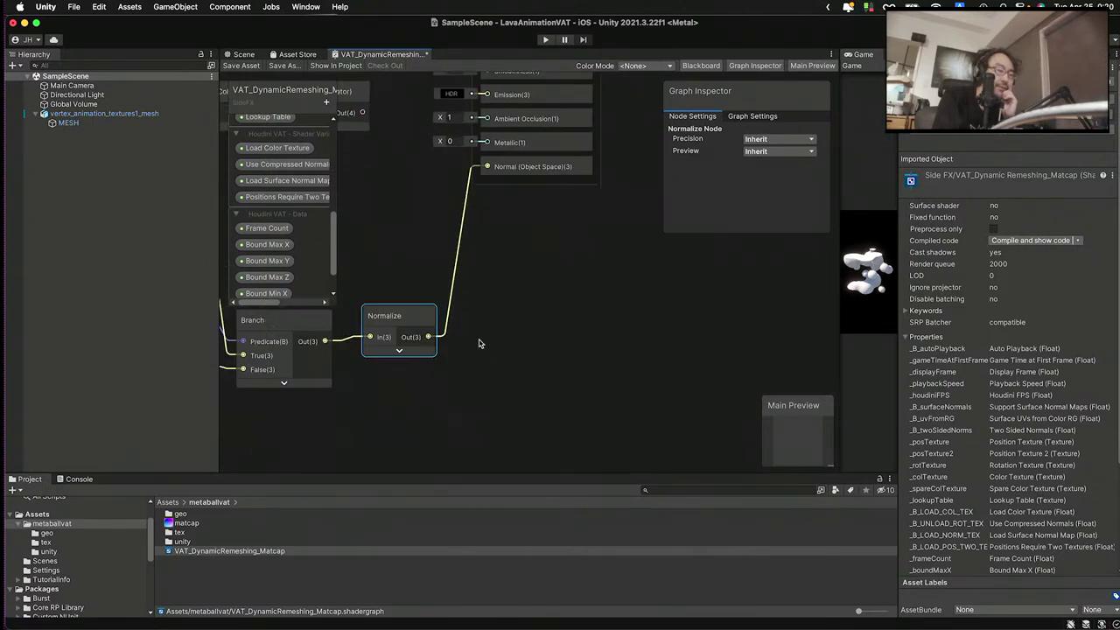
- Nudge the Normalize node slightly down on the shader graph canvas
right_click(518, 351)
left_click(414, 341)
left_click_drag(409, 315, 411, 321)
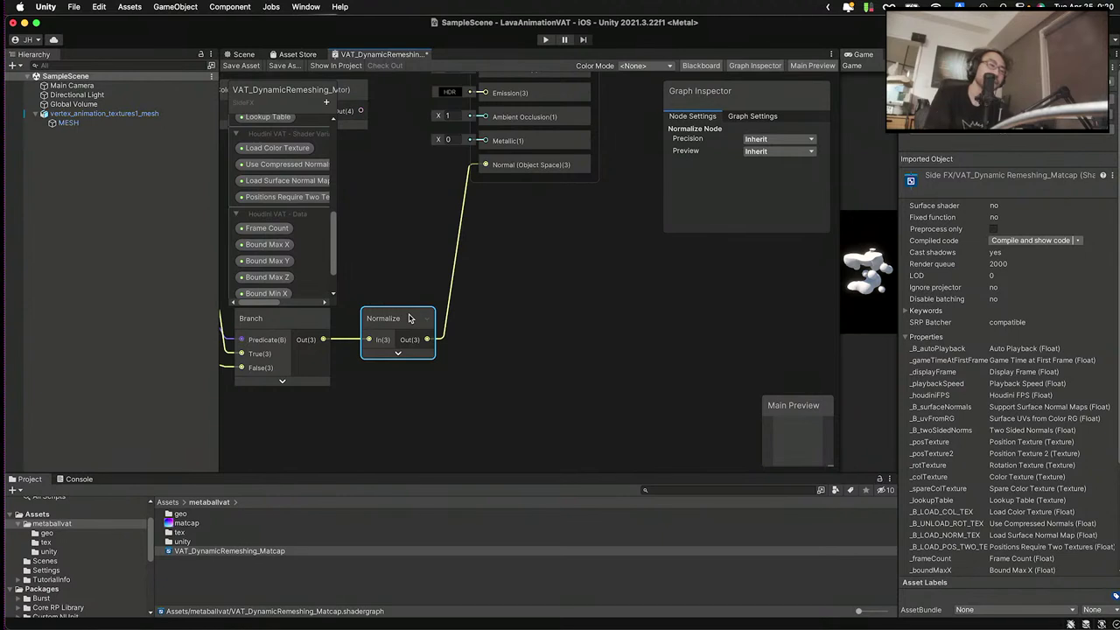
- Add a Transformation Matrix node from a 'tra' search, then delete it as unwanted
right_click(512, 320)
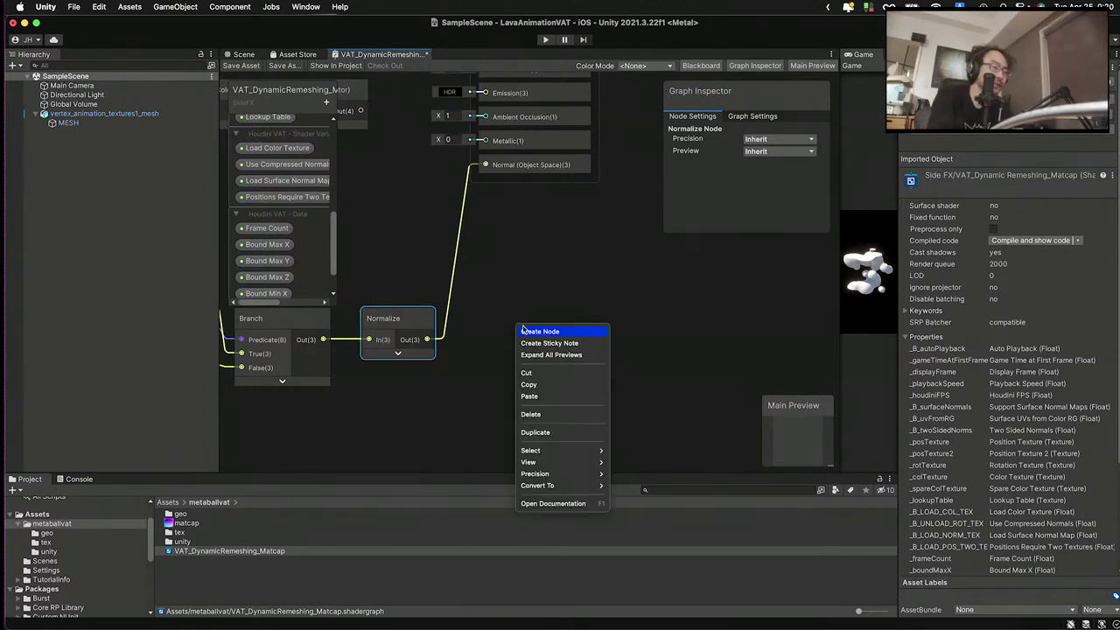
left_click(522, 331)
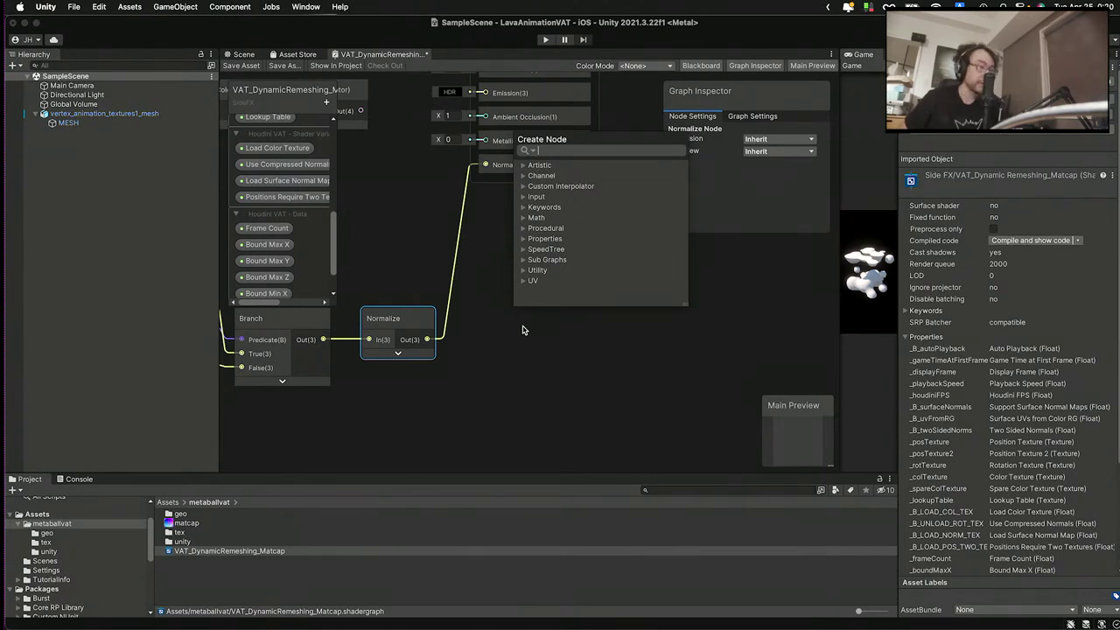
type("tra")
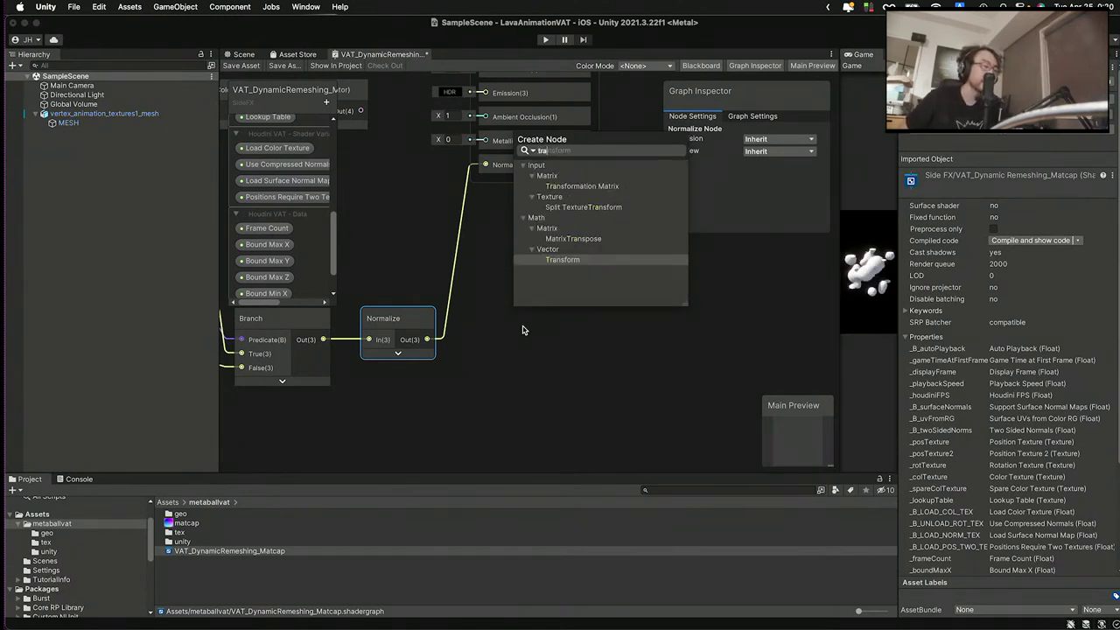
left_click(591, 187)
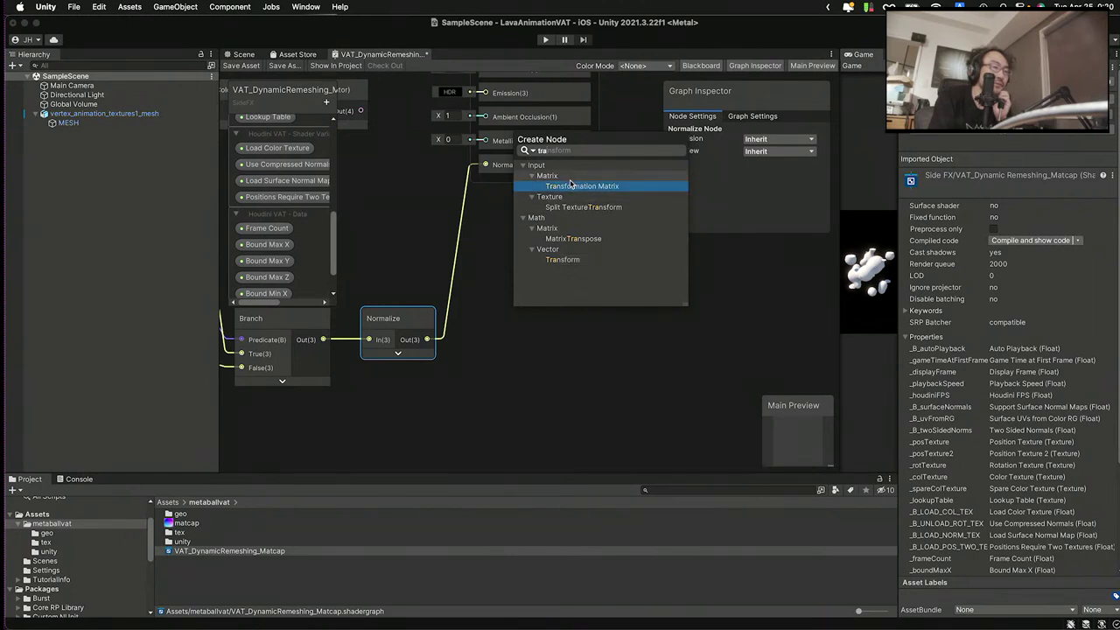
key("Return")
left_click_drag(575, 340, 584, 305)
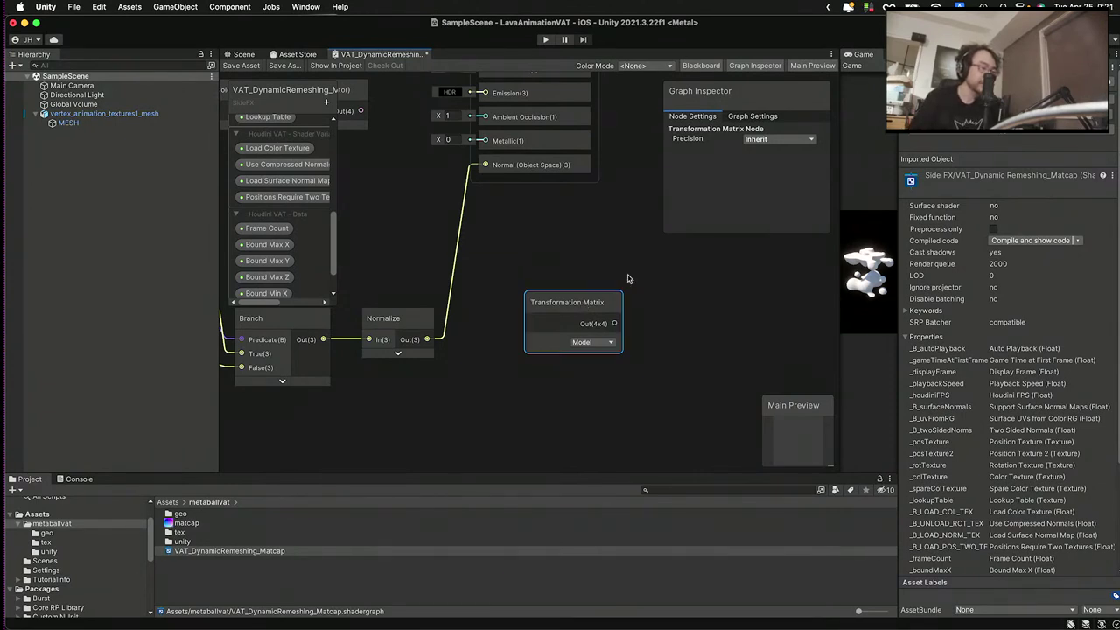
key("Delete")
- Search the node creation menu for 'transform'
right_click(598, 307)
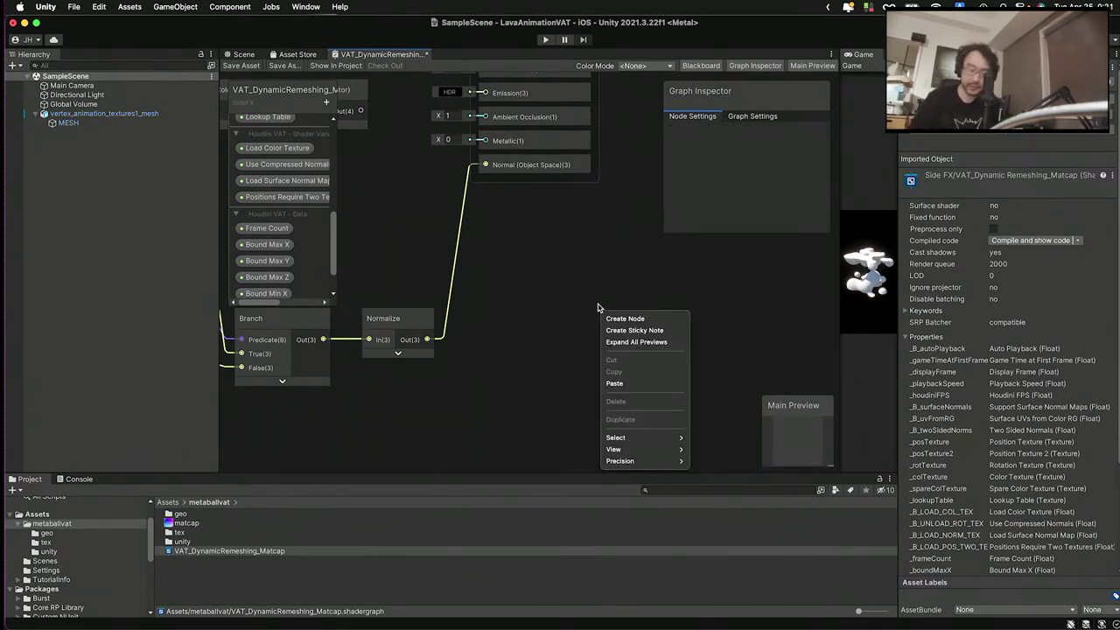
left_click(624, 318)
type("tr")
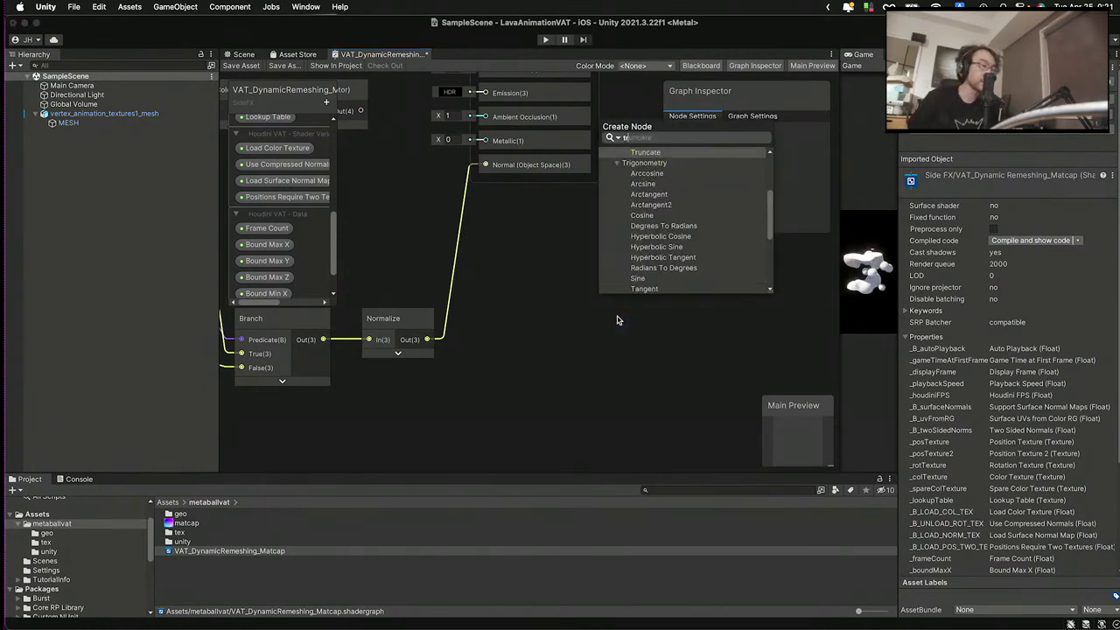
type("ansform")
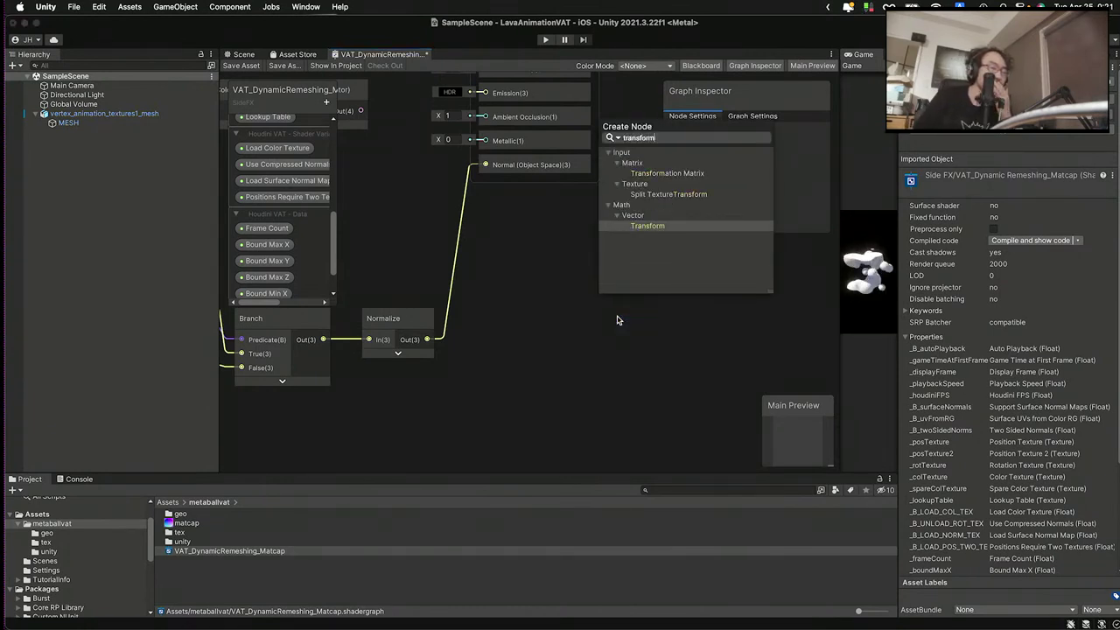
- Add the Transform node beside Normalize and wire Normalize's output into it
left_click(654, 228)
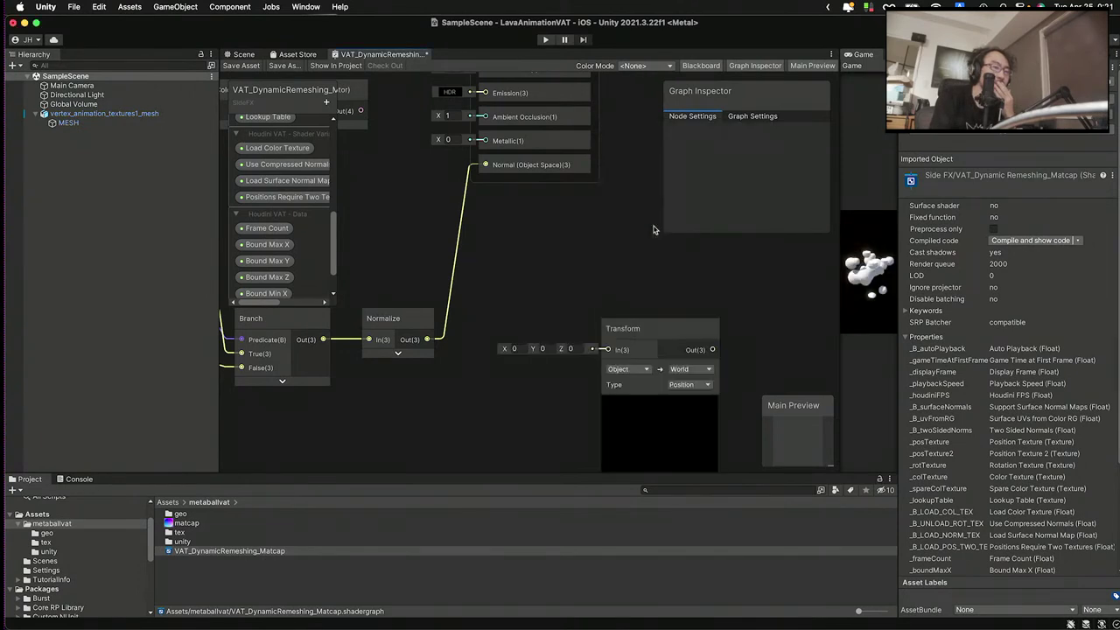
left_click_drag(650, 339, 644, 286)
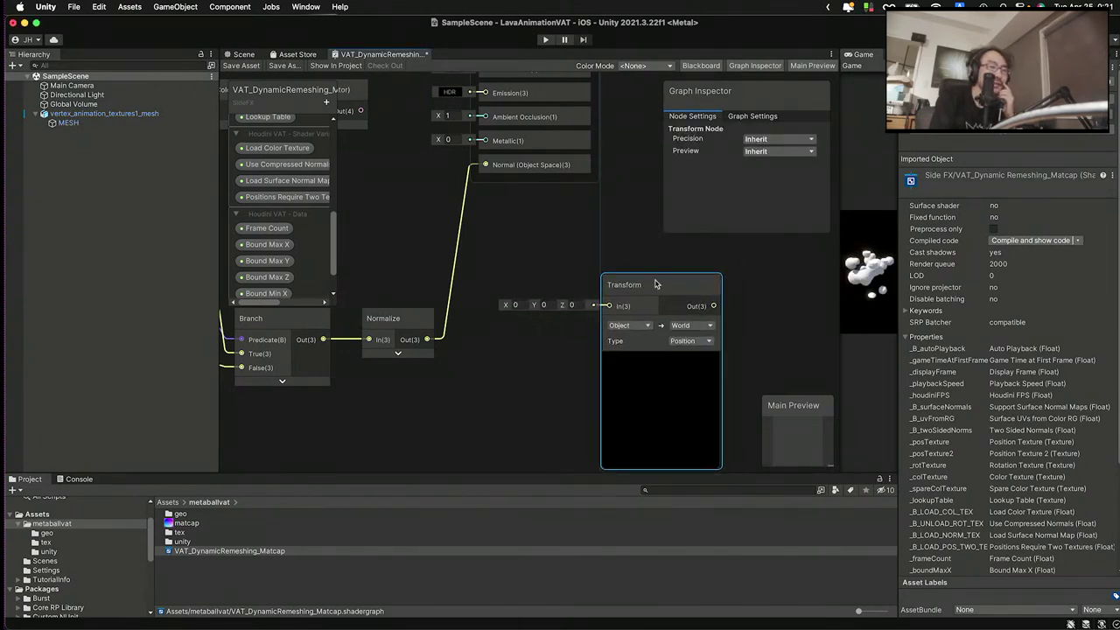
left_click_drag(635, 285, 634, 286)
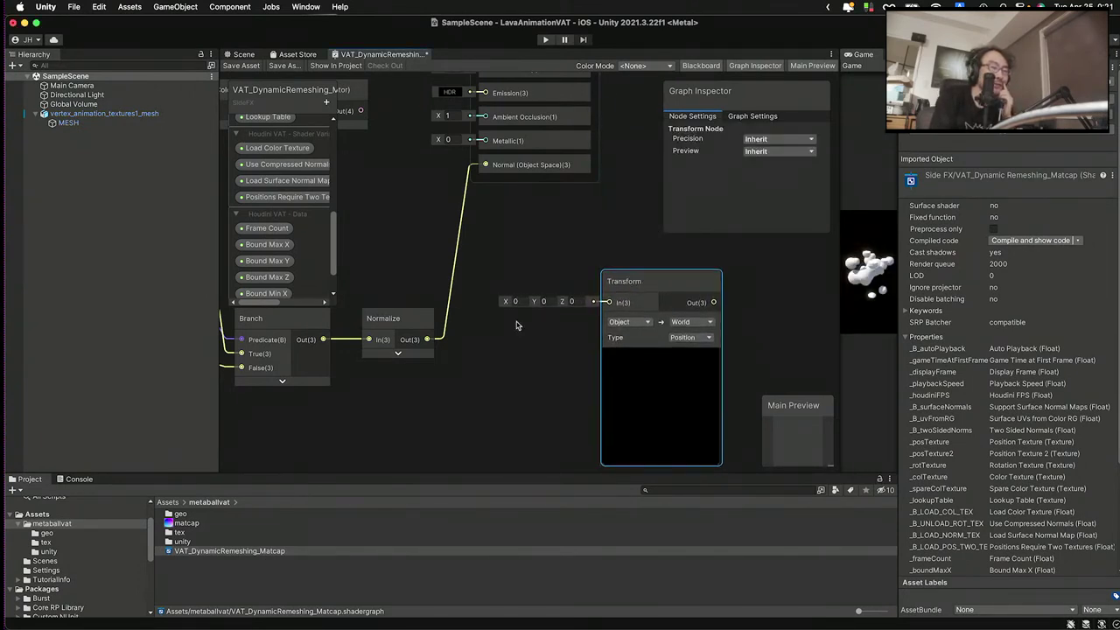
left_click_drag(443, 342, 609, 302)
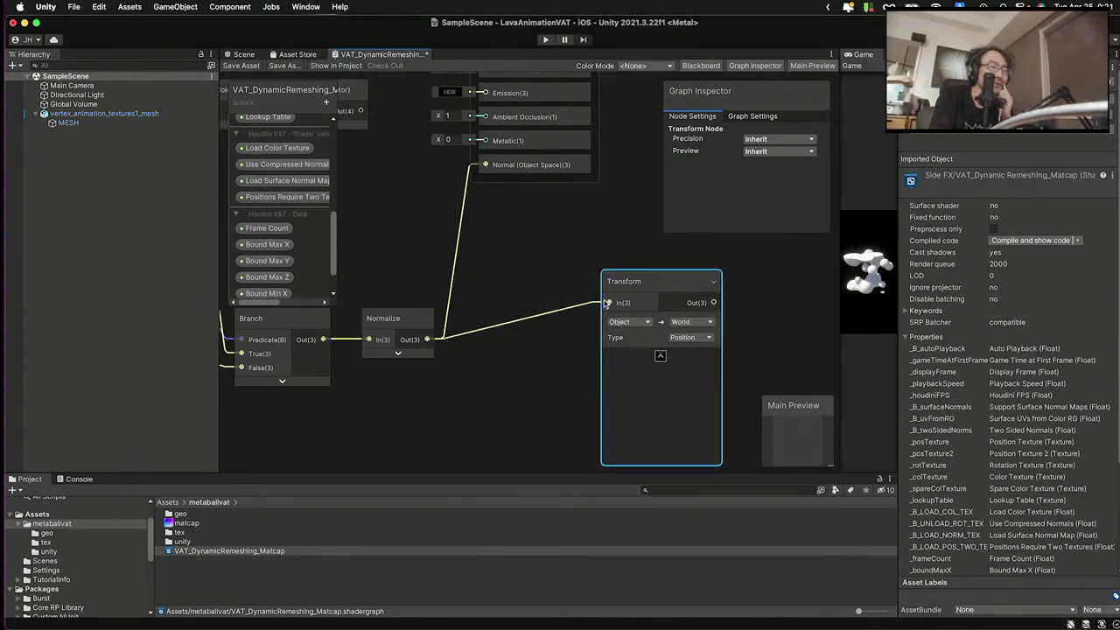
middle_click_drag(556, 365, 518, 359)
scroll(518, 359, "up", 2)
- Set the Transform node to convert from World space to View space
left_click(553, 302)
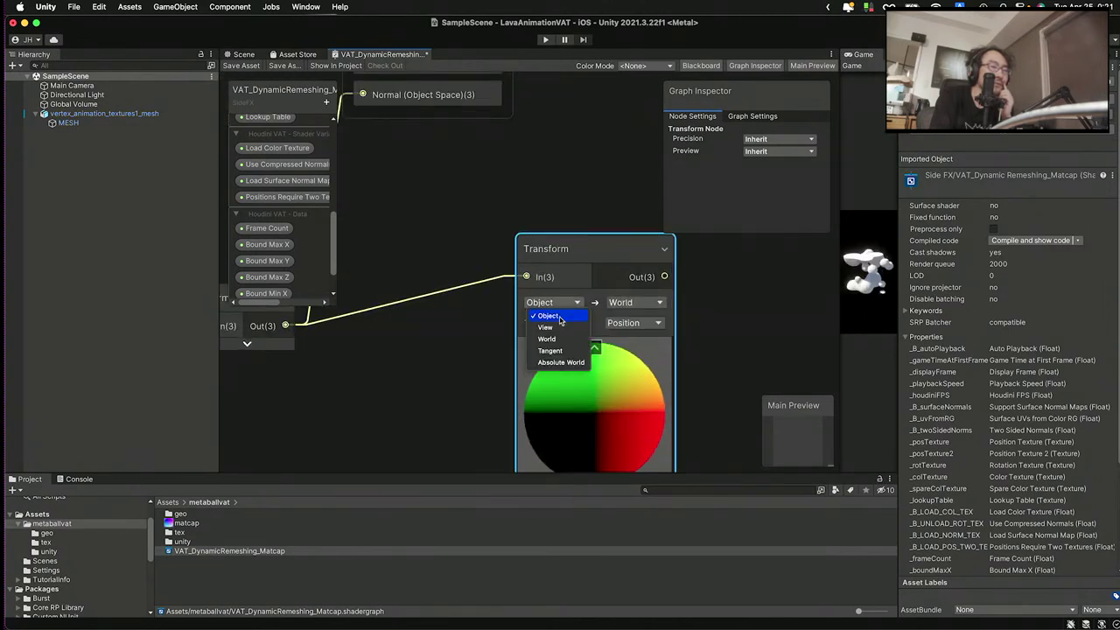
left_click(447, 351)
left_click(635, 301)
left_click(735, 306)
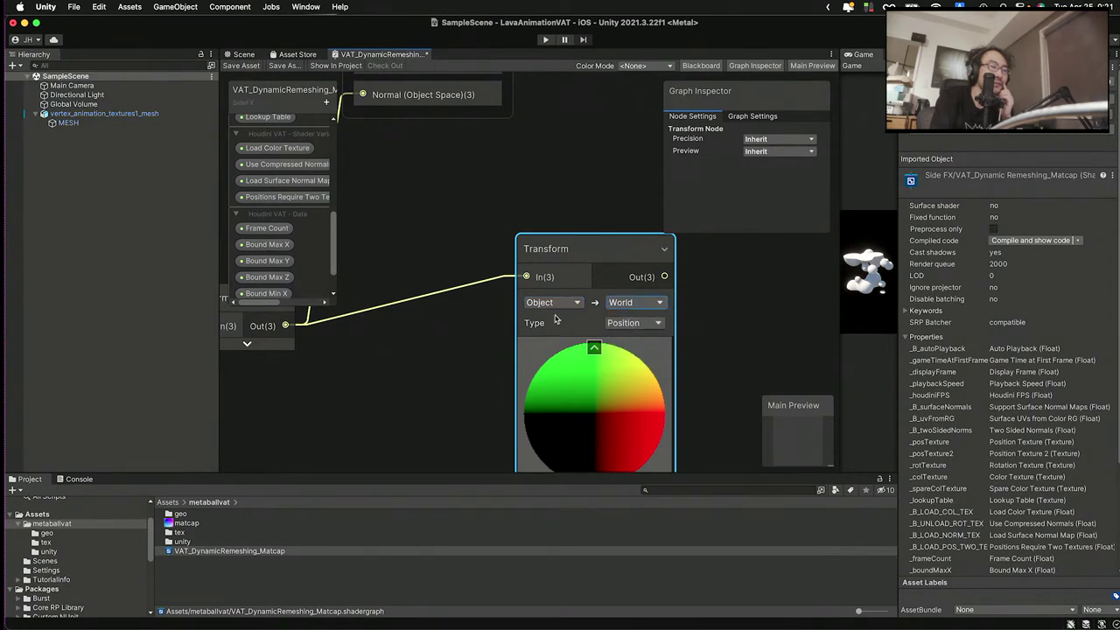
left_click(566, 302)
left_click(563, 339)
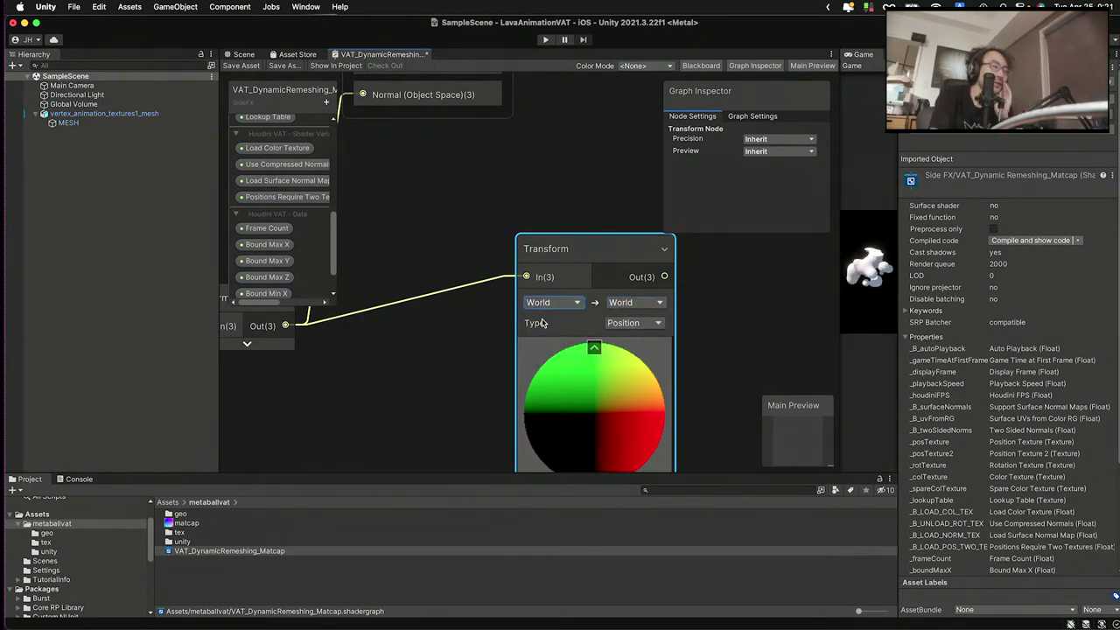
left_click(624, 303)
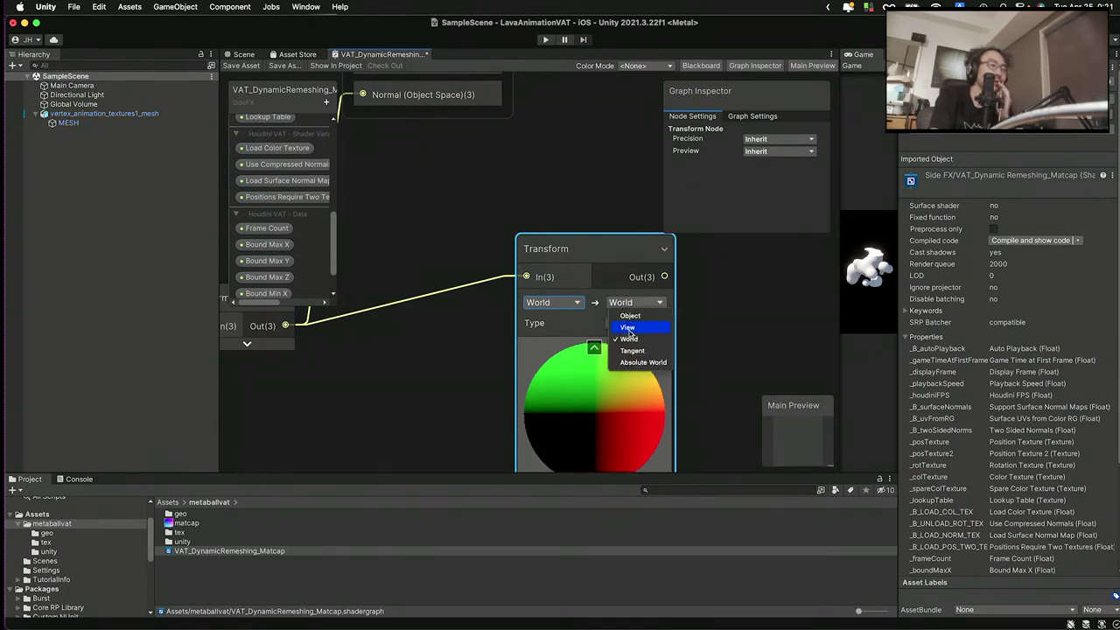
left_click(628, 328)
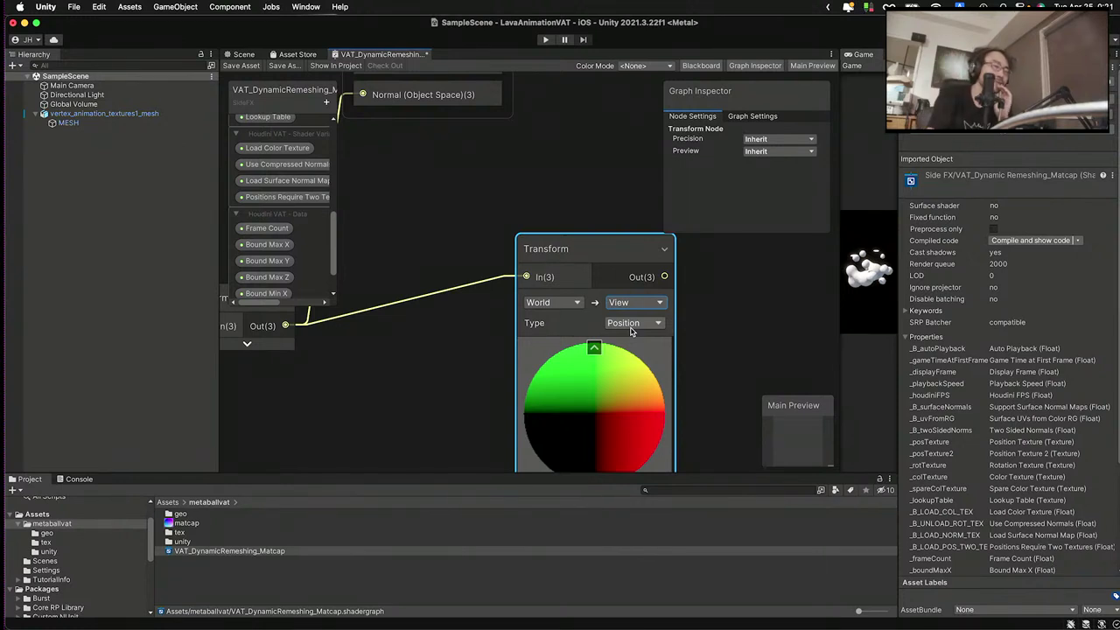
- Set the Transform node's Type to Direction
scroll(642, 332, "down", 2)
left_click_drag(633, 283, 609, 289)
scroll(609, 297, "up", 4)
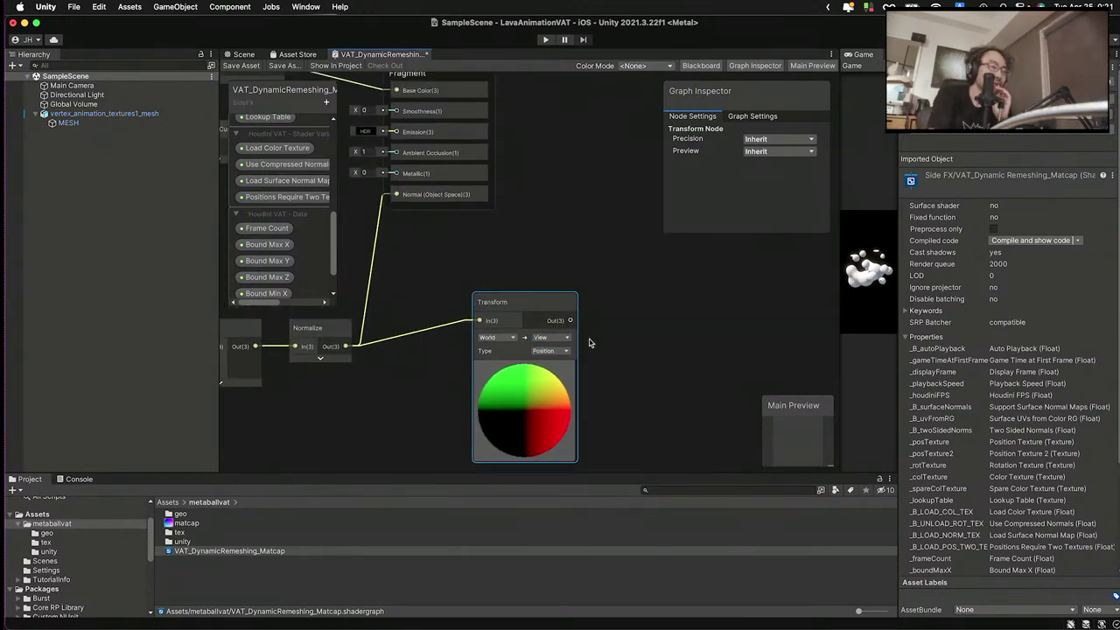
scroll(483, 363, "down", 1)
left_click(503, 359)
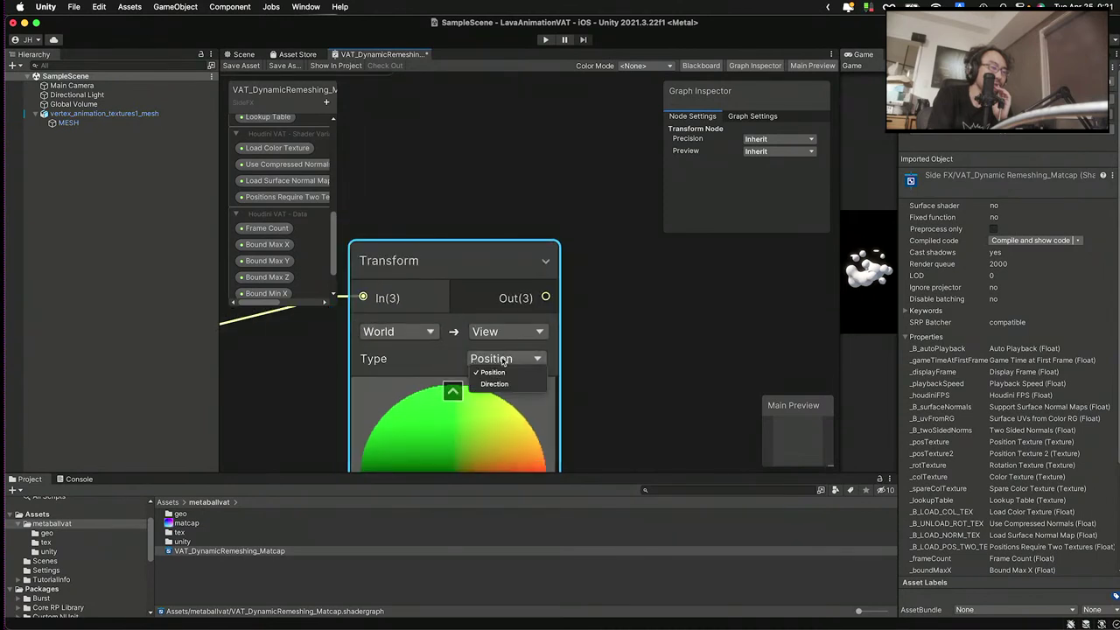
left_click(504, 382)
scroll(525, 372, "down", 3)
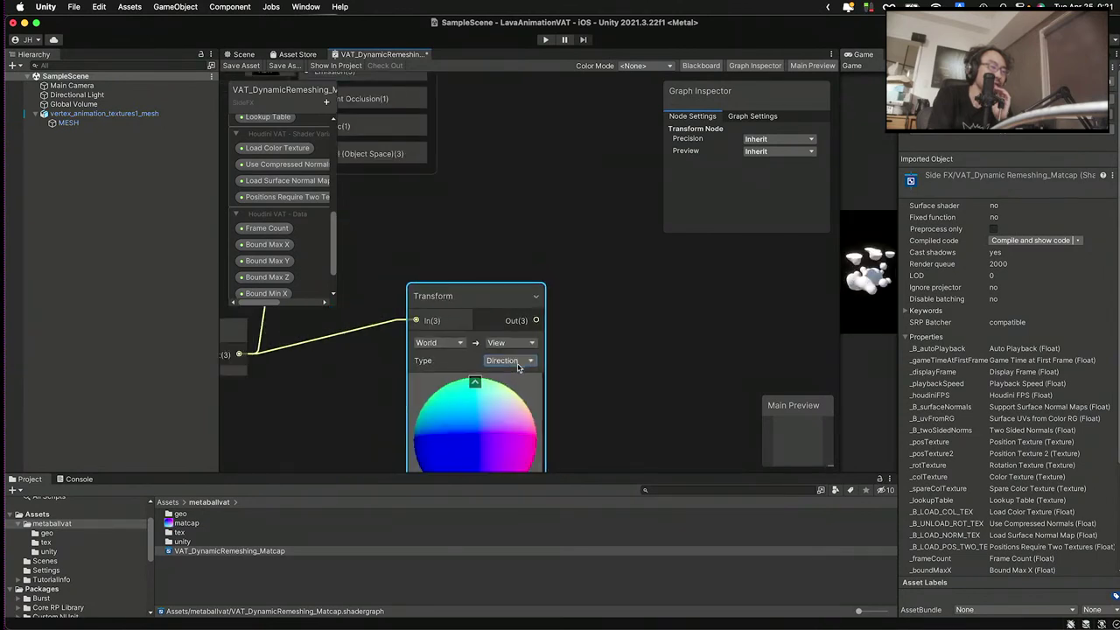
scroll(529, 372, "up", 2)
scroll(529, 372, "up", 1)
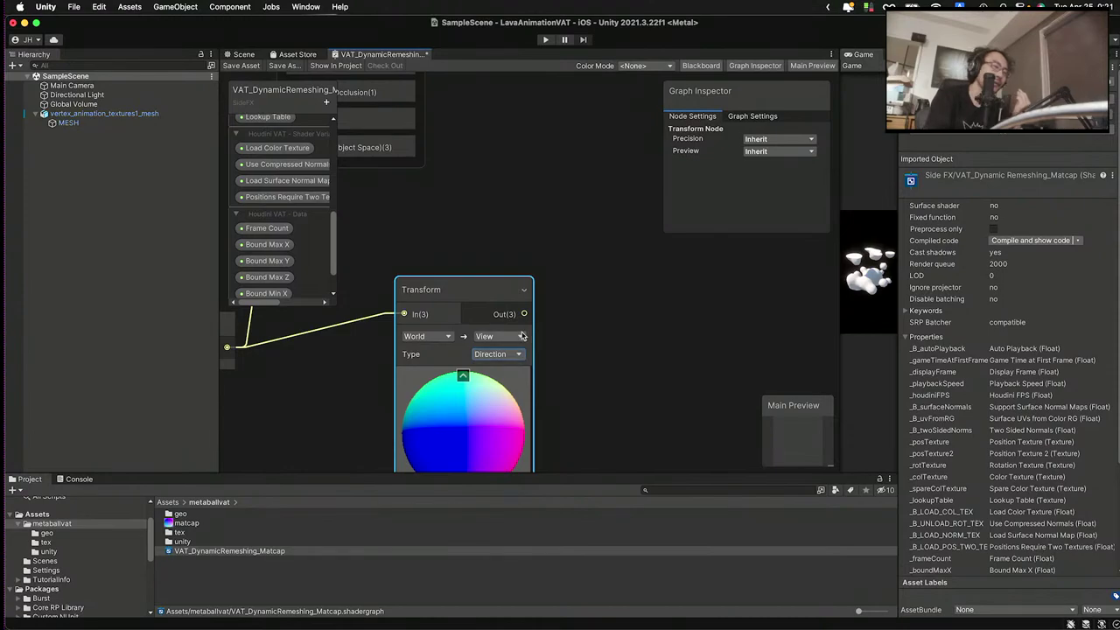
scroll(522, 336, "down", 8)
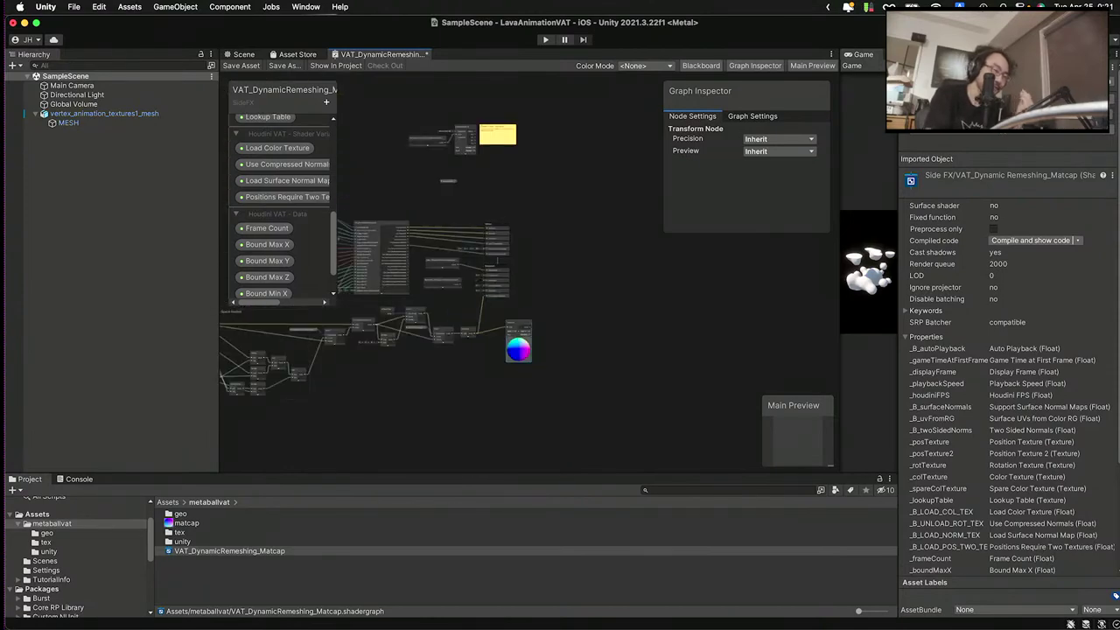
key("ctrl+Up")
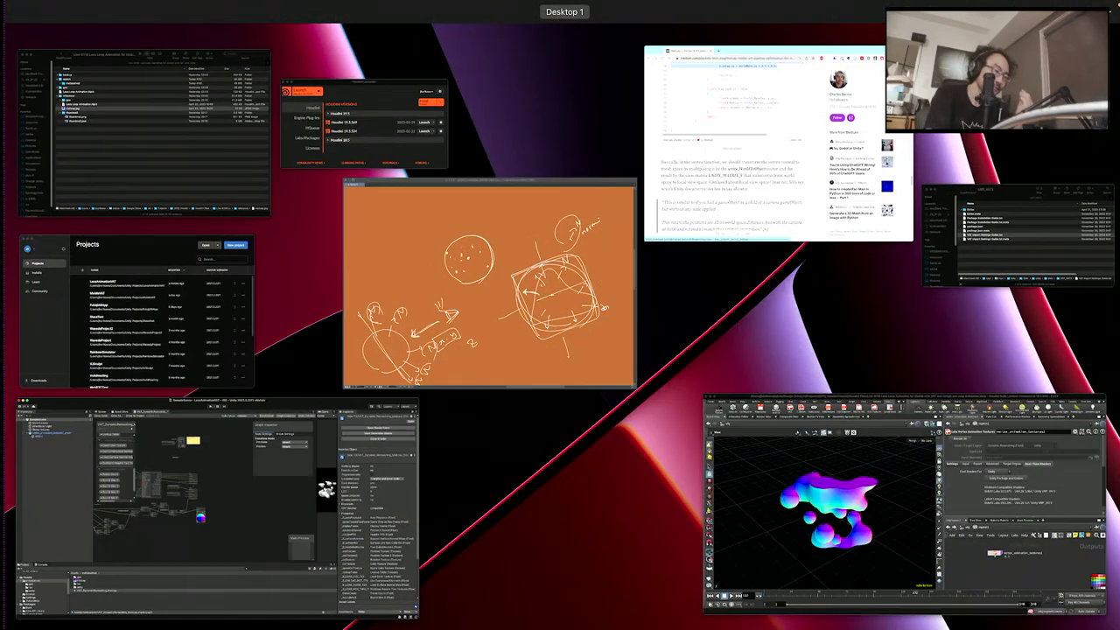
left_click(452, 331)
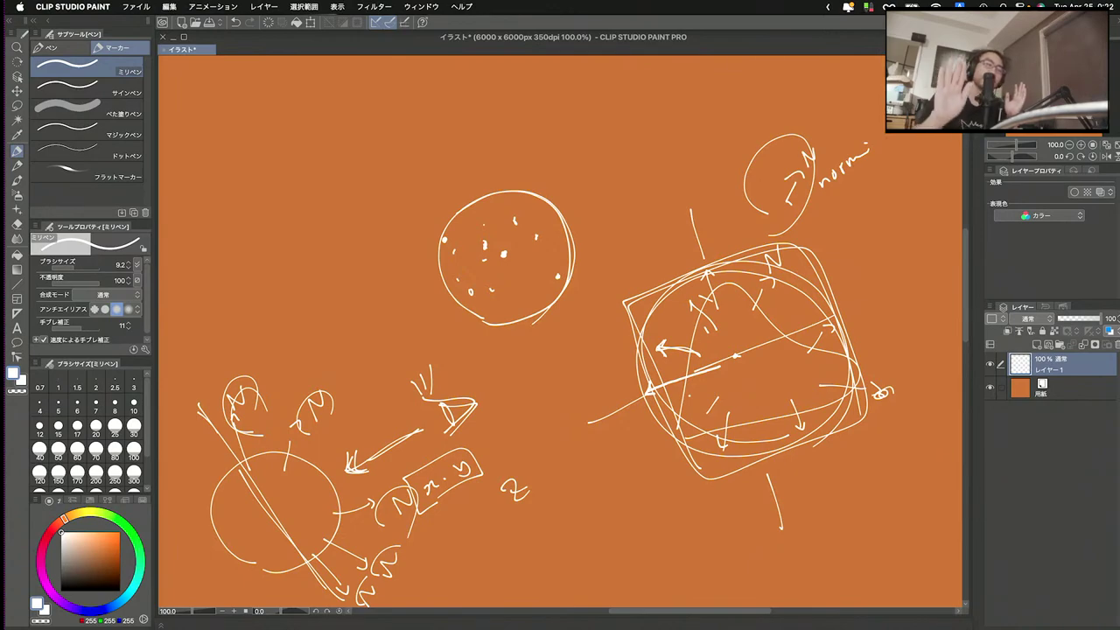
key("ctrl+Up")
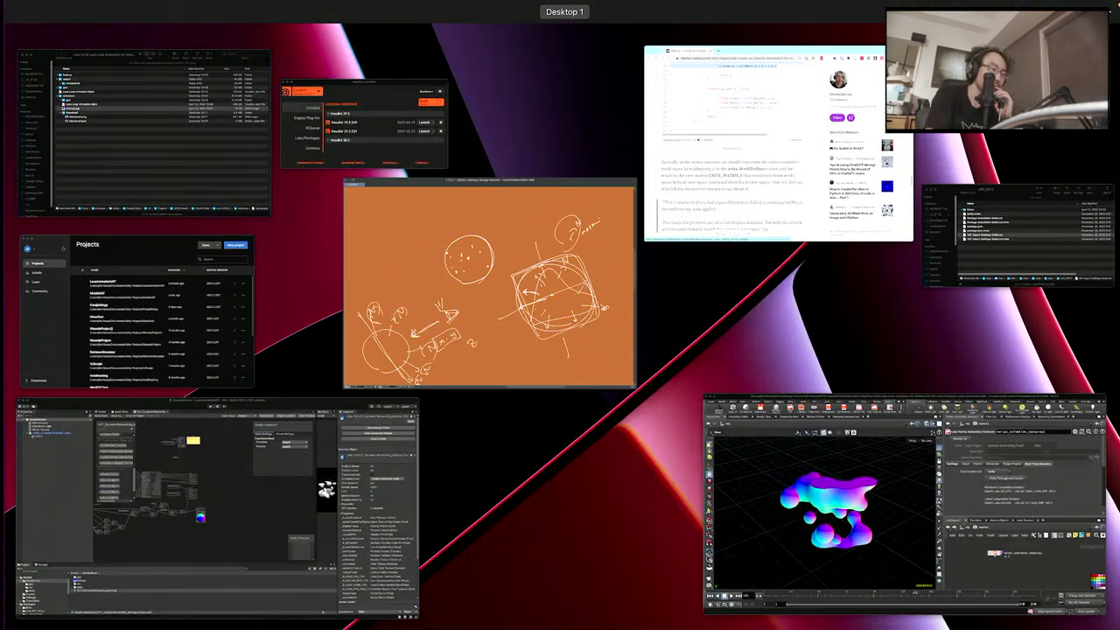
- Move the MatcapTex property node to sit just above the Transform node
left_click(264, 510)
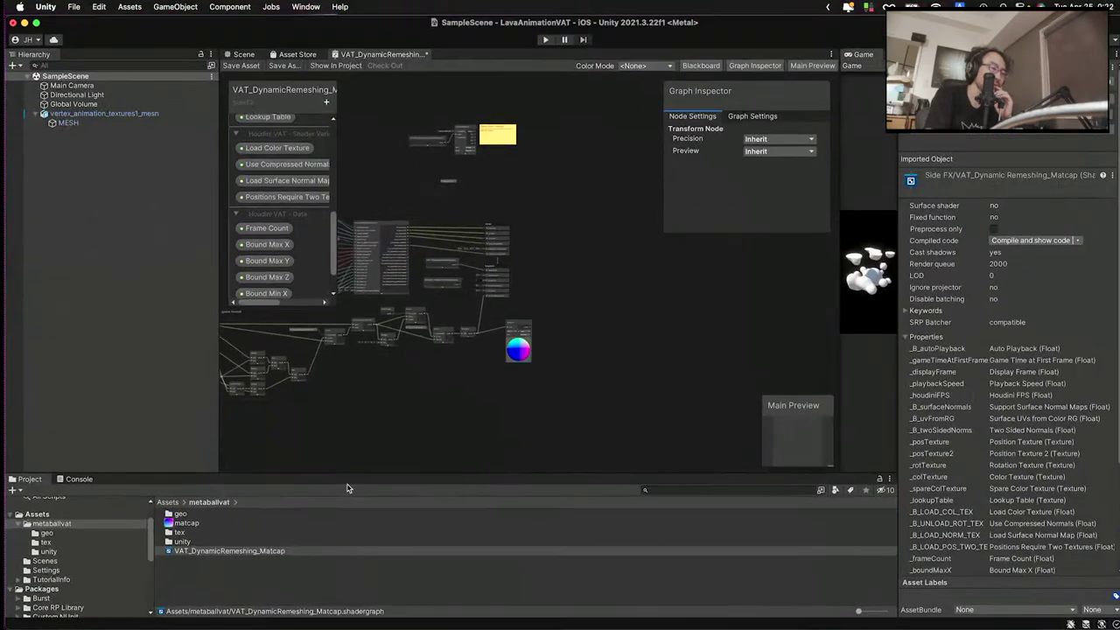
scroll(541, 316, "down", 5)
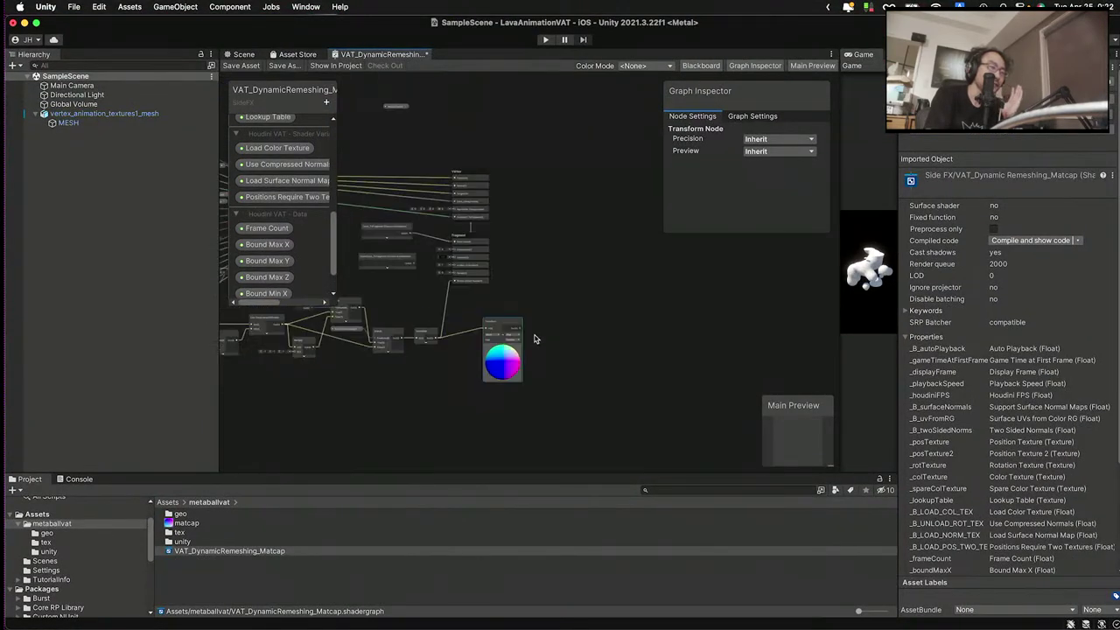
scroll(456, 256, "up", 5)
left_click_drag(419, 234, 636, 410)
middle_click_drag(649, 421, 612, 309)
scroll(613, 309, "up", 3)
left_click_drag(595, 208, 552, 366)
middle_click_drag(552, 367, 552, 331)
- Settle the Transform node back into place below MatcapTex
left_click_drag(552, 331, 549, 335)
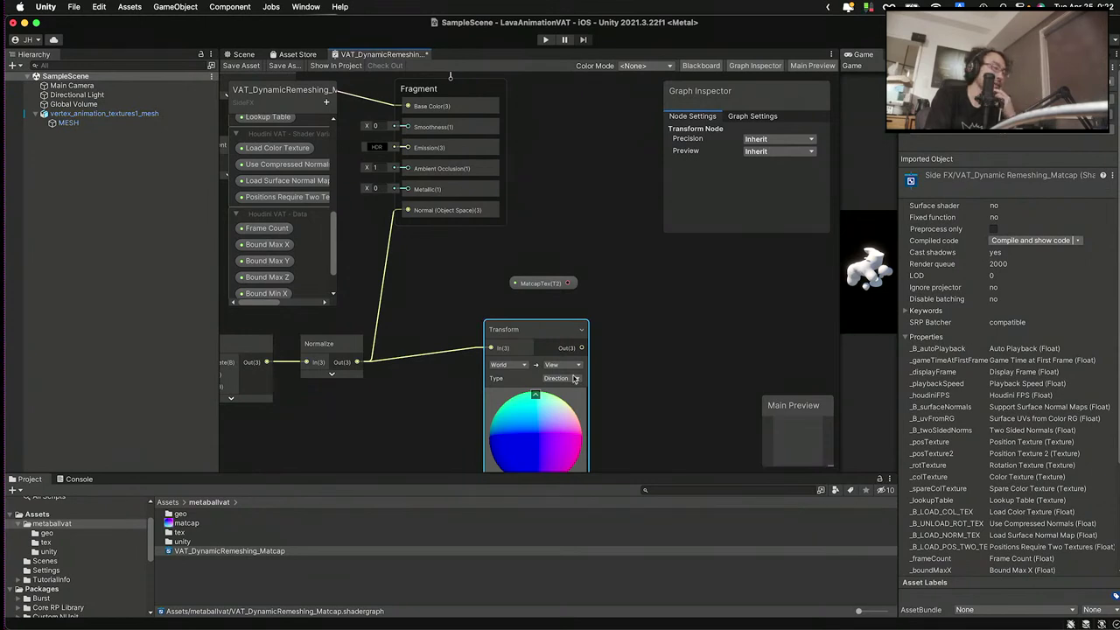
scroll(575, 378, "up", 2)
mouse_move(529, 317)
left_mouse_down()
mouse_move(512, 326)
mouse_move(530, 320)
left_mouse_up()
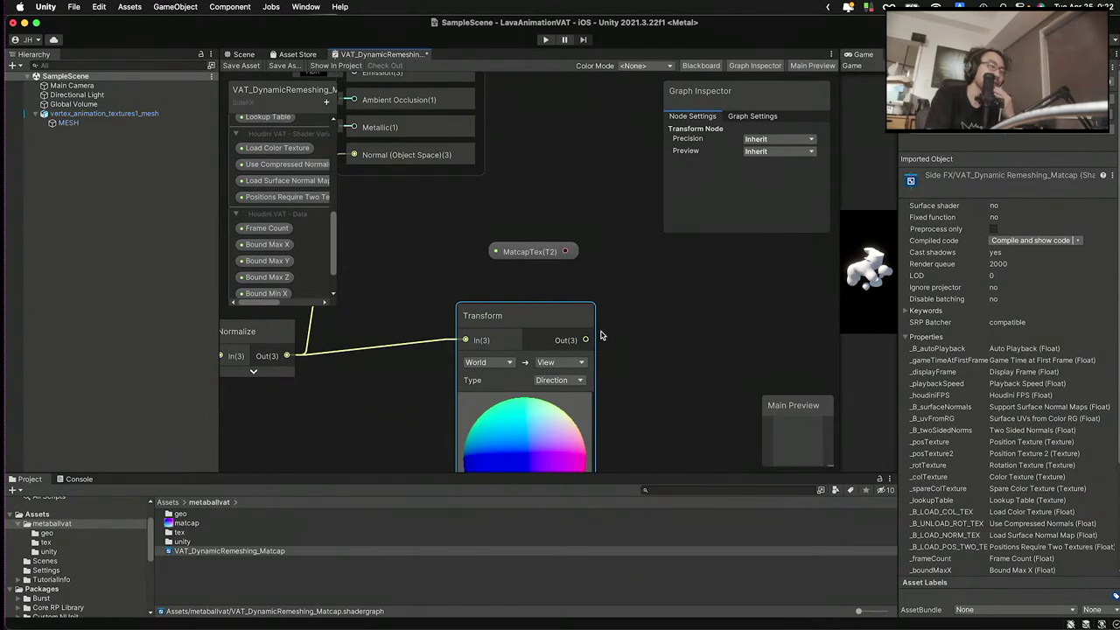
scroll(595, 337, "down", 3)
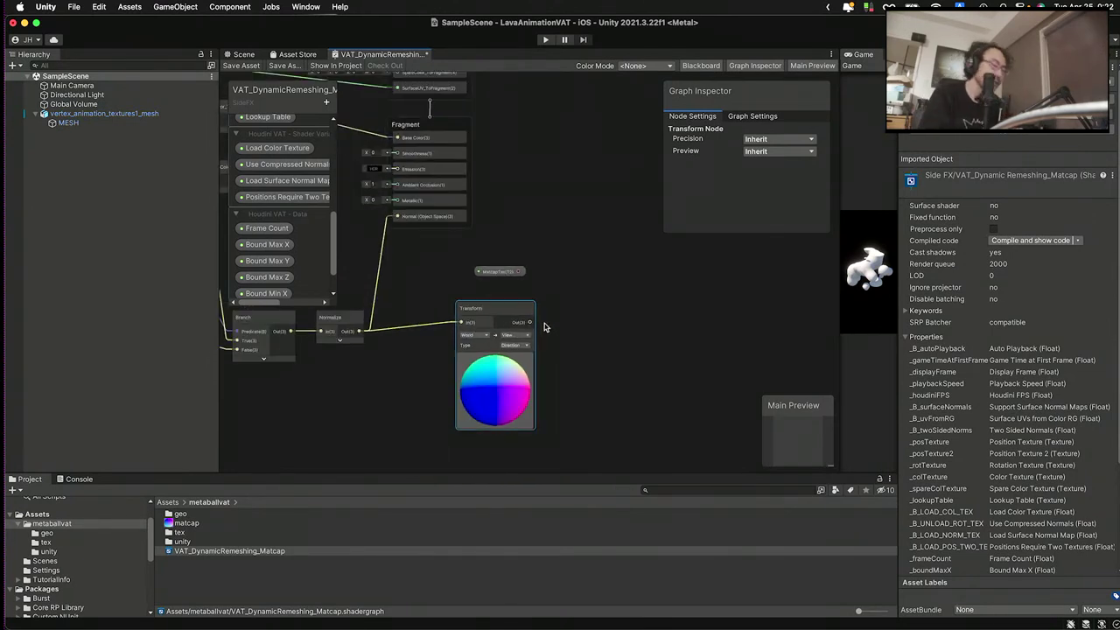
scroll(551, 323, "up", 3)
right_click(577, 317)
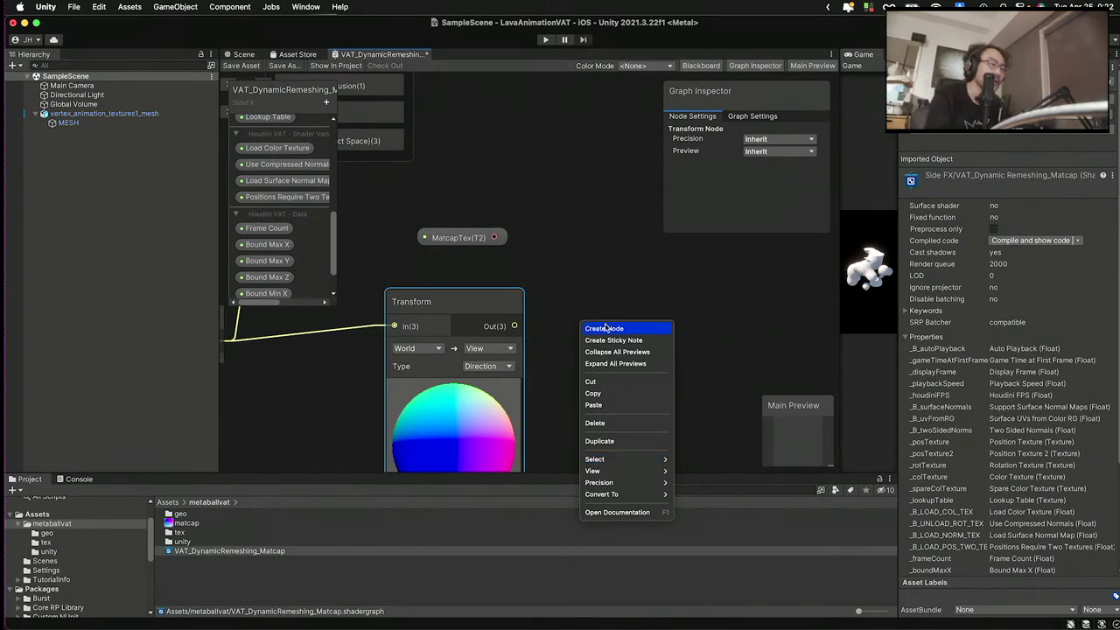
- Add a Remap node fed by Transform's output, with In Min Max set to -1,1
left_click(609, 331)
type("rema")
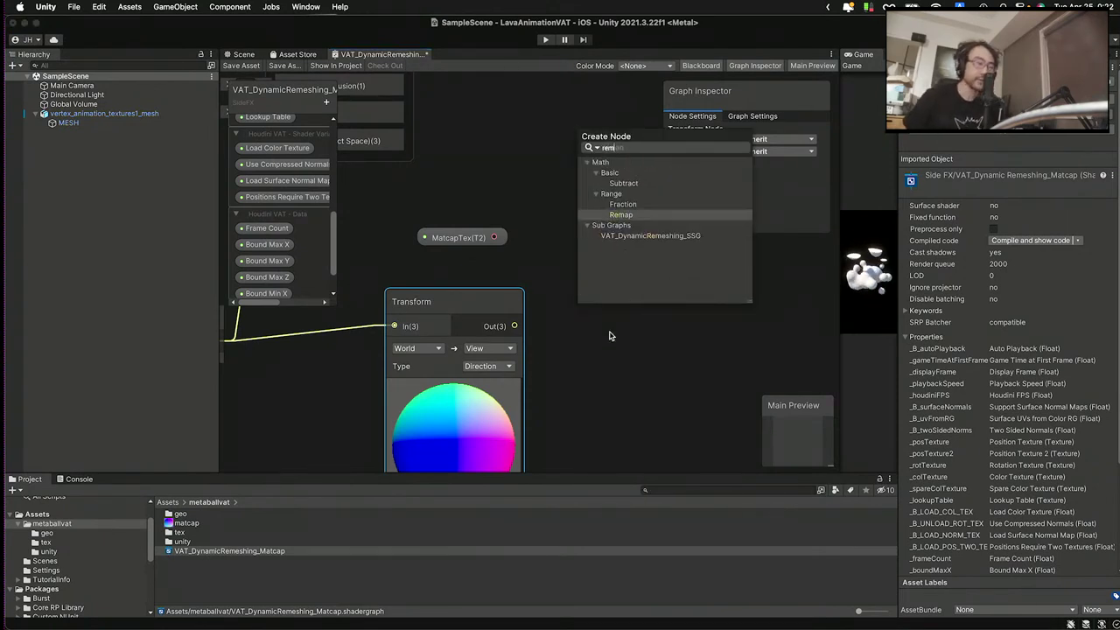
left_click(621, 195)
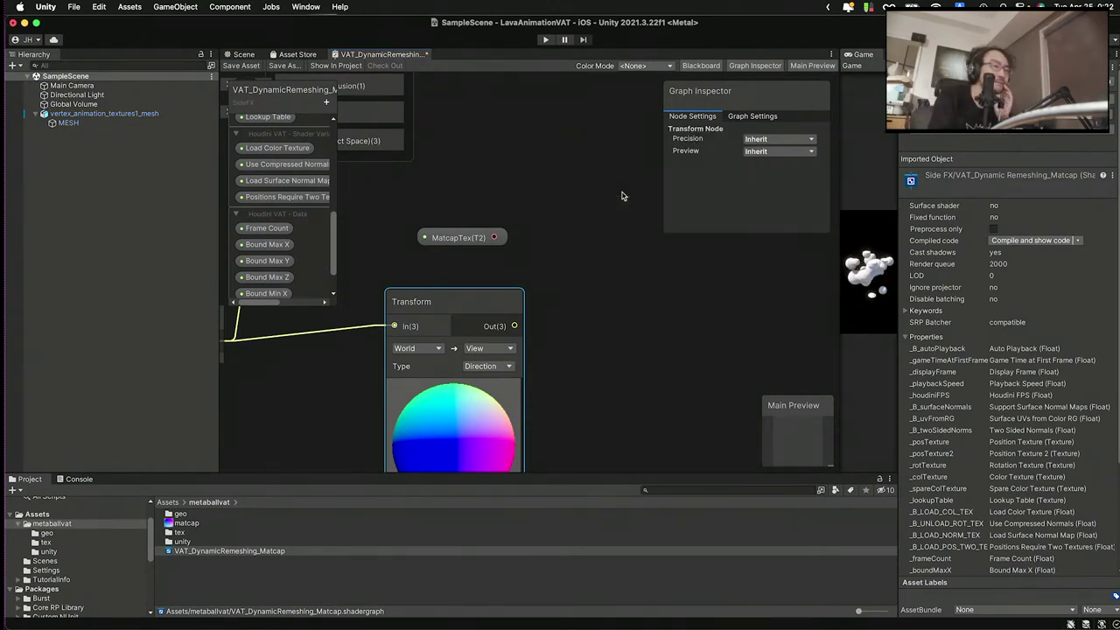
left_click_drag(623, 343, 673, 303)
left_click_drag(514, 326, 636, 325)
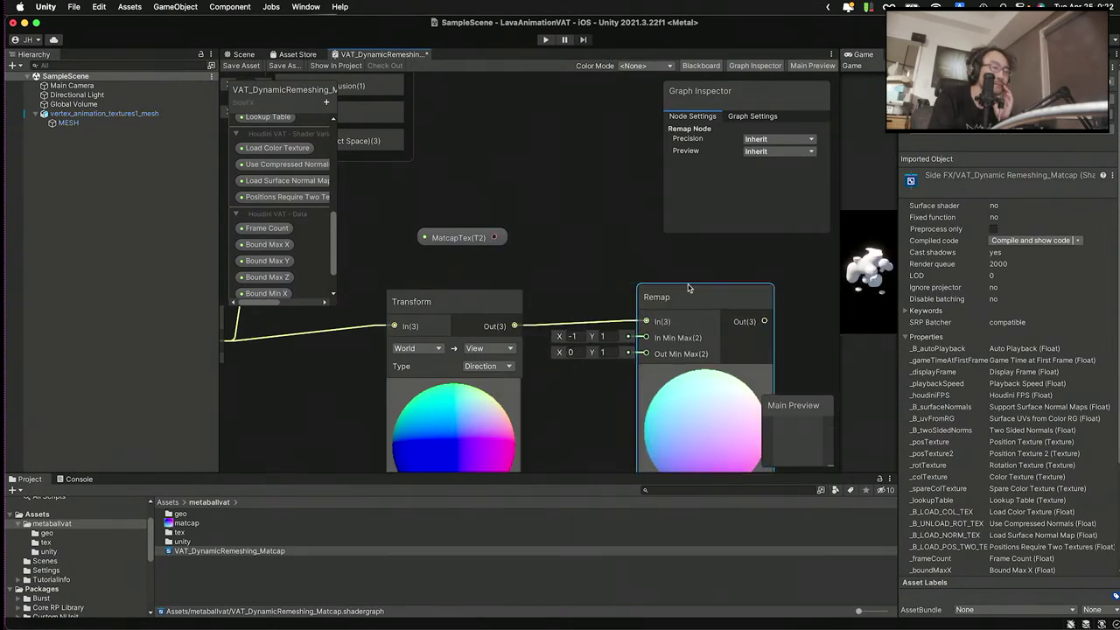
left_click(593, 329)
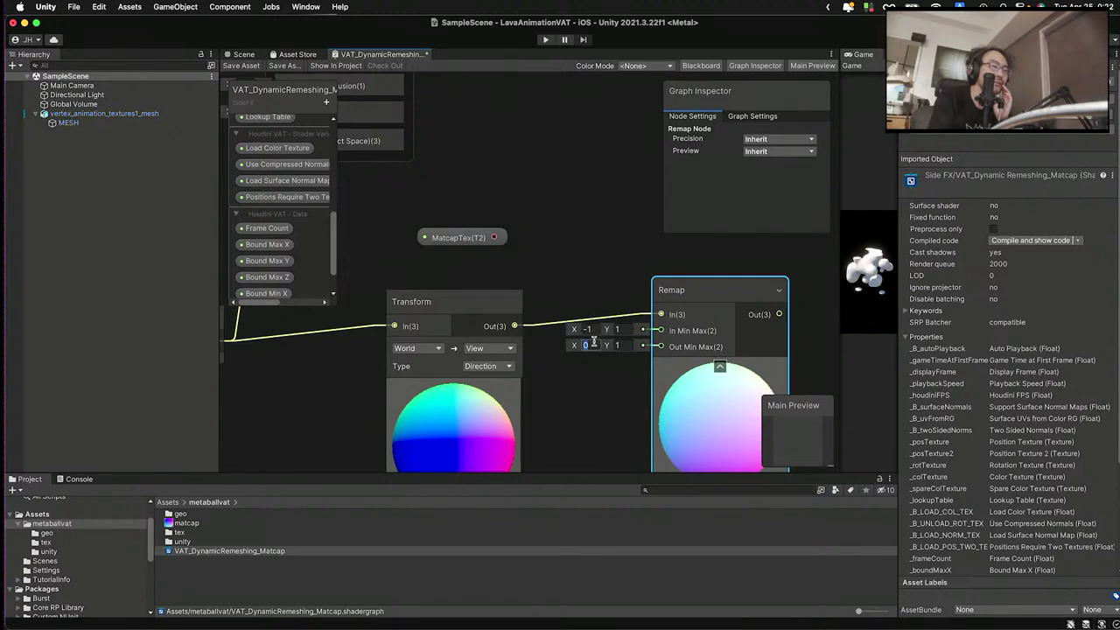
- Add a Sample Texture 2D taking MatcapTex as Texture and the Remap output as UV
scroll(584, 304, "down", 2)
left_click_drag(420, 260, 630, 260)
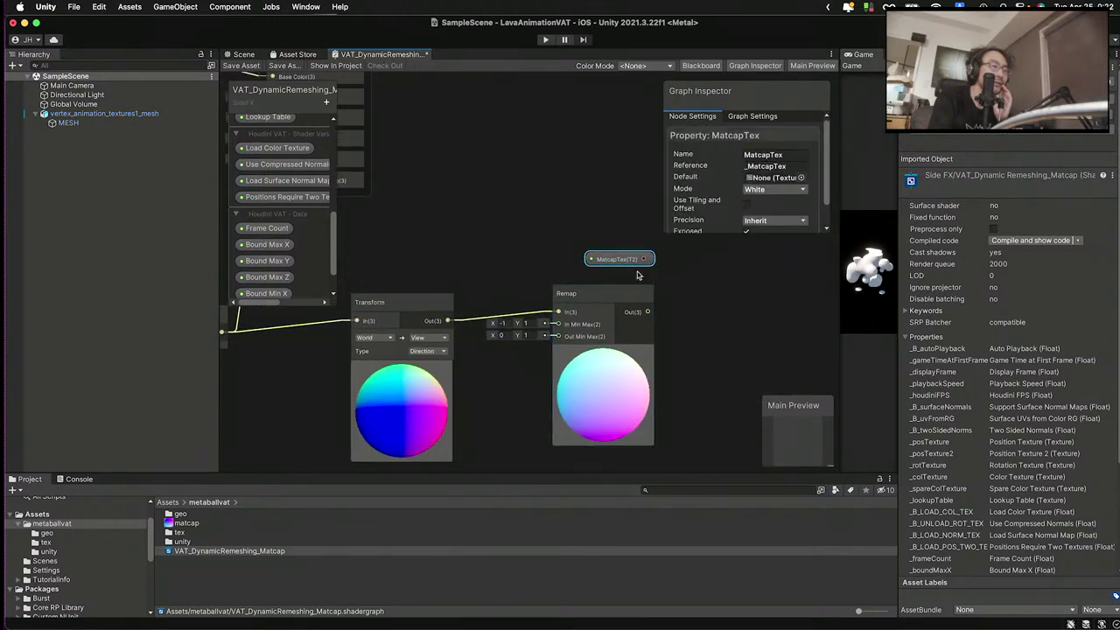
right_click(637, 274)
middle_click_drag(697, 293, 594, 306)
right_click(595, 306)
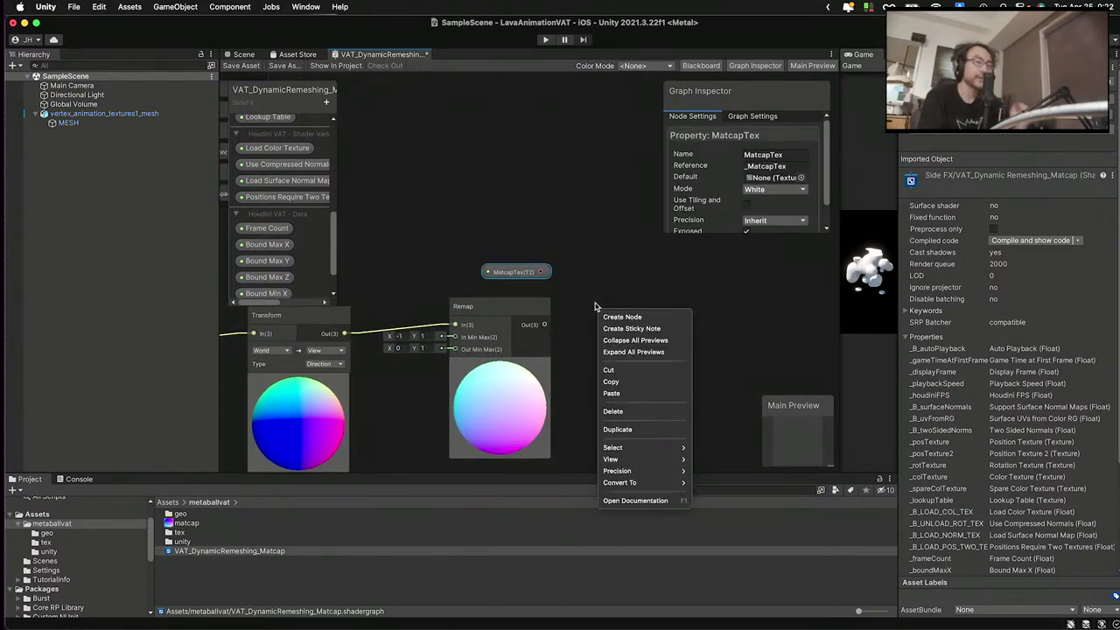
left_click(610, 317)
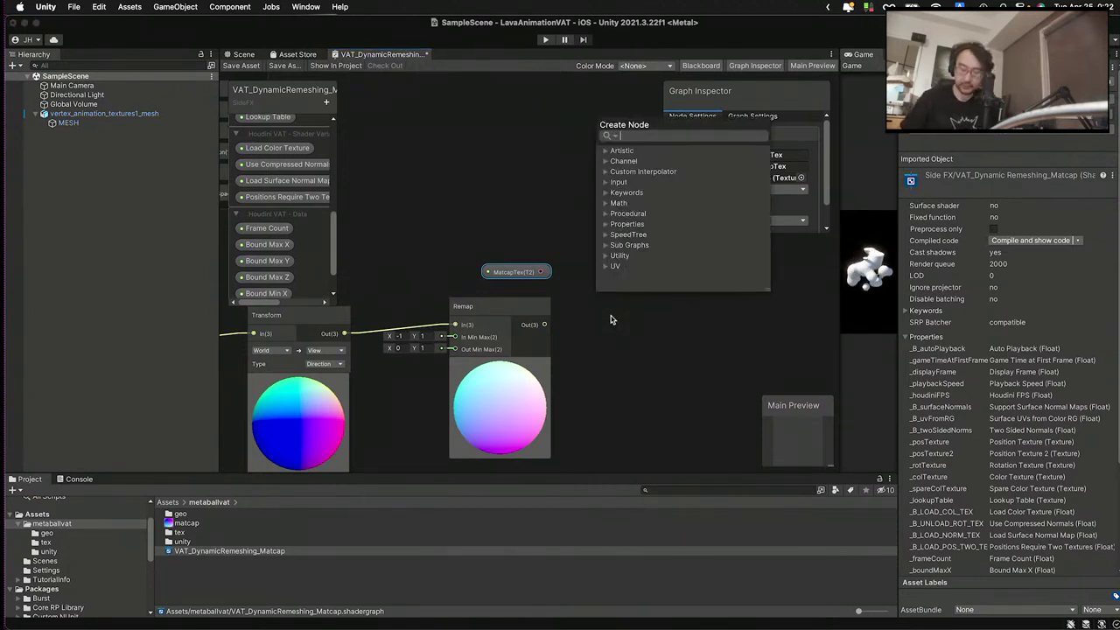
type("sample tecx")
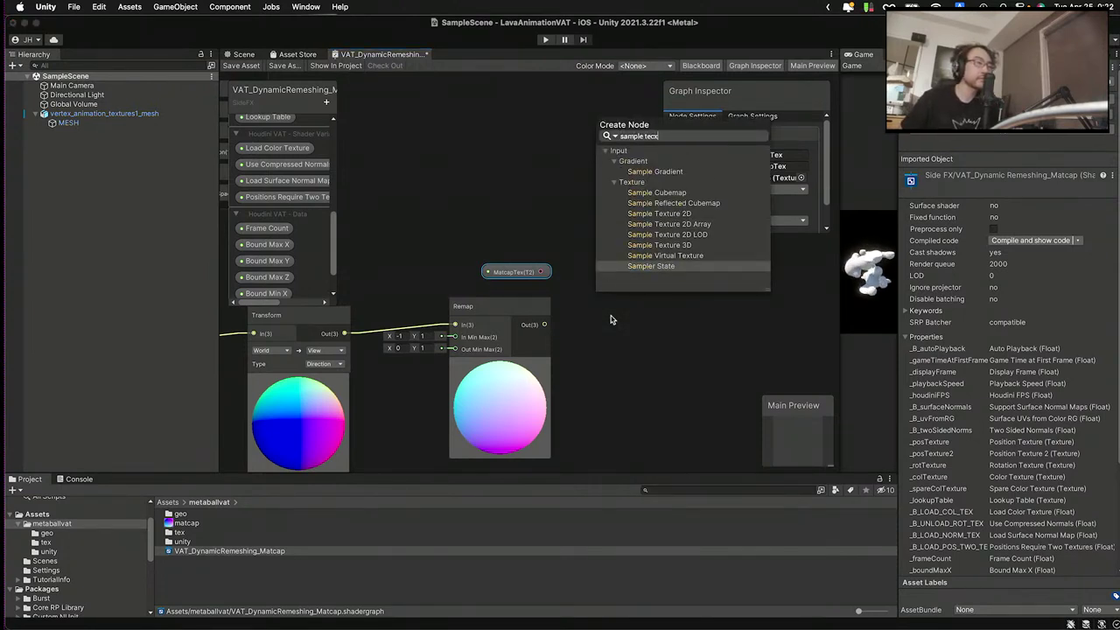
left_click(681, 217)
left_click_drag(632, 323, 669, 300)
left_click_drag(541, 271, 639, 318)
left_click_drag(548, 325, 641, 331)
- Tidy the layout: align MatcapTex and Sample Texture 2D, shift the master stack right
left_click(592, 354)
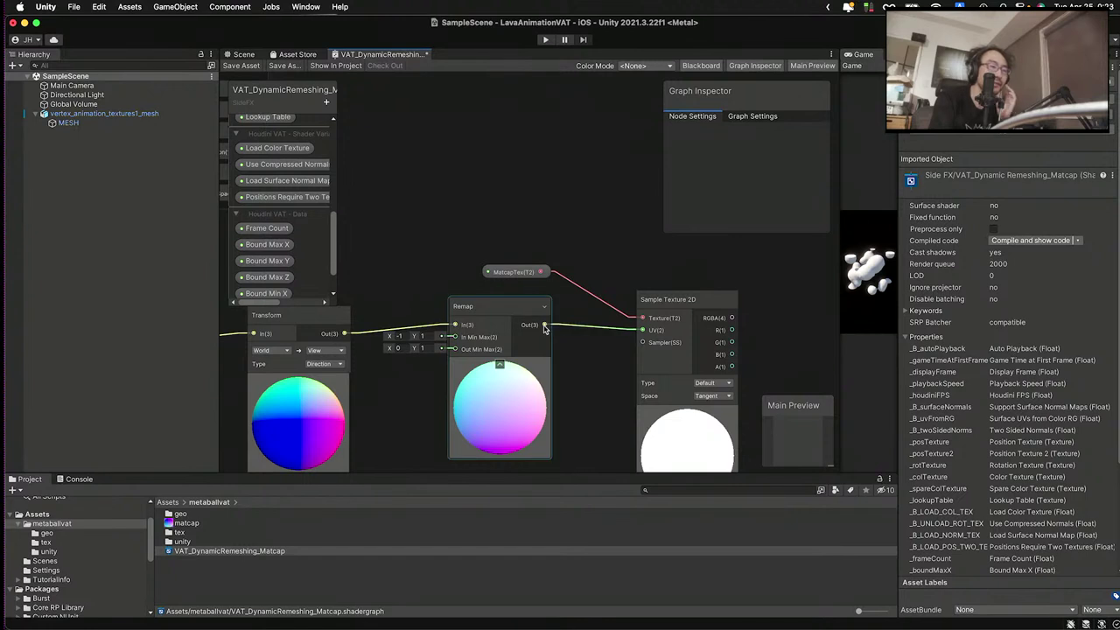
left_click_drag(657, 308, 651, 289)
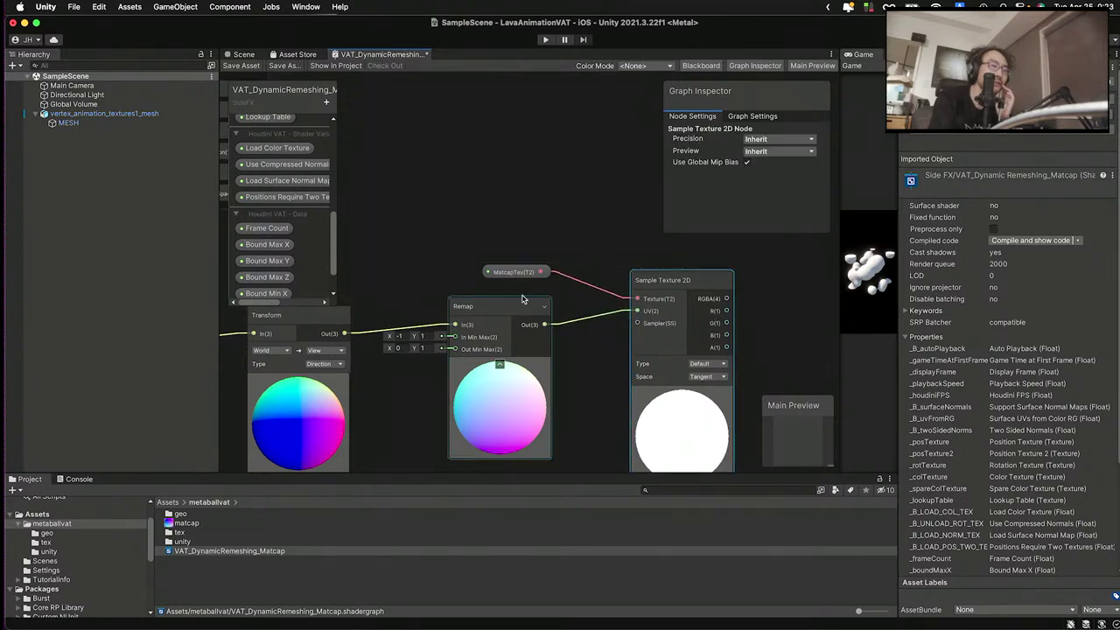
left_click_drag(534, 275, 560, 273)
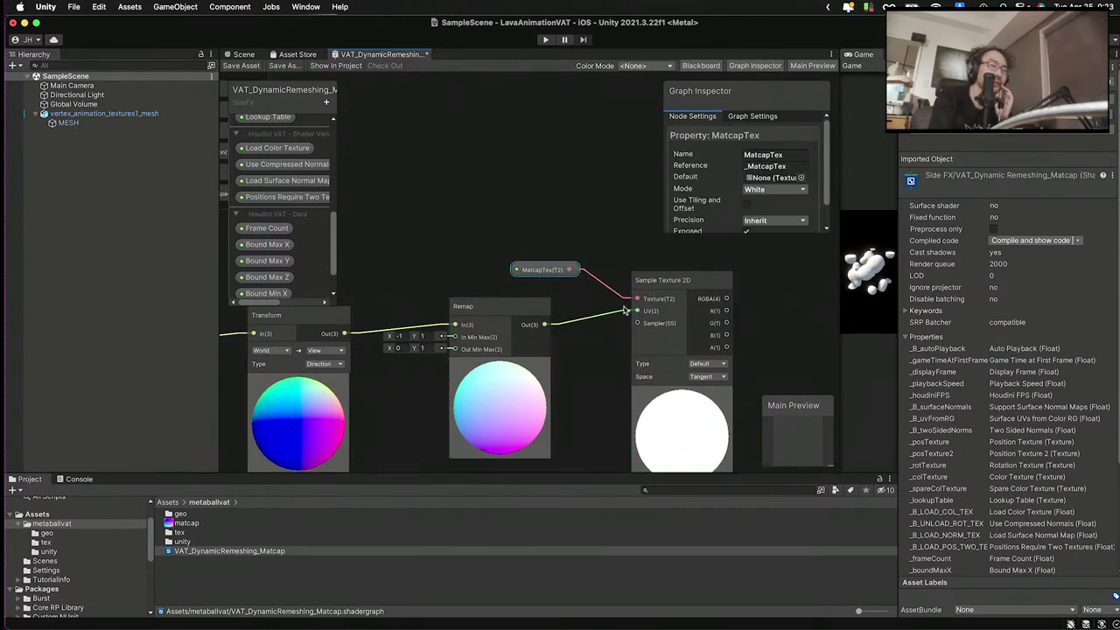
left_click_drag(690, 279, 673, 279)
scroll(575, 280, "down", 6)
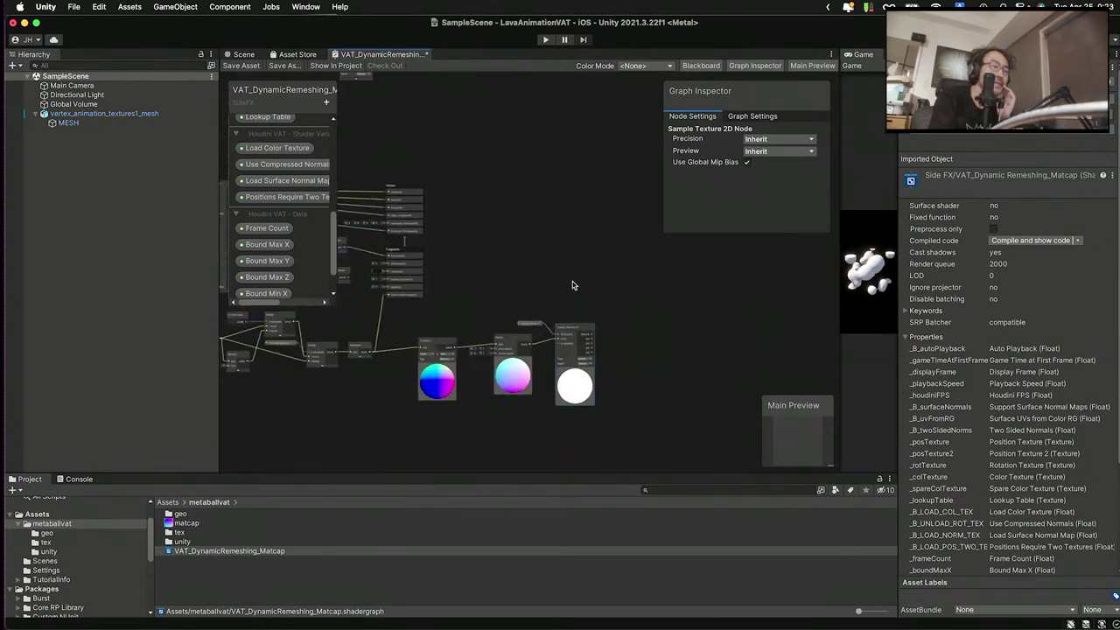
left_click_drag(516, 333, 451, 274)
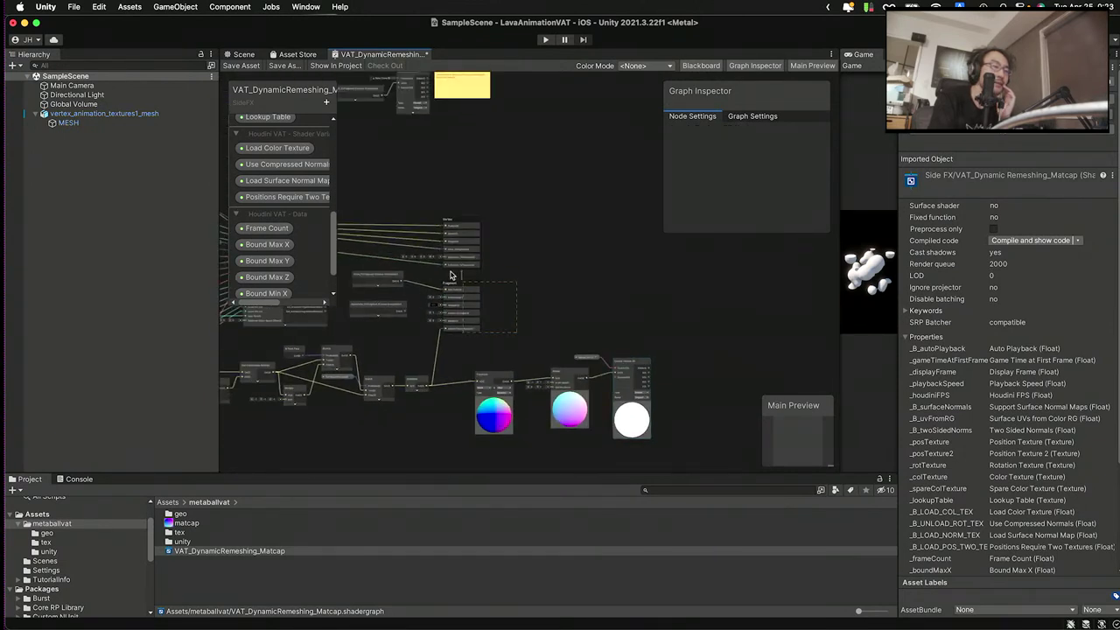
left_click_drag(389, 216, 389, 216)
left_click_drag(464, 315, 655, 316)
left_click(682, 347)
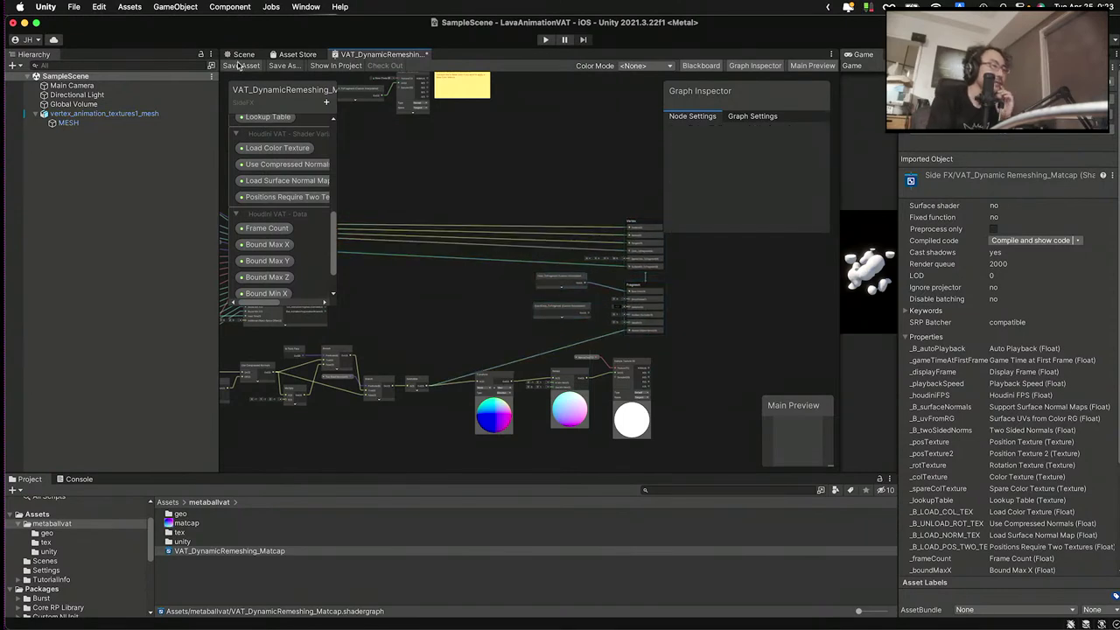
- Connect the Sample Texture 2D RGBA output to Base Color and save the graph
left_click(238, 66)
scroll(628, 398, "up", 5)
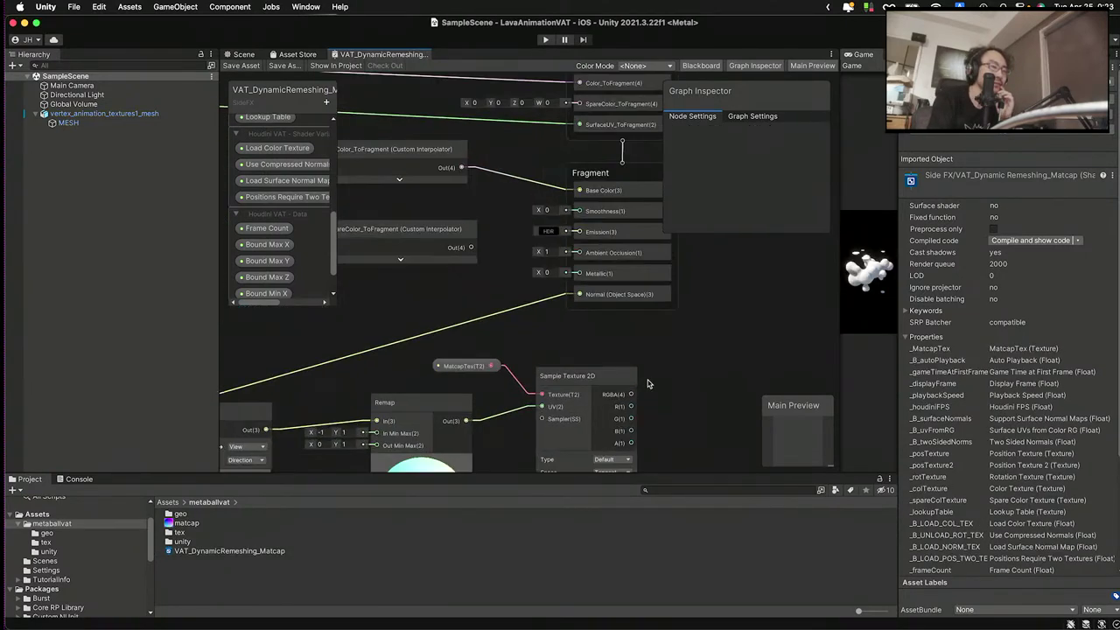
left_click_drag(628, 396, 570, 164)
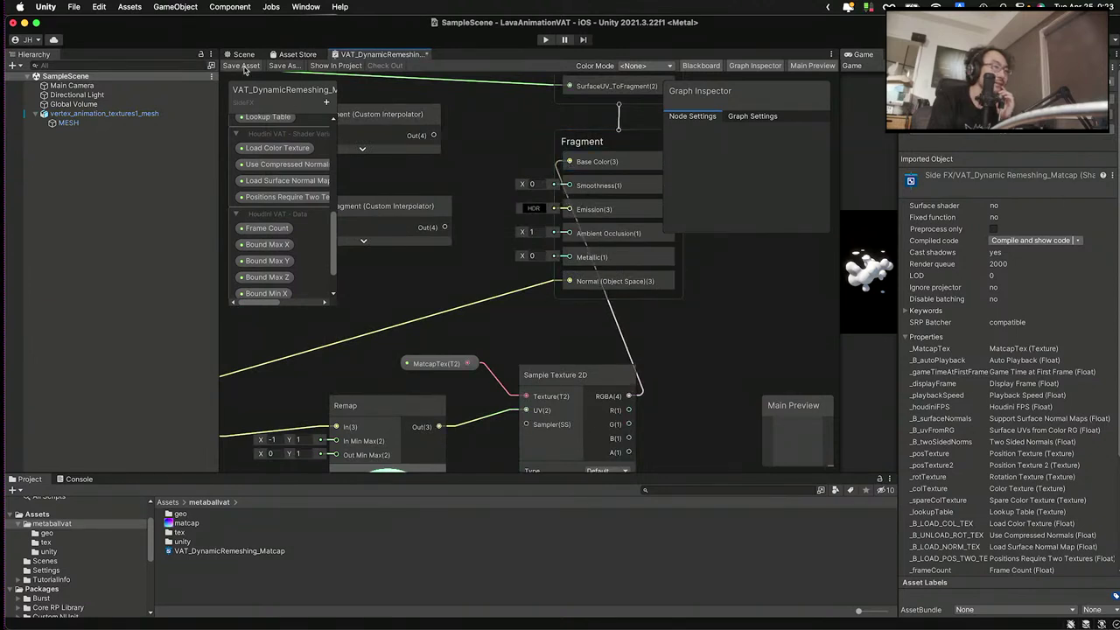
left_click(243, 66)
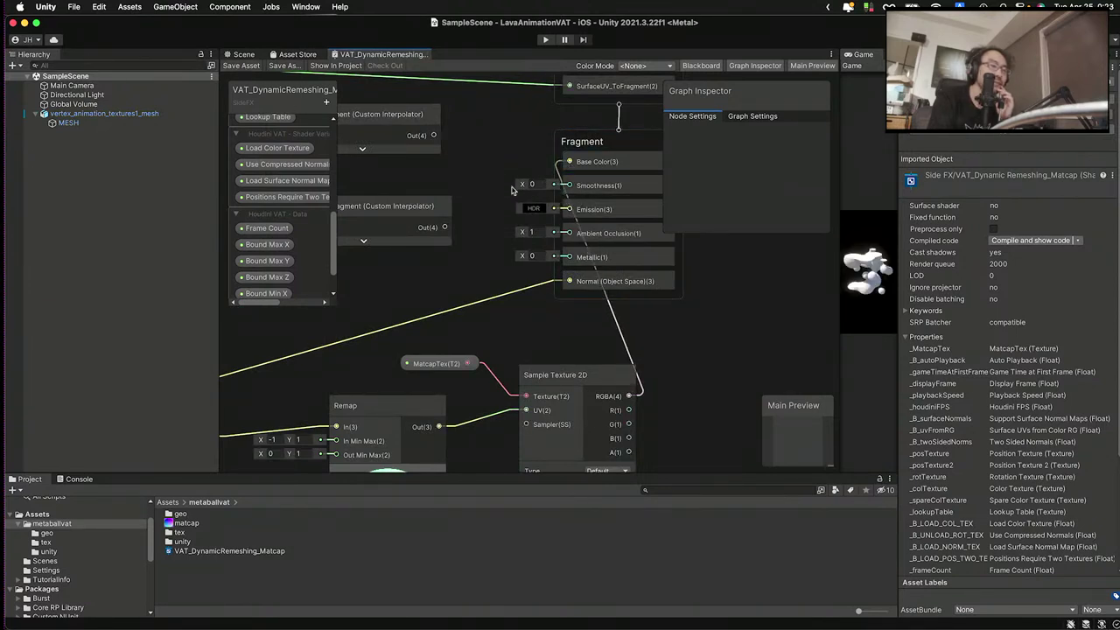
- Change the graph's Material type in Graph Settings to Unlit and save
scroll(507, 188, "down", 5)
middle_click_drag(584, 271, 624, 348)
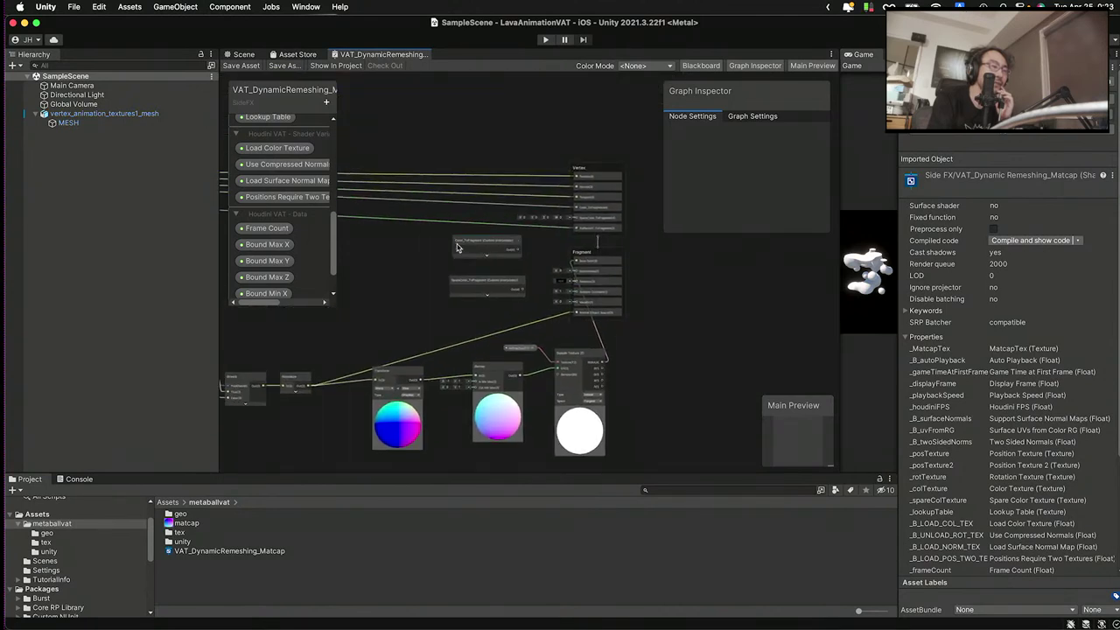
scroll(624, 348, "down", 2)
middle_click_drag(428, 272, 507, 293)
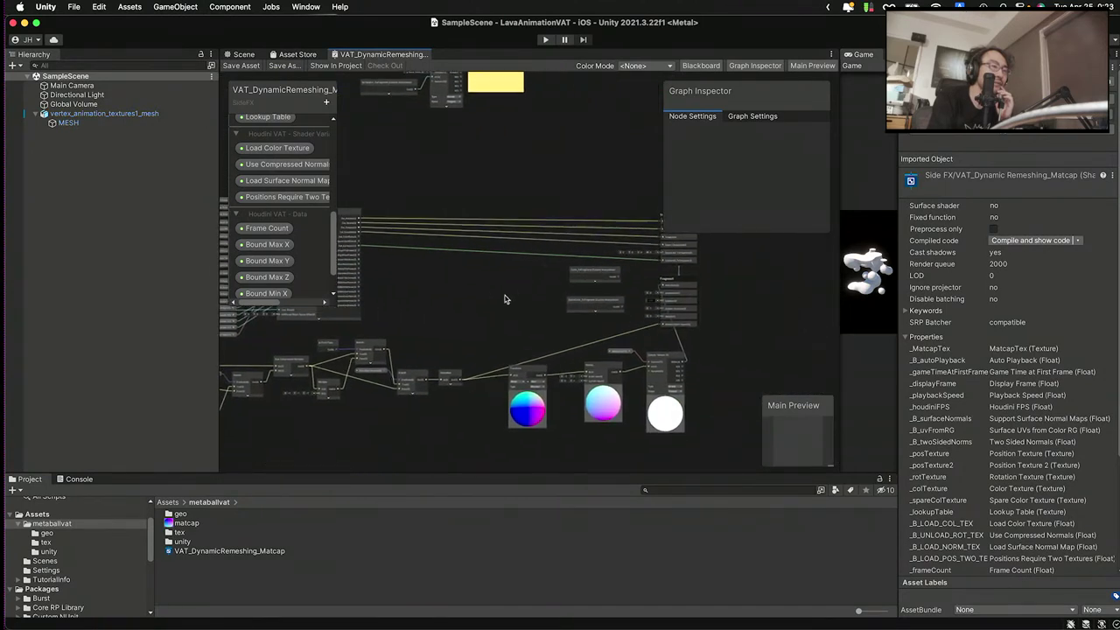
middle_click_drag(806, 199, 759, 199)
left_click(758, 116)
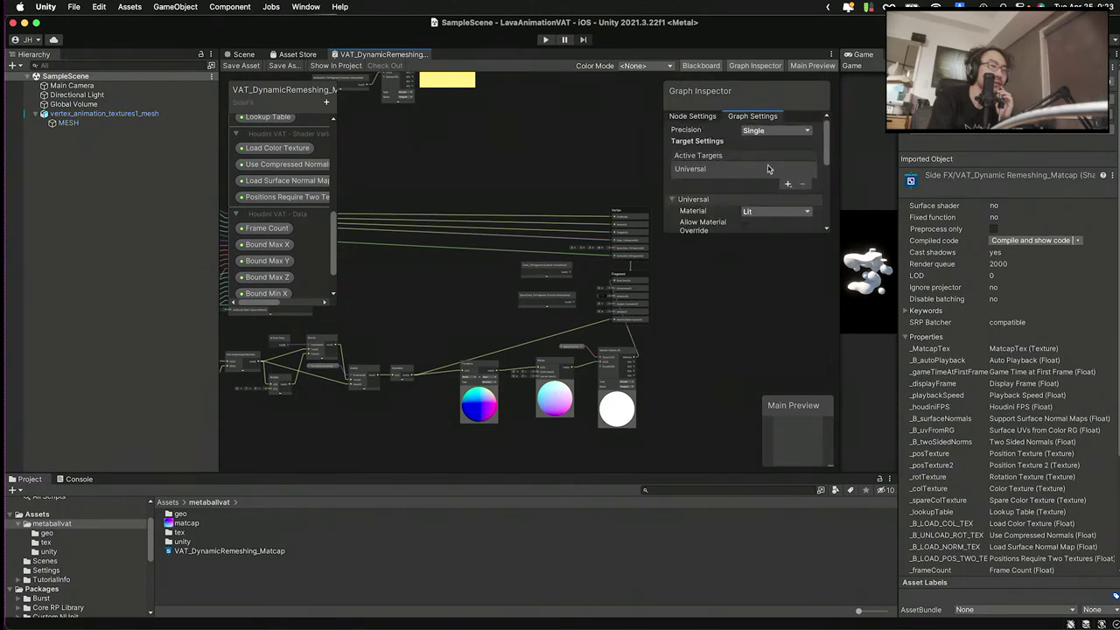
left_click(770, 213)
left_click(768, 284)
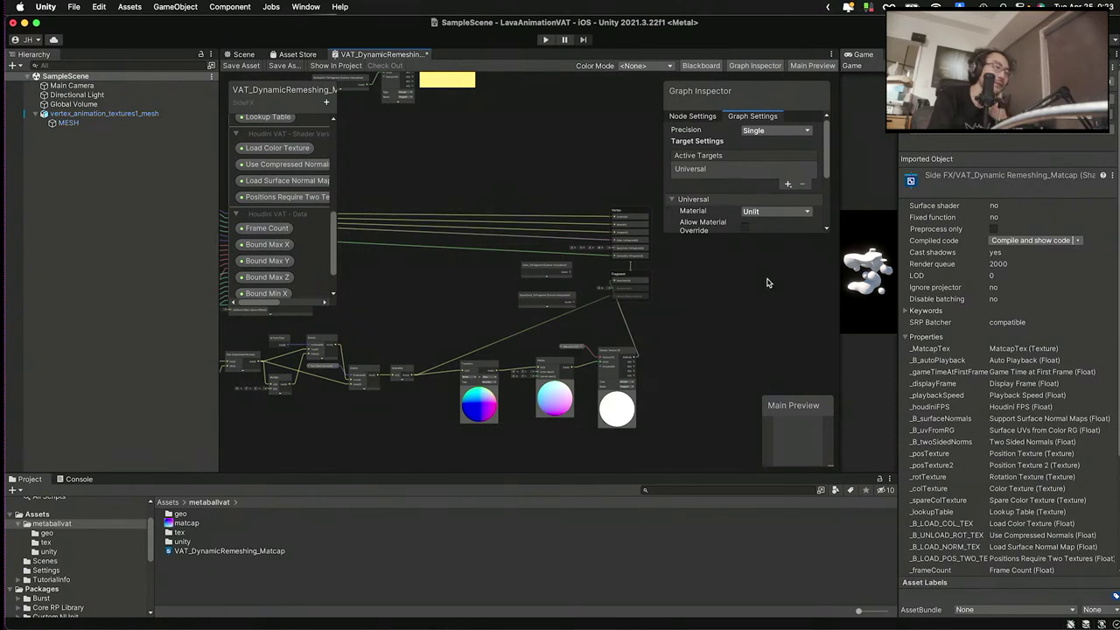
left_click(755, 215)
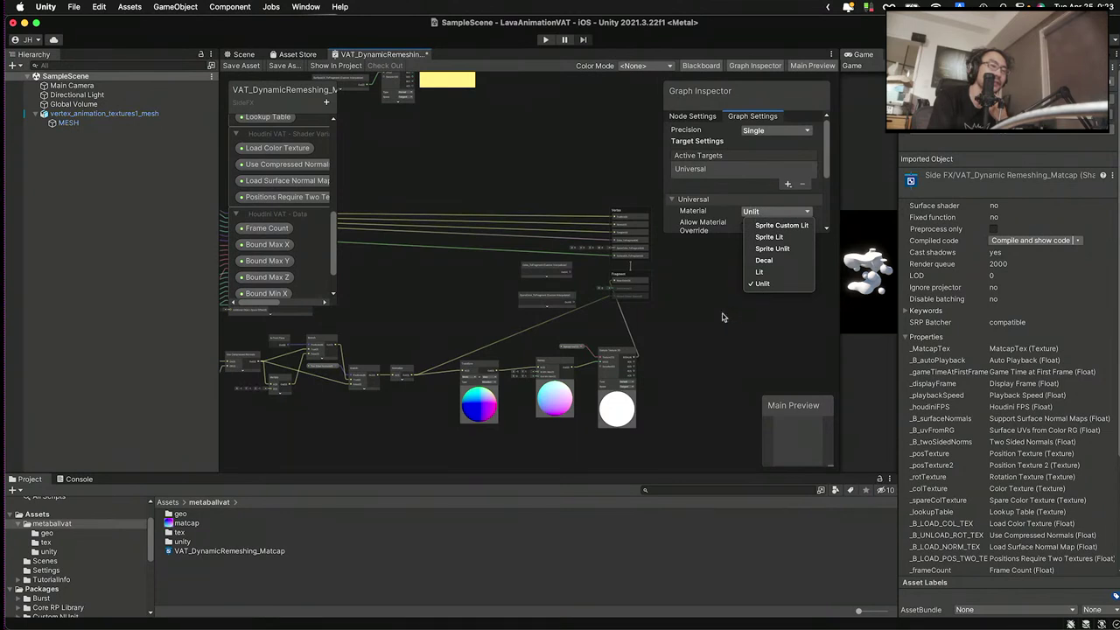
left_click(743, 234)
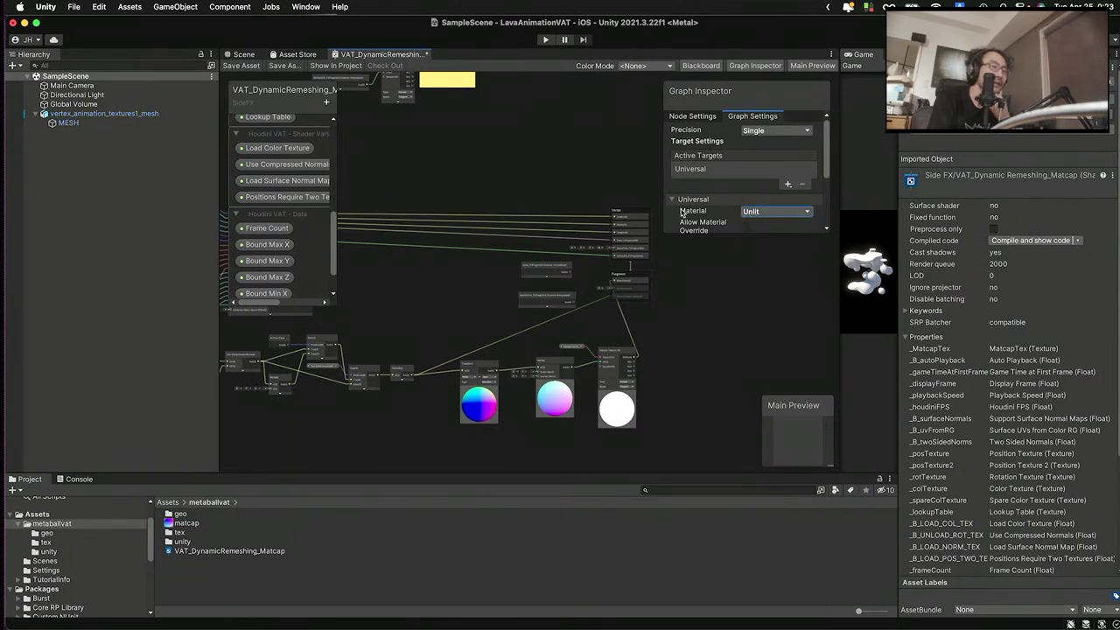
left_click(241, 66)
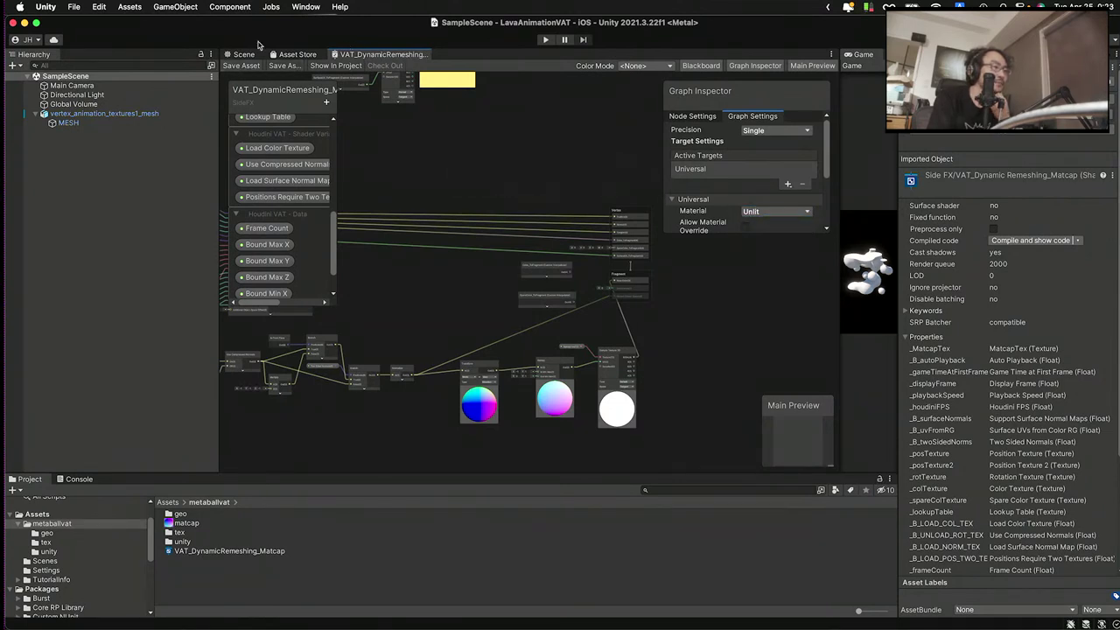
- Set the MESH material's shader to SideFX > VAT_DynamicRemeshing_Matcap in the Scene view
left_click_drag(306, 27, 310, 58)
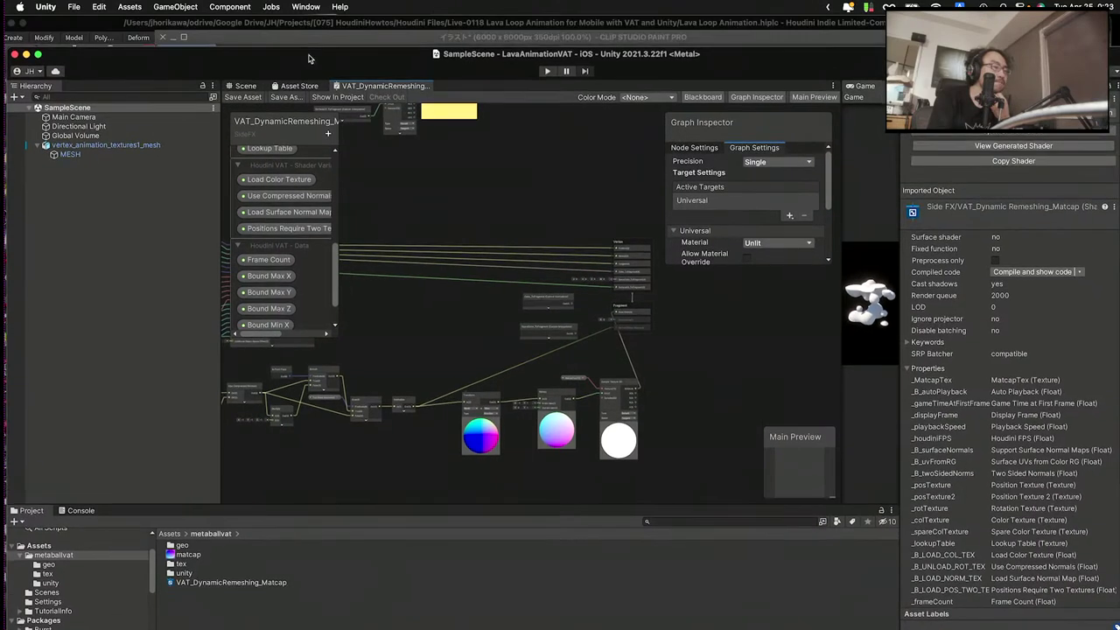
left_click(245, 86)
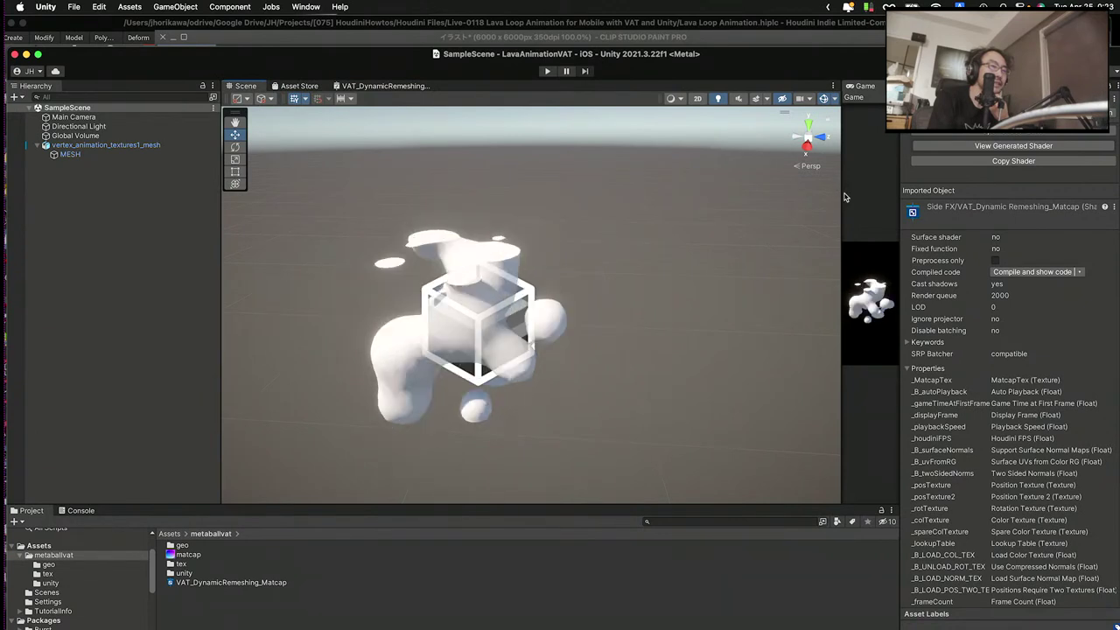
left_click_drag(842, 206, 645, 203)
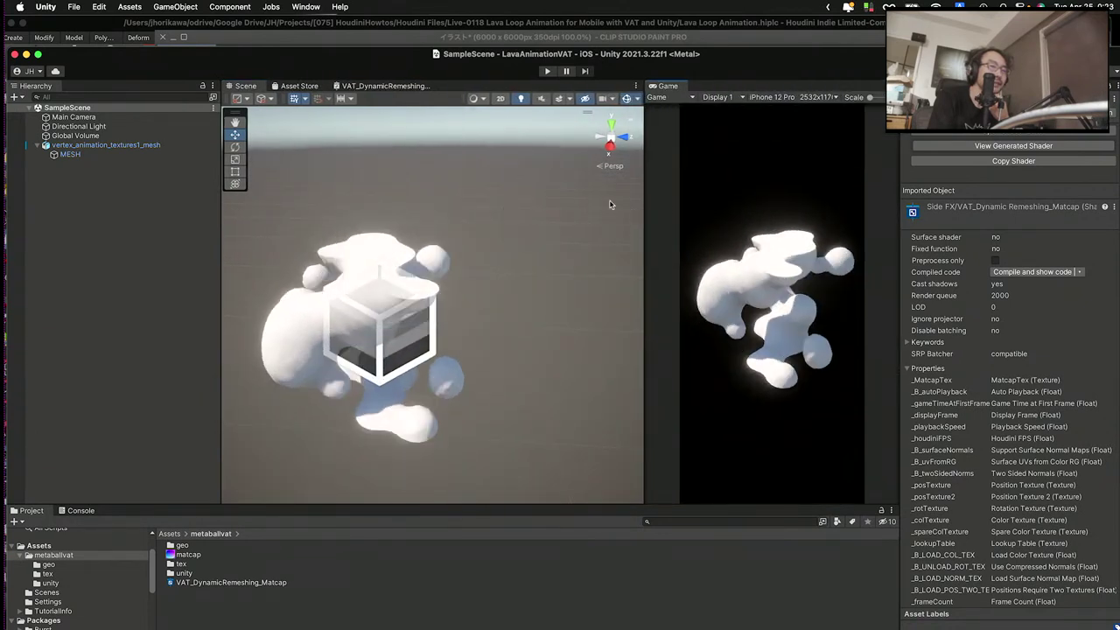
left_click(70, 154)
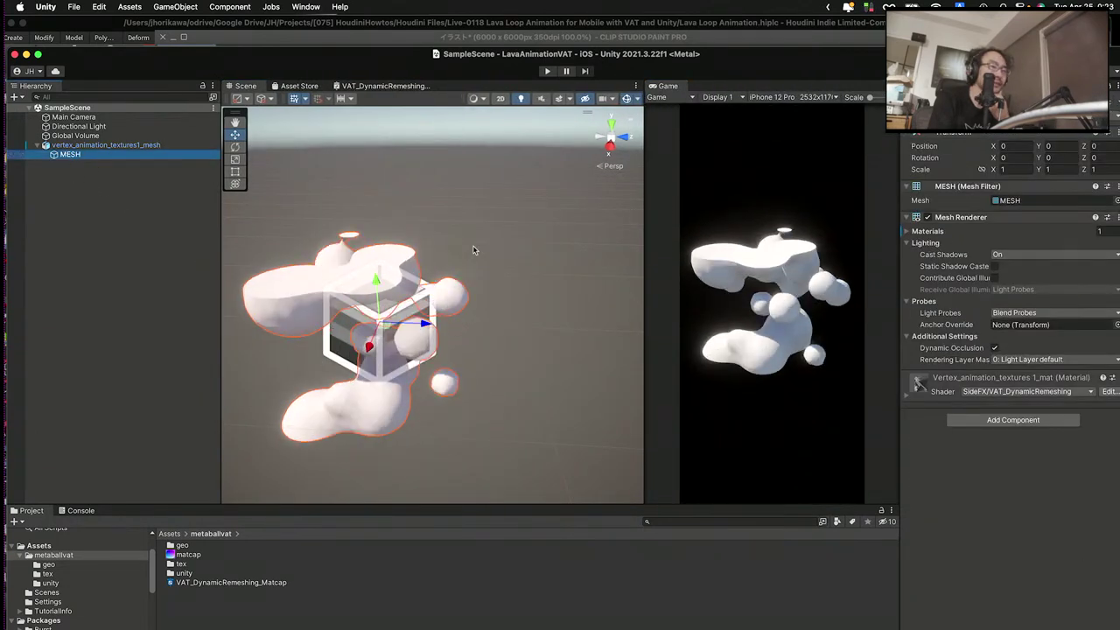
left_click(927, 230)
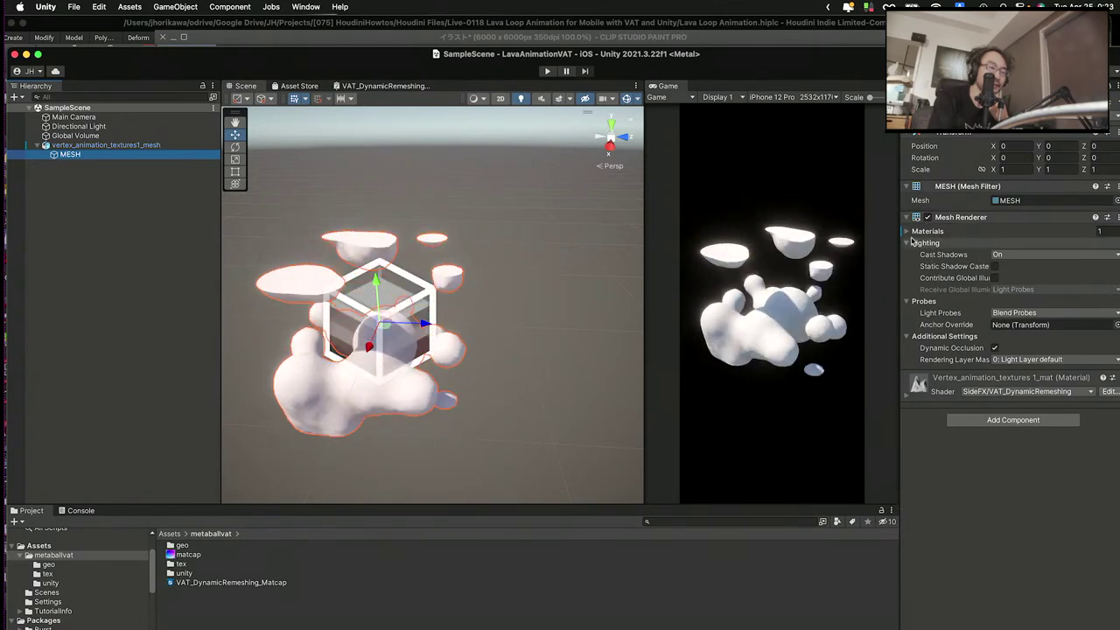
double_click(1032, 246)
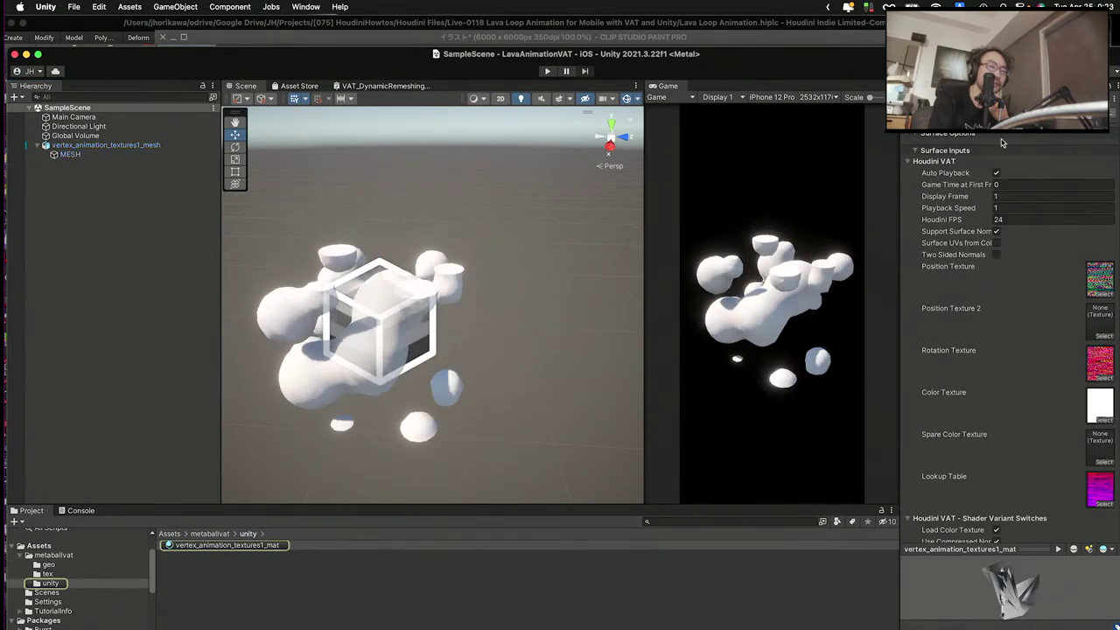
left_click(997, 123)
scroll(997, 180, "down", 5)
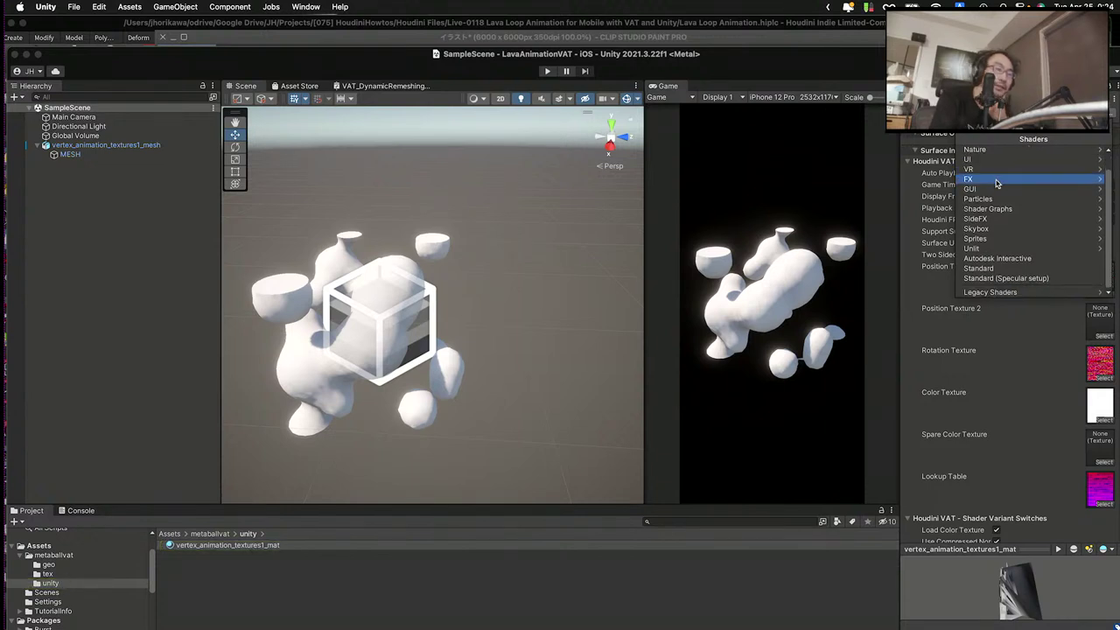
left_click(995, 220)
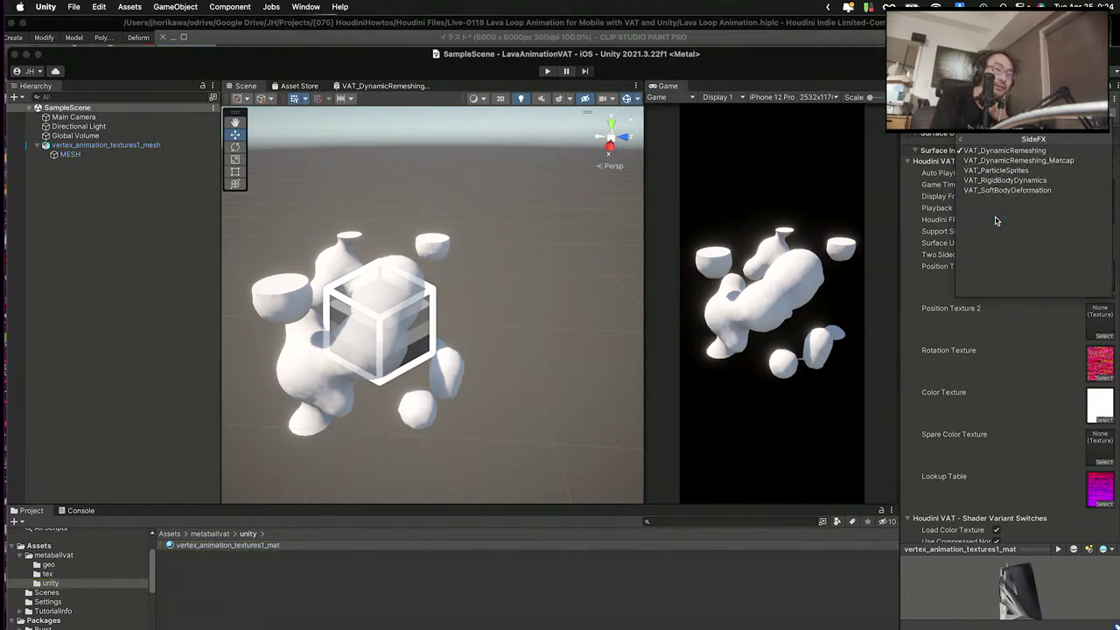
left_click(1018, 160)
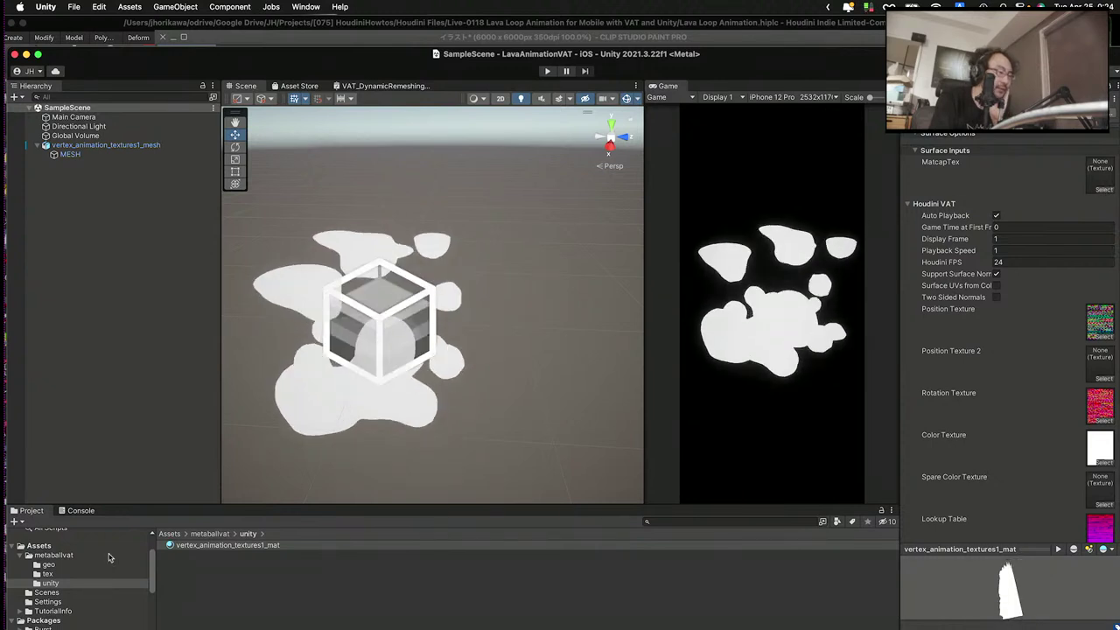
- Assign the matcap texture from metaballvat to MatcapTex and enter Play mode
left_click(54, 555)
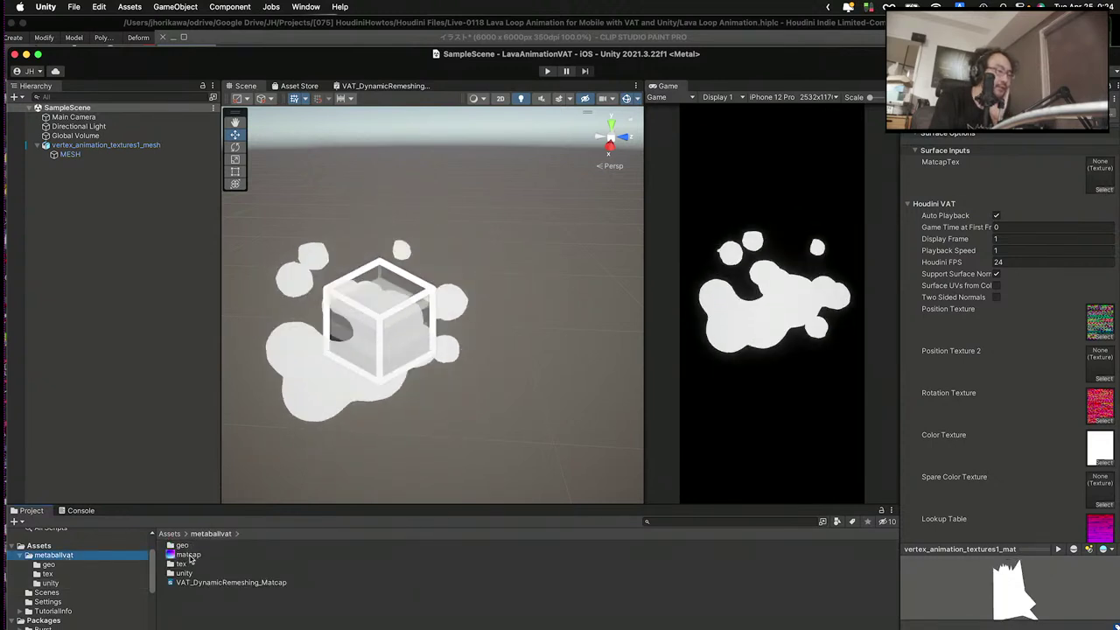
mouse_move(189, 557)
left_mouse_down()
mouse_move(525, 394)
mouse_move(1101, 176)
left_mouse_up()
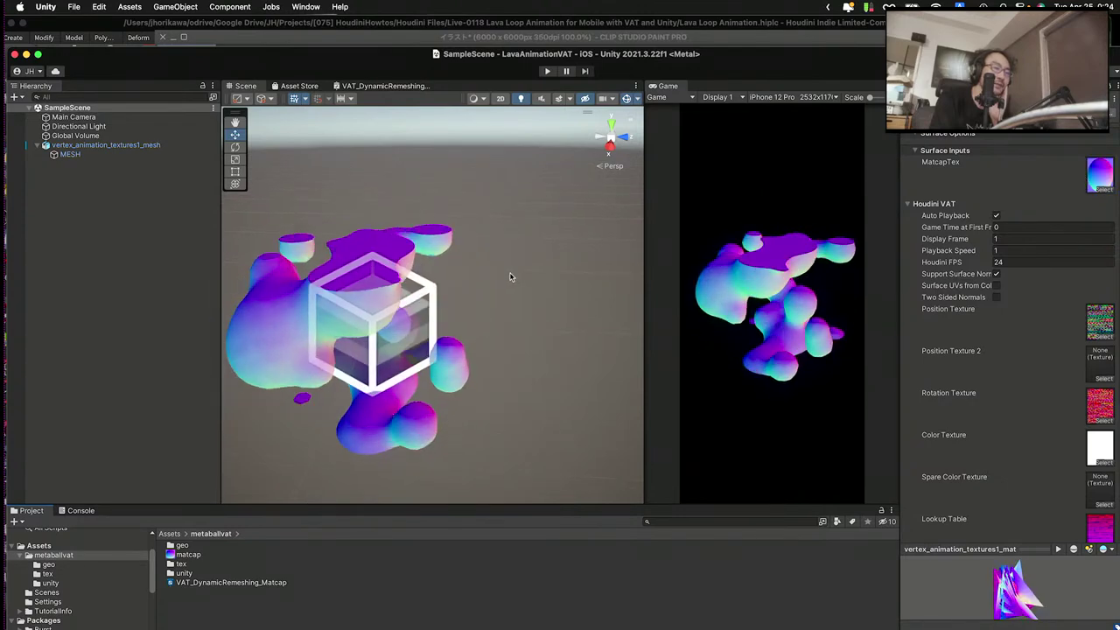
left_click_drag(511, 276, 477, 328, "alt")
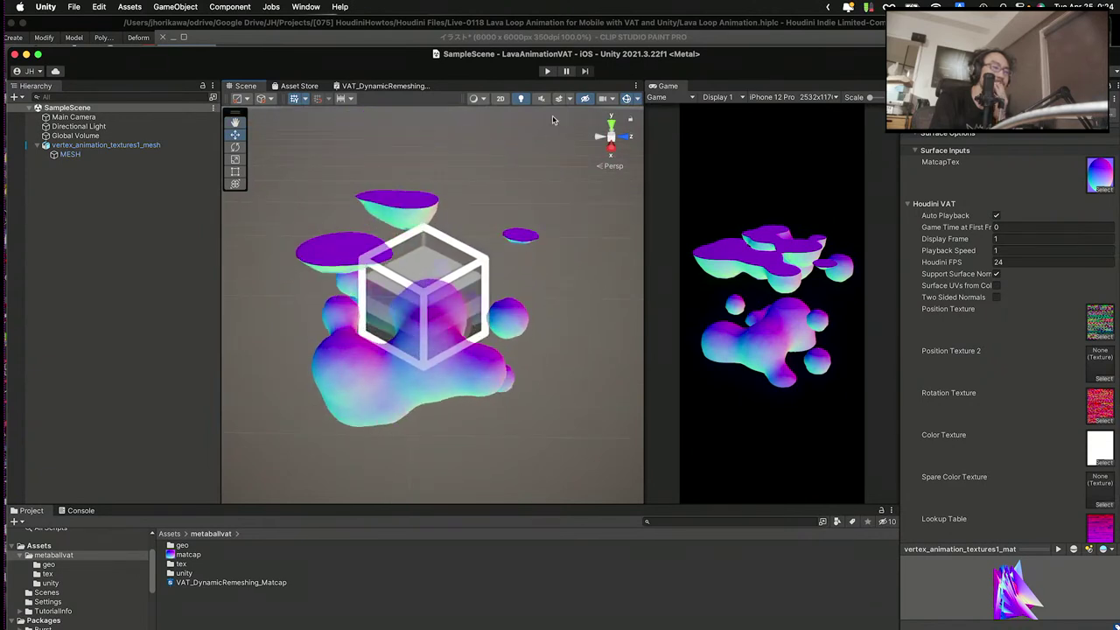
left_click(546, 72)
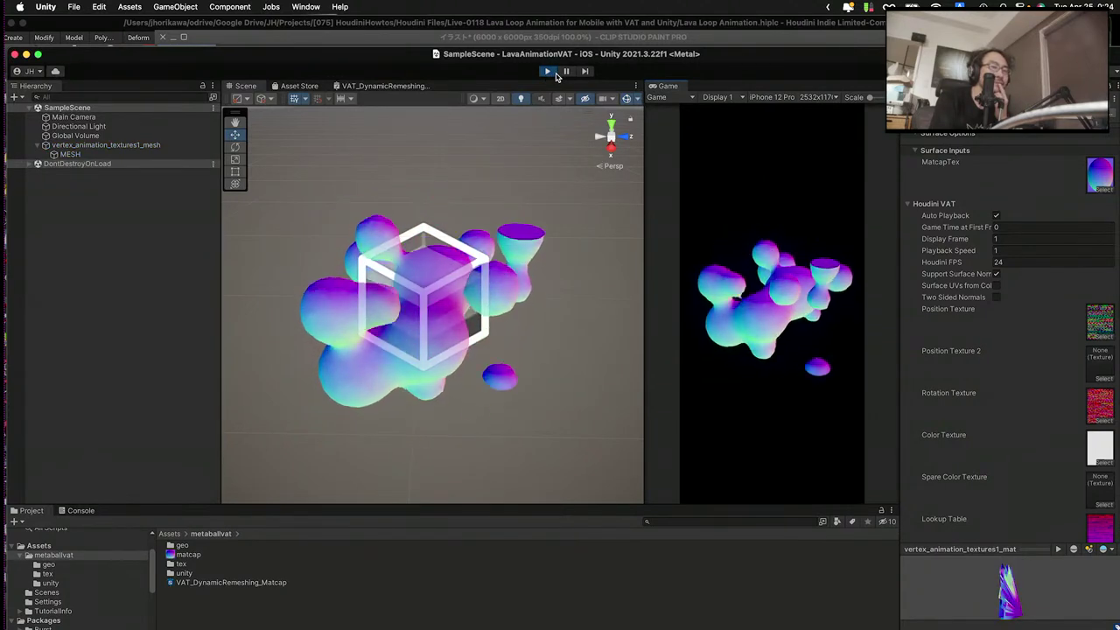
- Resize the Scene and Game views and move the editor window up
left_click_drag(644, 210, 515, 215)
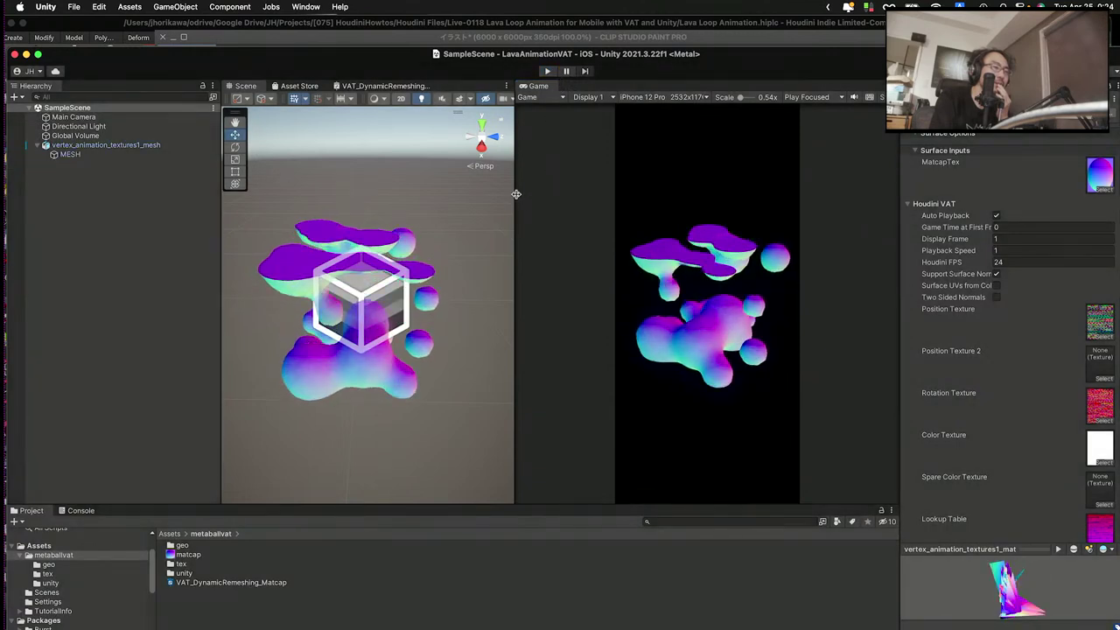
left_click_drag(516, 194, 545, 194)
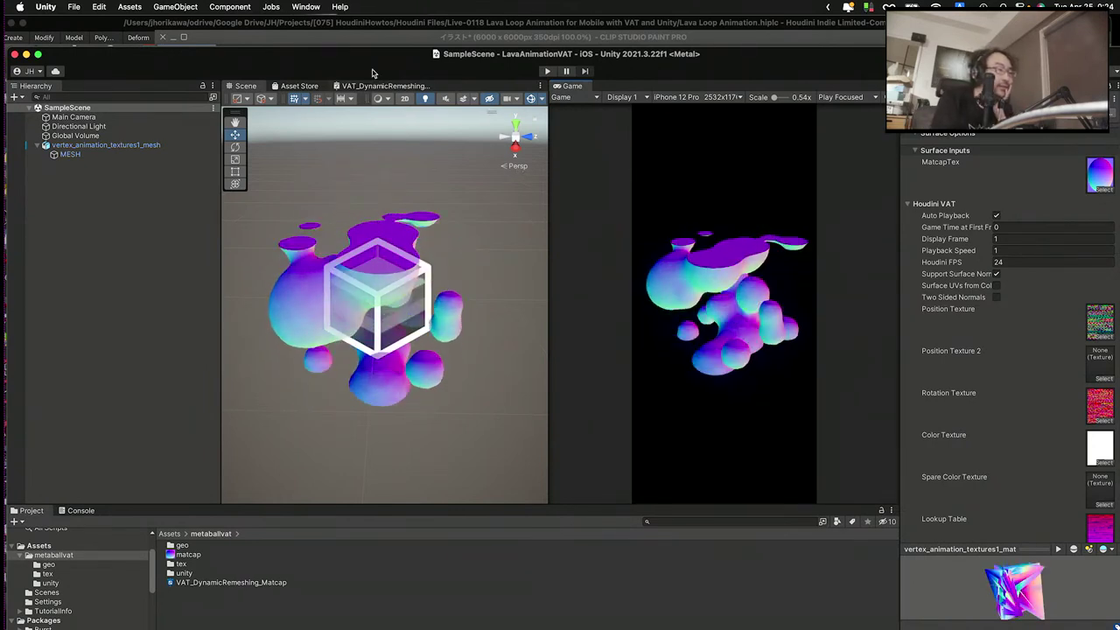
left_click_drag(371, 61, 367, 41)
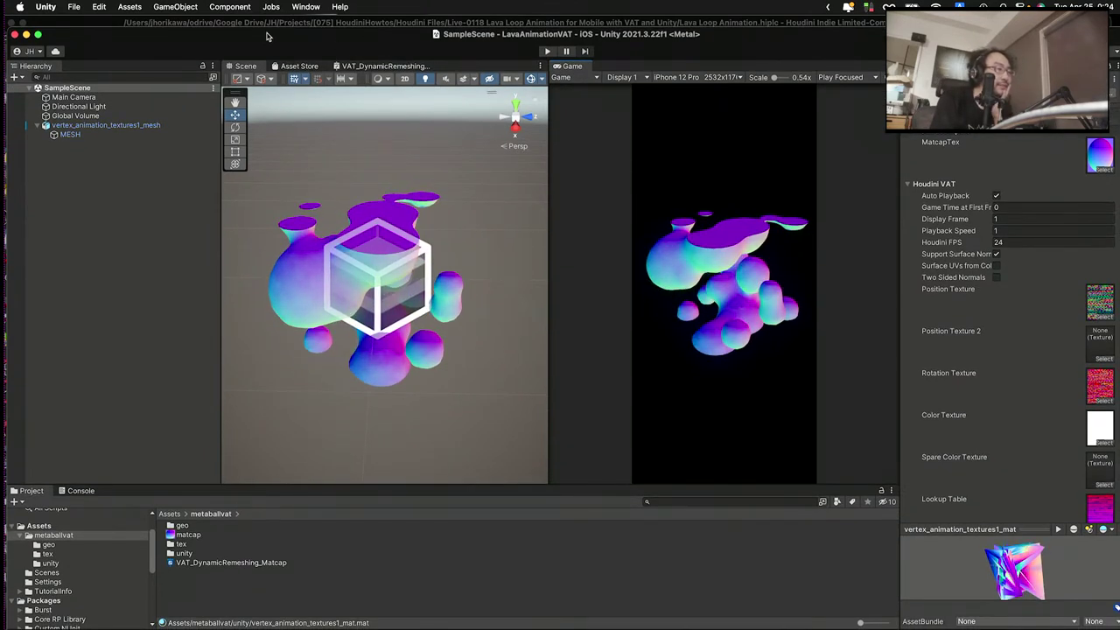
left_click_drag(267, 36, 261, 33)
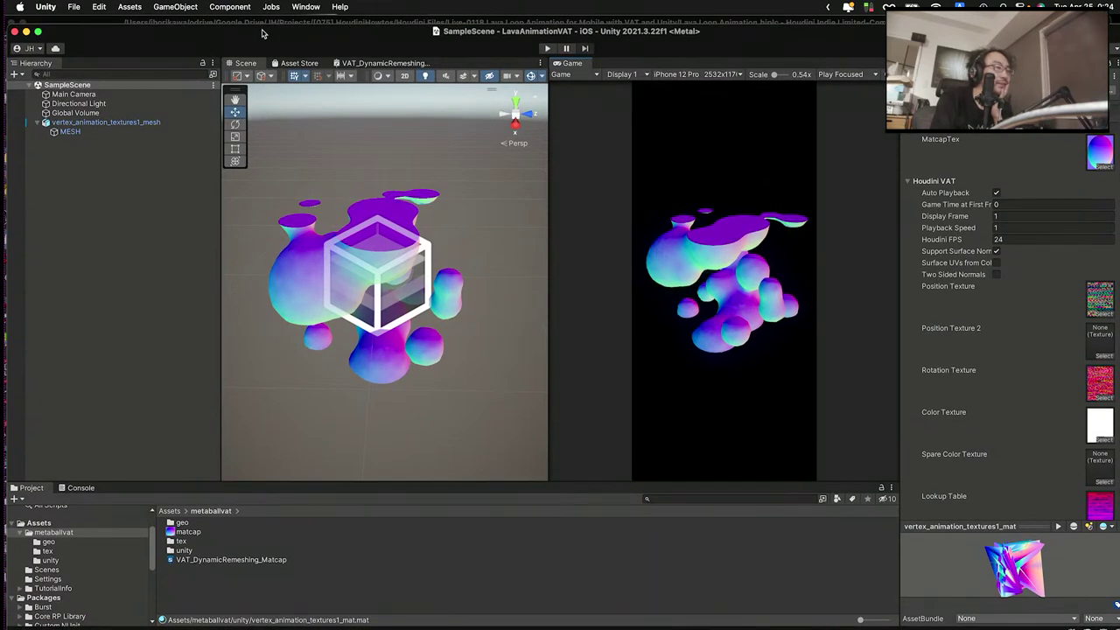
- Open the iOS Player Settings from Build Settings
left_click(74, 10)
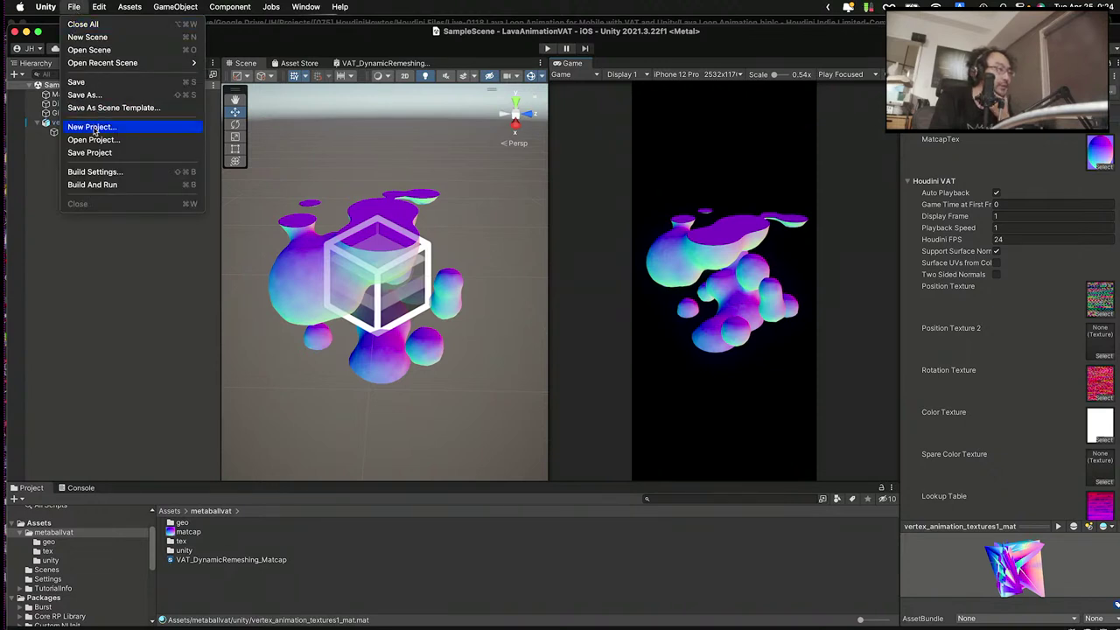
left_click(107, 172)
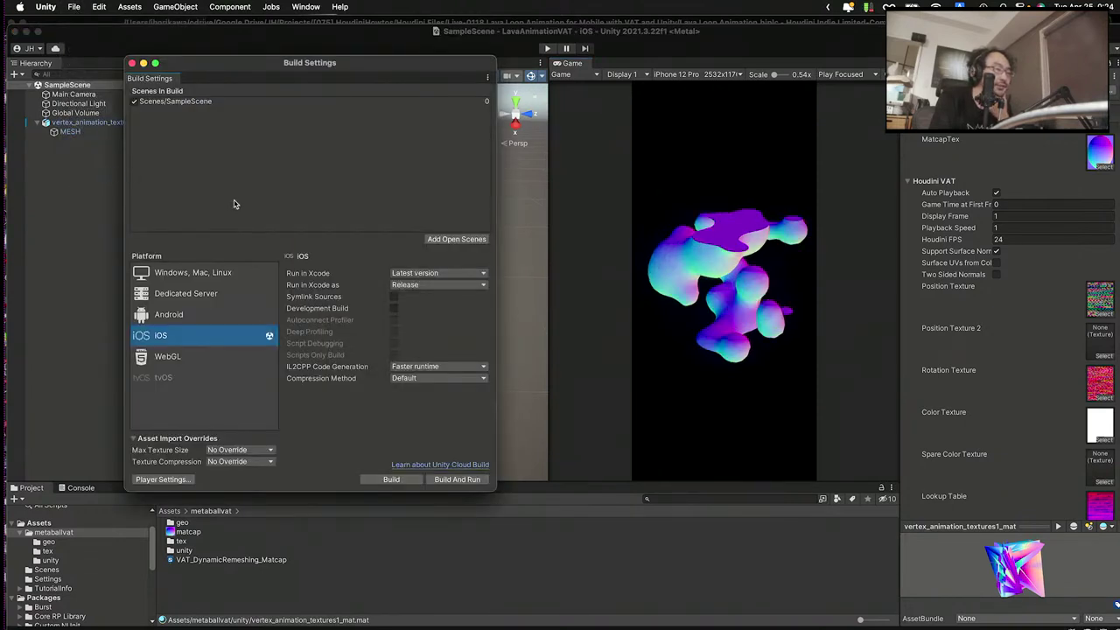
left_click(161, 479)
scroll(664, 284, "down", 5)
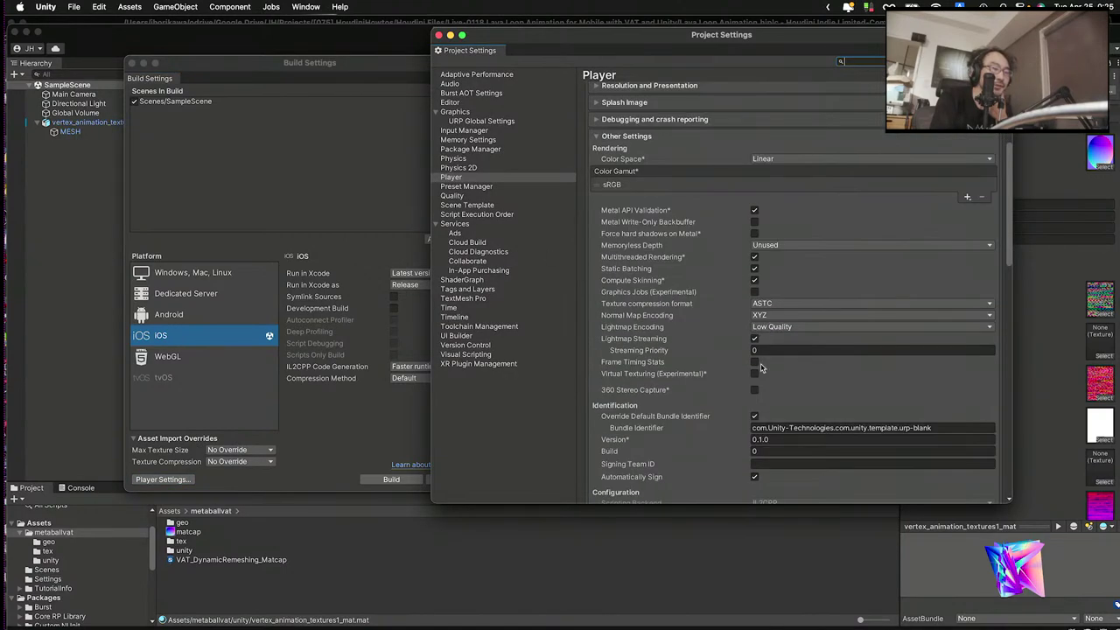
scroll(774, 389, "down", 3)
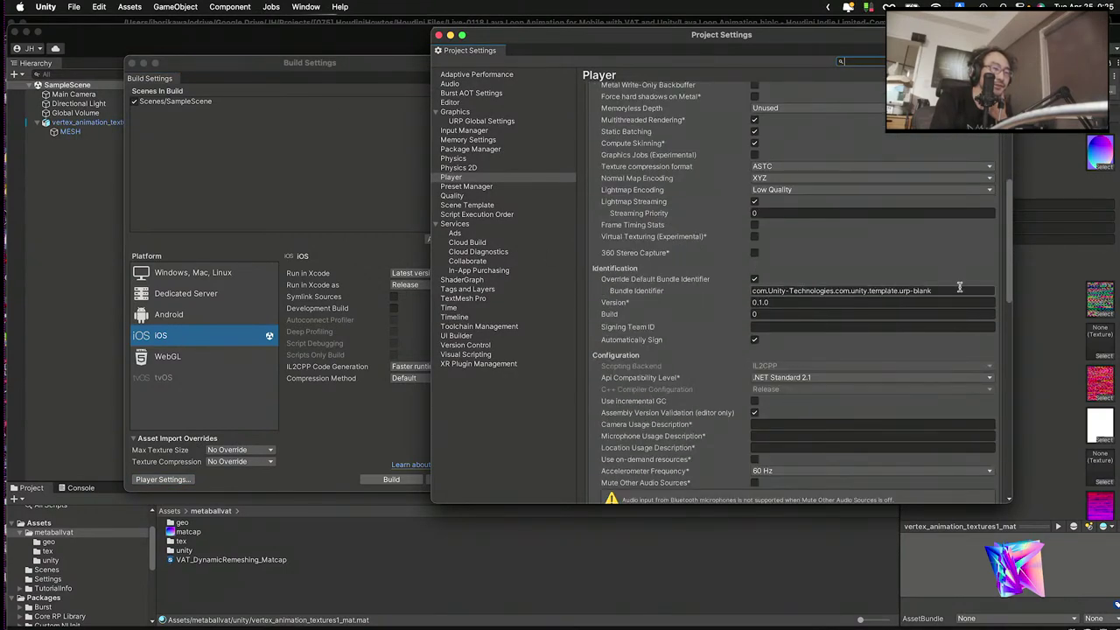
- Change the Bundle Identifier to com.orangejellies.metaballvat
left_click_drag(960, 287, 670, 289)
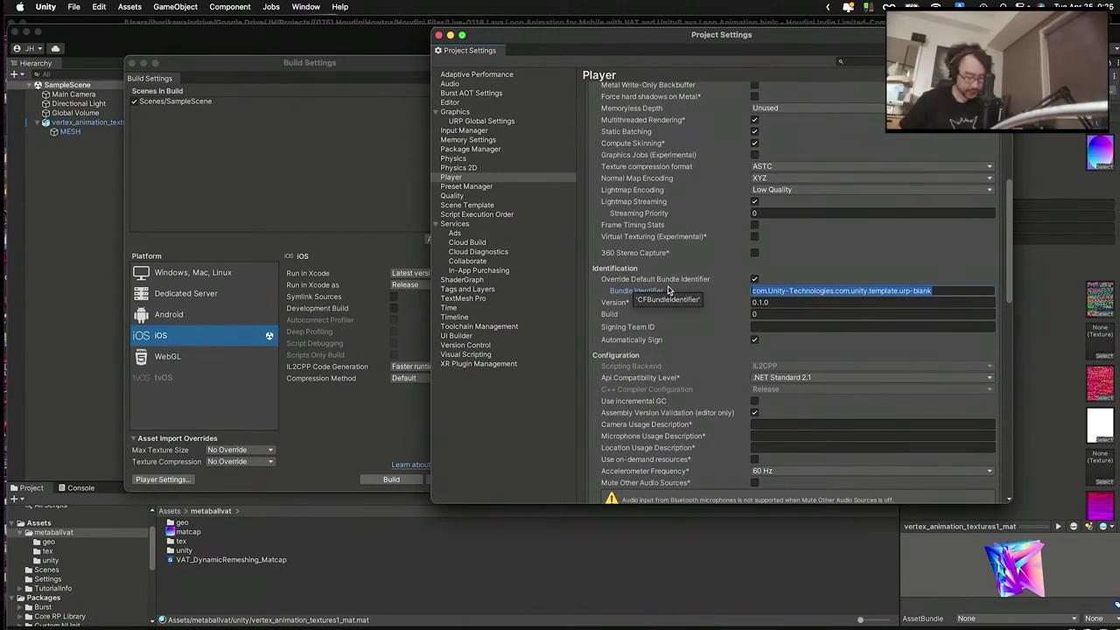
type("com.ora")
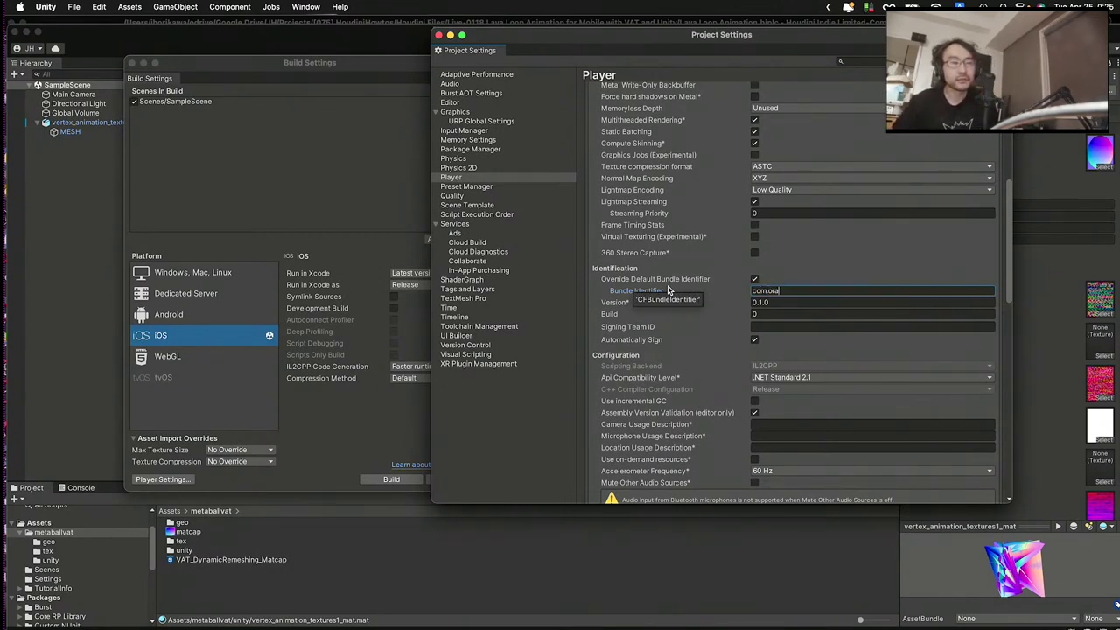
type("ngejellies.")
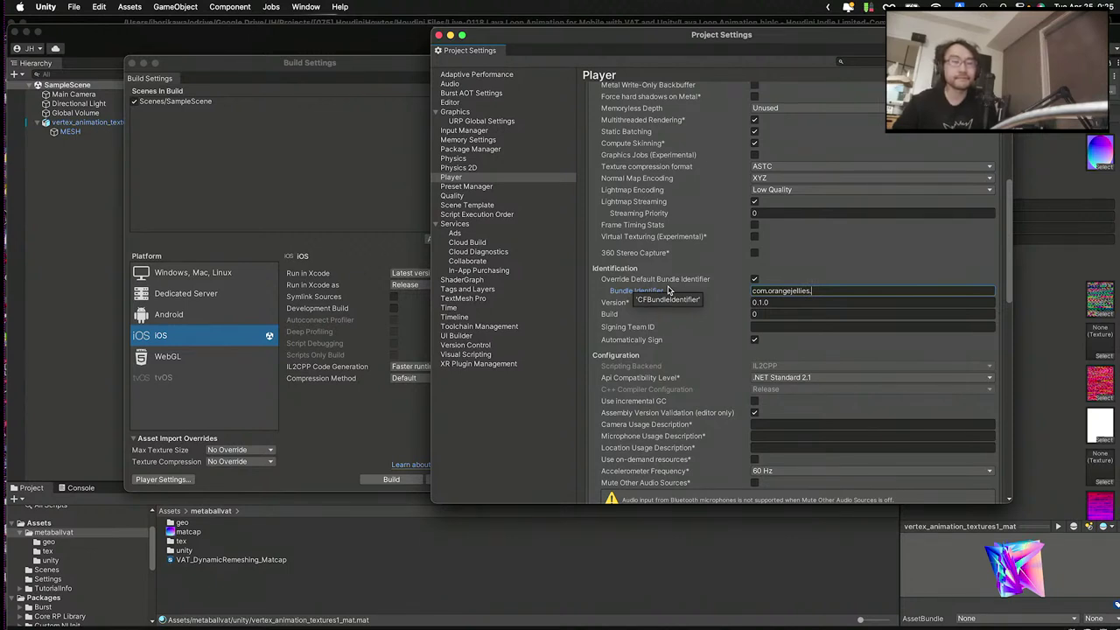
type("vat")
left_click(823, 291)
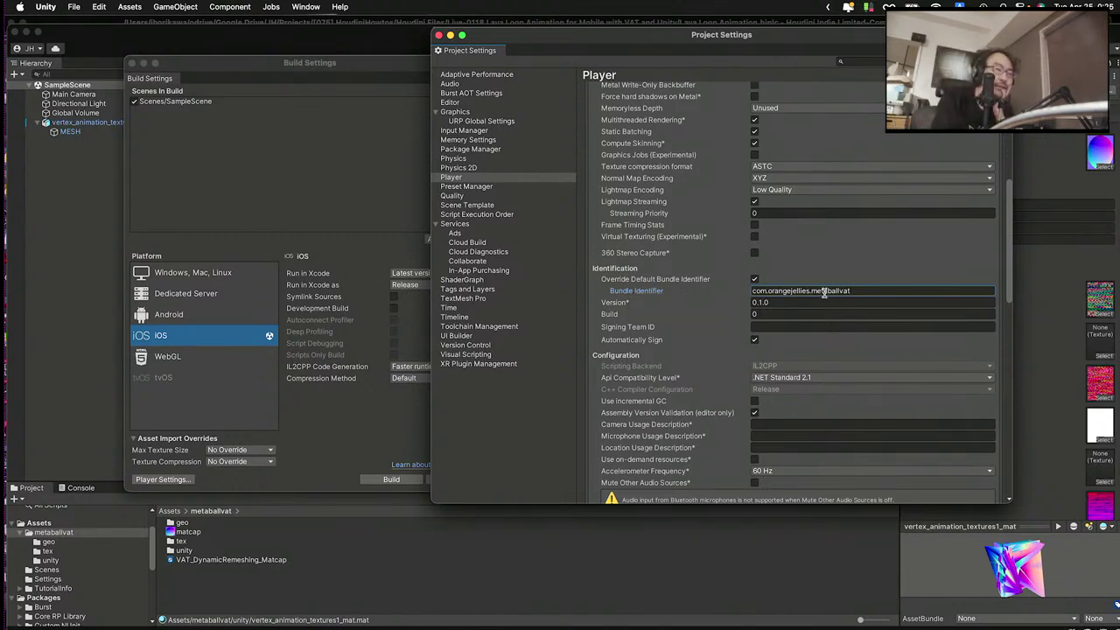
scroll(823, 293, "up", 10)
scroll(823, 293, "down", 8)
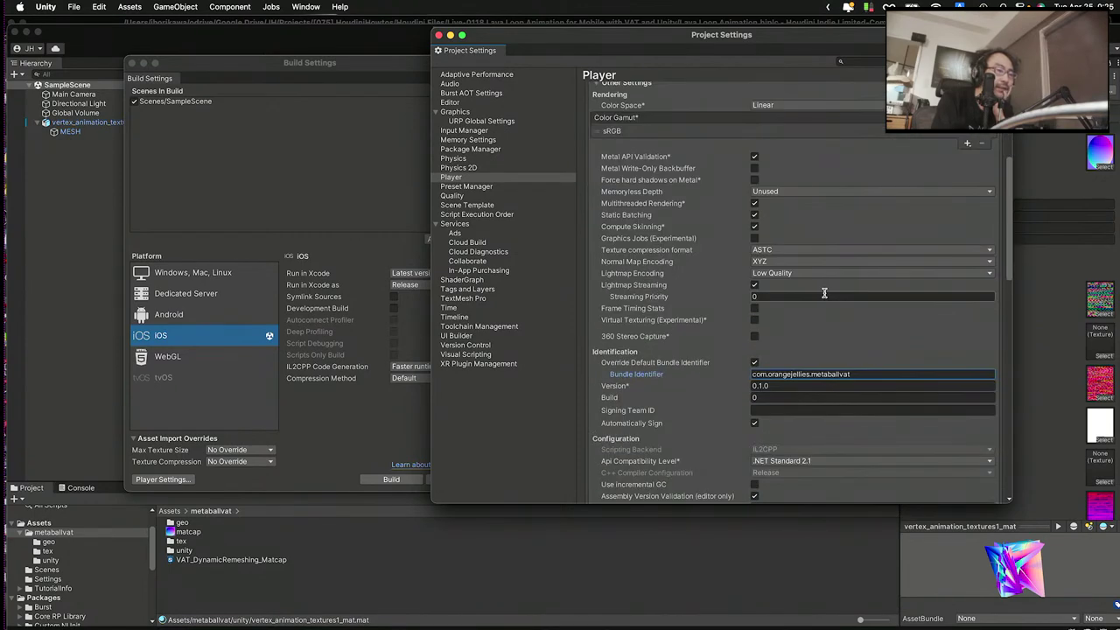
scroll(823, 293, "down", 5)
scroll(823, 296, "up", 9)
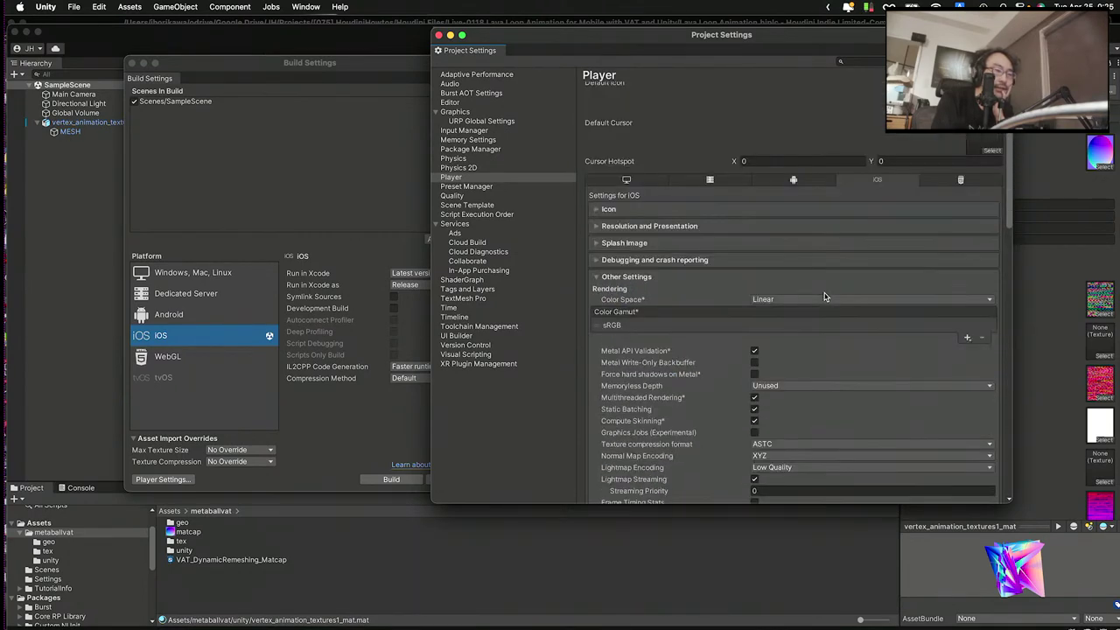
scroll(823, 297, "up", 2)
- Set the Company Name to OJ and close Project Settings
left_click(808, 103)
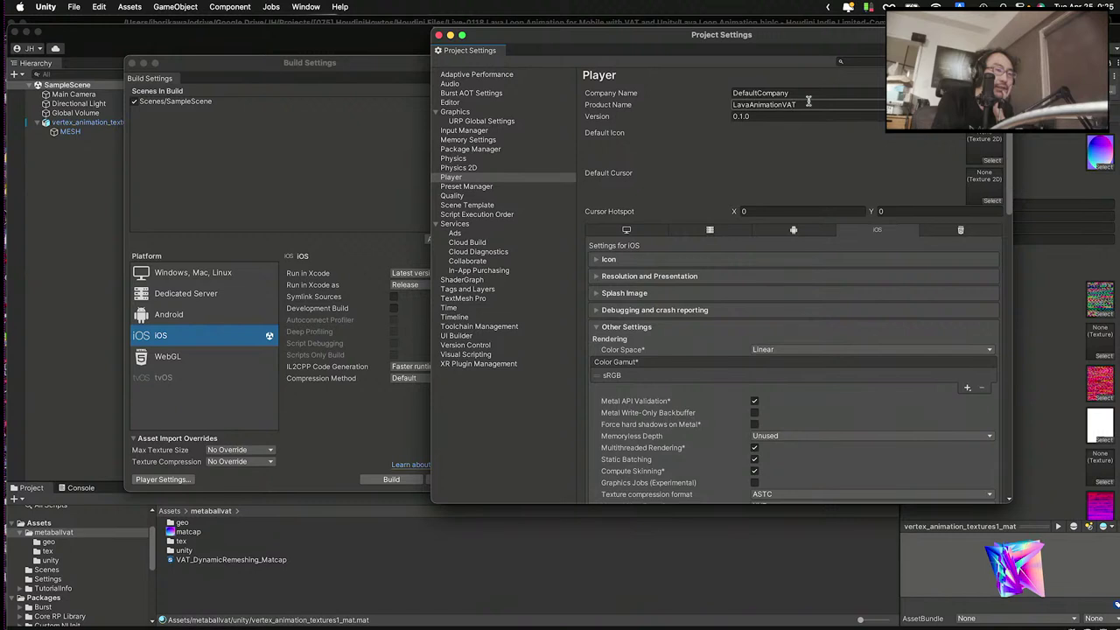
left_click(709, 109)
left_click_drag(806, 103, 710, 103)
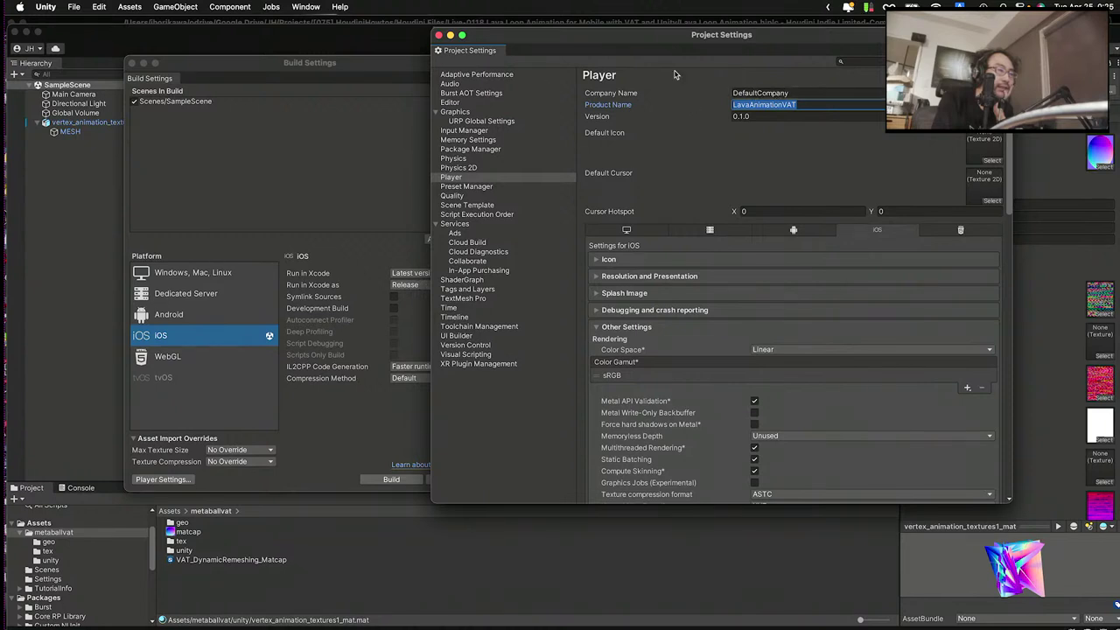
left_click_drag(794, 93, 732, 93)
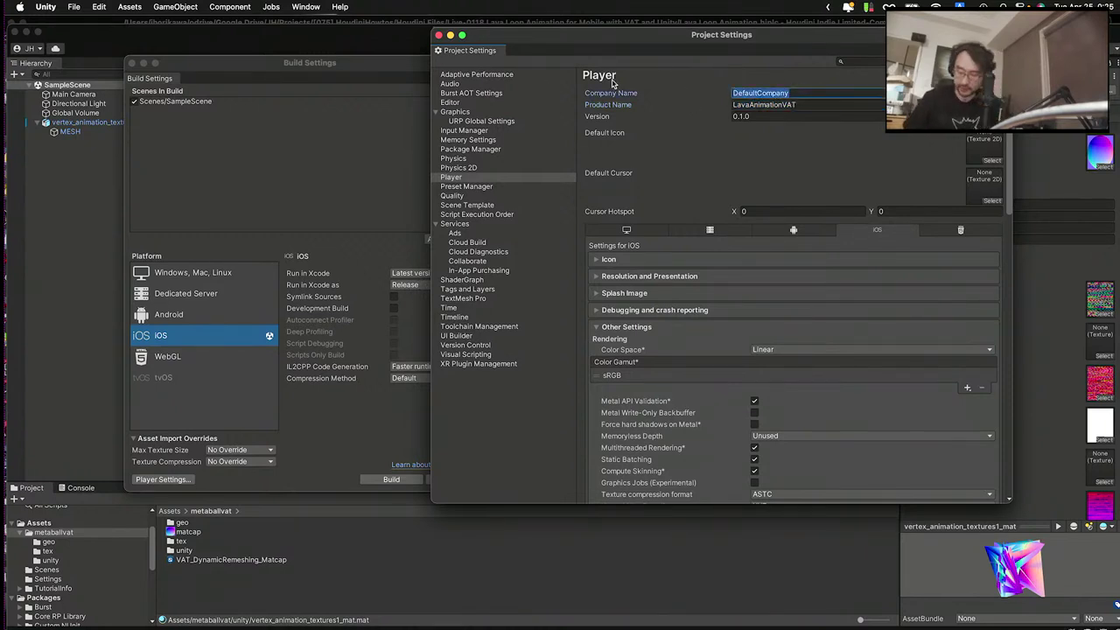
type("OJ")
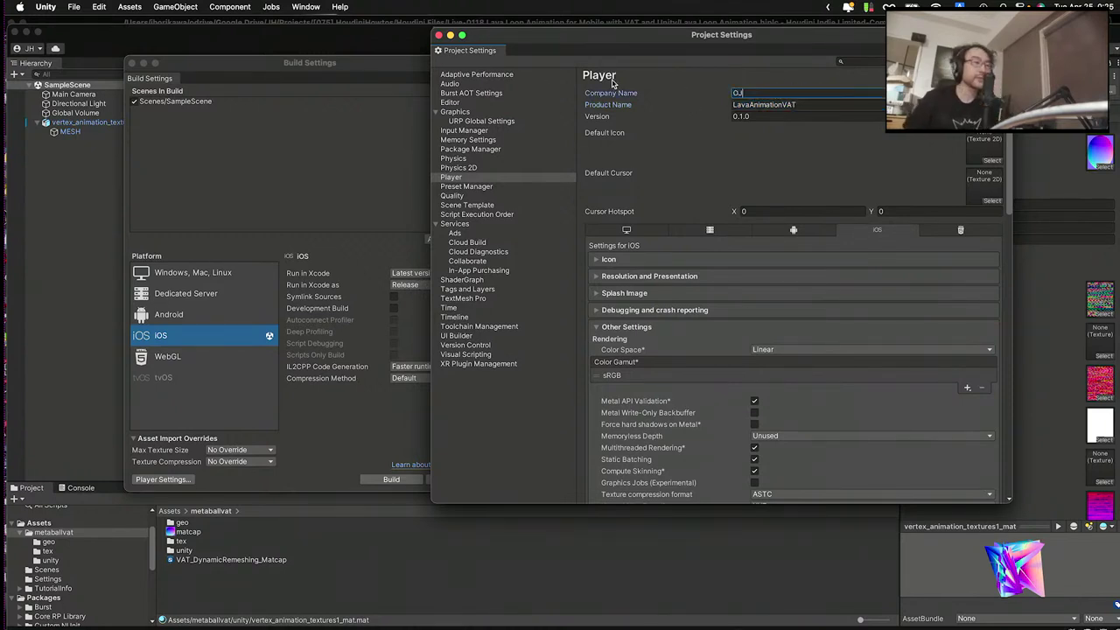
left_click(439, 35)
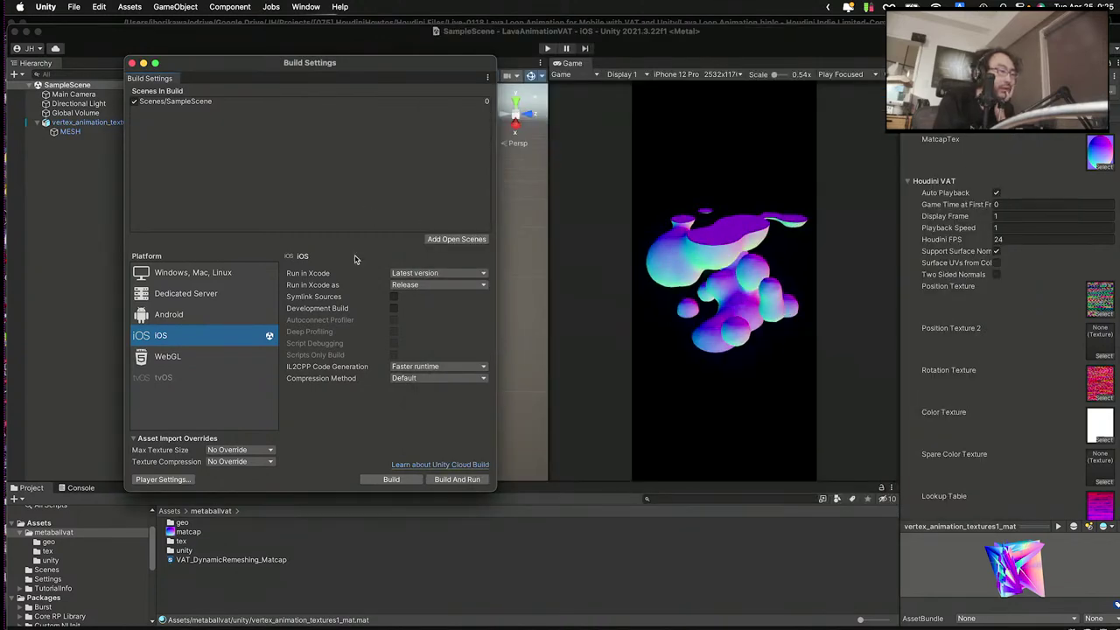
- Build the iOS player into a new 'Build' folder and wait for it to finish
left_click(388, 478)
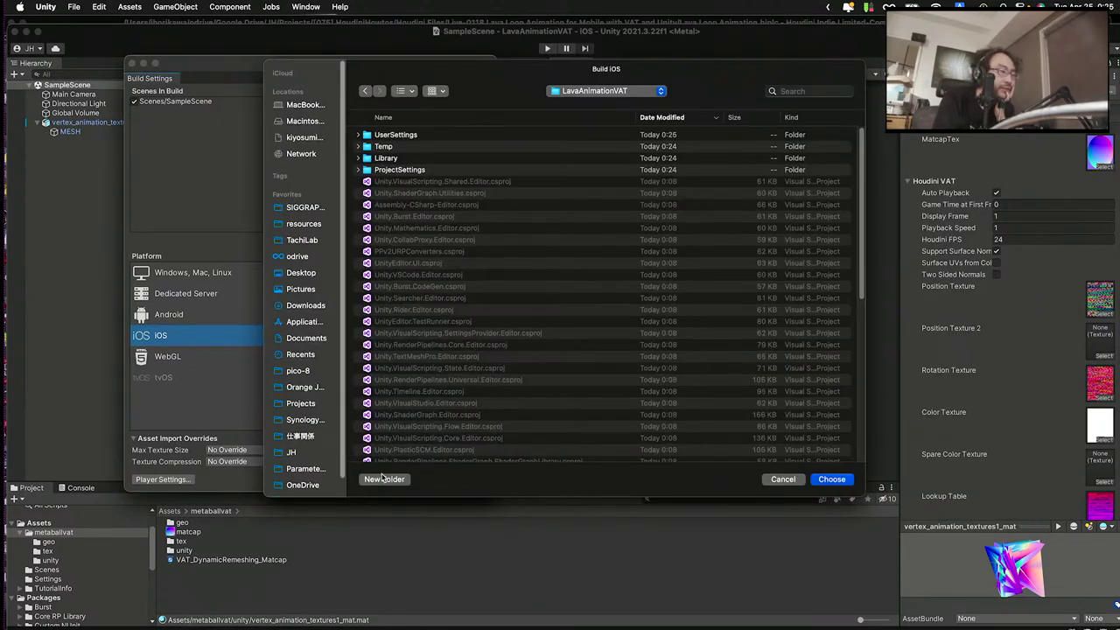
left_click(387, 478)
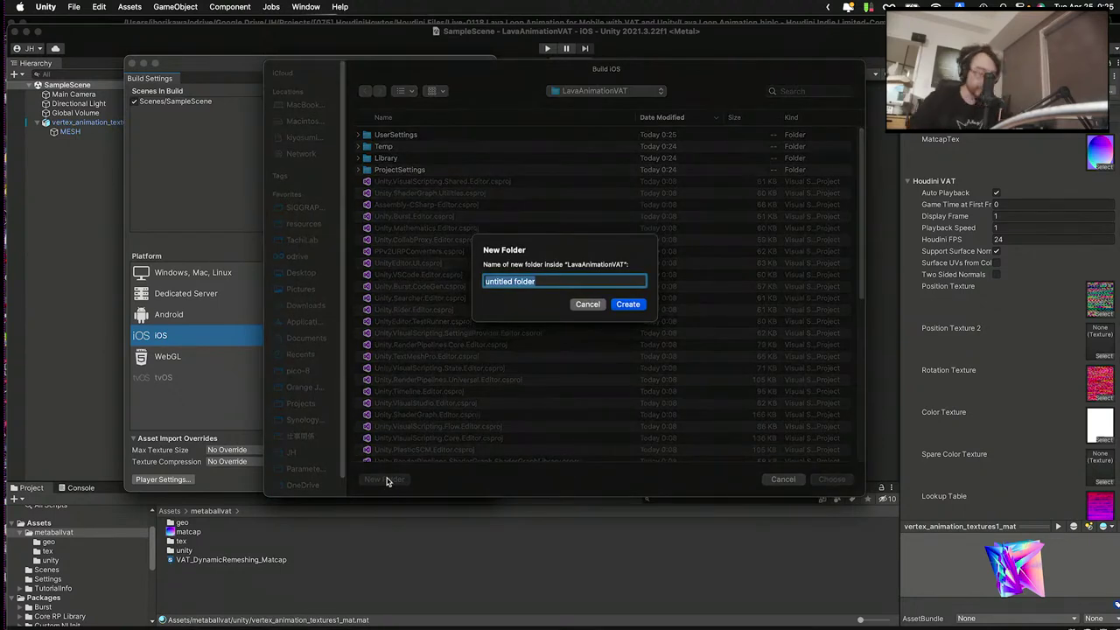
type("B")
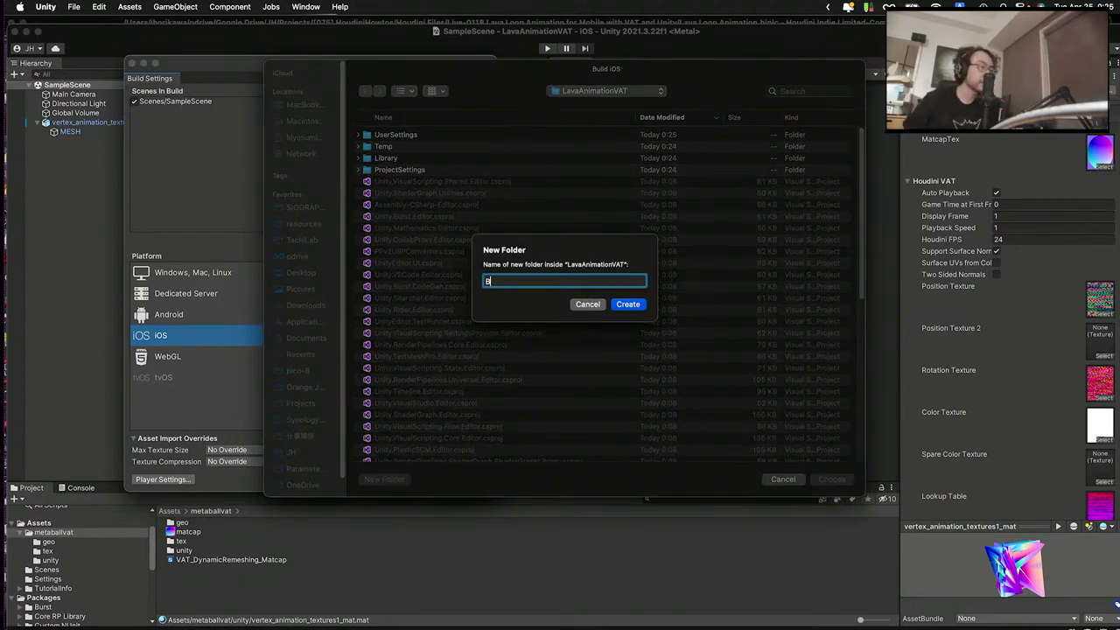
type("uild")
key("Return")
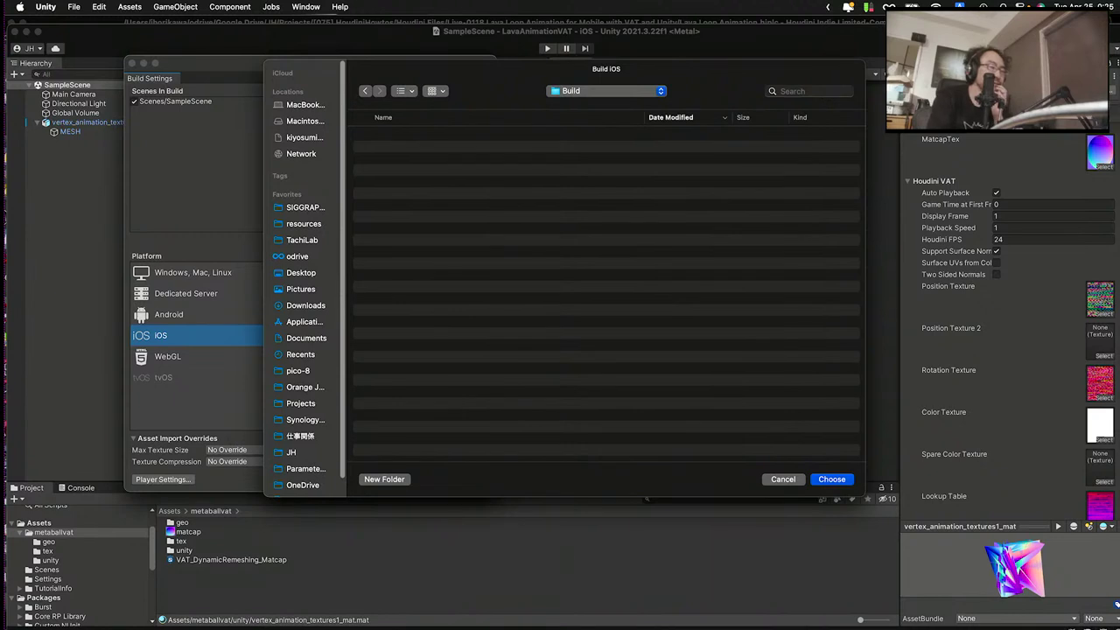
left_click(832, 479)
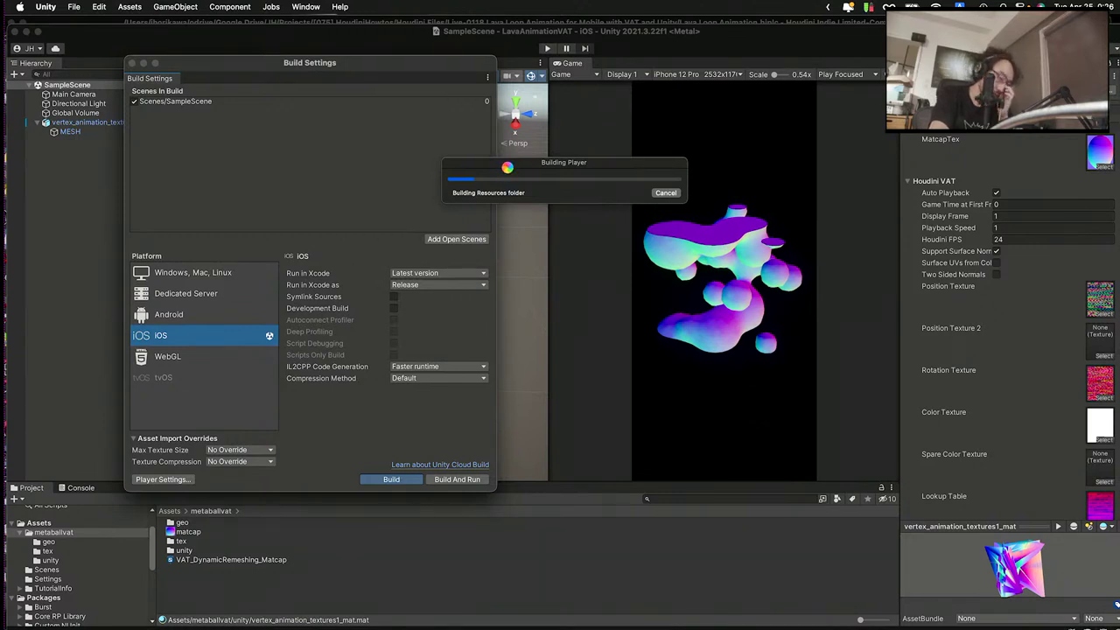
left_click_drag(469, 164, 307, 127)
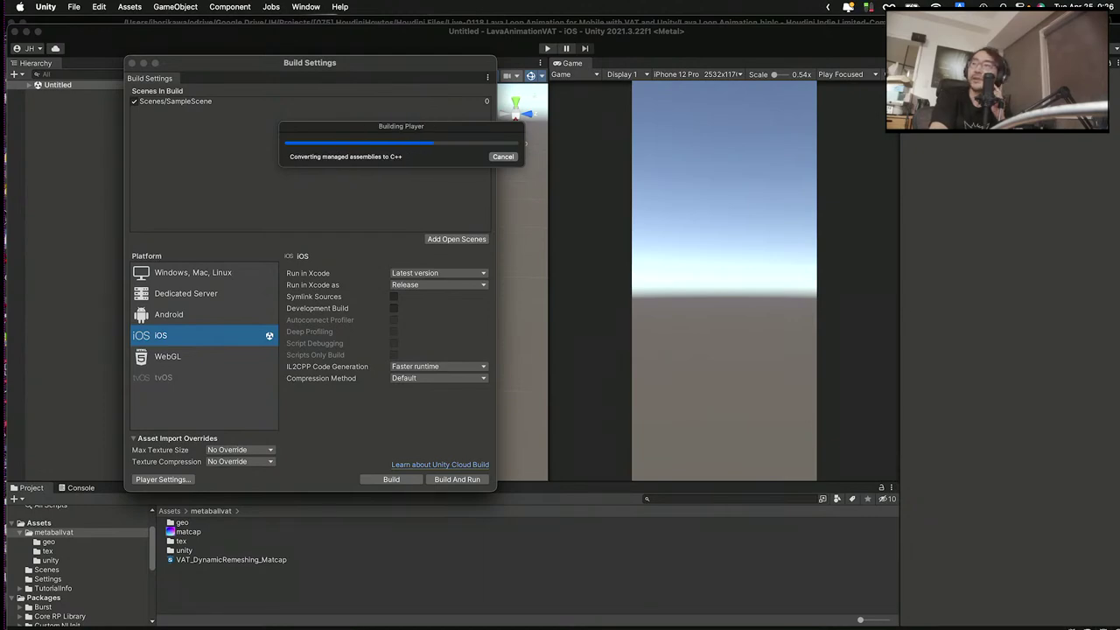
key("ctrl+Up")
key("ctrl+Up")
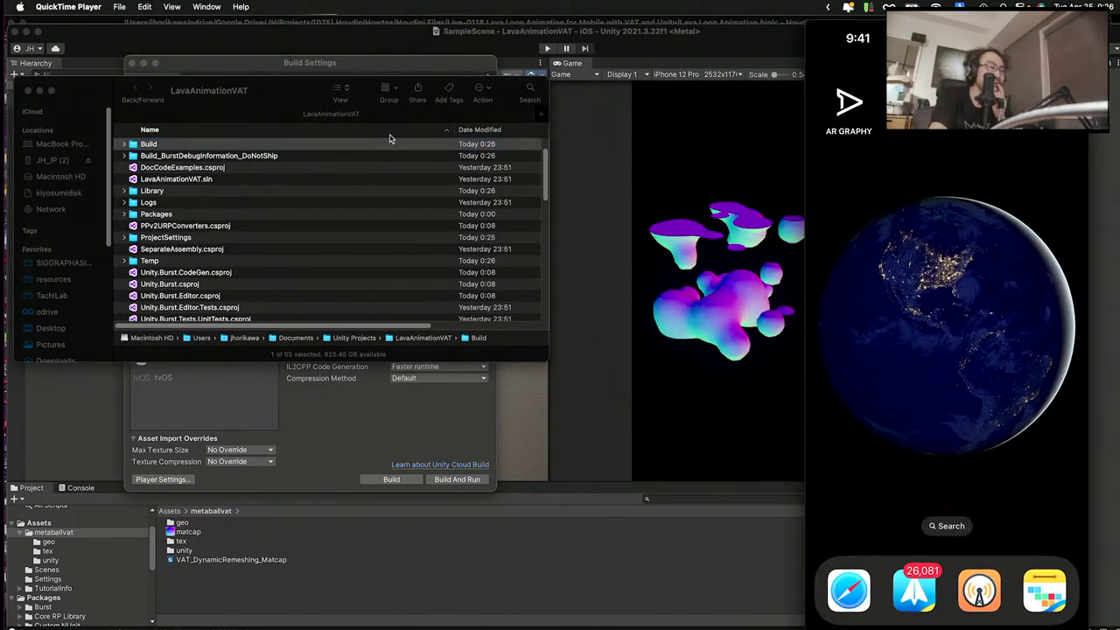
- Open Unity-iPhone.xcodeproj from the Build folder in Xcode
double_click(145, 145)
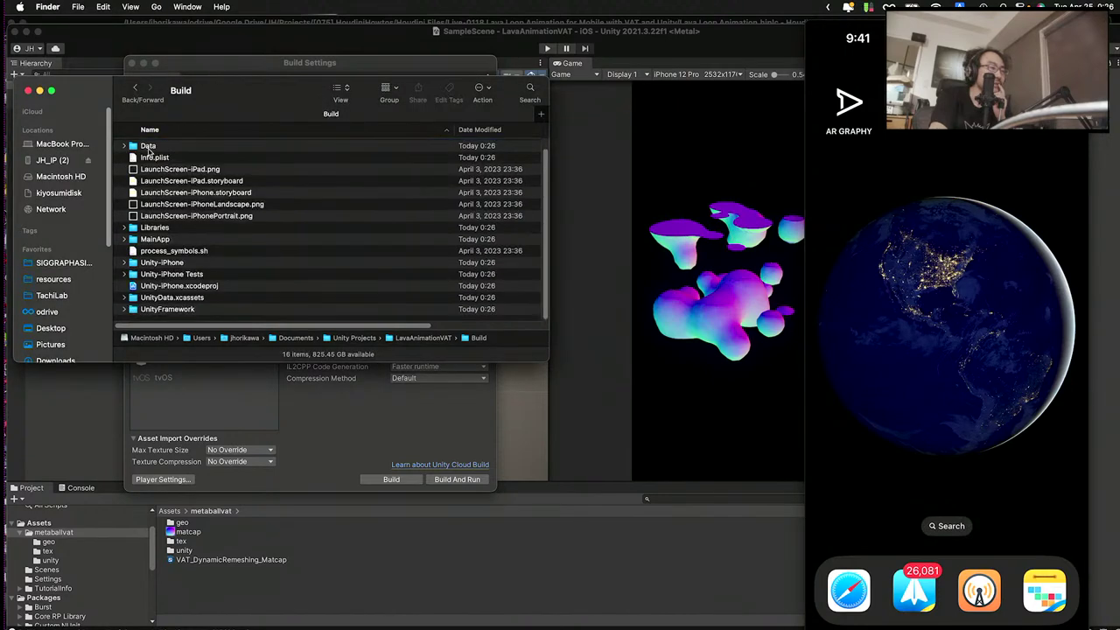
left_click(152, 287)
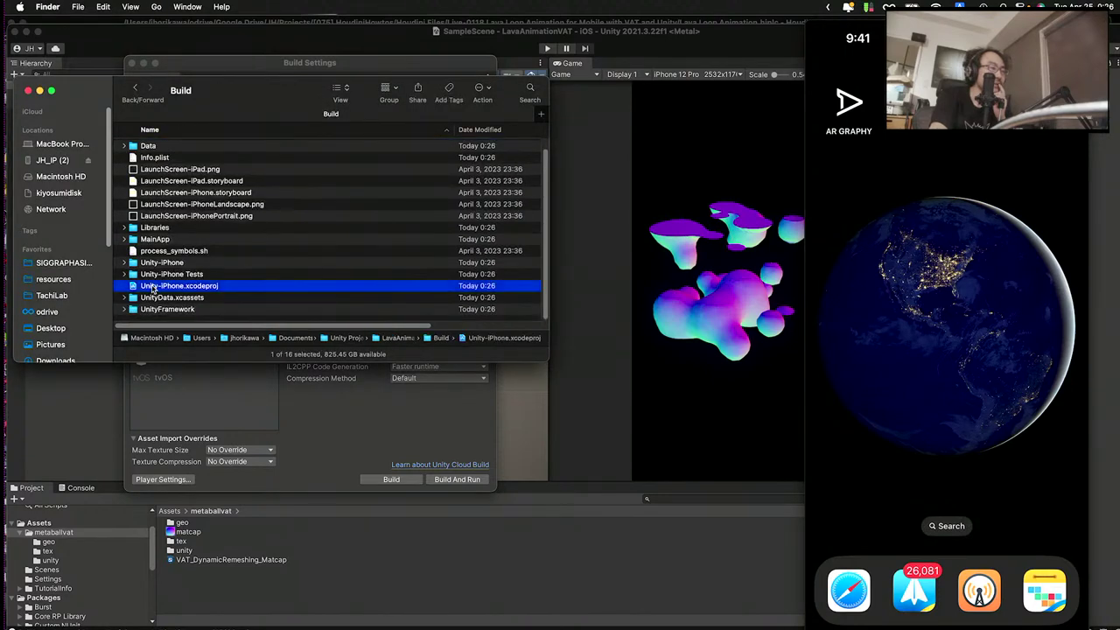
double_click(152, 287)
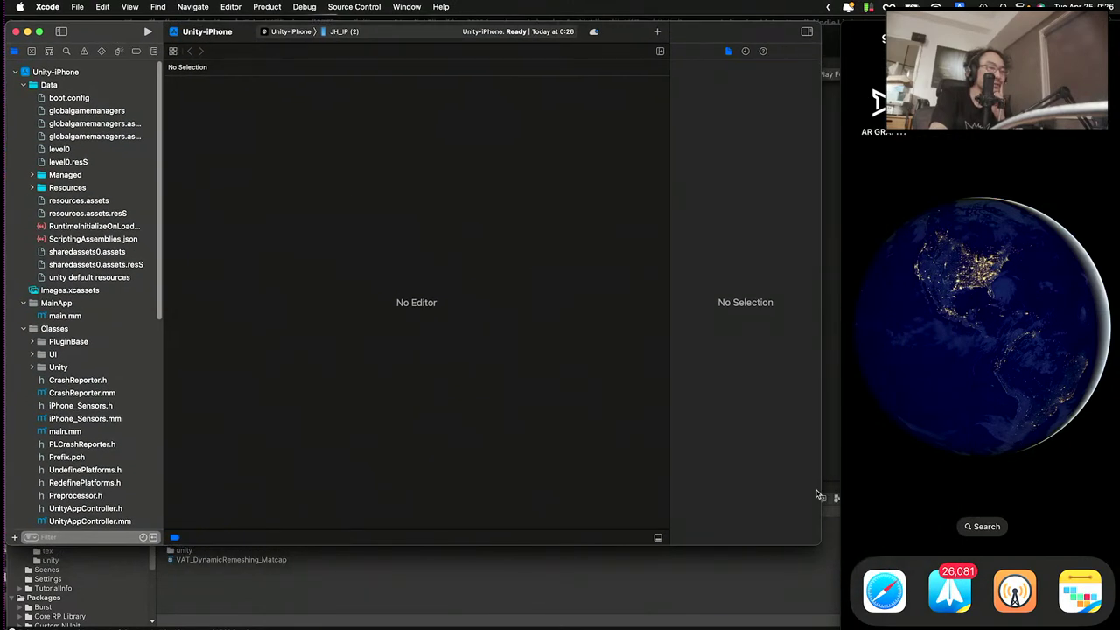
- Set the Unity-iPhone target's signing team to the developer's personal team in Signing & Capabilities
left_click_drag(819, 543, 835, 624)
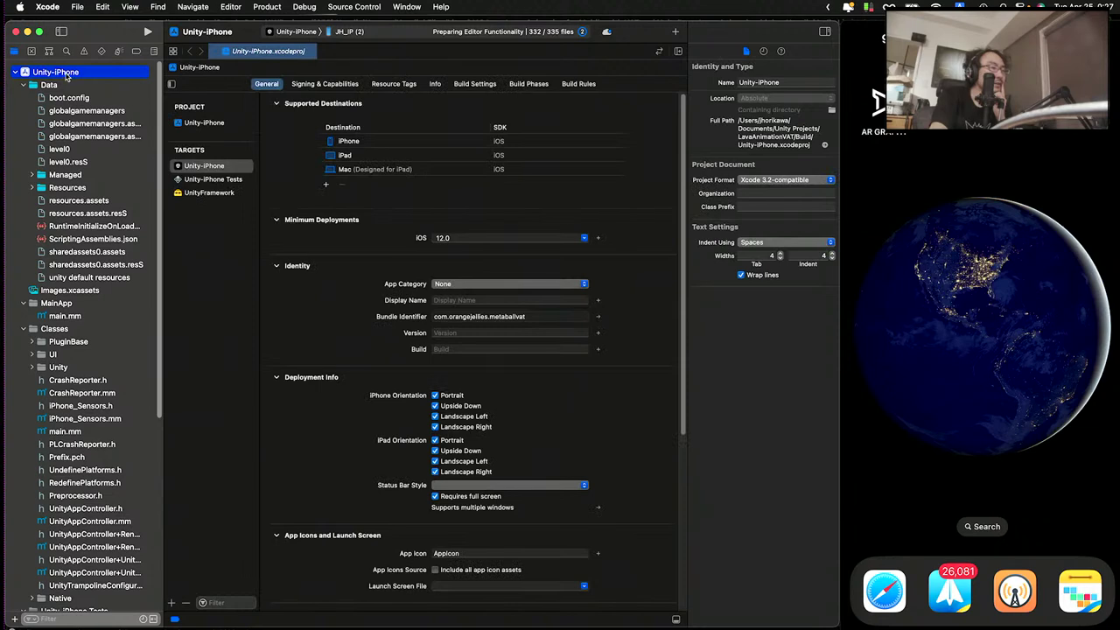
left_click(320, 86)
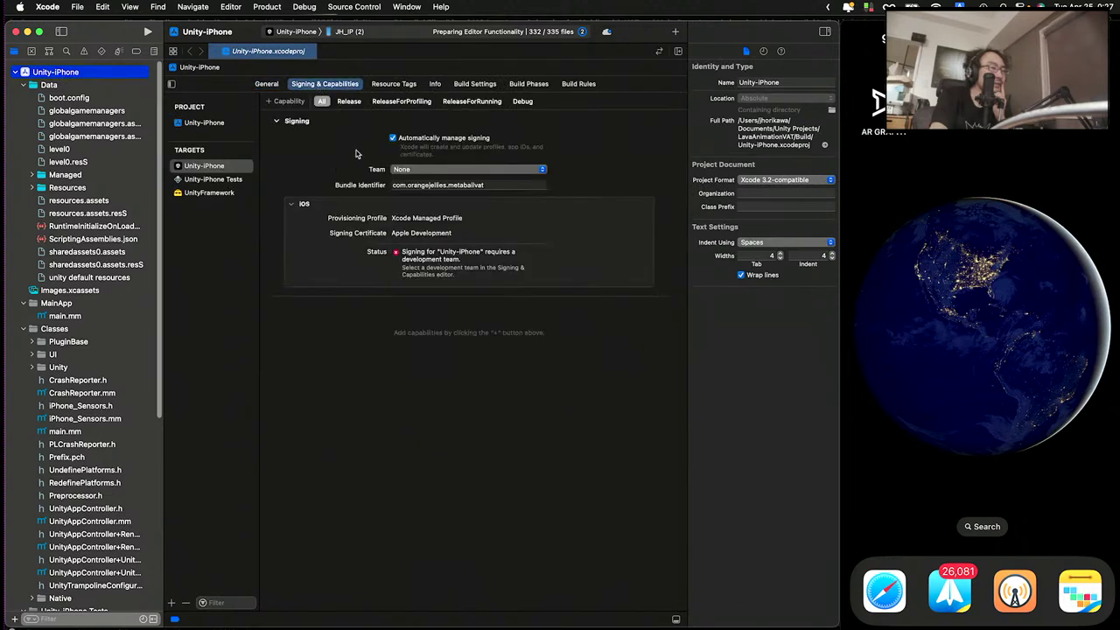
left_click(409, 171)
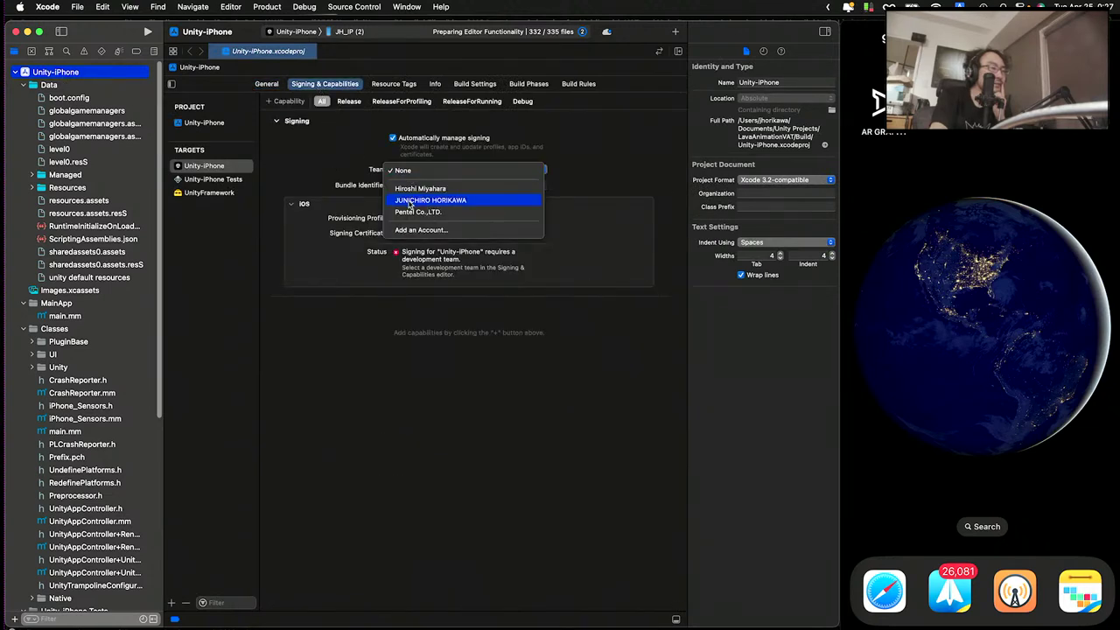
left_click(408, 202)
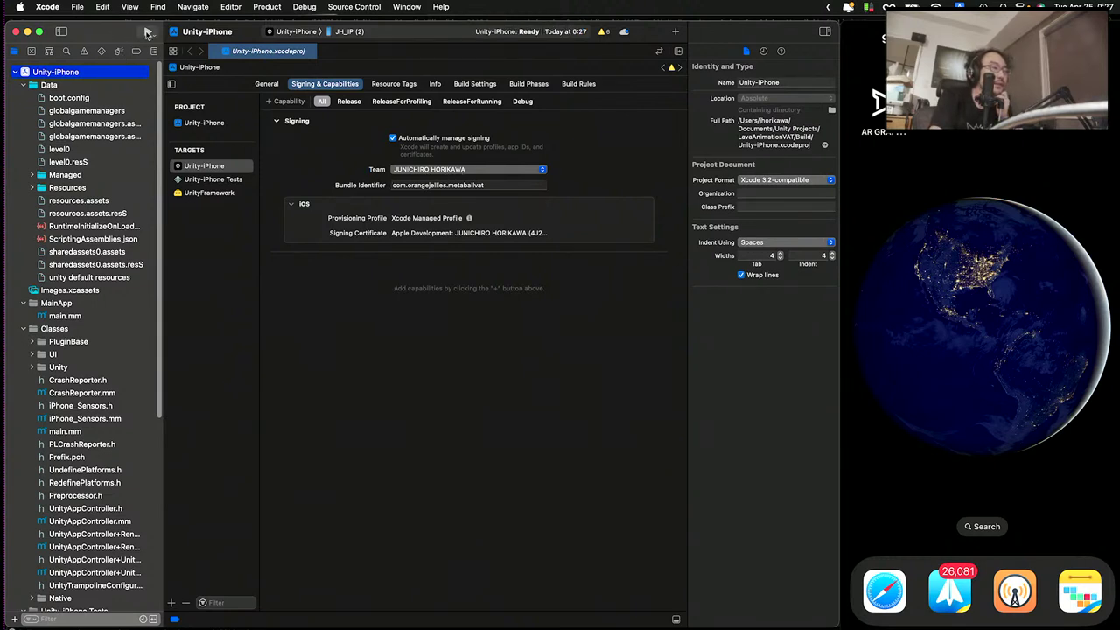
- Build and run LavaAnimationVAT on the iPhone, checking the mirrored screen for the metaball animation
left_click(147, 32)
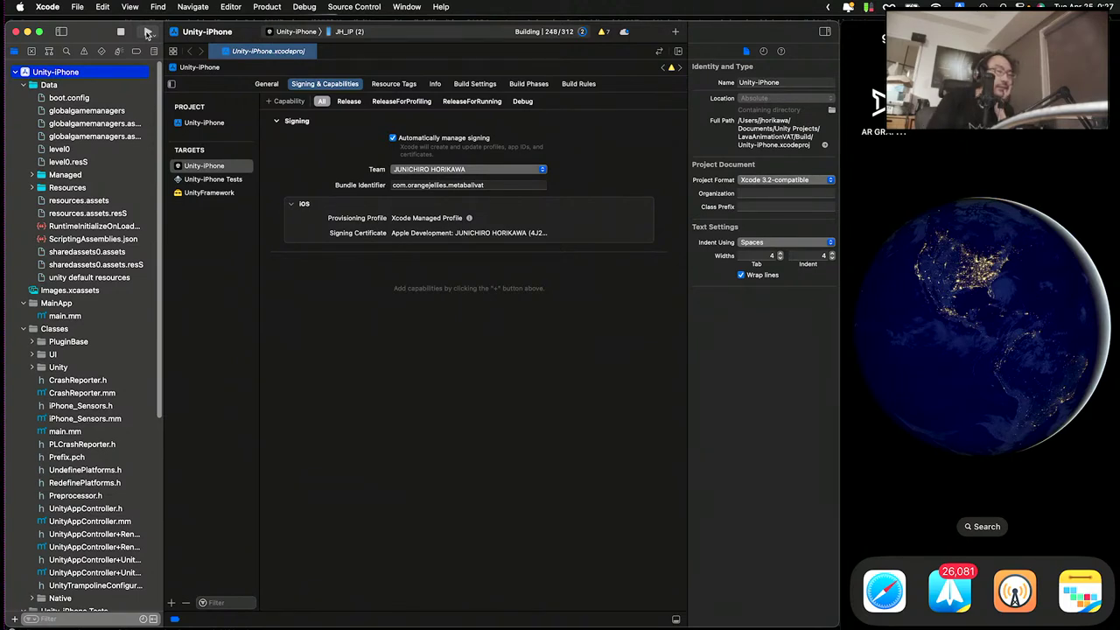
key("ctrl+alt+super+n")
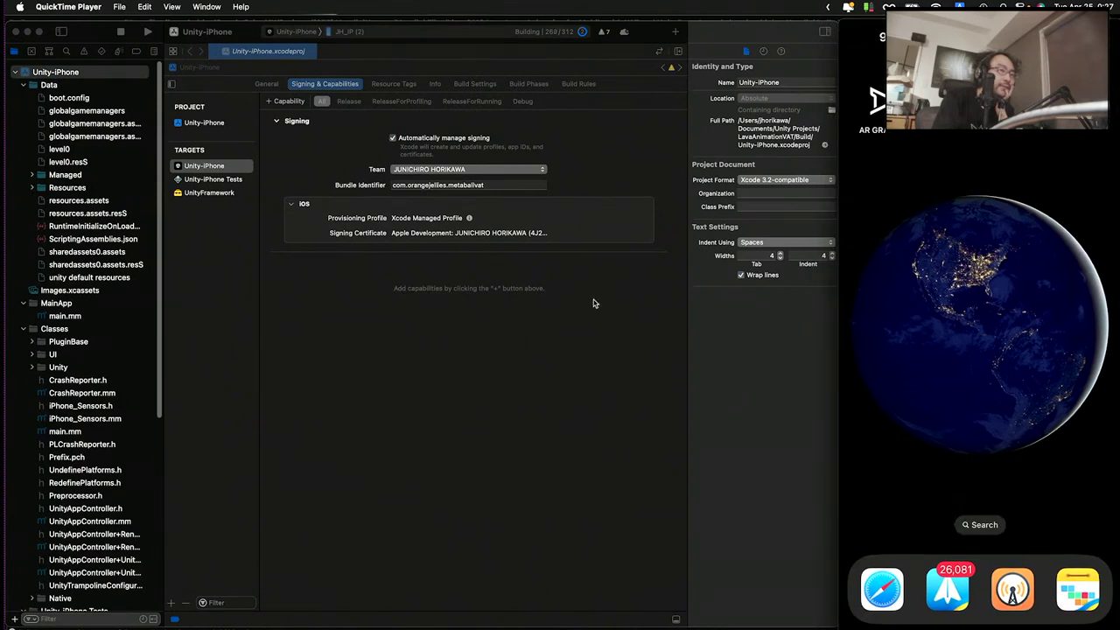
left_click(585, 382)
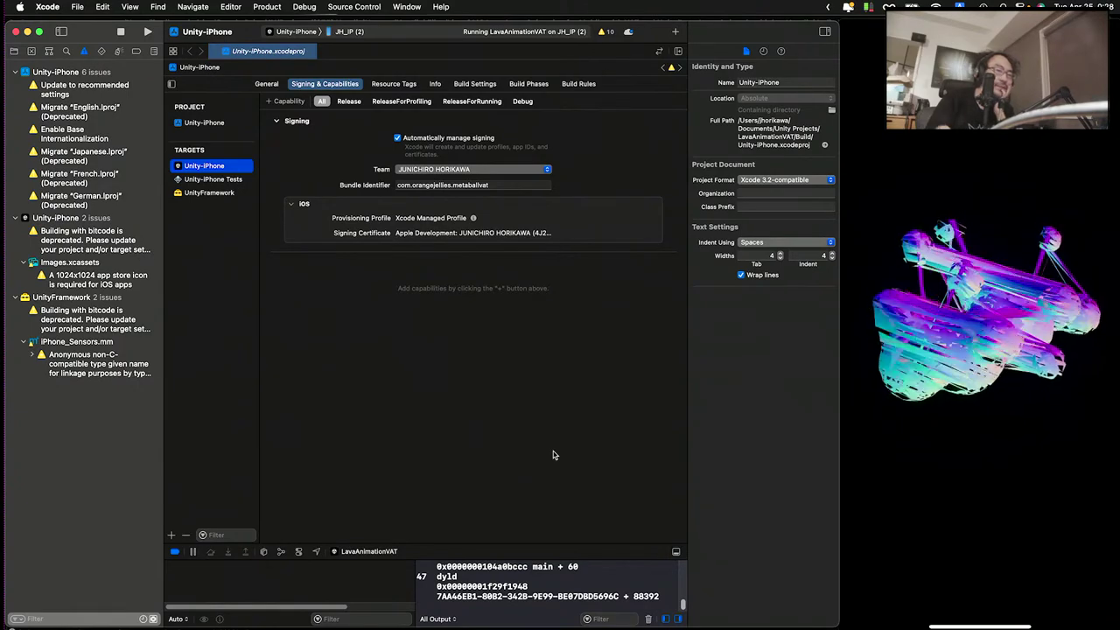
mouse_move(964, 317)
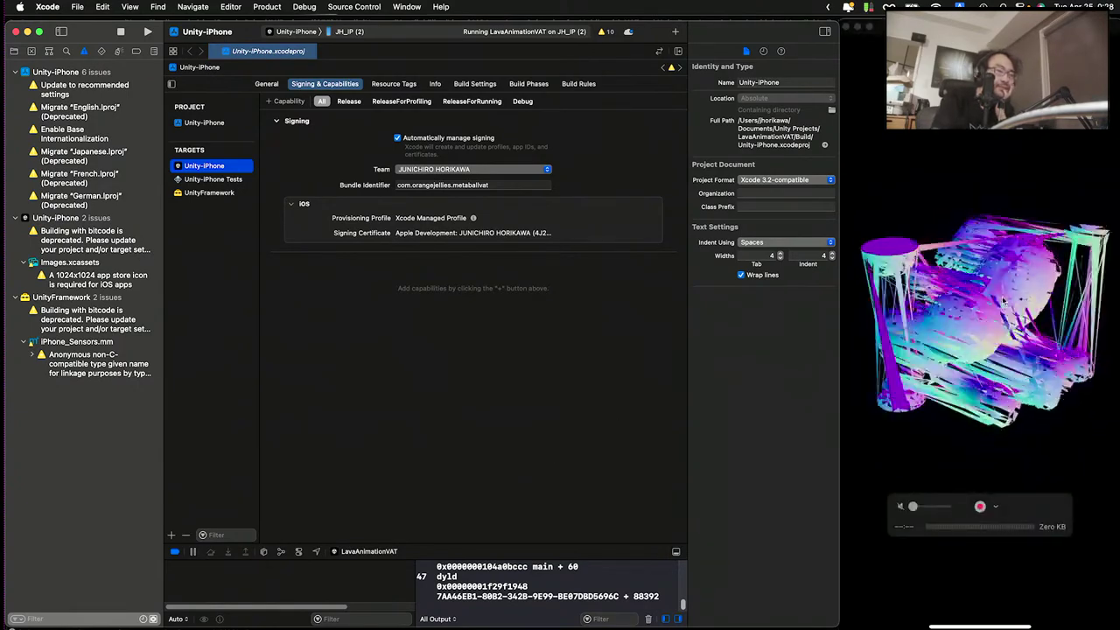
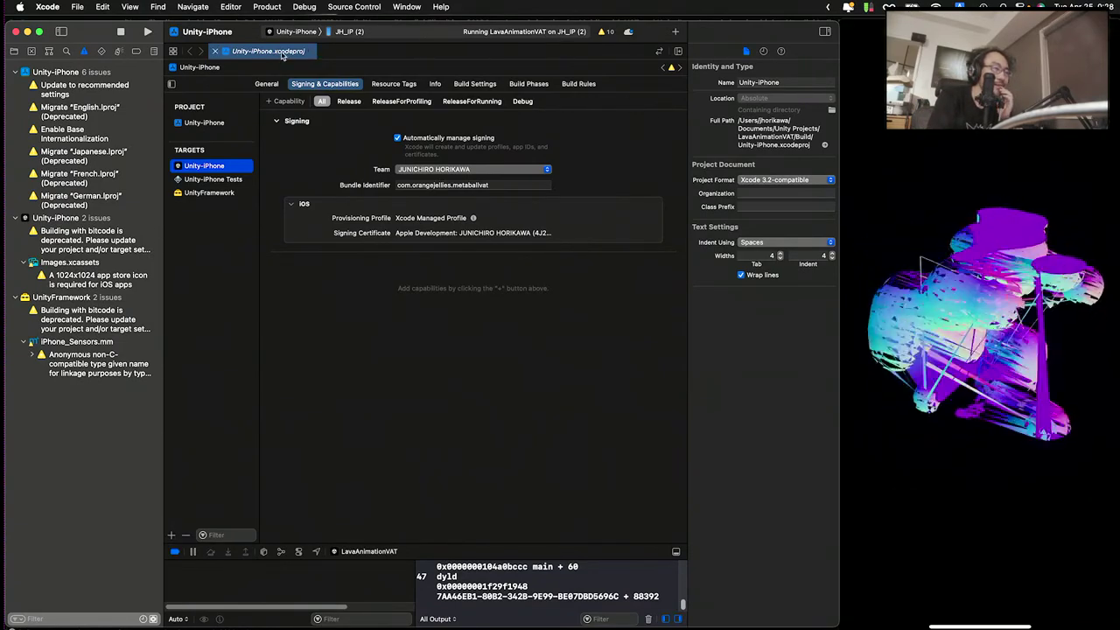
- Stop the LavaAnimationVAT run on the iPhone and bring the Unity editor forward
left_click(120, 32)
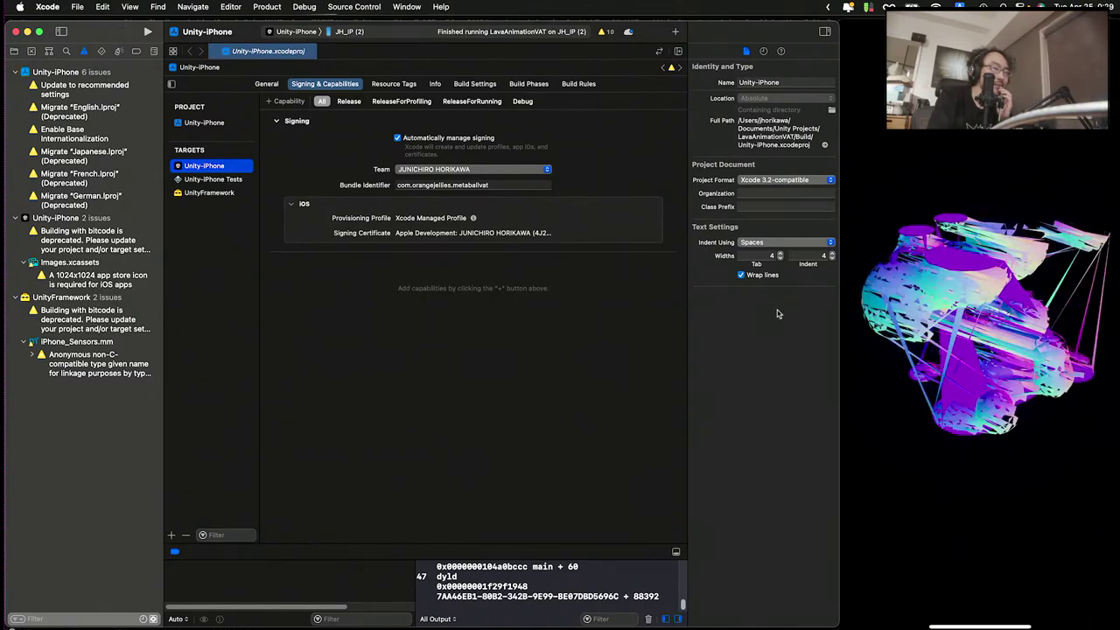
key("ctrl+Up")
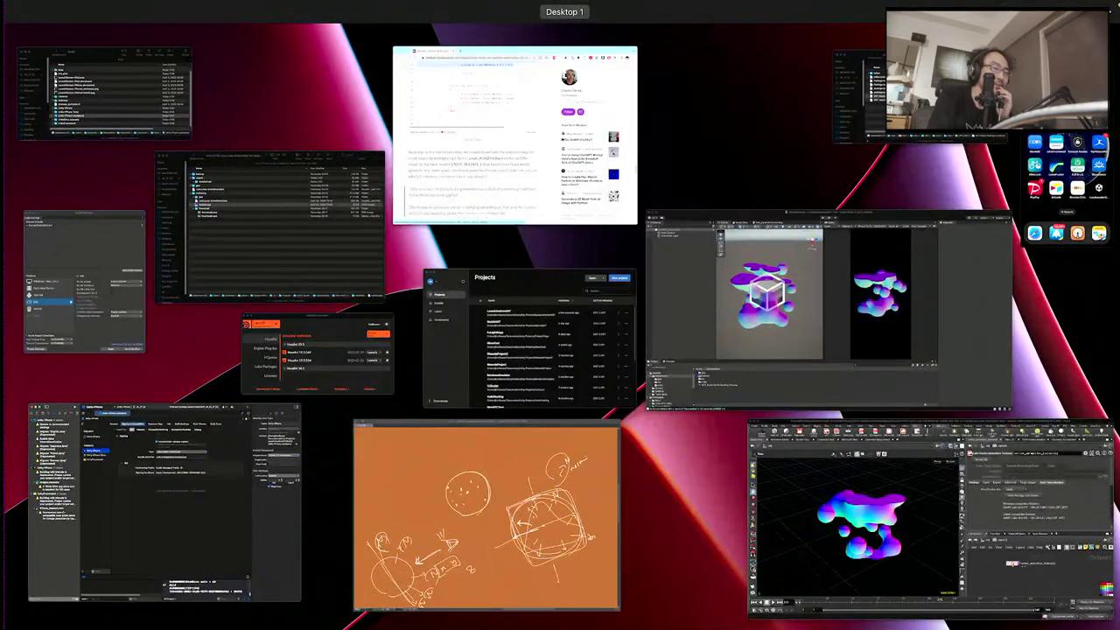
left_click(789, 374)
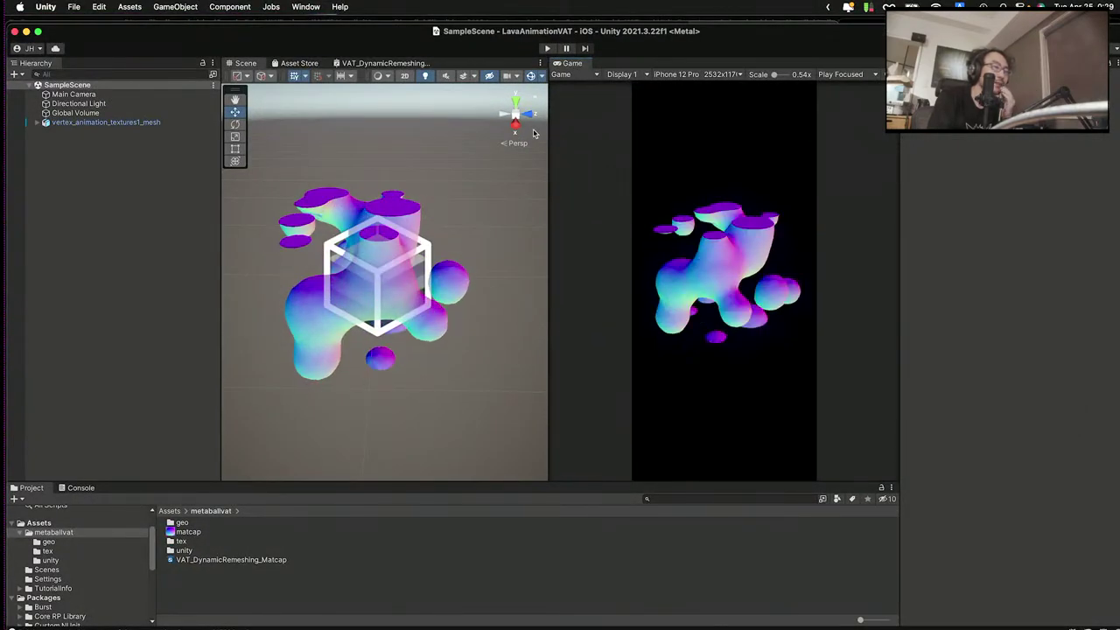
- Inspect the MESH object, then select the vertex_animation_textures1_mesh asset in Assets/metaballvat/geo
left_click(37, 123)
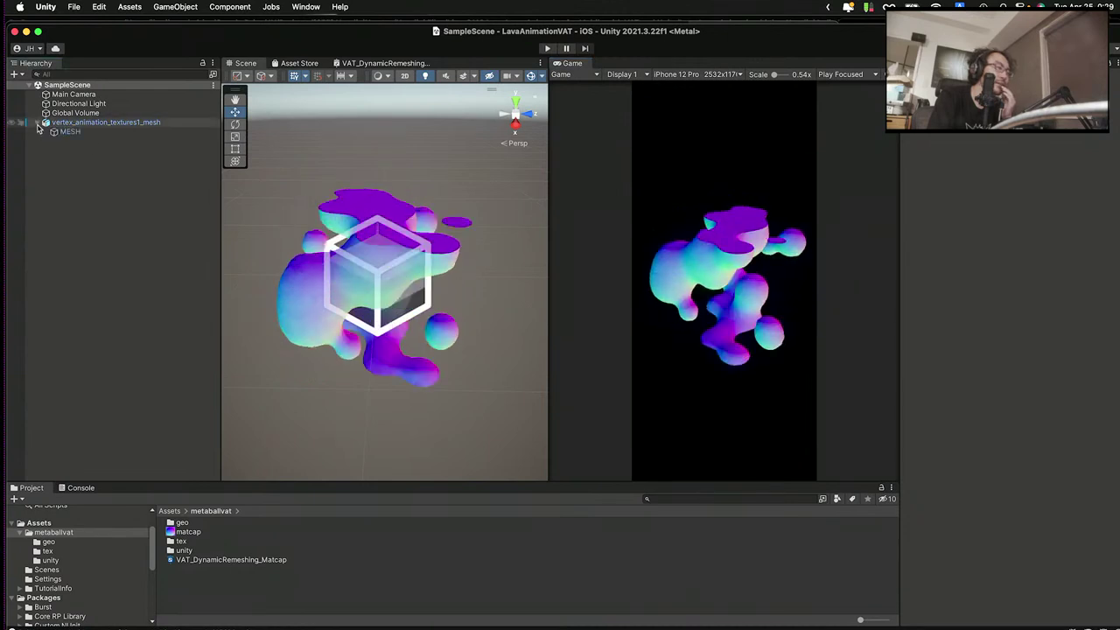
left_click(66, 131)
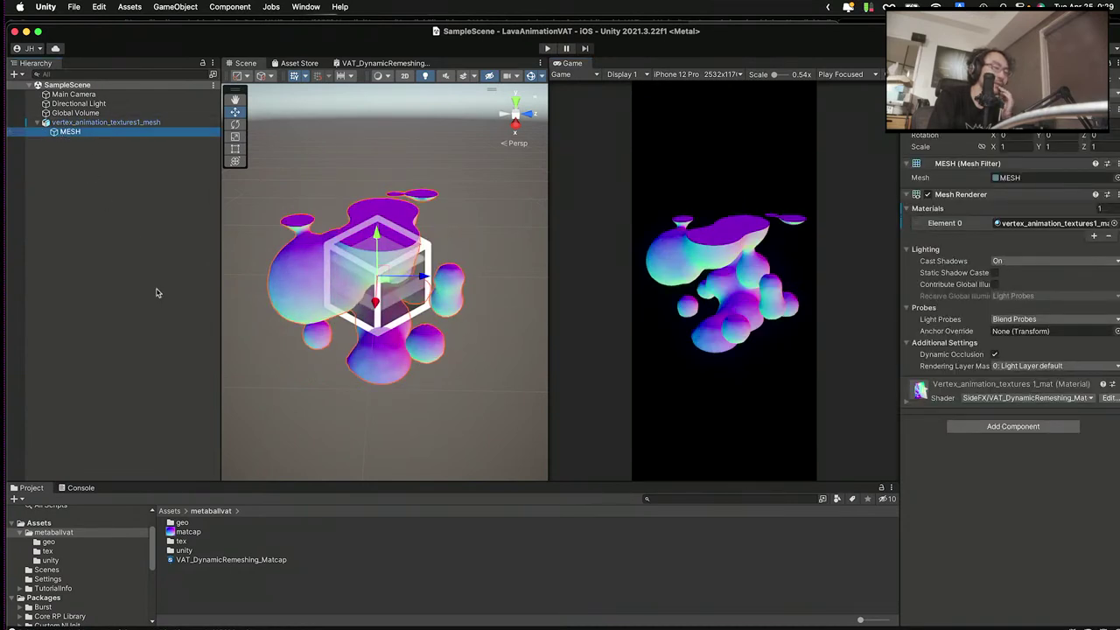
left_click(70, 543)
left_click(184, 522)
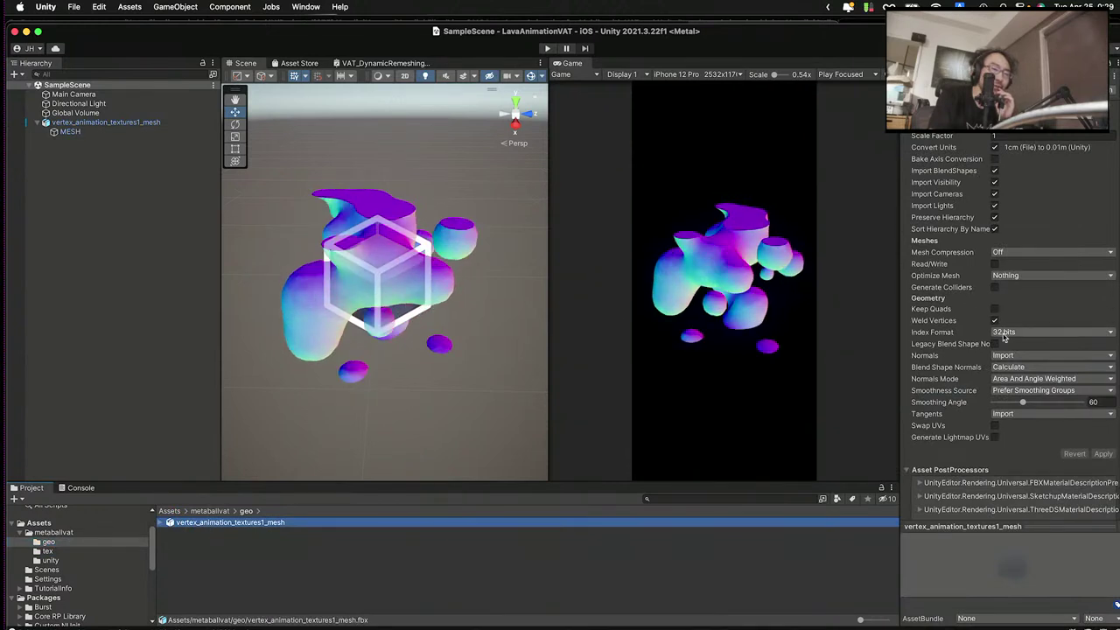
- Keep Index Format at 32 bits, enable and apply Read/Write, then reselect MESH
left_click(1006, 333)
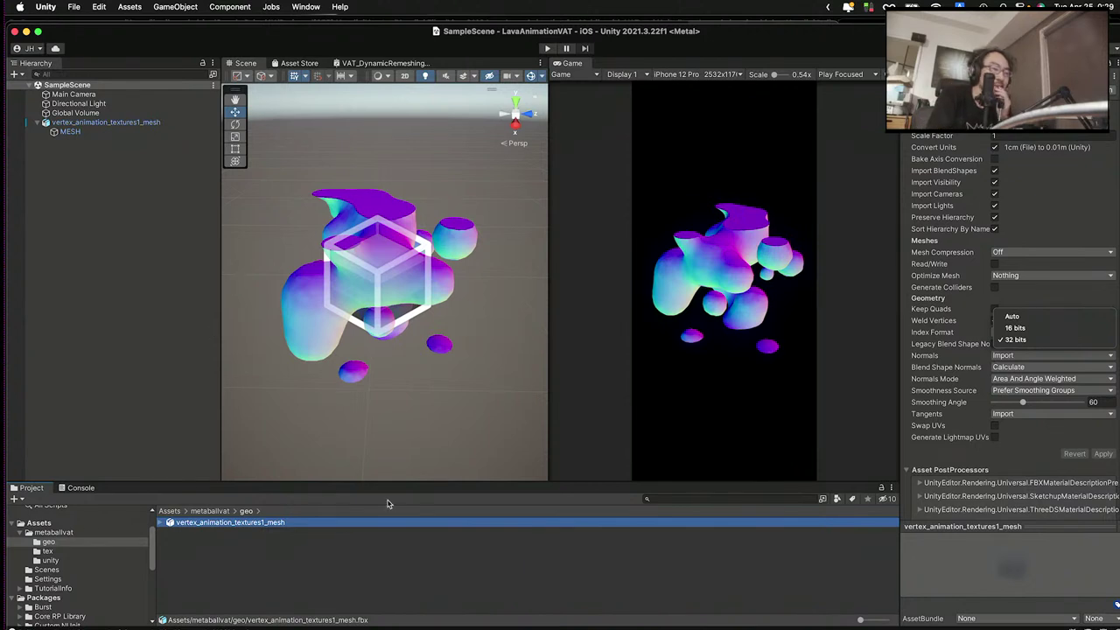
left_click(333, 554)
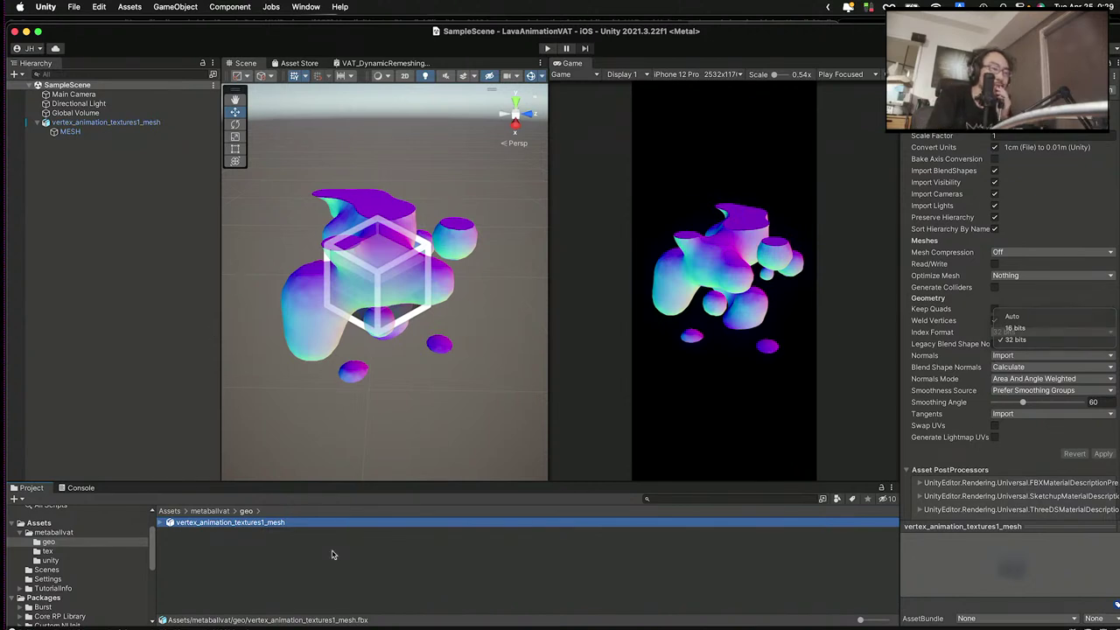
left_click(995, 264)
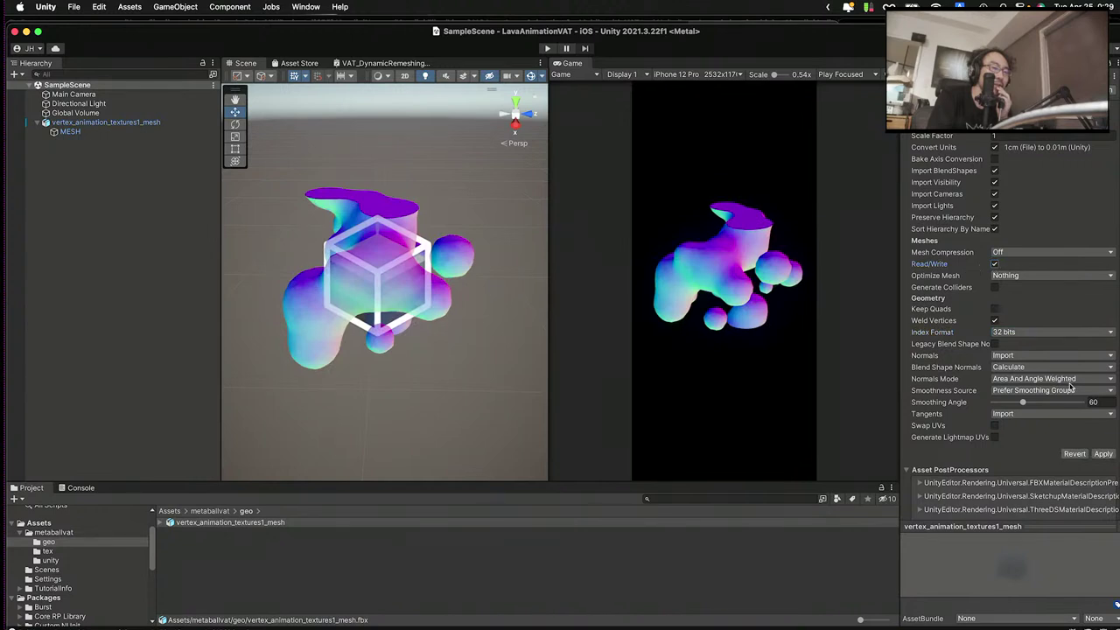
left_click(1103, 454)
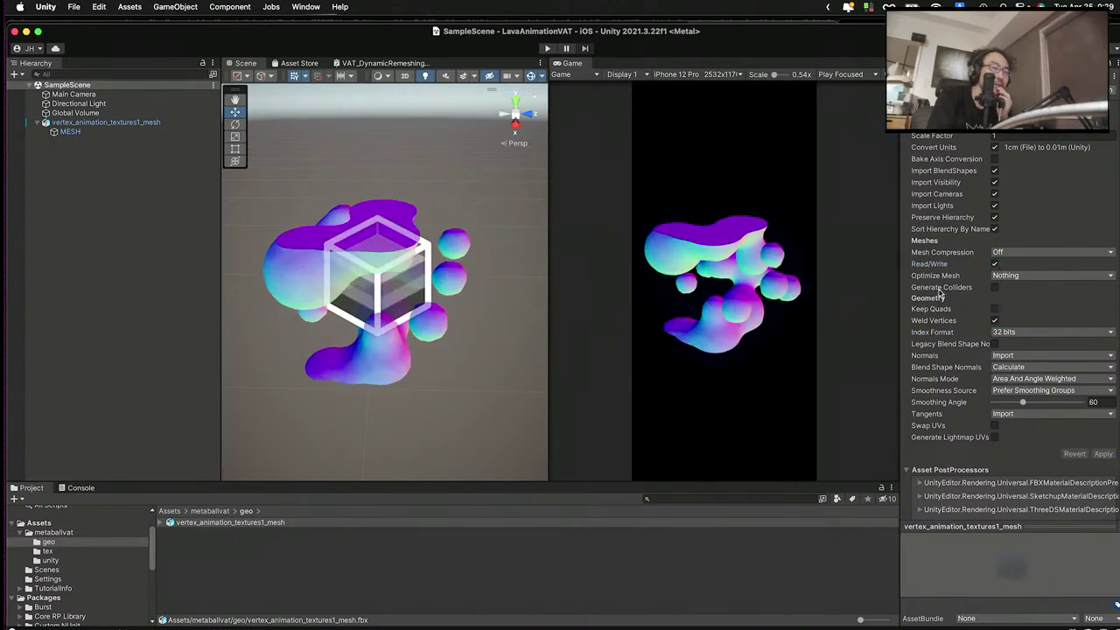
left_click(64, 132)
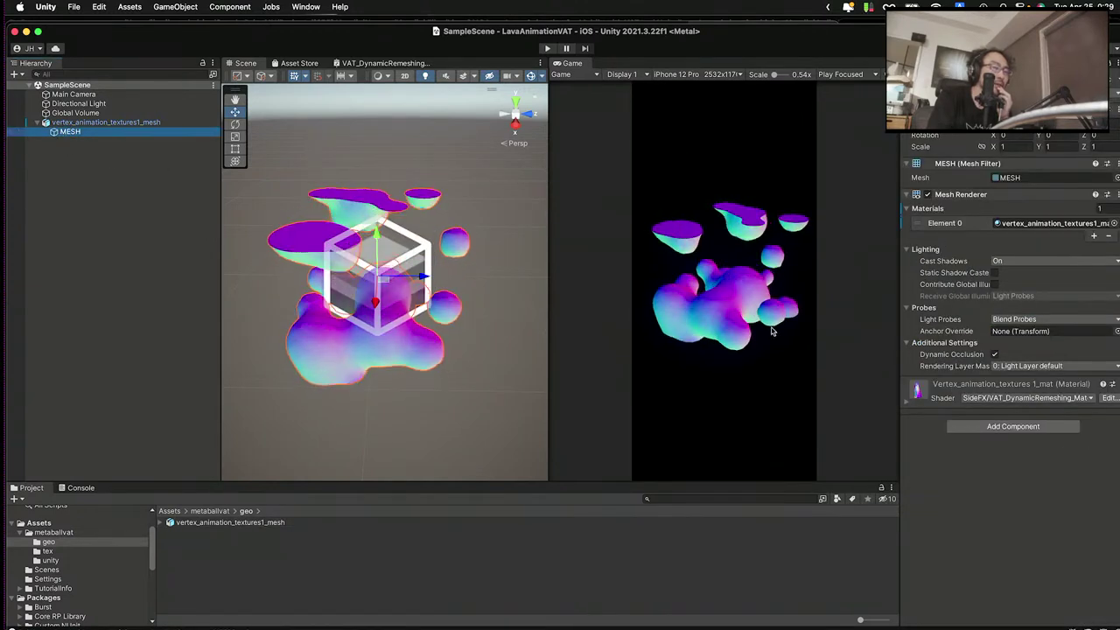
- Attach a new MeshIndexFormat script to MESH and open it in Rider
left_click(980, 427)
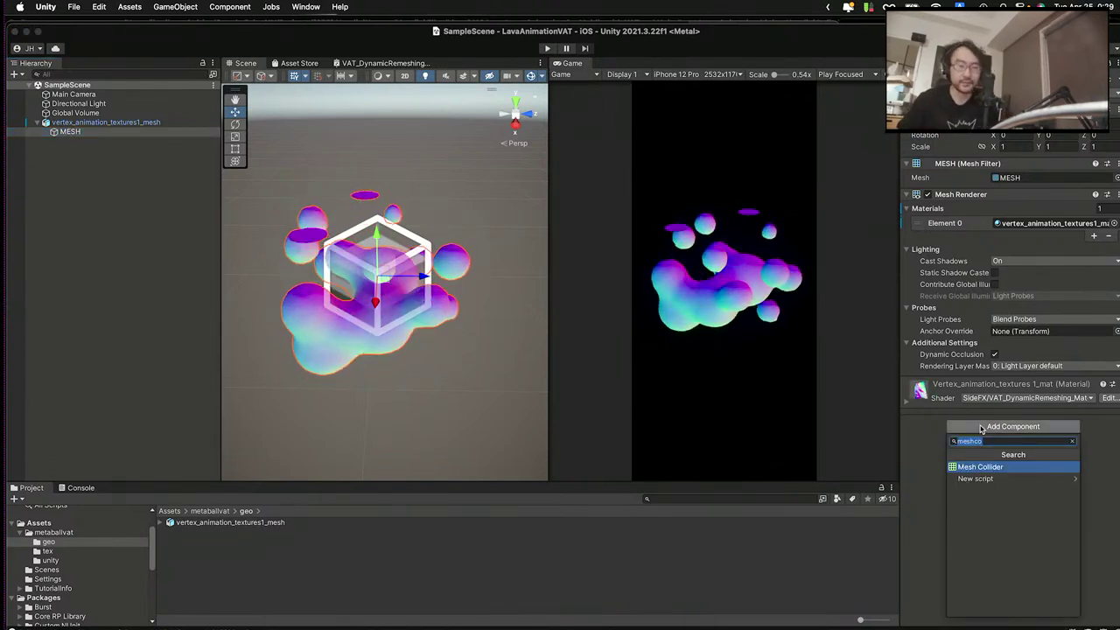
type("M")
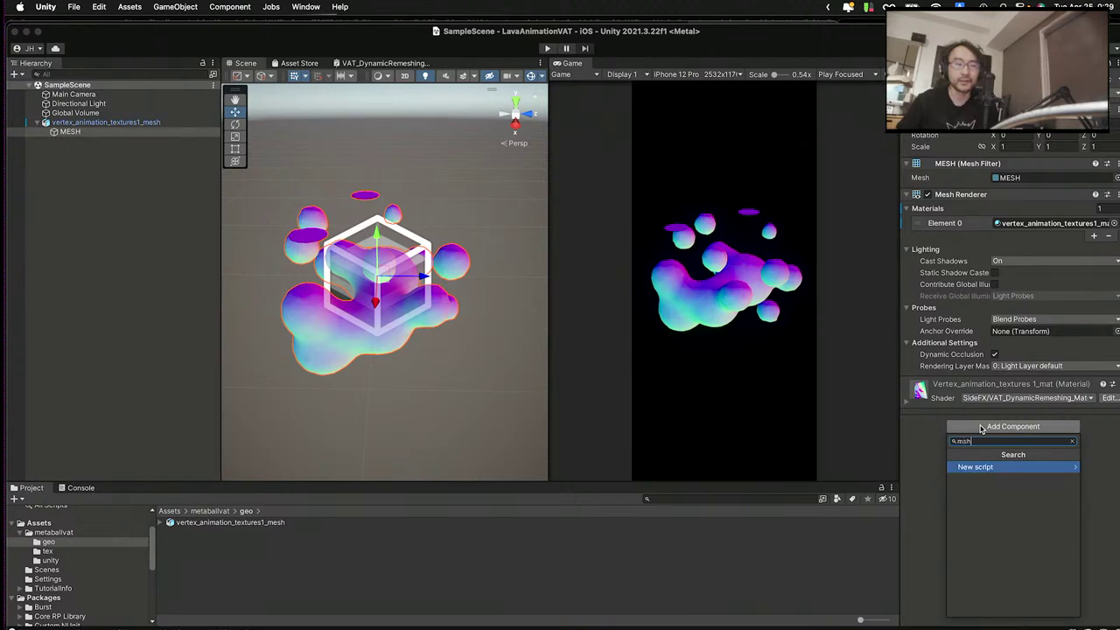
key("BackSpace")
type("MeshInd")
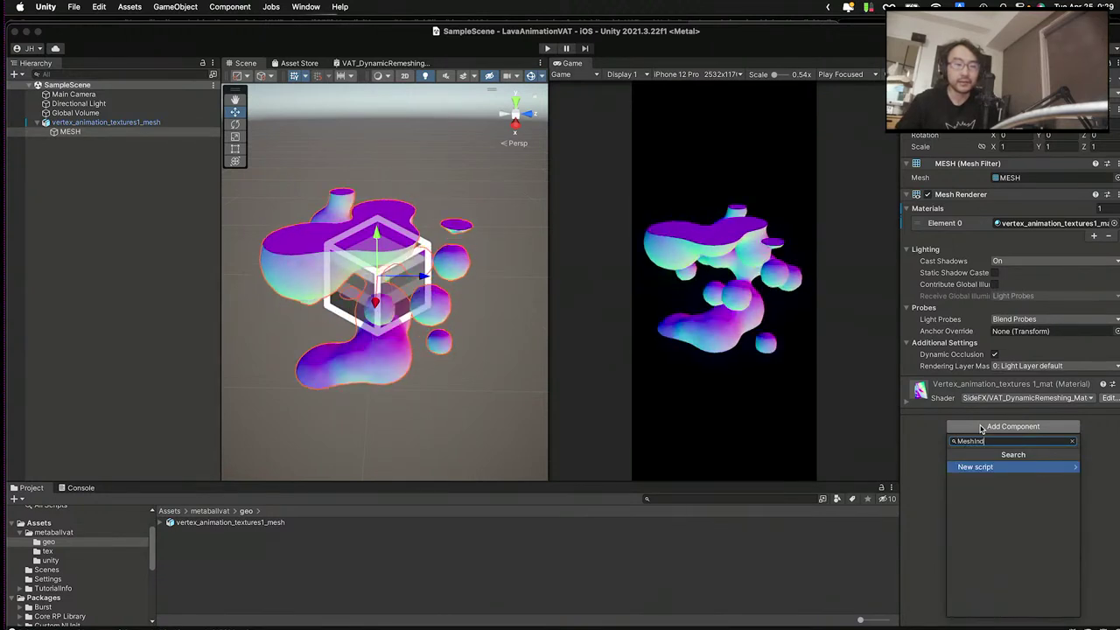
type("exForm")
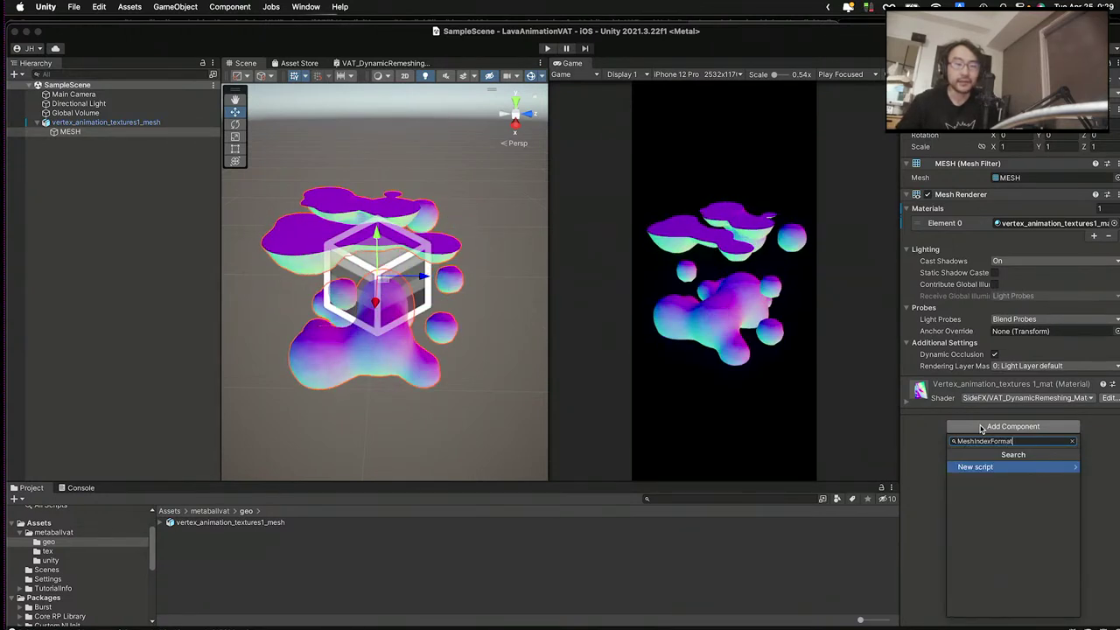
type("at")
key("Return")
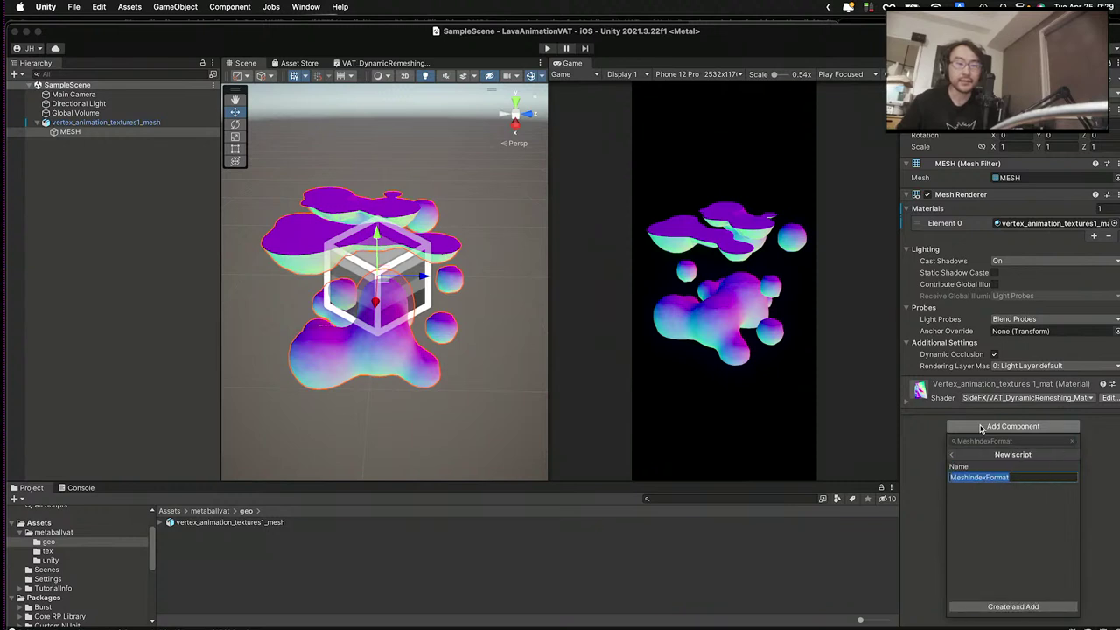
left_click(1027, 610)
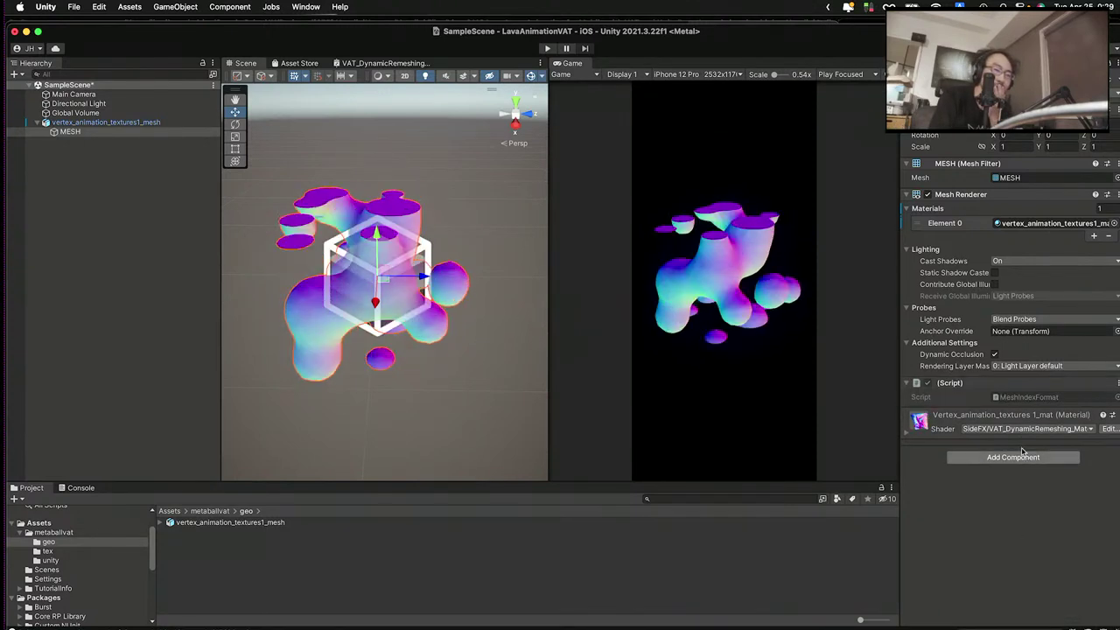
double_click(1019, 398)
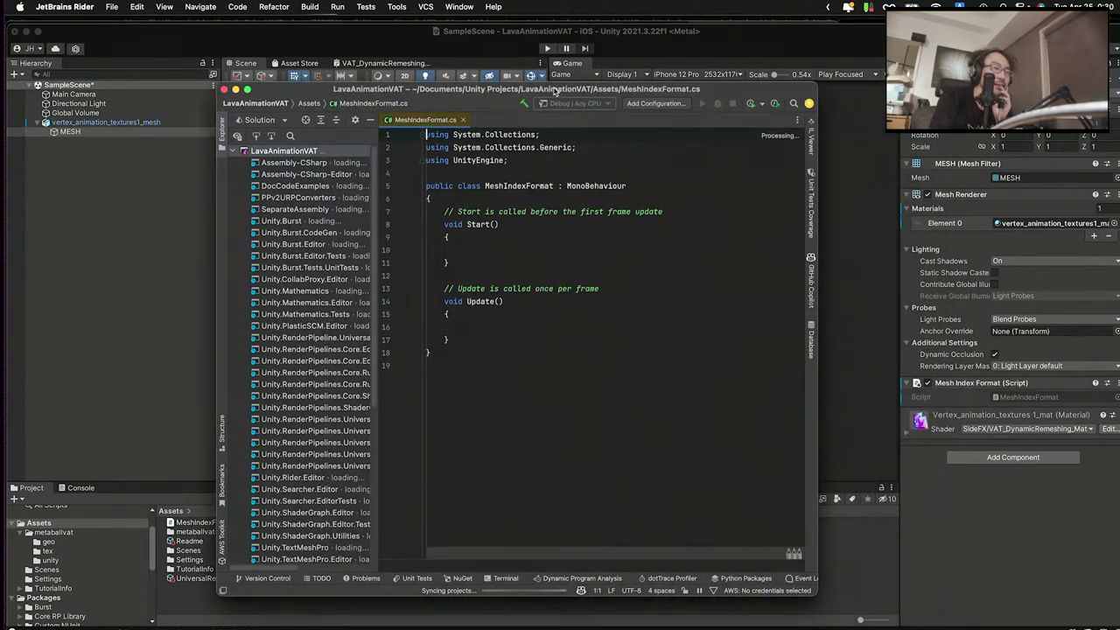
- In Start, get the MeshFilter mesh and set its indexFormat to UInt32
left_click(494, 249)
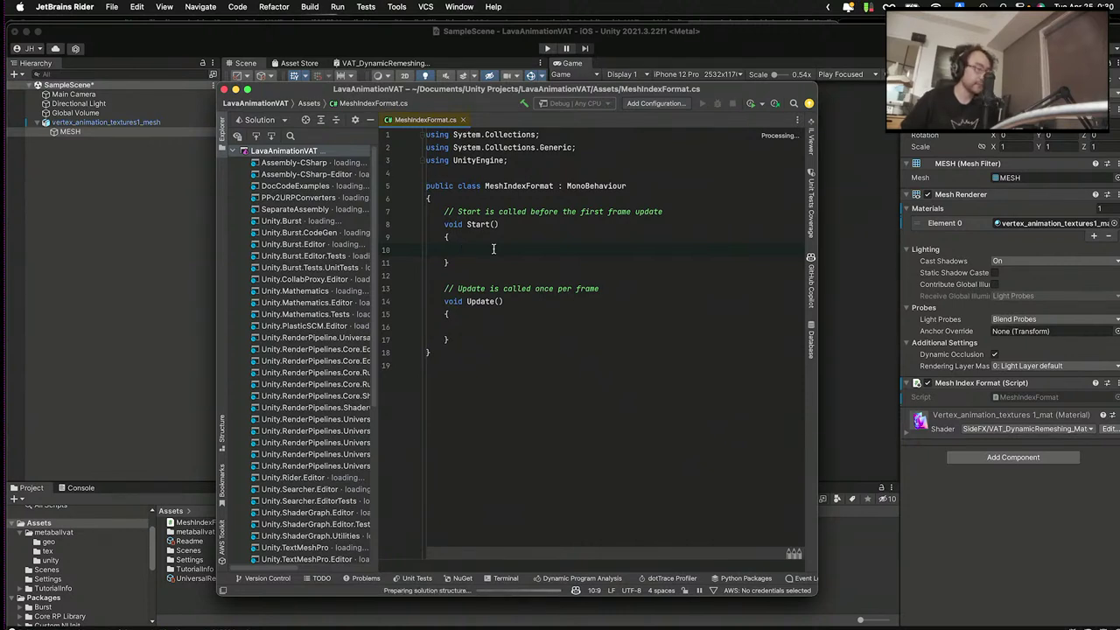
type("var ")
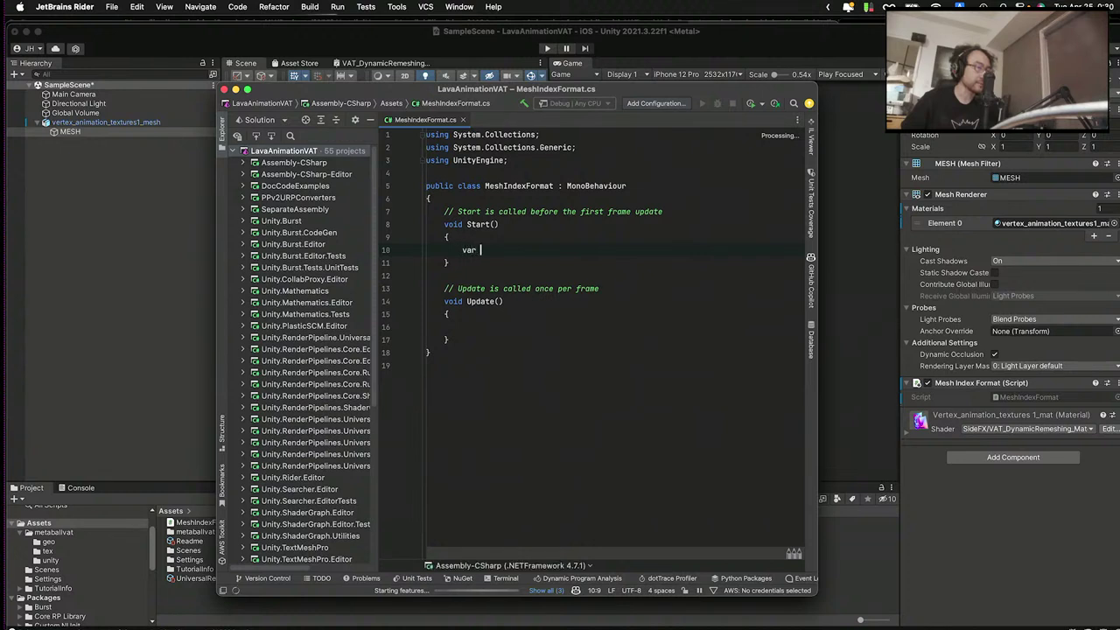
type("mesh =")
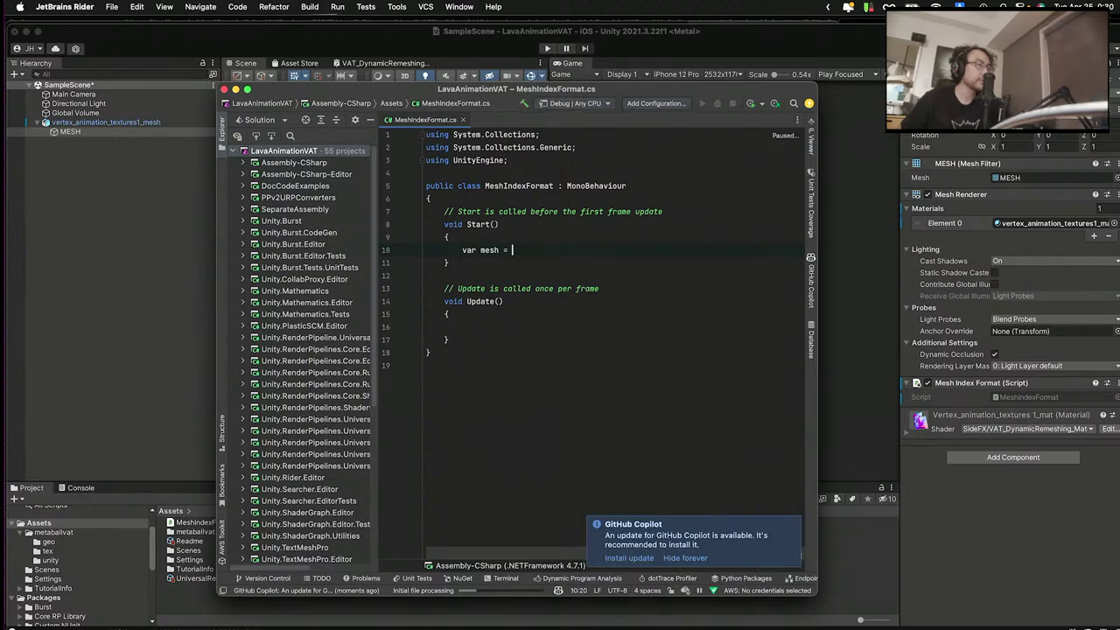
type("GetCom")
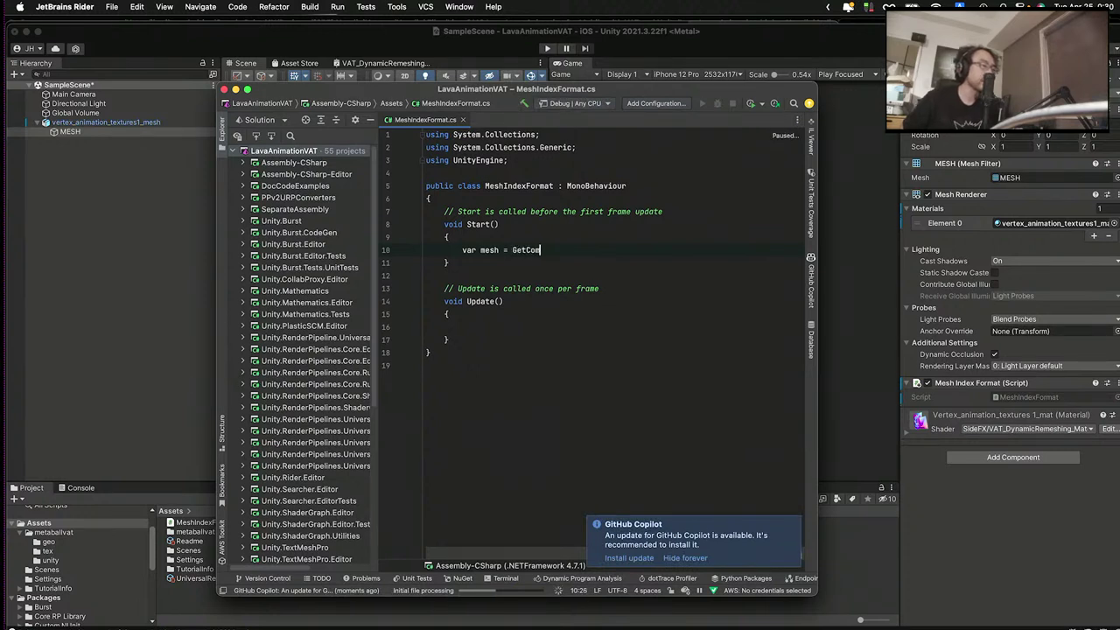
key("Tab")
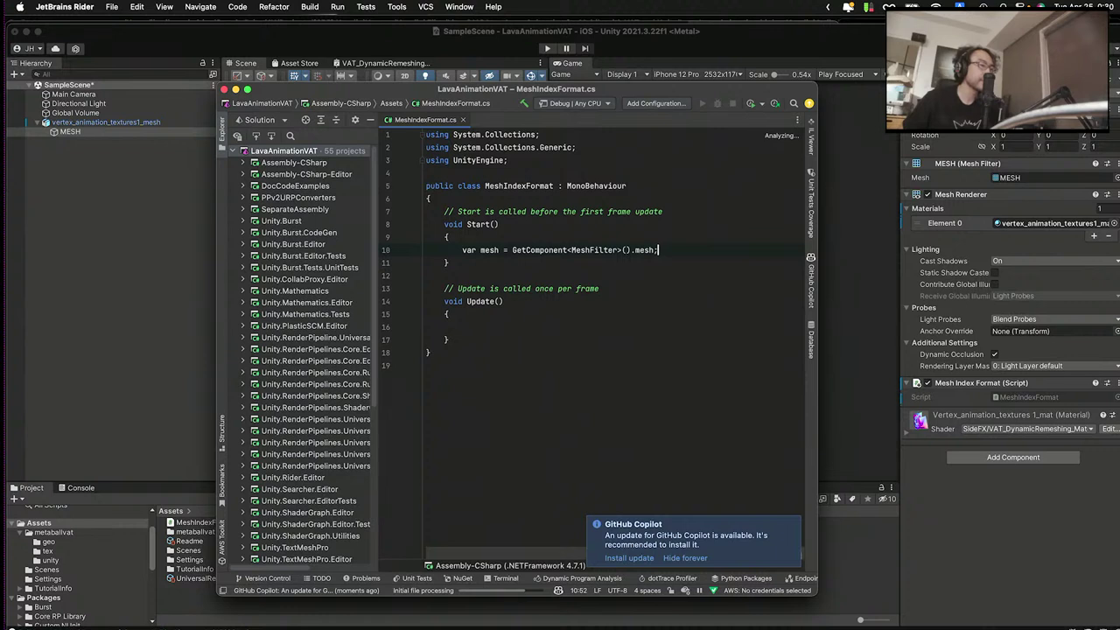
key("Return")
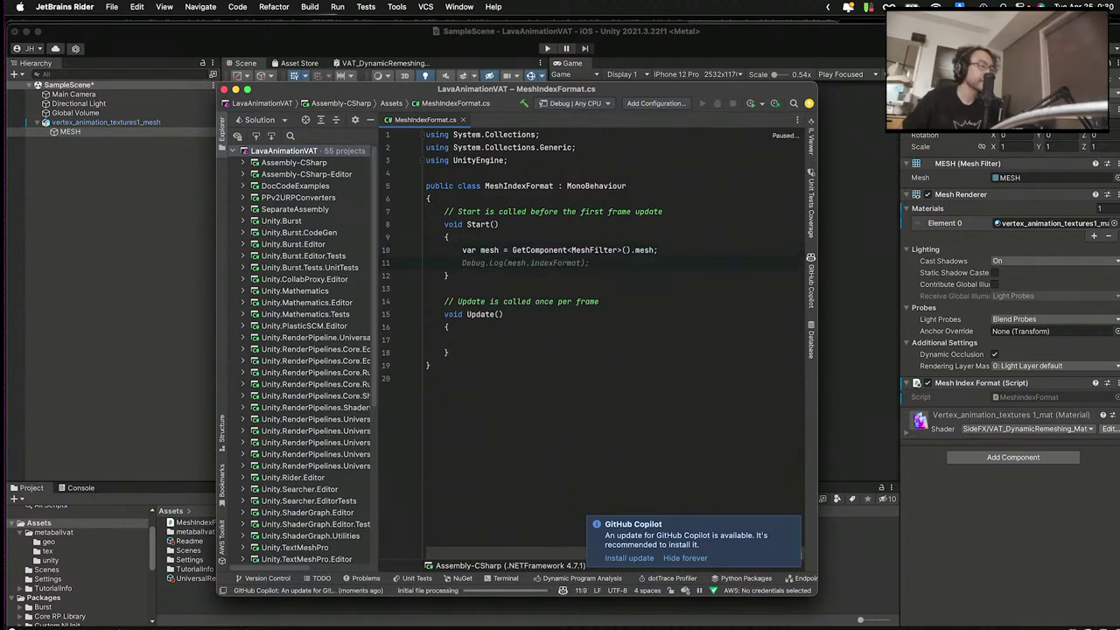
type("mesh.")
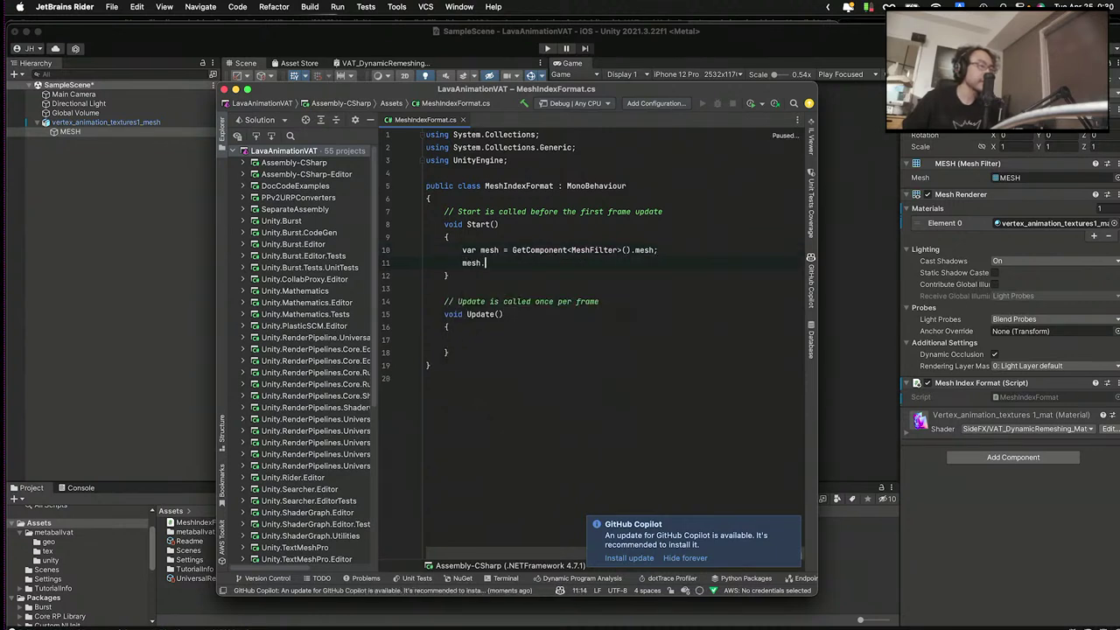
type("indexFormat")
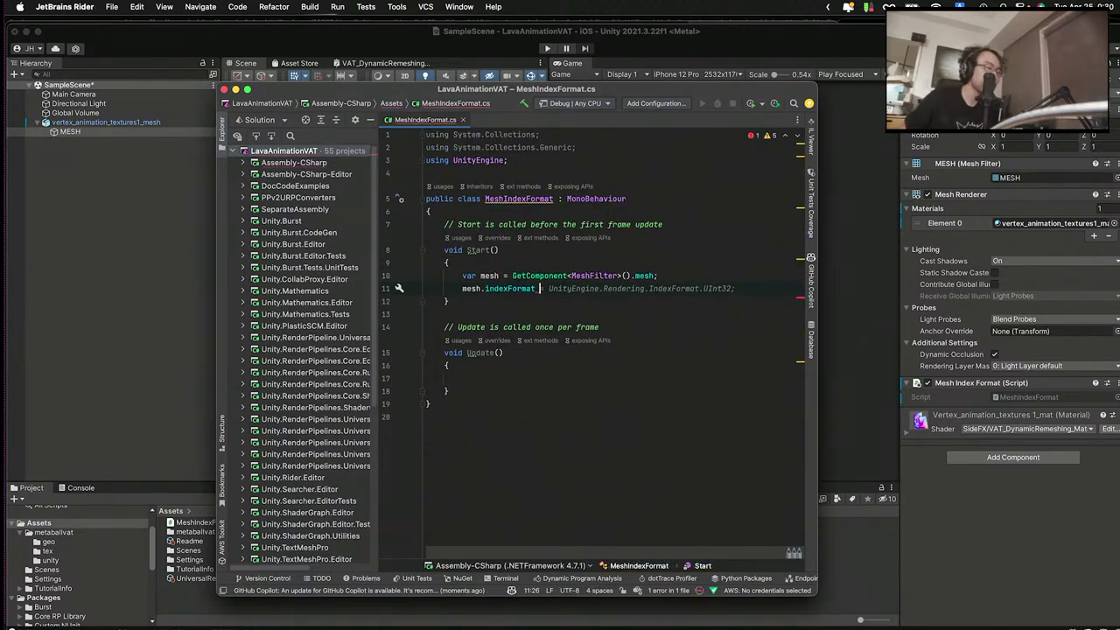
key("Tab")
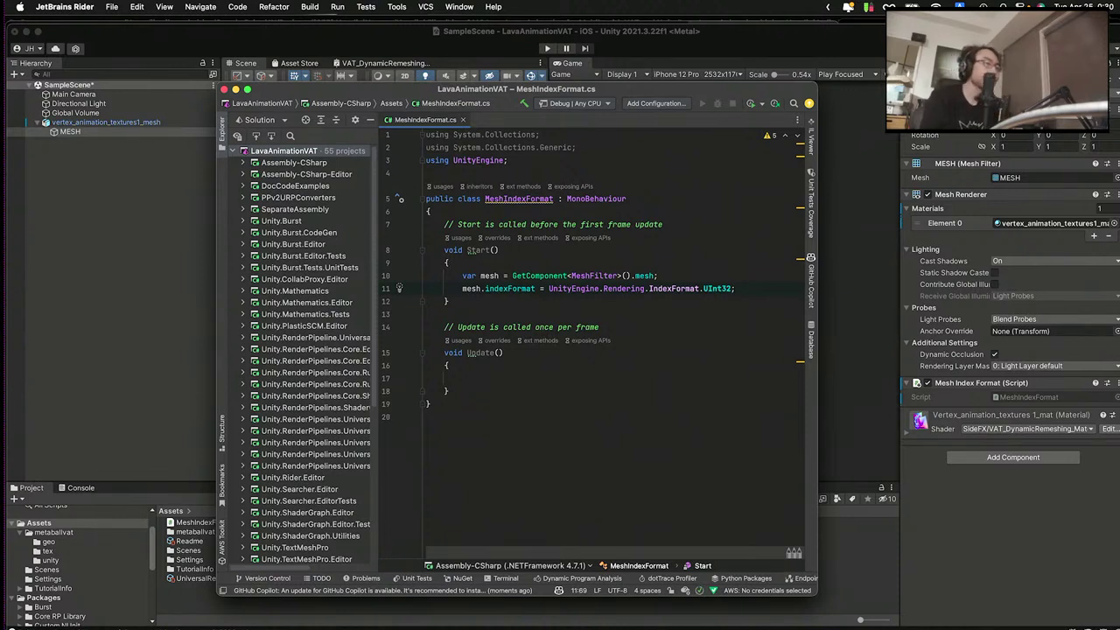
- Review the two new lines and return to Unity to compile the script
left_click_drag(735, 288, 464, 275)
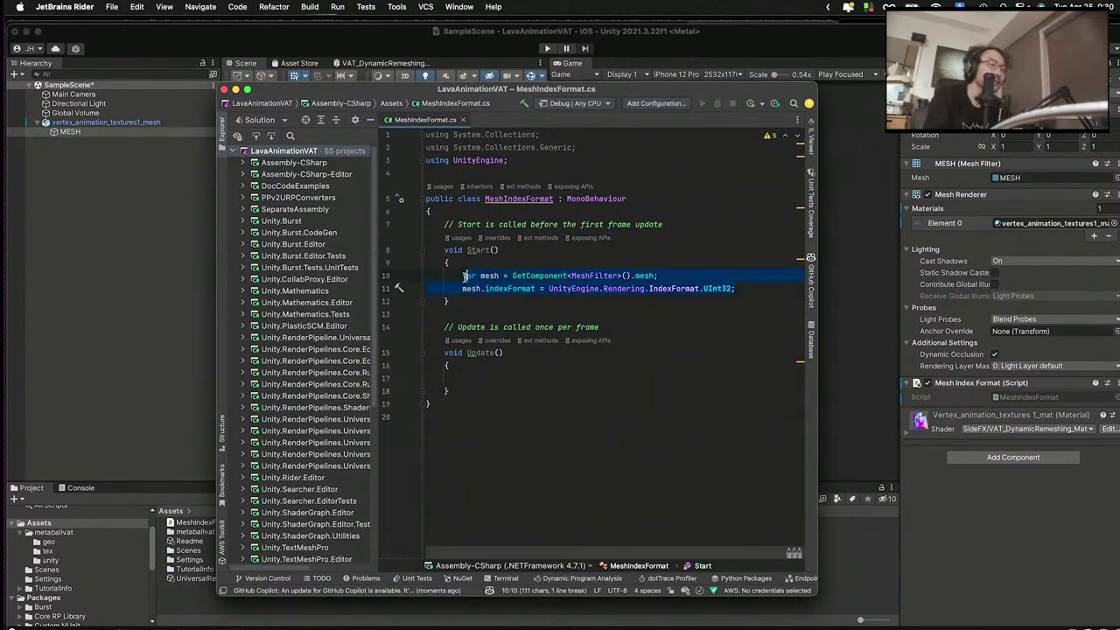
left_click(504, 312)
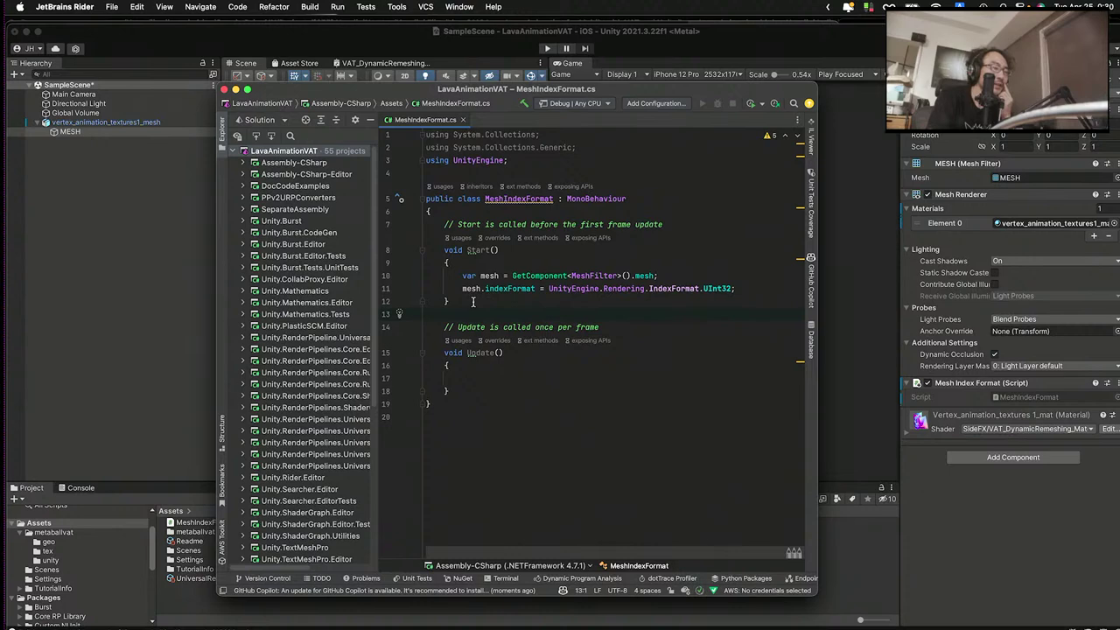
left_click(474, 301)
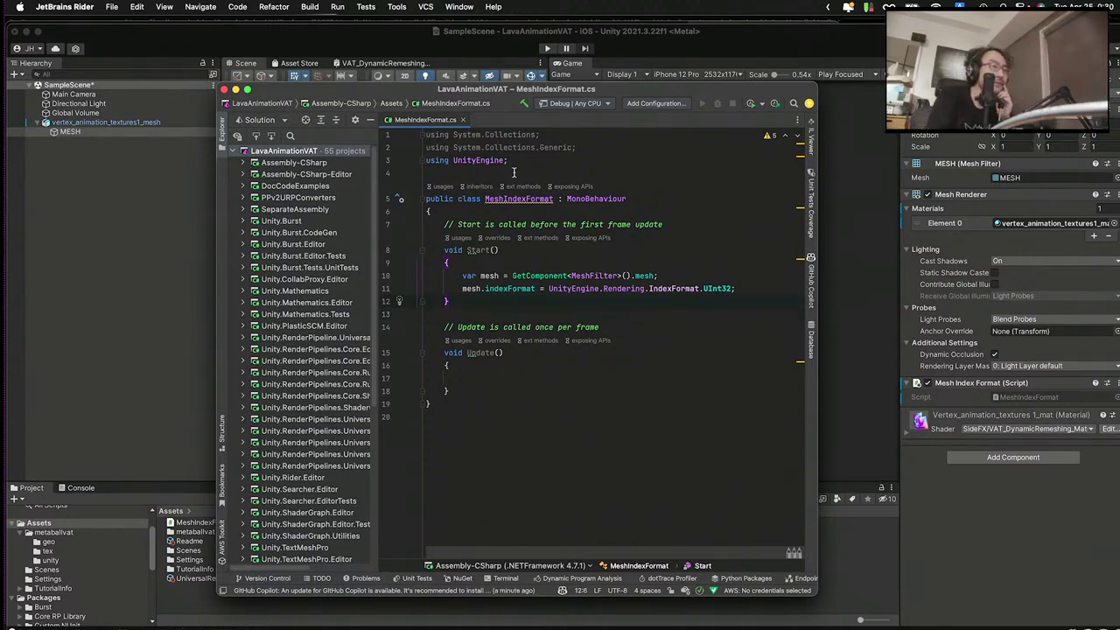
left_click(536, 46)
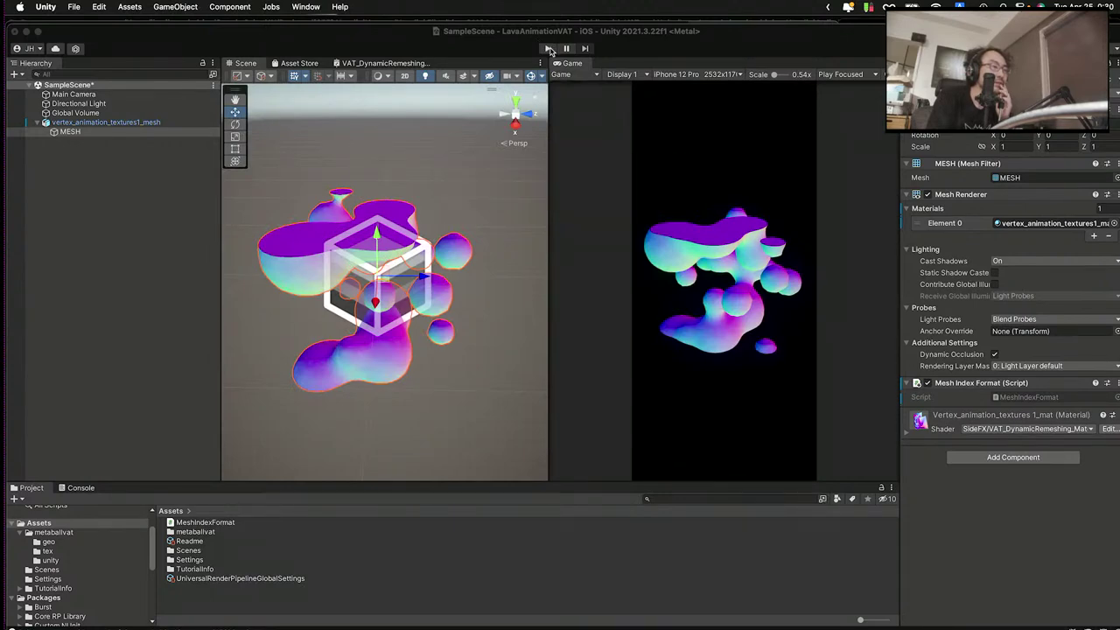
- Test-play the lava scene in the editor, then return to Unity from Xcode
left_click(548, 49)
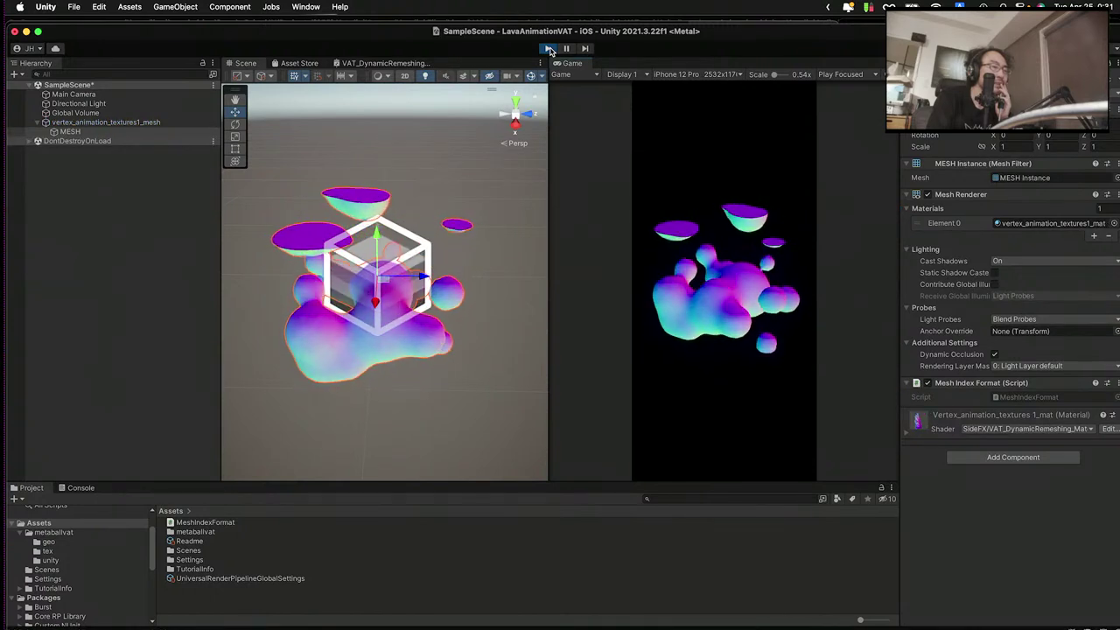
left_click(549, 49)
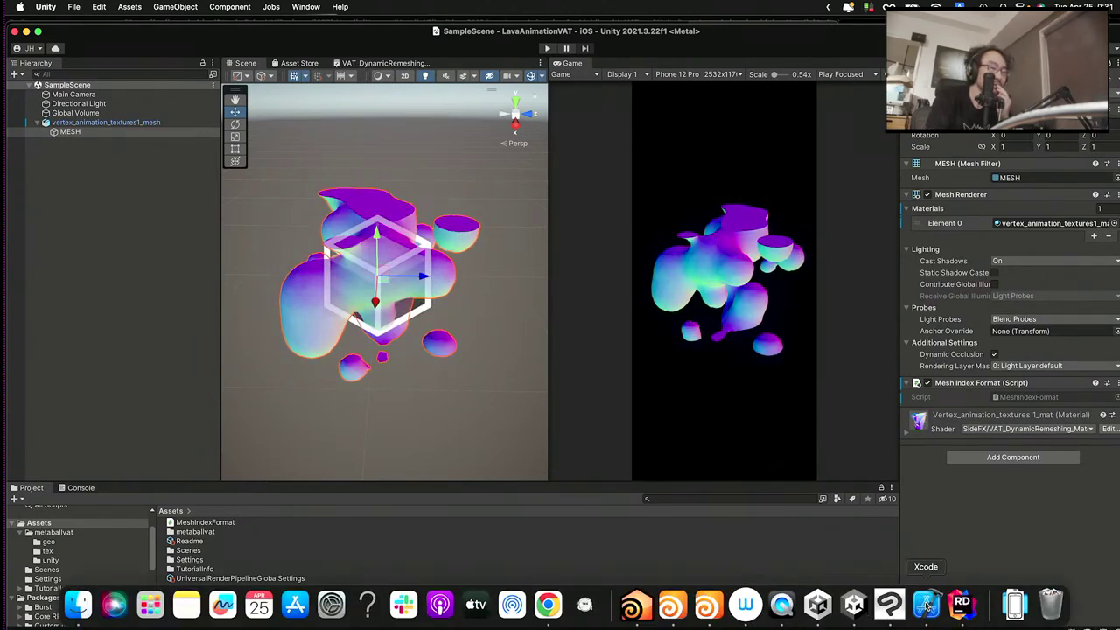
left_click(926, 603)
key("super+Tab")
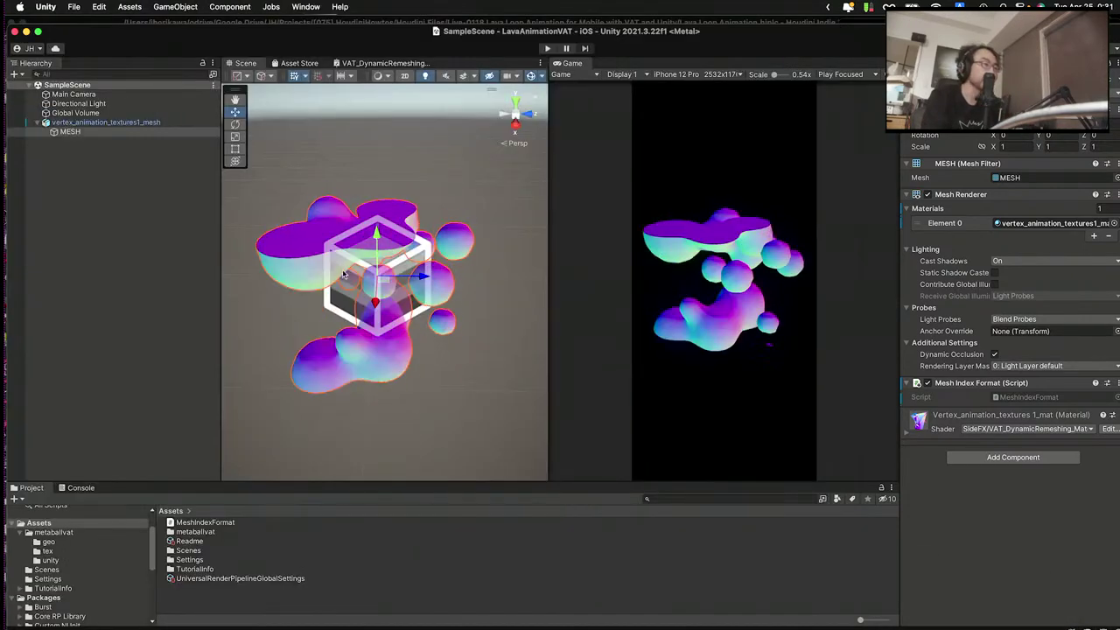
- Start File > Build And Run for the iPhone and show all windows
left_click(74, 7)
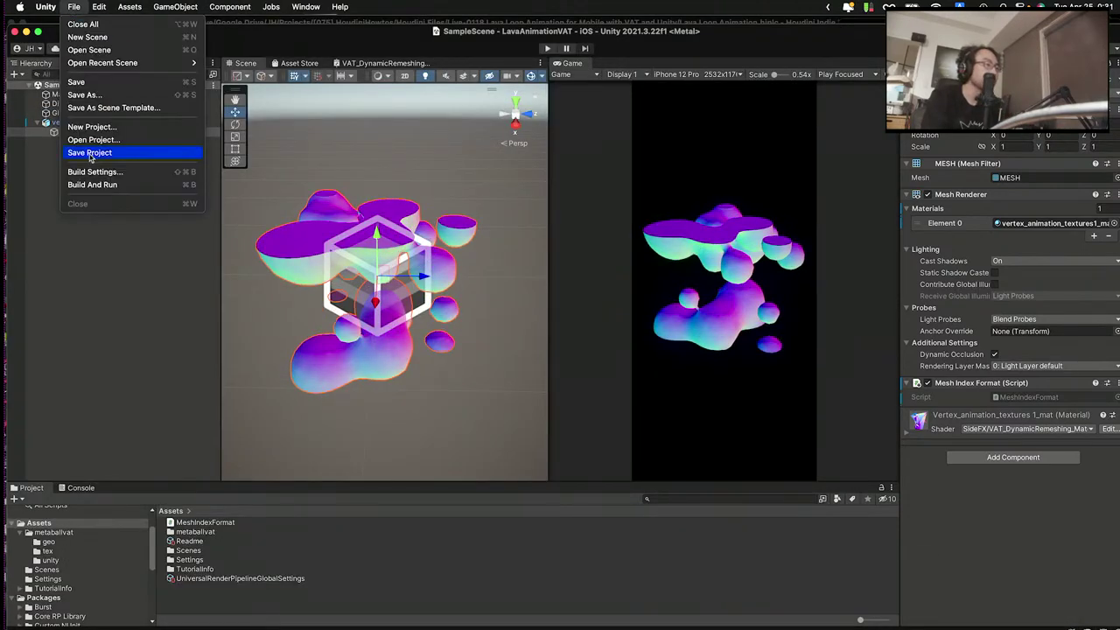
left_click(92, 185)
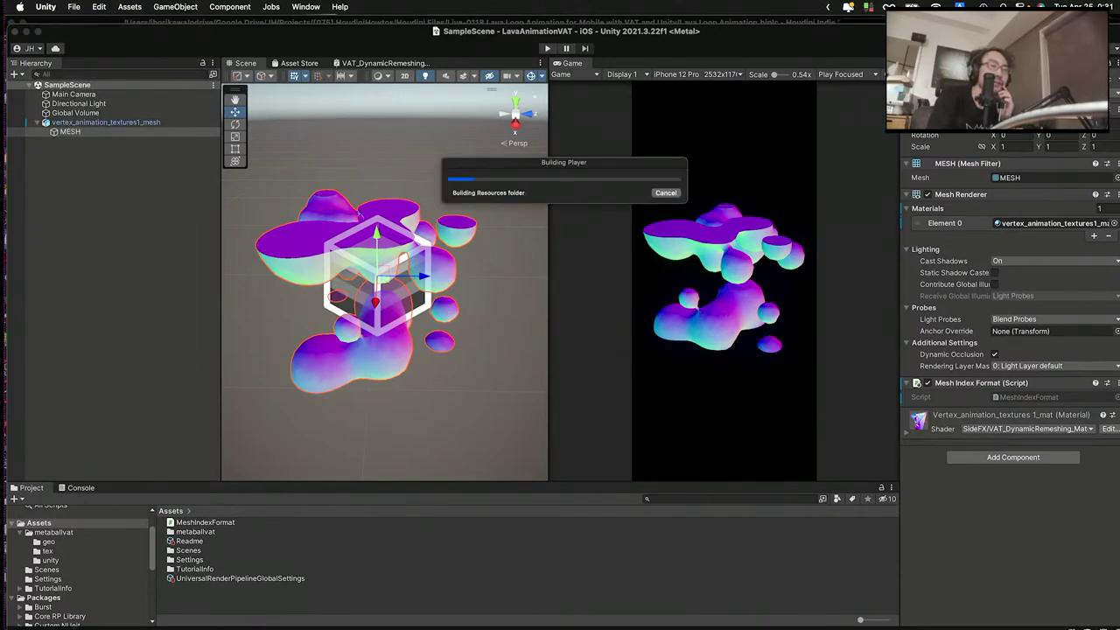
key("ctrl+Up")
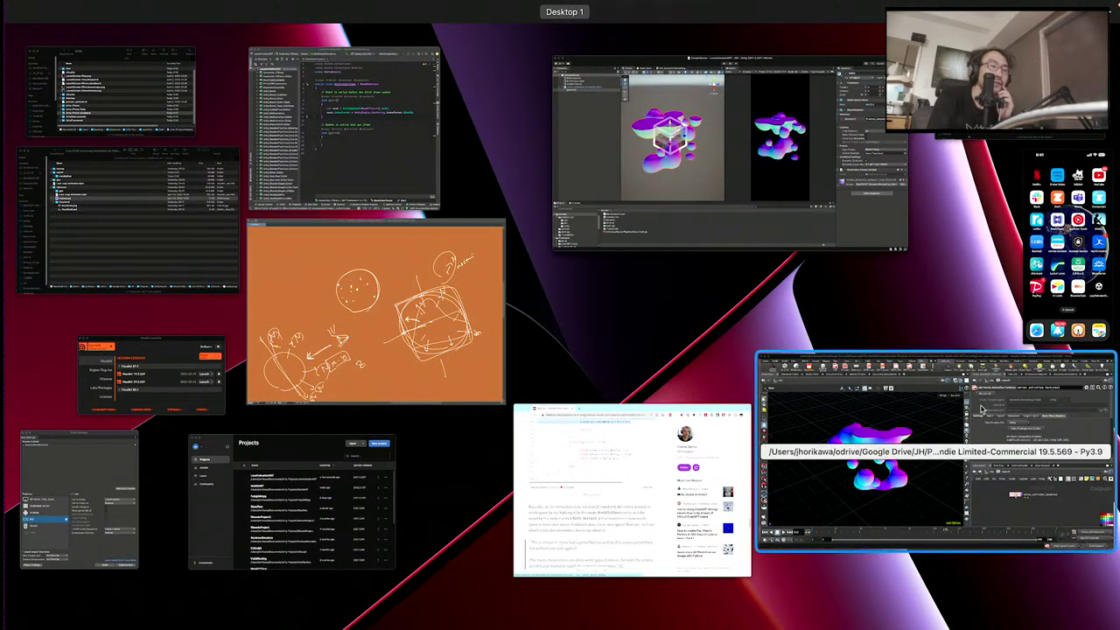
- Watch the rebuilt LavaAnimationVAT metaball lava animate on the mirrored iPhone screen
left_click(1059, 308)
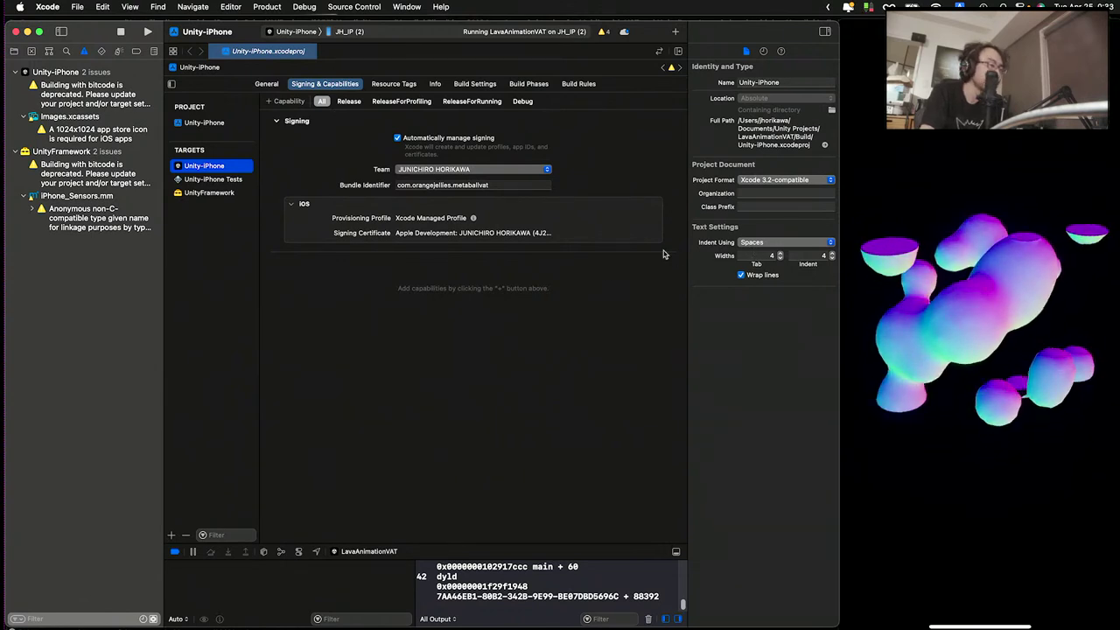
mouse_move(922, 272)
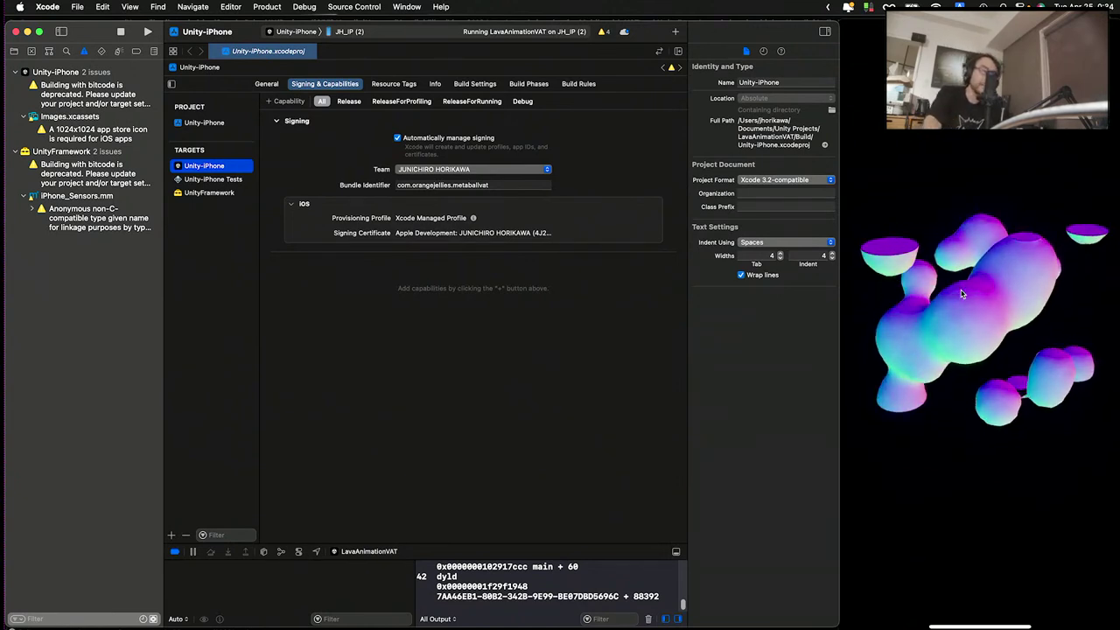
mouse_move(915, 246)
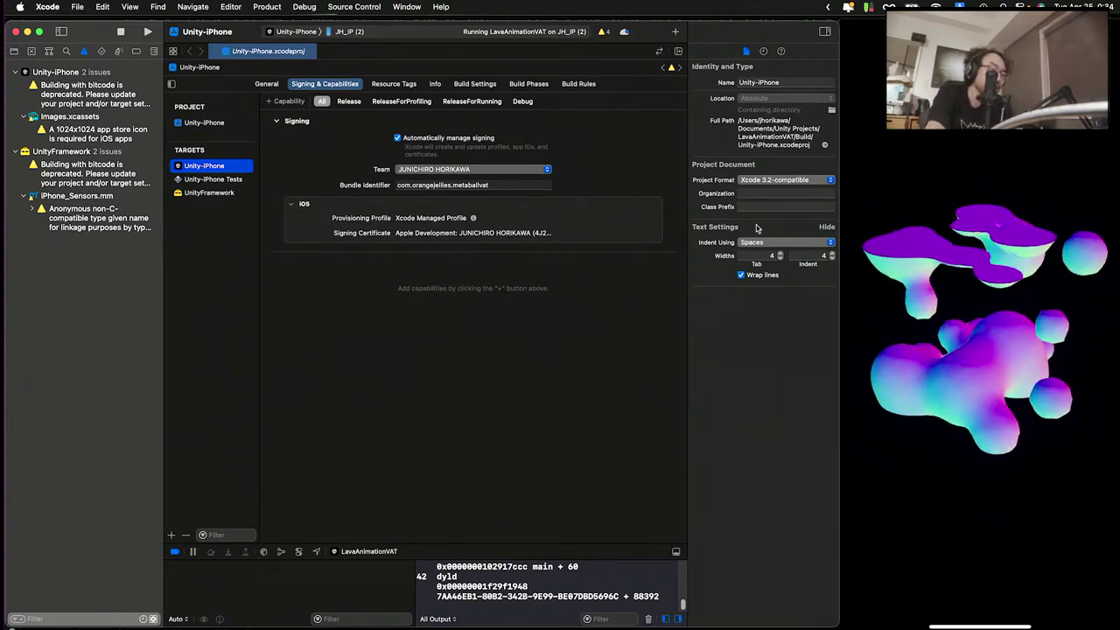
mouse_move(935, 311)
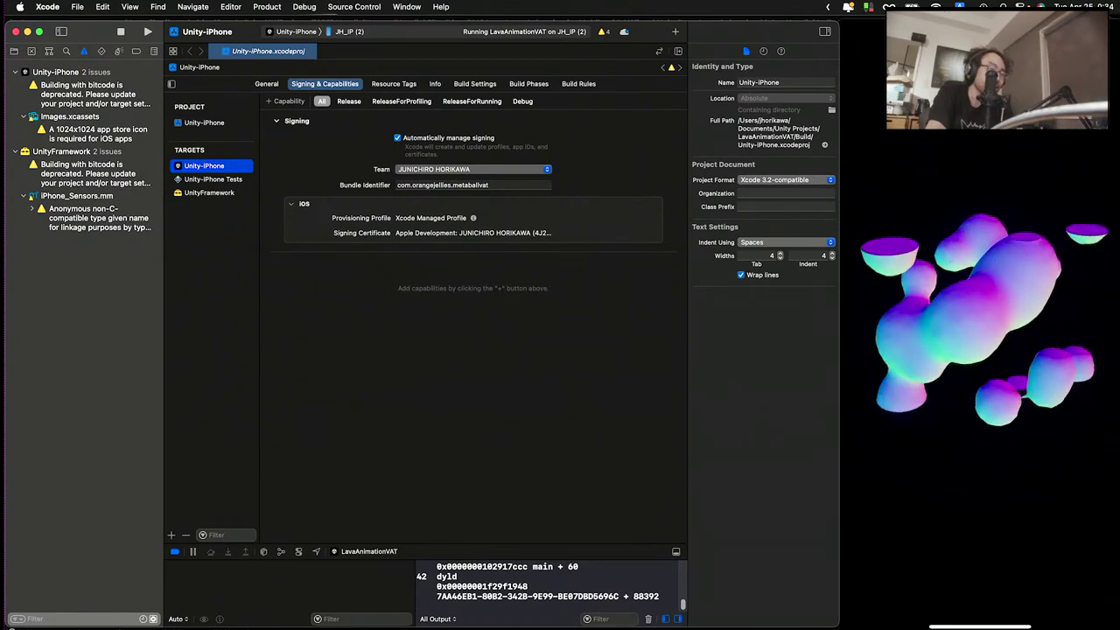
key("ctrl+Up")
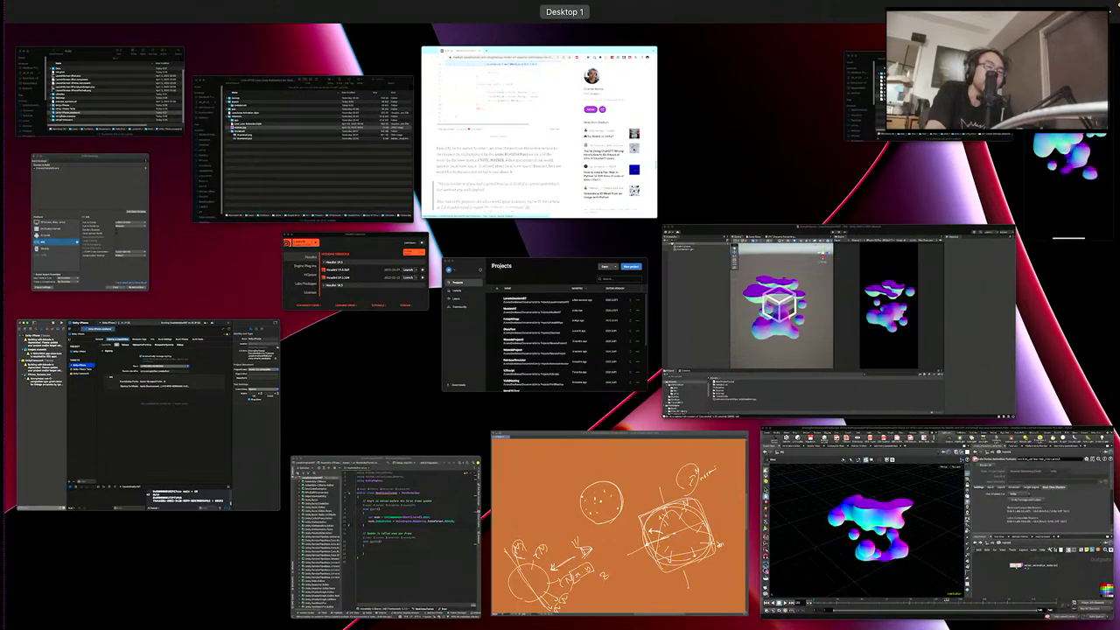
- Bring Houdini's lava scene forward and go up to /obj with ropnet1 and geo1
left_click(798, 497)
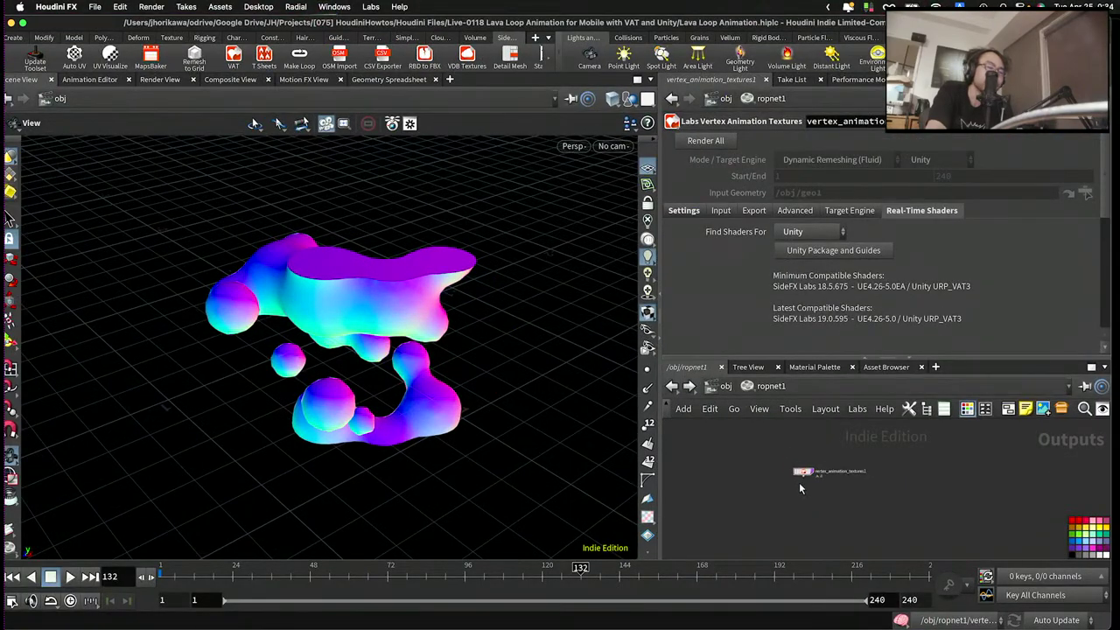
left_click(723, 385)
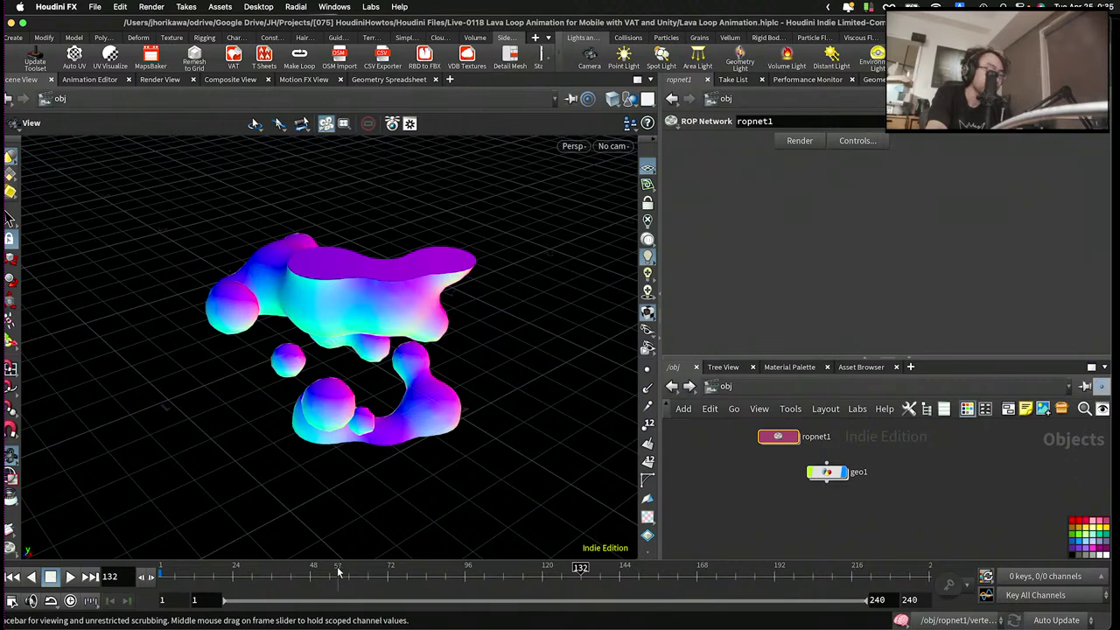
- Play the lava loop, dive into geo1, and inspect normal1 then box1
left_click(73, 577)
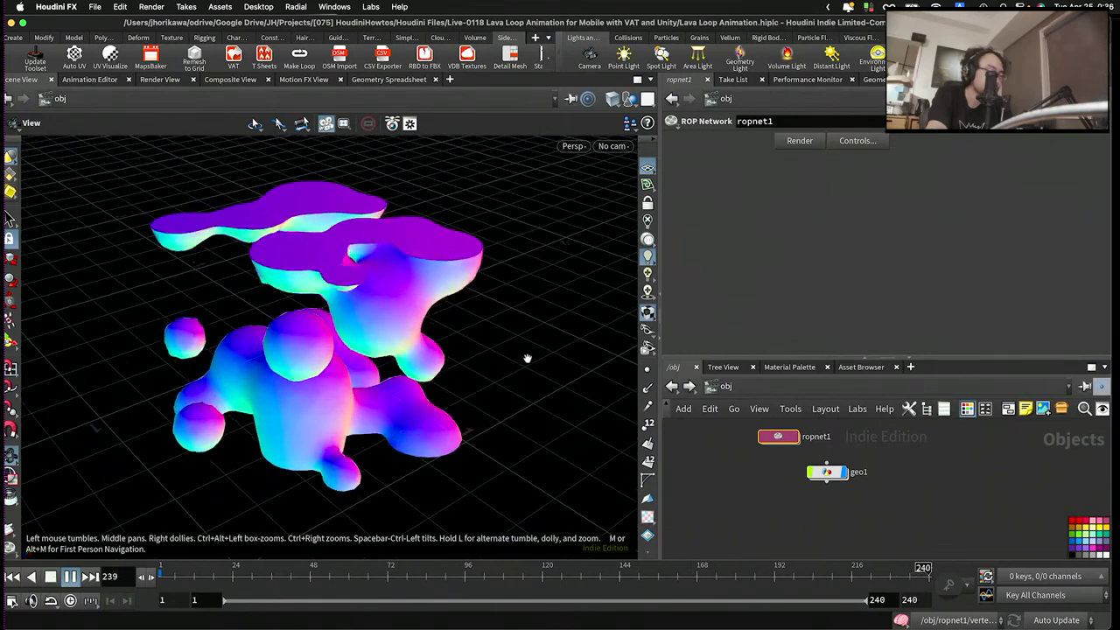
double_click(829, 473)
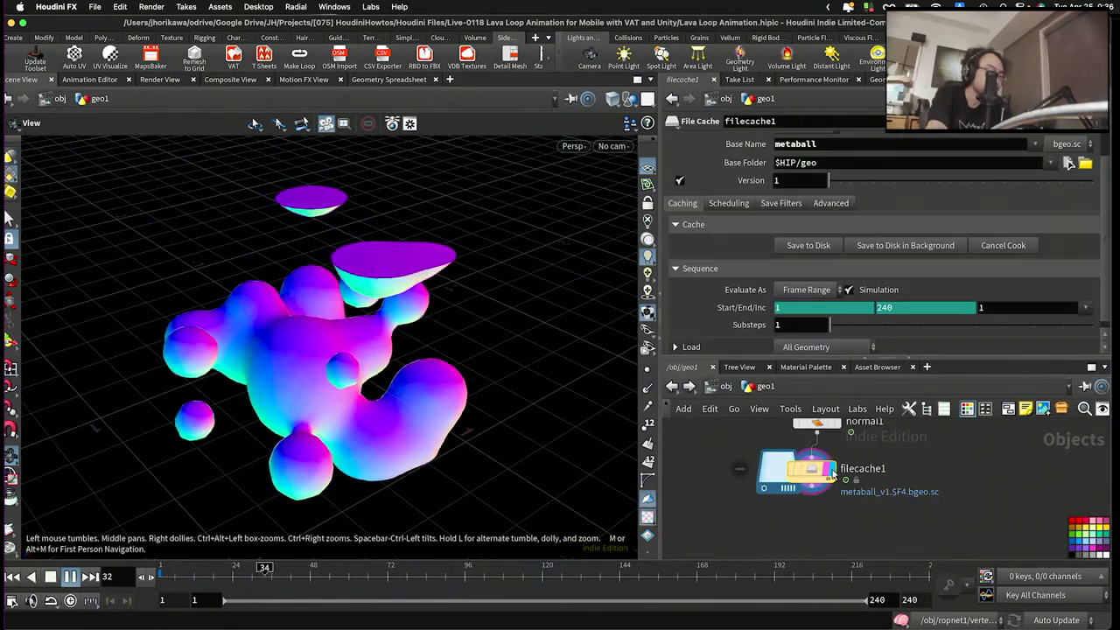
scroll(836, 481, "up", 6)
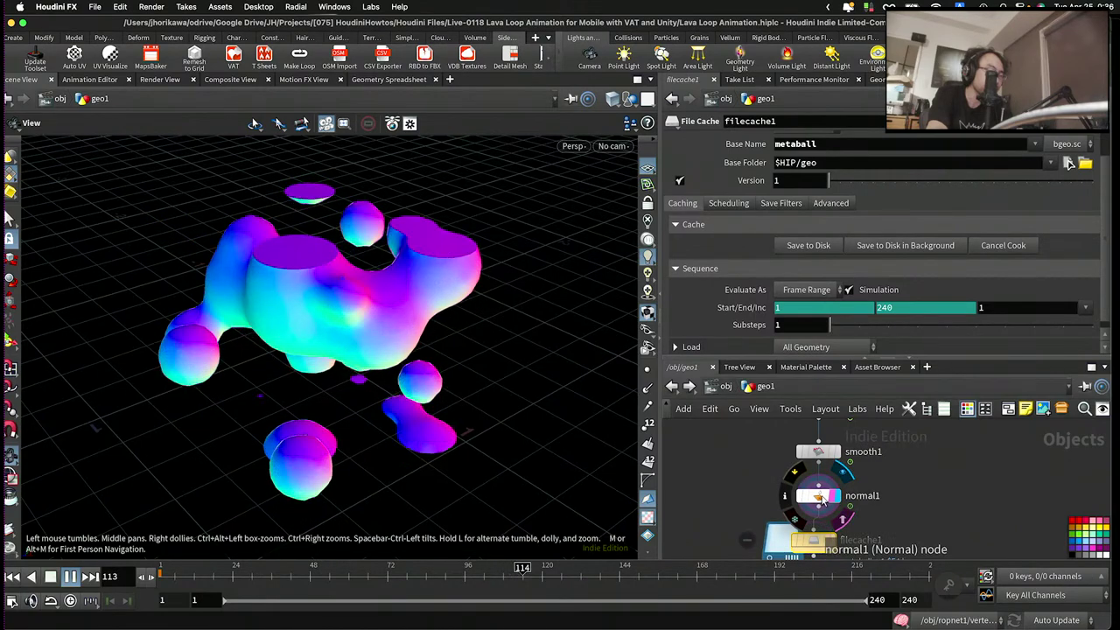
left_click(836, 510)
scroll(840, 516, "down", 5)
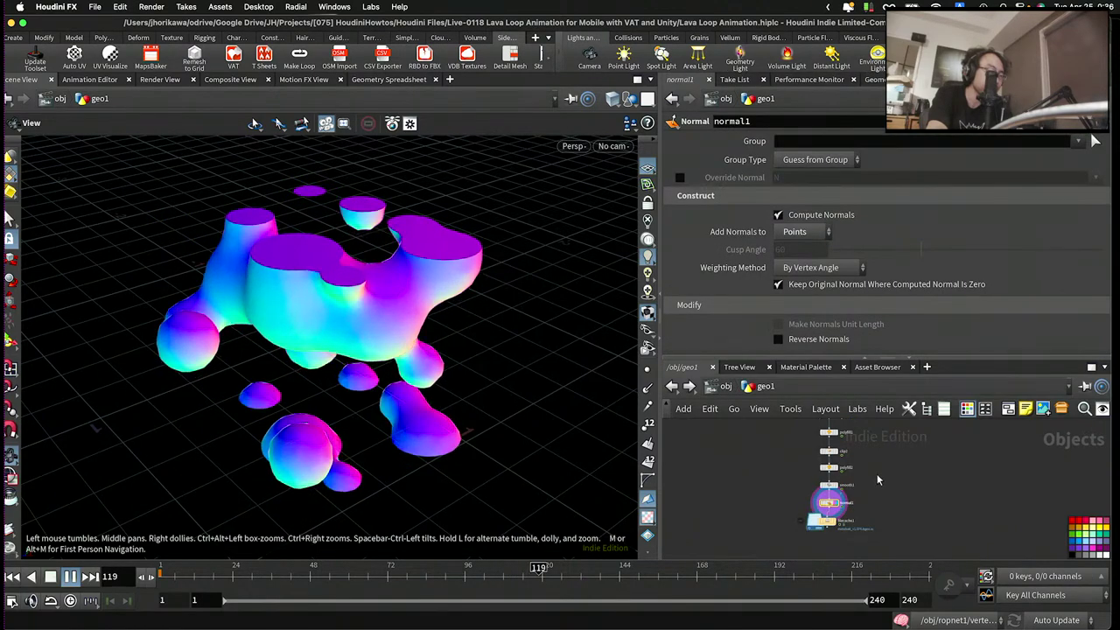
middle_click_drag(845, 536, 824, 467)
left_click(824, 464)
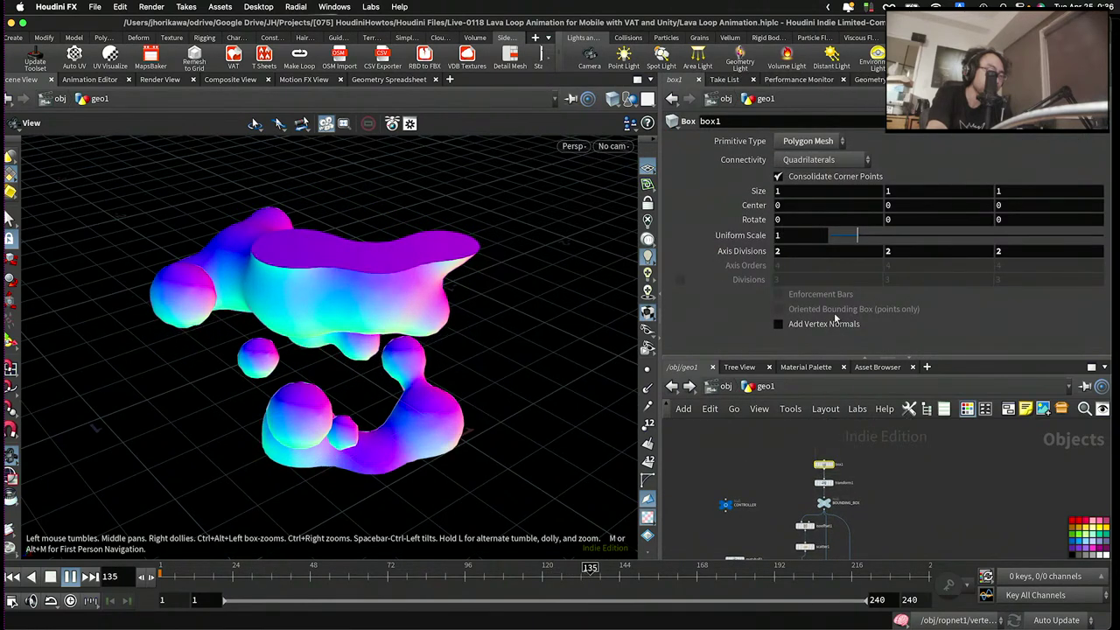
- Set box1's Size Y to 2 and tumble the viewport to a low angle
left_click(888, 190)
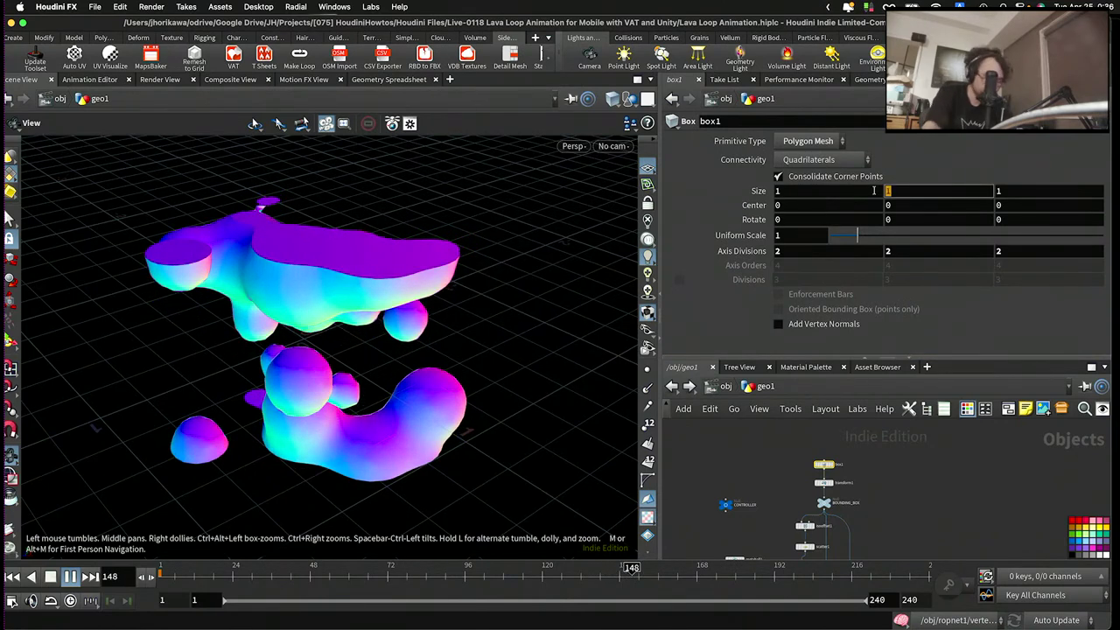
key("BackSpace")
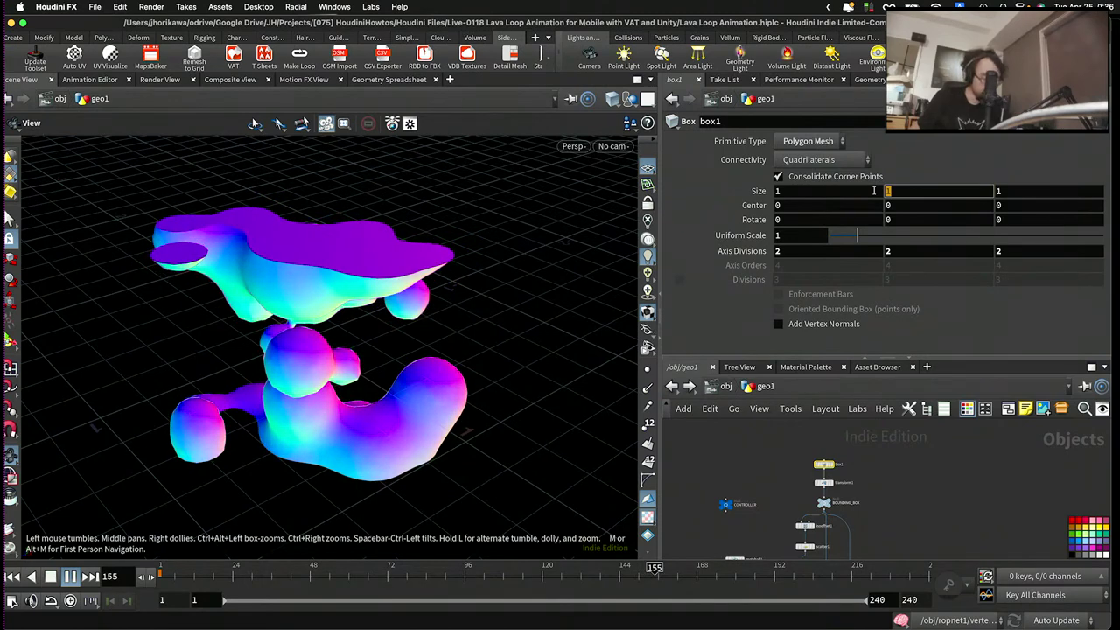
type("2")
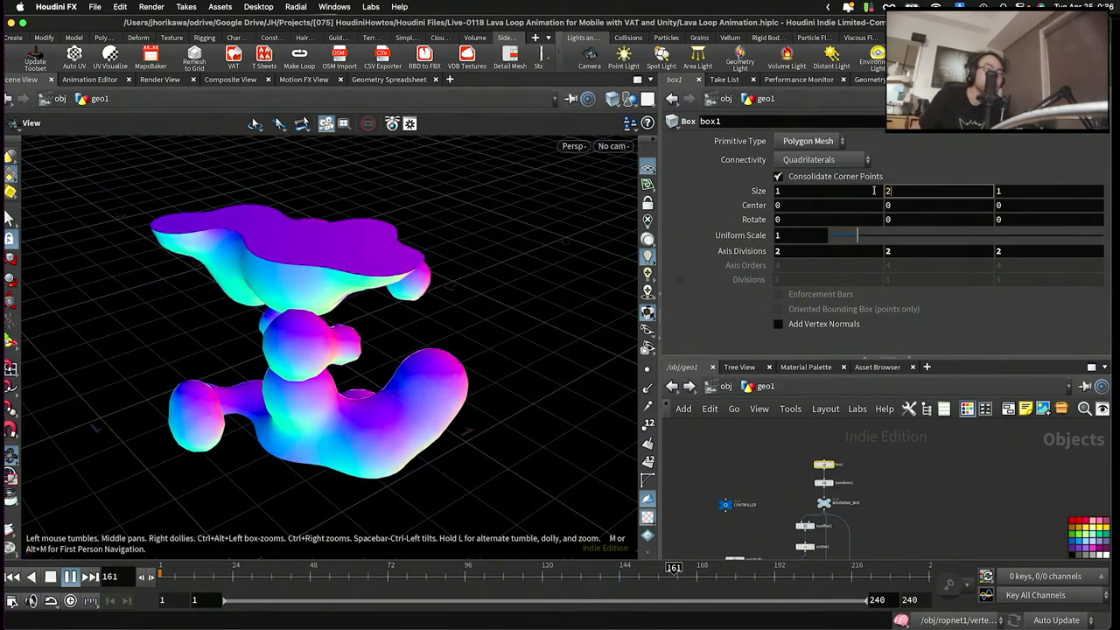
key("Return")
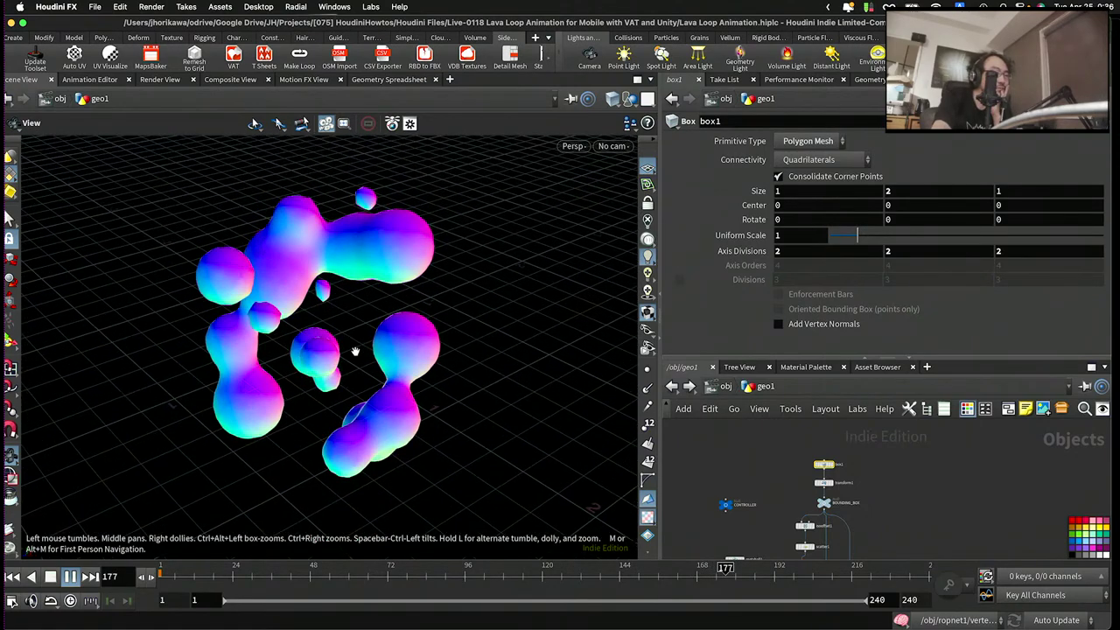
left_click_drag(354, 350, 382, 335)
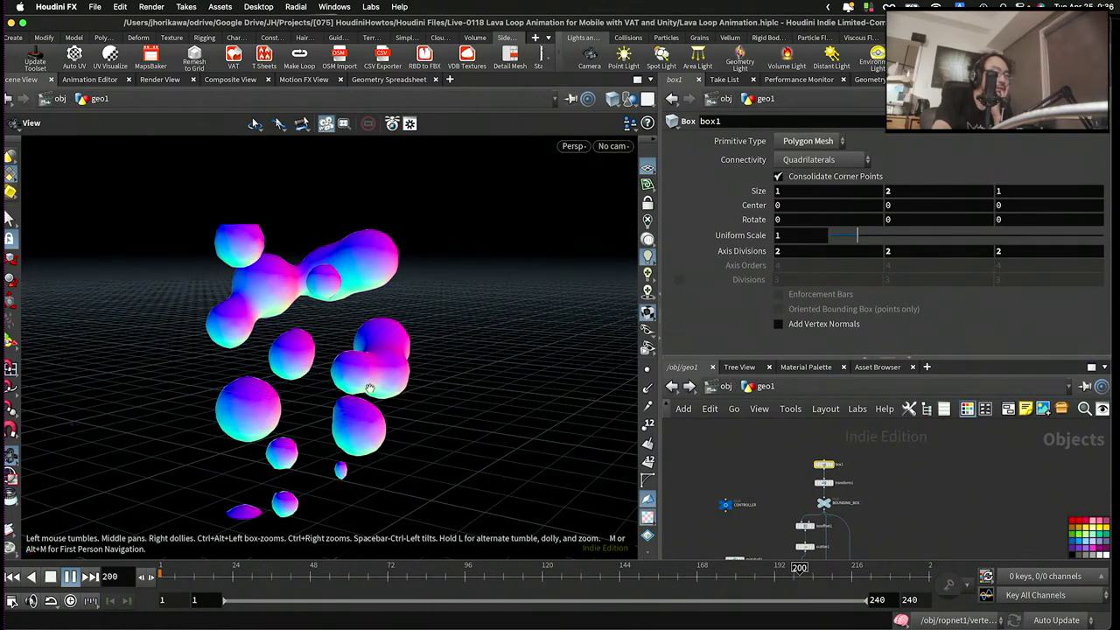
left_click_drag(389, 348, 393, 321)
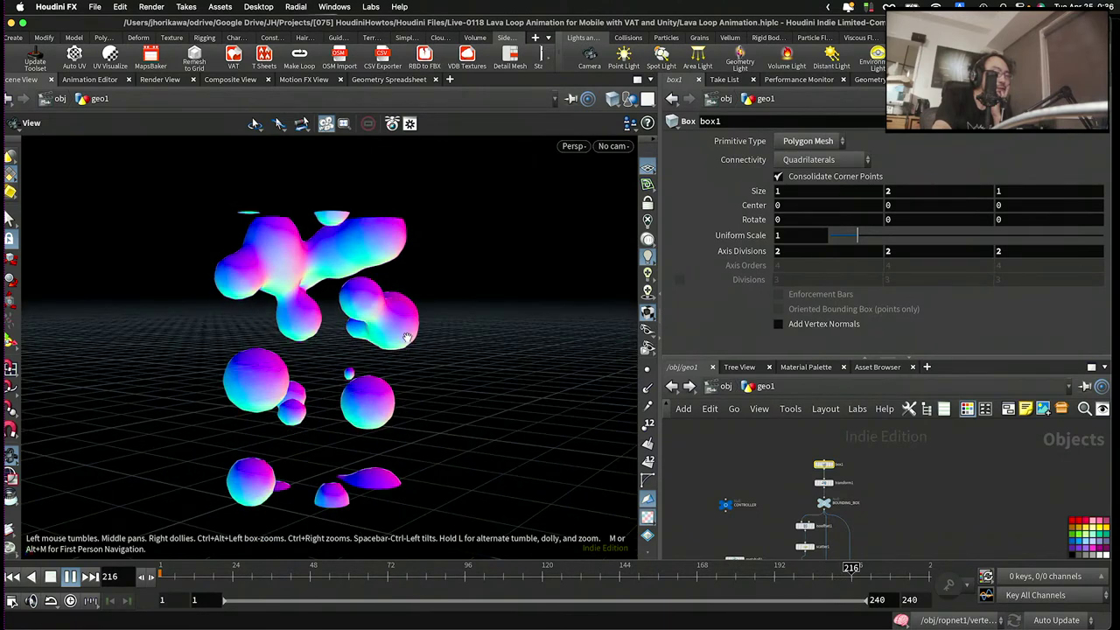
- Reset box1's Size Y back to 1
left_click(878, 190)
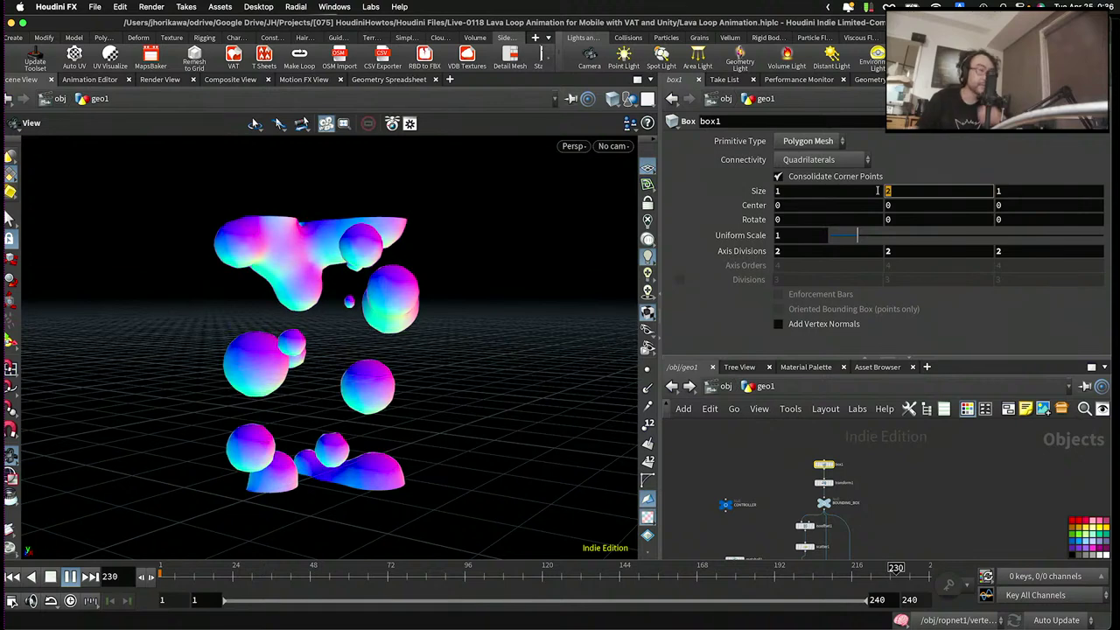
type("1")
key("Return")
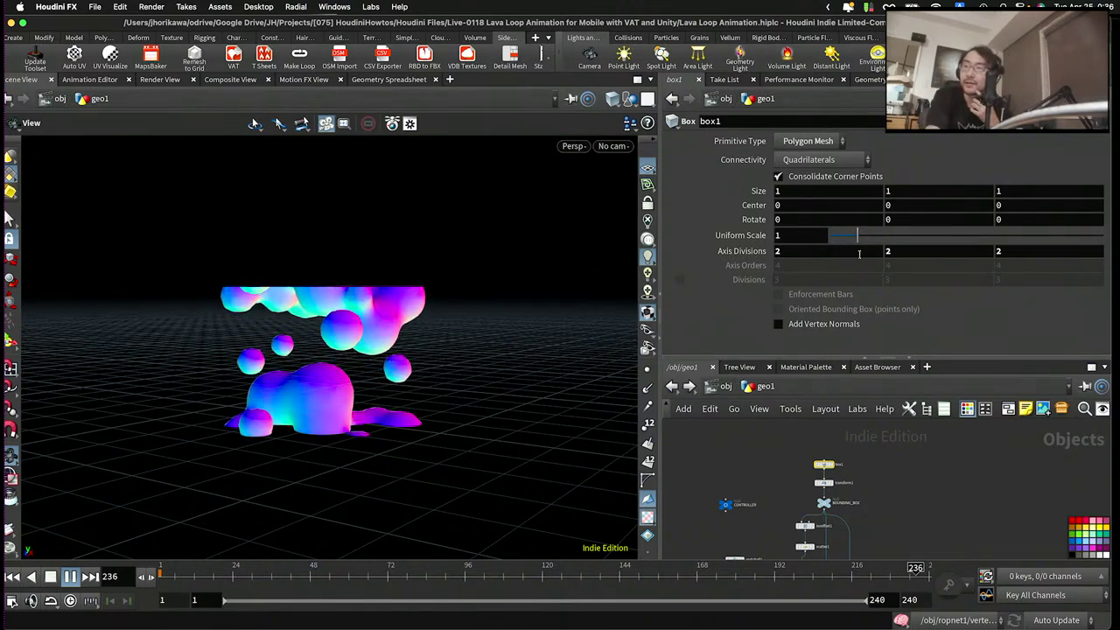